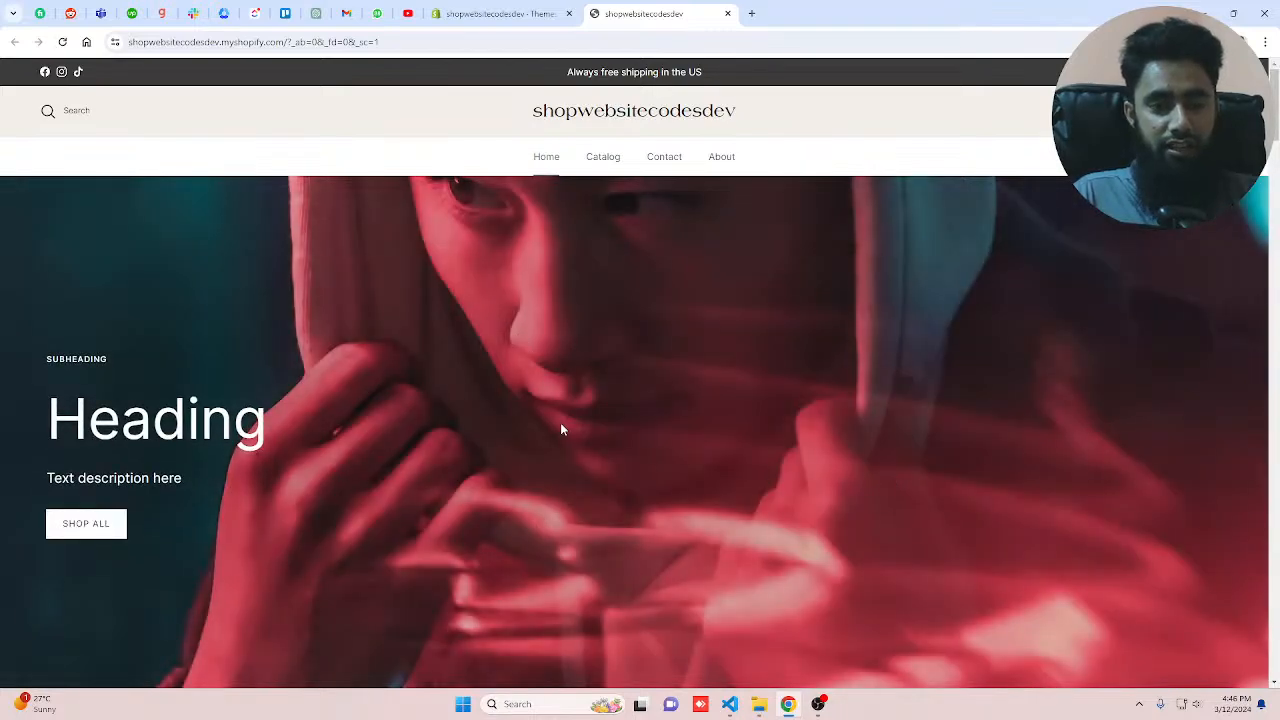
Step: Open the Symmetry theme in the customizer and set the announcement bar's colour to FF0000
click(500, 14)
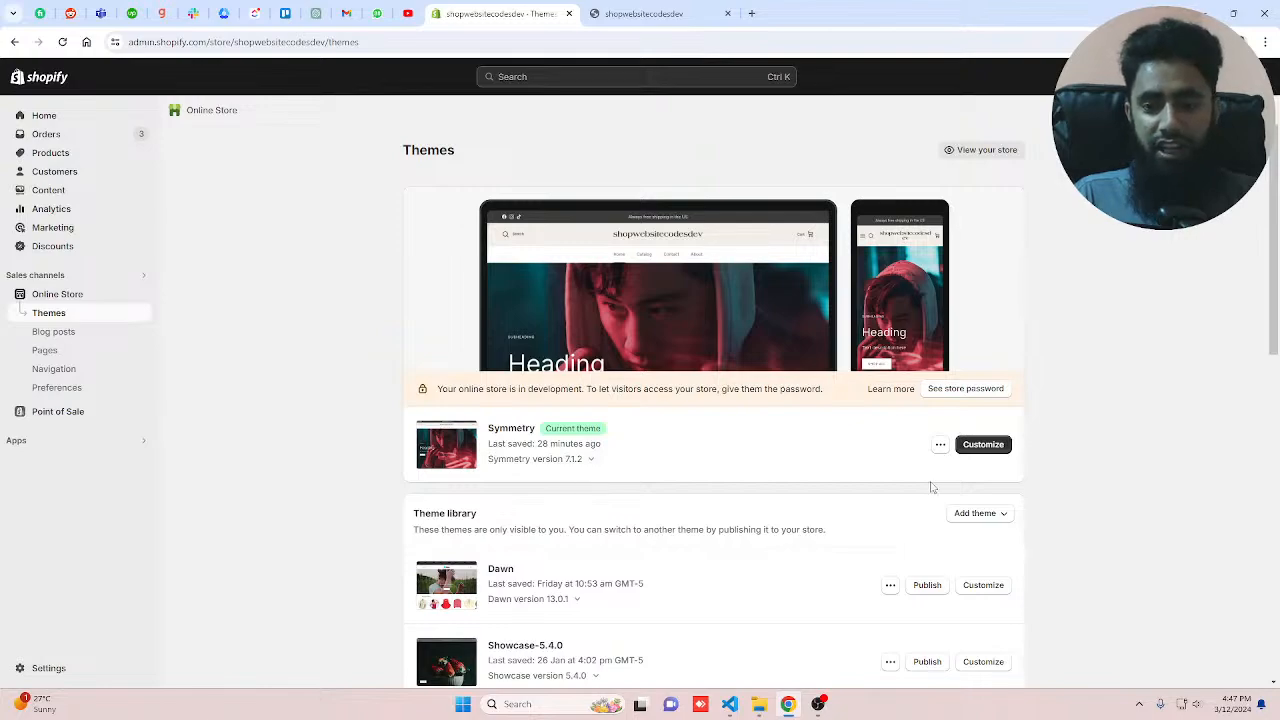
click(981, 446)
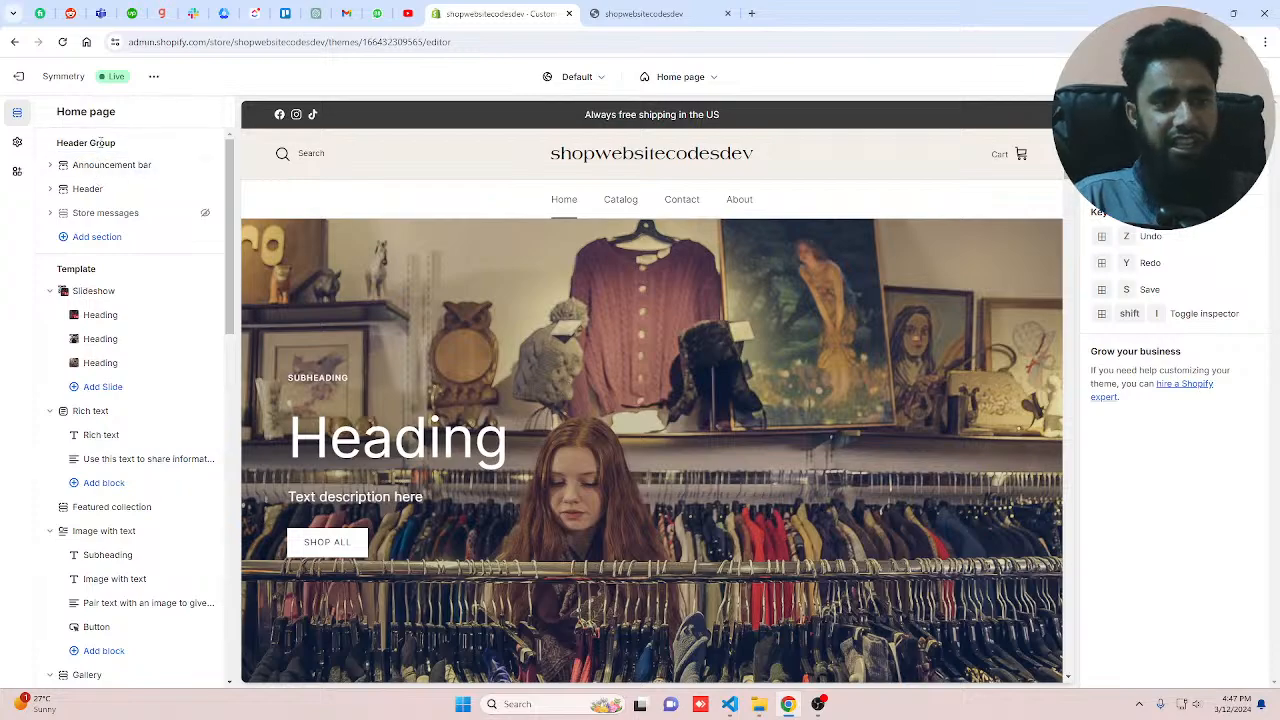
click(110, 165)
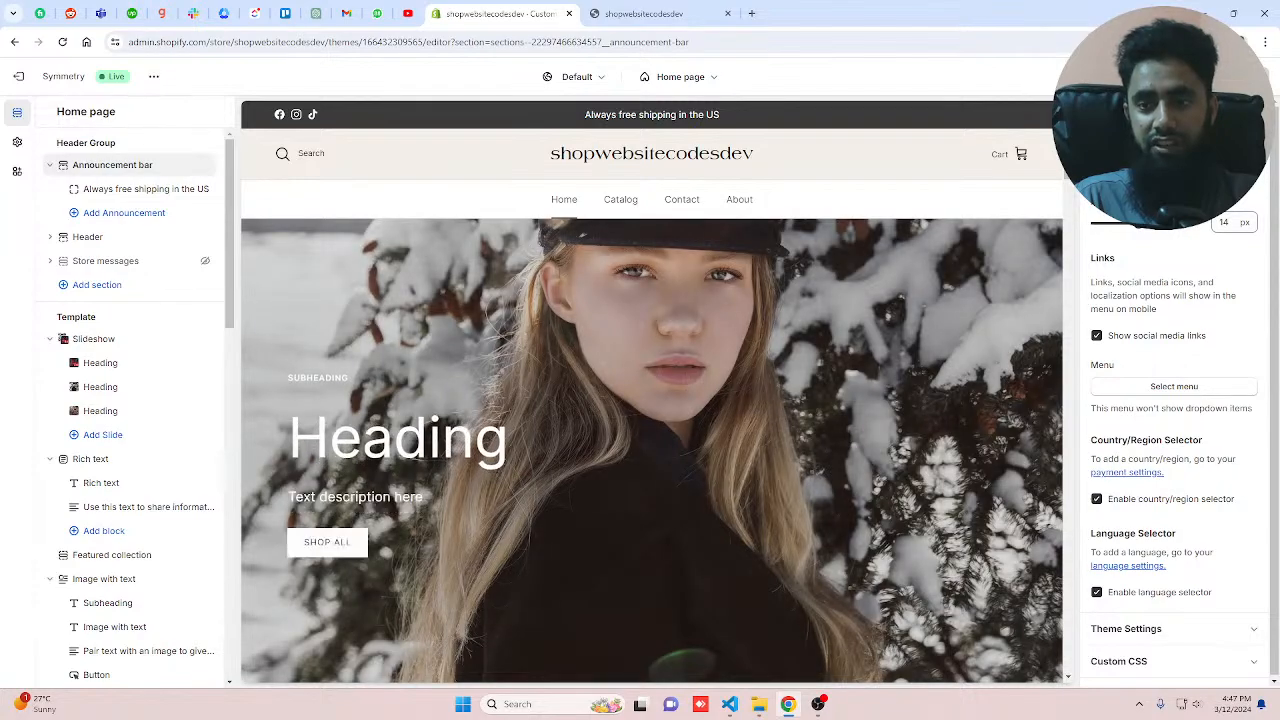
click(1108, 137)
text(FF0000)
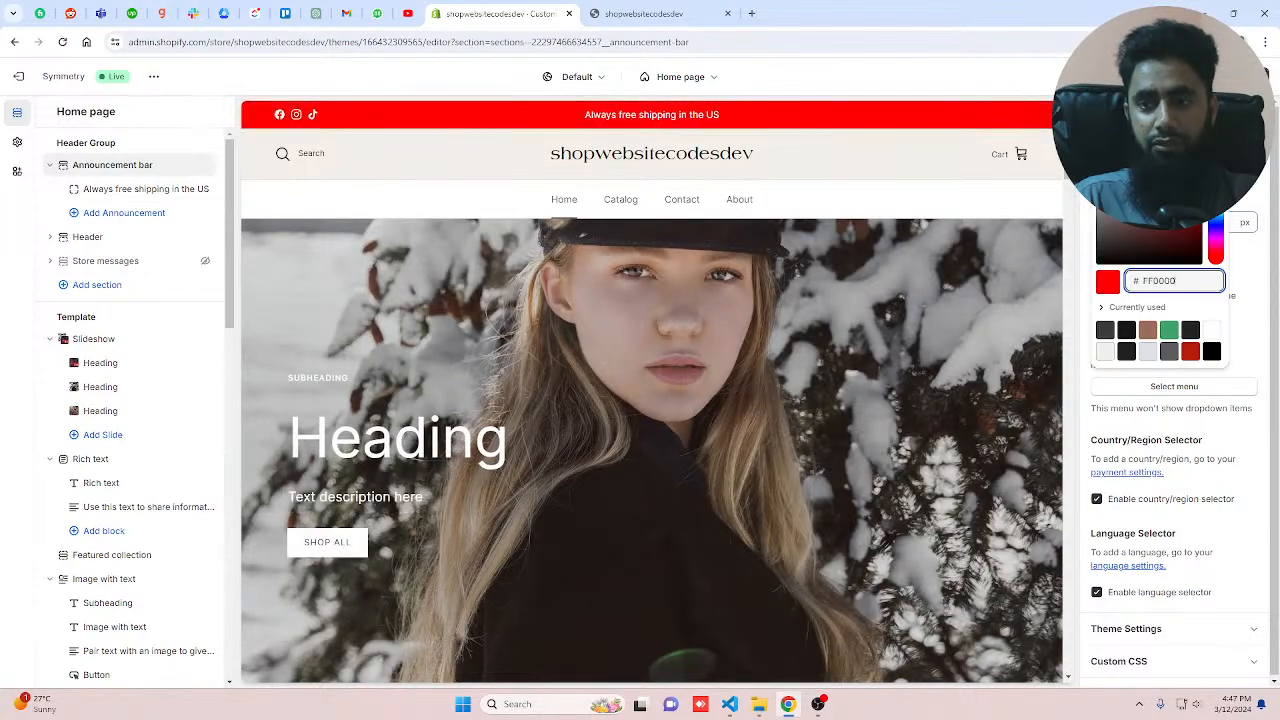
key(Return)
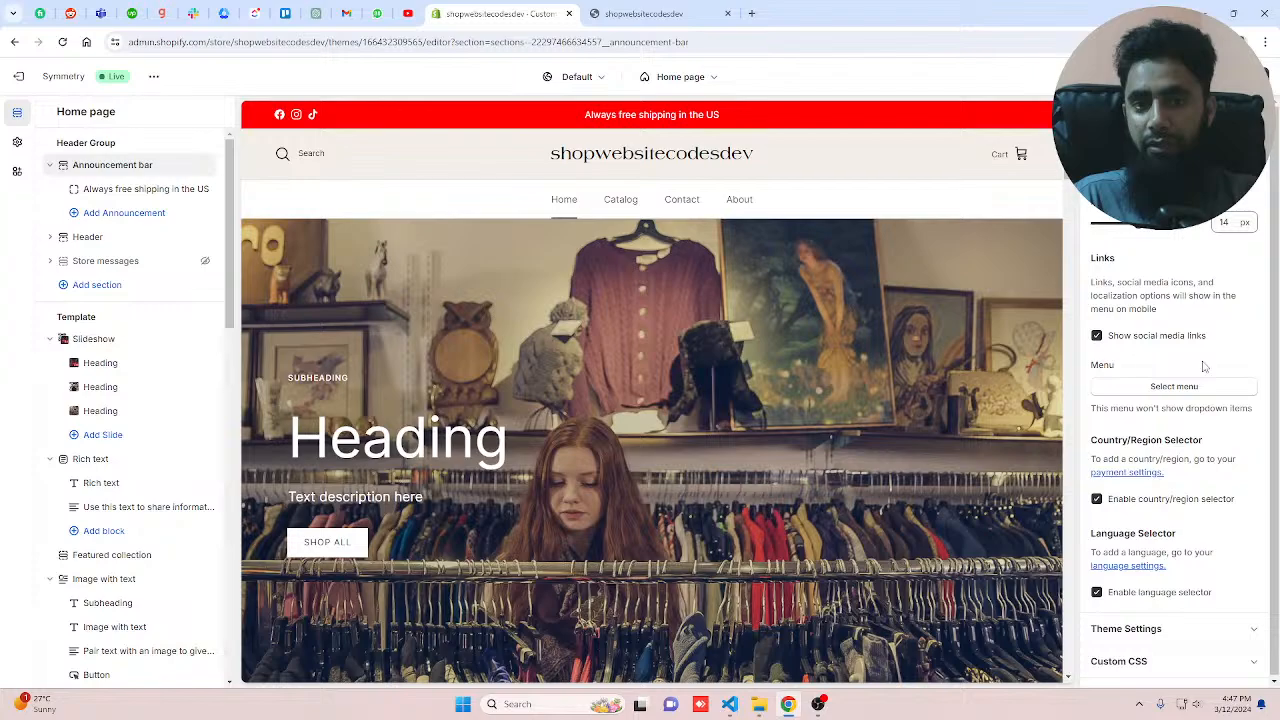
Step: Assign the Main menu as the announcement bar's links menu
click(1174, 386)
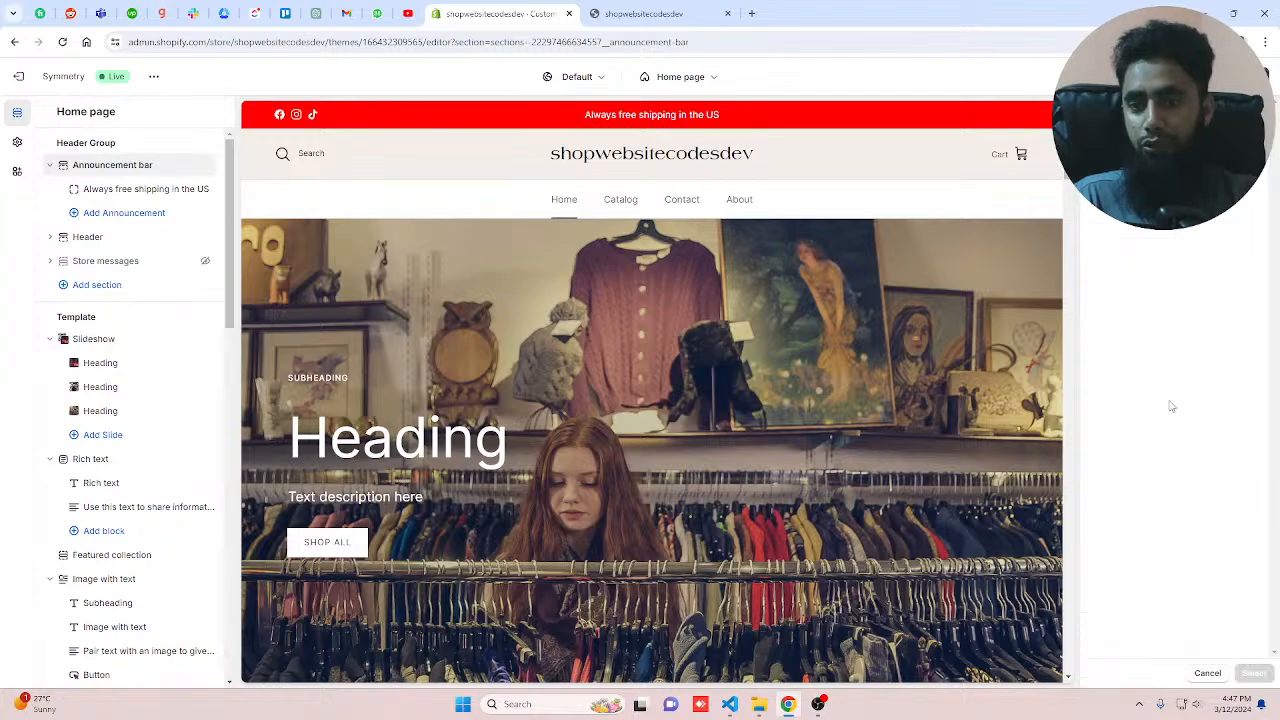
click(1153, 266)
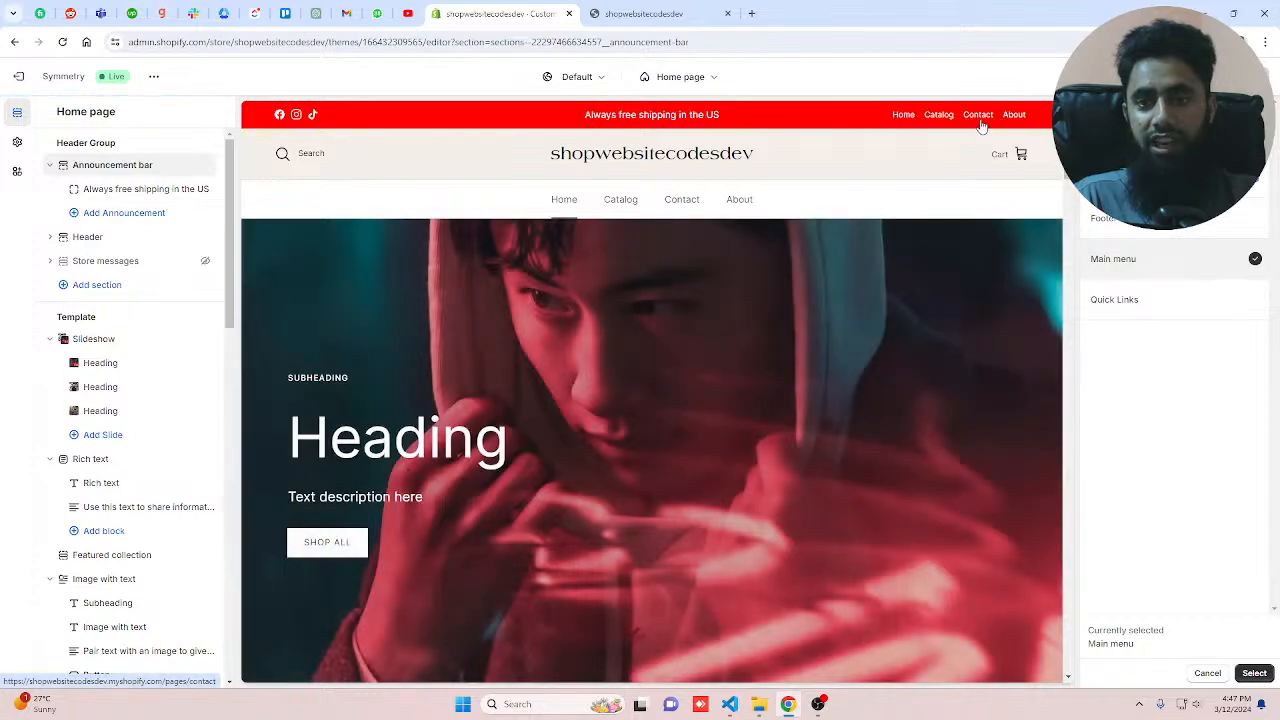
click(1251, 671)
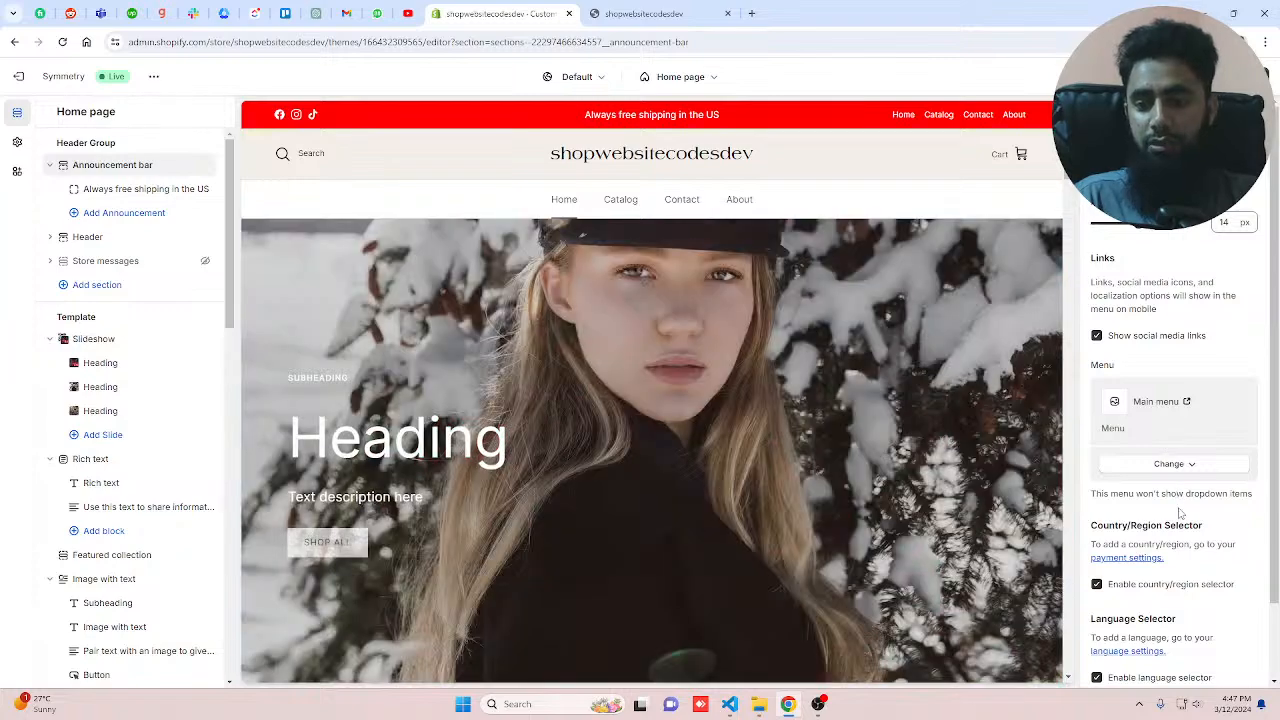
Step: Add a new announcement to the announcement bar reading All Premium Products
scroll(1180, 512, down, 1)
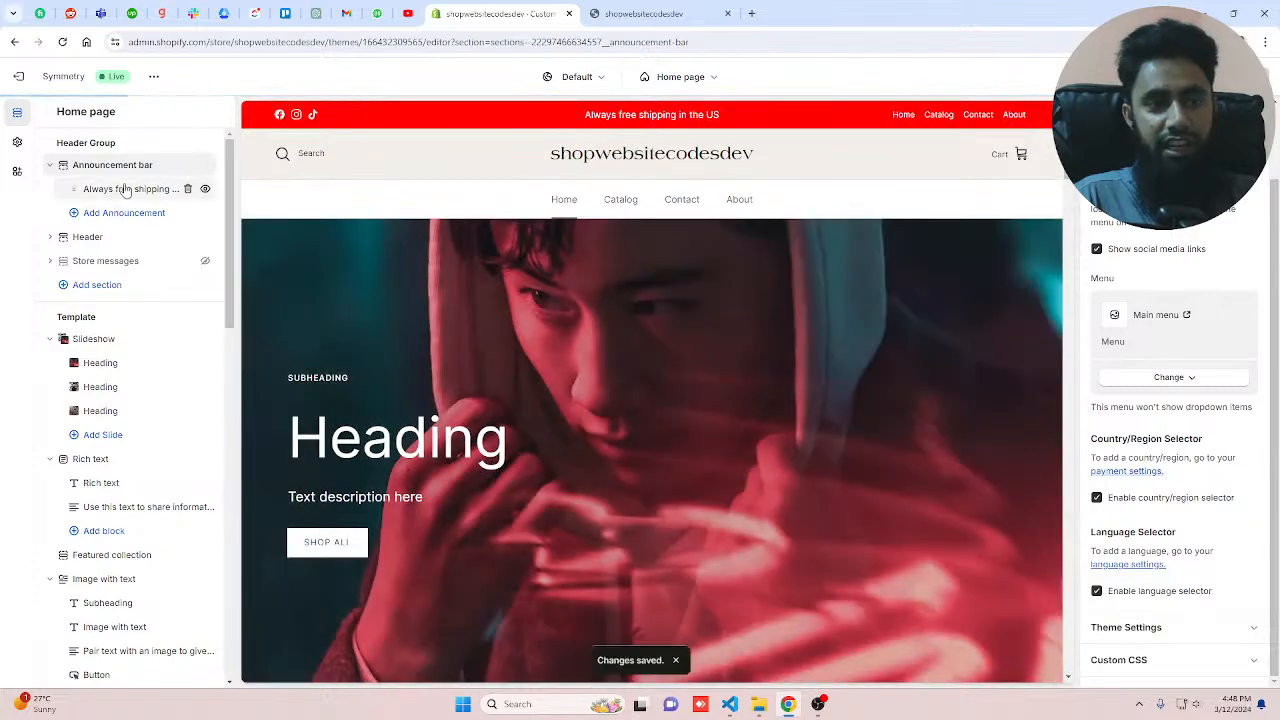
click(122, 212)
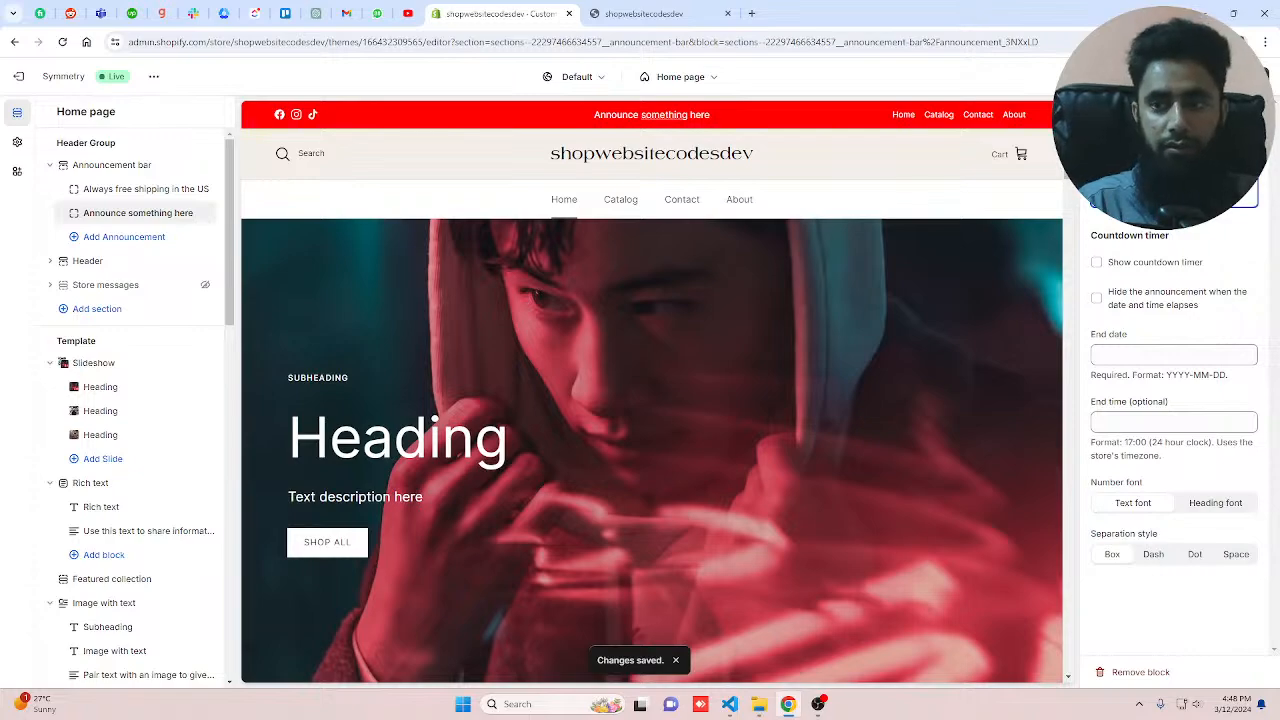
text(All Pre)
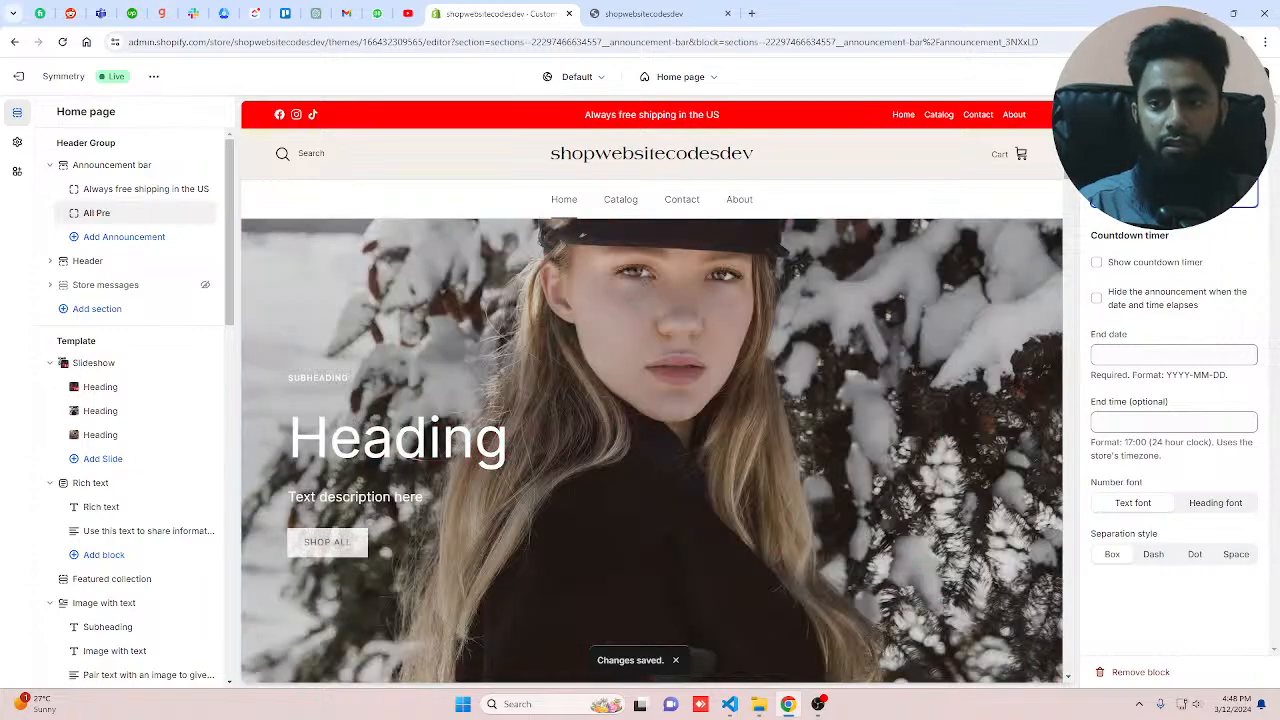
text(mium Produ)
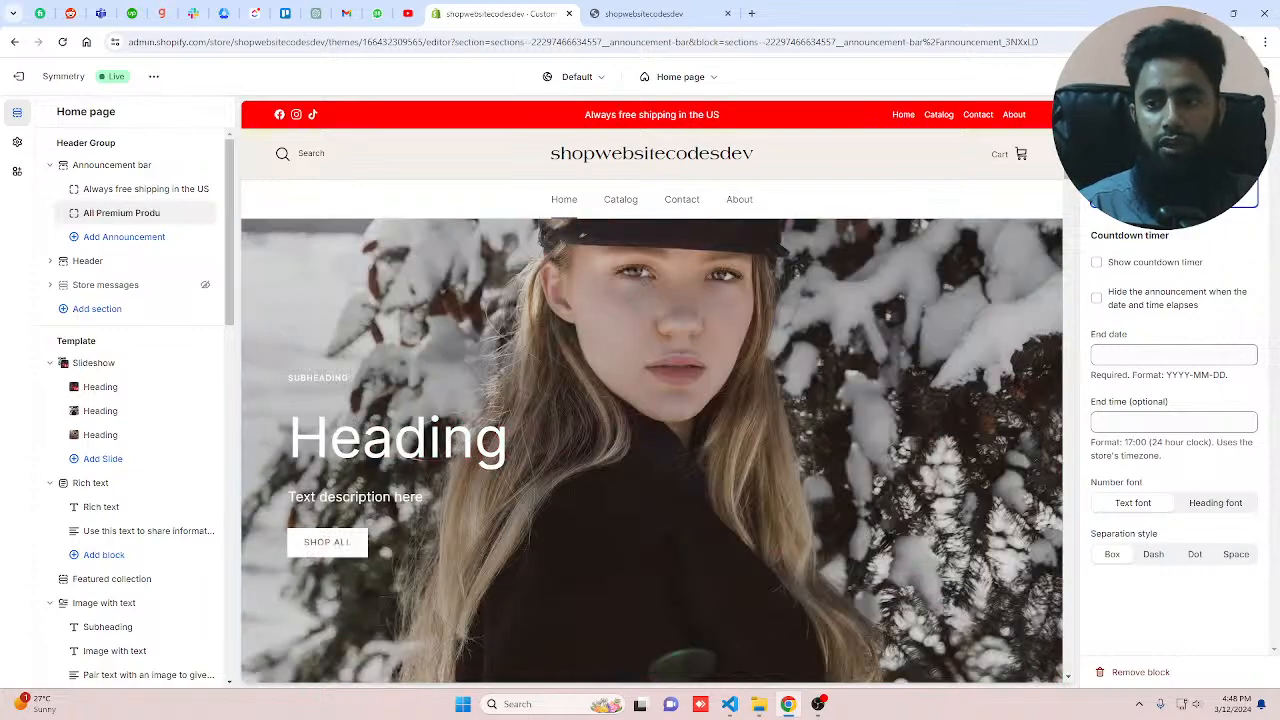
text(cts)
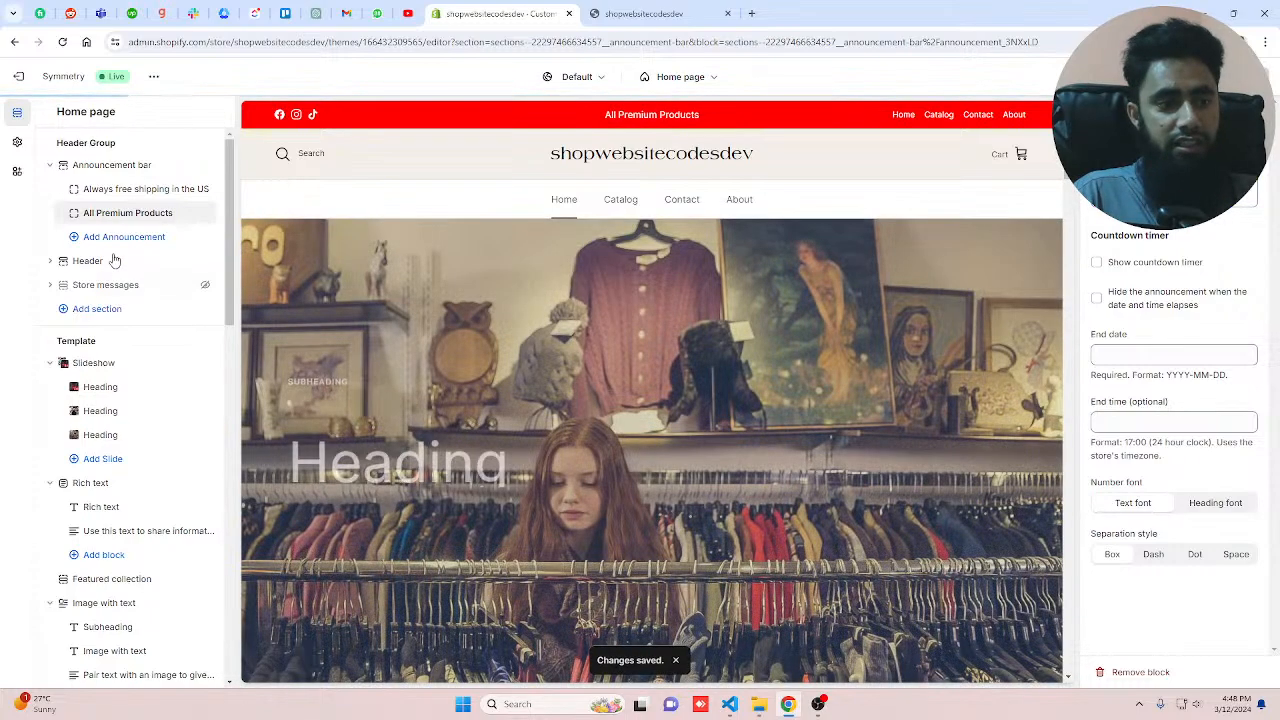
Step: Add another announcement reading Shipping FREE in US and enable its countdown timer
click(110, 242)
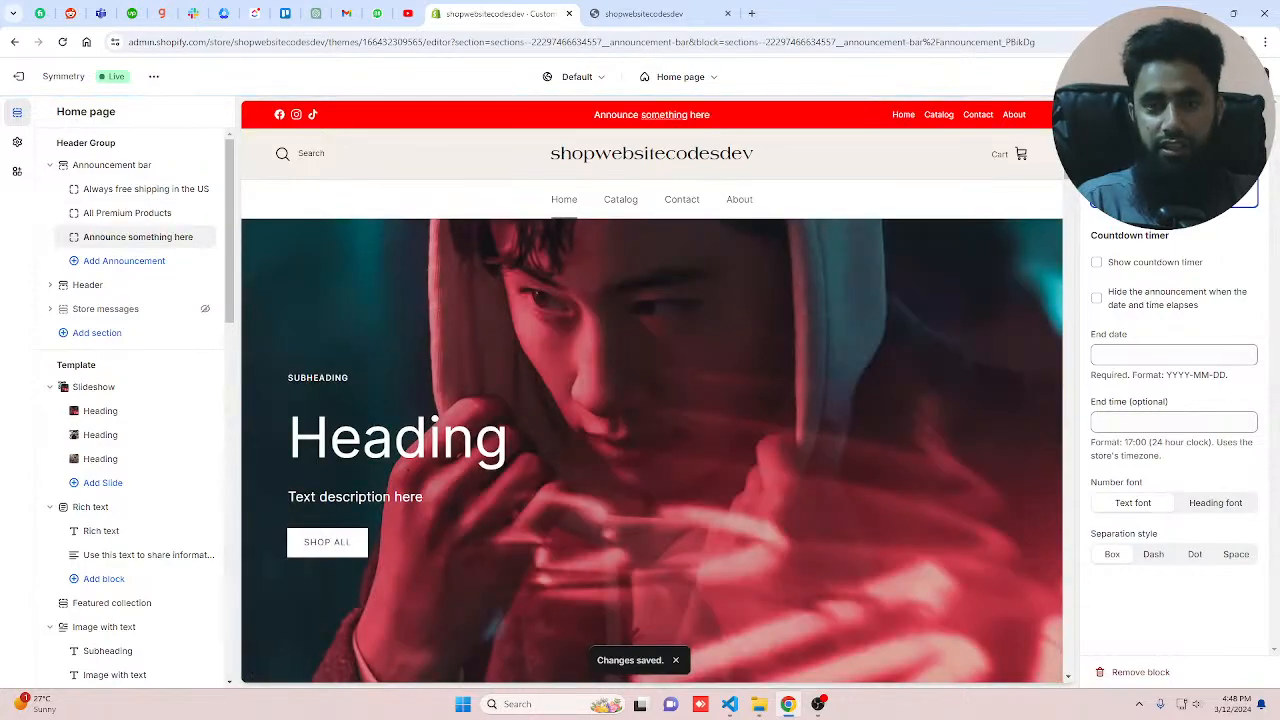
text(Shippi)
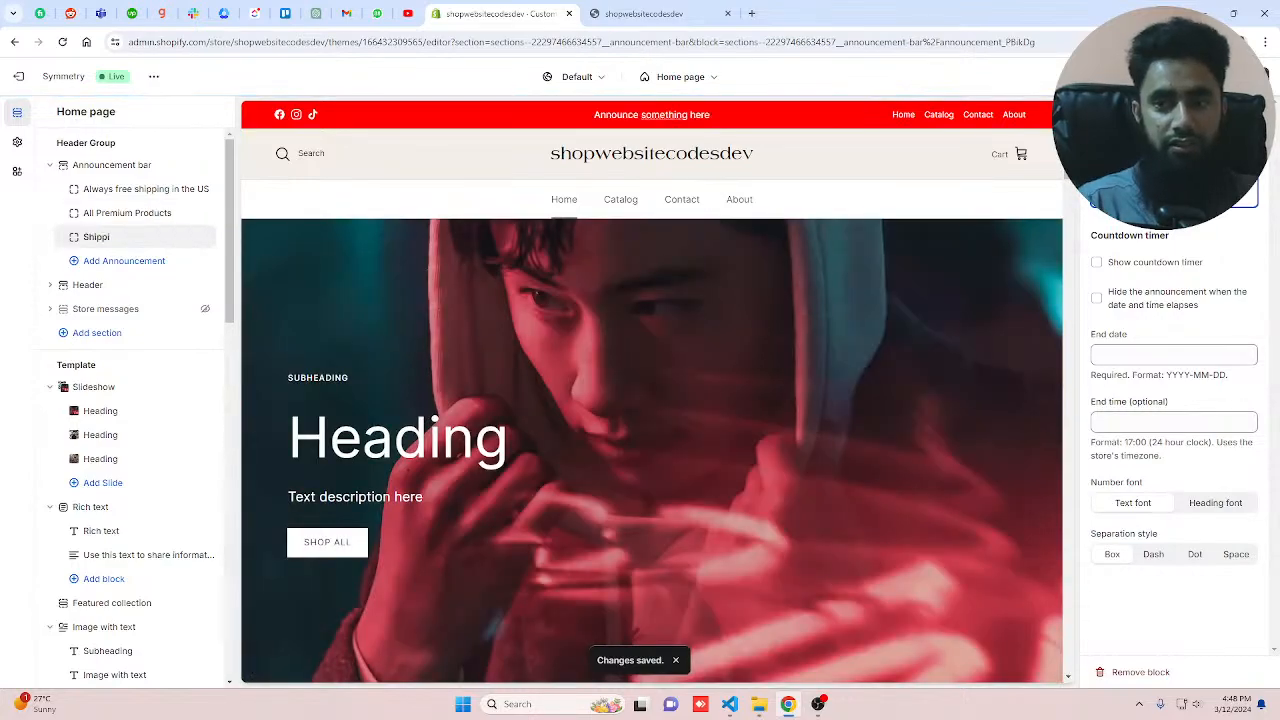
text(ng FREE oi)
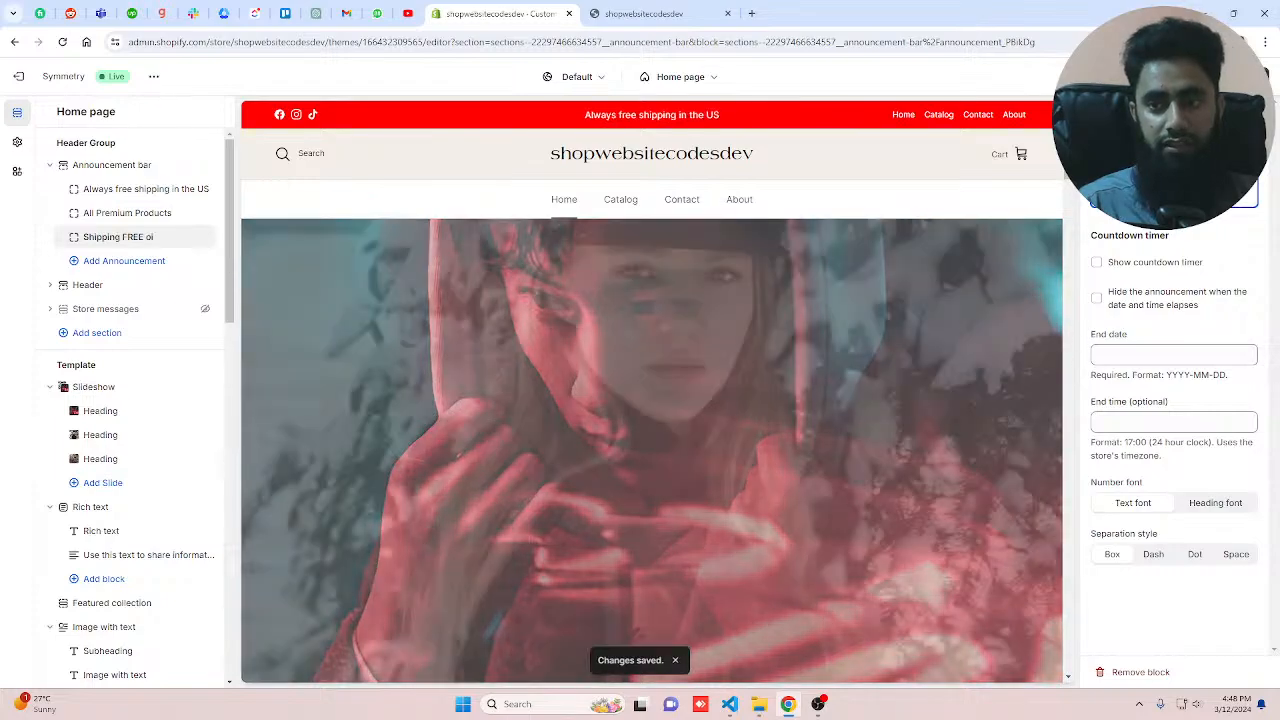
key(BackSpace)
key(BackSpace)
text(in US)
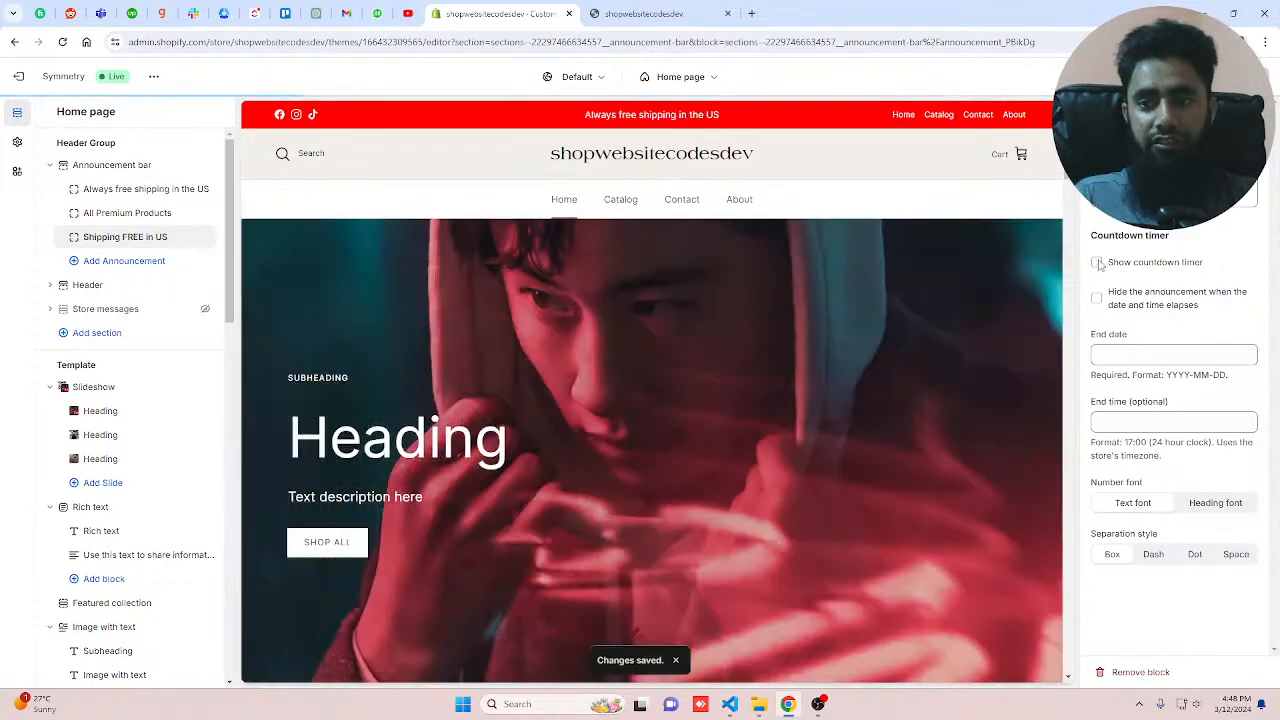
click(1097, 263)
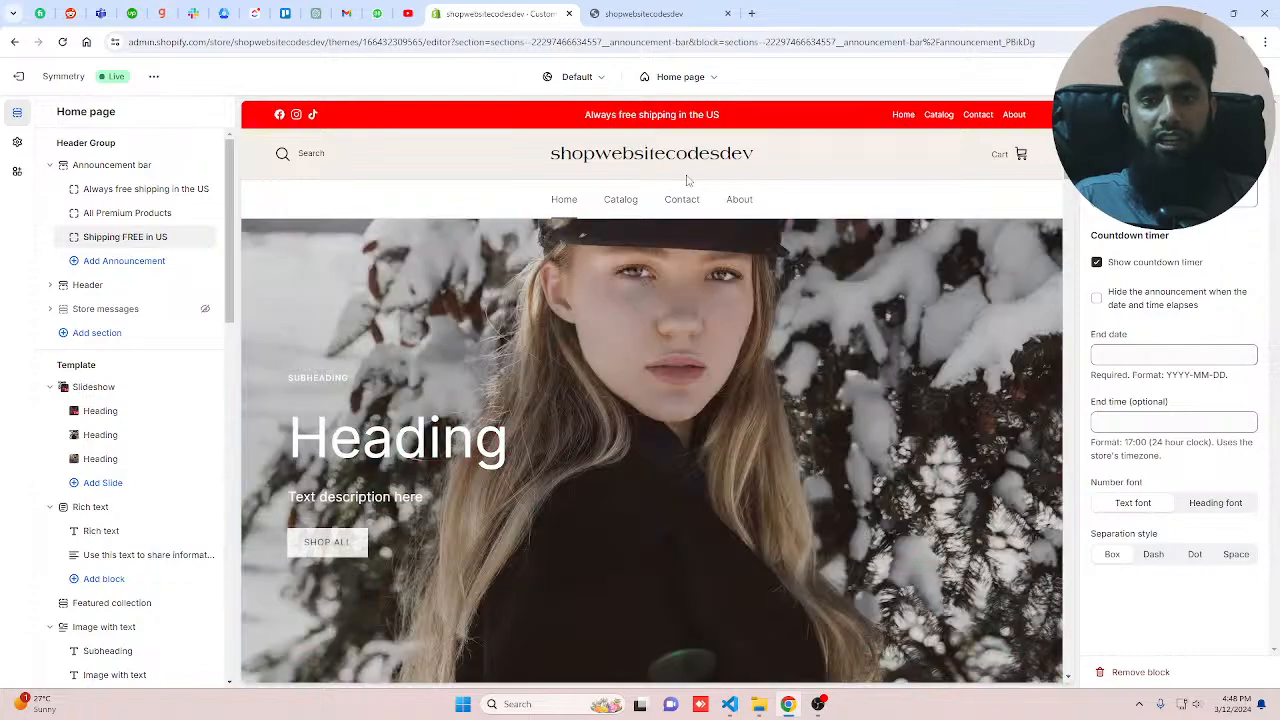
Step: Enable the countdown timer on the Always free shipping in the US announcement, trying the Dash, Dot and Box separation styles
click(142, 216)
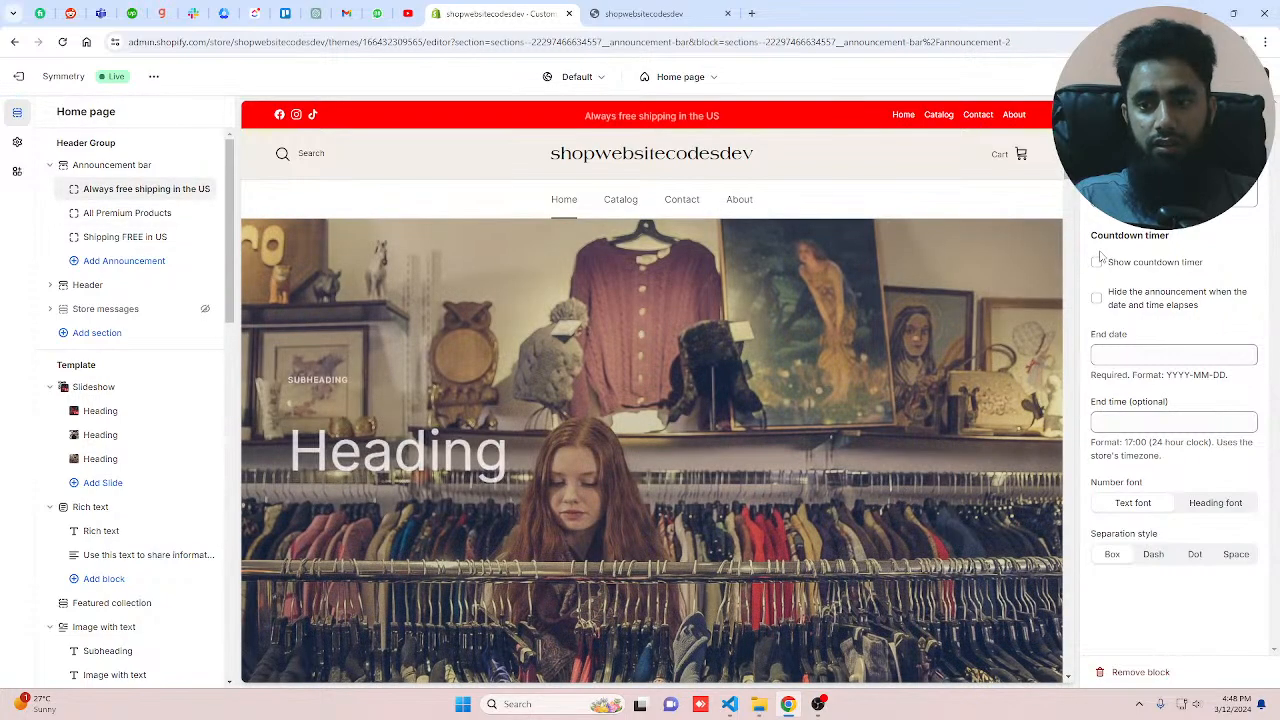
click(1097, 262)
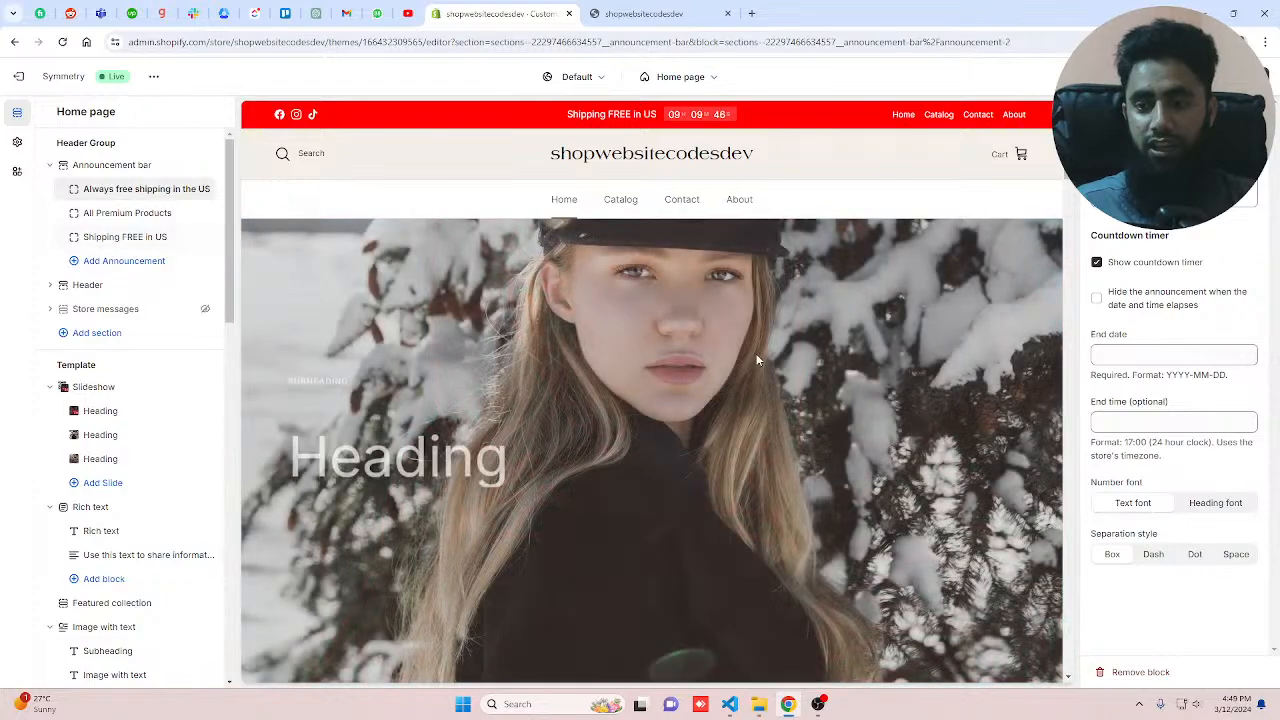
click(1150, 355)
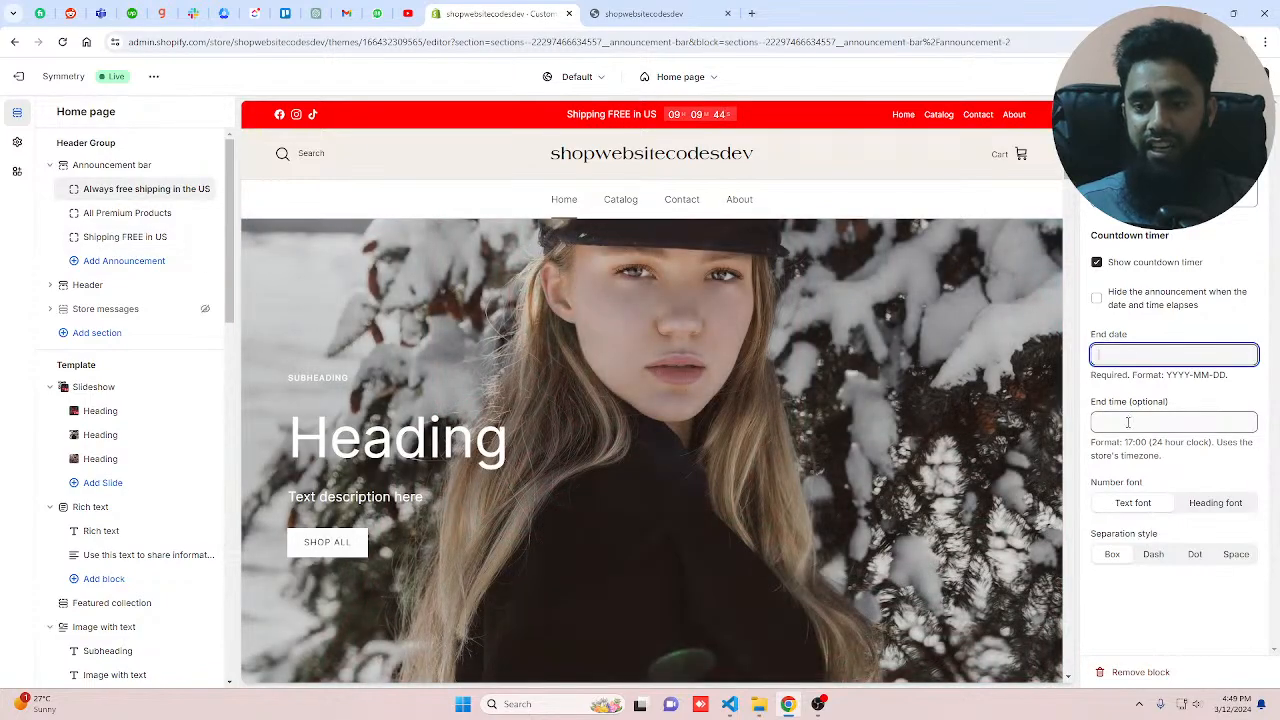
click(1128, 423)
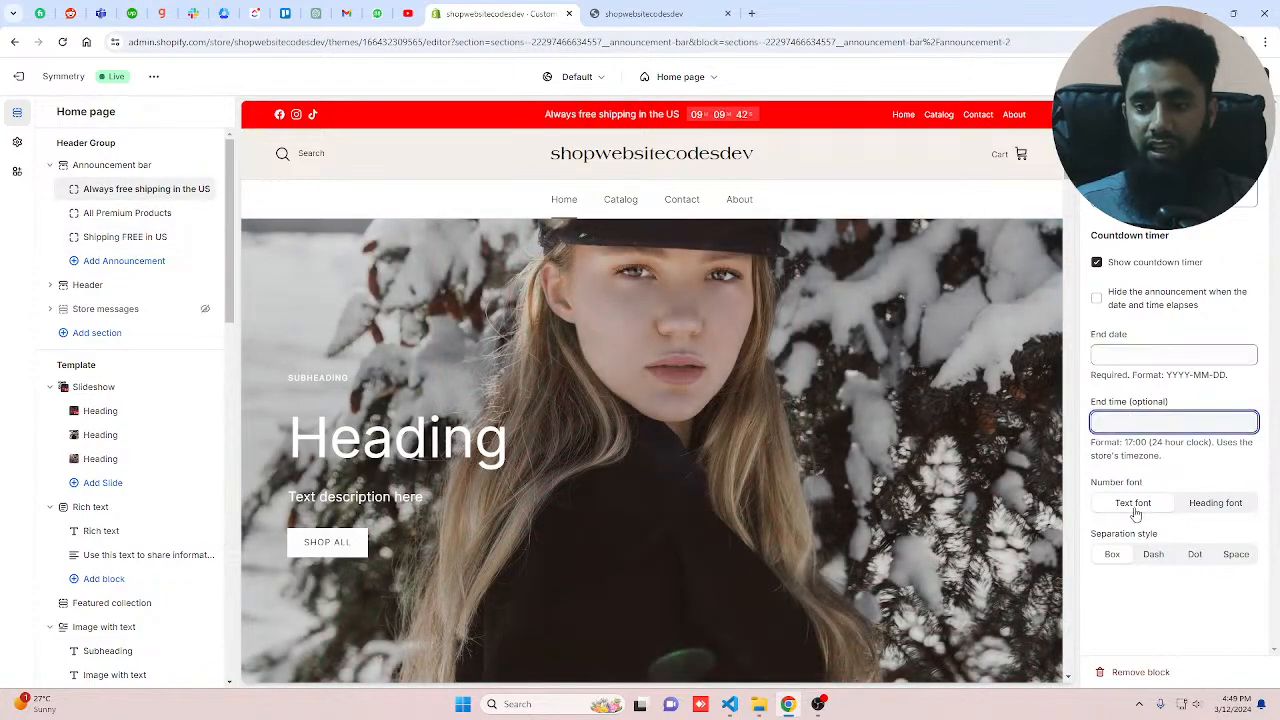
click(1158, 559)
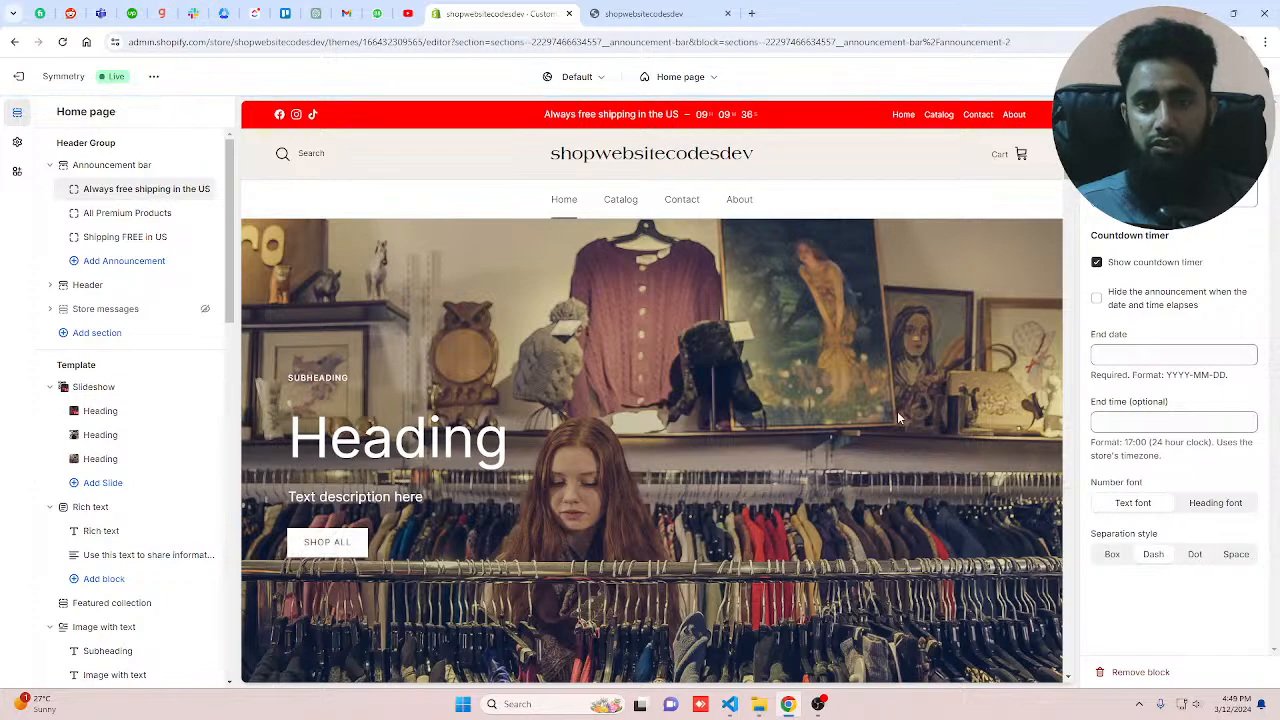
click(1197, 556)
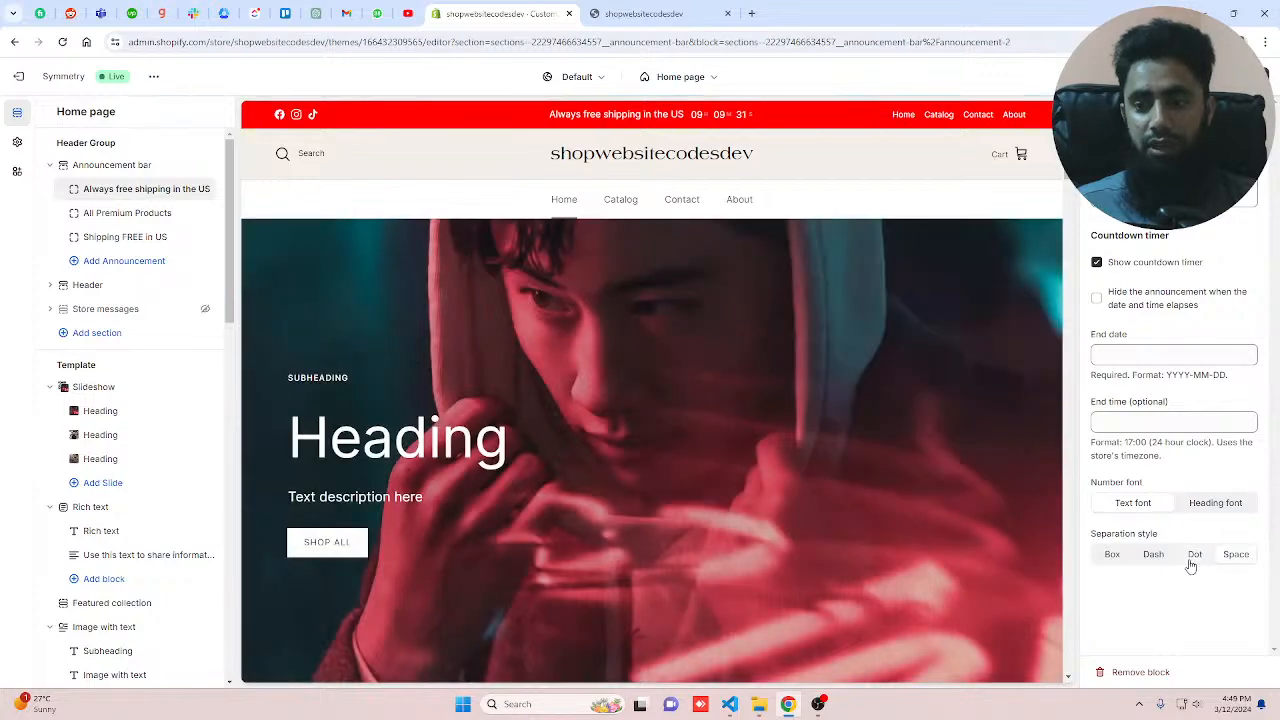
click(1113, 554)
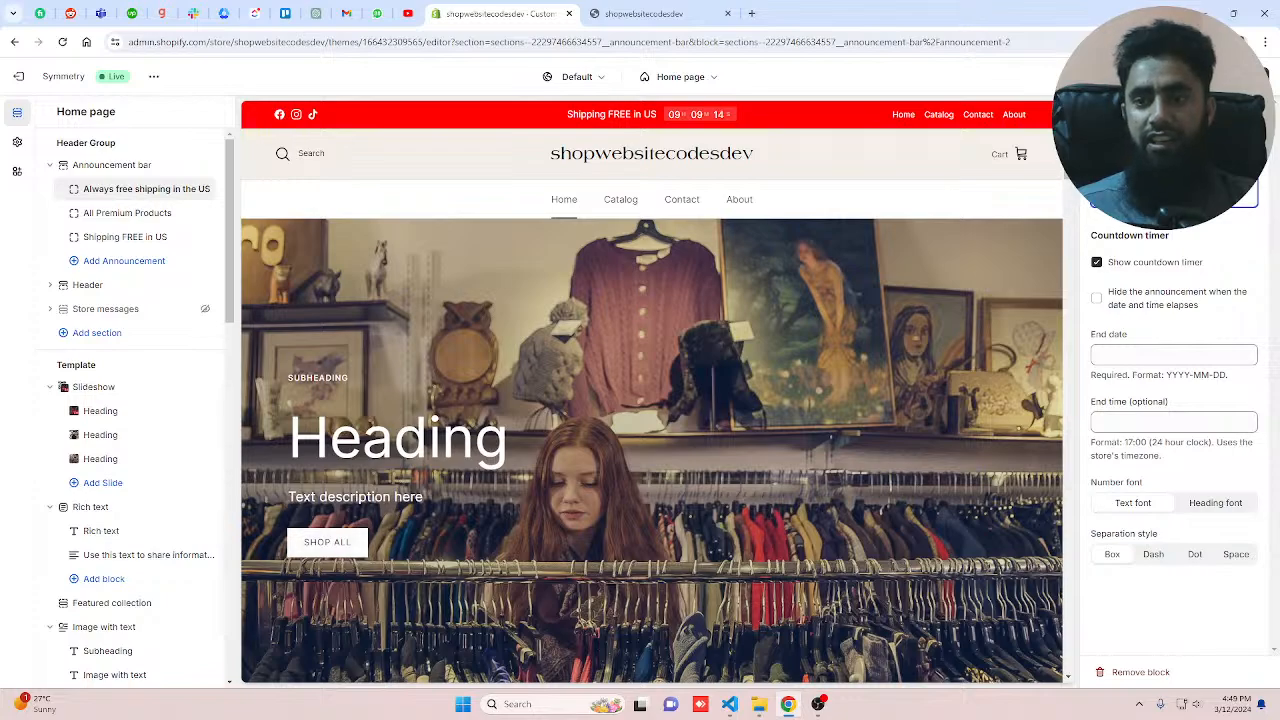
Step: Link the Always free shipping in the US announcement to the Boys T Shirt product and save the theme
click(1150, 172)
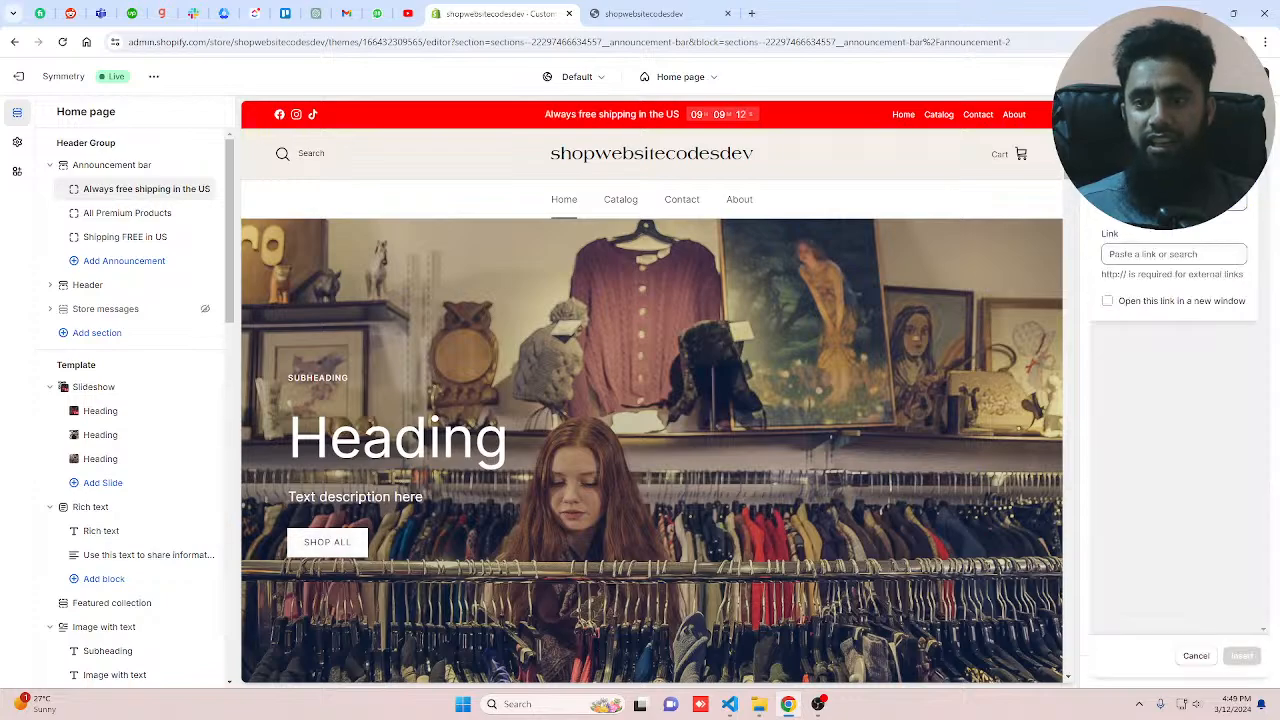
click(1160, 254)
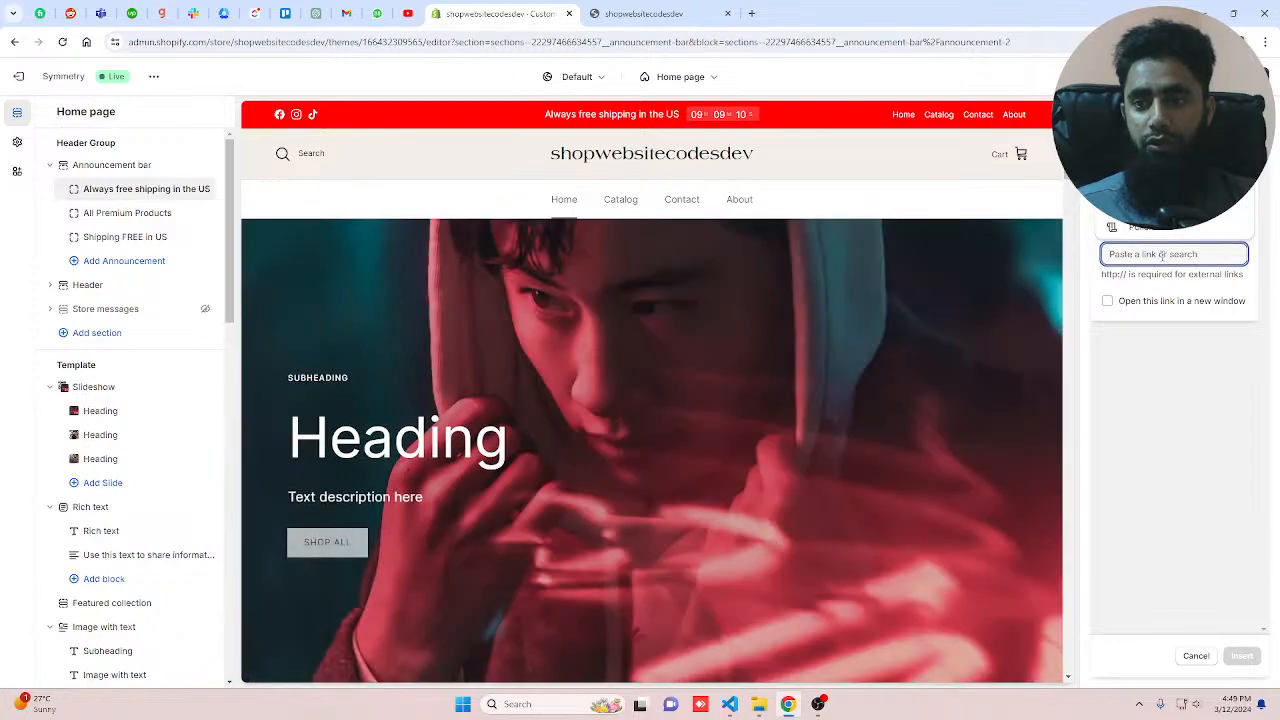
click(1158, 121)
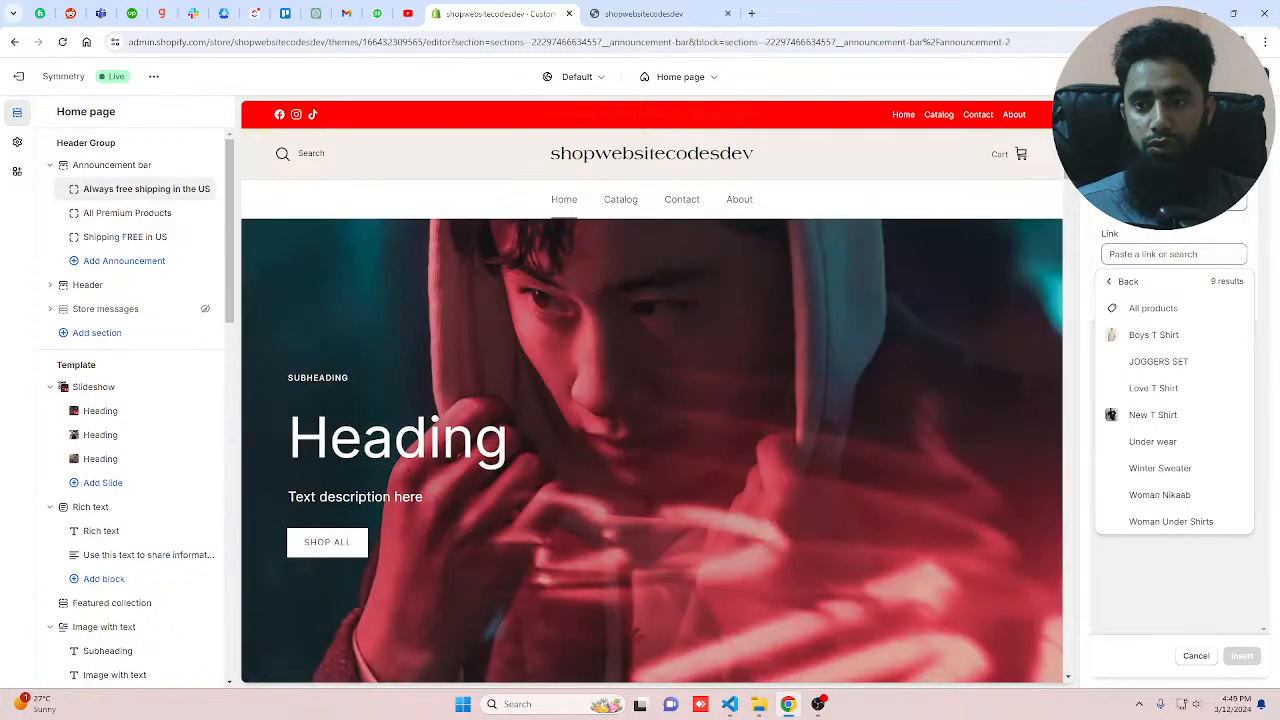
click(1153, 335)
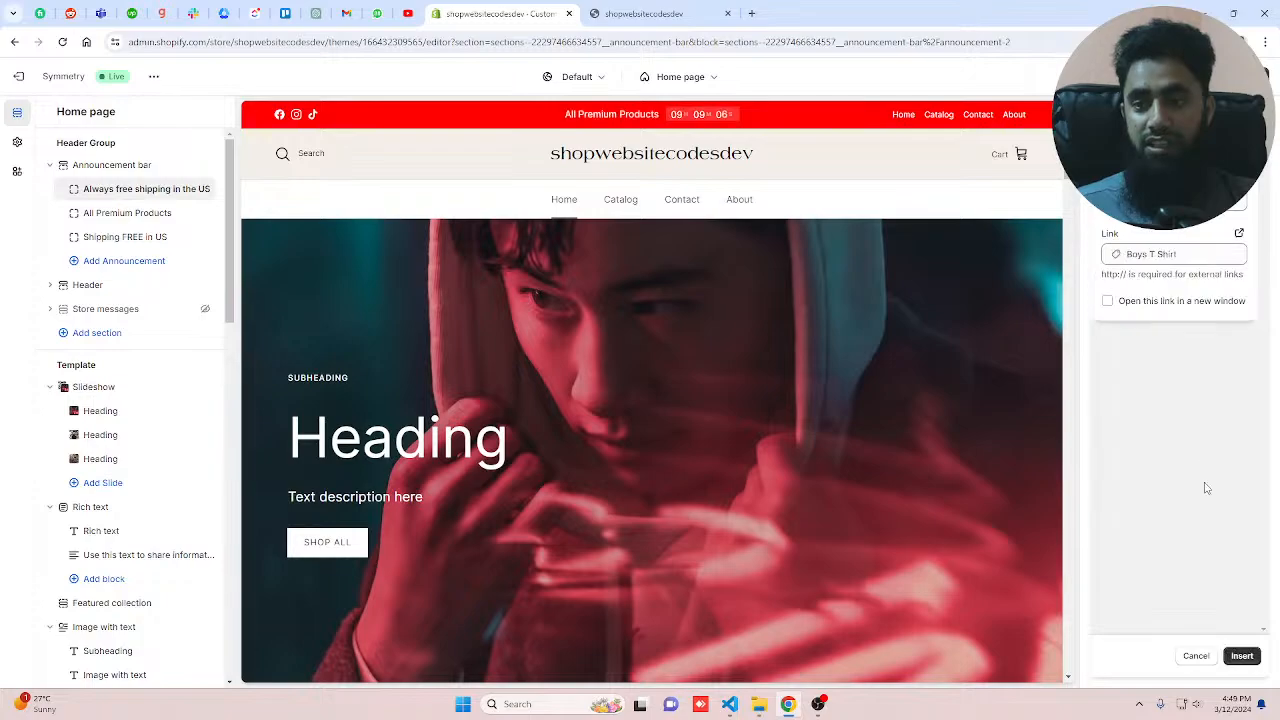
click(1241, 655)
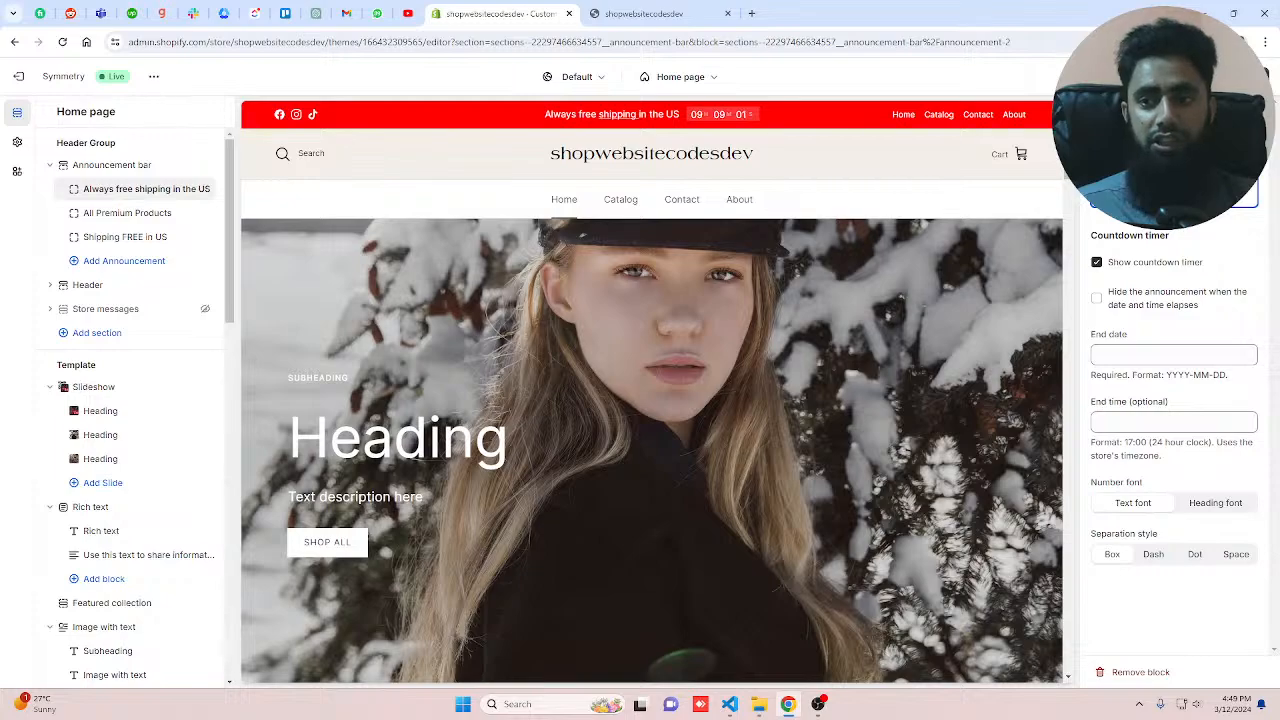
click(1247, 76)
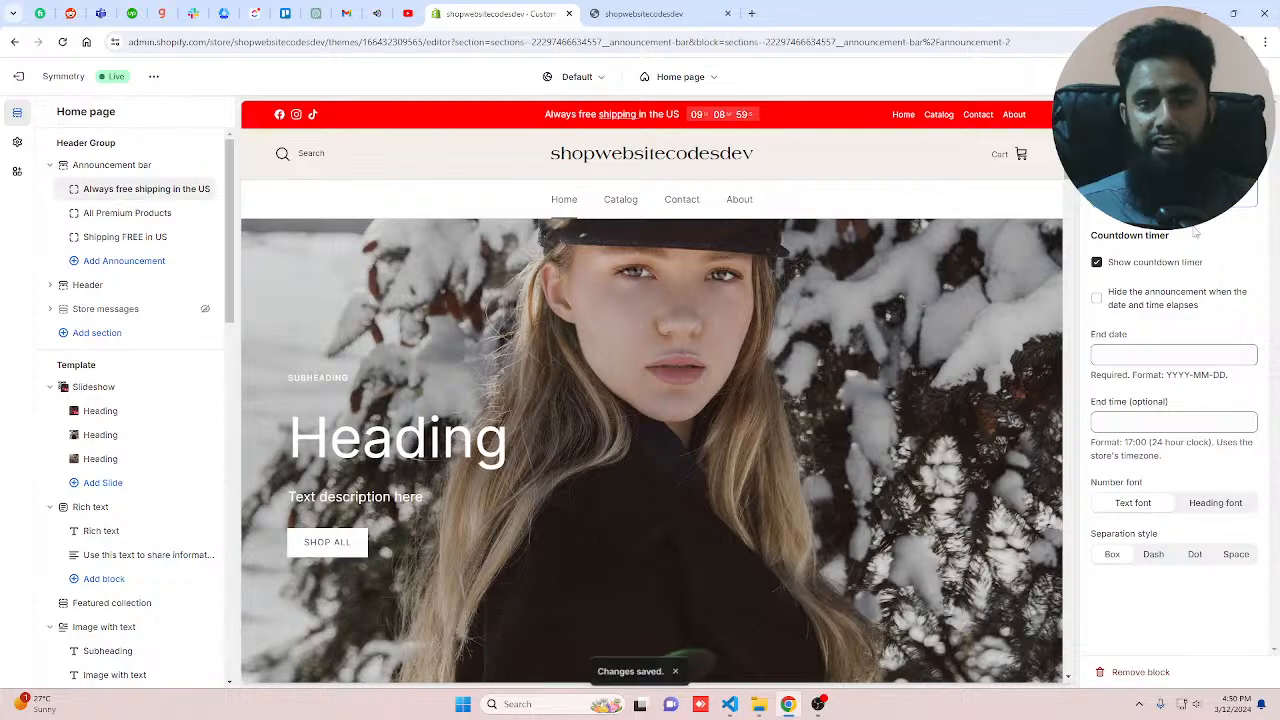
Step: Check the announcement link on the storefront tab and return to the theme editor
click(625, 16)
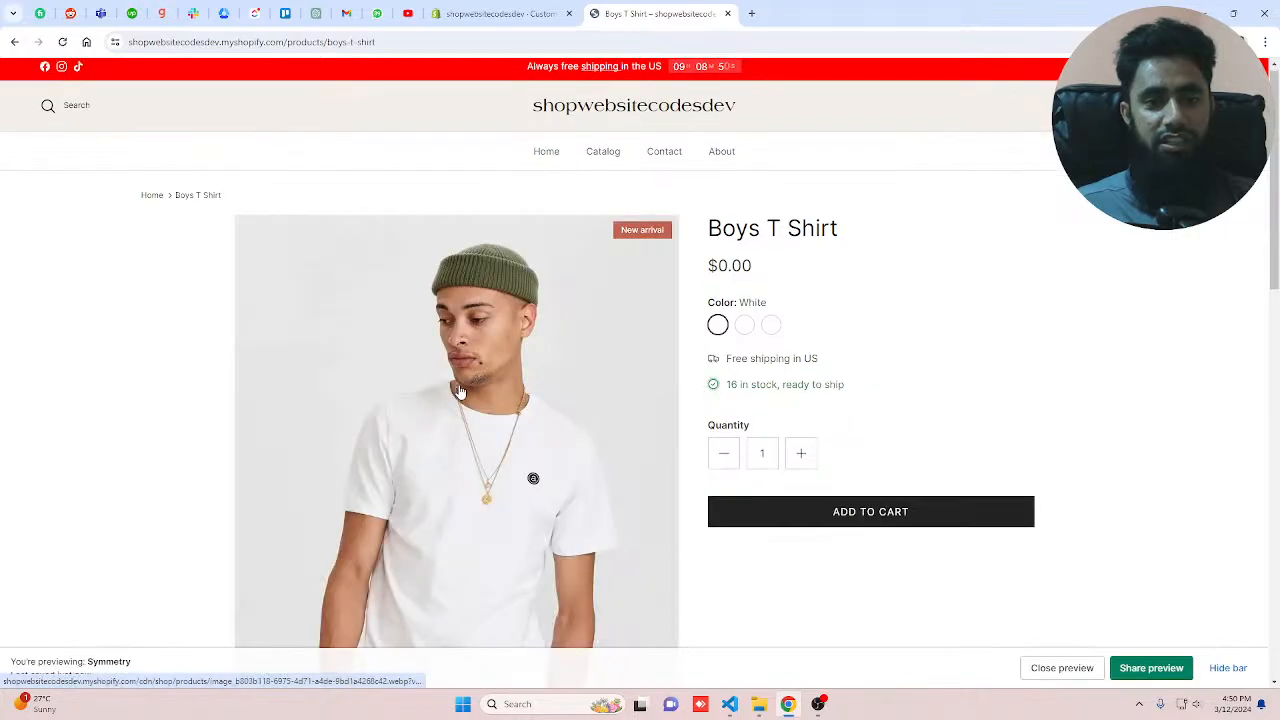
click(607, 117)
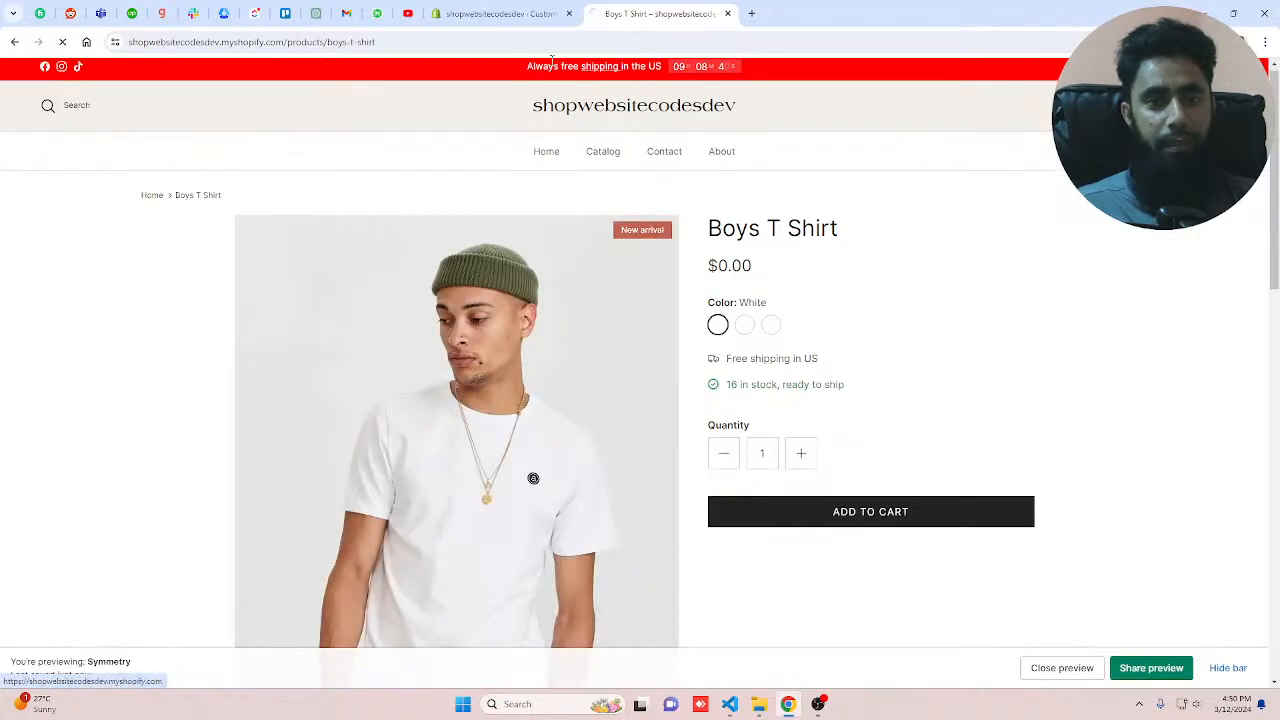
click(500, 13)
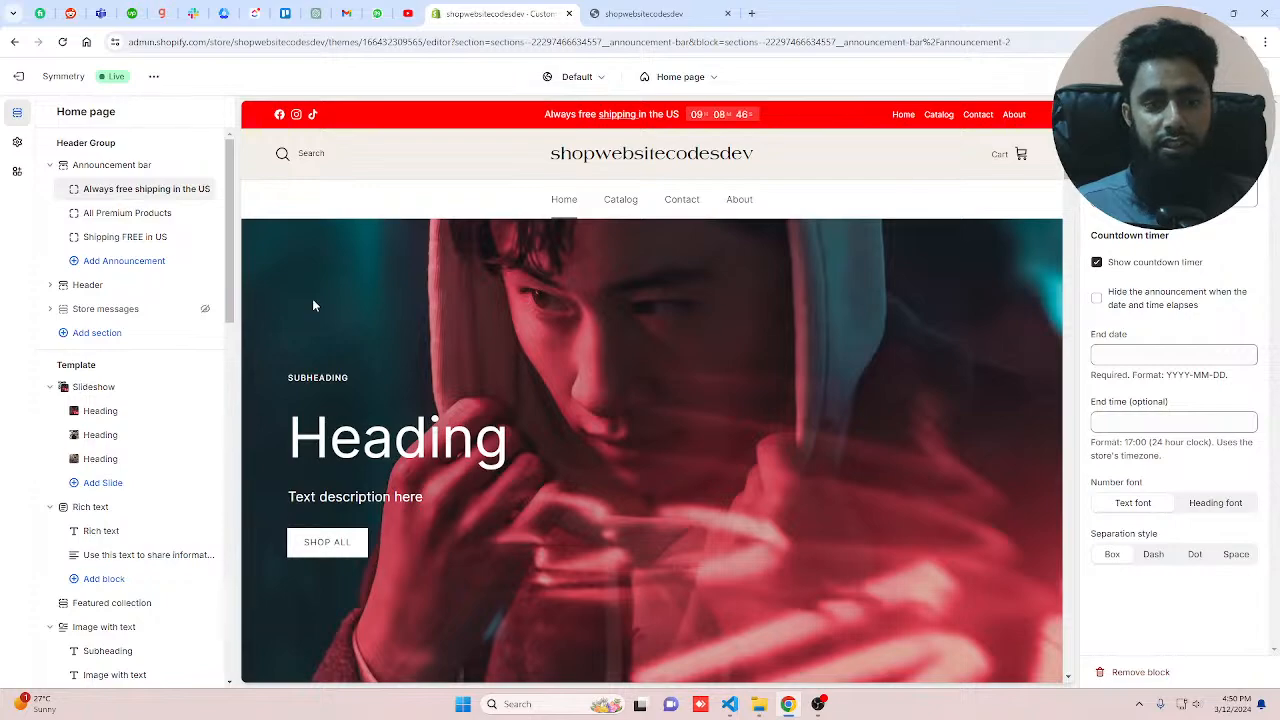
Step: Open the Header section settings and, in mobile preview, set the mobile logo width to 125 px
click(88, 285)
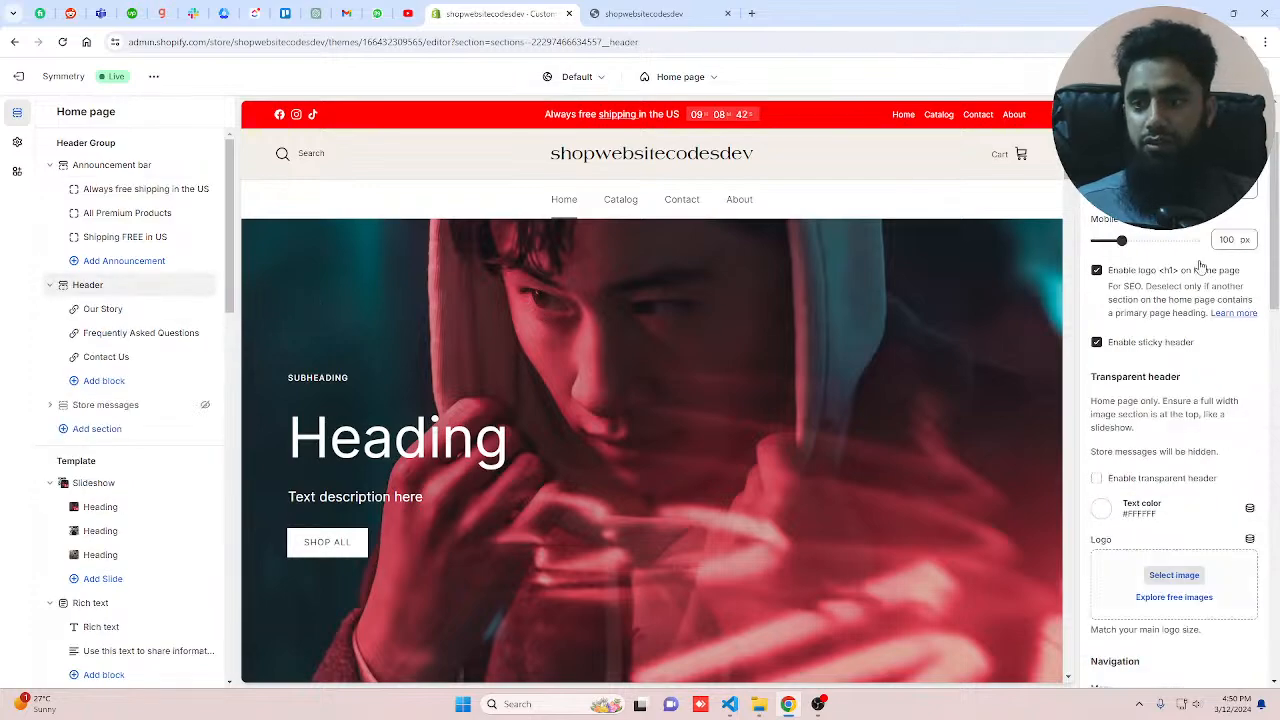
scroll(1200, 265, up, 1)
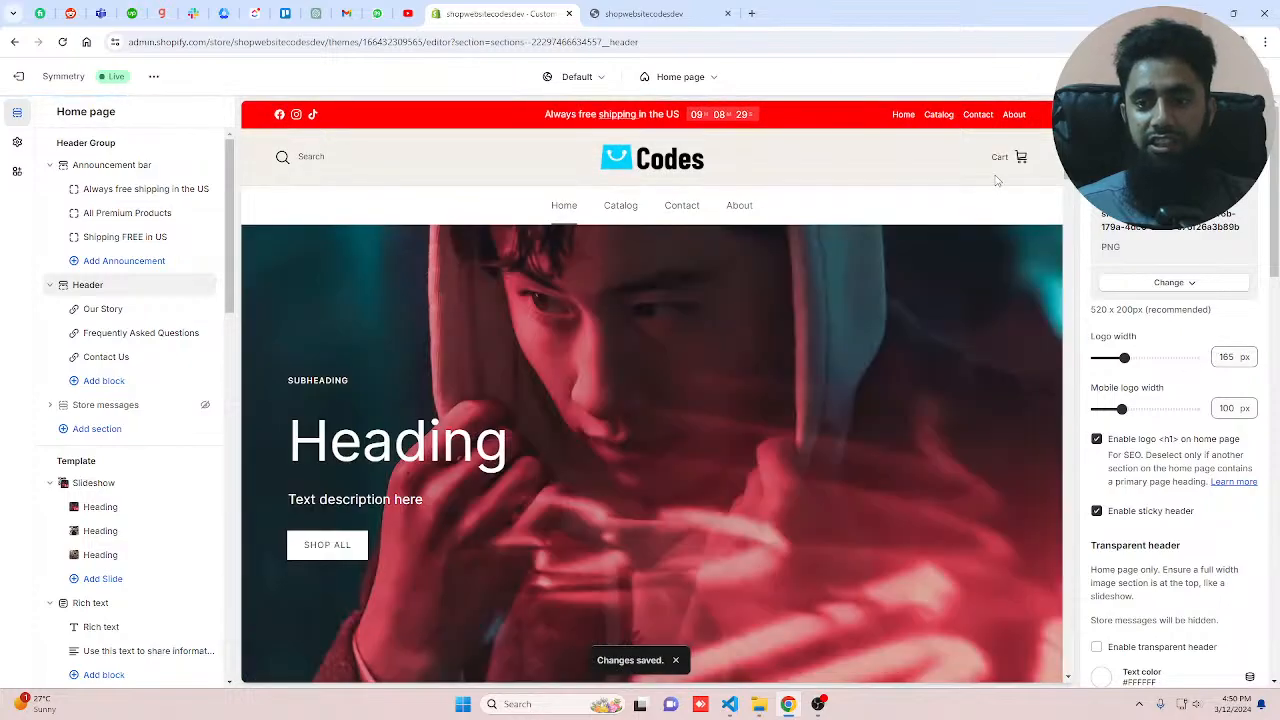
click(1150, 77)
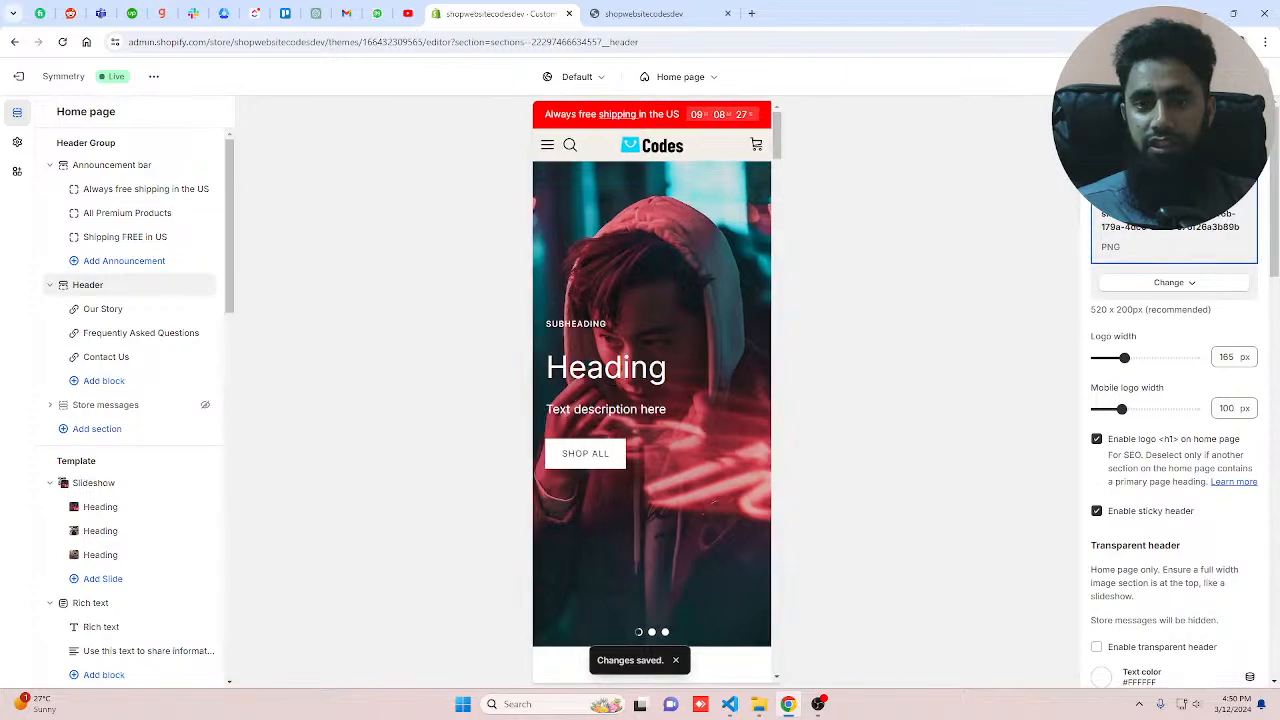
mouse_move(1122, 409)
mouse_down()
mouse_move(1153, 411)
mouse_move(1131, 410)
mouse_up()
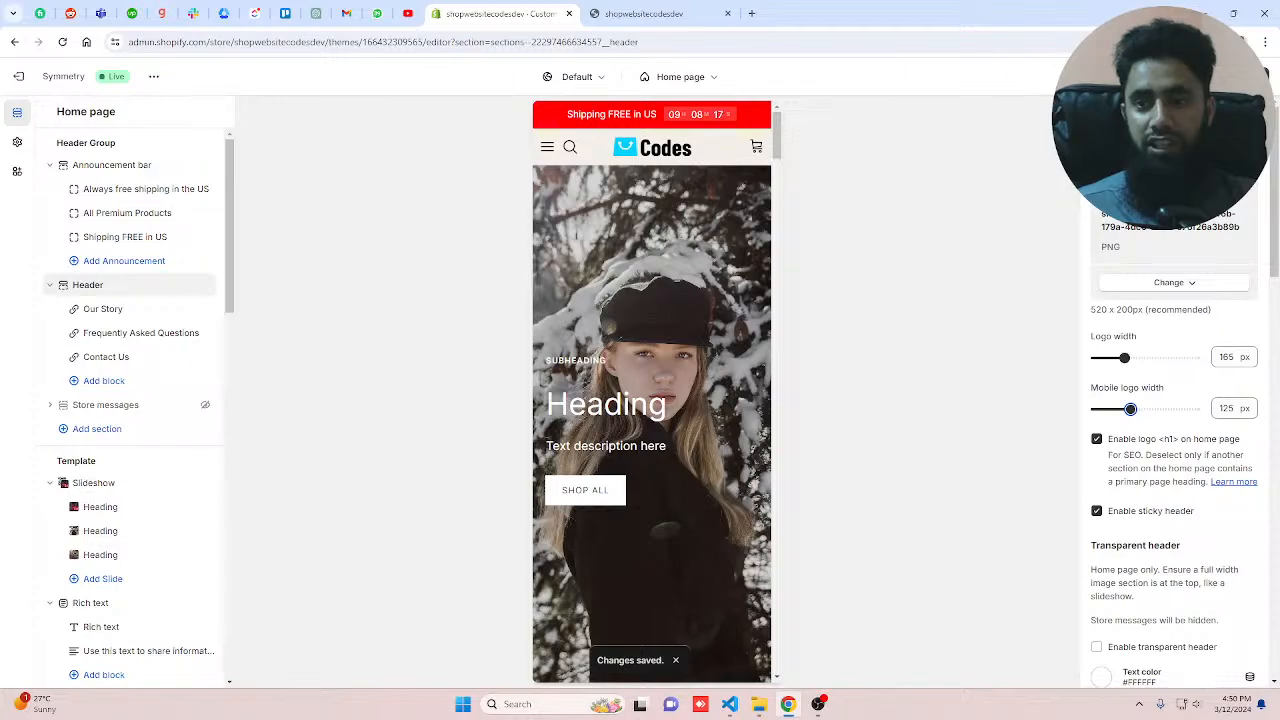
Step: Return to desktop preview and set the logo width to 160 px
click(1155, 77)
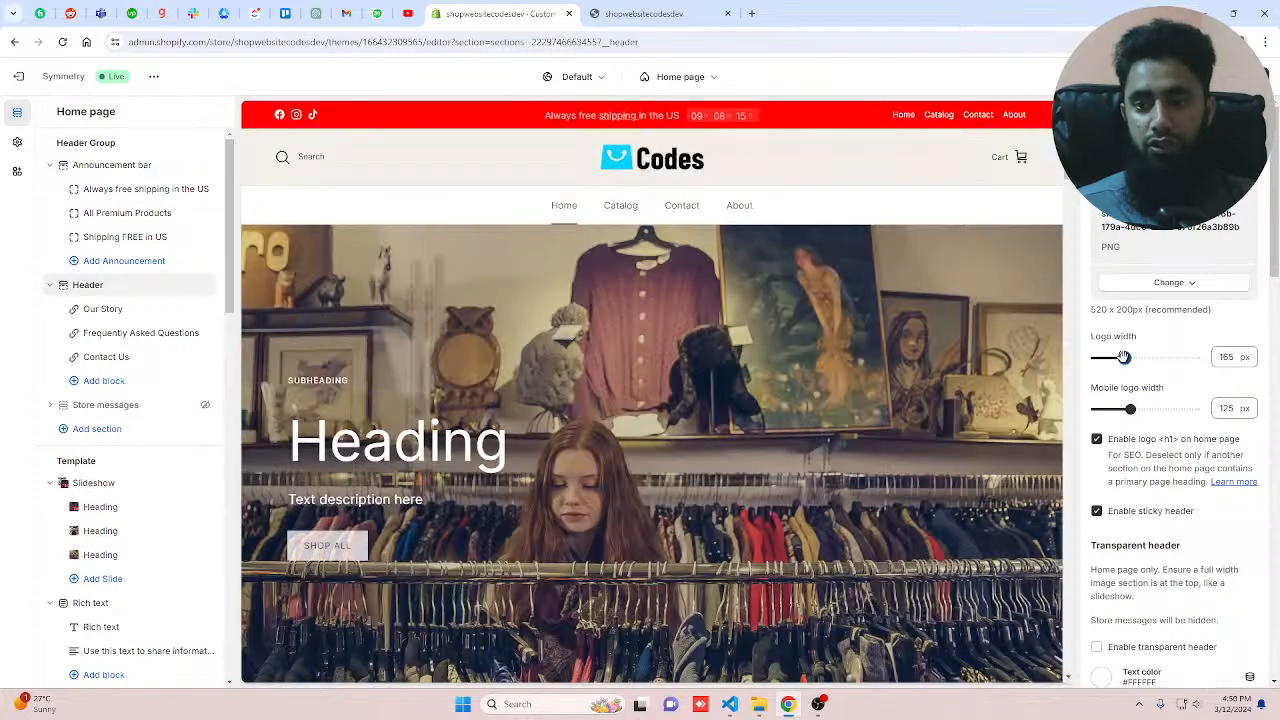
mouse_move(1124, 357)
mouse_down()
mouse_move(1148, 357)
mouse_move(1128, 360)
mouse_up()
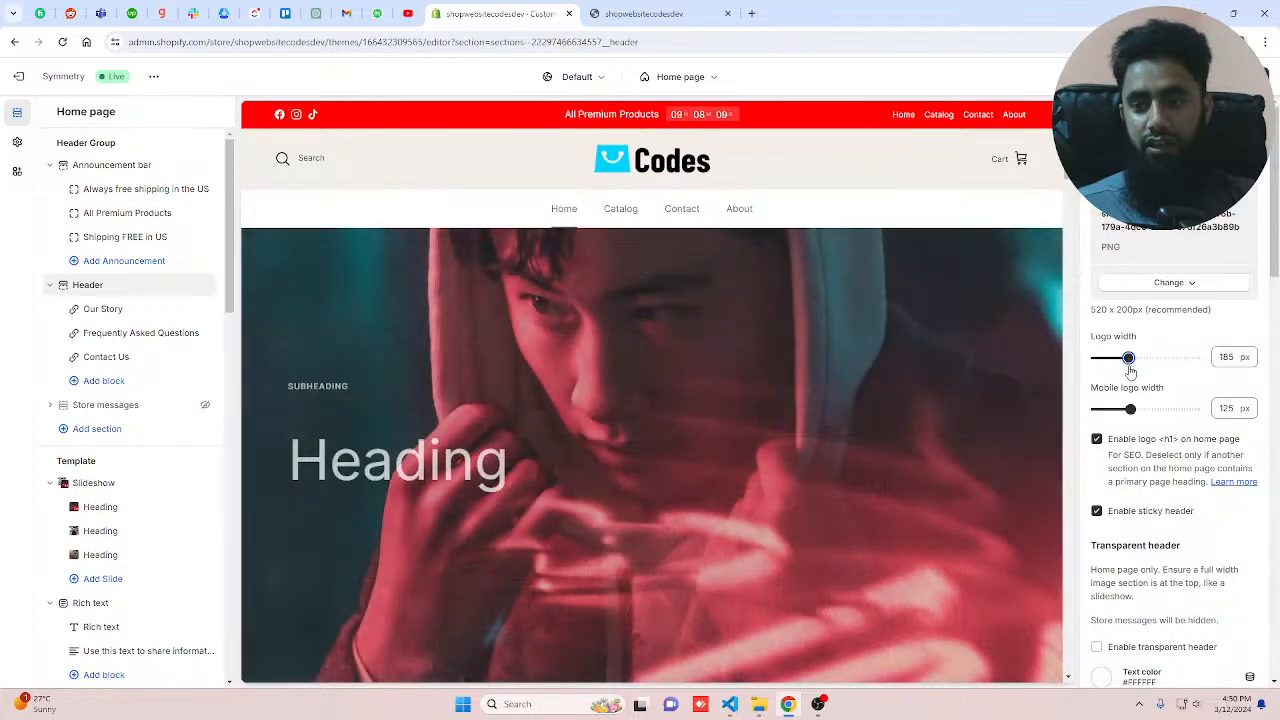
drag(1130, 372, 1123, 372)
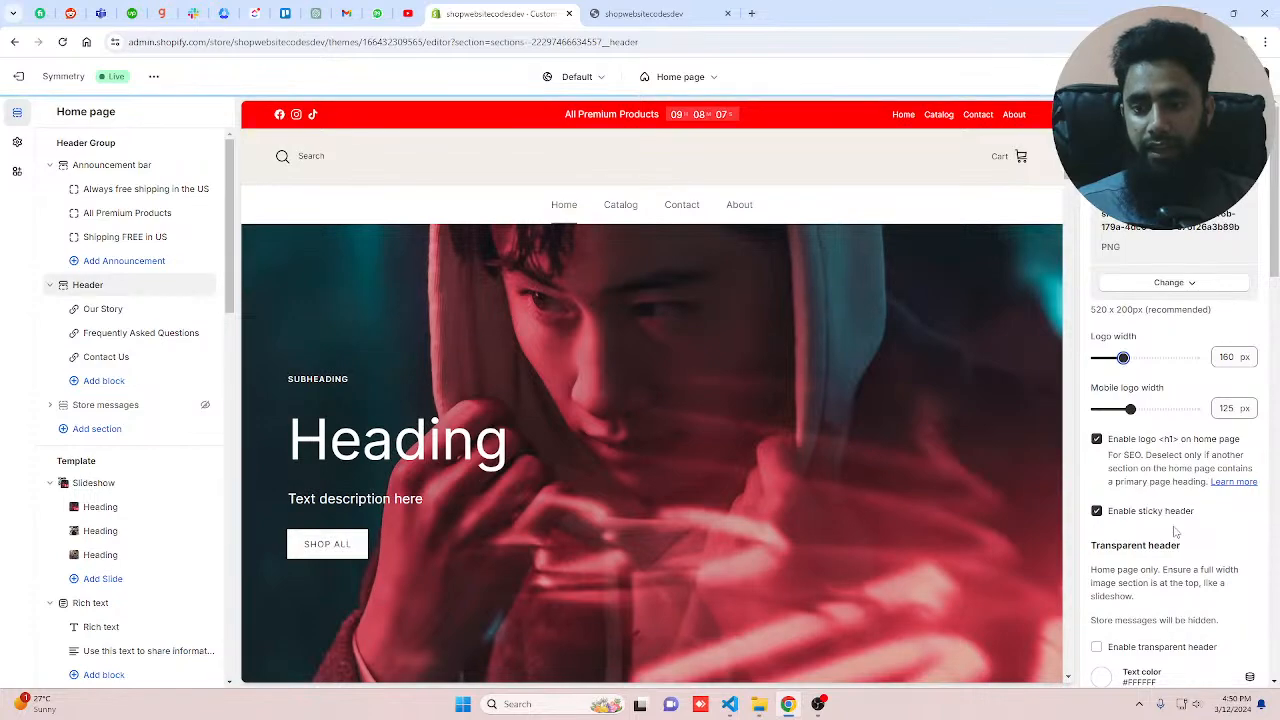
Step: Enable the transparent header for the home page
scroll(1176, 532, down, 2)
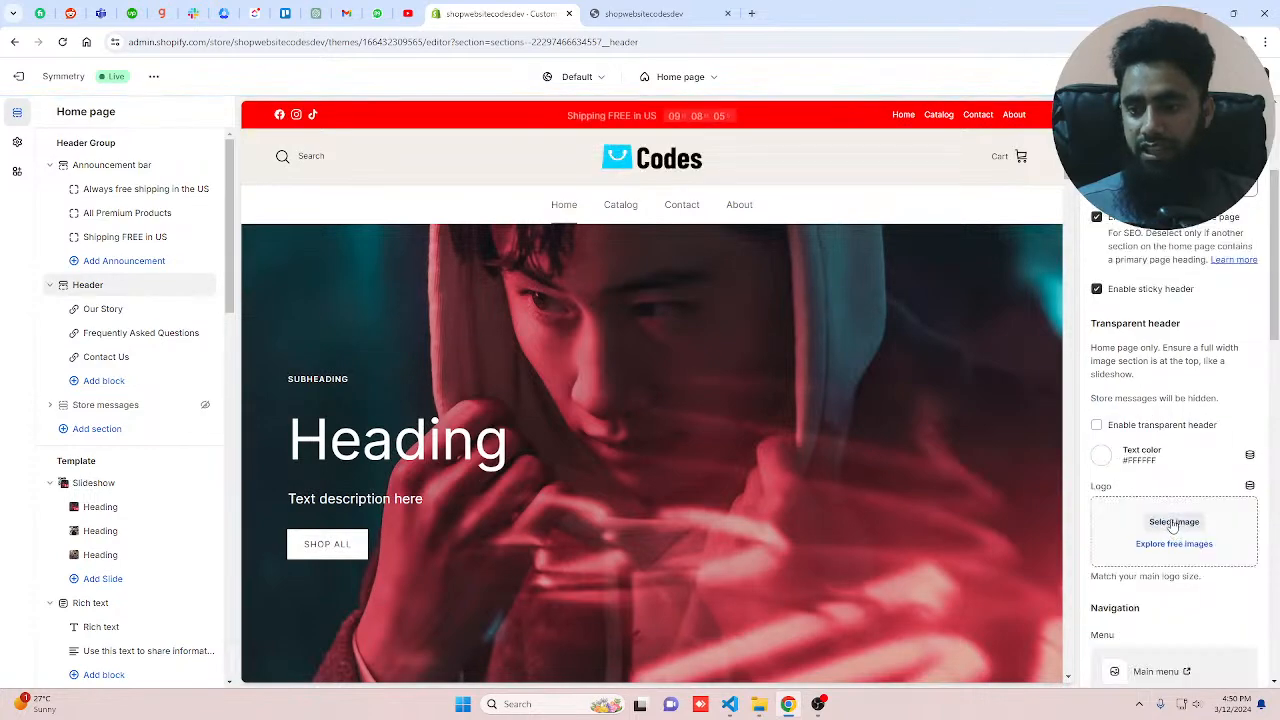
click(1100, 428)
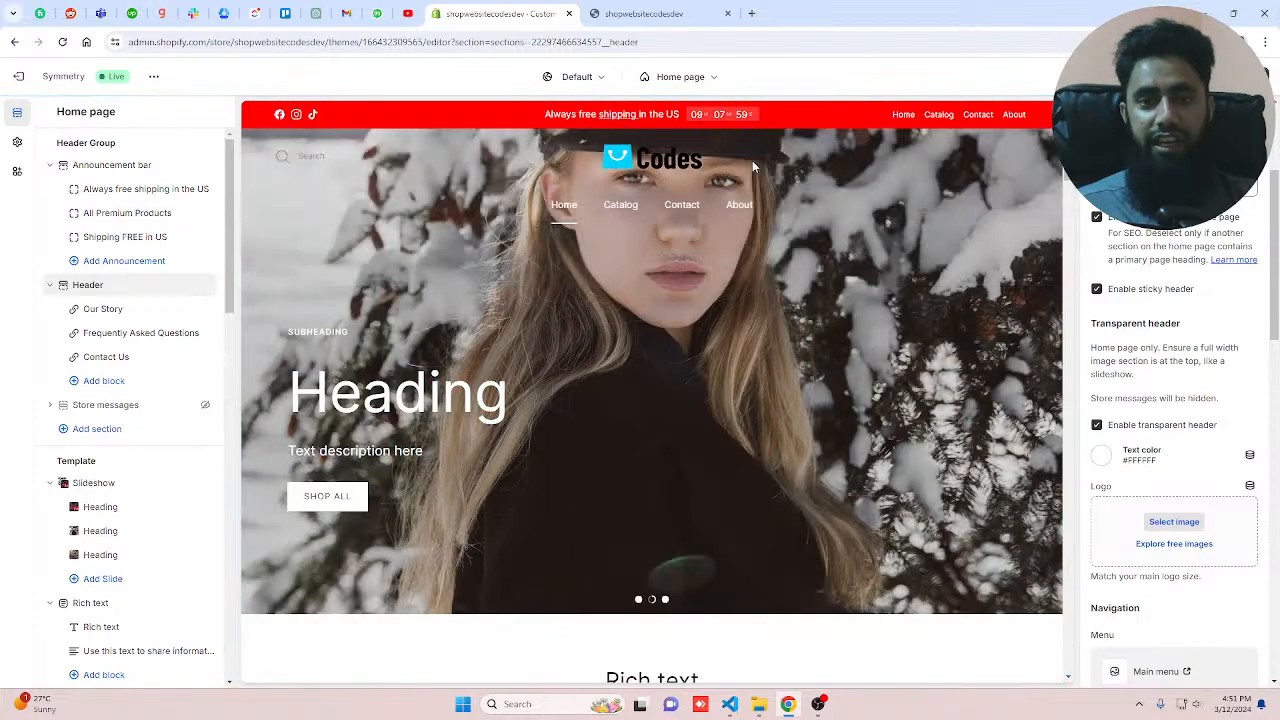
scroll(735, 300, down, 10)
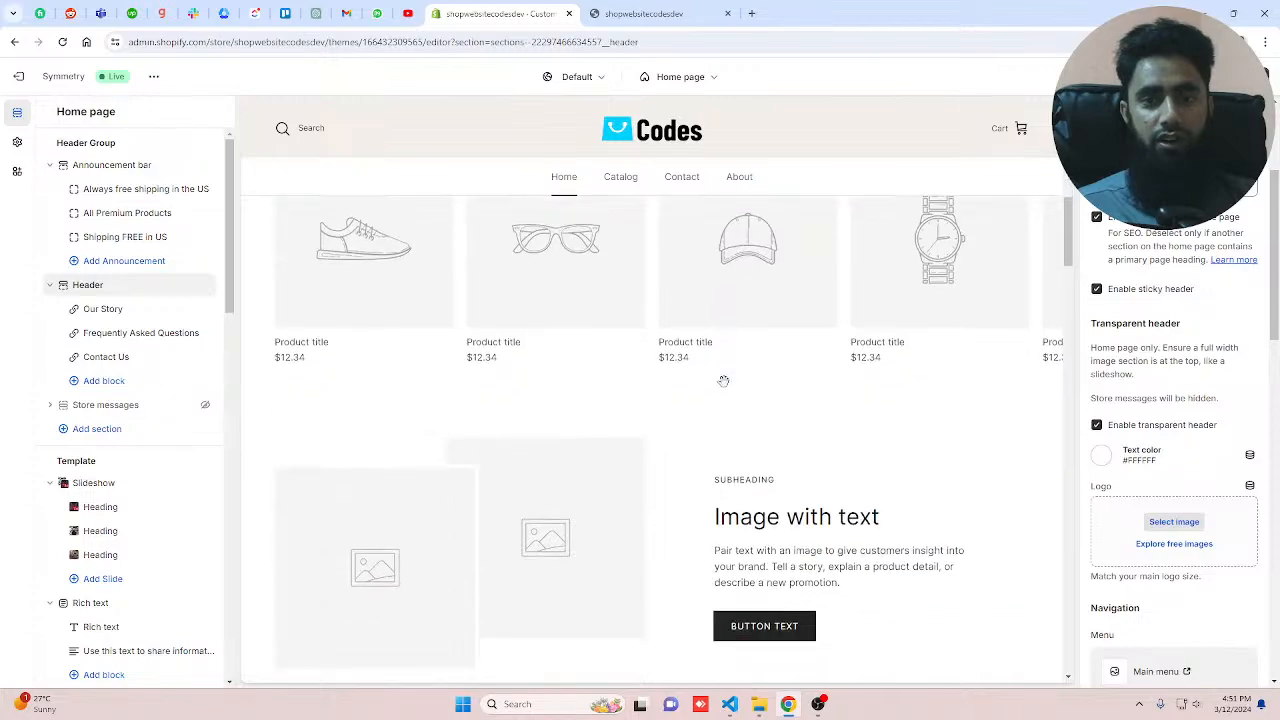
scroll(723, 381, up, 10)
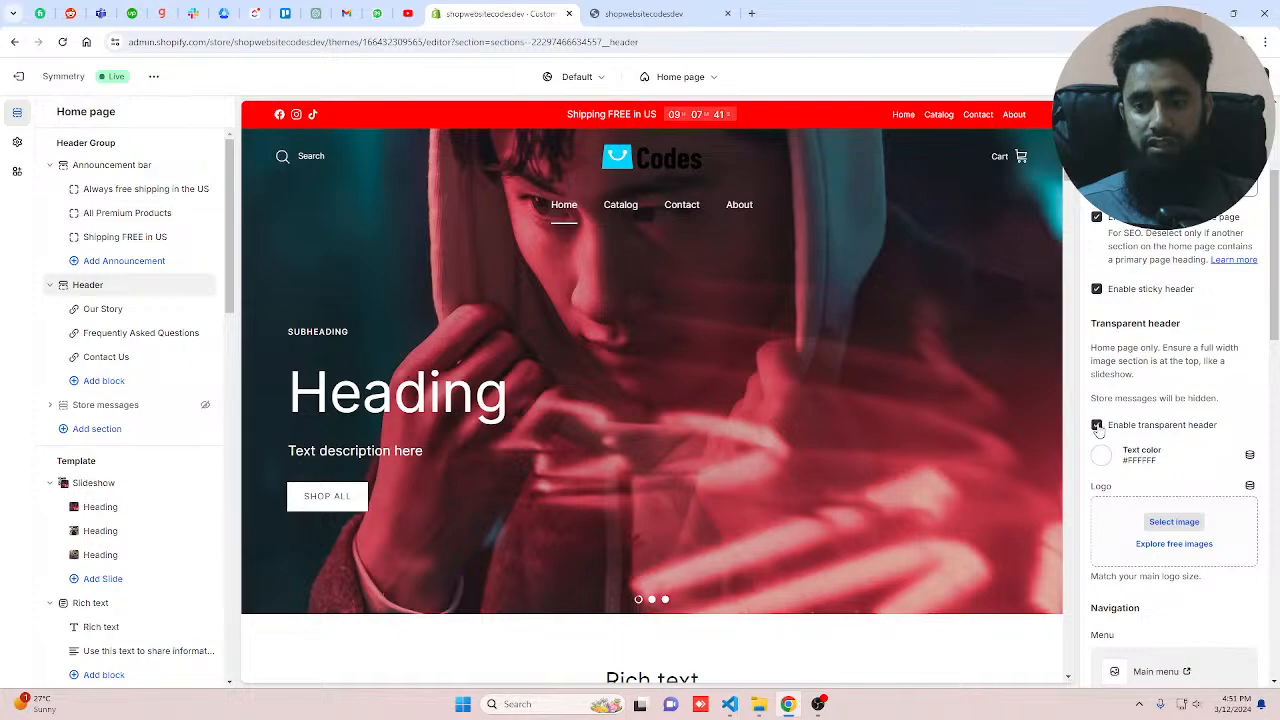
Step: Choose the shopwebsitecodes3 image as the transparent header logo and save the theme
drag(1097, 427, 1122, 530)
click(1157, 521)
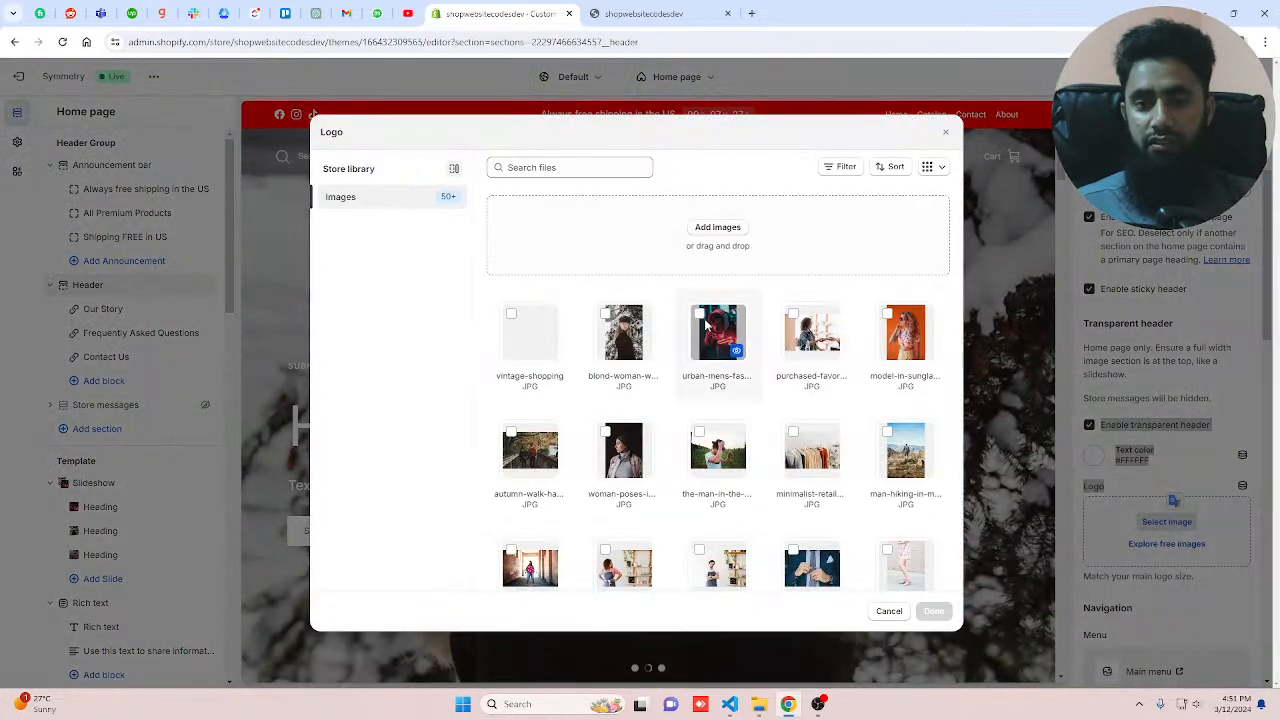
scroll(658, 481, down, 10)
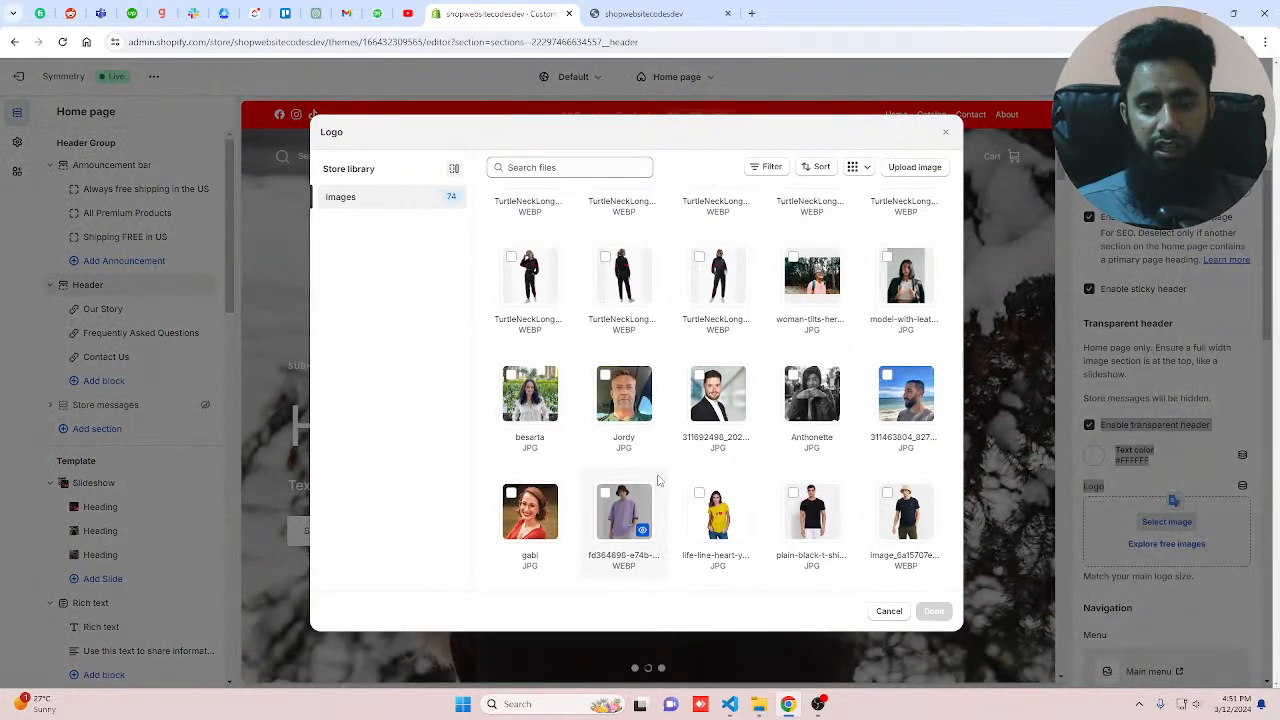
scroll(658, 481, down, 1)
scroll(658, 481, down, 5)
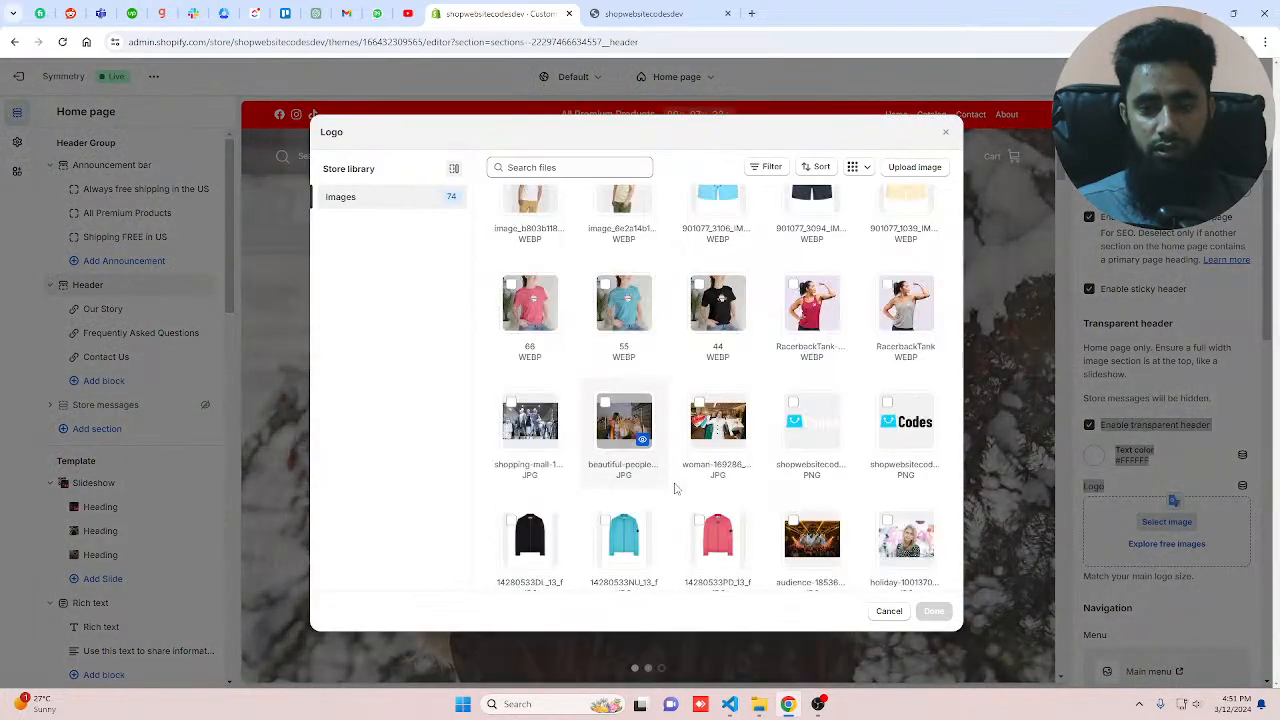
click(811, 421)
click(933, 611)
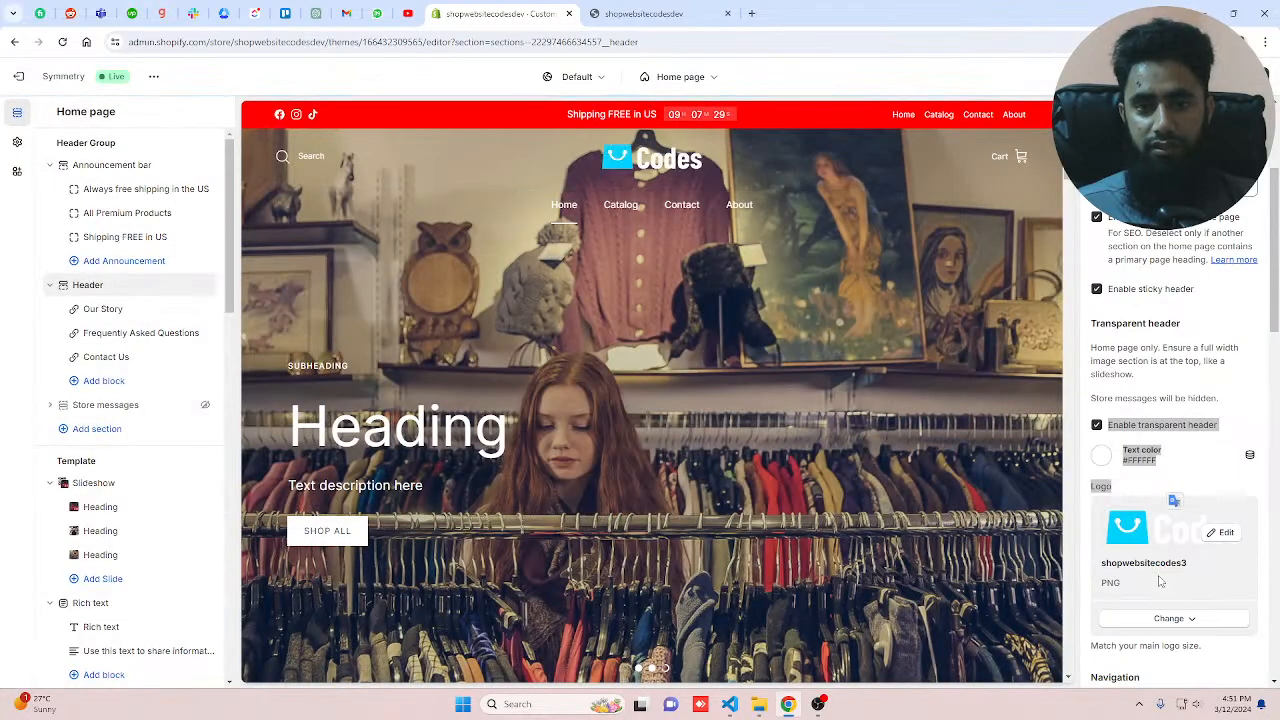
click(1243, 77)
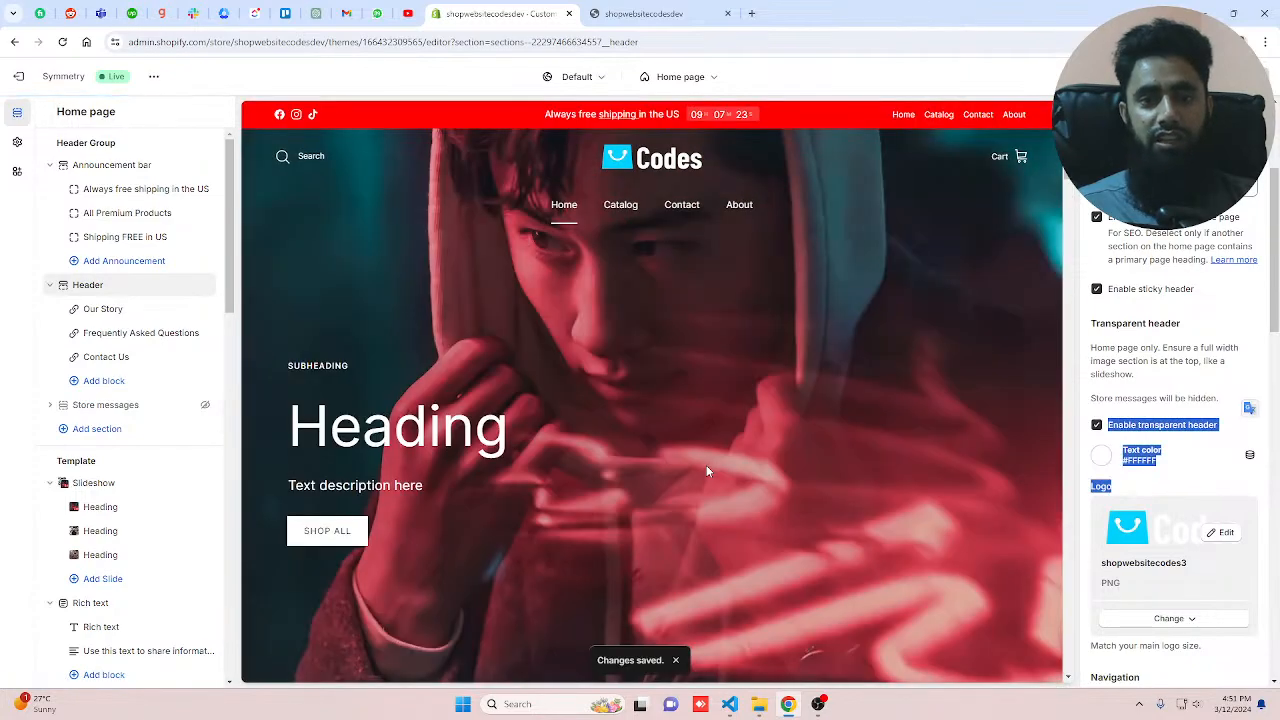
Step: Try the Left, Underneath and Center menu alignments for the header navigation, settling on Left
scroll(706, 471, down, 4)
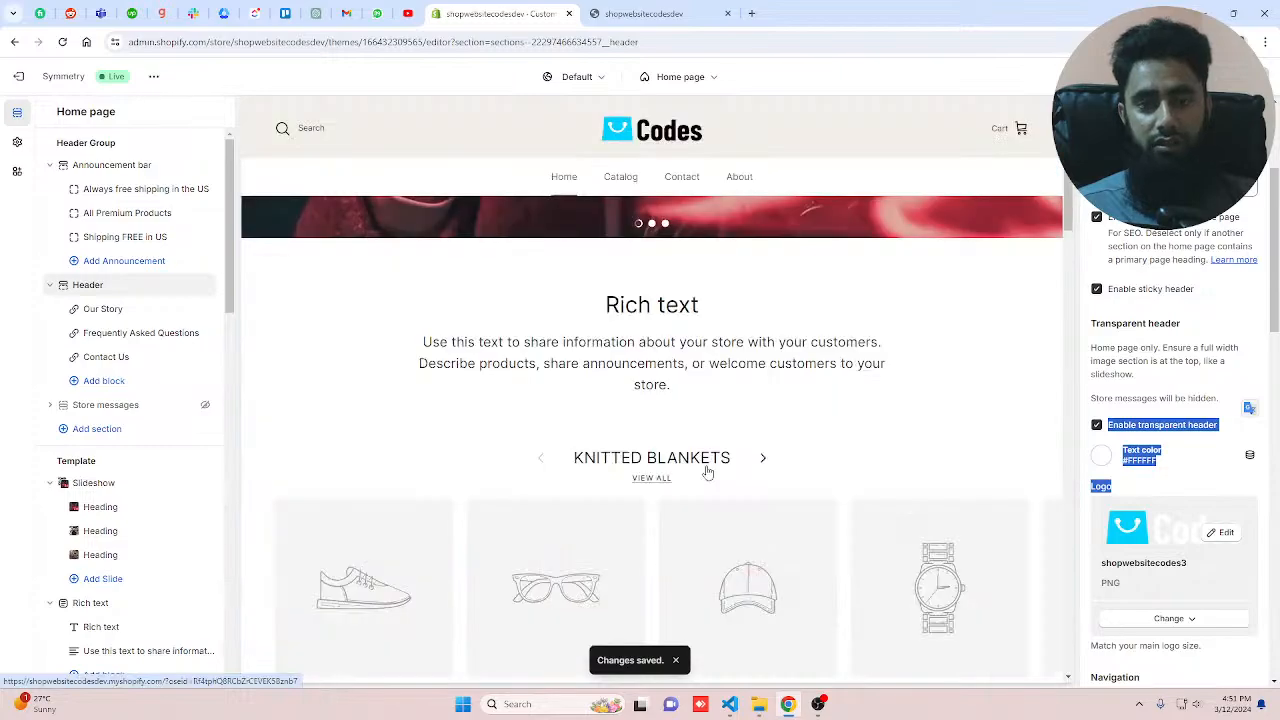
scroll(706, 471, up, 5)
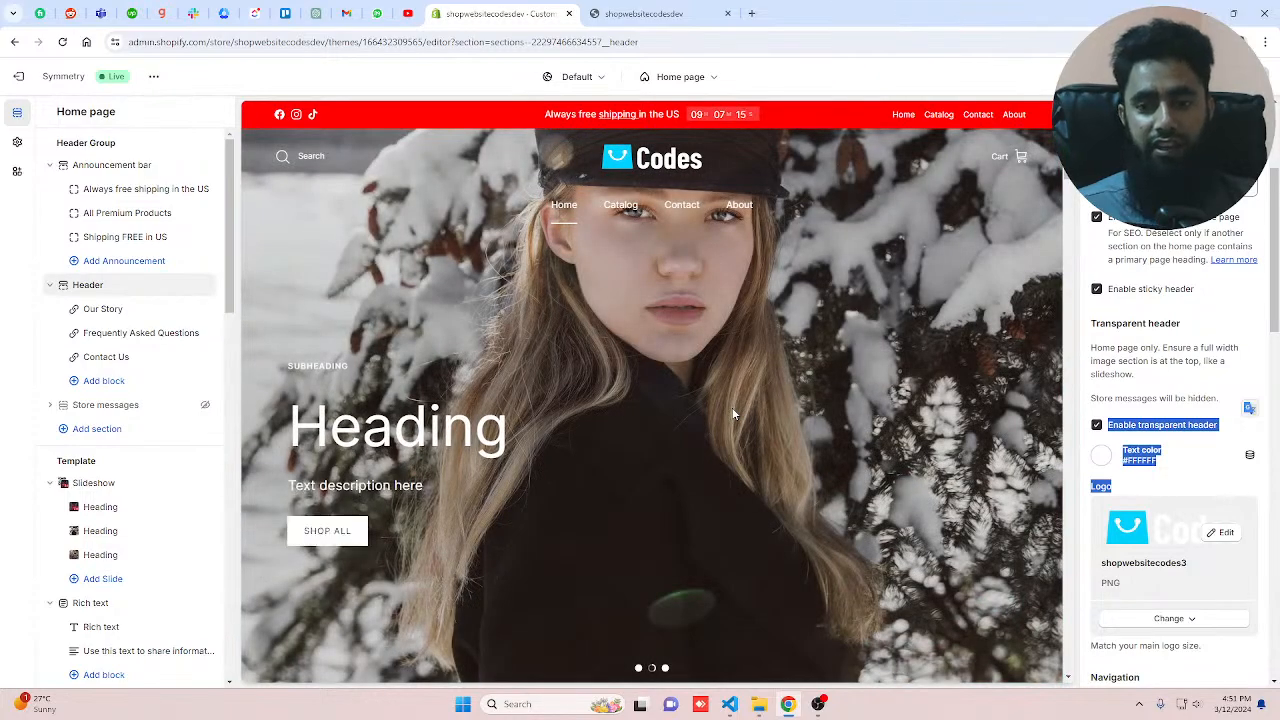
scroll(1190, 480, down, 2)
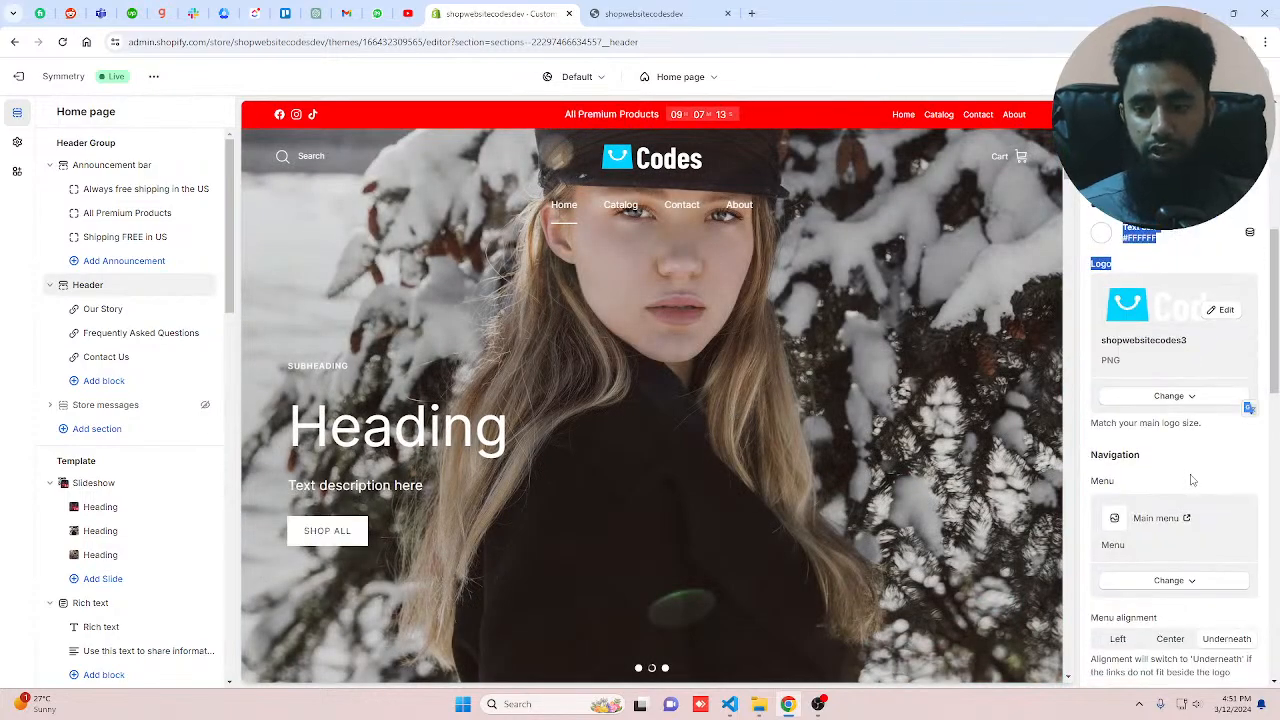
scroll(1191, 480, down, 4)
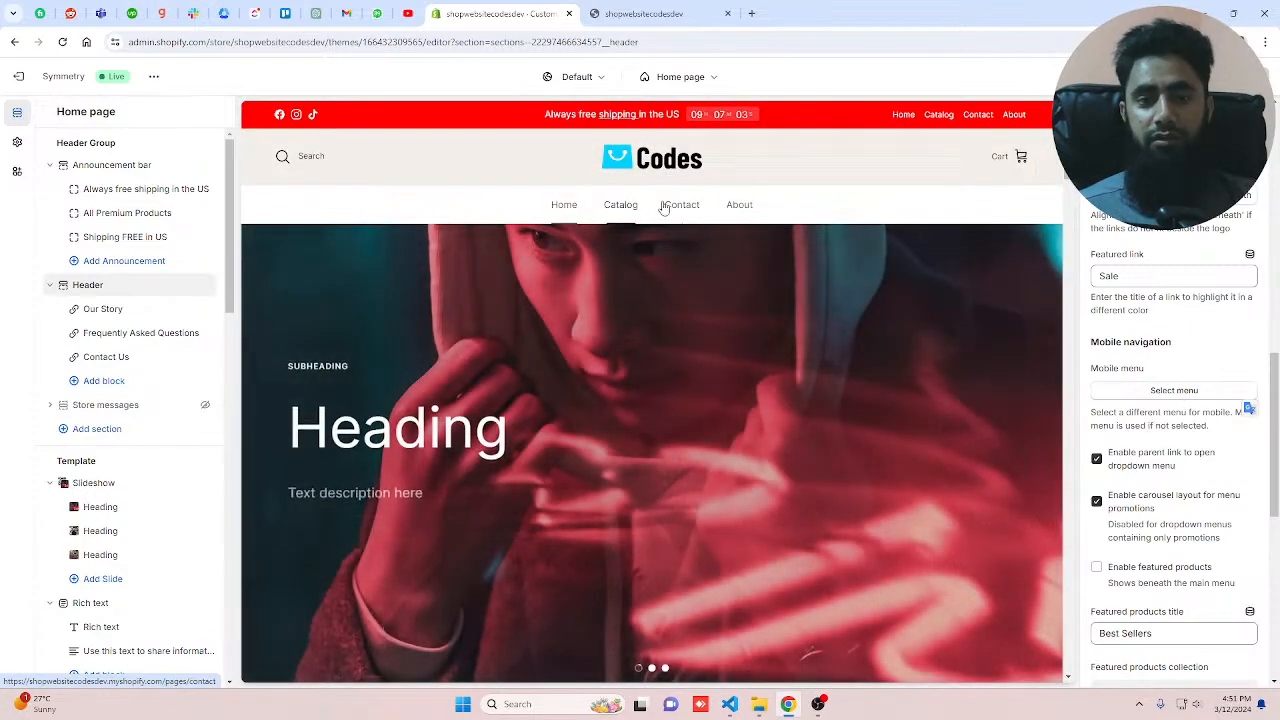
mouse_move(605, 228)
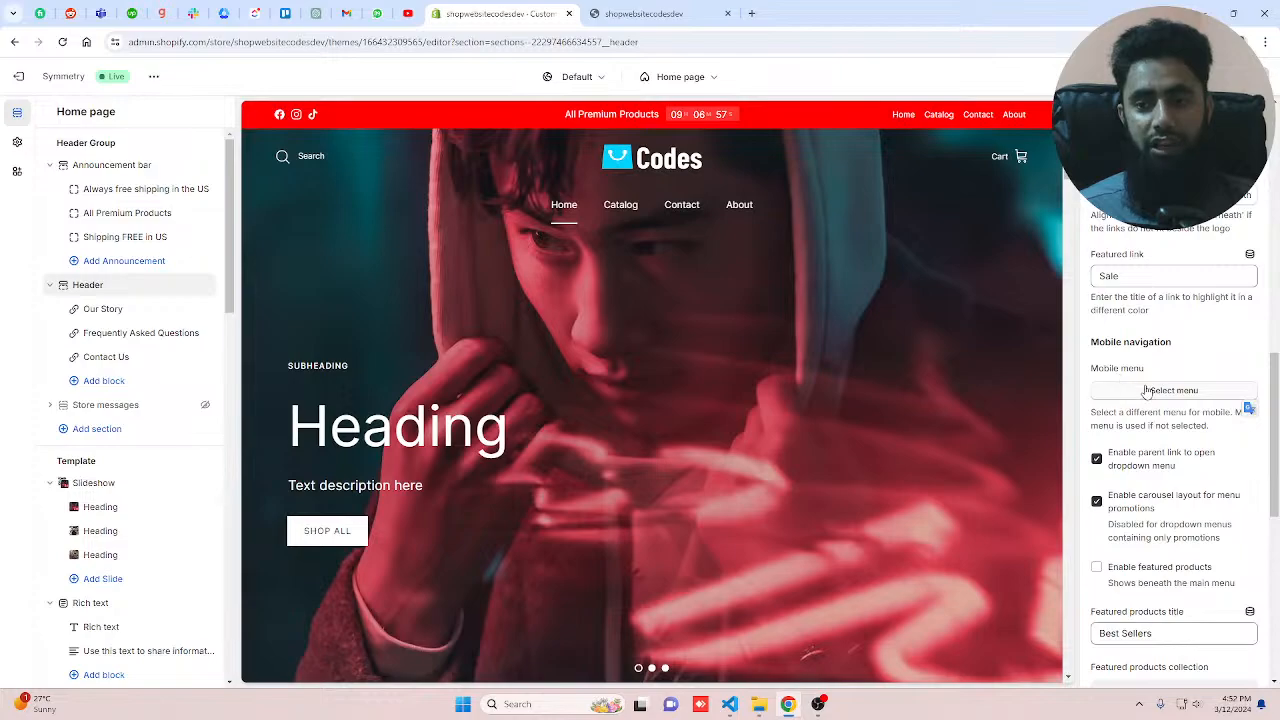
scroll(1212, 513, up, 10)
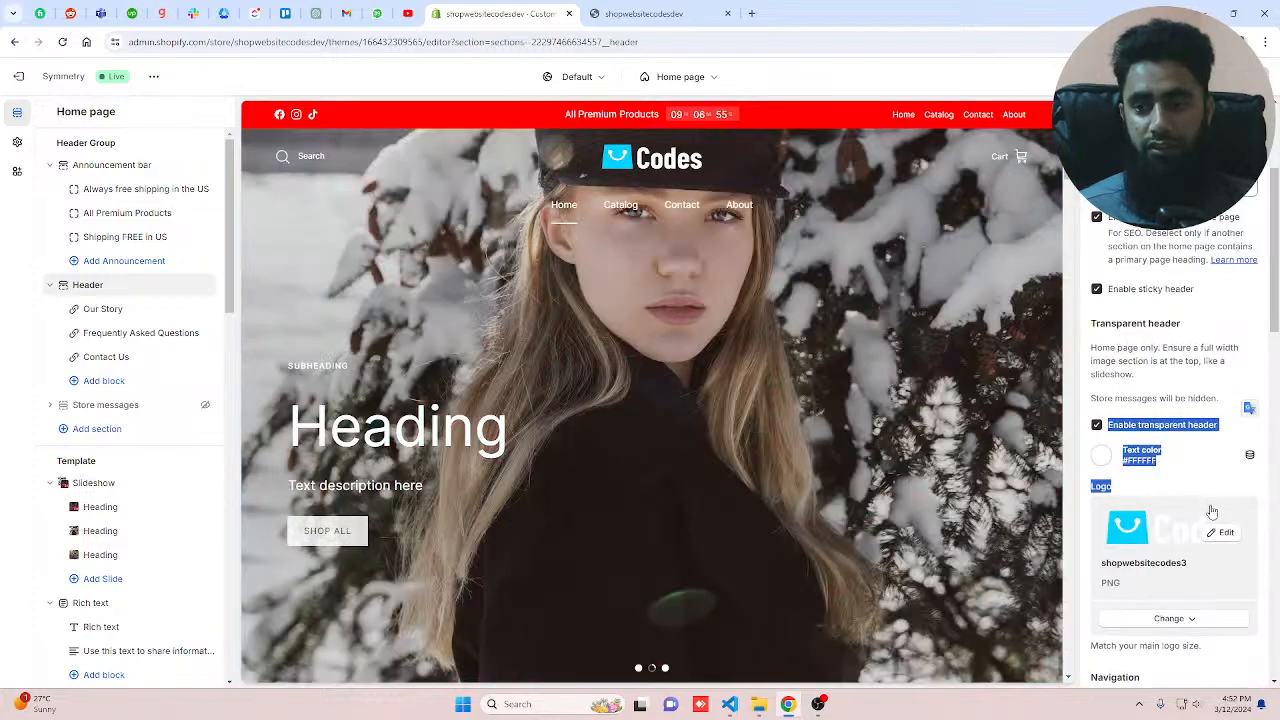
scroll(1212, 513, up, 2)
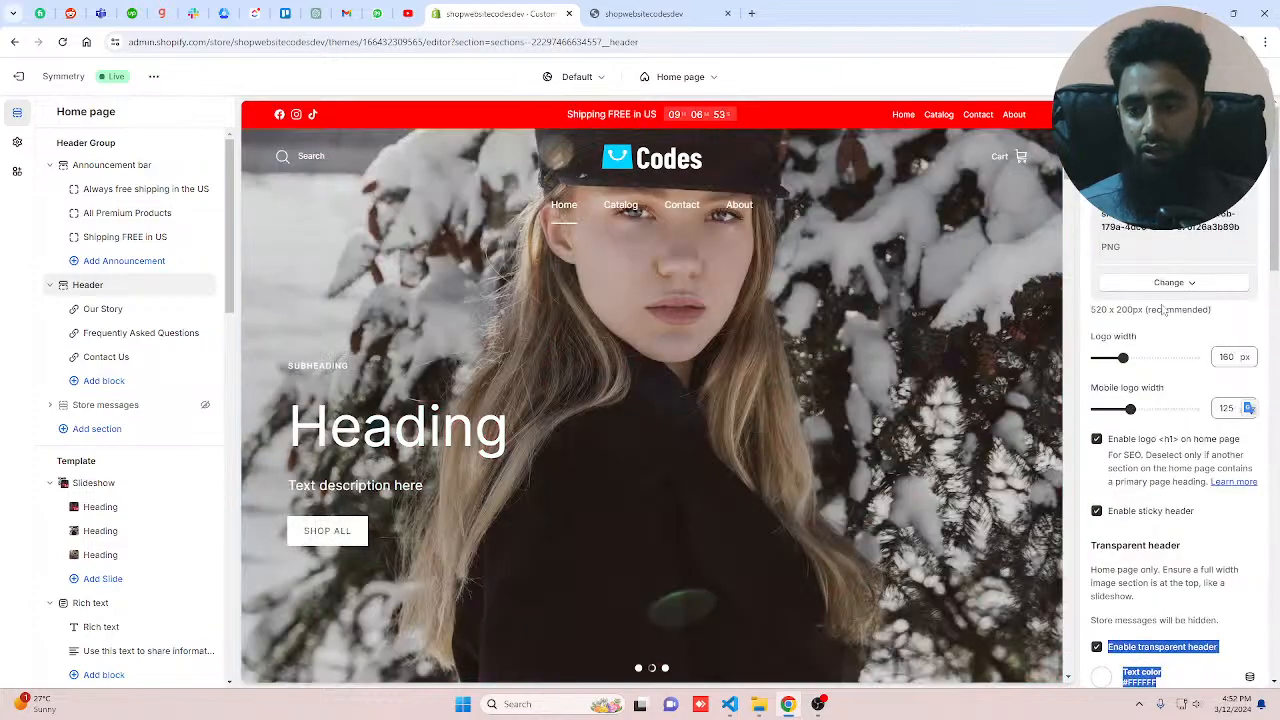
scroll(1163, 318, down, 5)
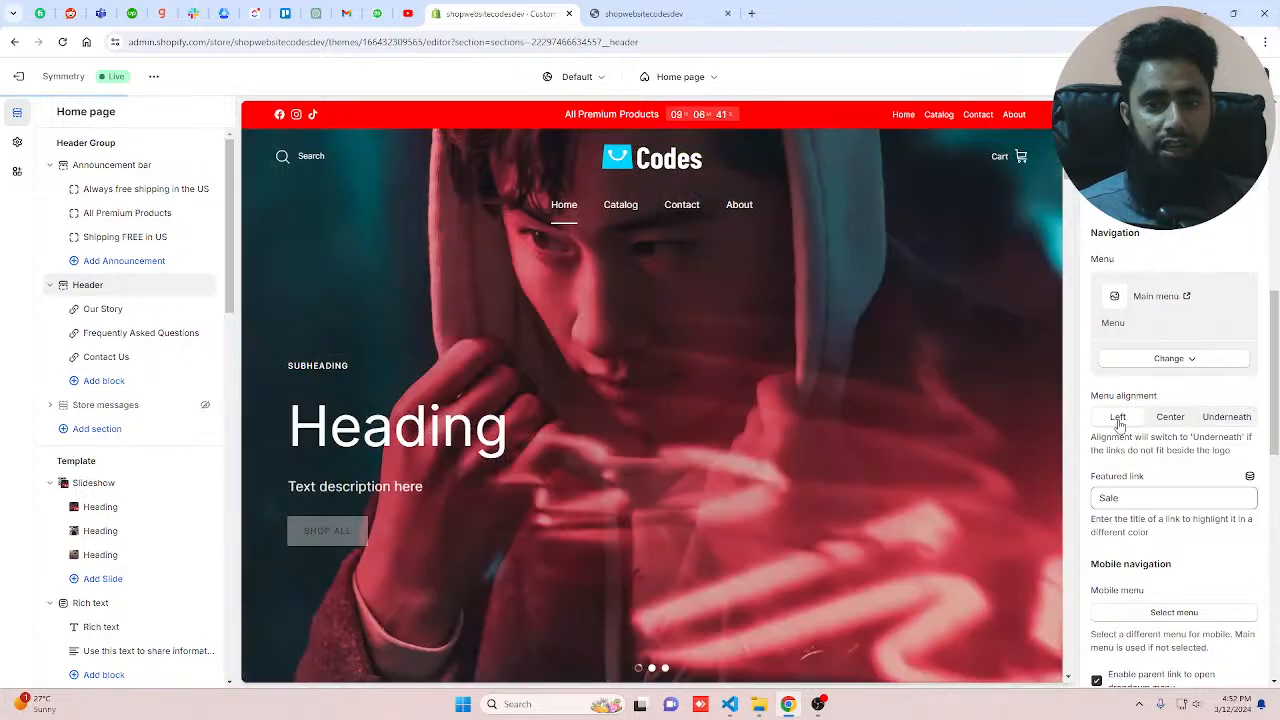
click(1118, 418)
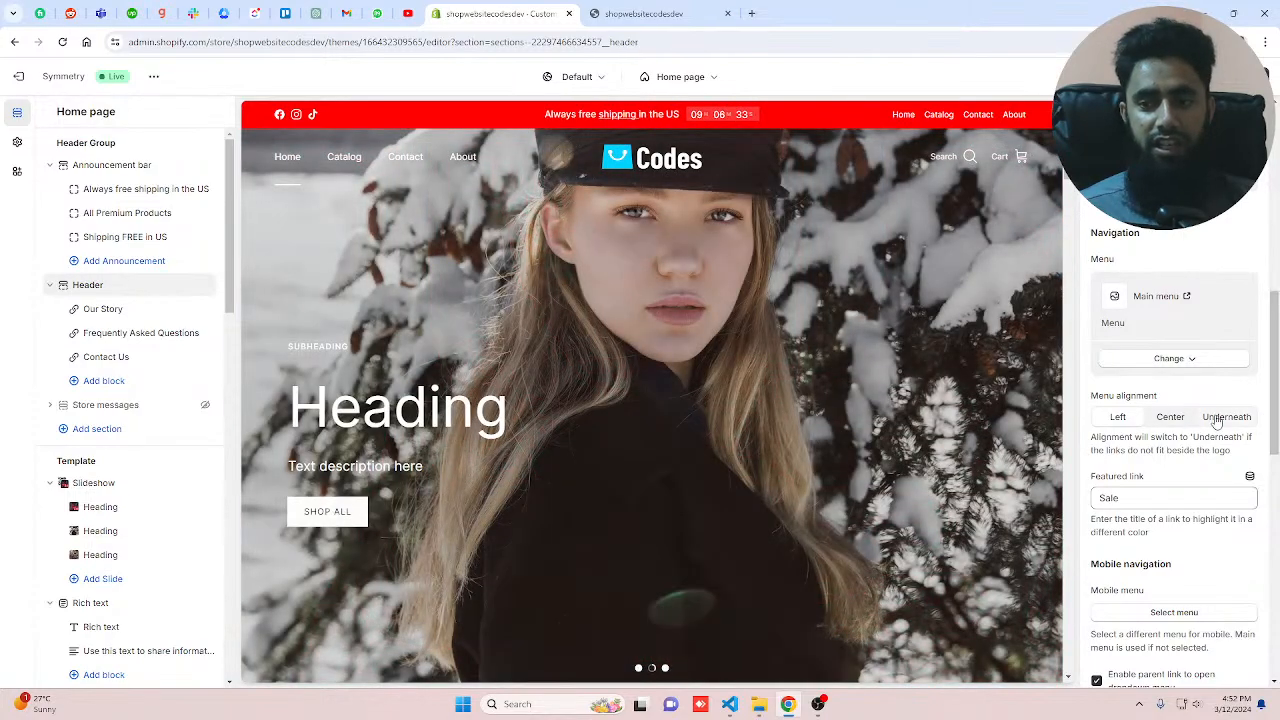
click(1216, 420)
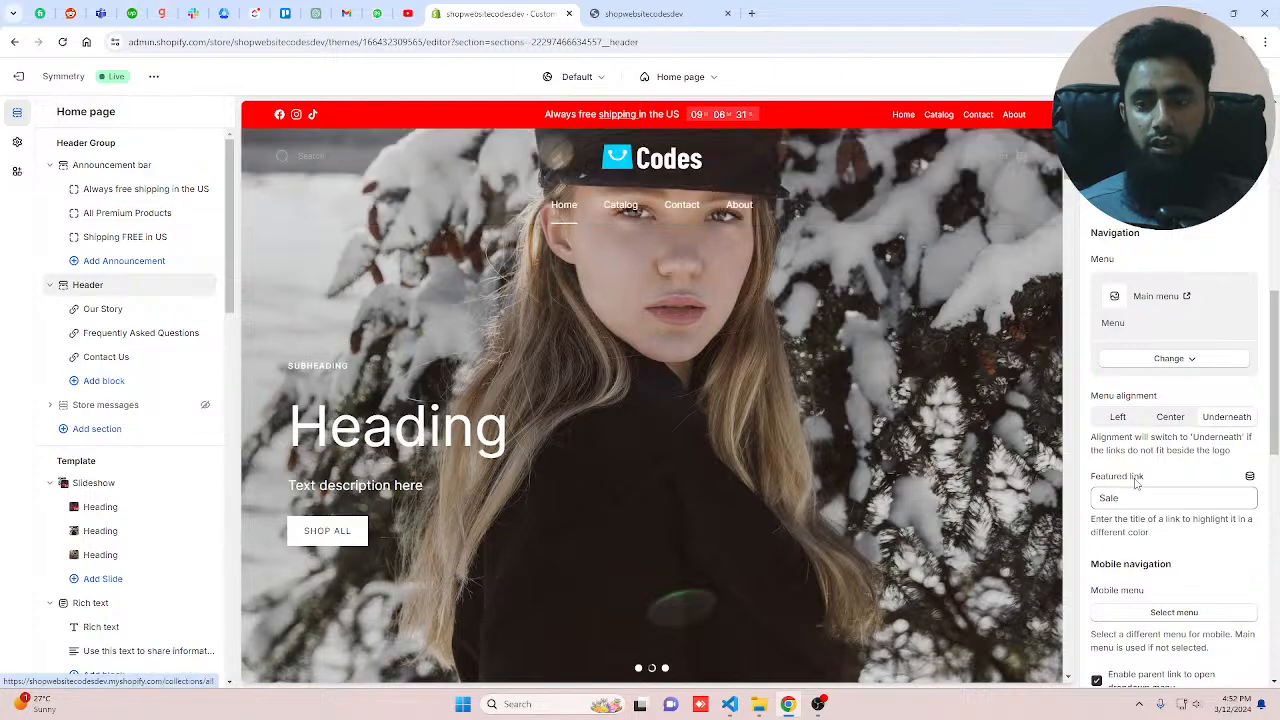
click(1170, 417)
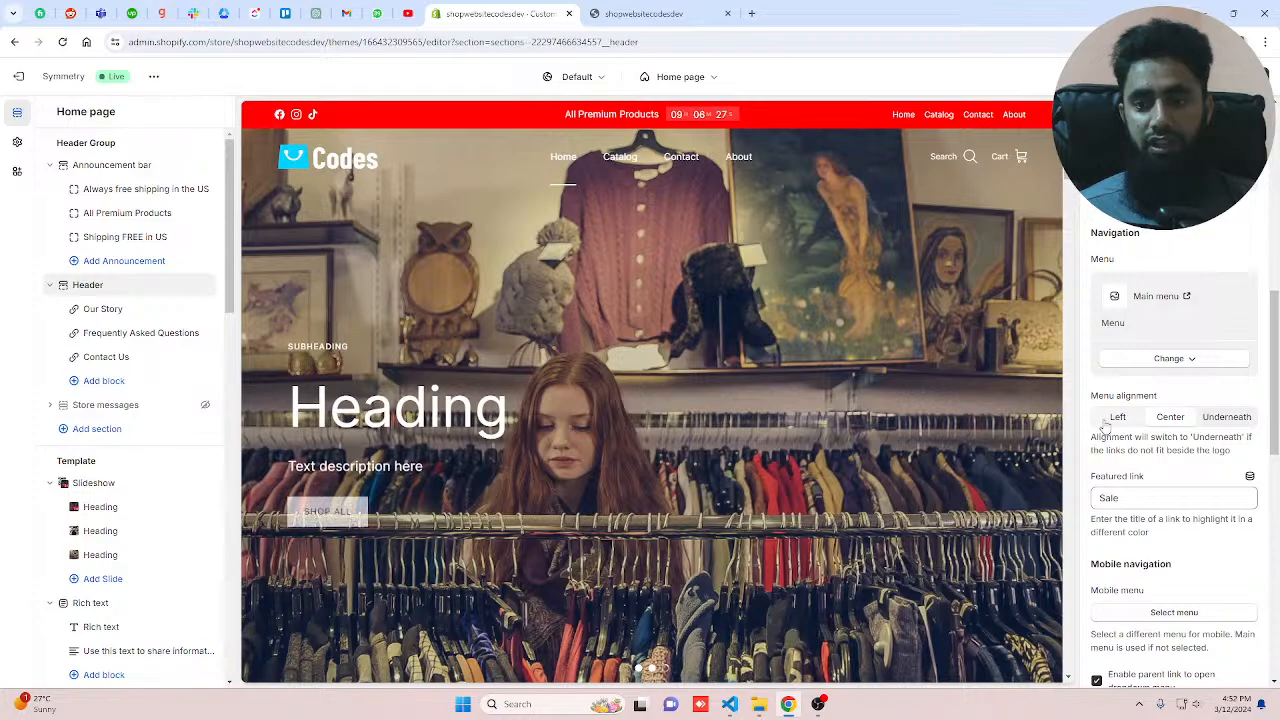
click(1106, 419)
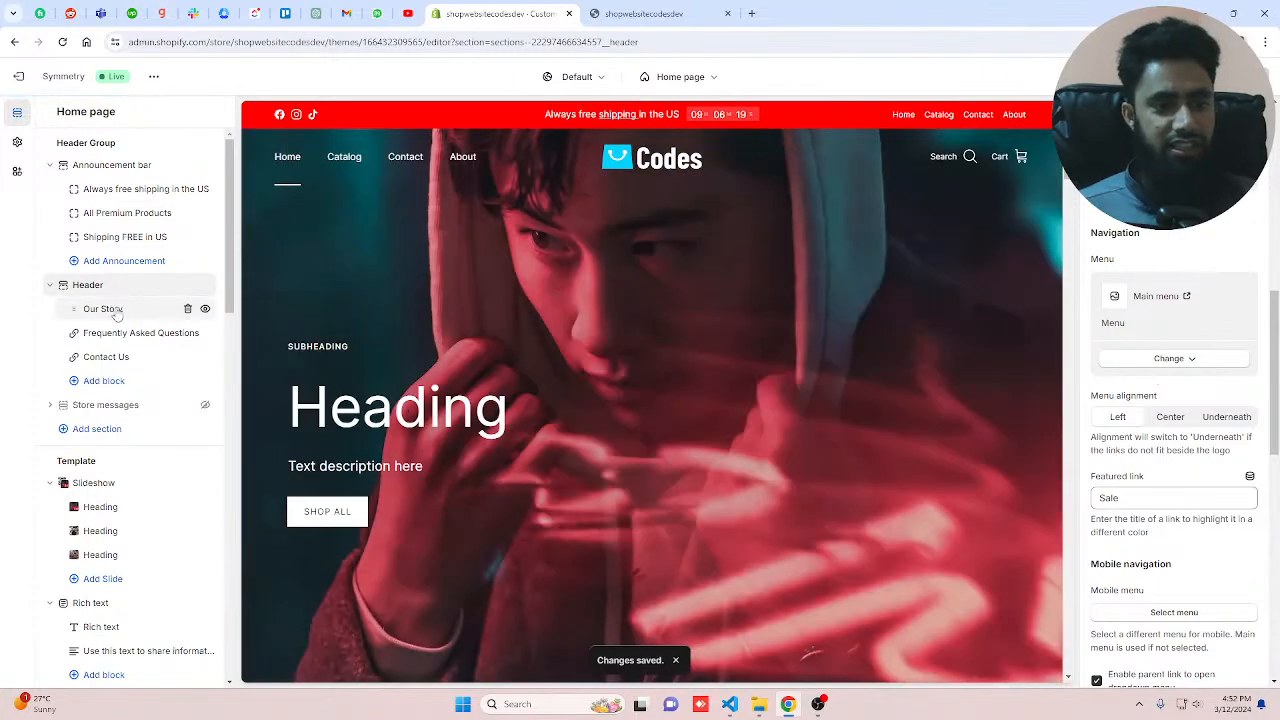
Step: Set the model-with-leather-jacket-over-shoulders image on the header's Our Story menu promotion block
click(110, 309)
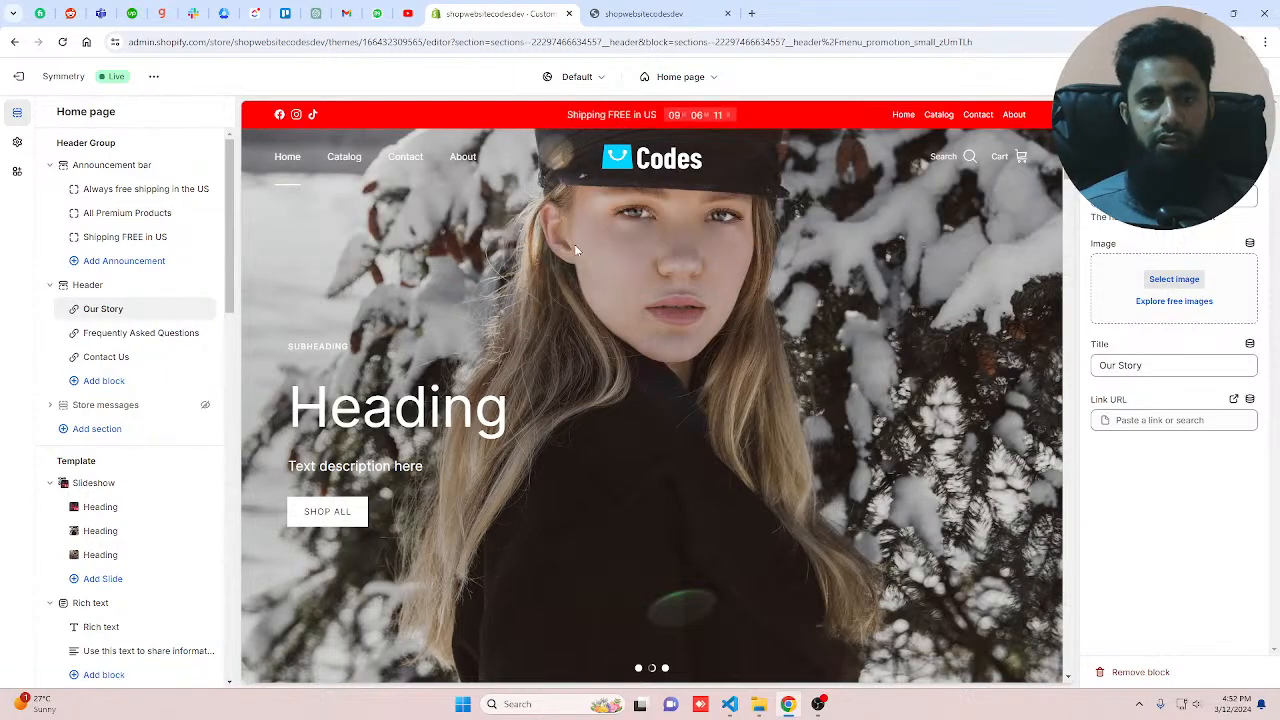
click(1174, 279)
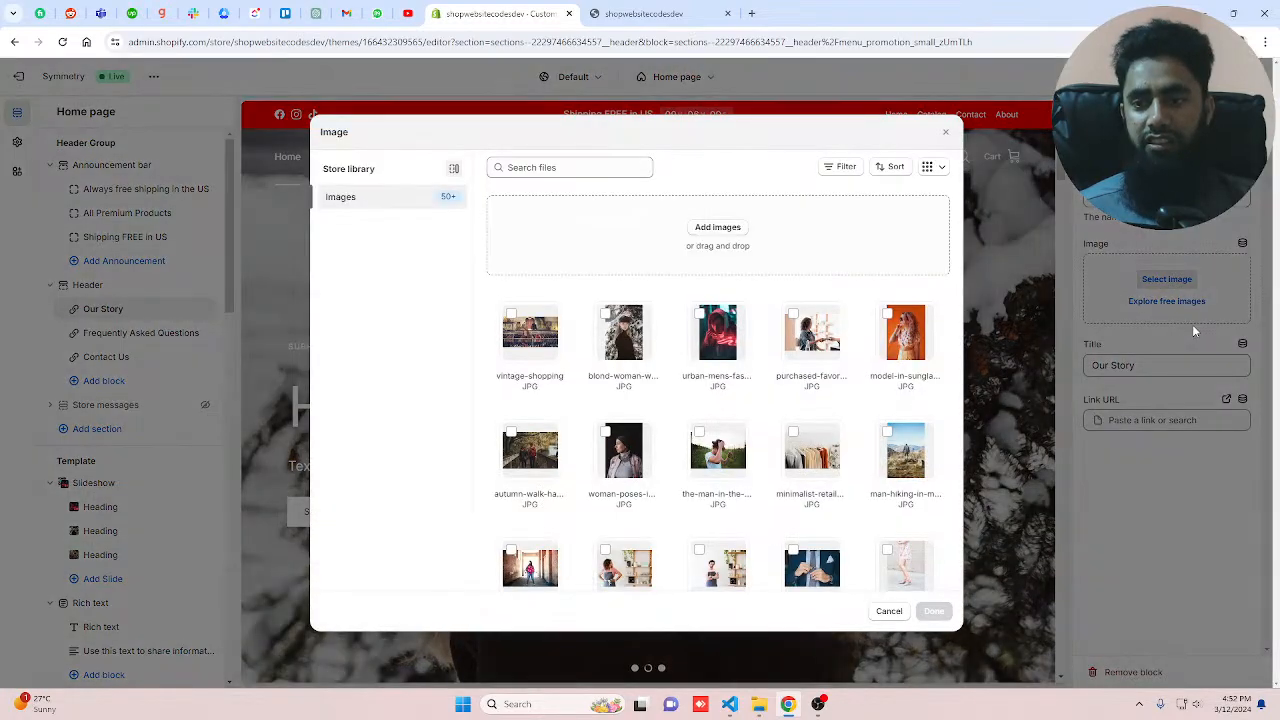
scroll(735, 482, down, 3)
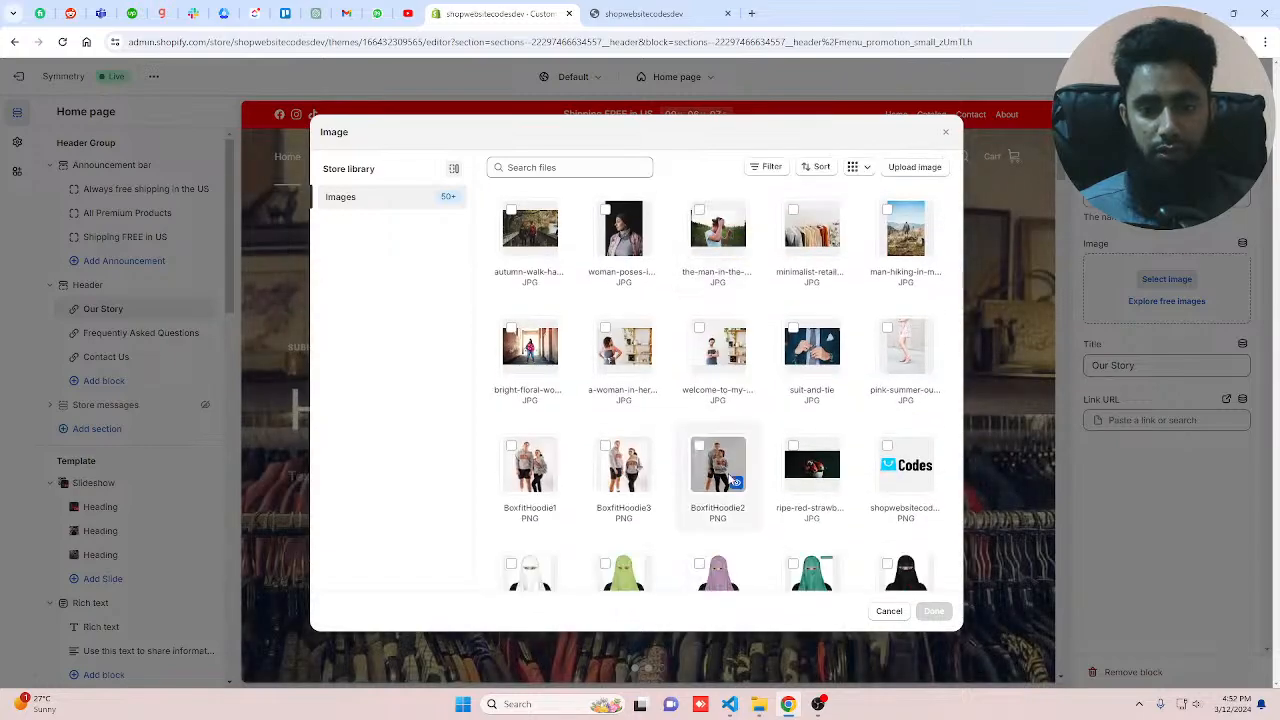
scroll(735, 482, down, 5)
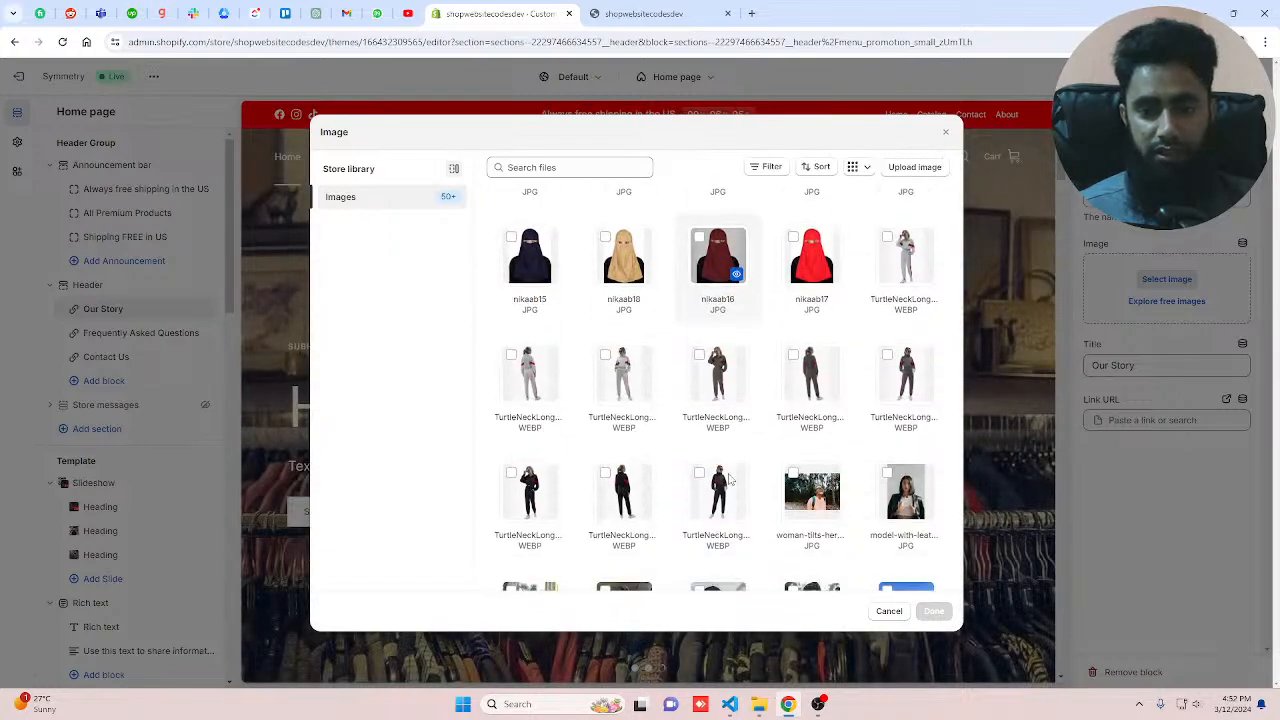
scroll(731, 481, down, 2)
click(909, 279)
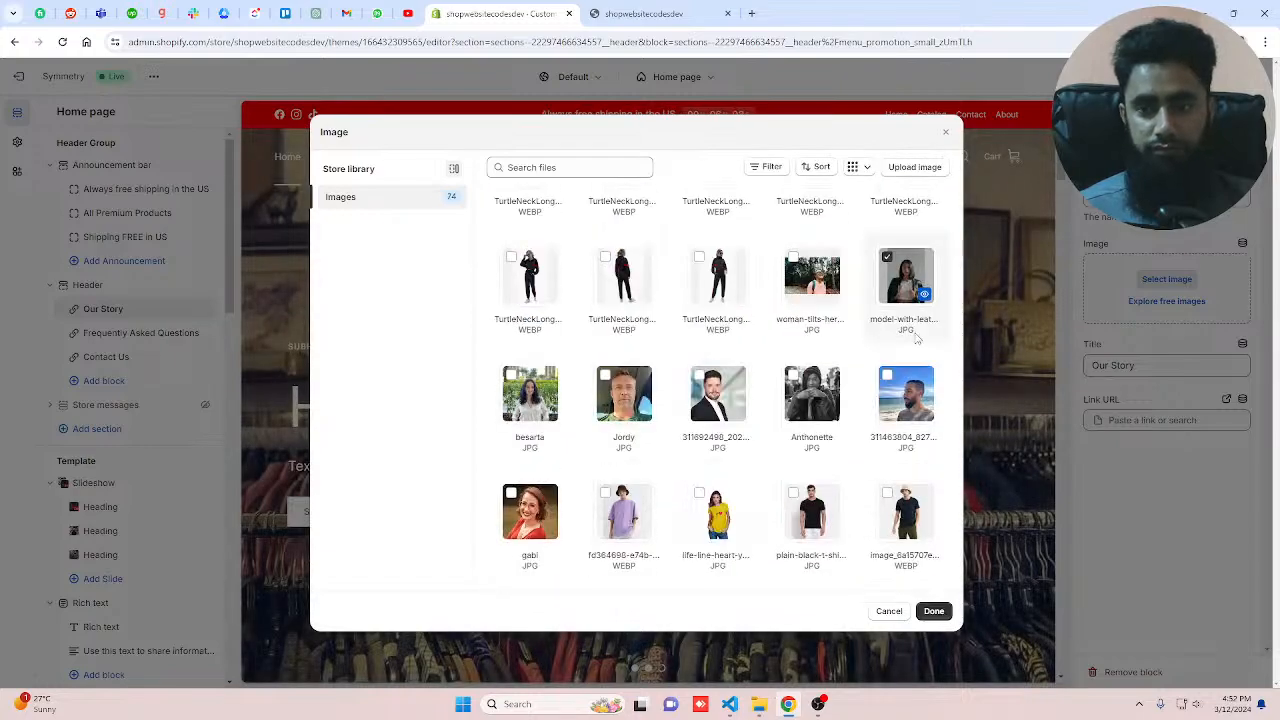
click(933, 610)
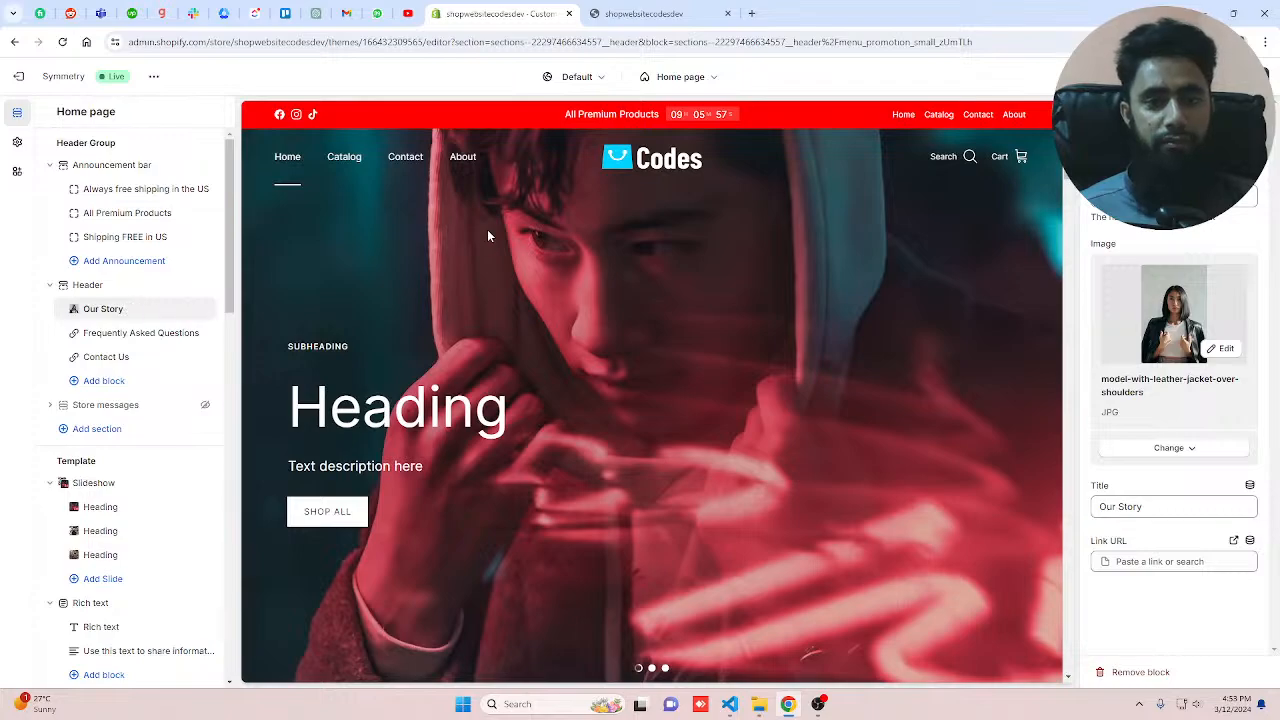
mouse_move(463, 158)
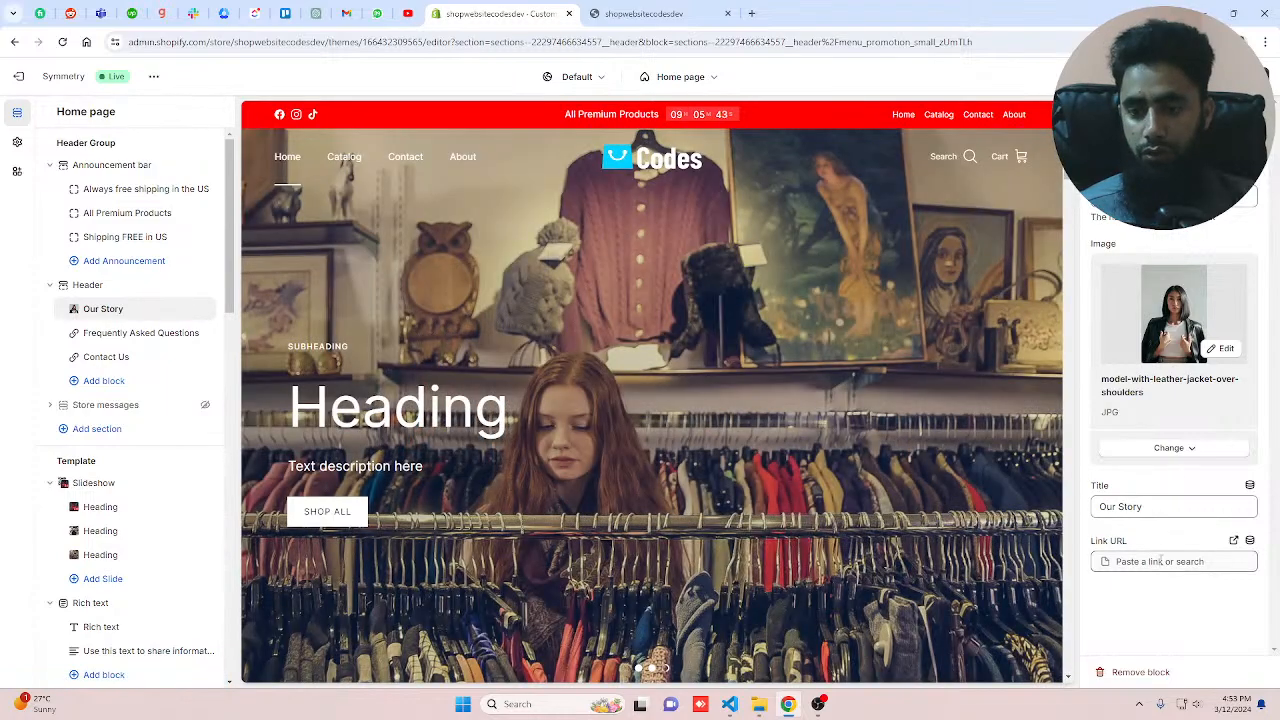
Step: Link the Our Story menu promotion block to the About Us page
click(1163, 561)
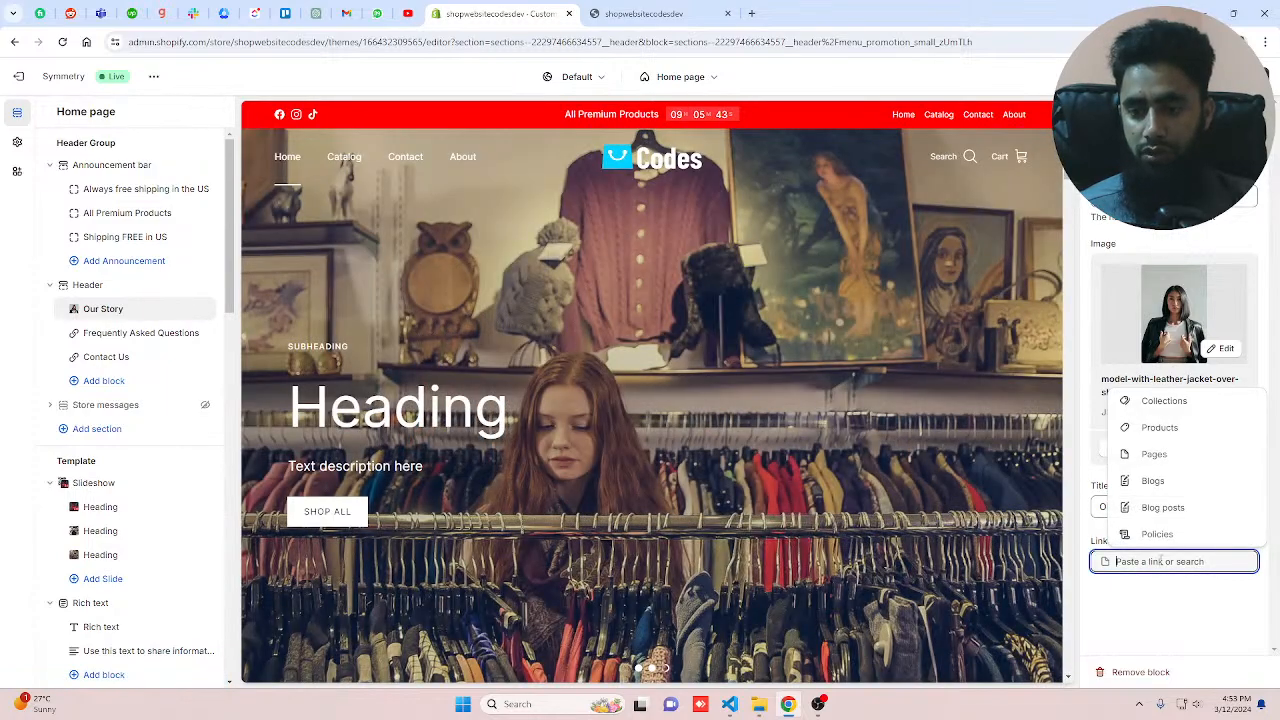
click(1155, 454)
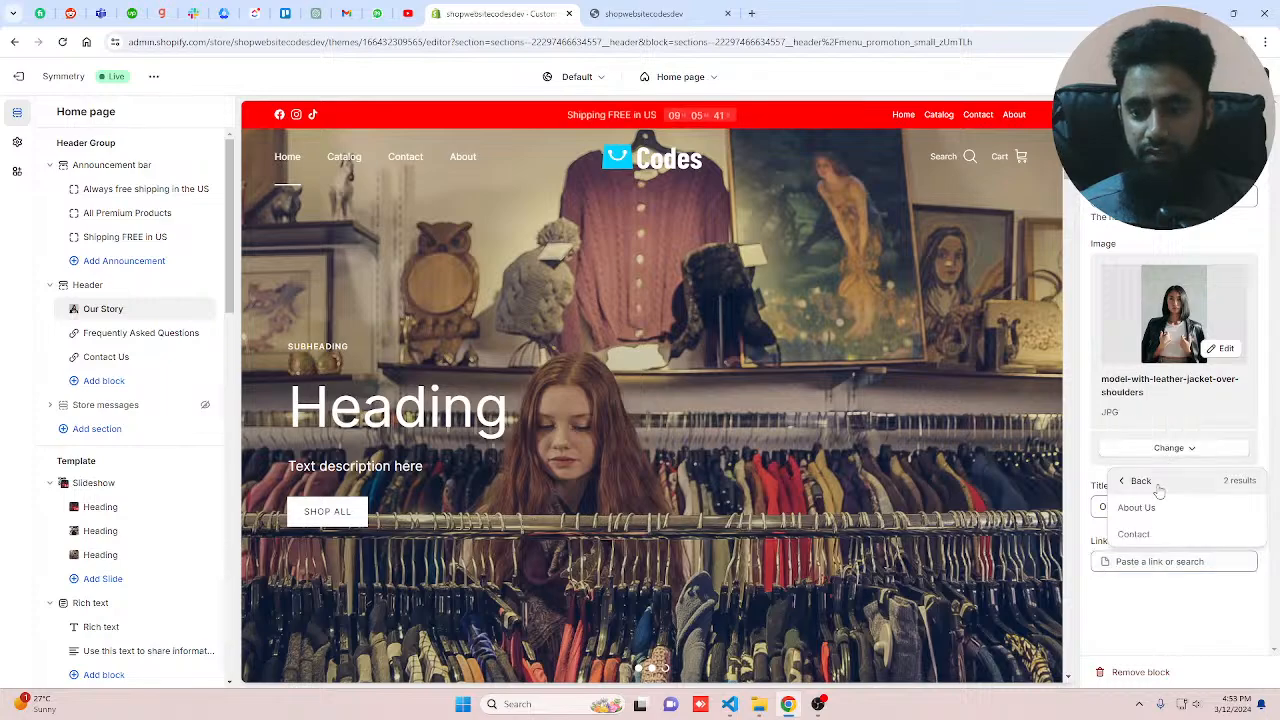
click(1138, 507)
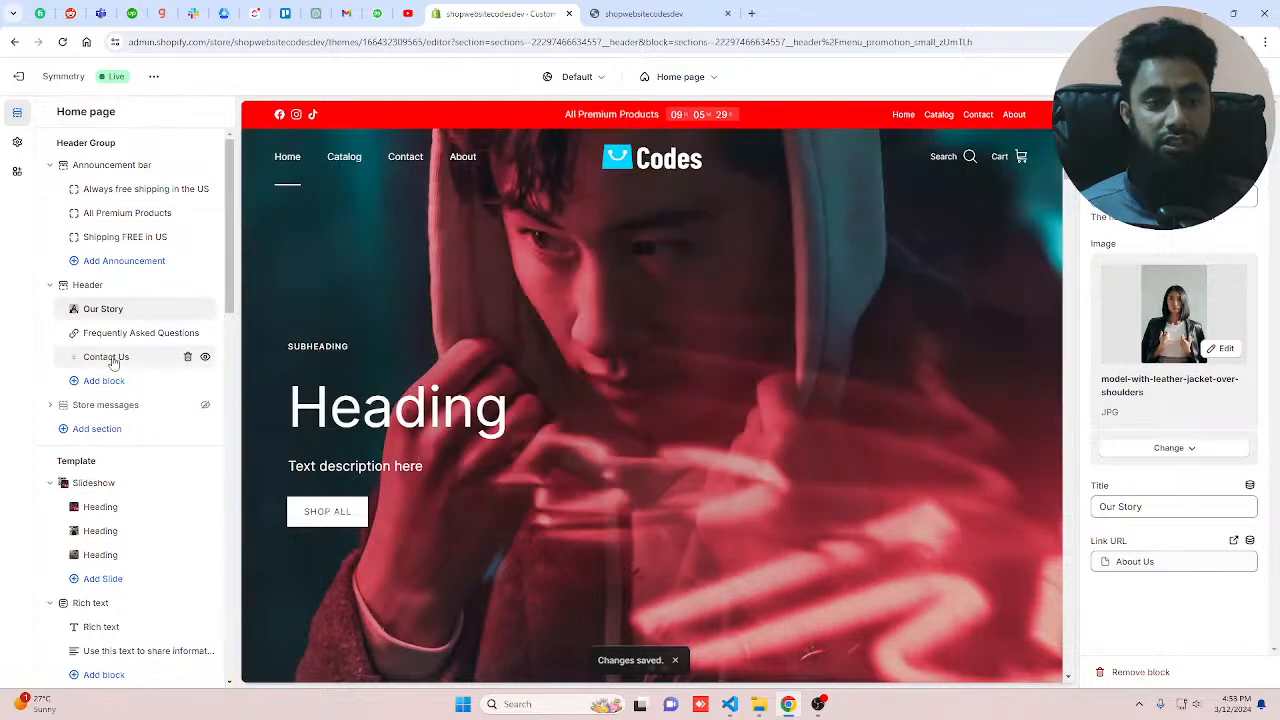
Step: Rename the Contact Us menu promotion block's title to Contact and save the theme
click(108, 357)
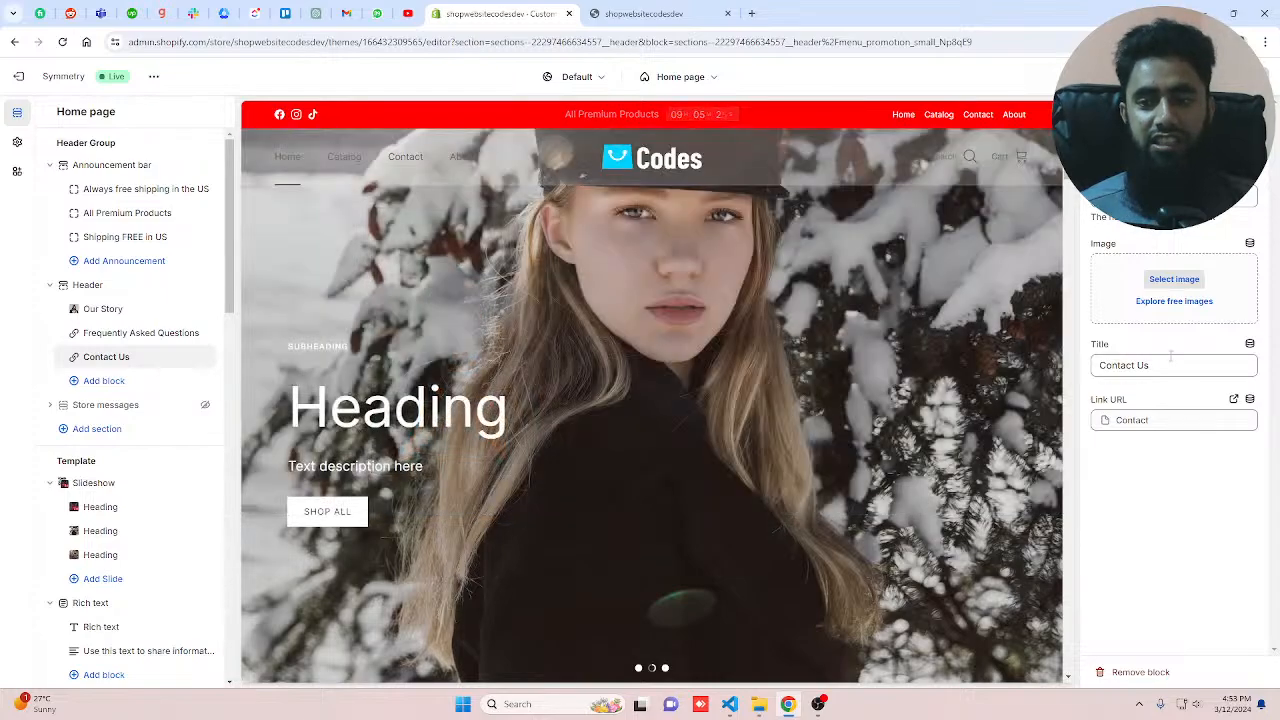
double_click(1141, 367)
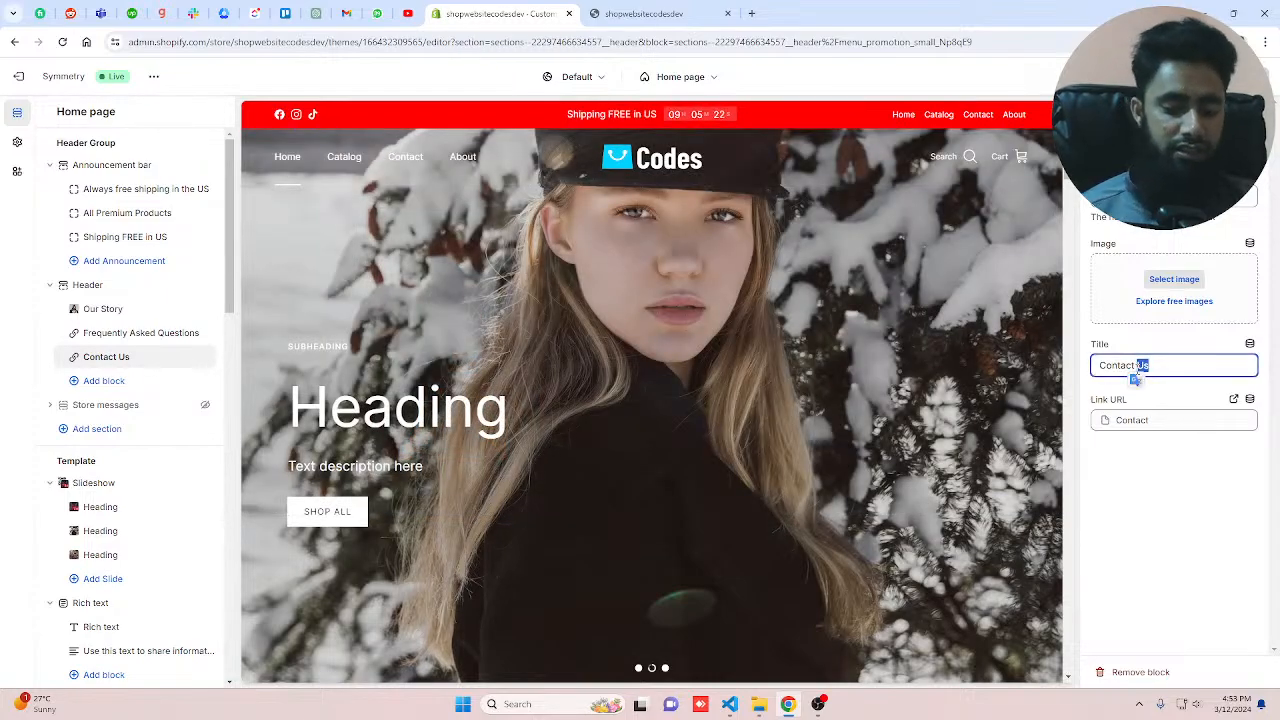
key(BackSpace)
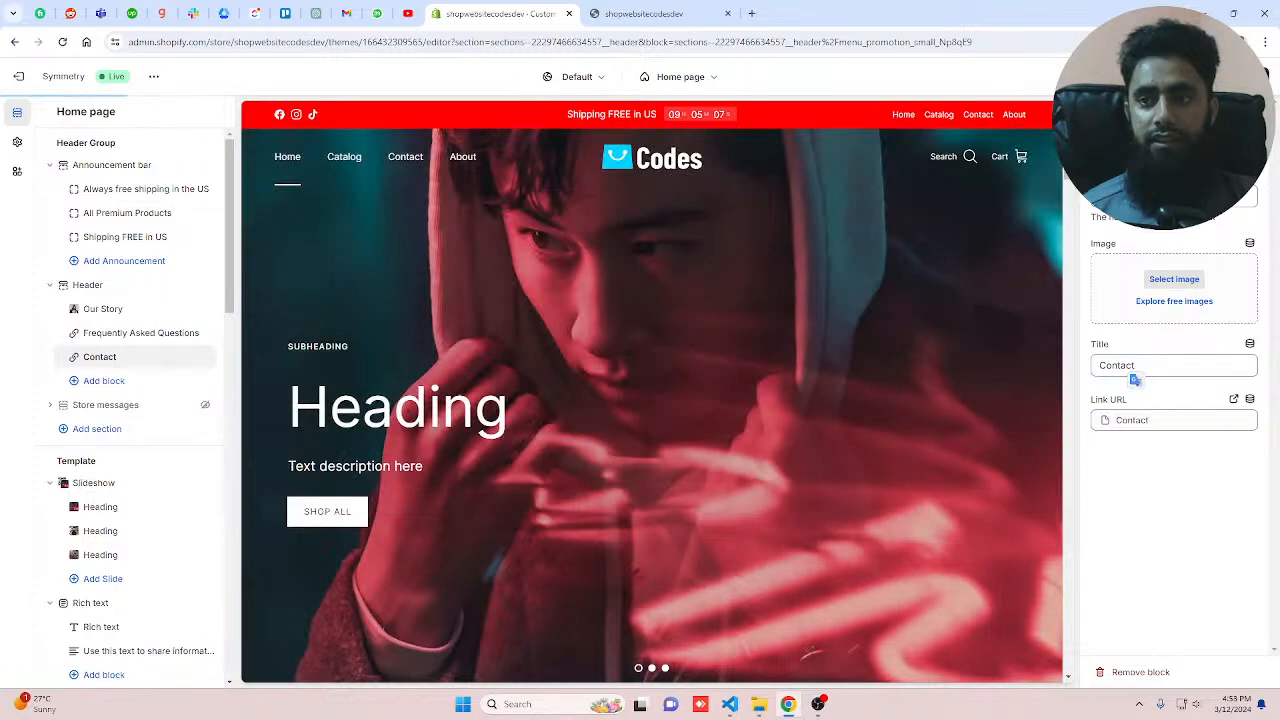
click(1247, 76)
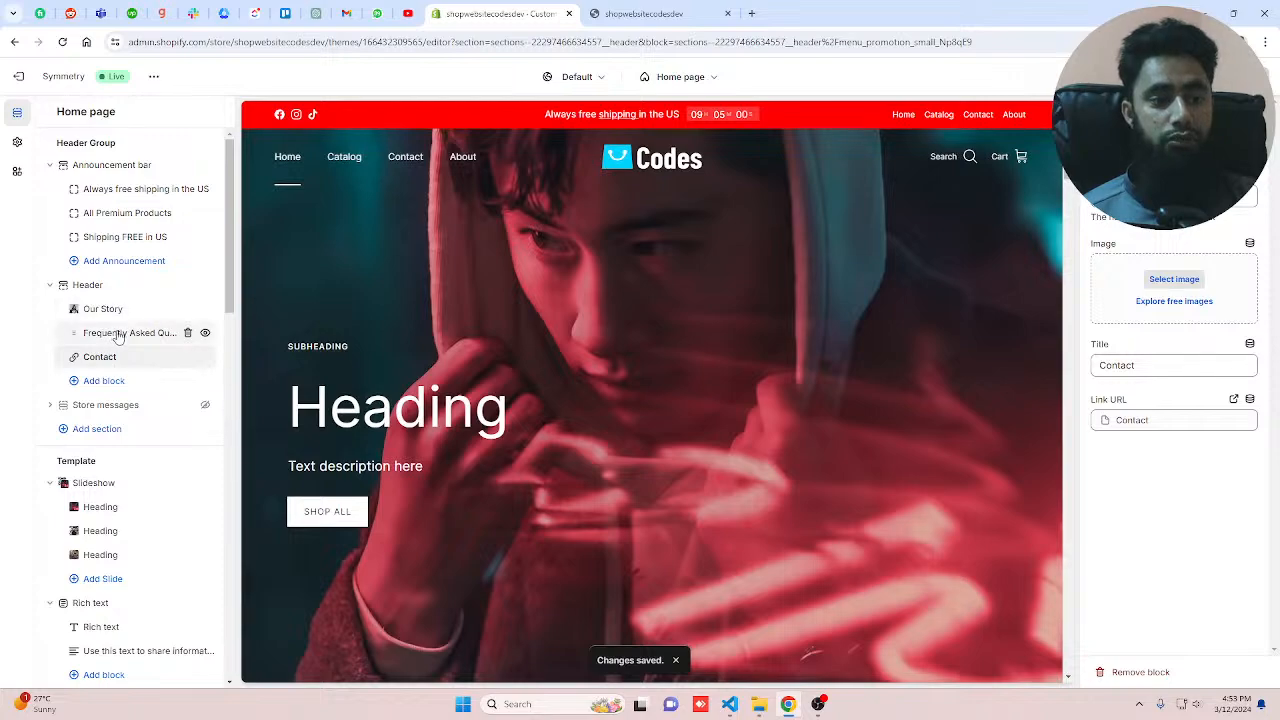
Step: Retitle the Frequently Asked Questions block as Shop and link it to All products
click(117, 336)
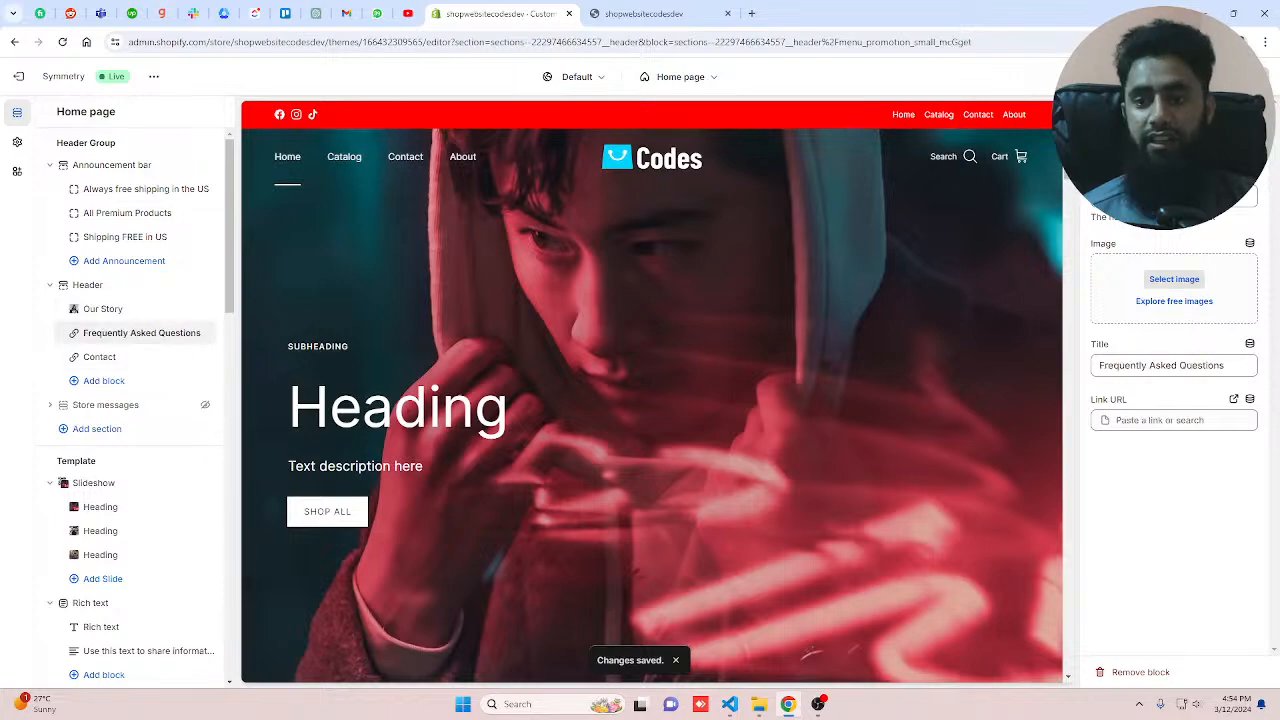
triple_click(1177, 365)
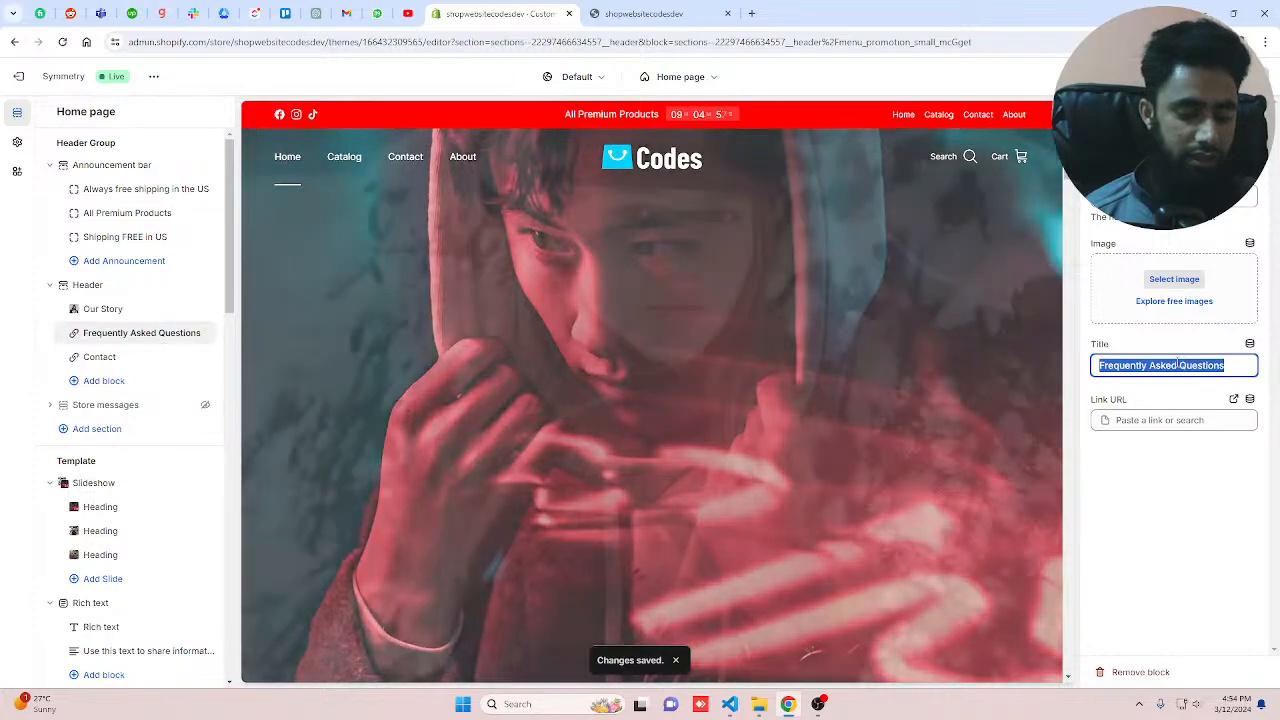
text(Shop)
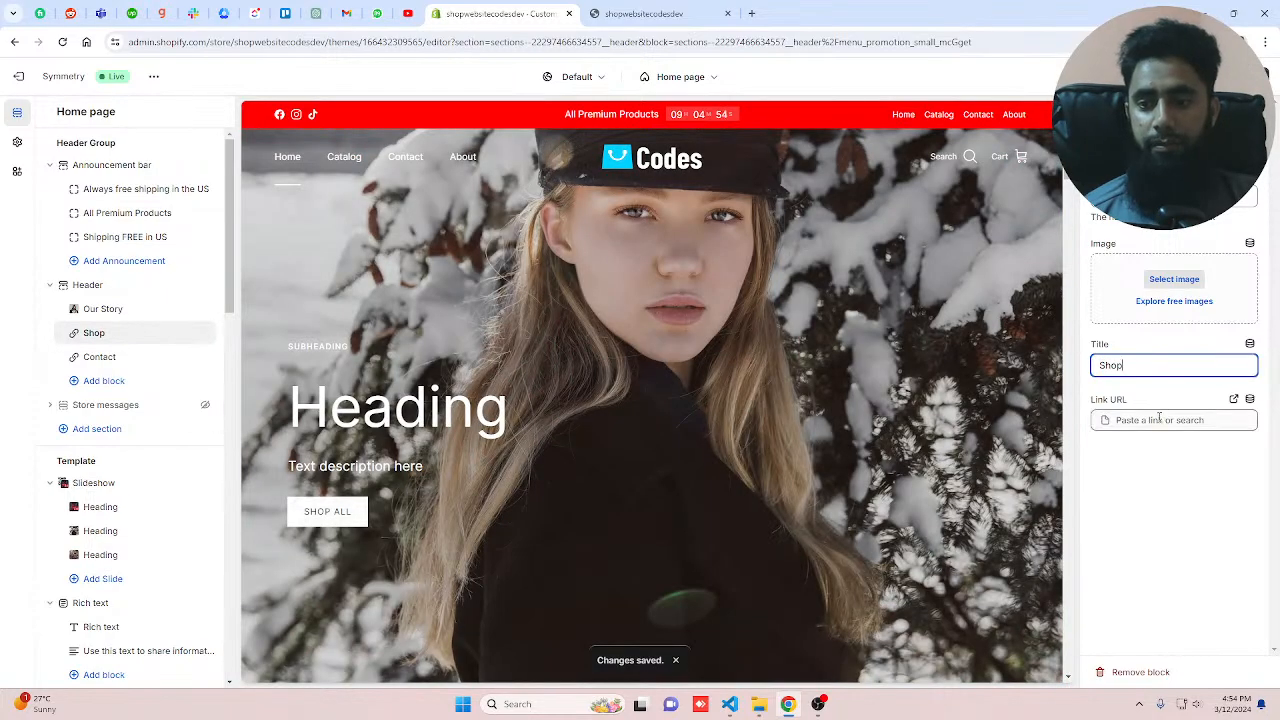
click(1159, 418)
click(1157, 287)
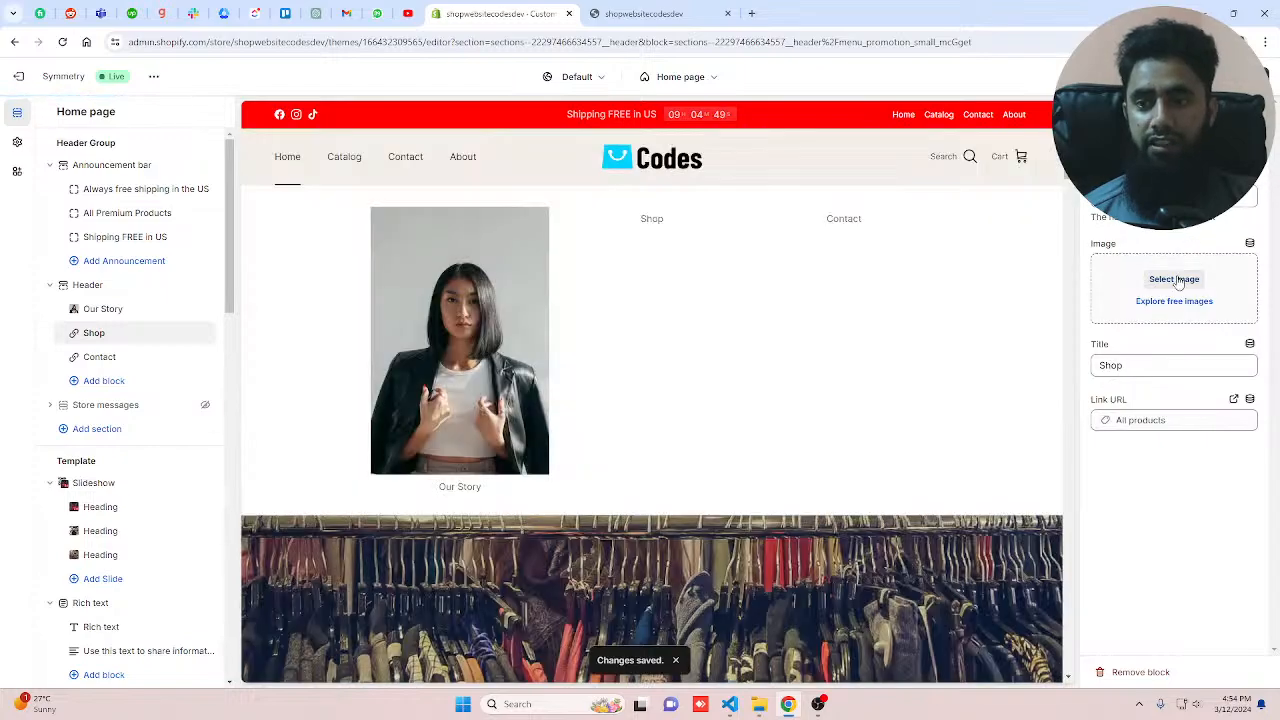
Step: Set the minimalist-retail-clothing-display image on the Shop menu promotion block
click(1176, 280)
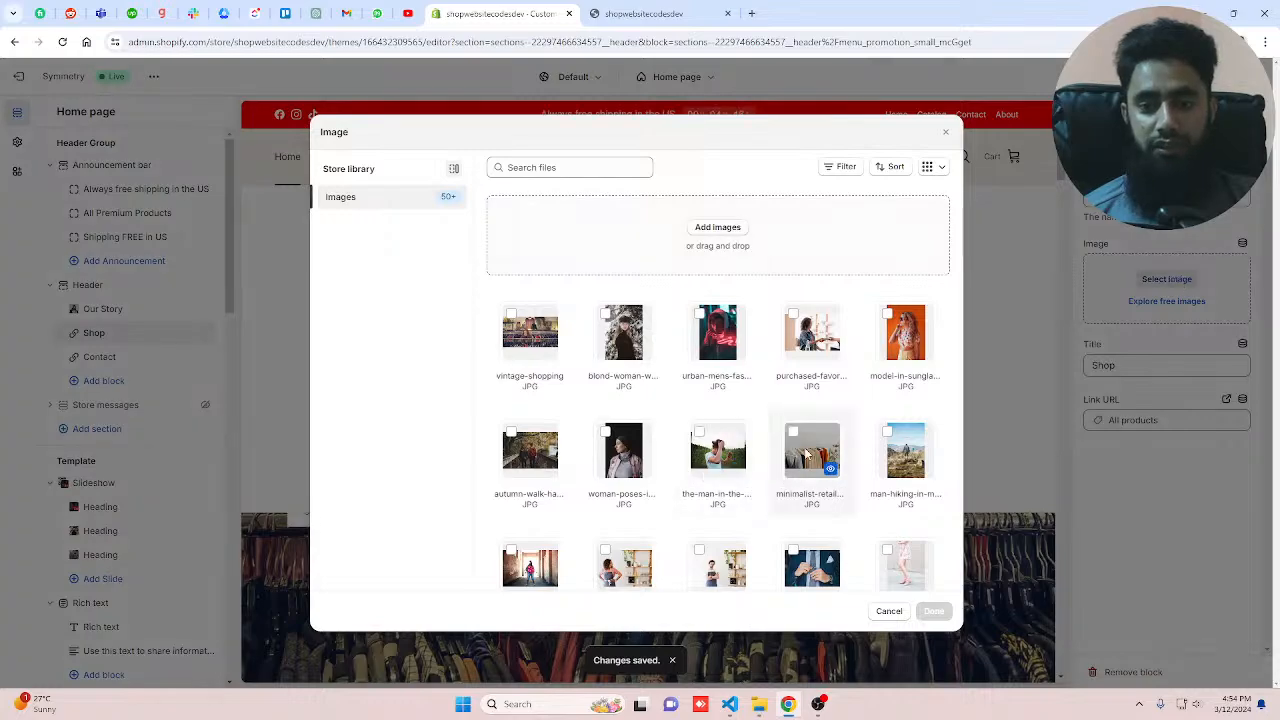
click(806, 453)
click(931, 608)
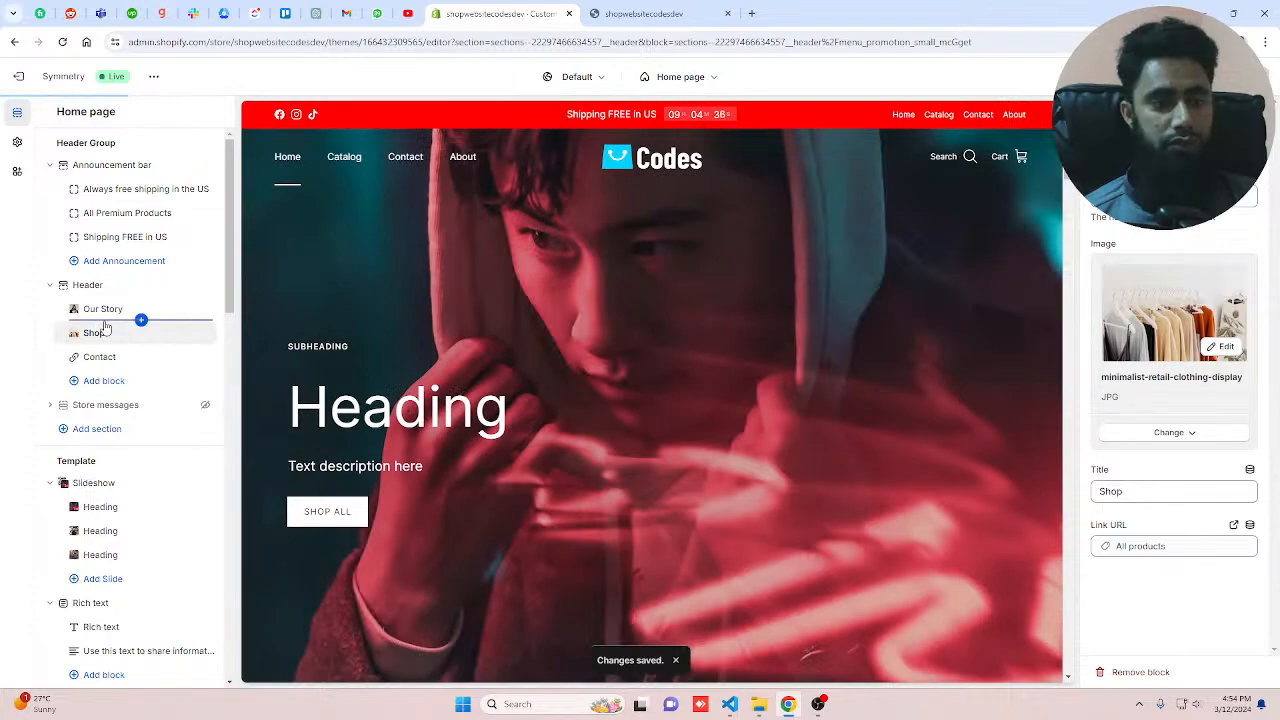
Step: Test the Shop menu promotion link in the preview, then return to the home page
click(100, 332)
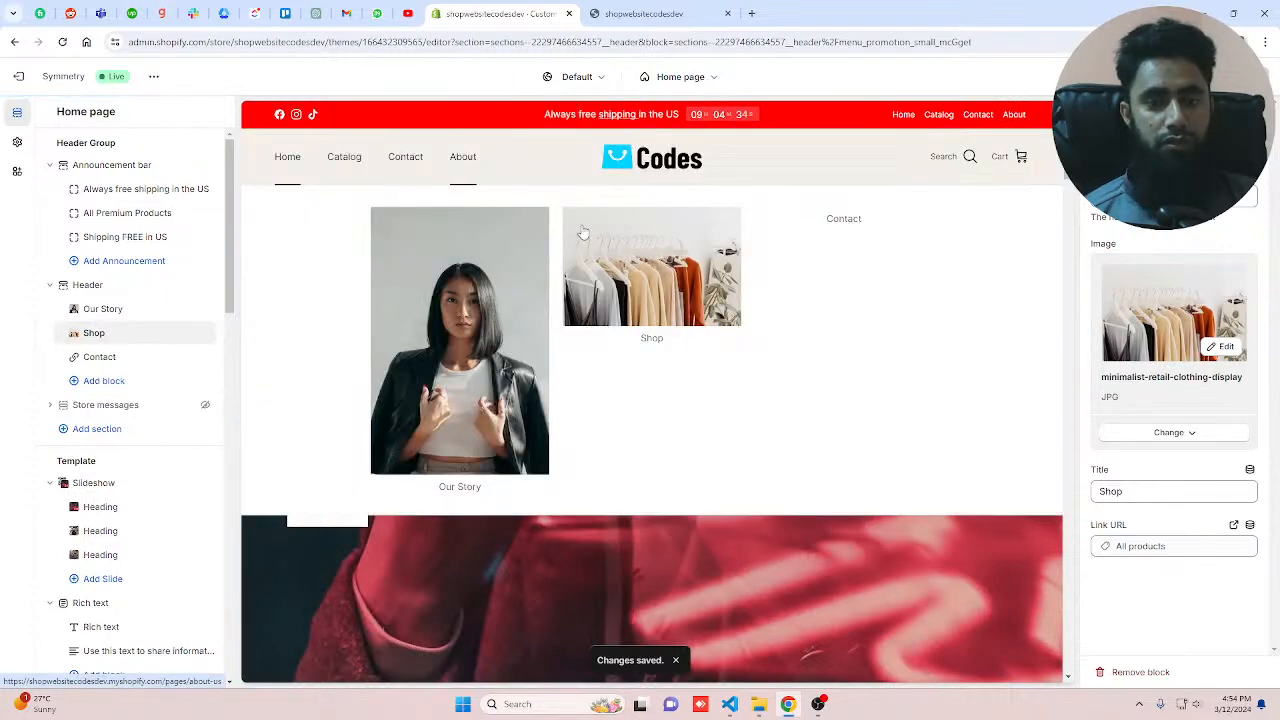
click(655, 280)
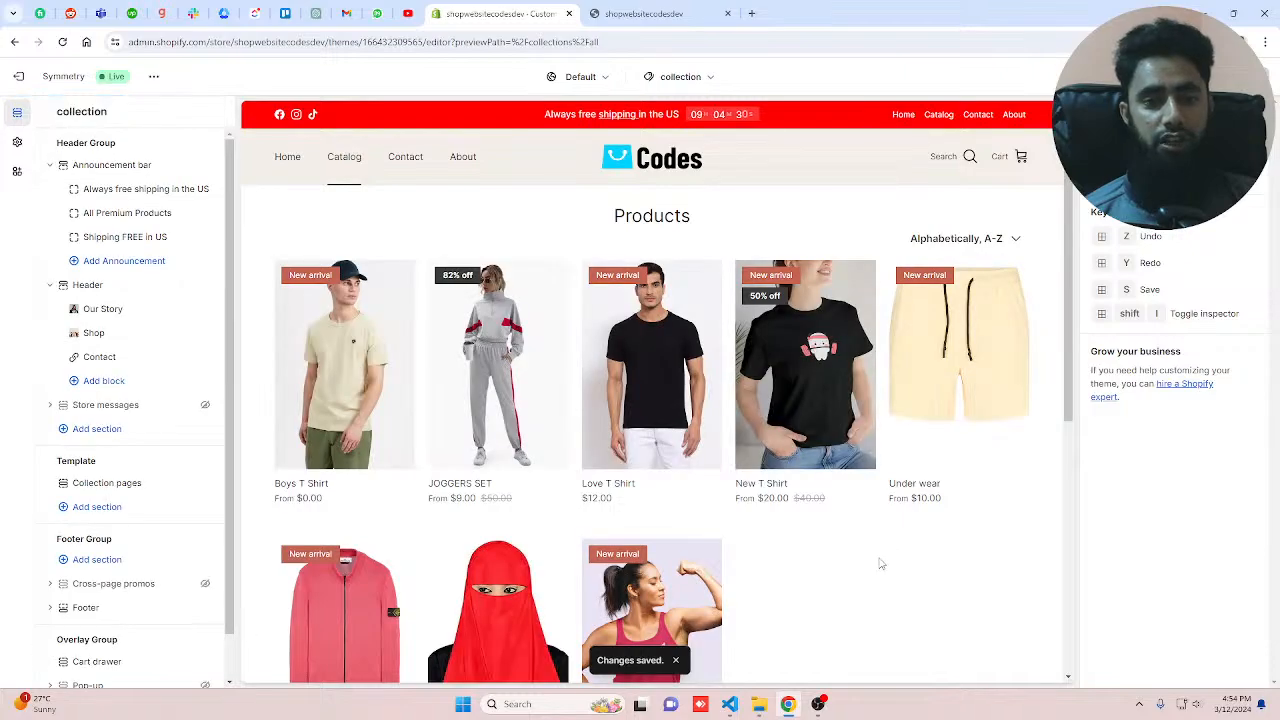
key(alt+Left)
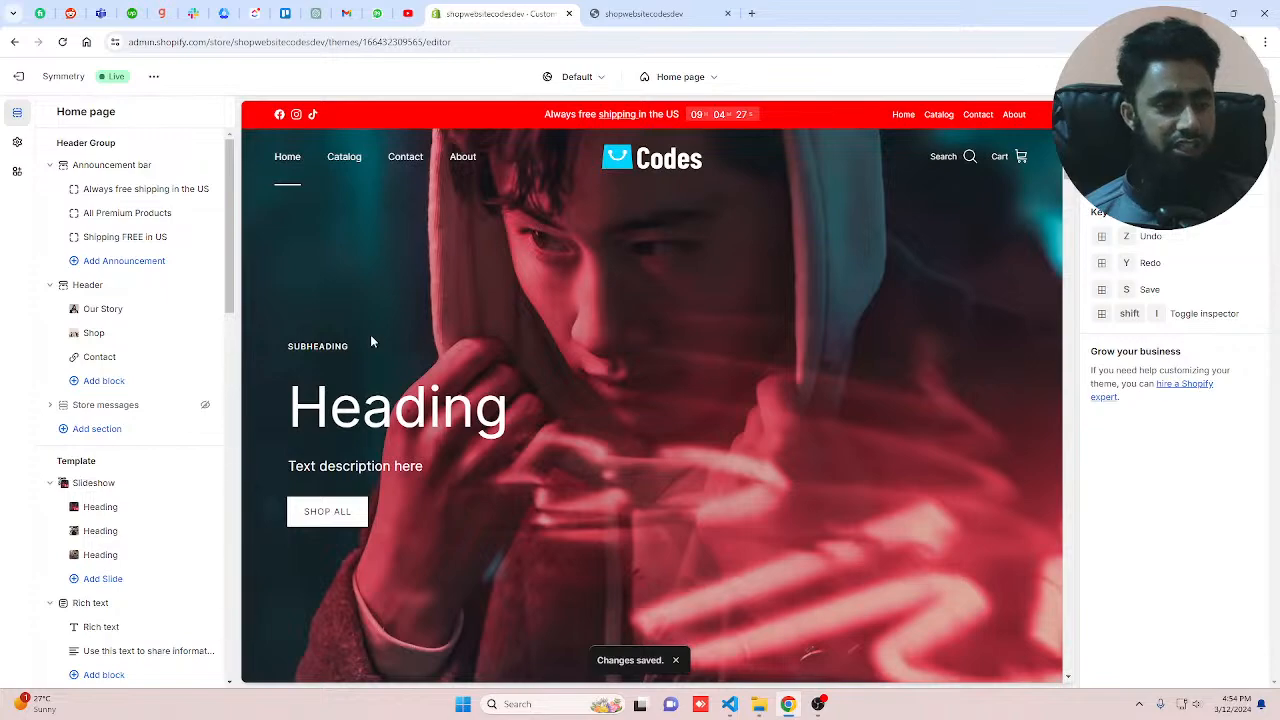
Step: Add a Background video section to the home page and open its External video field
click(88, 286)
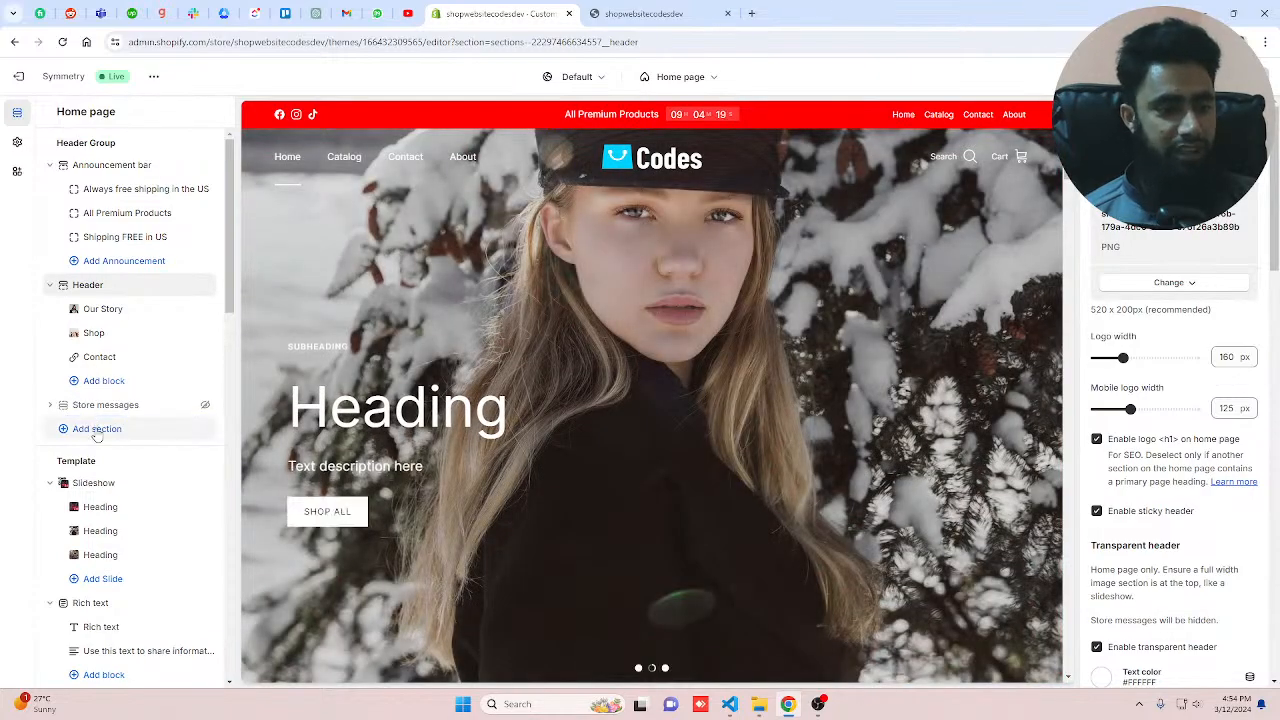
click(97, 429)
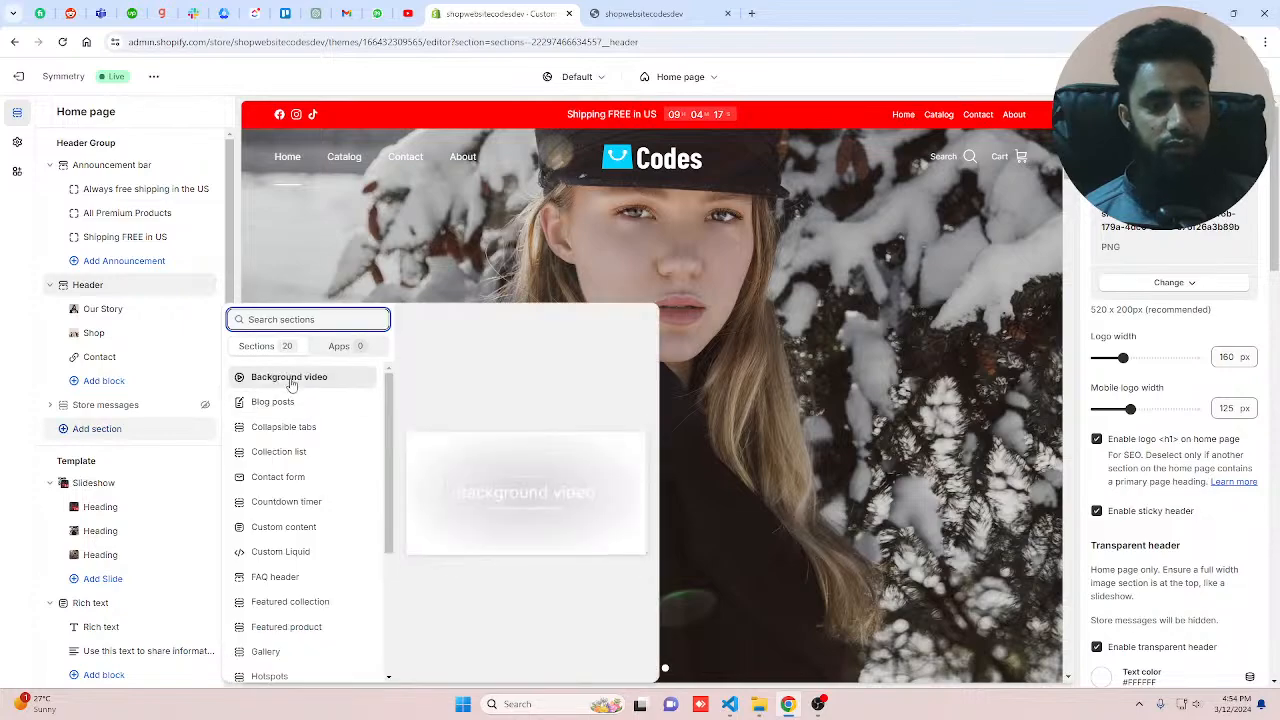
key(Escape)
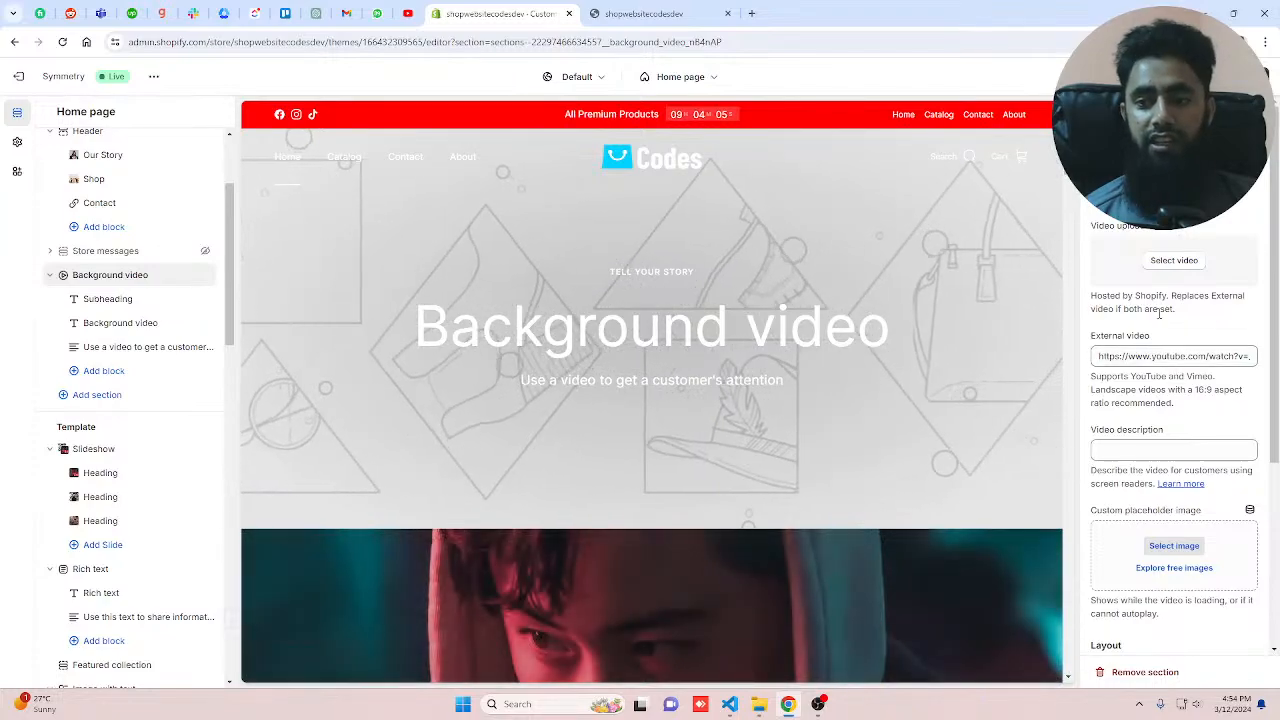
click(1127, 356)
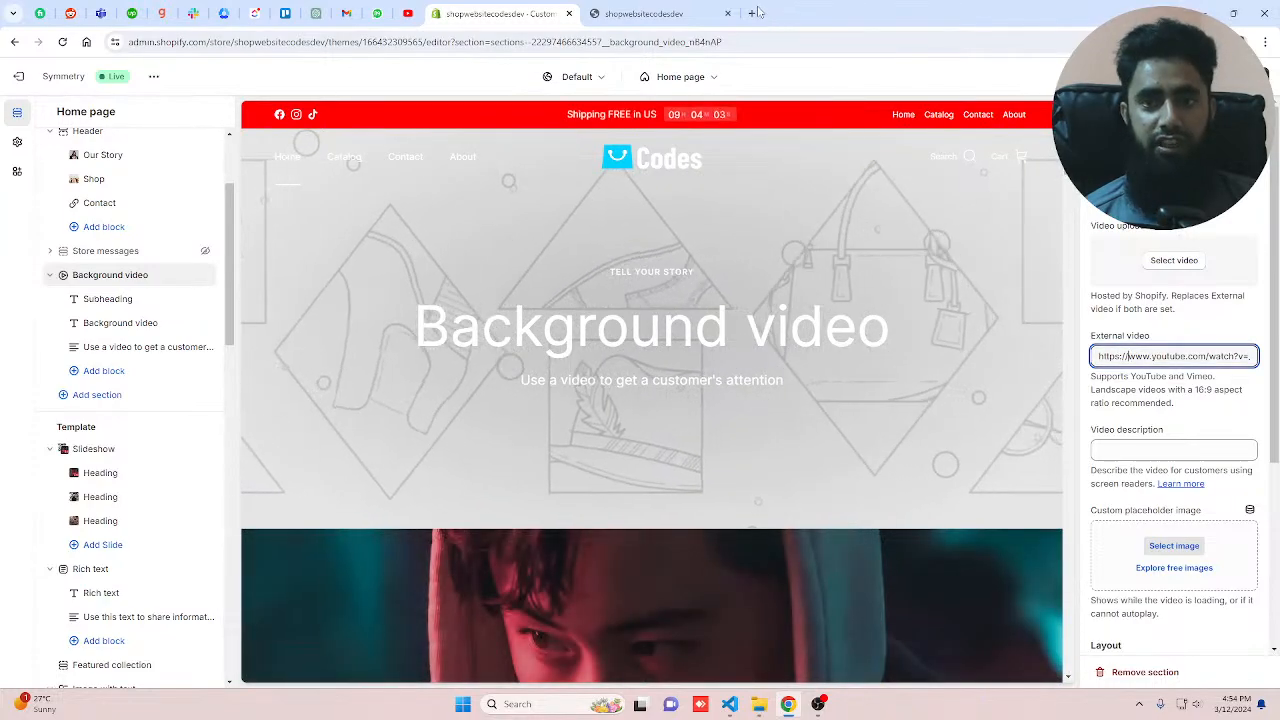
Step: Open youtube.com in a new browser tab
click(753, 13)
text(yo')
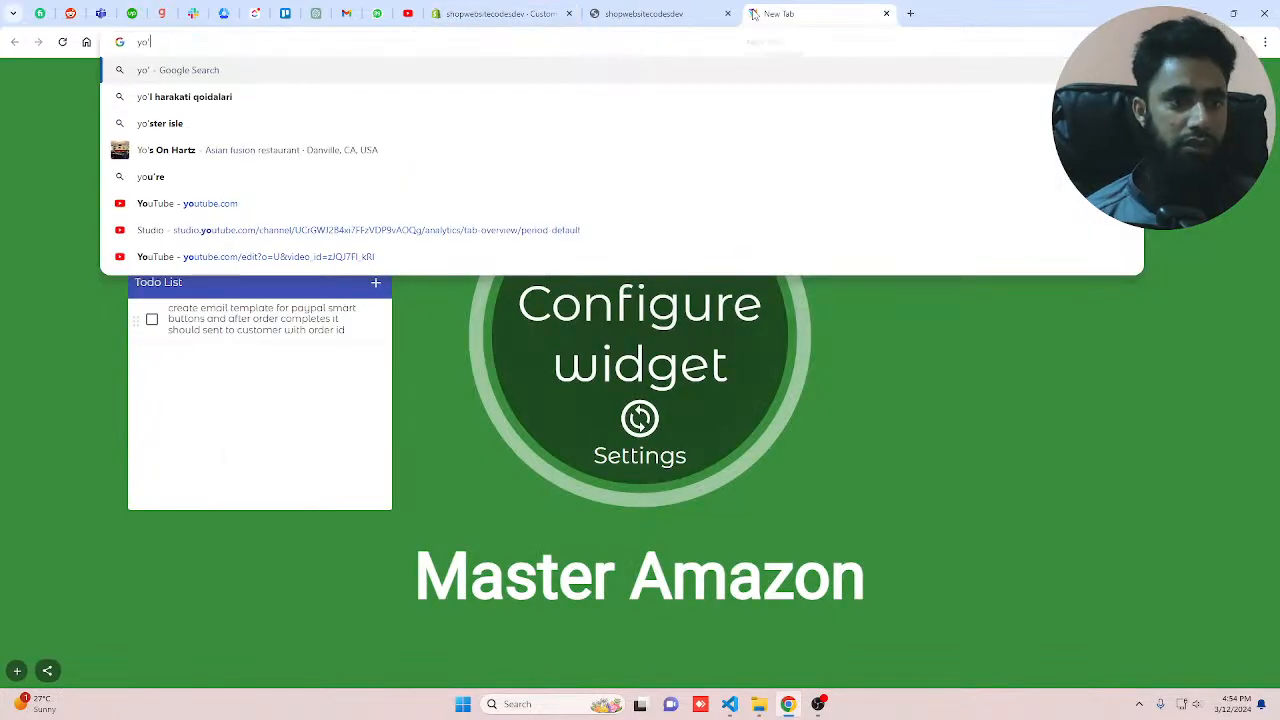
key(BackSpace)
key(BackSpace)
key(BackSpace)
text(o)
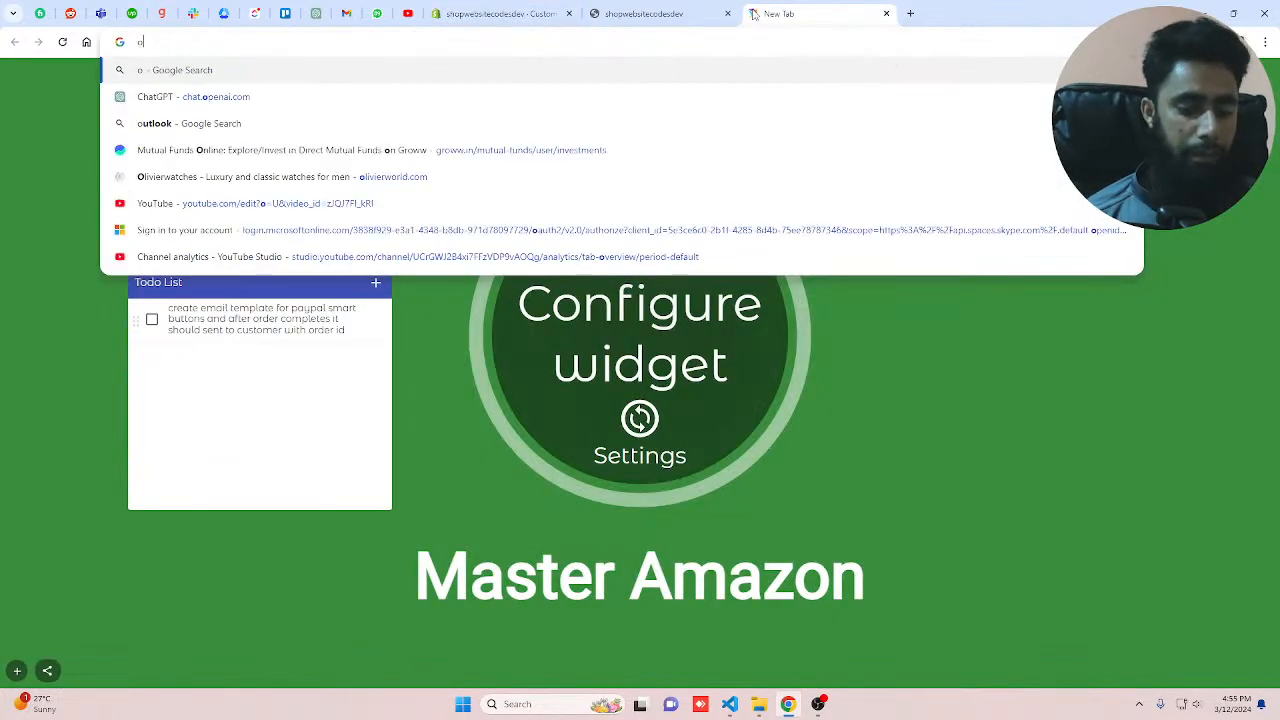
key(BackSpace)
text(youtube.com)
key(Return)
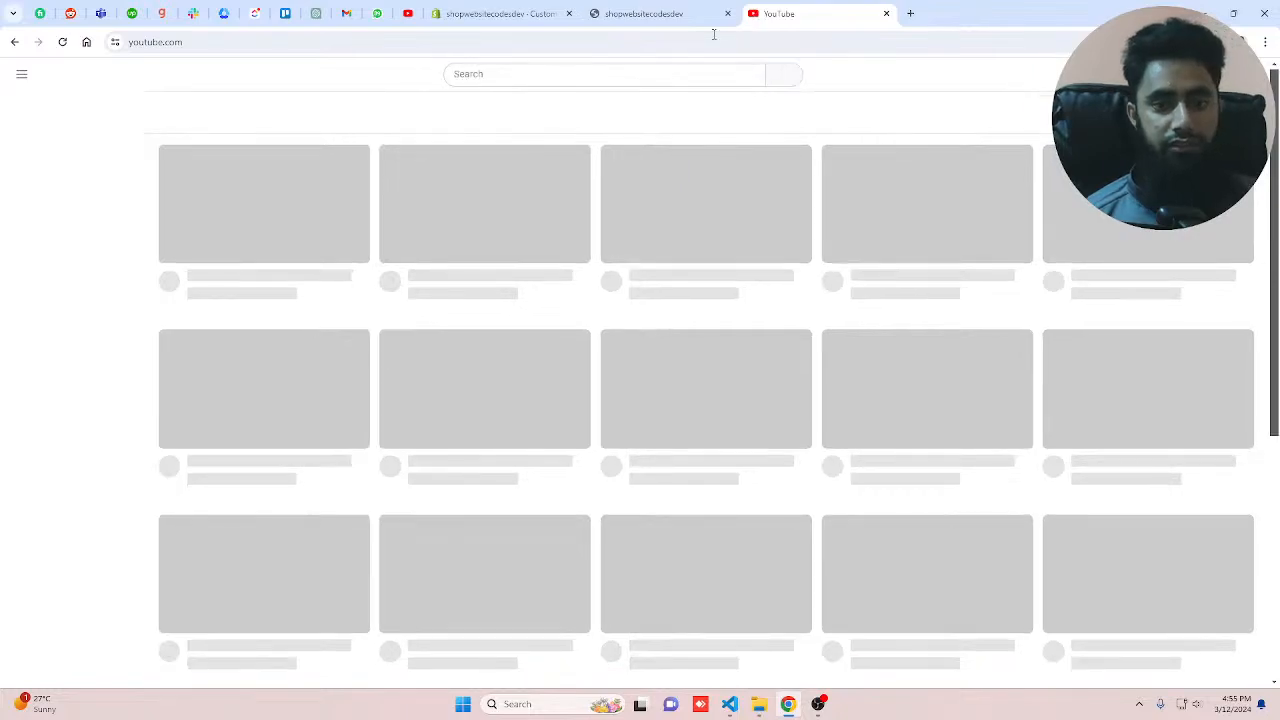
Step: Search YouTube for fashion
click(480, 77)
text(fahio)
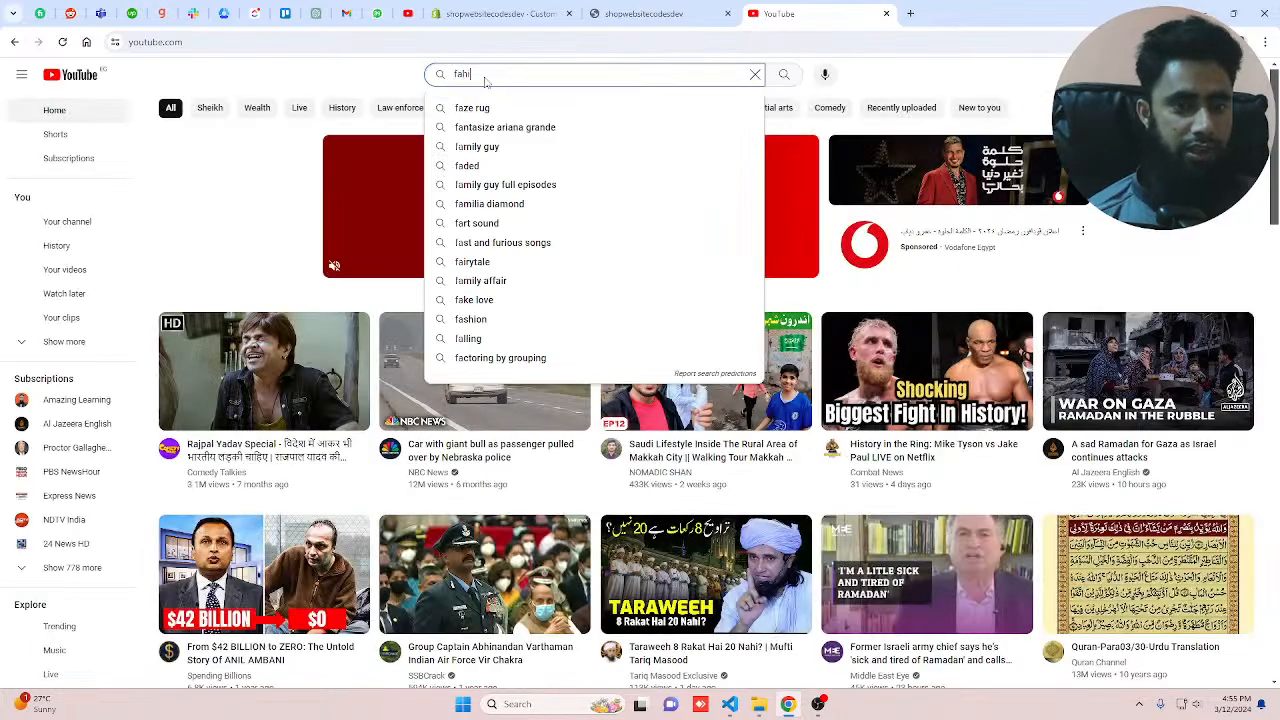
key(BackSpace)
key(BackSpace)
key(BackSpace)
text(s)
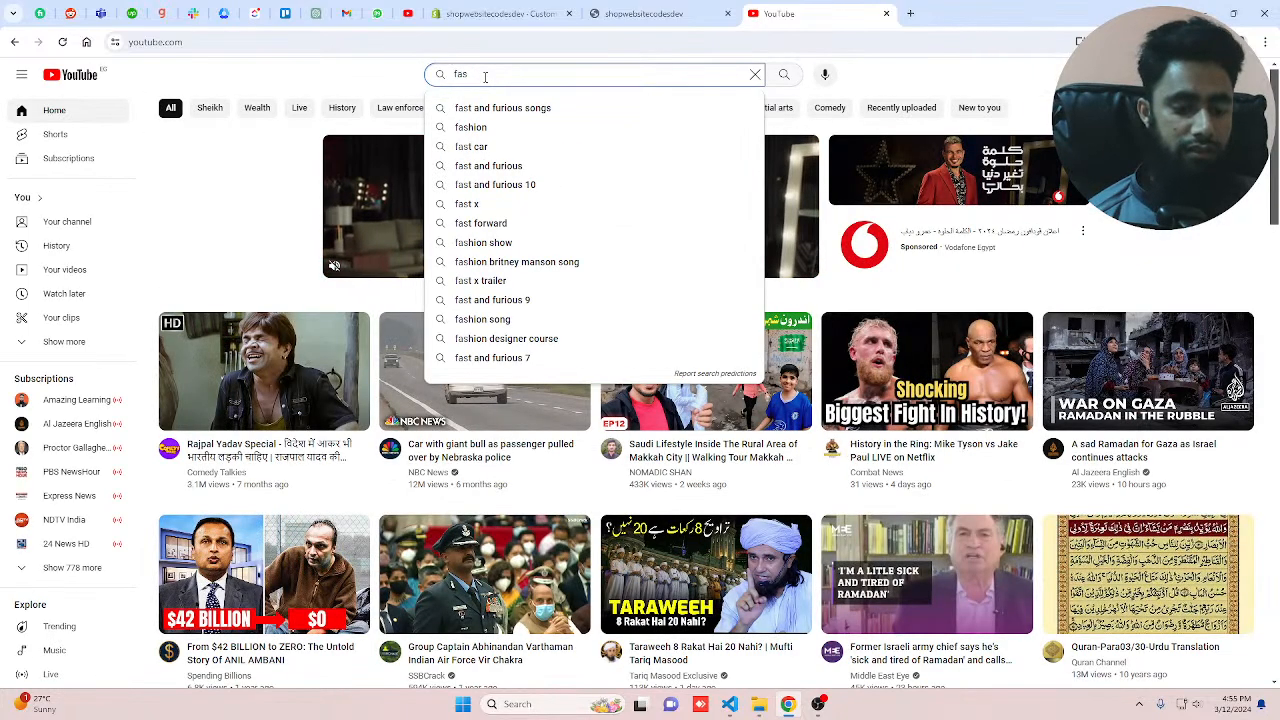
text(hion)
key(Return)
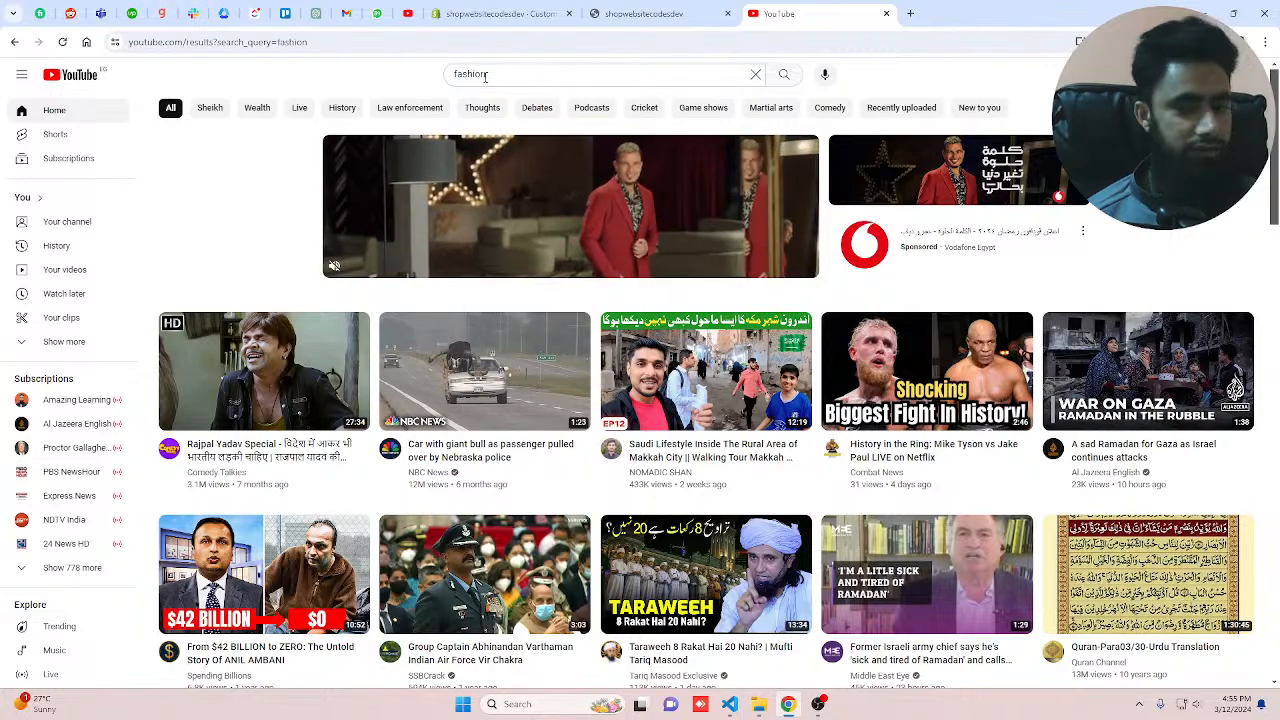
Step: Browse the fashion search results and open the Oscars Fashion Panel With Elaine Welteroth video
scroll(314, 380, down, 4)
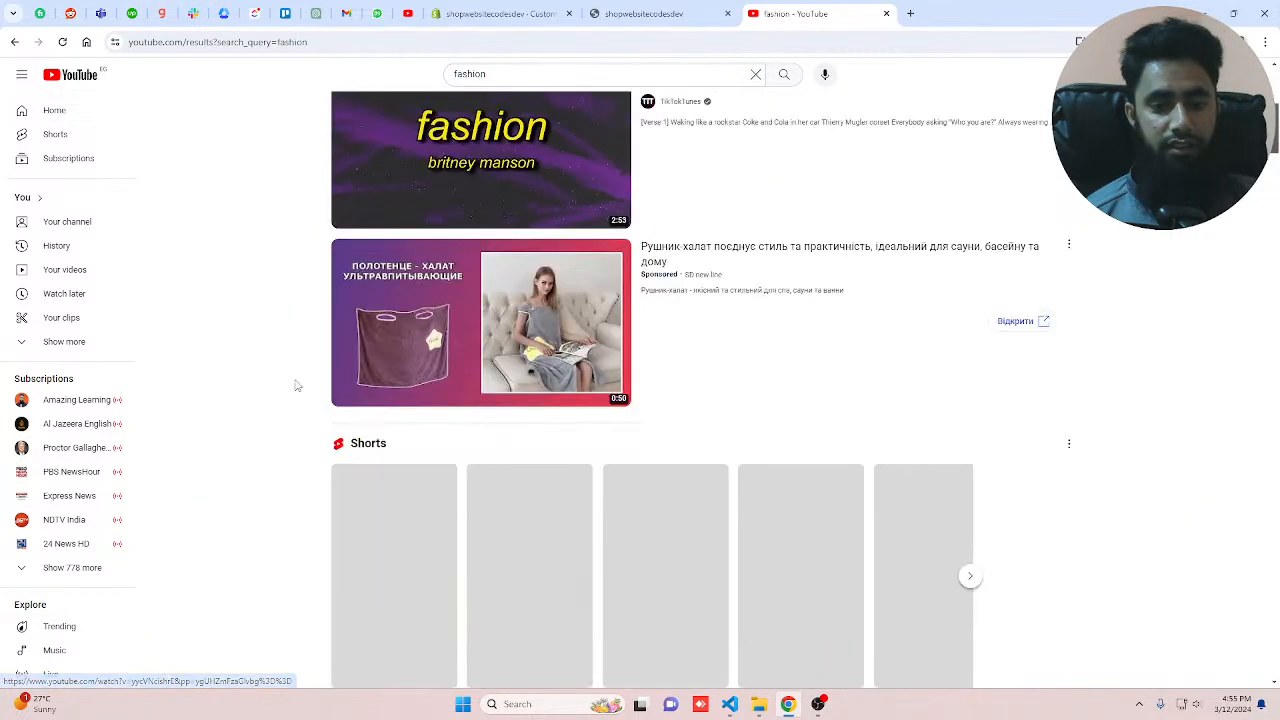
scroll(295, 382, down, 6)
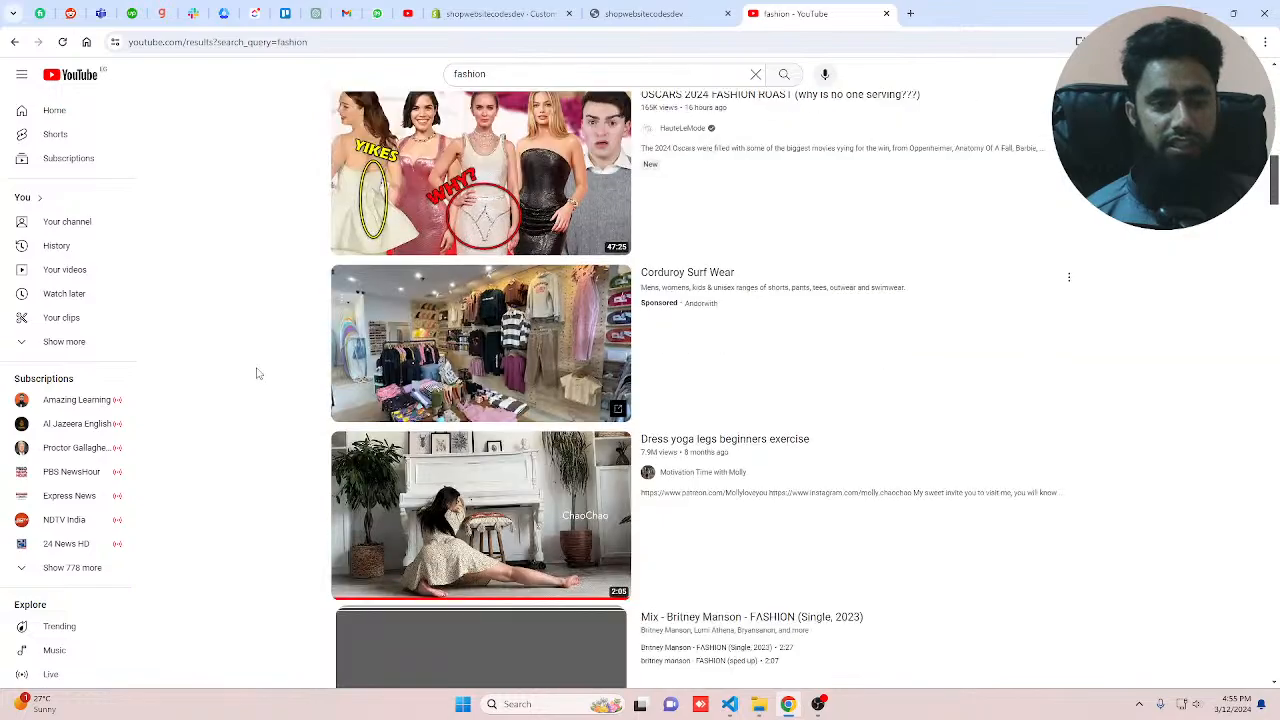
scroll(257, 373, down, 2)
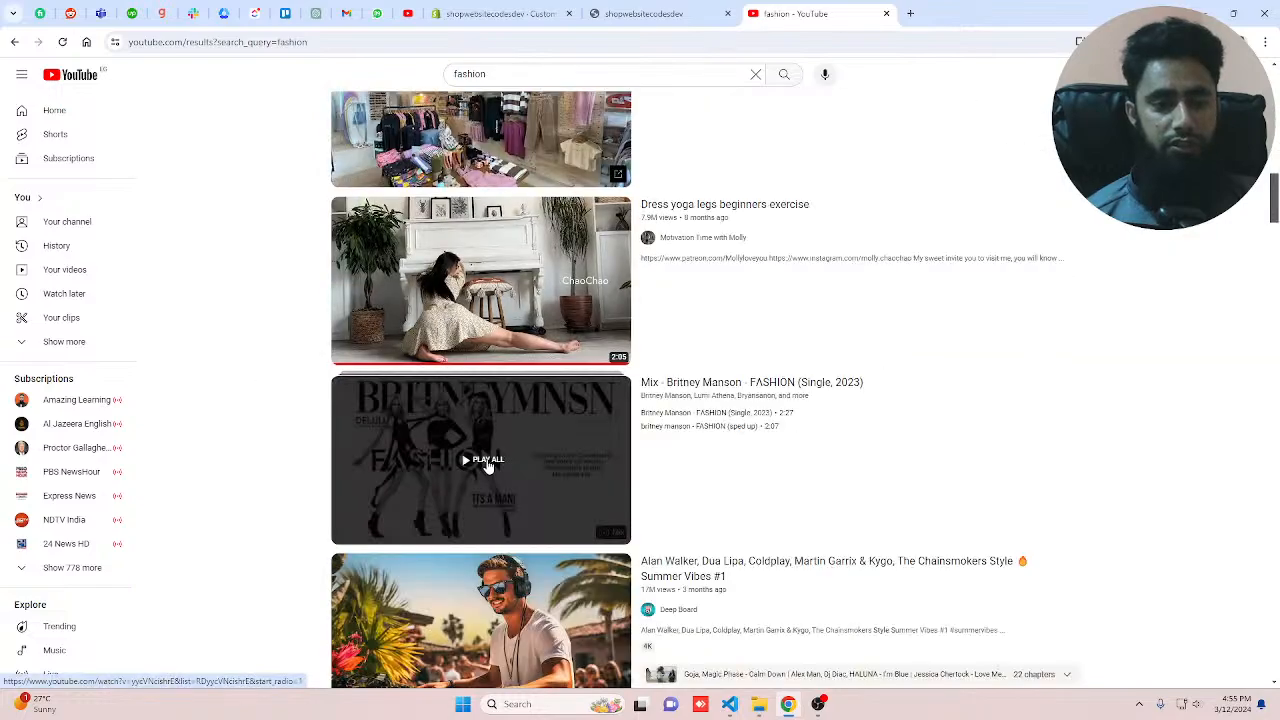
scroll(489, 465, down, 6)
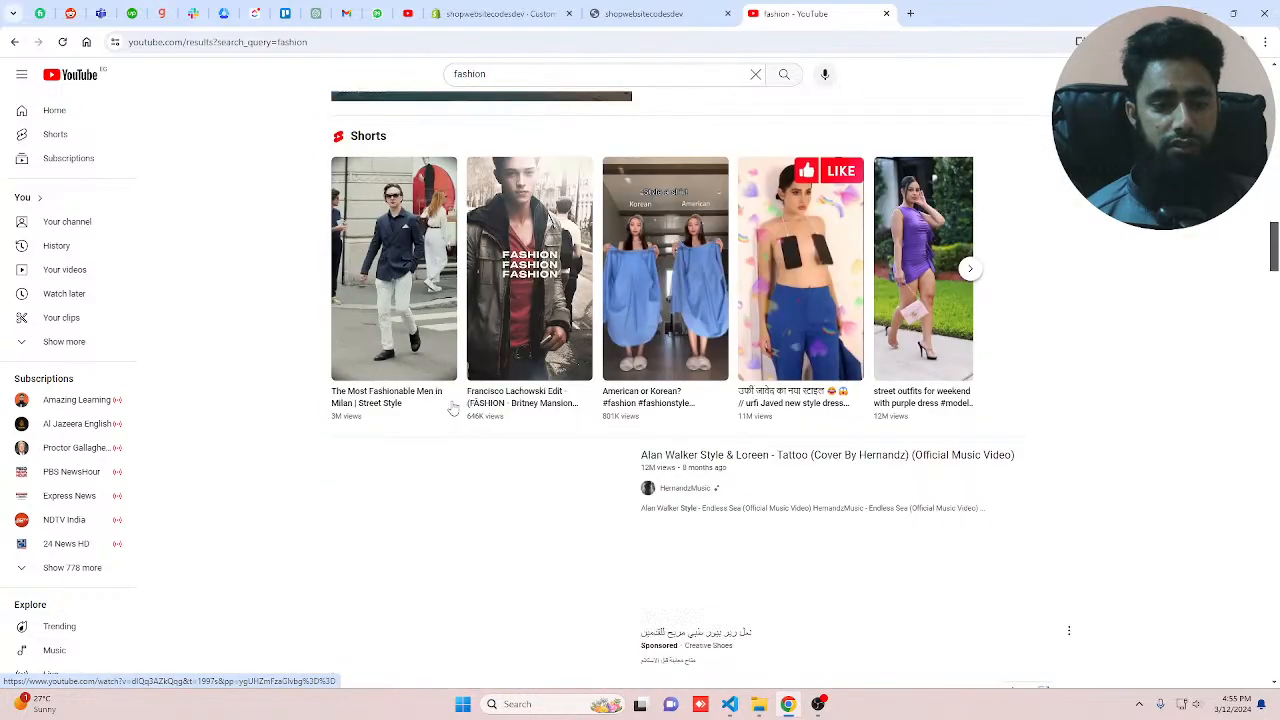
scroll(453, 408, down, 3)
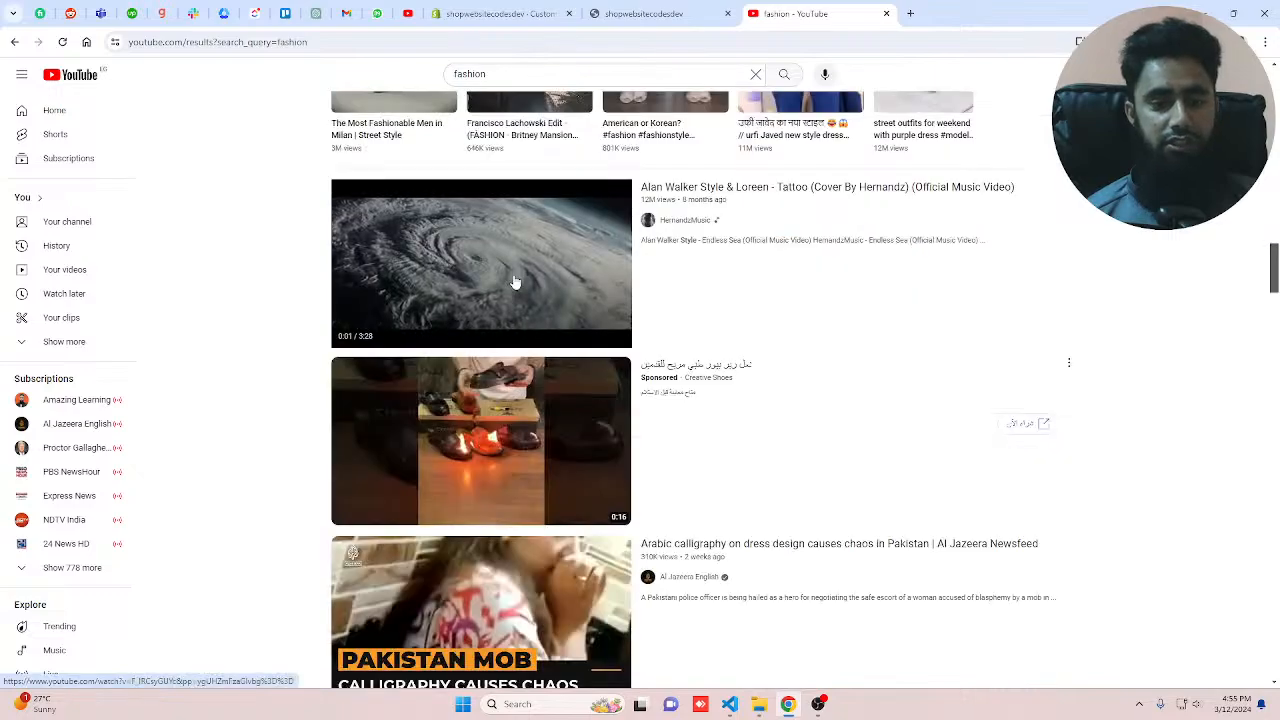
scroll(514, 283, down, 6)
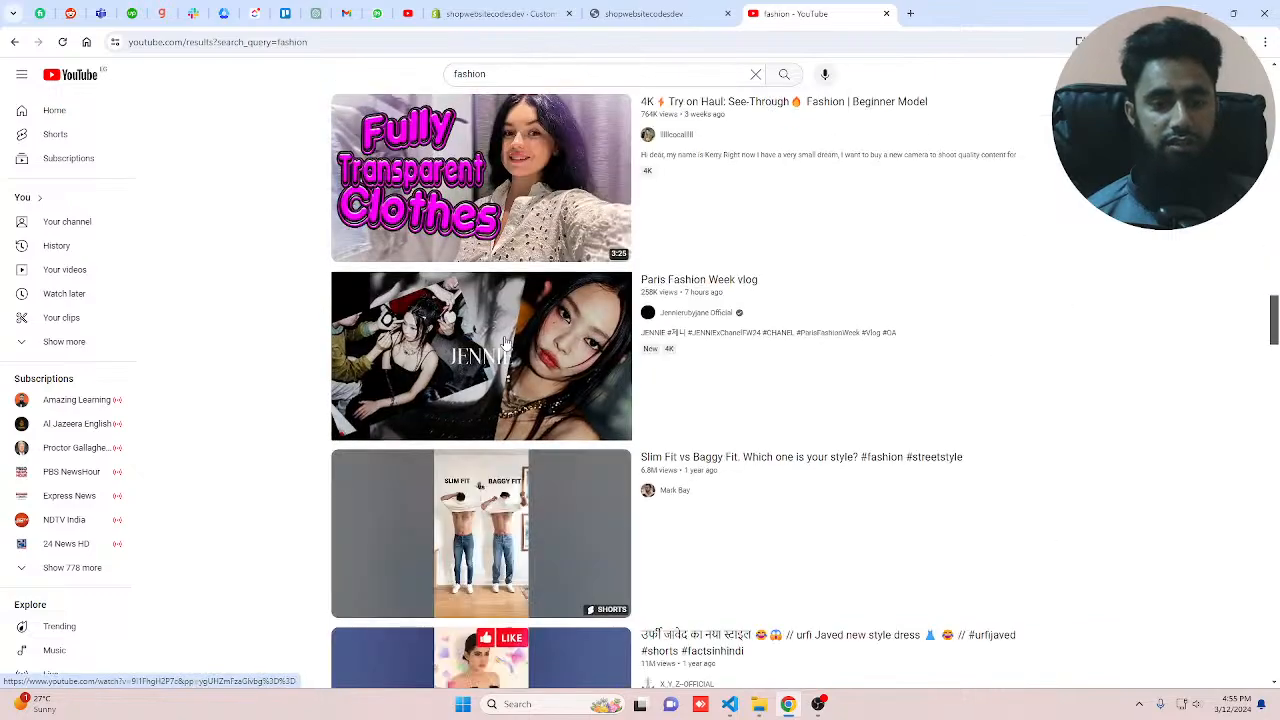
scroll(505, 313, down, 2)
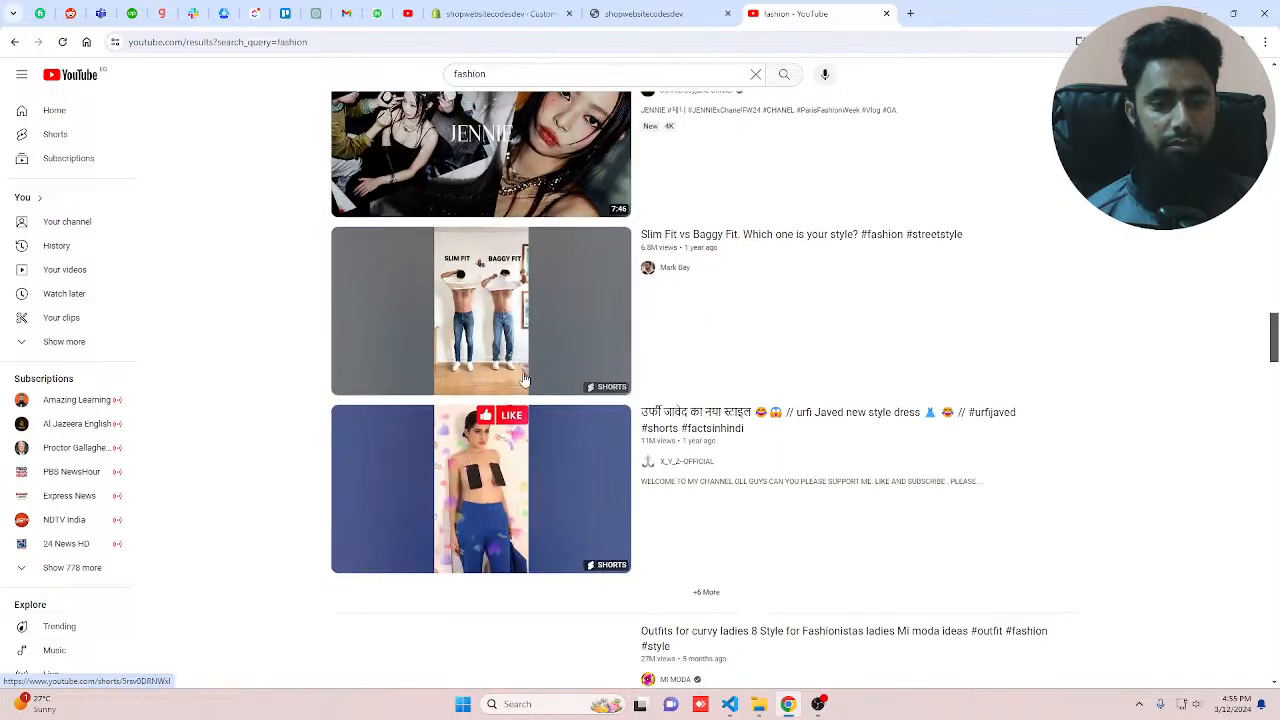
scroll(524, 378, down, 6)
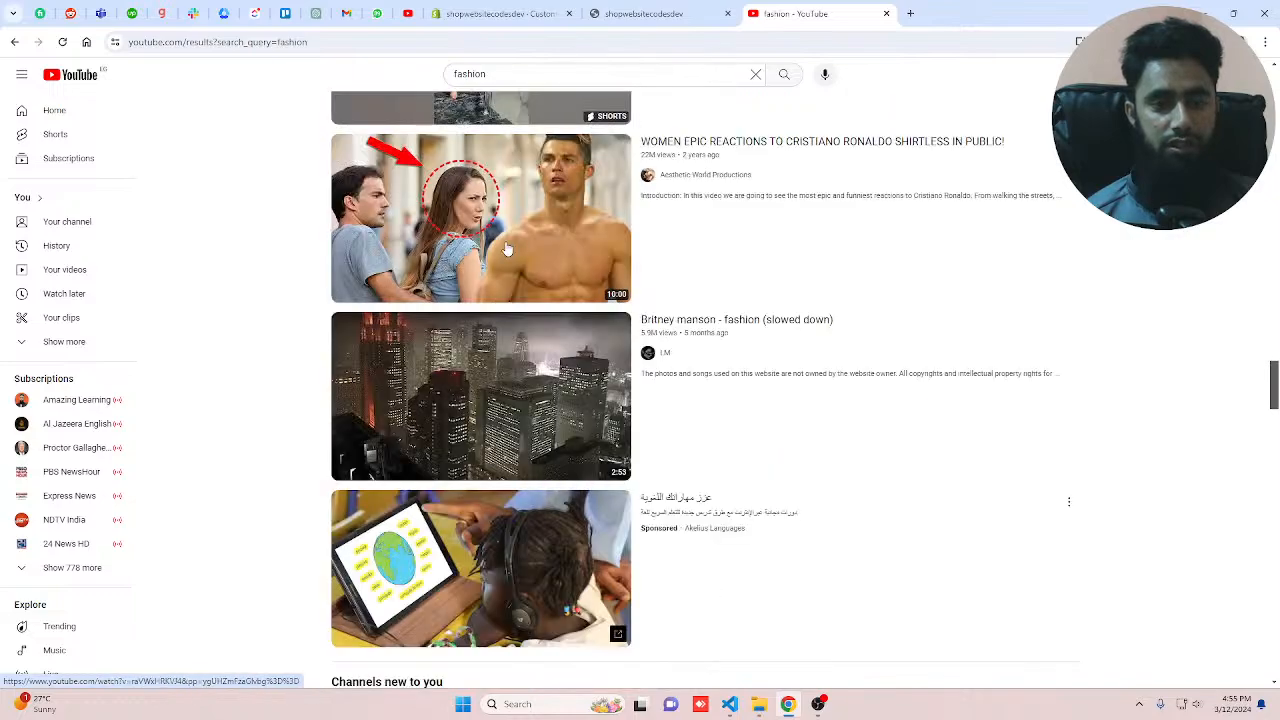
mouse_move(495, 235)
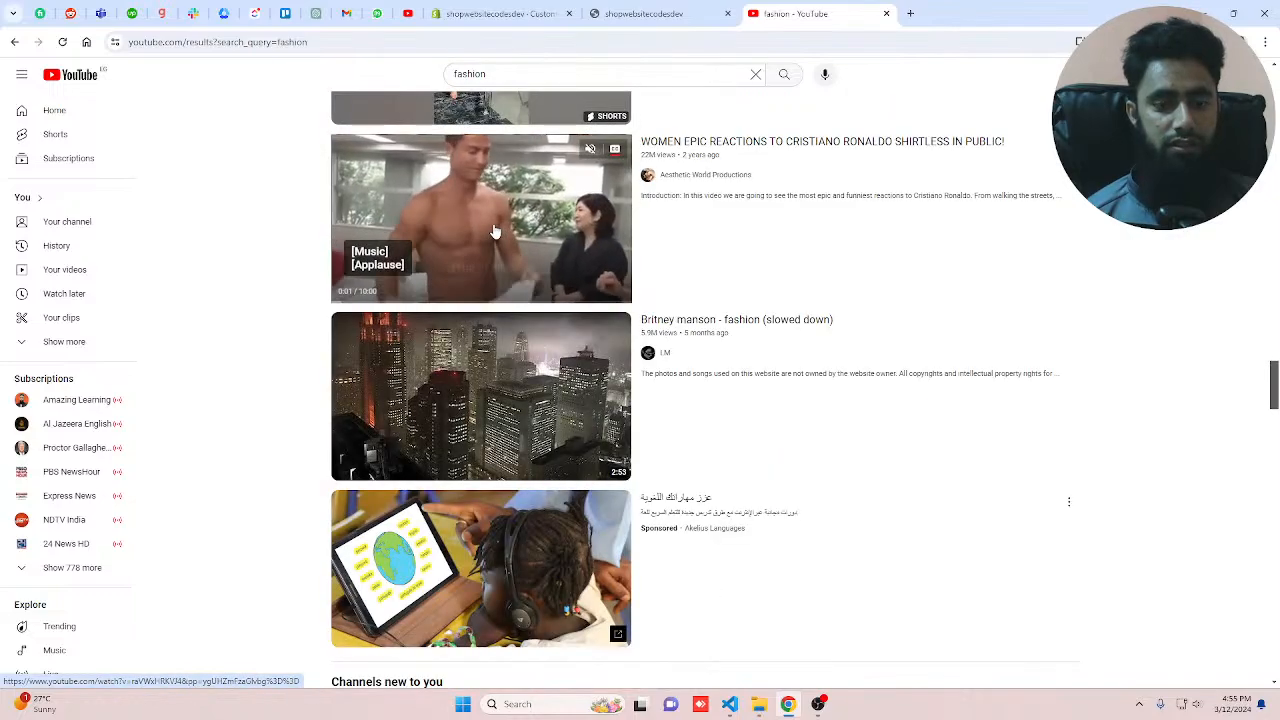
scroll(470, 350, down, 4)
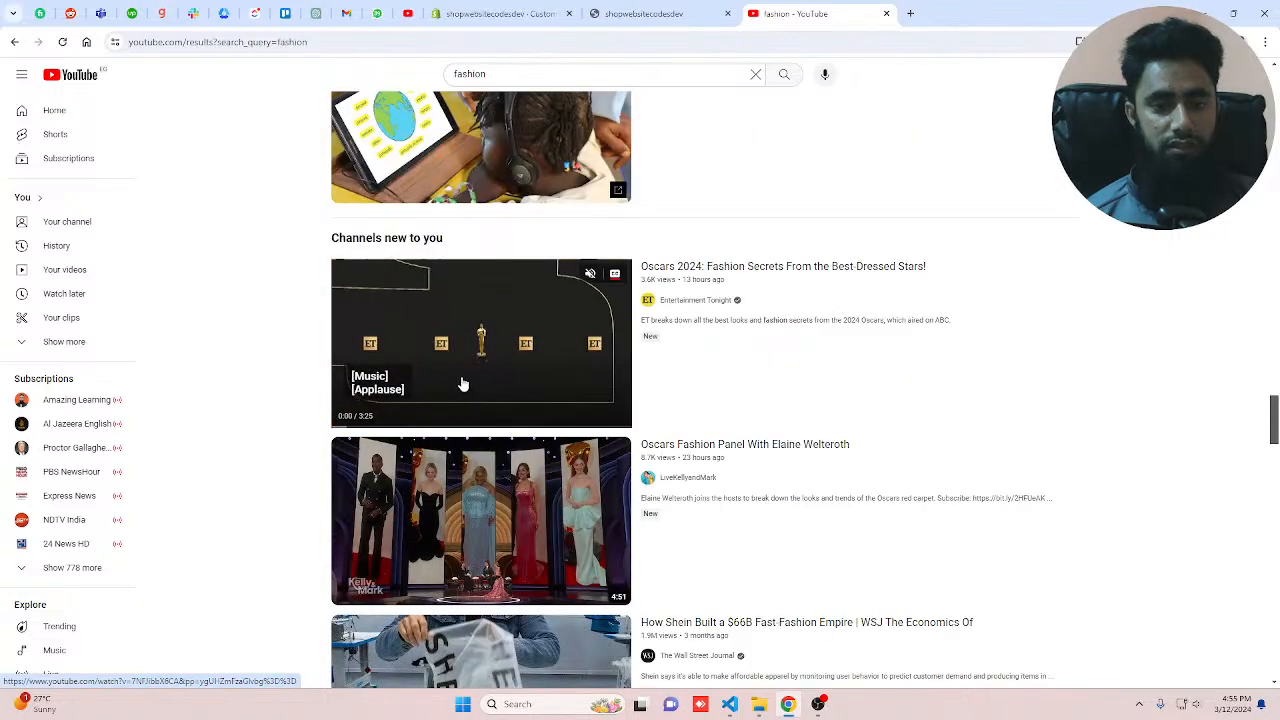
click(488, 546)
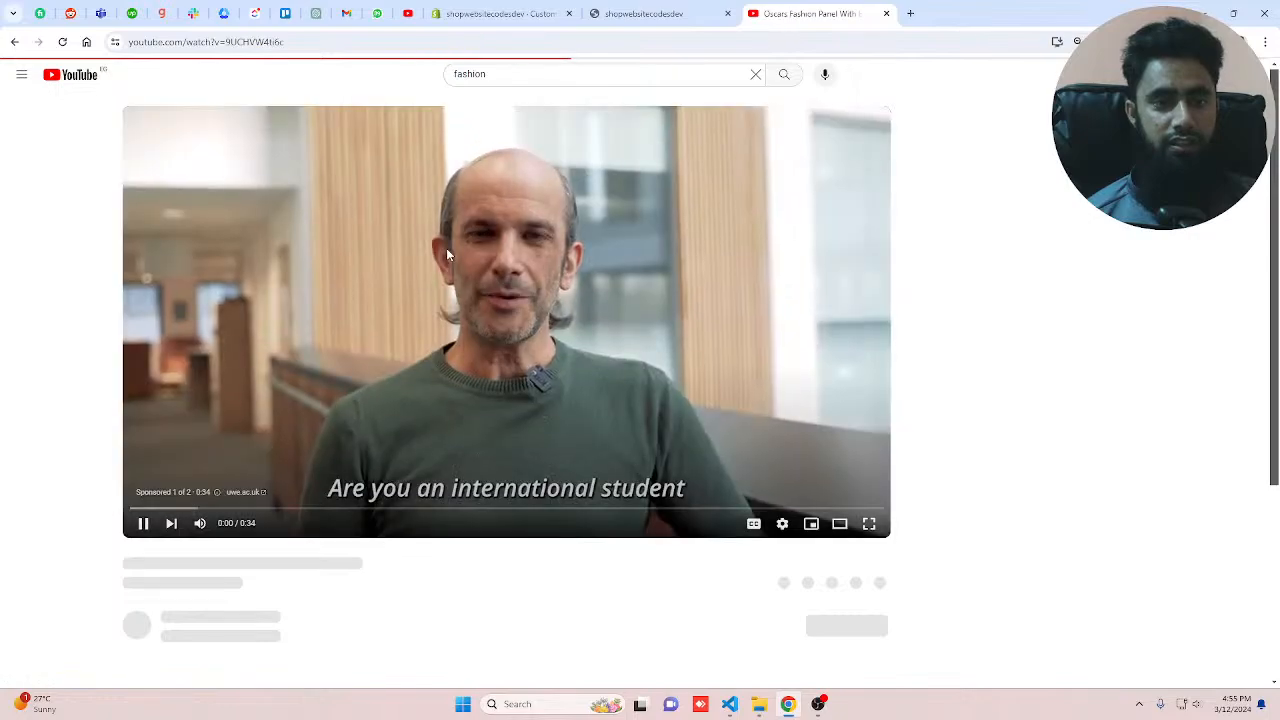
Step: Copy the video's URL, close the YouTube tab and paste the URL into the section's External video field
click(461, 43)
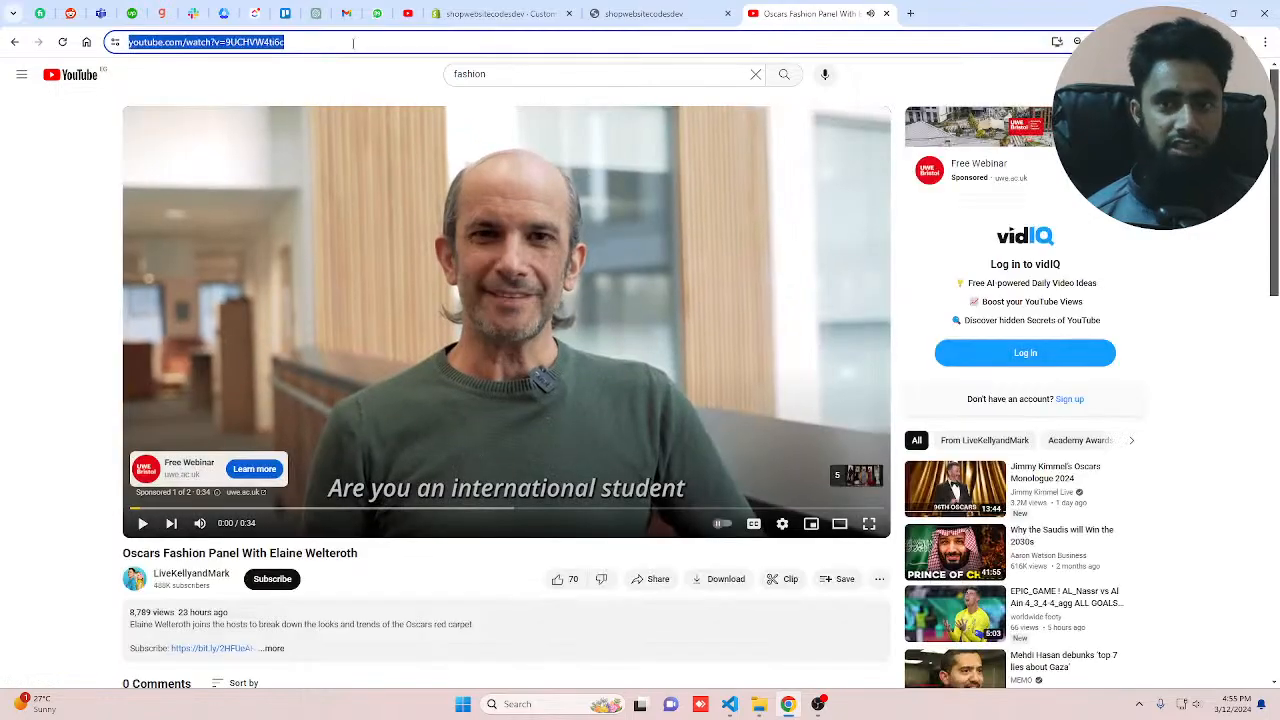
key(ctrl+w)
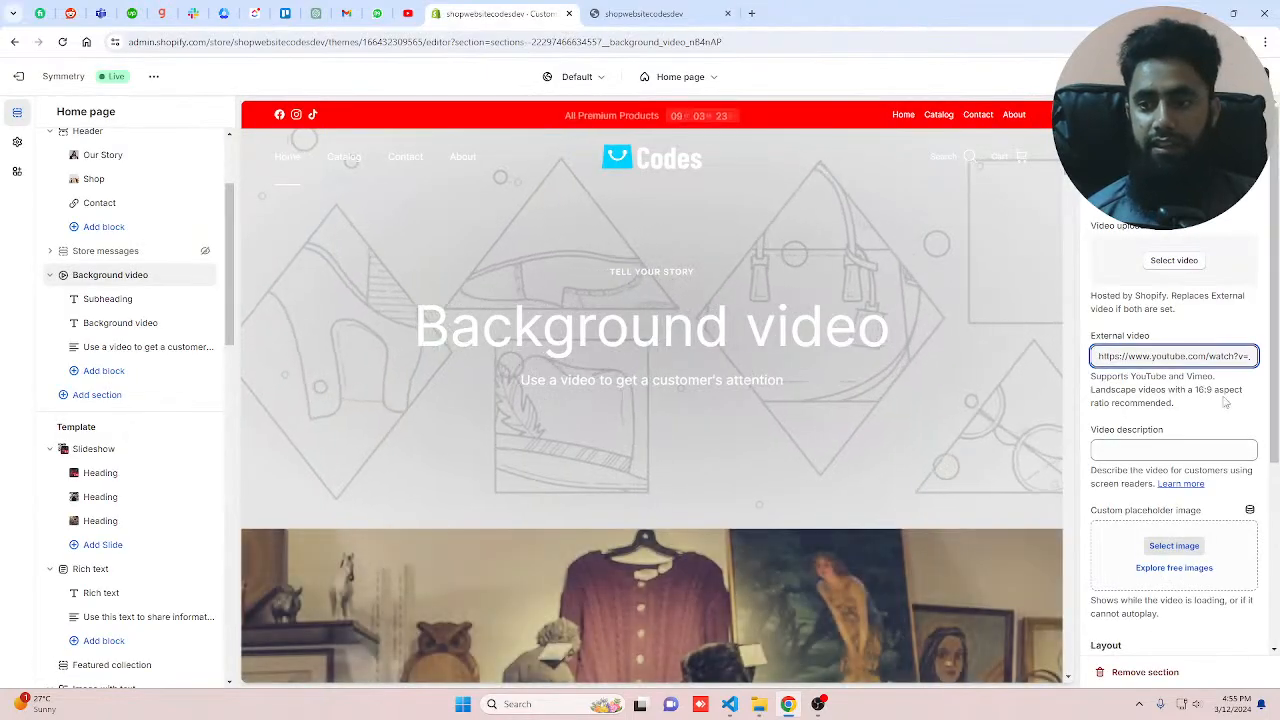
text(https://www.youtube.com/watch?v=9UCHVW4t6c)
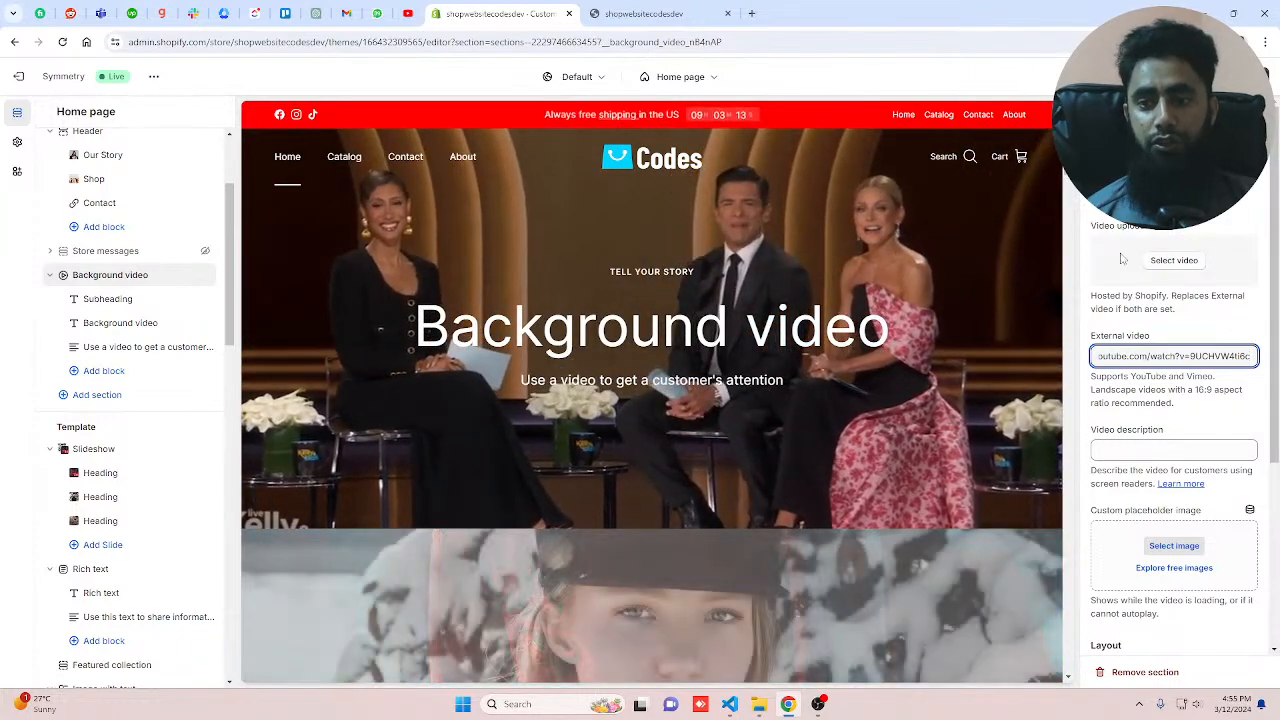
Step: Hide the Slideshow section on the home page
click(1168, 260)
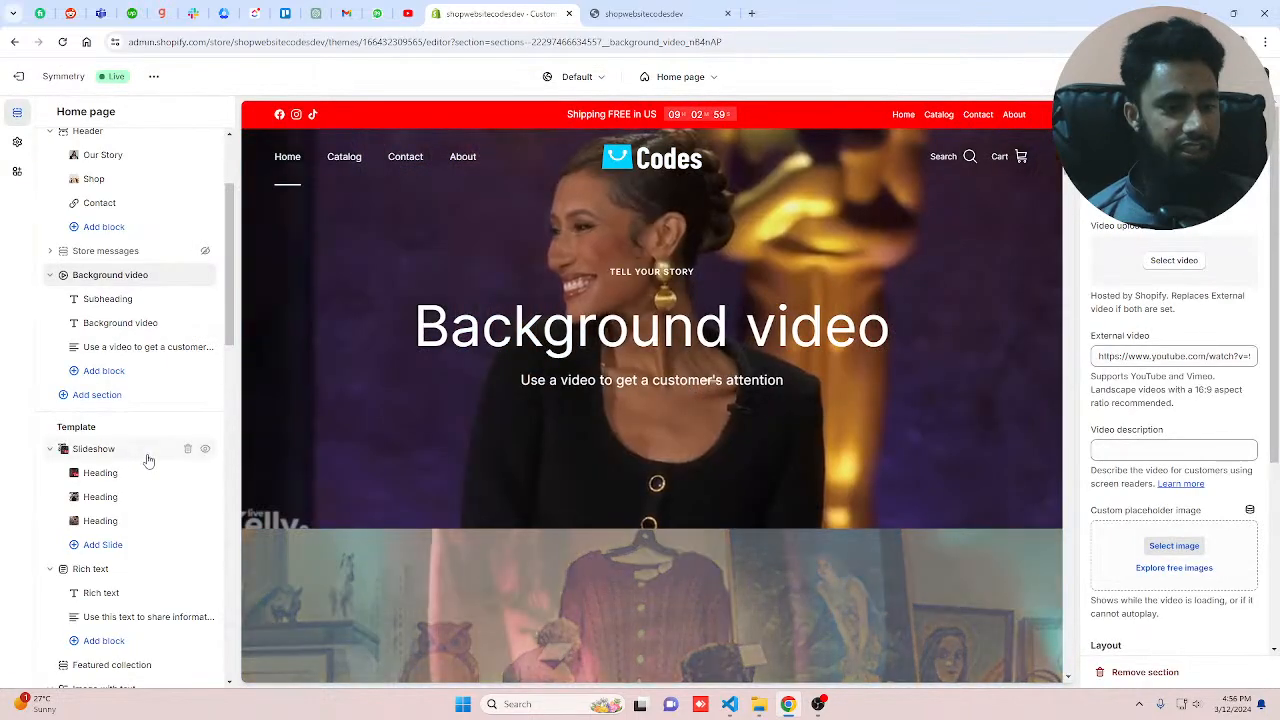
click(146, 456)
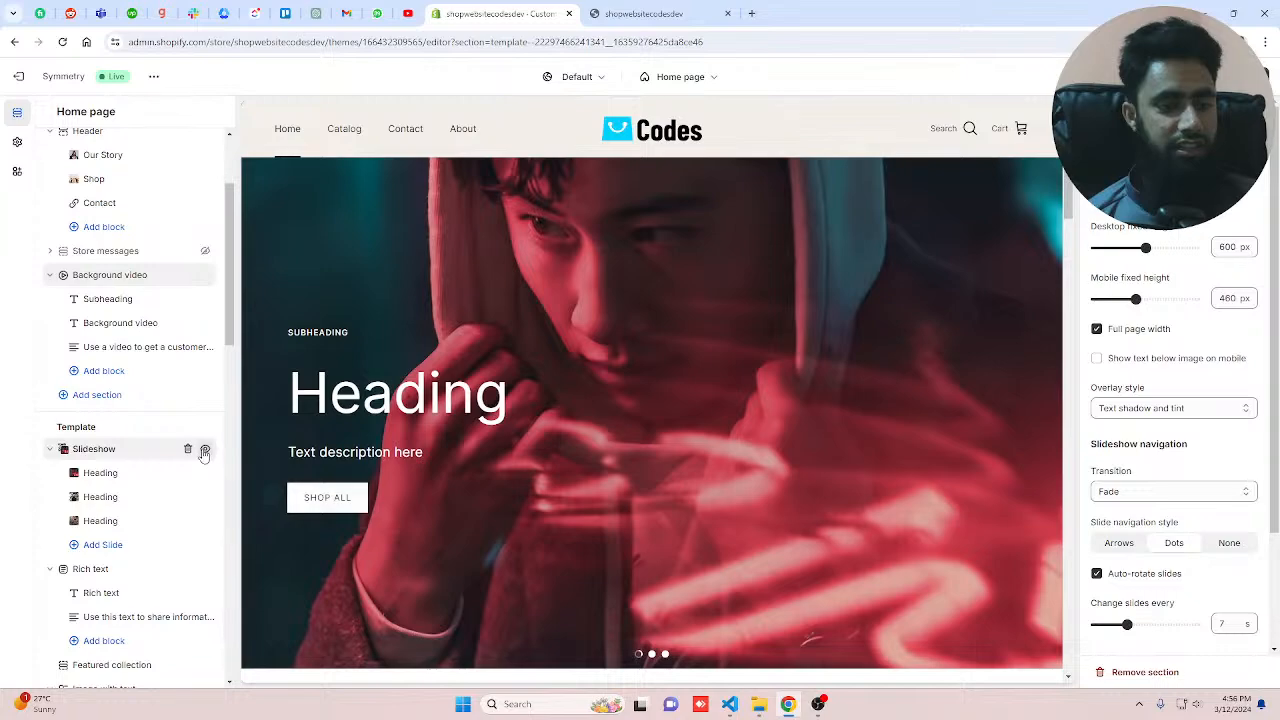
click(204, 453)
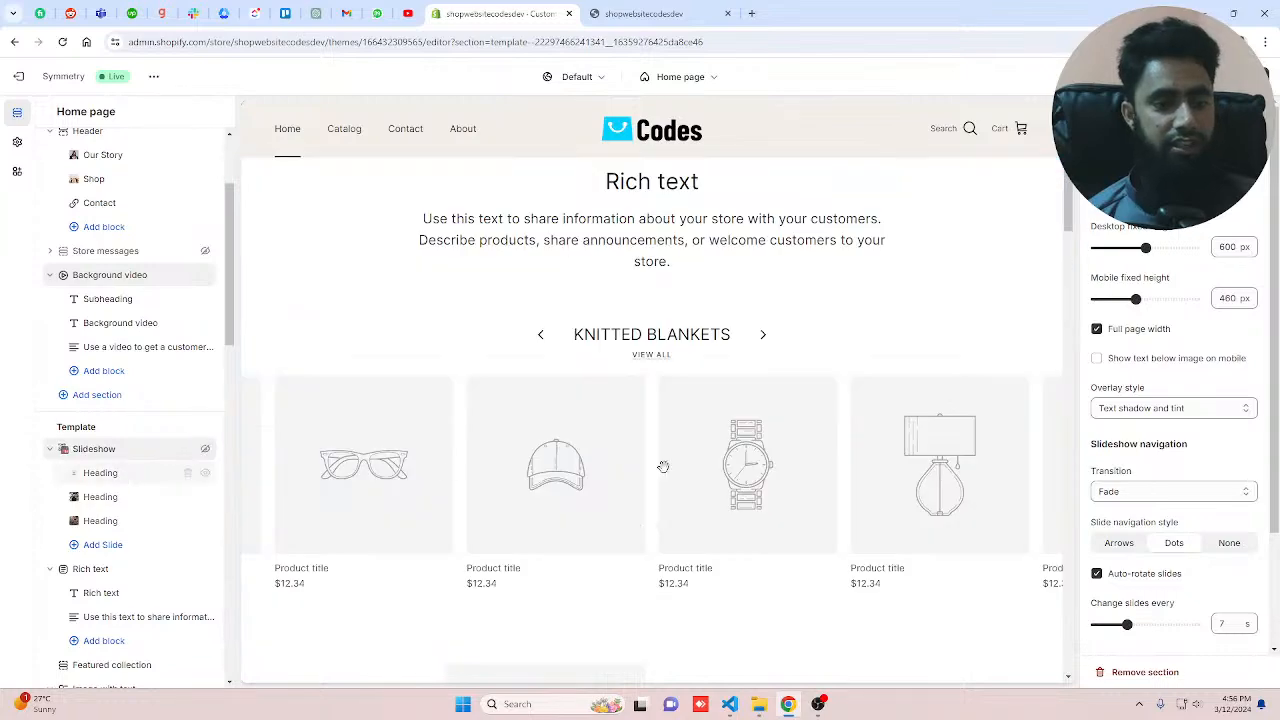
scroll(725, 465, up, 5)
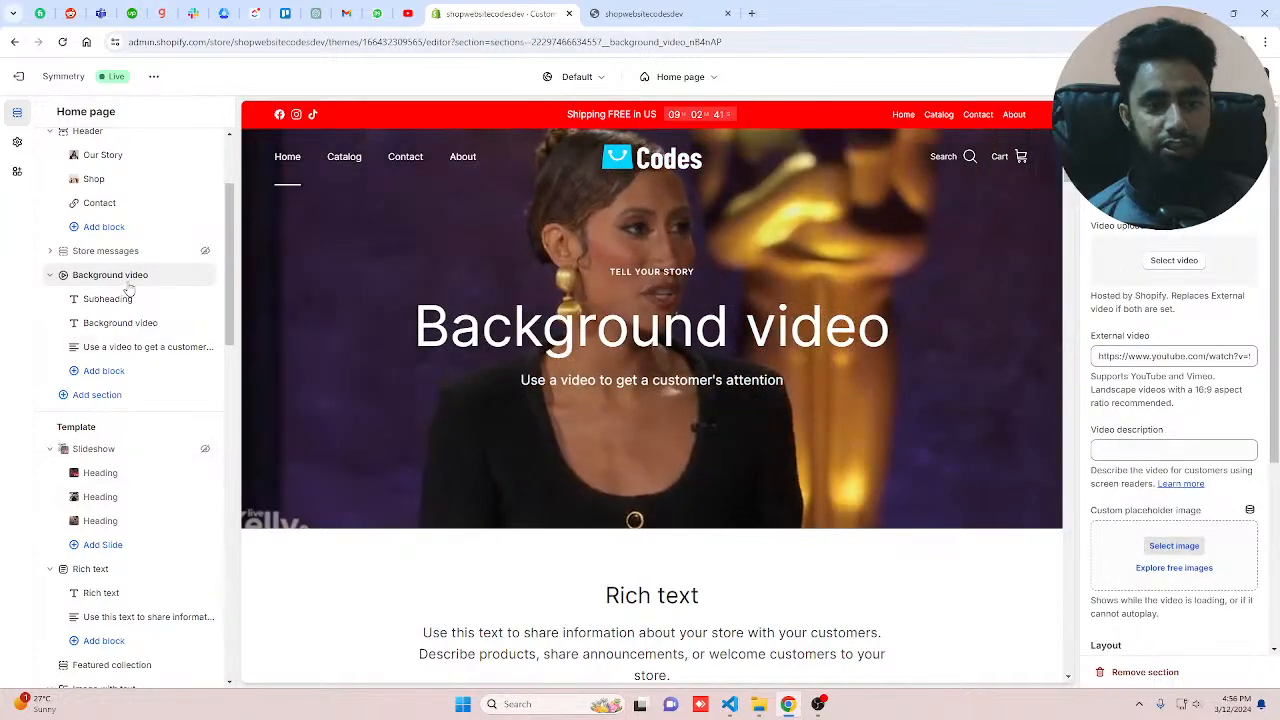
Step: Set the background video's custom placeholder image to the-man-in-the-hat from the store library
scroll(1161, 272, down, 2)
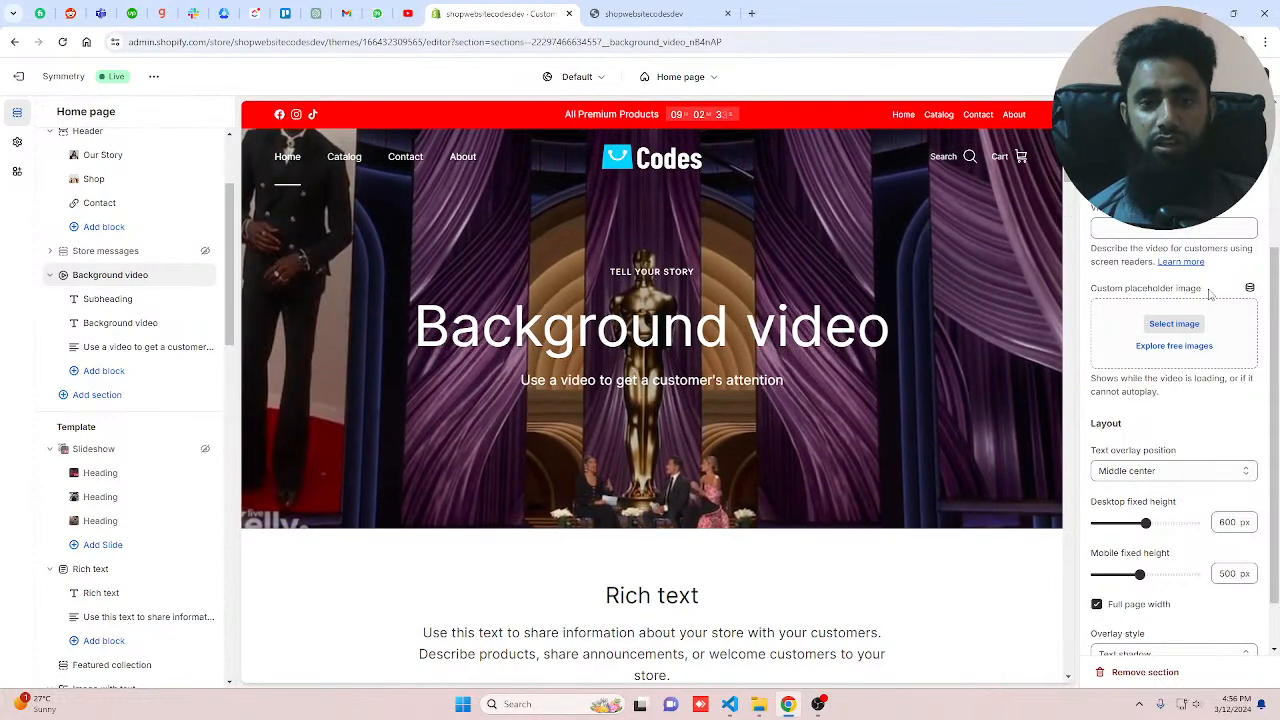
click(1176, 324)
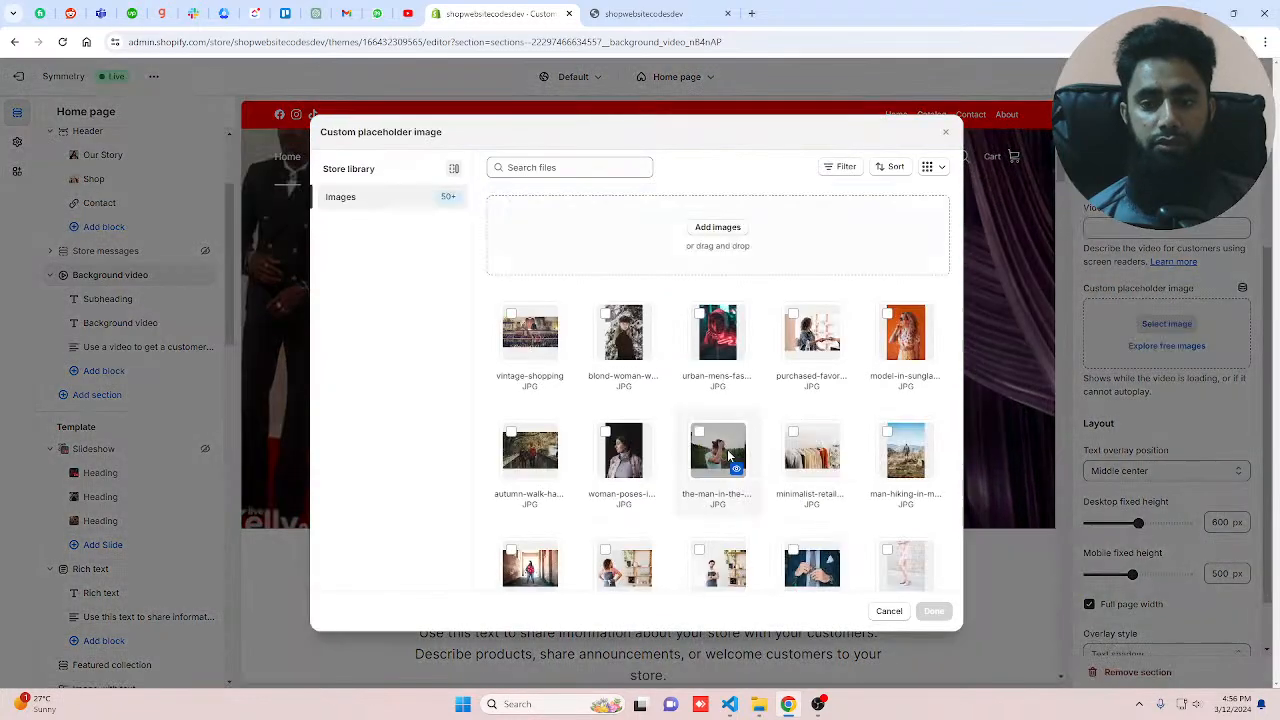
click(718, 450)
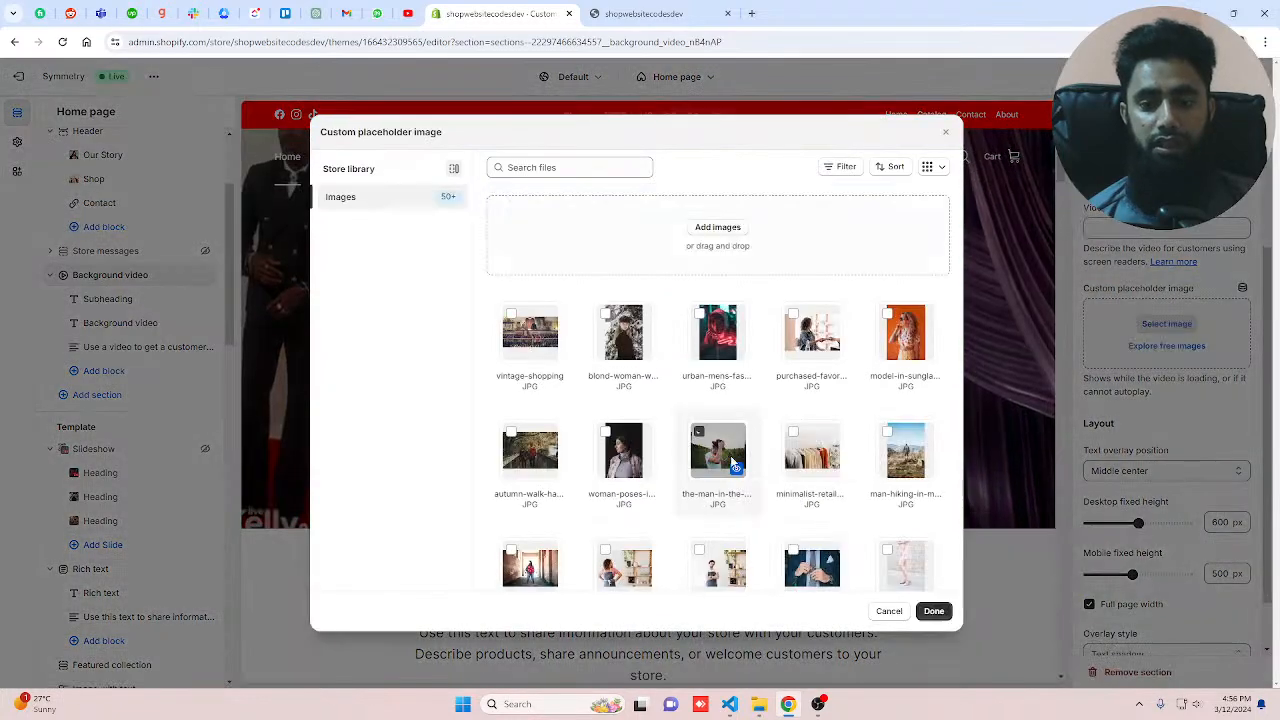
click(933, 610)
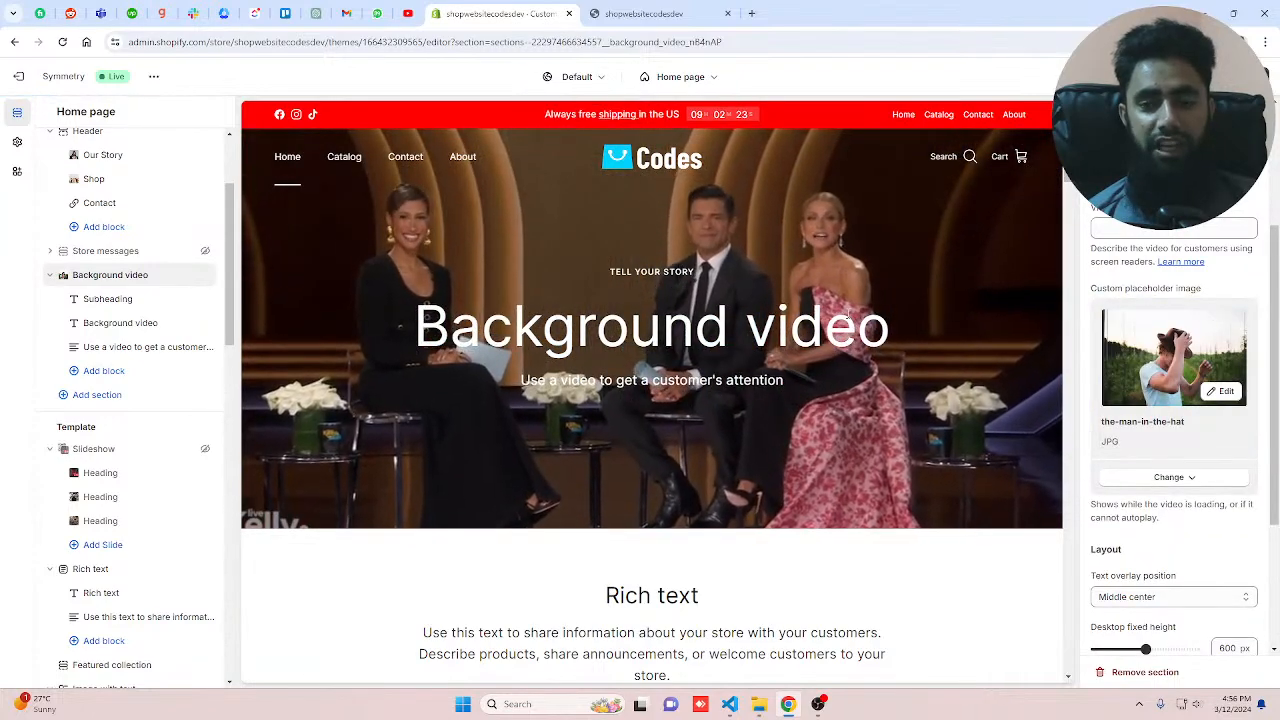
scroll(1190, 460, down, 3)
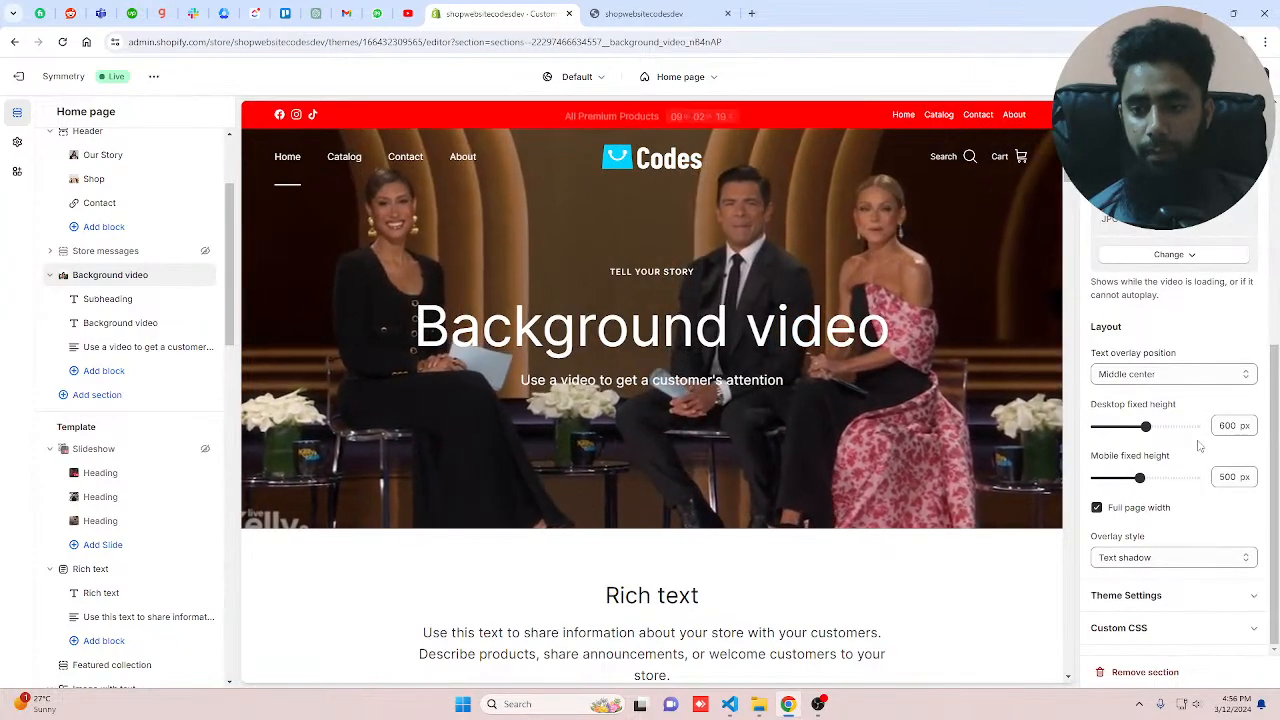
click(1140, 558)
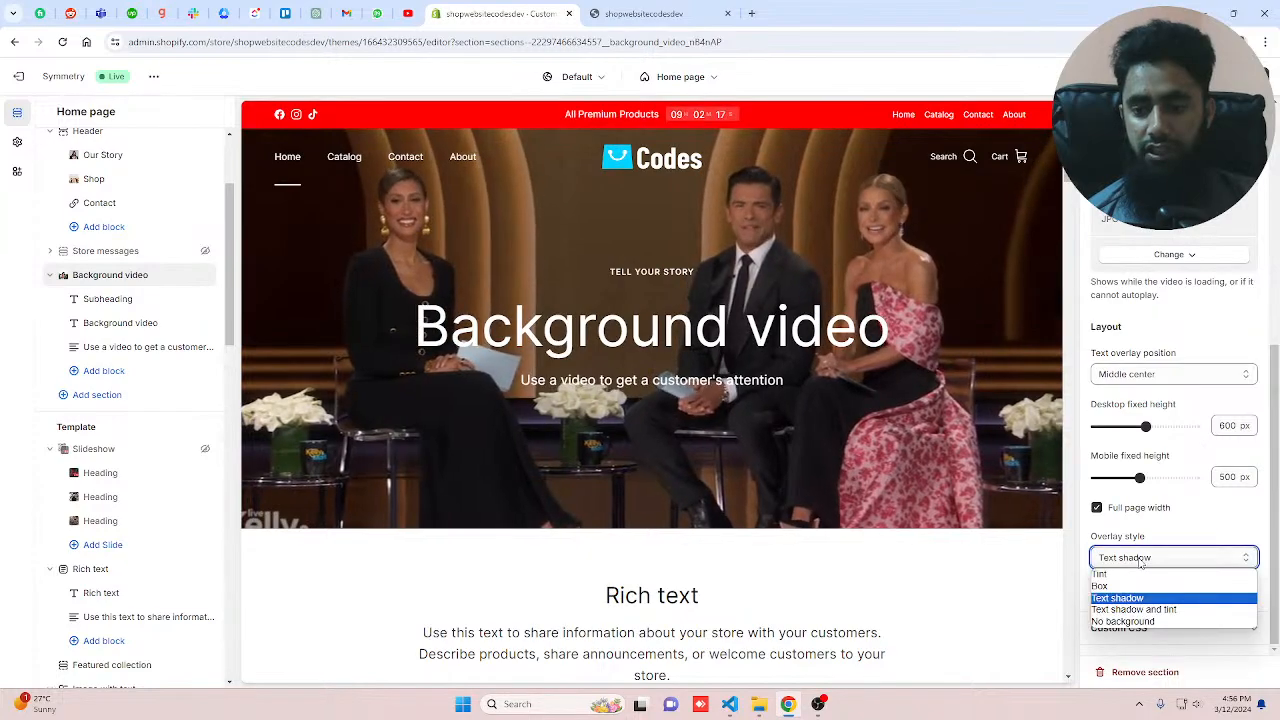
click(1140, 560)
scroll(1190, 440, up, 5)
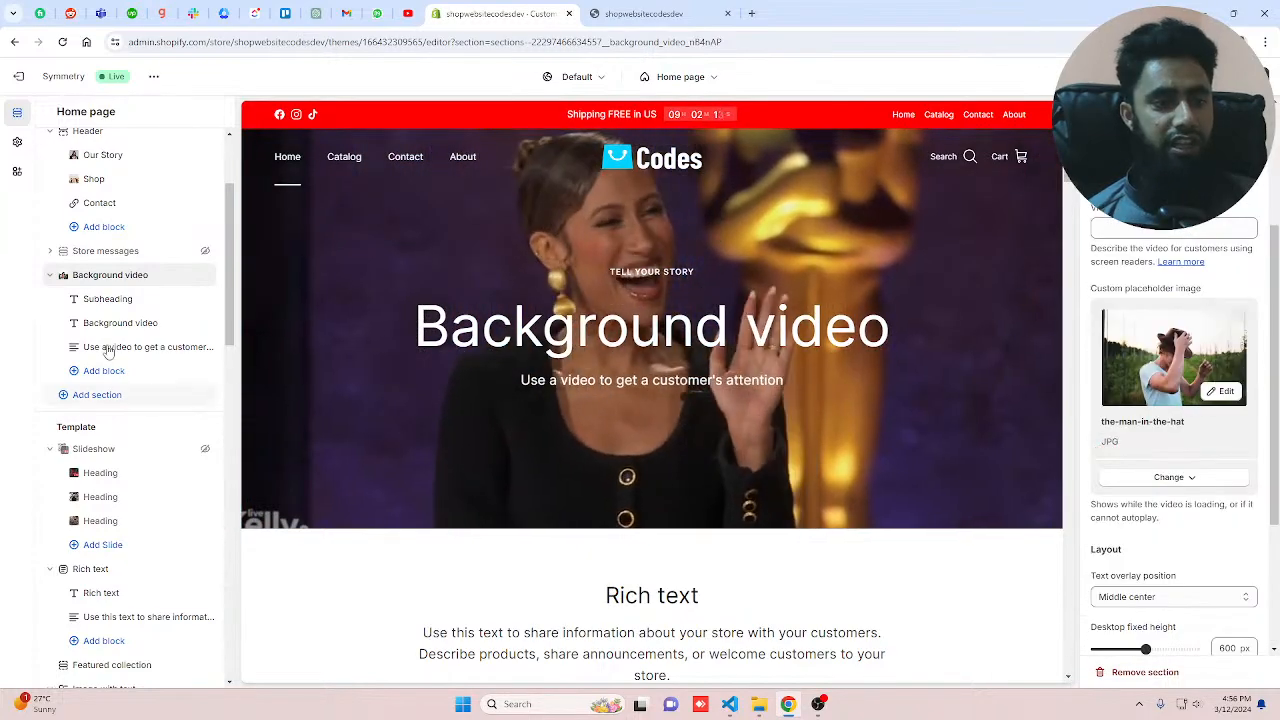
Step: Hide the Subheading, Background video heading and text blocks of the Background video section
click(149, 299)
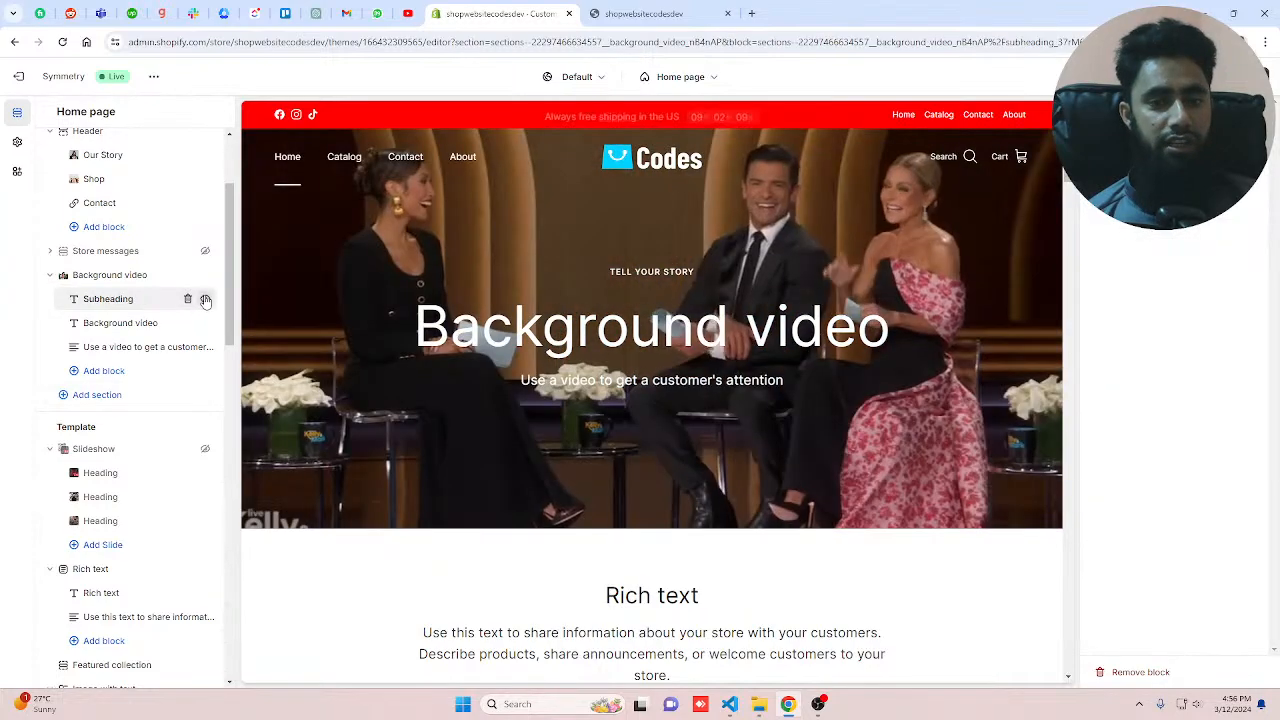
click(205, 300)
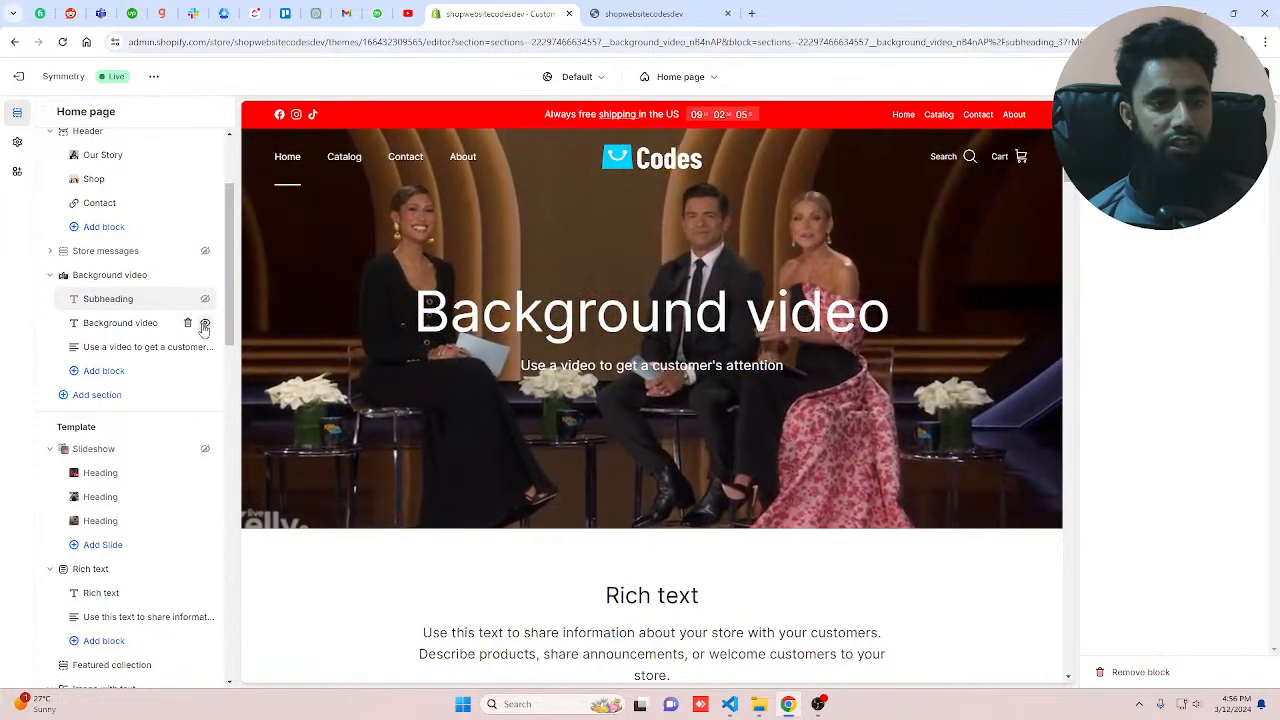
click(205, 324)
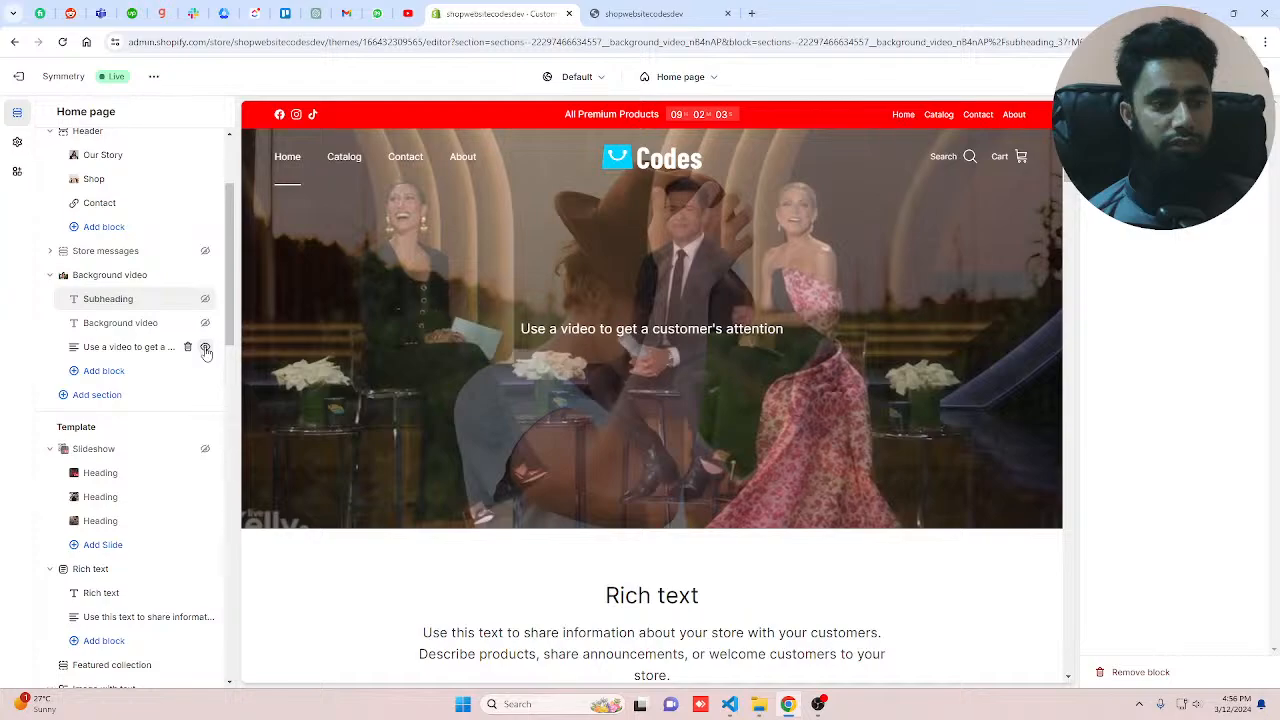
click(205, 348)
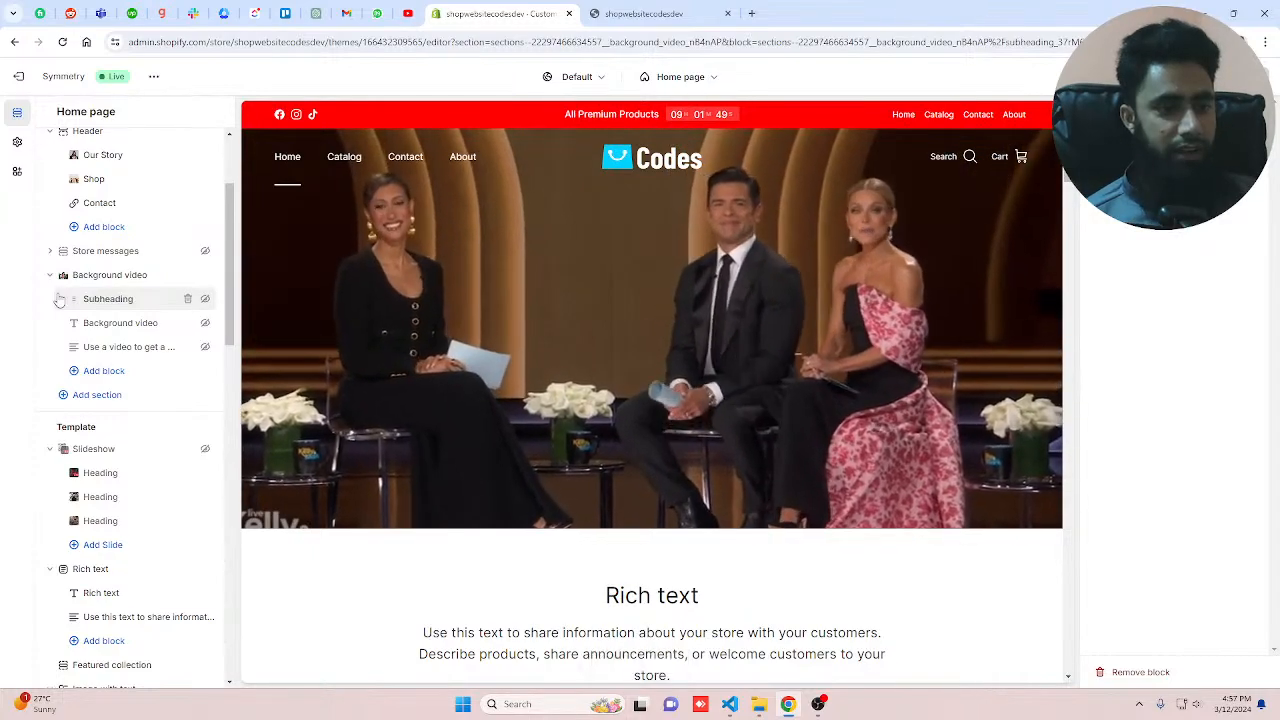
Step: Add a Blog posts section after the Background video section
click(96, 395)
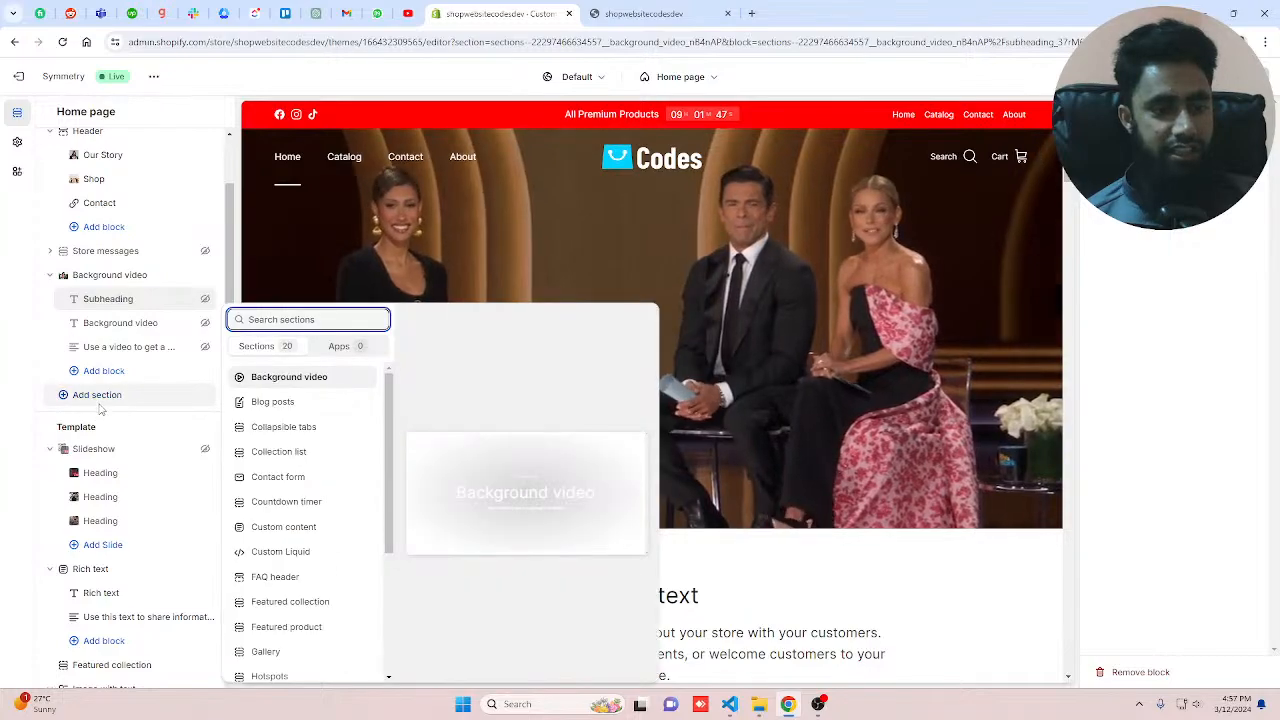
click(297, 405)
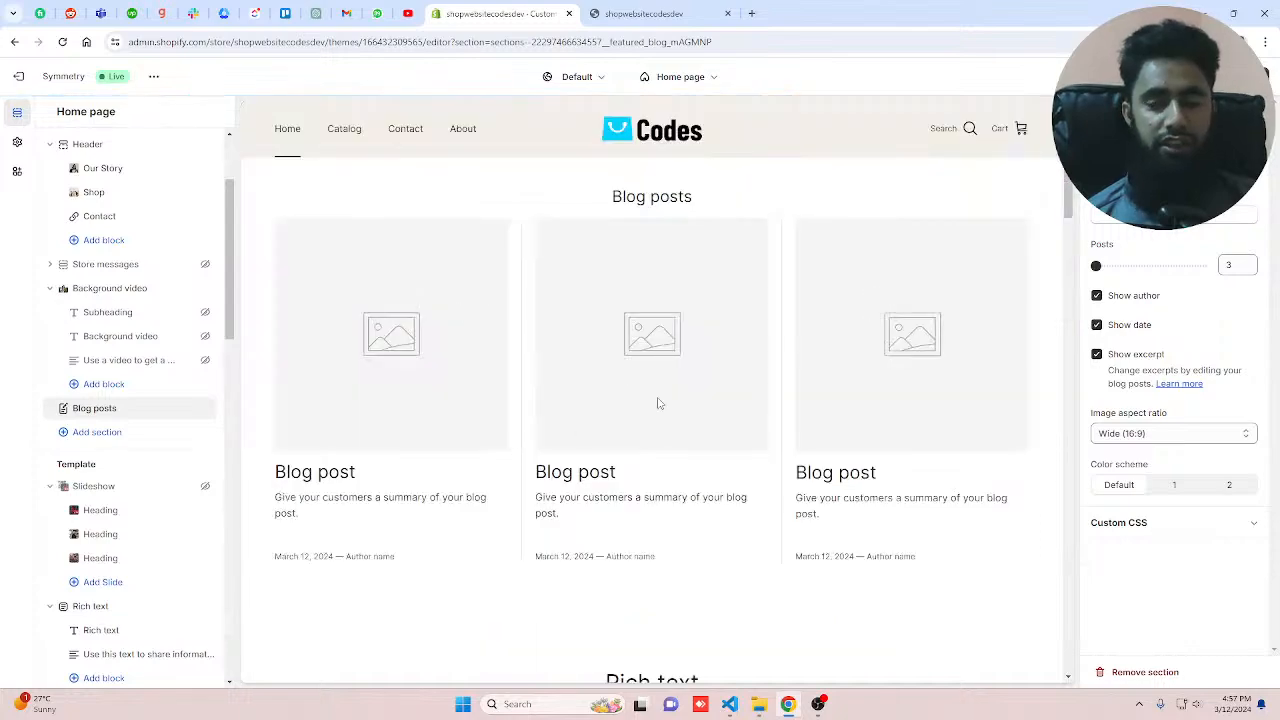
Step: Try to select the News blog as the source for the Blog posts section
click(1174, 214)
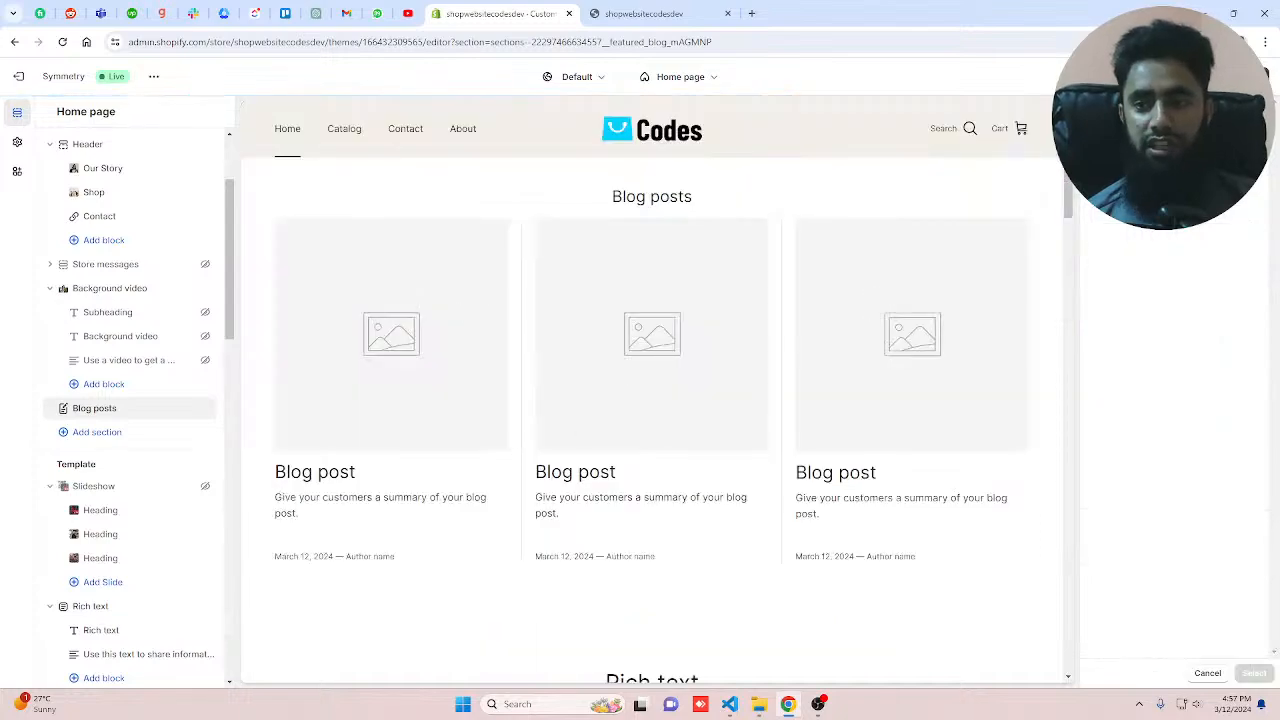
click(1200, 217)
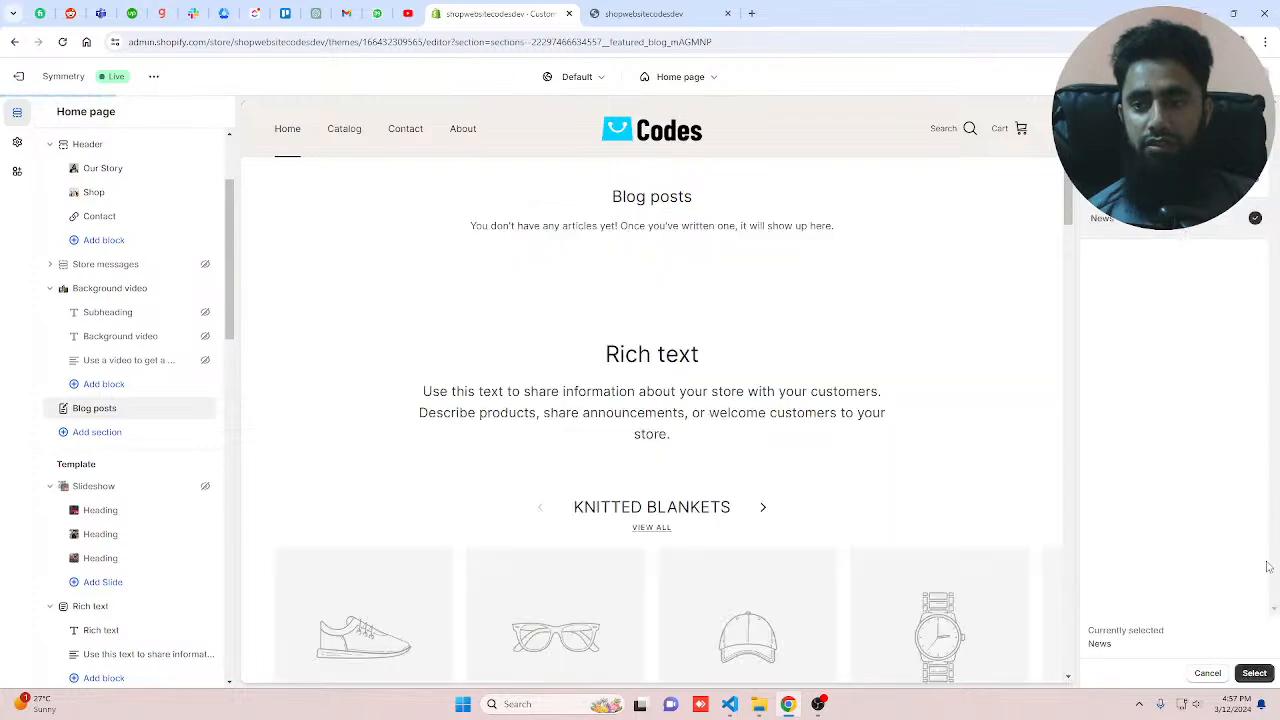
scroll(771, 511, up, 2)
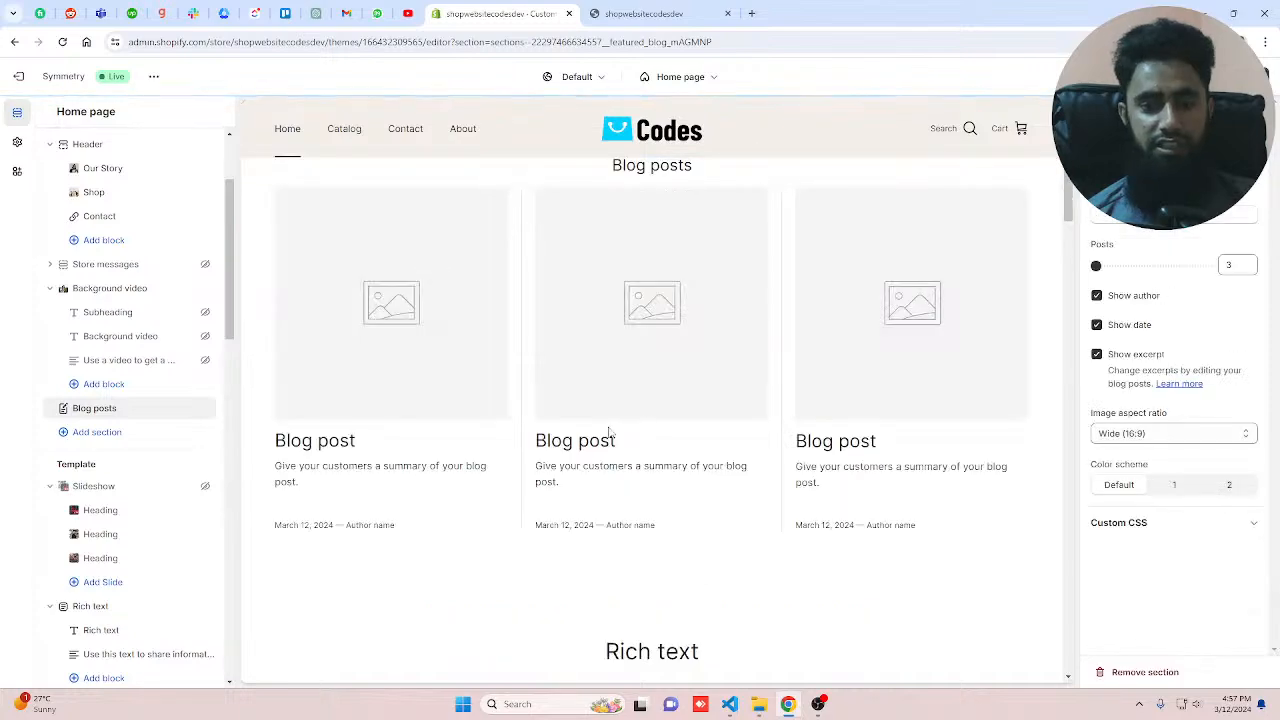
scroll(604, 432, up, 2)
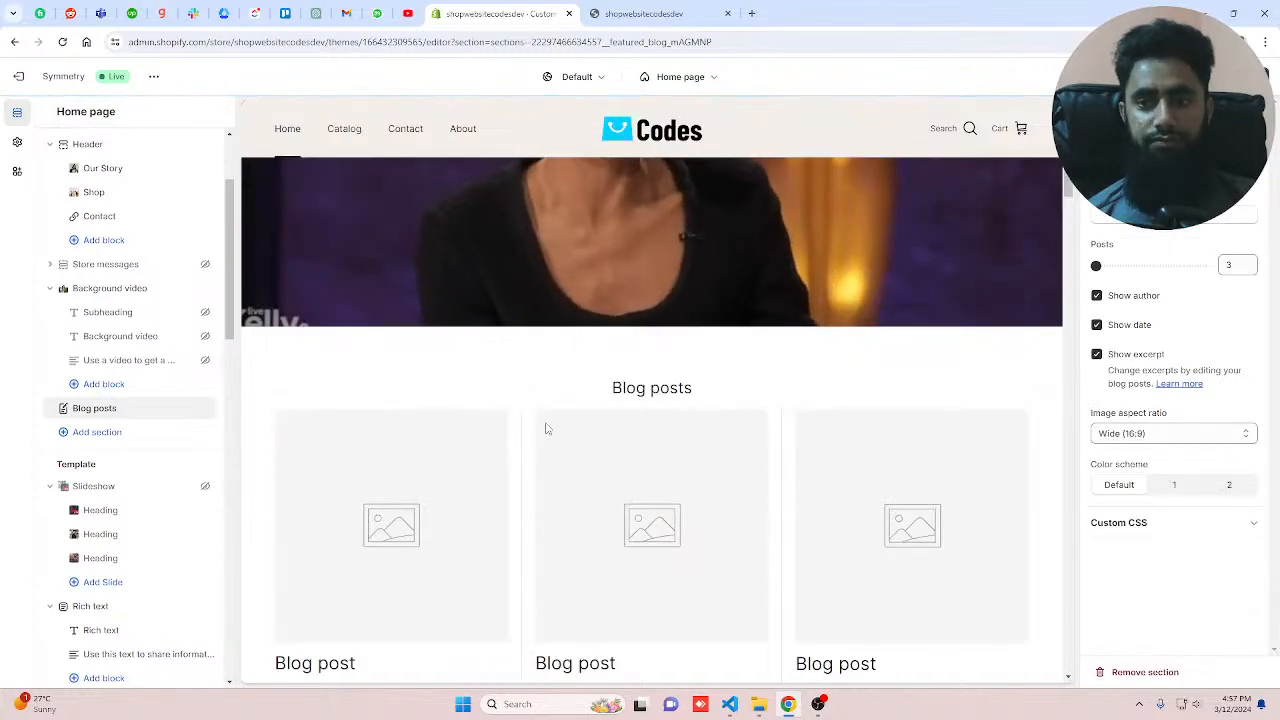
Step: Add a Collapsible tabs section below Blog posts and set its heading to FAQs
click(91, 433)
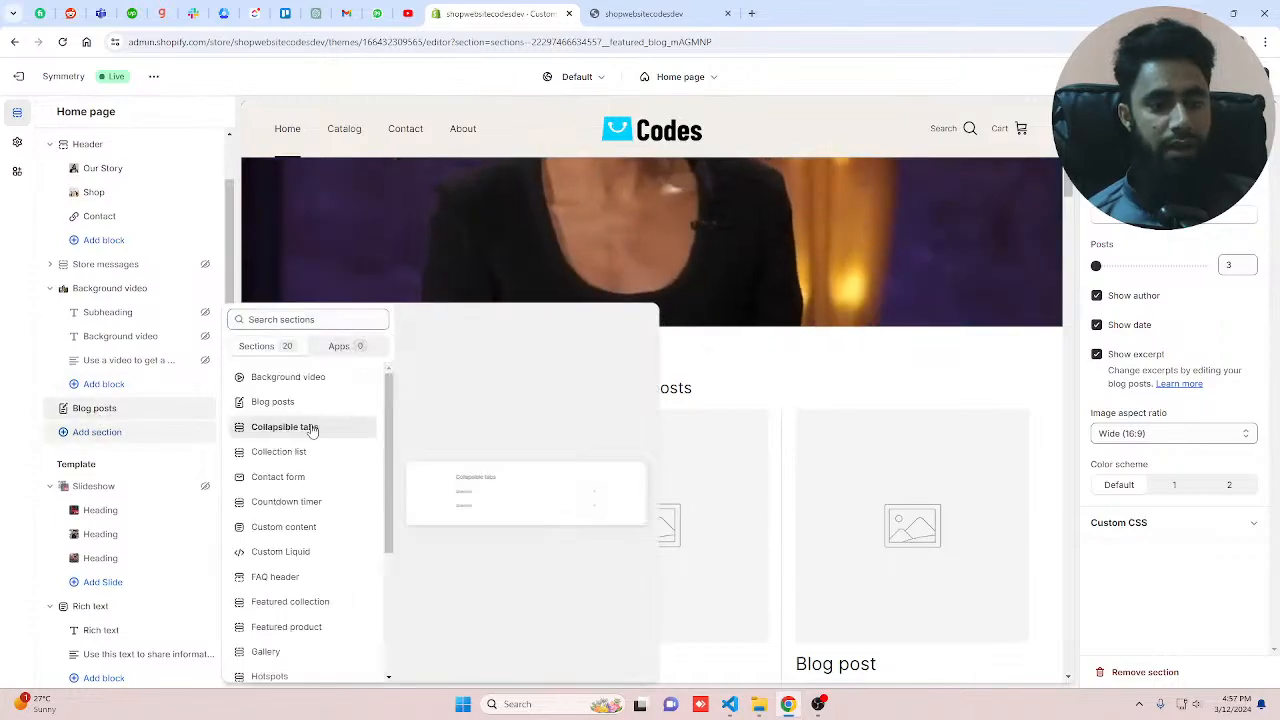
click(312, 428)
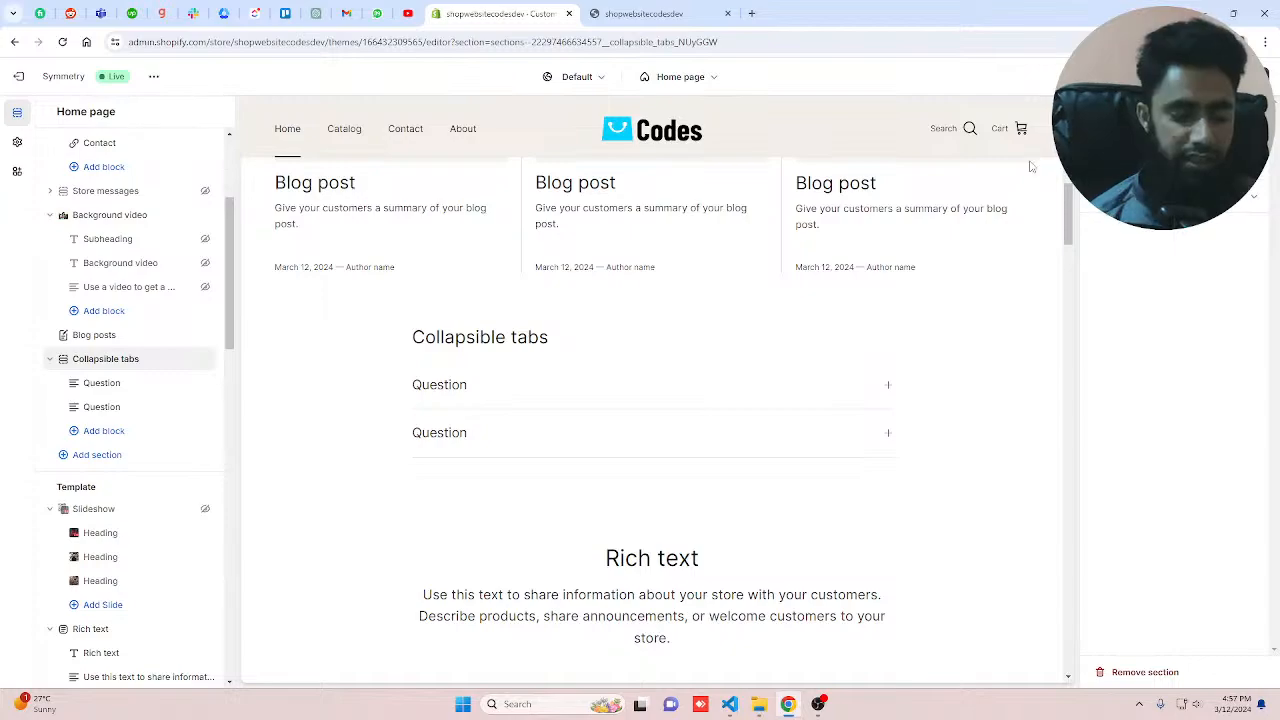
text(FAQ)
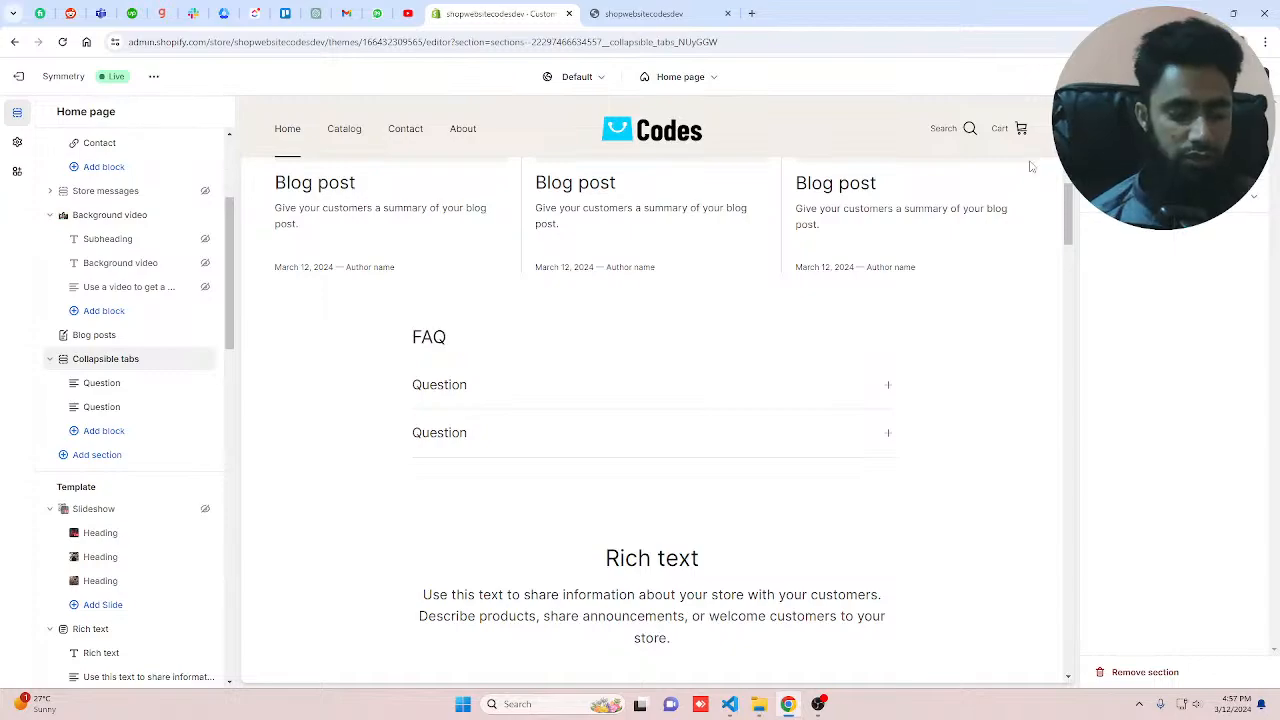
text(s)
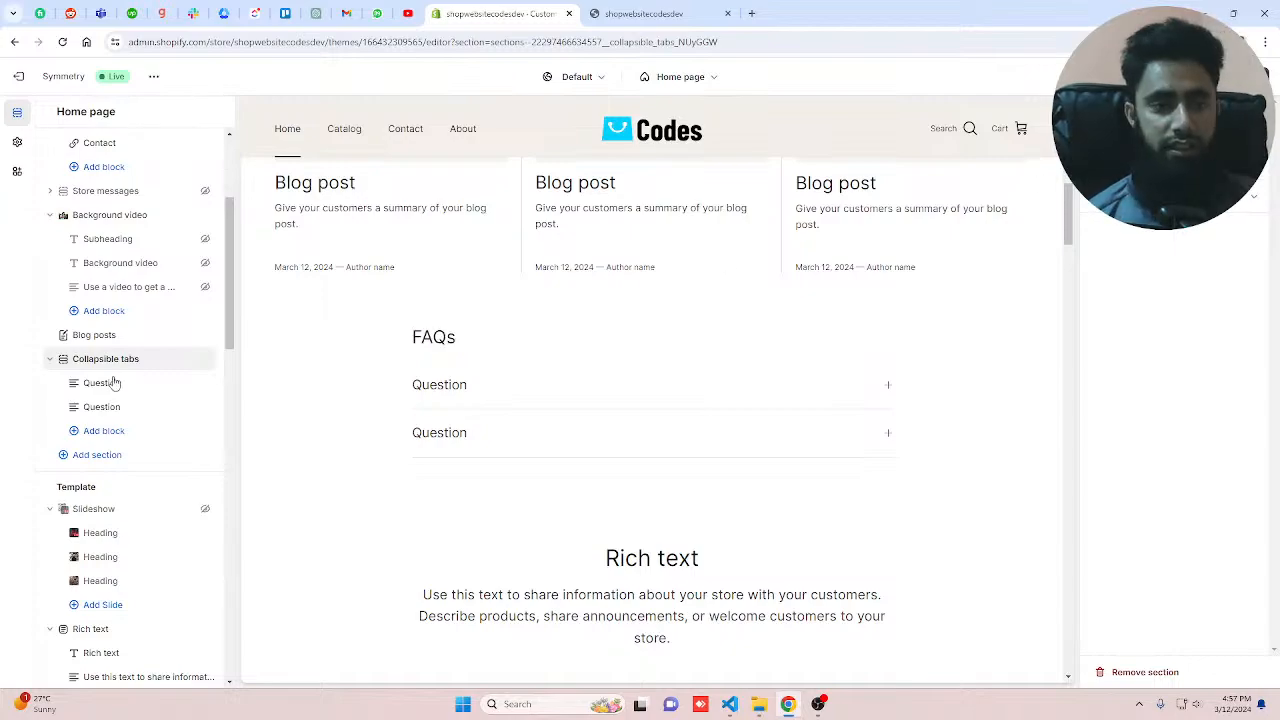
Step: Select the first question block and review the live storefront preview in the other browser tab
click(104, 385)
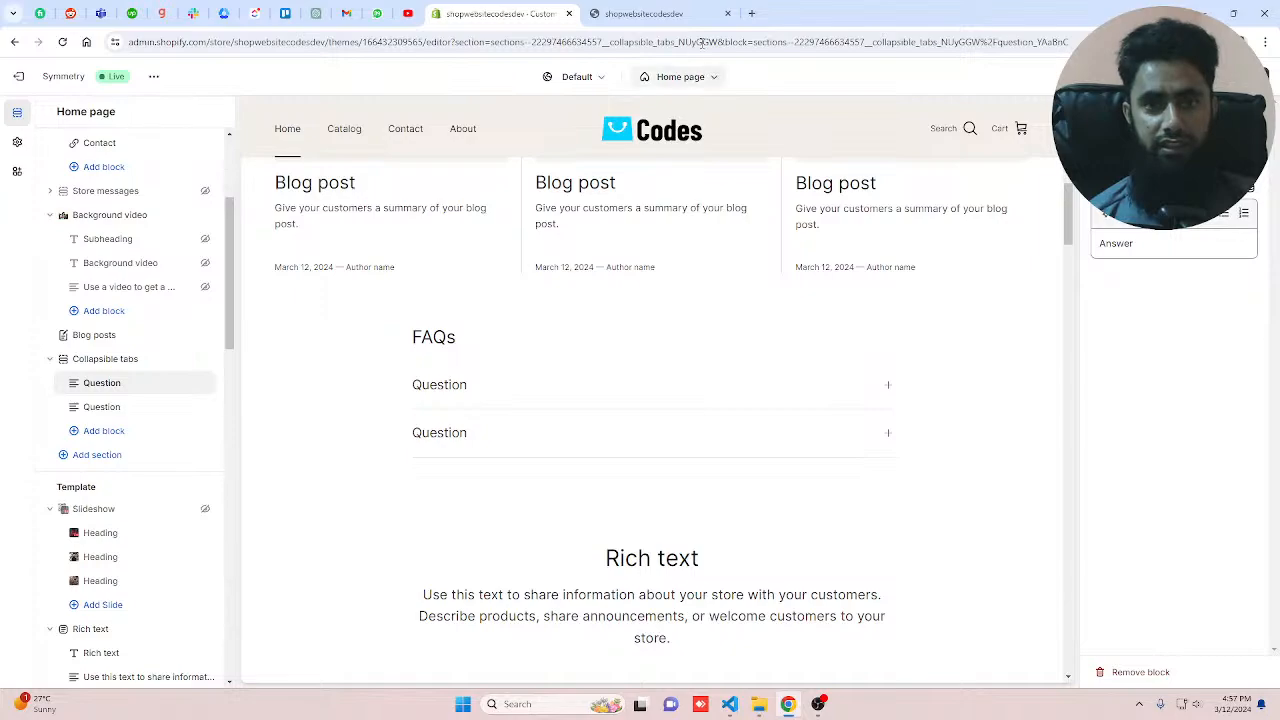
click(679, 16)
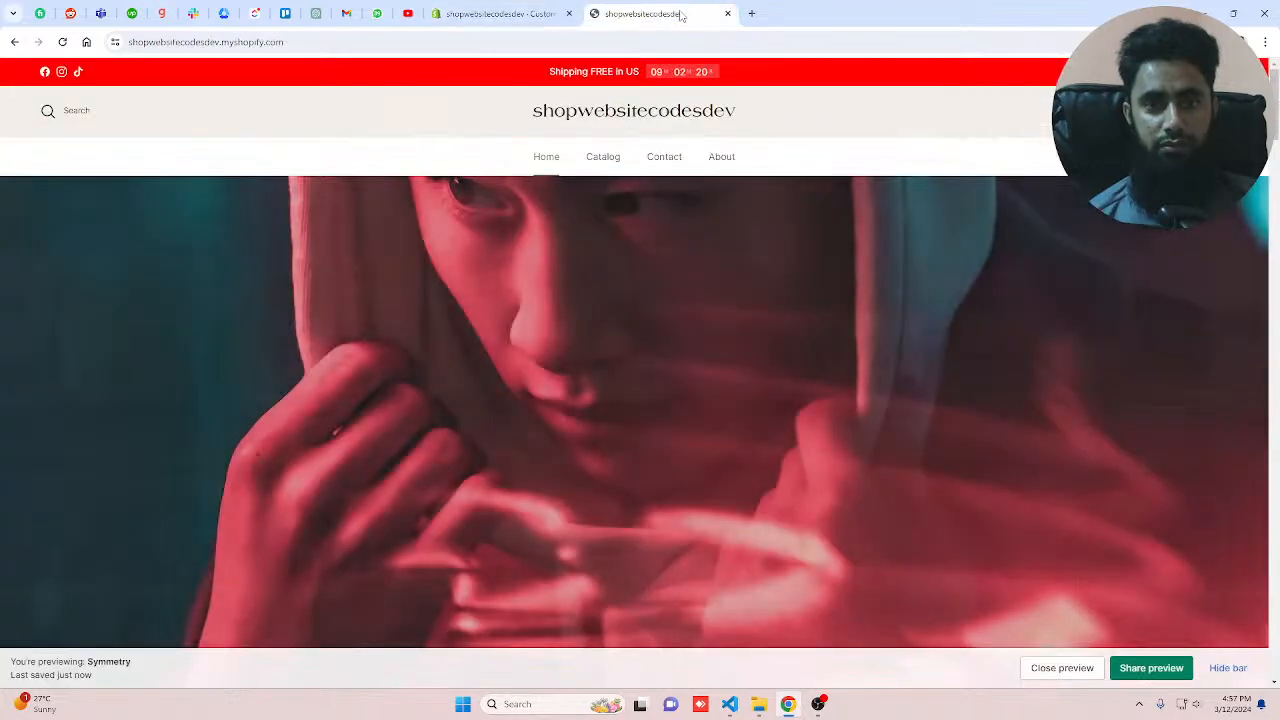
scroll(660, 278, down, 15)
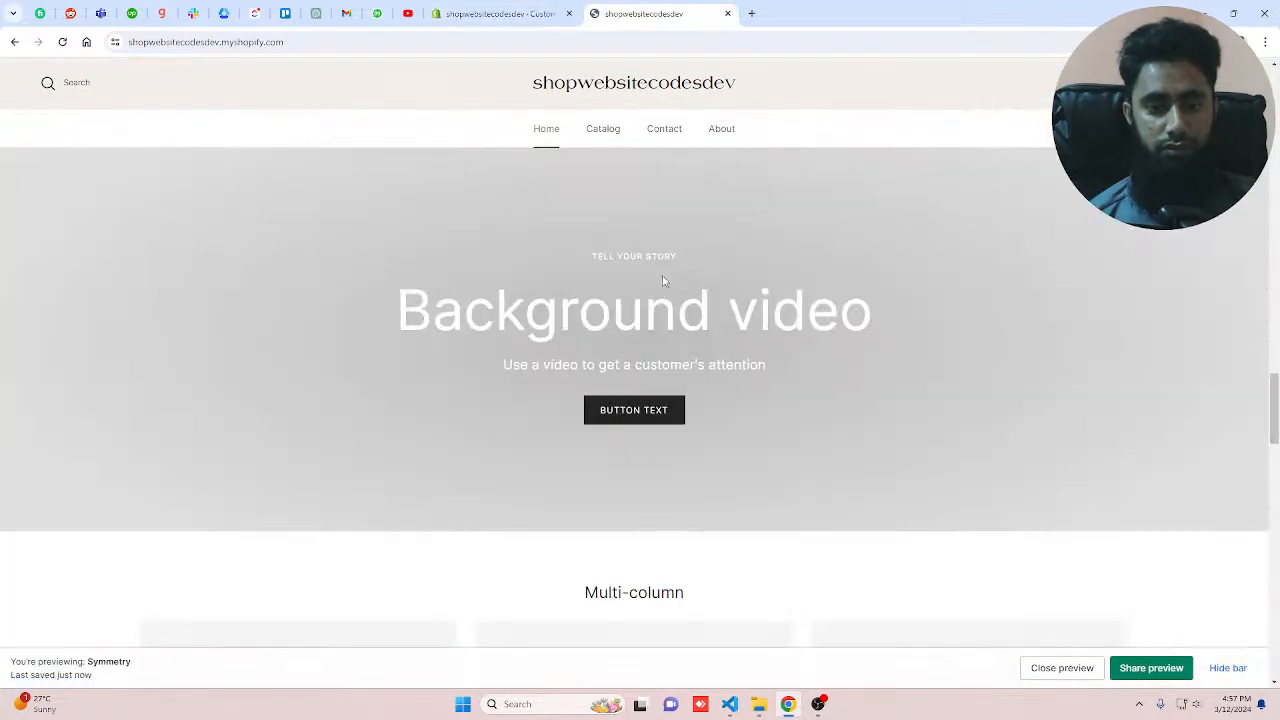
scroll(663, 281, down, 10)
scroll(663, 290, up, 1)
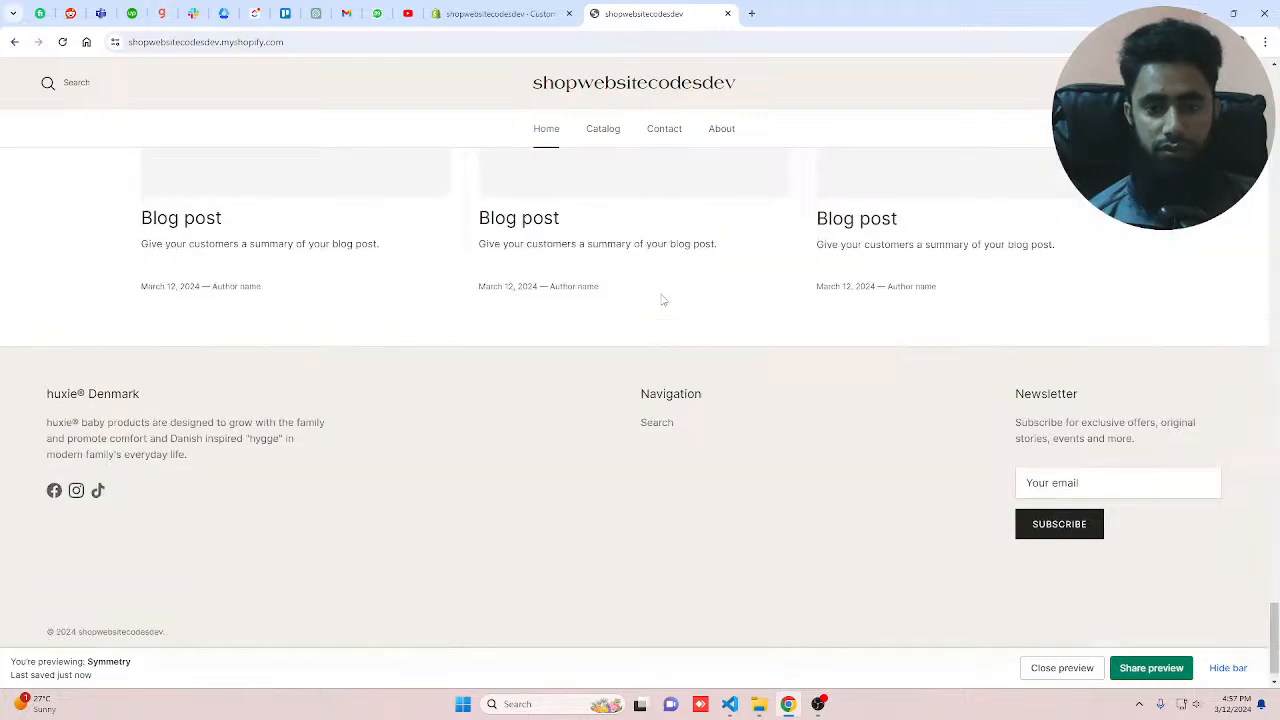
scroll(663, 301, up, 20)
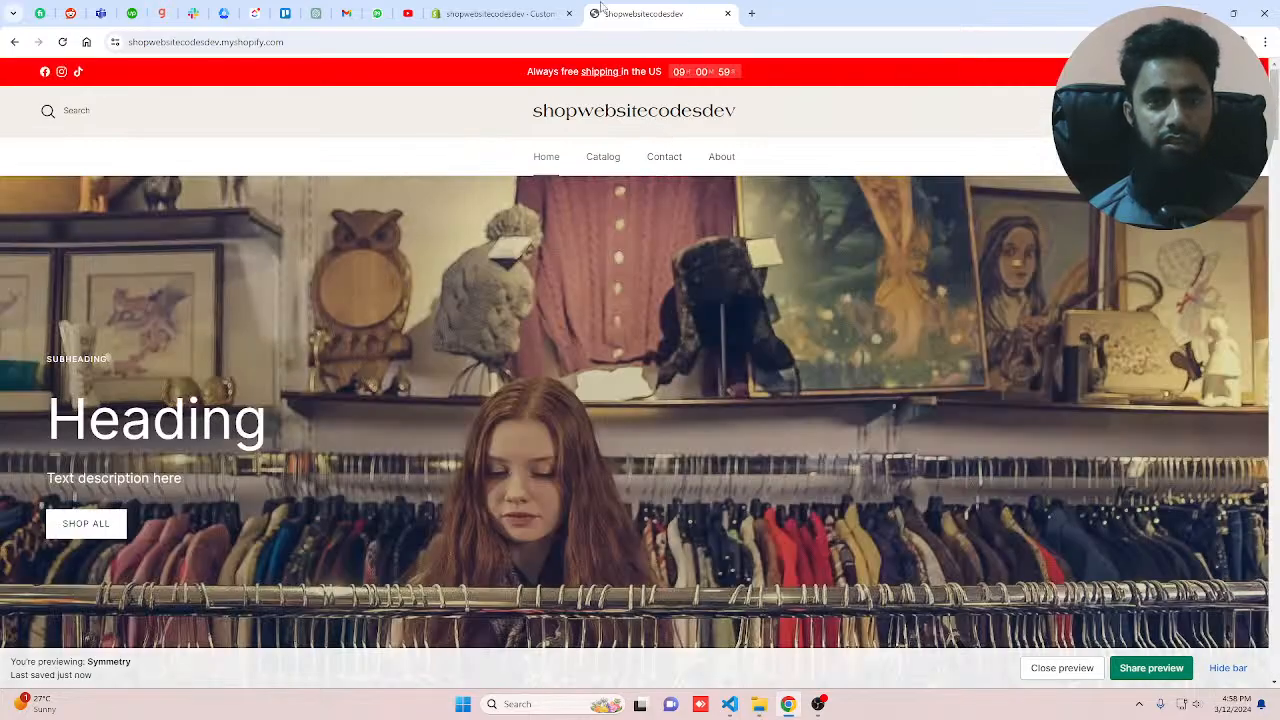
click(547, 13)
Step: Open lipsum.com in a new tab and copy the first Lorem Ipsum paragraph
click(751, 13)
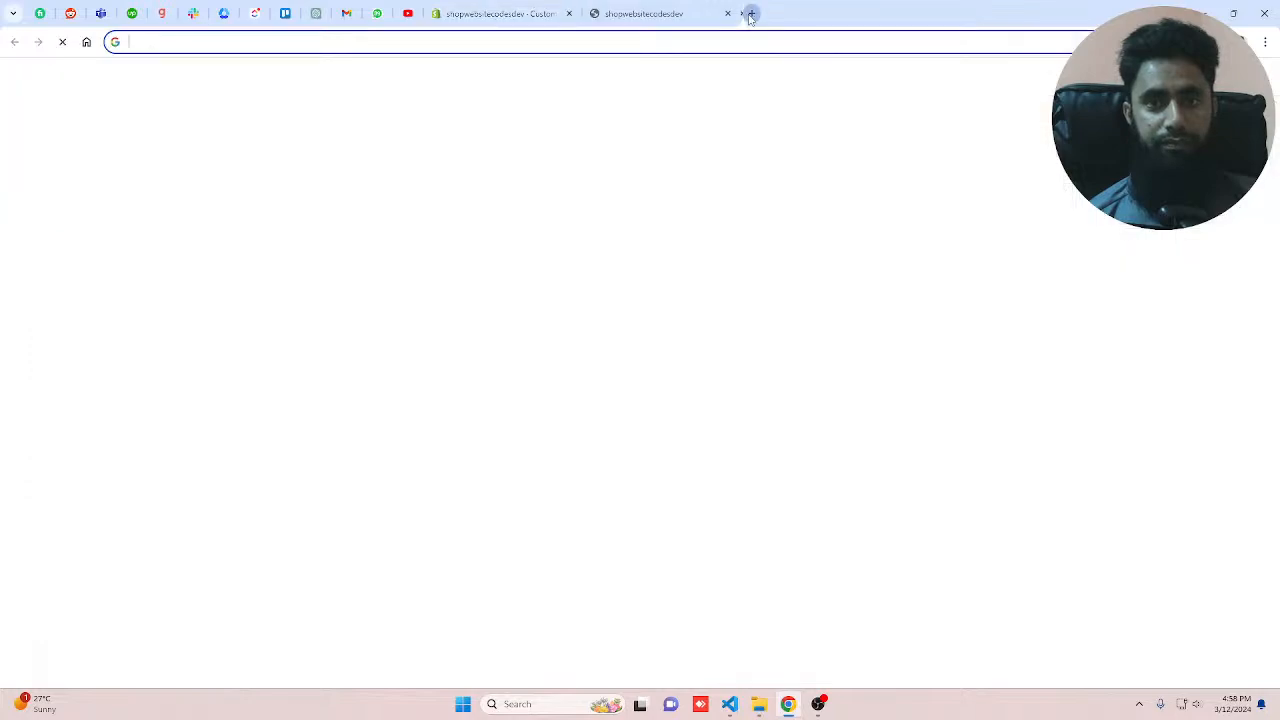
text(lore)
key(Return)
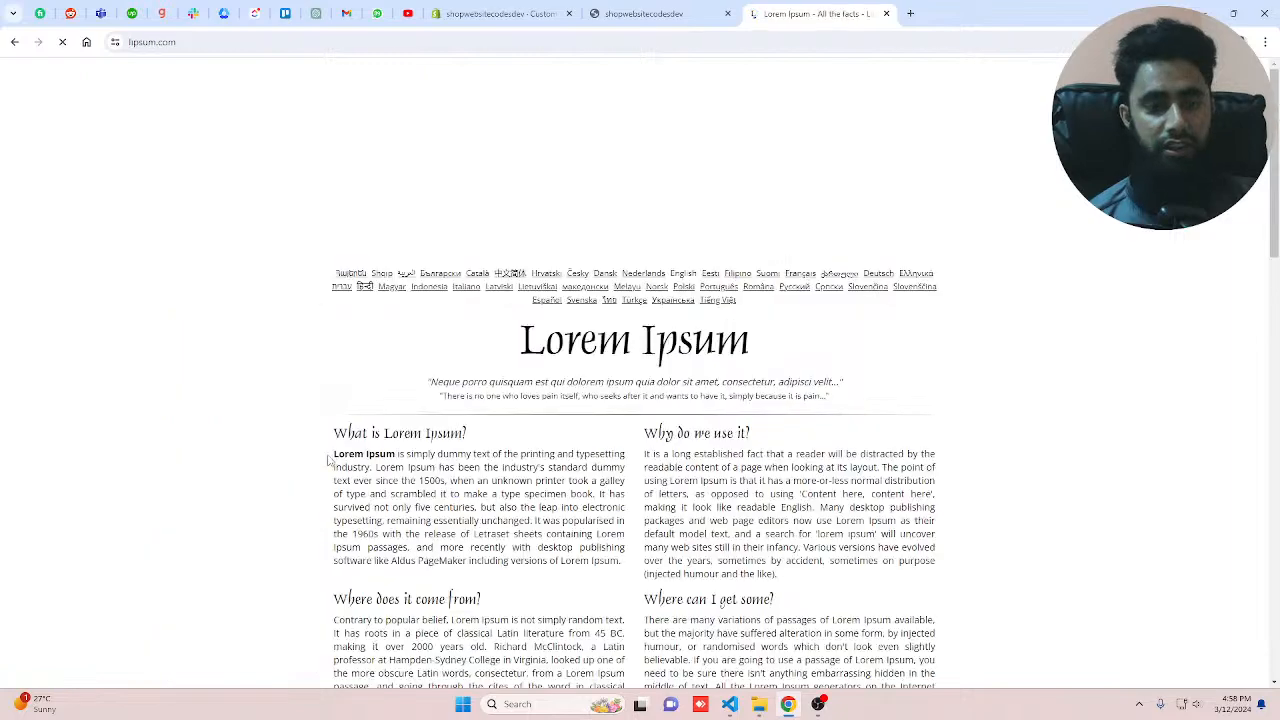
drag(328, 460, 517, 491)
key(ctrl+c)
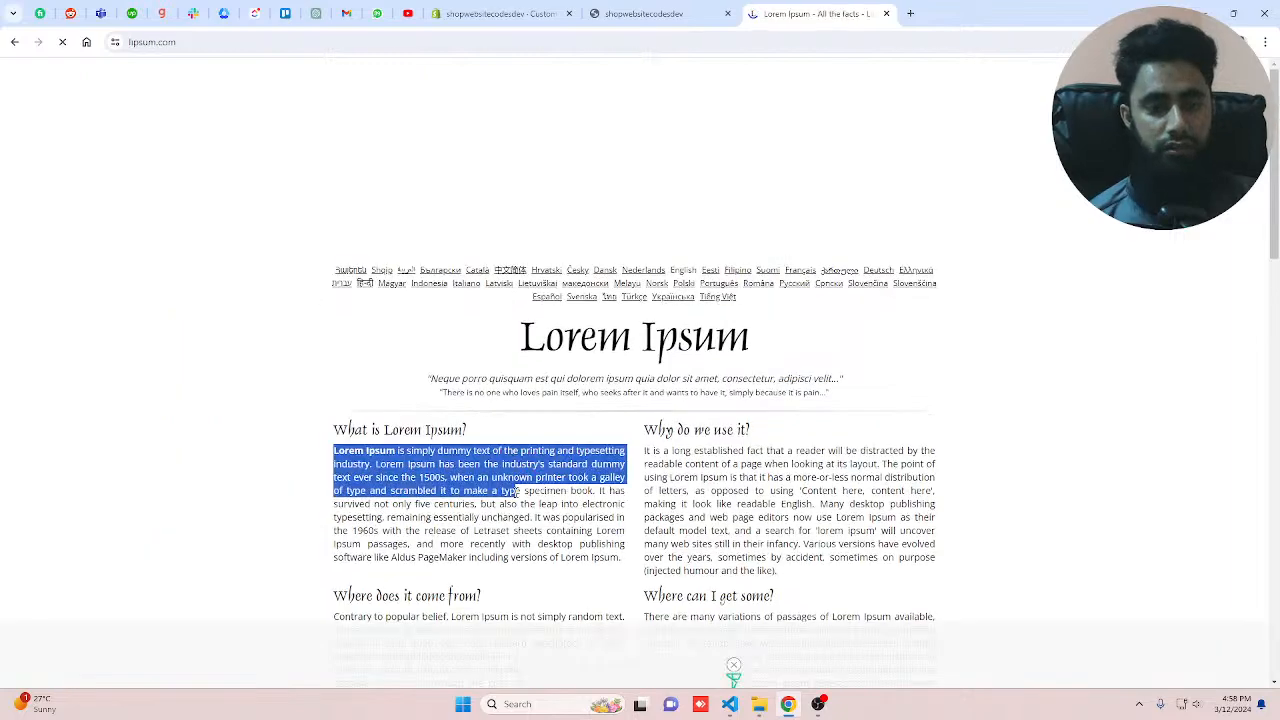
Step: Paste the Lorem Ipsum paragraph as the first question's answer and set its heading to "Our First Question goes here?"
click(514, 8)
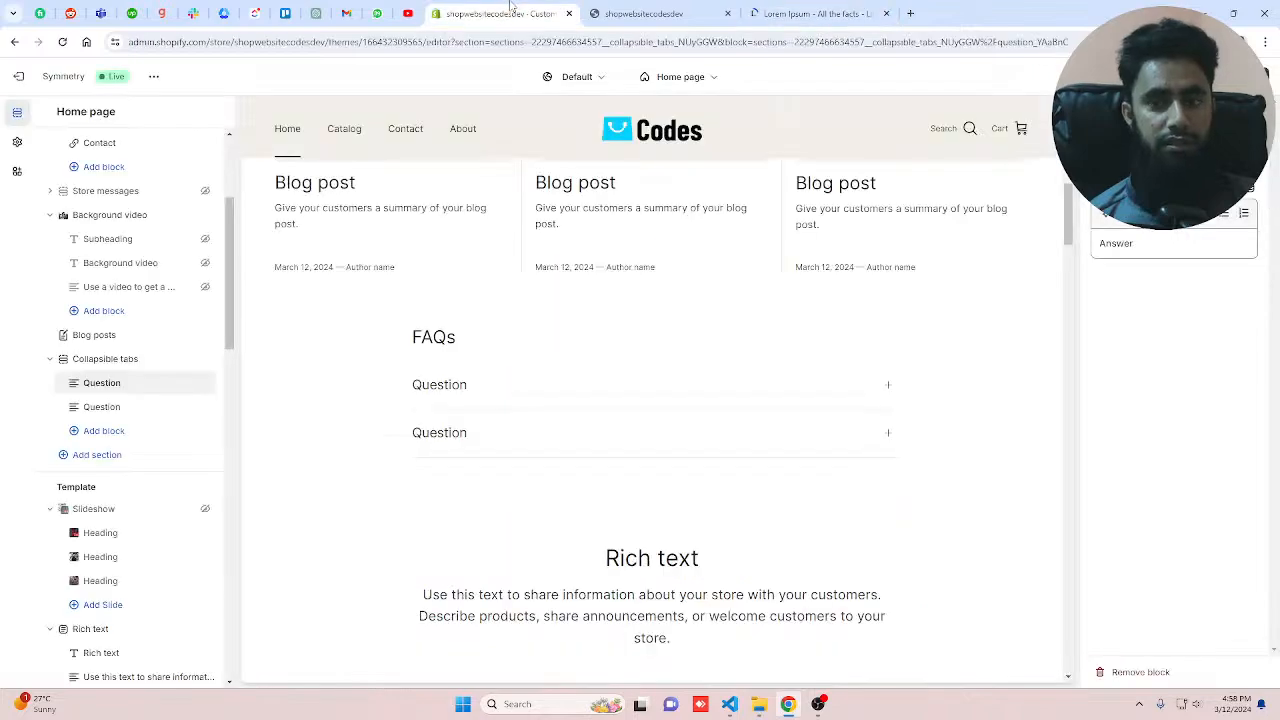
click(1244, 248)
key(ctrl+v)
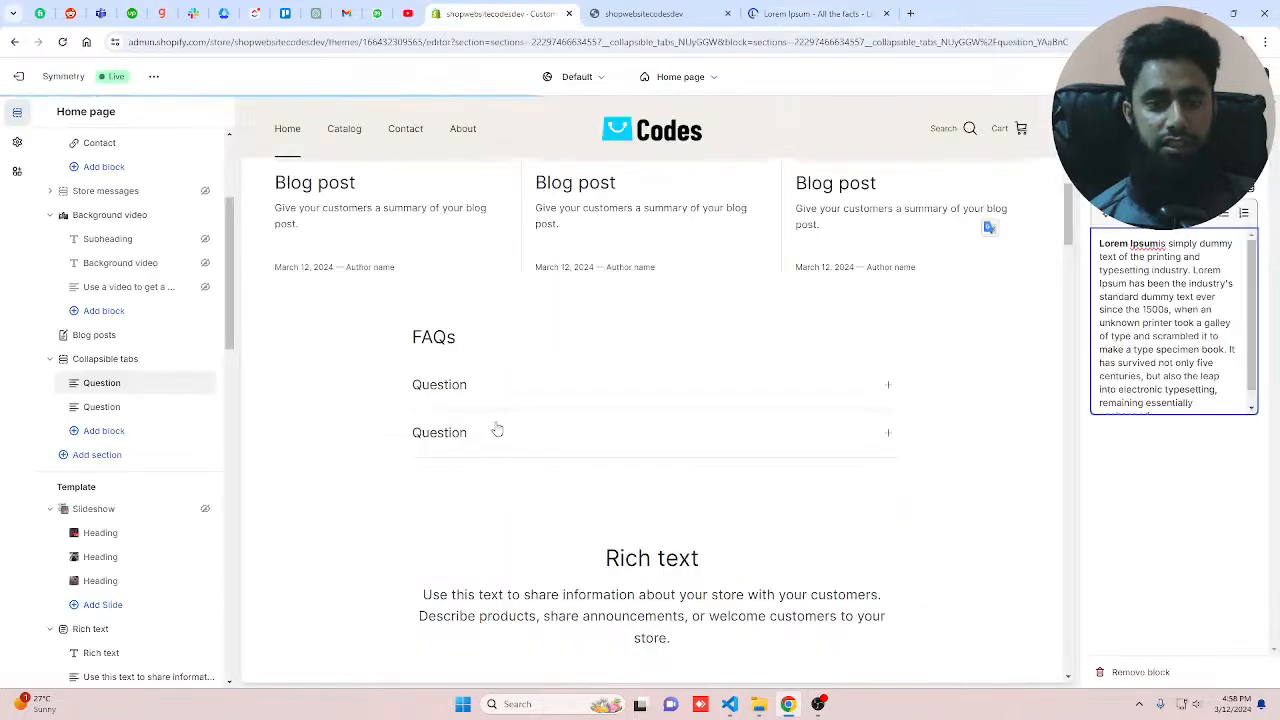
click(801, 391)
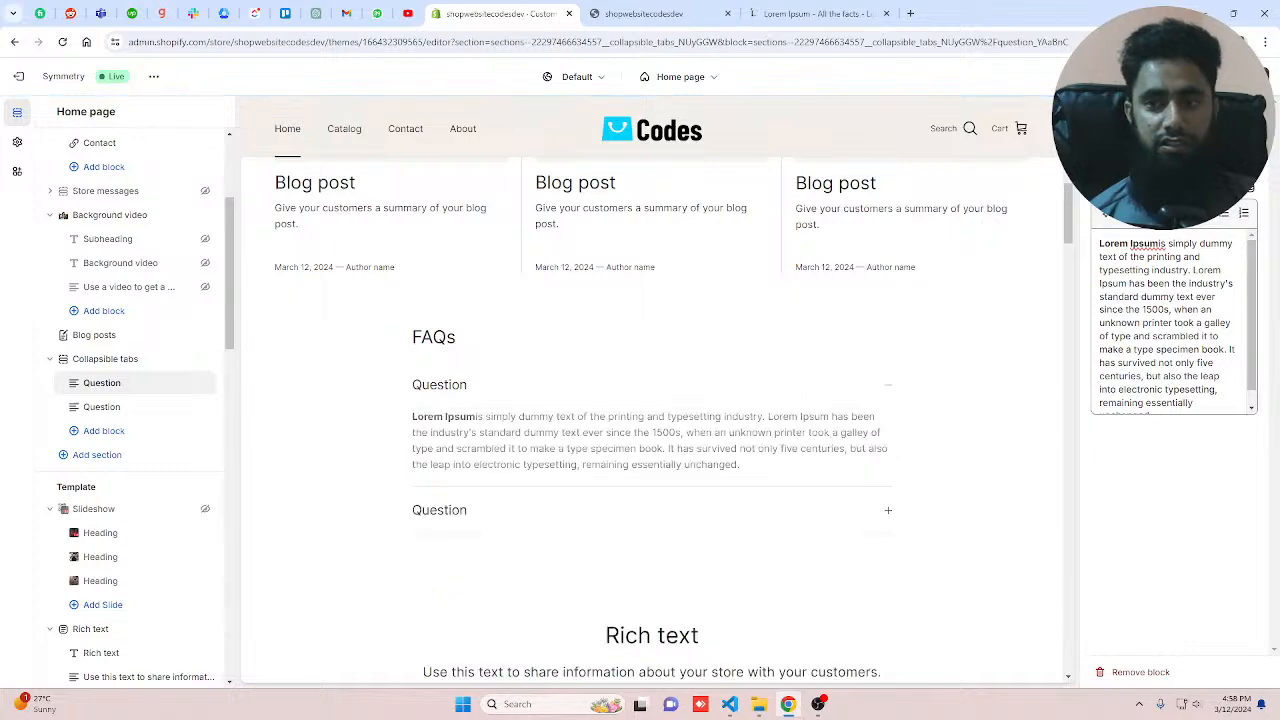
text(Our F)
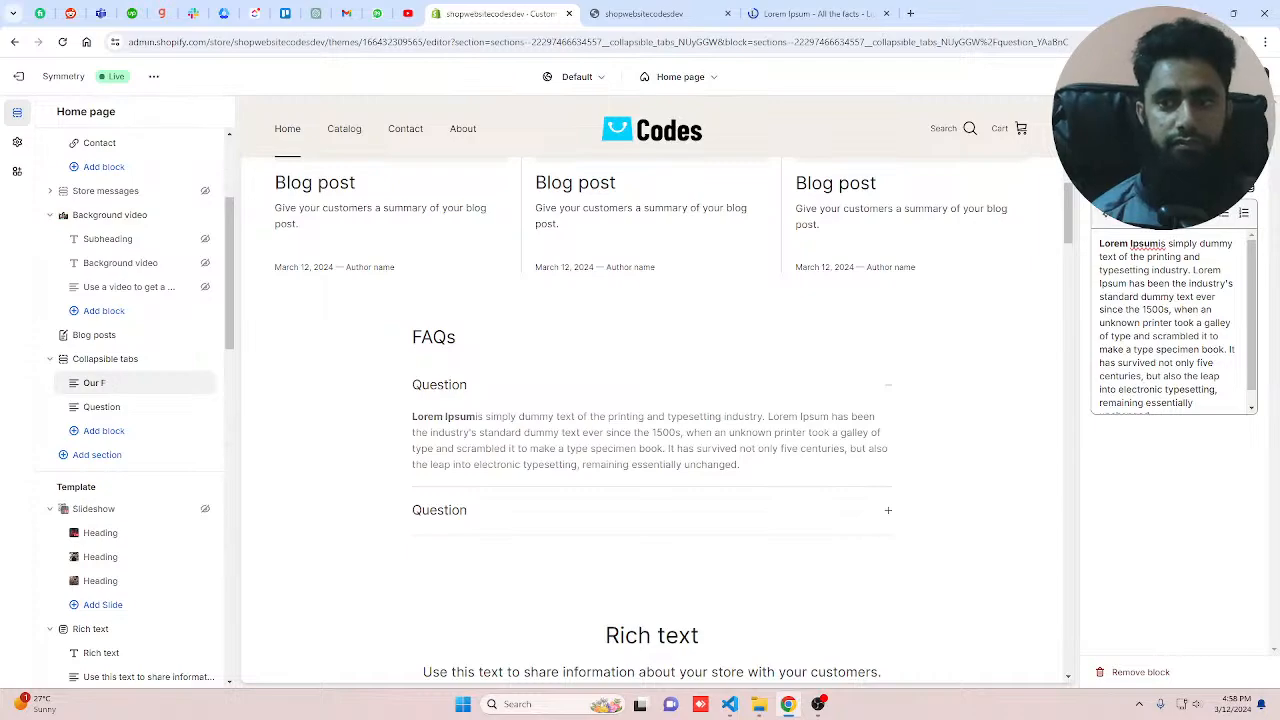
text(irst Question g)
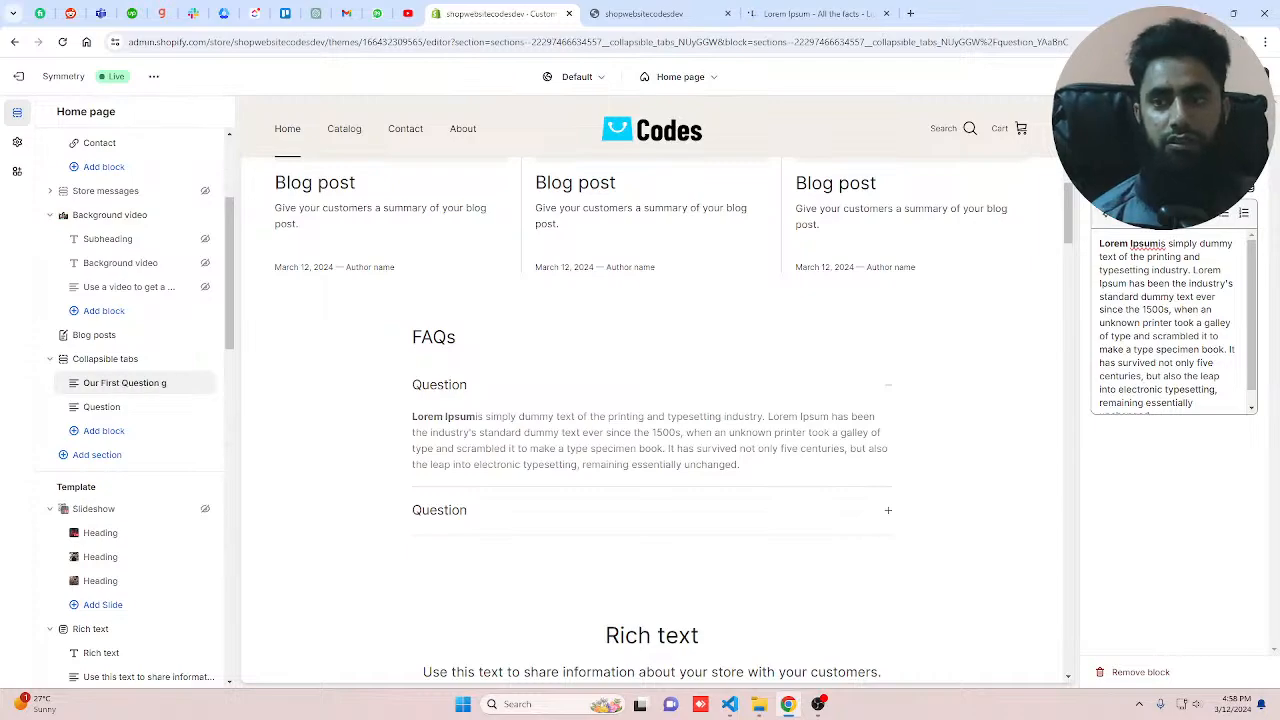
text(oes here?)
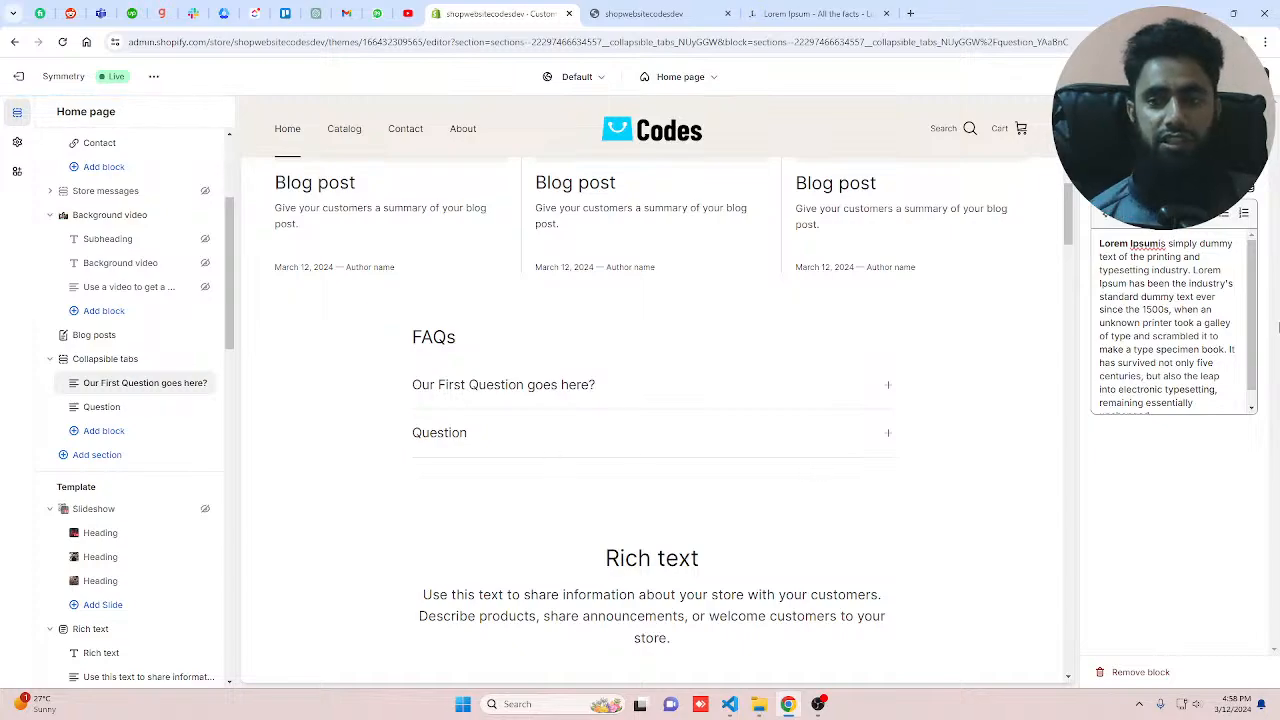
Step: Give the second question the Lorem Ipsum answer and the heading "Our Second Question goes here?"
click(1172, 242)
key(ctrl+v)
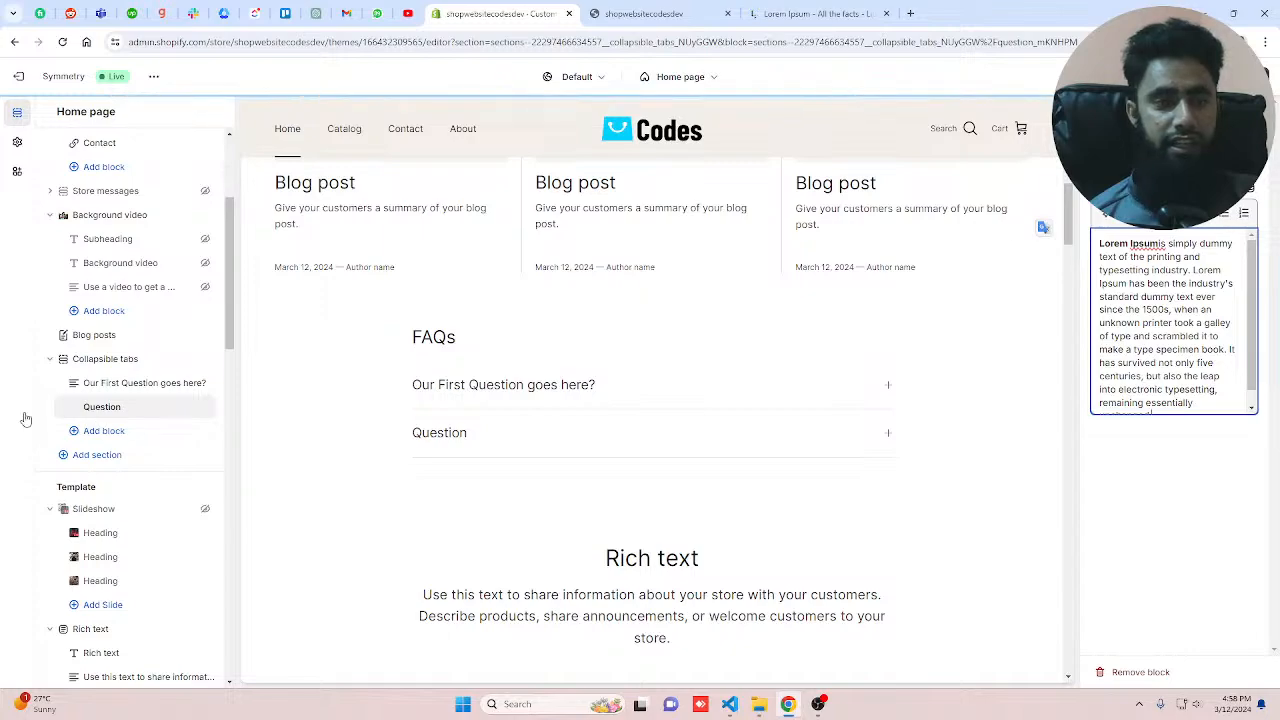
click(140, 383)
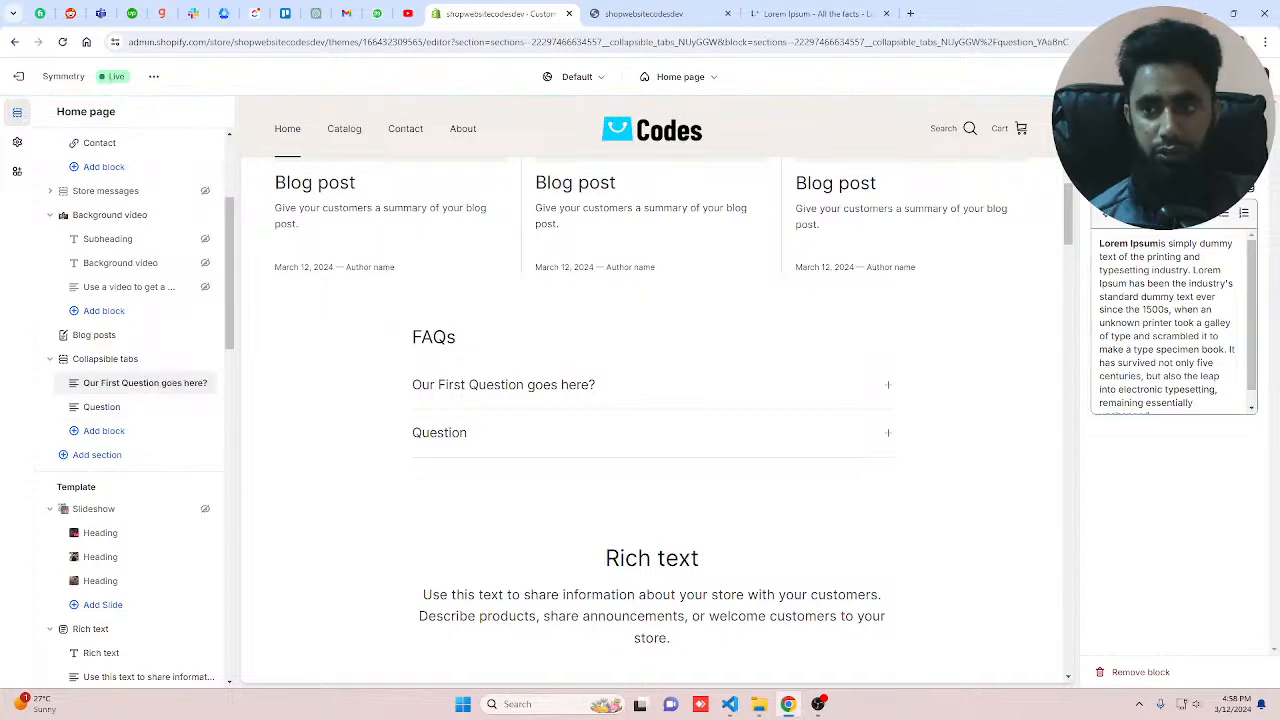
click(130, 407)
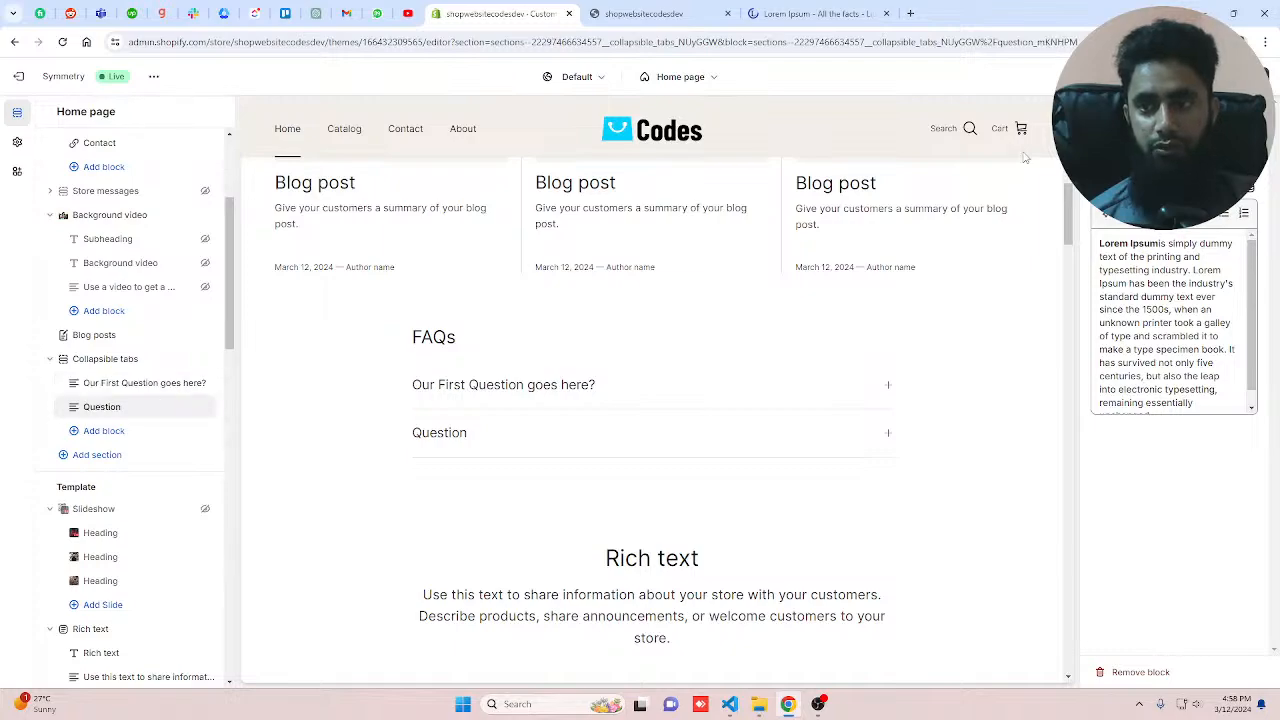
text(Our First Question goes here?)
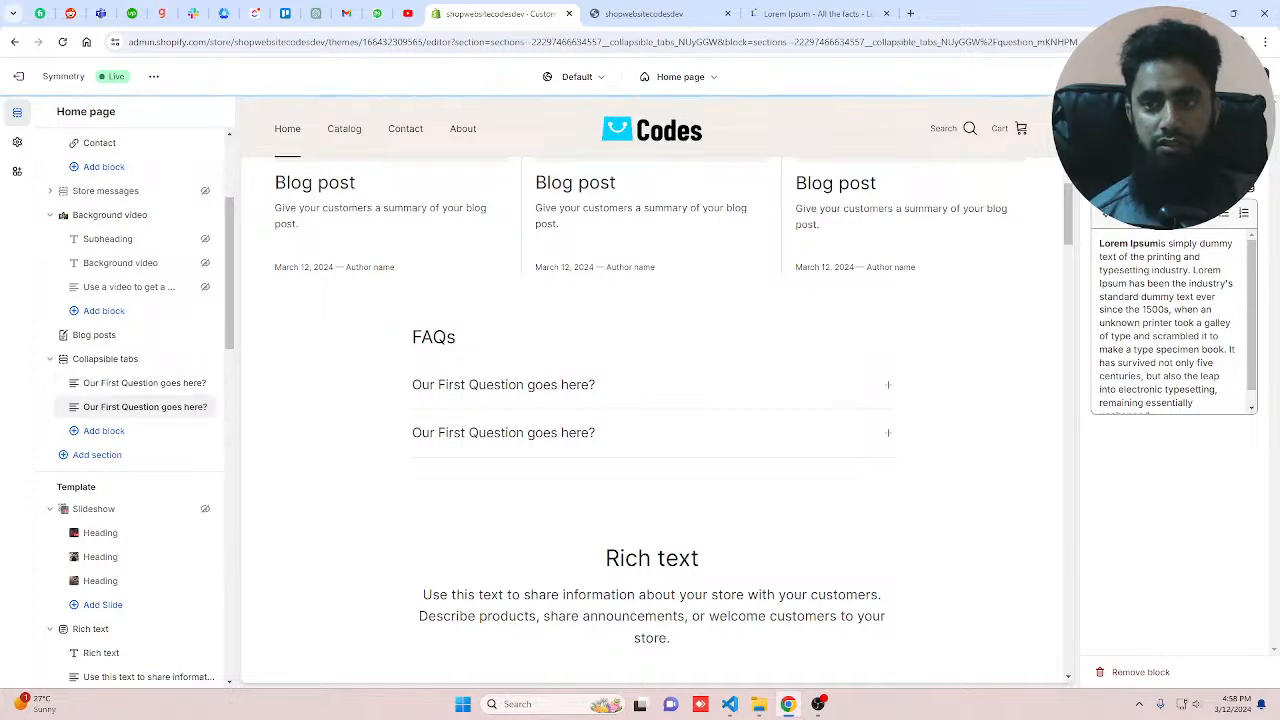
text(Secon)
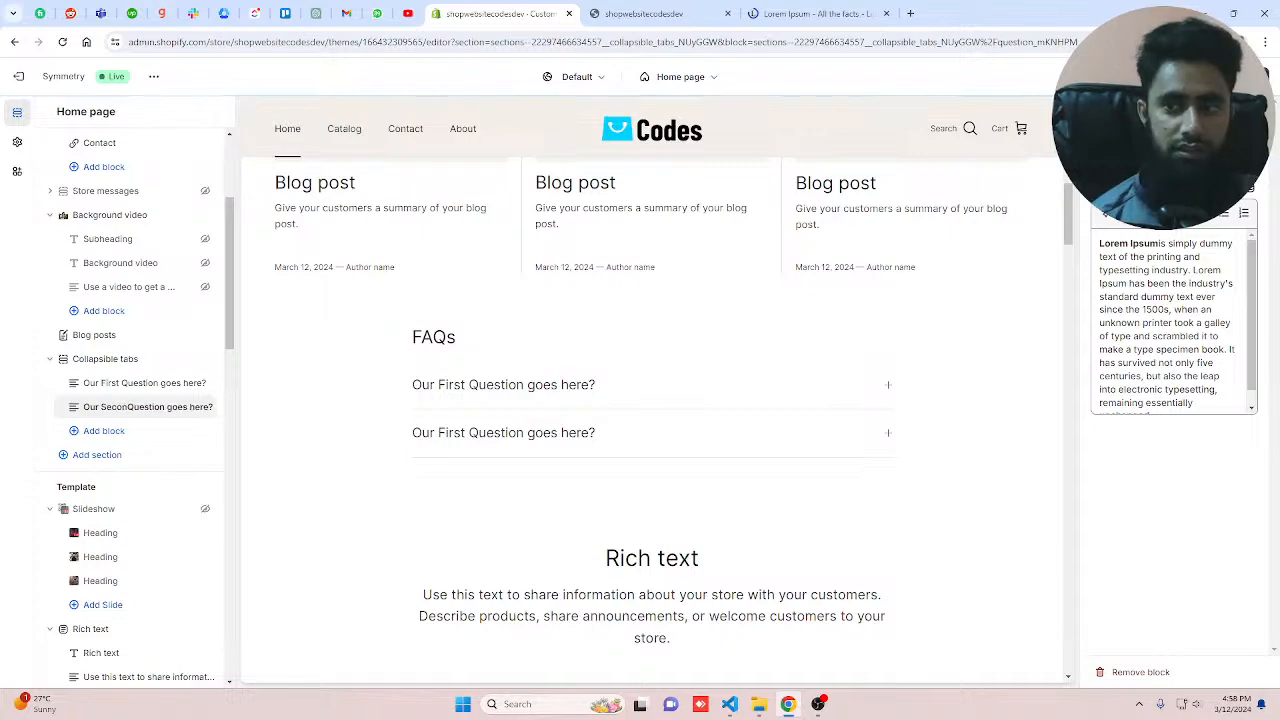
text(d)
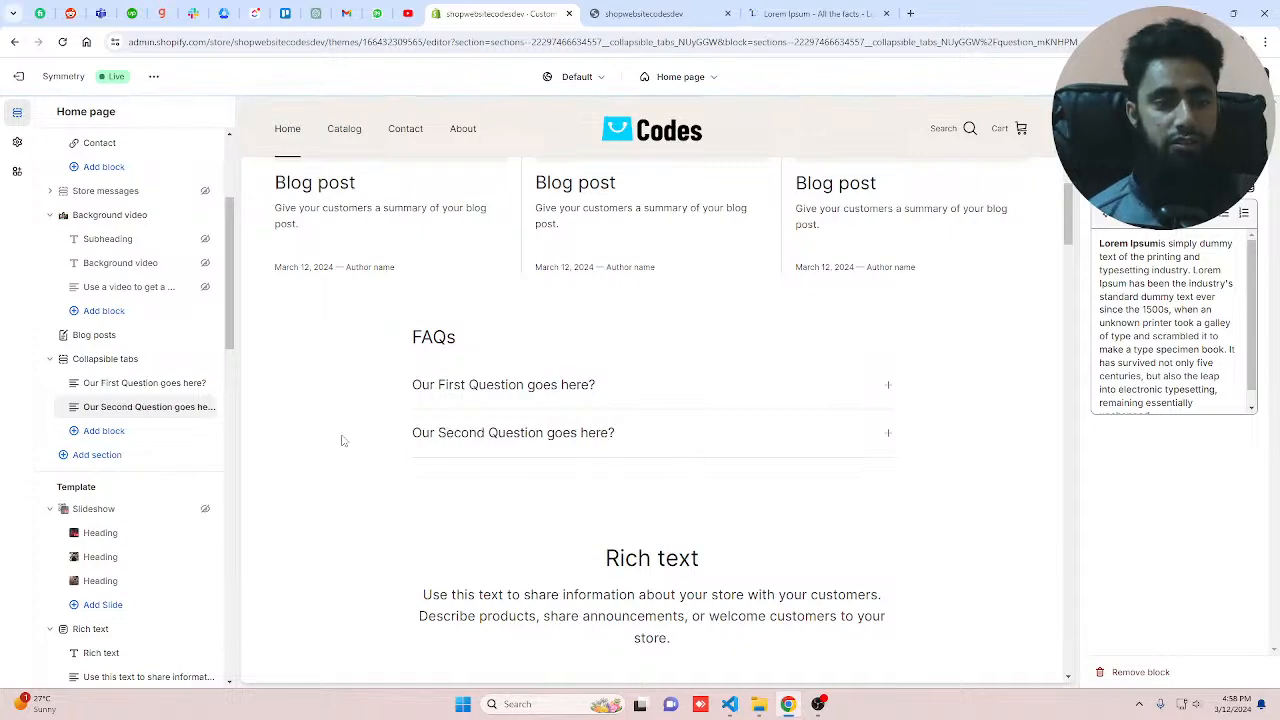
Step: Add two more Question blocks to the Collapsible tabs section
click(104, 431)
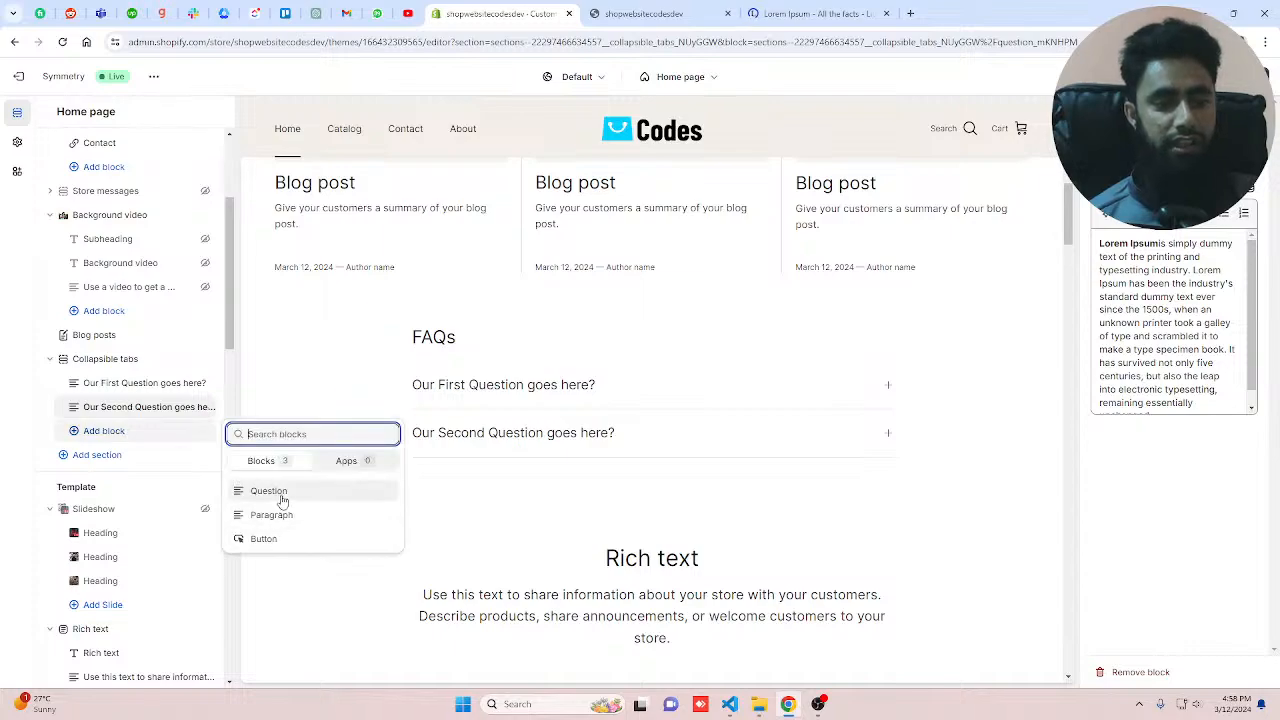
click(268, 491)
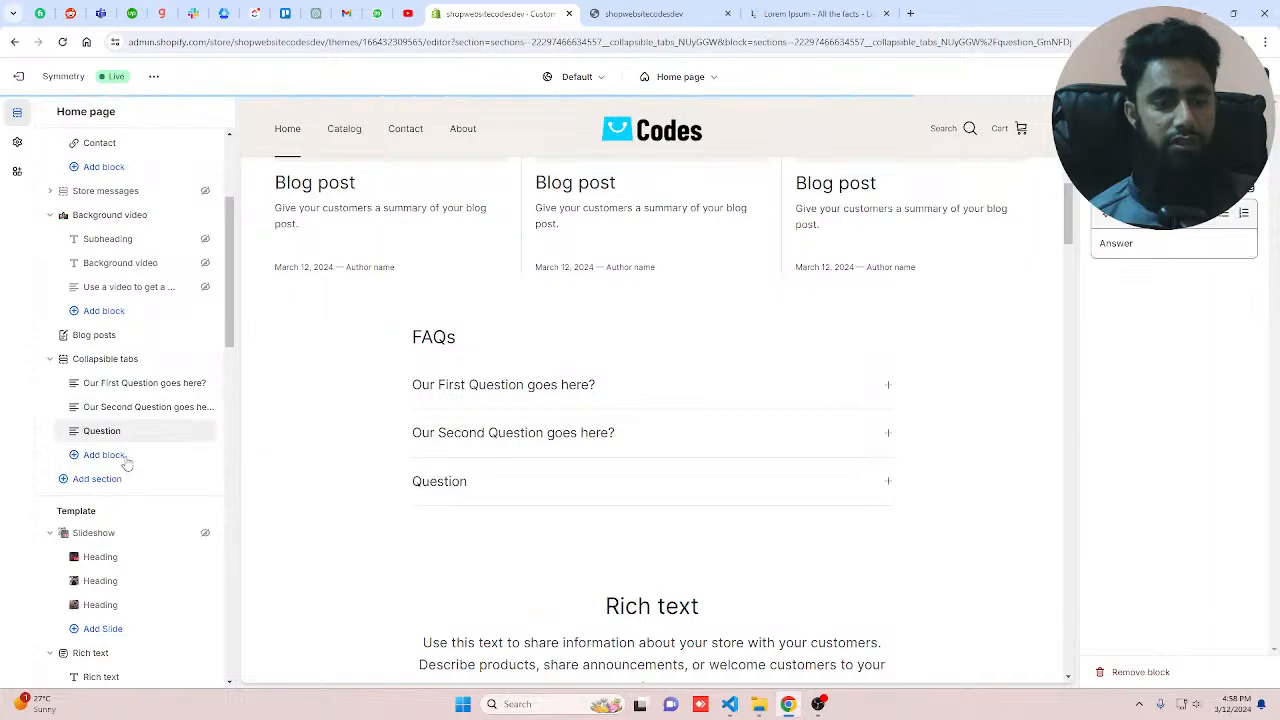
click(123, 457)
click(262, 515)
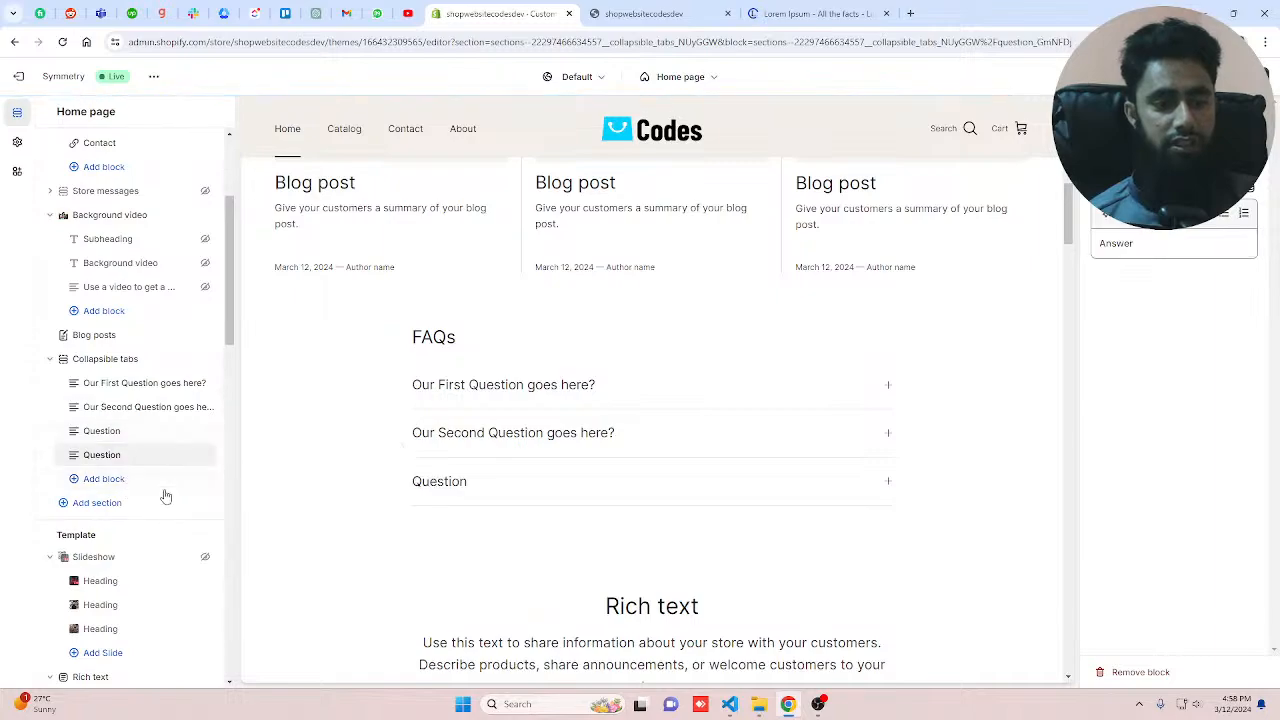
Step: Set the new question headings to "How much to pay?" and "Can we get refund?"
click(126, 431)
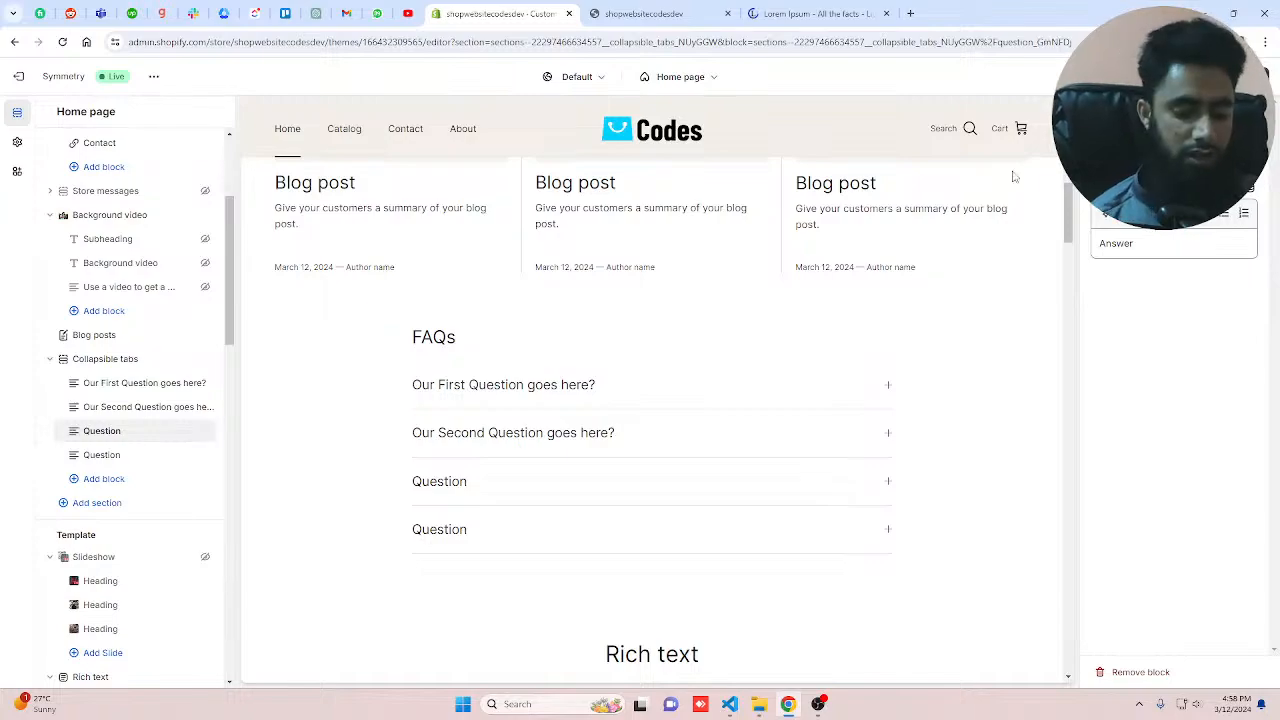
text(How much)
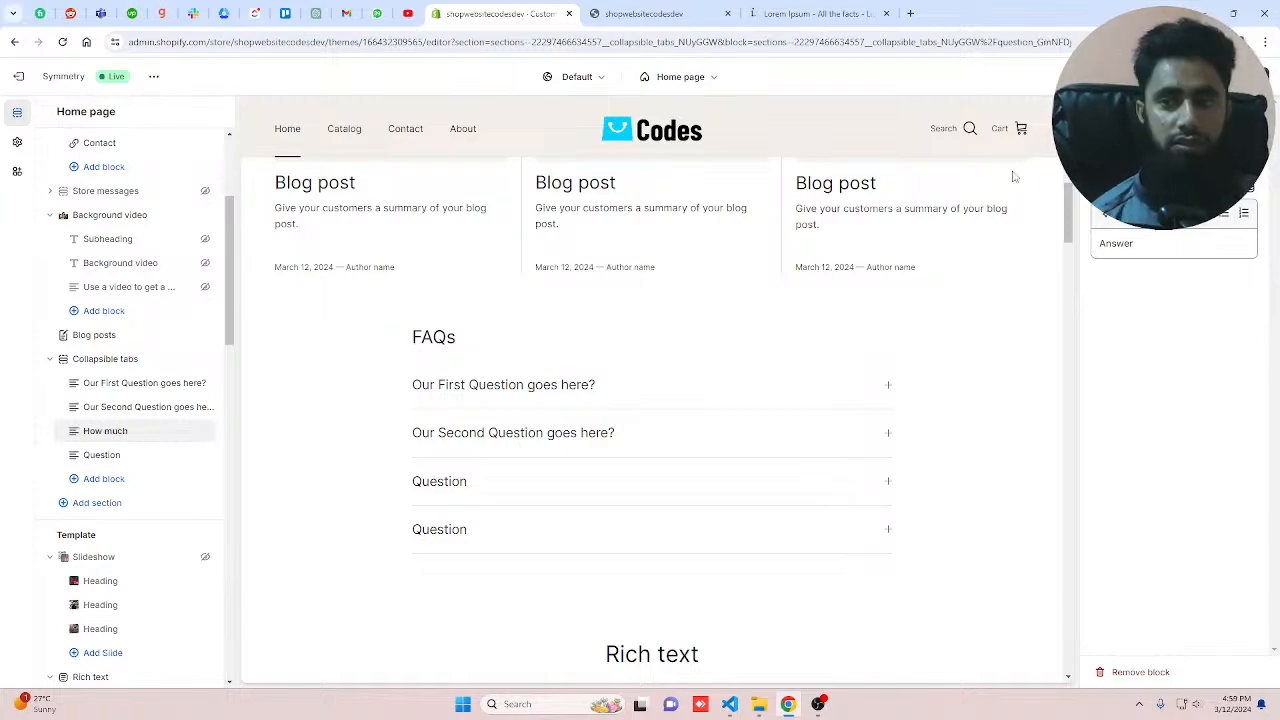
text( to pay?)
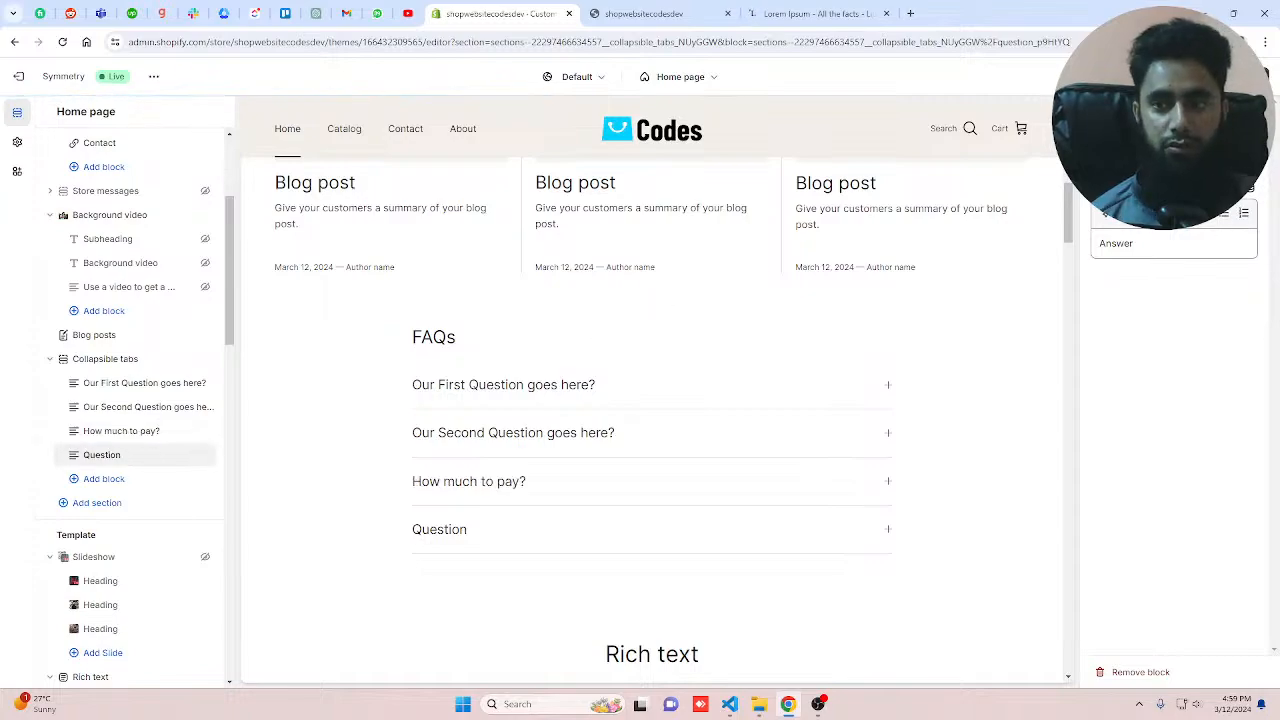
text(C)
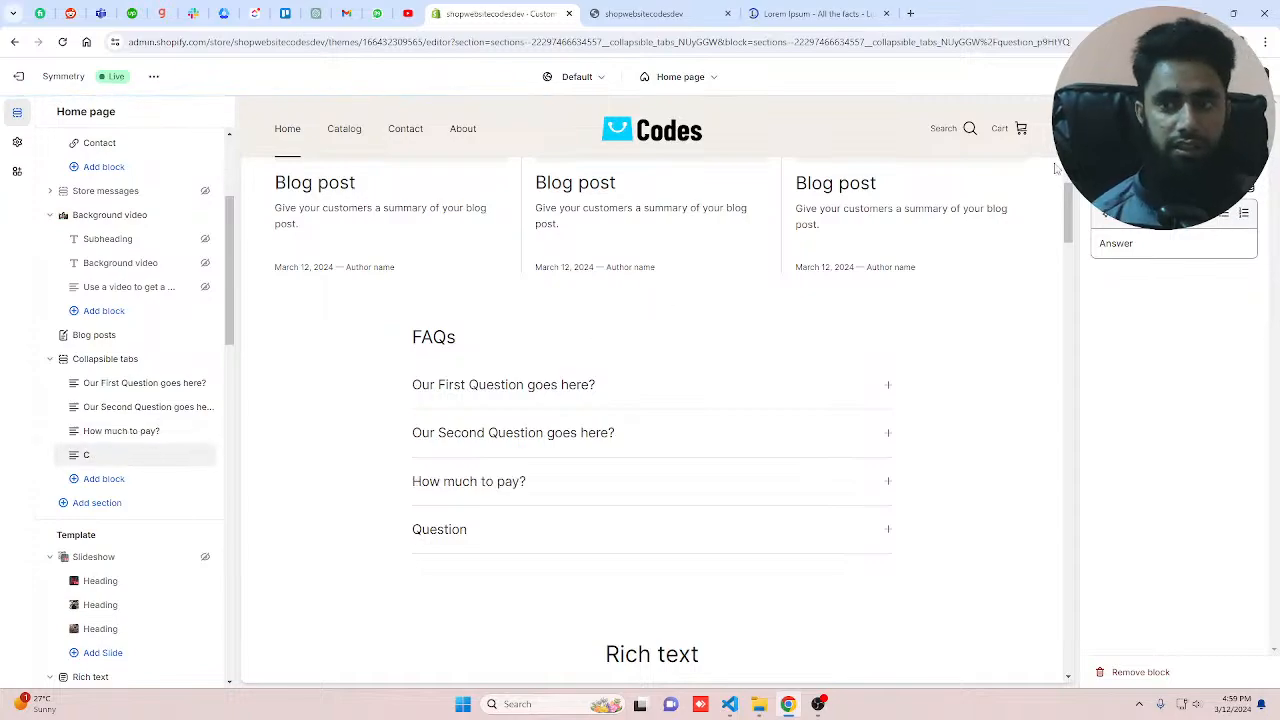
text(an we get refund)
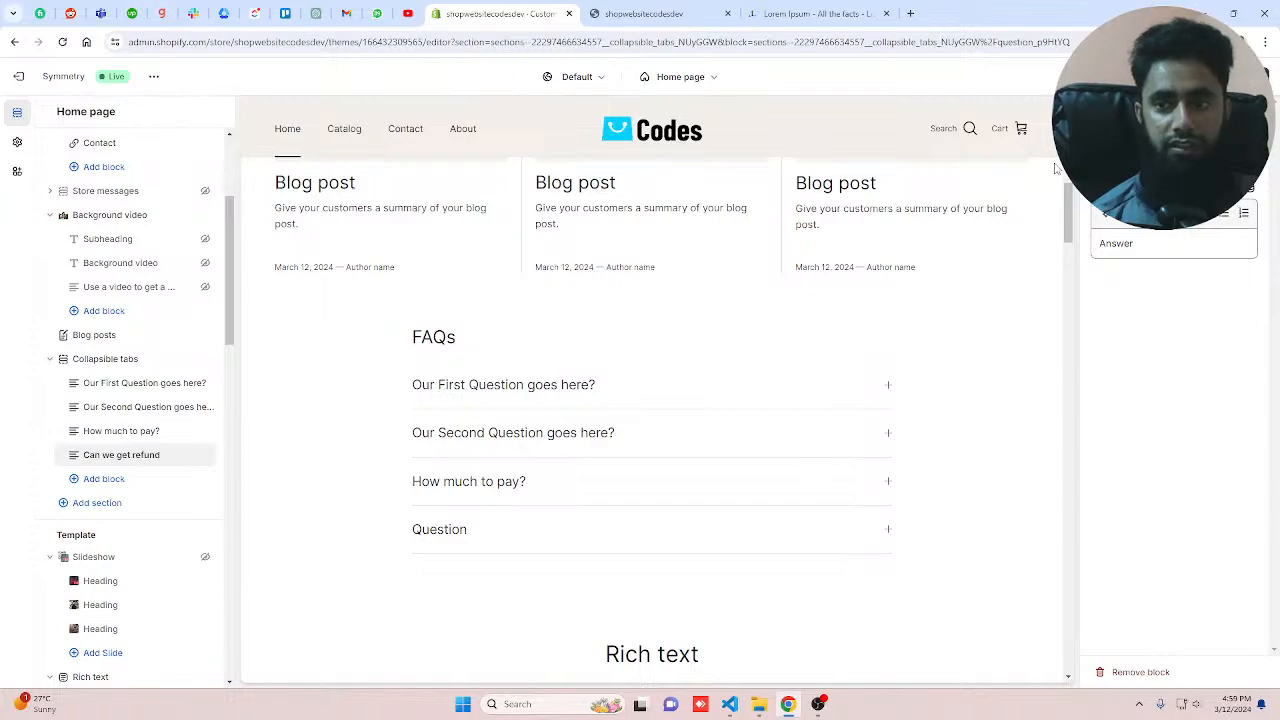
text(?)
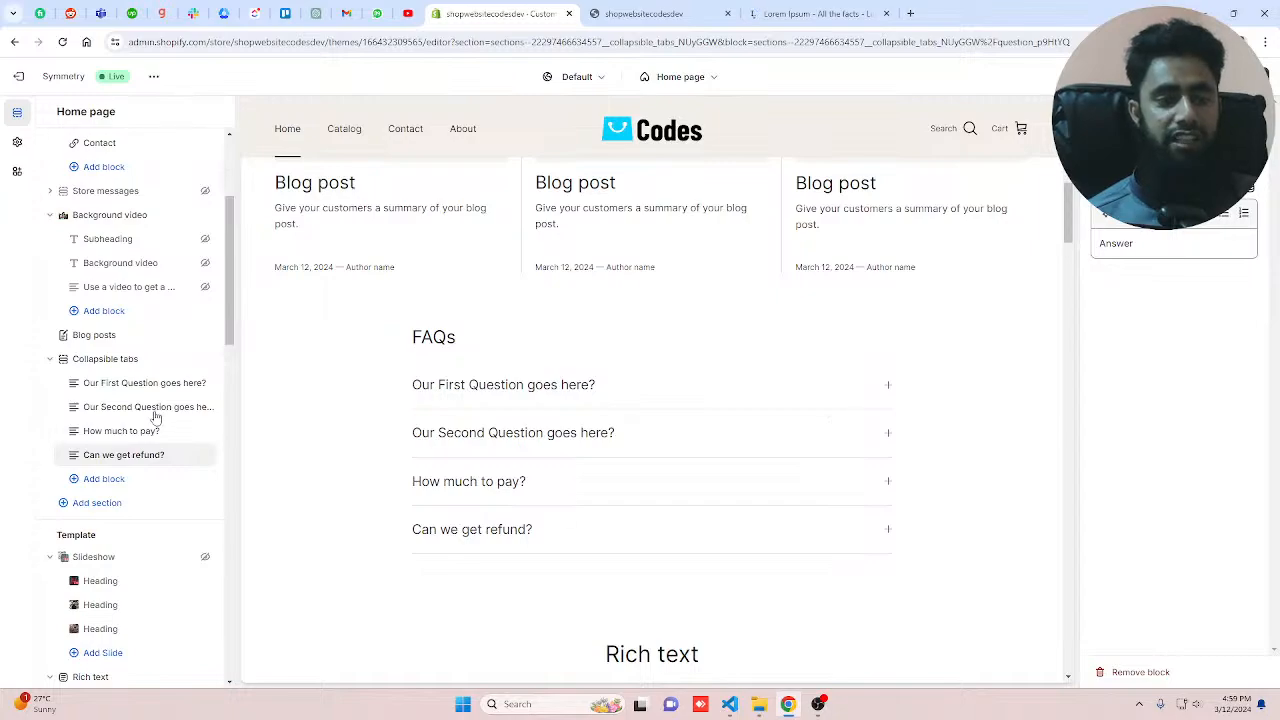
Step: Add a Paragraph block to the Collapsible tabs section and paste the Lorem Ipsum text into it
click(124, 360)
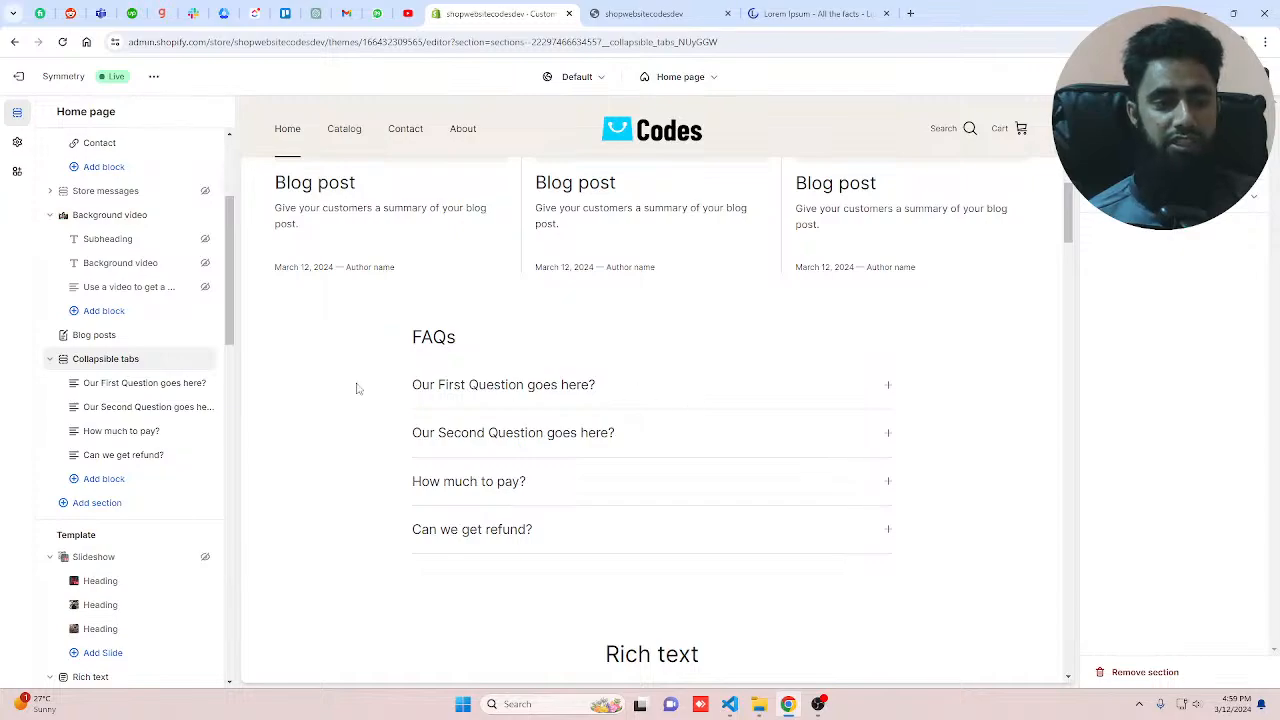
click(148, 479)
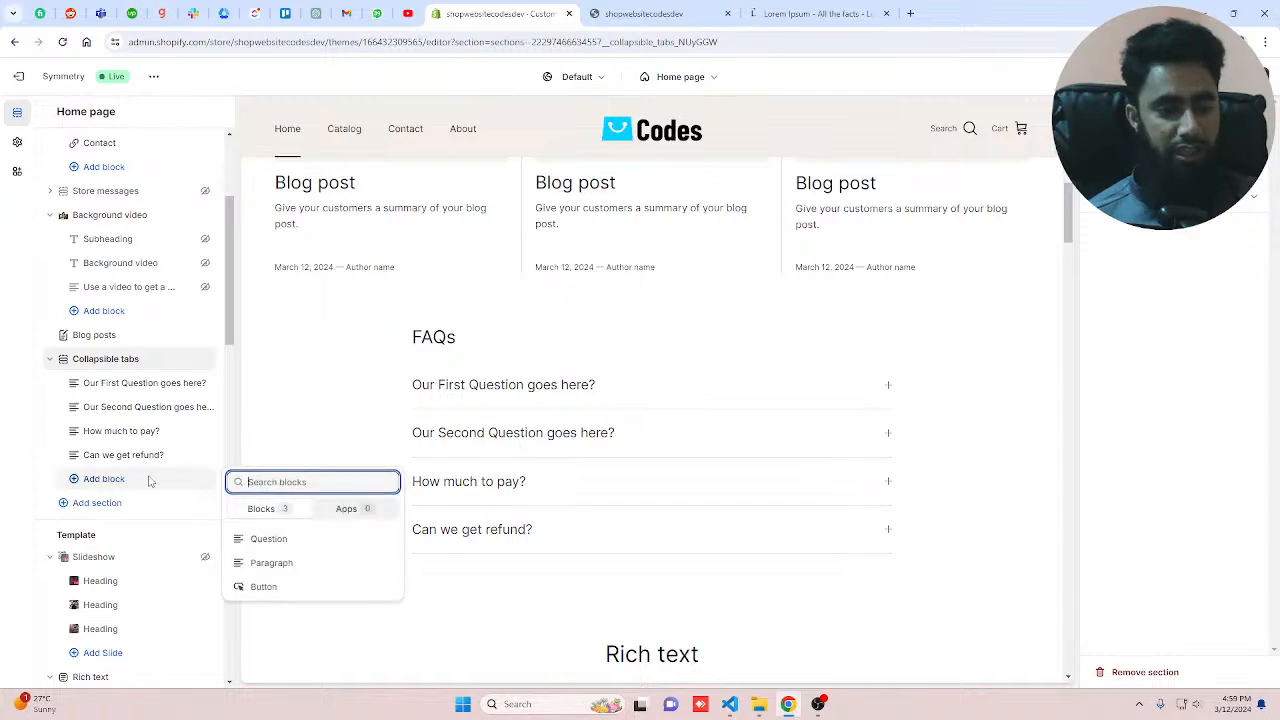
click(275, 562)
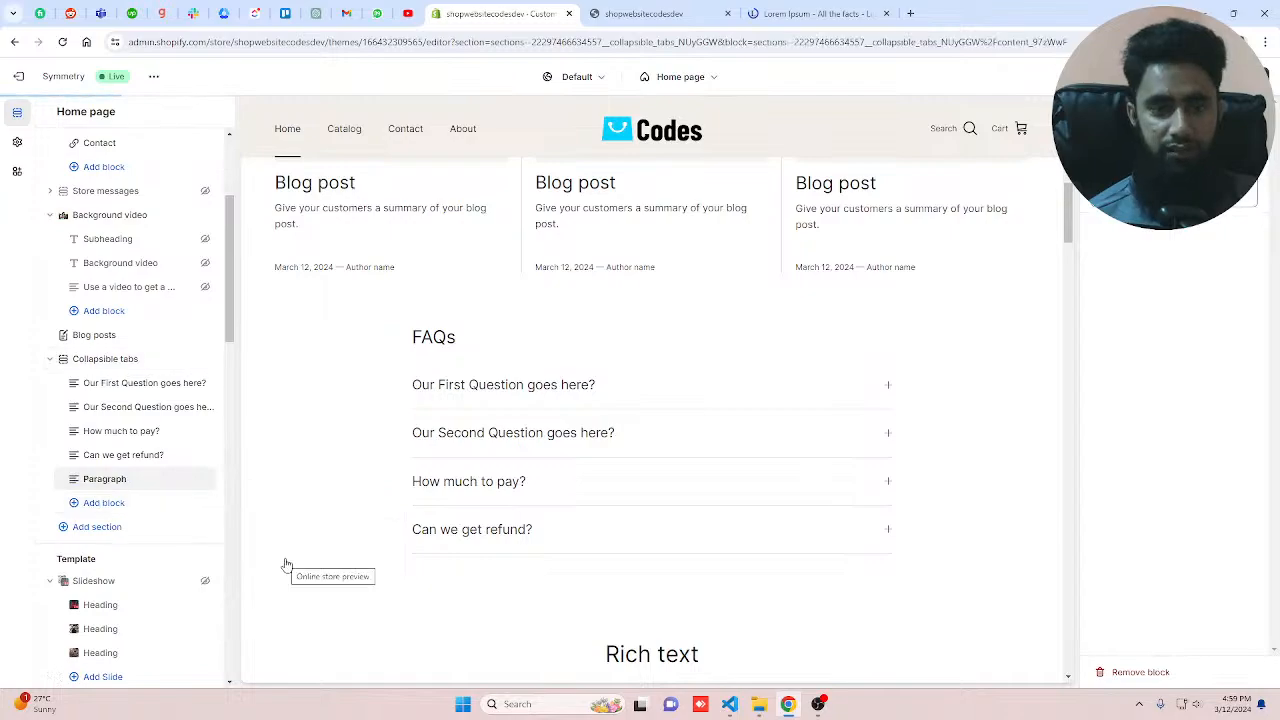
scroll(285, 565, down, 2)
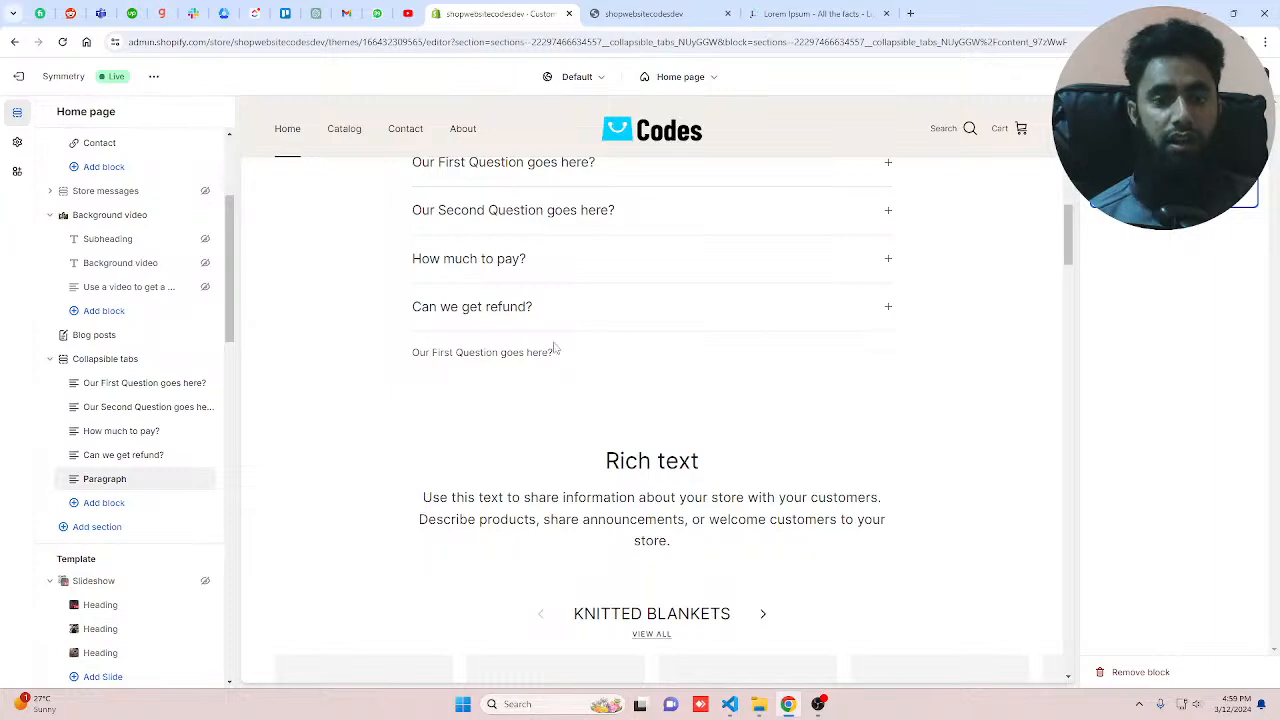
click(783, 12)
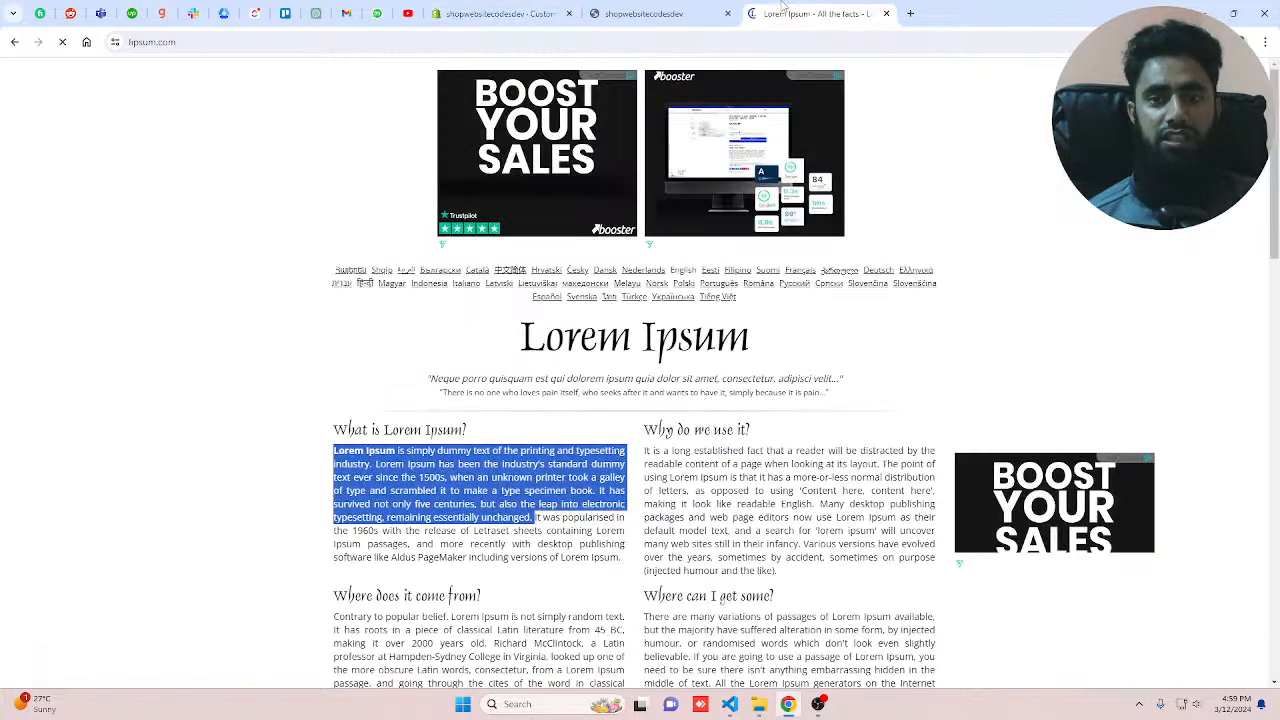
click(500, 13)
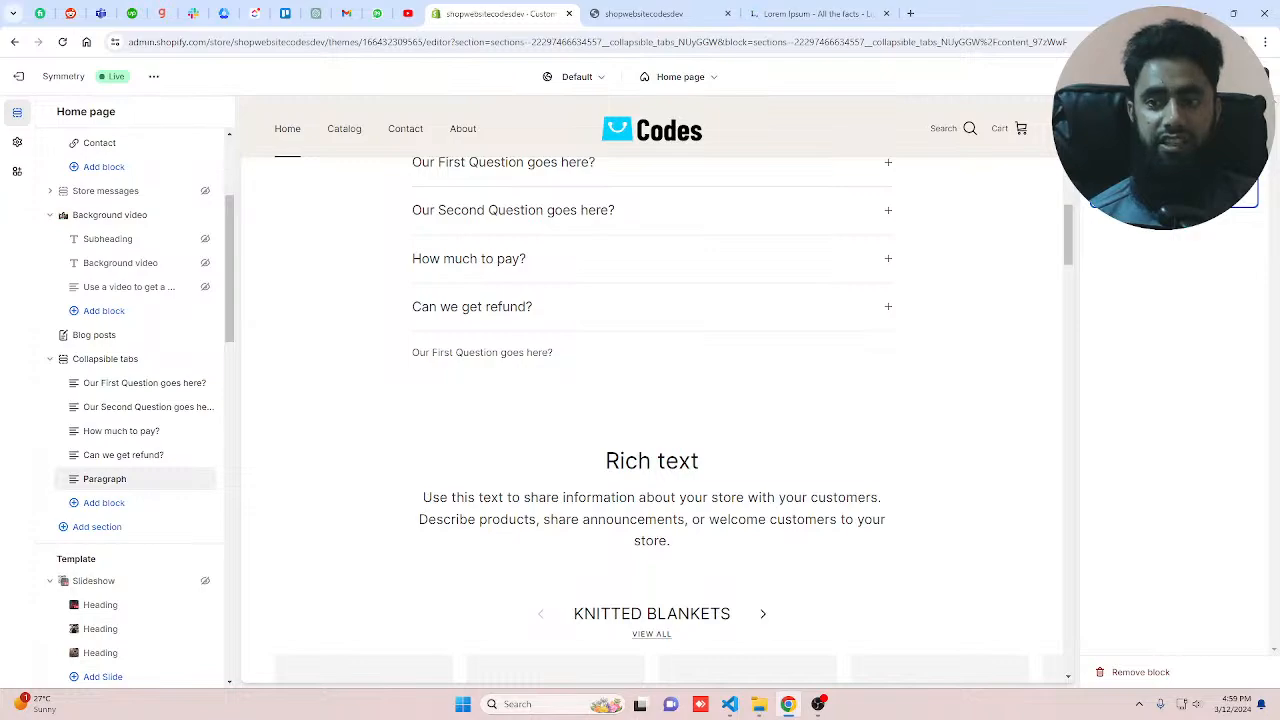
text(Lorem Ipsum is simply dummy text of the printing and typesetting industry. Lorem Ipsum has been the industry's standard dummy text ever since the 1500s, when an unknown printer took a galley of type and scrambled it to make a type specimen book. It has survived not only five centuries, but also the leap into electronic typesetting, remaining essentially unchanged.)
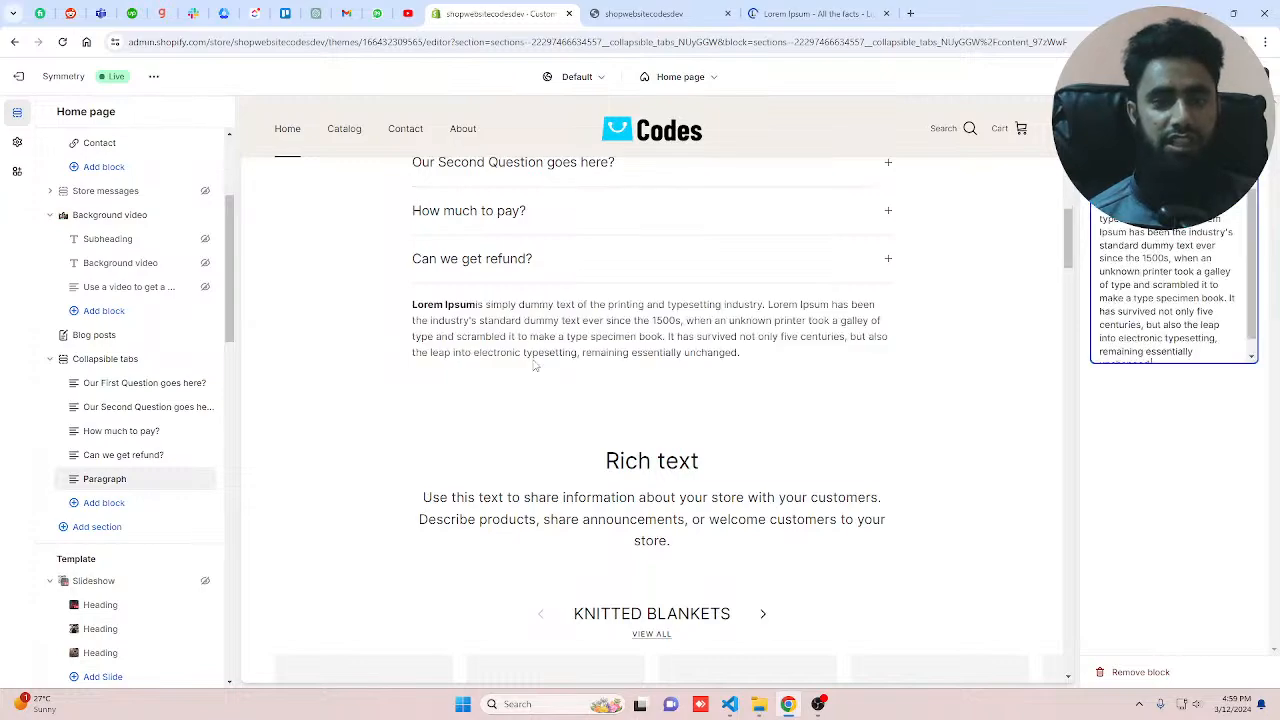
Step: Move the Paragraph block above the first question in the Collapsible tabs section
scroll(533, 365, up, 2)
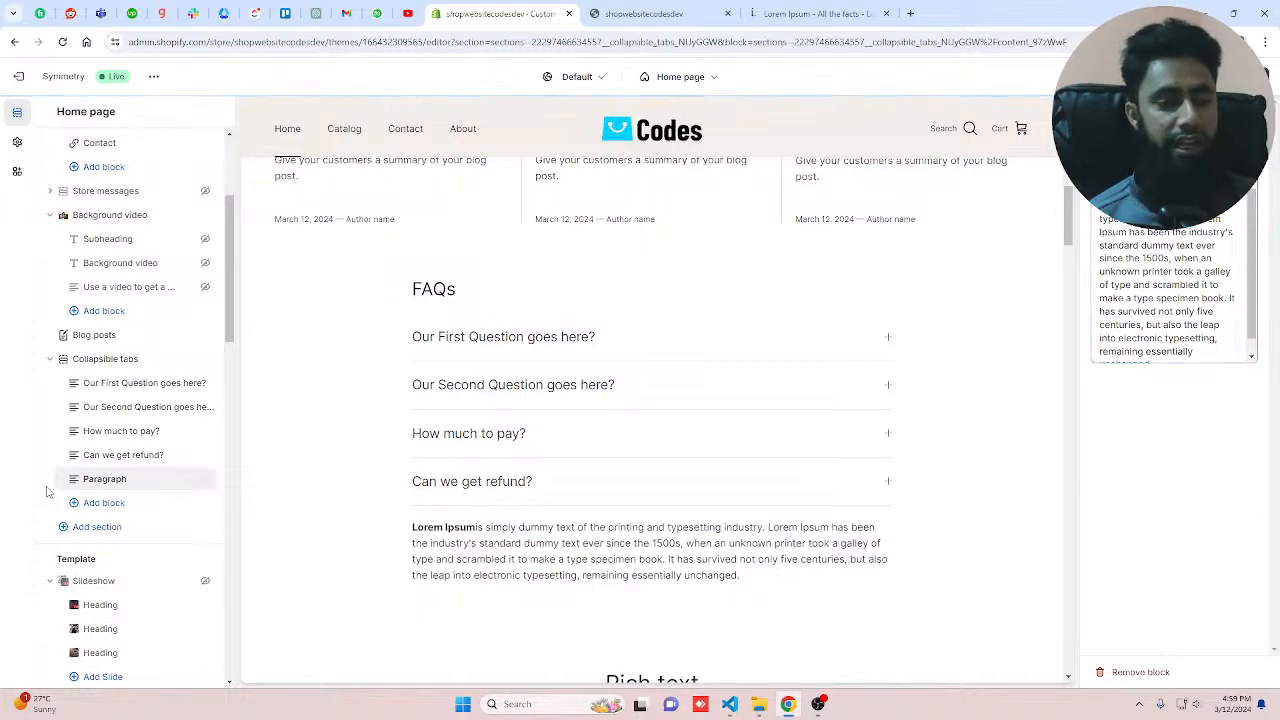
drag(50, 490, 55, 388)
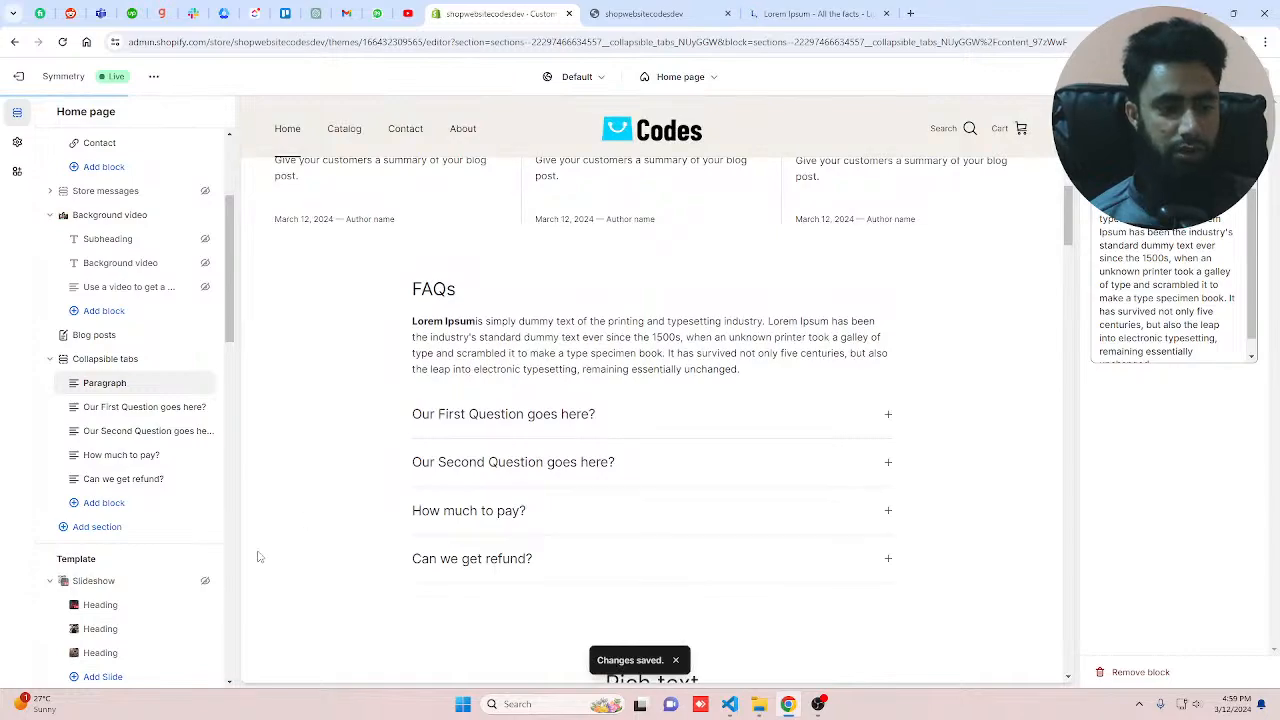
Step: Add a Collection list section below the Collapsible tabs section
scroll(581, 435, down, 5)
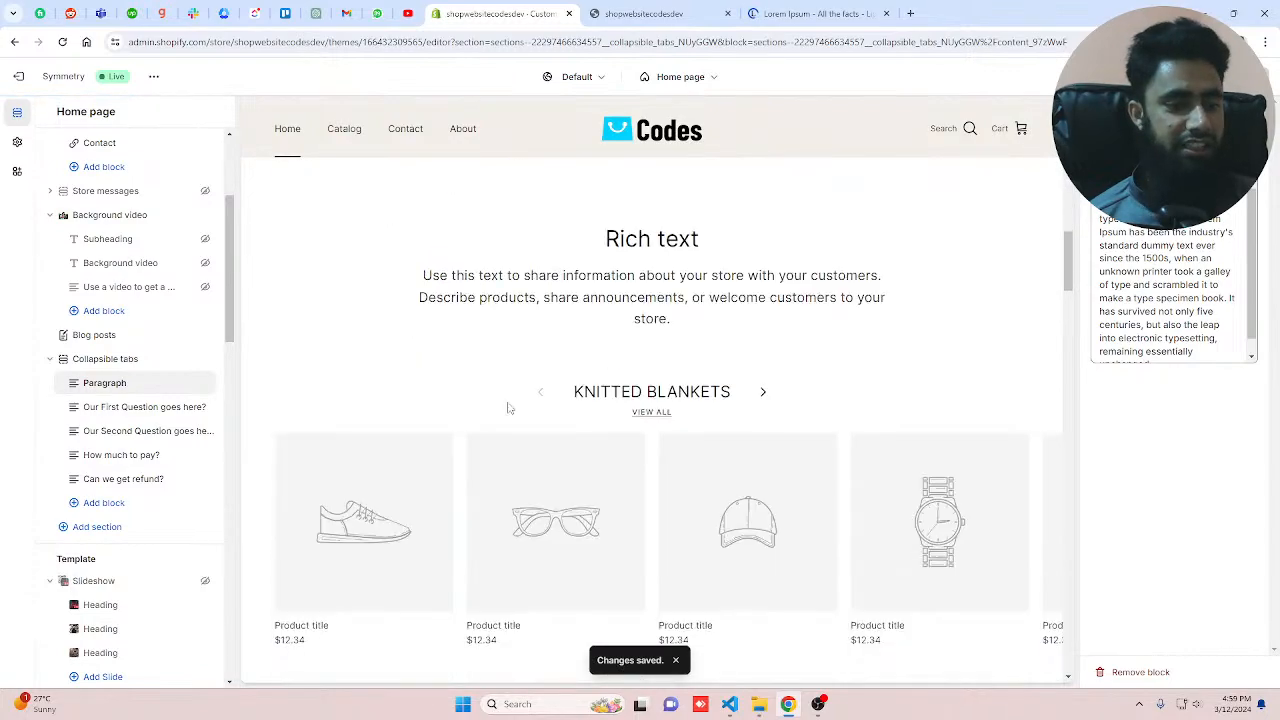
click(97, 526)
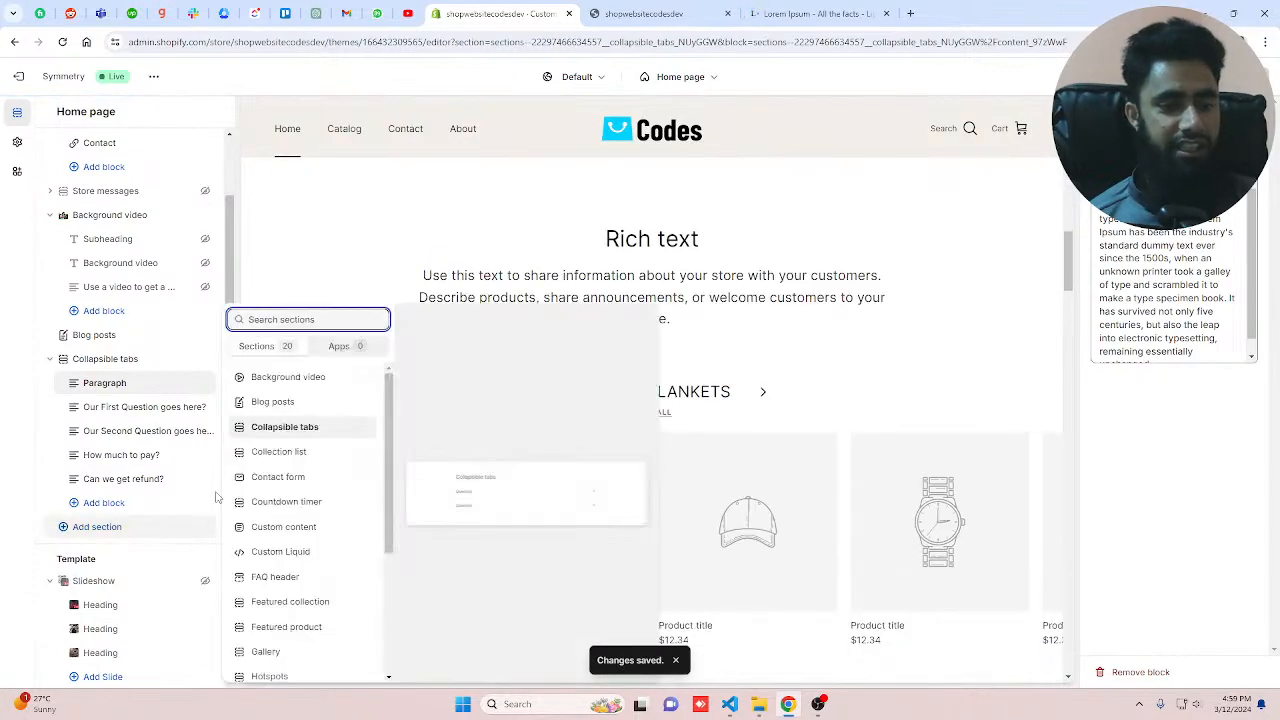
click(302, 456)
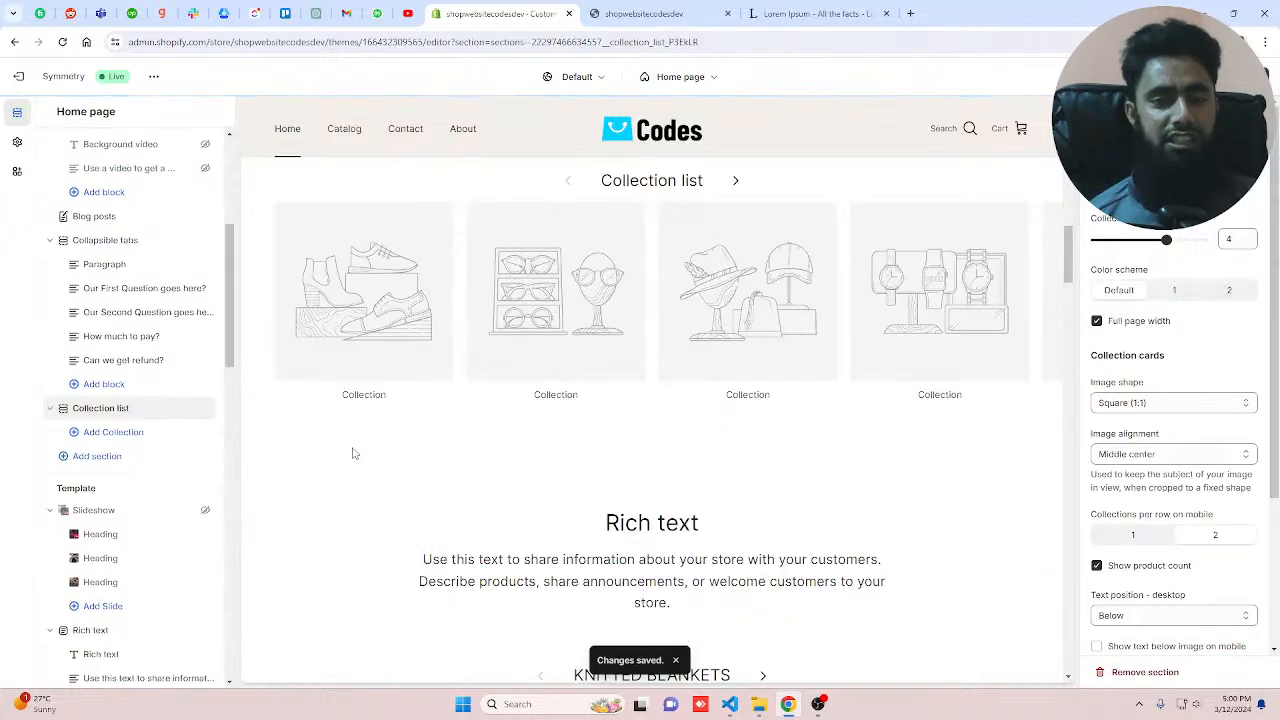
Step: Delete the Slideshow, Rich text, Gallery, Background video and Map sections from the Template group
scroll(388, 453, up, 2)
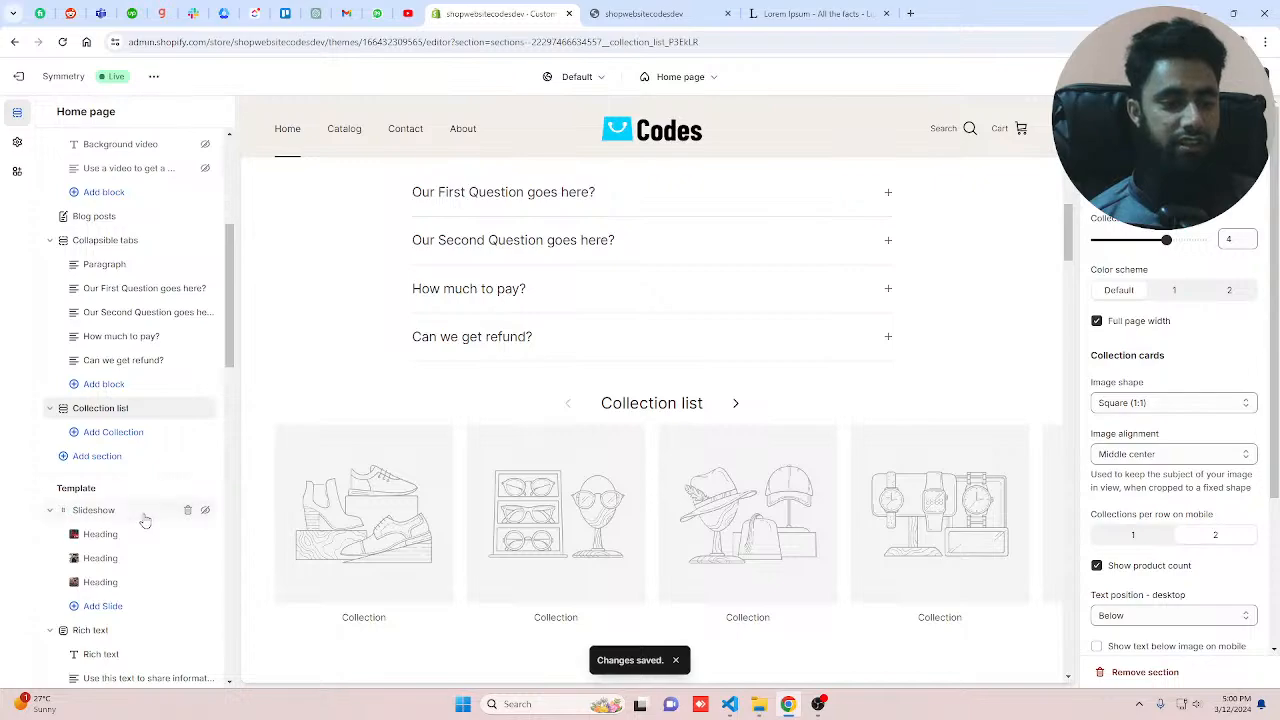
click(187, 511)
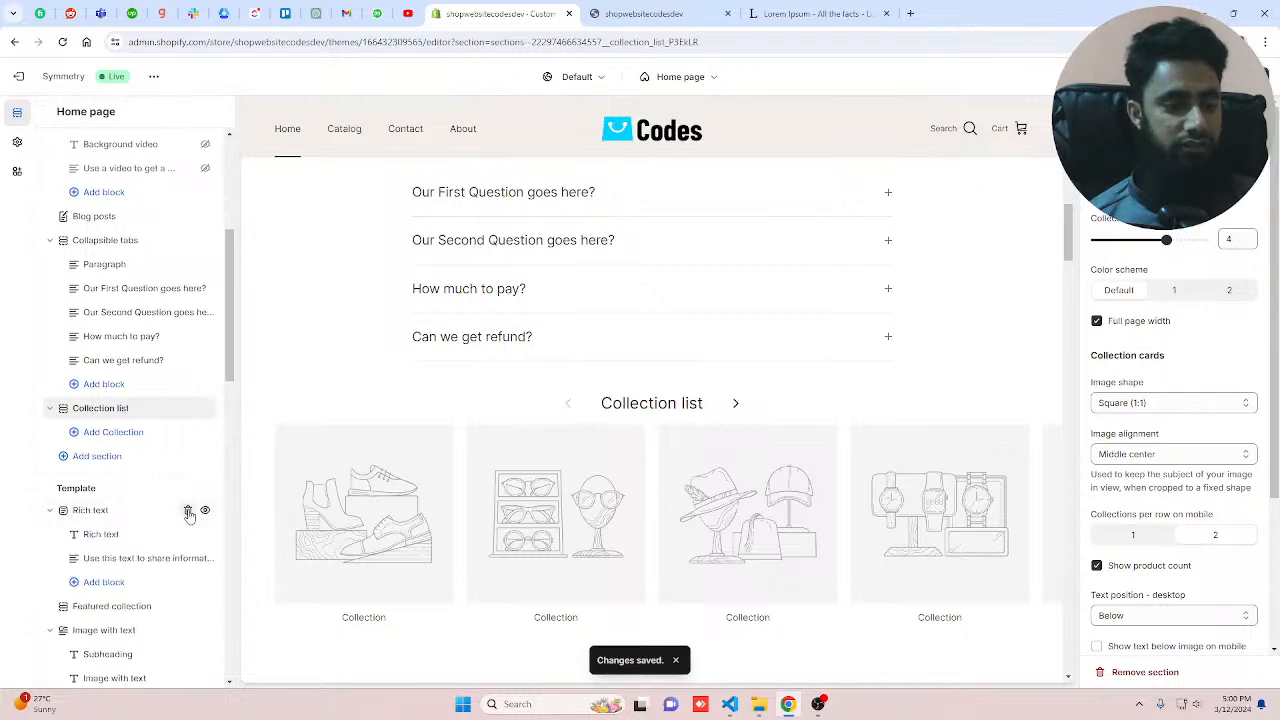
click(188, 512)
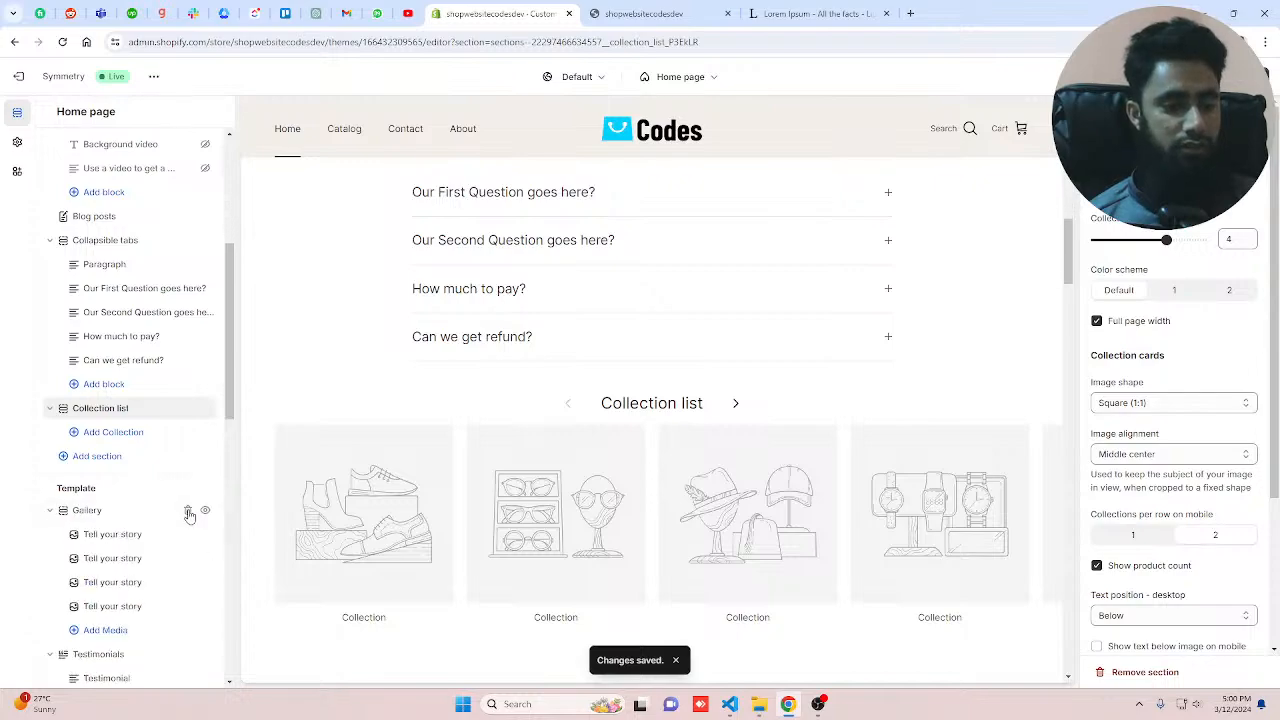
click(188, 512)
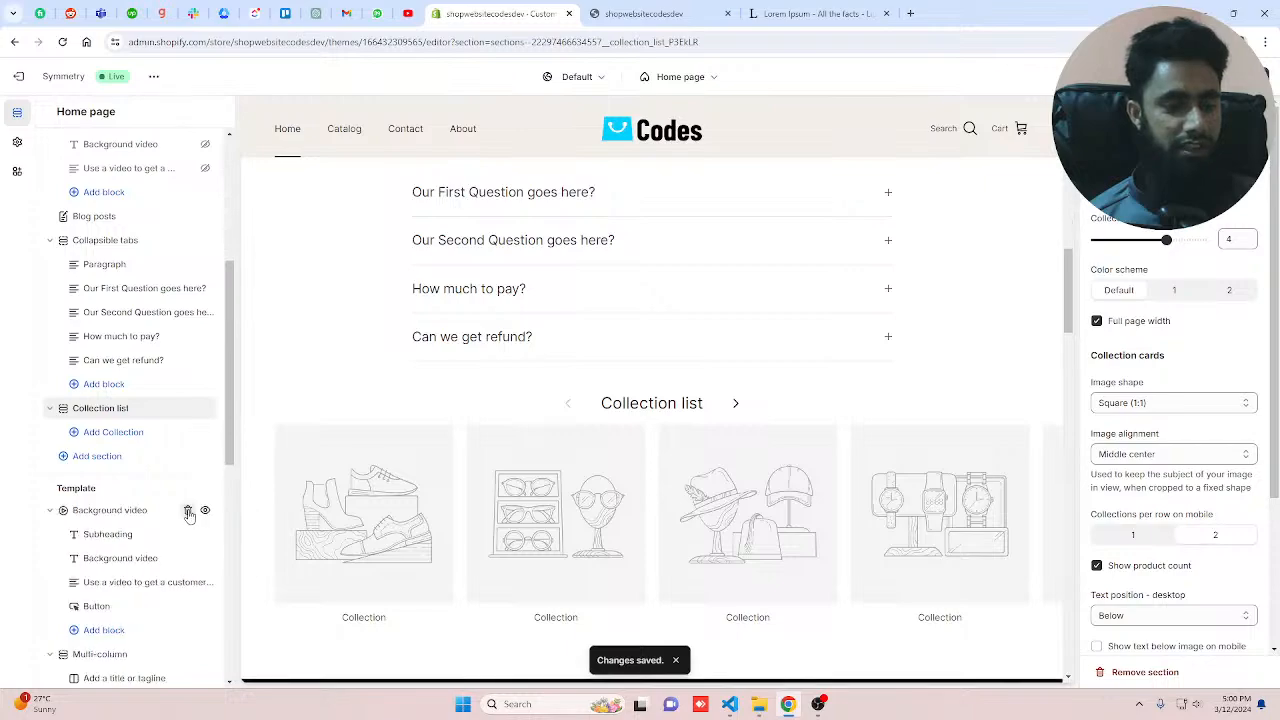
click(188, 512)
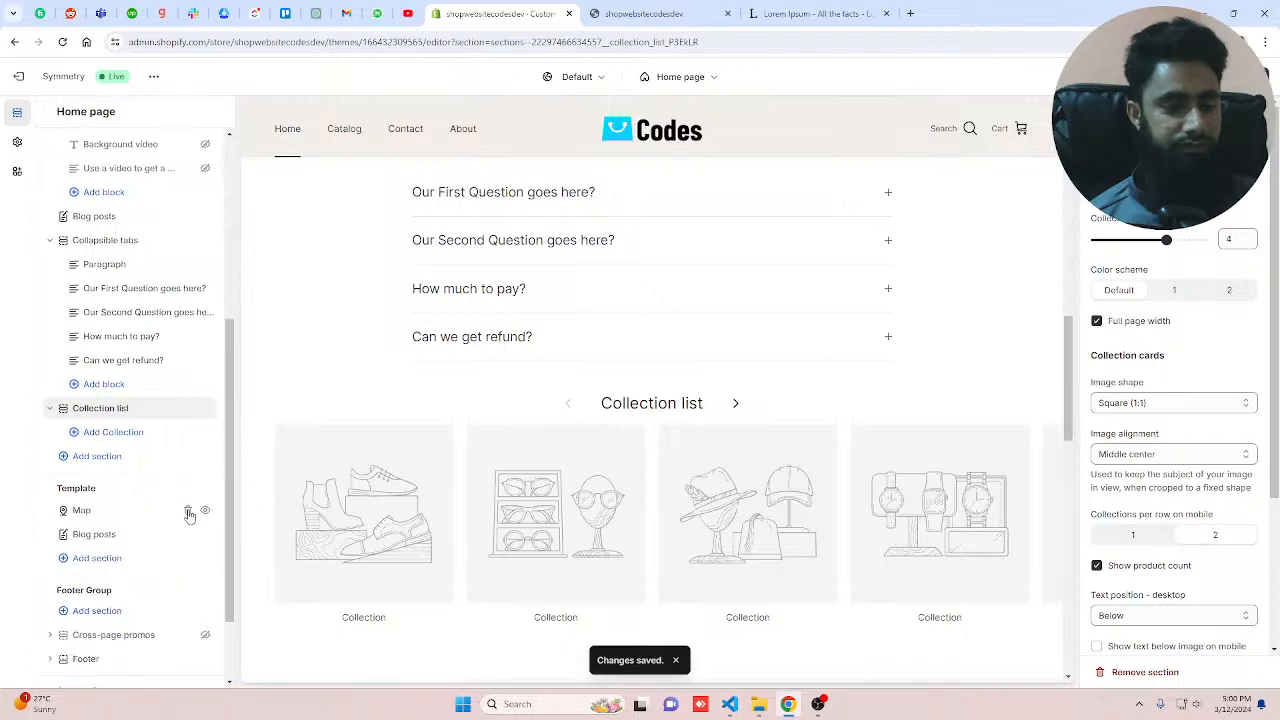
click(188, 512)
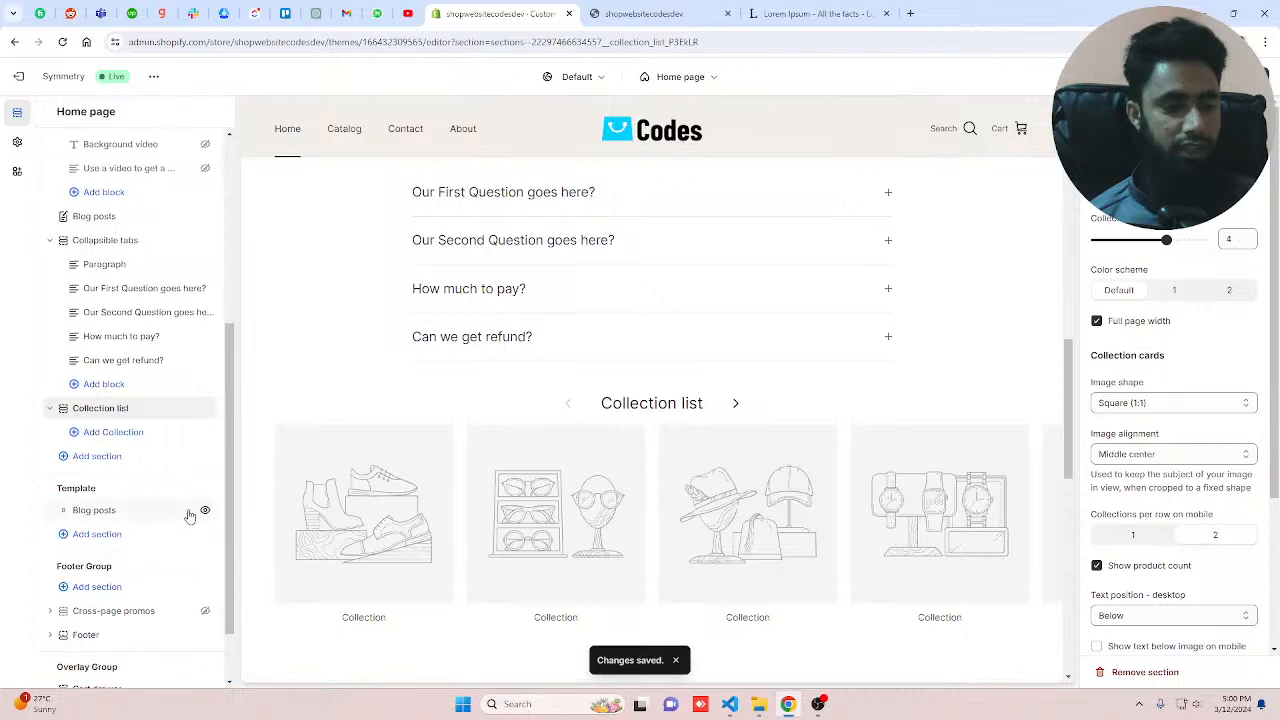
Step: Hide the Blog posts section in the Template group
click(190, 516)
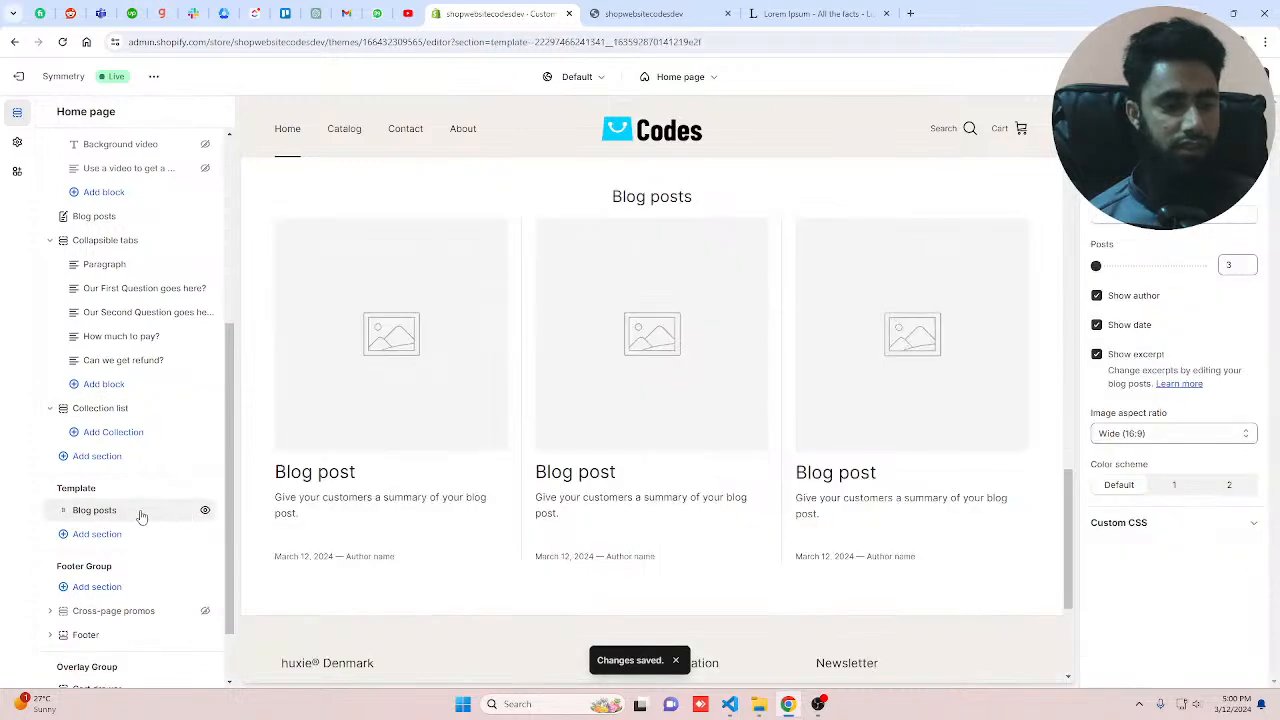
scroll(142, 516, up, 2)
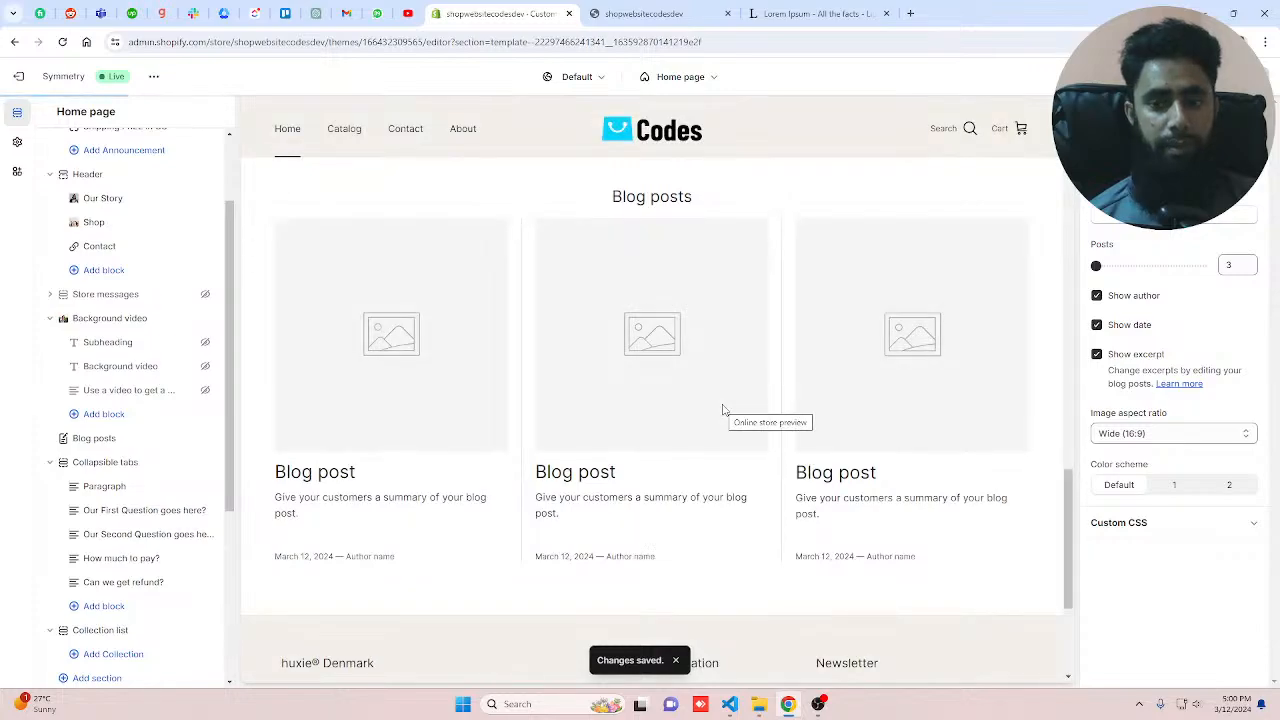
scroll(724, 410, down, 3)
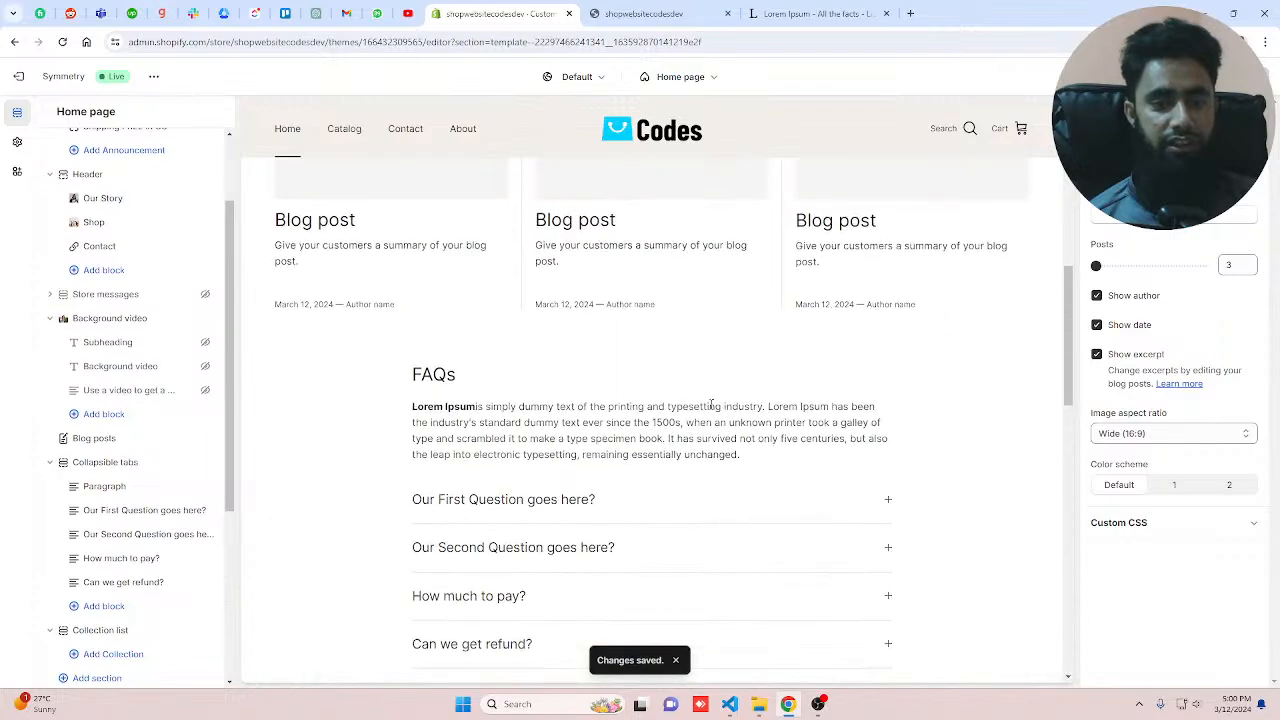
click(113, 441)
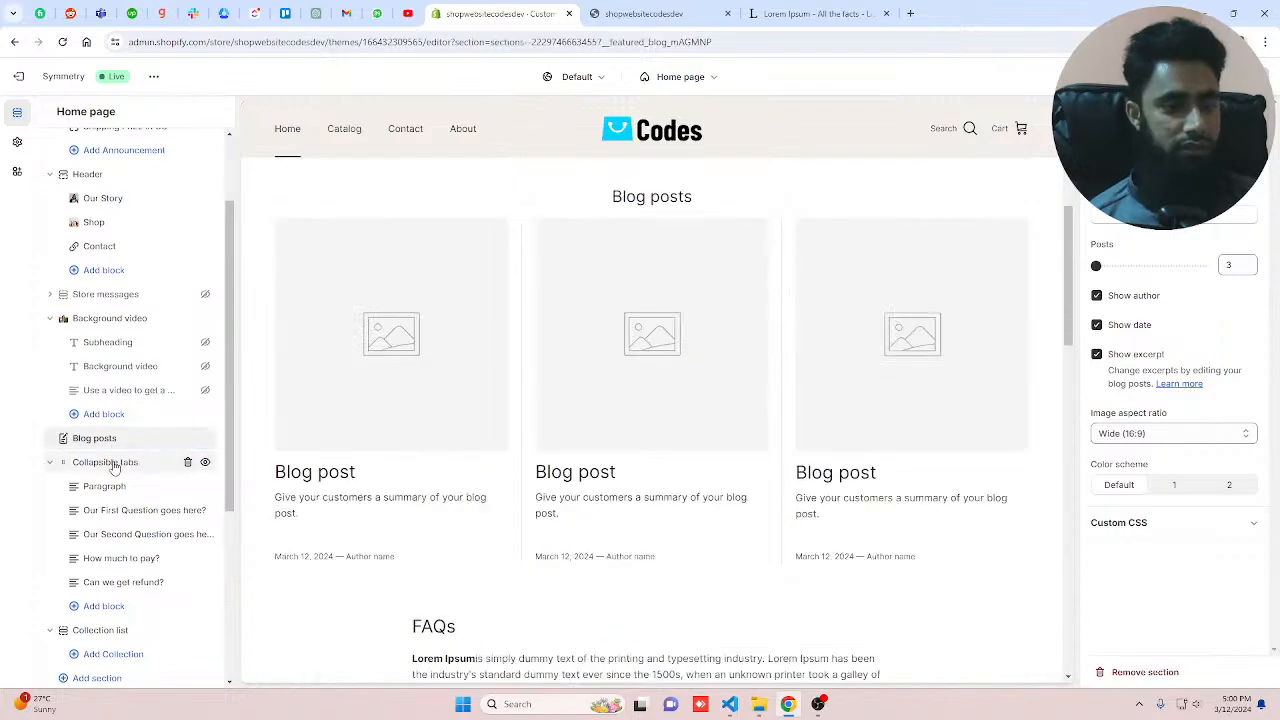
click(113, 464)
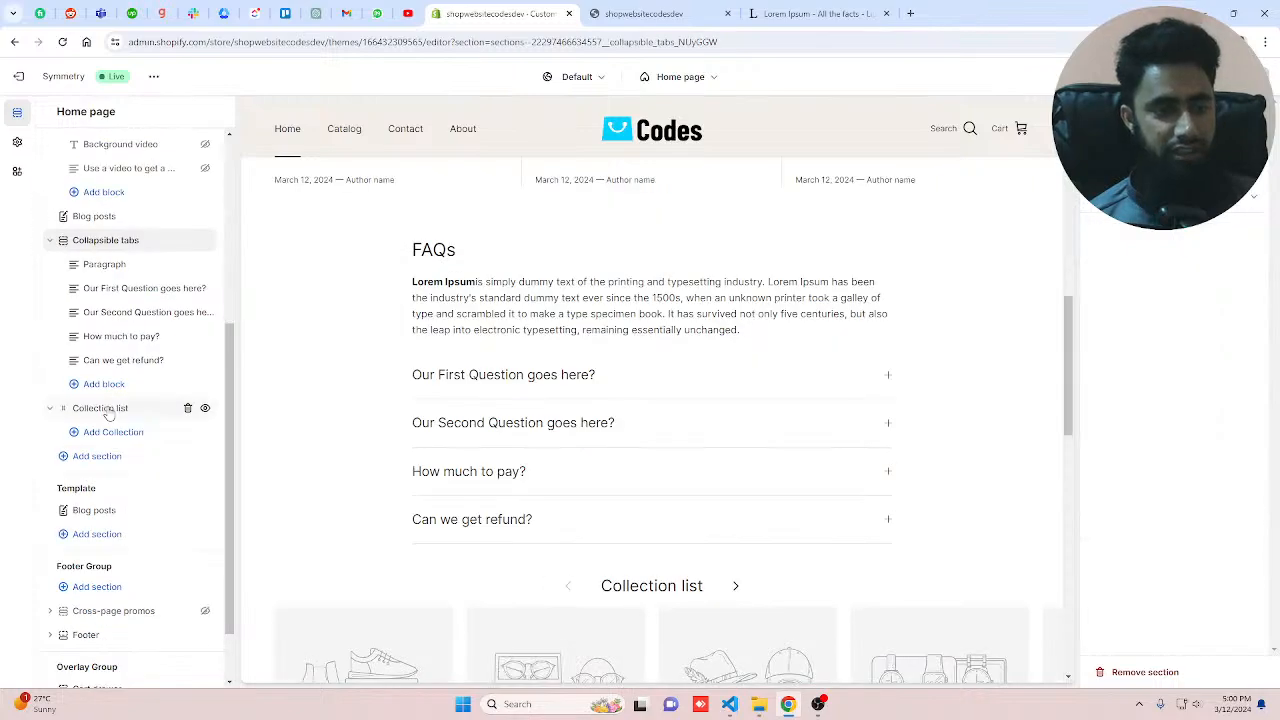
click(108, 410)
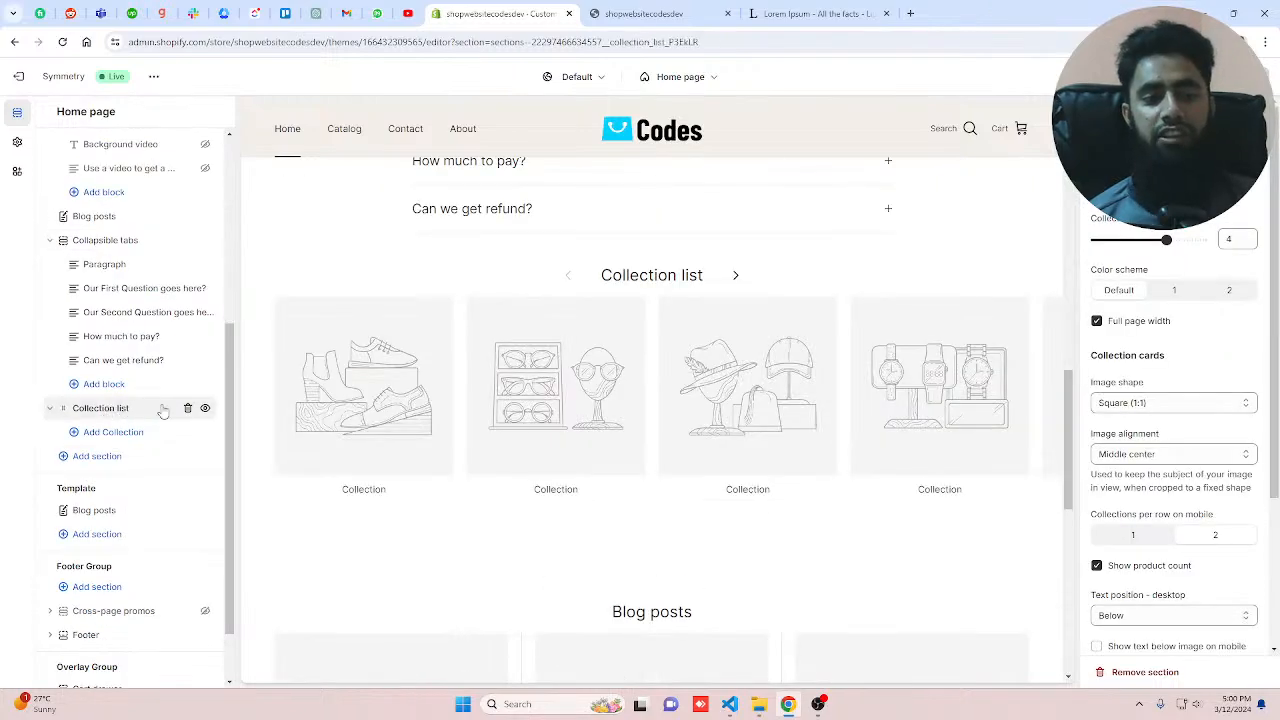
click(204, 511)
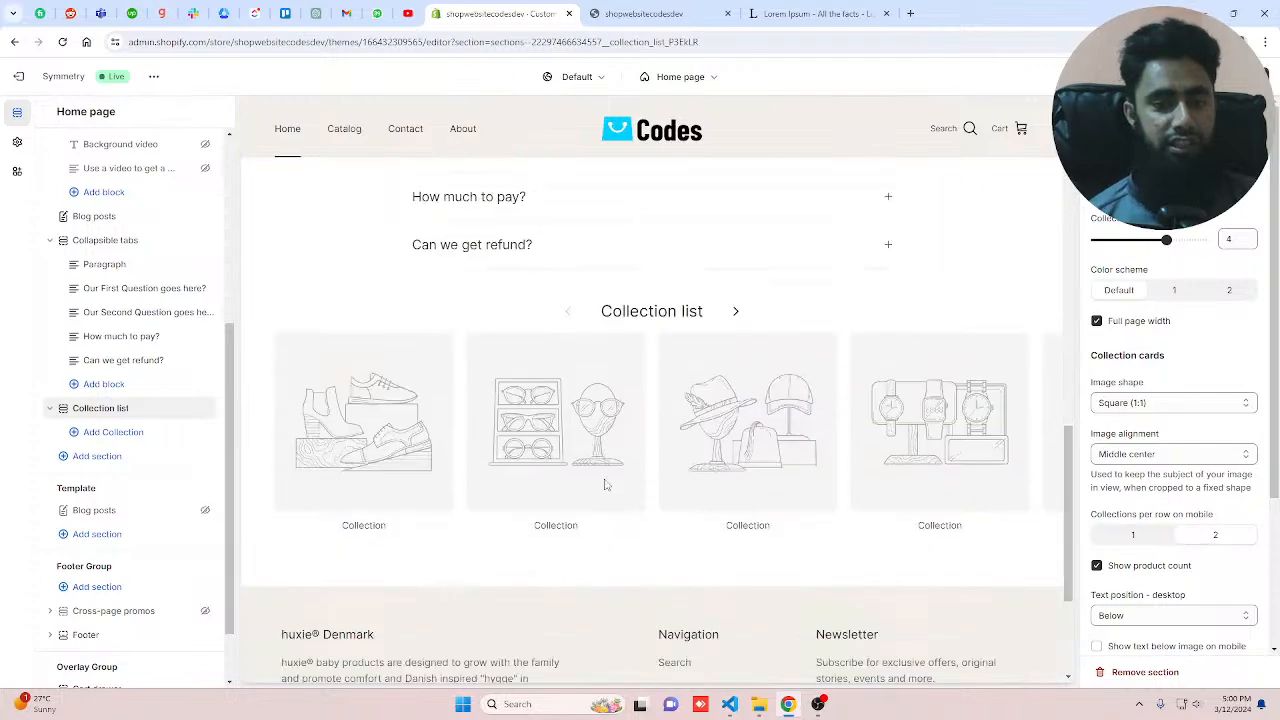
Step: Add three collection blocks to the Collection list set to Branded Products, Home page and New Arrival
click(112, 434)
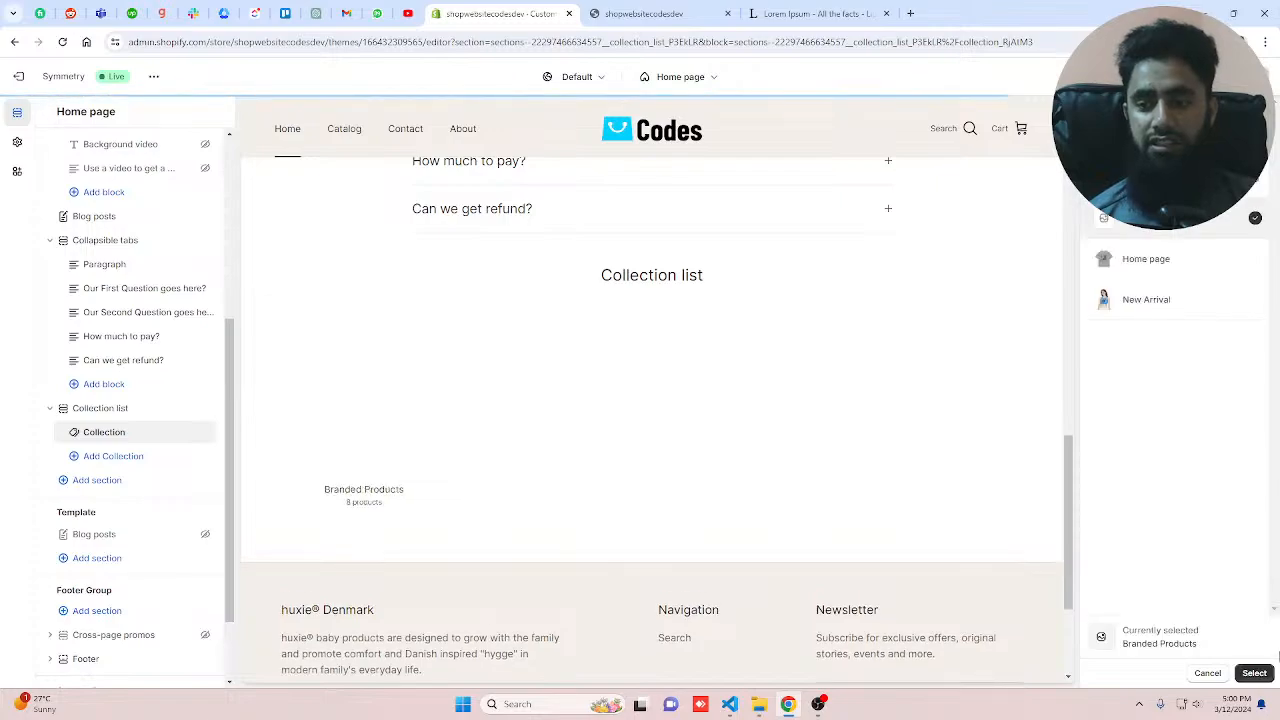
click(1254, 673)
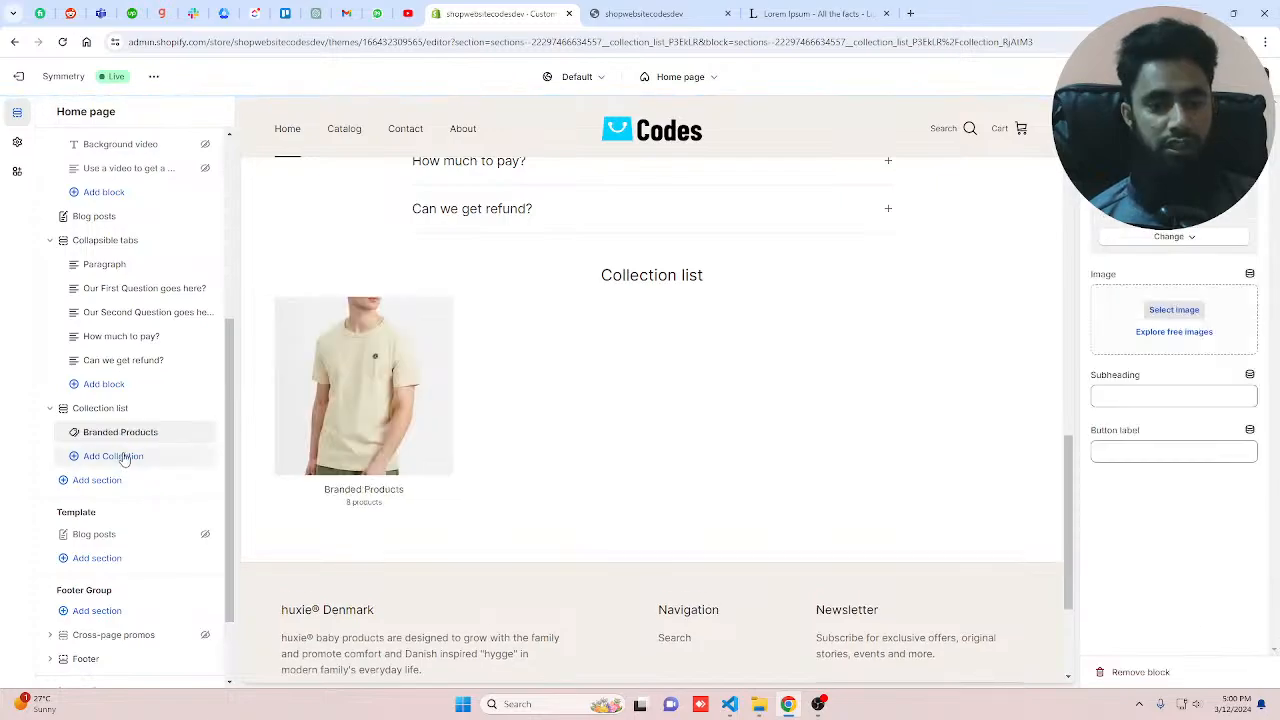
click(137, 456)
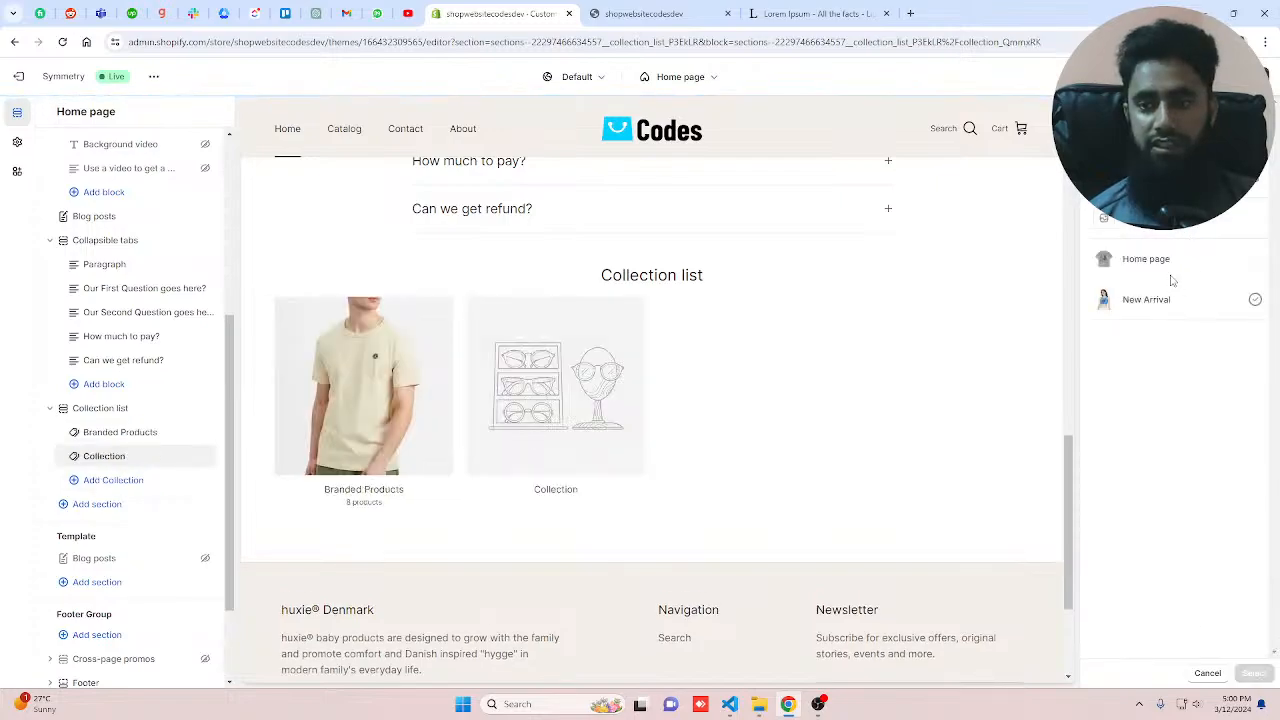
click(1168, 272)
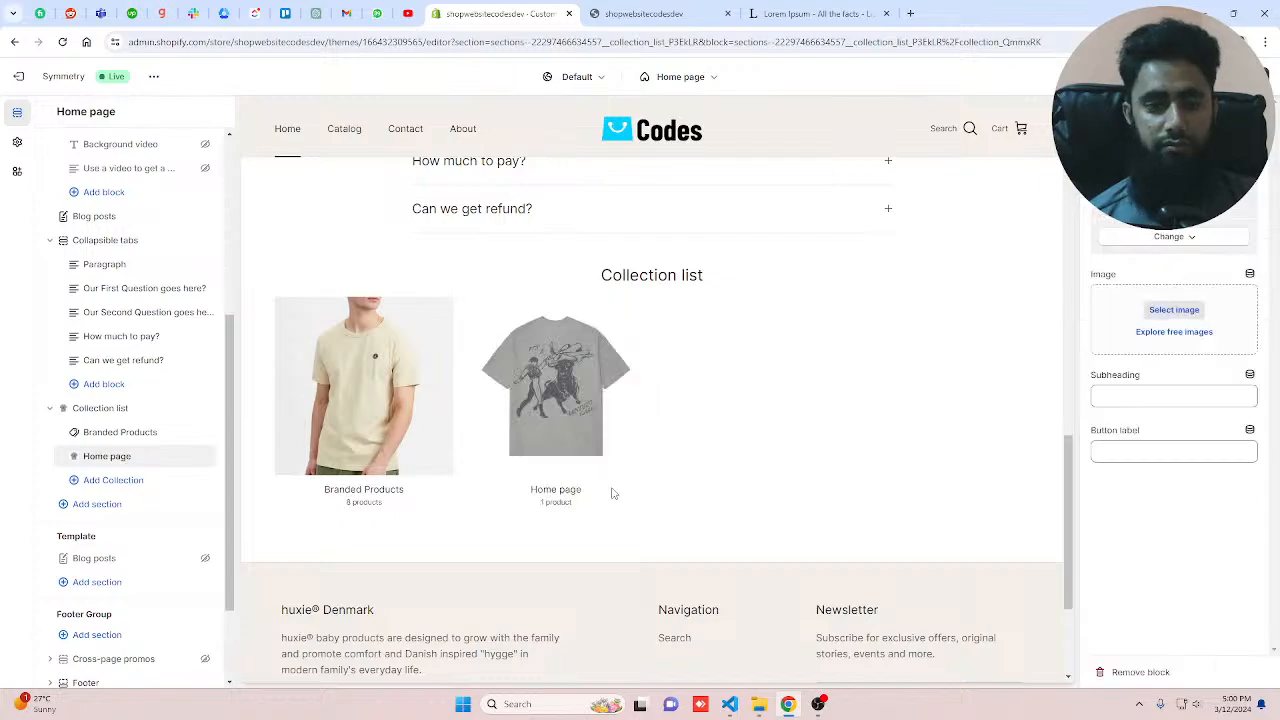
click(130, 480)
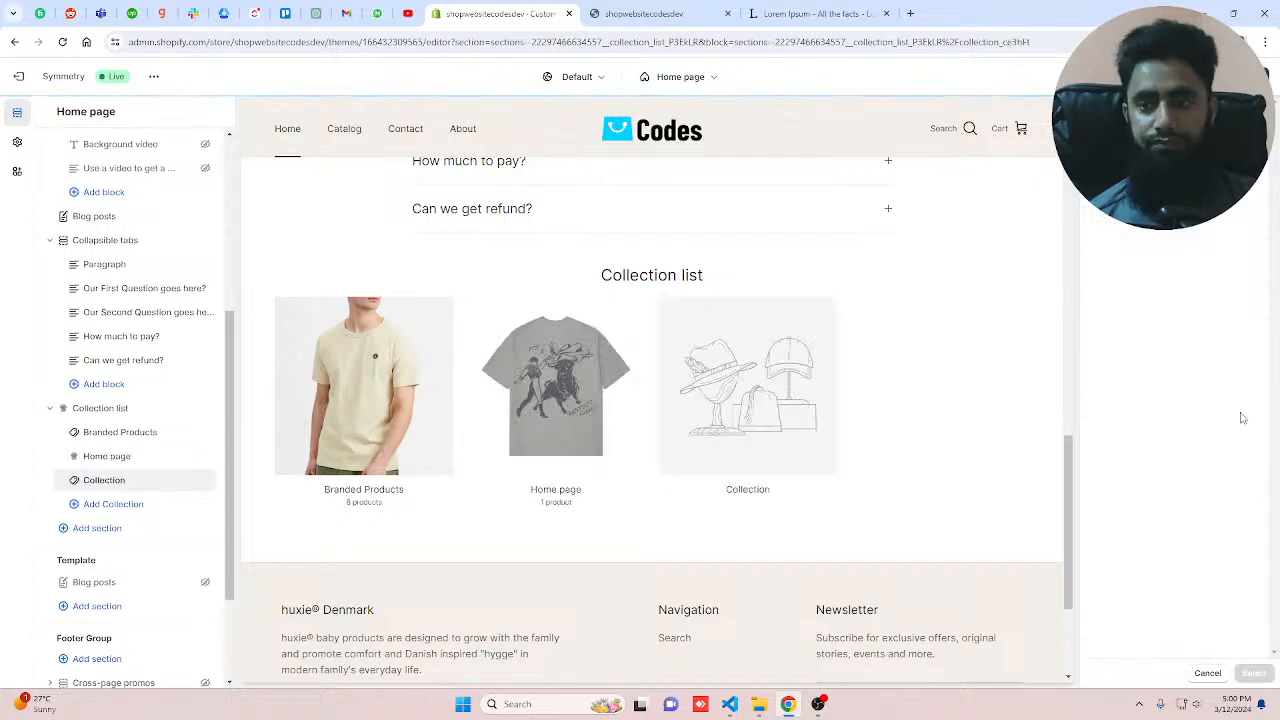
click(1240, 299)
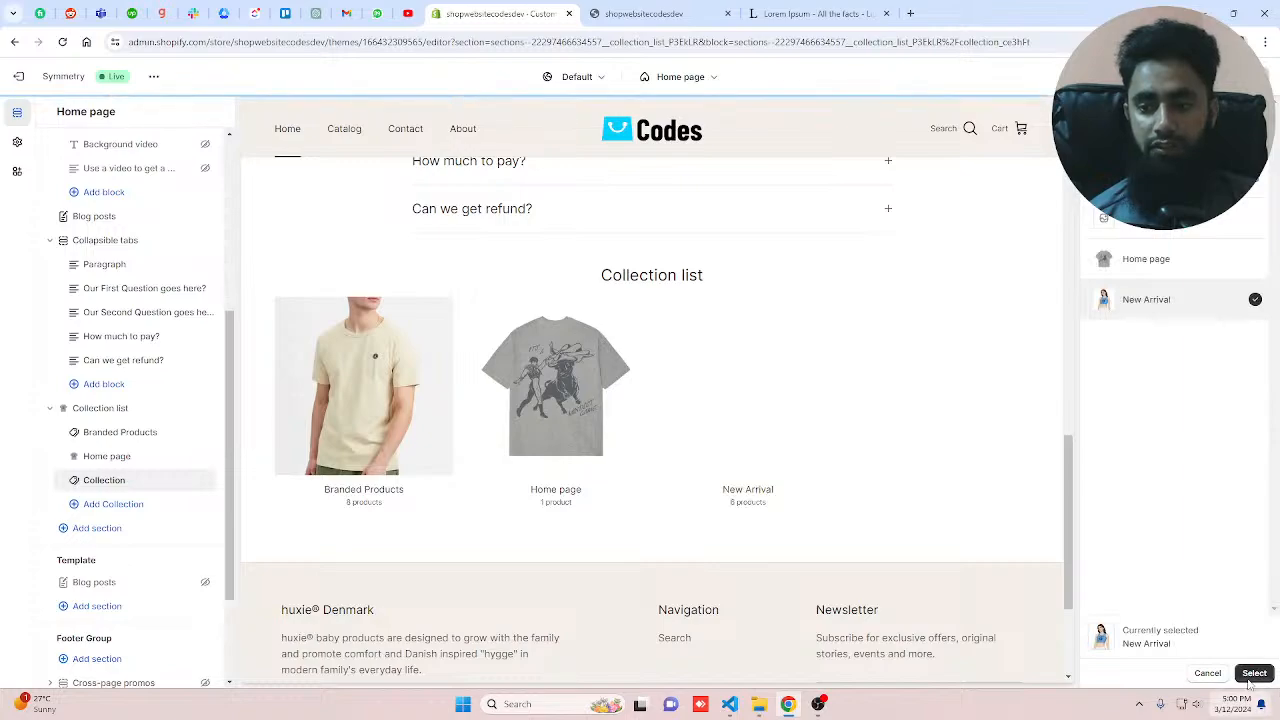
click(1252, 675)
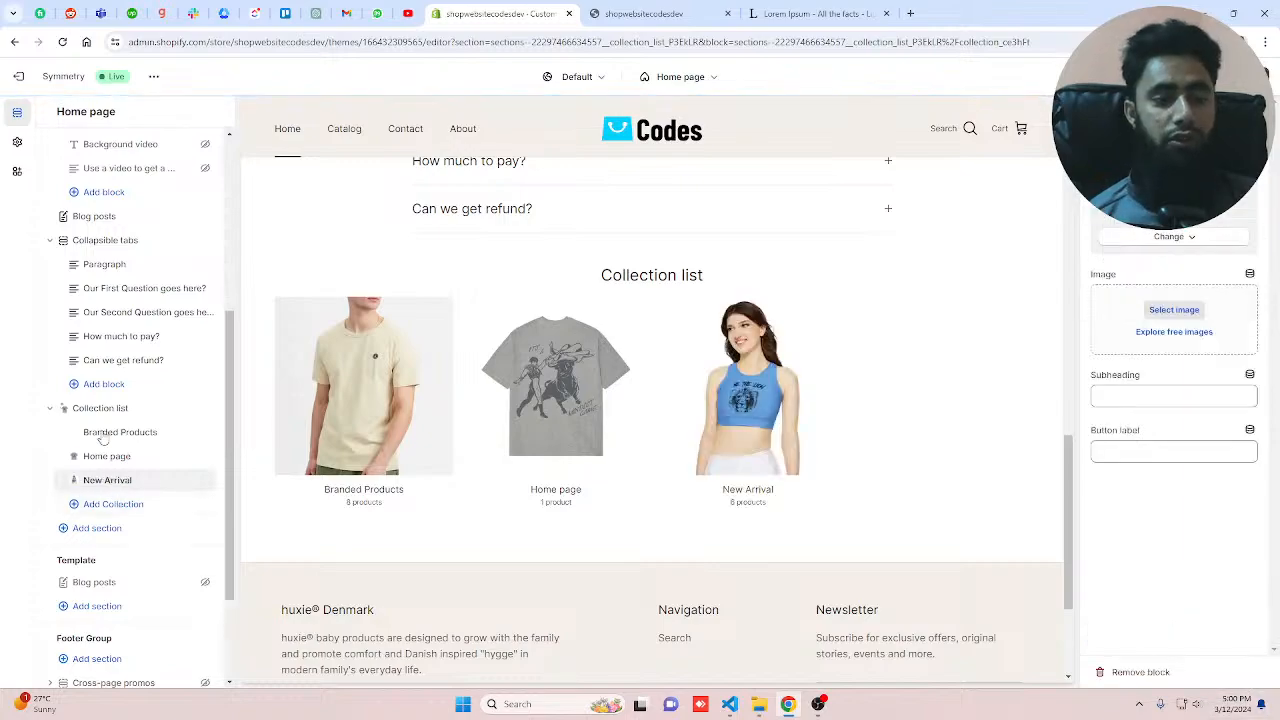
Step: Add a fourth collection block to the Collection list and choose an image for it from the store library
click(113, 504)
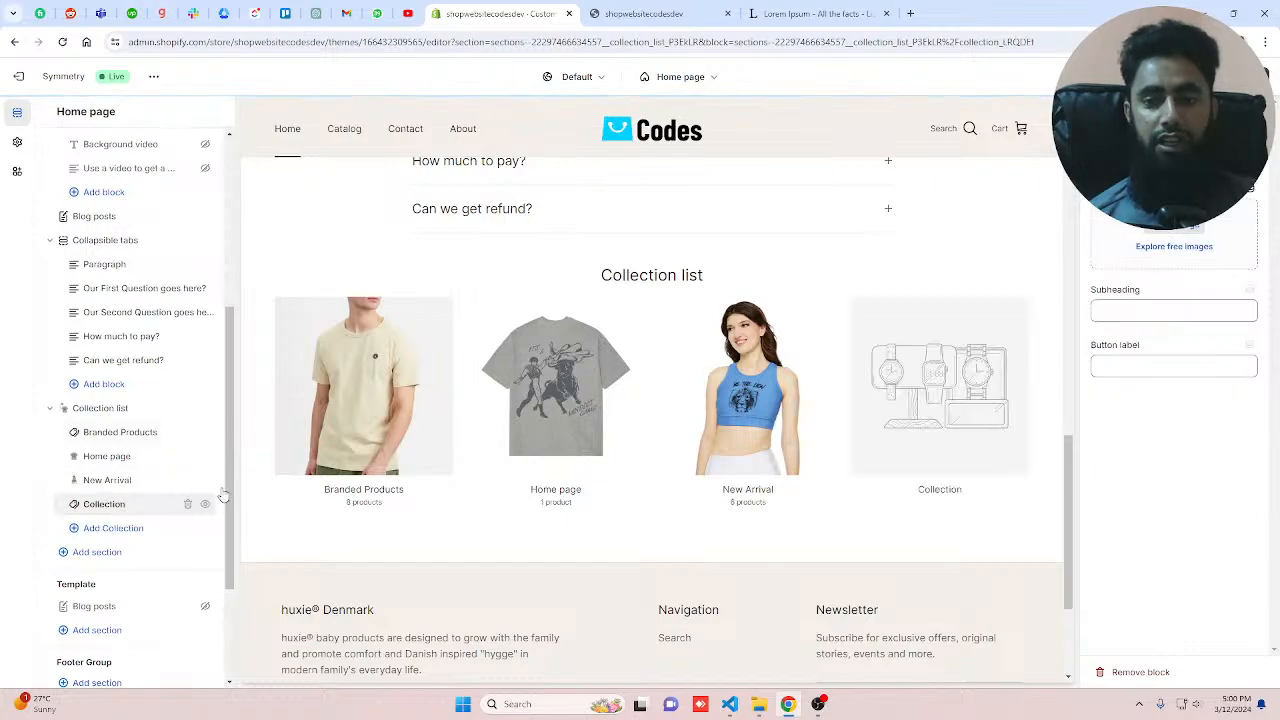
click(1222, 218)
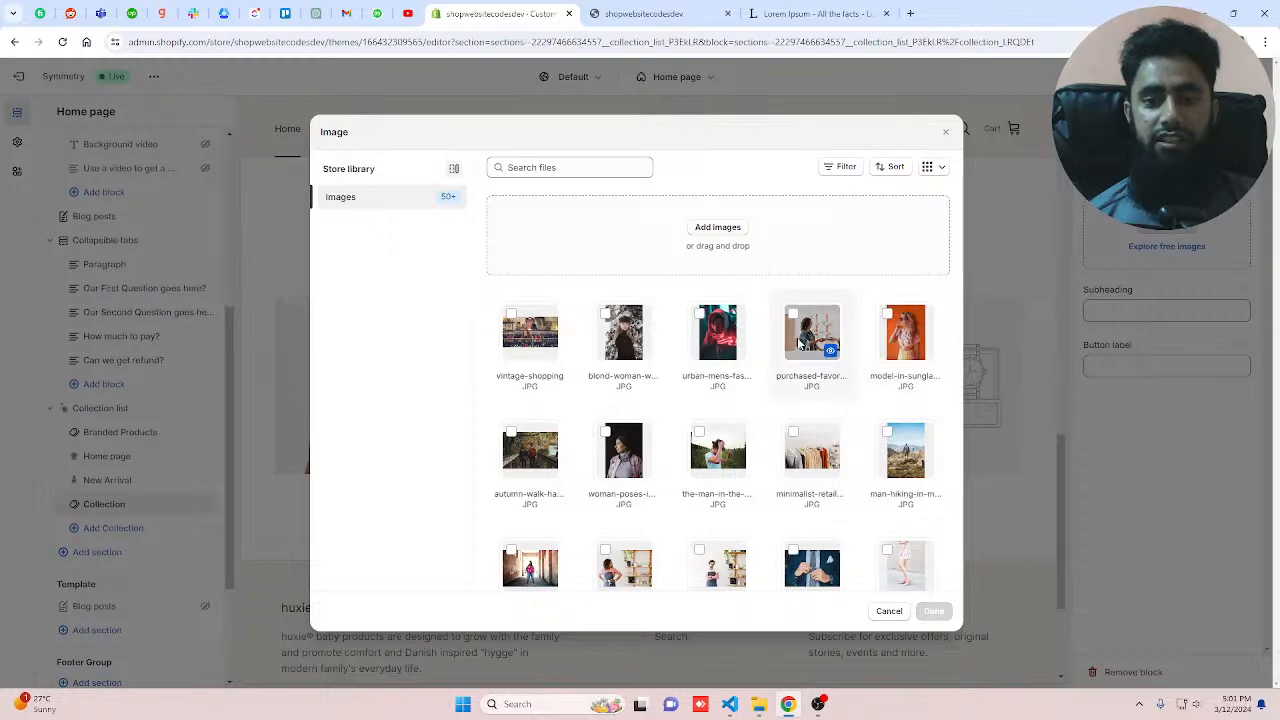
click(718, 335)
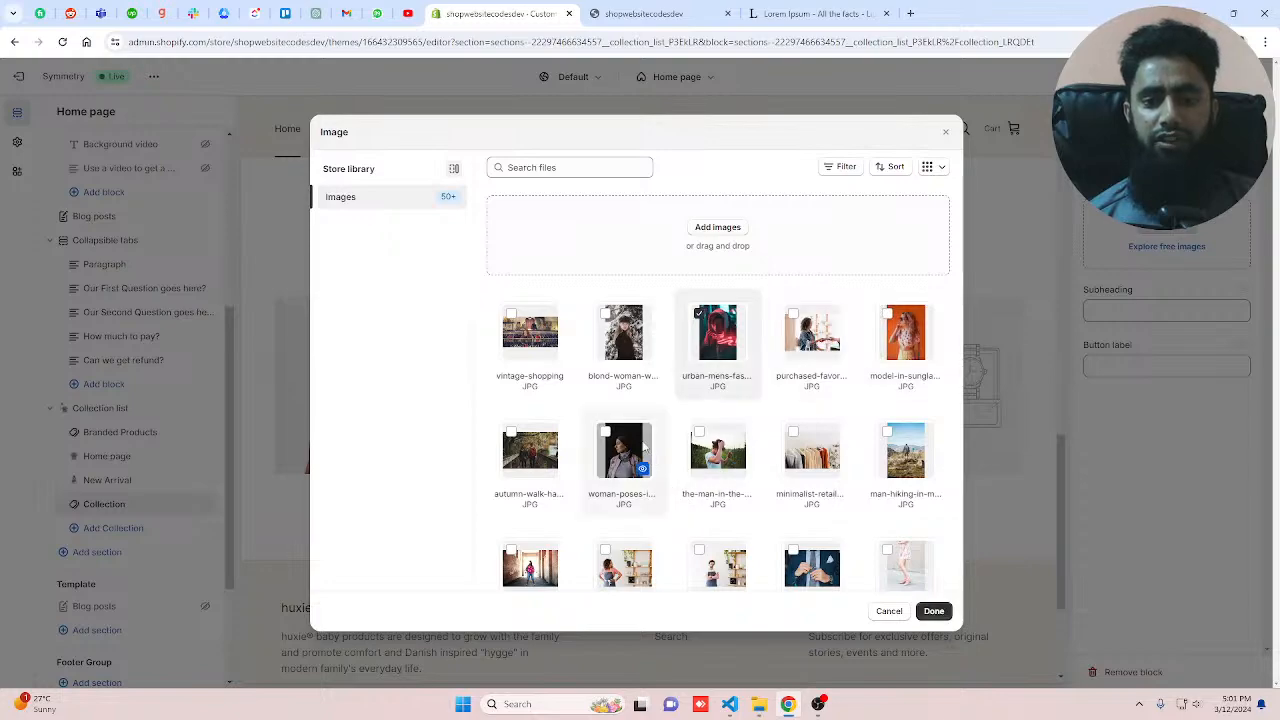
click(933, 611)
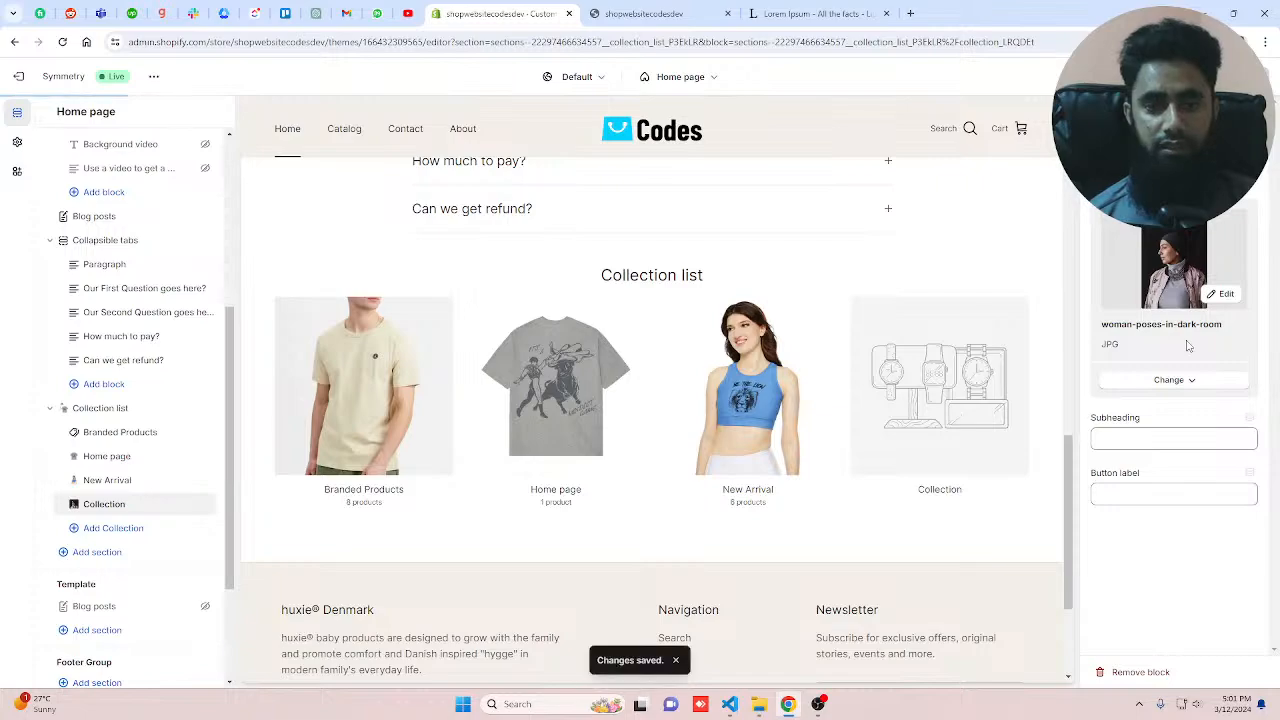
Step: Add a Contact form section below the Collection list and set its color scheme to 2
click(97, 553)
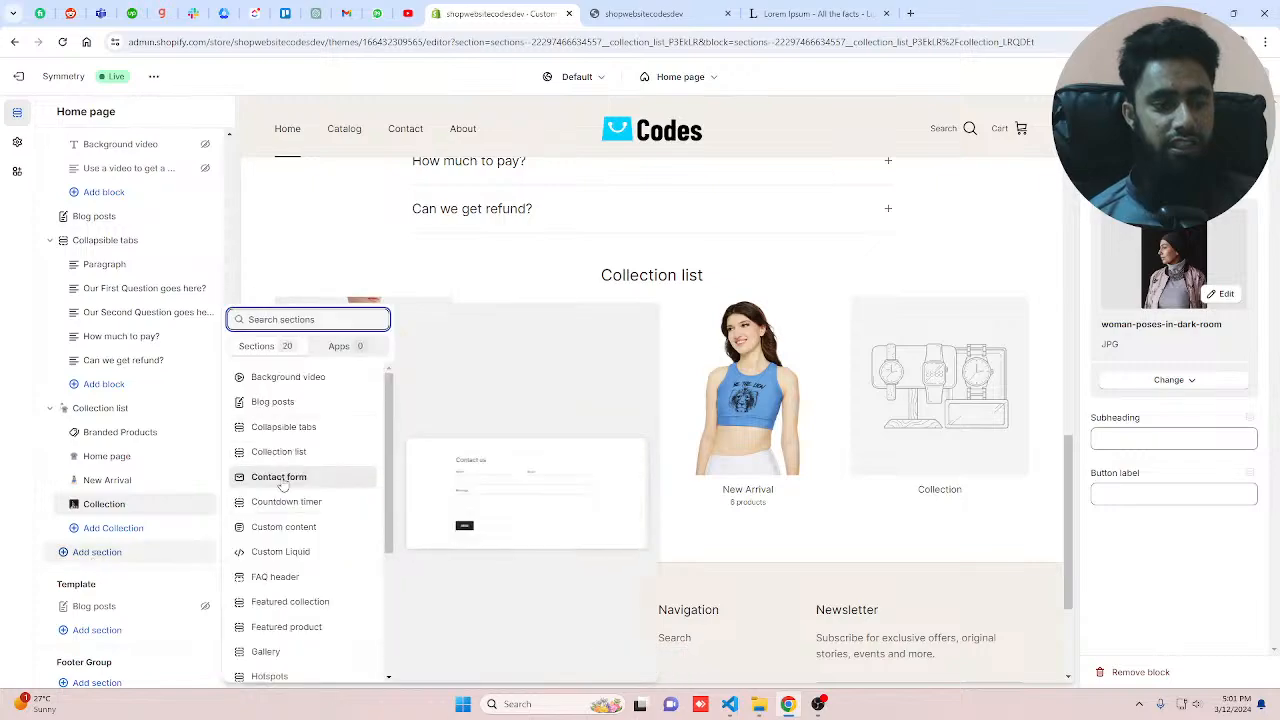
click(290, 478)
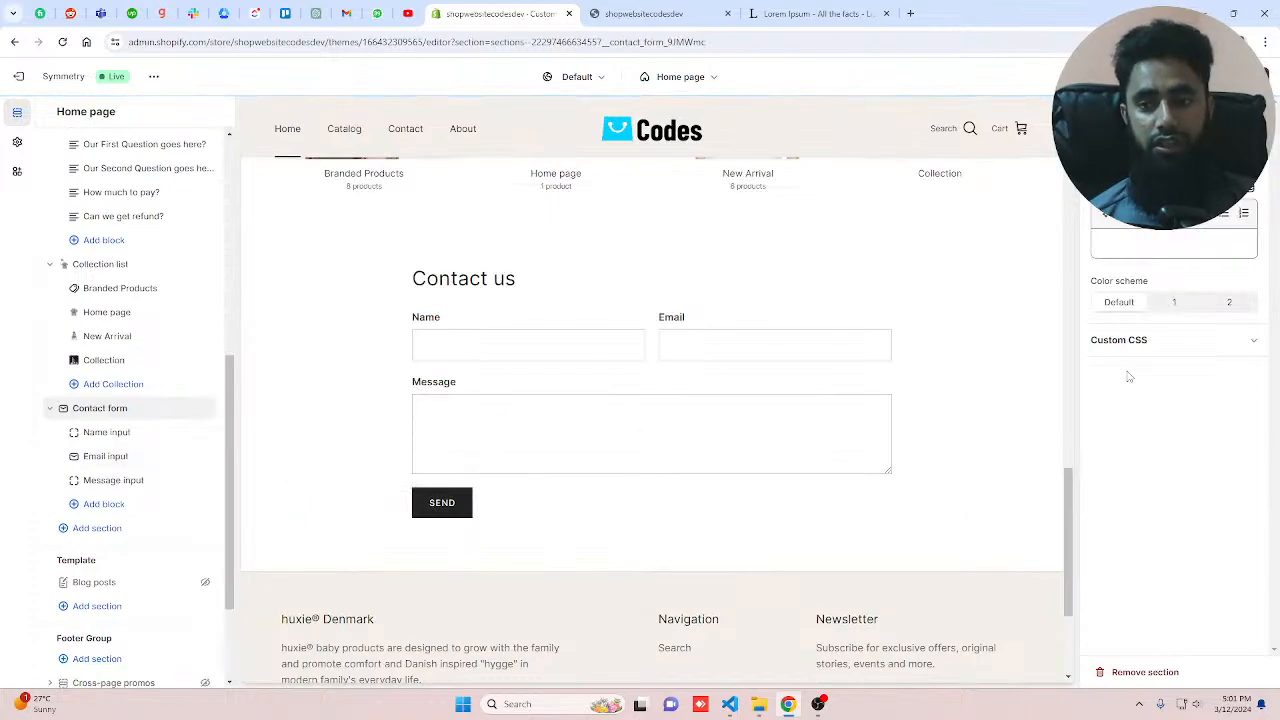
click(1230, 304)
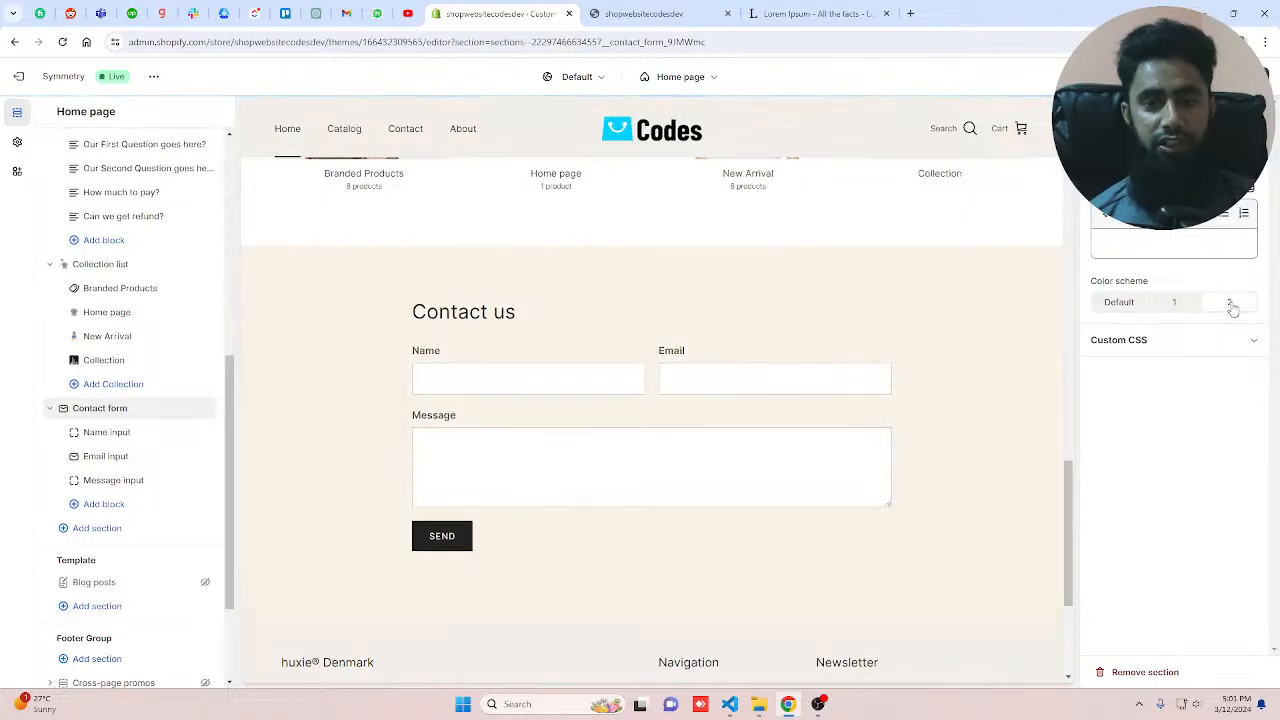
click(1176, 302)
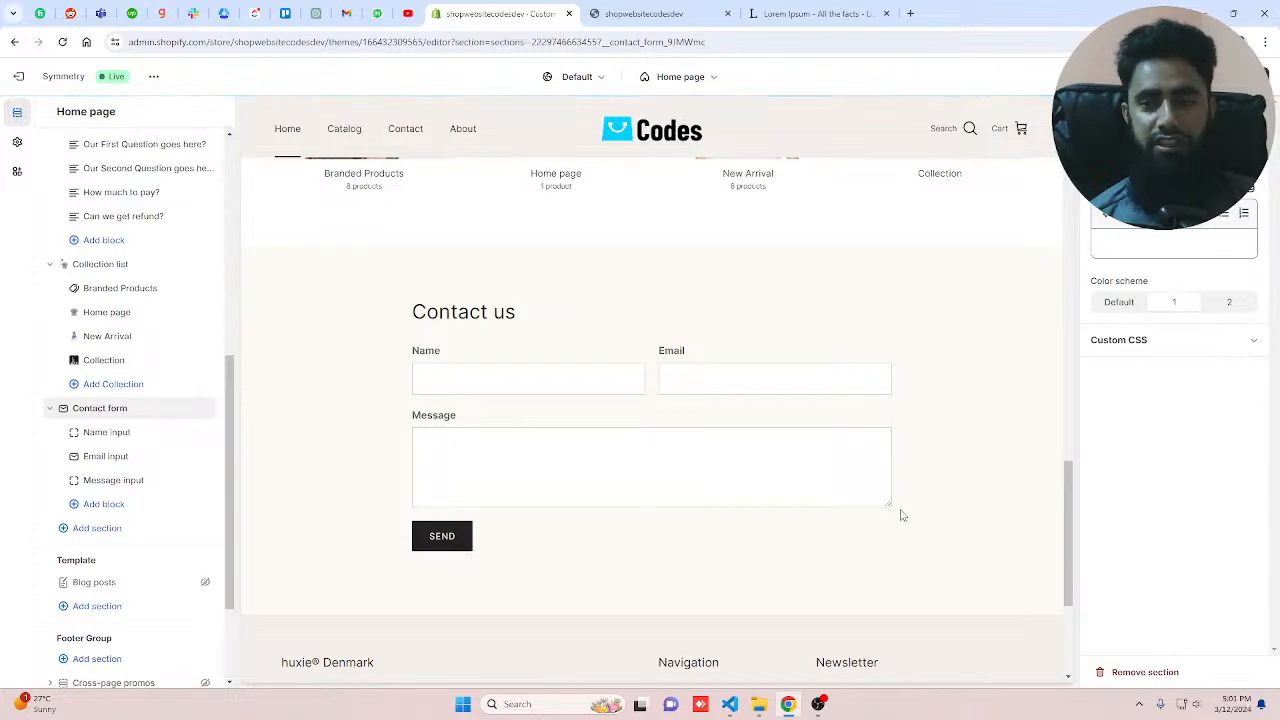
click(1245, 304)
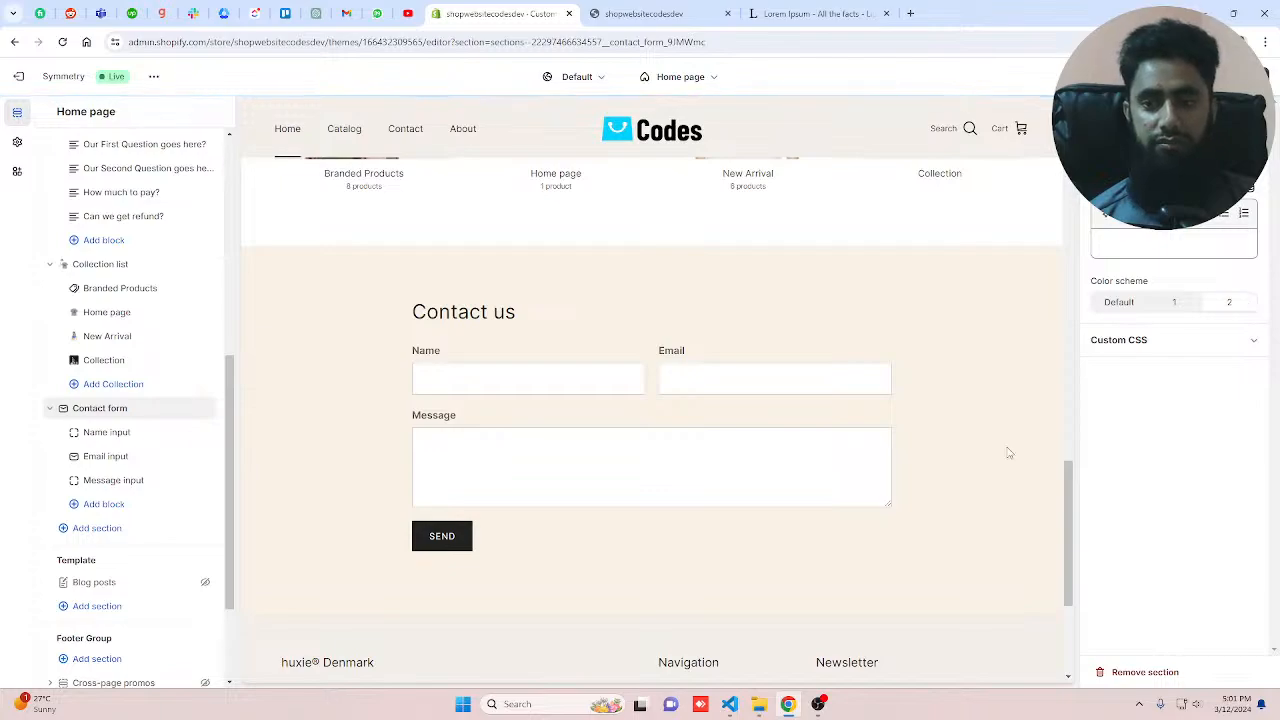
Step: Add a Phone input block to the Contact form after the existing input blocks
click(110, 436)
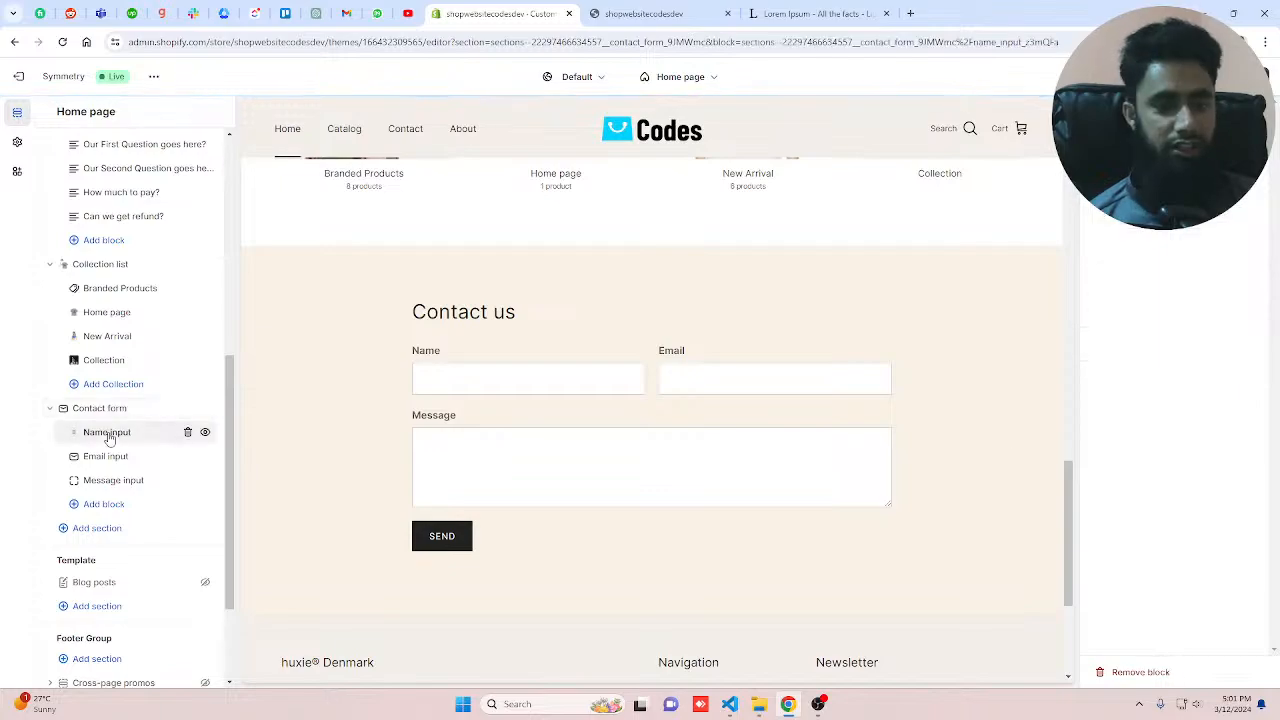
click(106, 457)
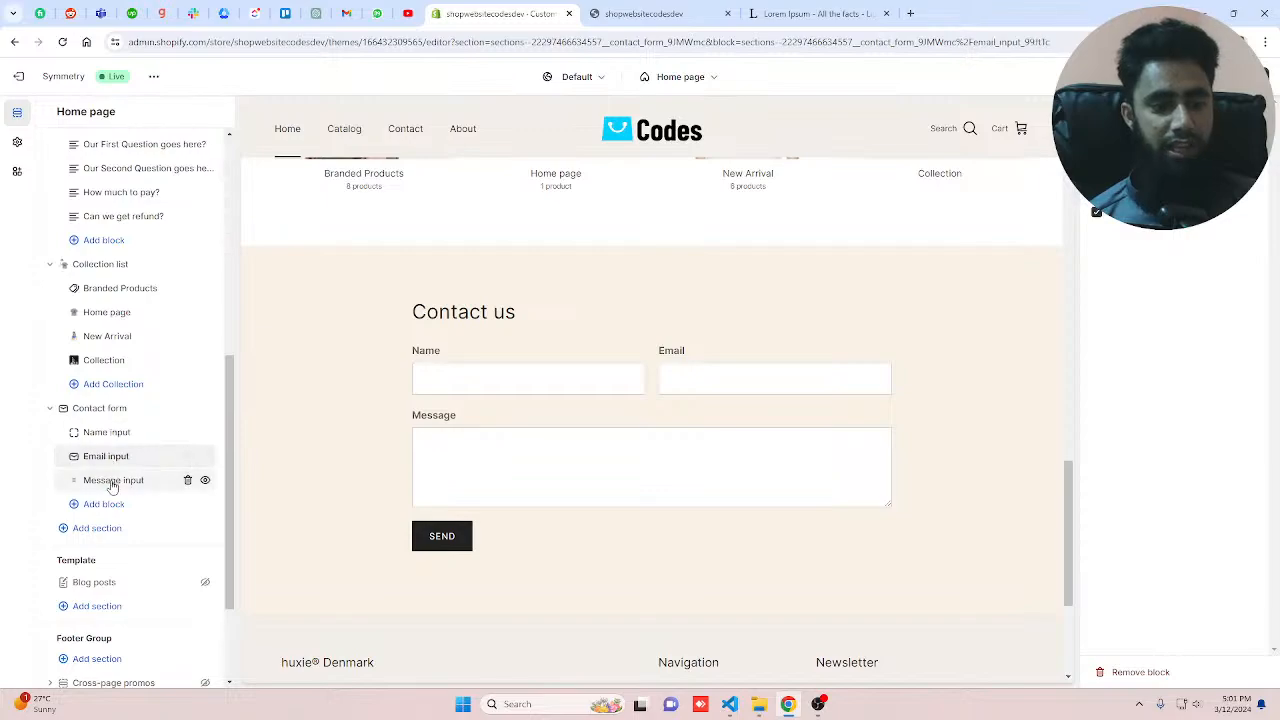
click(113, 481)
click(104, 504)
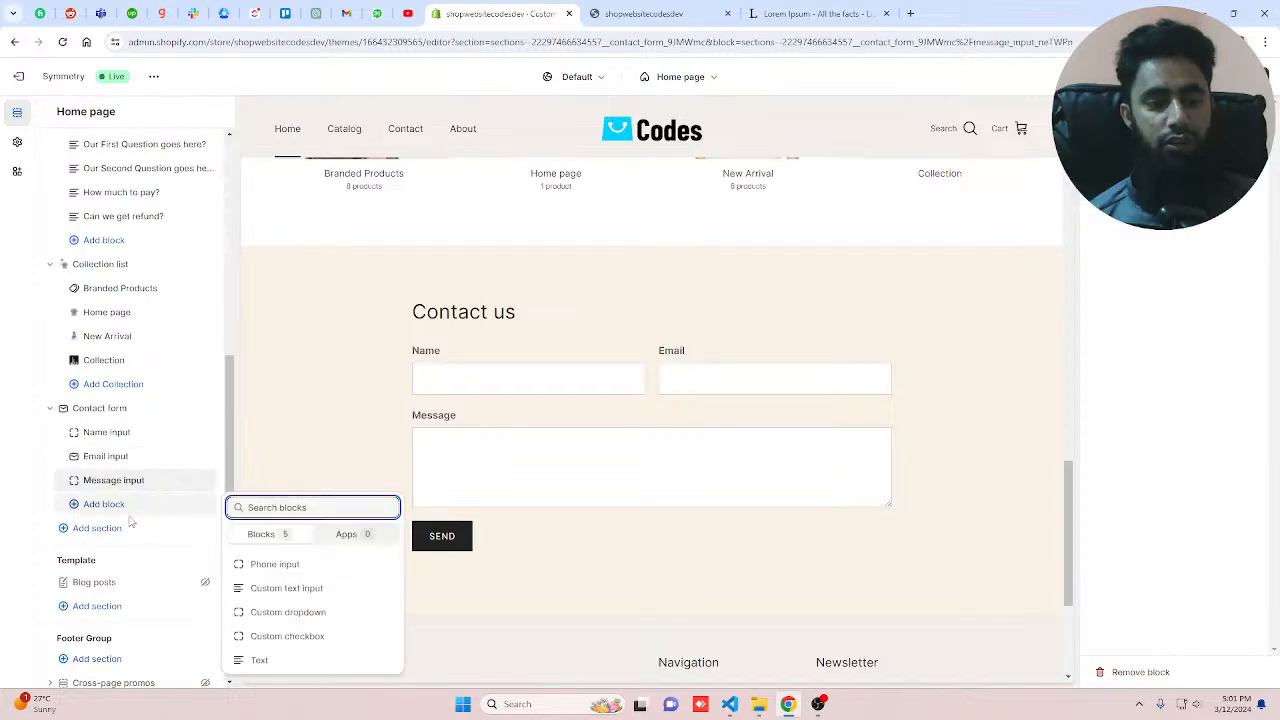
click(290, 565)
Step: Add a Custom checkbox block to the Contact form labelled Agree Terms and conditions
click(108, 527)
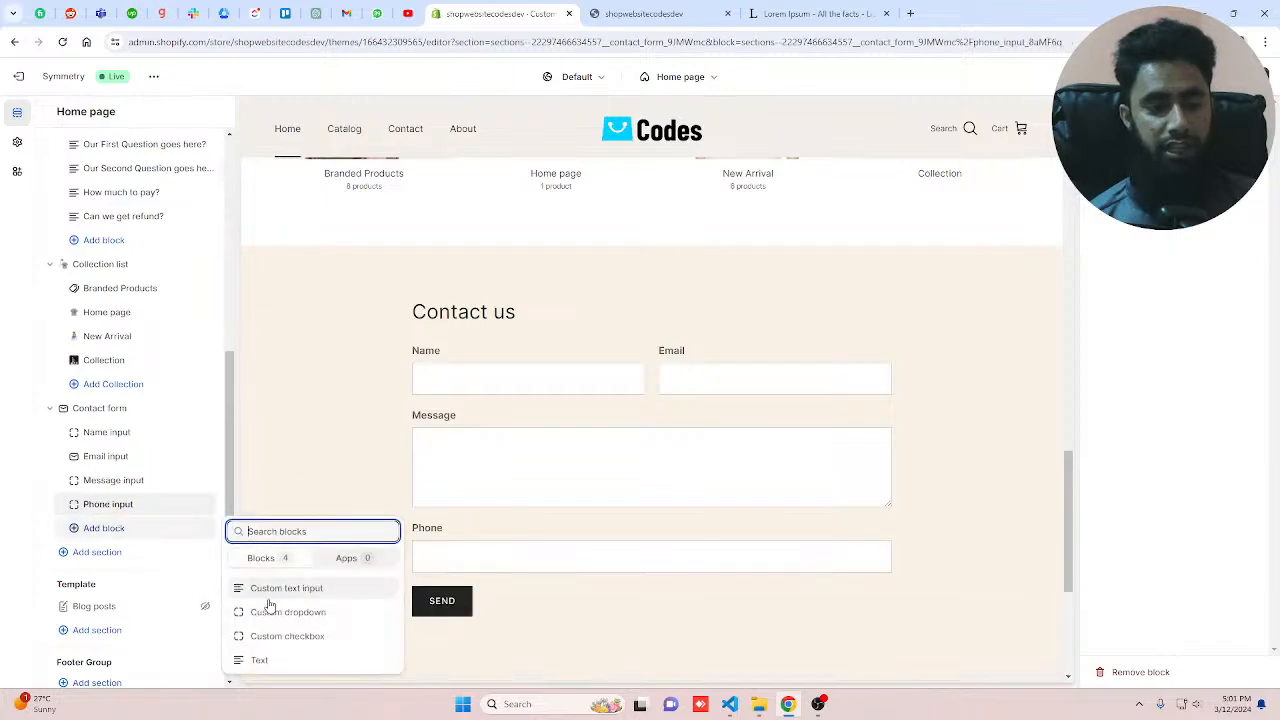
click(313, 637)
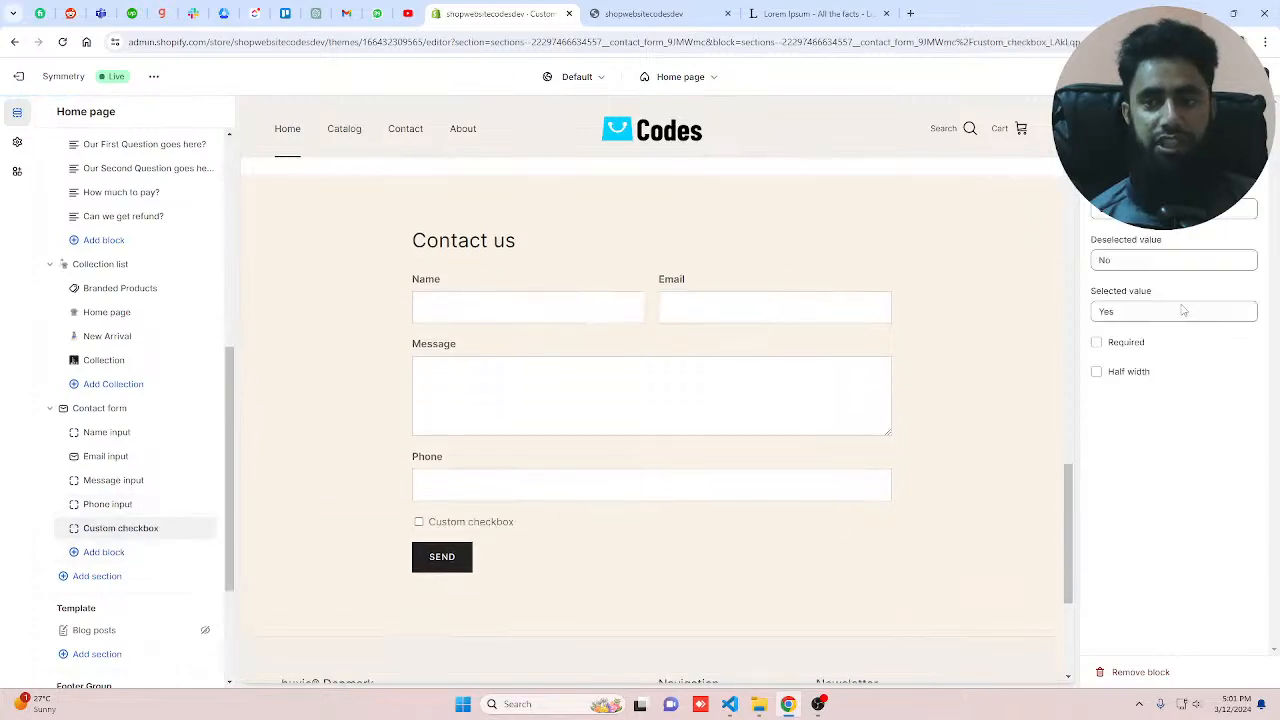
drag(1192, 209, 1094, 210)
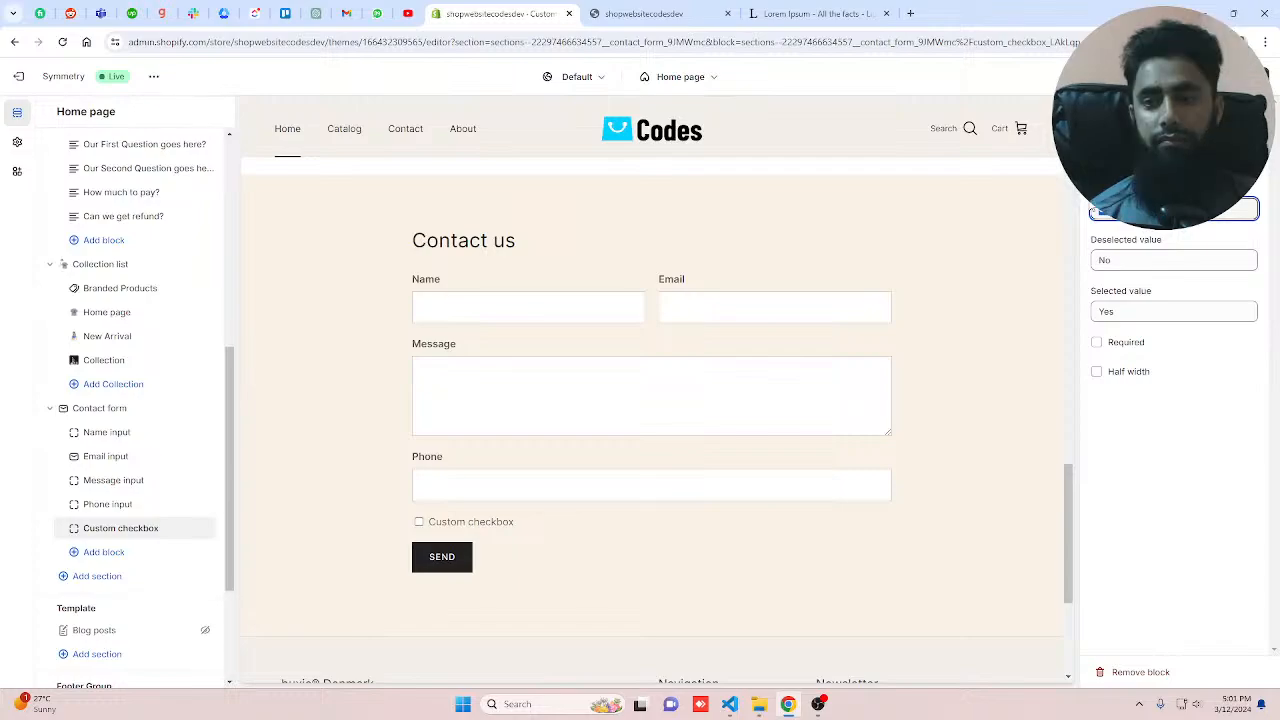
text(Terms)
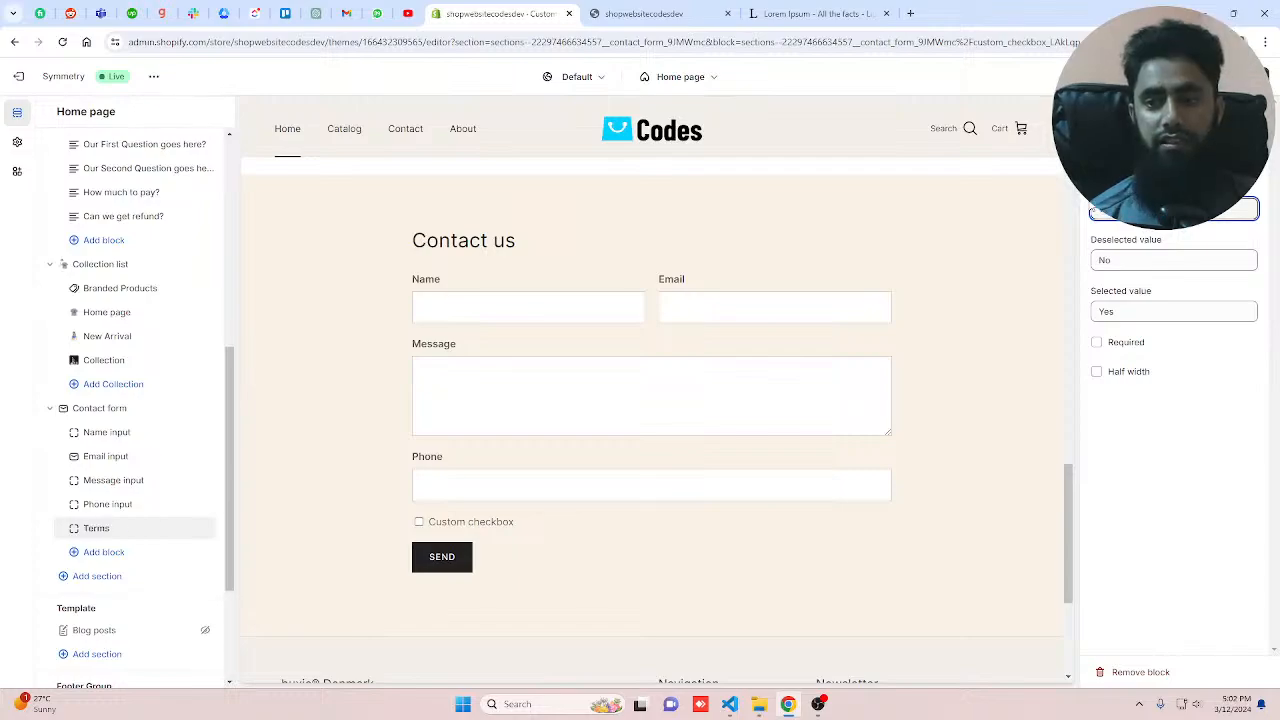
text( and conditi)
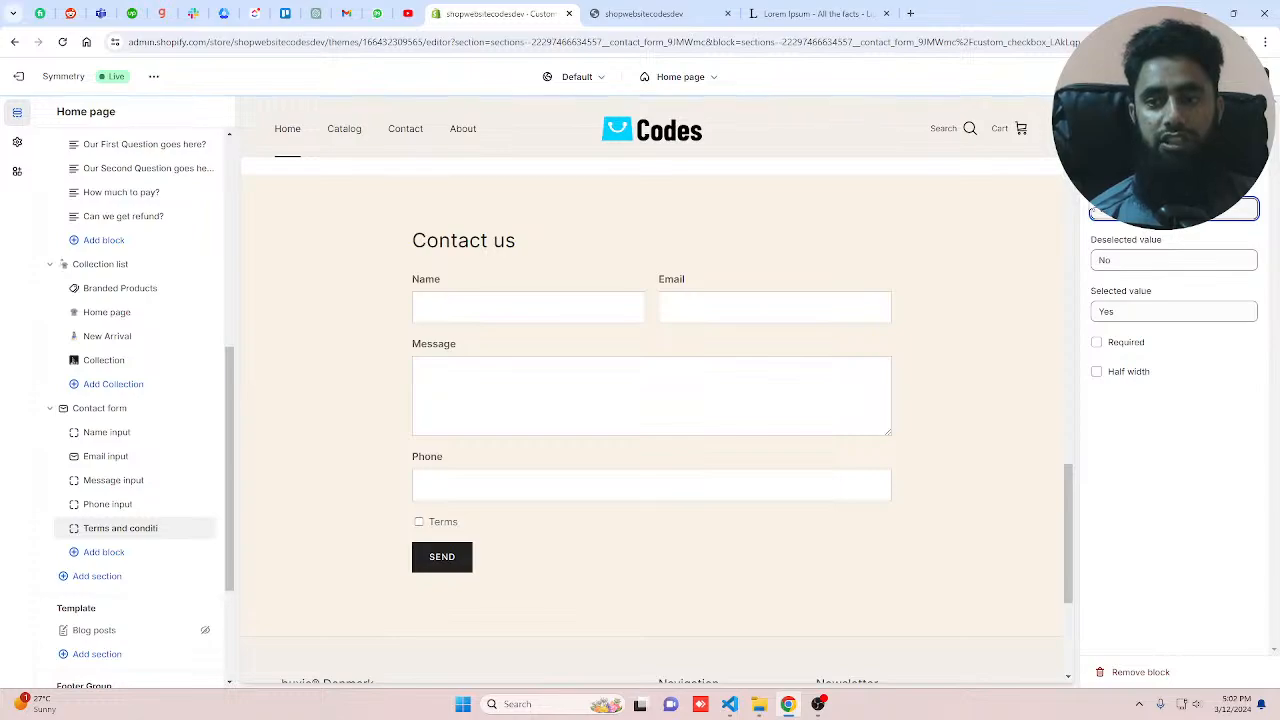
text(ons)
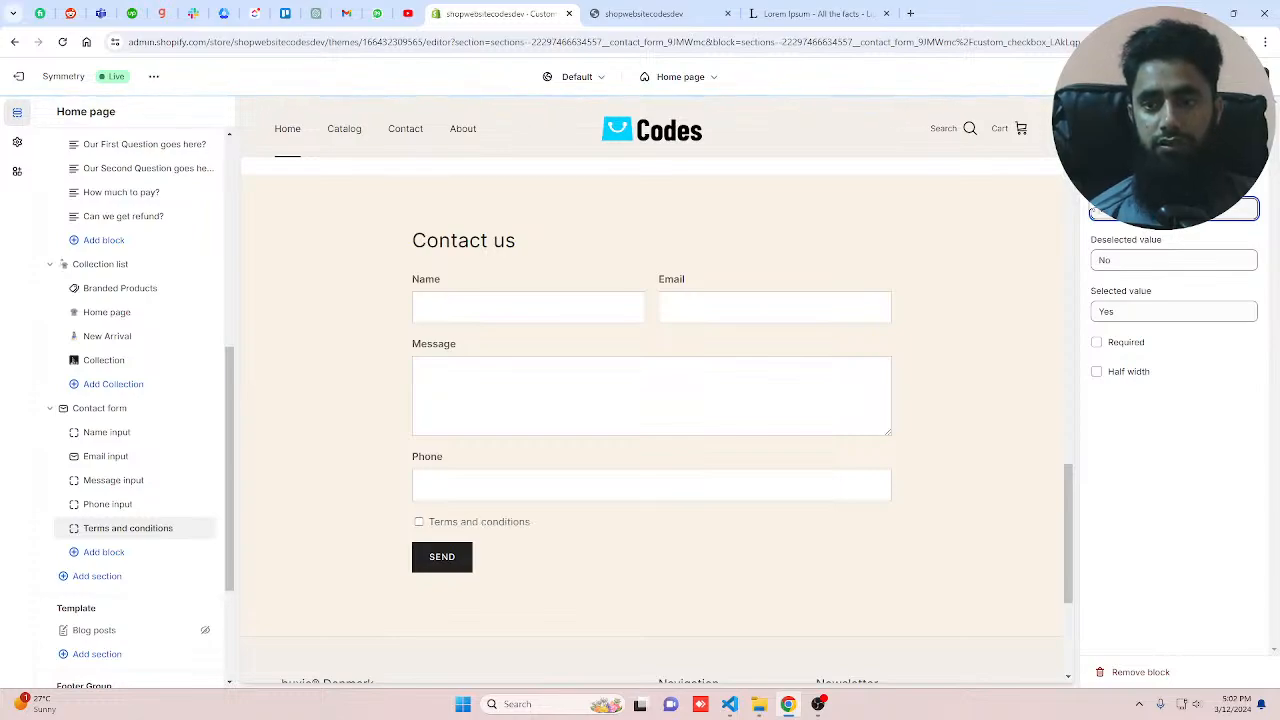
text(Ag)
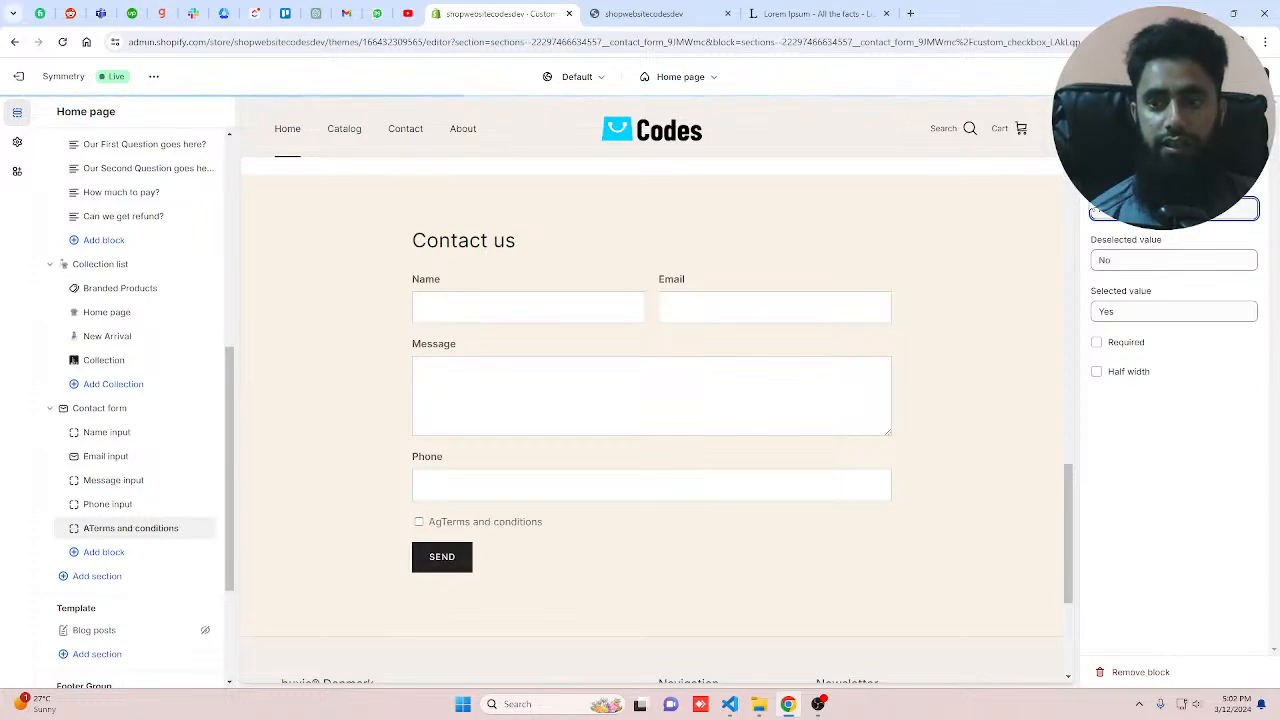
text(ree)
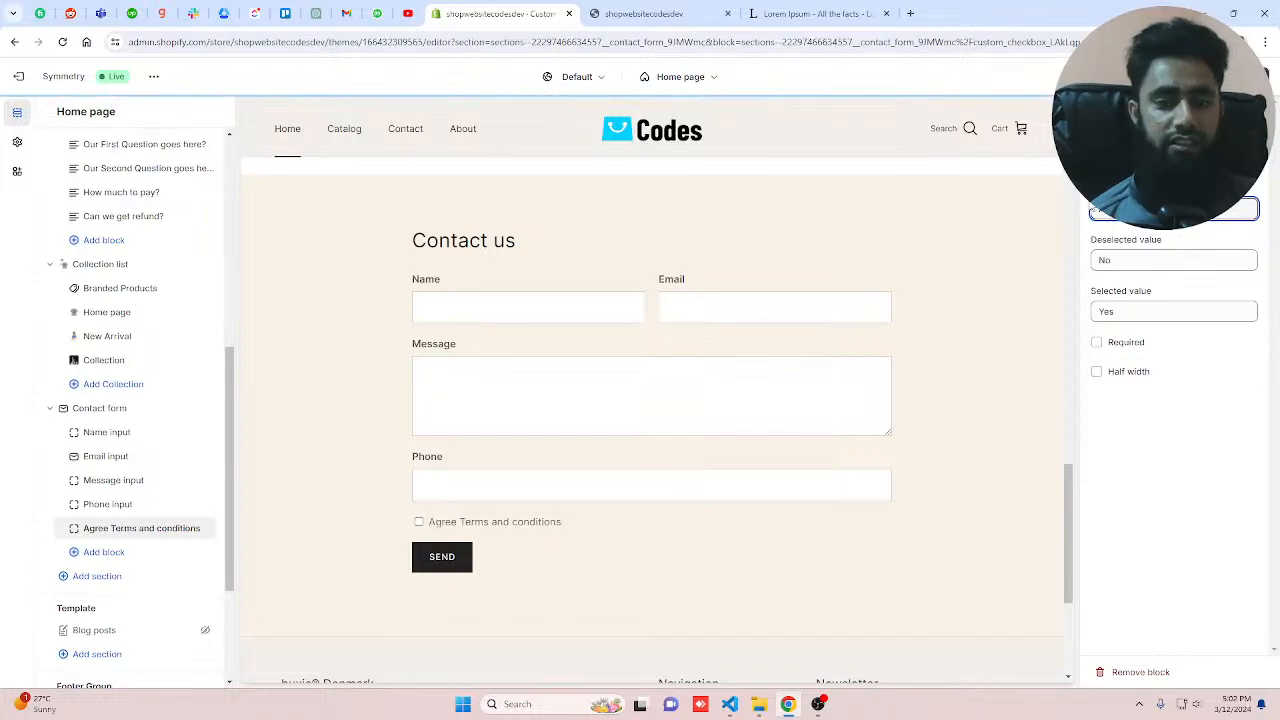
click(201, 523)
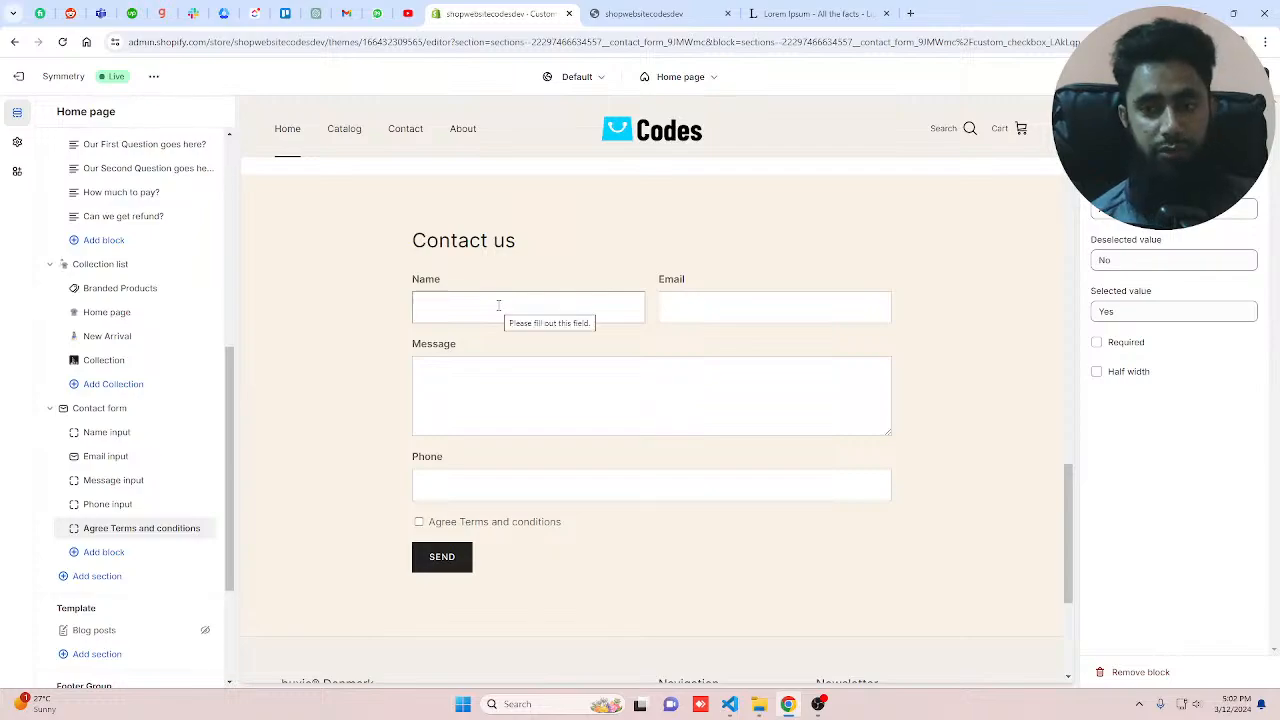
Step: Make the Agree Terms and conditions checkbox required
click(1096, 344)
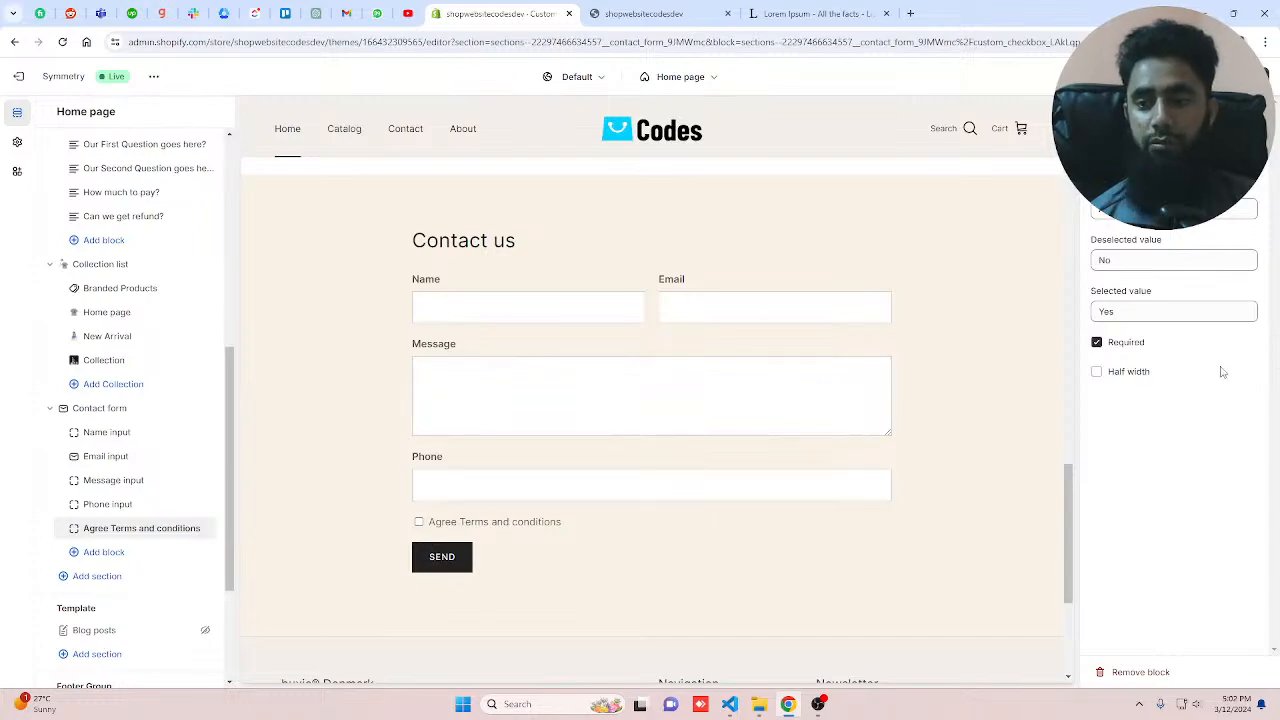
click(1097, 372)
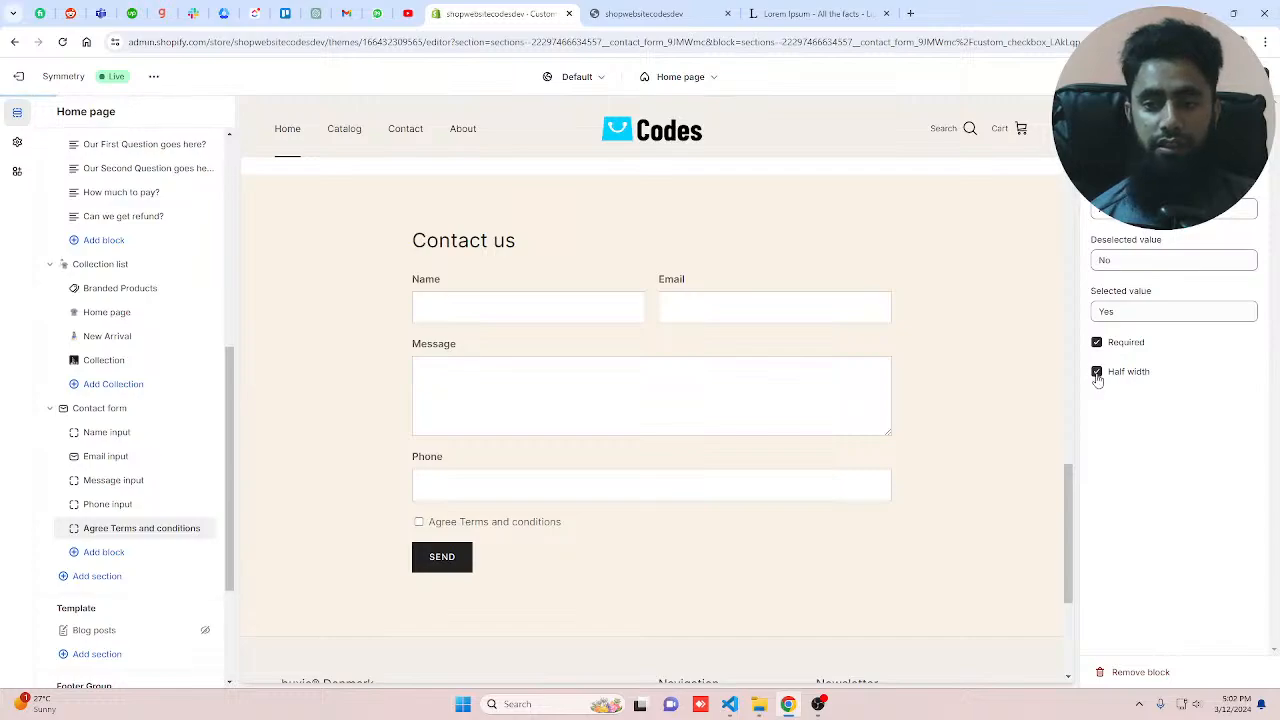
click(1097, 372)
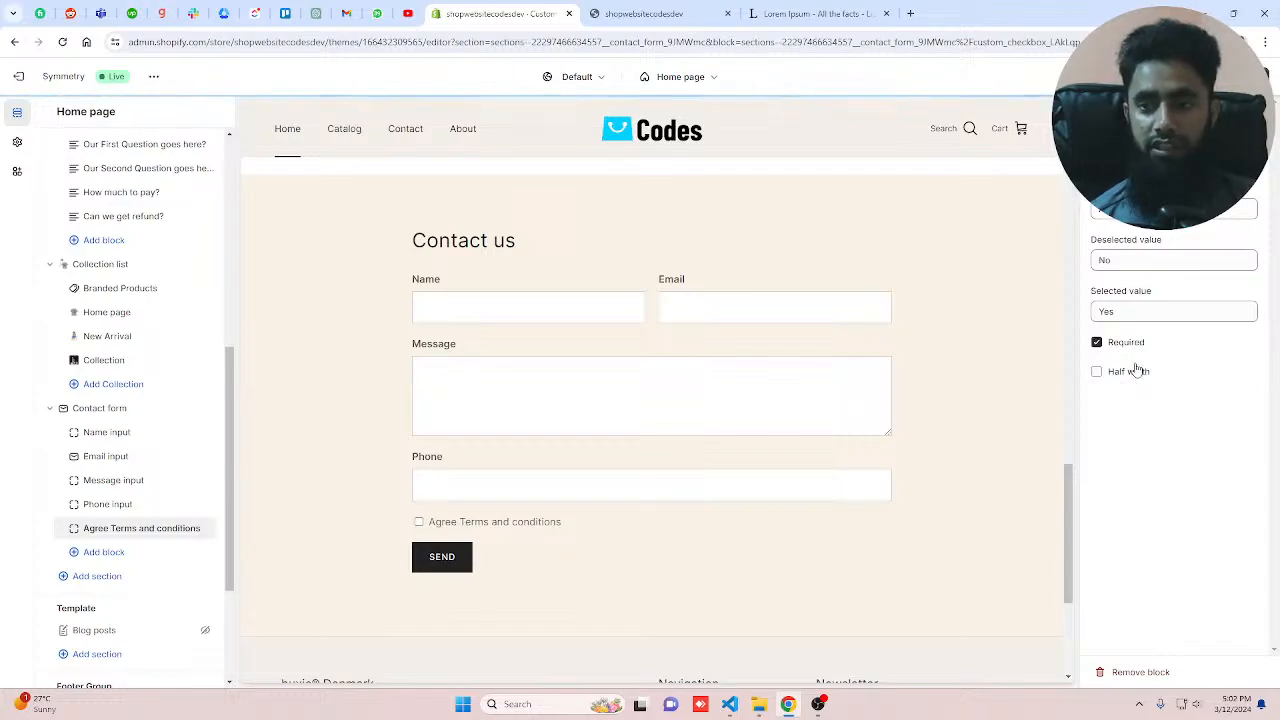
double_click(1129, 259)
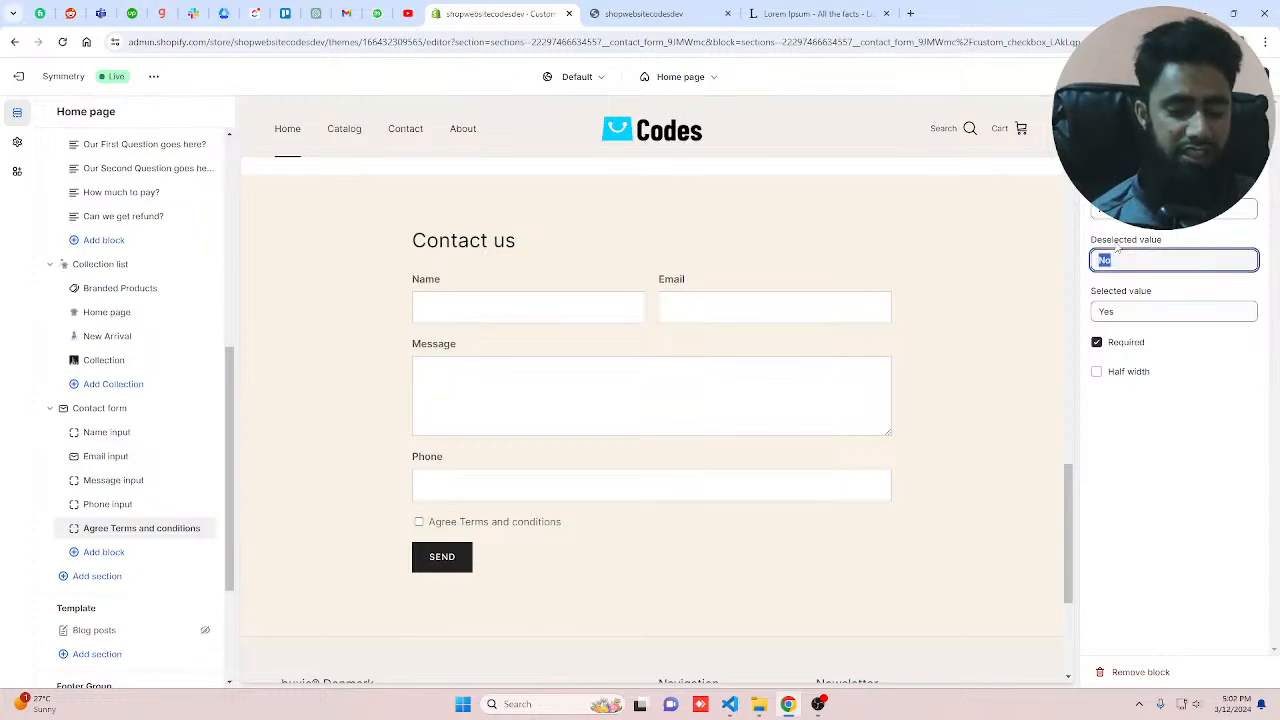
text(Yes)
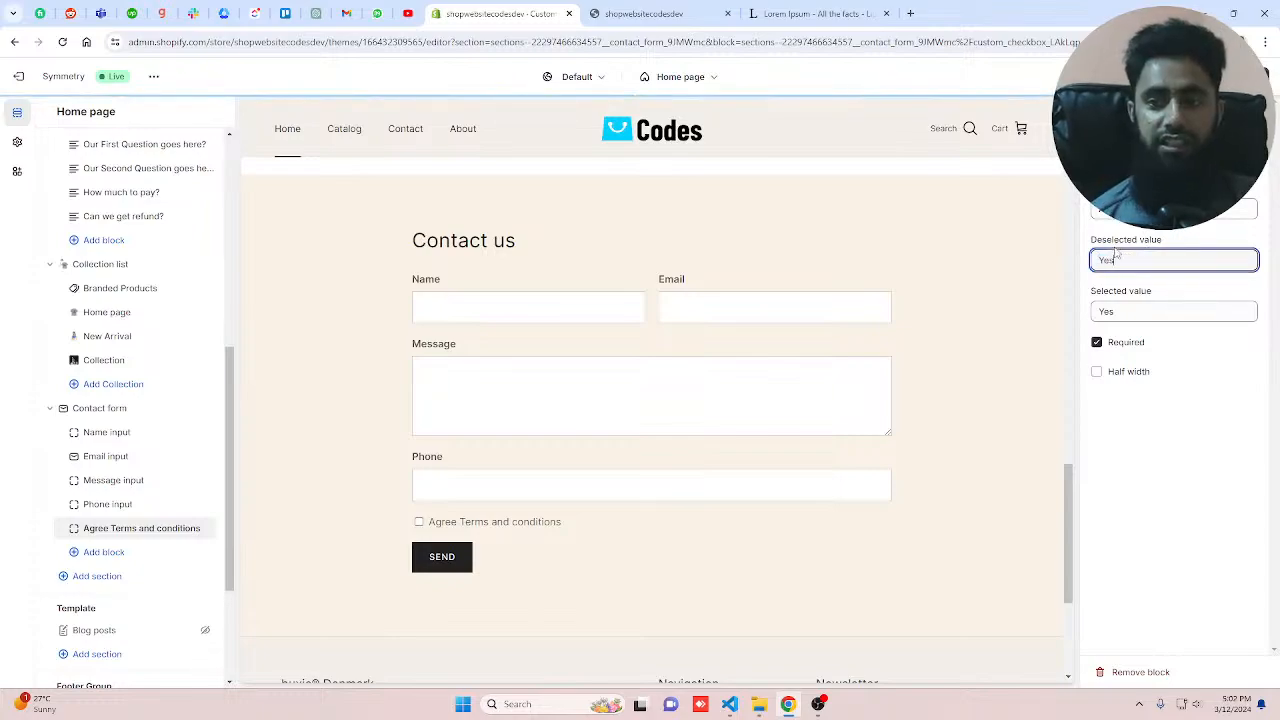
click(1133, 312)
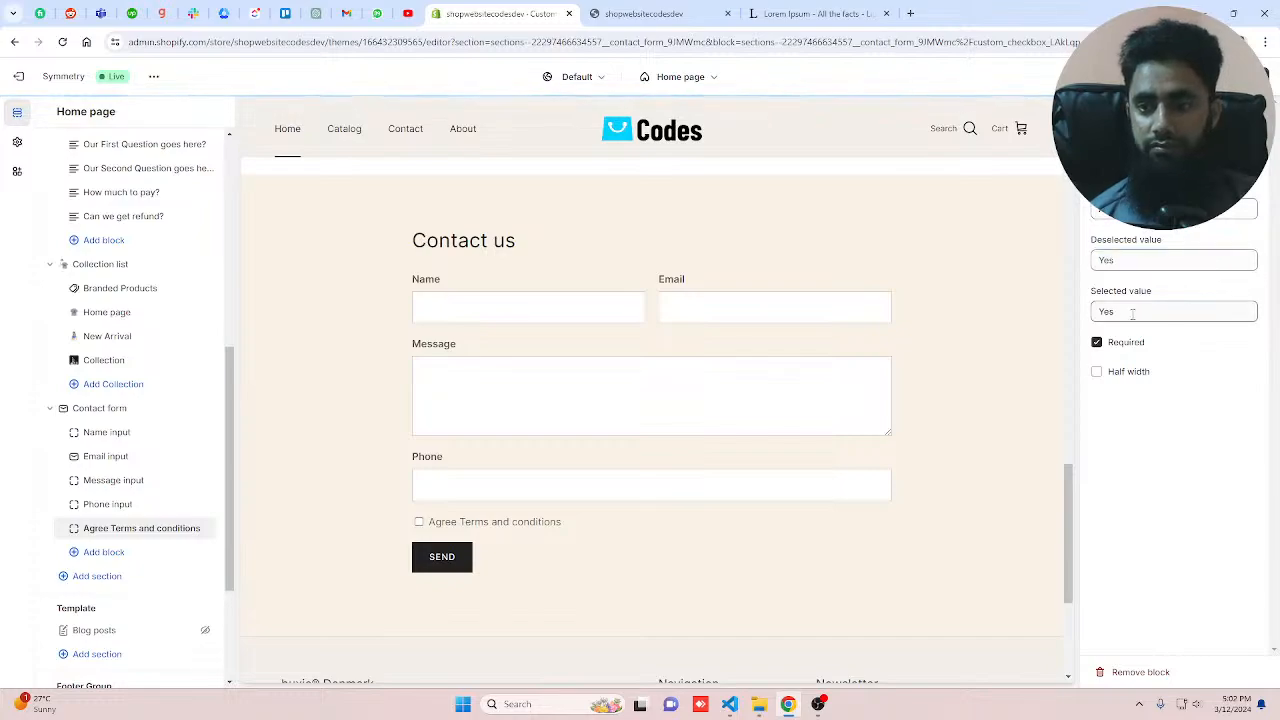
double_click(1121, 260)
text(No)
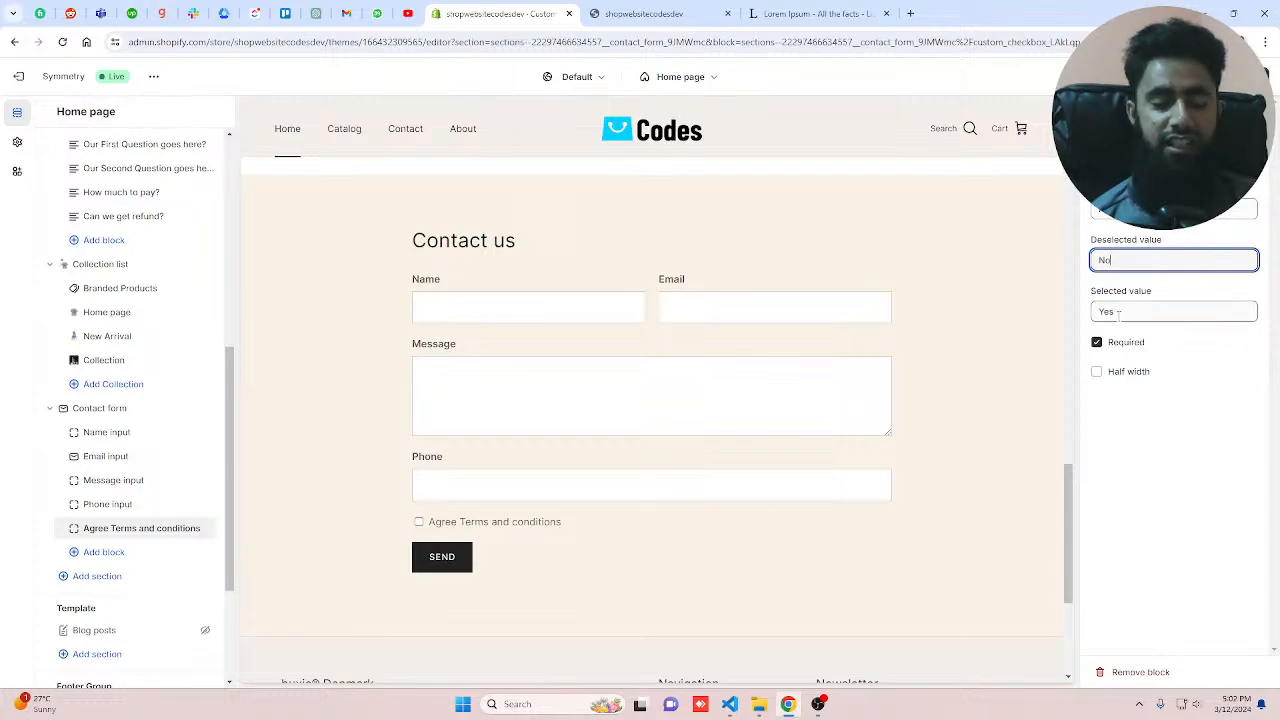
Step: Save the changes and add a Countdown timer section below the Contact form
click(1246, 77)
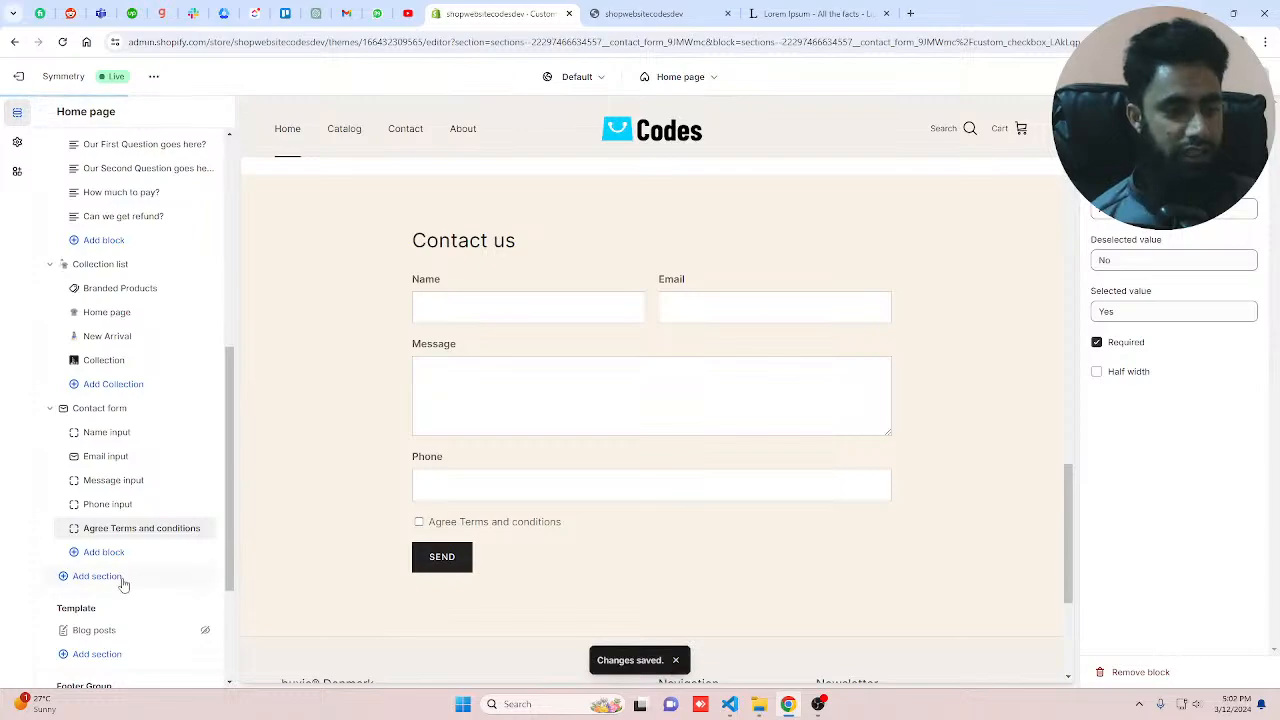
click(101, 411)
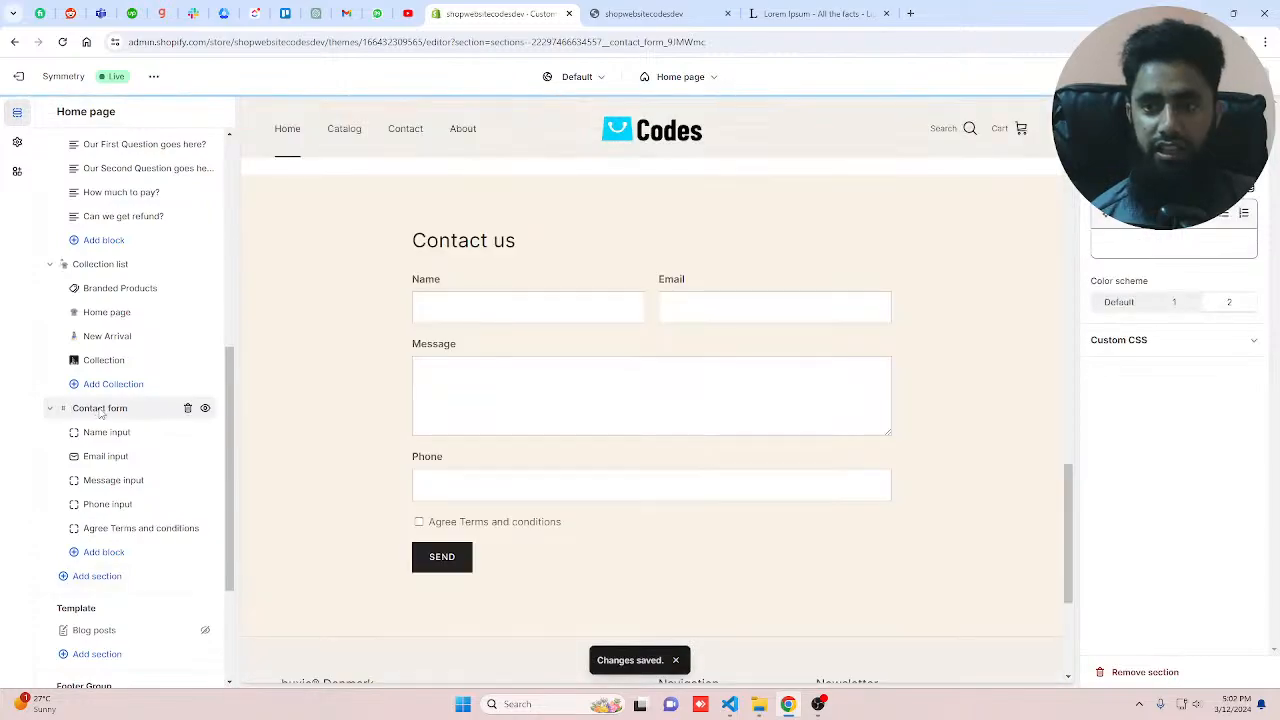
click(100, 578)
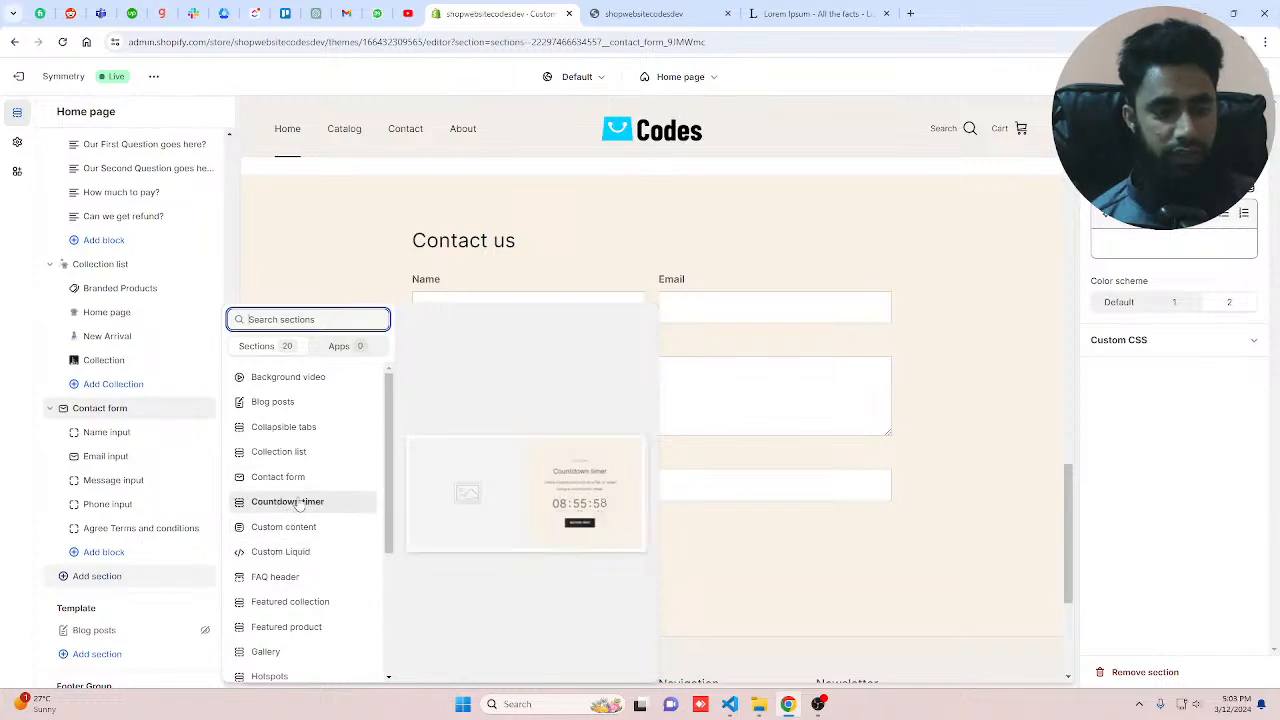
key(Escape)
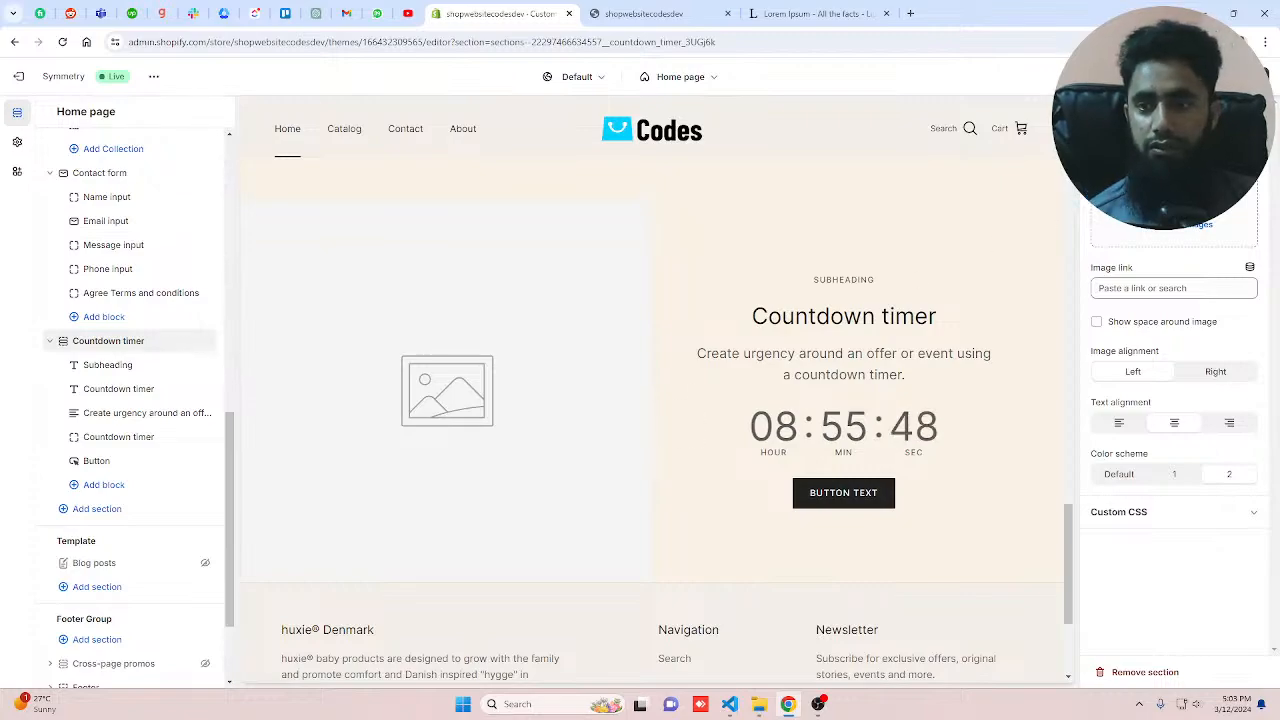
Step: Set the Countdown timer section's image to BoxfitHoodie1 from the store library
click(1173, 201)
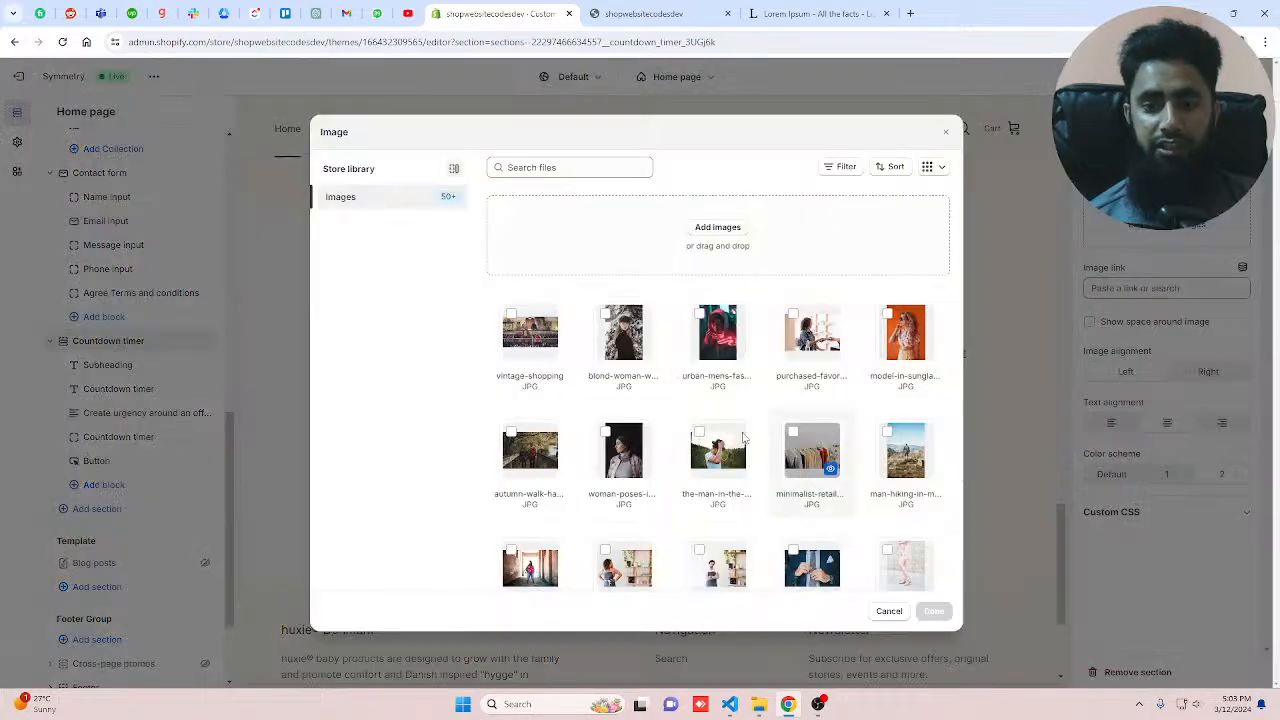
scroll(733, 462, down, 3)
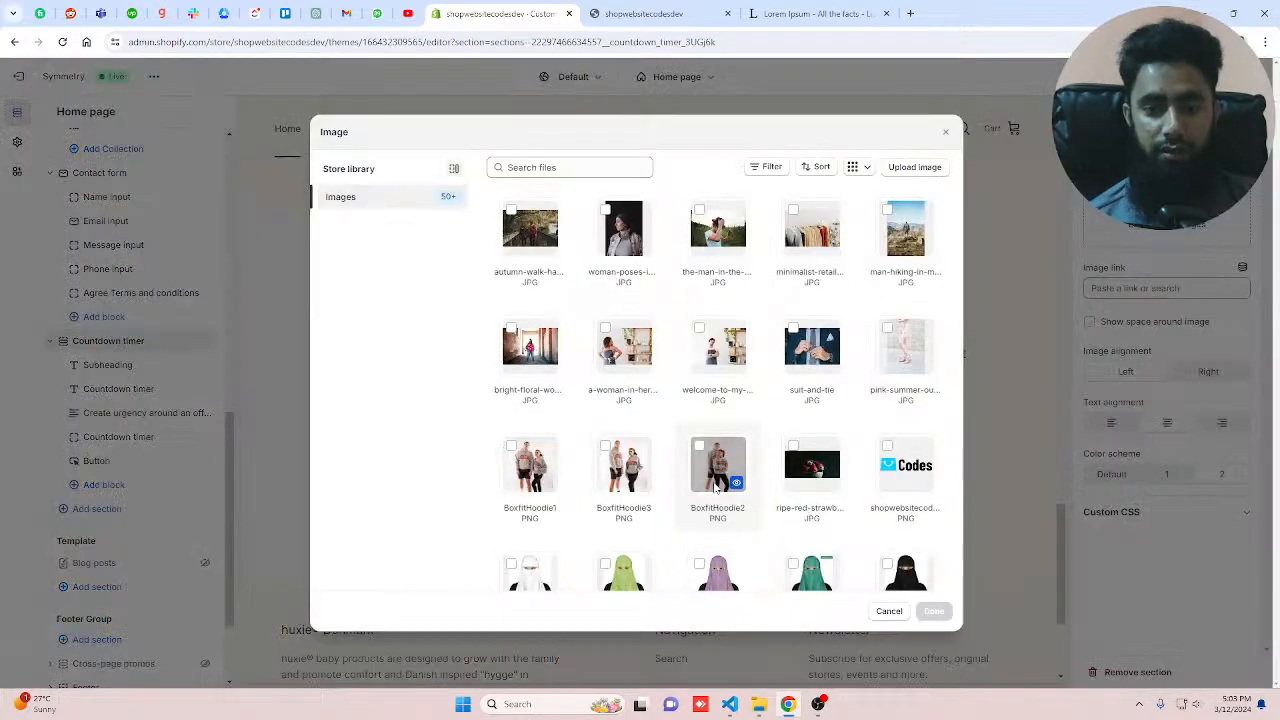
click(530, 462)
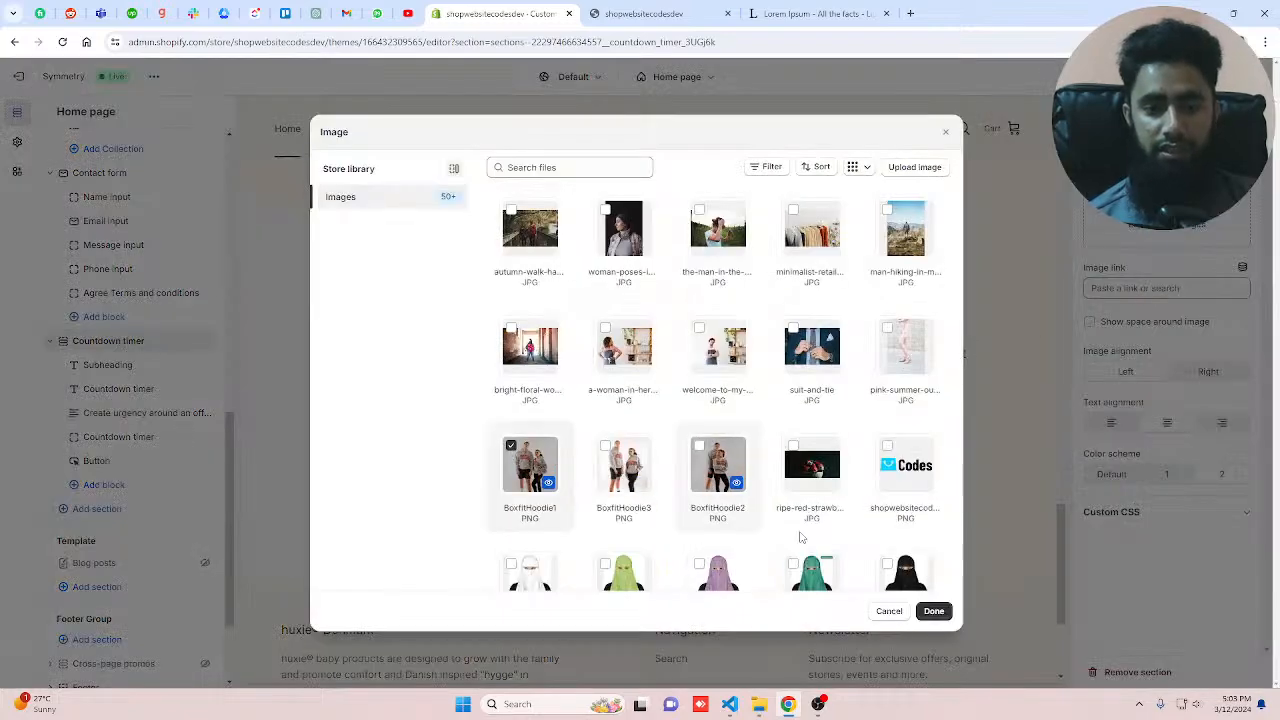
click(933, 611)
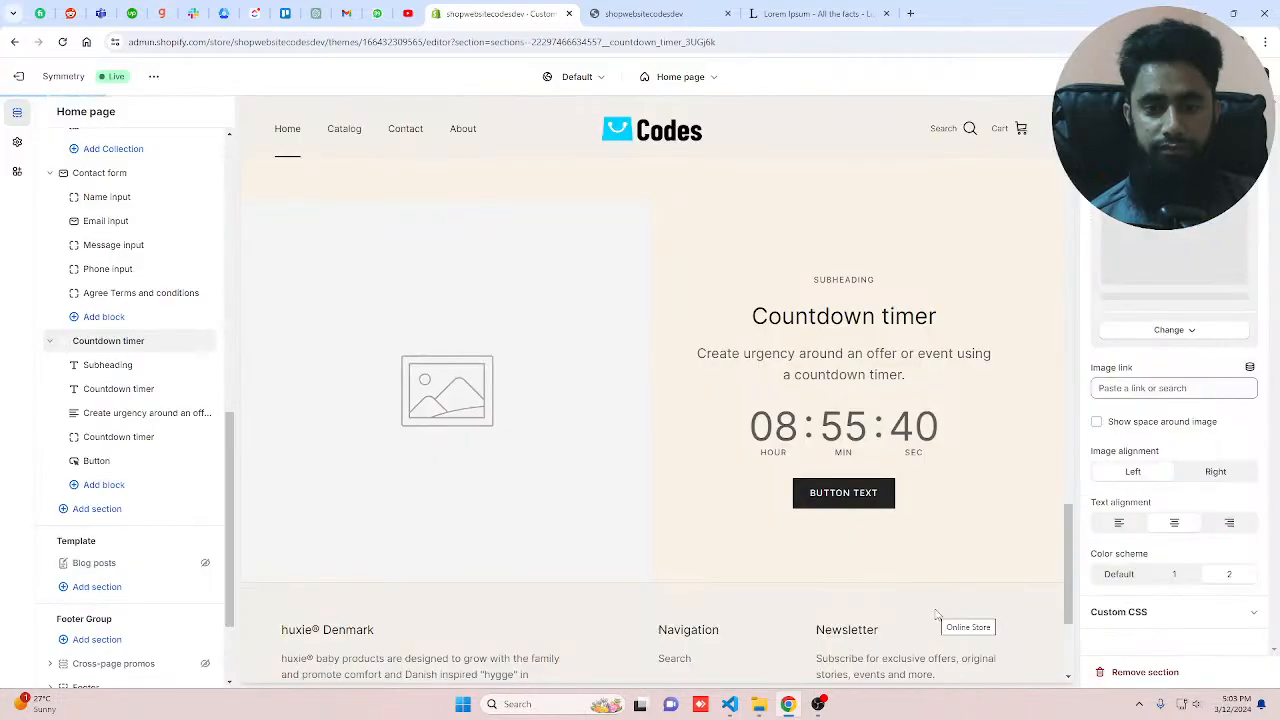
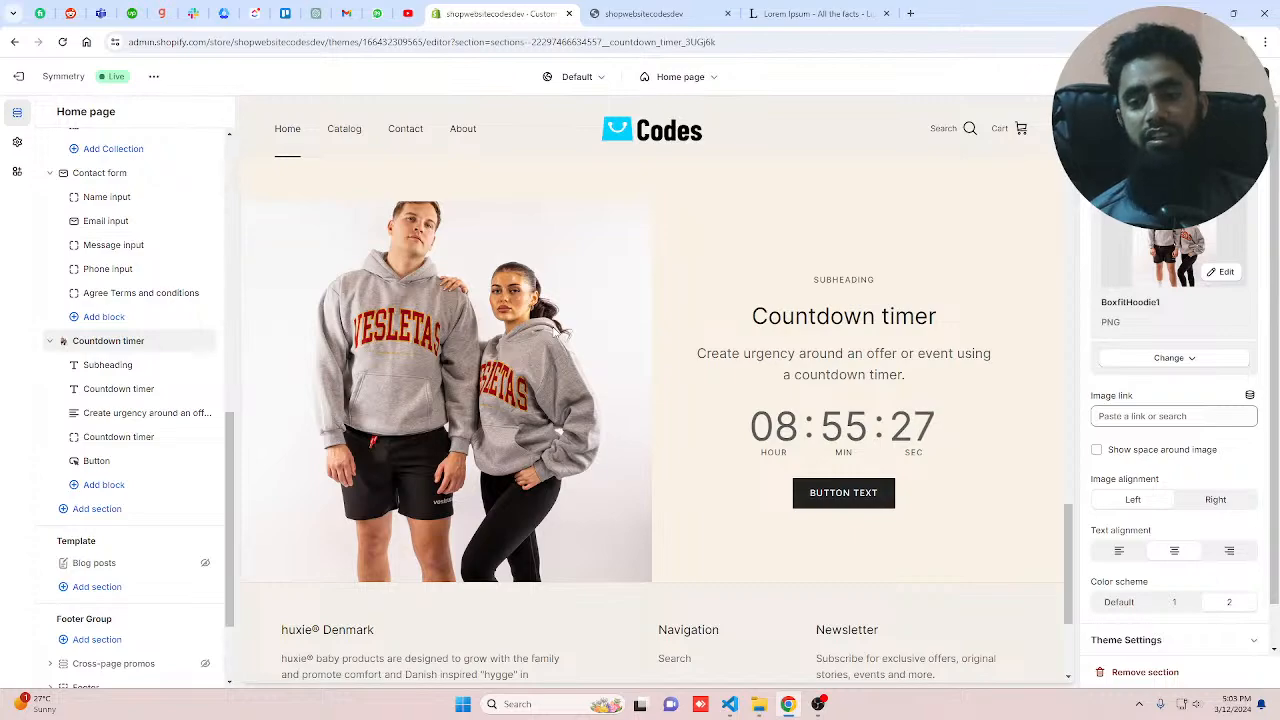
Step: Link the Countdown timer section's image to JOGGERS SET
click(1131, 420)
click(1152, 286)
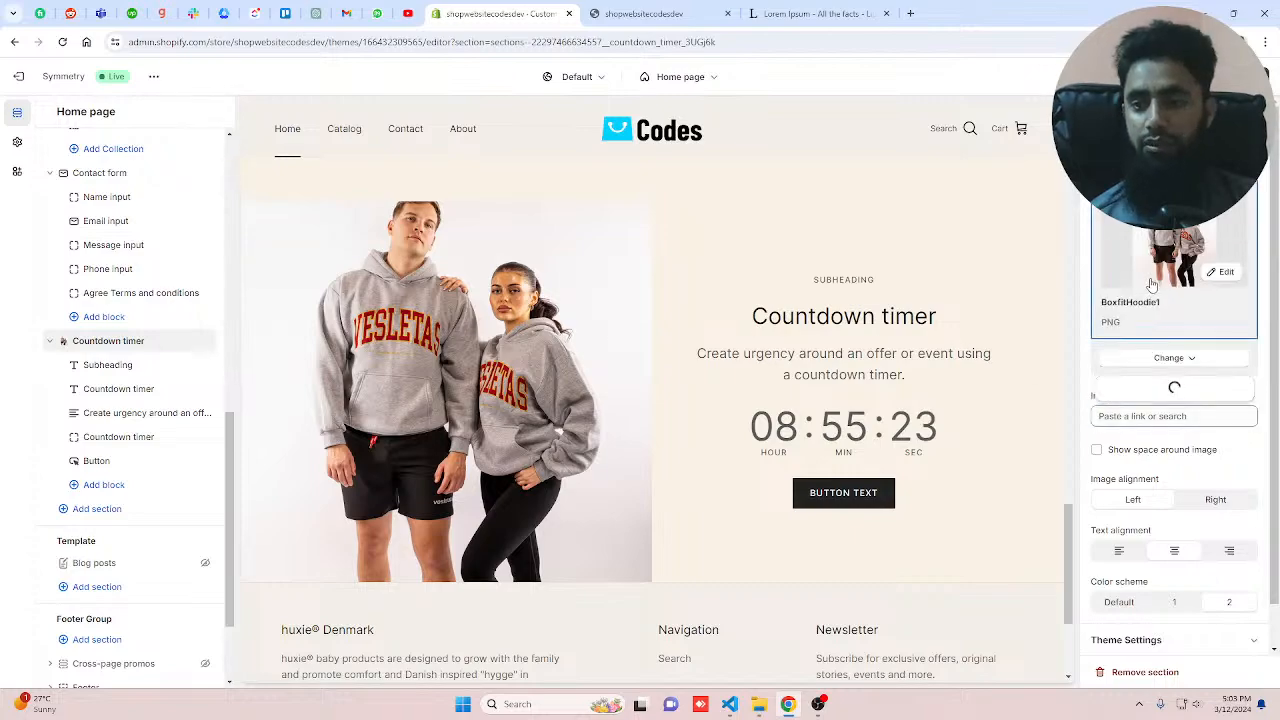
click(1150, 354)
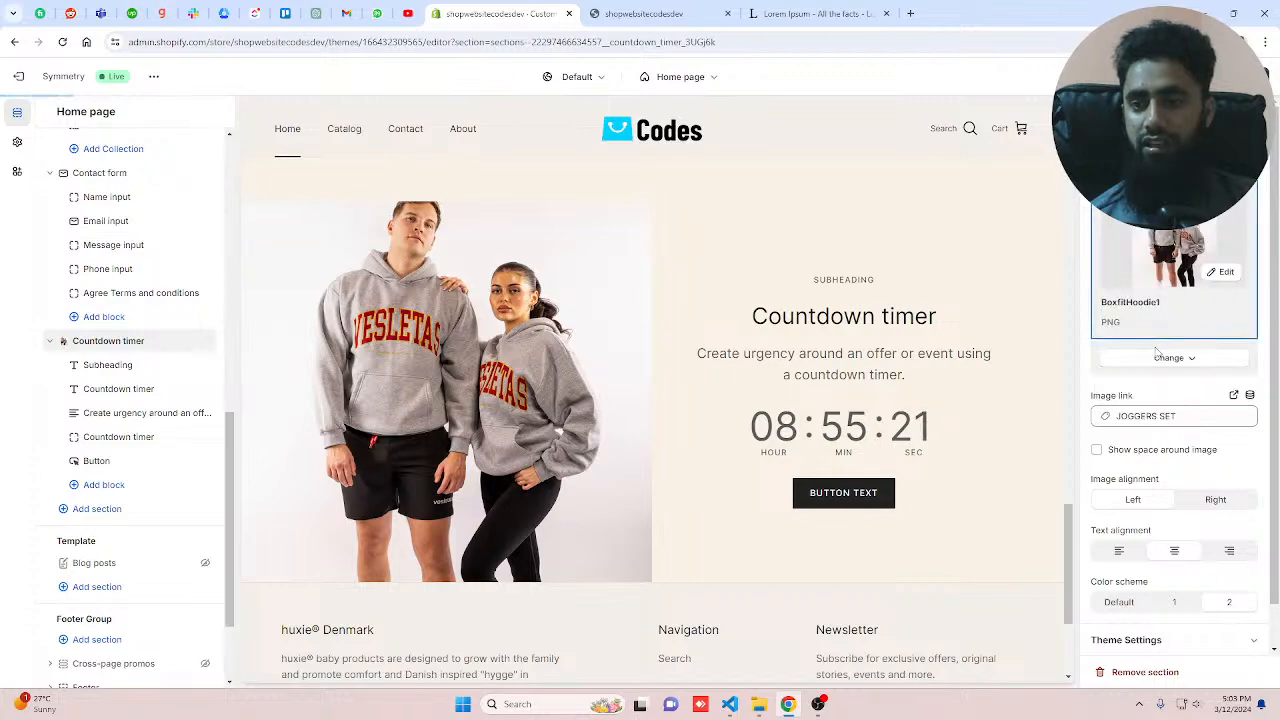
Step: Switch the section's image alignment to Right and back to Left
scroll(1180, 420, down, 1)
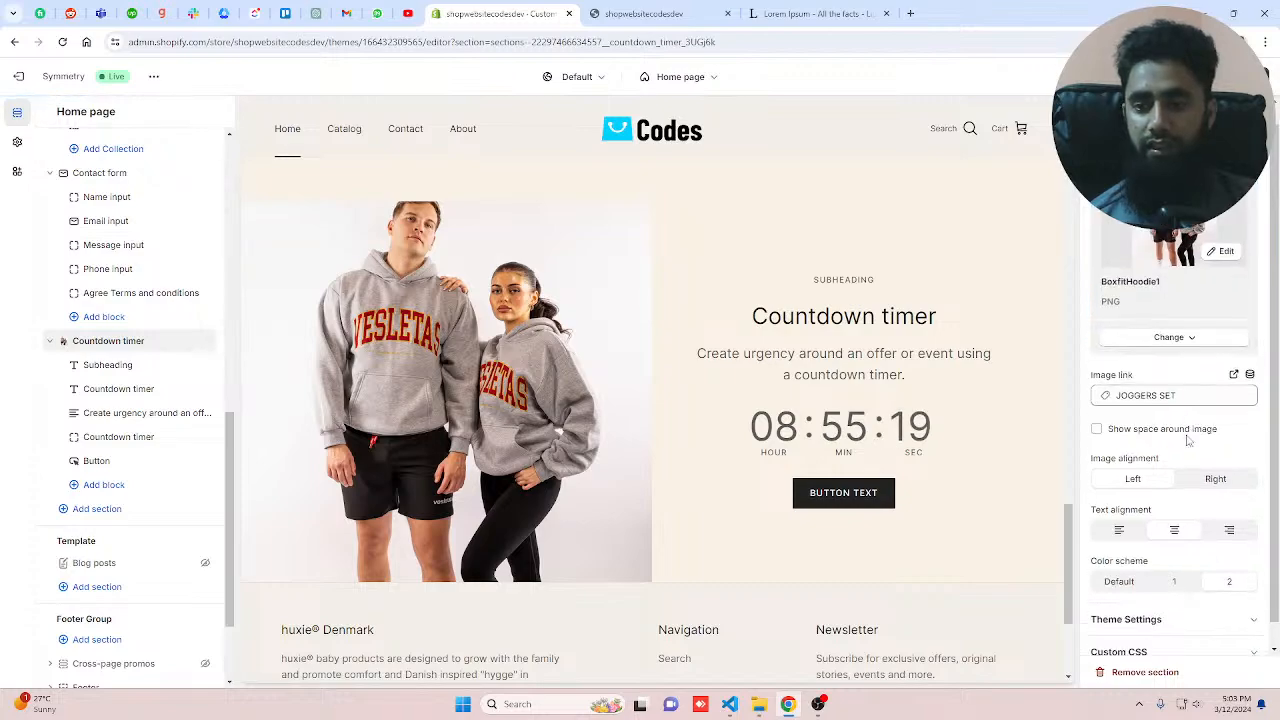
scroll(1190, 442, down, 1)
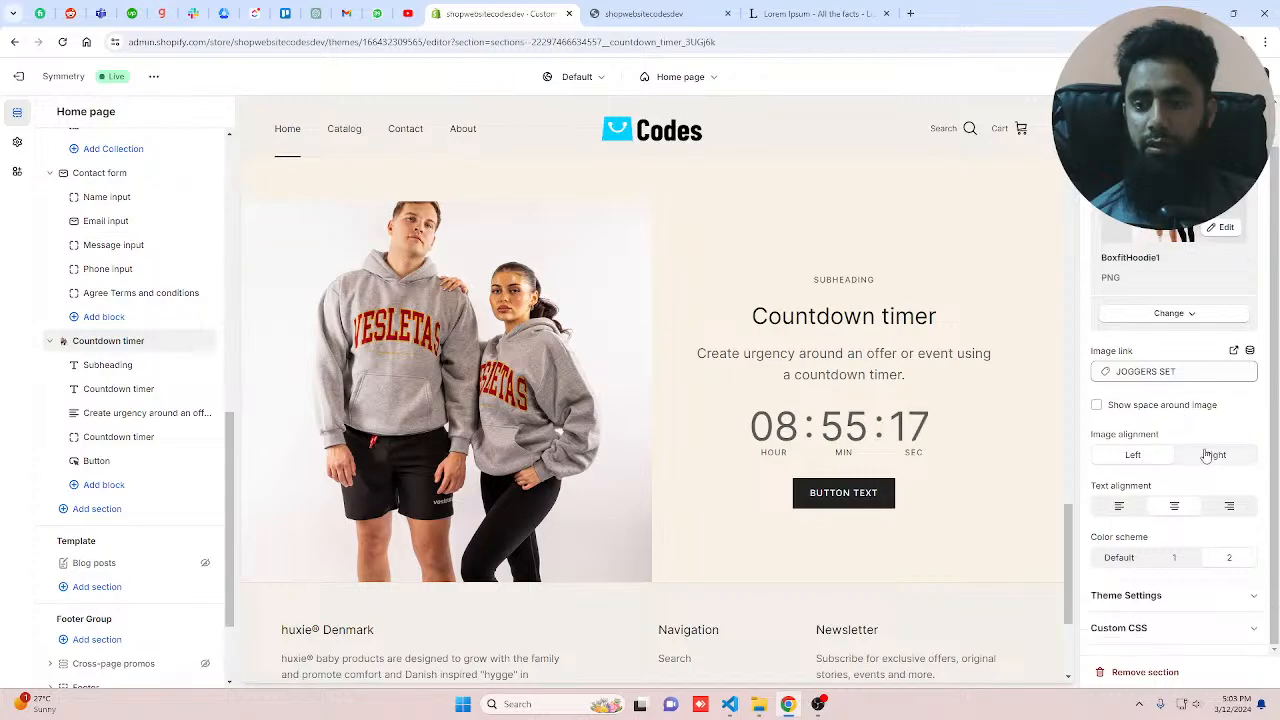
click(1207, 455)
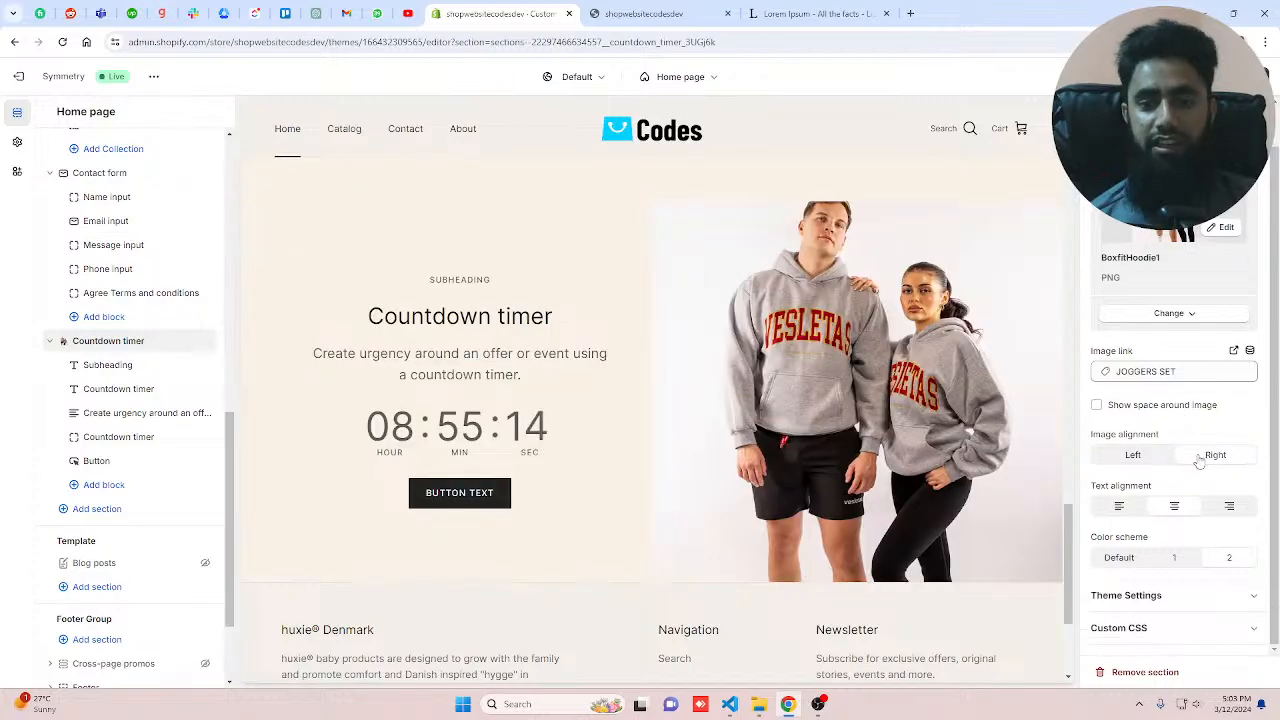
click(1133, 455)
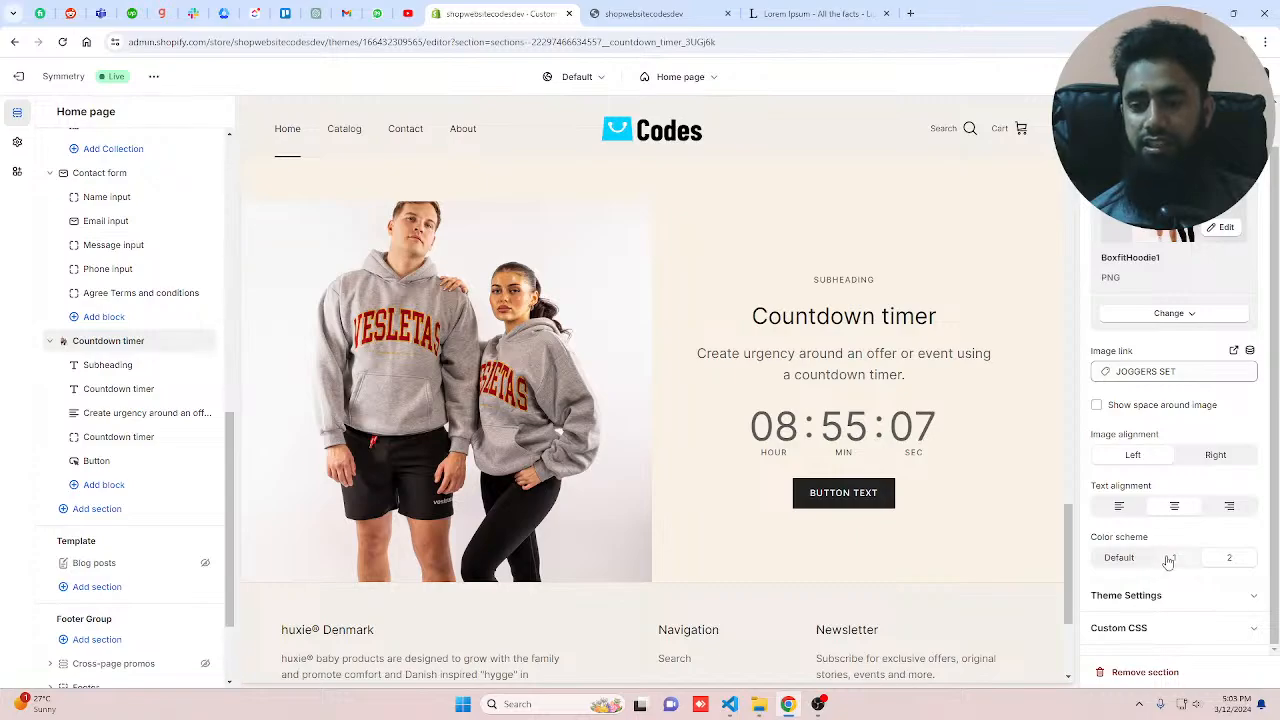
Step: Turn on Show space around image for the Countdown timer section
scroll(880, 368, up, 2)
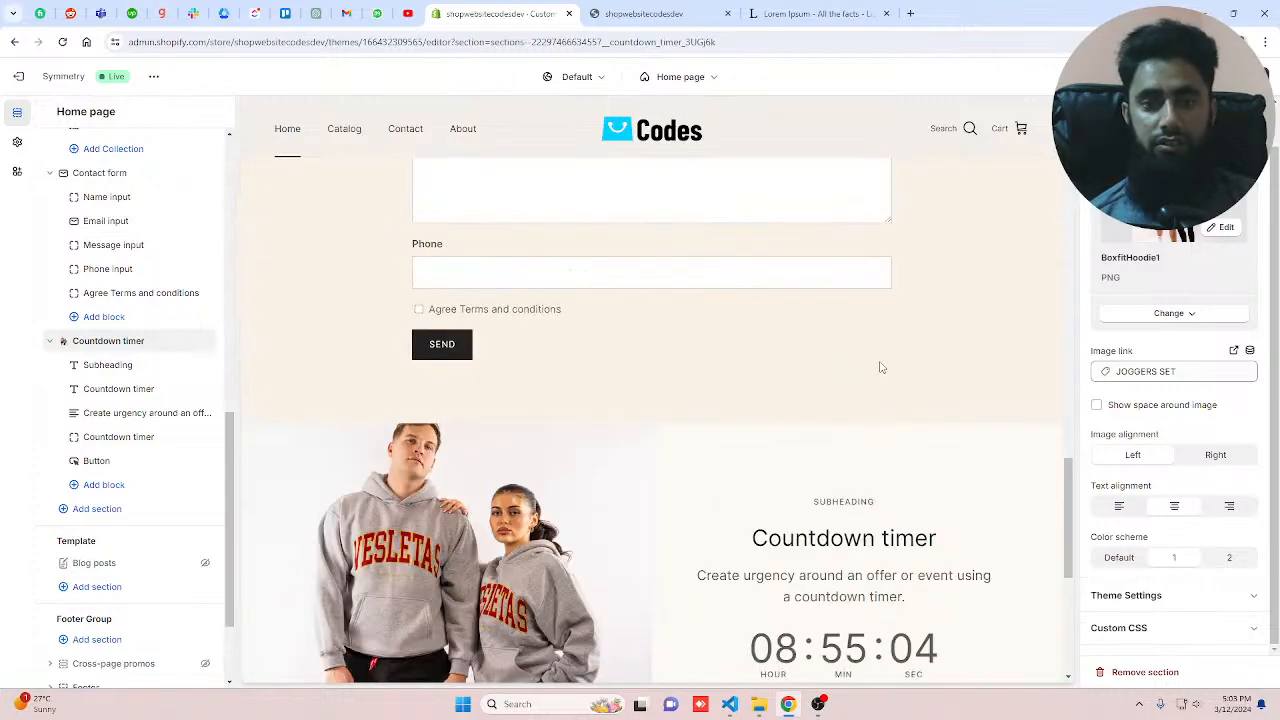
scroll(880, 368, down, 2)
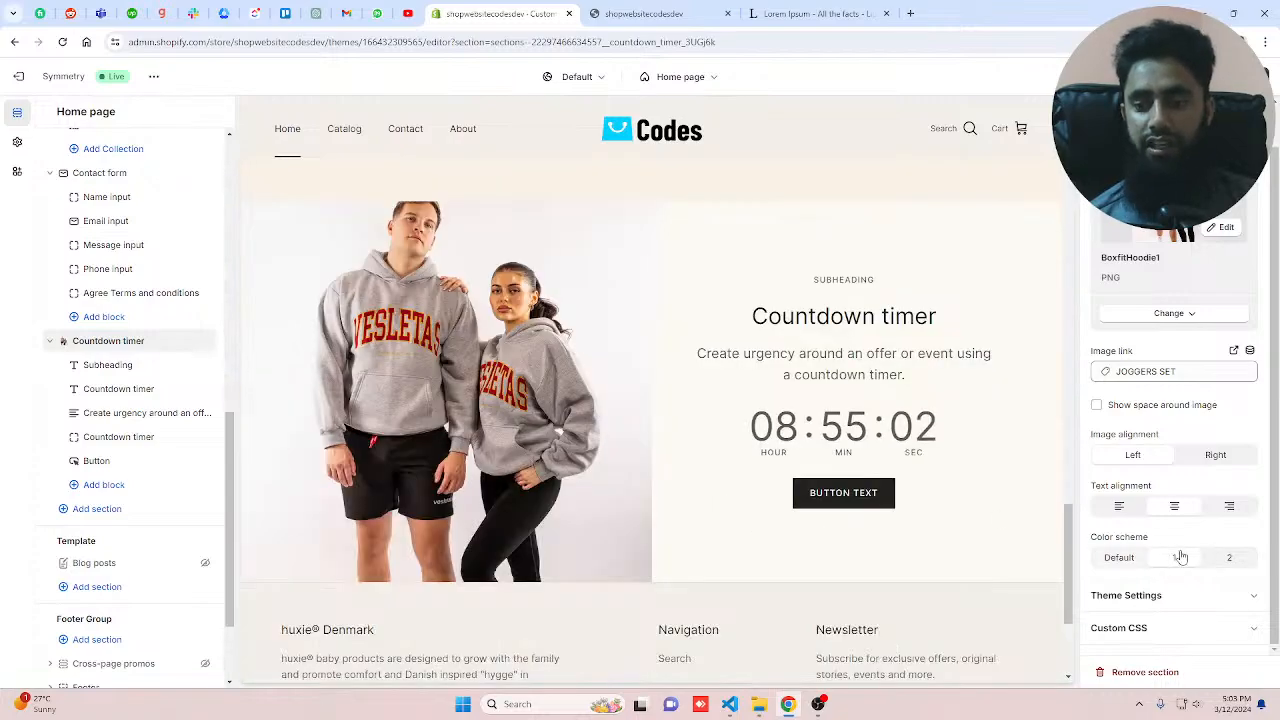
scroll(1168, 440, up, 1)
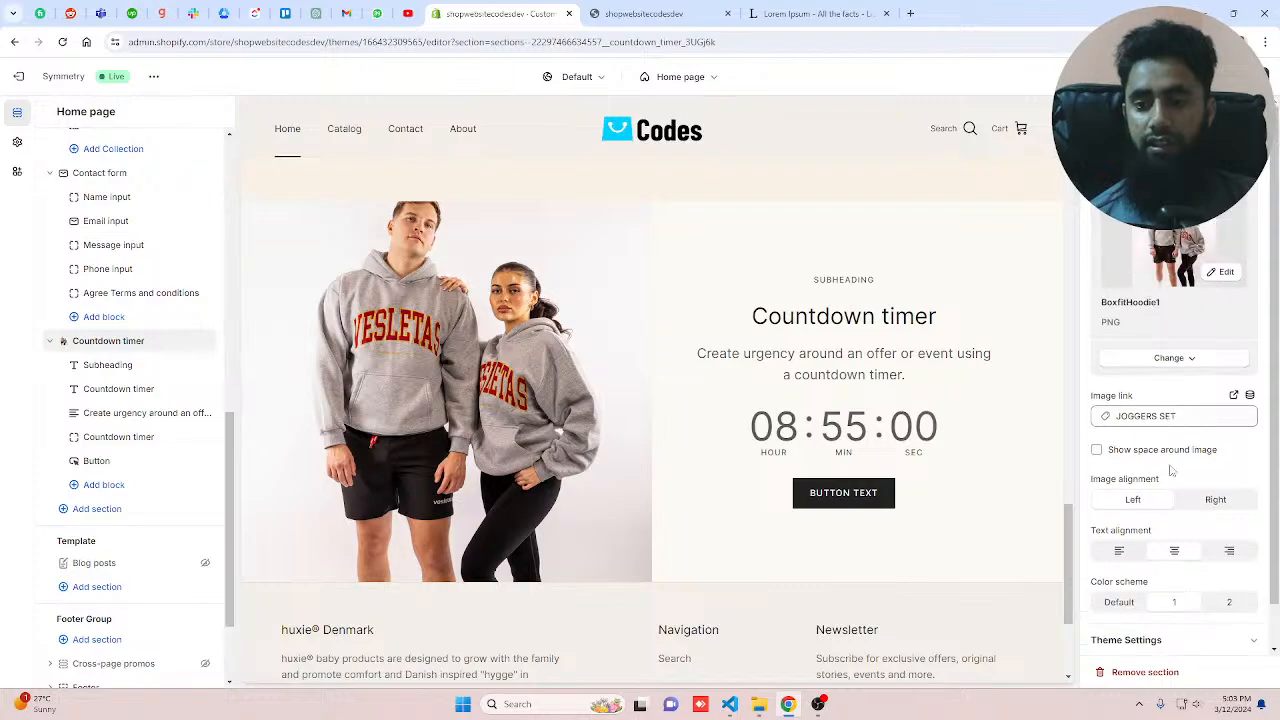
click(1096, 450)
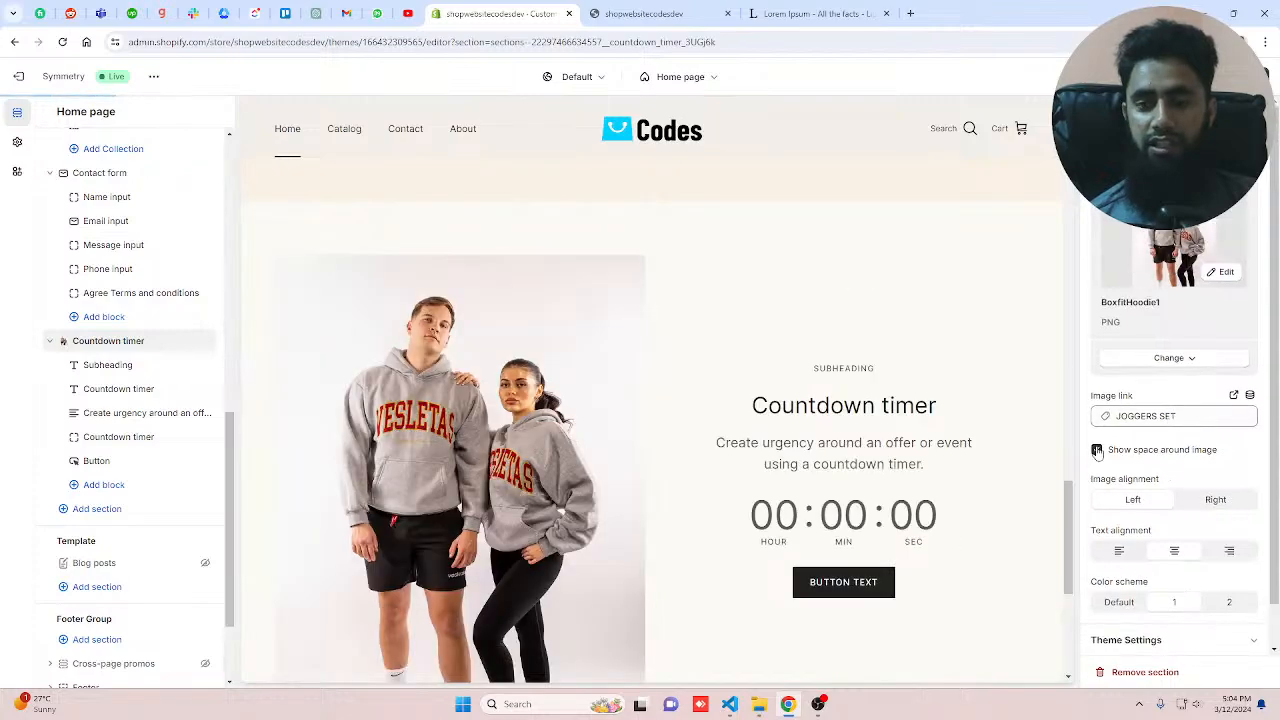
scroll(720, 434, down, 3)
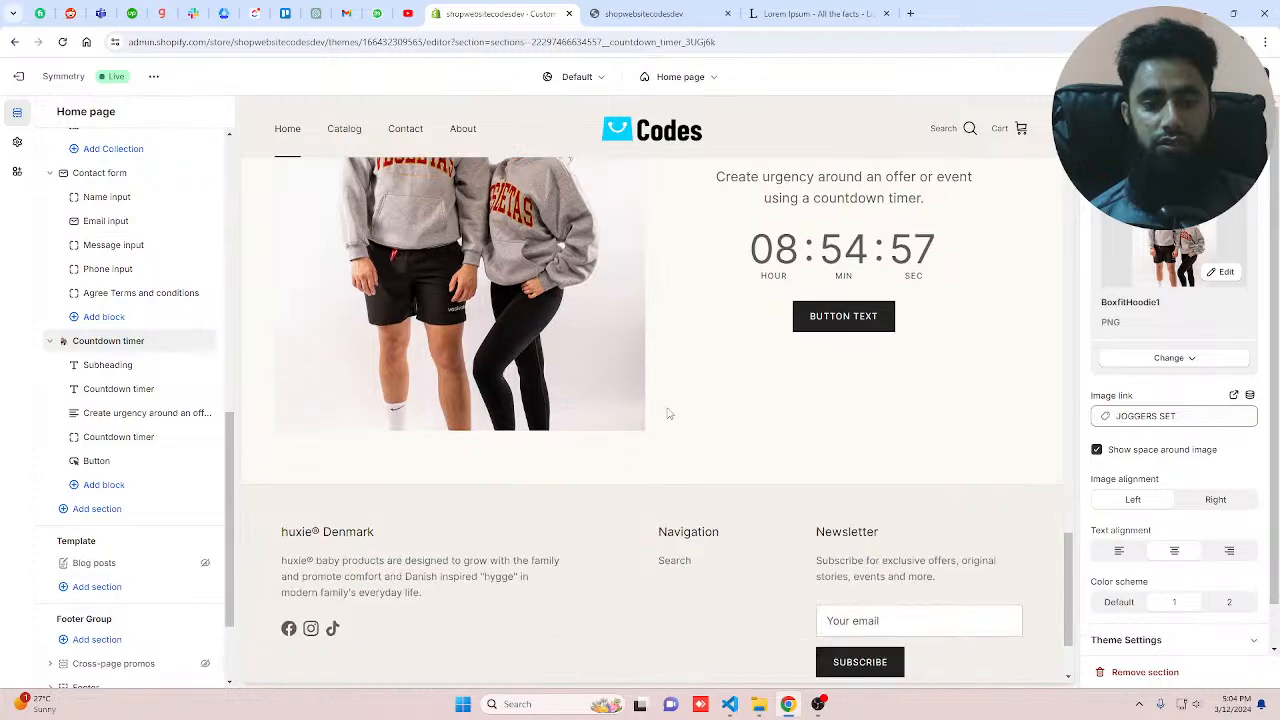
scroll(669, 413, up, 3)
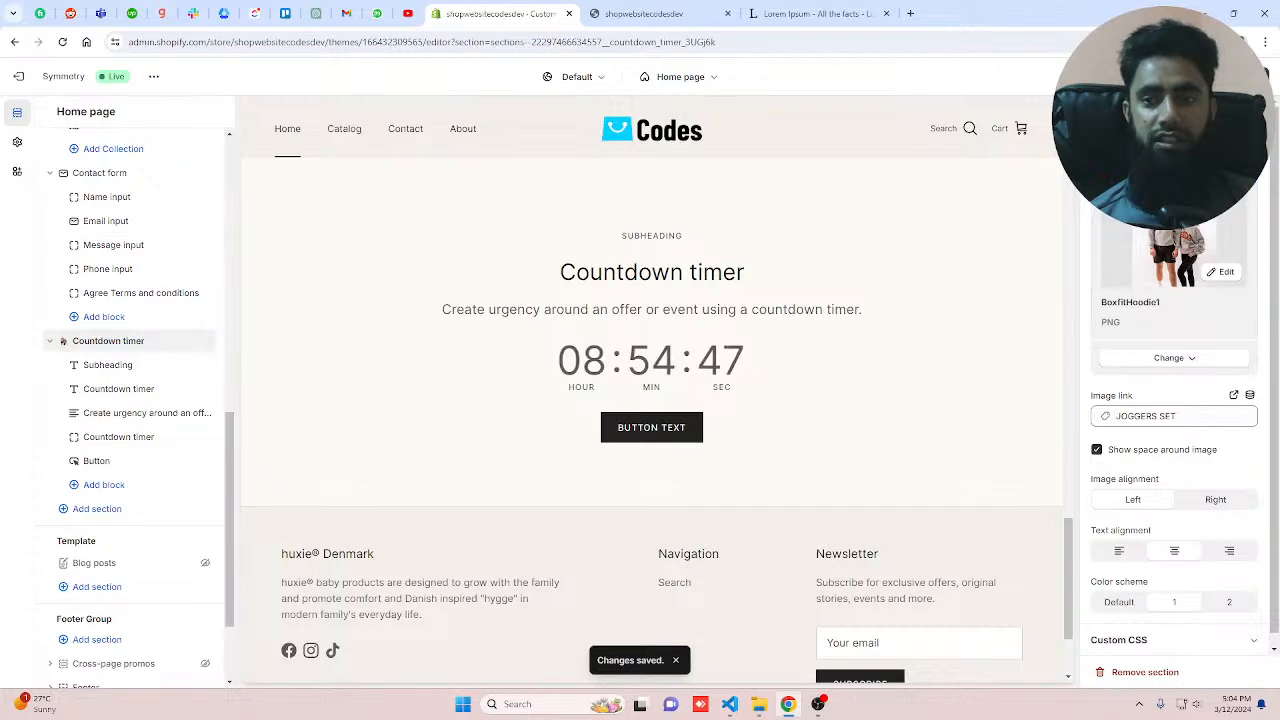
scroll(757, 391, down, 2)
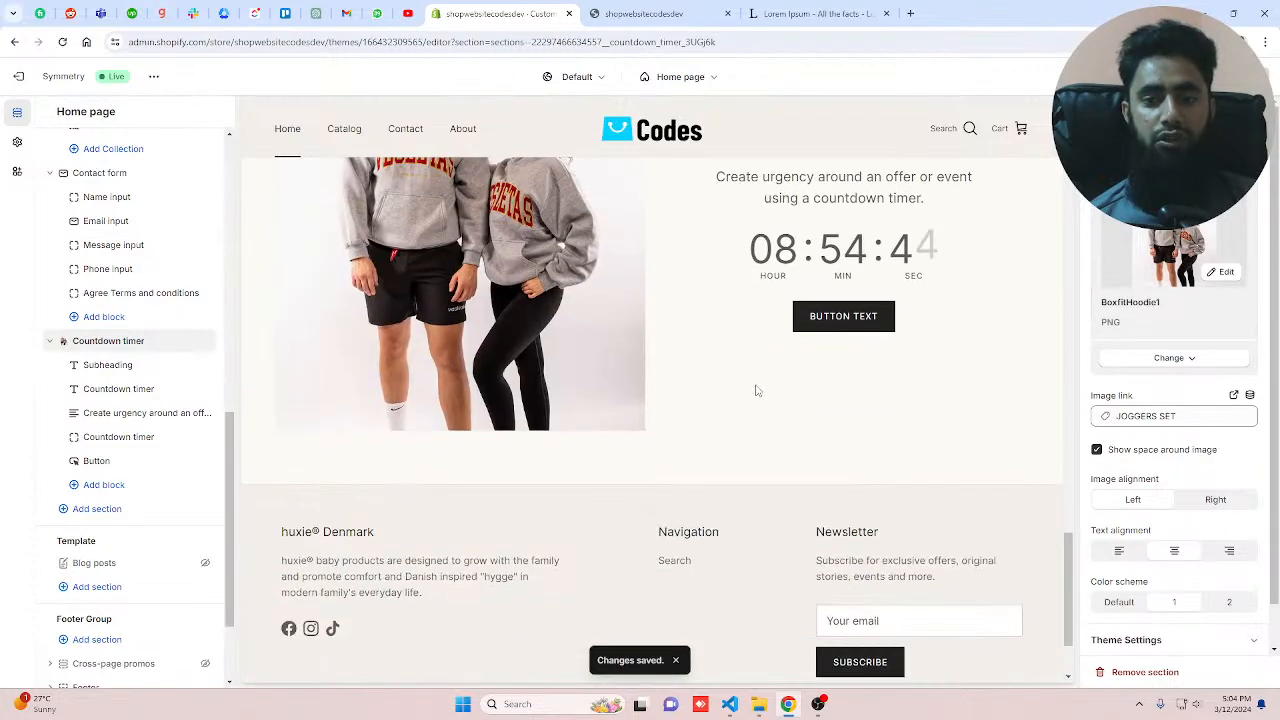
Step: Replace the Countdown timer's text block with 'We have limited number of hoodies in the stock.'
click(112, 368)
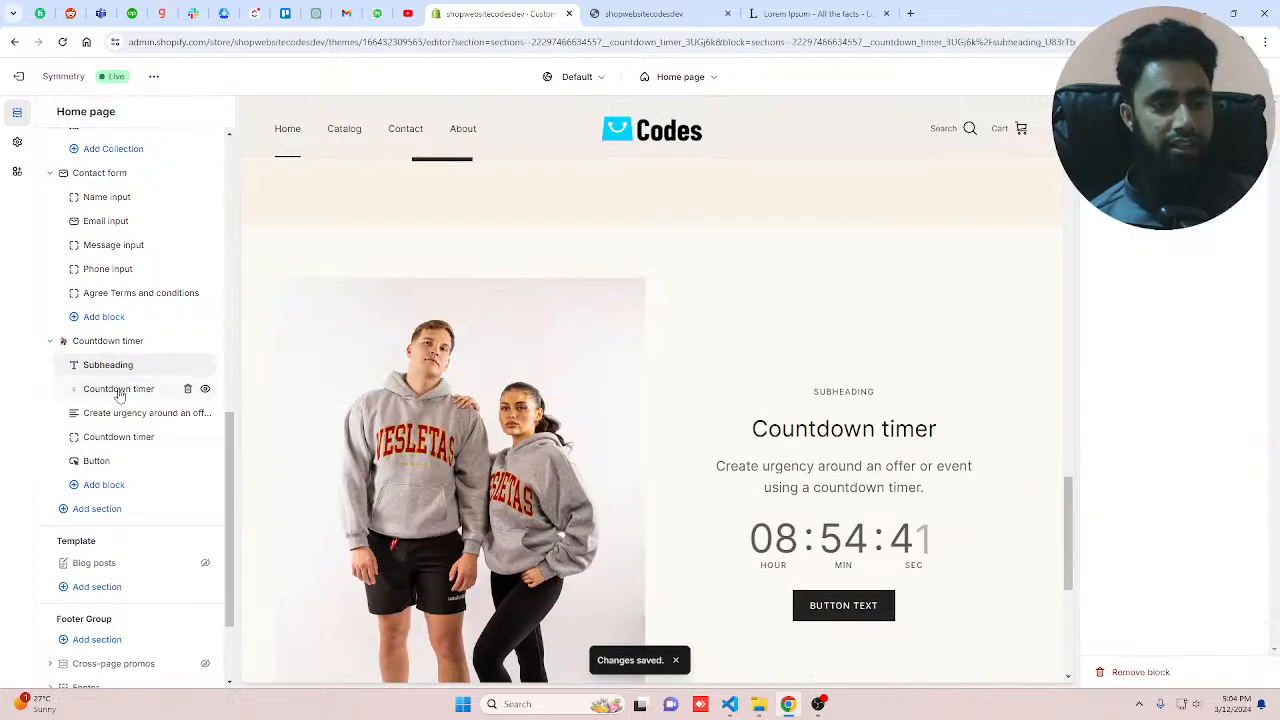
click(118, 390)
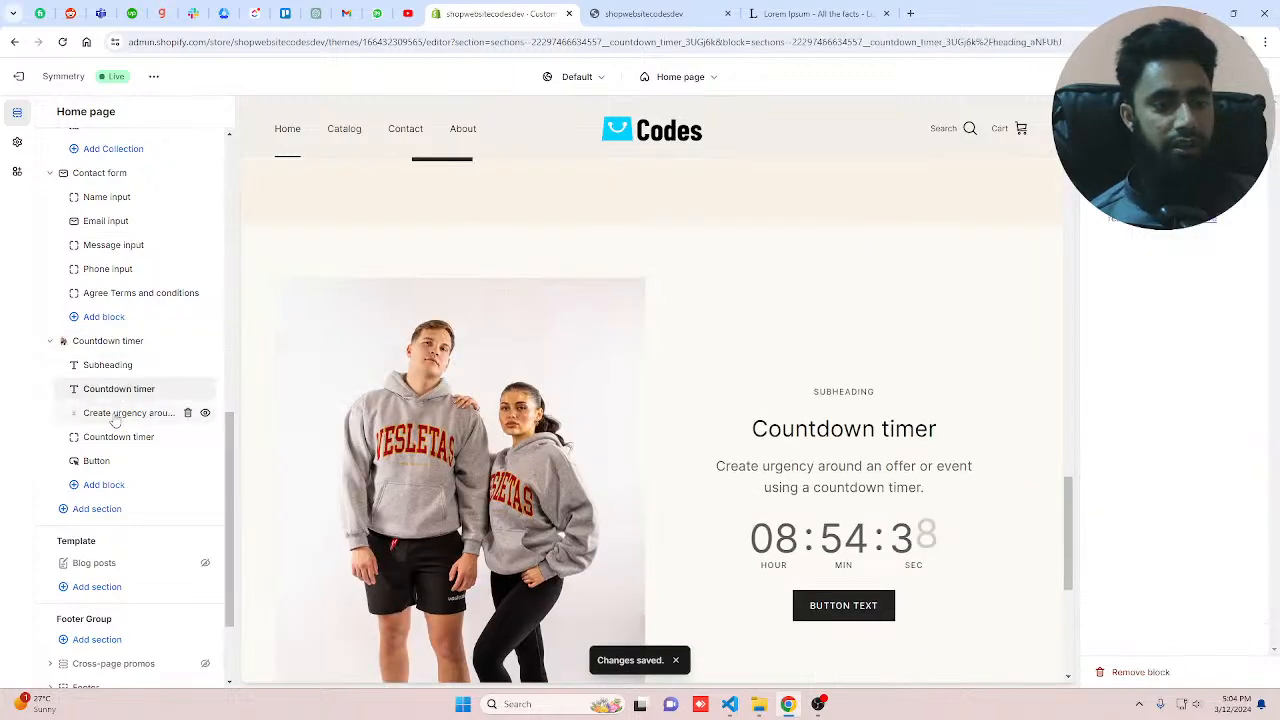
click(116, 415)
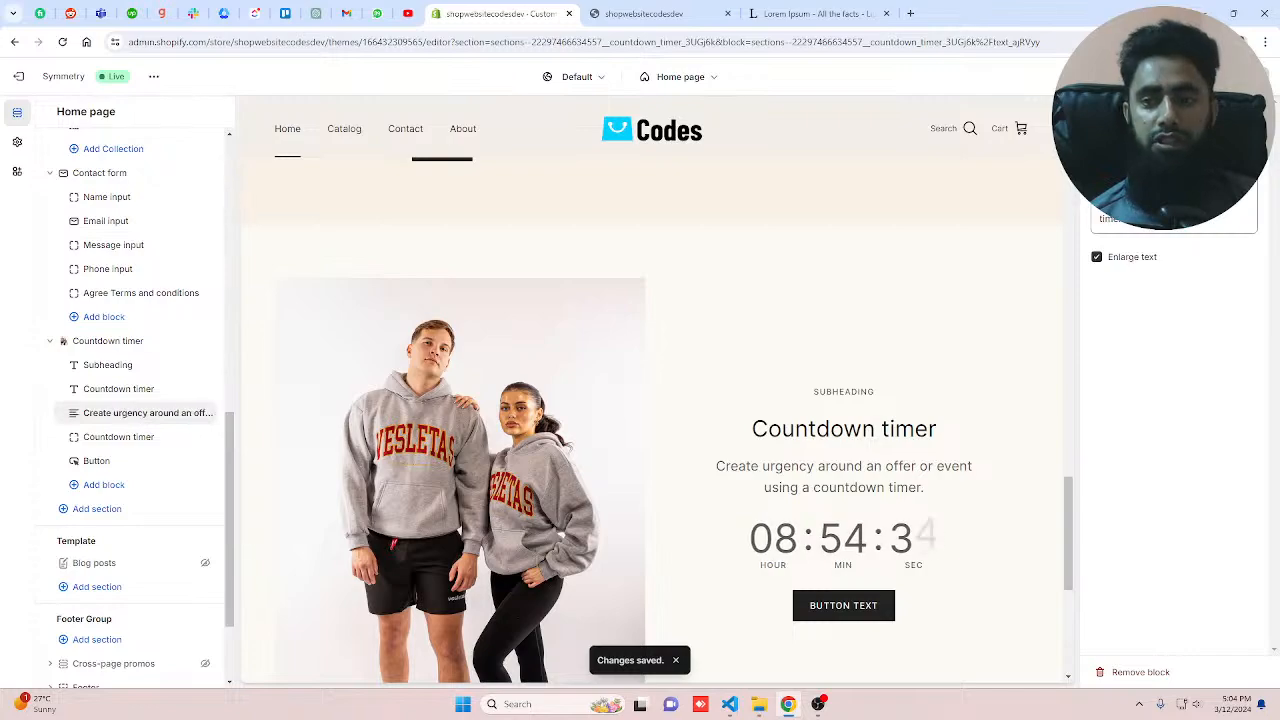
click(1190, 208)
key(ctrl+a)
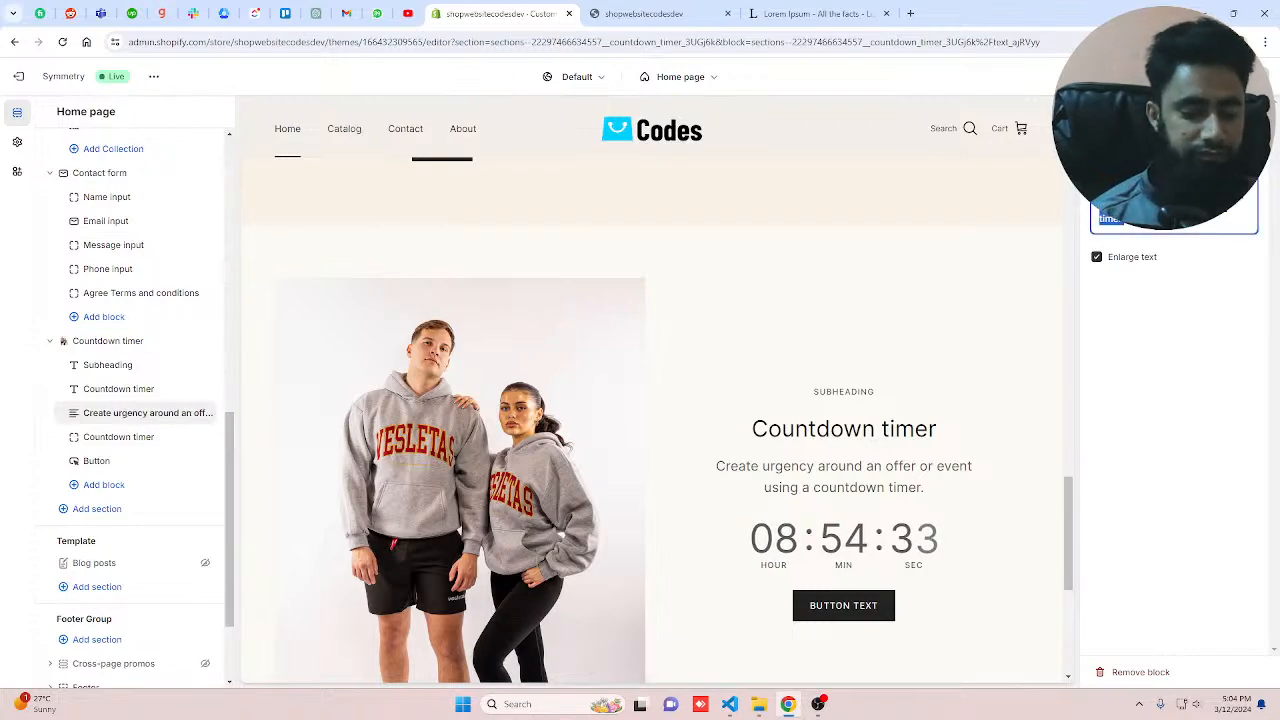
text(T)
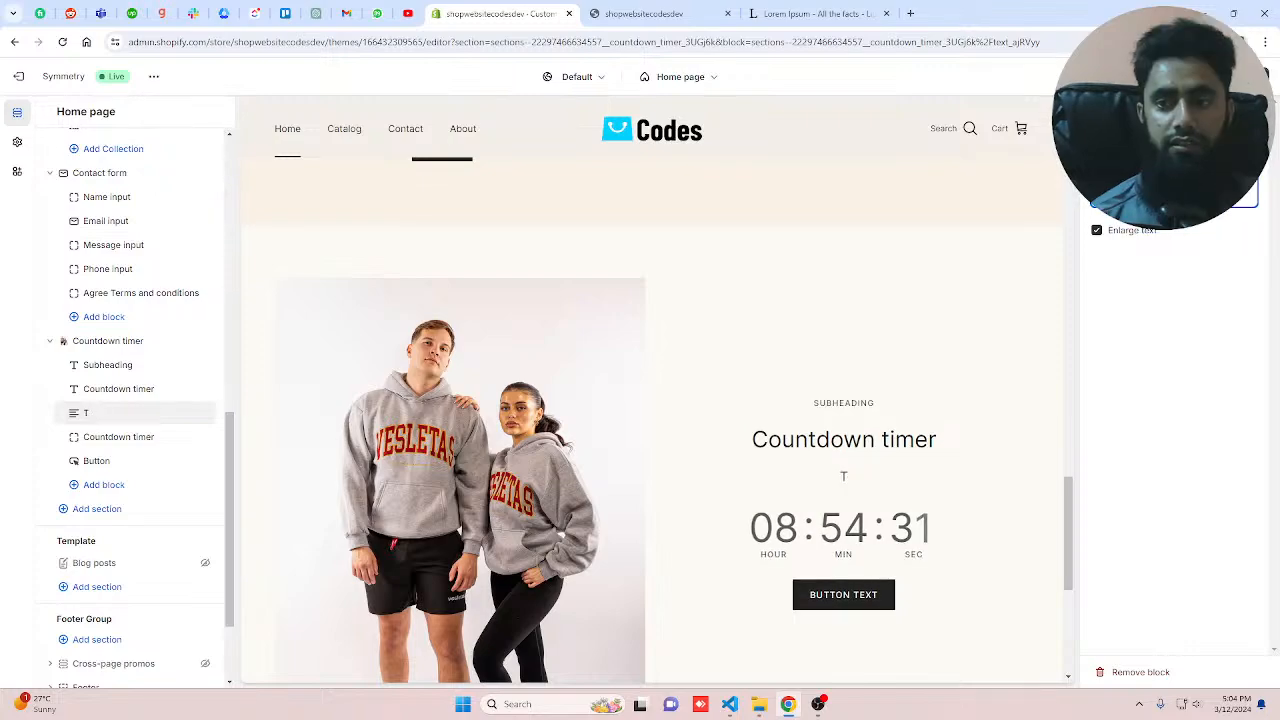
text(his)
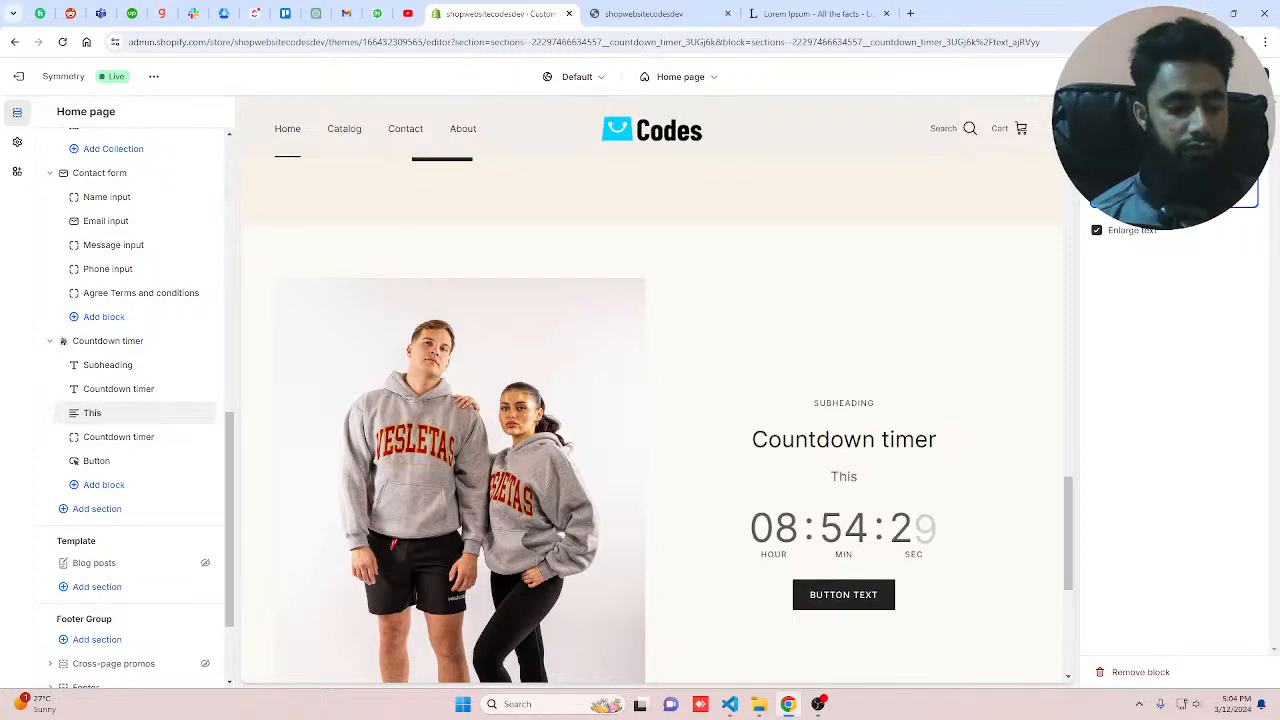
key(BackSpace)
key(BackSpace)
key(BackSpace)
key(BackSpace)
text(We have)
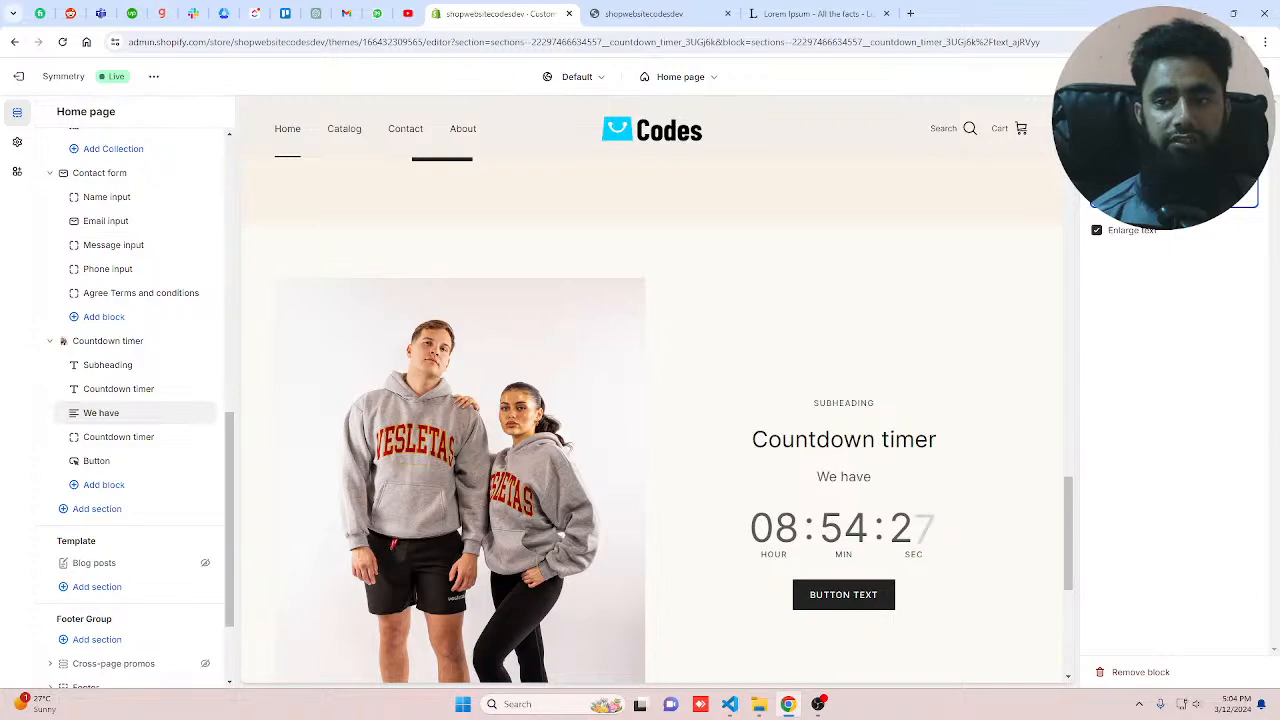
text( limiti)
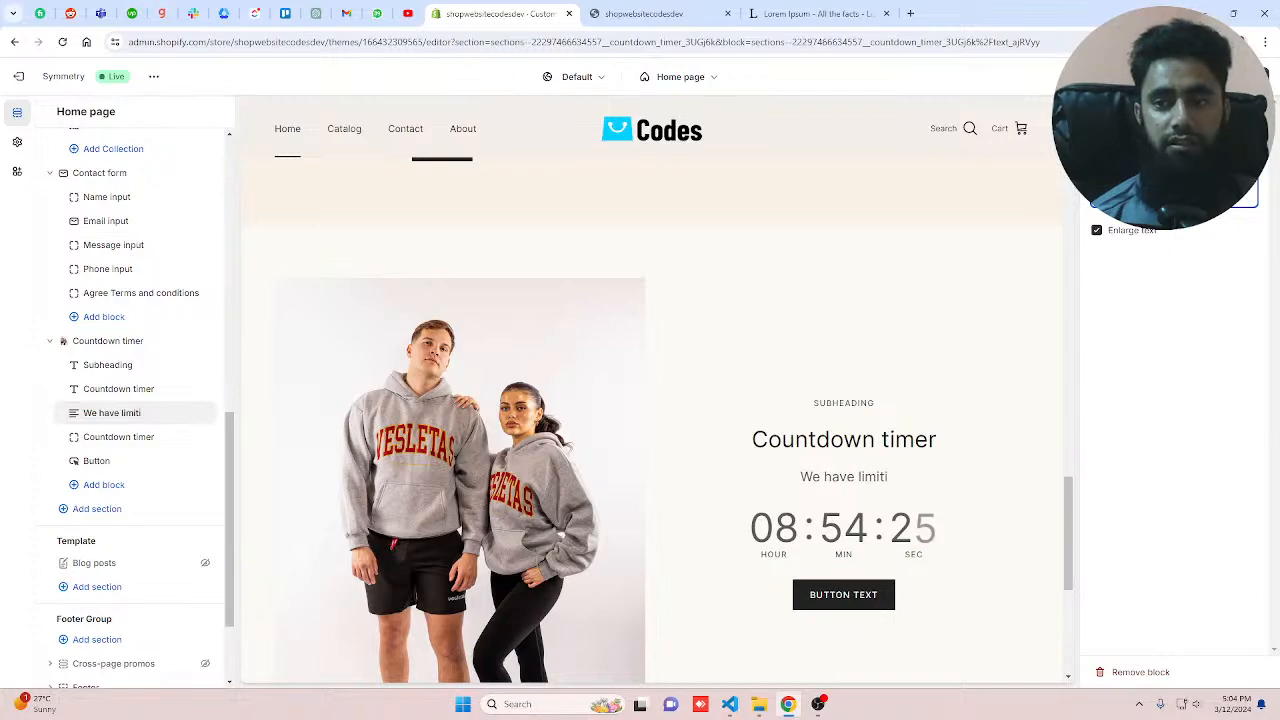
key(BackSpace)
text(ed)
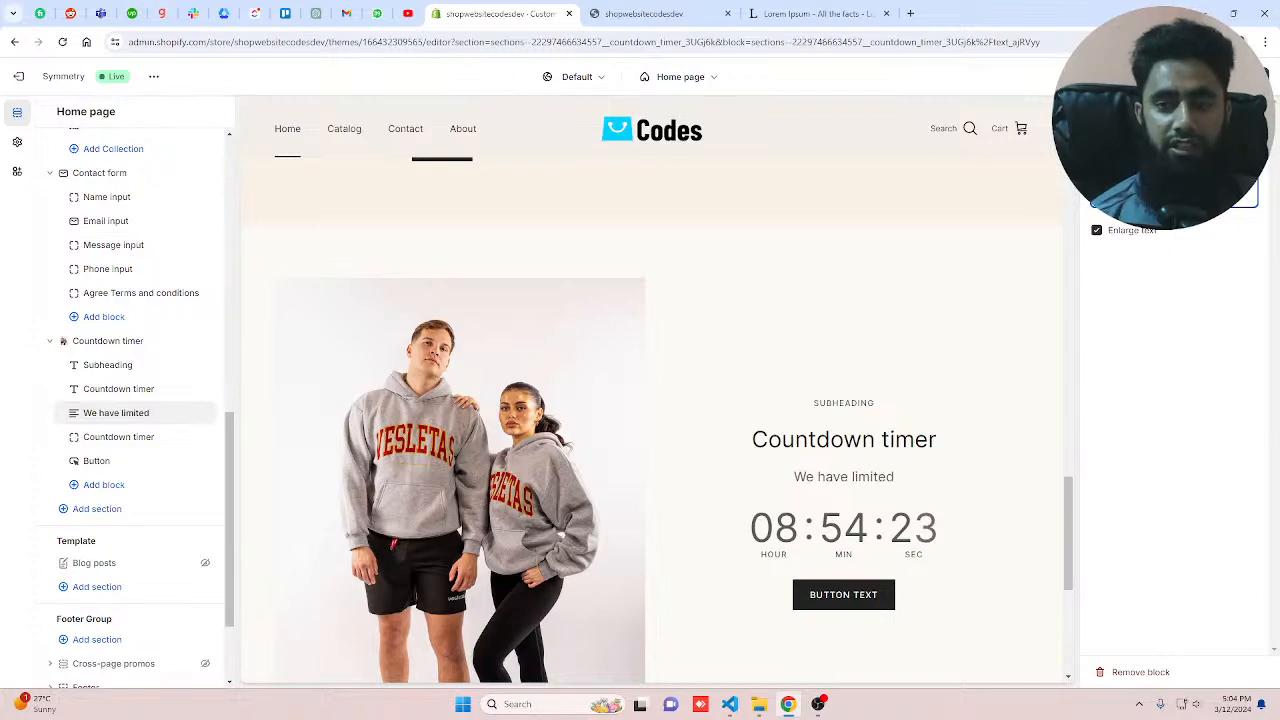
text( numb)
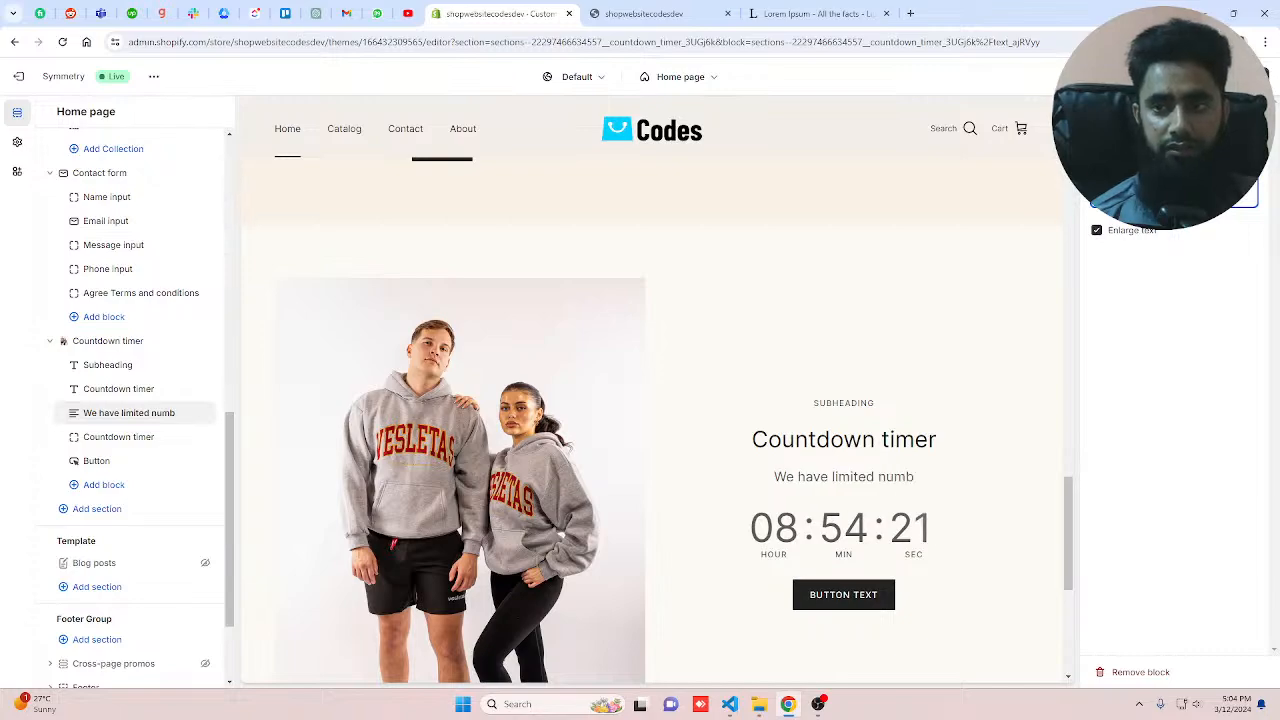
text(er of h)
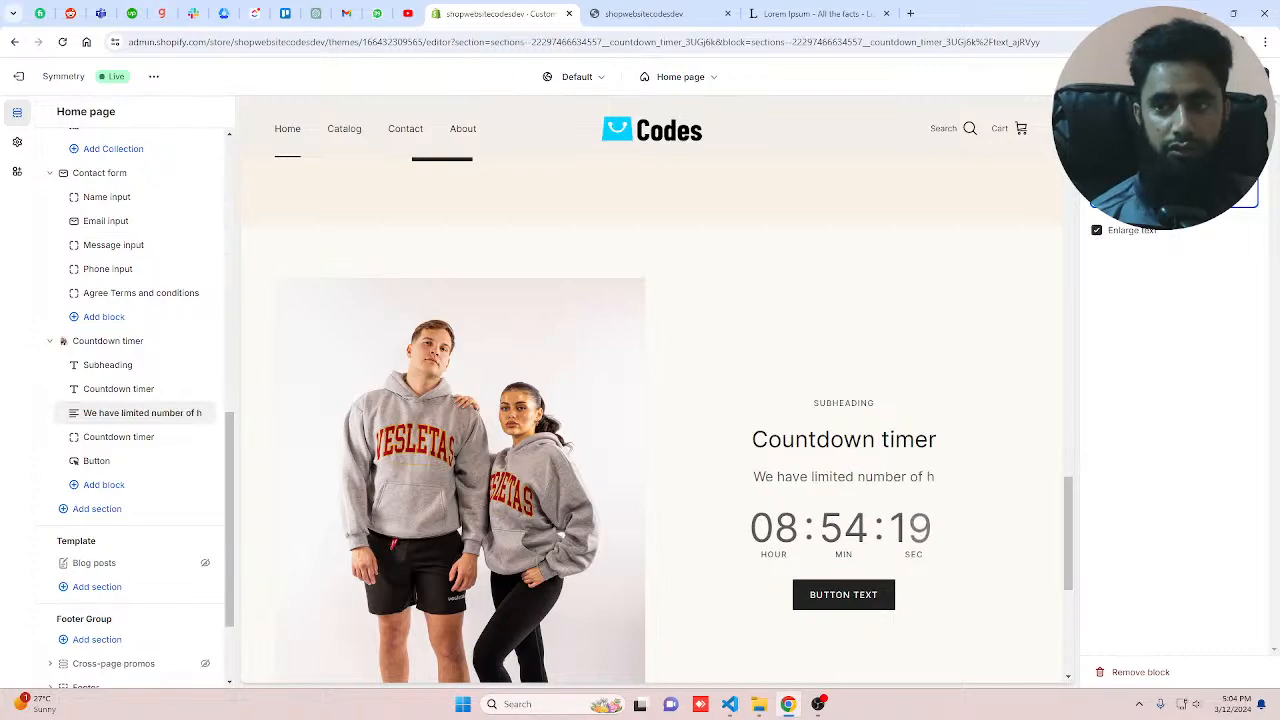
text(oodies)
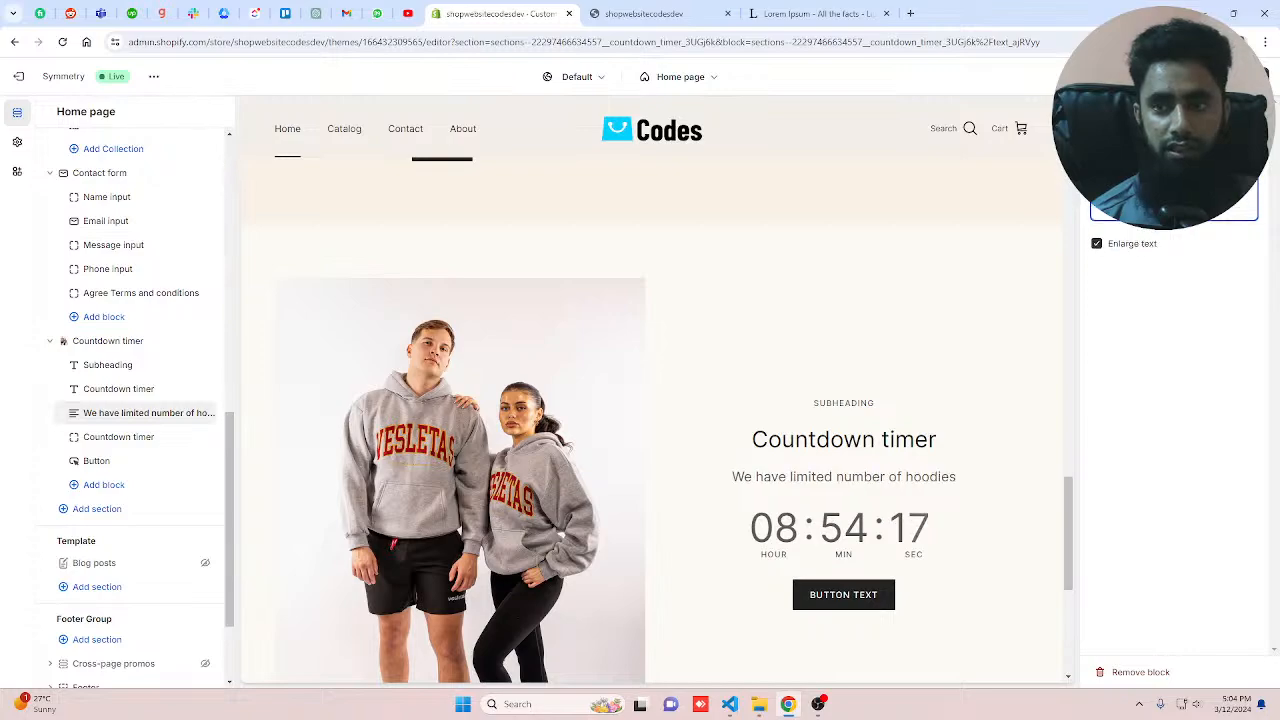
text( in the stock)
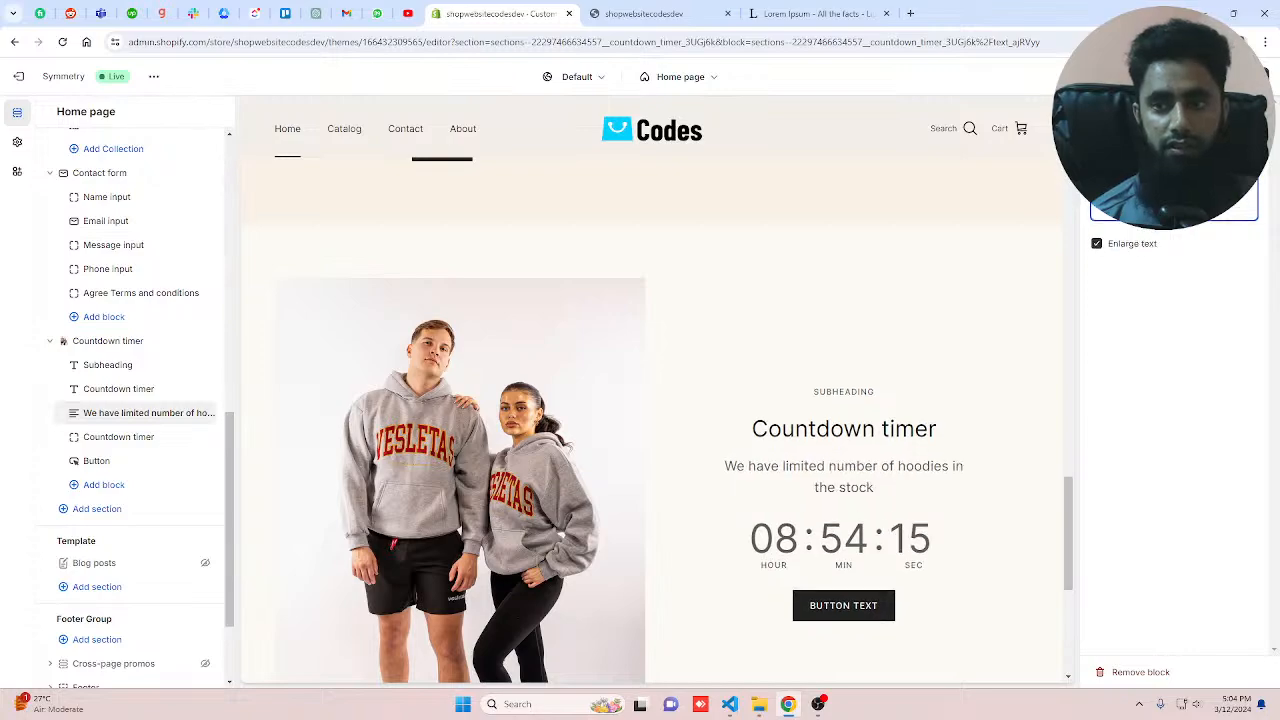
text(.)
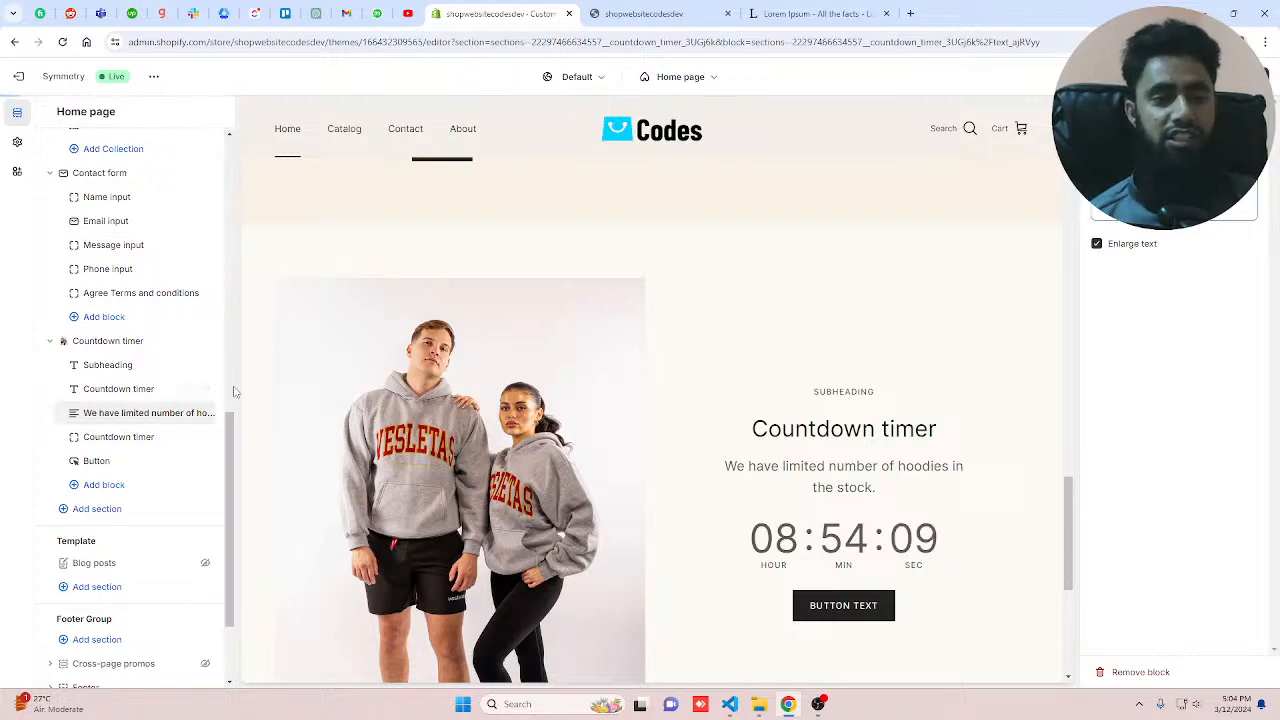
Step: Change the Countdown timer's heading block text to Black Friday Sale
click(192, 395)
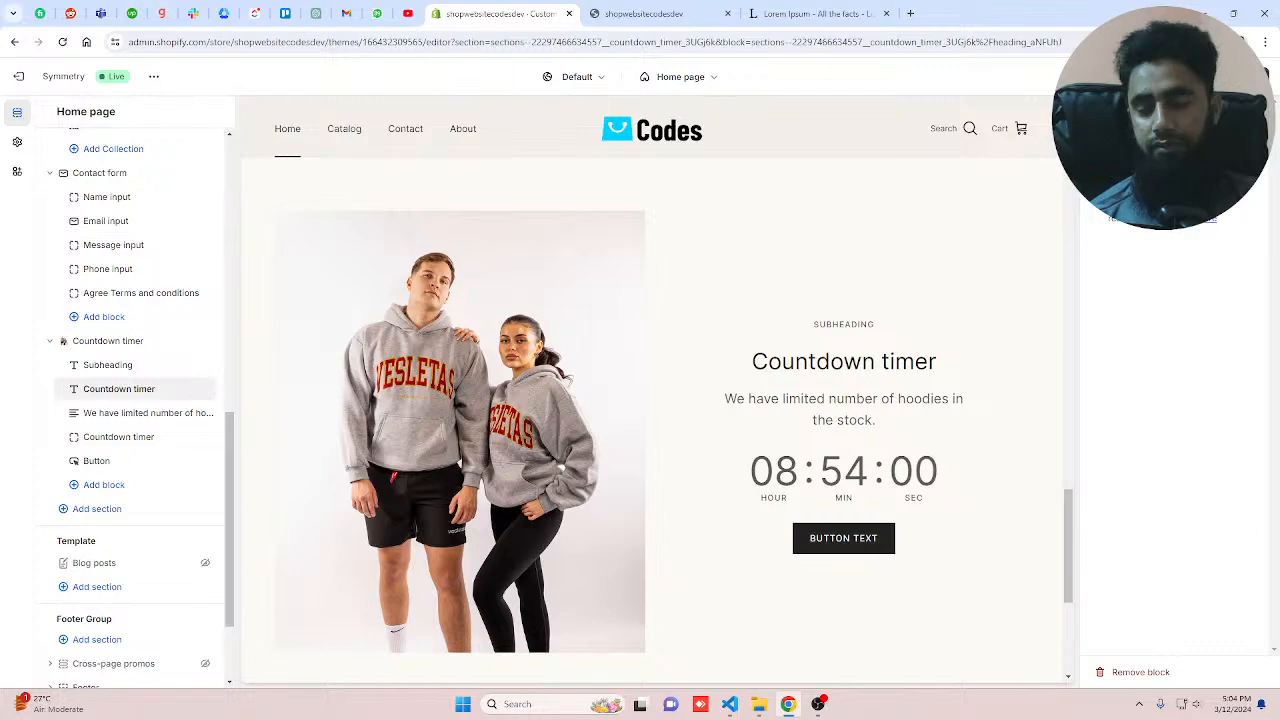
text(S)
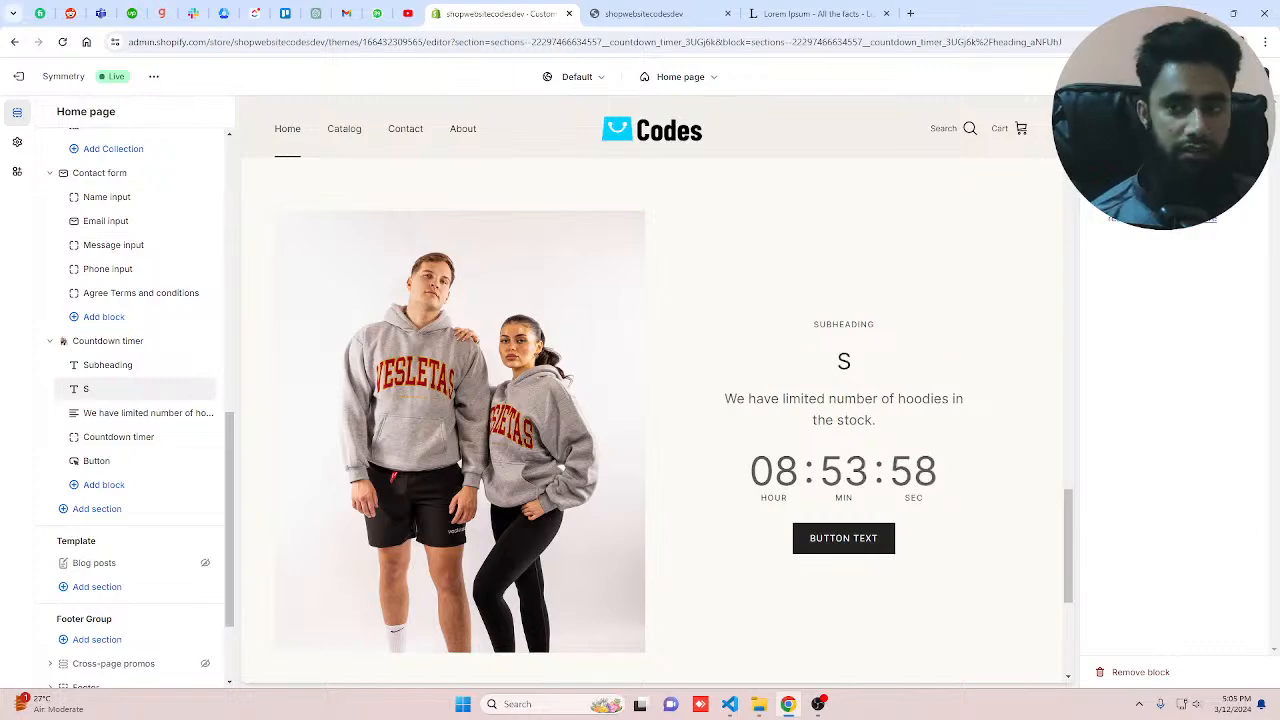
key(BackSpace)
text(Sale)
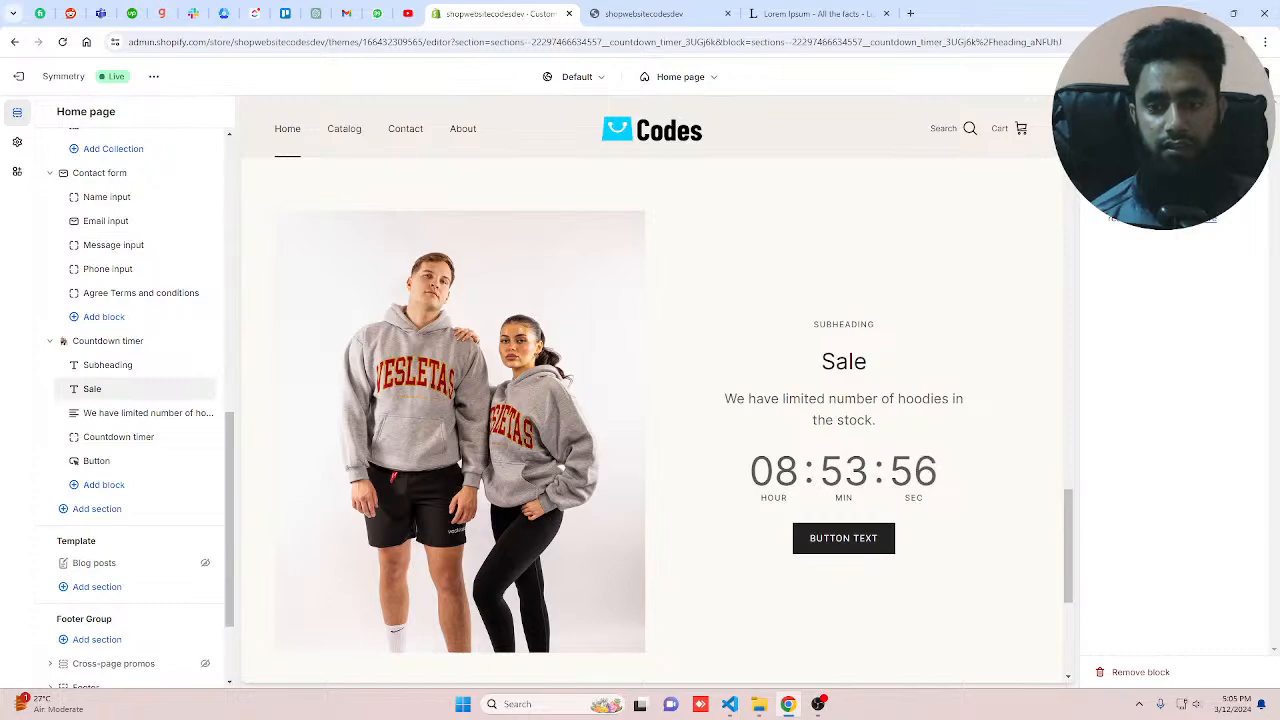
text(B)
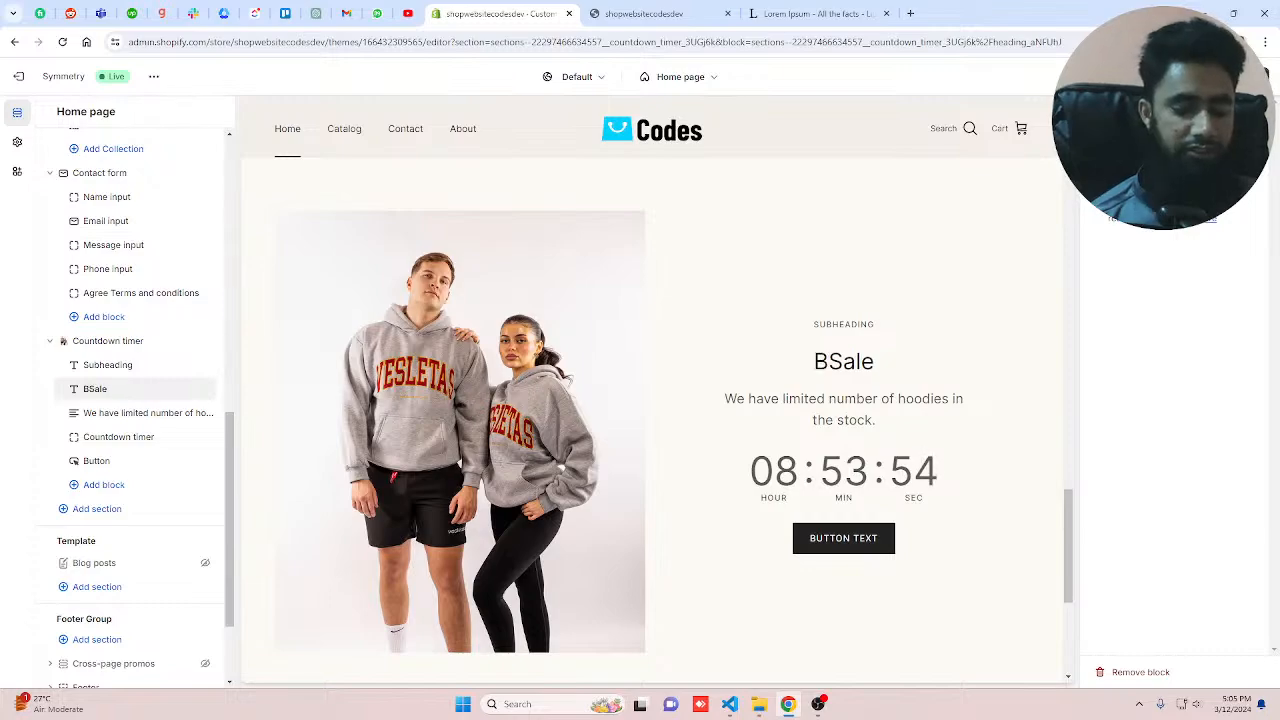
text(lack Frid)
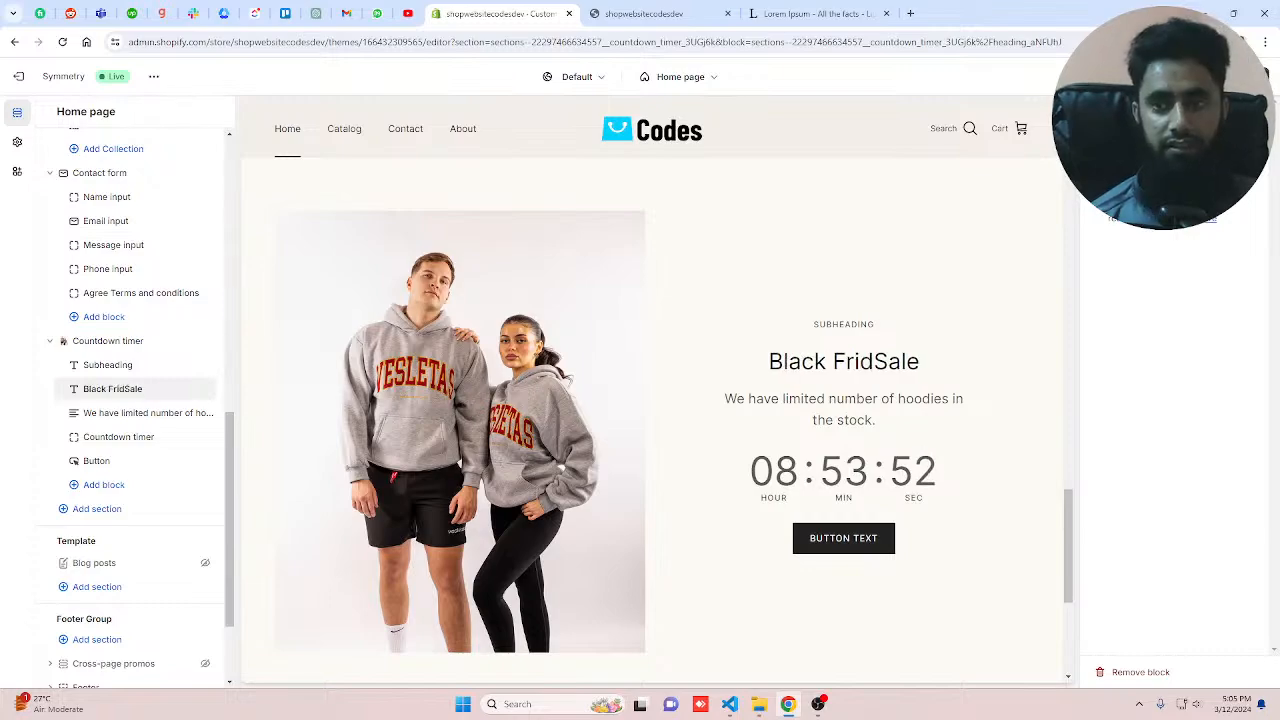
text(ay)
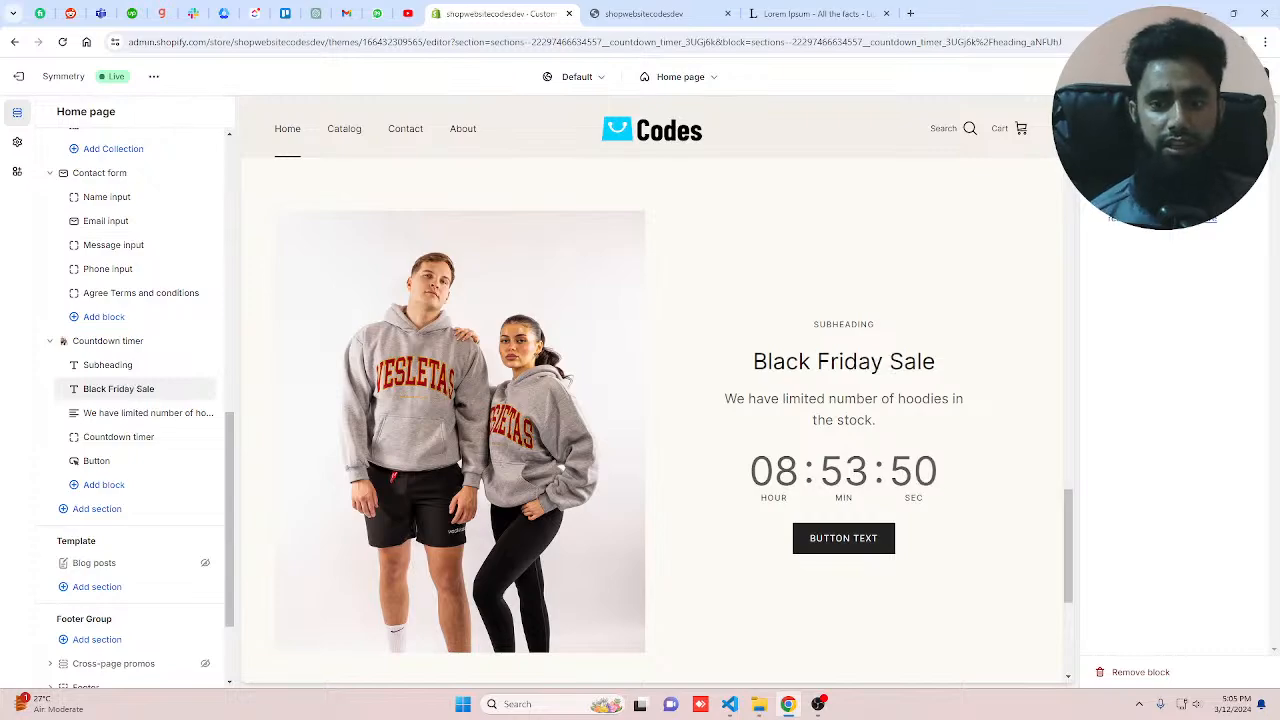
Step: Change the Countdown timer's subheading block text to Free shipping
click(107, 364)
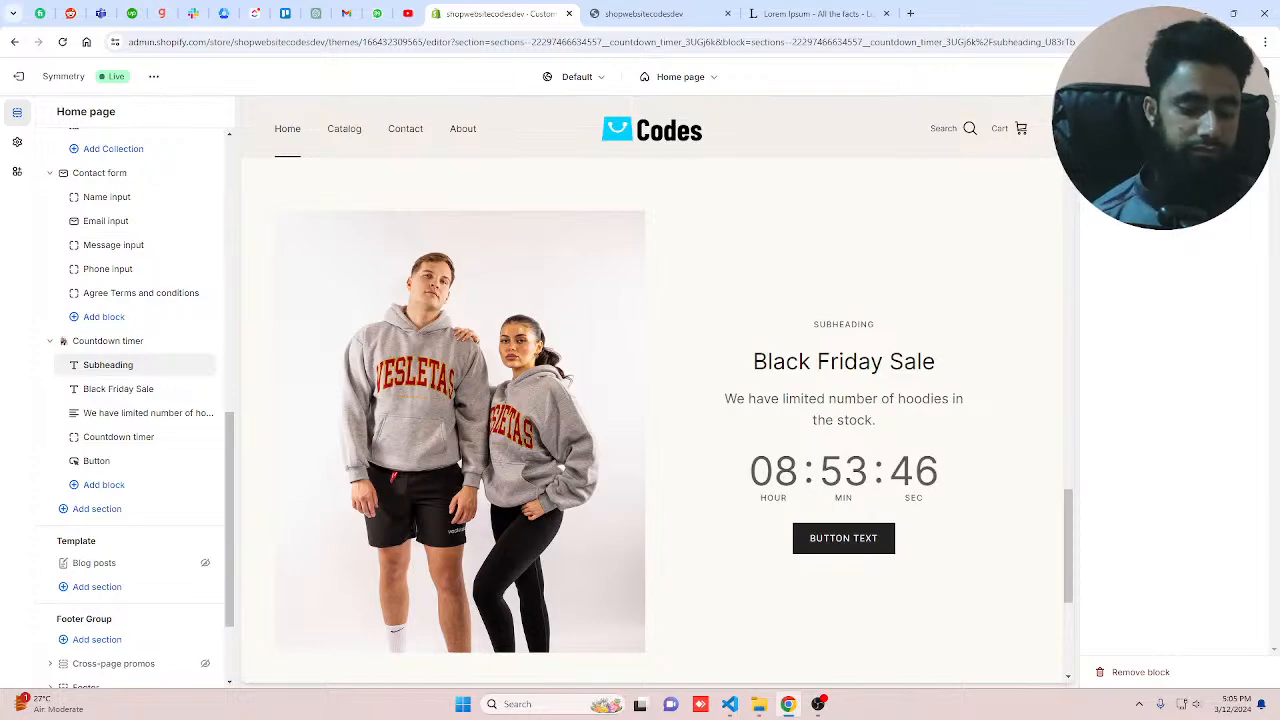
text(Free s)
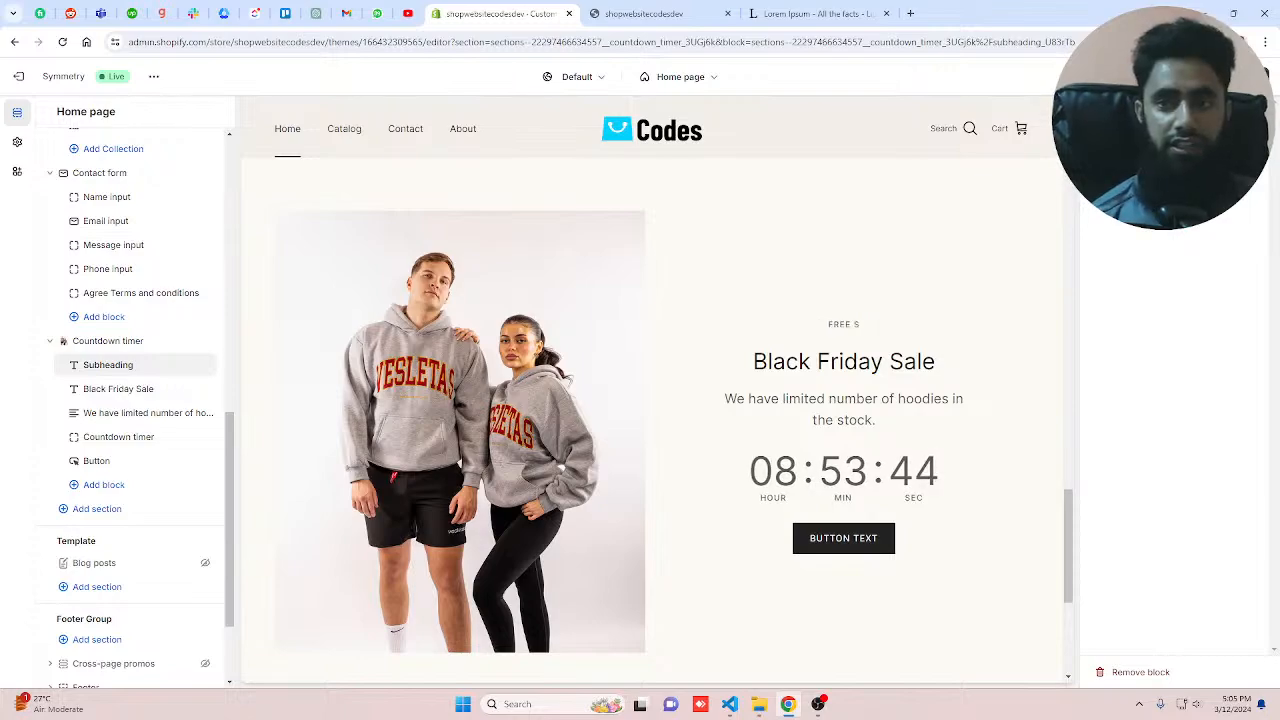
text(hipping)
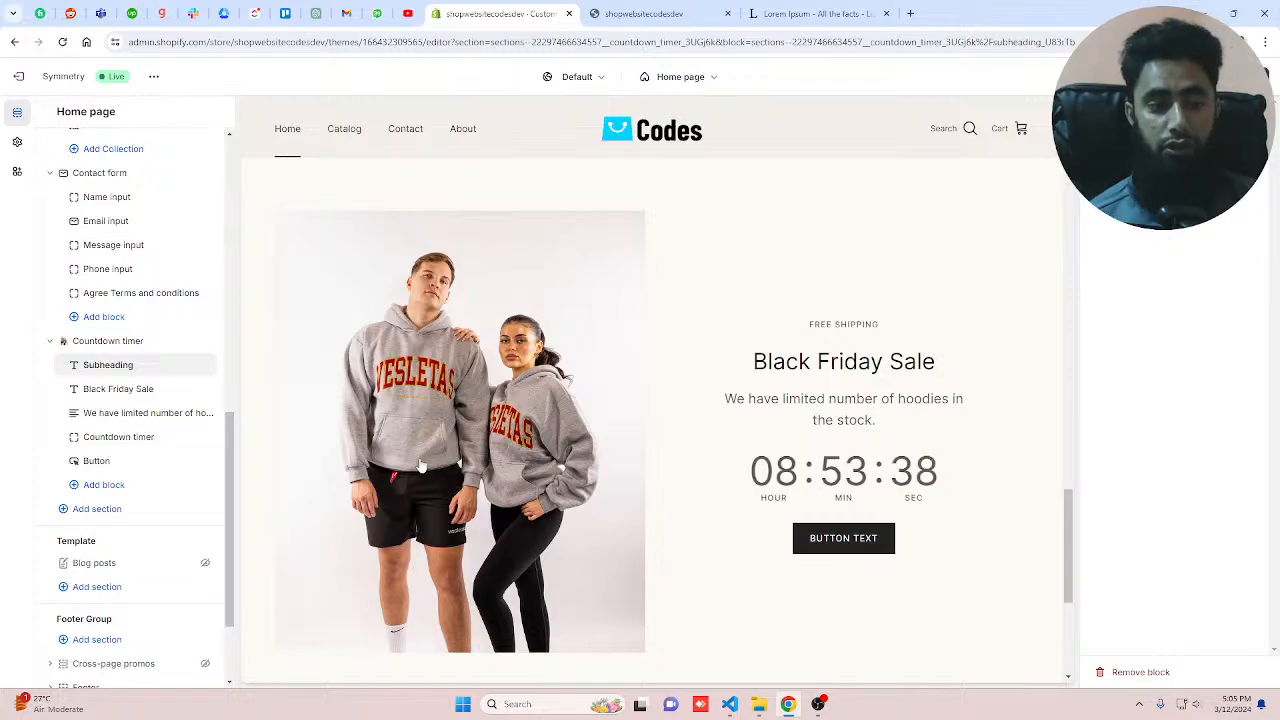
Step: Replace the Countdown timer's button label with Shop Now
click(97, 461)
drag(1170, 197, 1085, 202)
text(Shop)
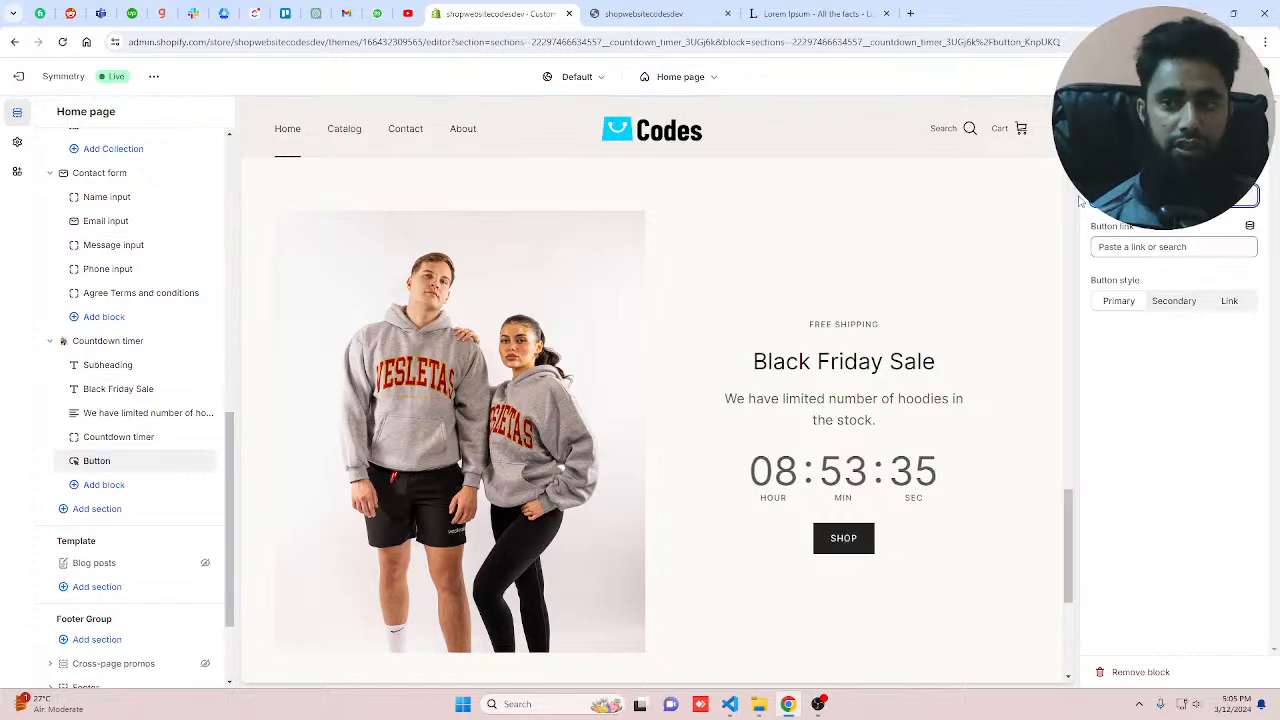
text( Now)
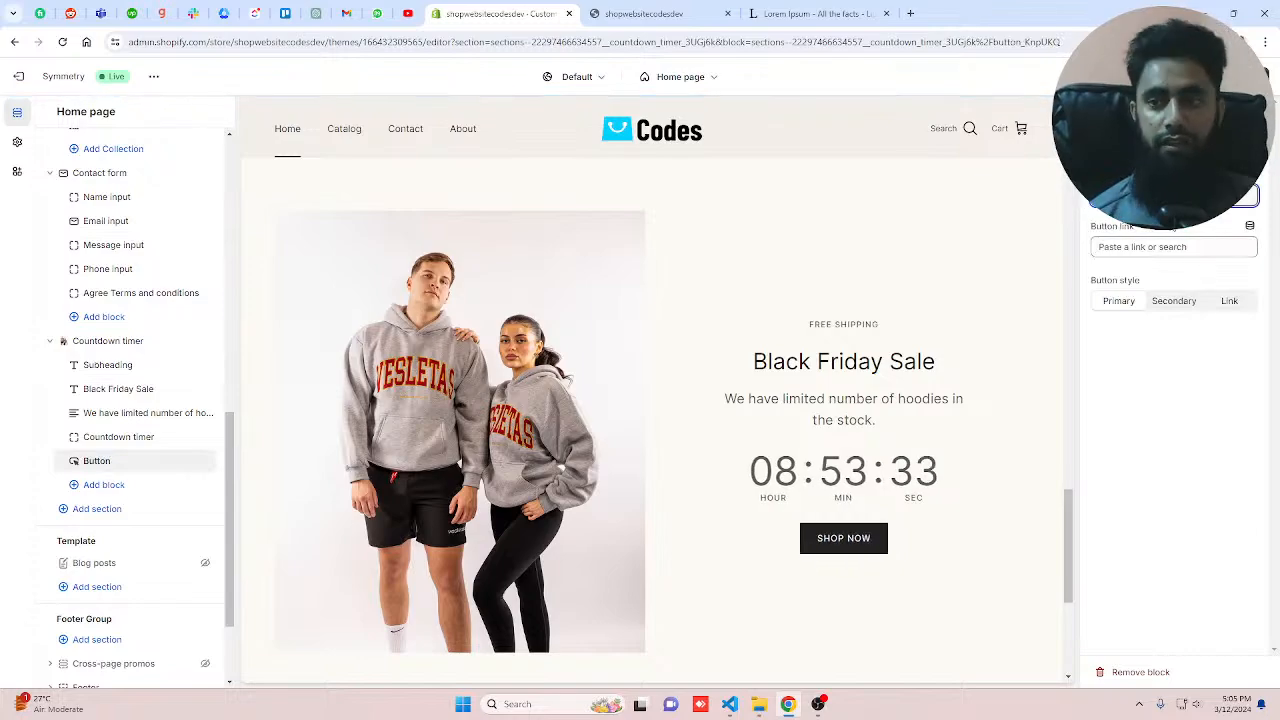
Step: Link the Countdown timer's button to the JOGGERS SET product
click(1163, 250)
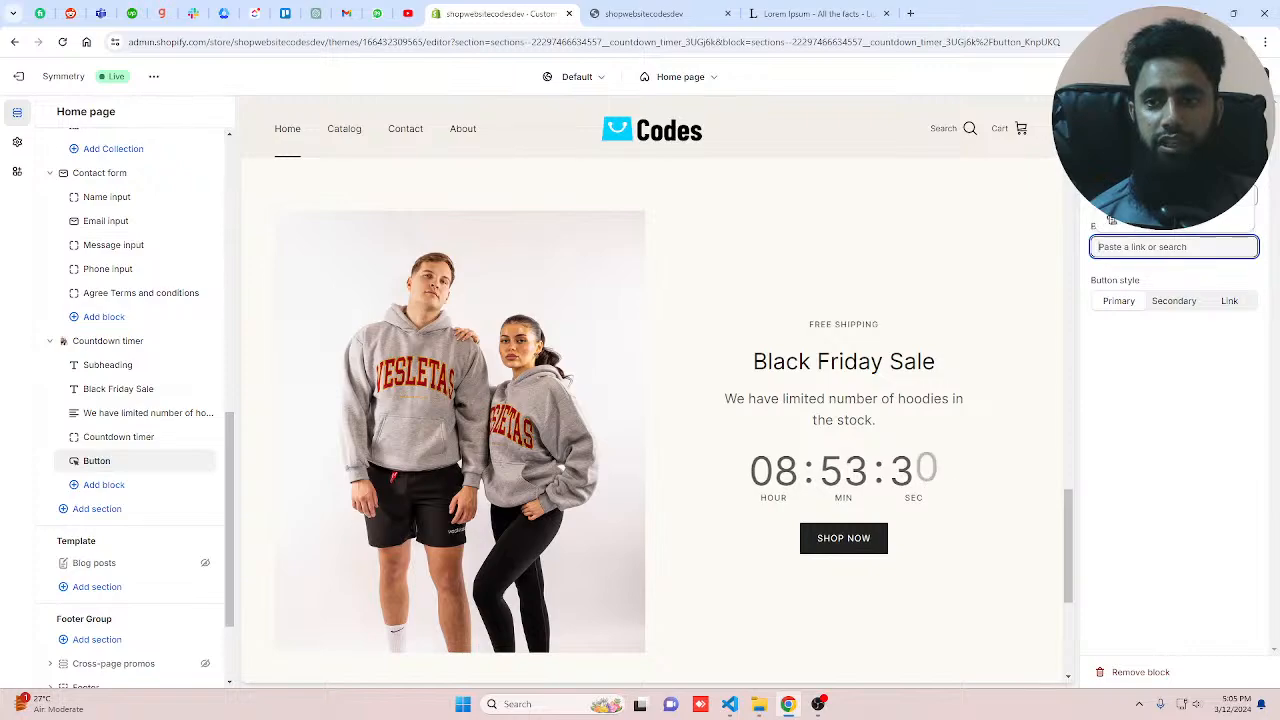
click(1140, 175)
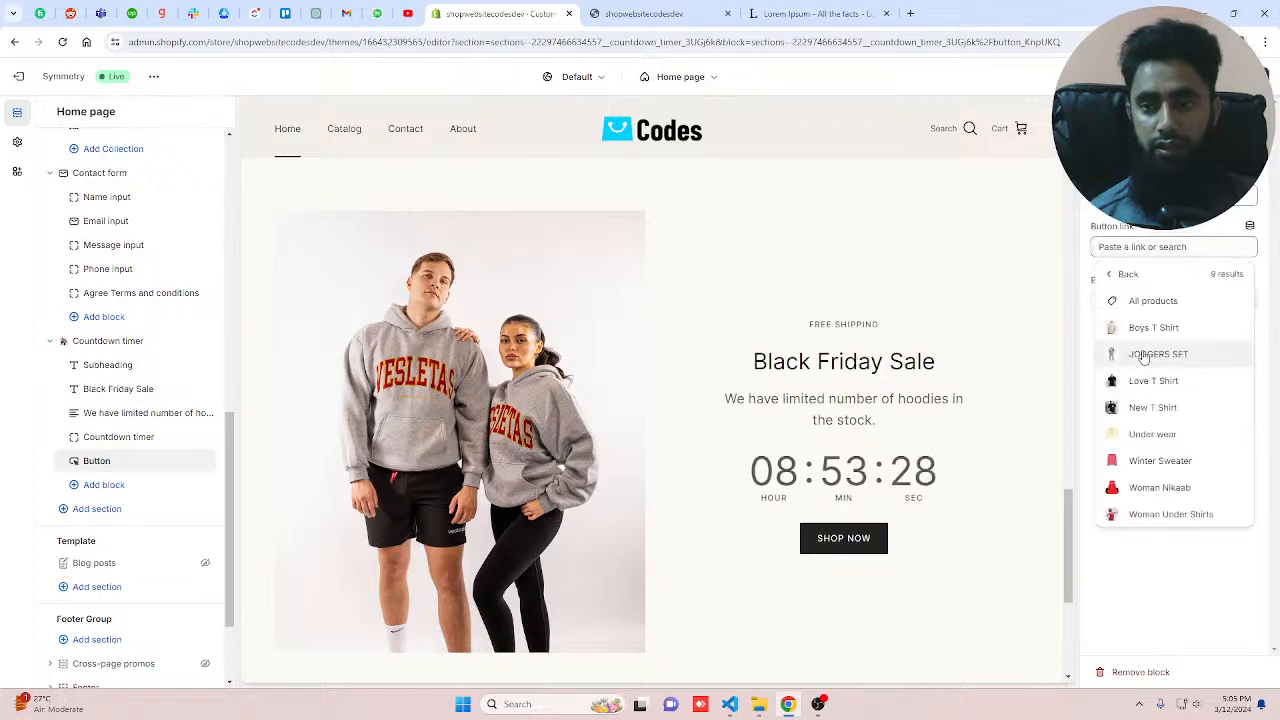
click(1145, 356)
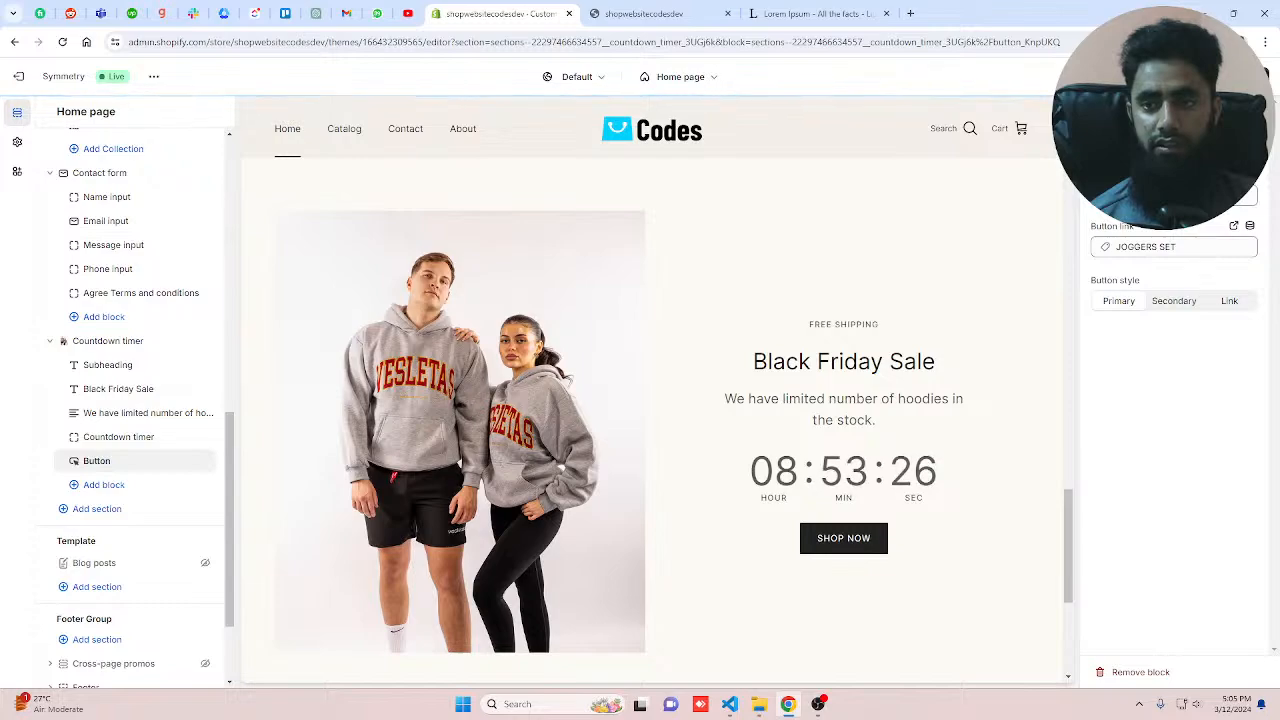
Step: Switch the button style to Secondary, then Link, and back to Primary
click(1173, 301)
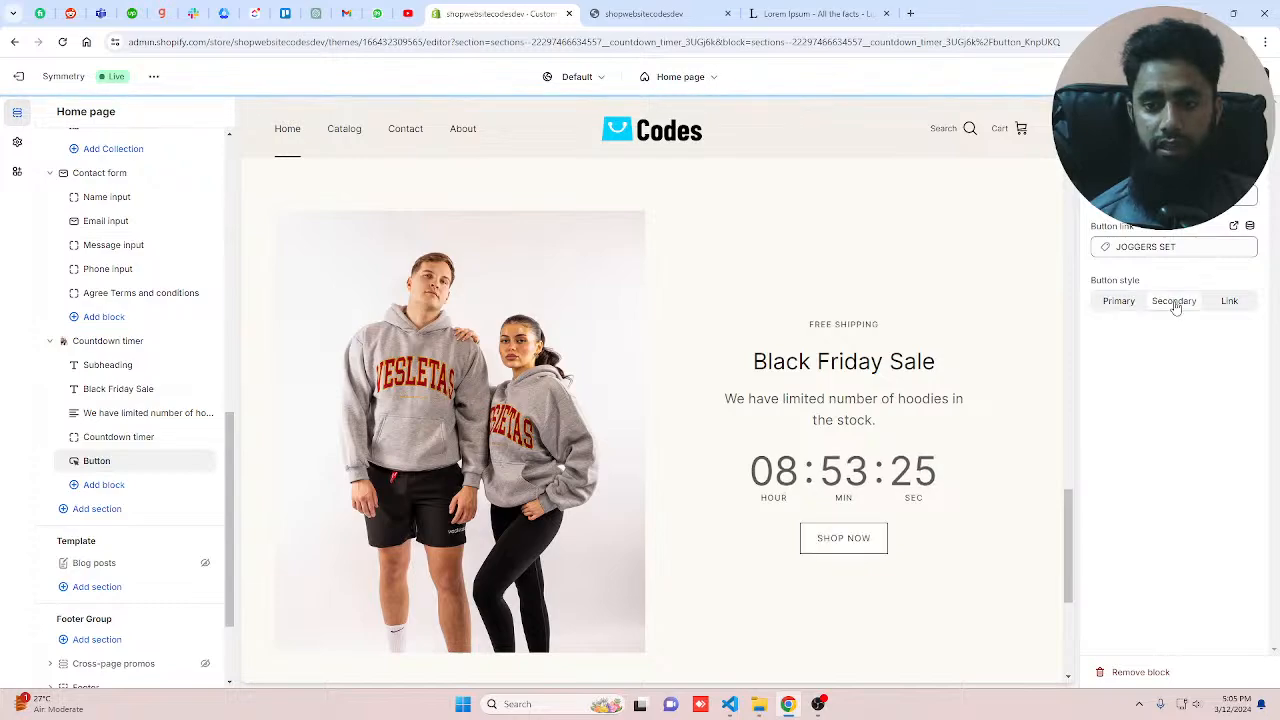
click(1227, 300)
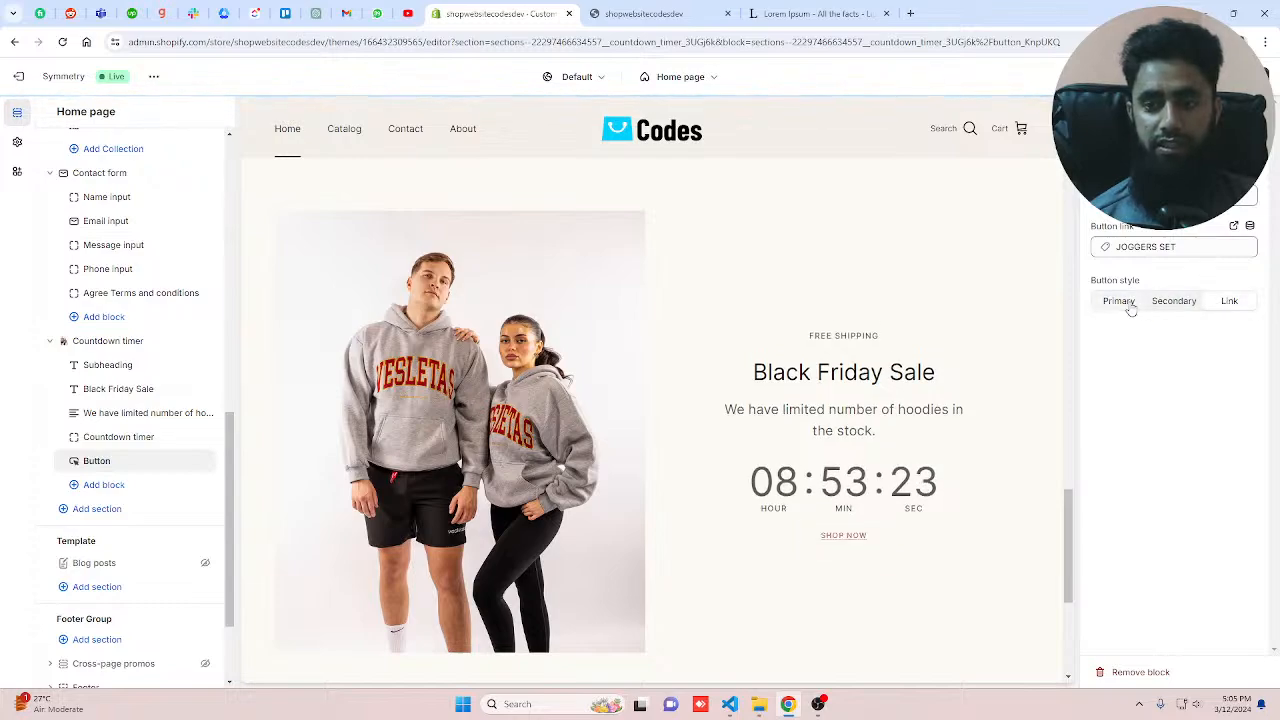
click(1127, 302)
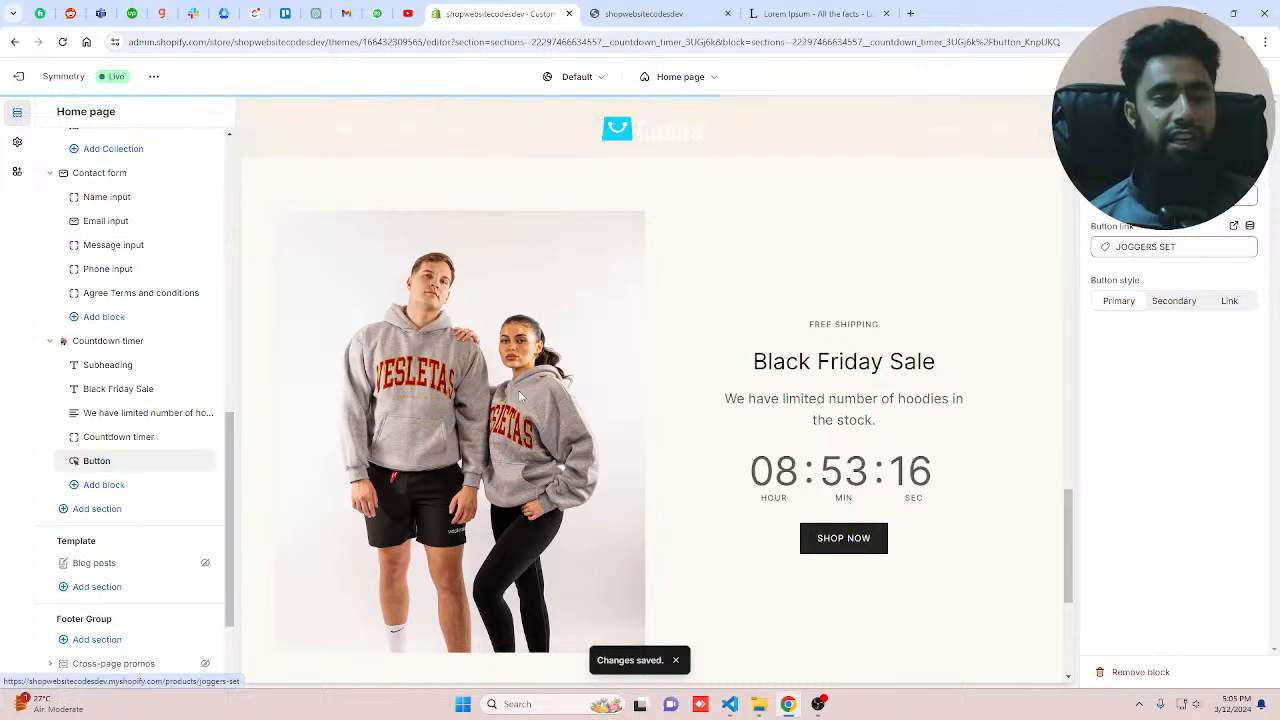
Step: Add a Custom content section below the Countdown timer section
scroll(518, 396, down, 5)
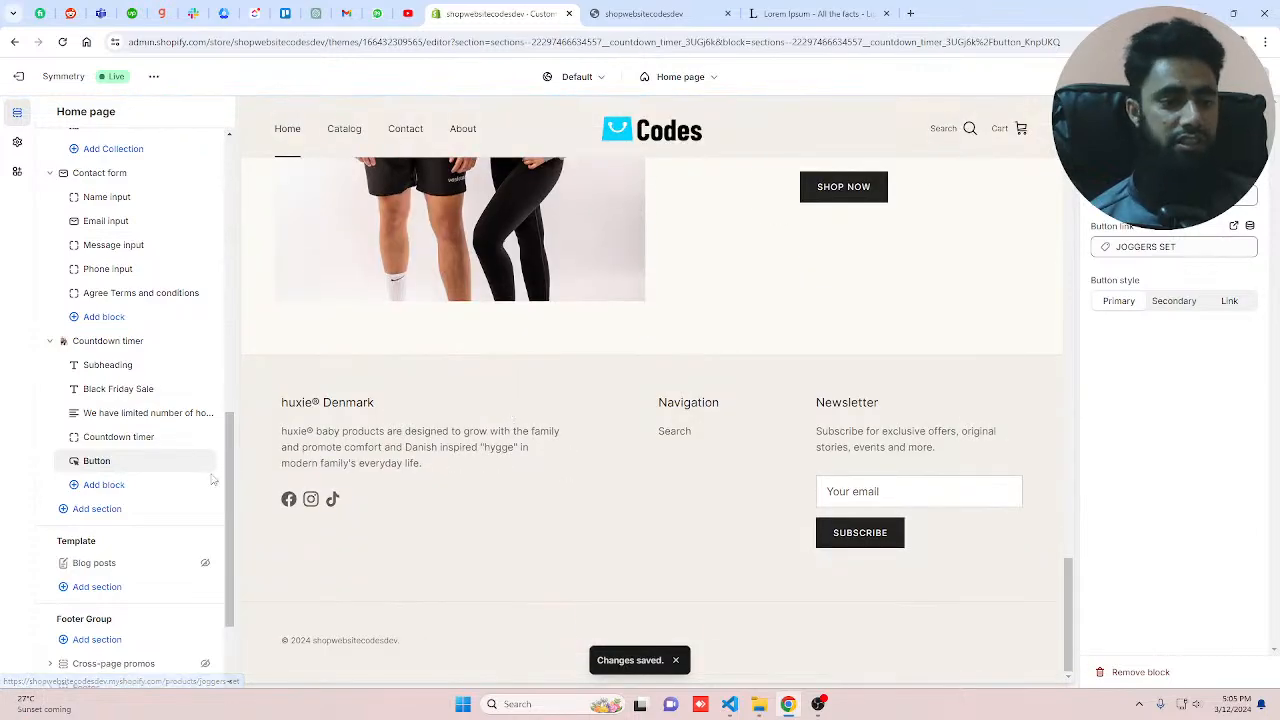
click(97, 509)
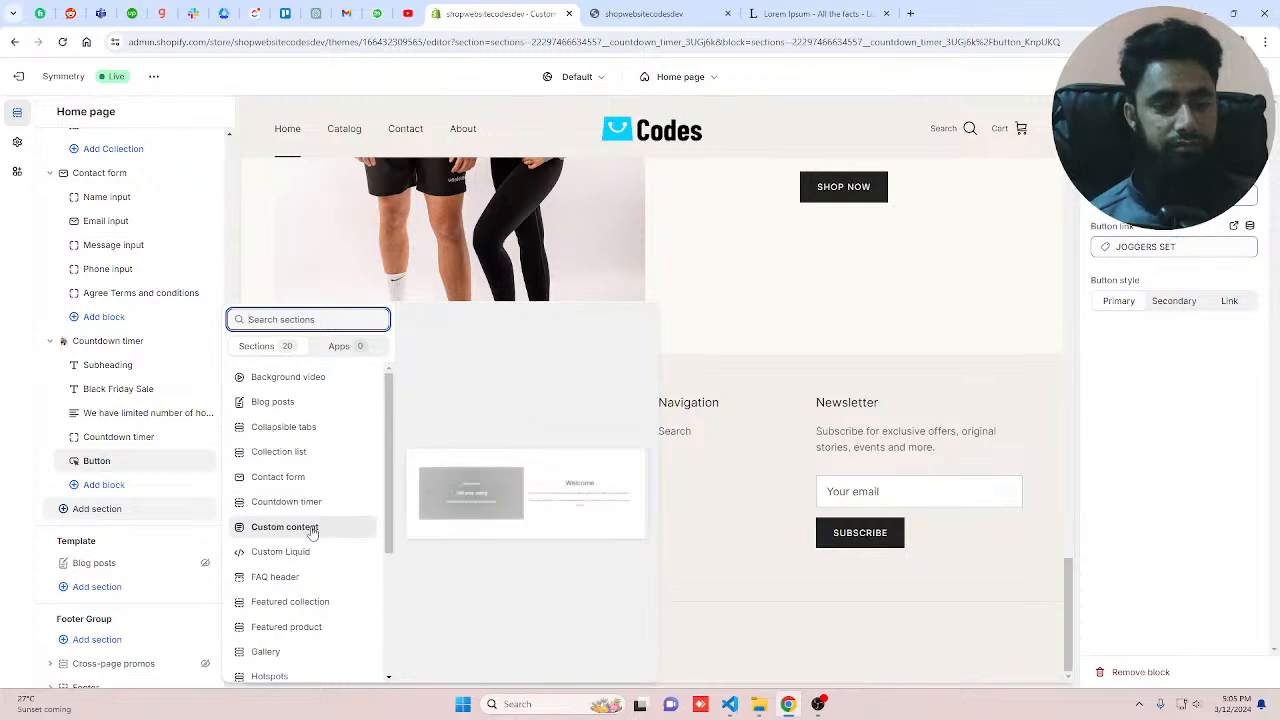
key(Escape)
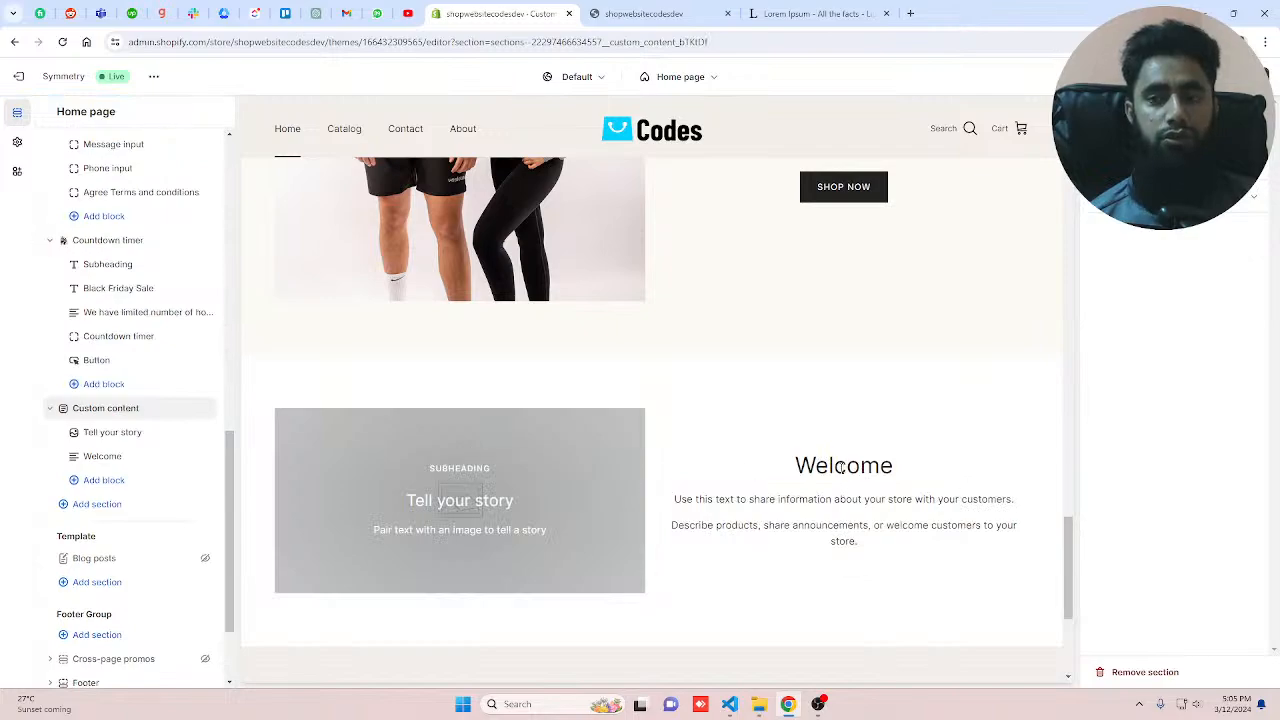
Step: Set the Tell your story block's image to the free family-using-computer stock image
click(113, 433)
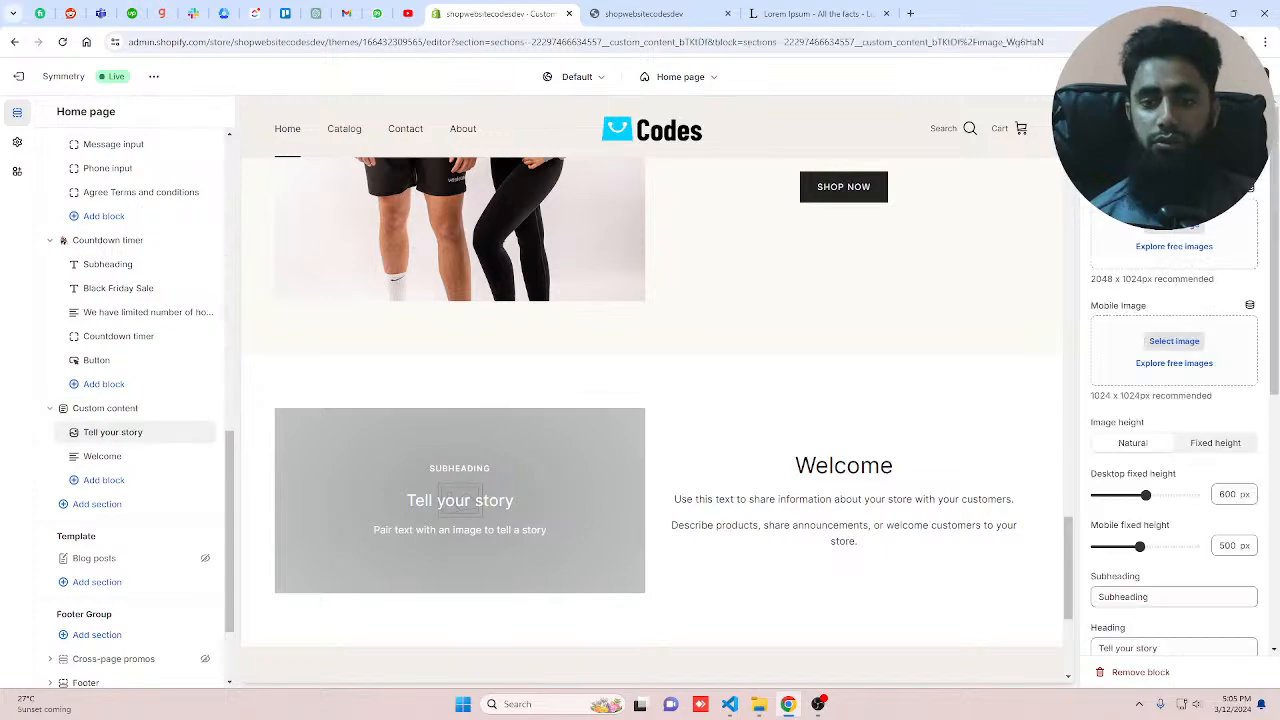
click(1174, 247)
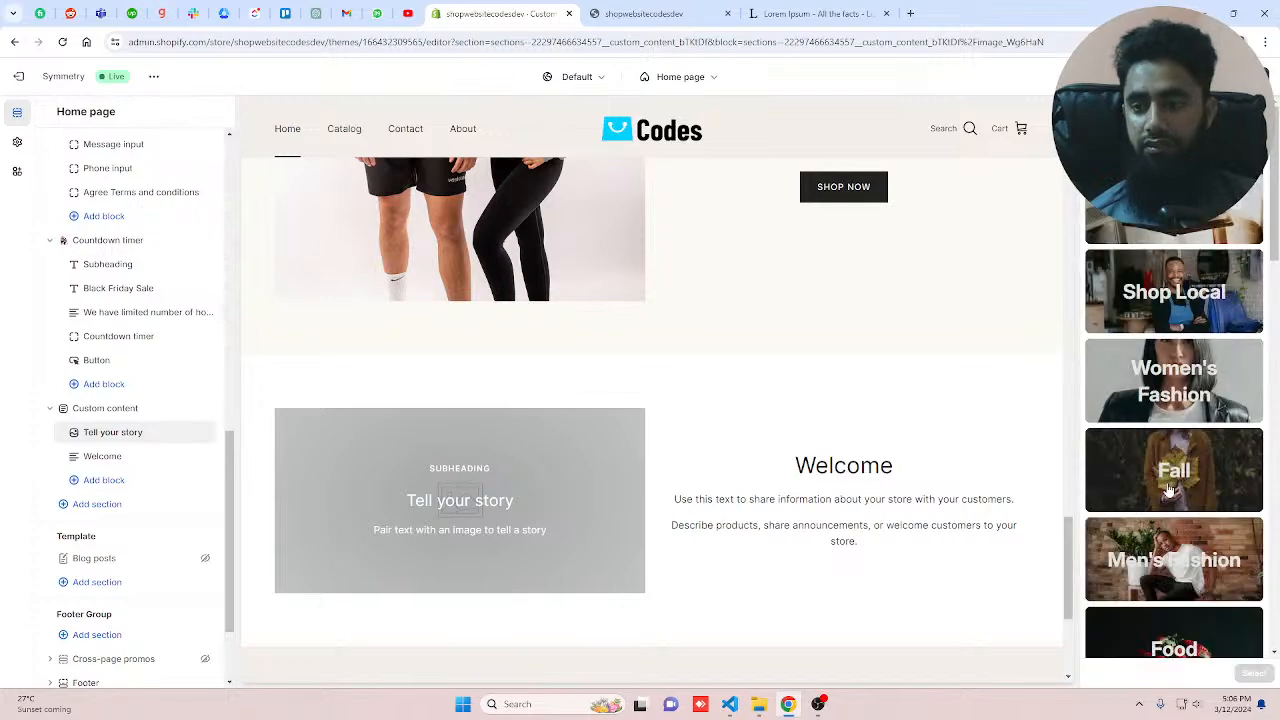
scroll(1170, 492, down, 5)
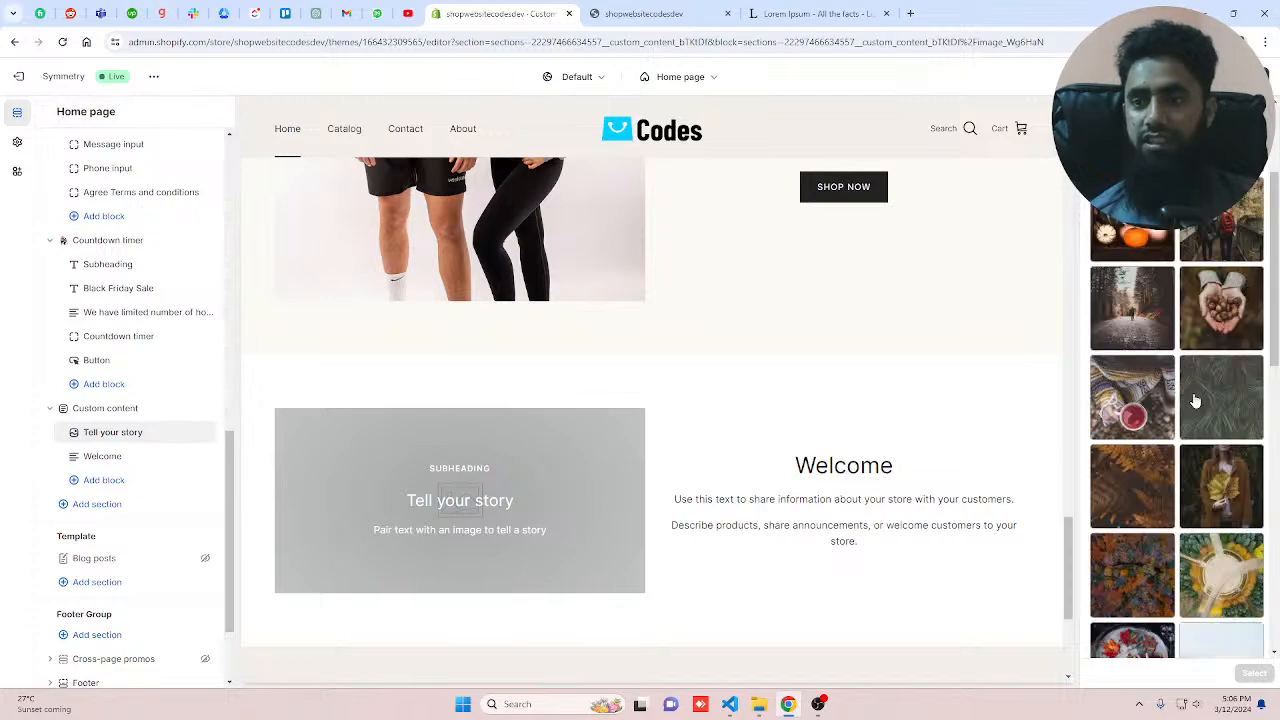
scroll(1195, 401, up, 2)
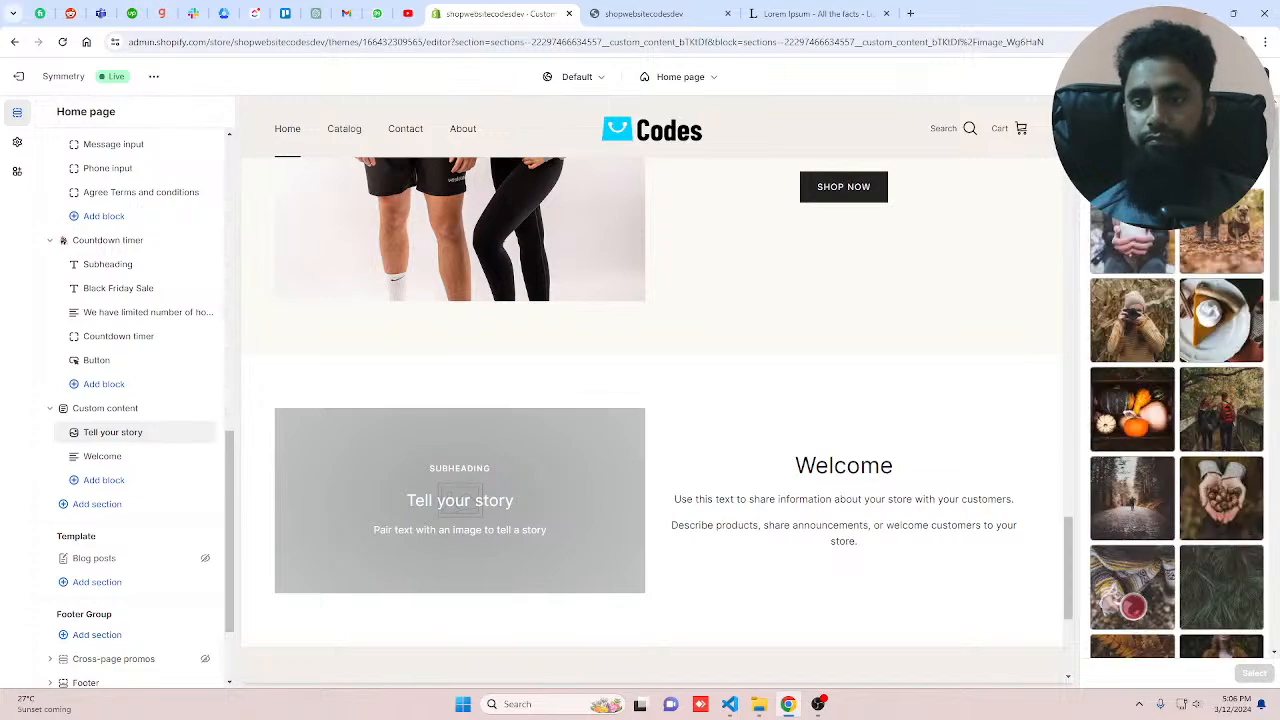
scroll(1180, 307, up, 5)
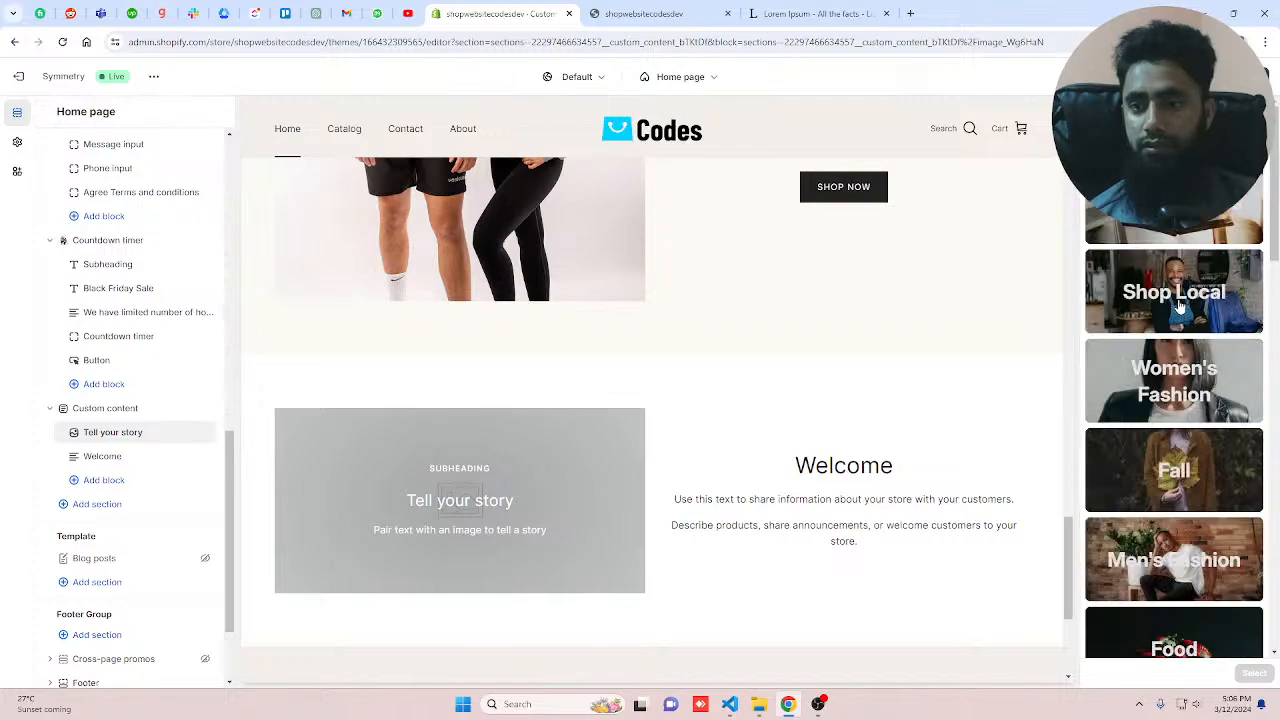
scroll(1179, 307, down, 8)
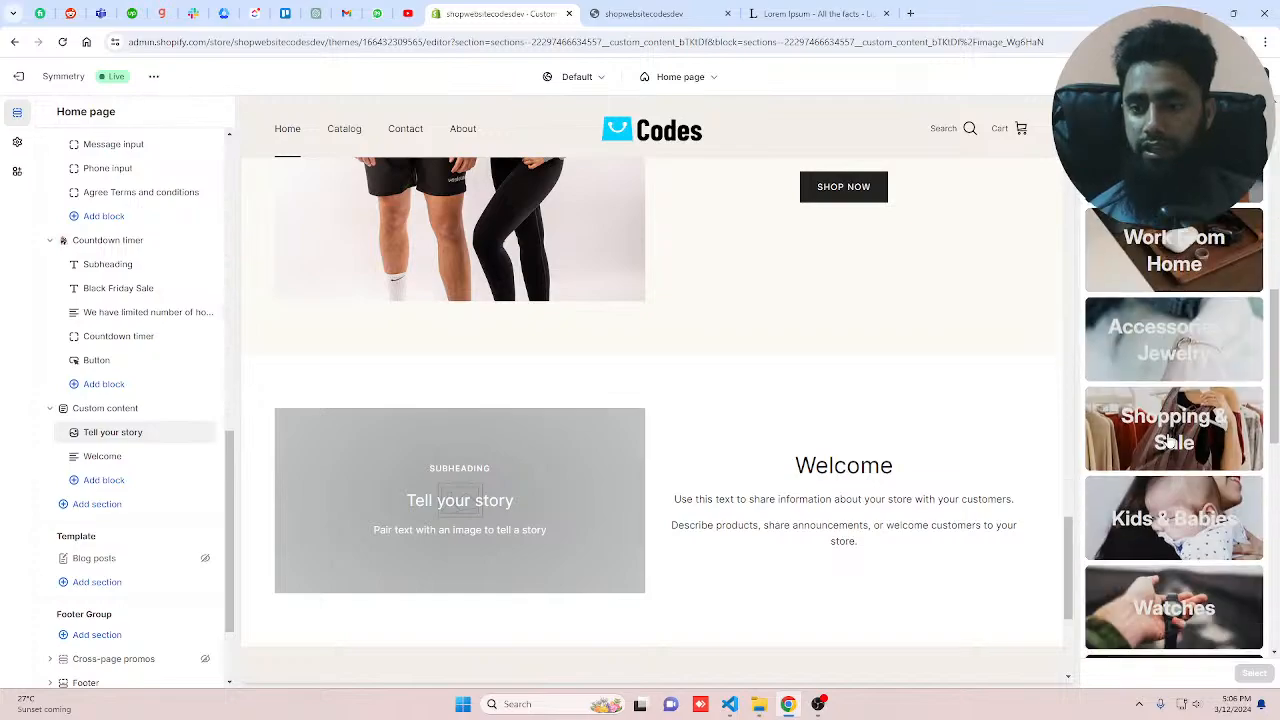
scroll(1172, 440, down, 5)
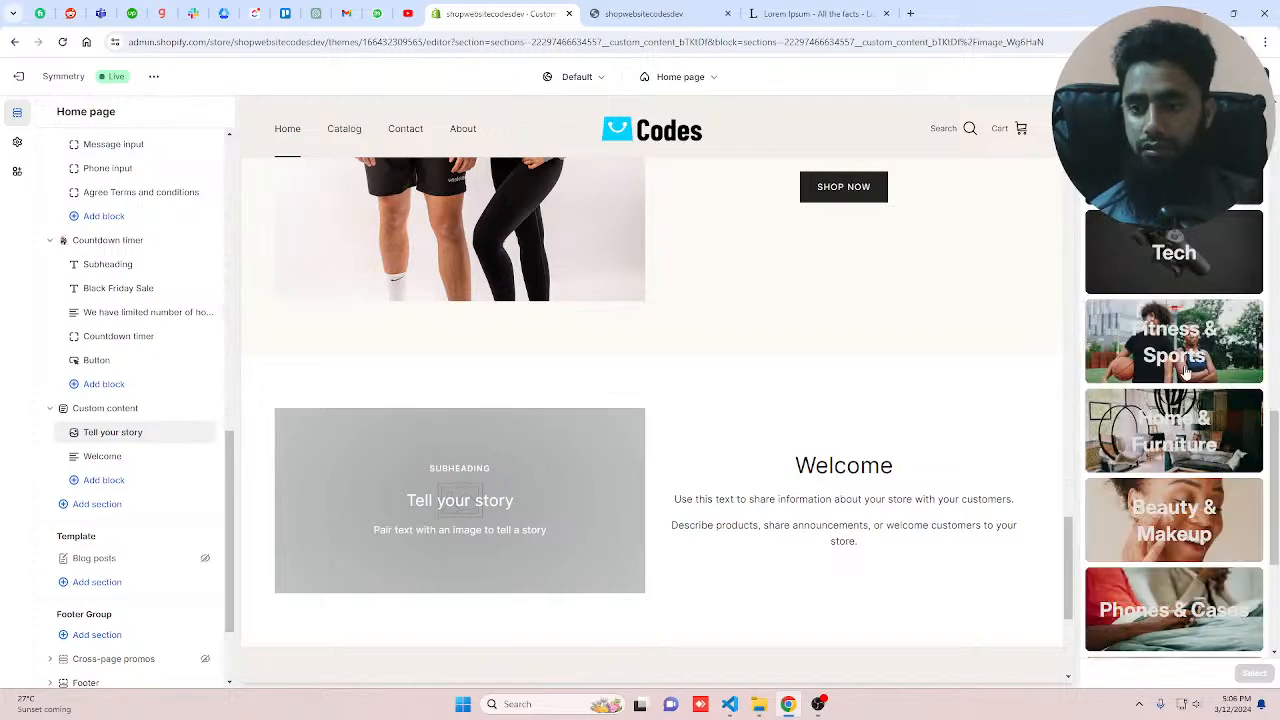
scroll(1177, 420, down, 3)
click(1177, 420)
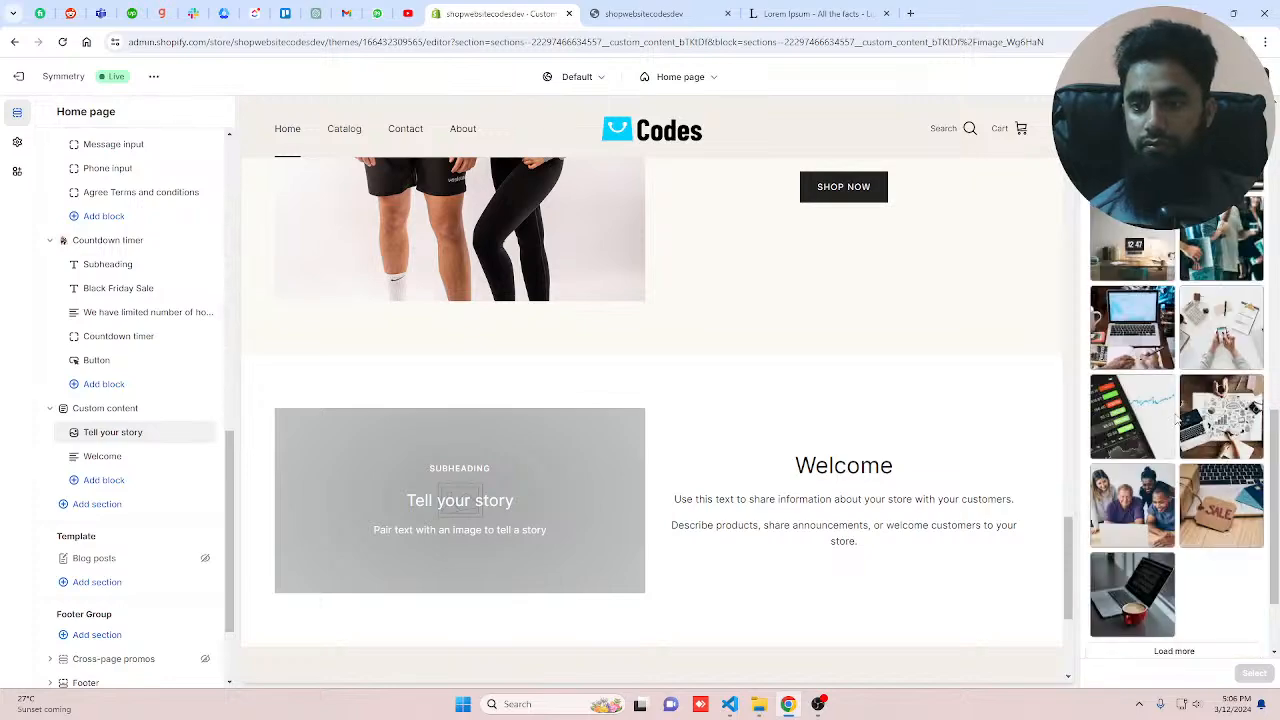
click(1135, 500)
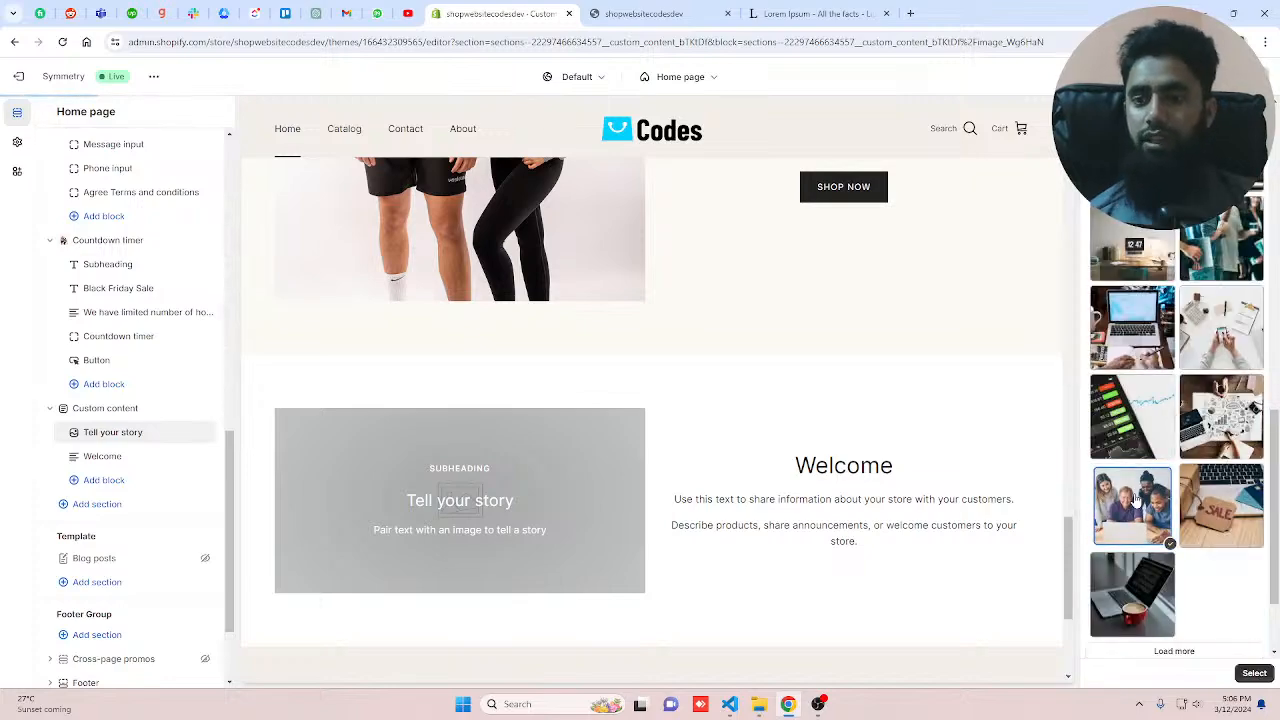
click(1254, 672)
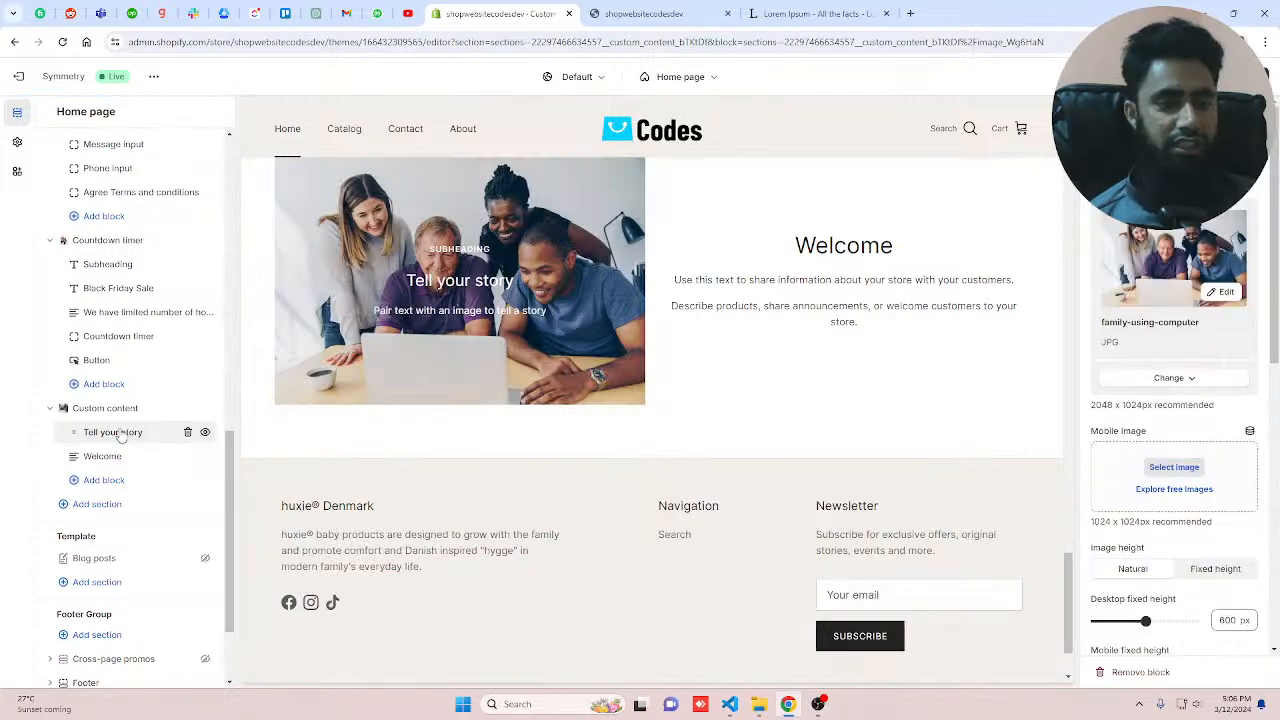
Step: Clear the image block's subheading and change its heading to Our Story
scroll(1159, 505, down, 3)
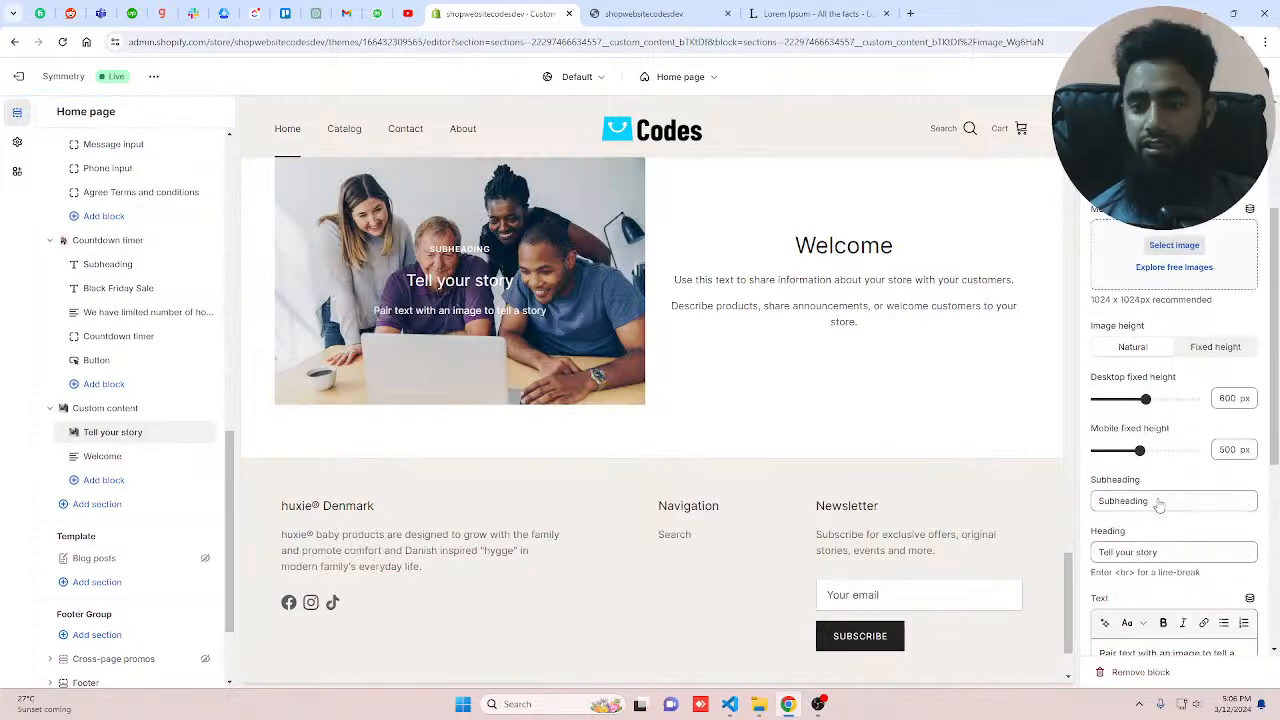
click(1162, 503)
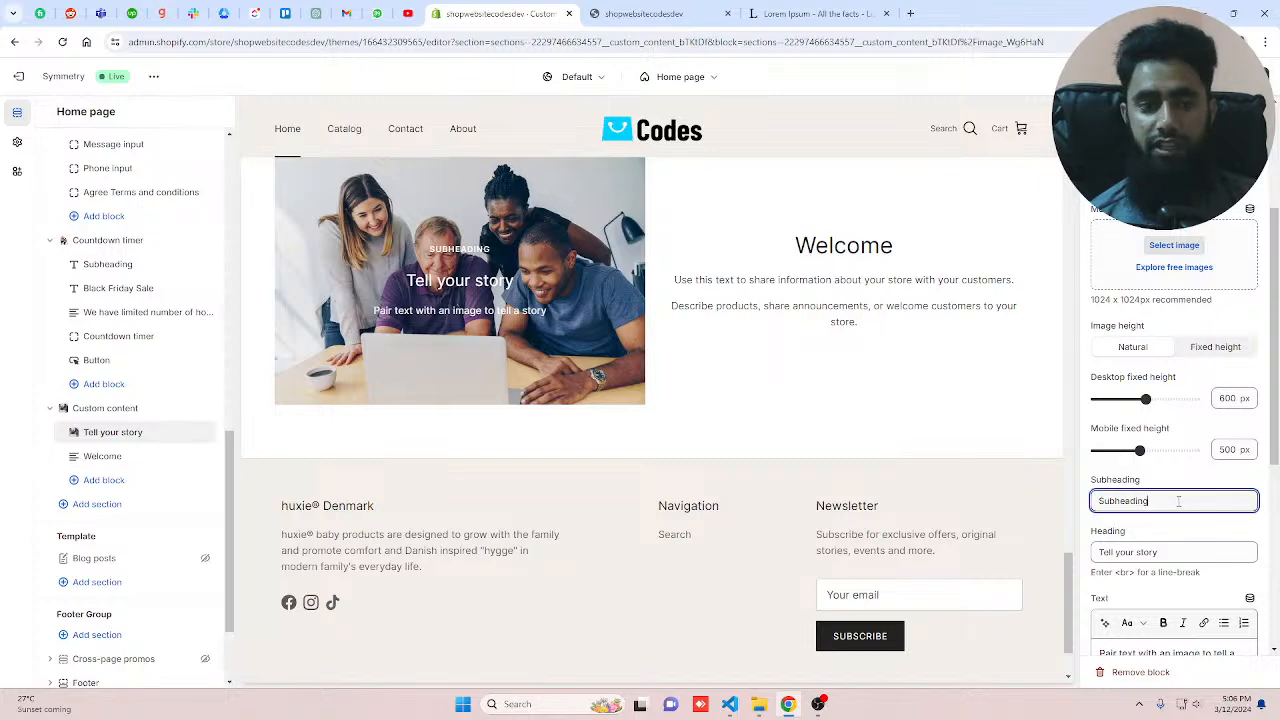
key(ctrl+a)
key(BackSpace)
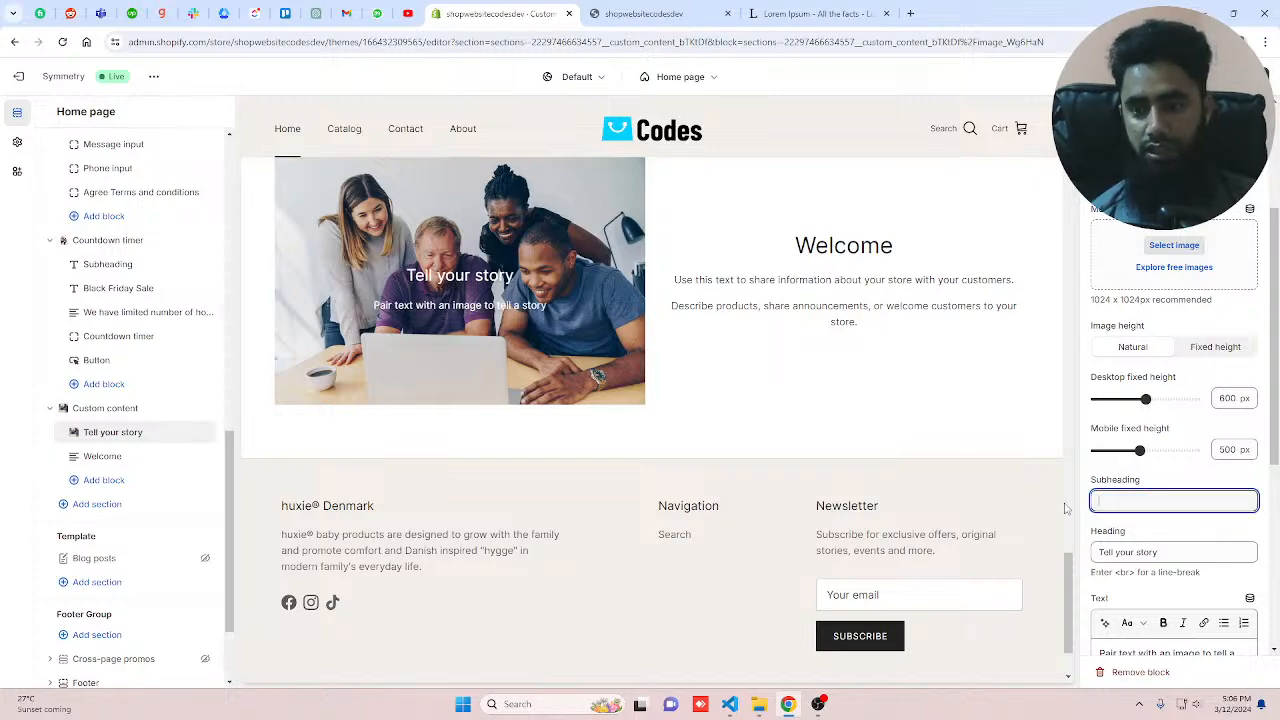
key(Tab)
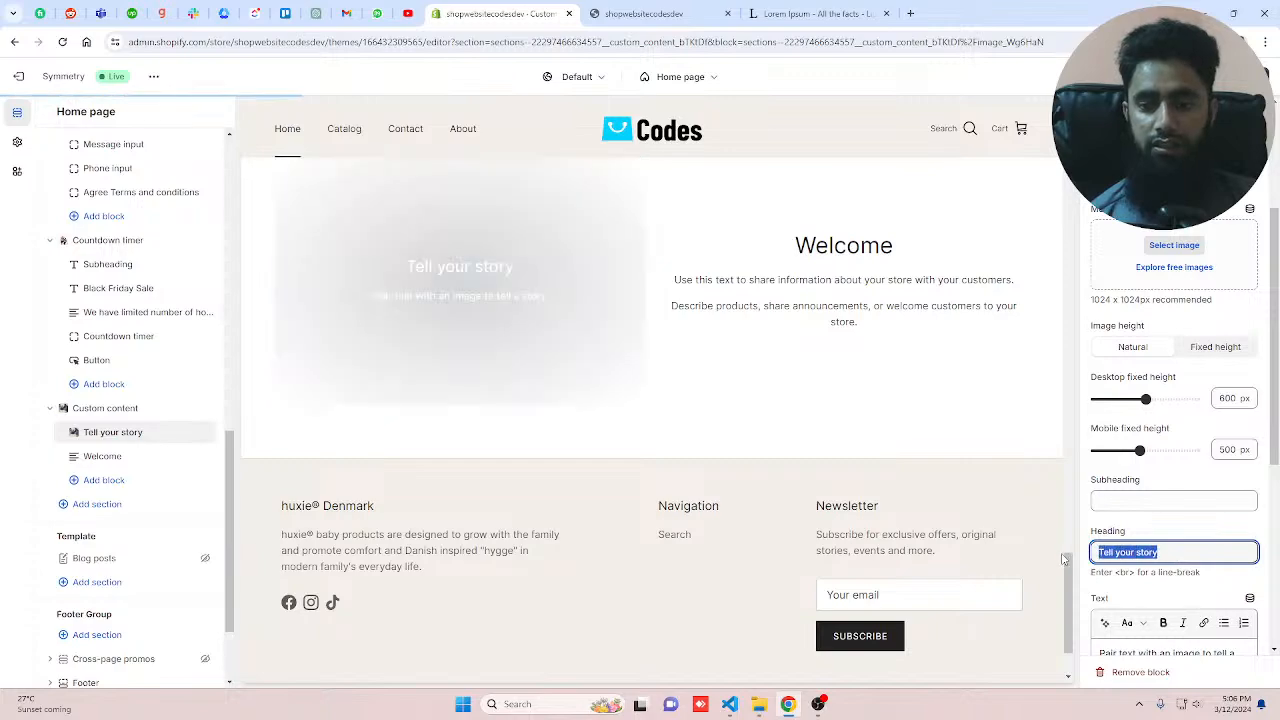
text(Our )
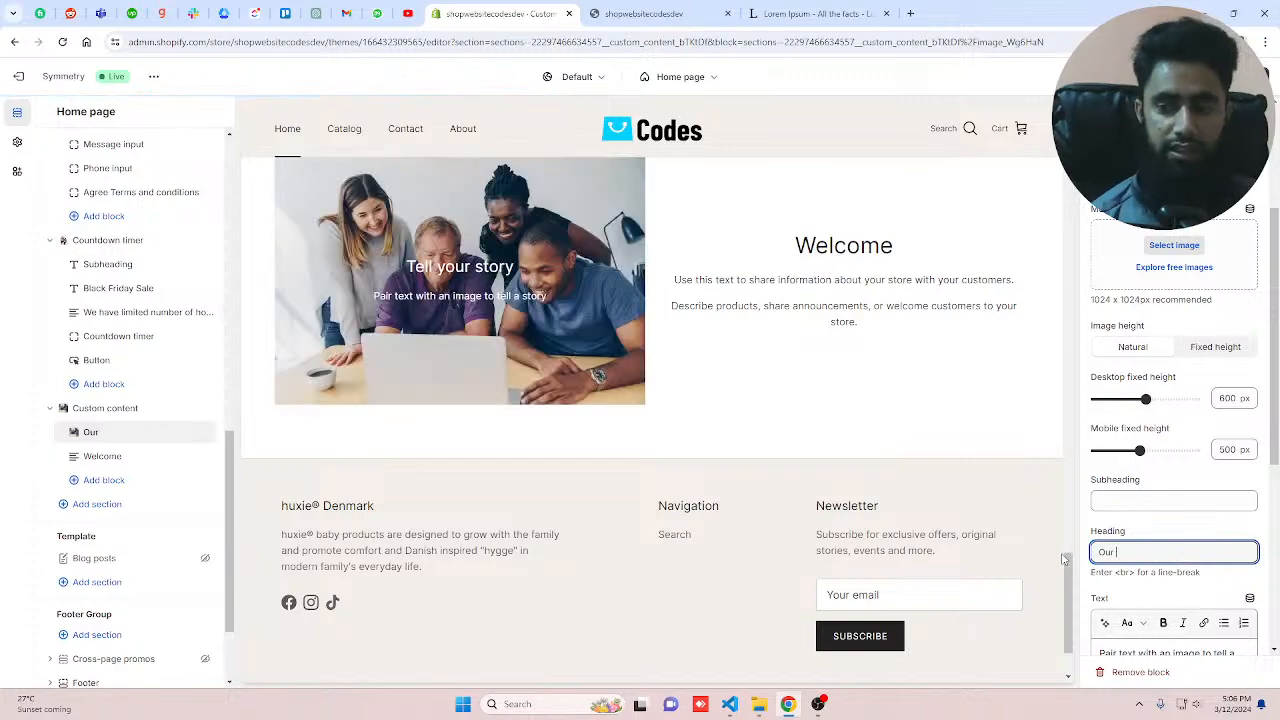
text(Story)
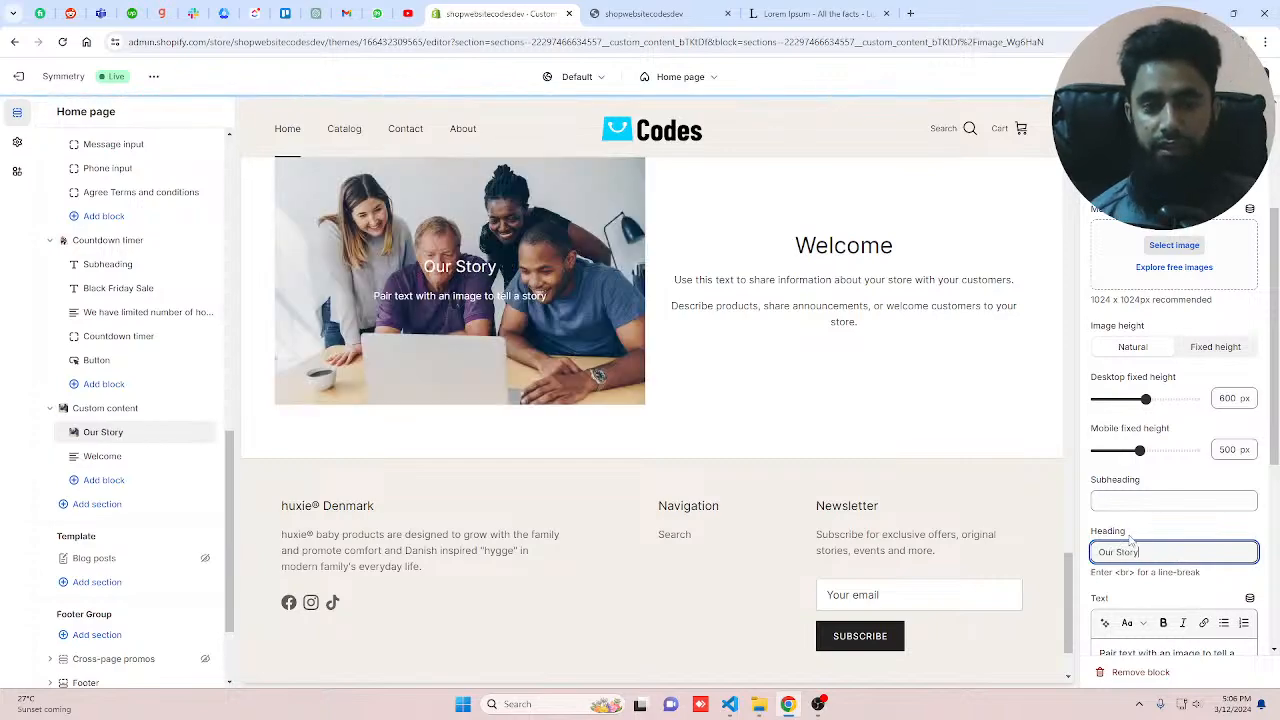
Step: Delete the image block's body text
scroll(1131, 541, down, 2)
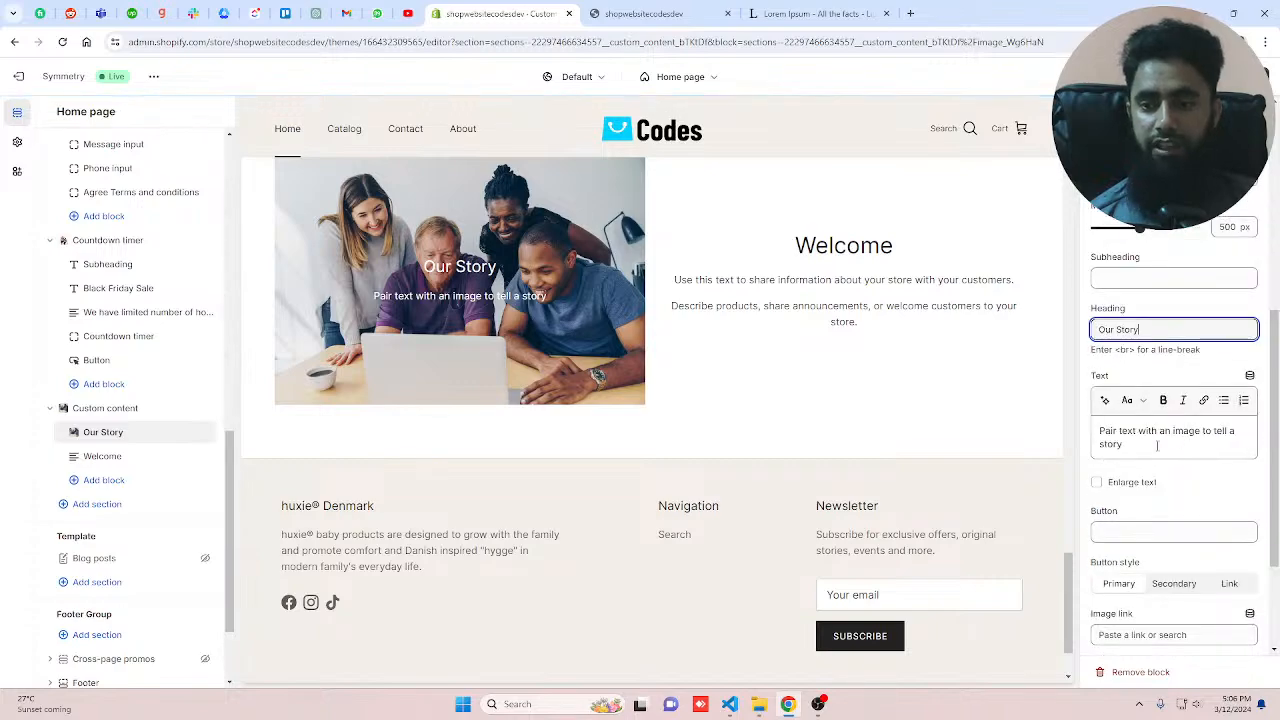
drag(1155, 447, 1087, 437)
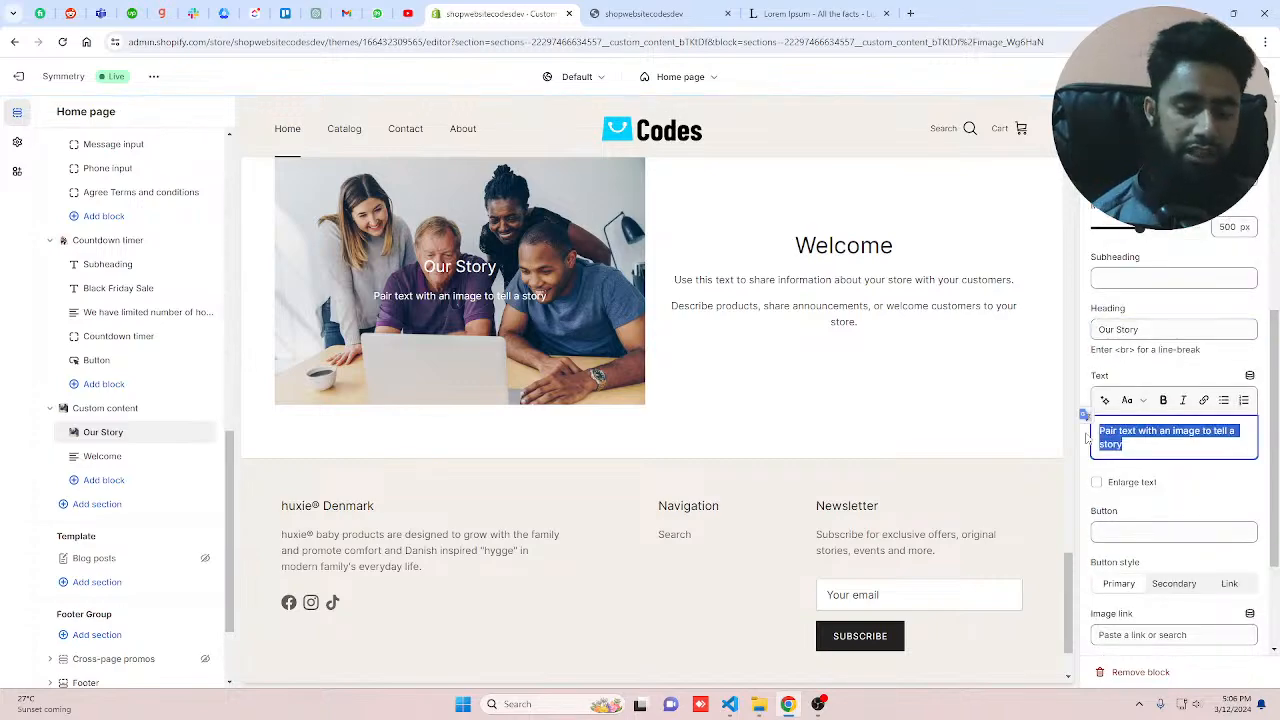
key(BackSpace)
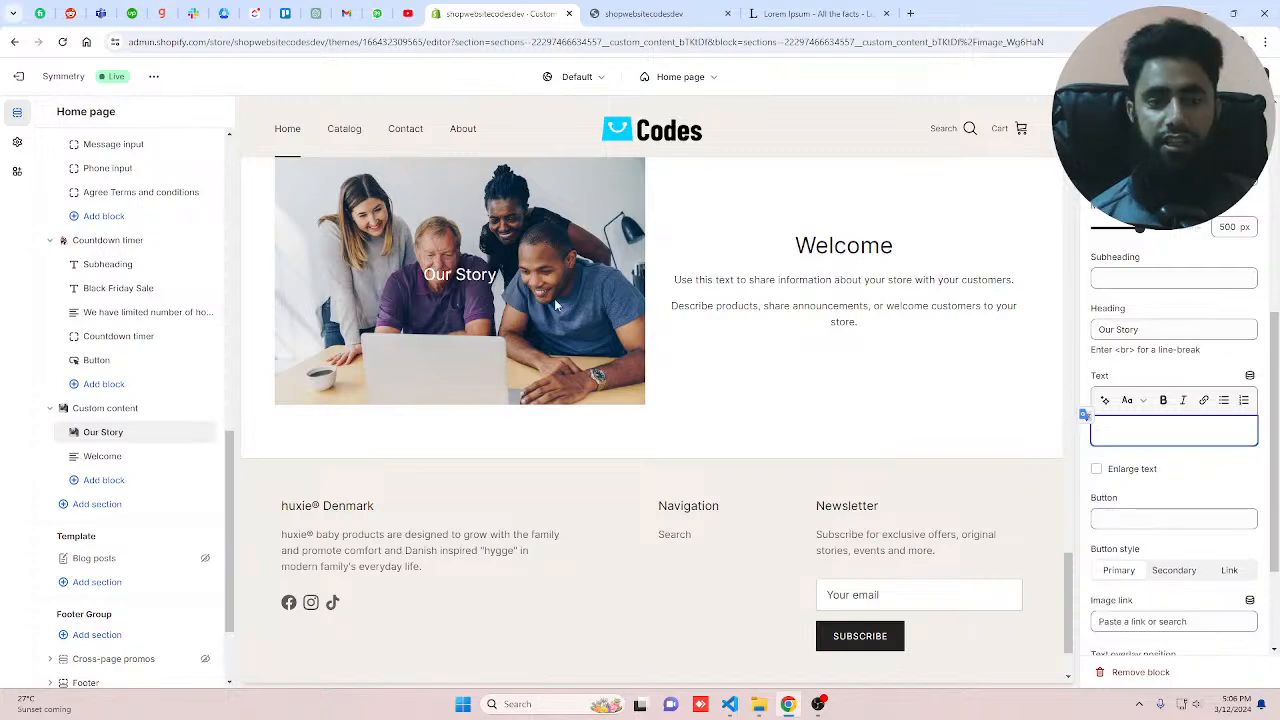
Step: Change the Welcome text block's heading to About
click(887, 305)
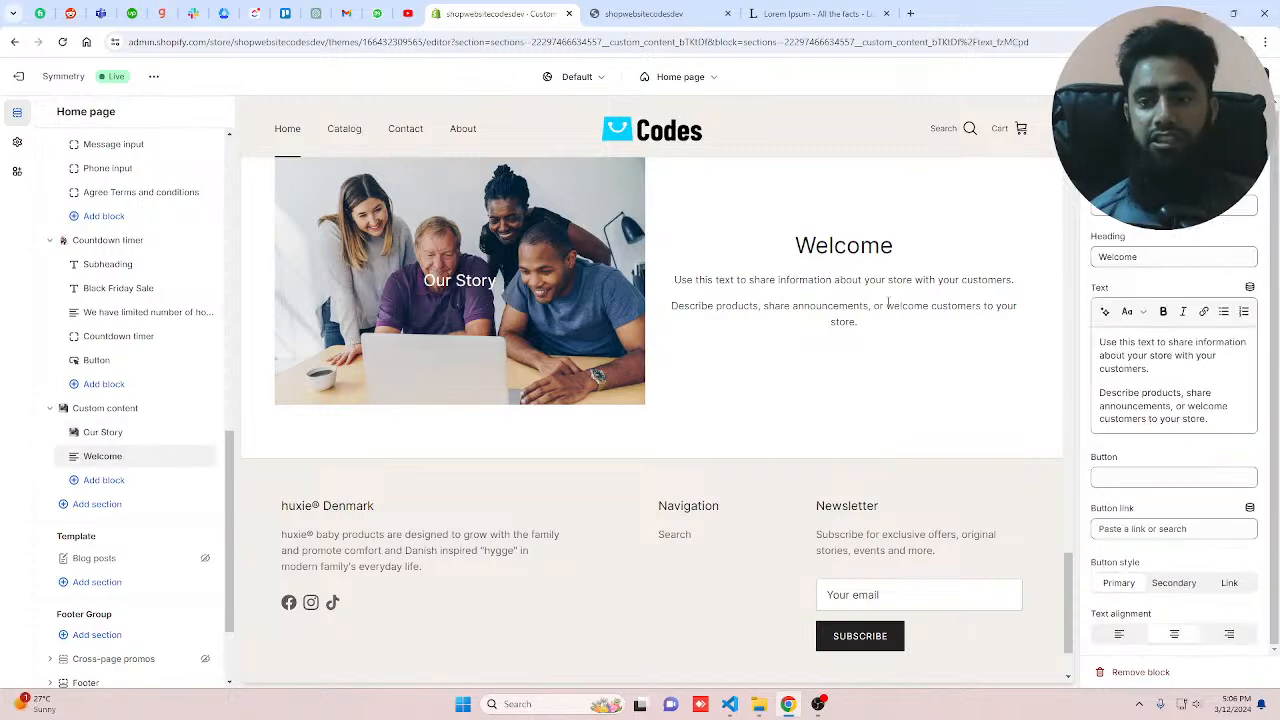
drag(1117, 257, 1083, 262)
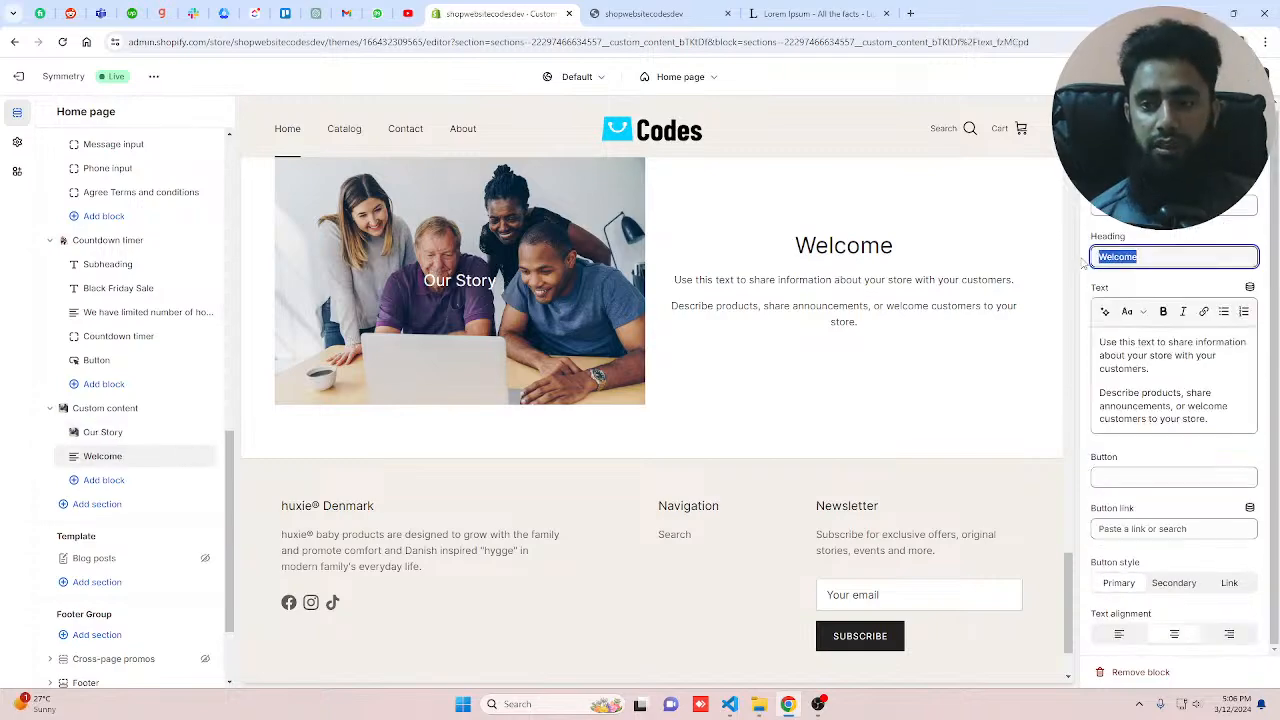
text(About)
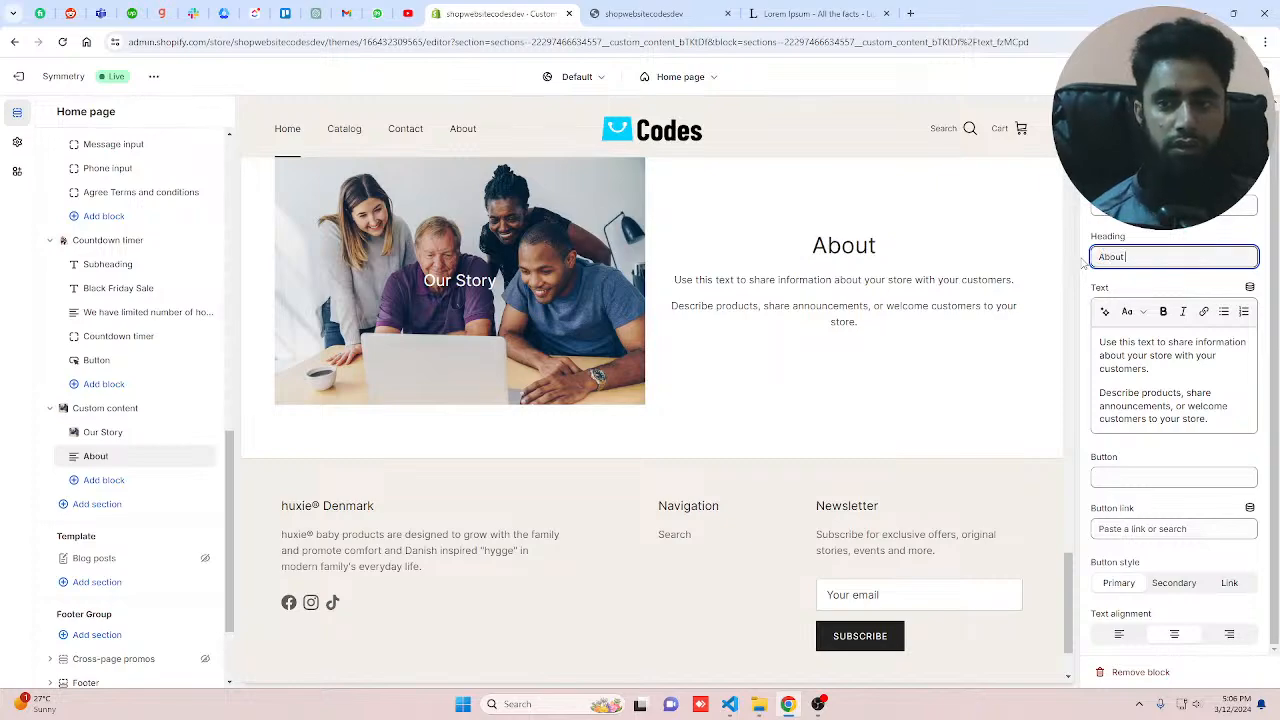
text( Usd)
Step: Change the block's heading to About Us and replace its text with the pasted Lorem Ipsum paragraphs
key(BackSpace)
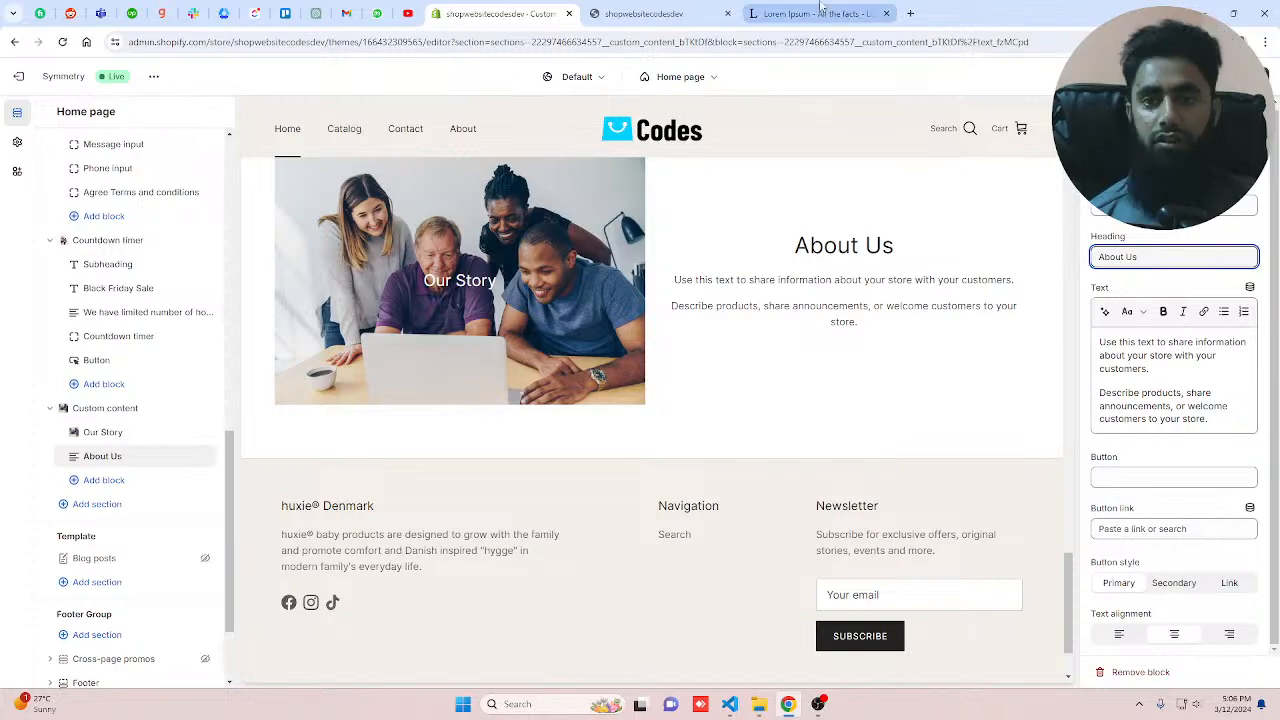
click(1178, 393)
key(ctrl+a)
text(Lorem Ipsum is simply dummy text of the printing and typesetting industry. Lorem Ipsum has been the industry's standard dummy text ever since the 1500s, when an unknown printer took a galley of type and scrambled it to make a type specimen book. It has survived not only five centuries, but also the leap into electronic typesetting, remaining essentially unchanged.)
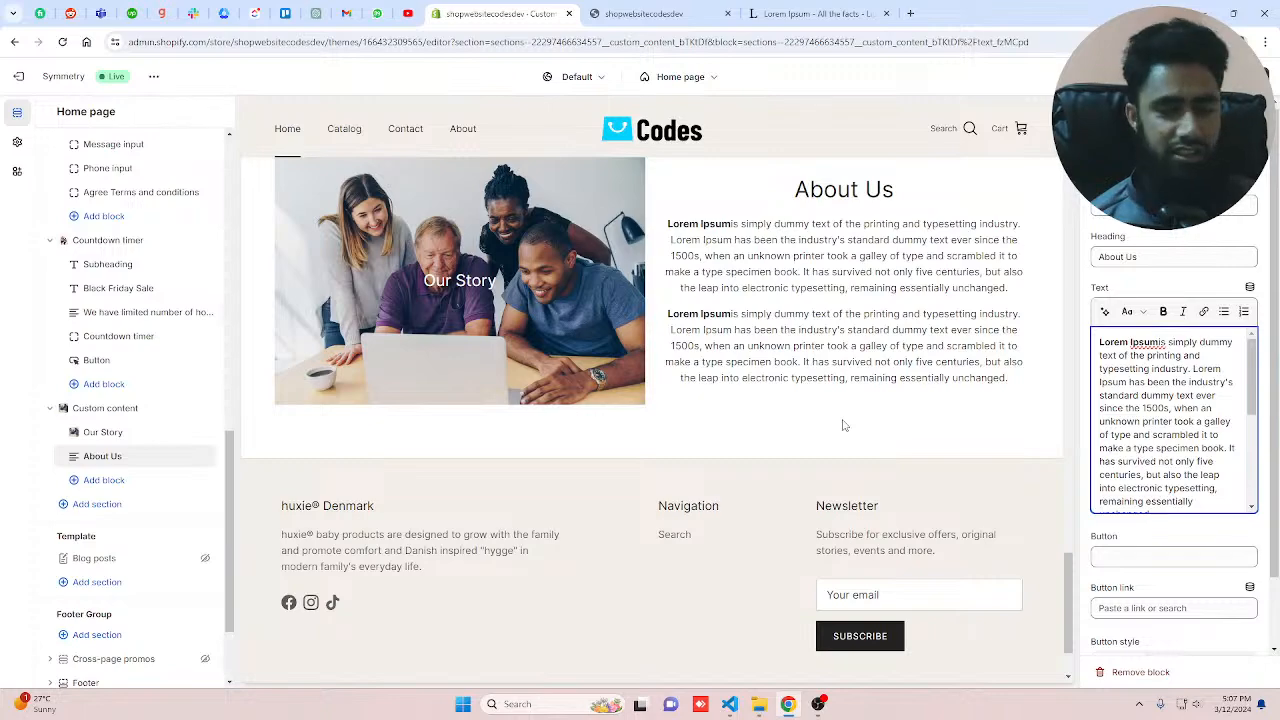
Step: Set the About Us block's button label to Read More and link it to the About Us page
scroll(1150, 470, down, 1)
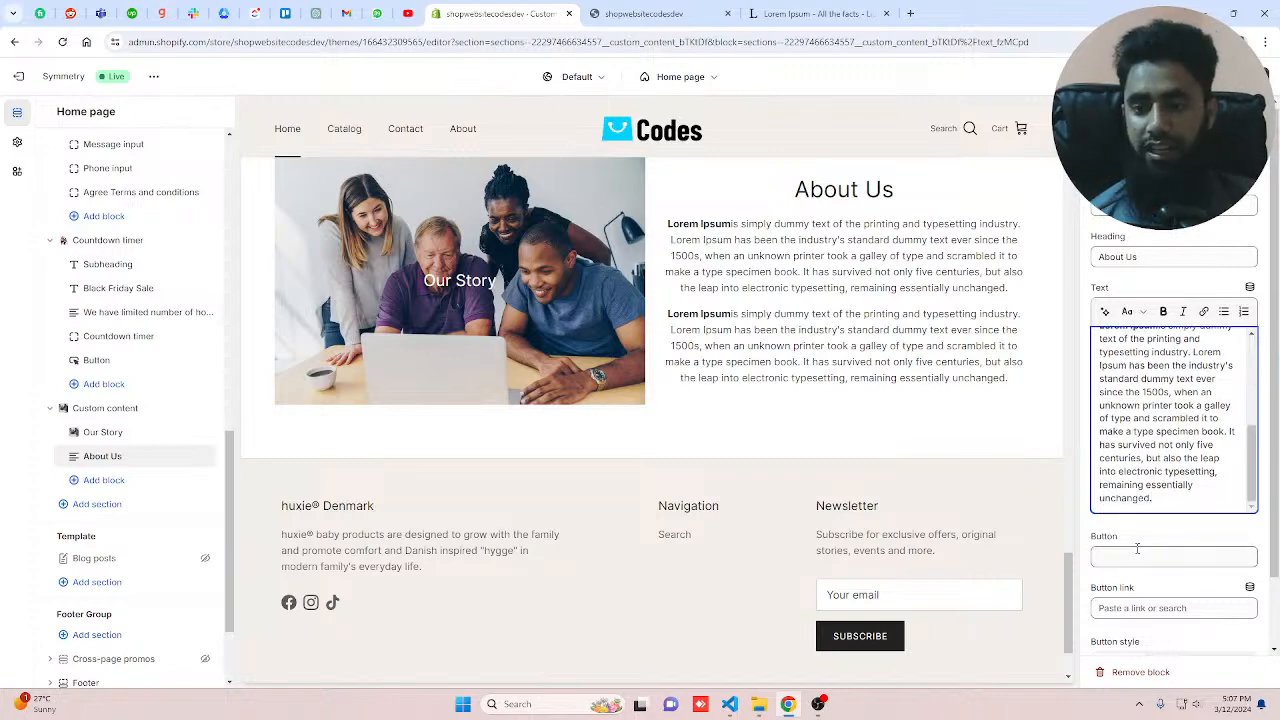
click(1137, 550)
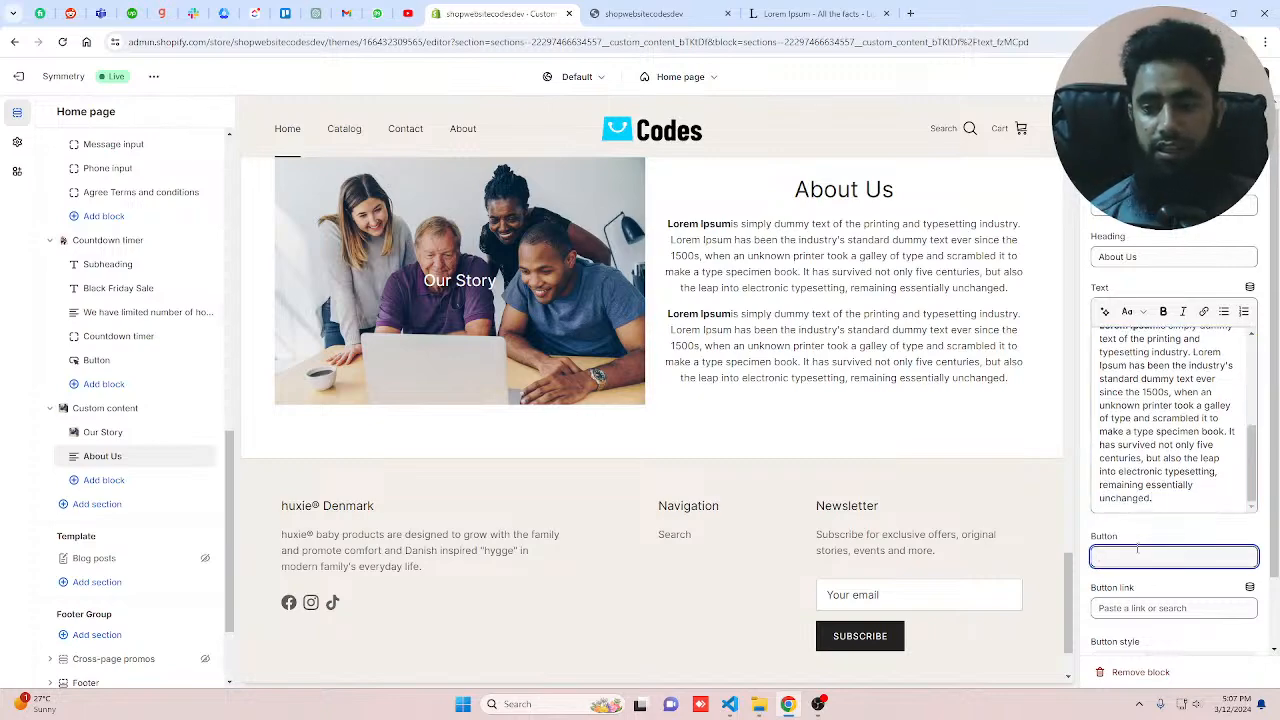
text(Read)
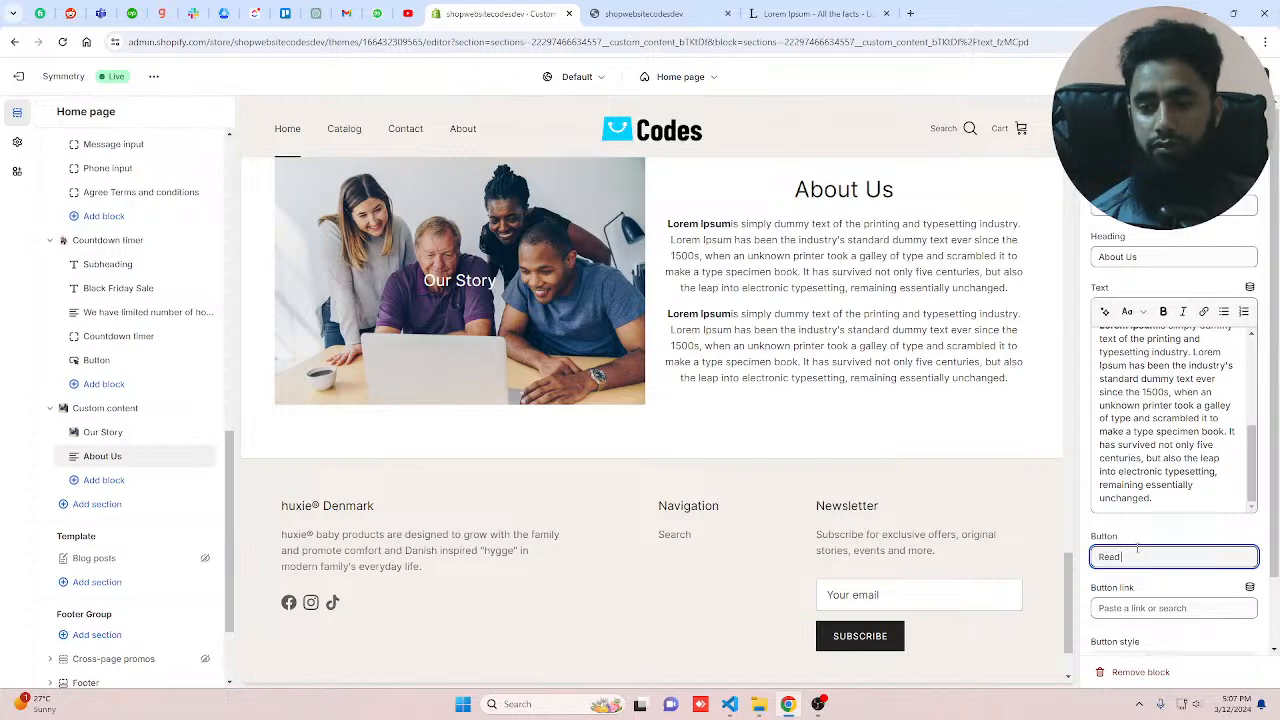
text( More)
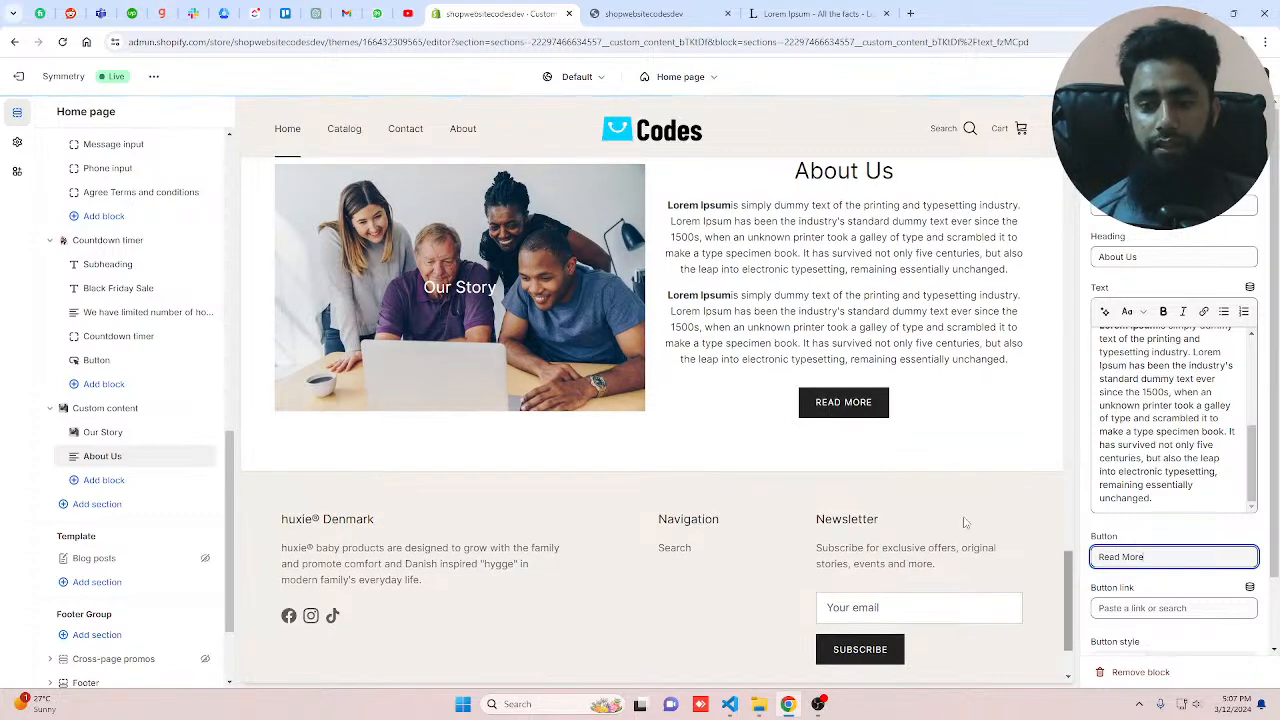
key(Tab)
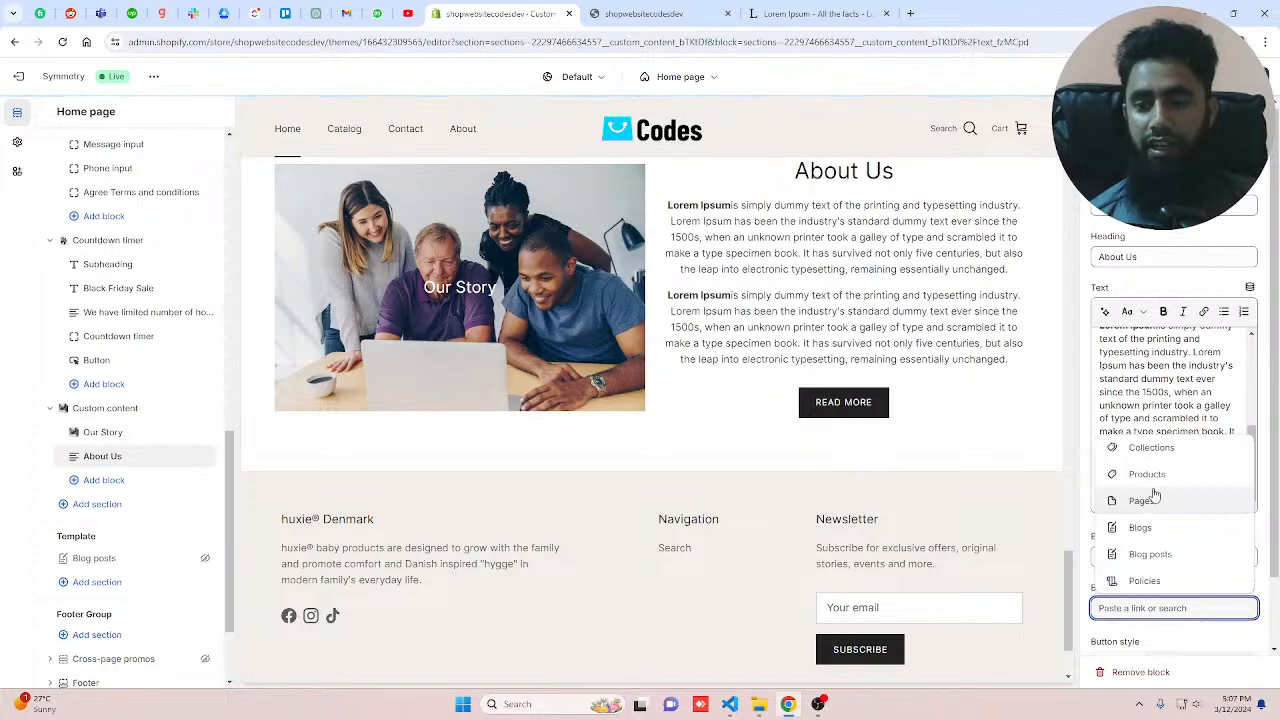
click(1153, 497)
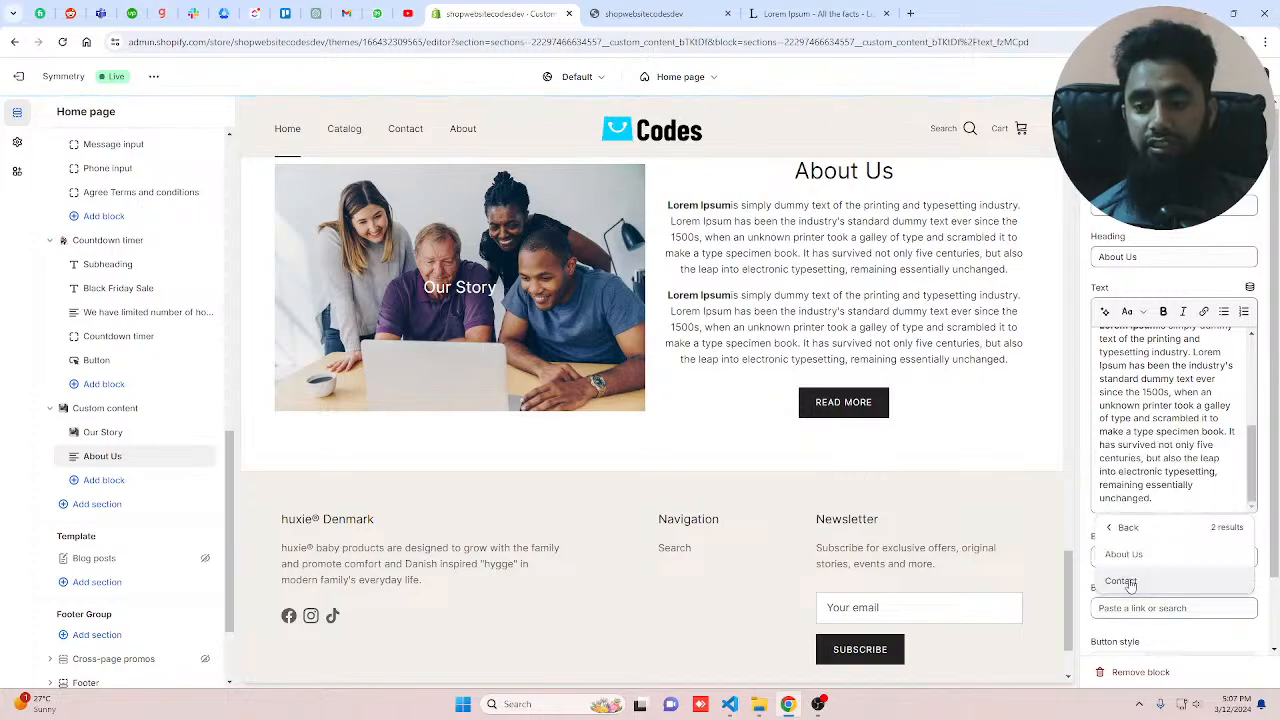
click(1124, 554)
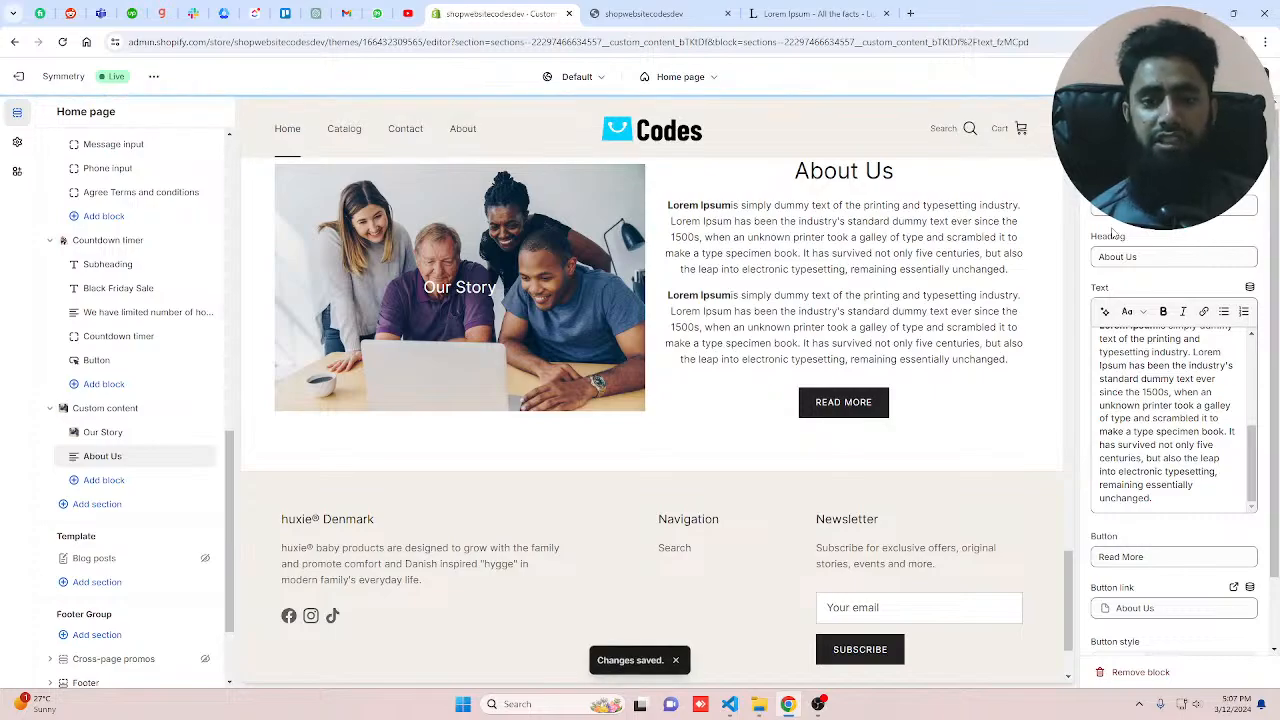
Step: Try different width options for the About Us block
scroll(744, 397, up, 3)
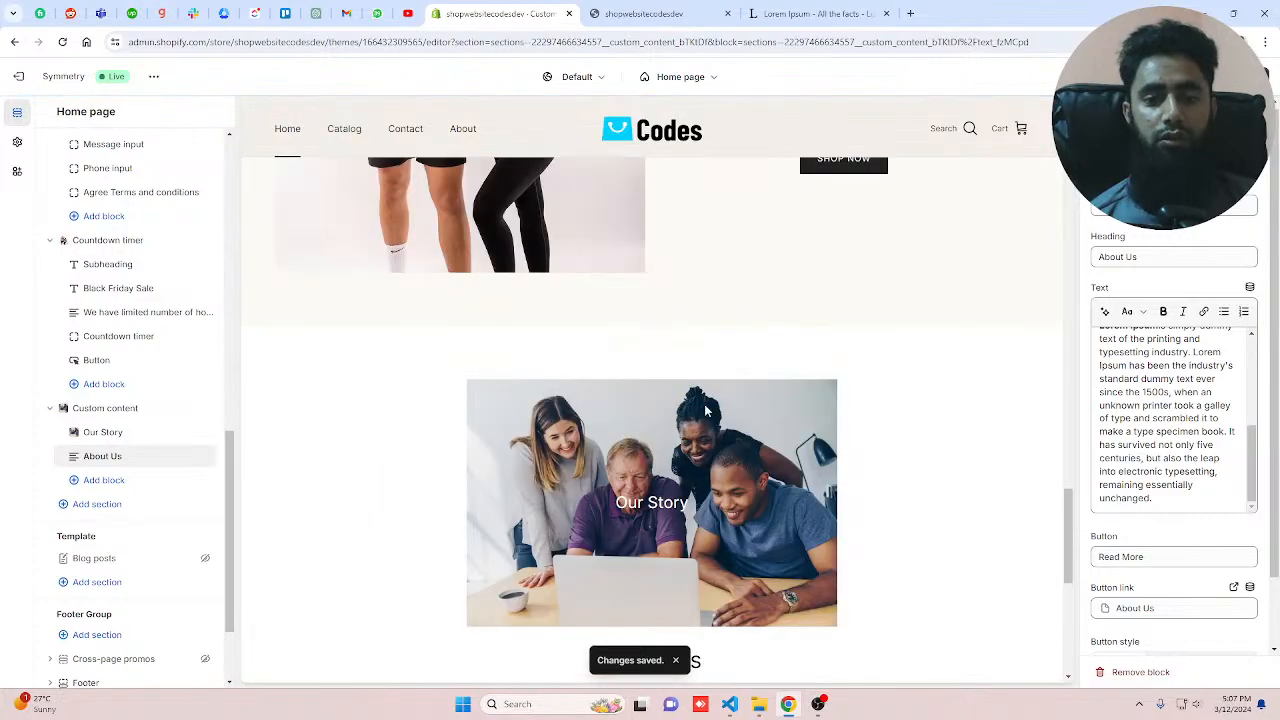
scroll(706, 410, down, 1)
scroll(705, 410, down, 3)
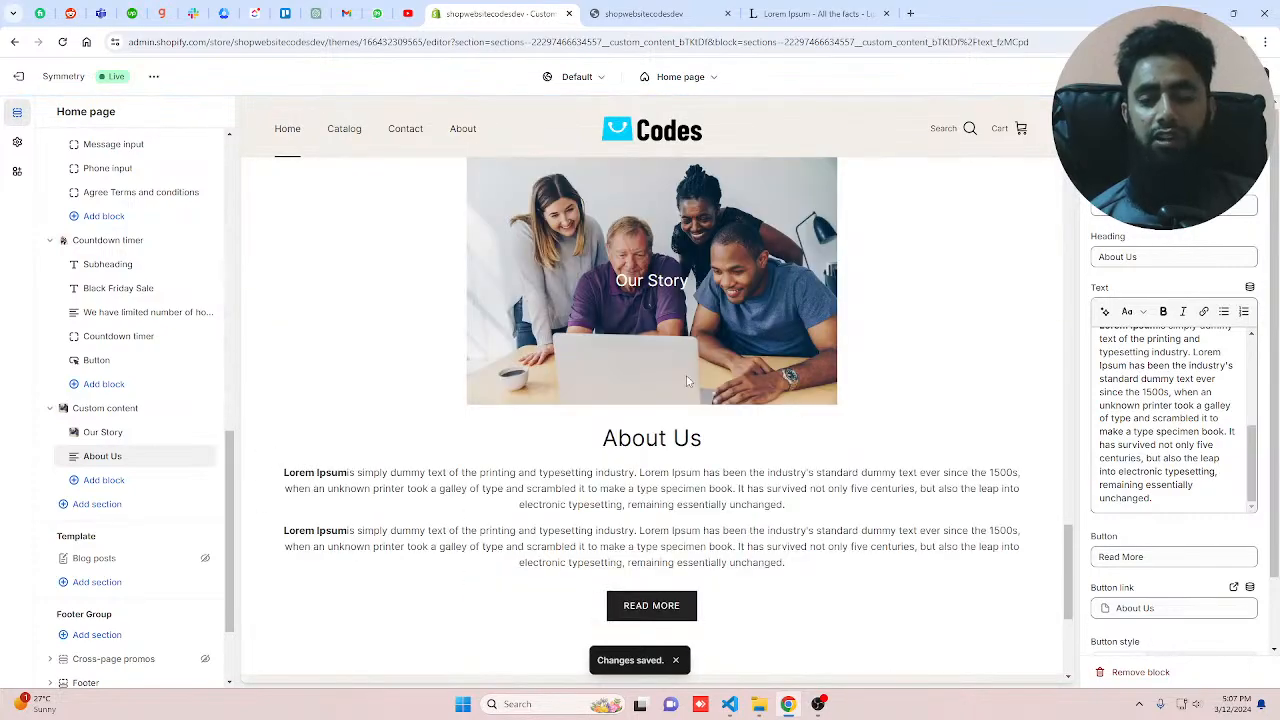
click(1174, 154)
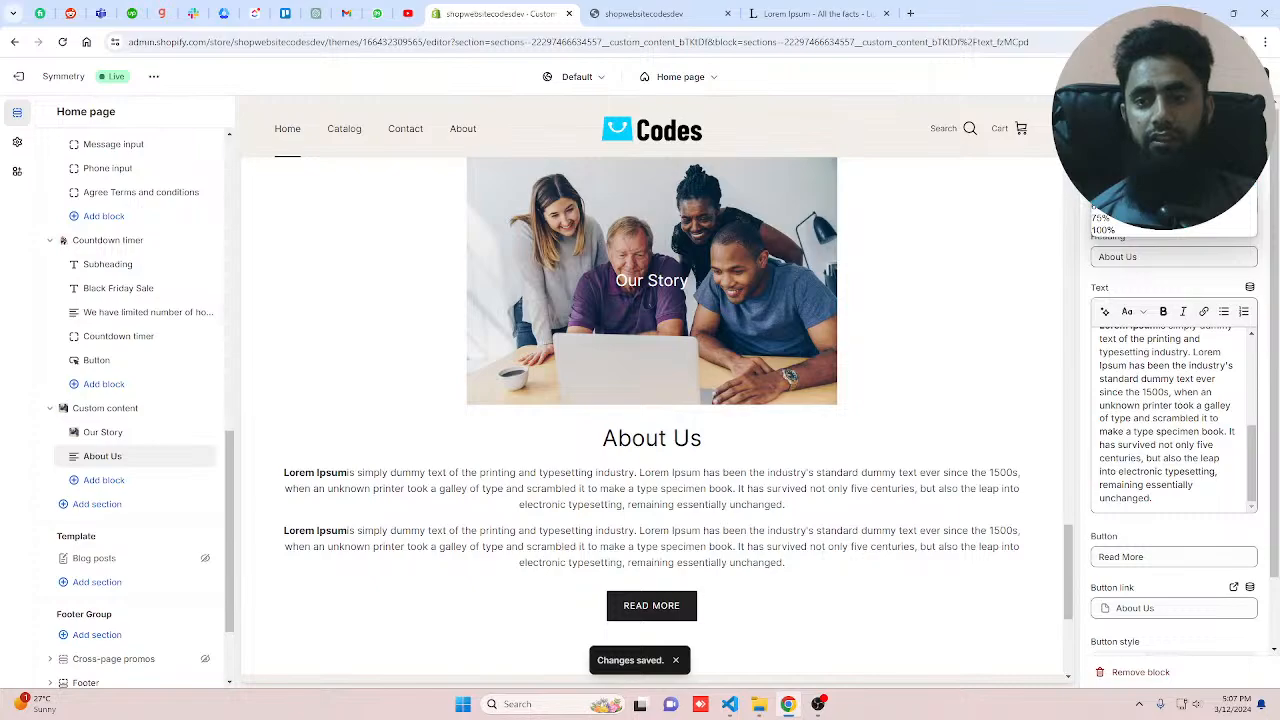
click(1140, 170)
scroll(848, 422, down, 3)
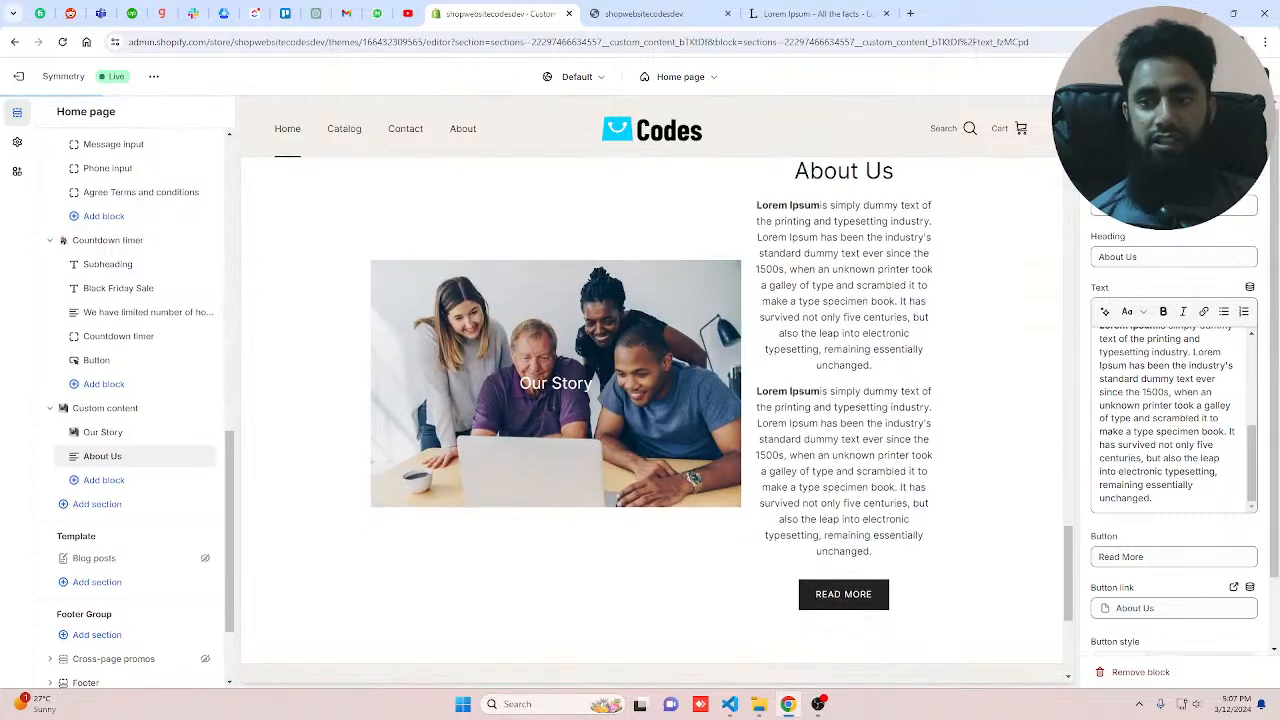
click(1174, 154)
click(1174, 182)
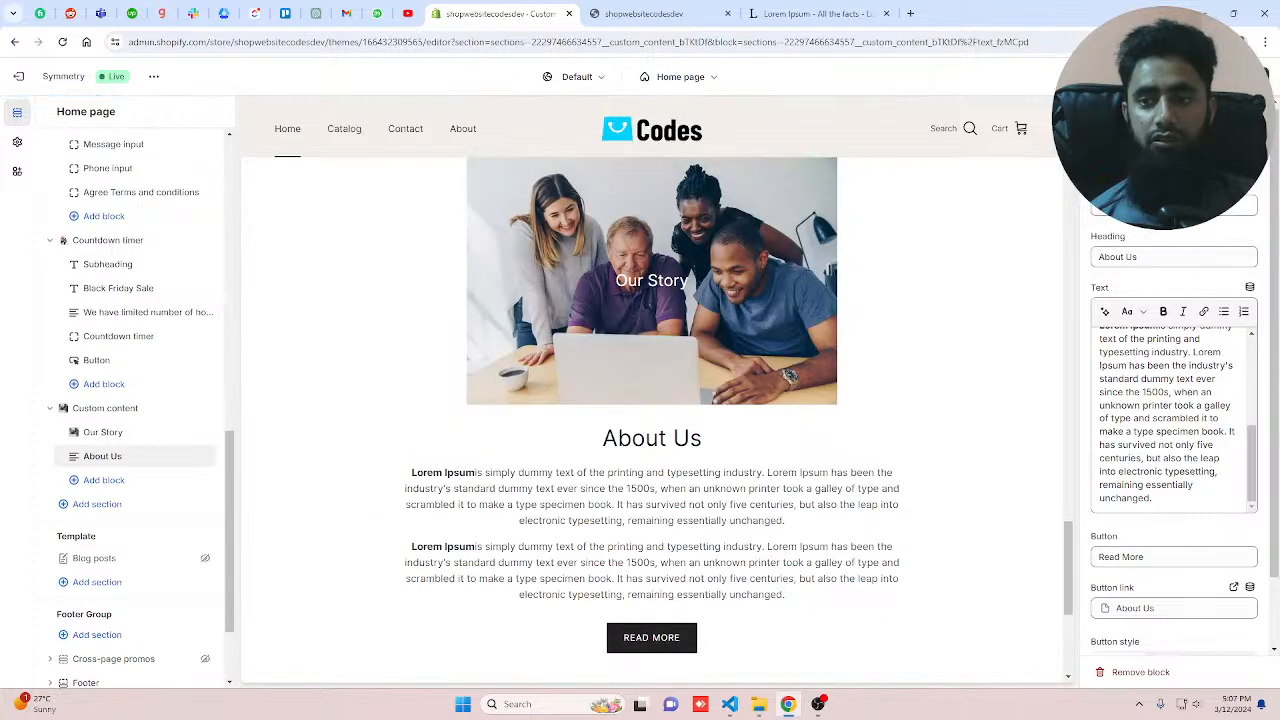
scroll(655, 416, down, 3)
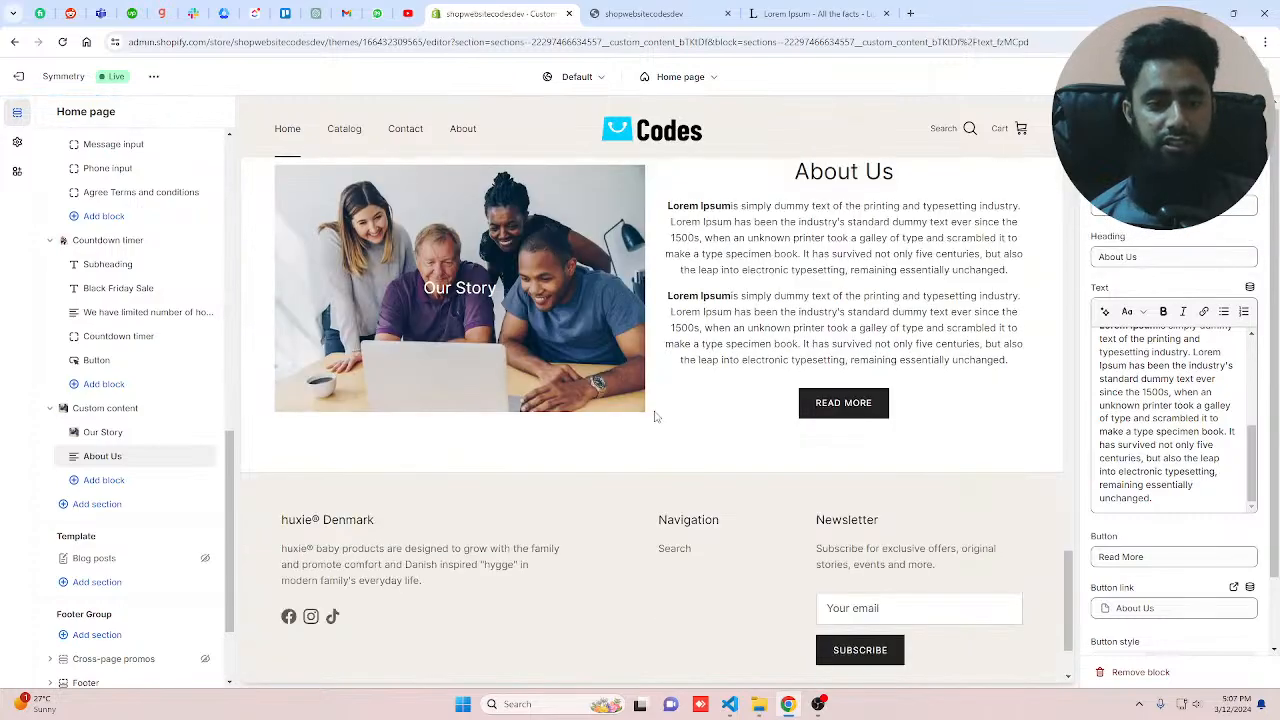
Step: Add a Video block to the Custom content section
click(90, 482)
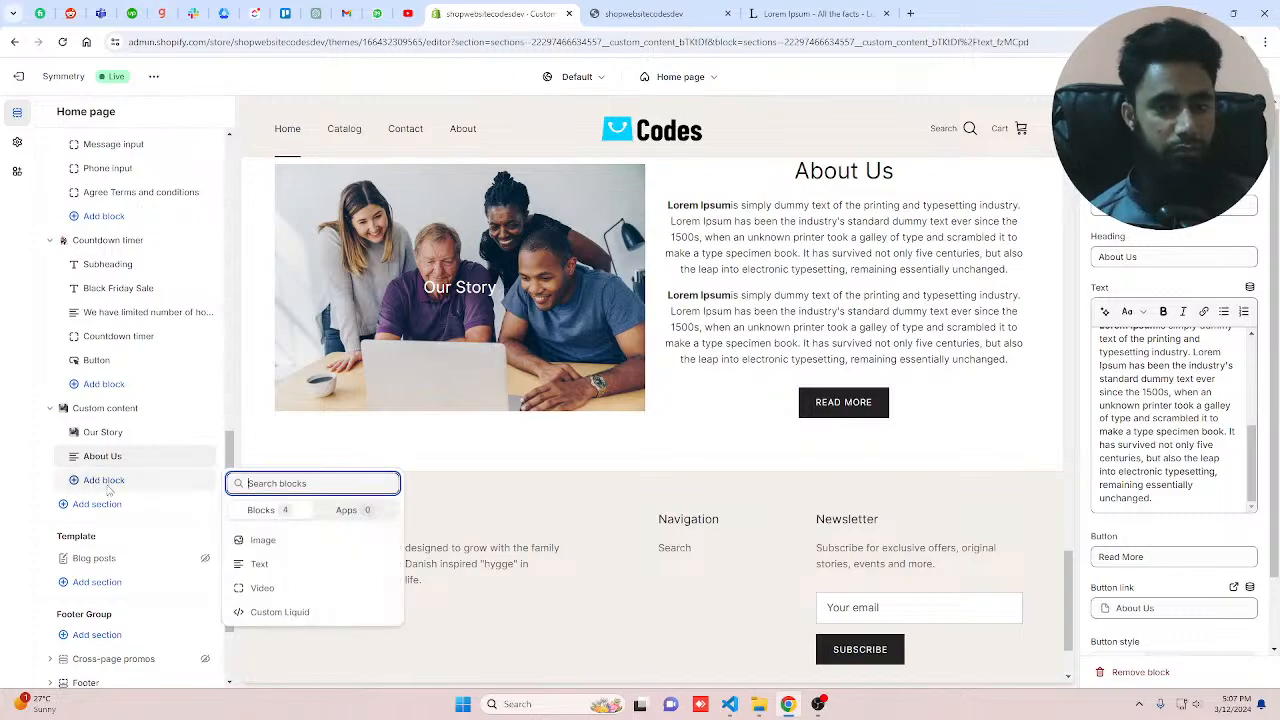
click(266, 588)
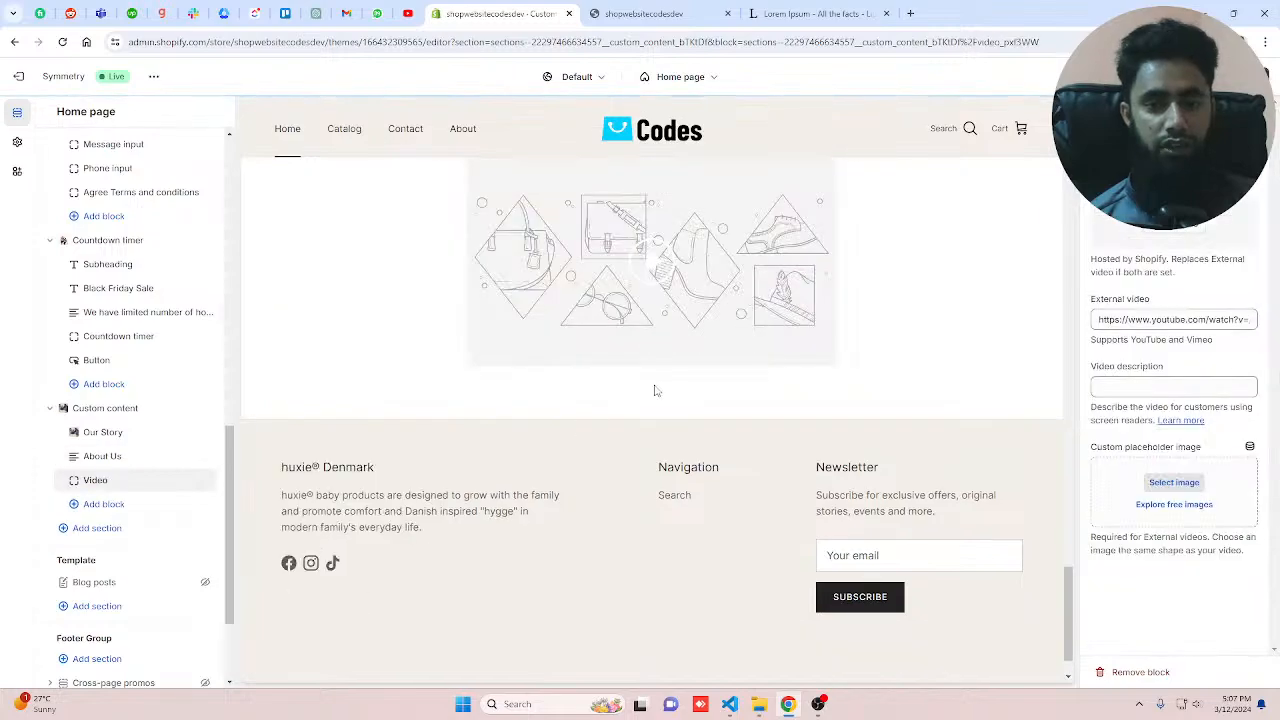
scroll(669, 386, up, 2)
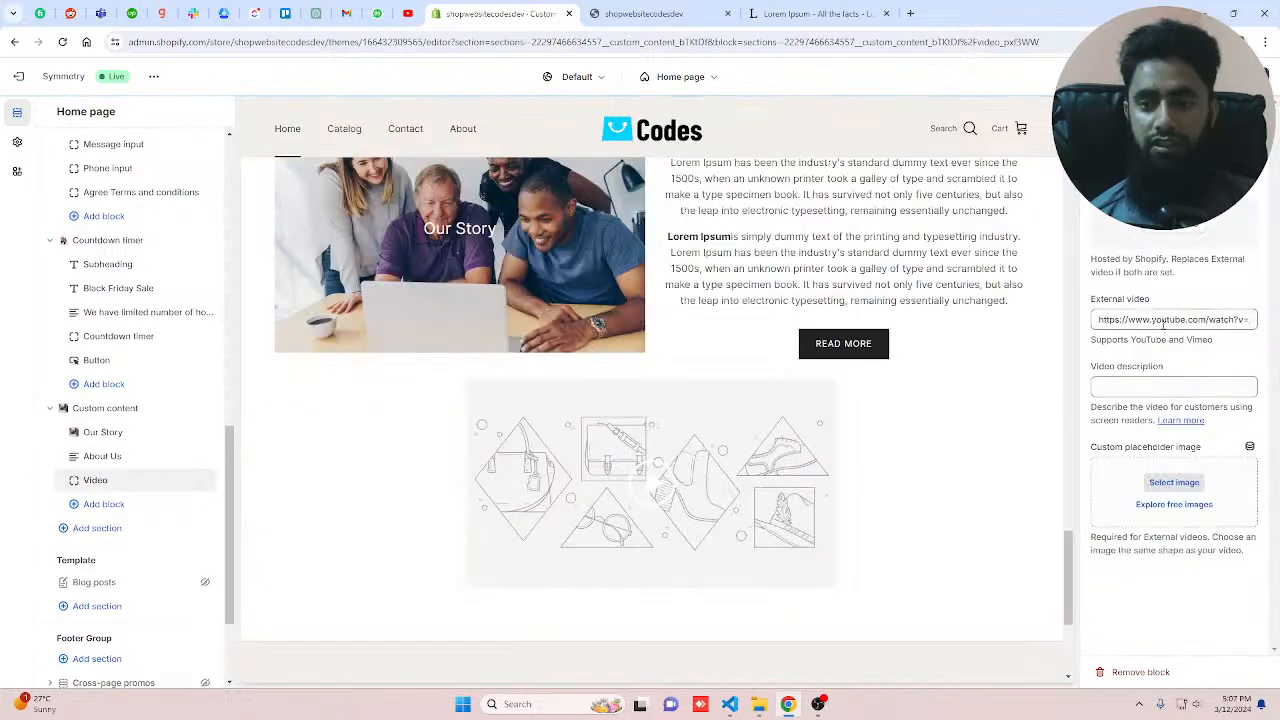
Step: In a new tab, search YouTube for clothing fashion video, open the Essentials Clothing Shoot video and copy its URL
click(911, 14)
text(yo)
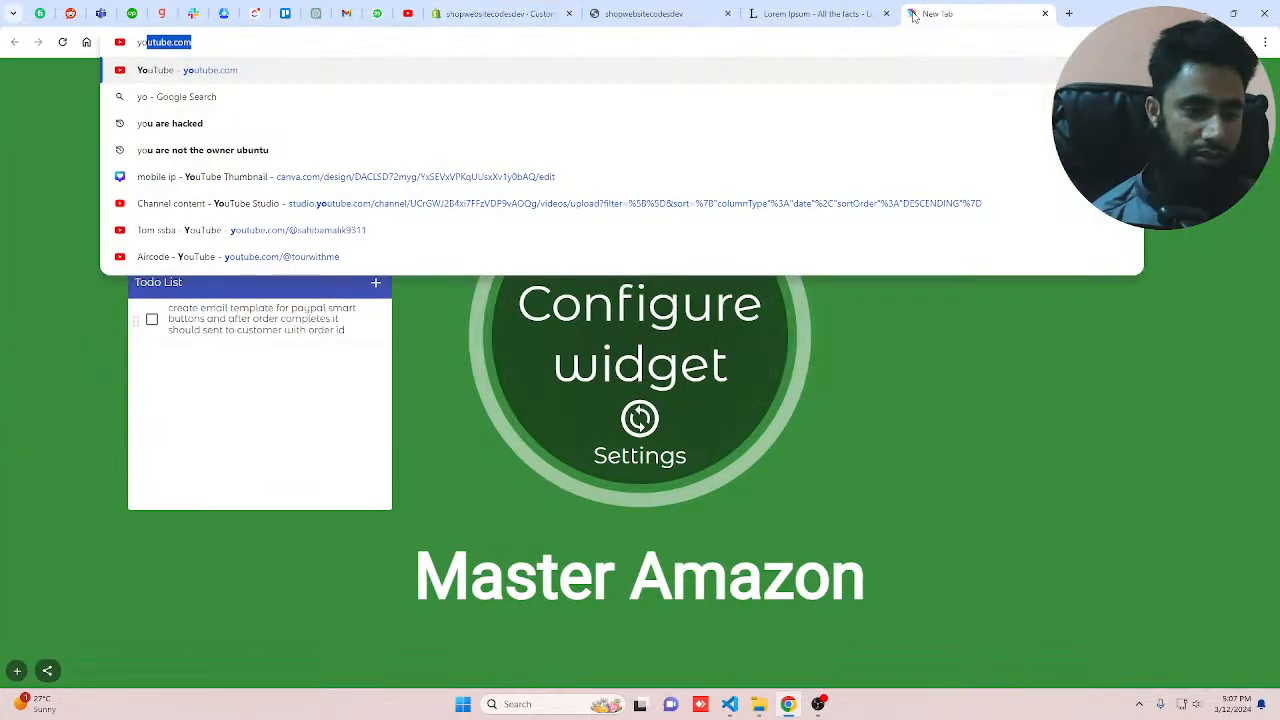
key(Return)
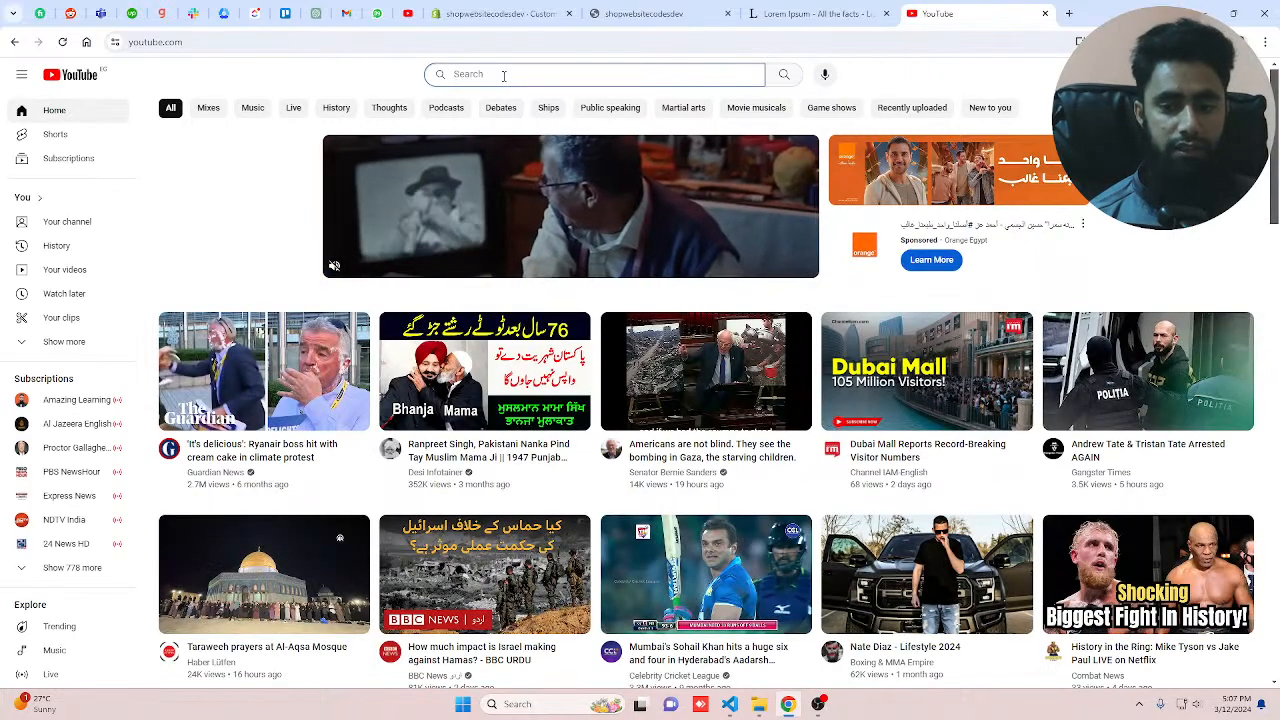
text(clothing fashio)
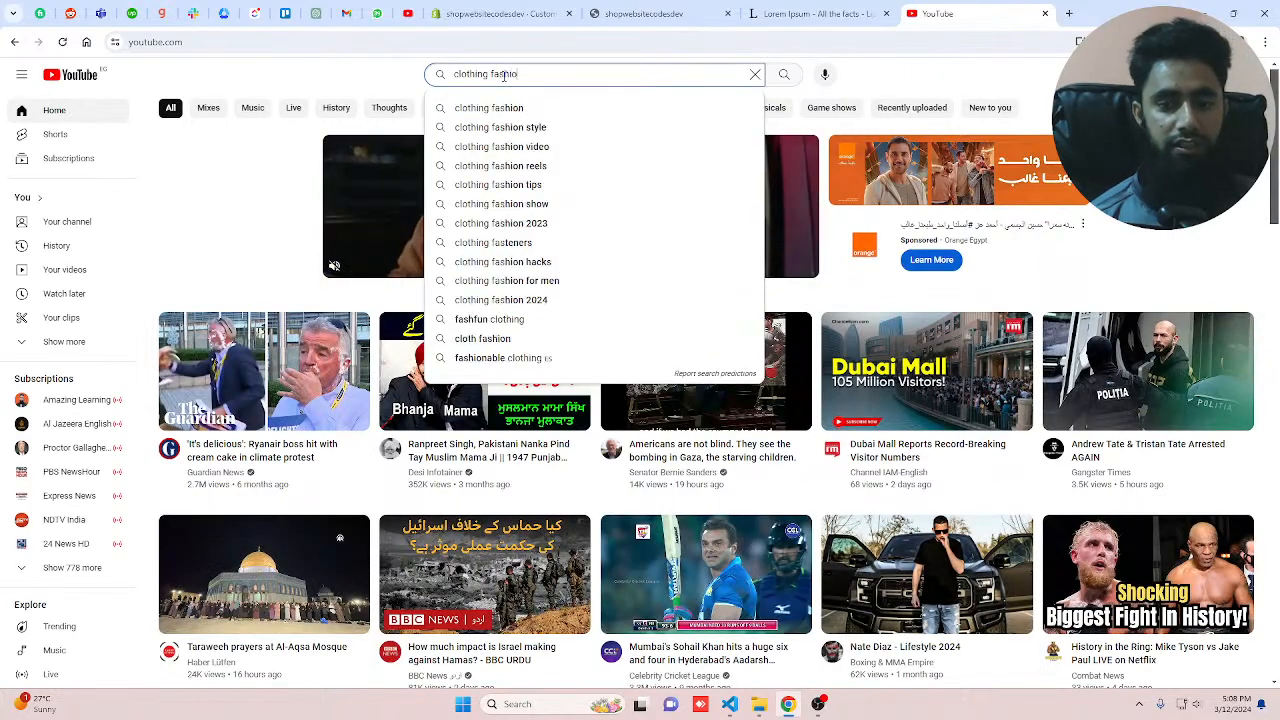
text(n vide)
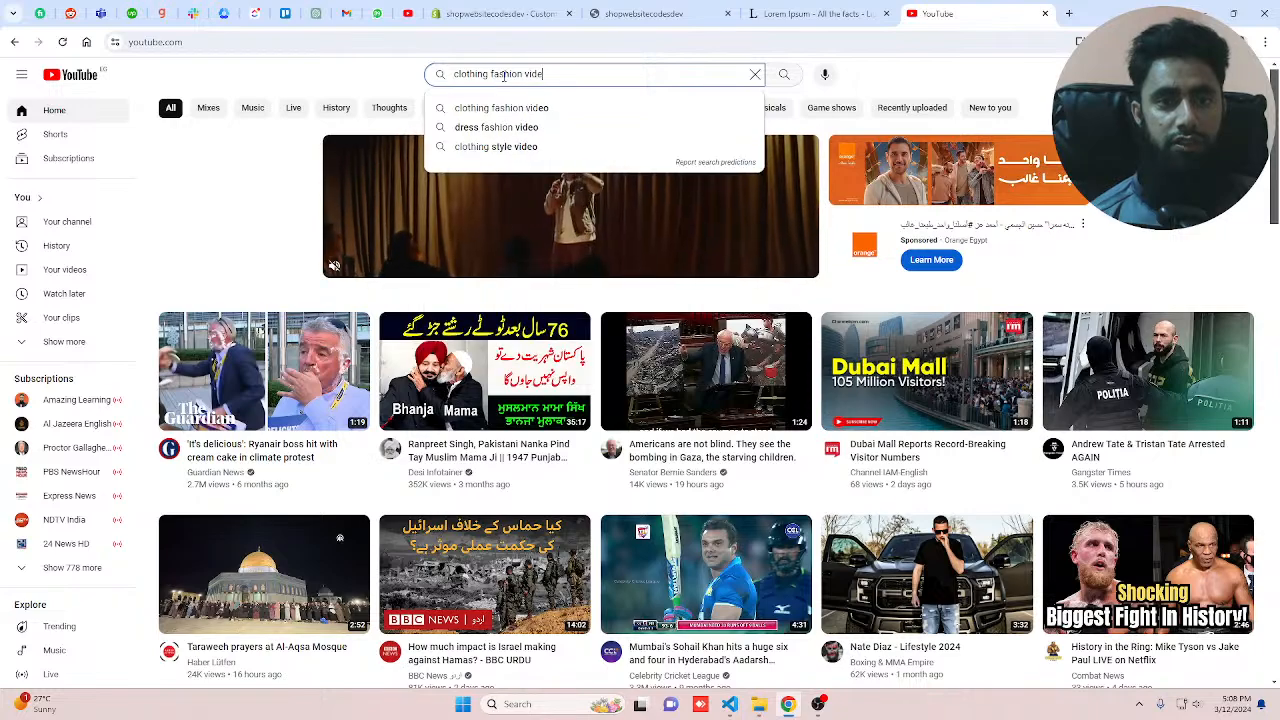
text(o)
key(Return)
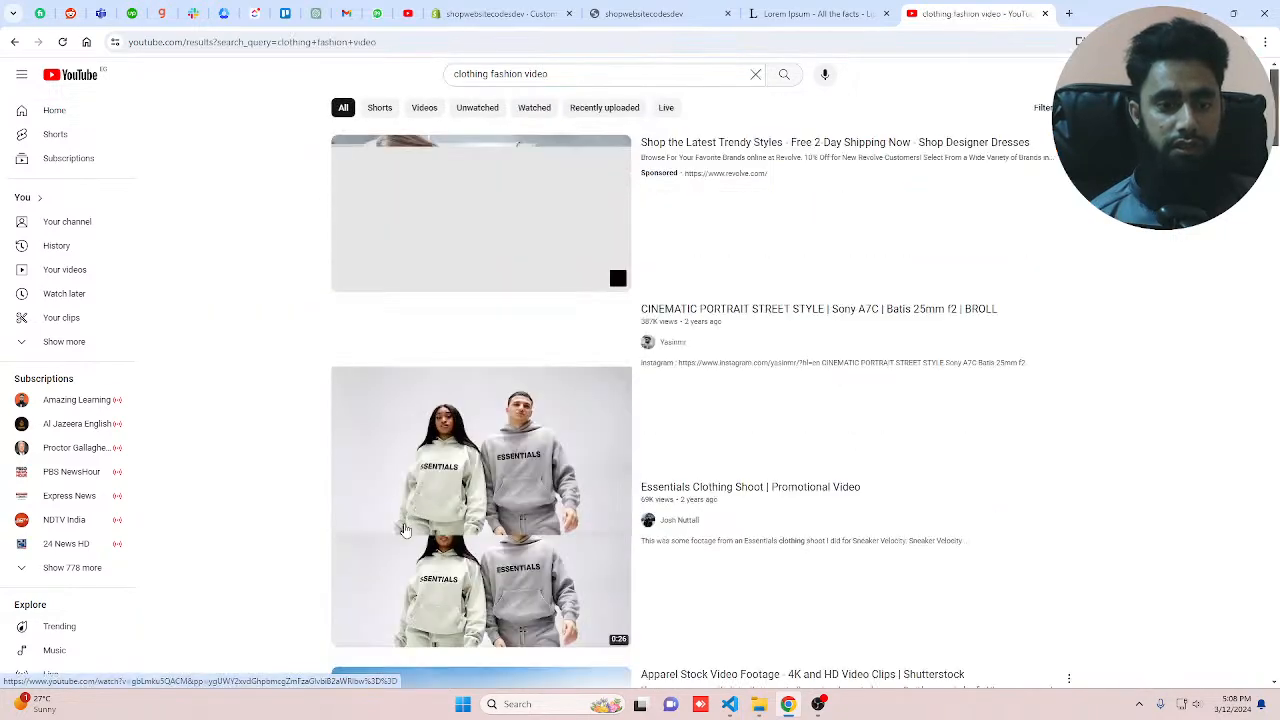
scroll(403, 530, down, 2)
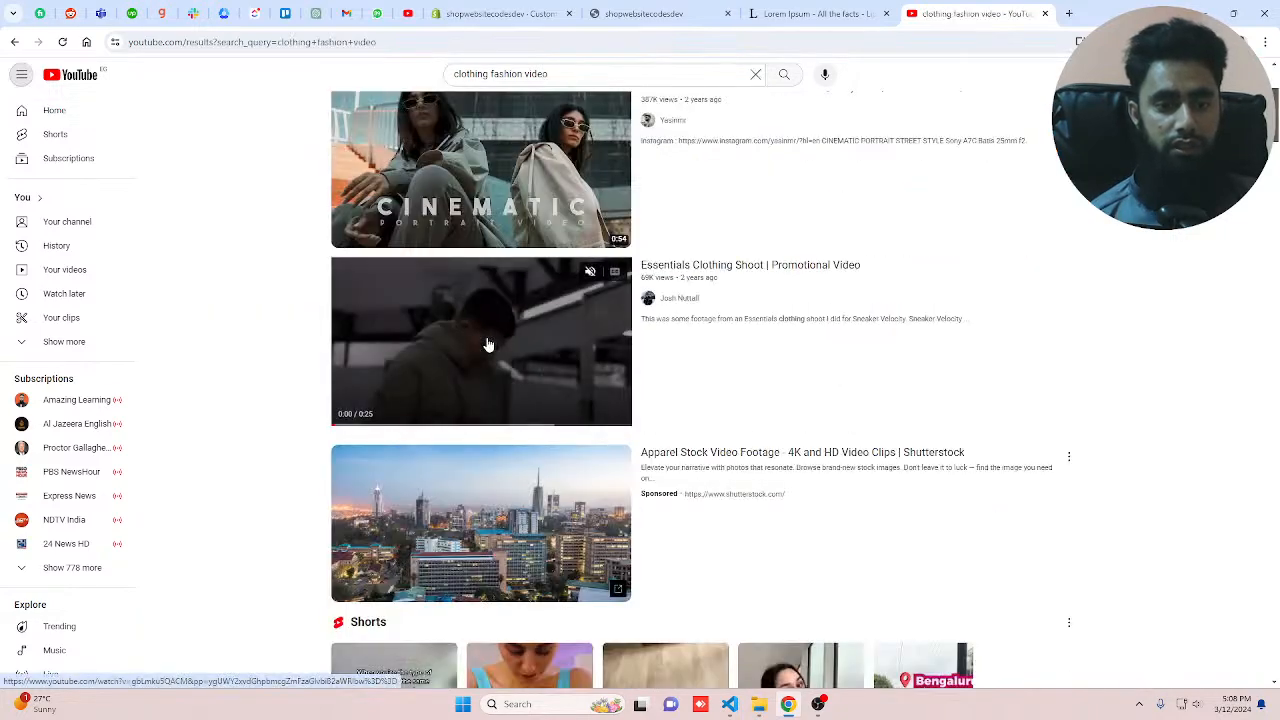
click(488, 345)
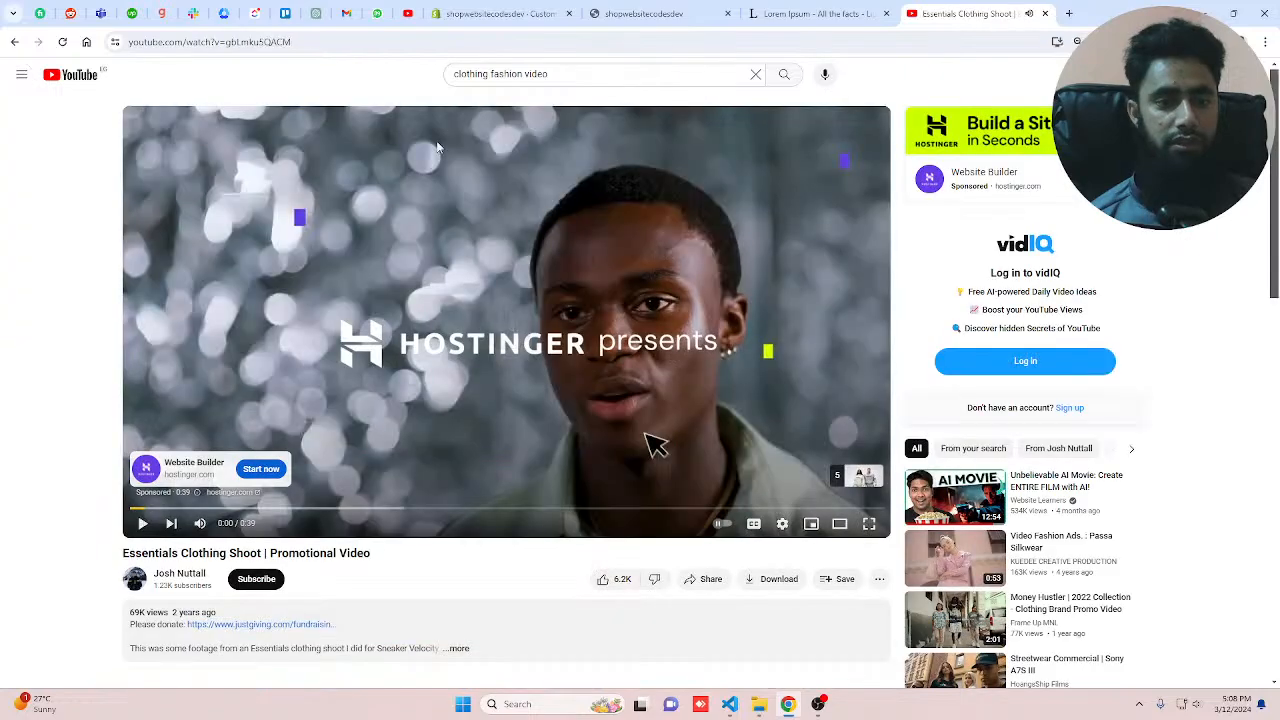
click(405, 42)
click(505, 13)
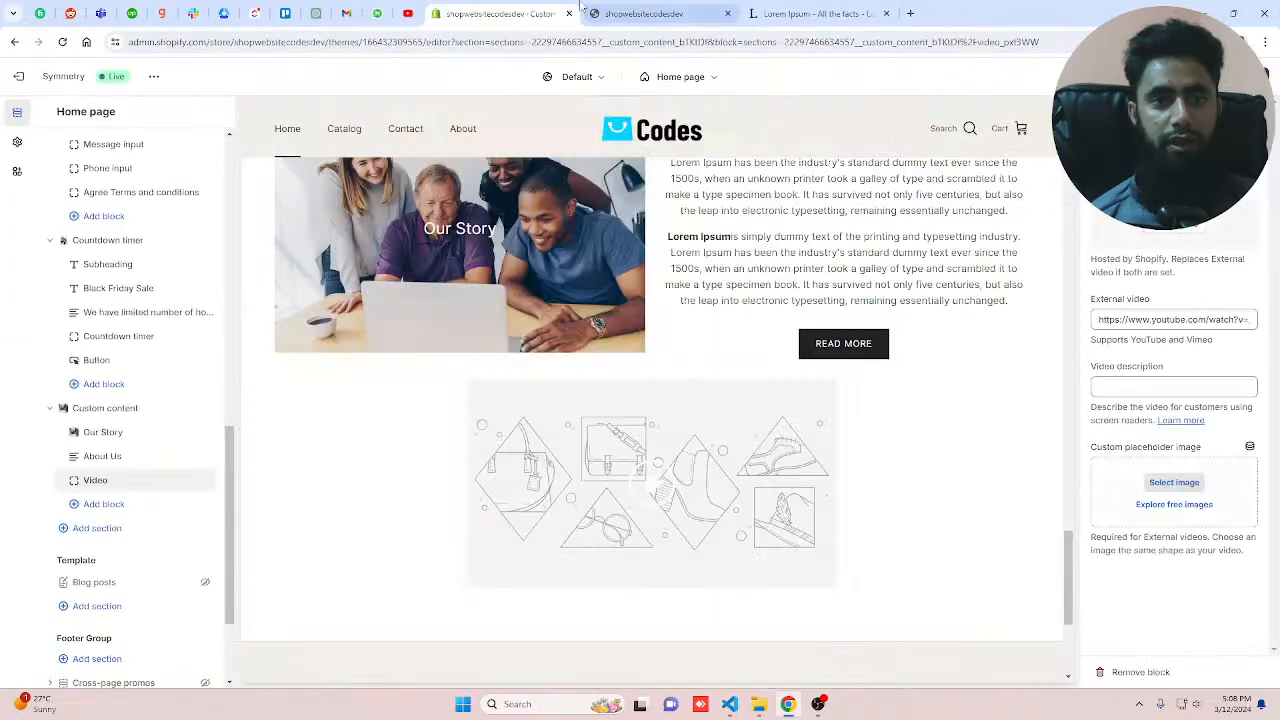
Step: Paste the copied YouTube URL as the video block's external video and save
triple_click(1174, 319)
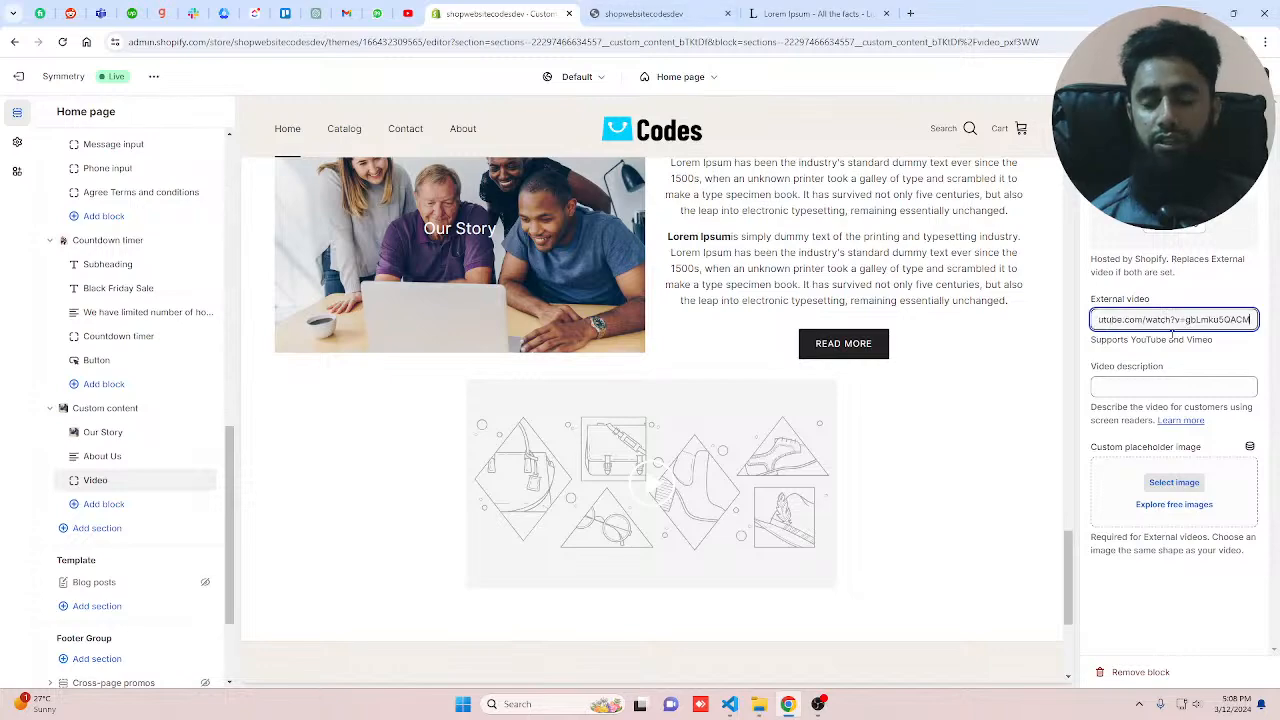
key(ctrl+v)
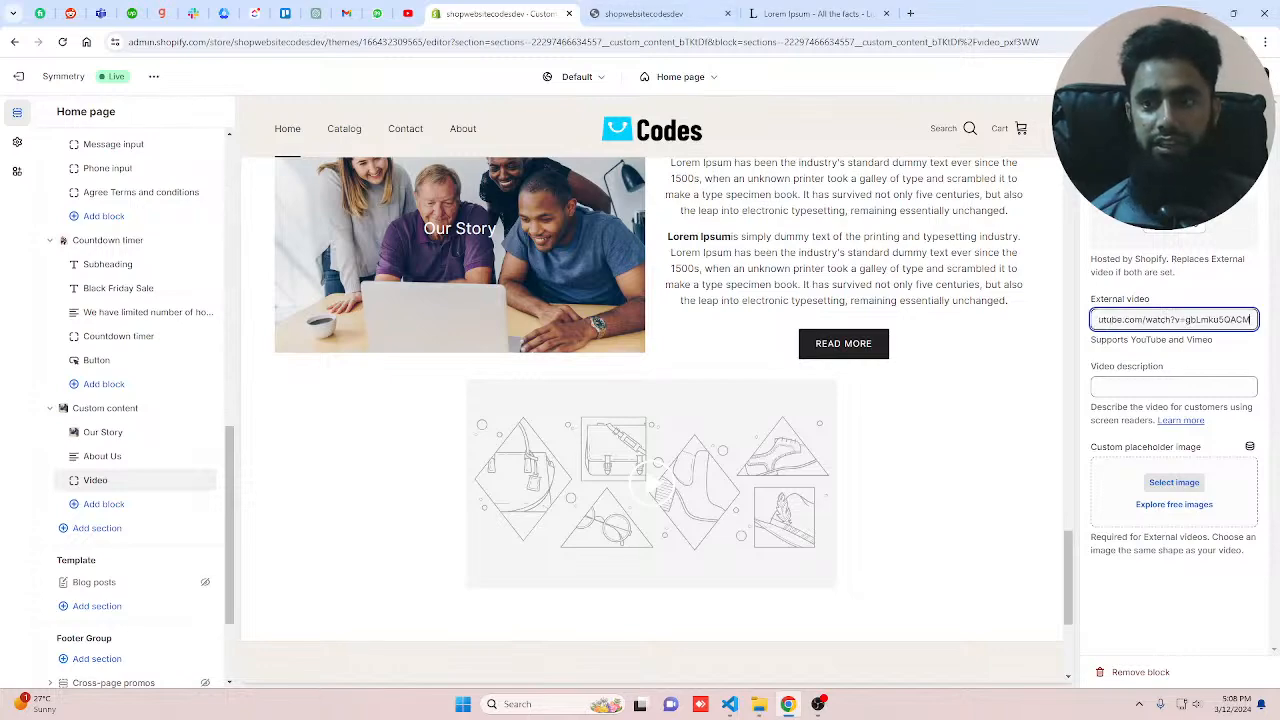
click(1245, 77)
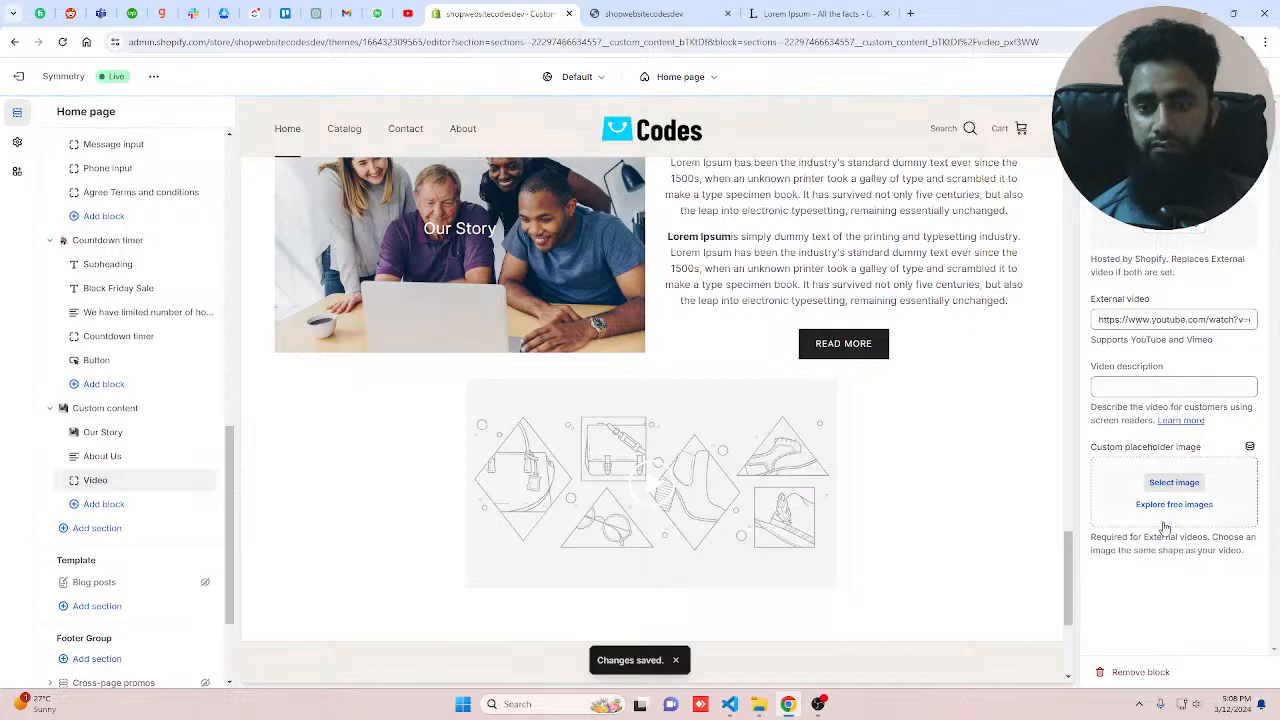
Step: Set the video block's width to 100%
scroll(783, 379, down, 2)
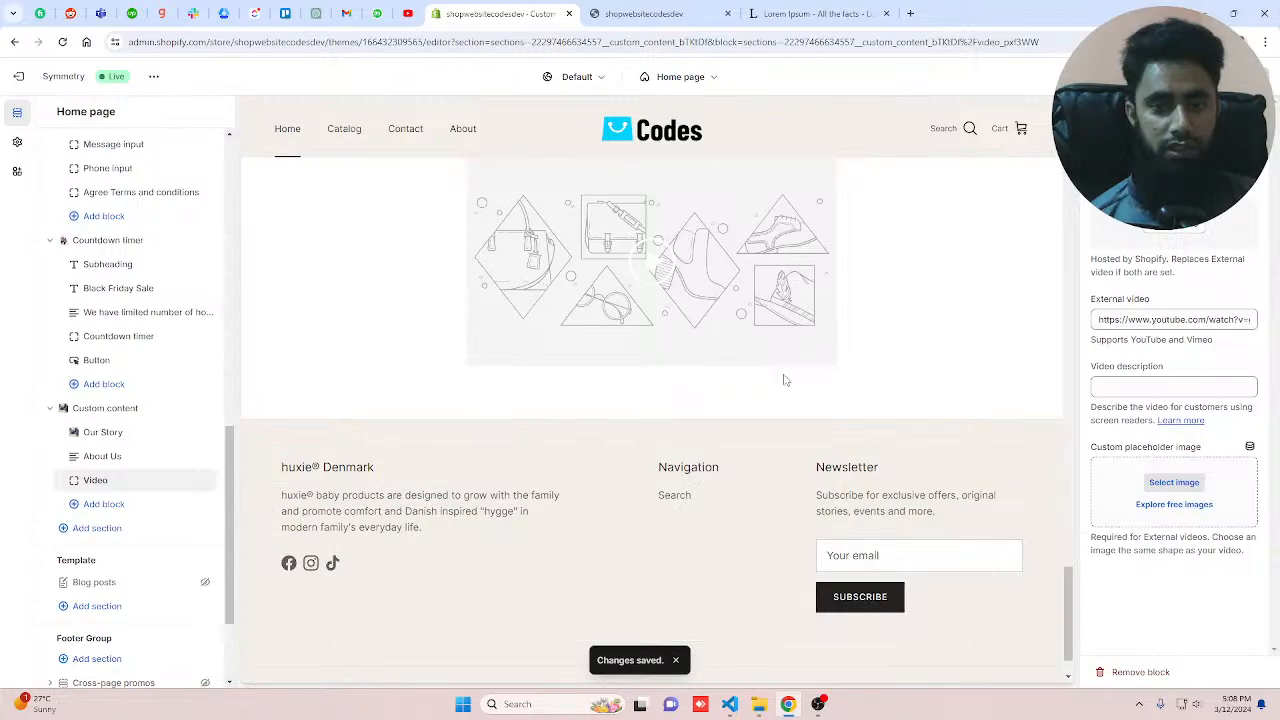
scroll(926, 441, up, 2)
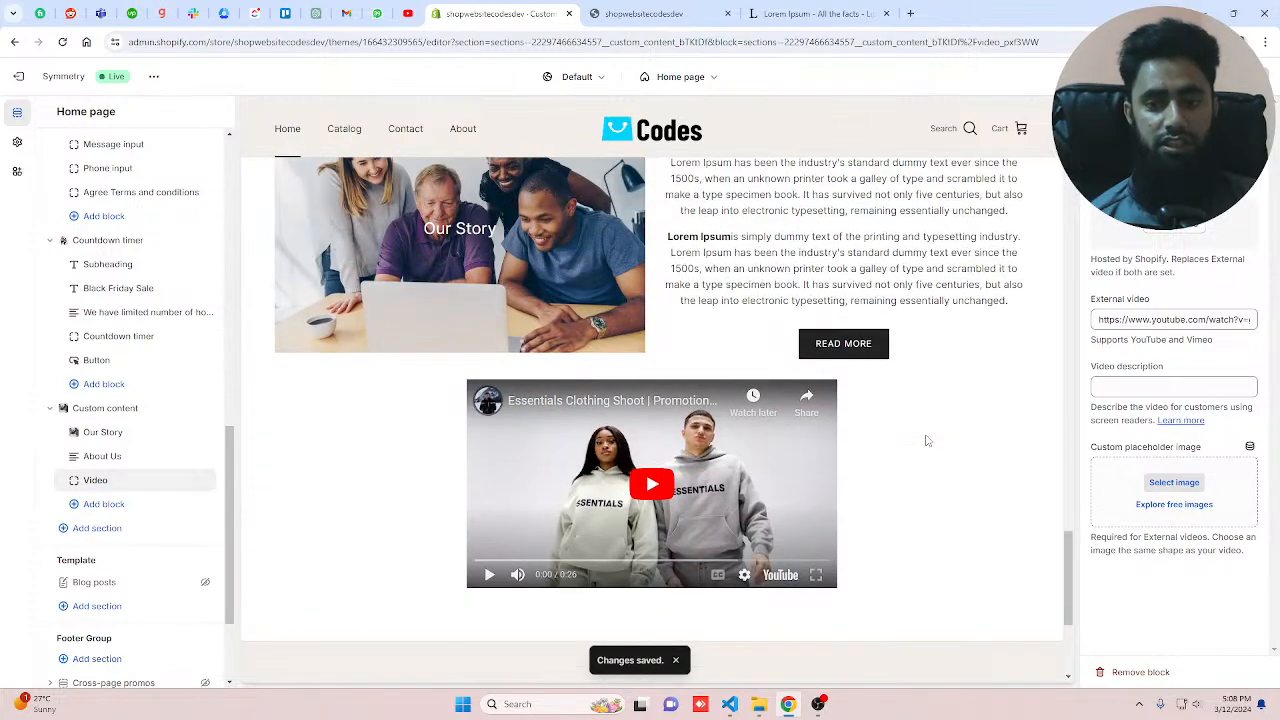
click(1174, 146)
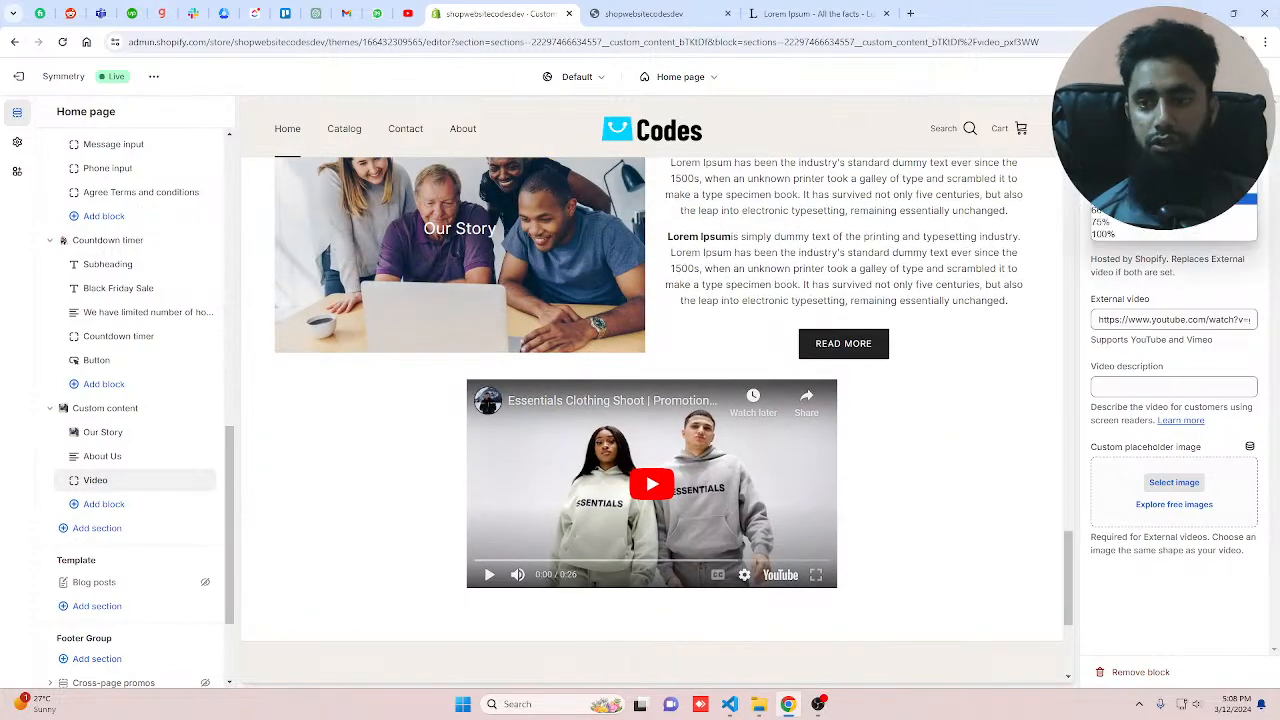
click(1103, 234)
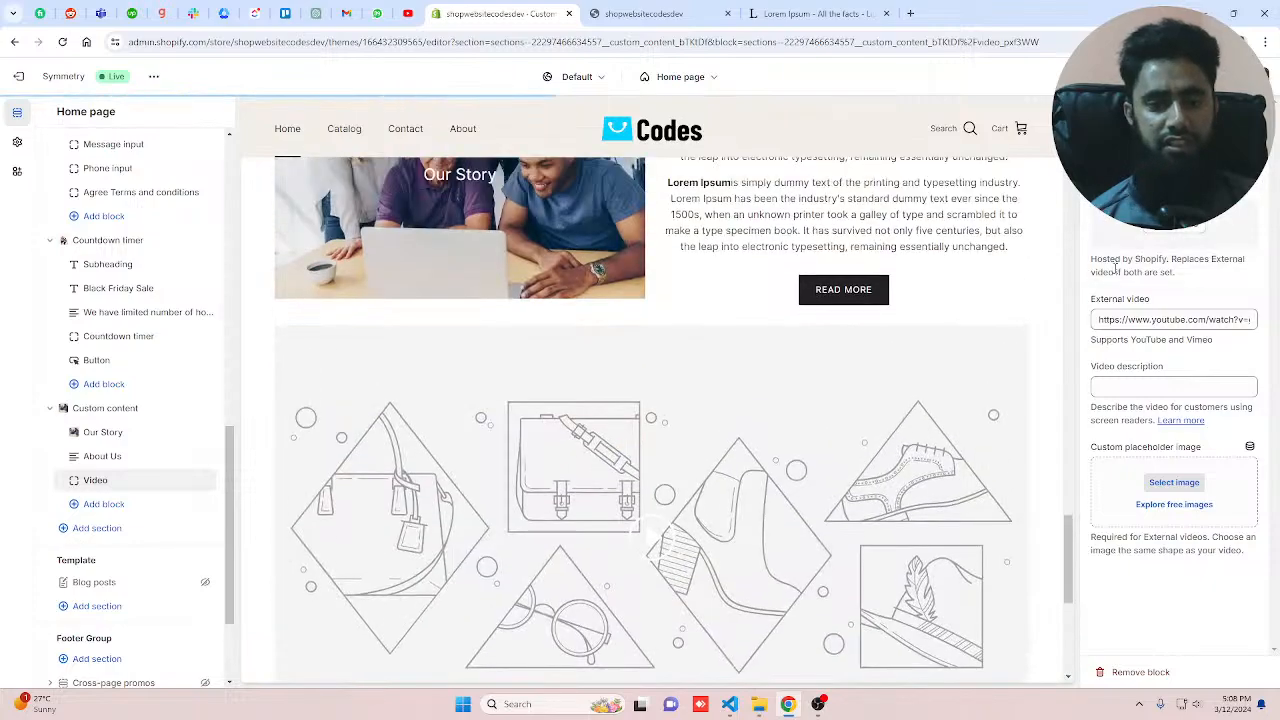
scroll(643, 437, down, 2)
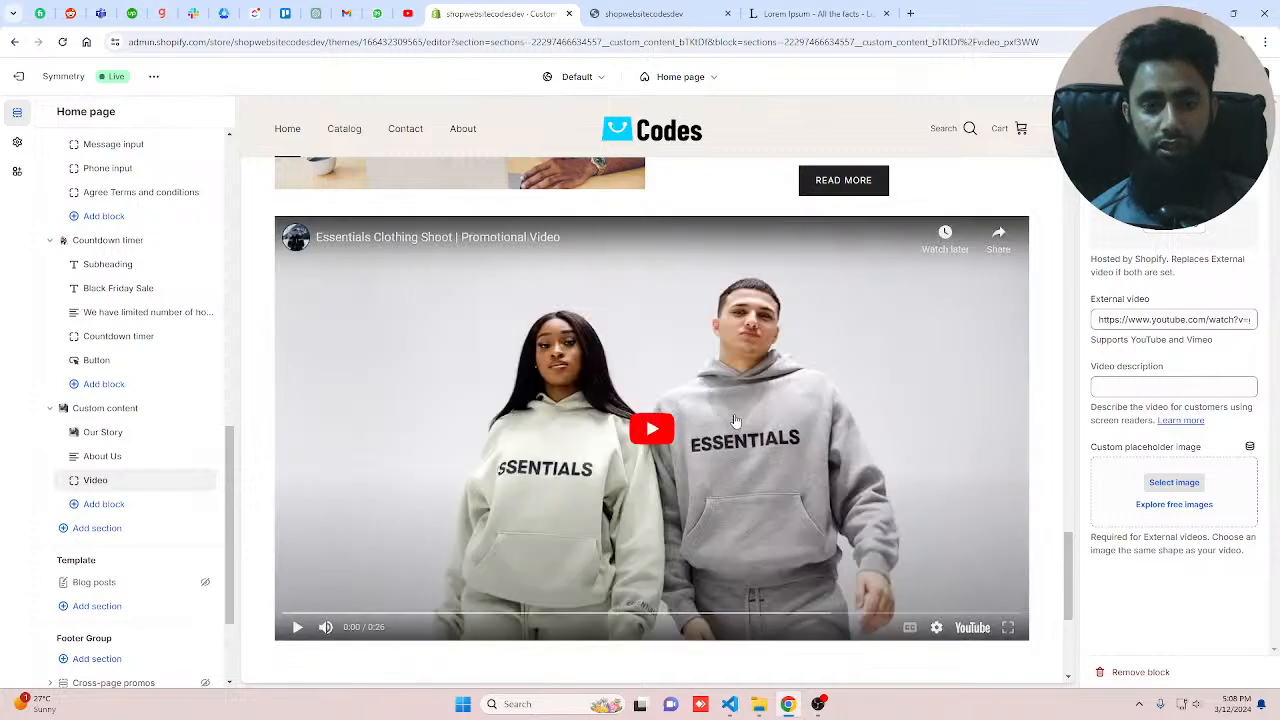
Step: Set the video block's custom placeholder image to a-woman-in-her-shop from the store library
click(1174, 483)
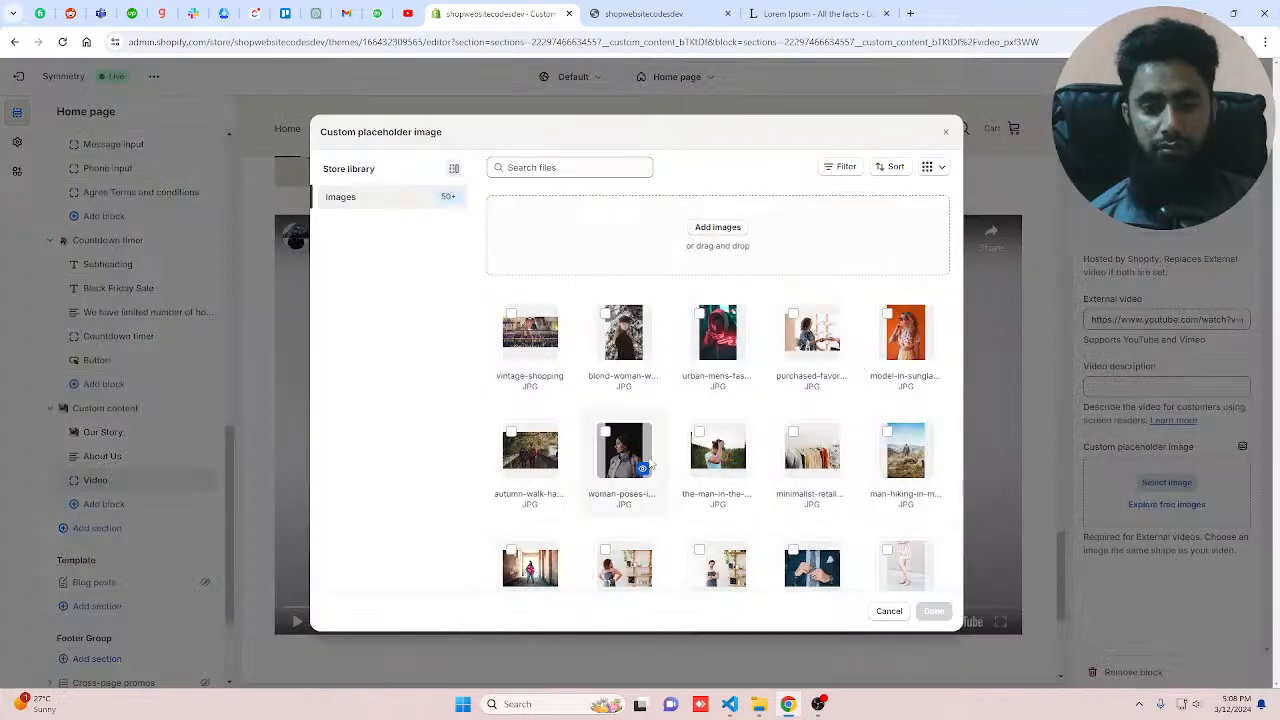
scroll(647, 463, down, 2)
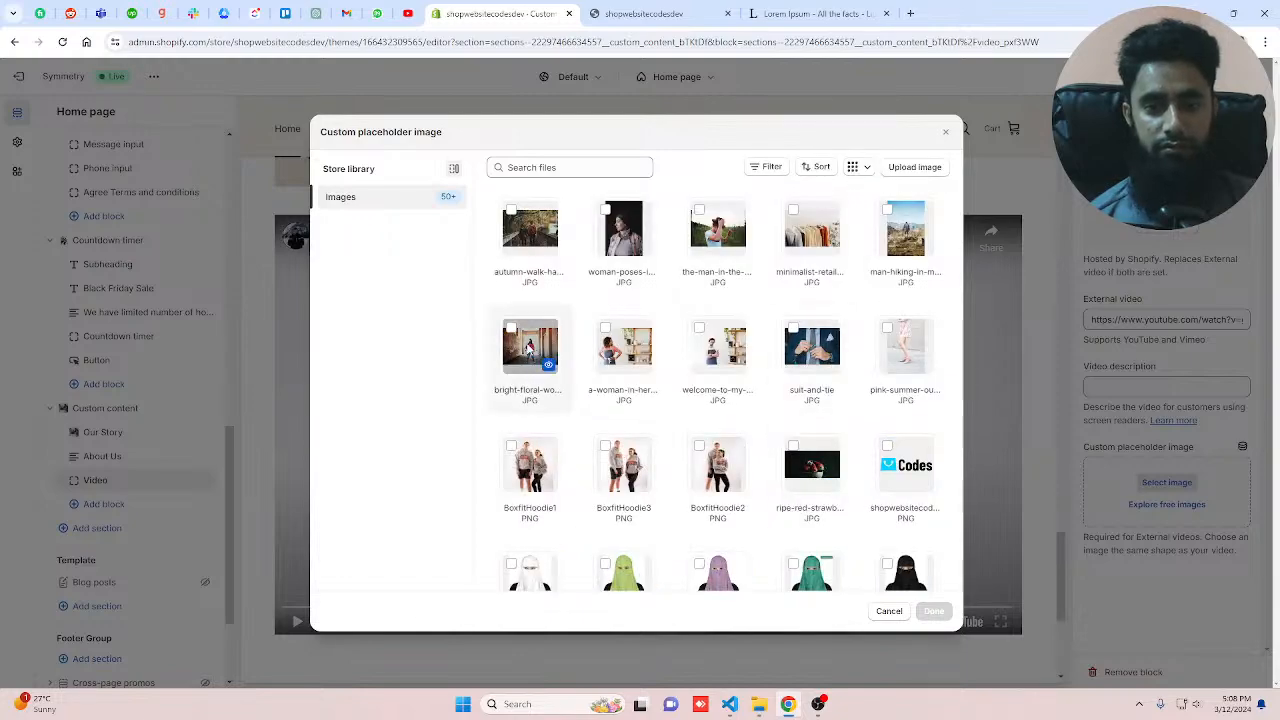
click(620, 345)
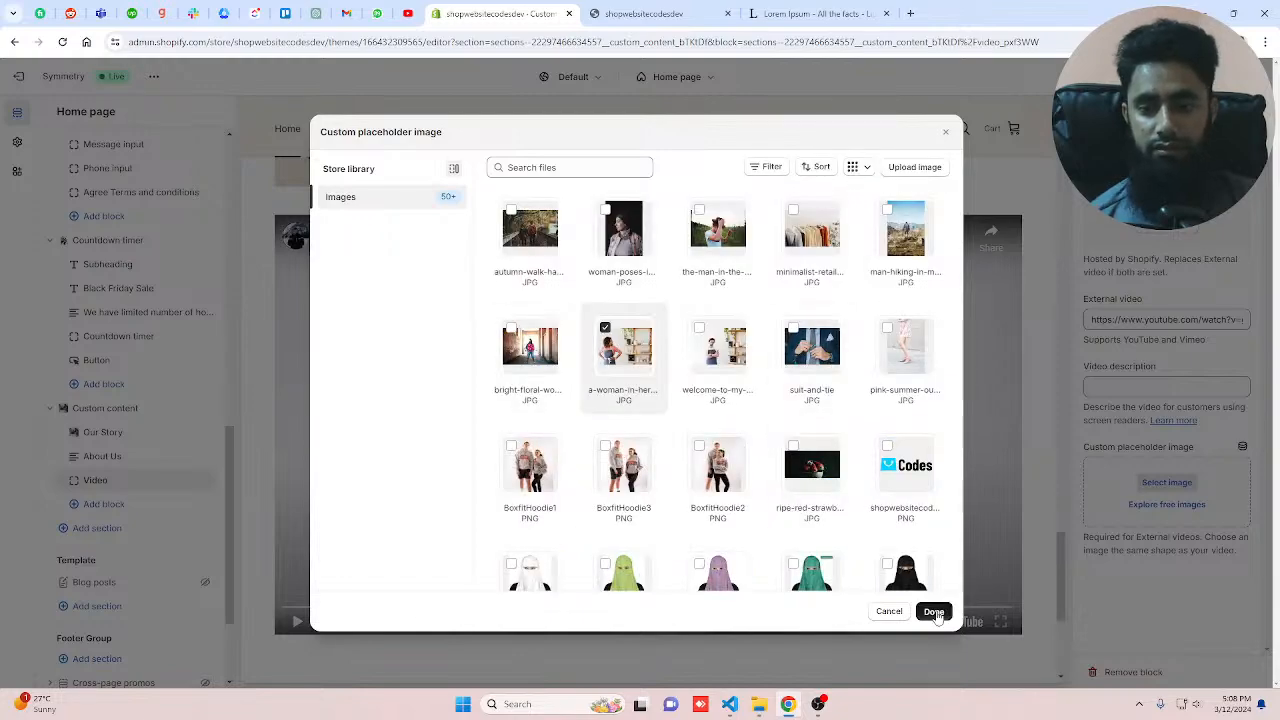
click(934, 612)
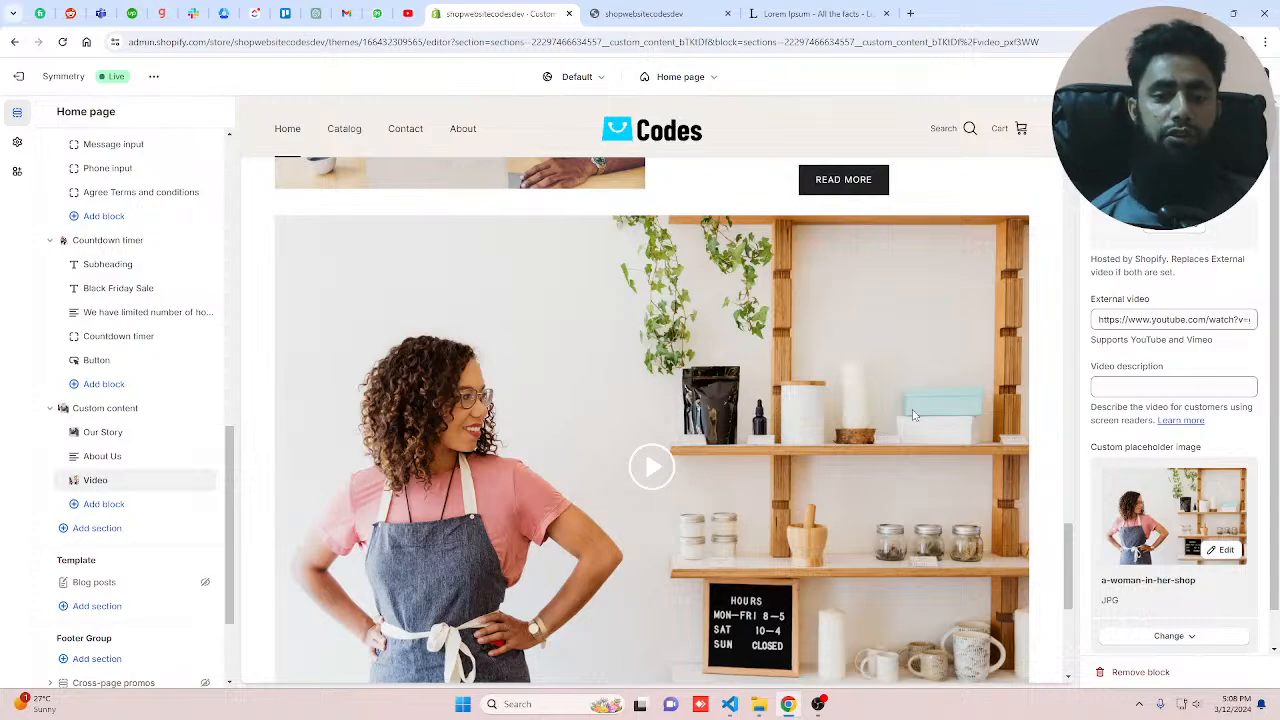
click(686, 466)
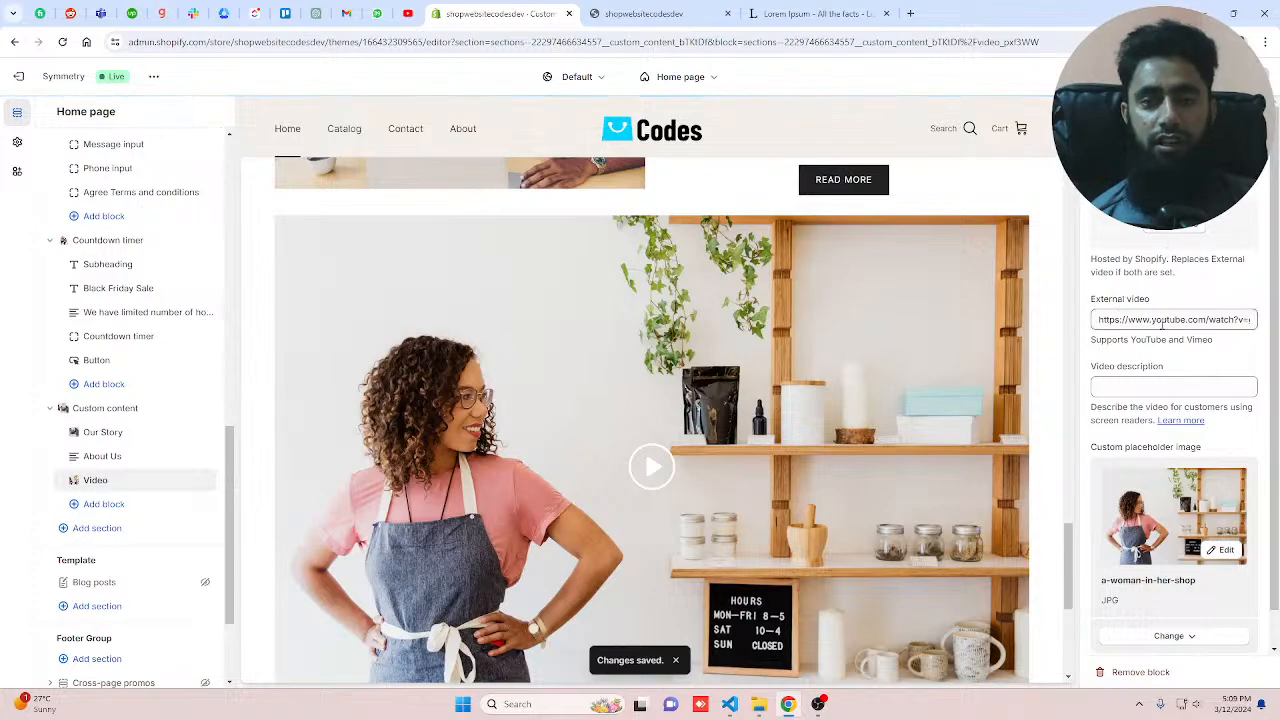
scroll(805, 454, down, 4)
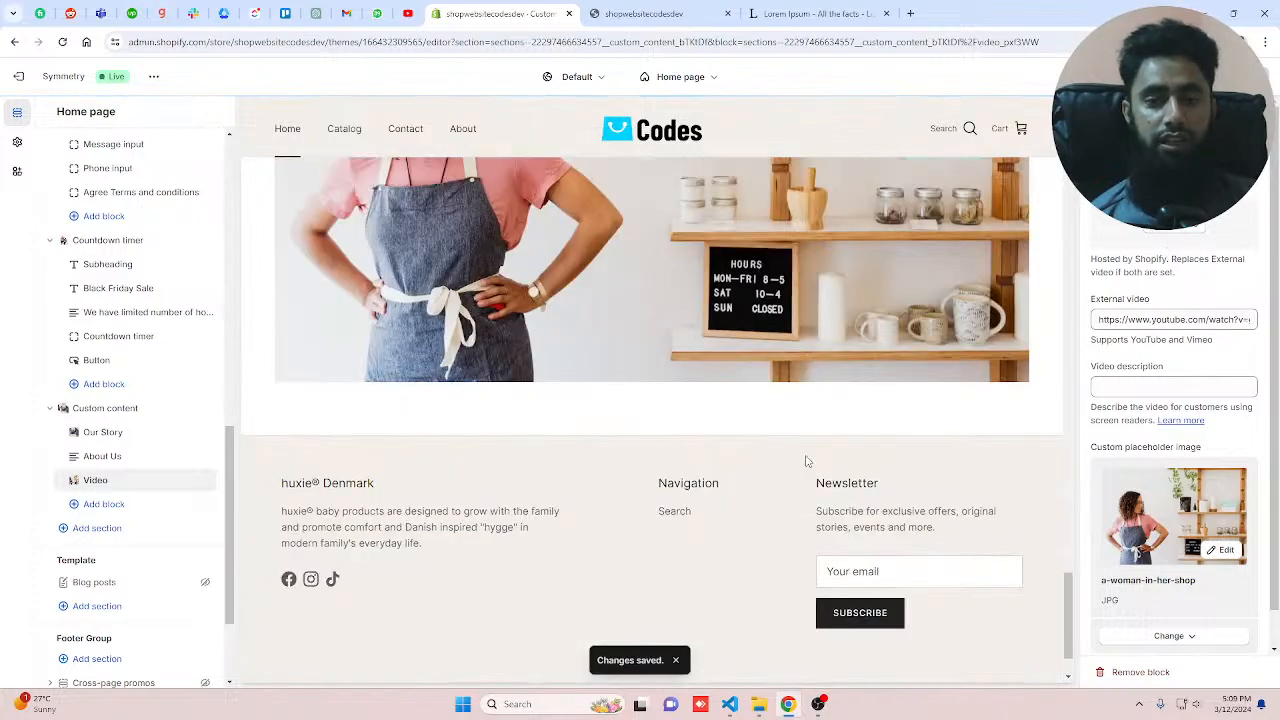
click(104, 504)
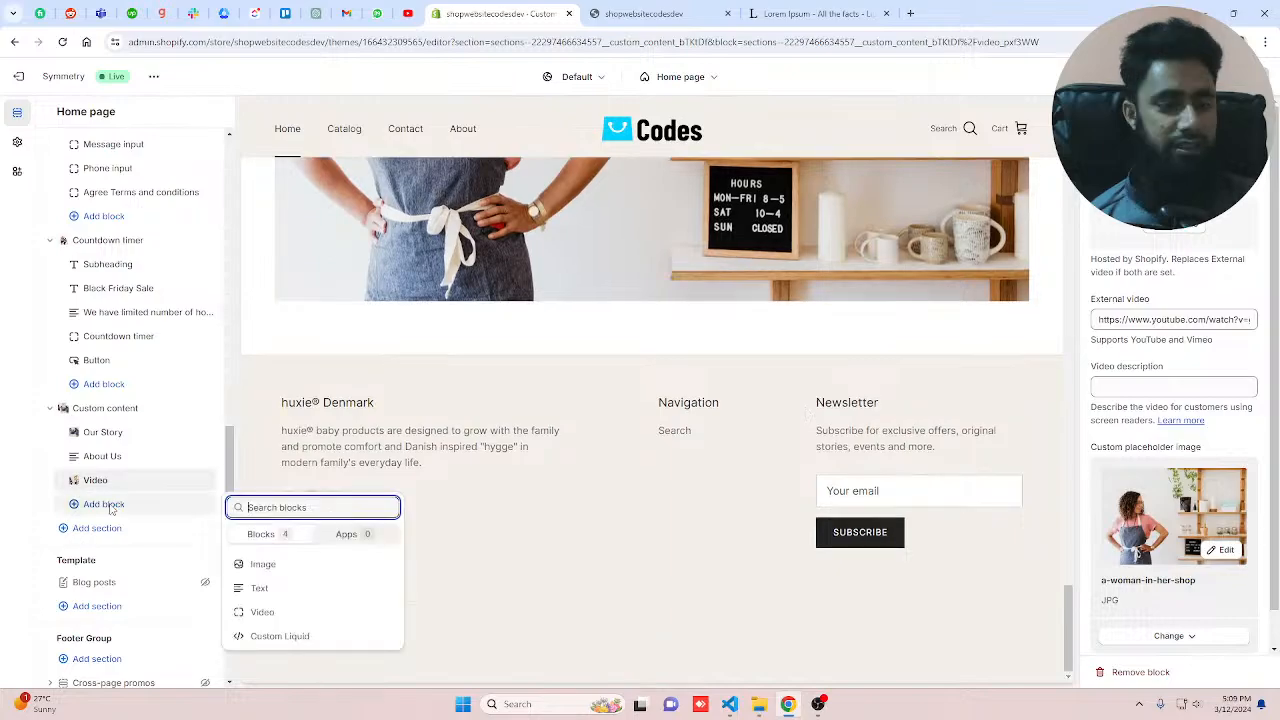
click(263, 565)
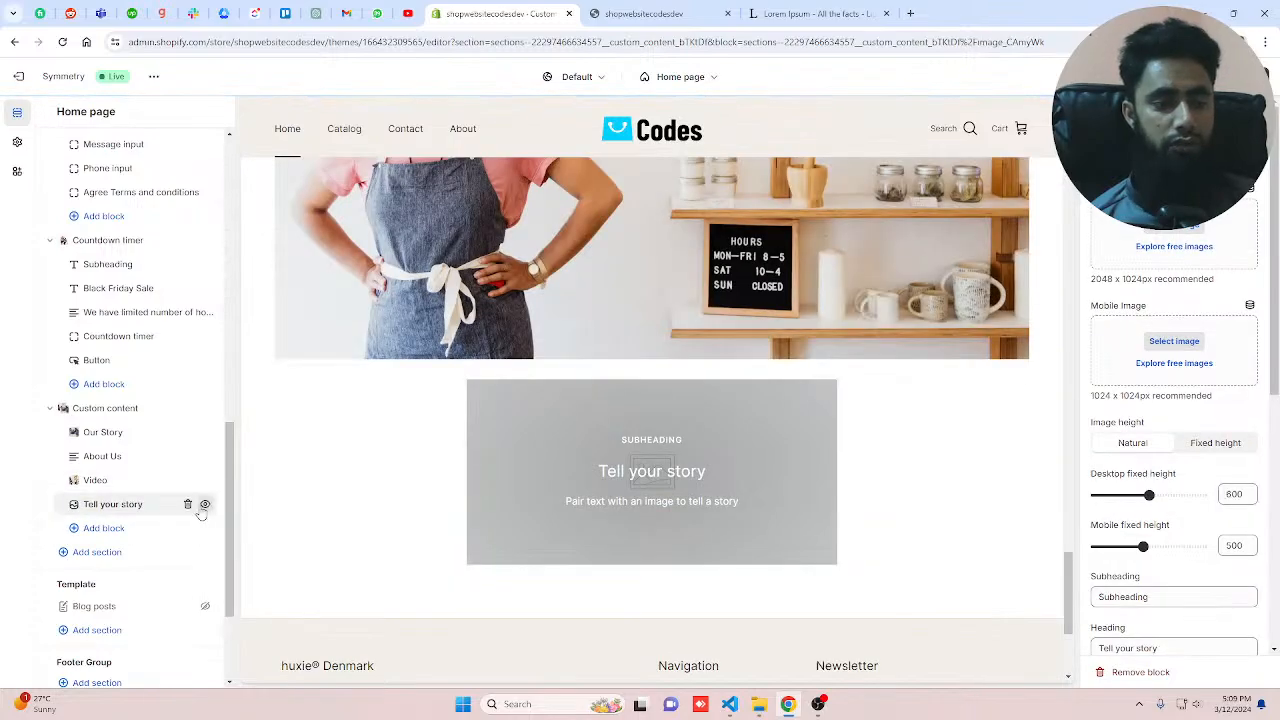
click(187, 504)
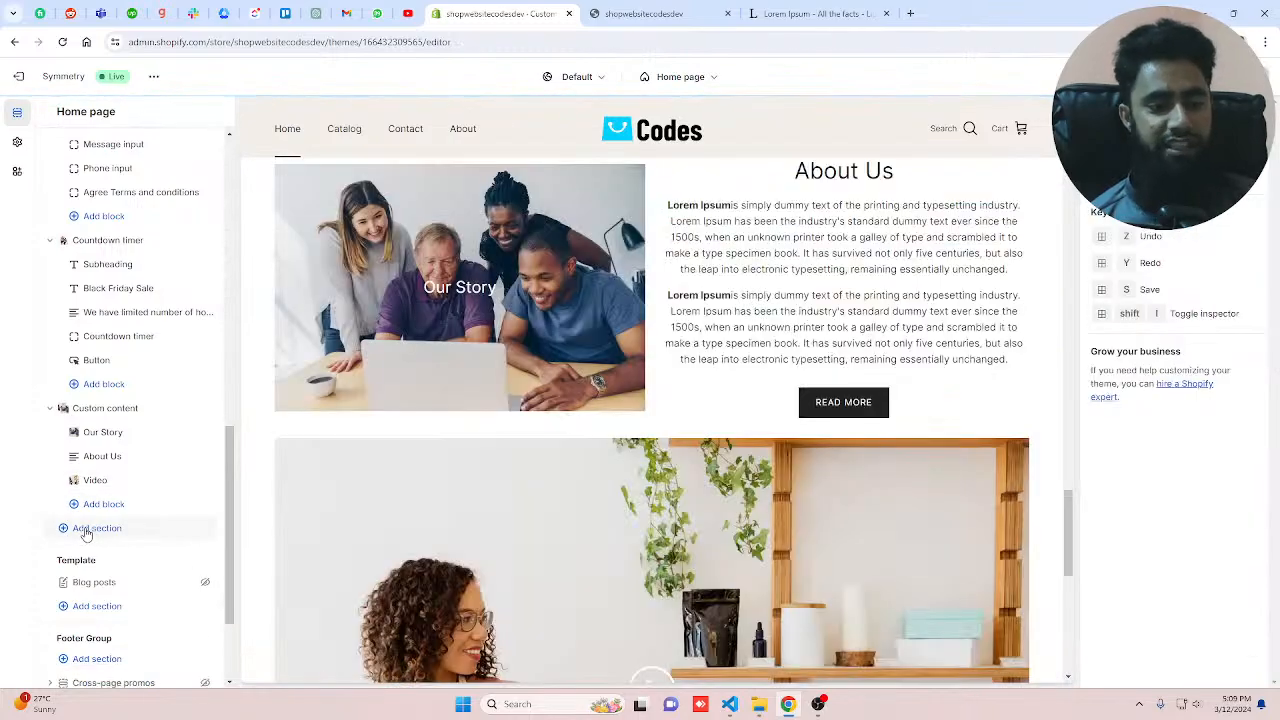
Step: Add a Custom Liquid section to the home page template and start editing its Liquid code field
click(86, 532)
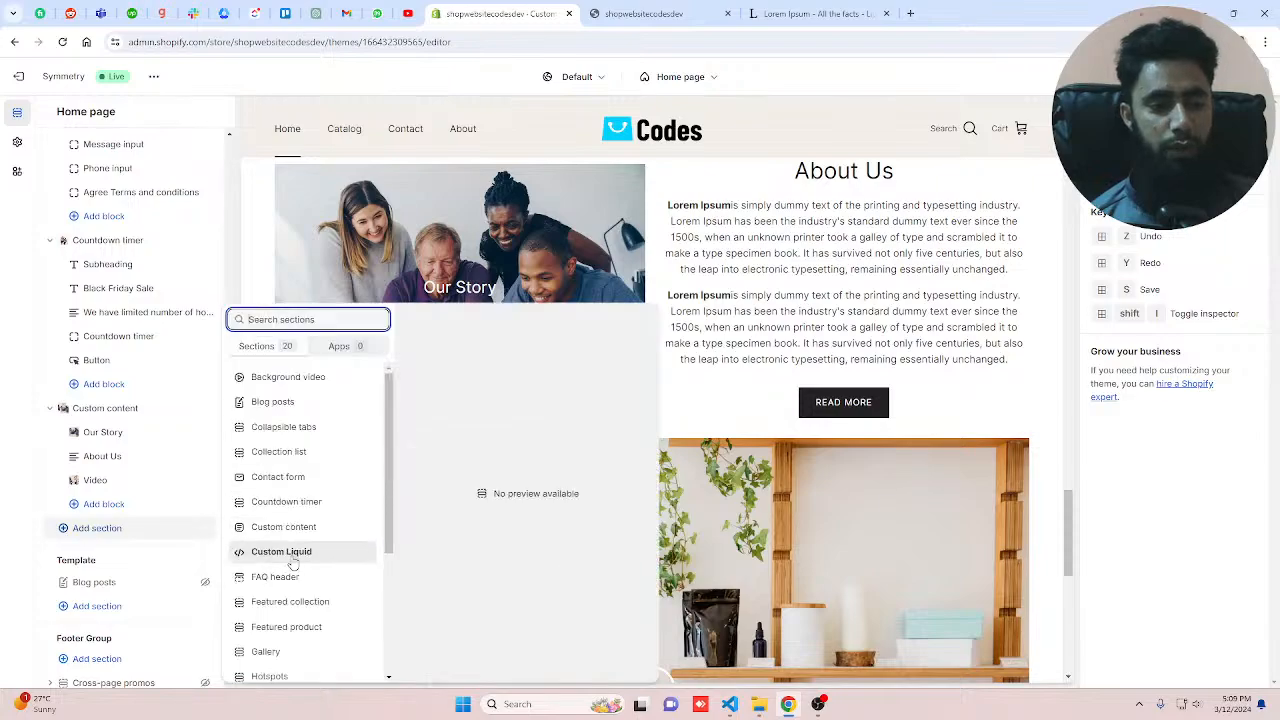
click(297, 556)
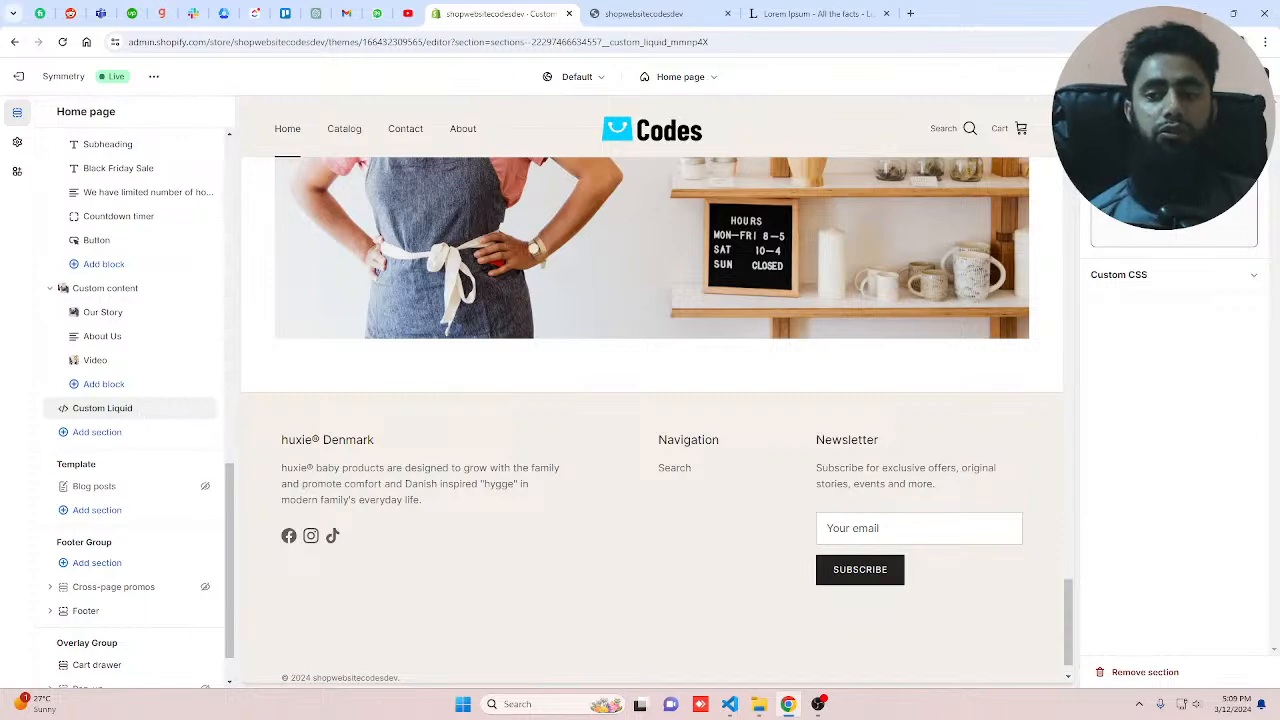
click(1172, 190)
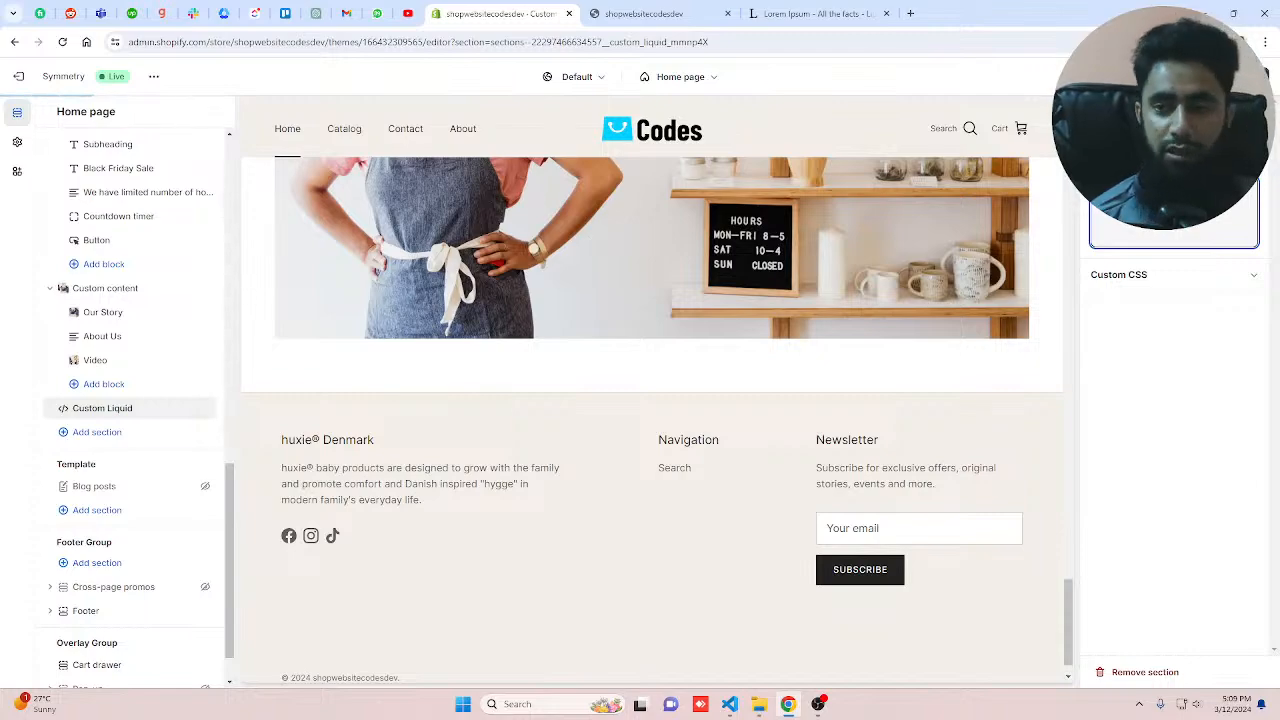
text(<>)
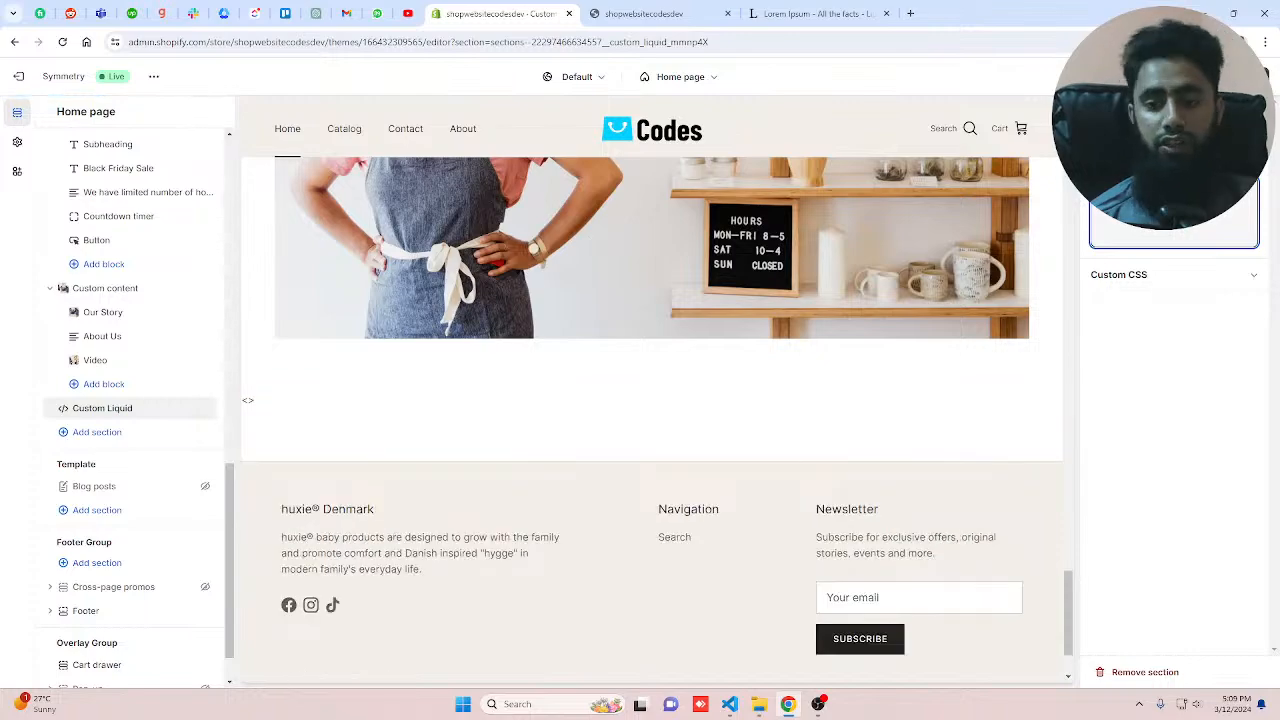
key(BackSpace)
key(BackSpace)
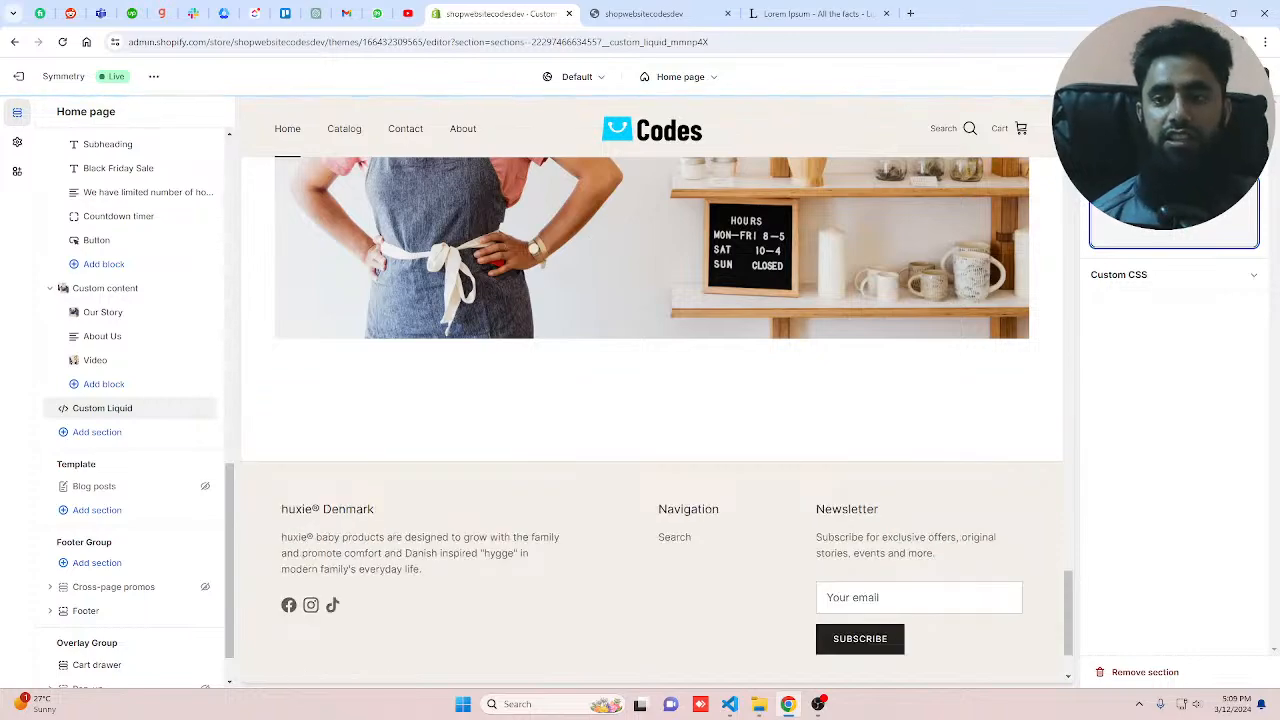
Step: In a new browser tab, search Google for shirts brand
click(910, 14)
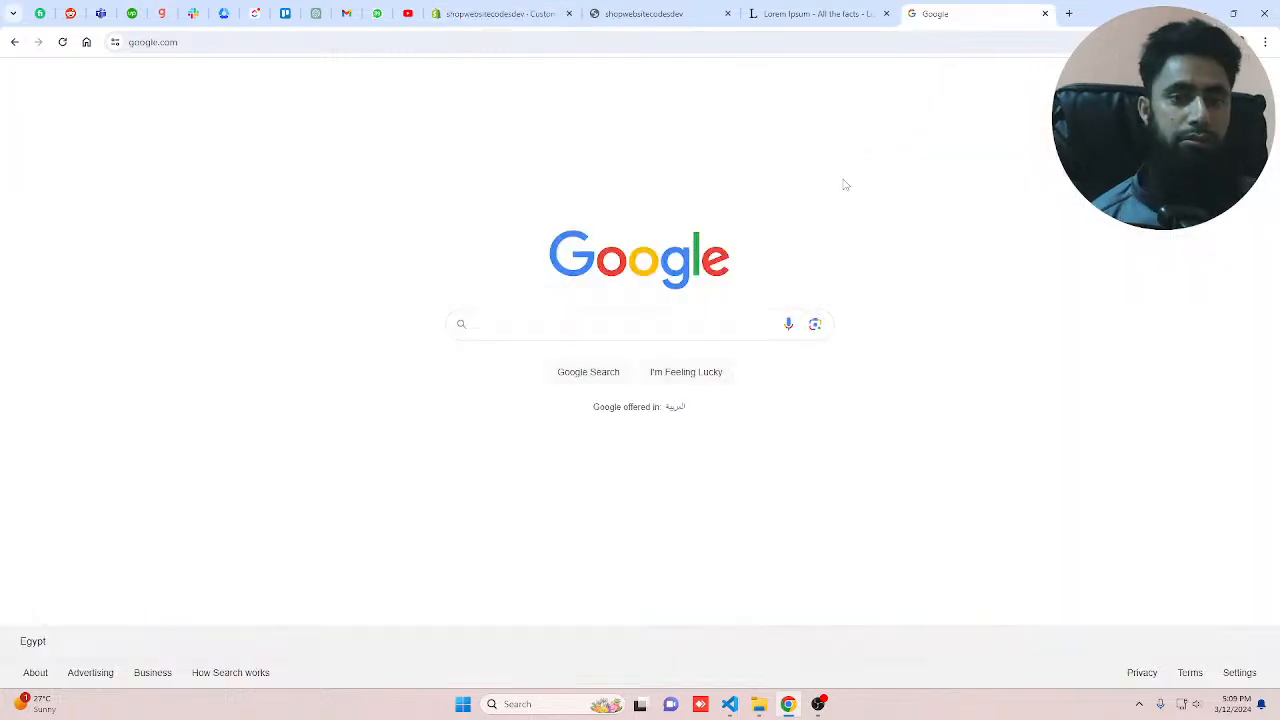
click(517, 337)
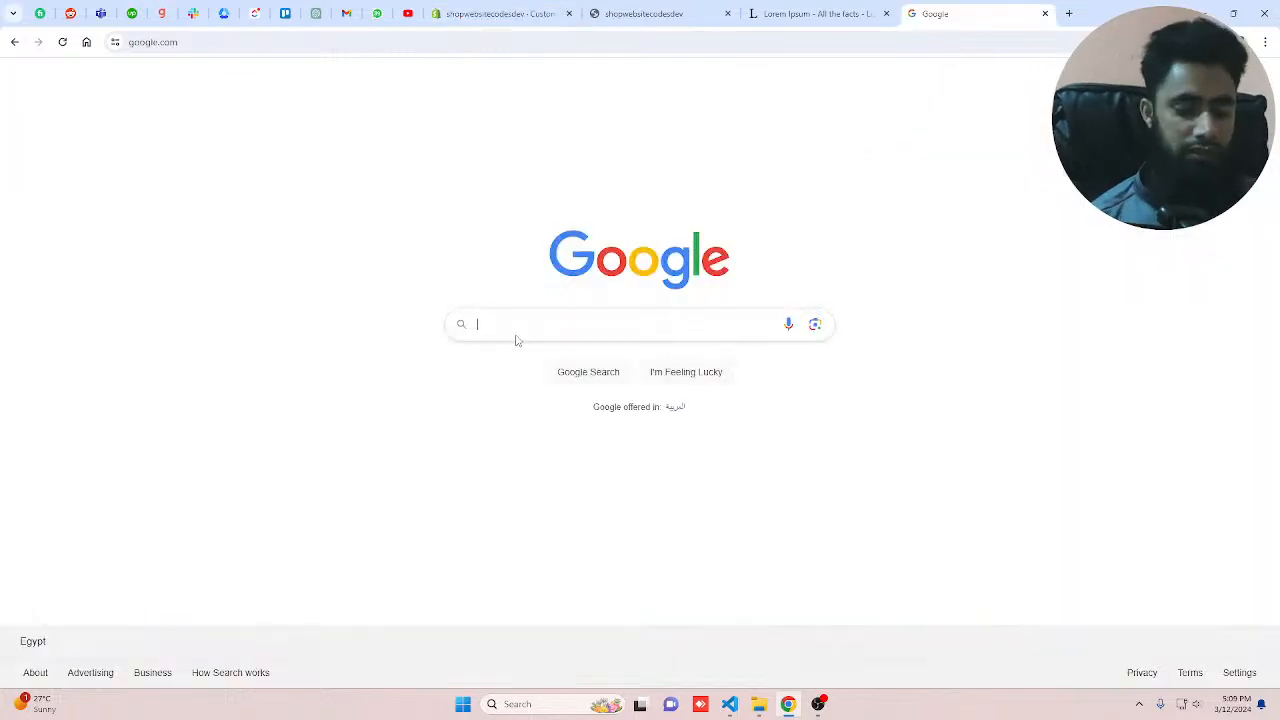
text(sho)
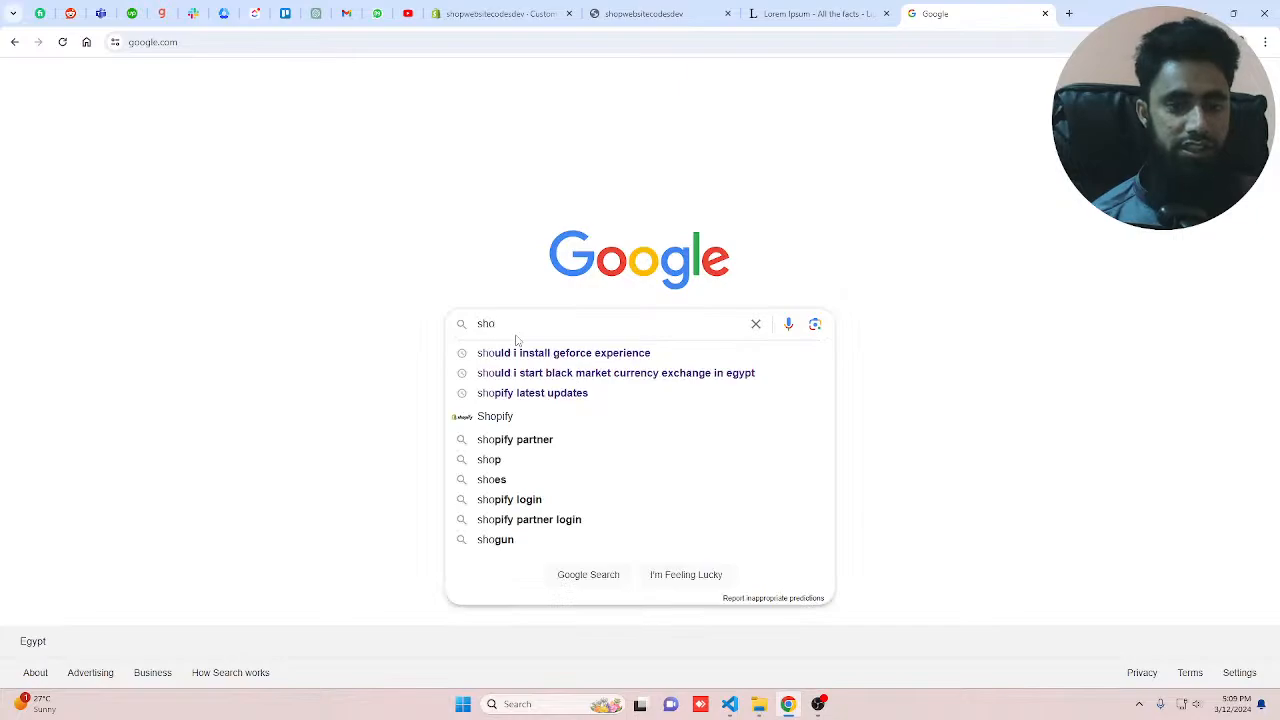
key(BackSpace)
text(irts b)
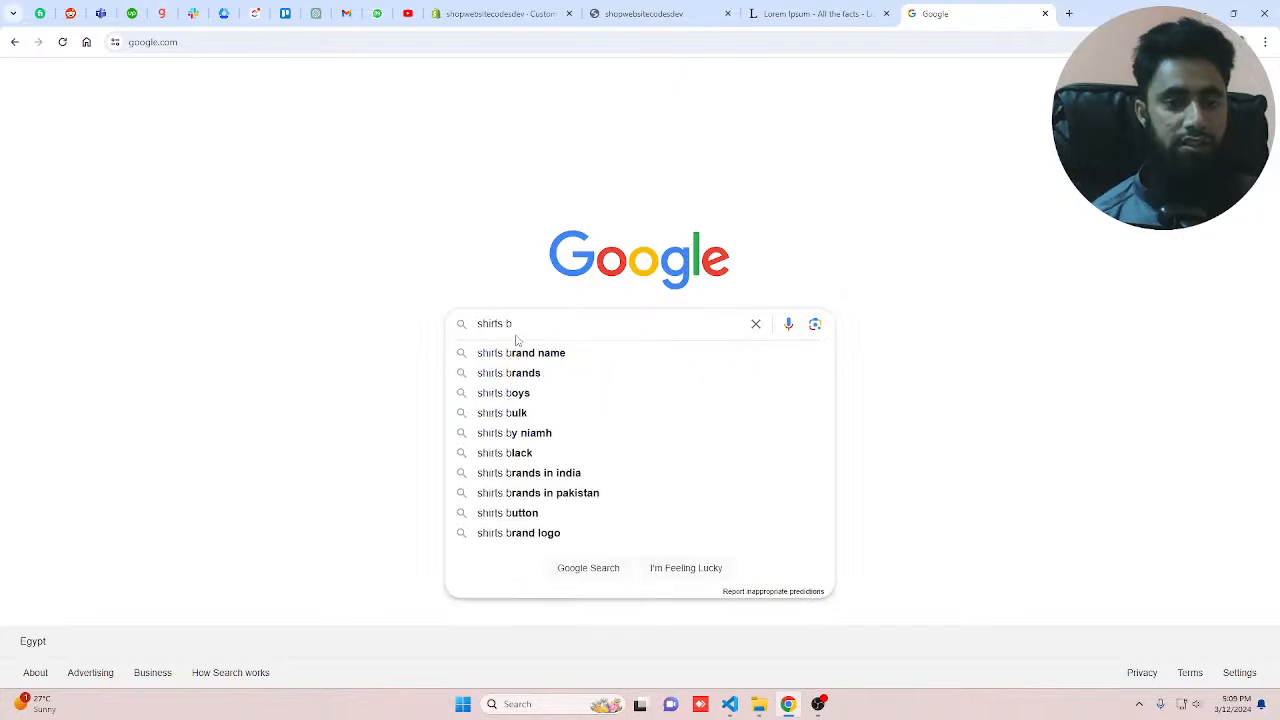
text(rand)
key(Return)
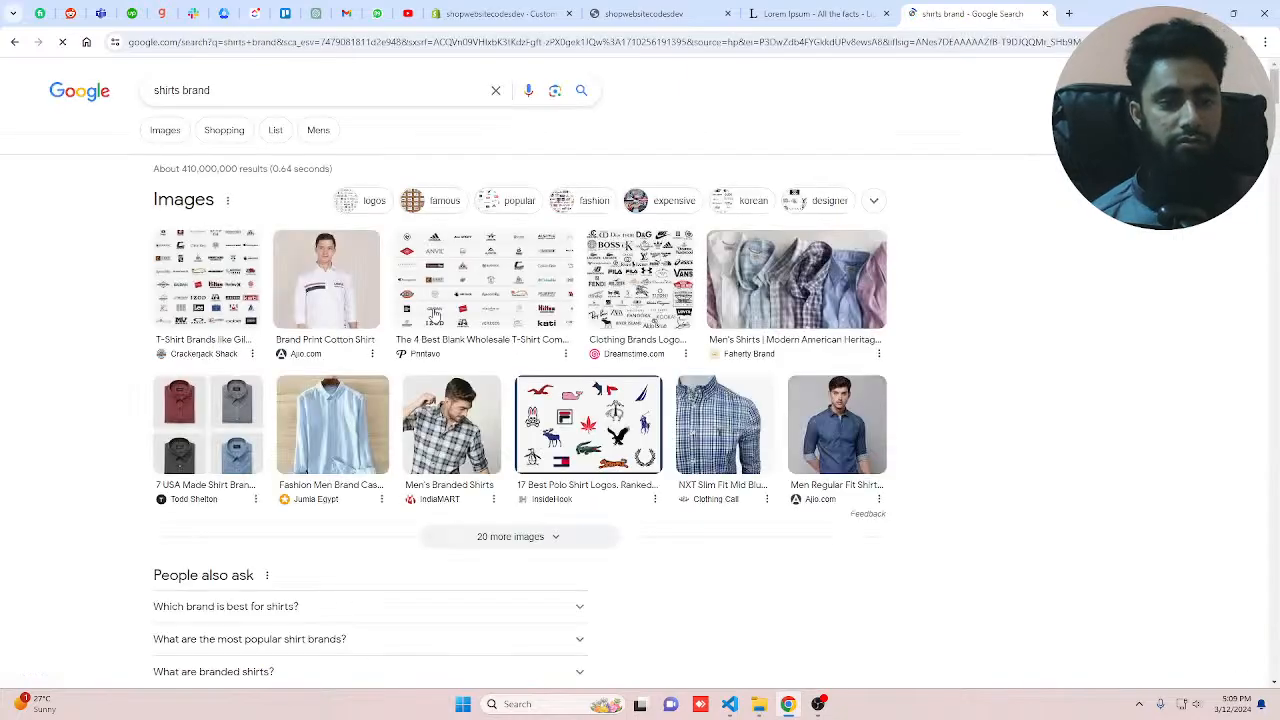
Step: Open the Top 10 Branded Shirts image from the image results in a new tab, copy its address, and return to the editor
click(609, 323)
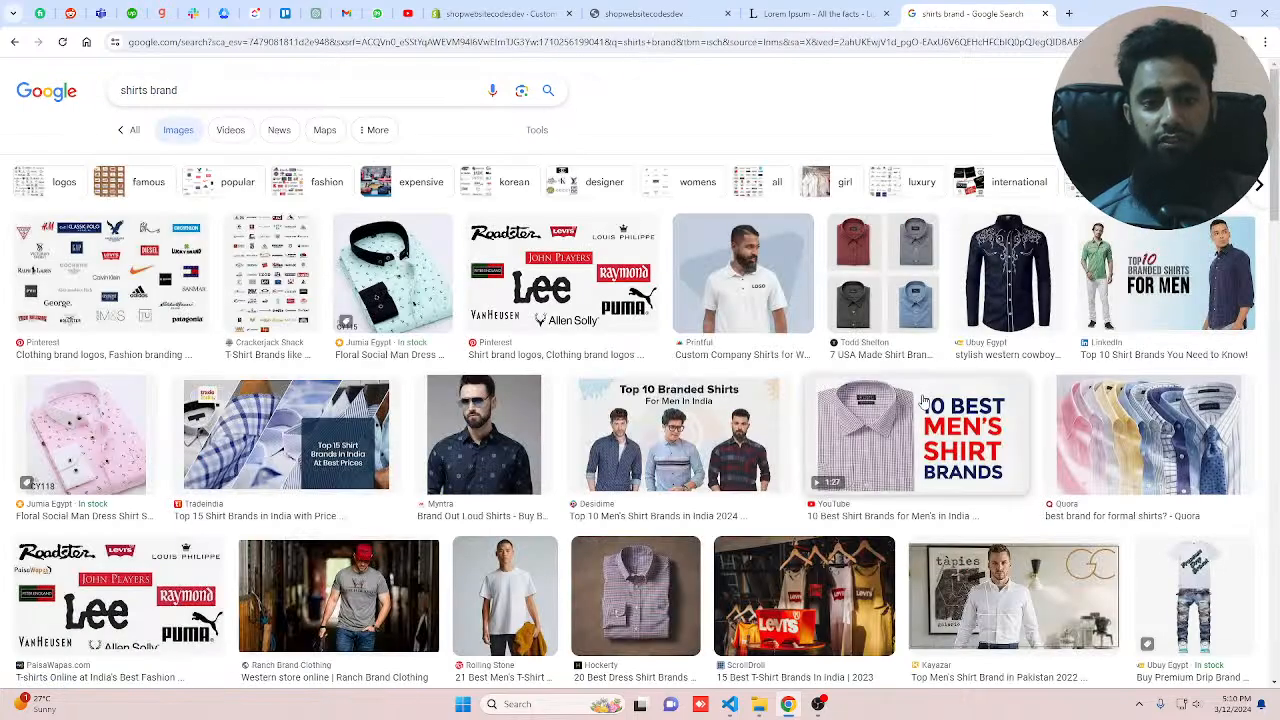
scroll(924, 400, down, 2)
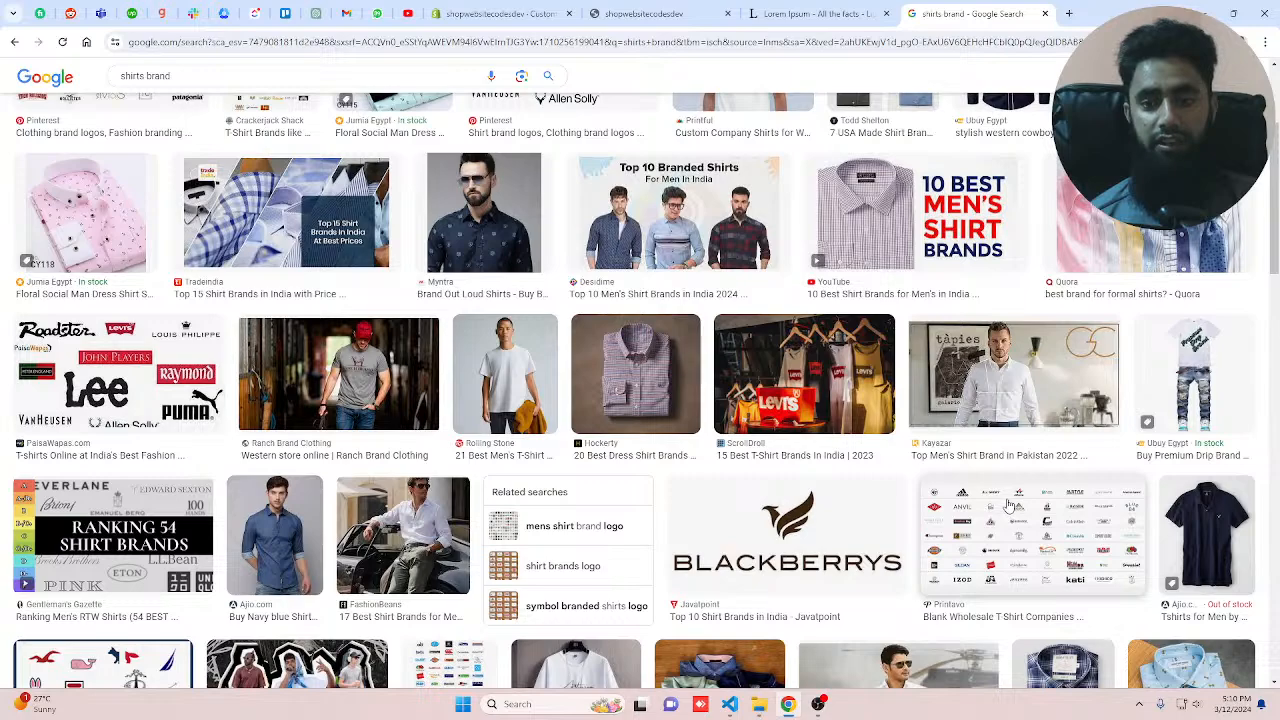
click(945, 338)
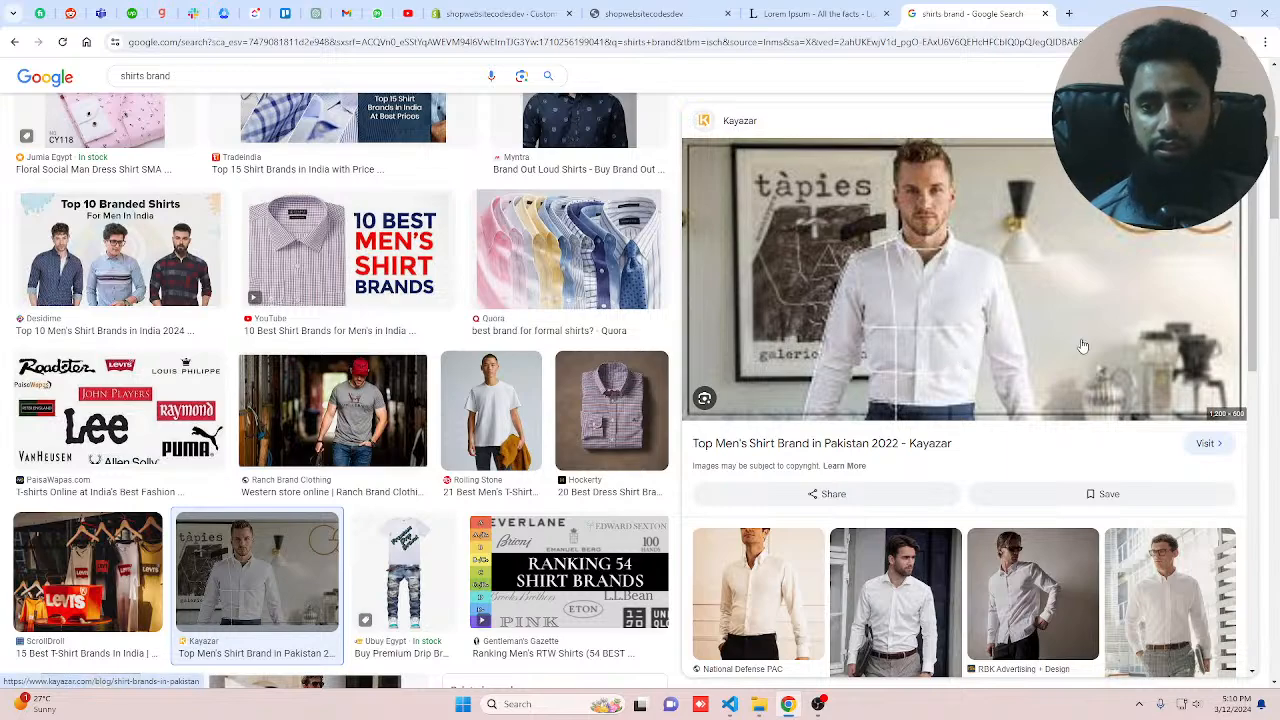
click(120, 250)
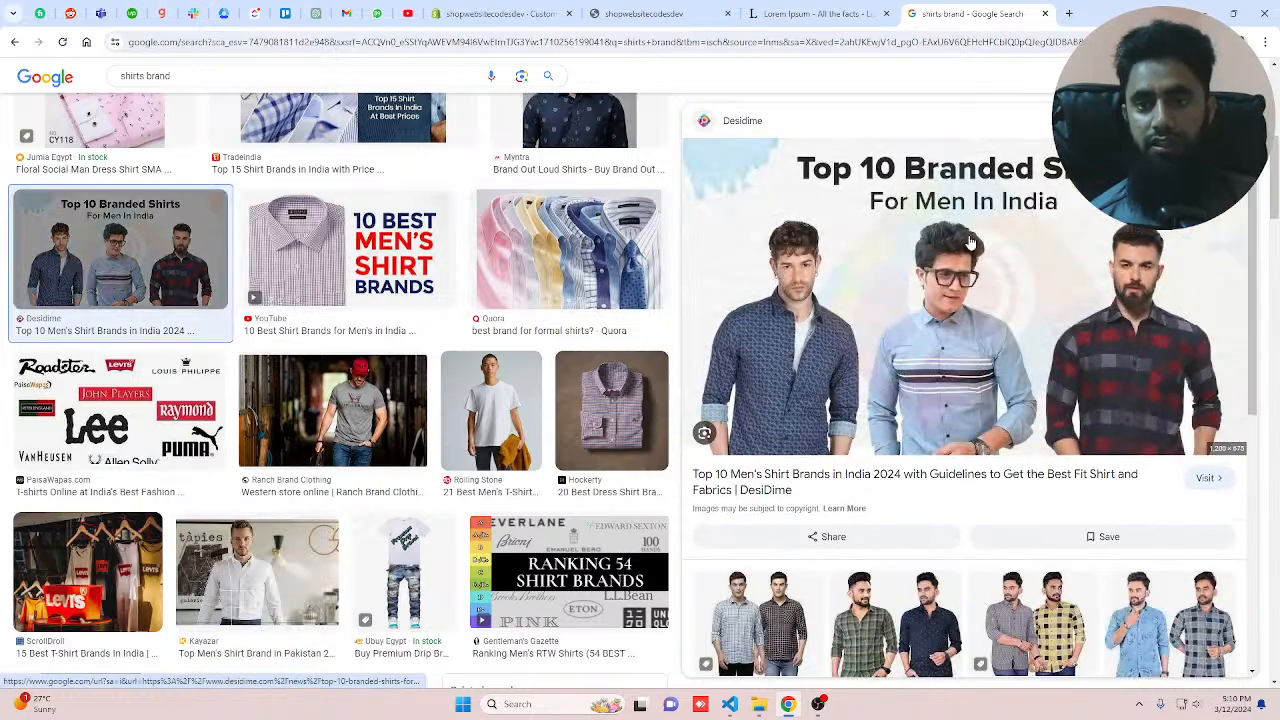
right_click(970, 243)
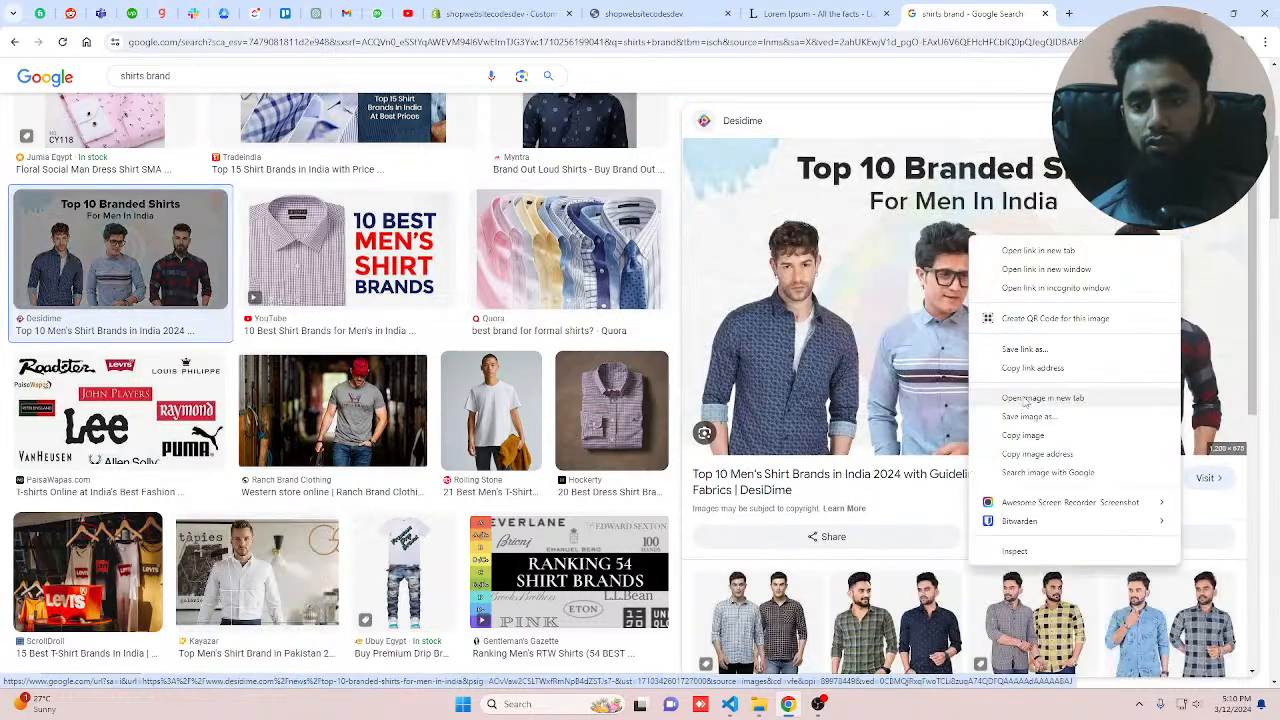
click(1025, 399)
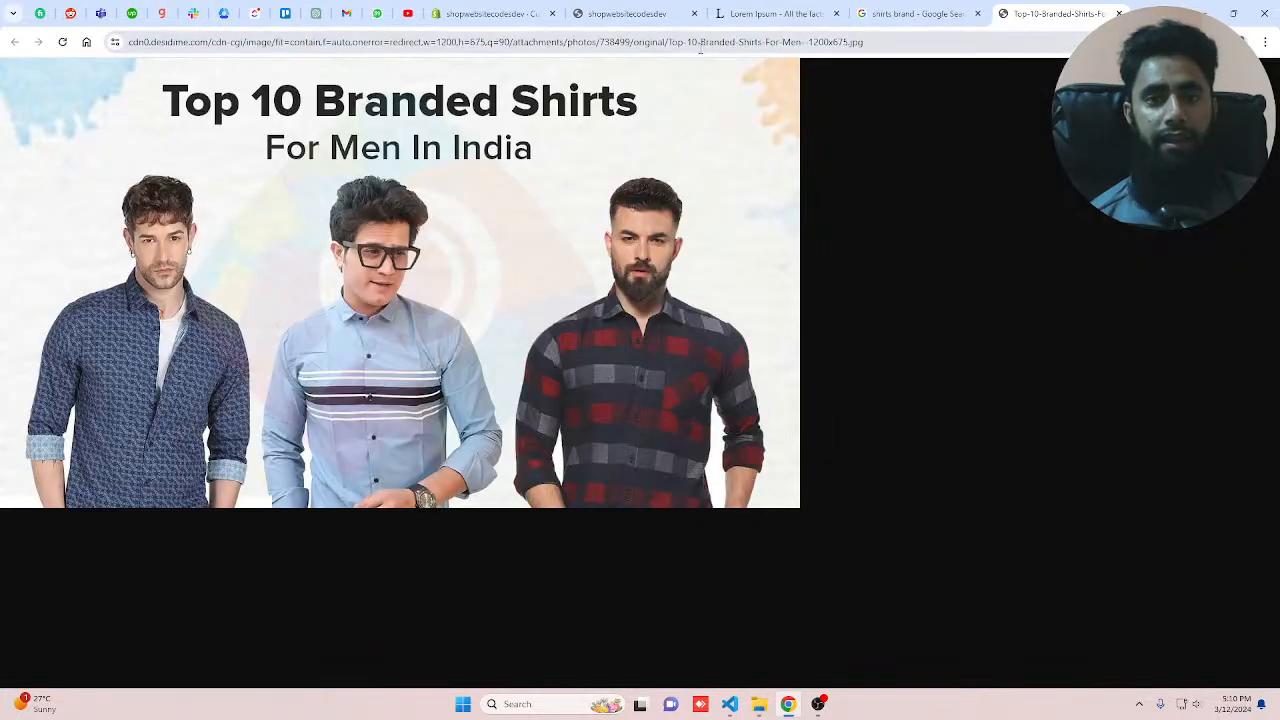
click(702, 42)
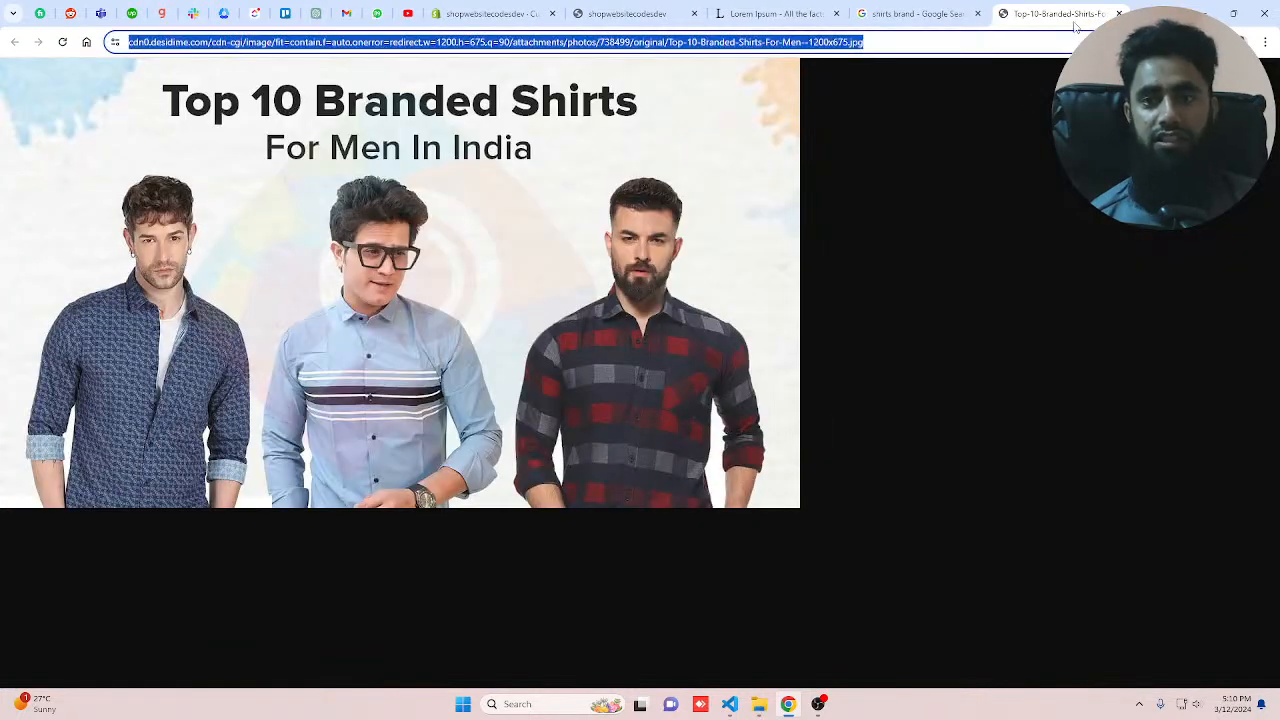
click(490, 14)
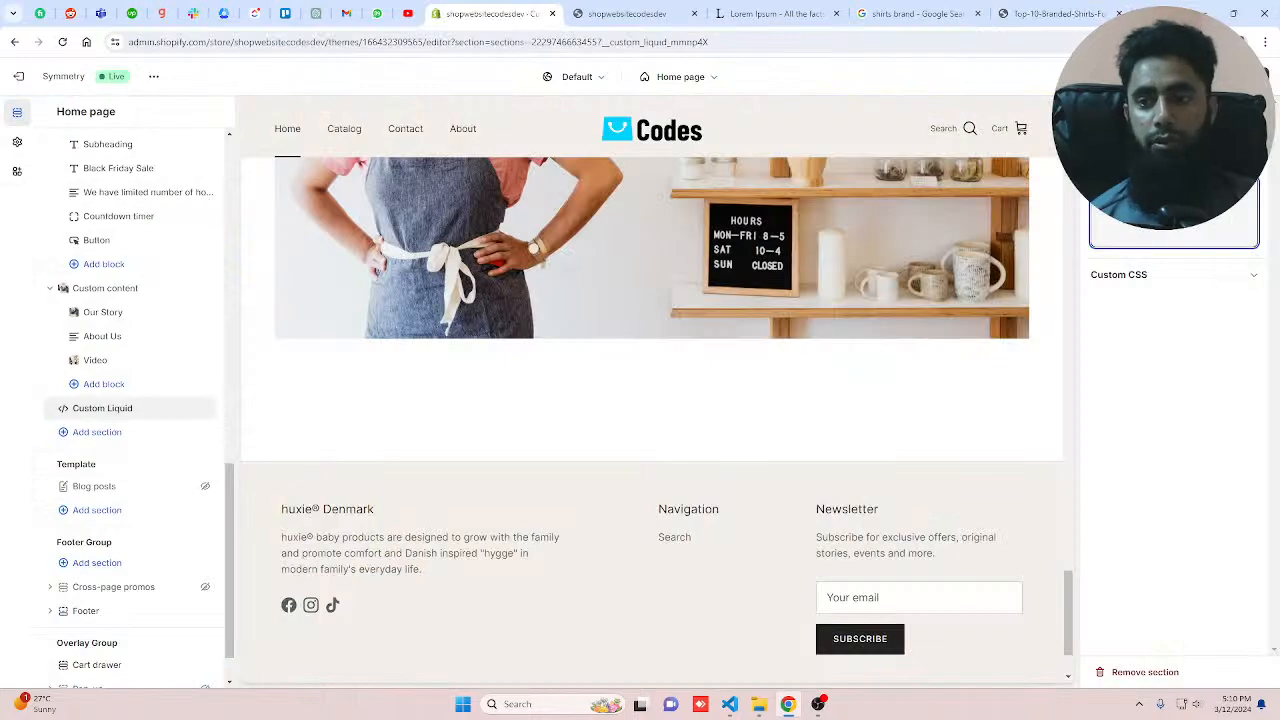
Step: Paste the image URL into the Custom Liquid code as an img tag with width="100%" and save
key(ctrl+v)
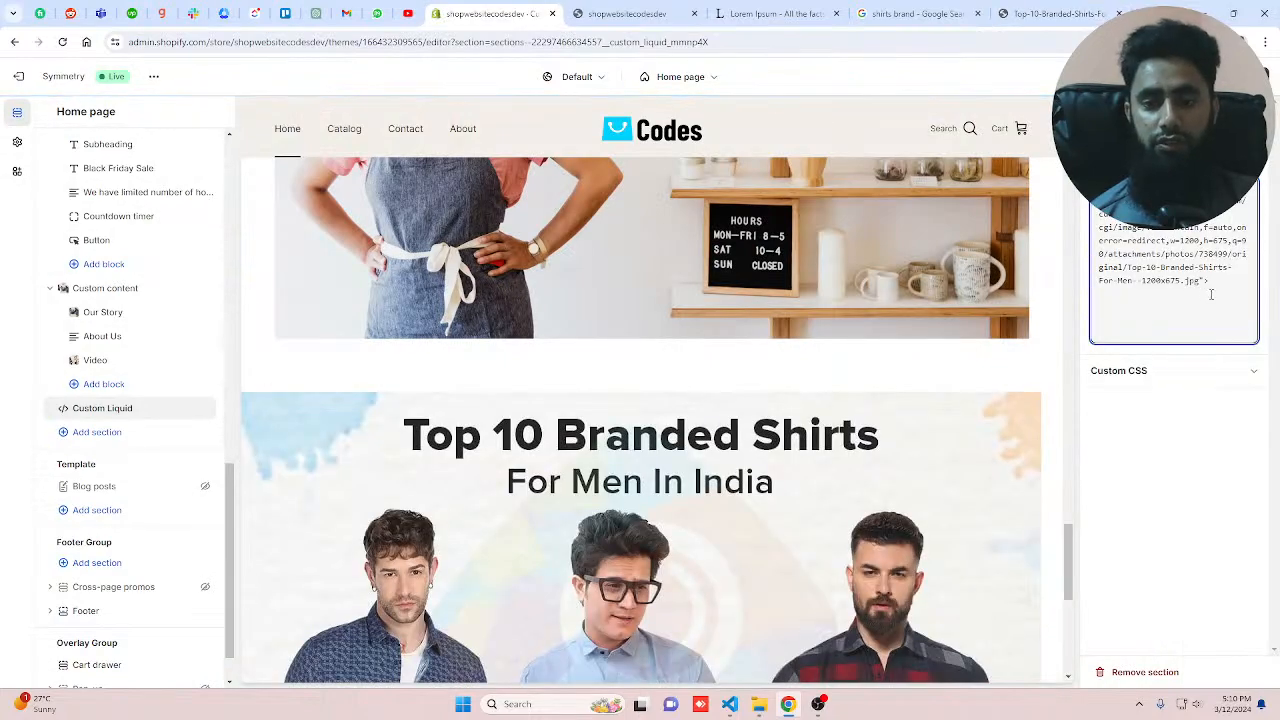
scroll(876, 503, down, 7)
text(wi)
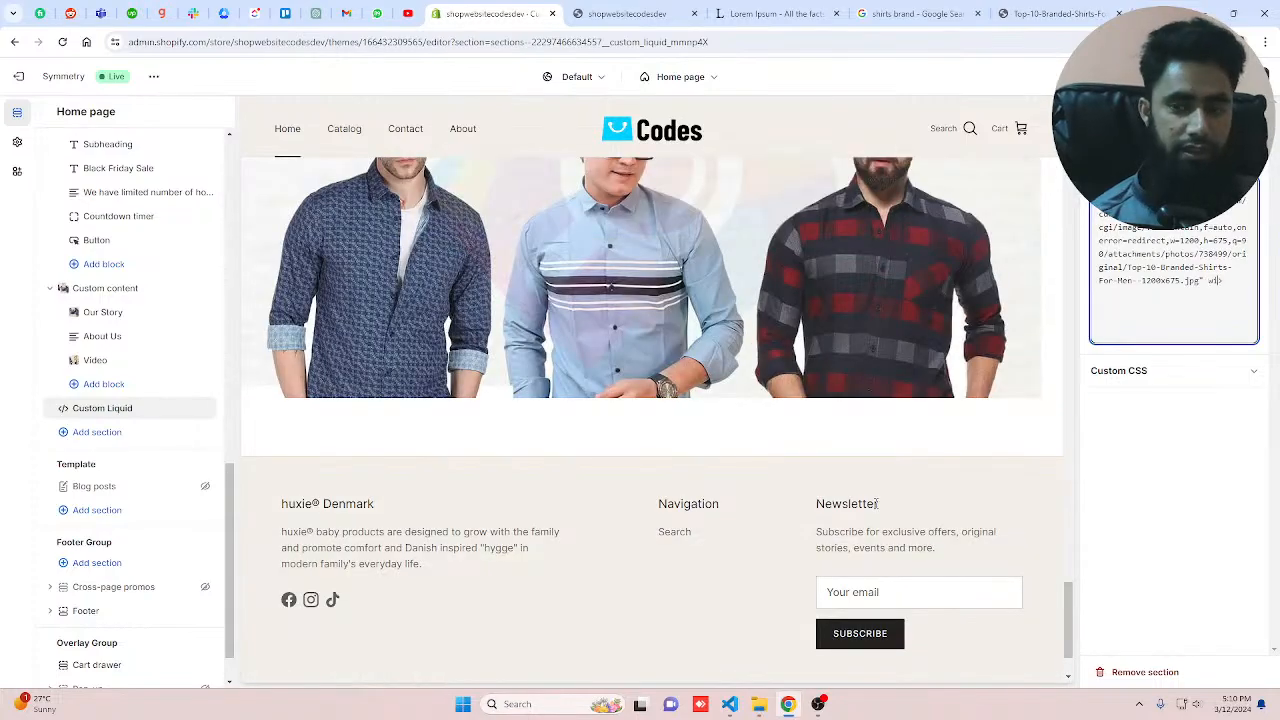
text(dth="")
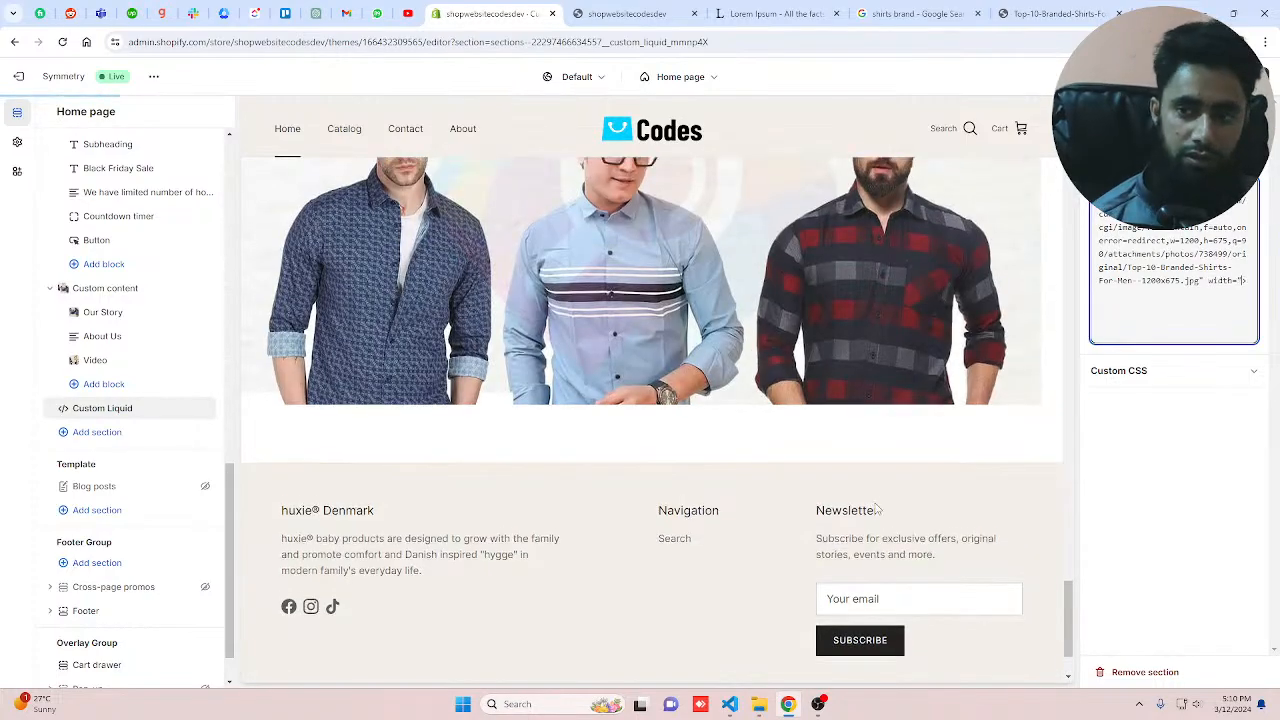
text(100)
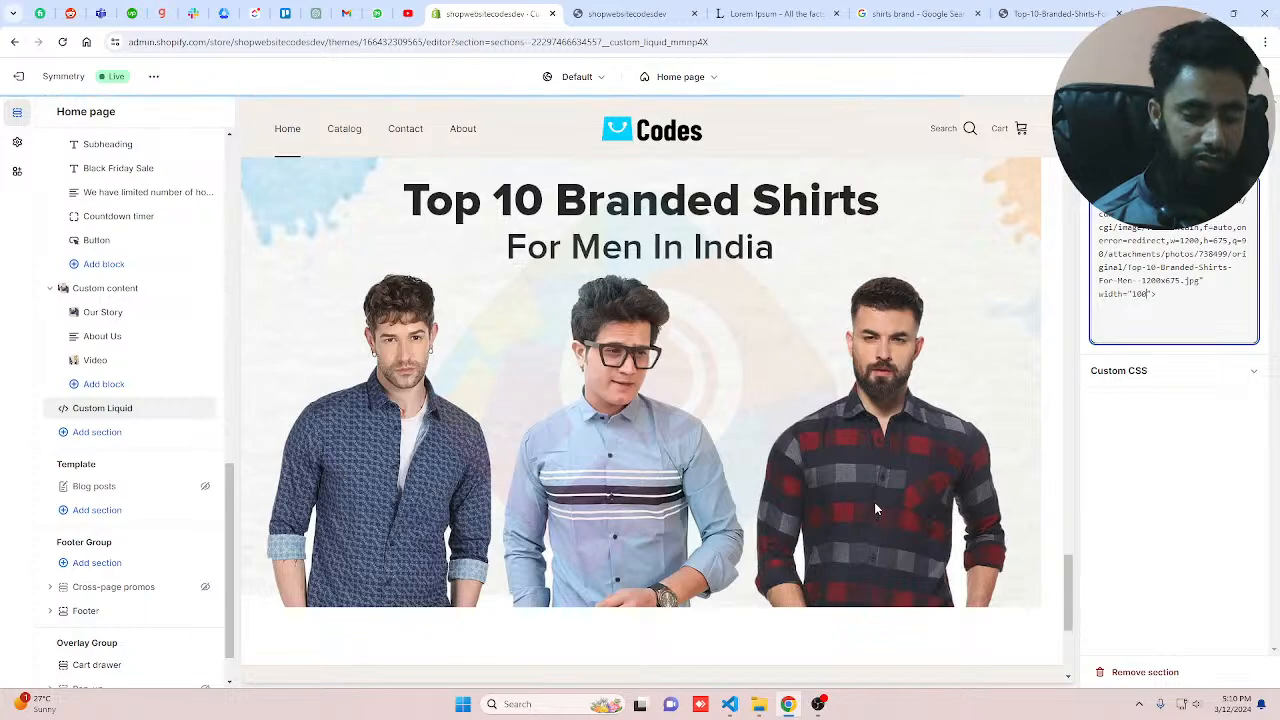
text(%)
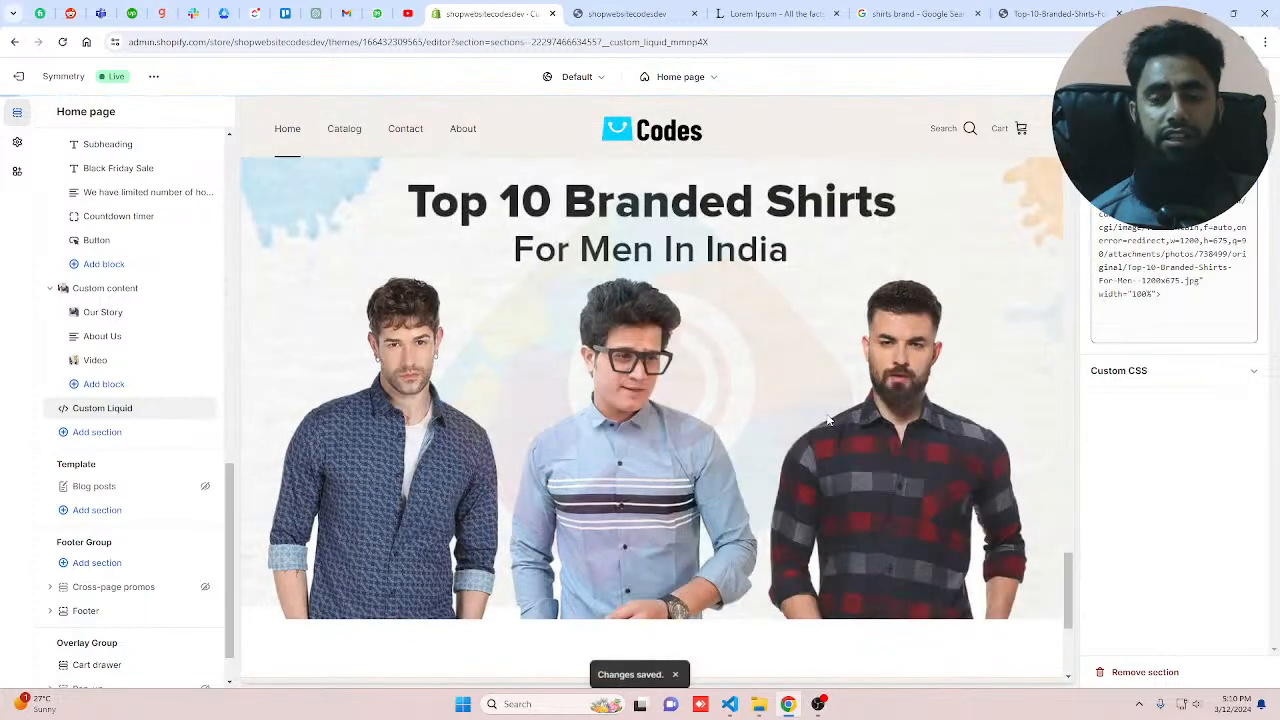
key(ctrl+s)
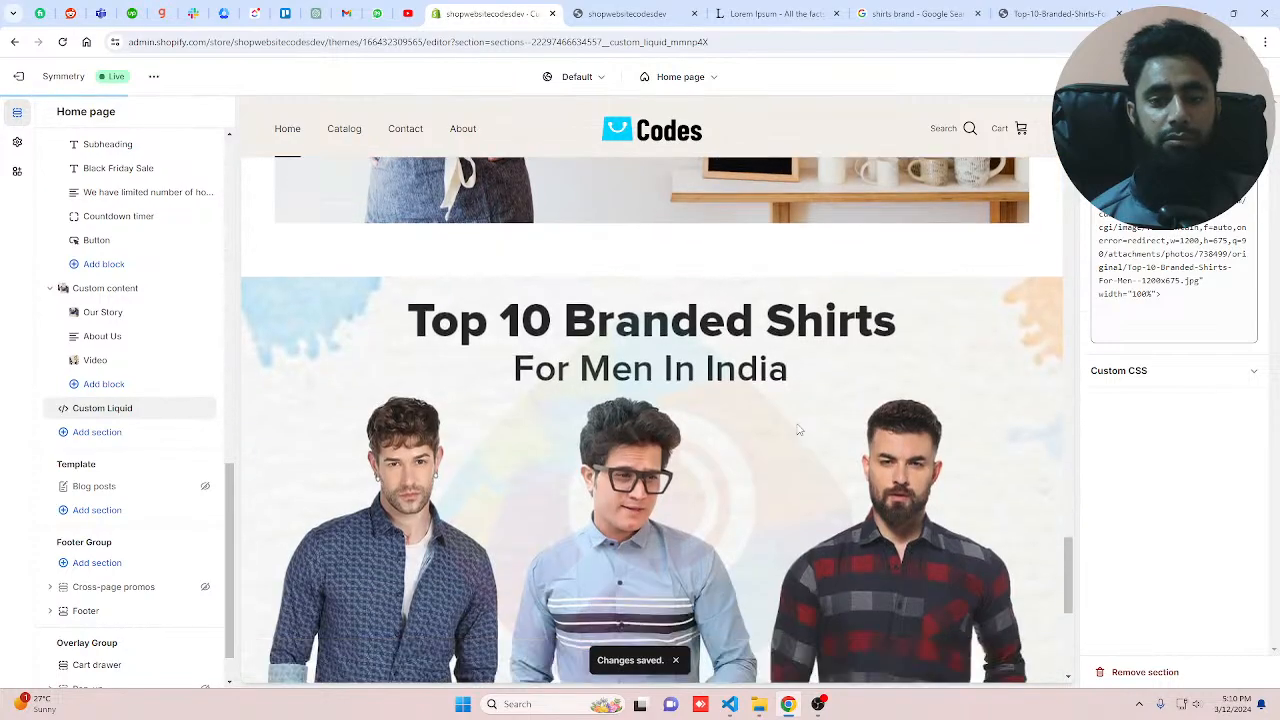
Step: Add an FAQ header section below the Custom Liquid section on the home page
scroll(760, 430, up, 2)
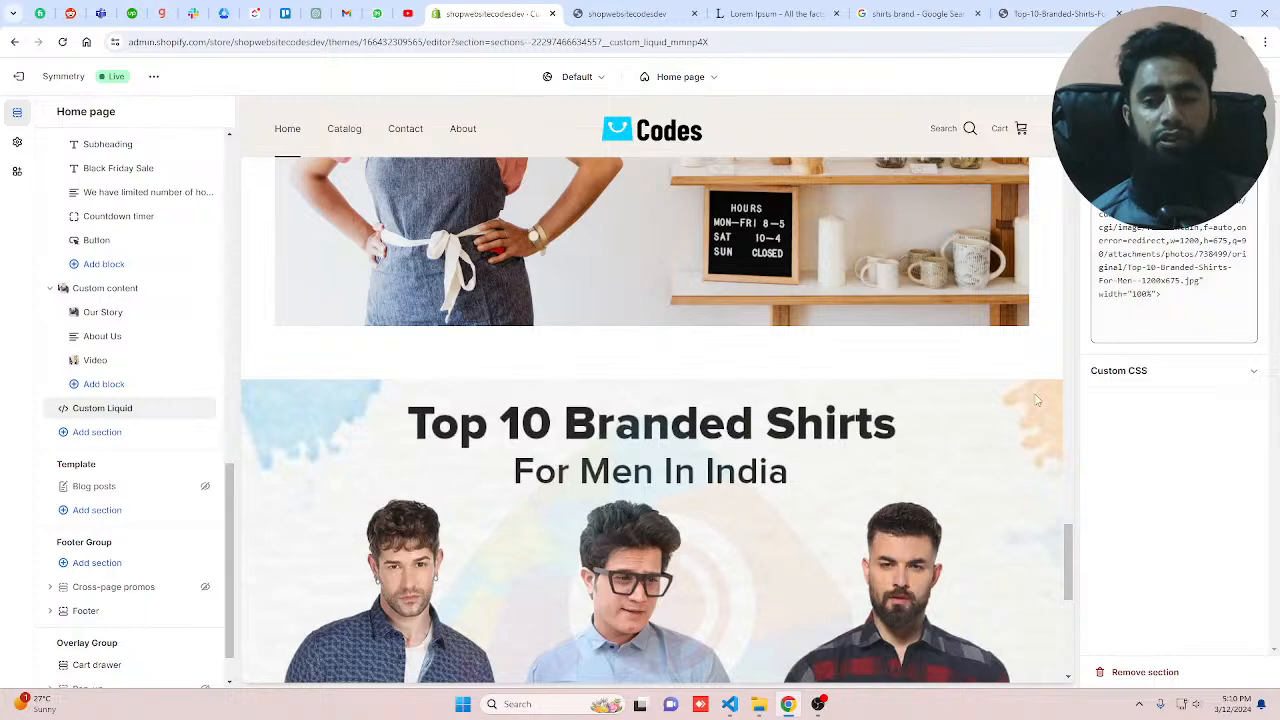
key(ctrl+a)
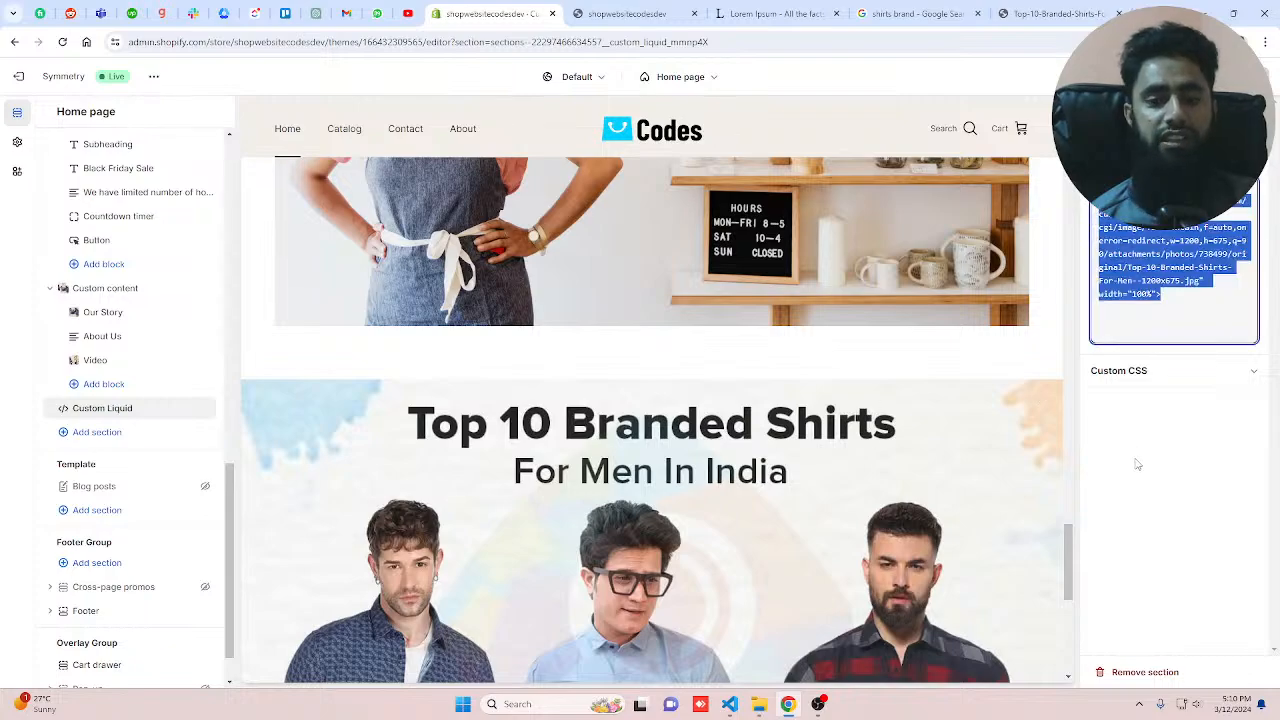
click(100, 432)
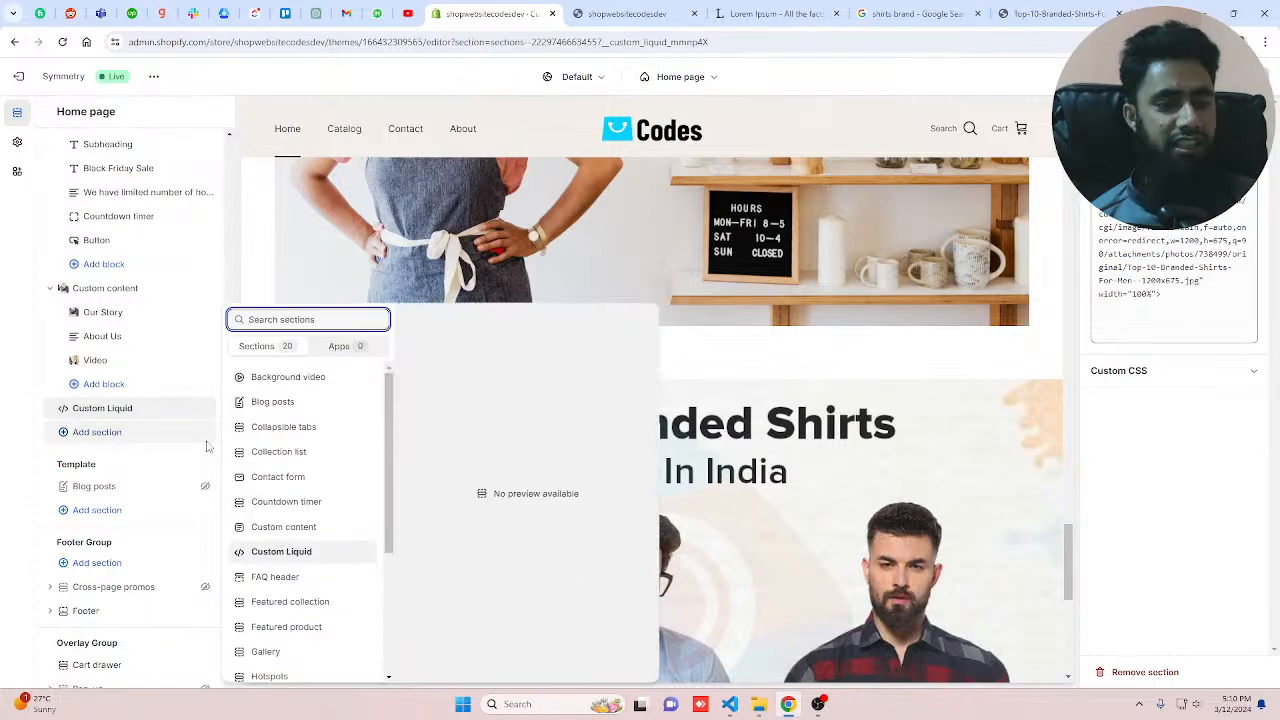
click(308, 552)
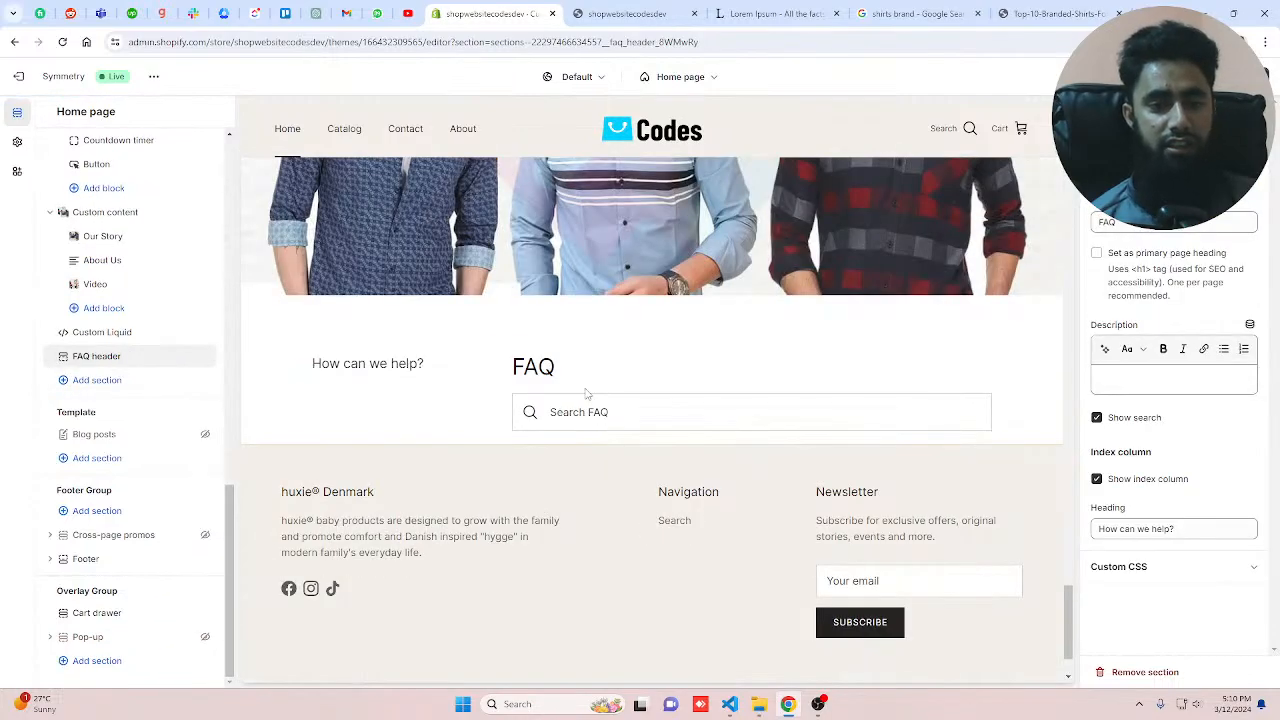
Step: Turn off the index column in the FAQ header section while keeping its search bar shown
click(651, 411)
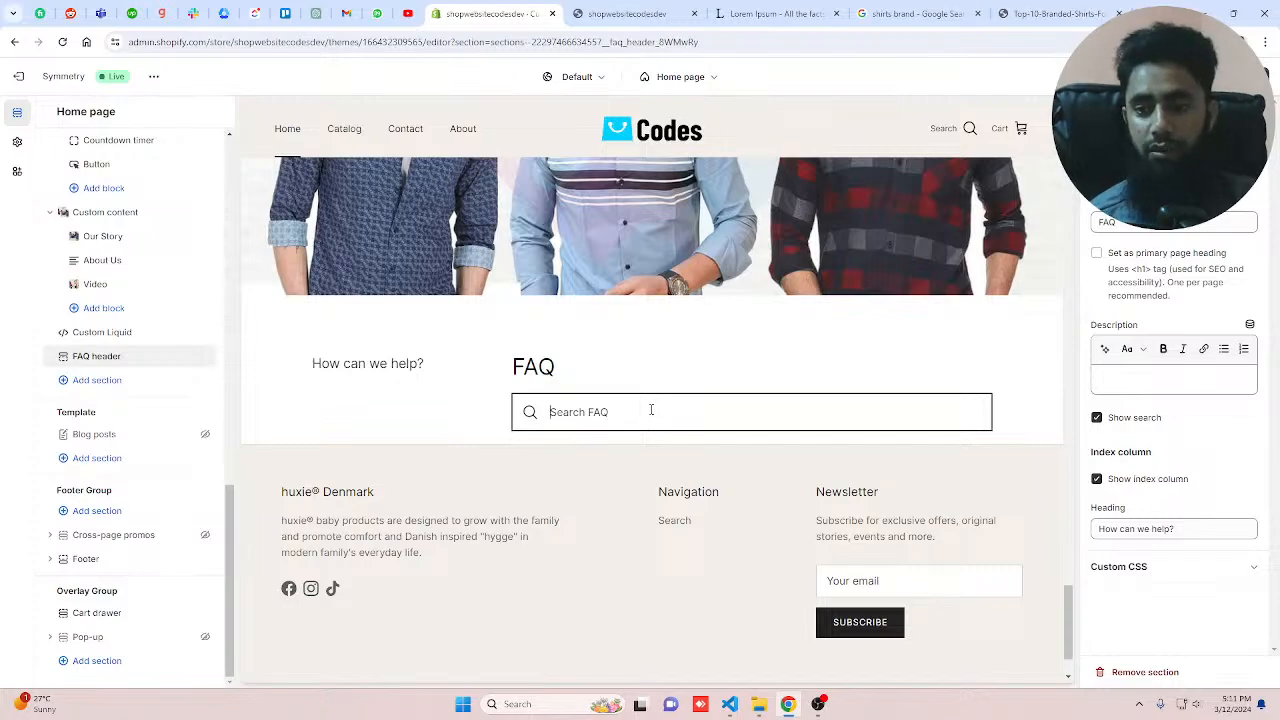
click(1097, 480)
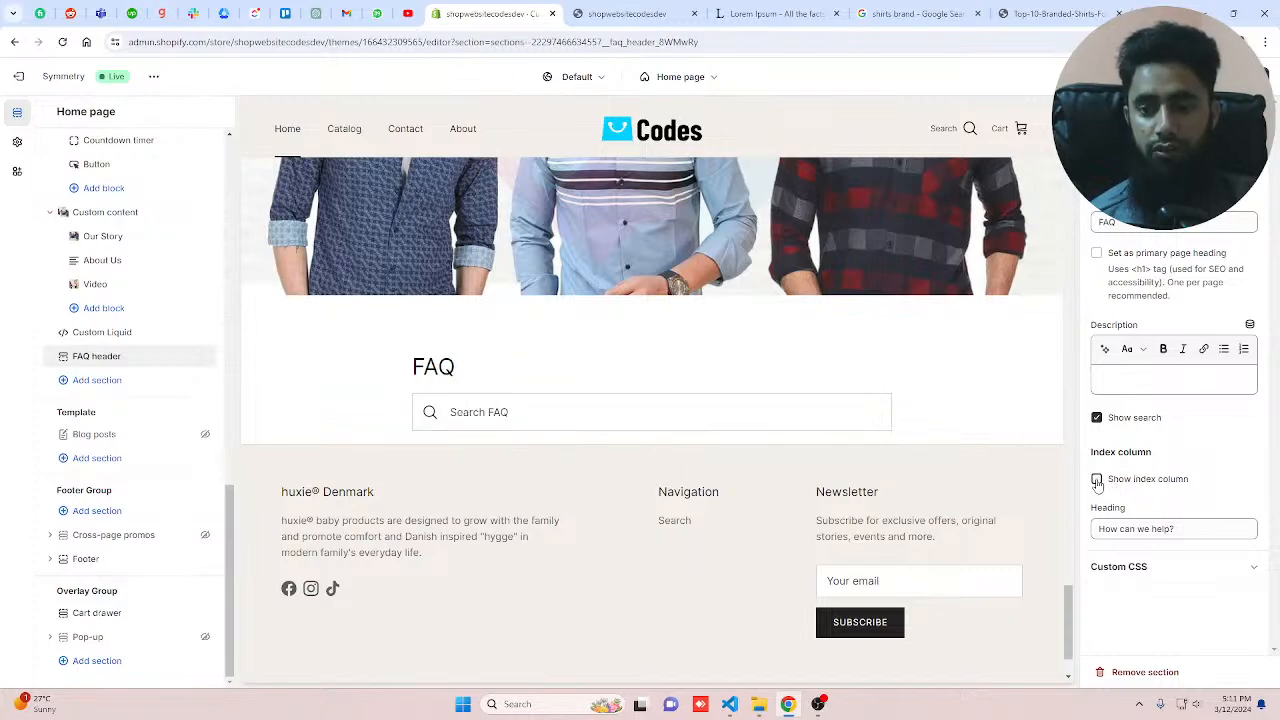
click(1097, 480)
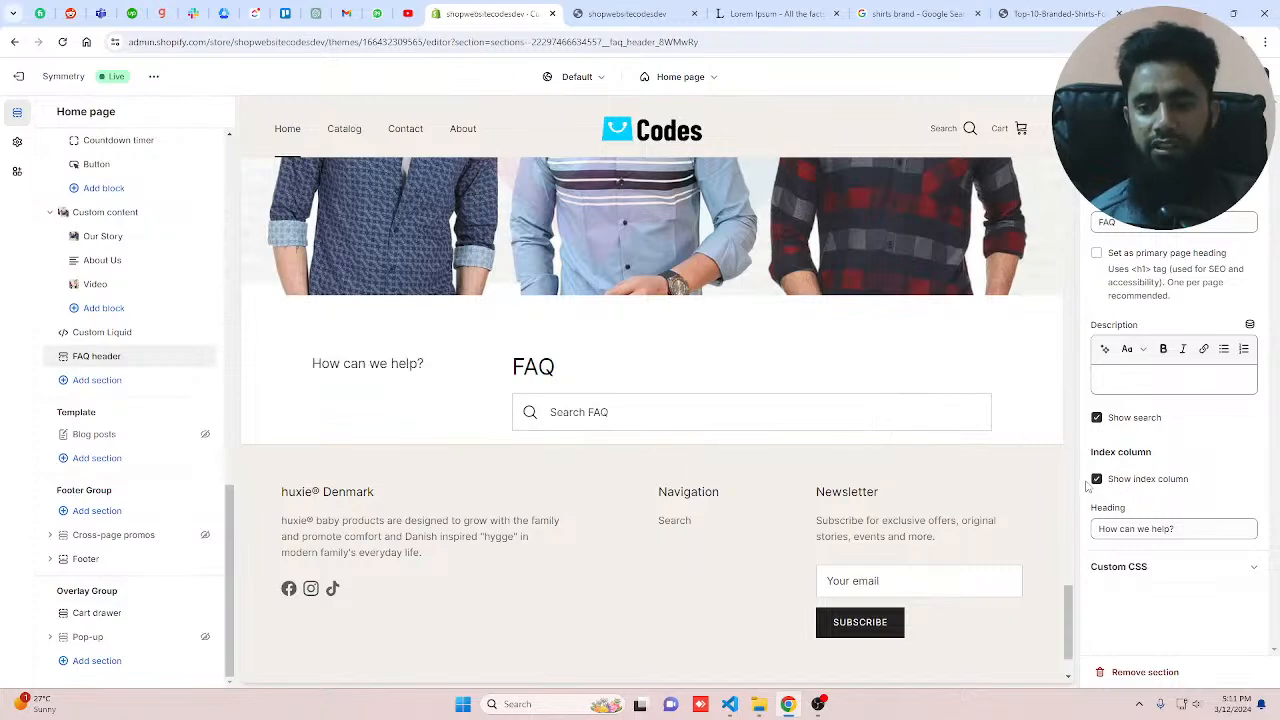
click(1096, 480)
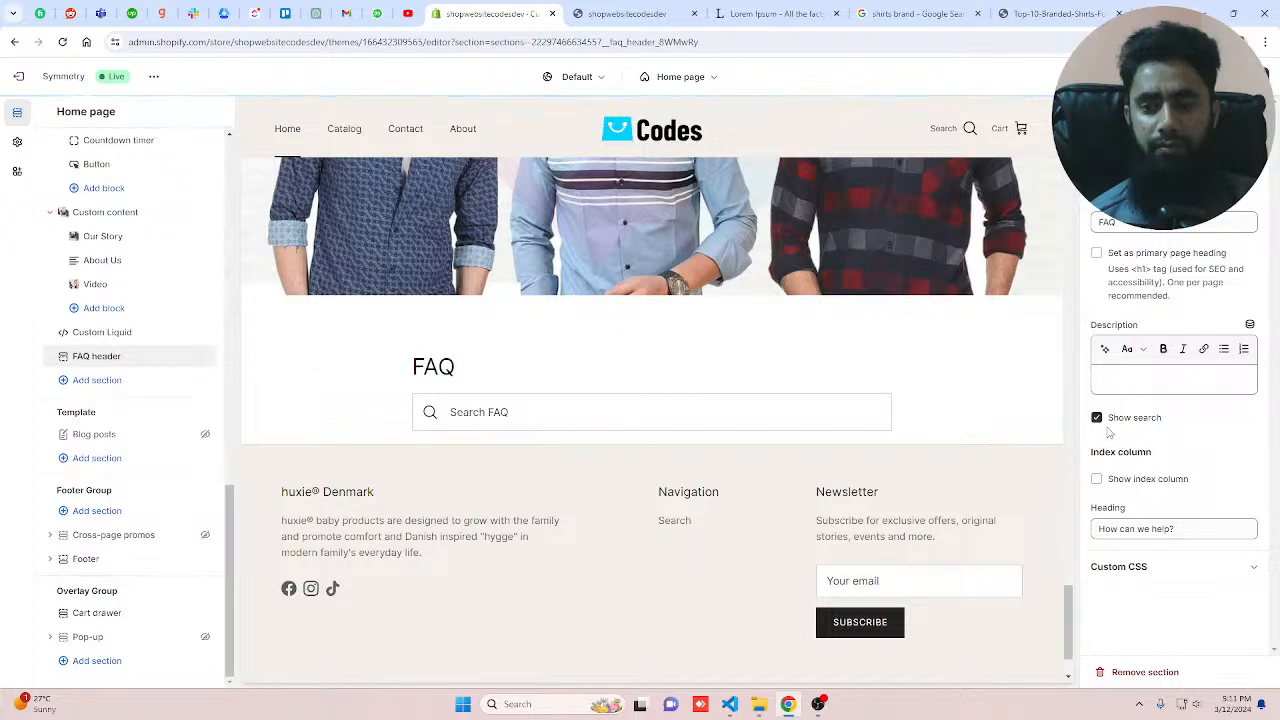
click(1097, 419)
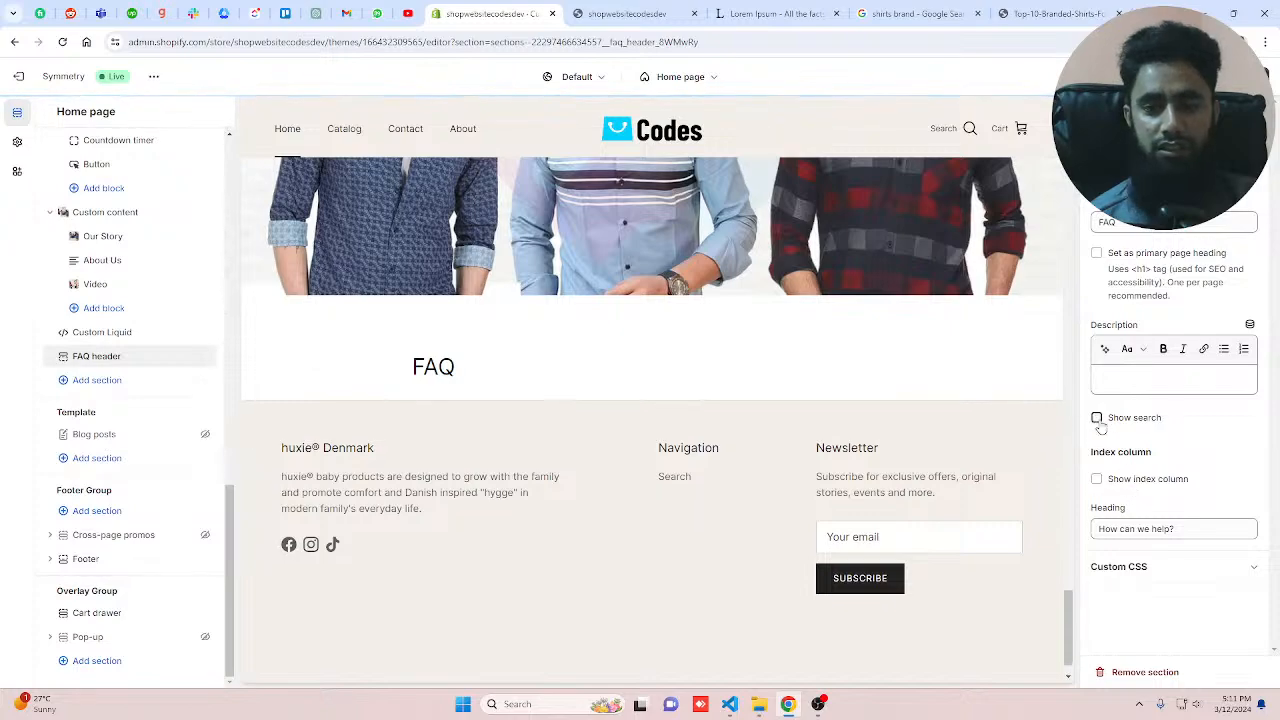
click(1097, 419)
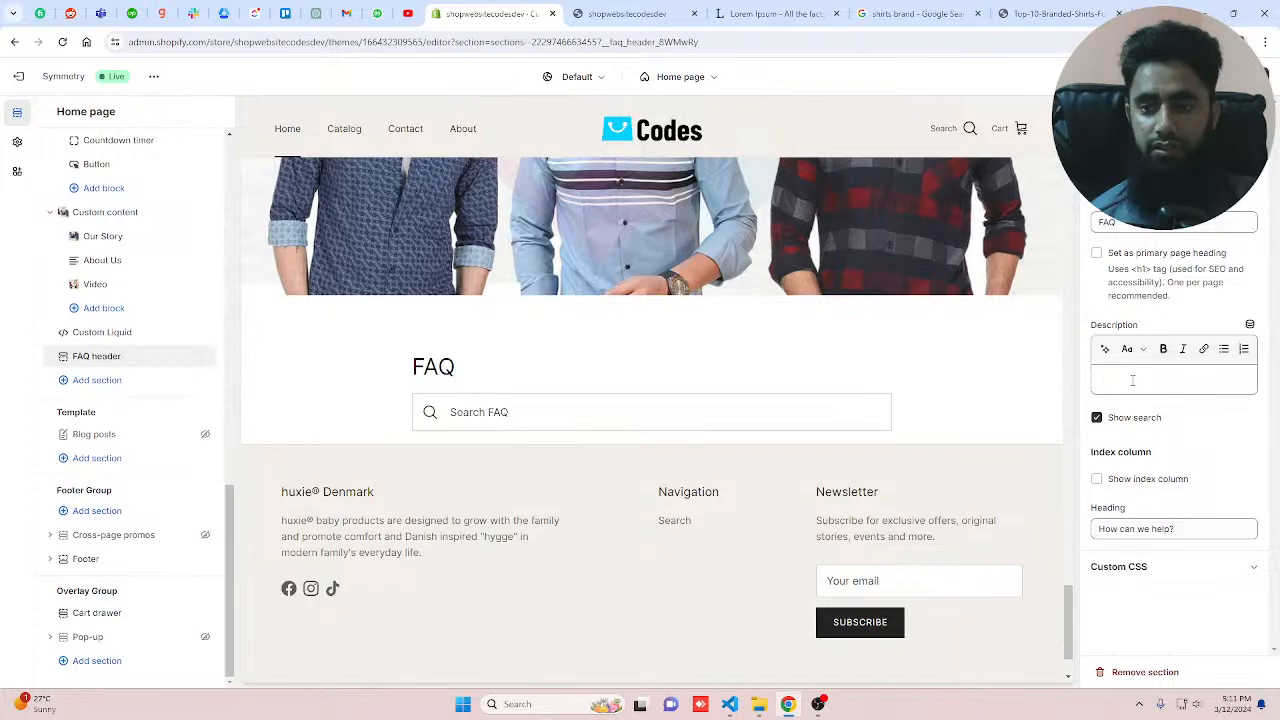
Step: Copy the Lorem Ipsum paragraph from the lipsum tab and paste it as the FAQ header's description
click(768, 14)
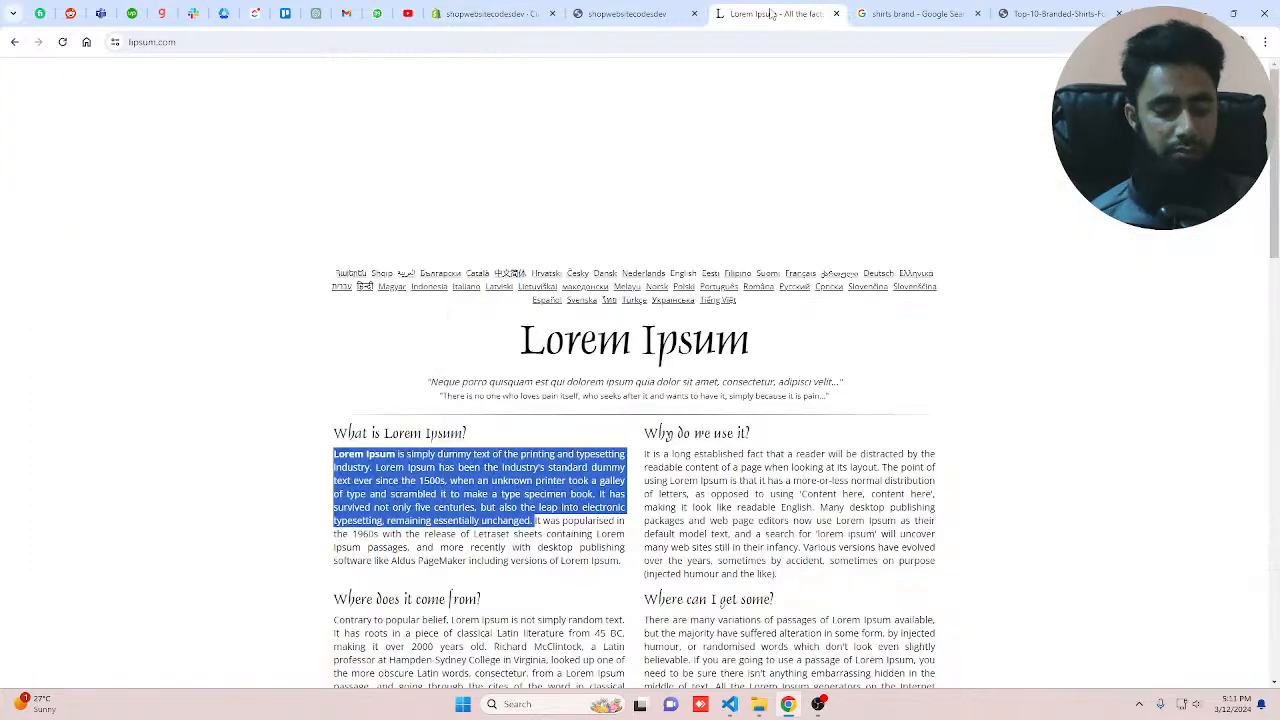
key(ctrl+c)
click(490, 14)
key(ctrl+v)
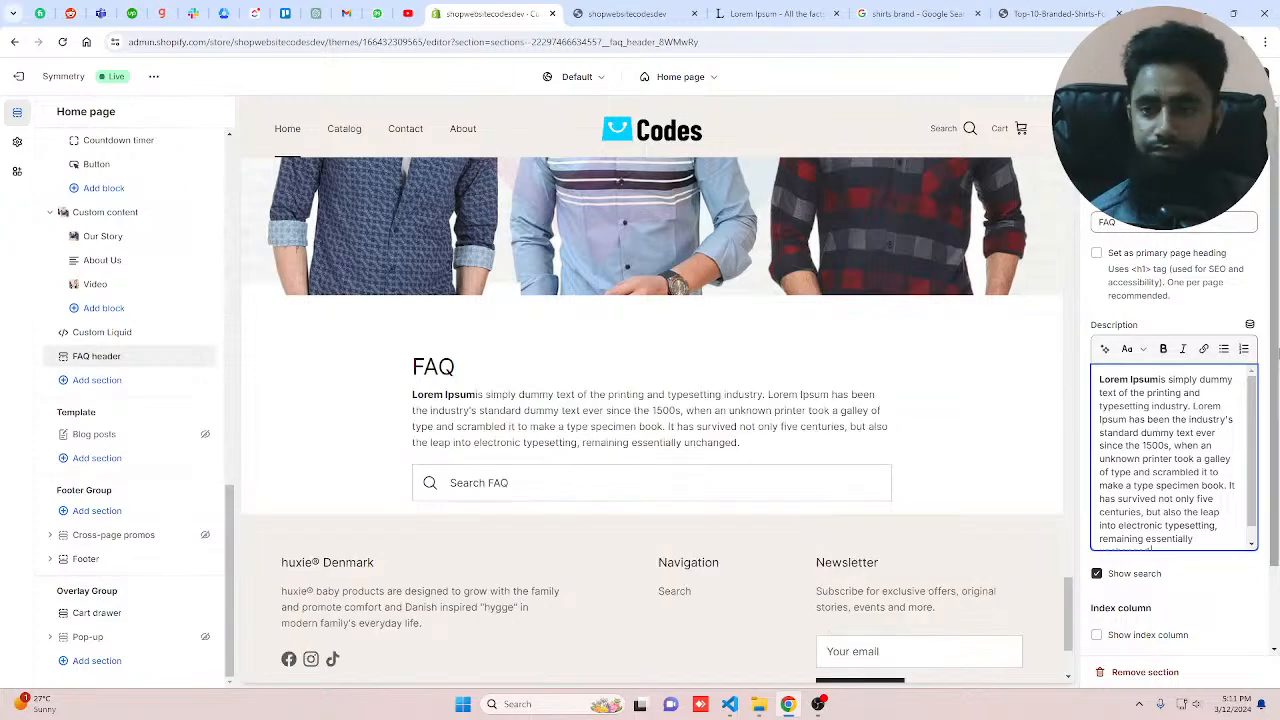
click(1097, 254)
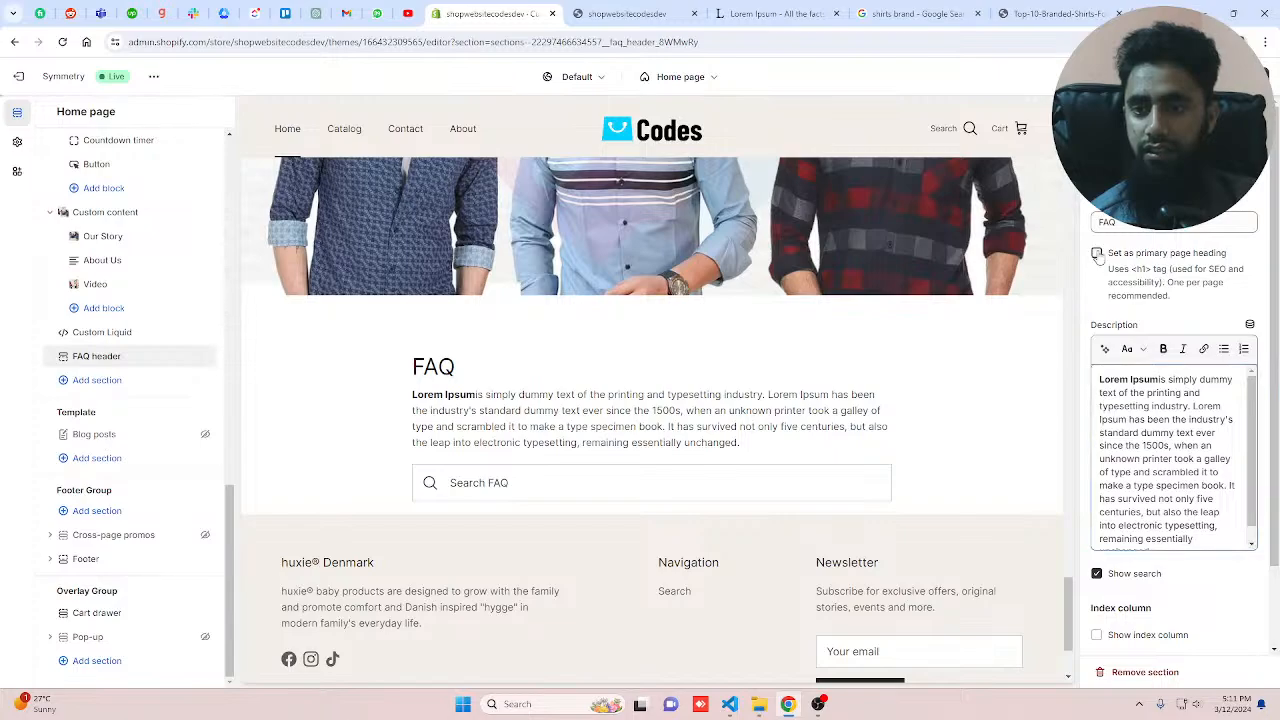
click(1097, 254)
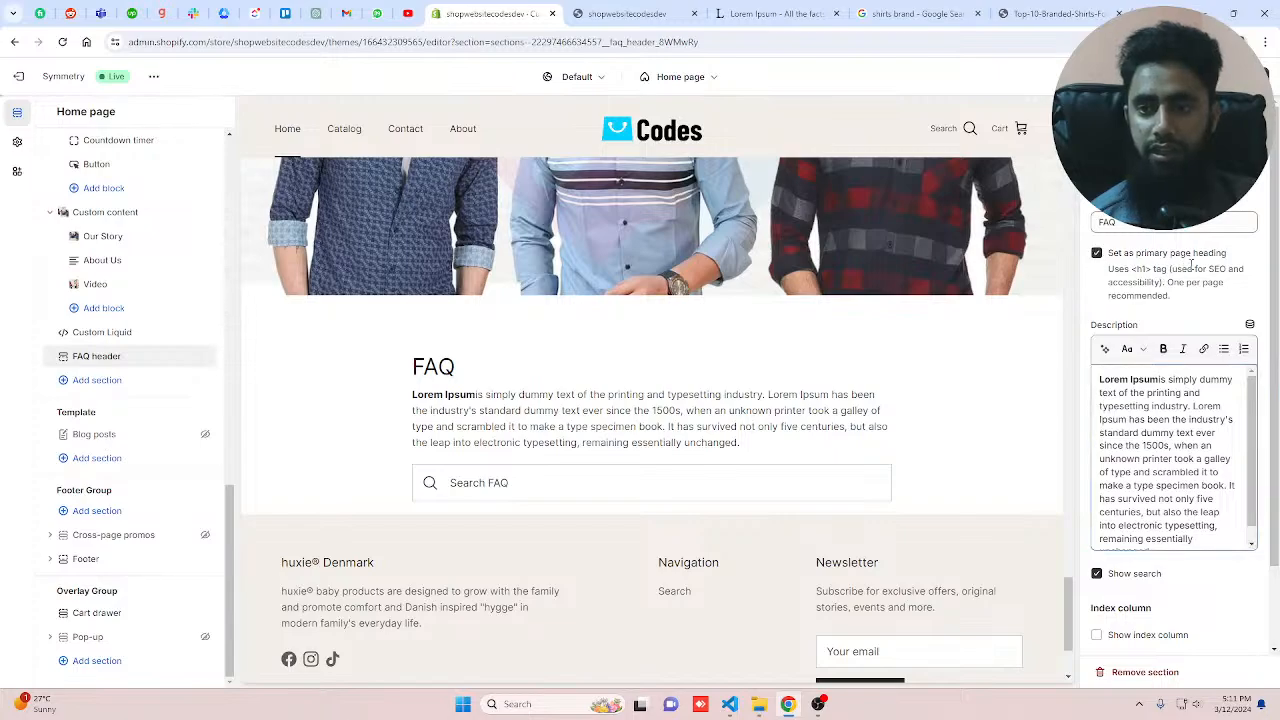
click(1097, 254)
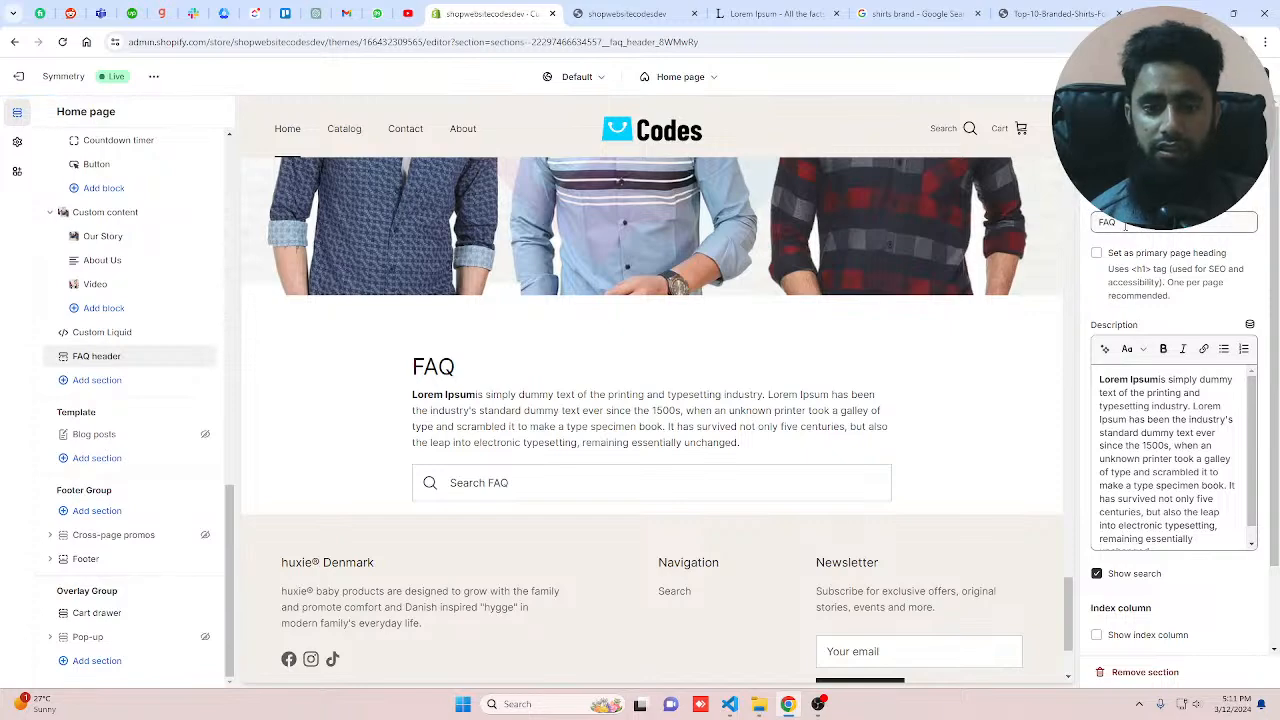
Step: Change the FAQ header's heading to "You can search your choice..."
drag(1125, 226, 1070, 230)
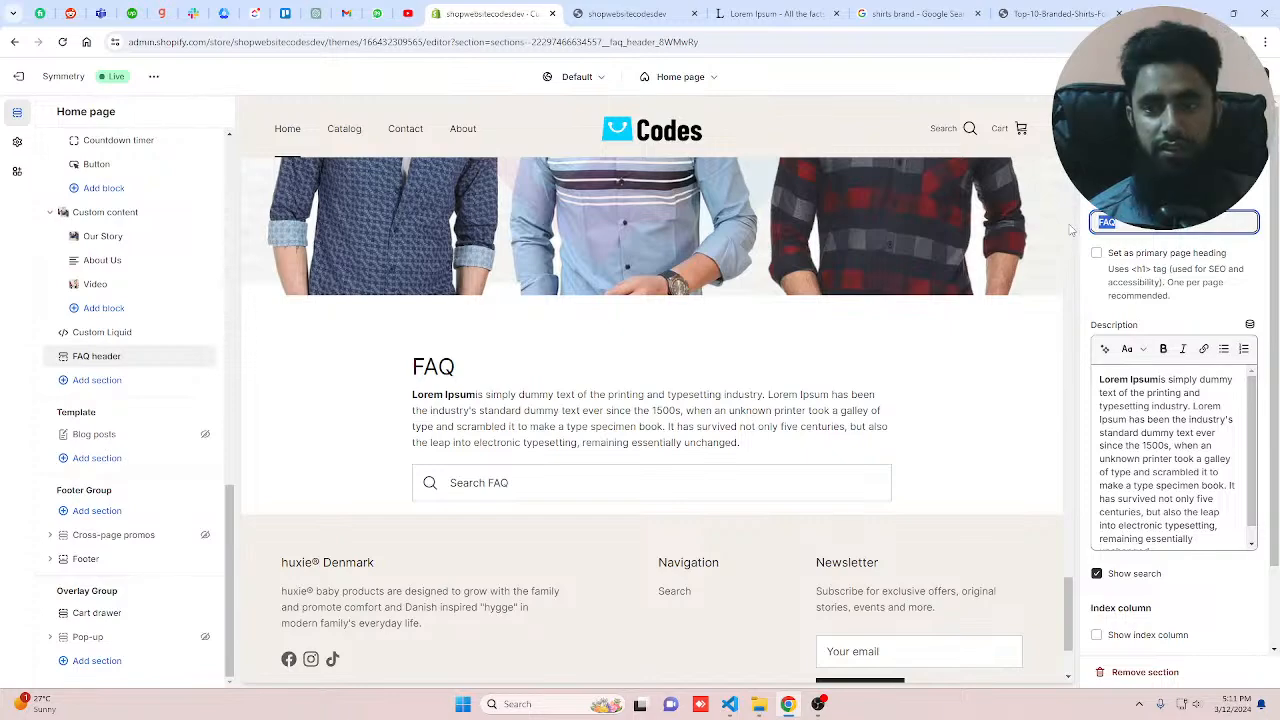
text(You can)
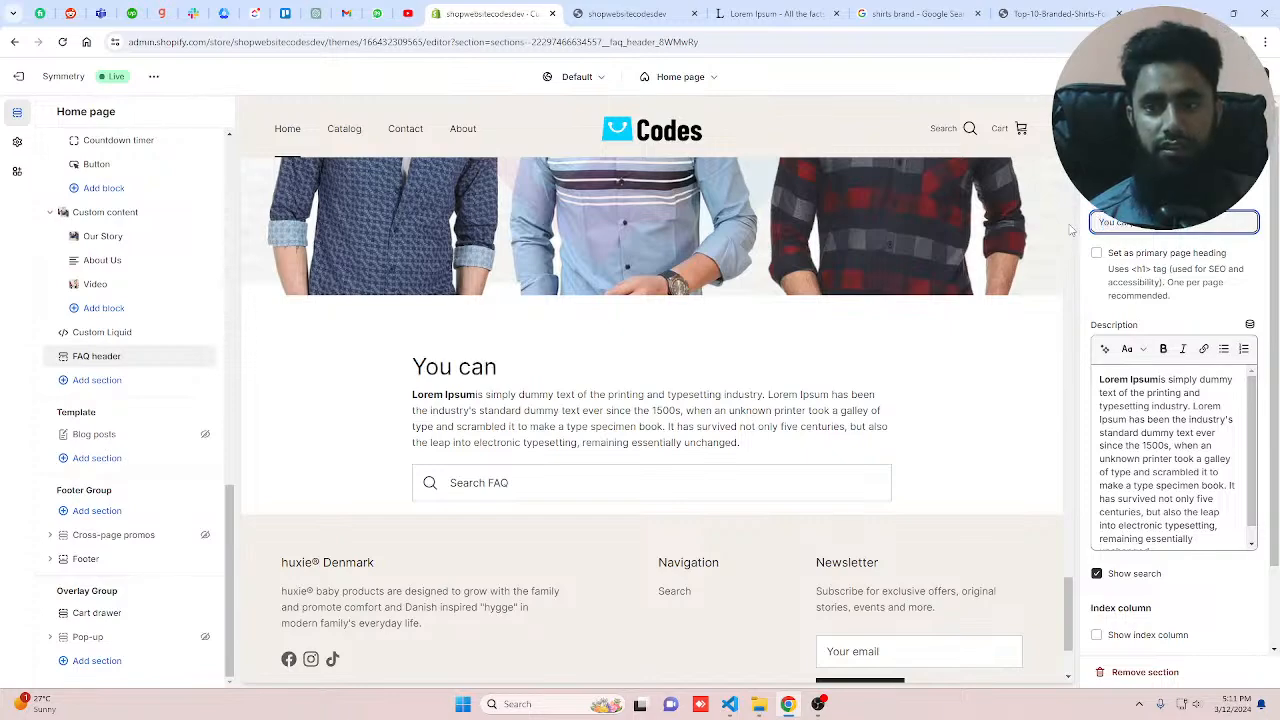
text( search)
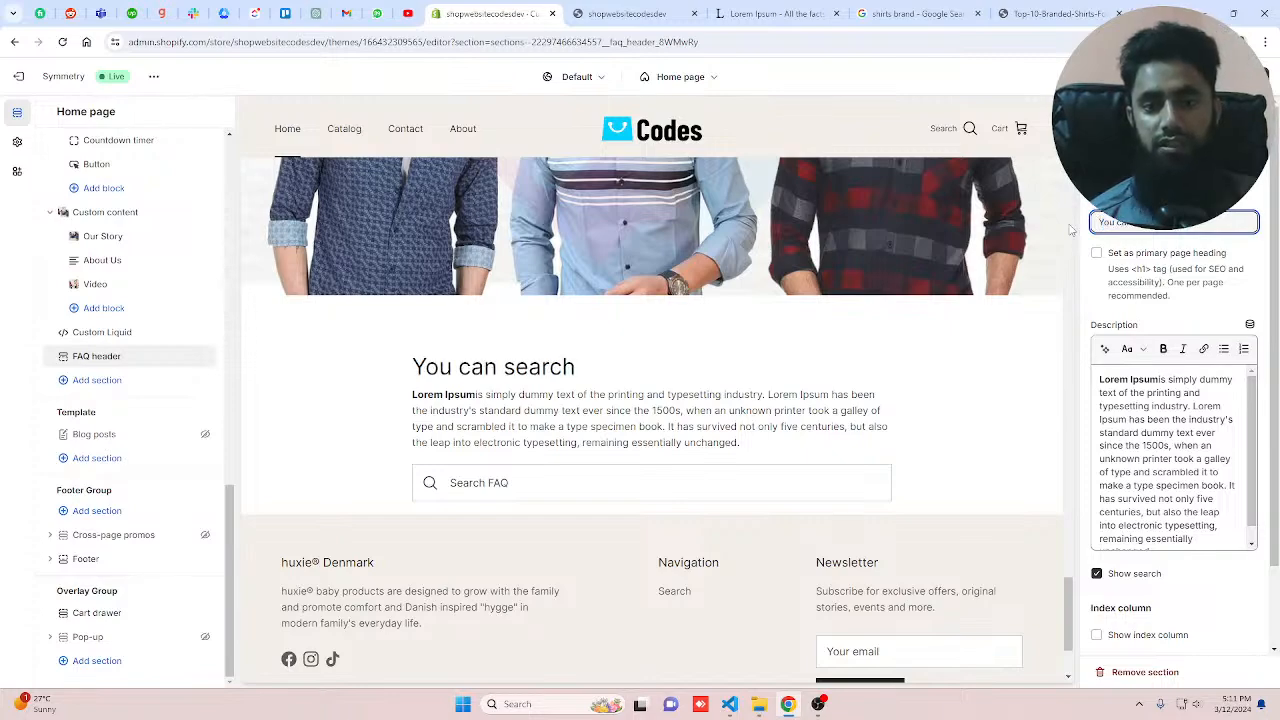
text( your)
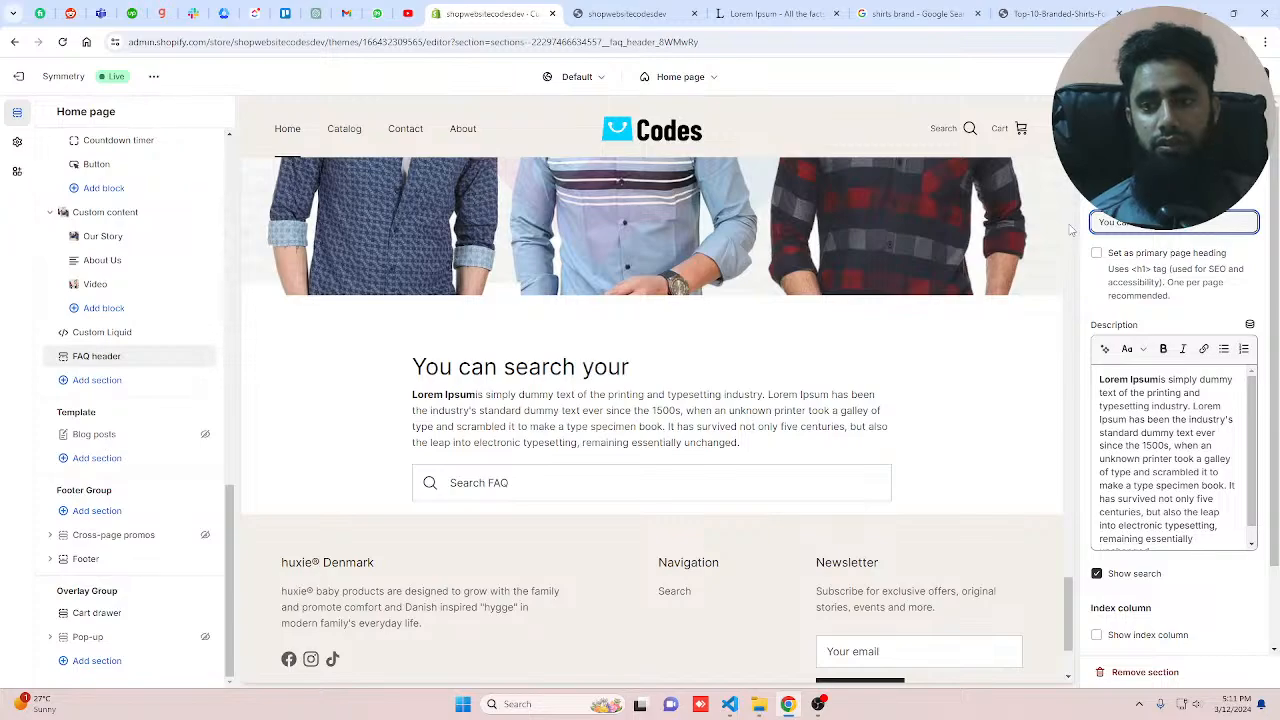
text( choice)
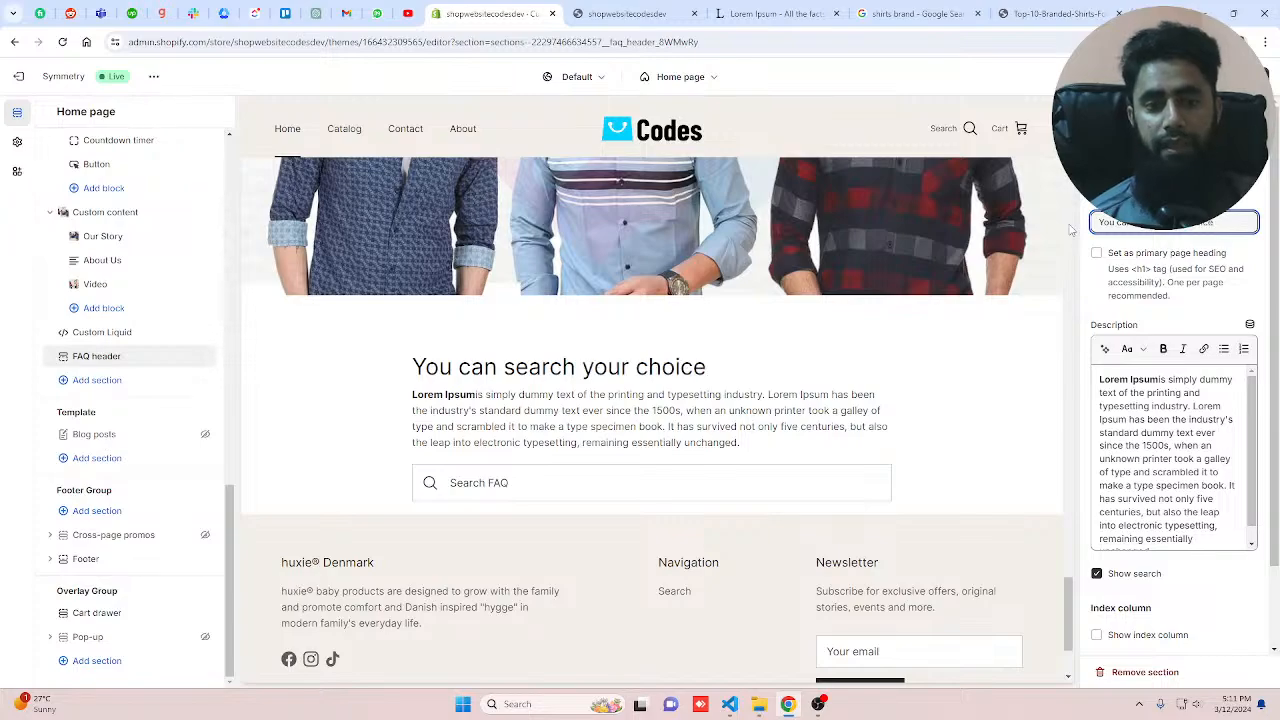
text(...)
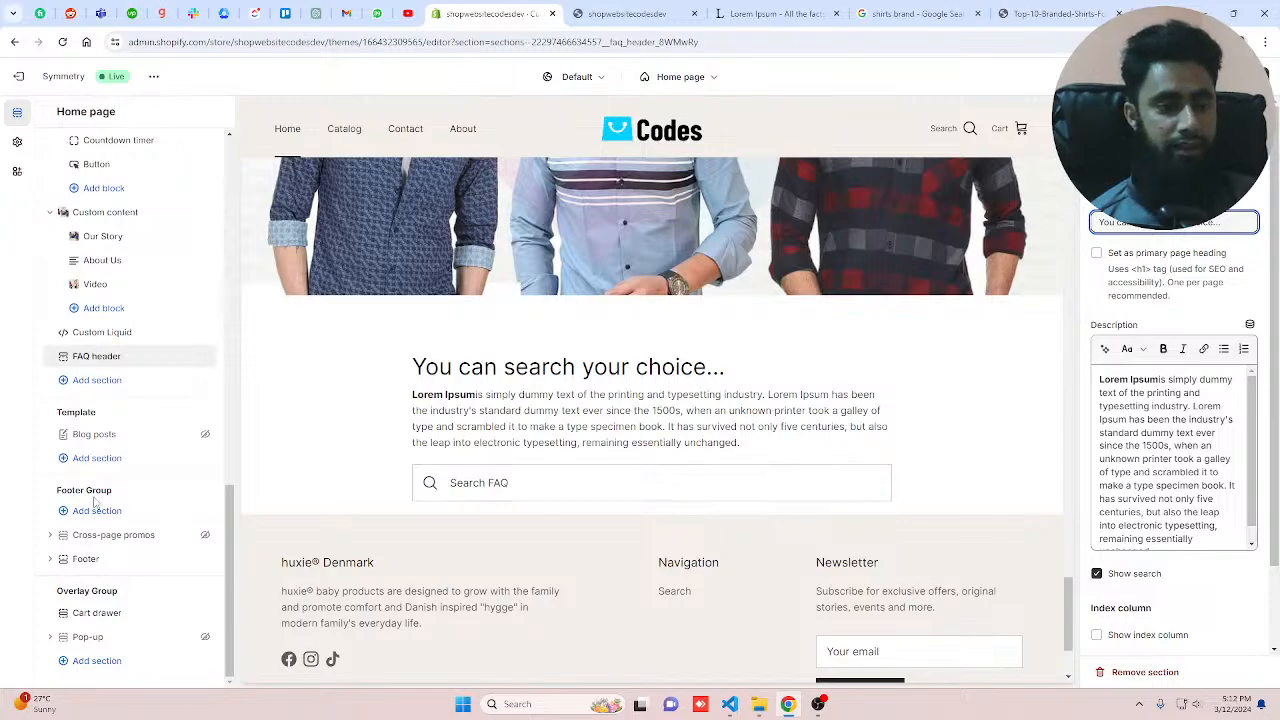
Step: Add a Featured collection section below the FAQ header
click(88, 356)
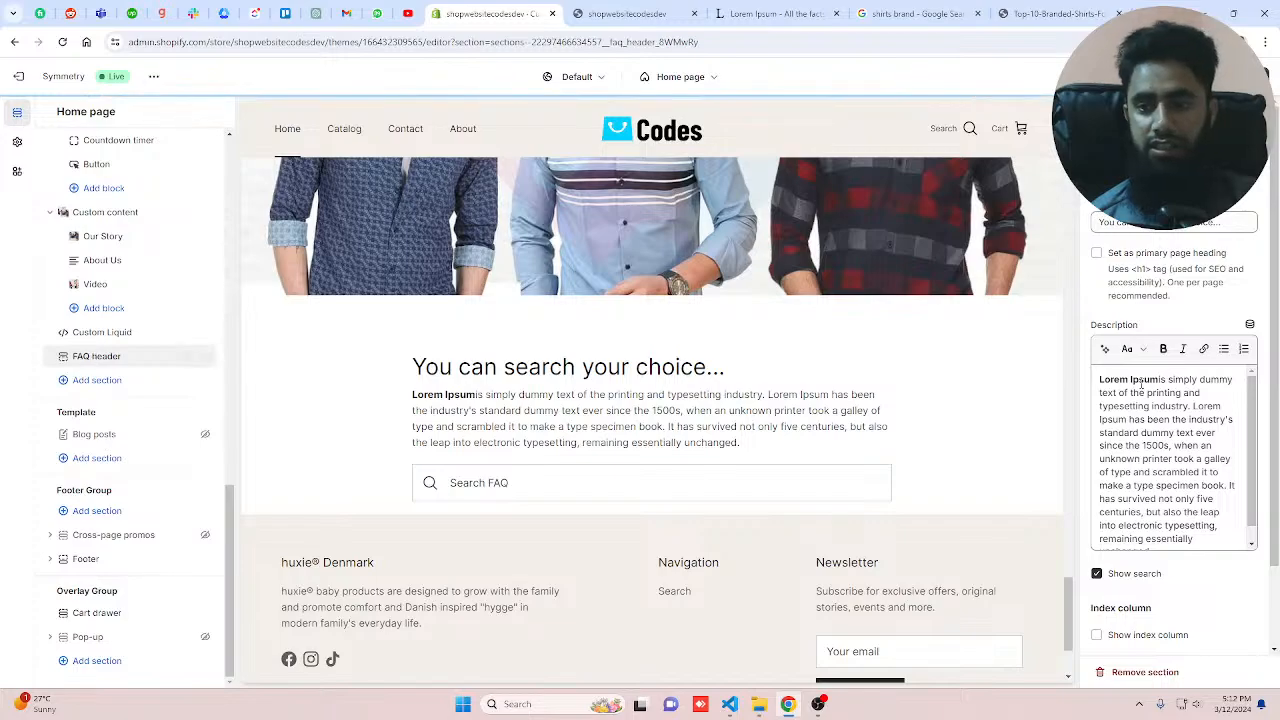
scroll(1160, 400, down, 1)
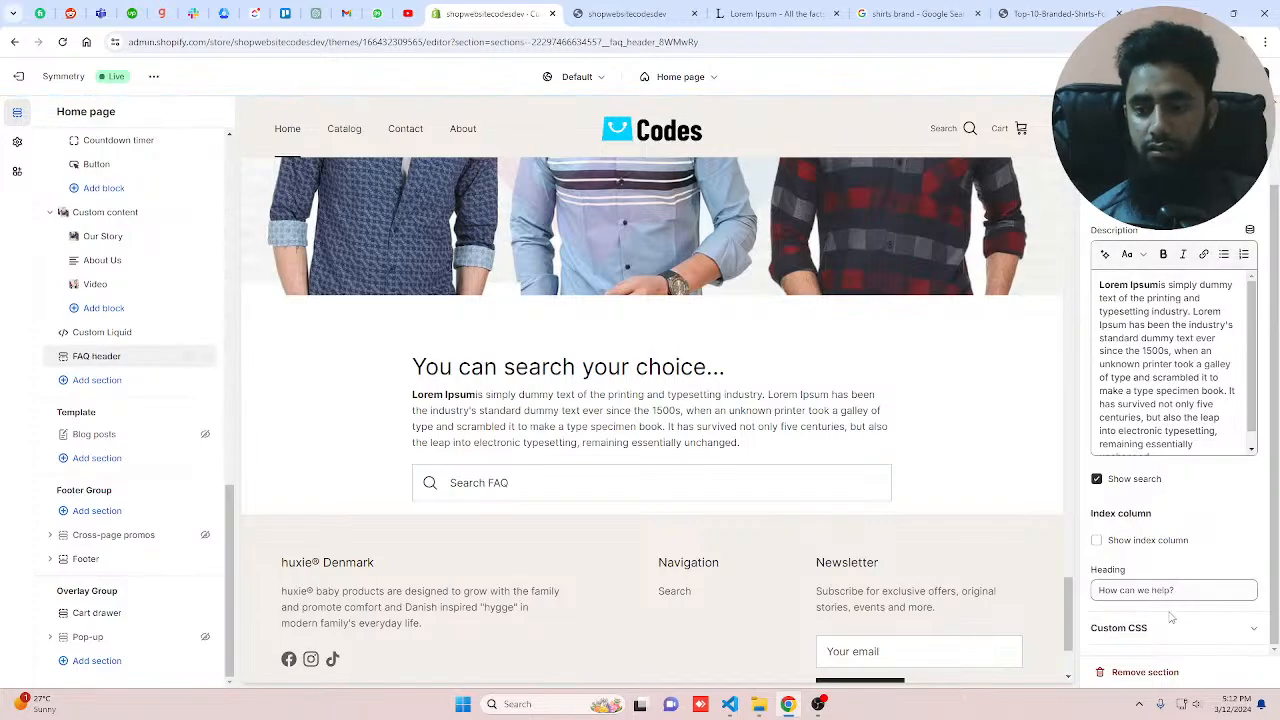
scroll(1177, 537, up, 1)
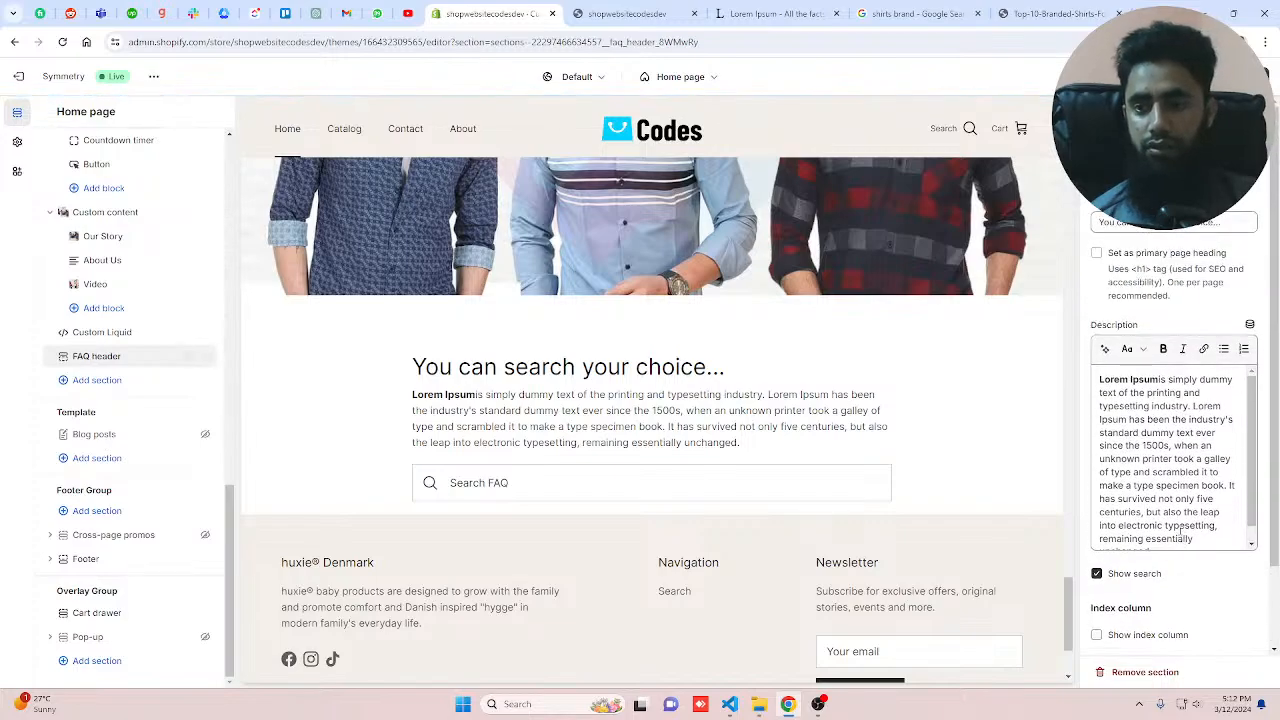
scroll(1180, 527, down, 1)
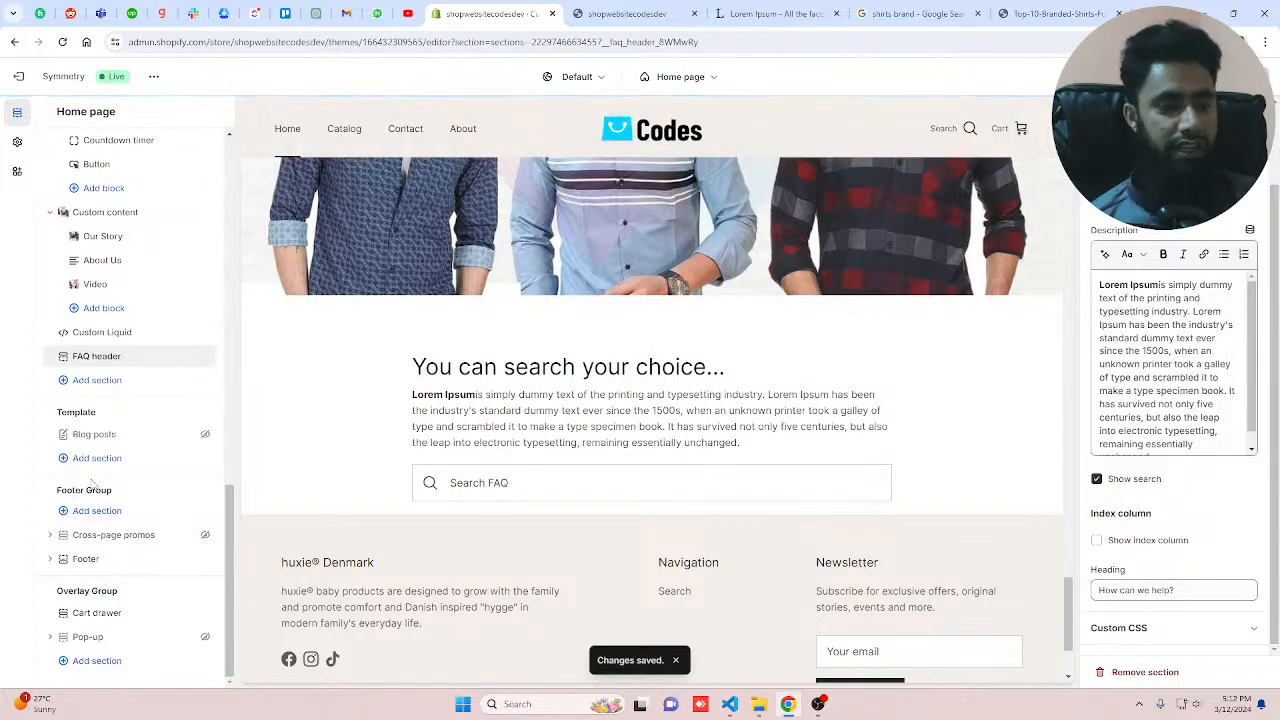
click(86, 379)
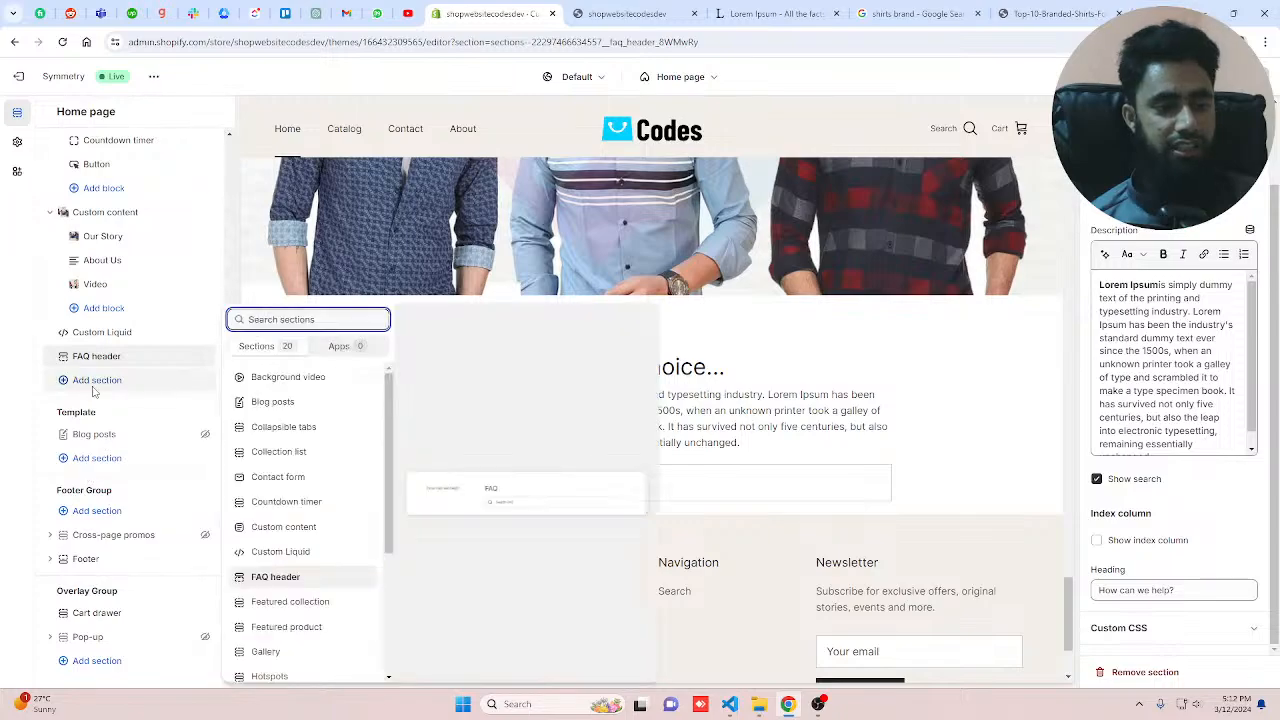
click(305, 609)
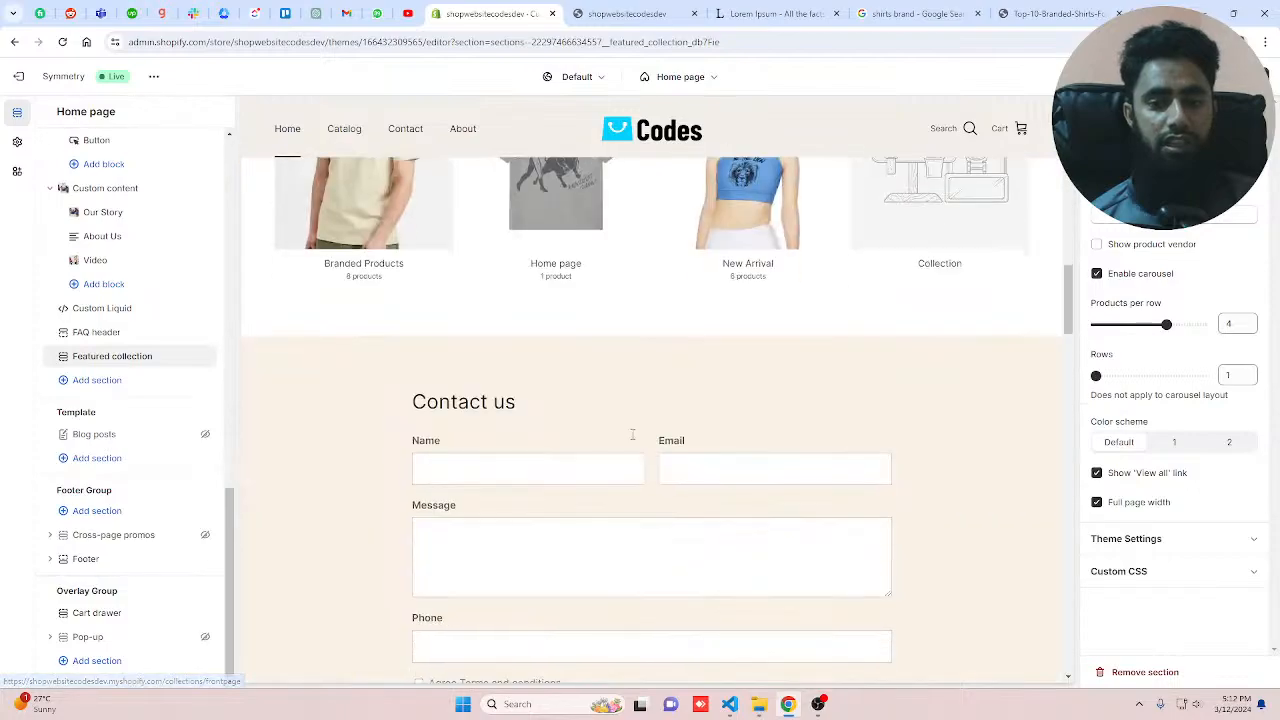
Step: Set the Featured collection section's collection to New Arrival
scroll(632, 434, up, 2)
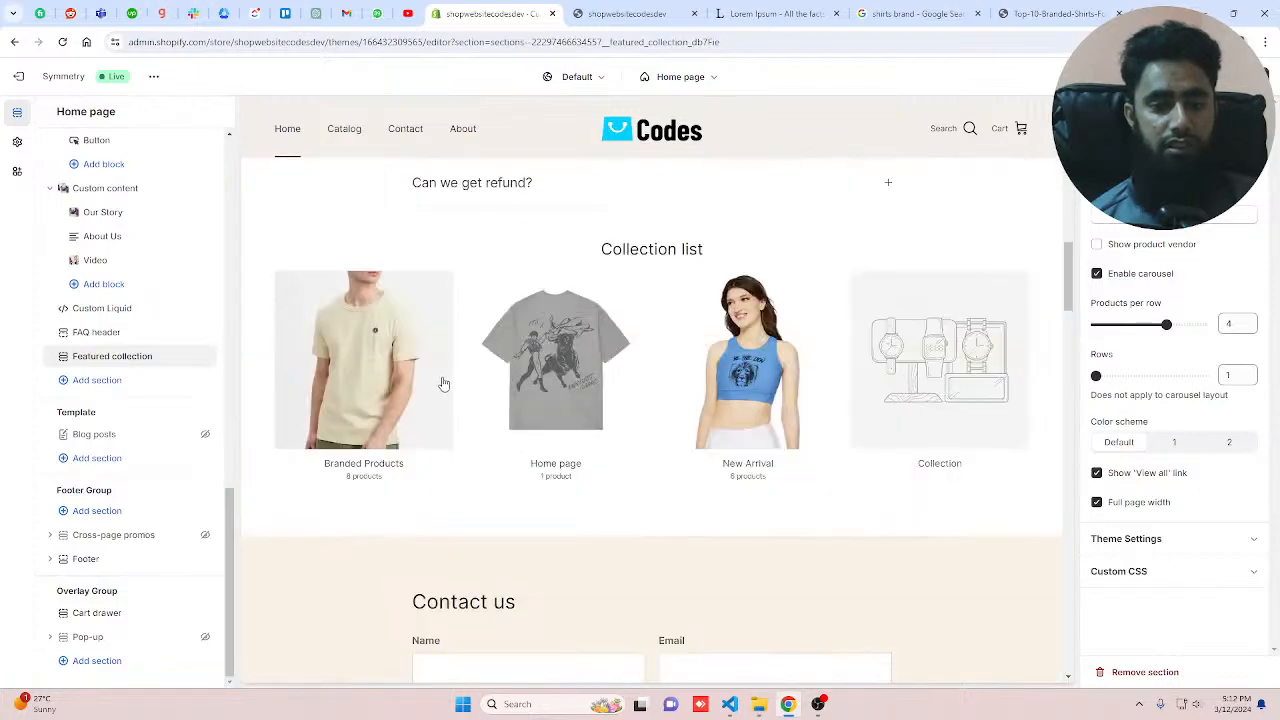
scroll(700, 452, down, 15)
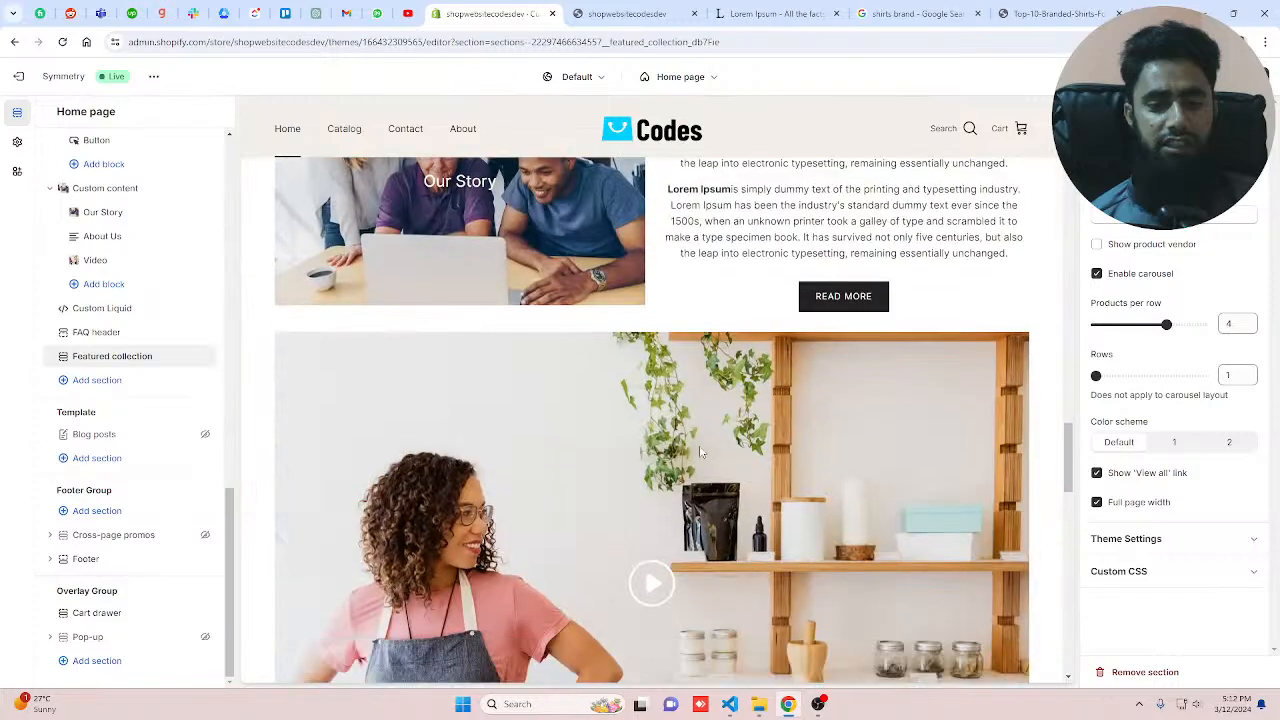
scroll(700, 452, down, 13)
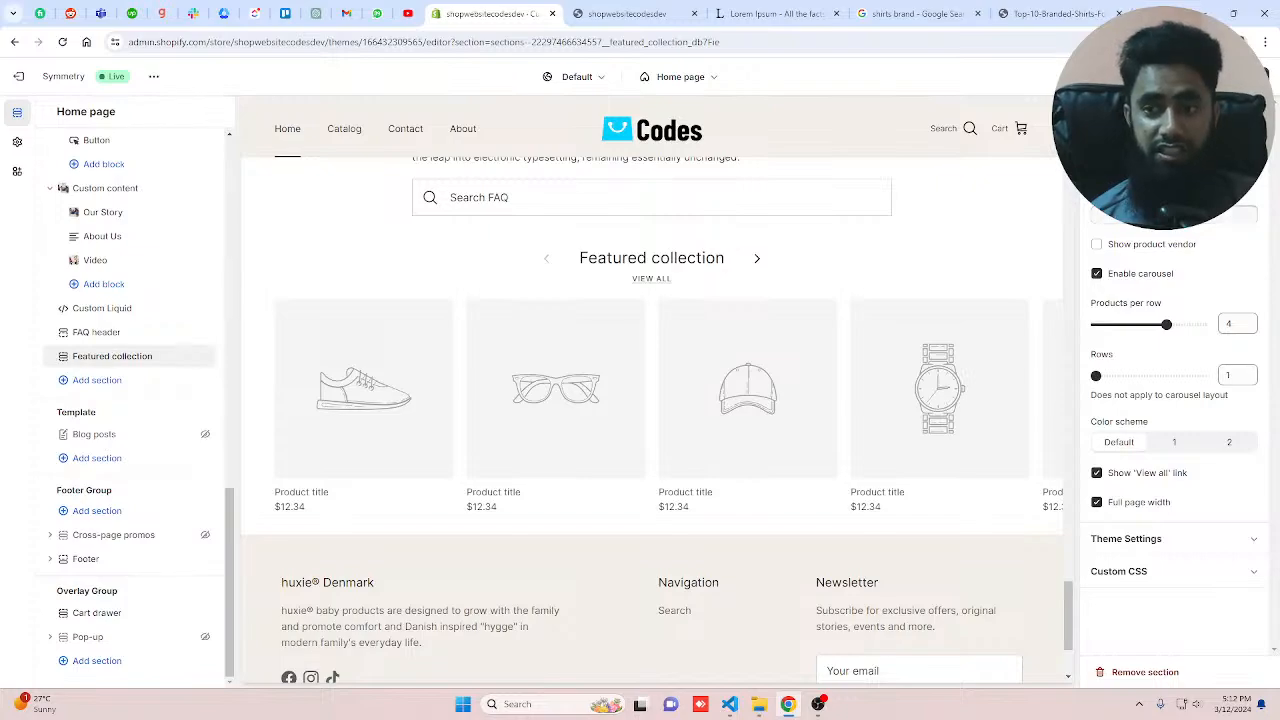
click(1150, 205)
click(1166, 299)
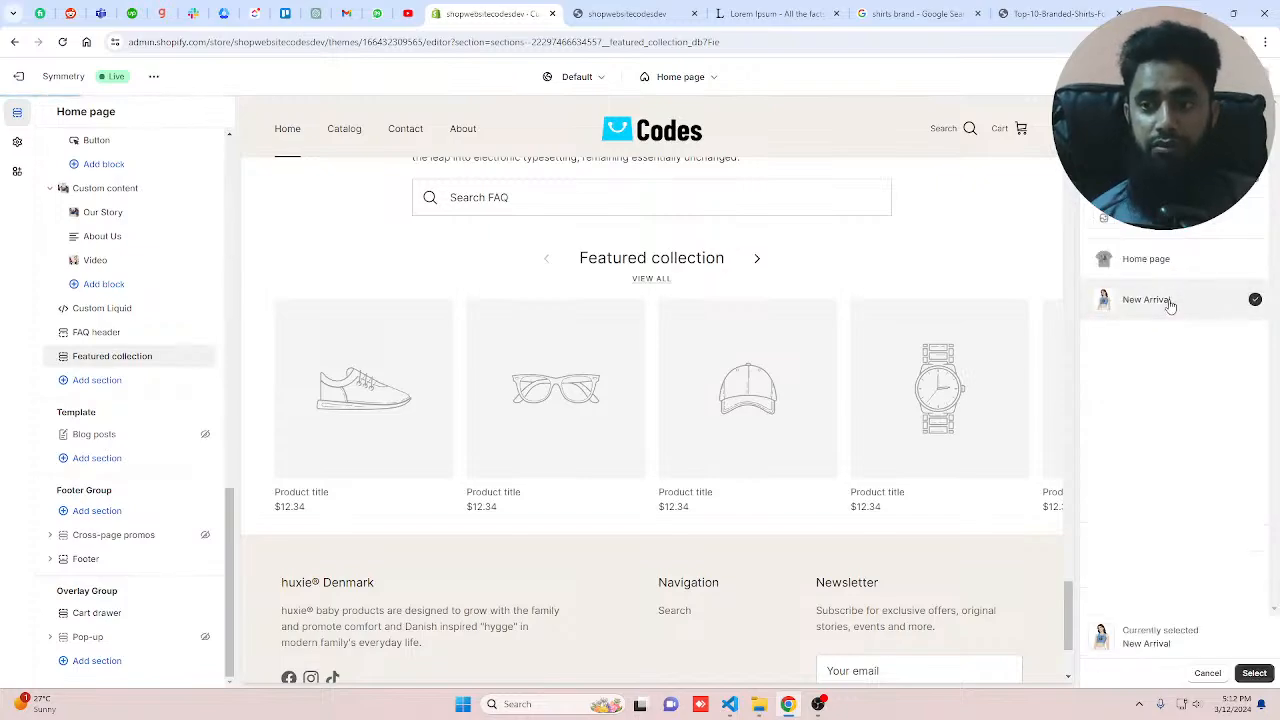
click(1254, 672)
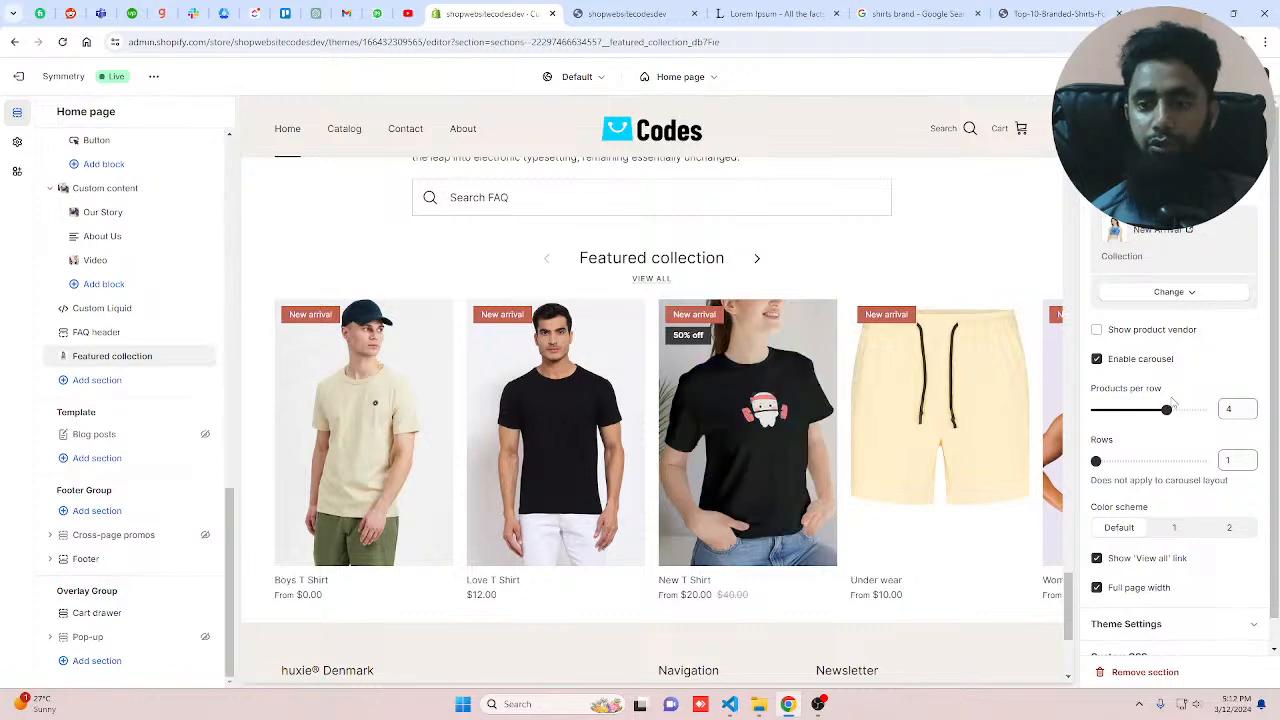
Step: Set the Featured collection to 4 products per row and 2 rows
drag(1166, 409, 1131, 409)
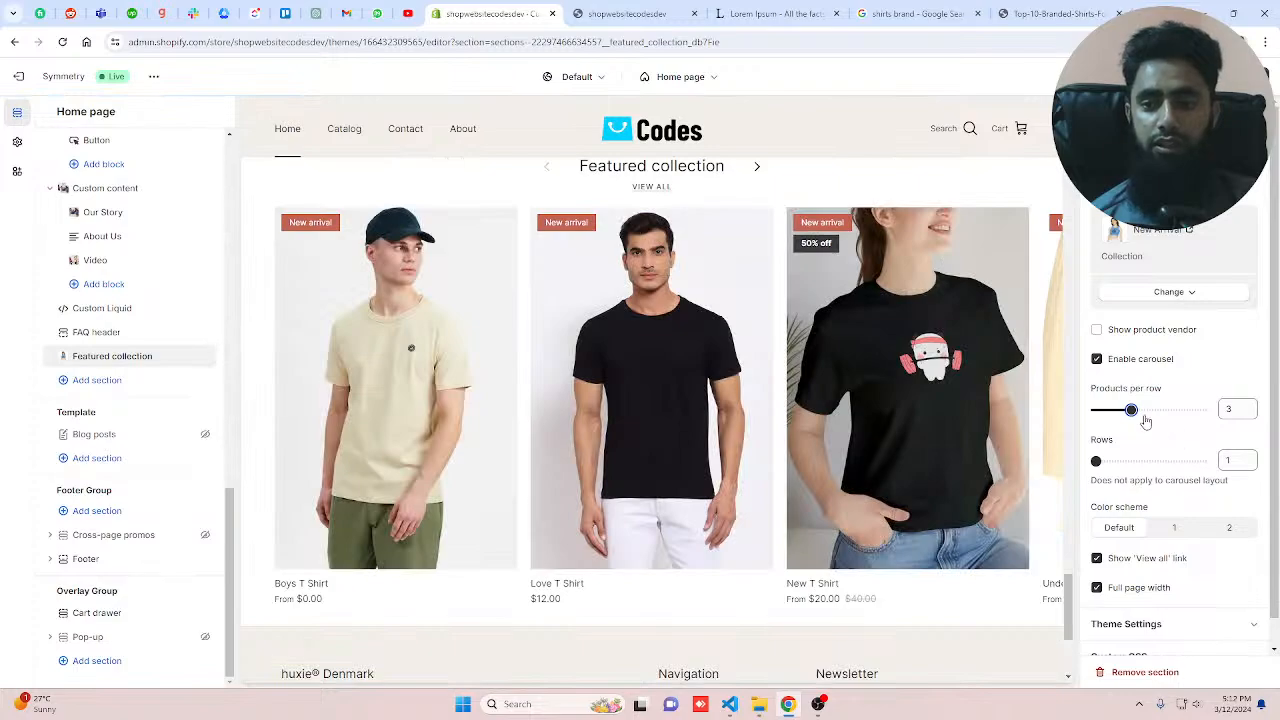
drag(1141, 419, 1152, 418)
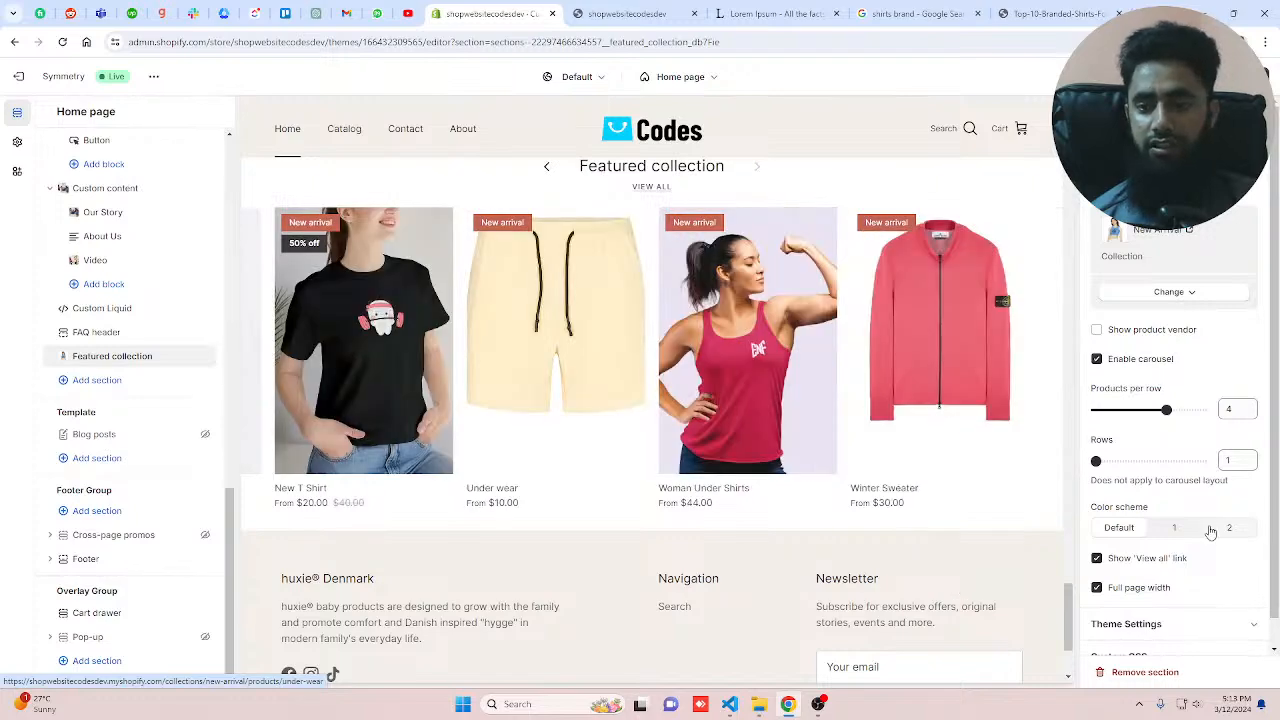
click(1124, 460)
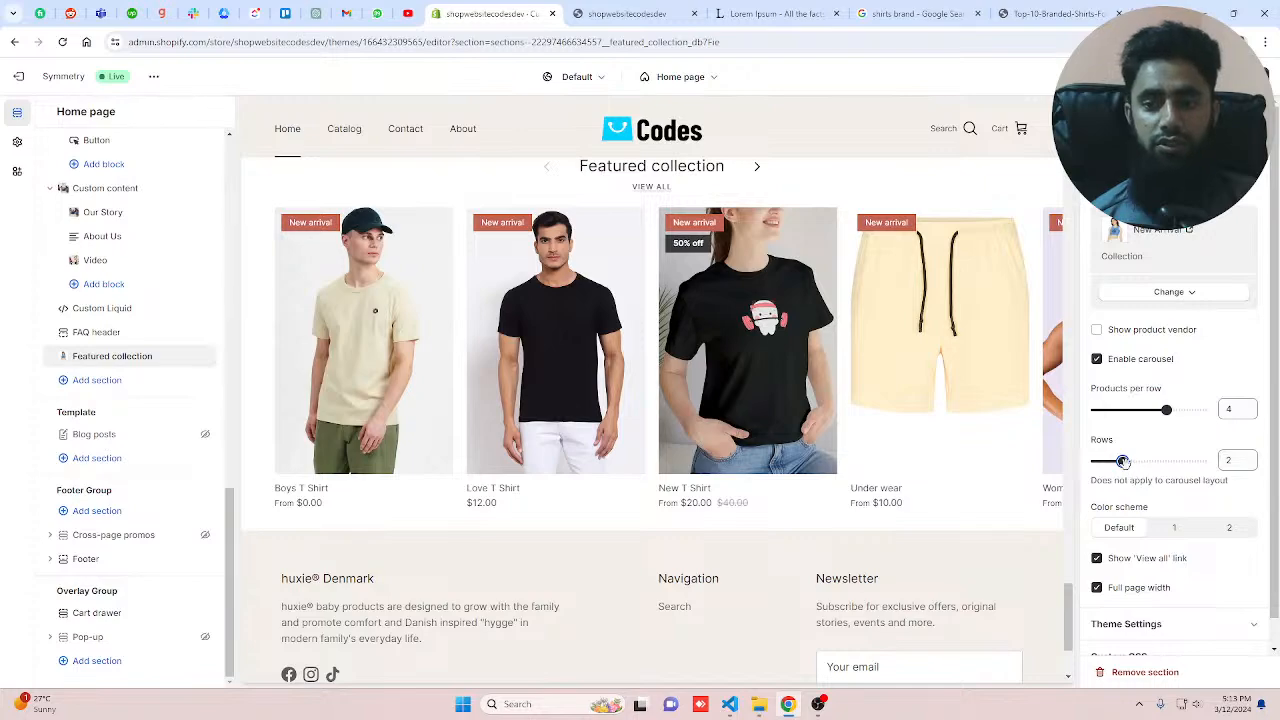
Step: Disable the Featured collection carousel and set it to 2 rows of products
drag(1122, 461, 1096, 461)
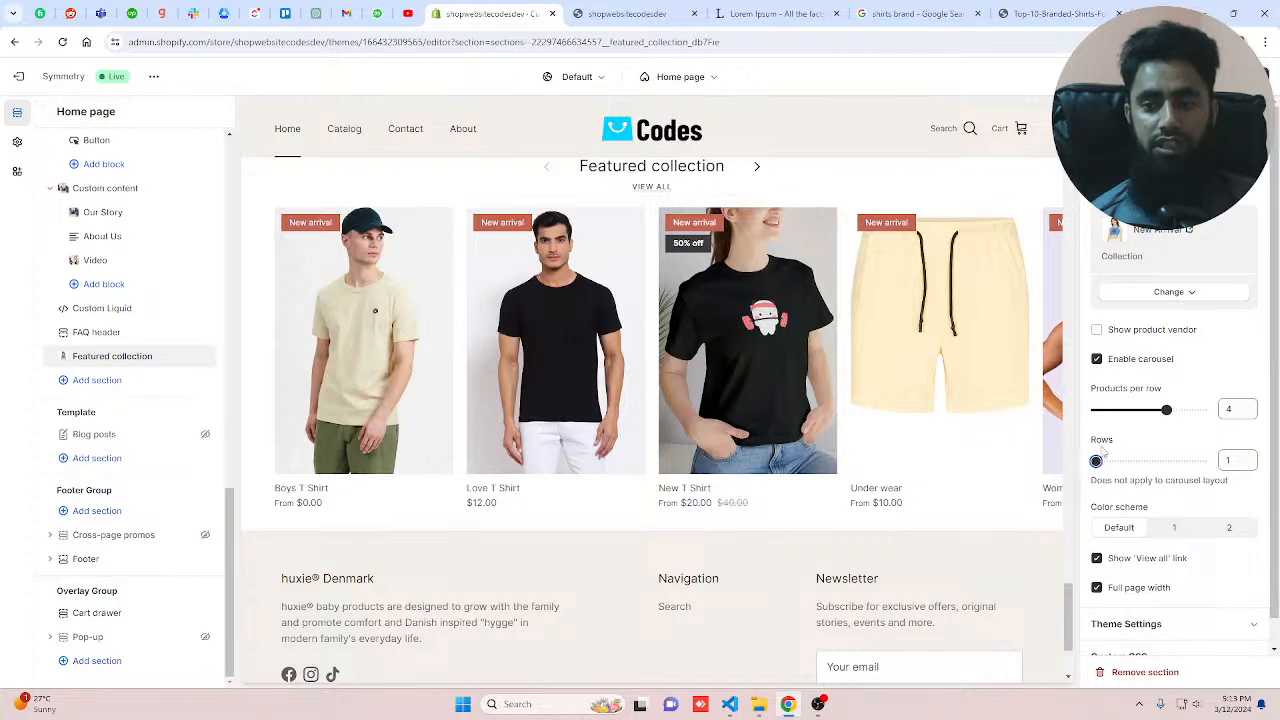
click(1097, 359)
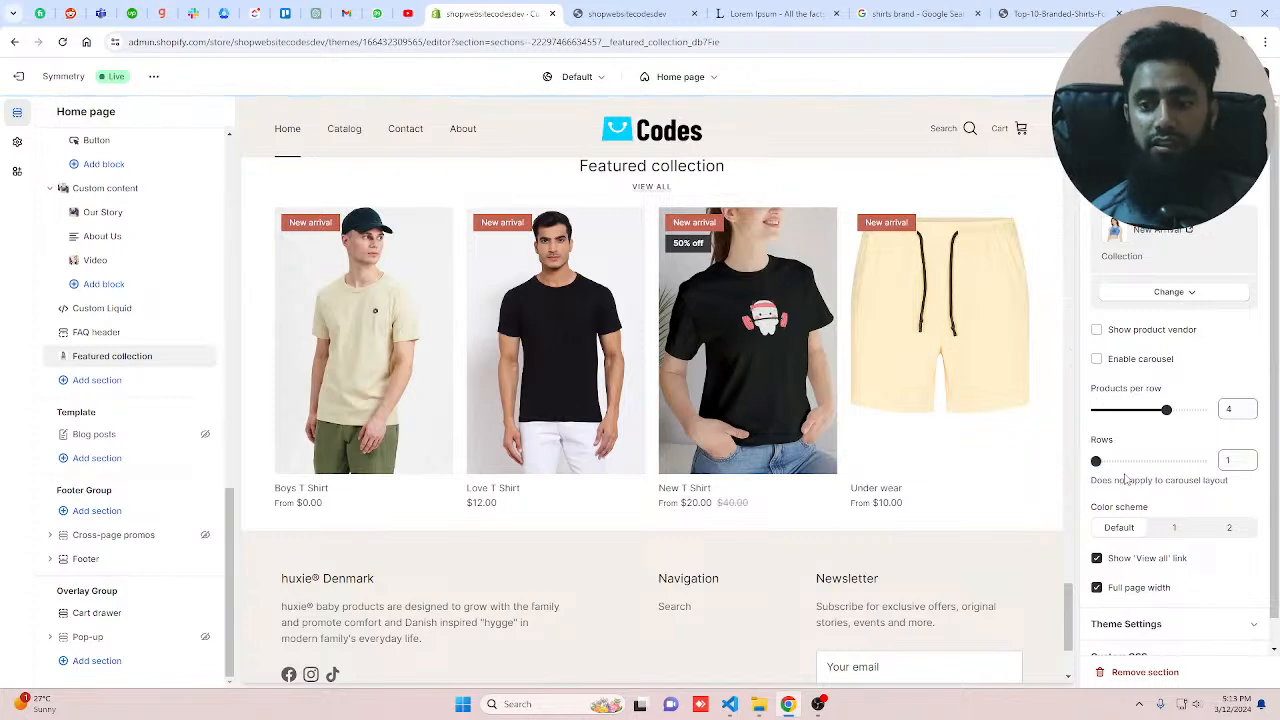
click(1122, 462)
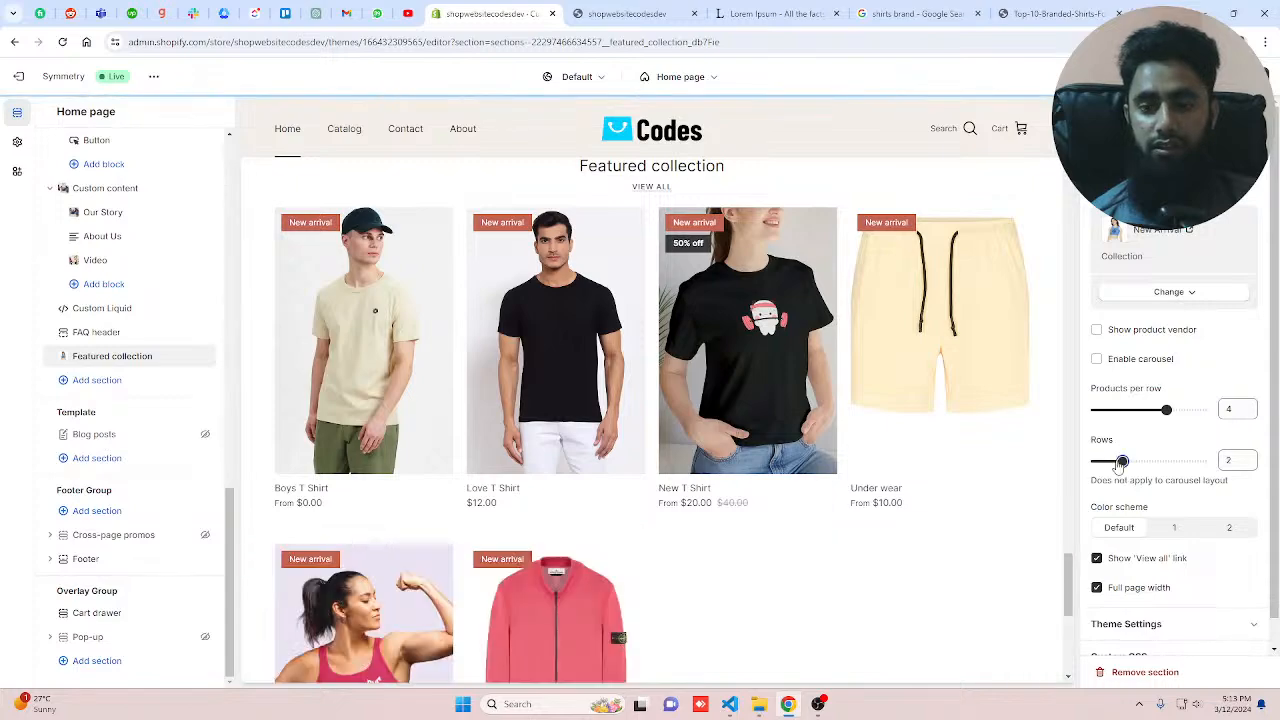
scroll(935, 507, down, 2)
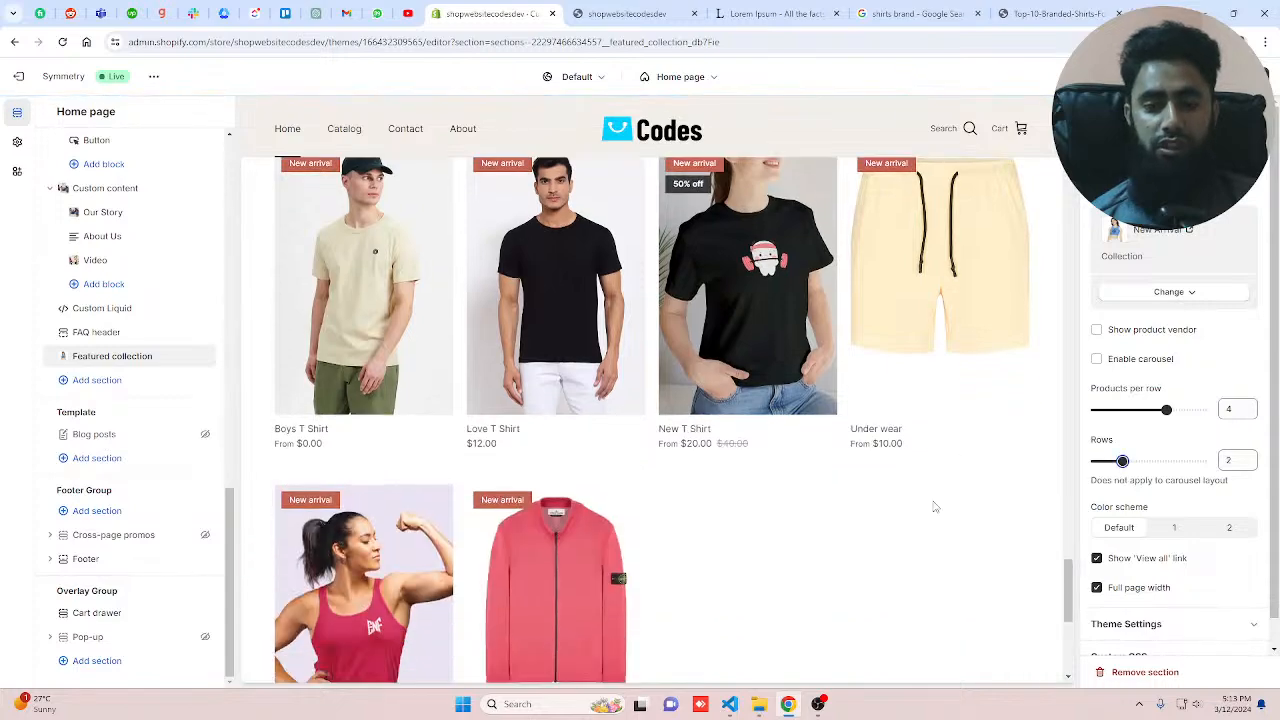
scroll(935, 507, down, 1)
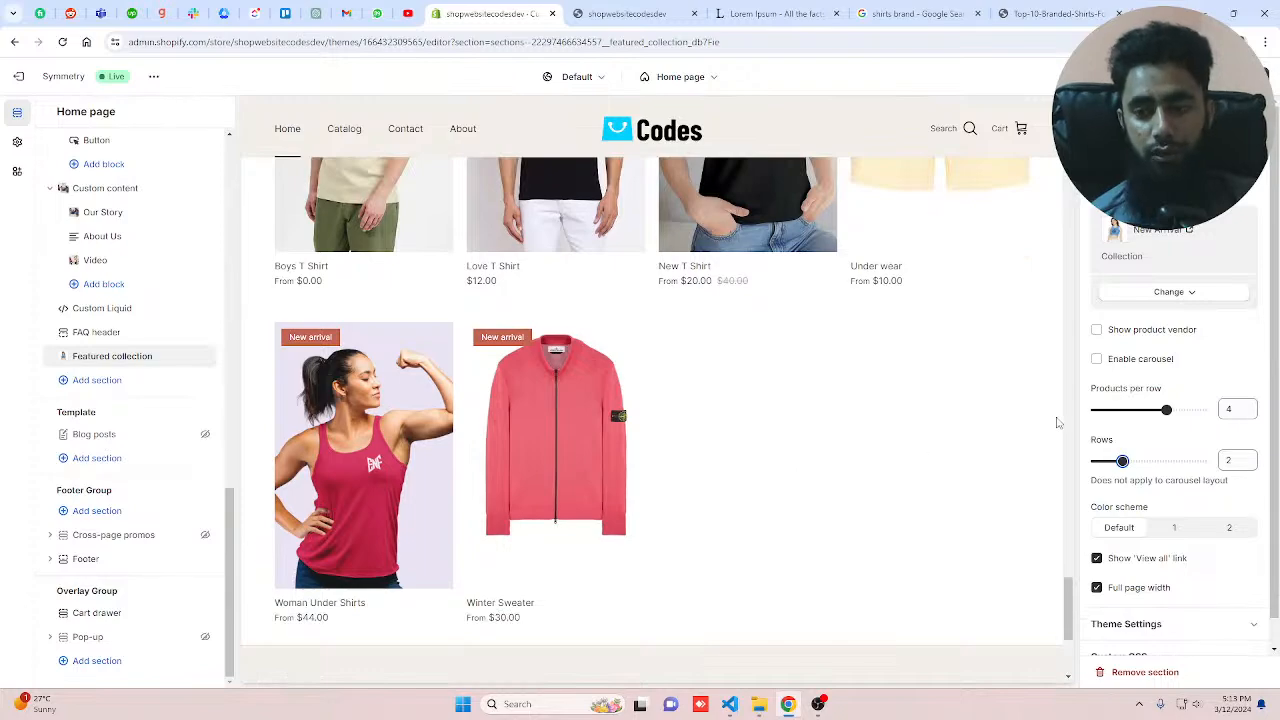
Step: Toggle the Featured collection carousel on and off again to compare the layouts
click(1096, 358)
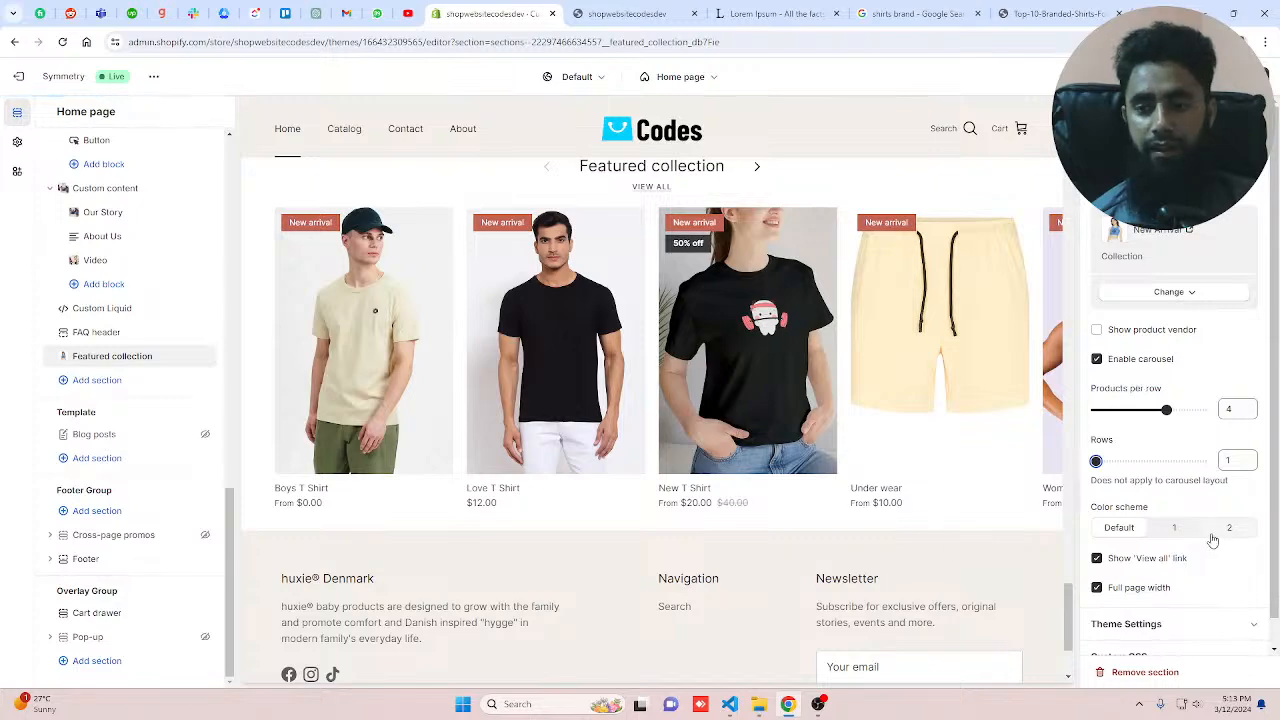
scroll(880, 530, up, 3)
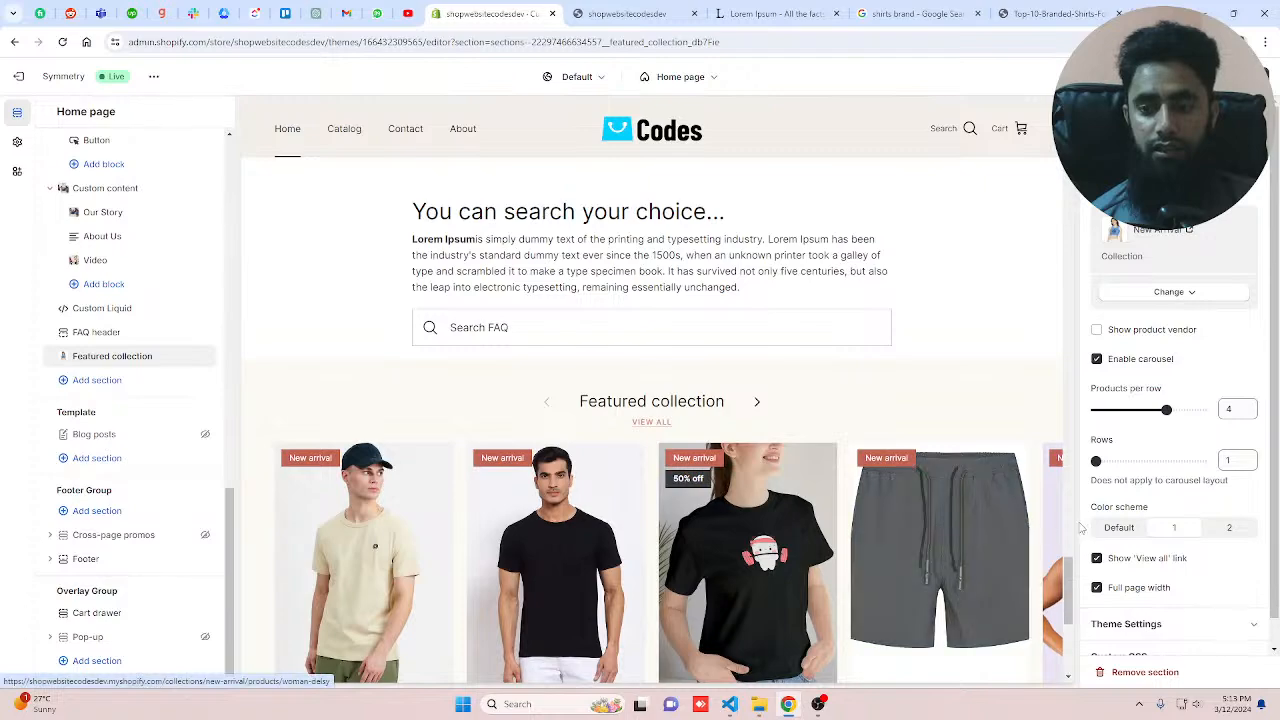
scroll(1015, 528, down, 3)
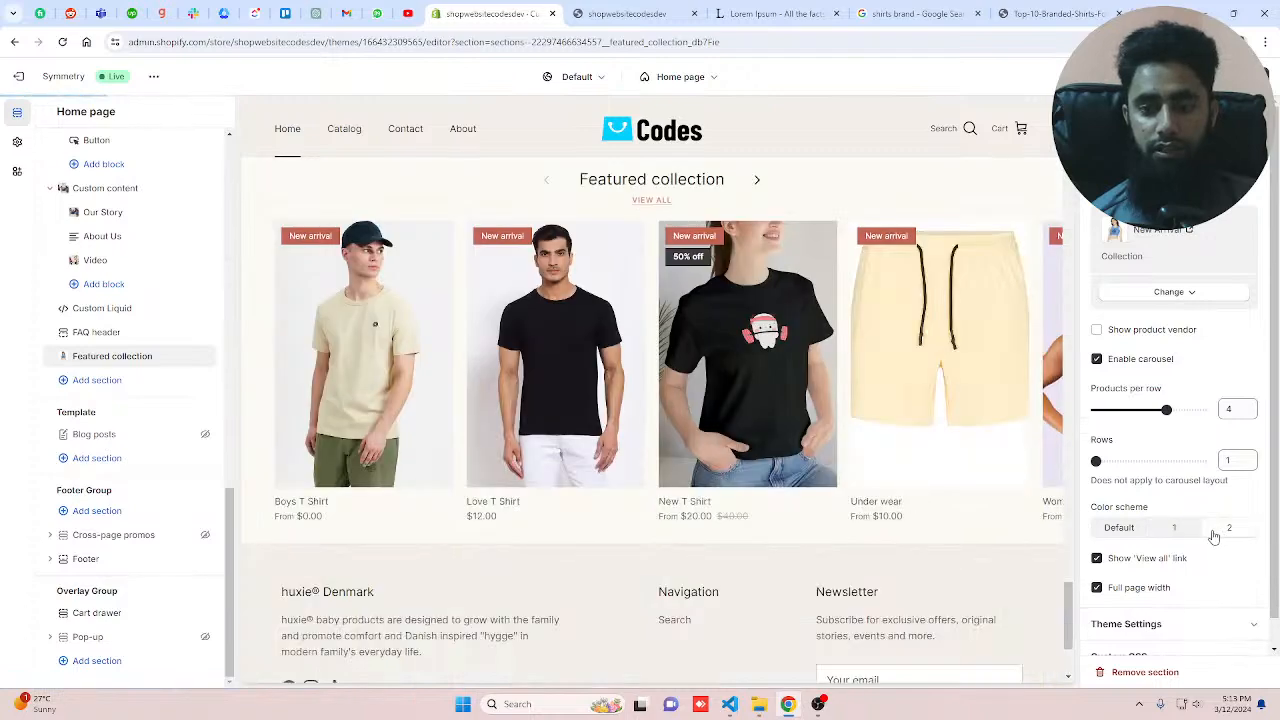
click(1214, 537)
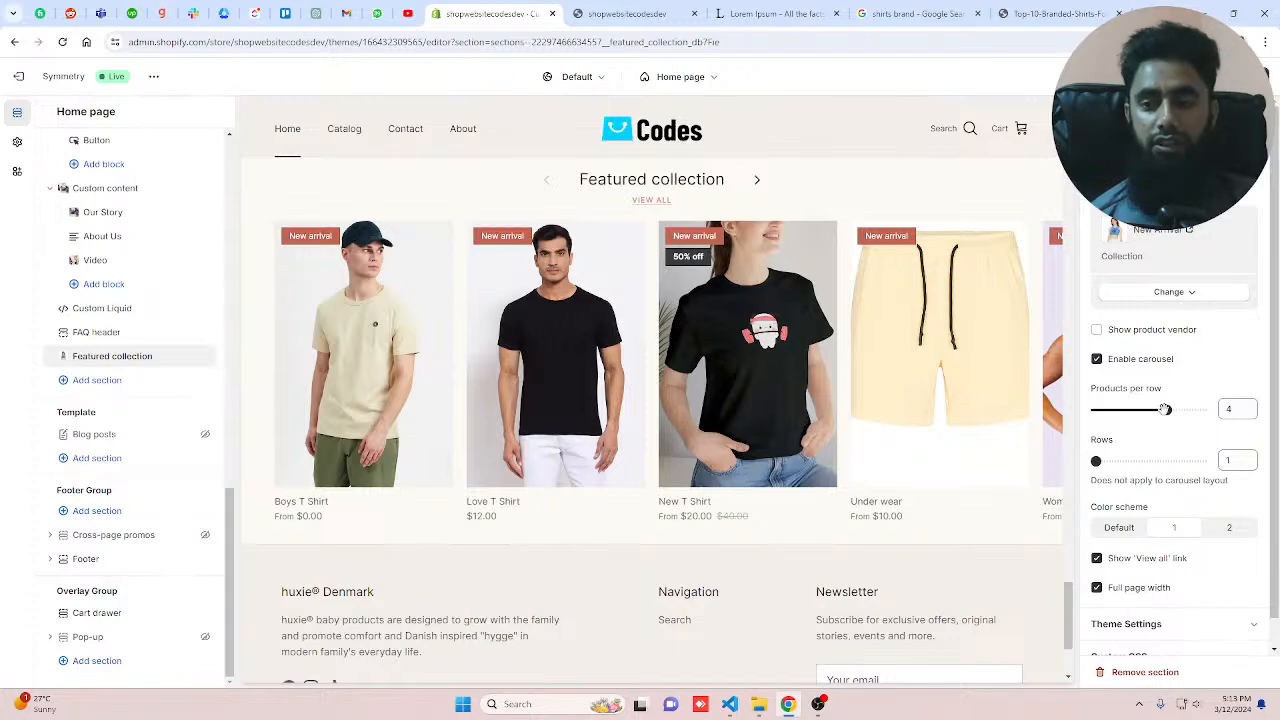
click(1096, 359)
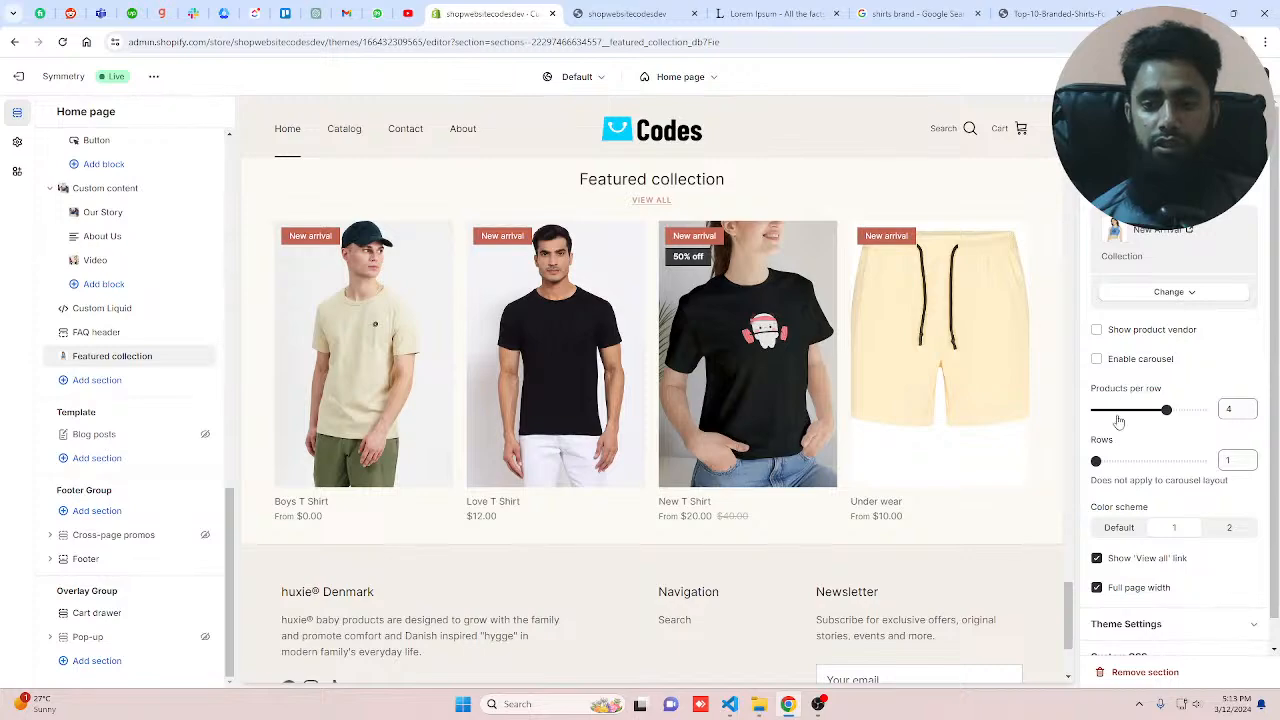
scroll(794, 507, down, 2)
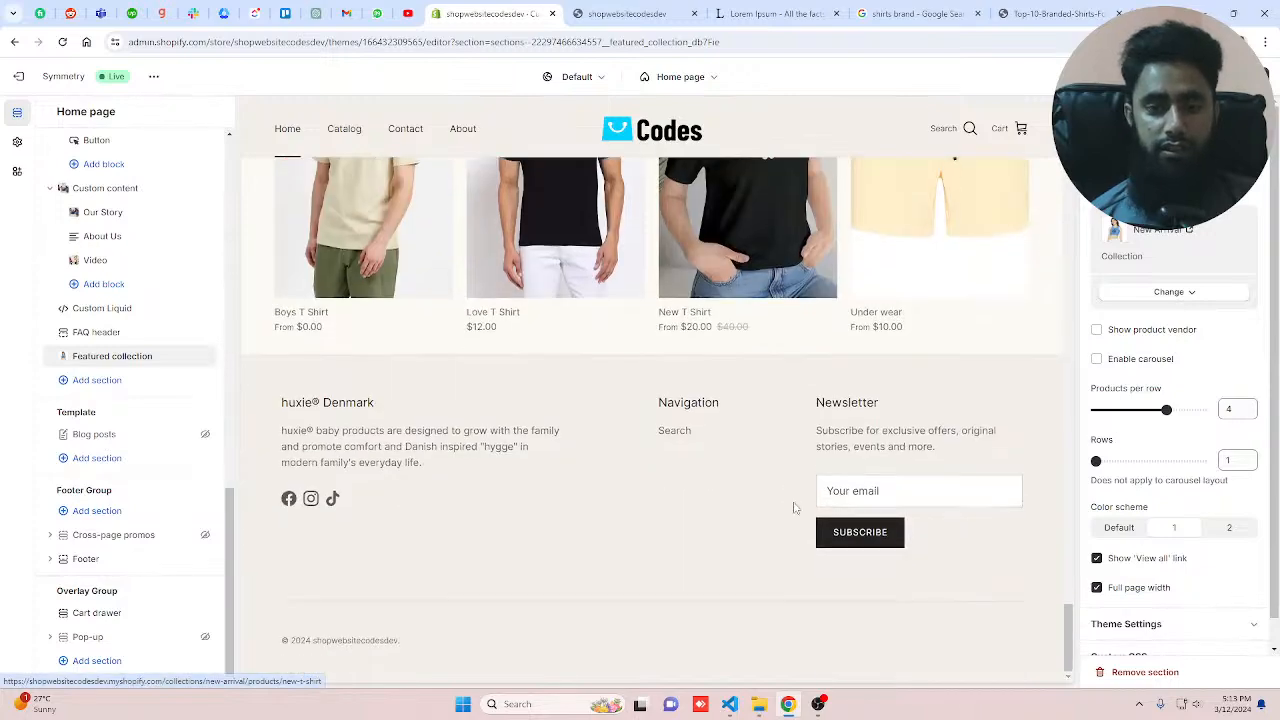
scroll(795, 508, up, 4)
scroll(794, 507, down, 2)
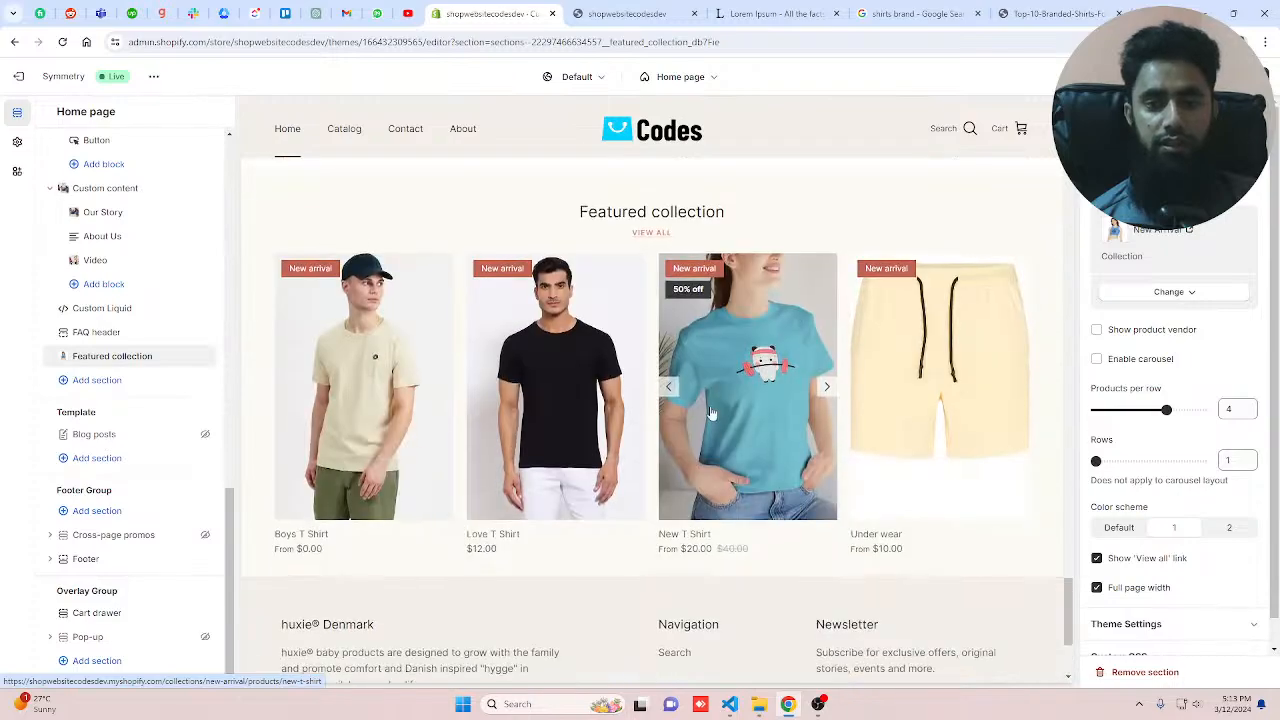
Step: Hide the 'View all' link and enable the carousel for the Featured collection
click(1102, 557)
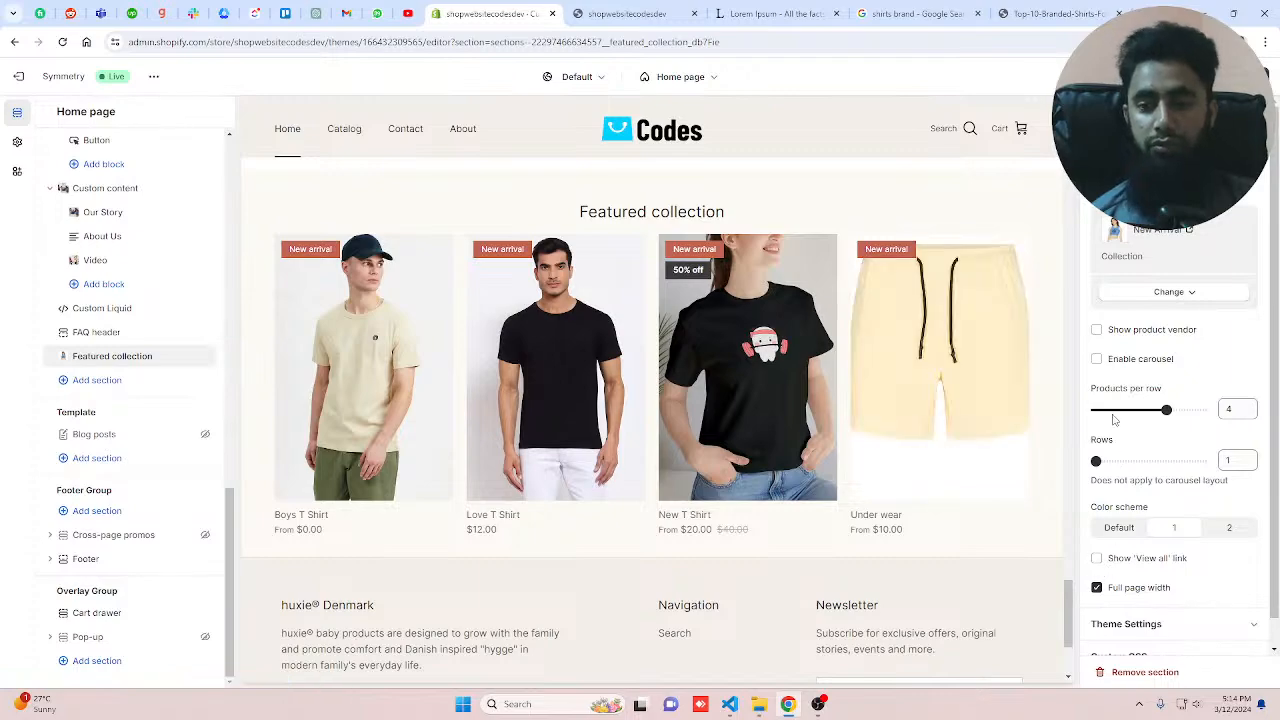
click(1098, 359)
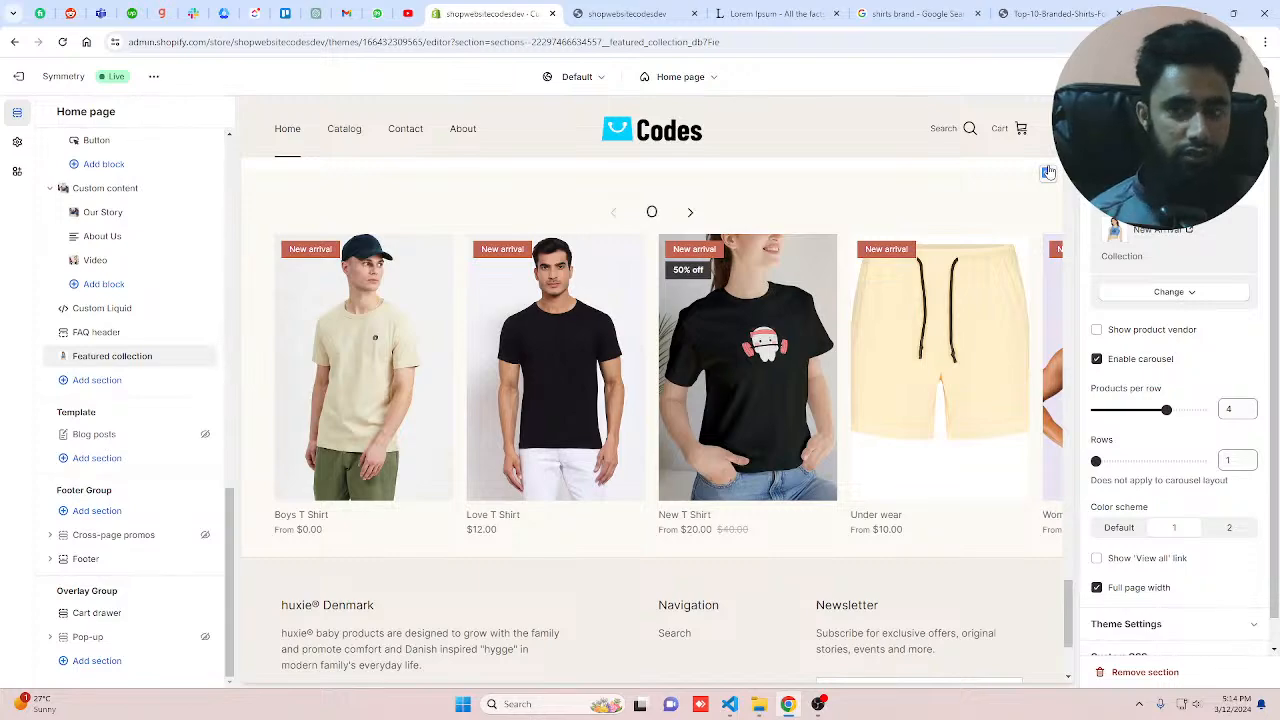
Step: Change the Featured collection heading to "Our Latest Collection"
text(ur Lat)
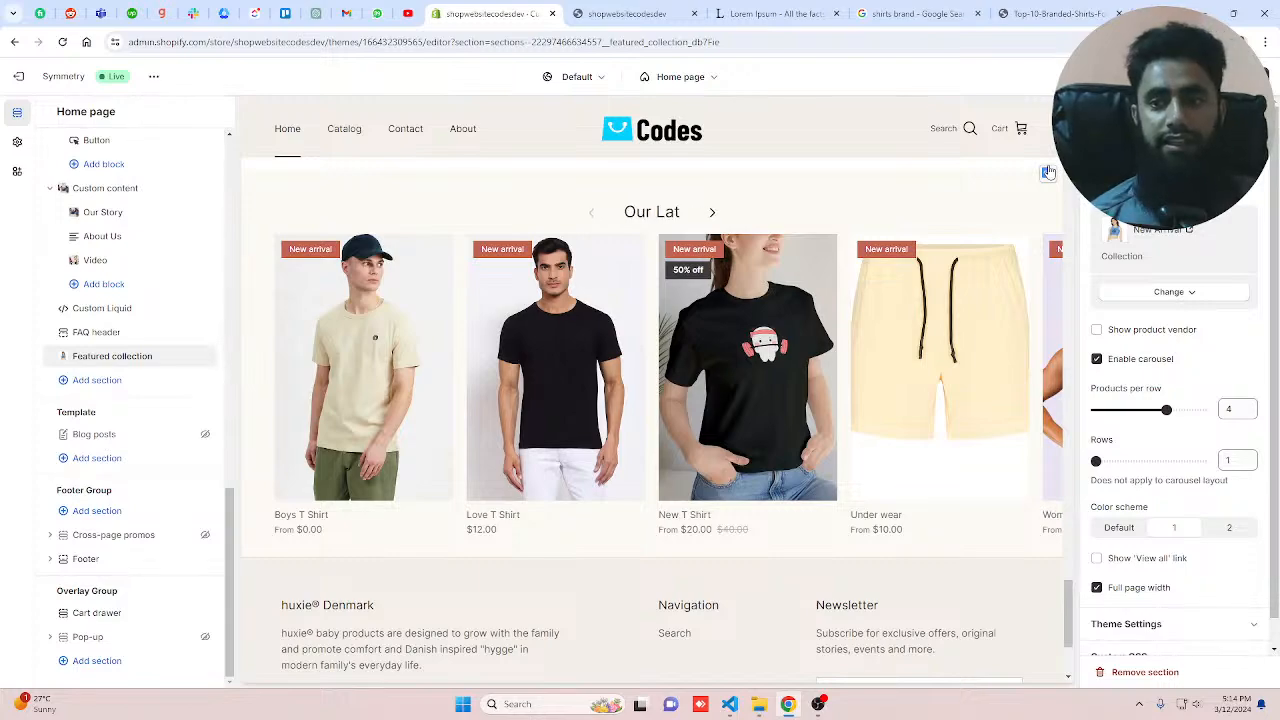
text(est Coll)
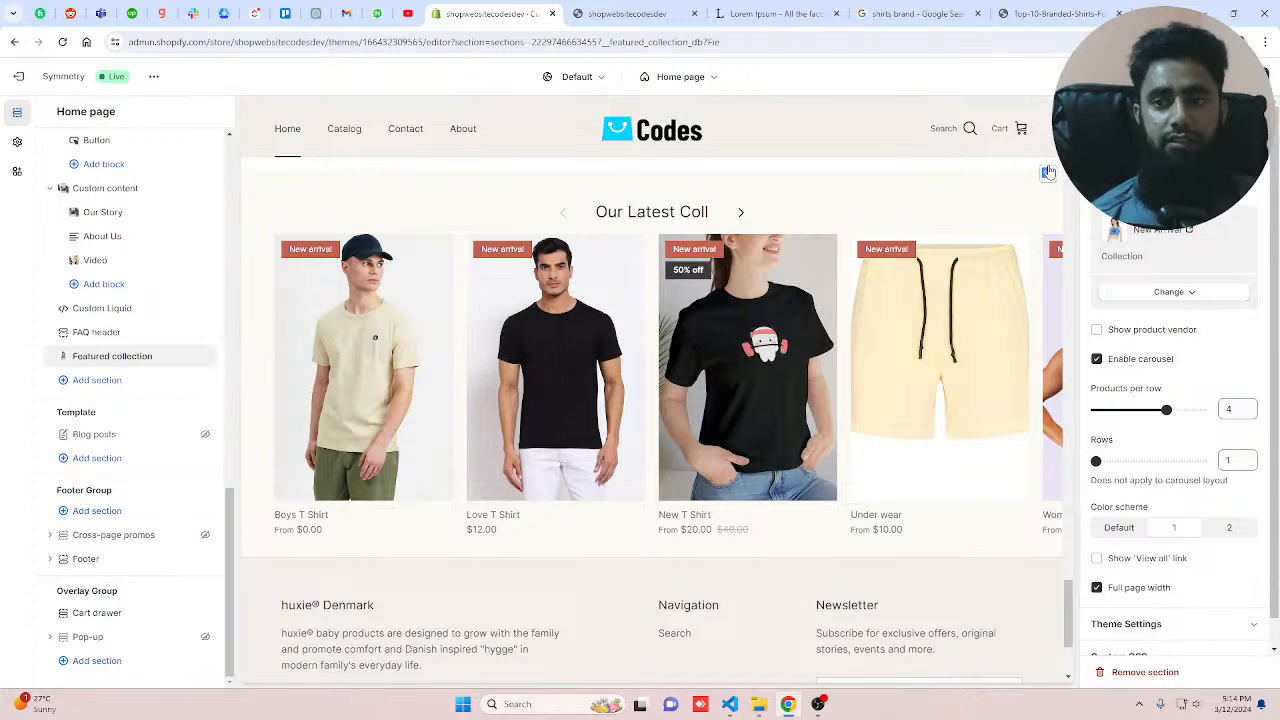
text(ection)
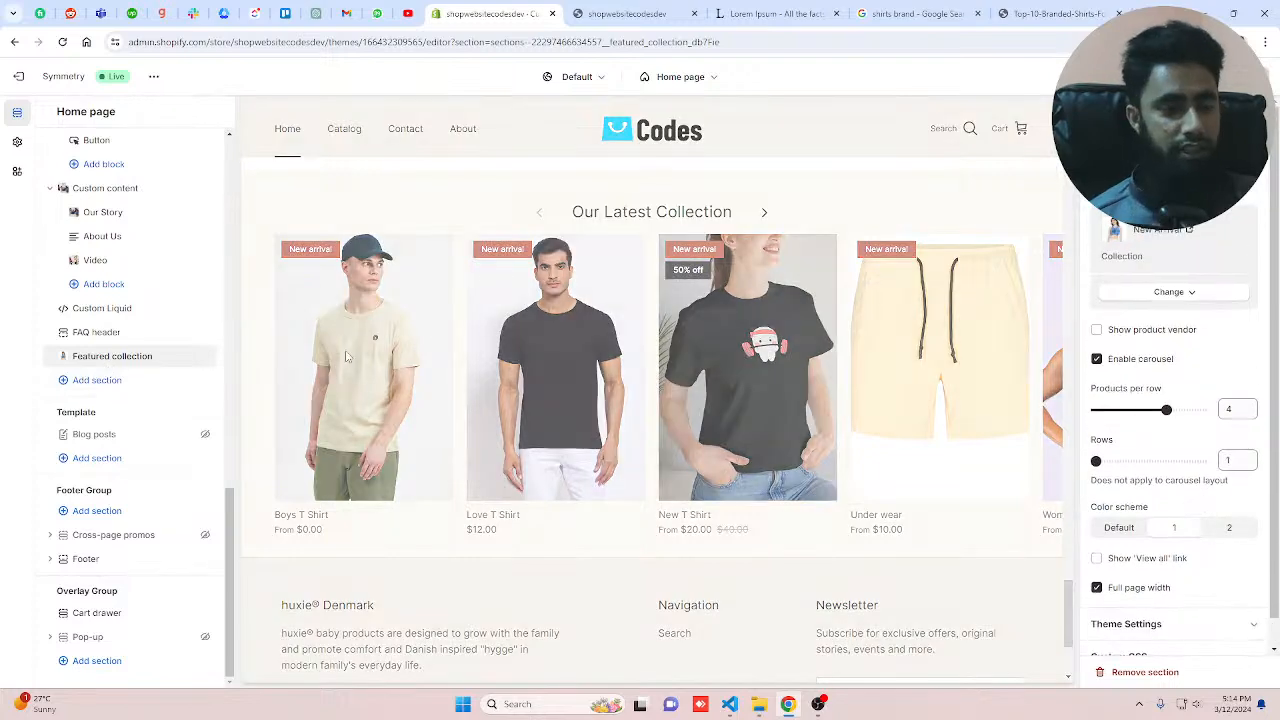
Step: Add a Featured product section below the Featured collection
click(97, 380)
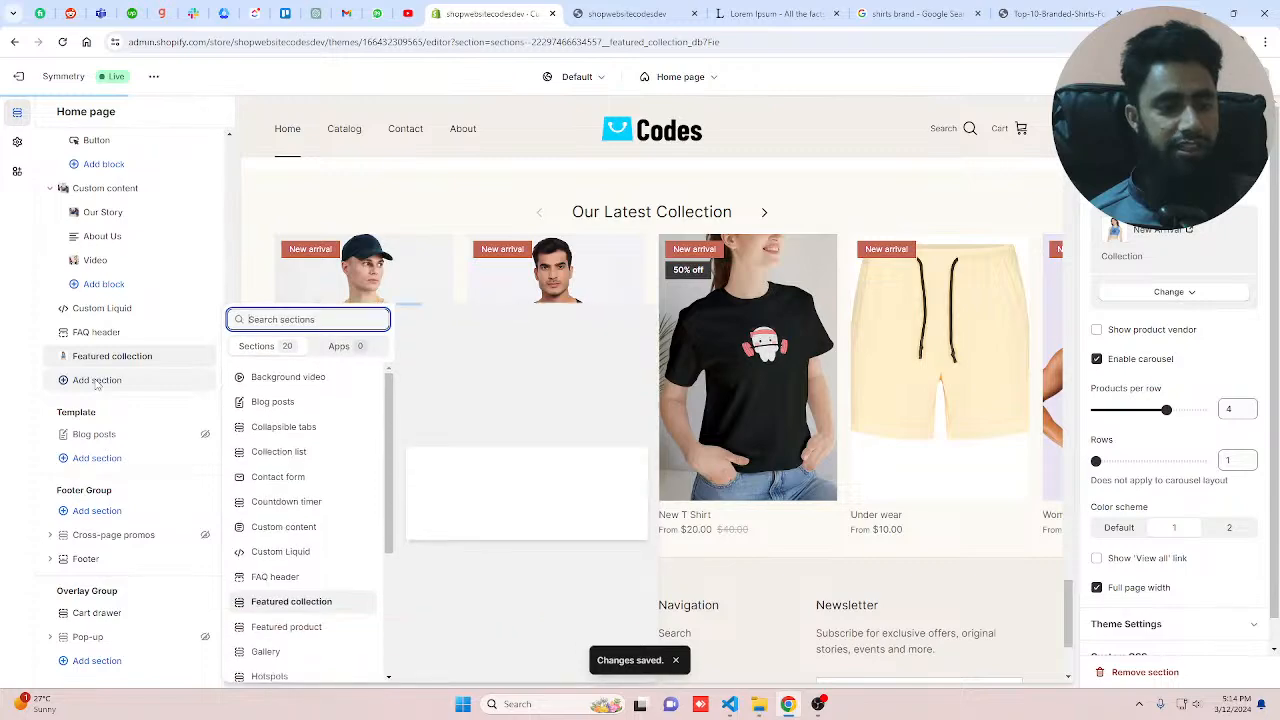
scroll(294, 418, down, 2)
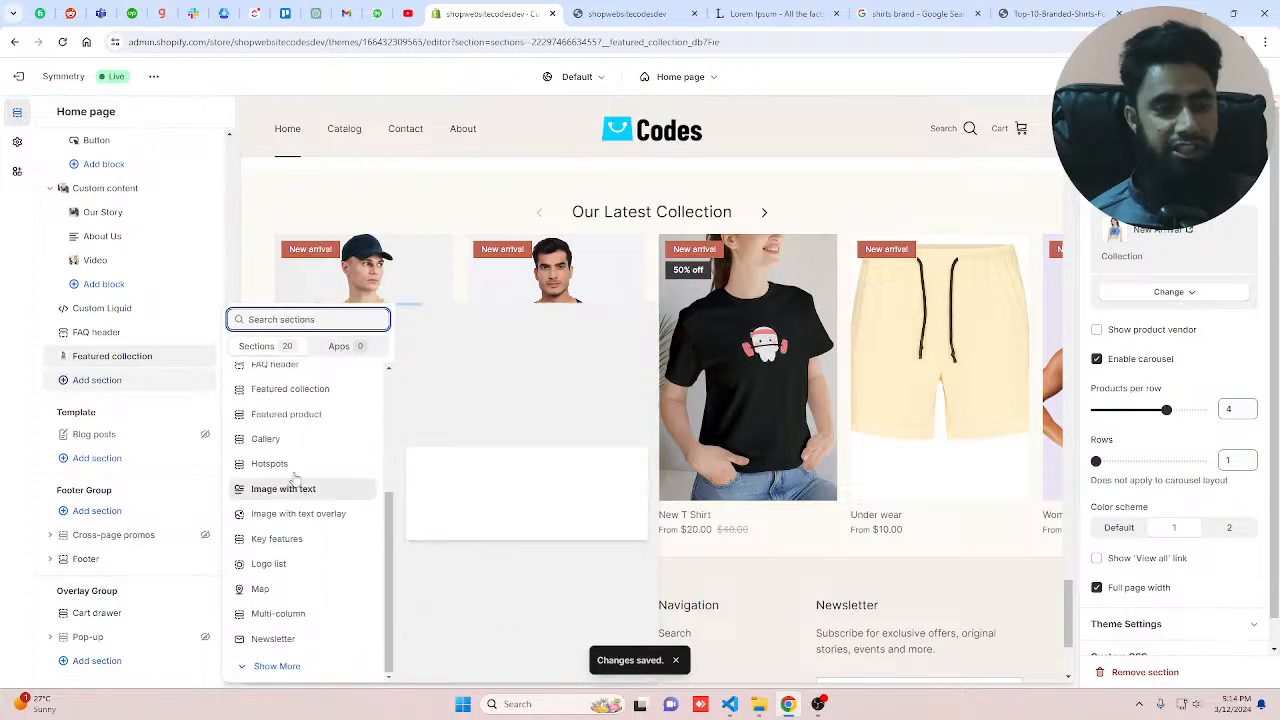
click(294, 416)
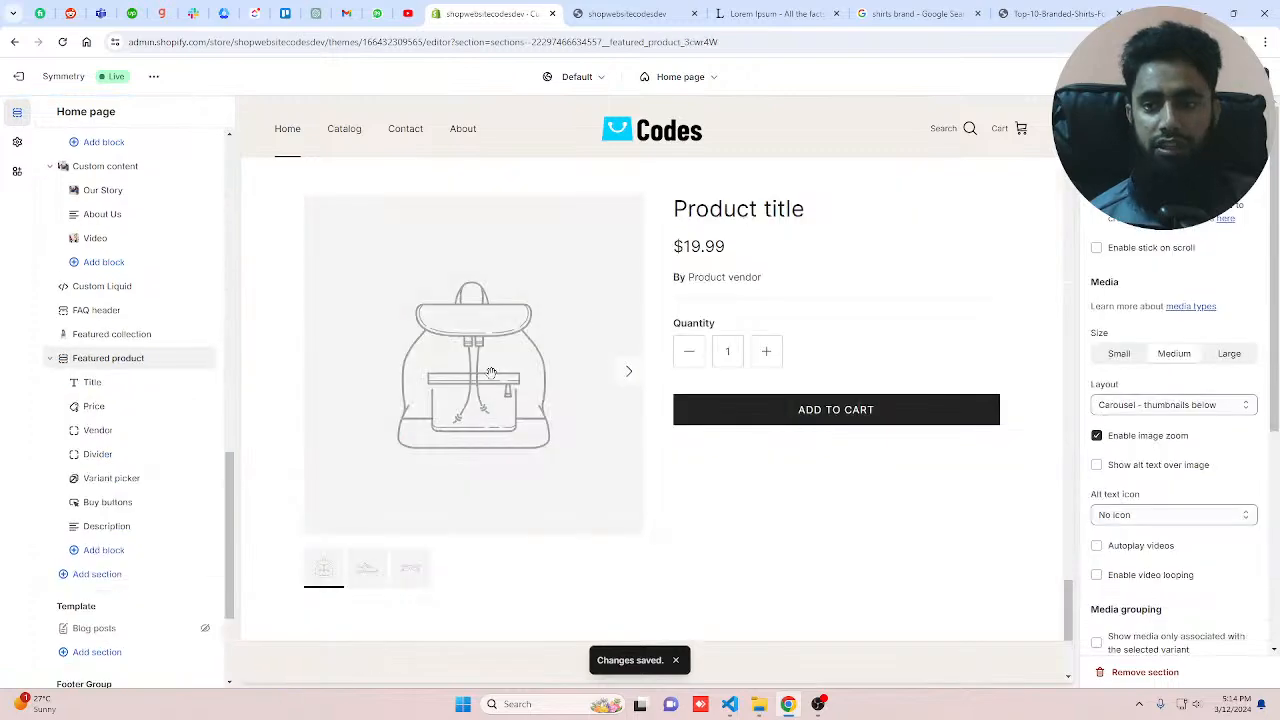
Step: Set the Featured product section's product to JOGGERS SET
click(1176, 168)
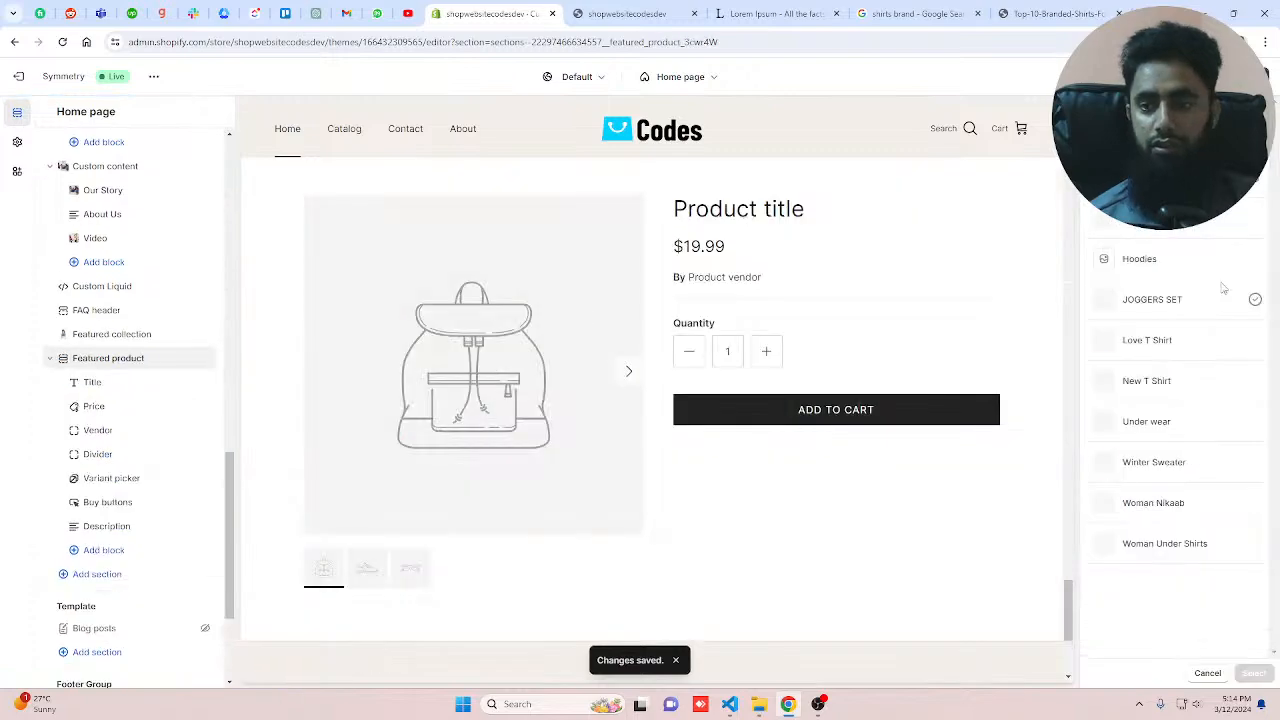
click(1178, 314)
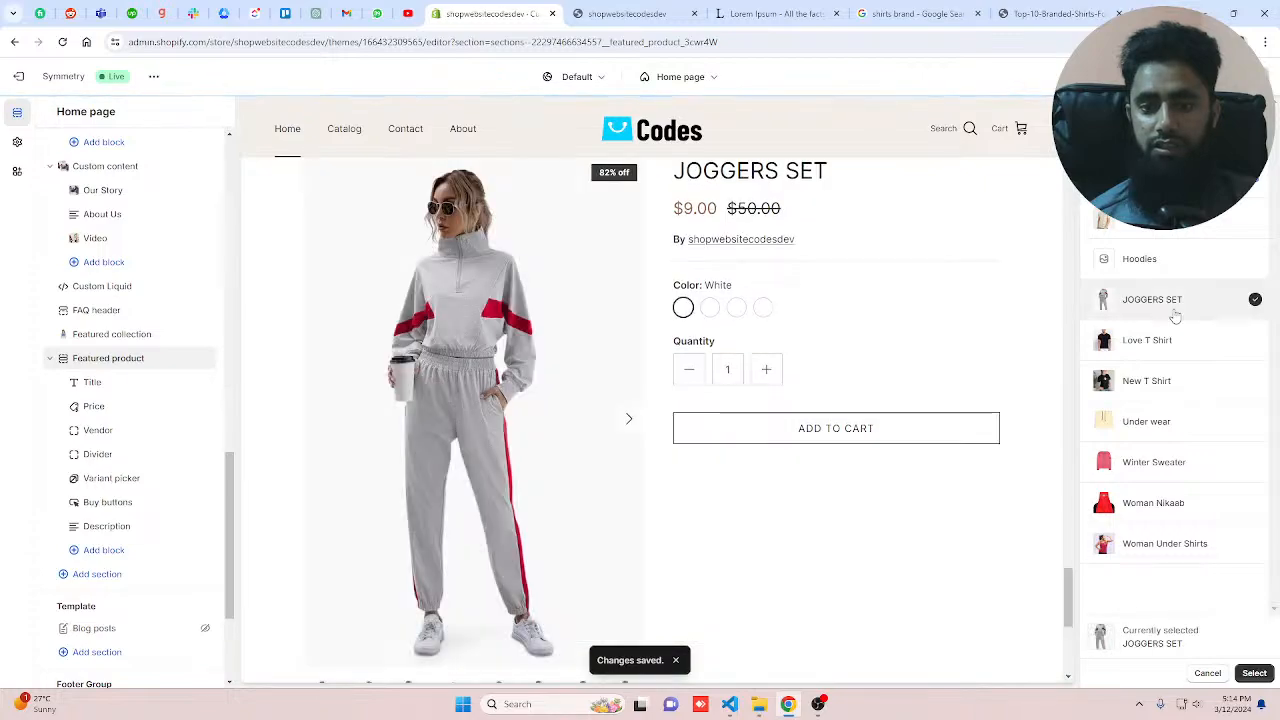
click(1254, 673)
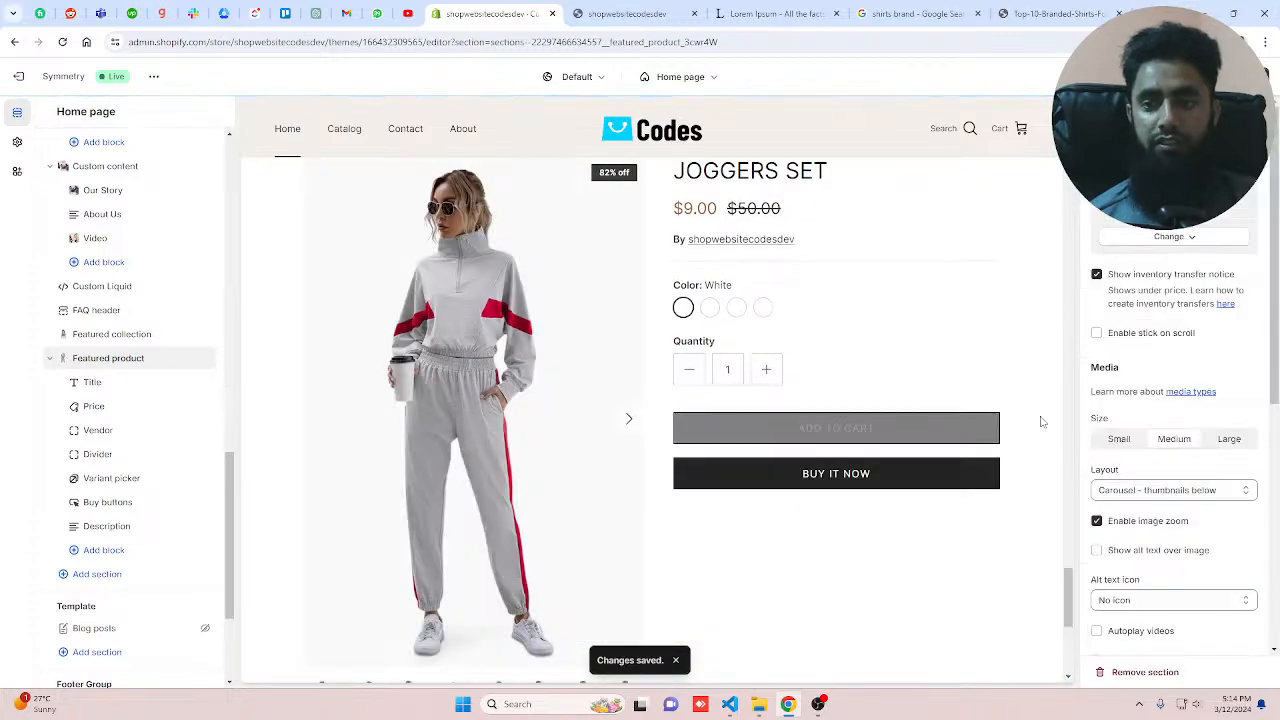
Step: Enable stick on scroll for the Featured product section
click(1096, 336)
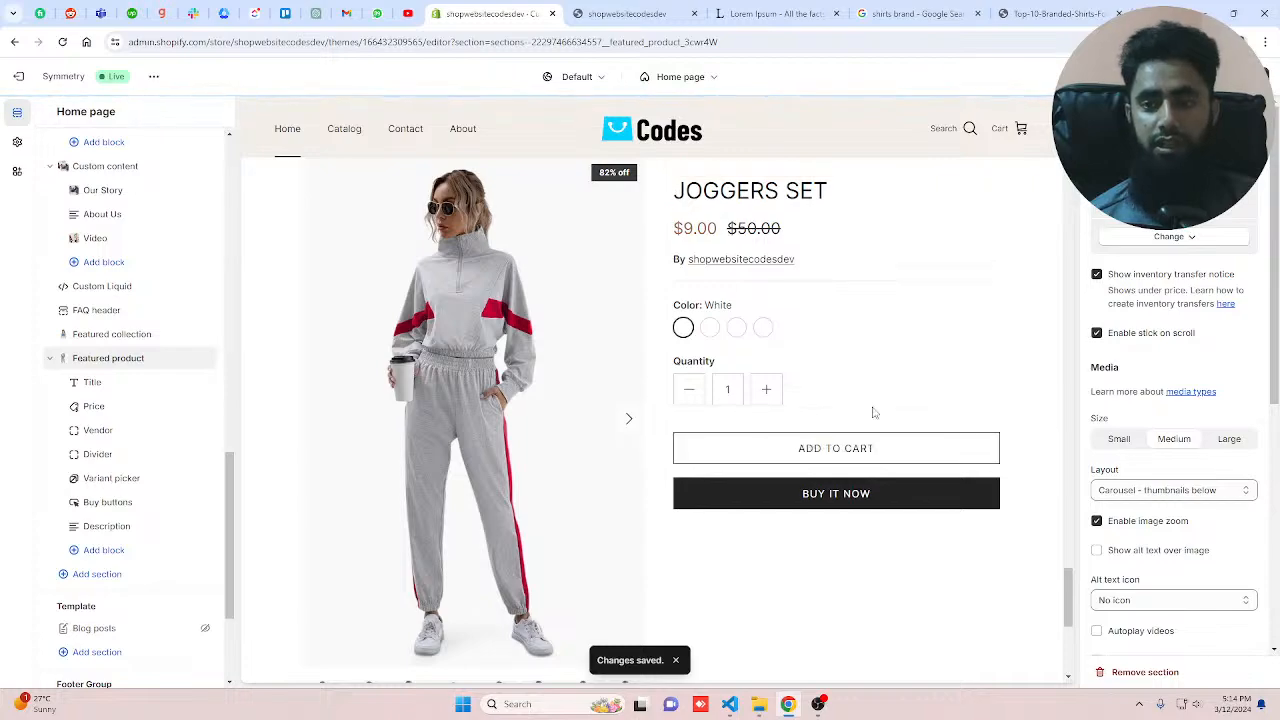
scroll(873, 408, up, 6)
scroll(873, 408, down, 9)
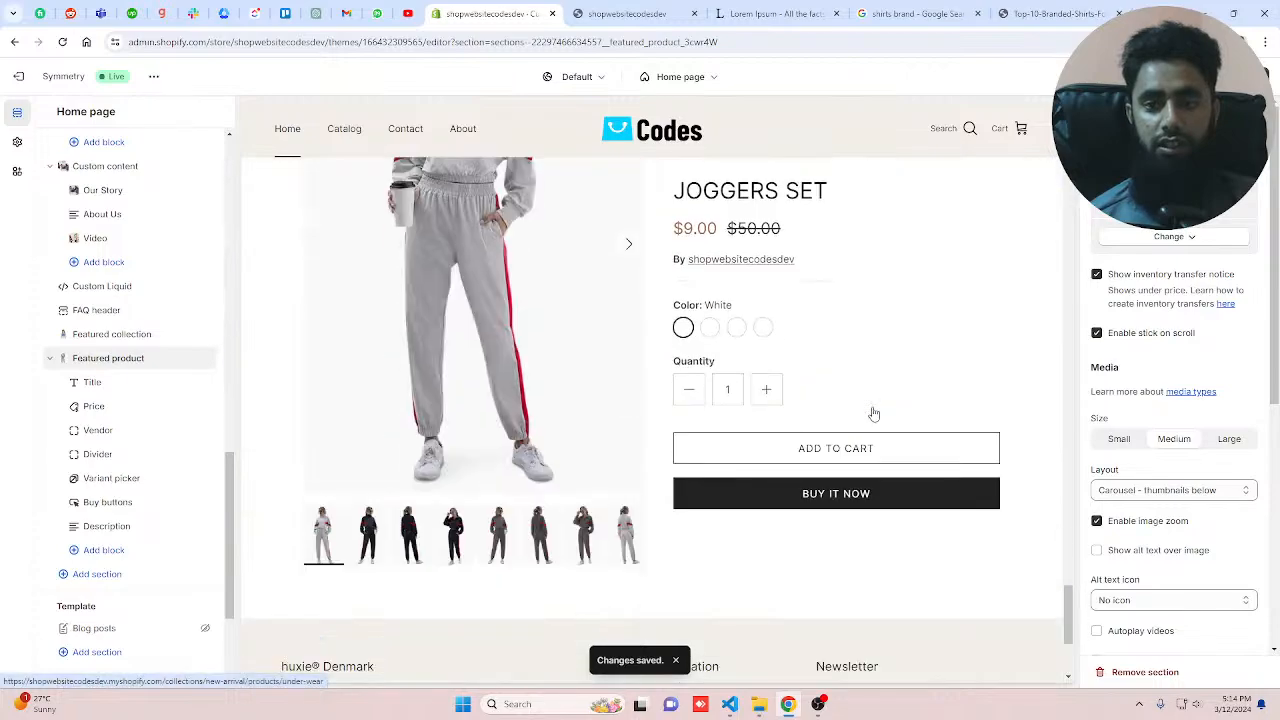
scroll(873, 412, up, 2)
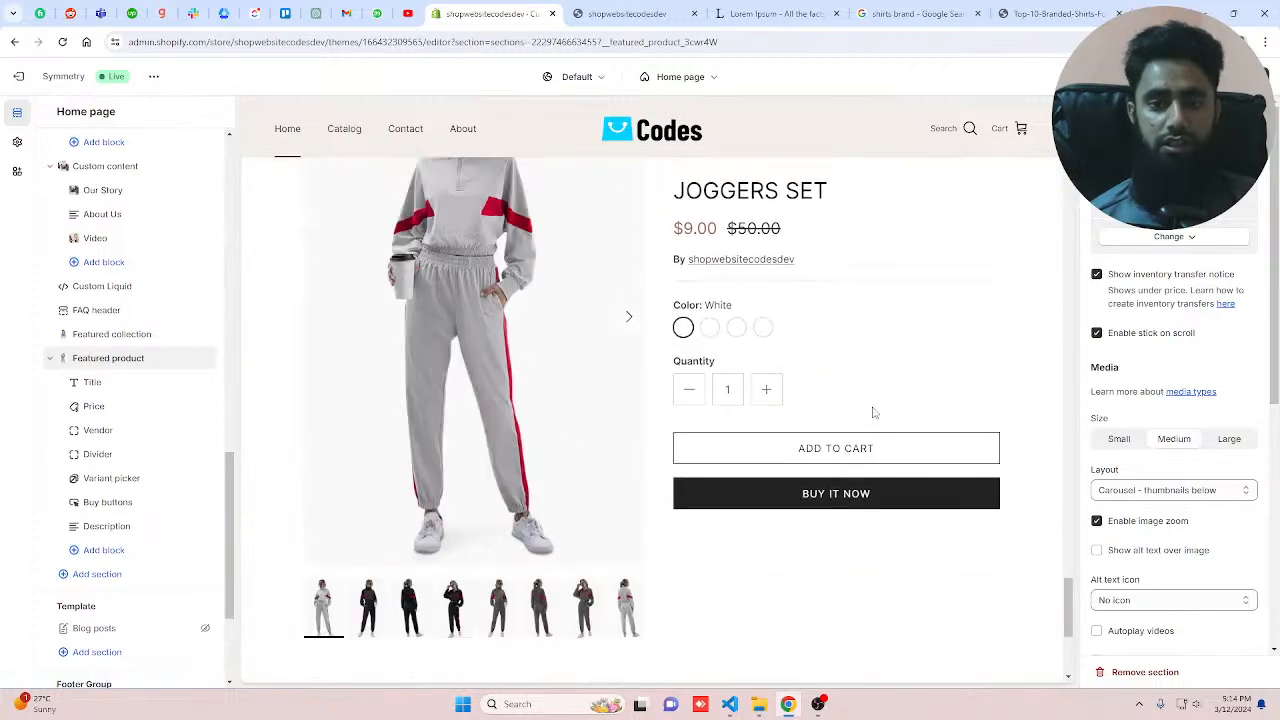
scroll(873, 412, up, 1)
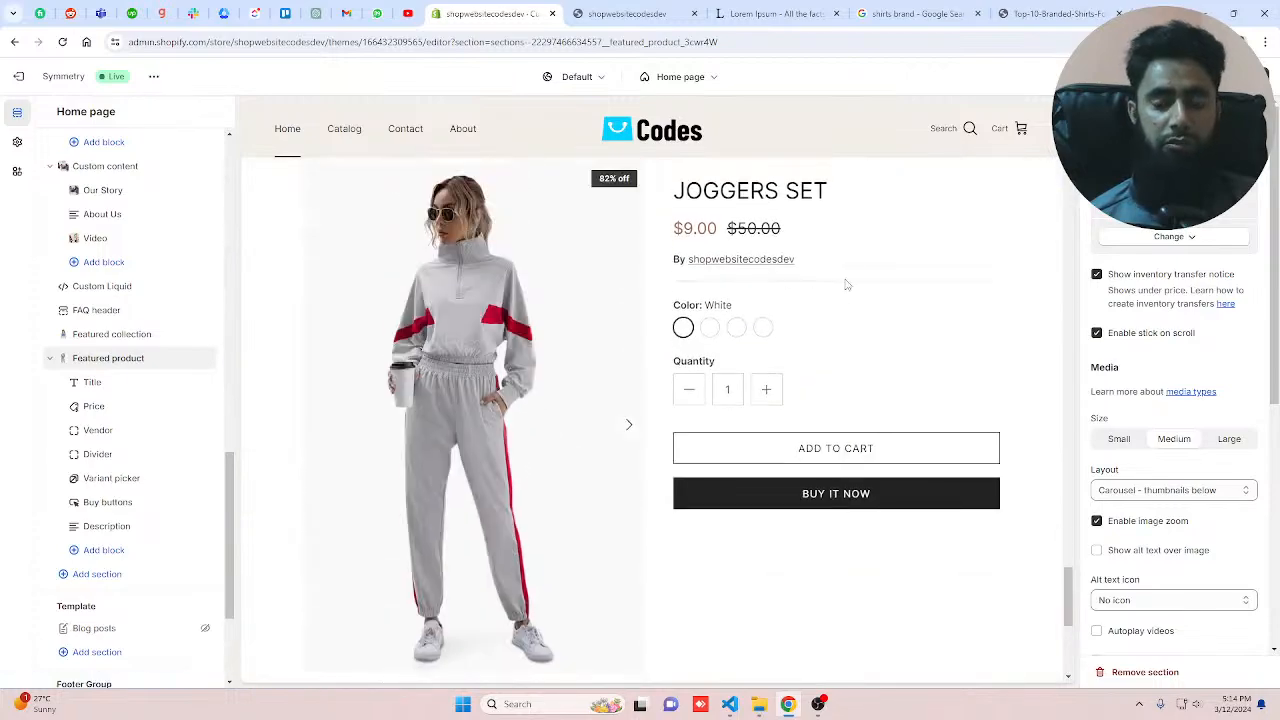
scroll(583, 377, down, 3)
scroll(583, 377, up, 3)
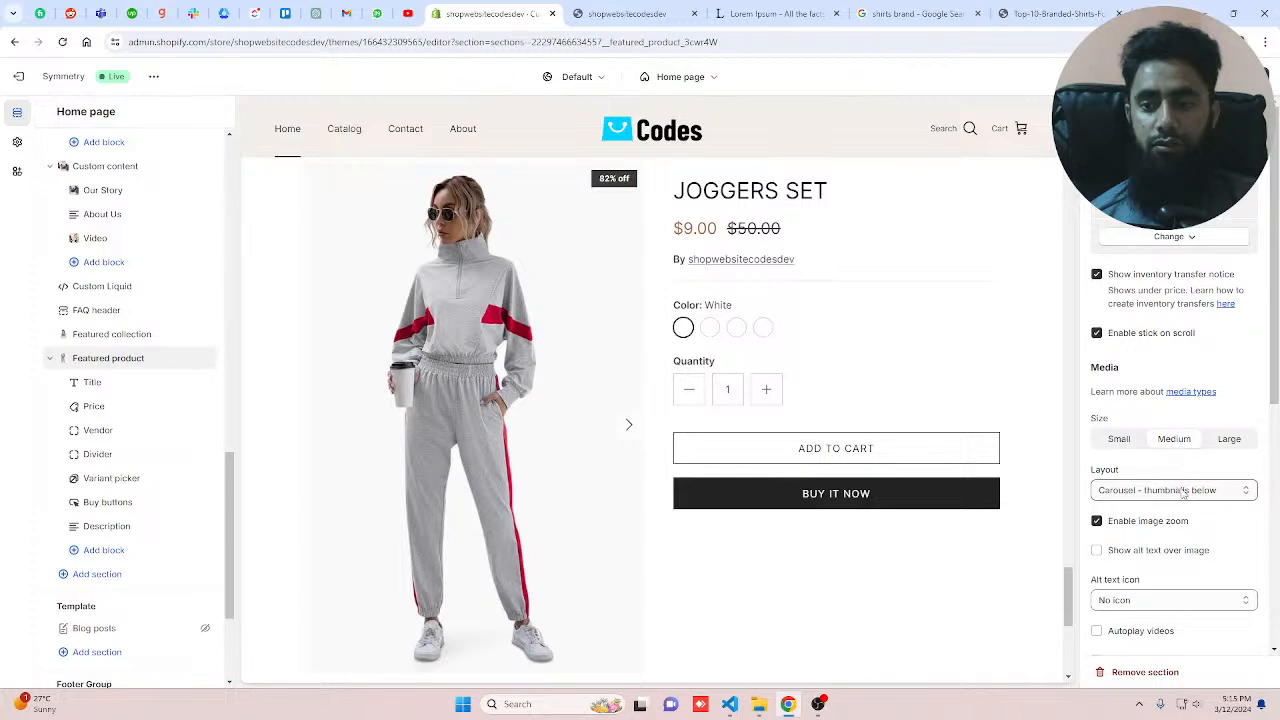
scroll(585, 480, down, 2)
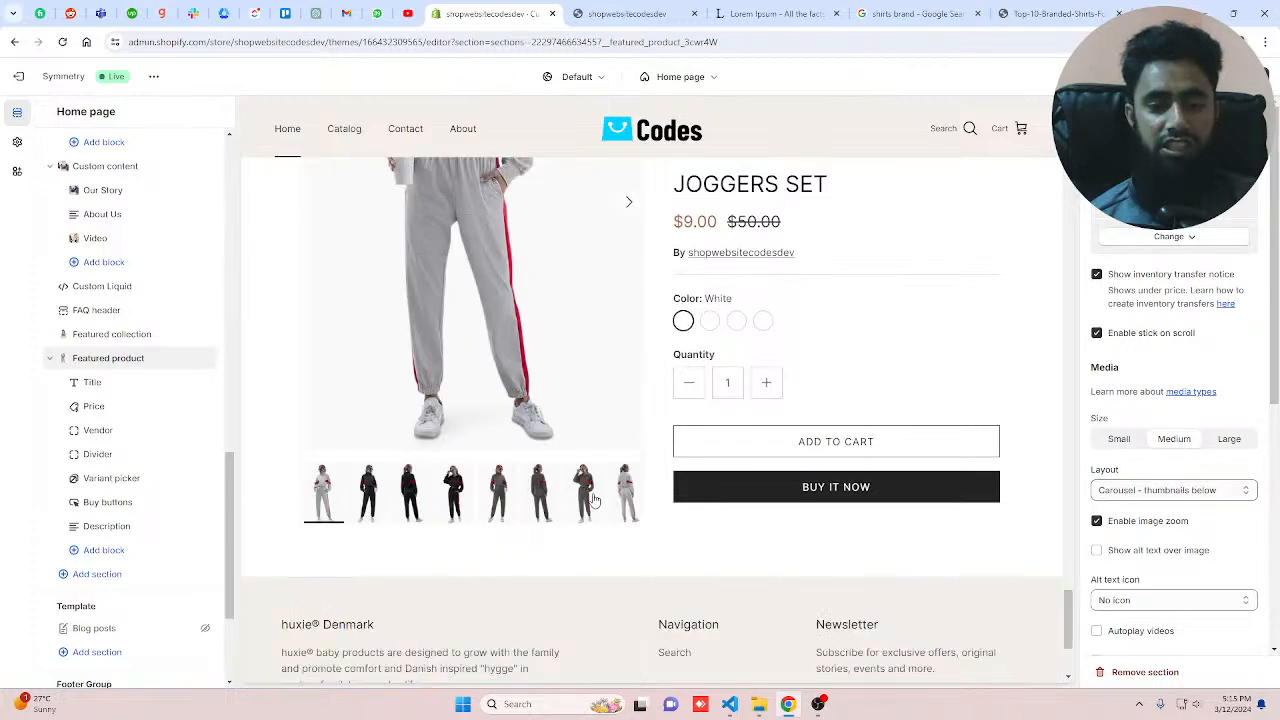
Step: Set the Featured product's media layout to One column
click(1173, 489)
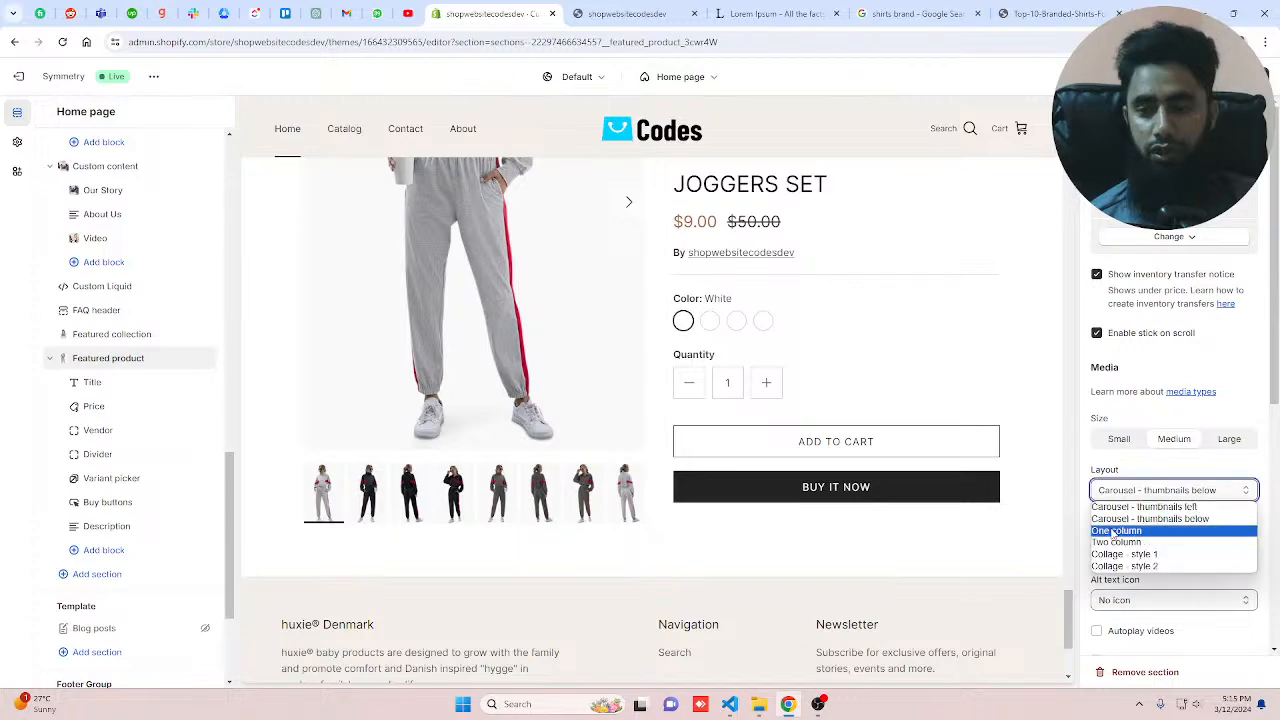
click(1115, 531)
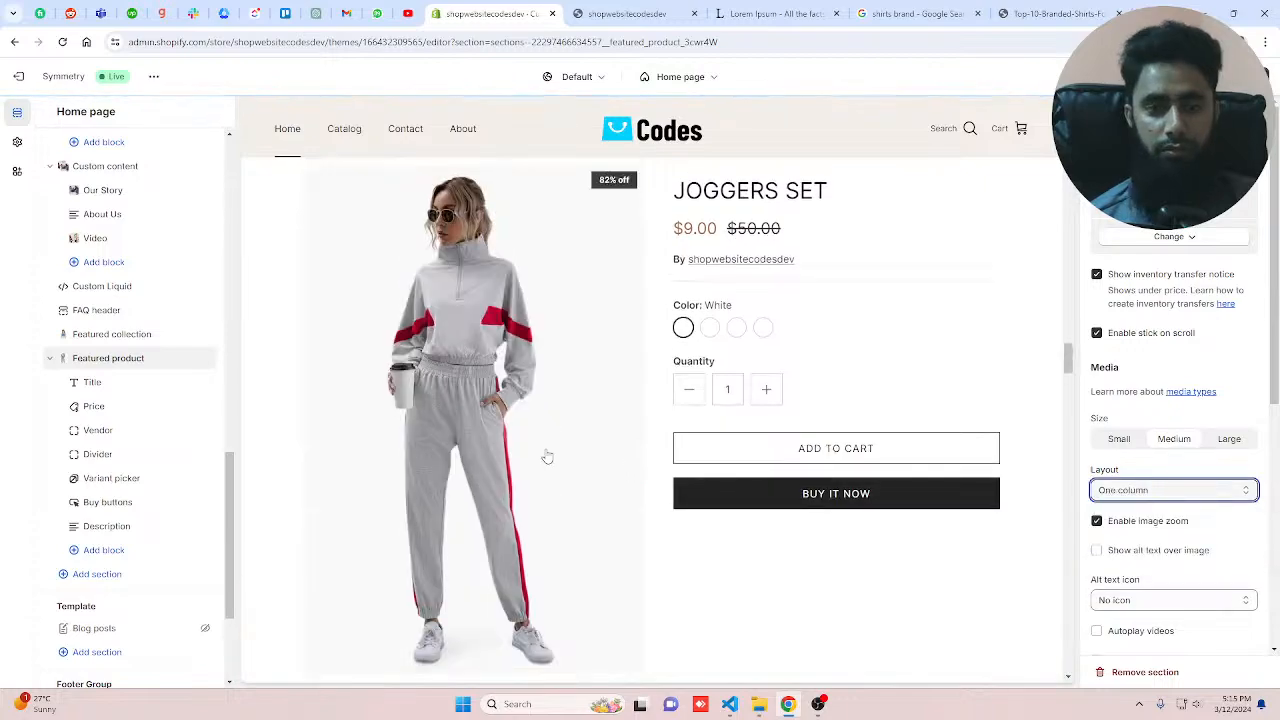
scroll(547, 456, down, 5)
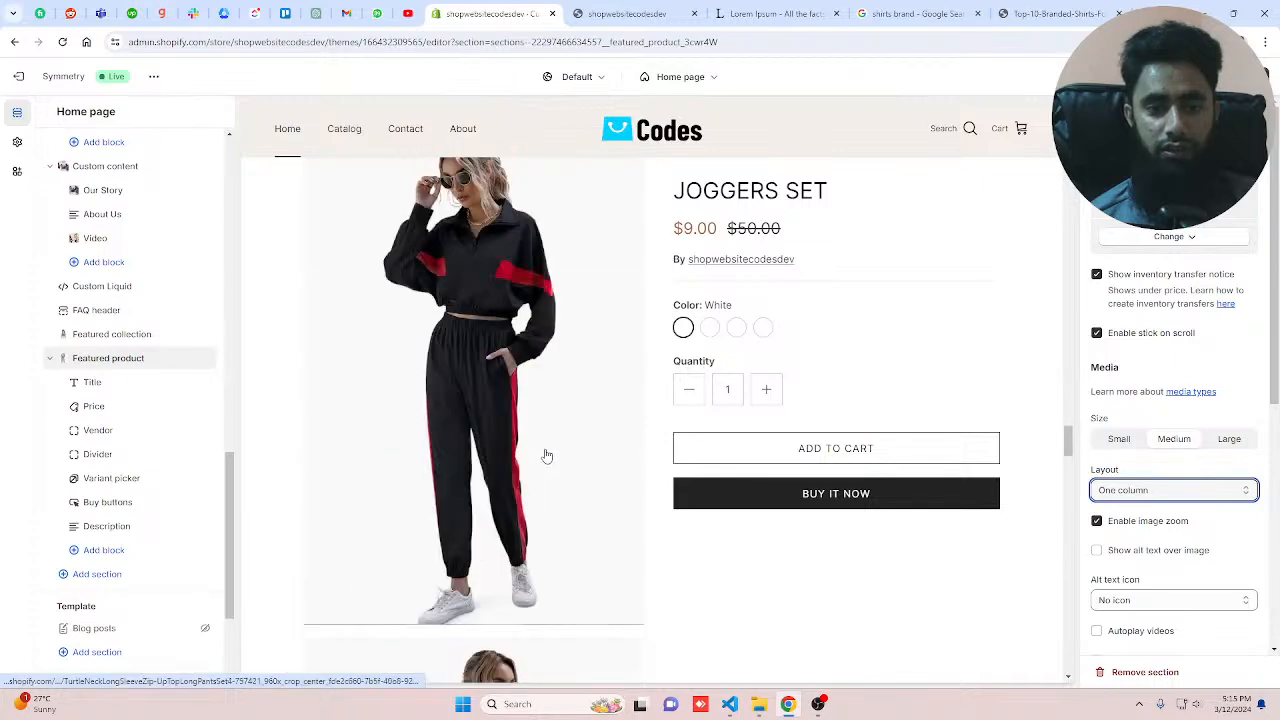
scroll(547, 456, down, 2)
Step: Set the Featured product's media layout to Collage - style 1
click(1173, 489)
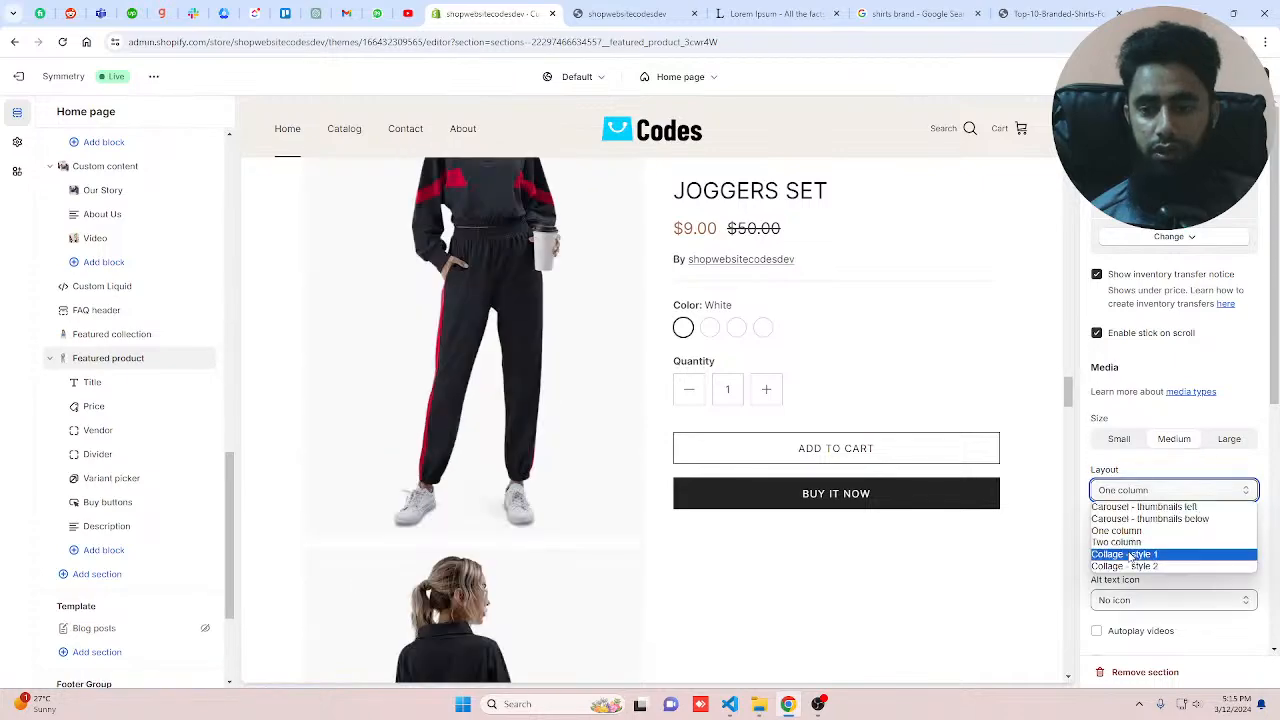
click(1130, 556)
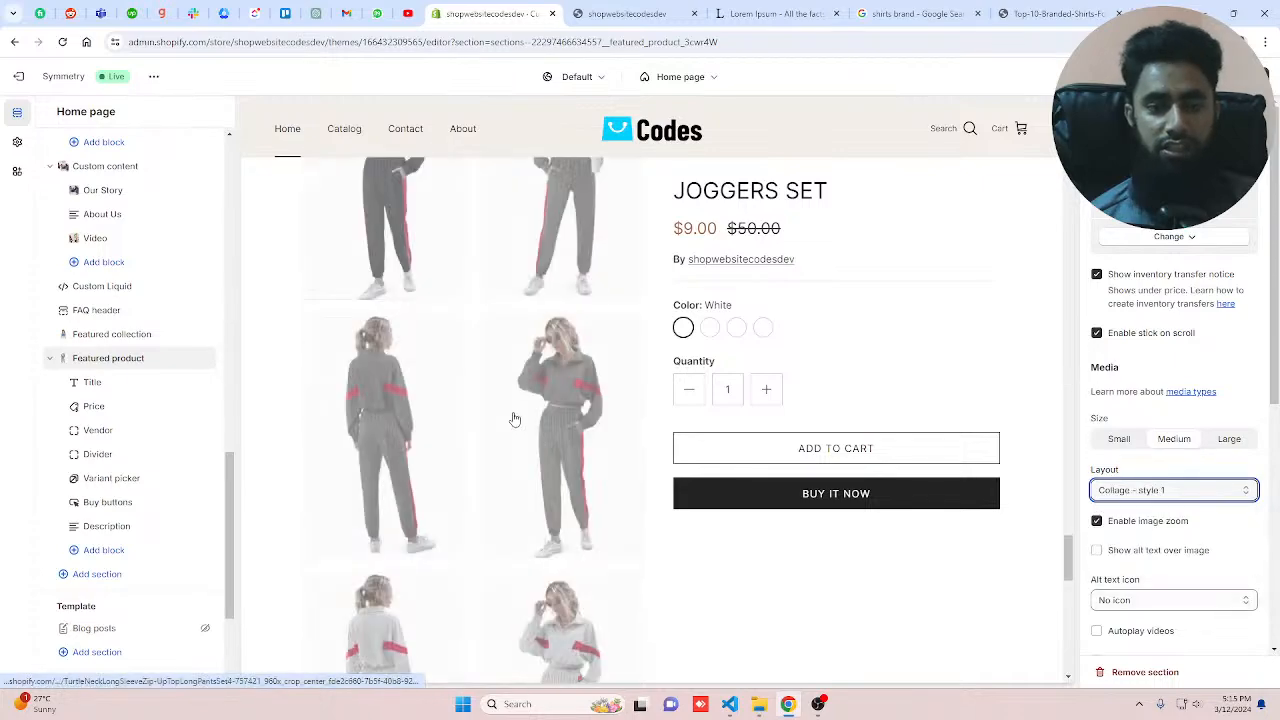
click(1173, 489)
click(1152, 566)
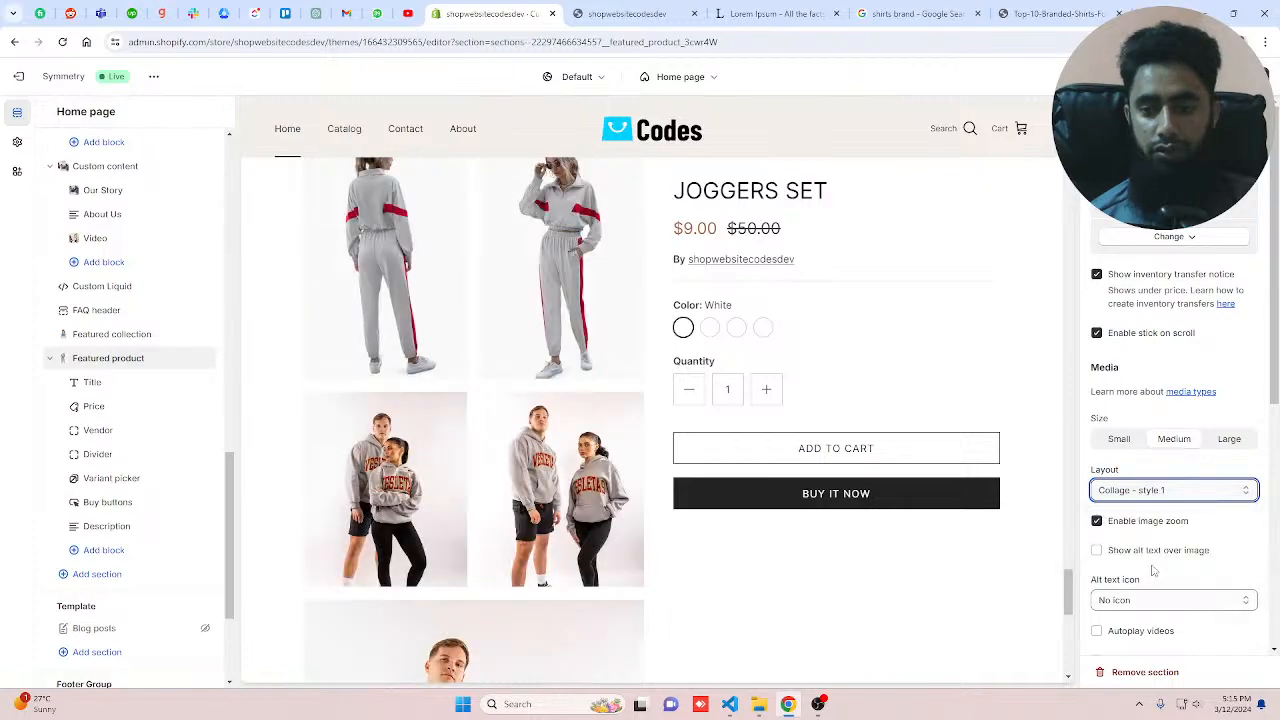
Step: Try the Collage - style 2 and One column media layouts for the Featured product
key(Down)
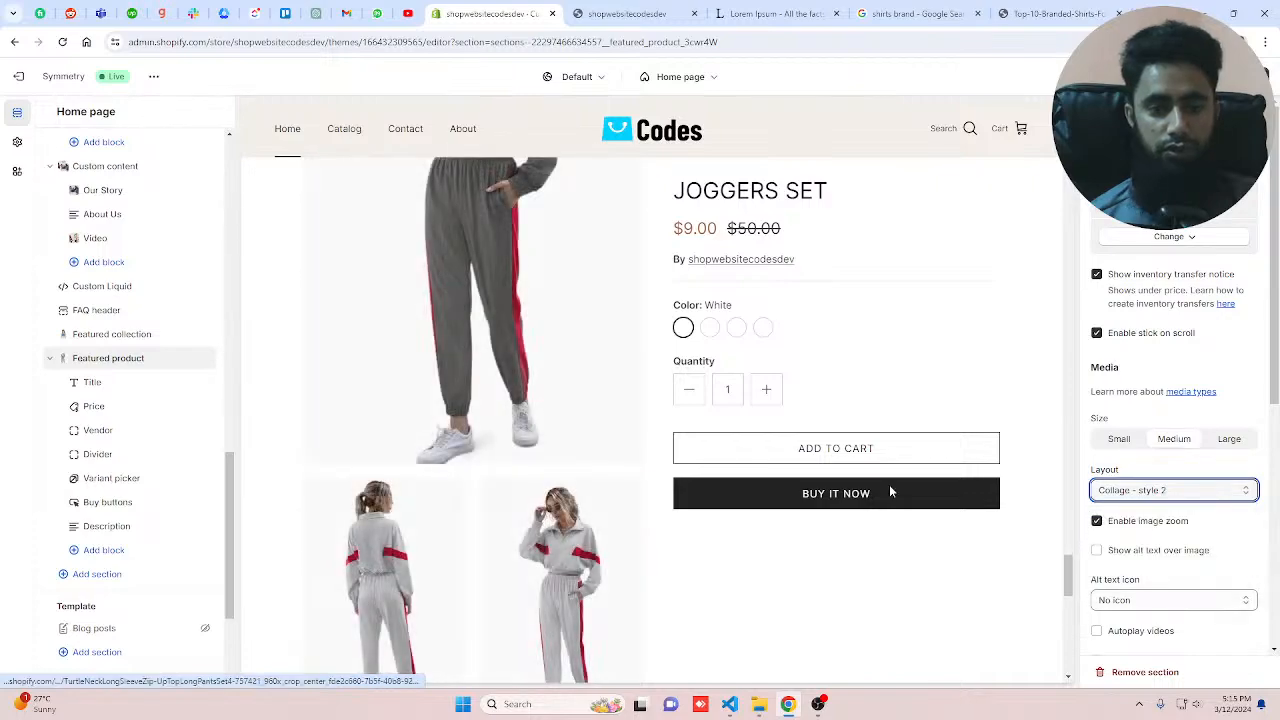
click(1125, 490)
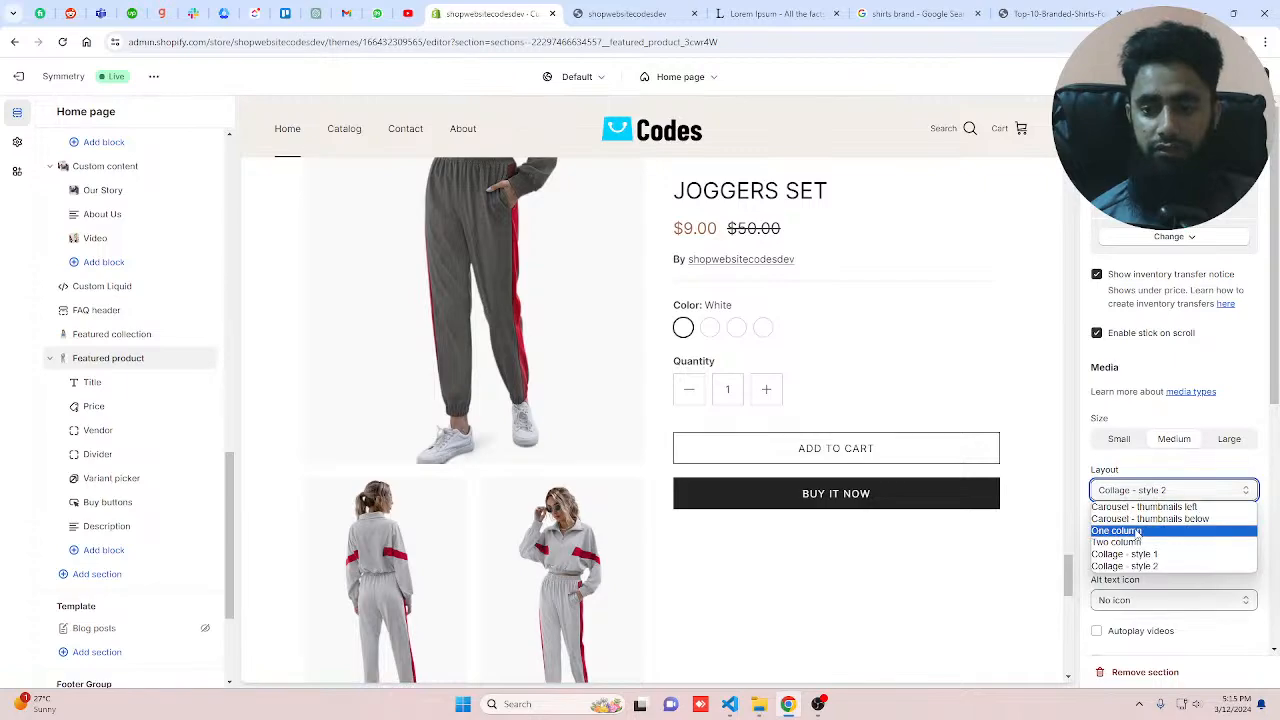
click(1137, 531)
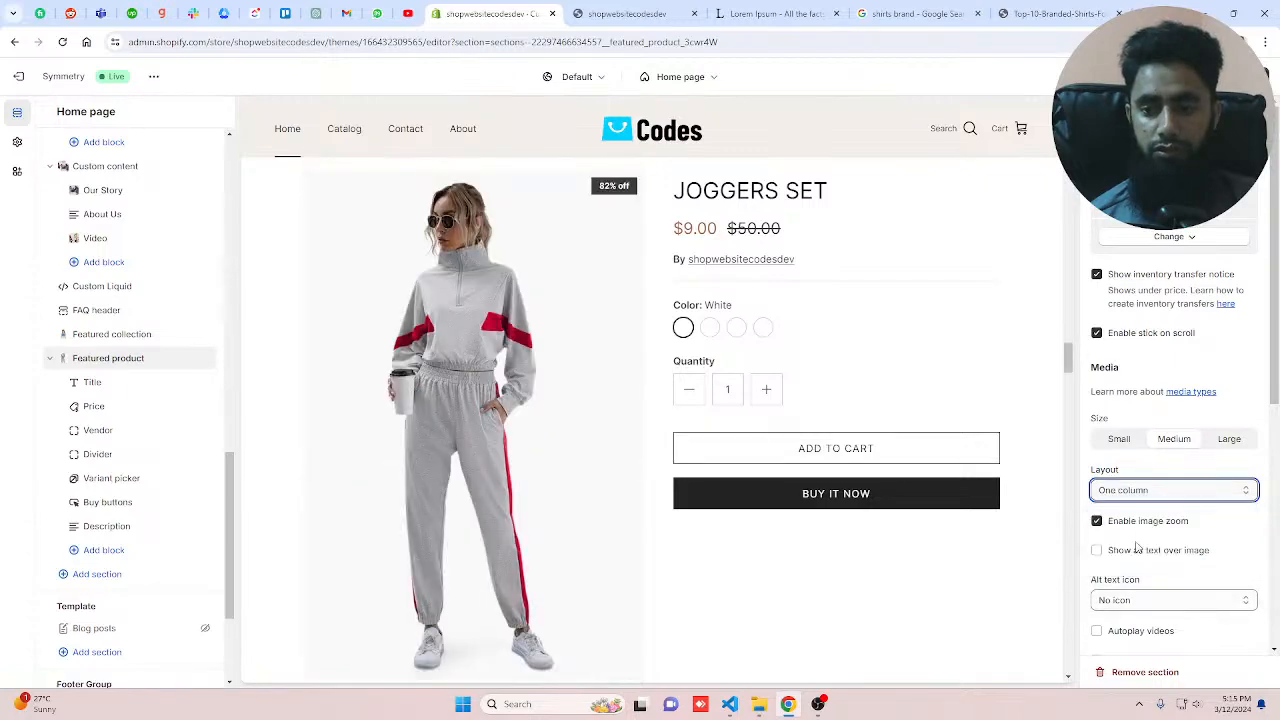
Step: Compare the carousel layouts and set the Featured product's media layout to Carousel - thumbnails below
click(1125, 490)
click(1140, 517)
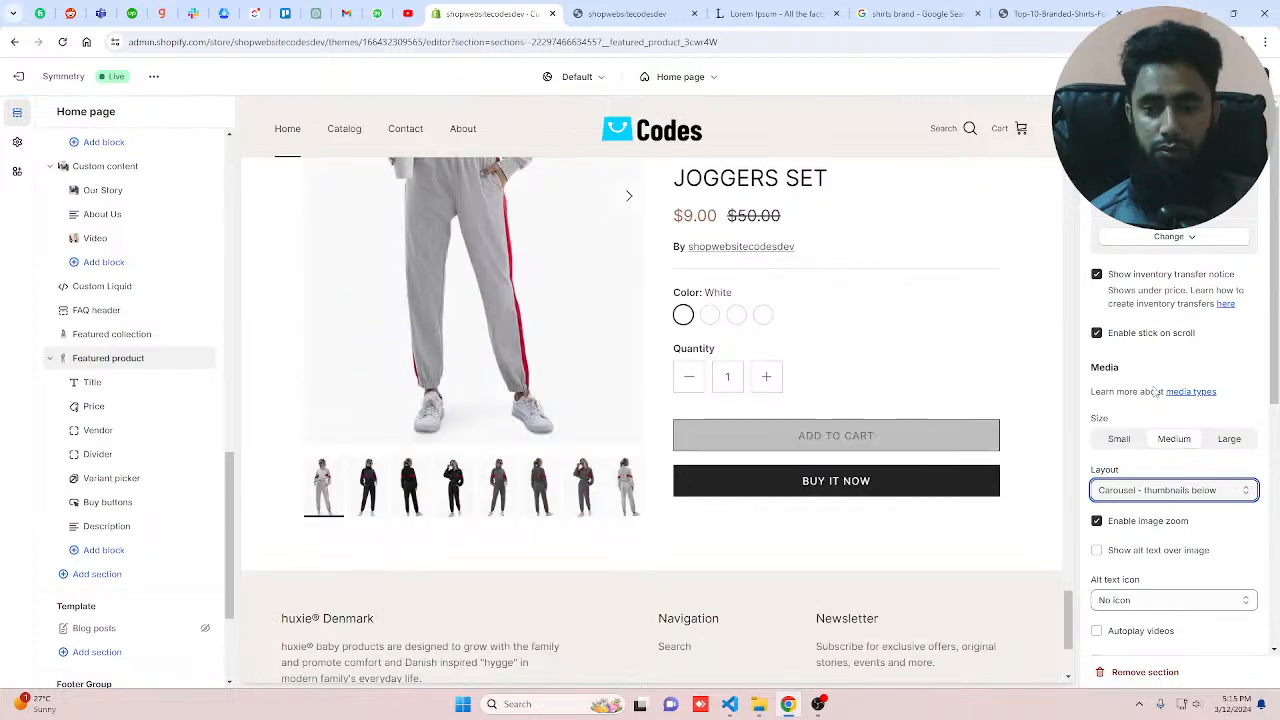
click(1149, 492)
click(1149, 507)
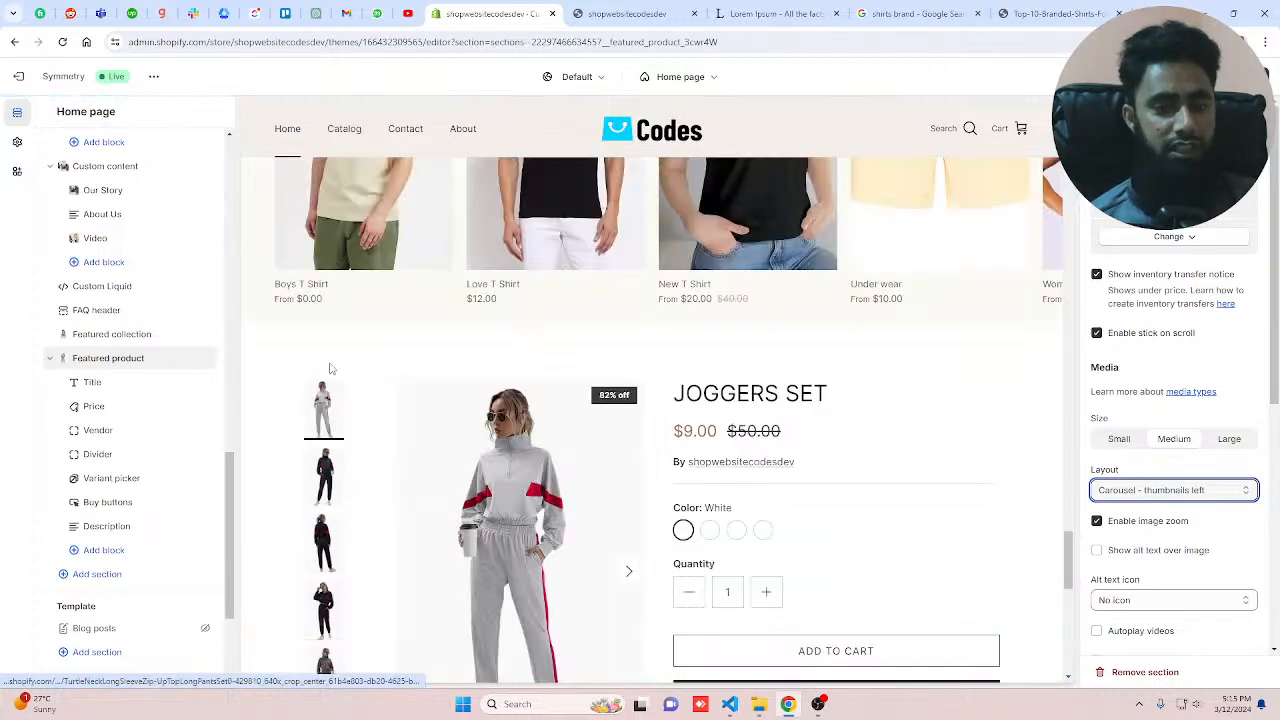
click(1104, 491)
click(1120, 522)
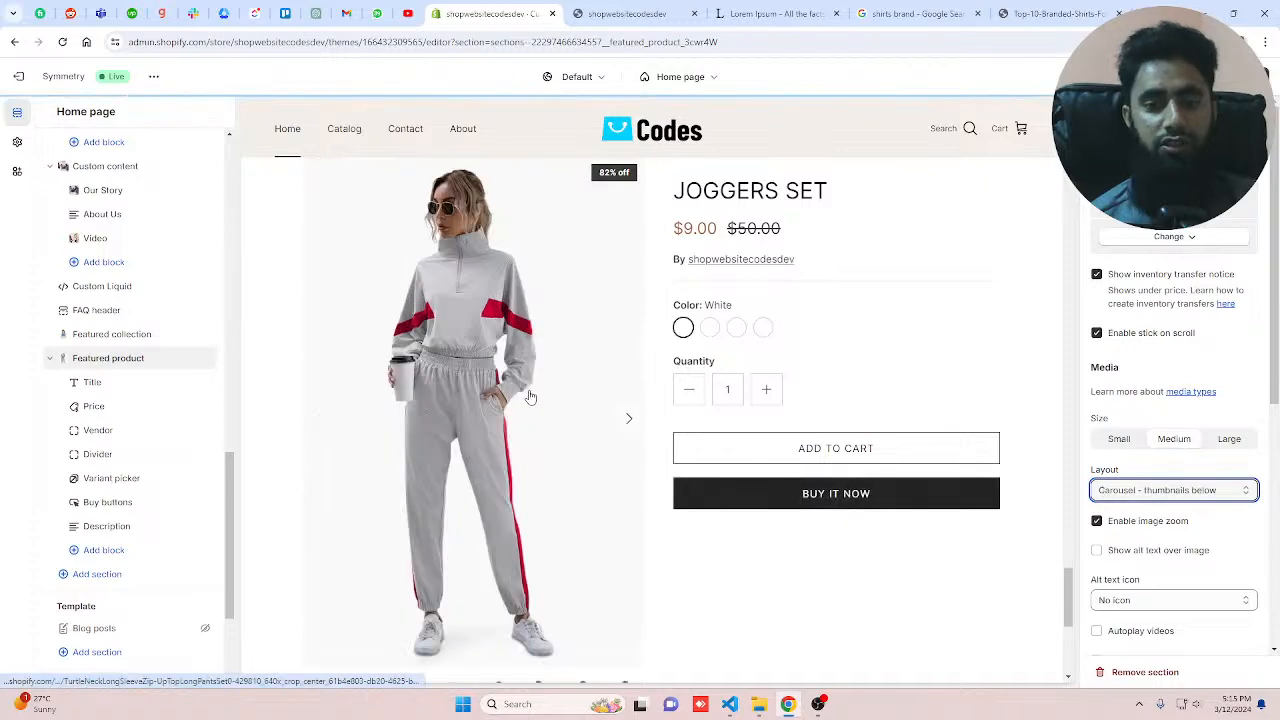
Step: Enable autoplay videos for the Featured product section
scroll(531, 397, down, 2)
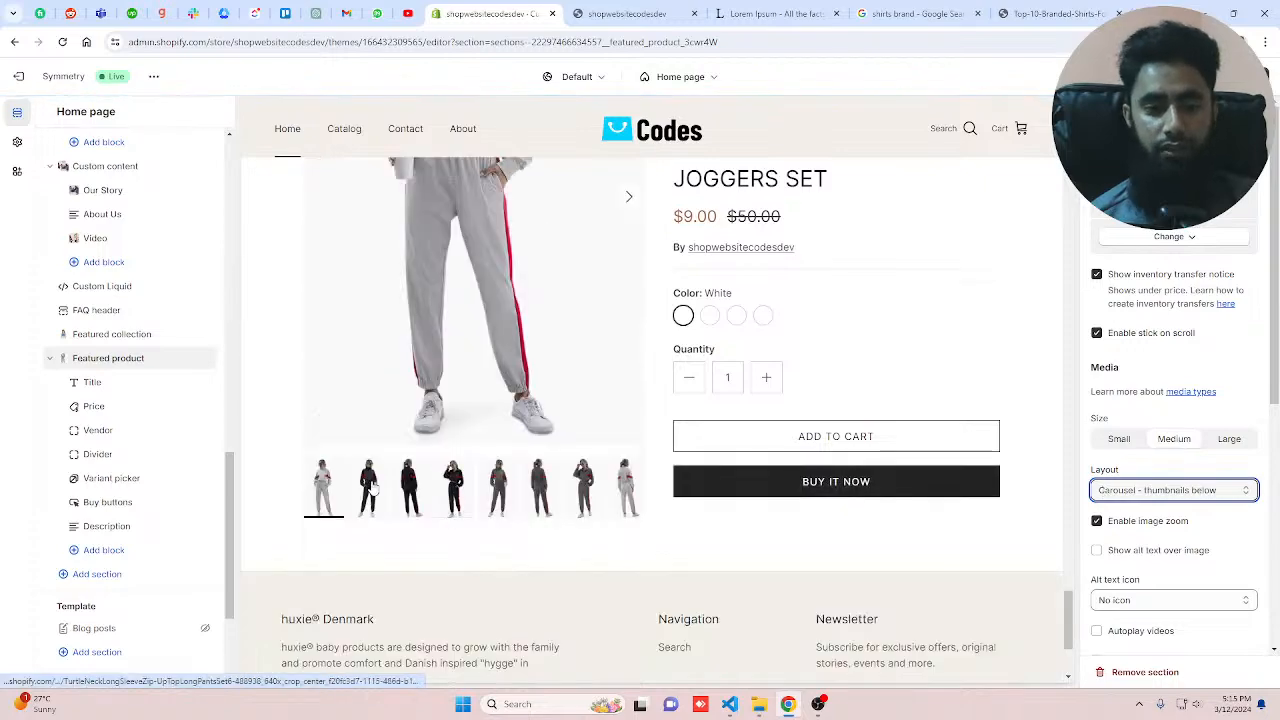
click(405, 487)
click(403, 487)
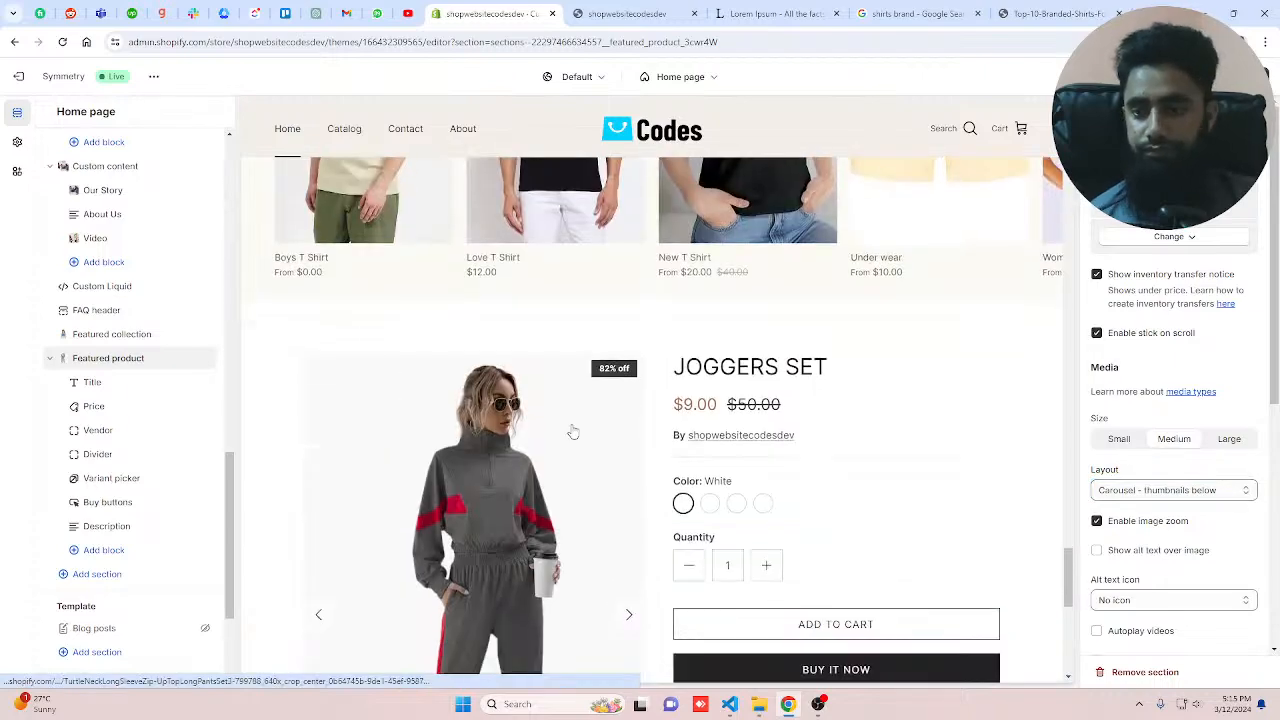
scroll(1211, 397, down, 5)
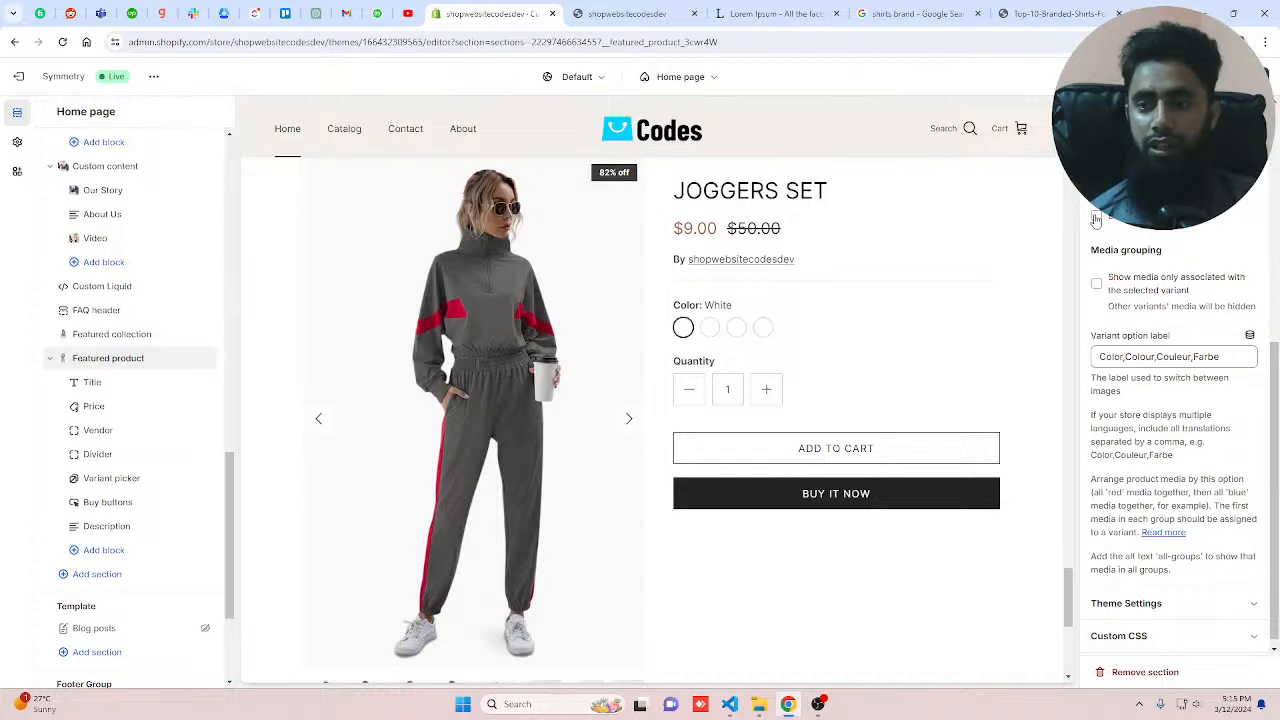
scroll(473, 484, down, 2)
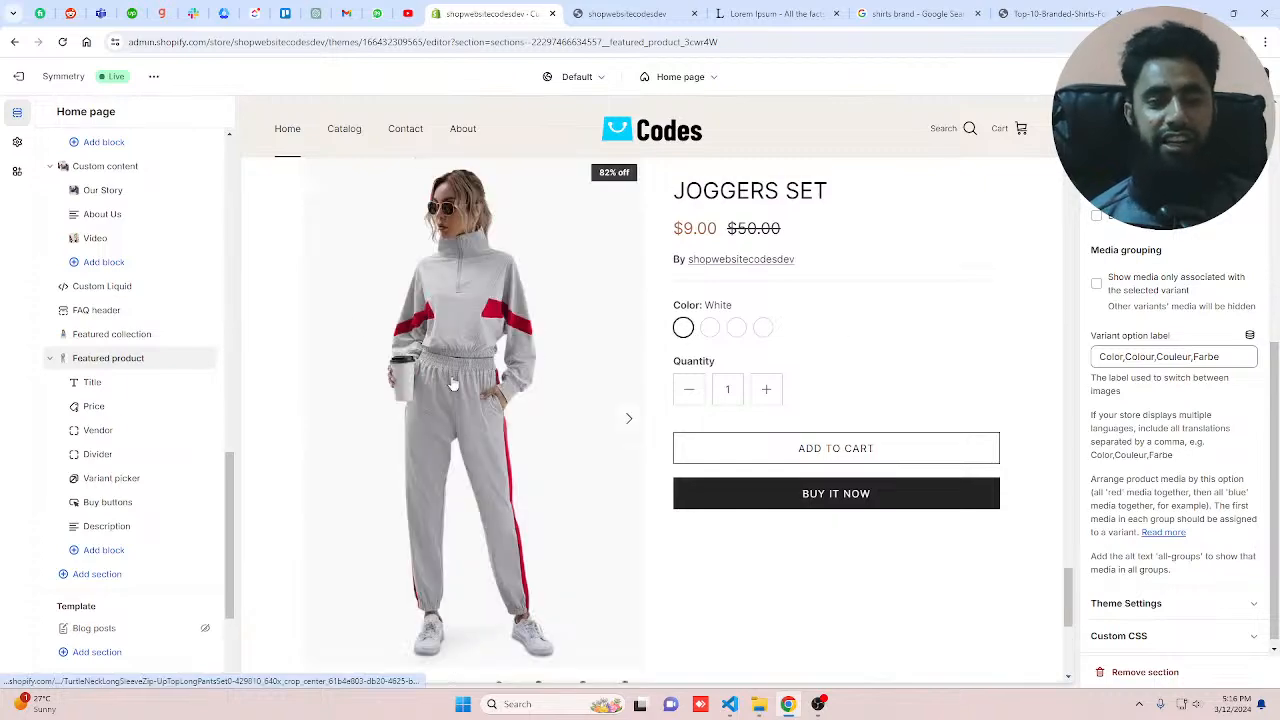
click(1096, 217)
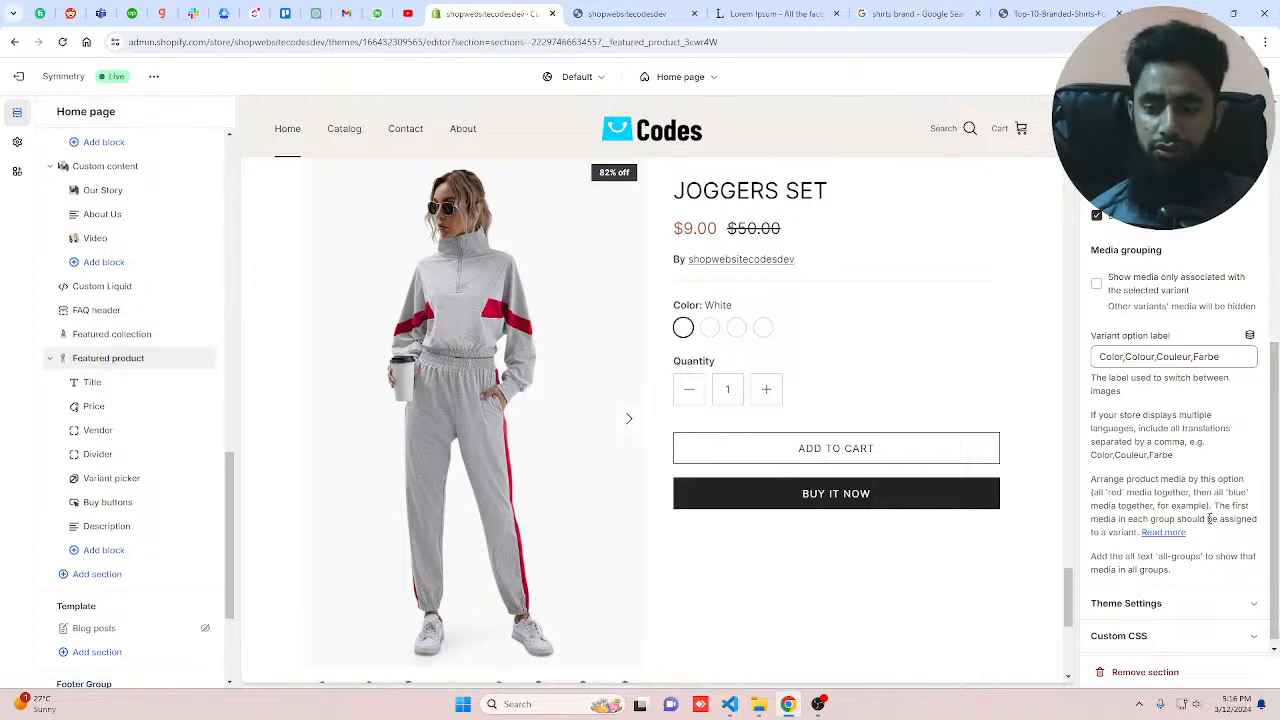
scroll(1209, 517, up, 5)
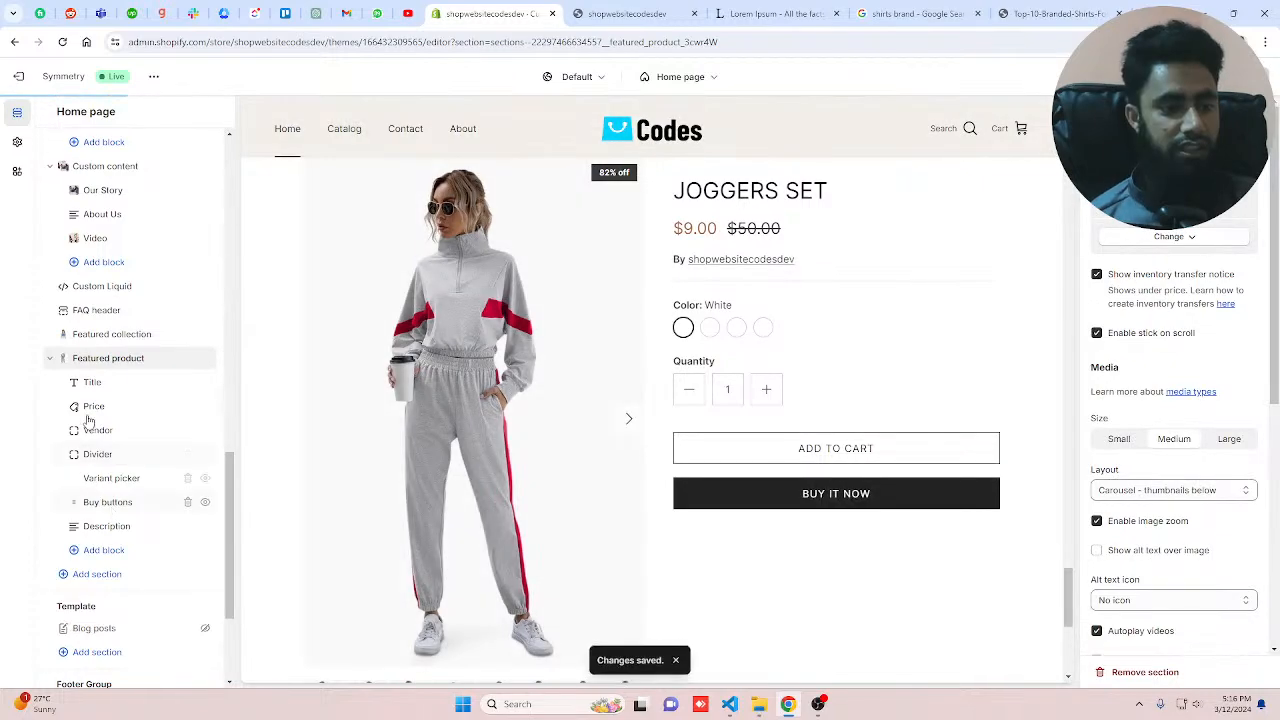
Step: Add a Gallery section below the Featured product section
click(91, 382)
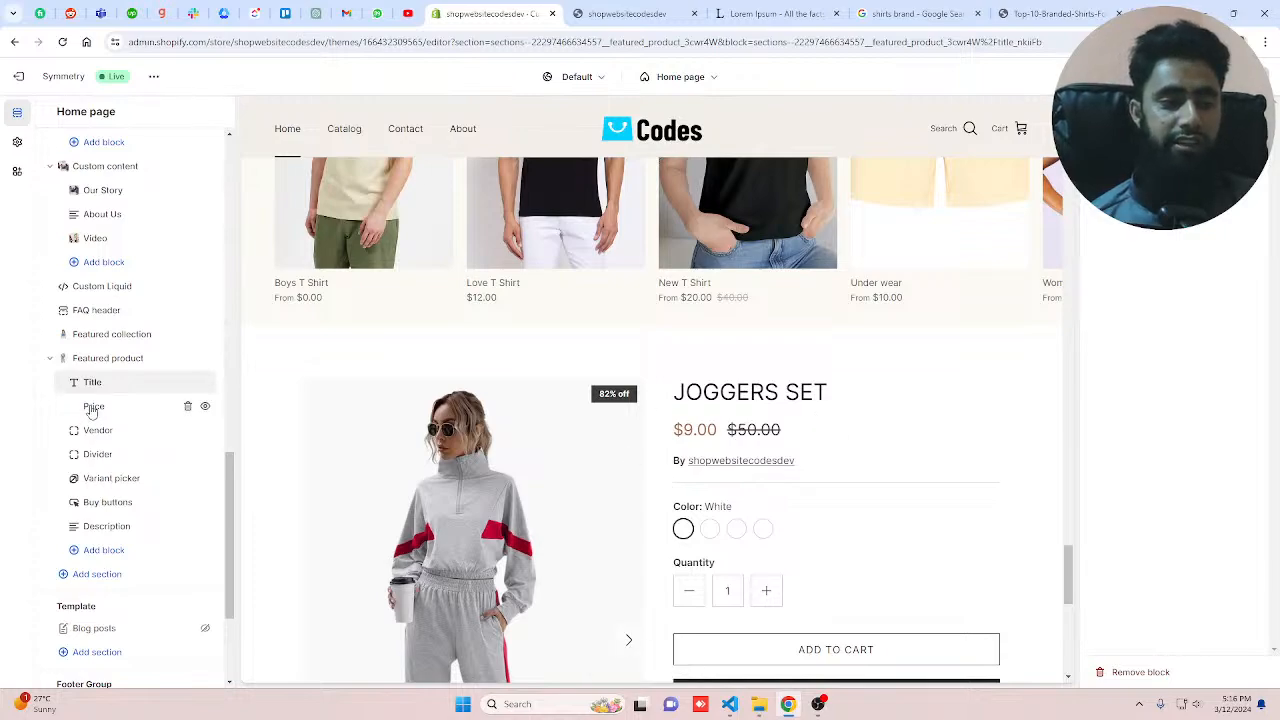
click(106, 456)
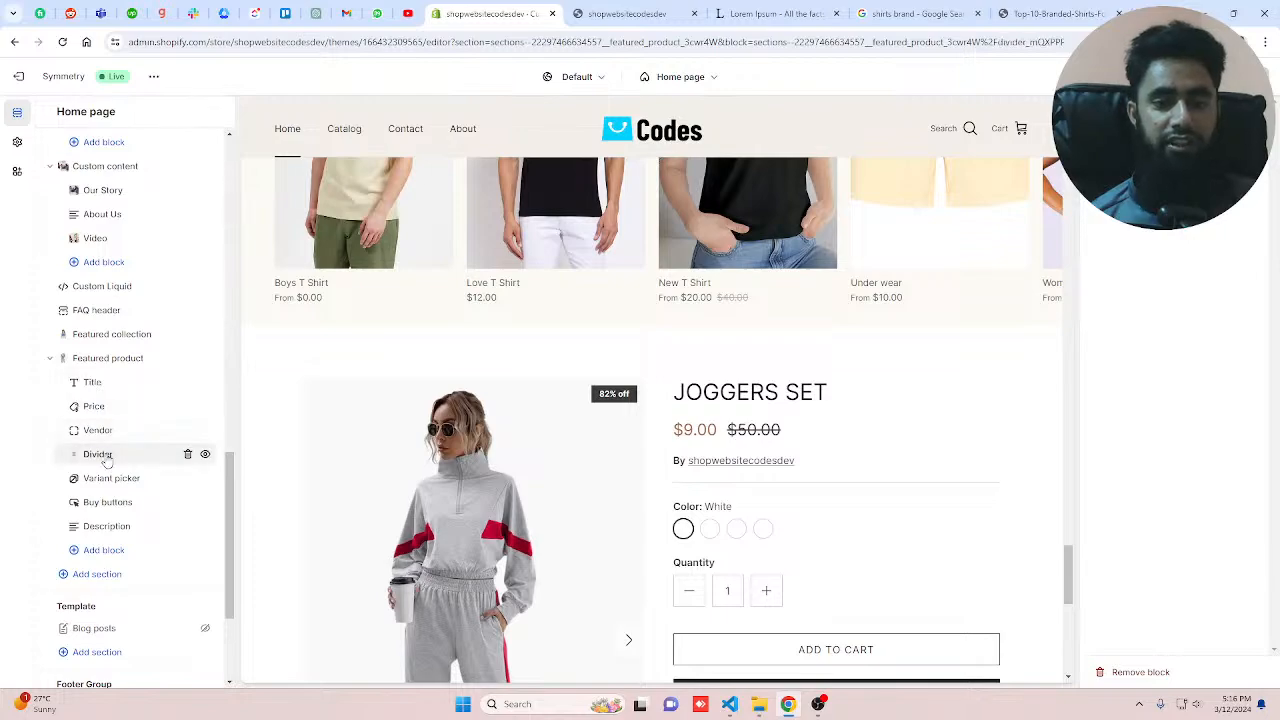
click(118, 530)
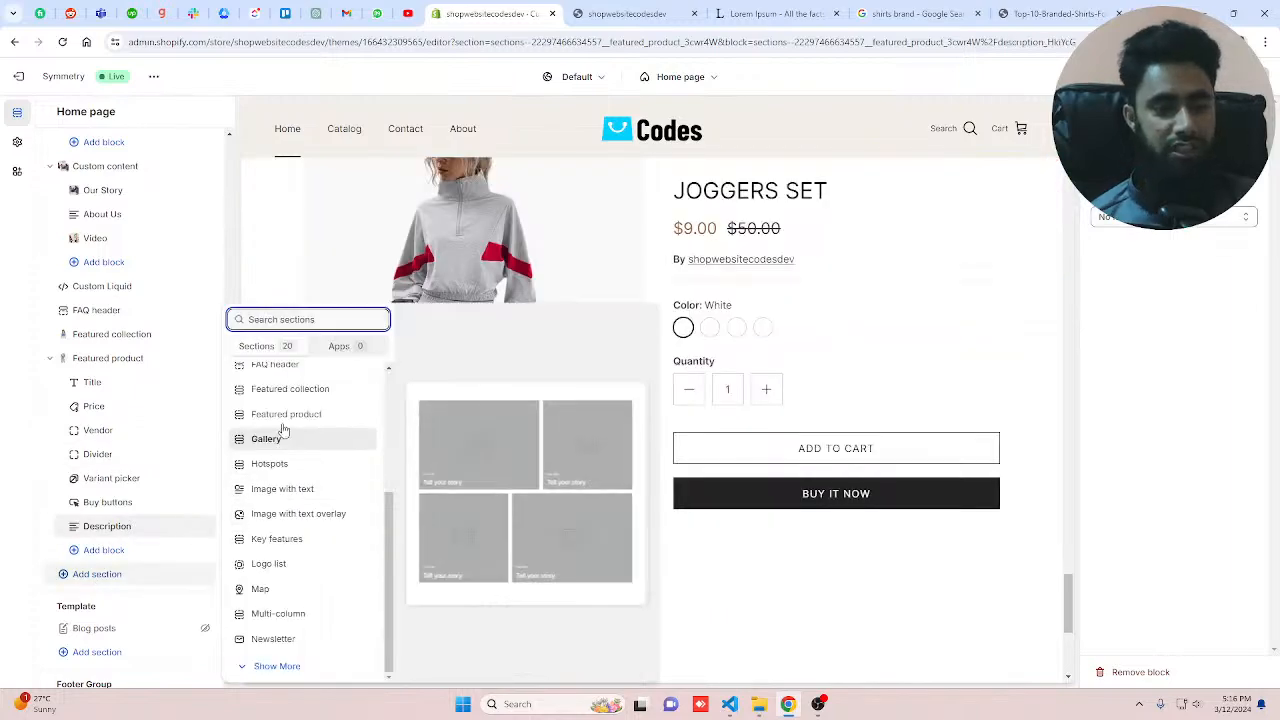
click(278, 441)
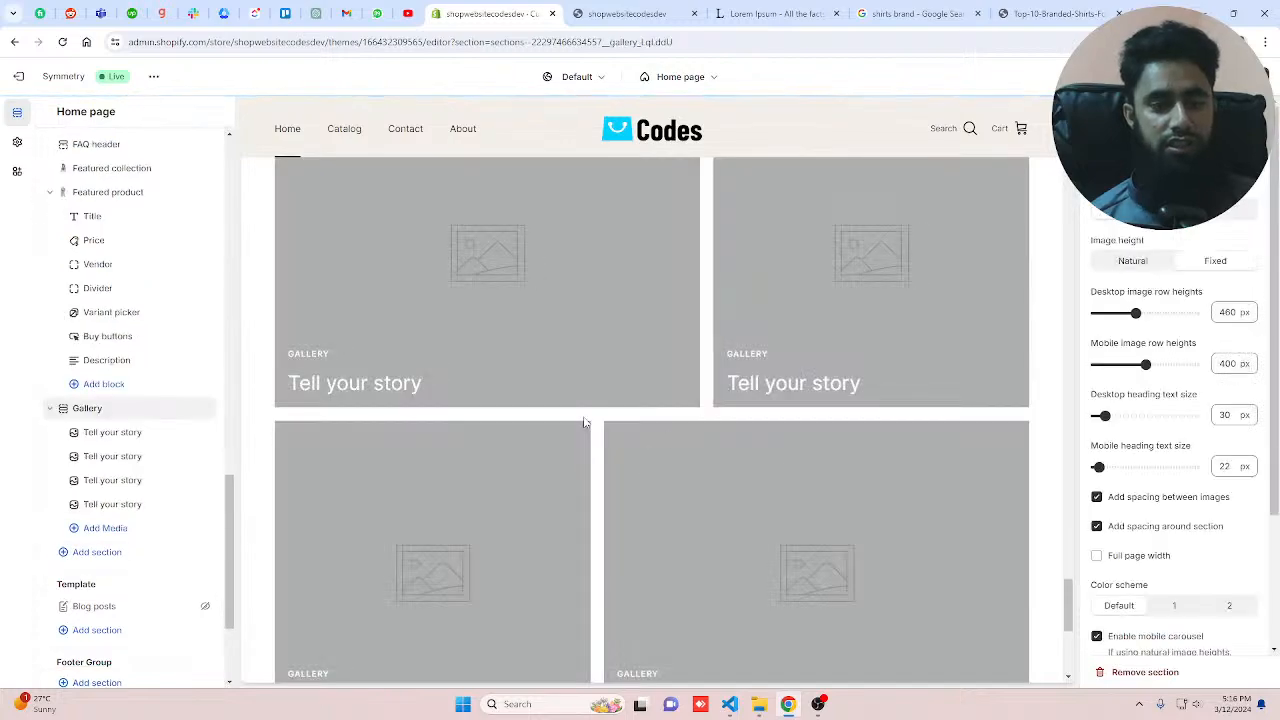
Step: Set the first gallery block's image to the navy T-shirt photo from the store library
scroll(793, 409, up, 2)
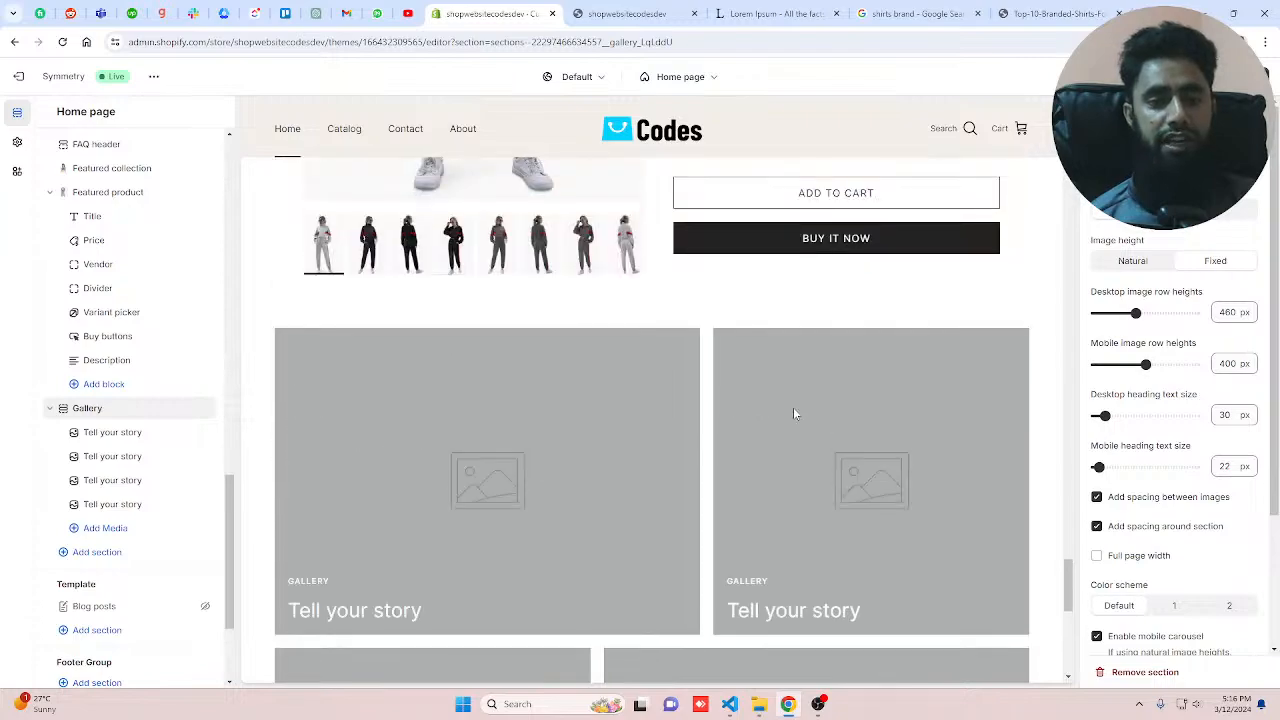
scroll(794, 413, down, 2)
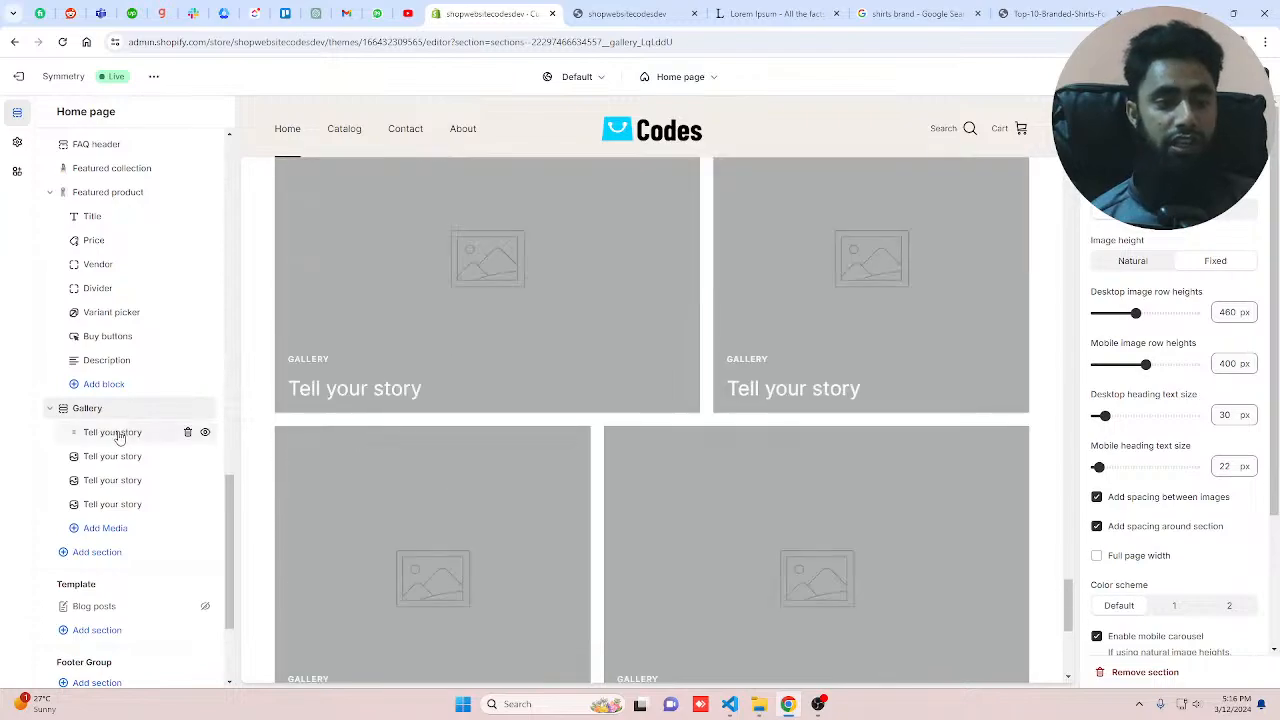
click(118, 436)
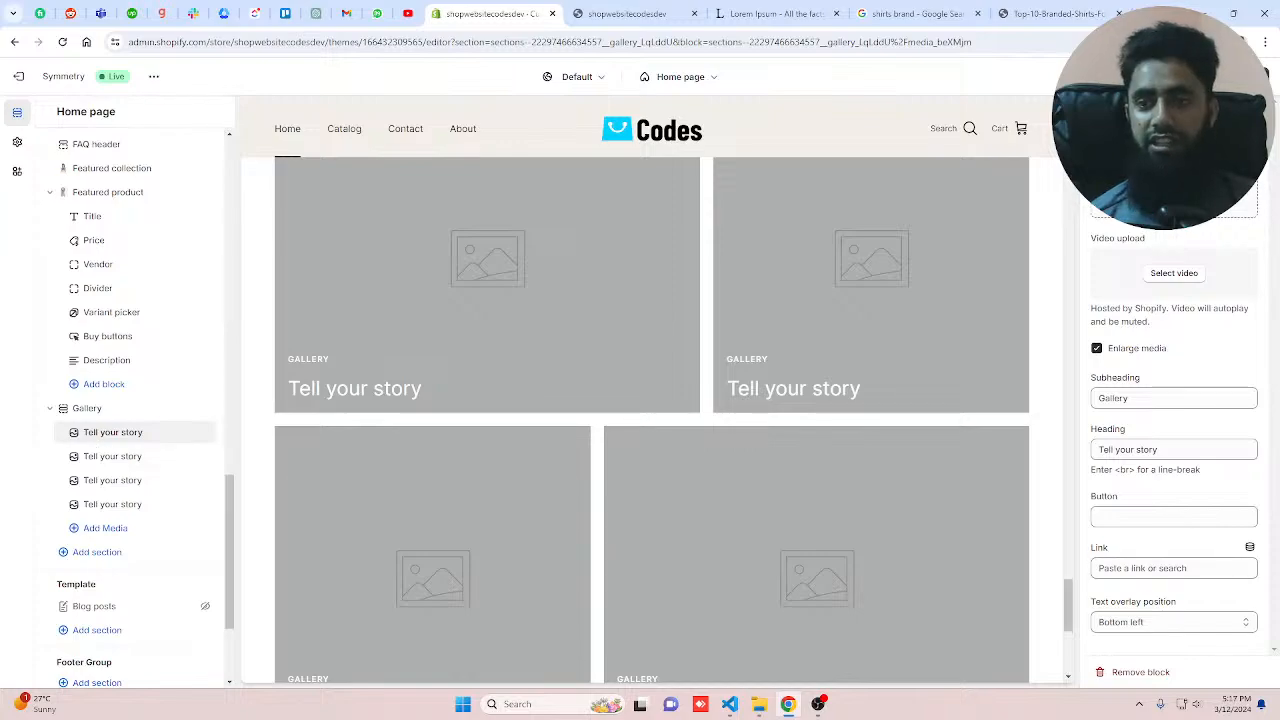
click(1178, 210)
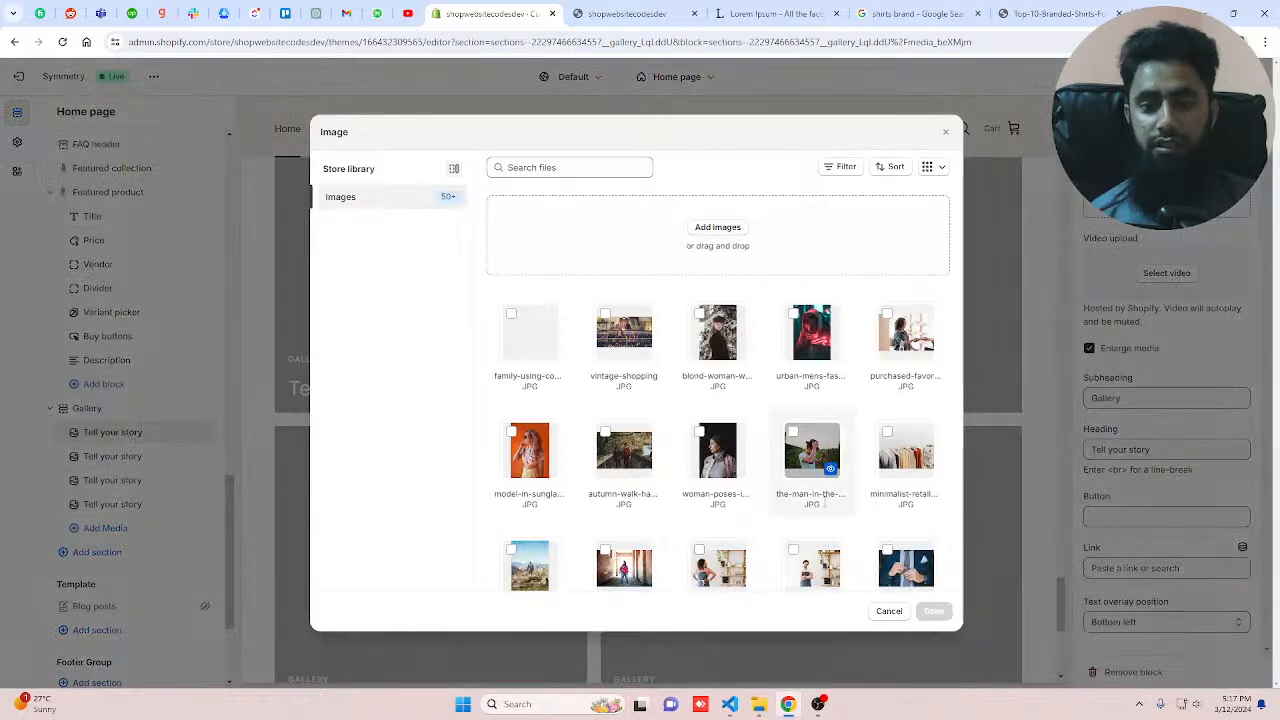
scroll(809, 527, down, 10)
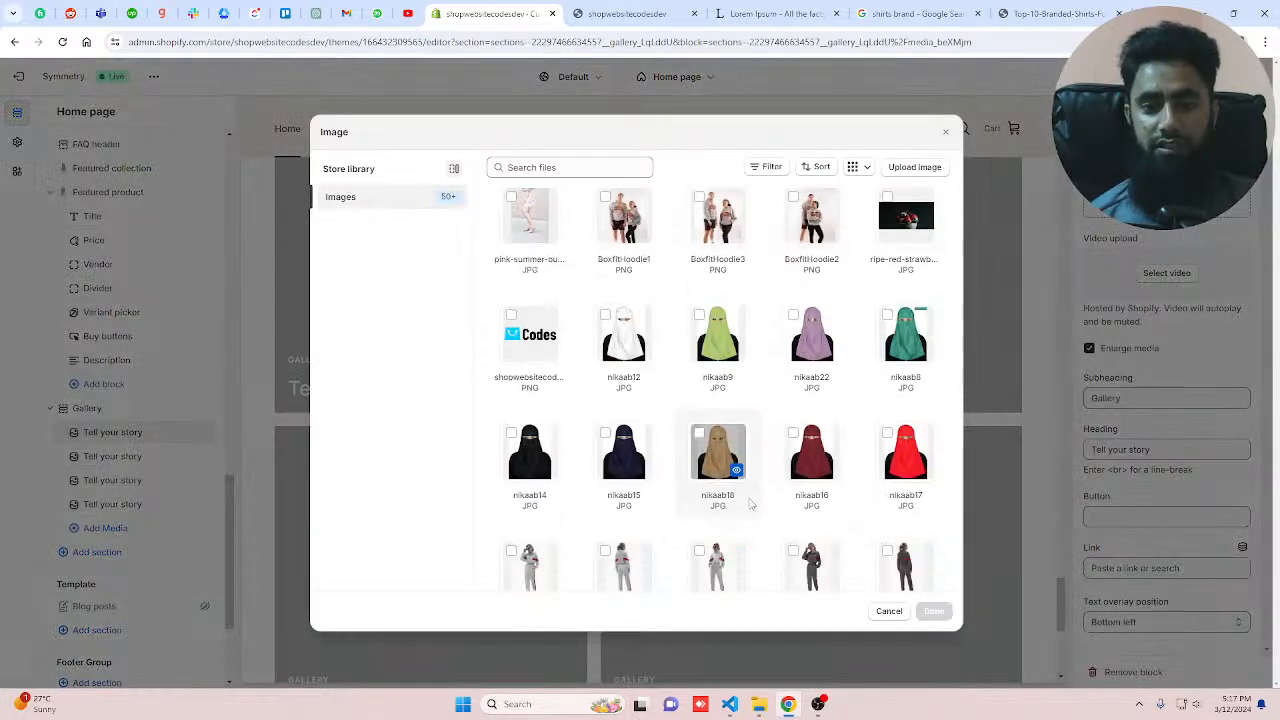
scroll(751, 505, down, 5)
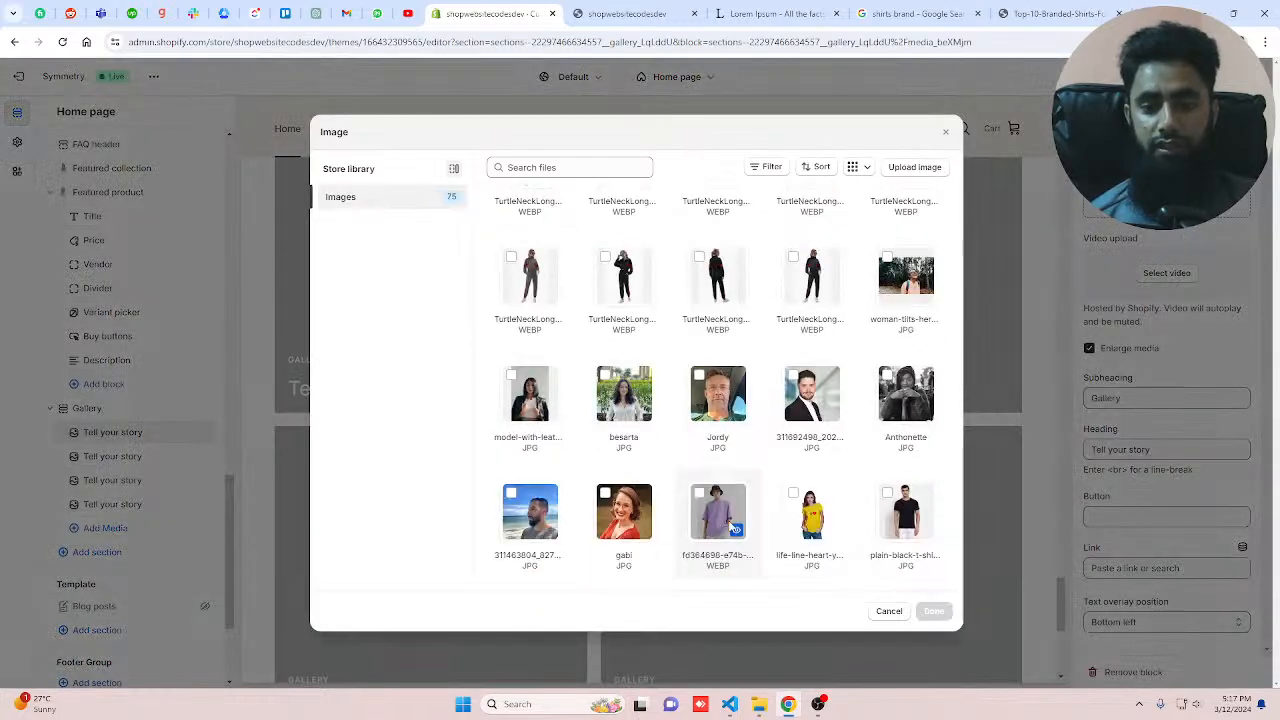
scroll(751, 528, down, 2)
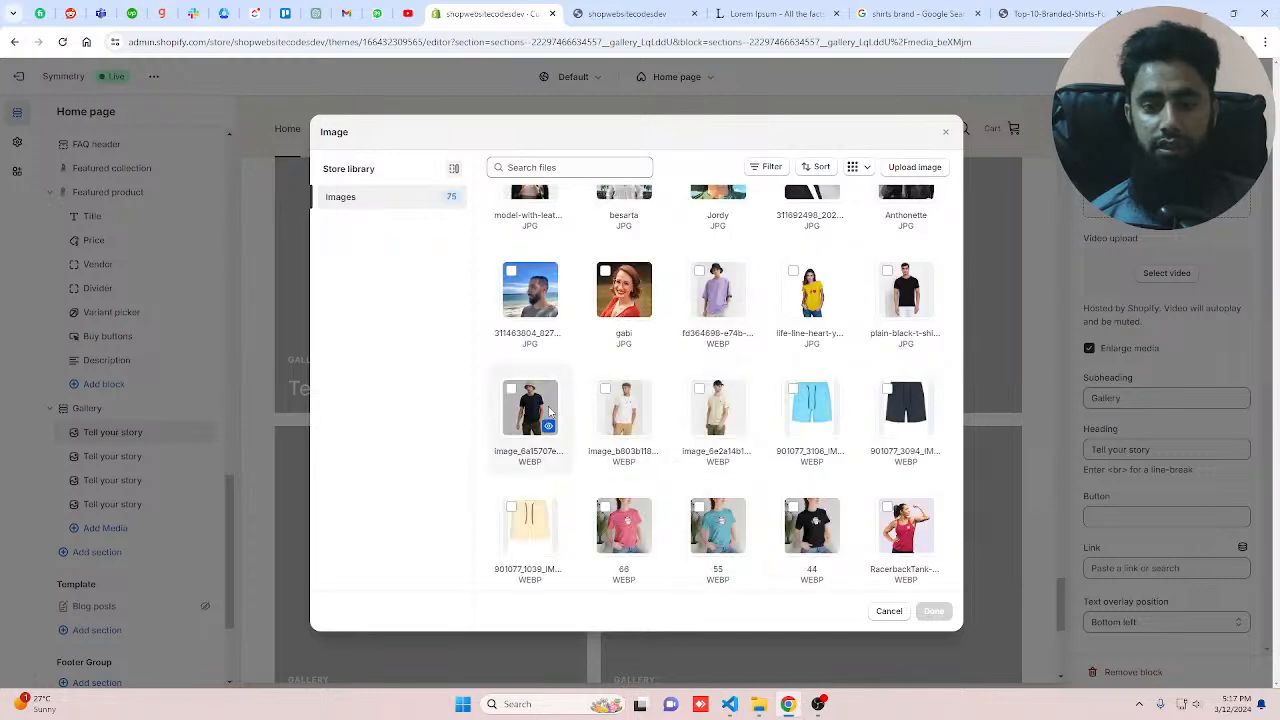
key(Escape)
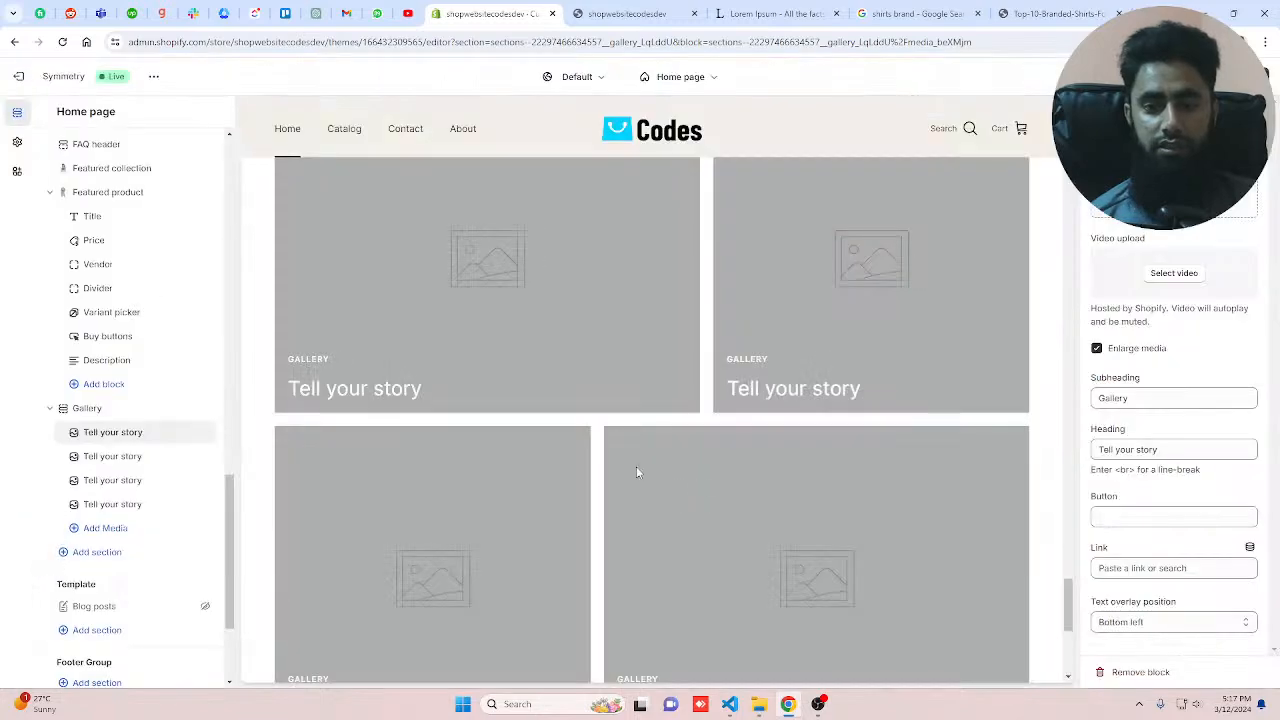
Step: Set the second gallery block's image to a grey TurtleNeckLong joggers photo
click(193, 452)
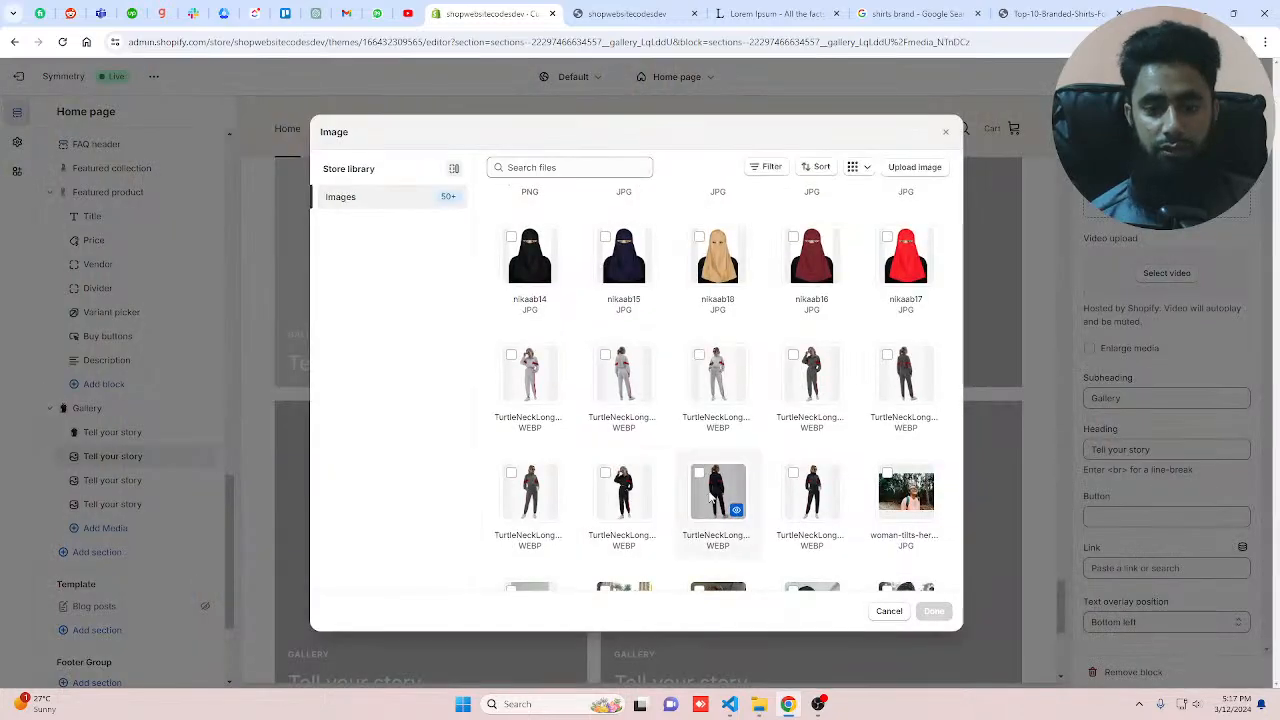
click(718, 375)
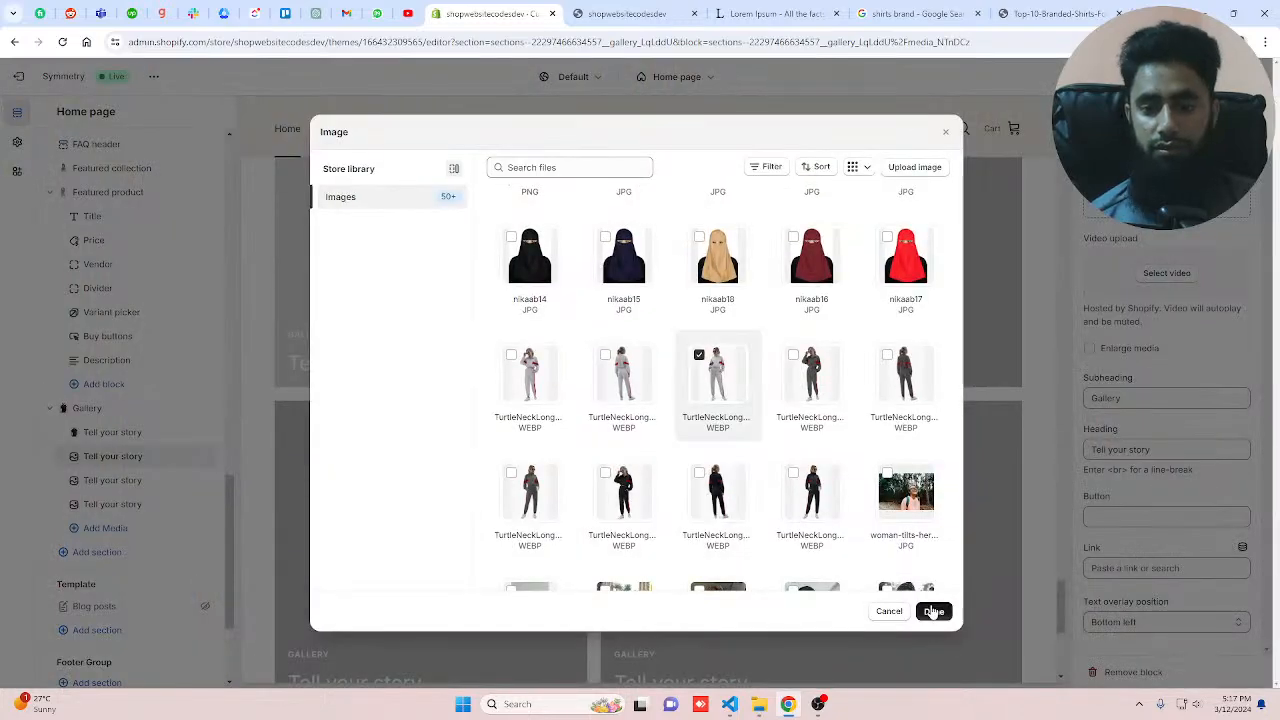
click(933, 612)
Step: Set the third gallery block's image to pink-summer-outfit
scroll(600, 470, down, 3)
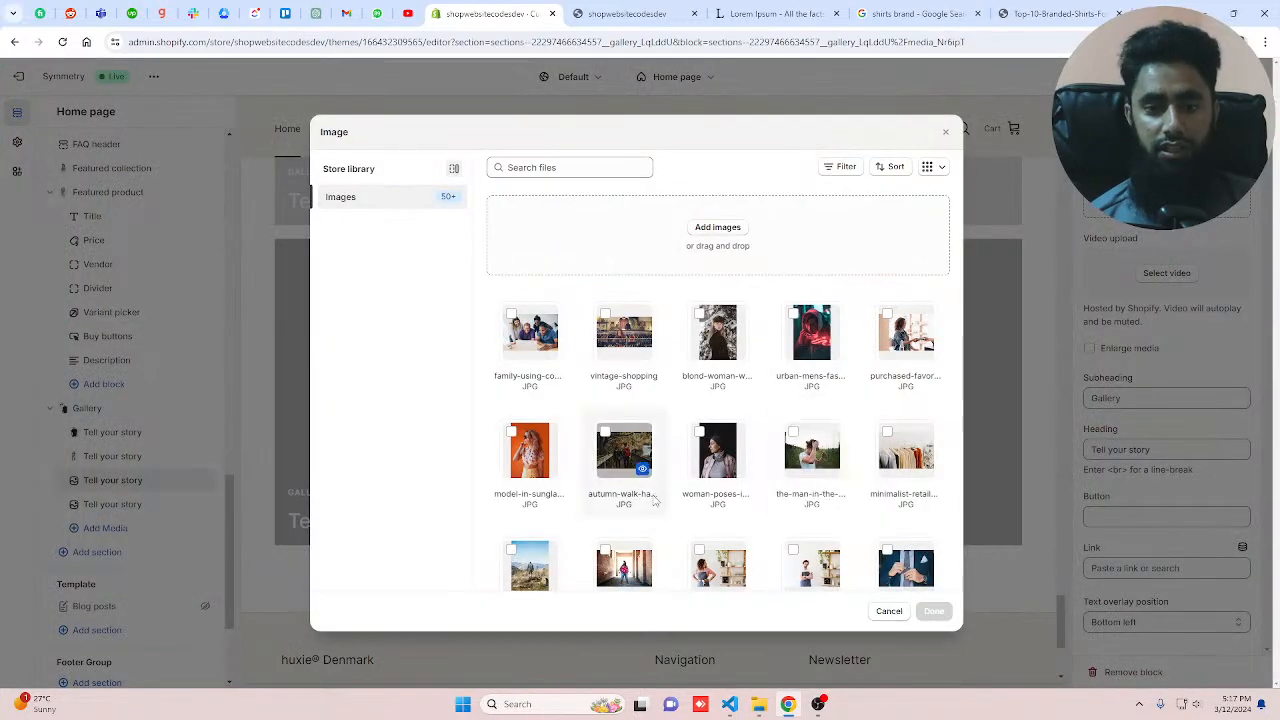
scroll(651, 513, down, 10)
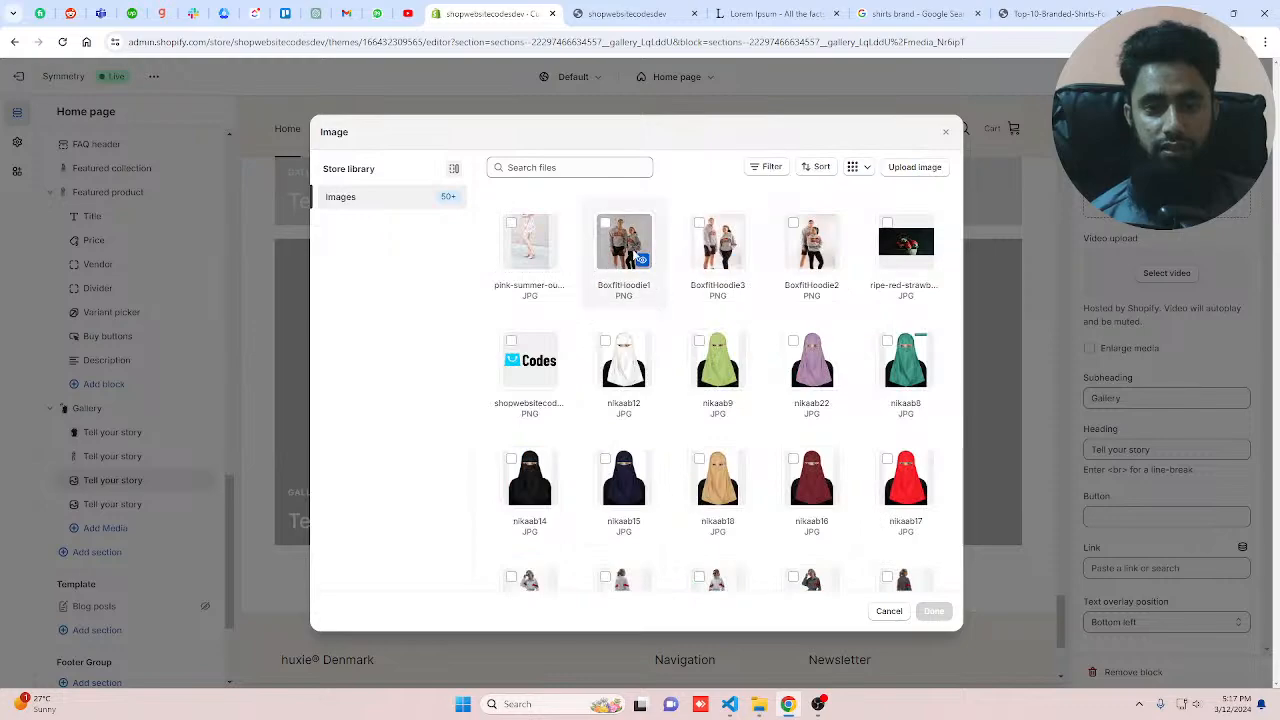
click(529, 242)
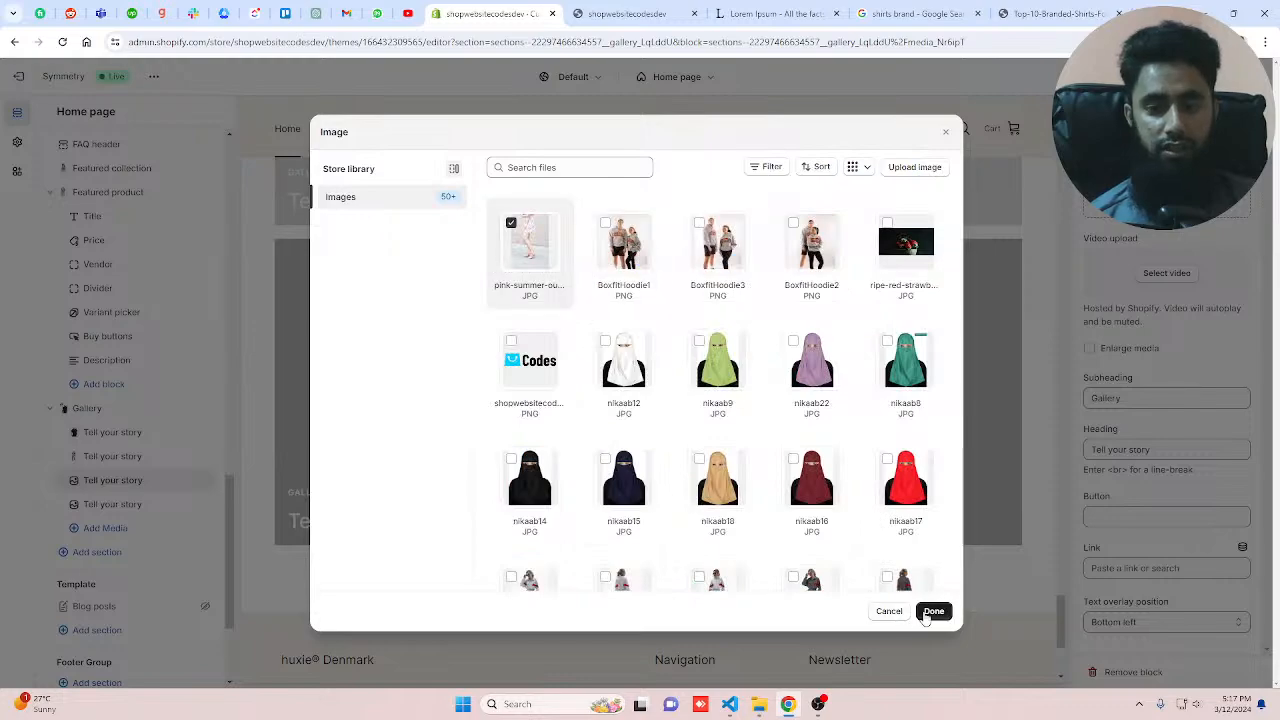
click(933, 611)
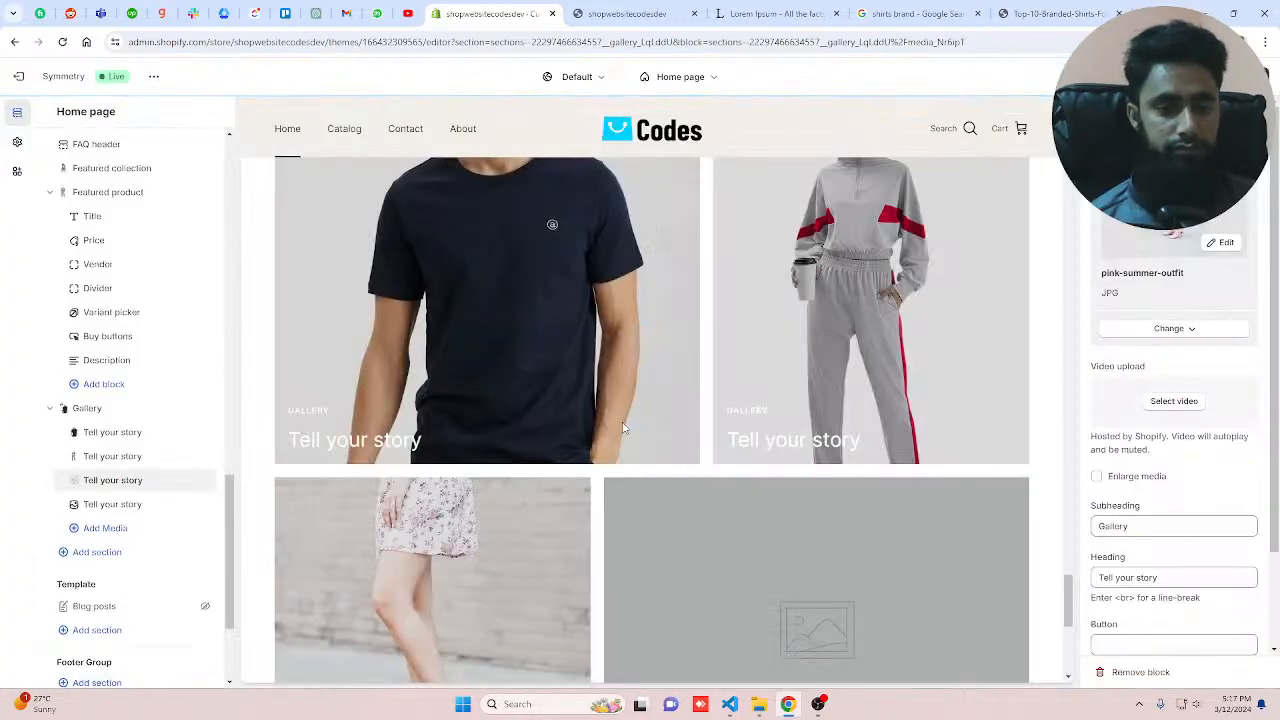
Step: Set the fourth gallery block's image to model-in-sunglasses-and-summer-clothes
click(113, 504)
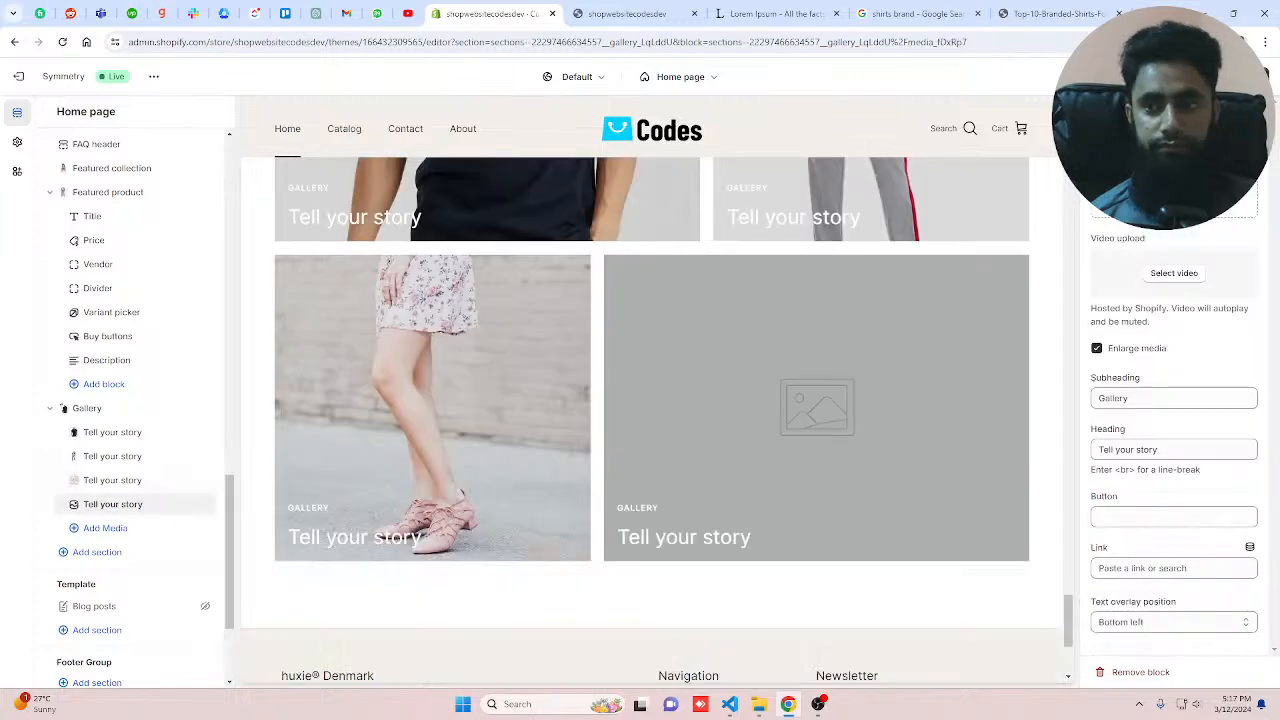
click(1174, 192)
scroll(577, 490, down, 3)
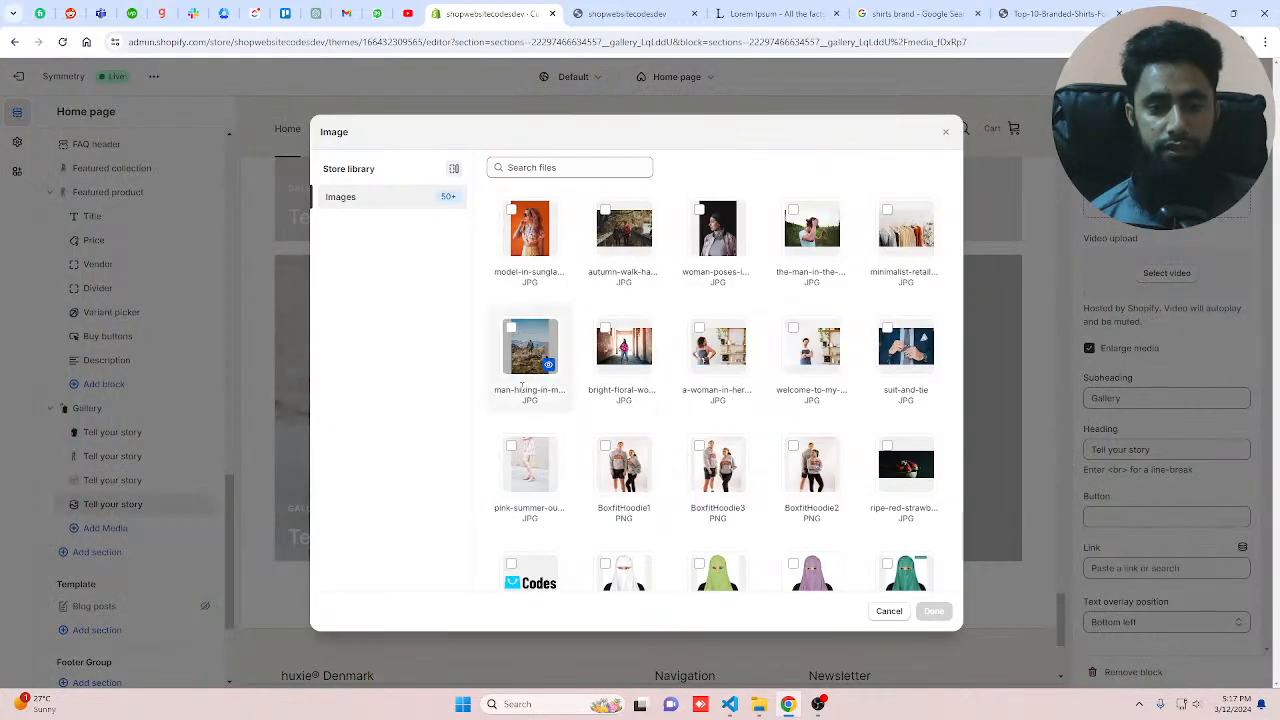
click(530, 228)
click(933, 611)
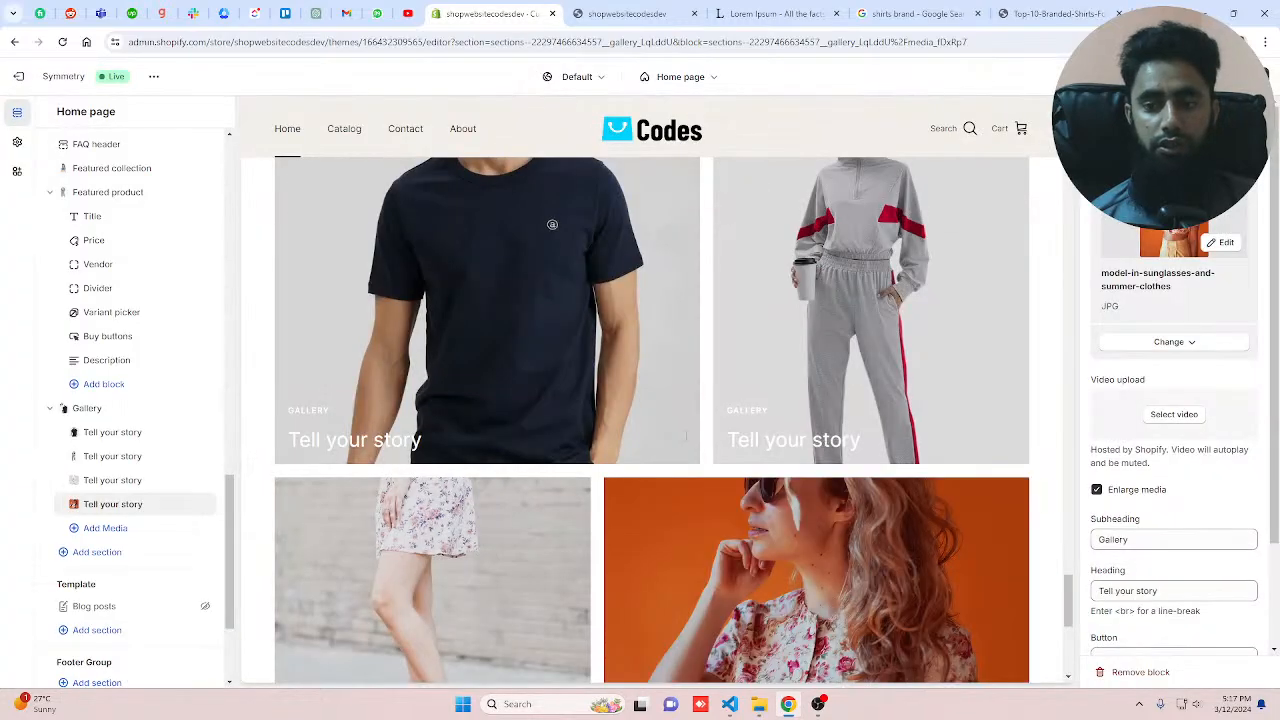
Step: Set the Gallery section's image height to Natural
click(517, 441)
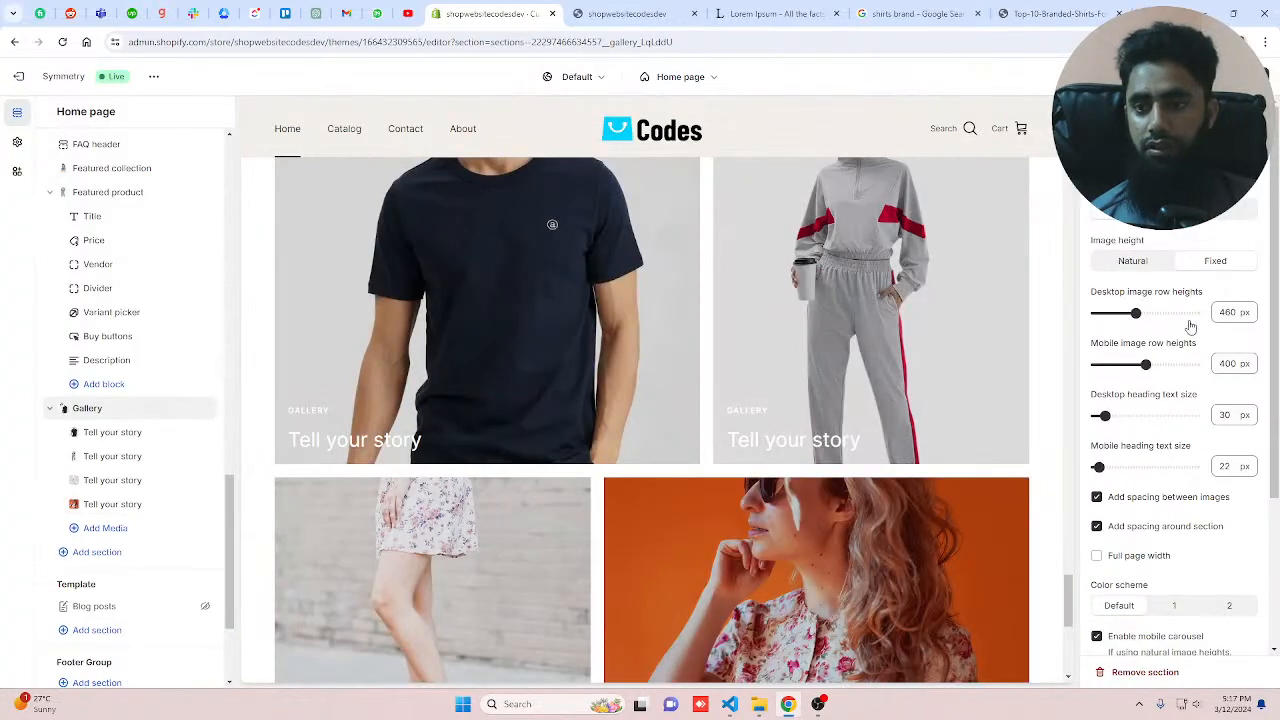
click(1130, 259)
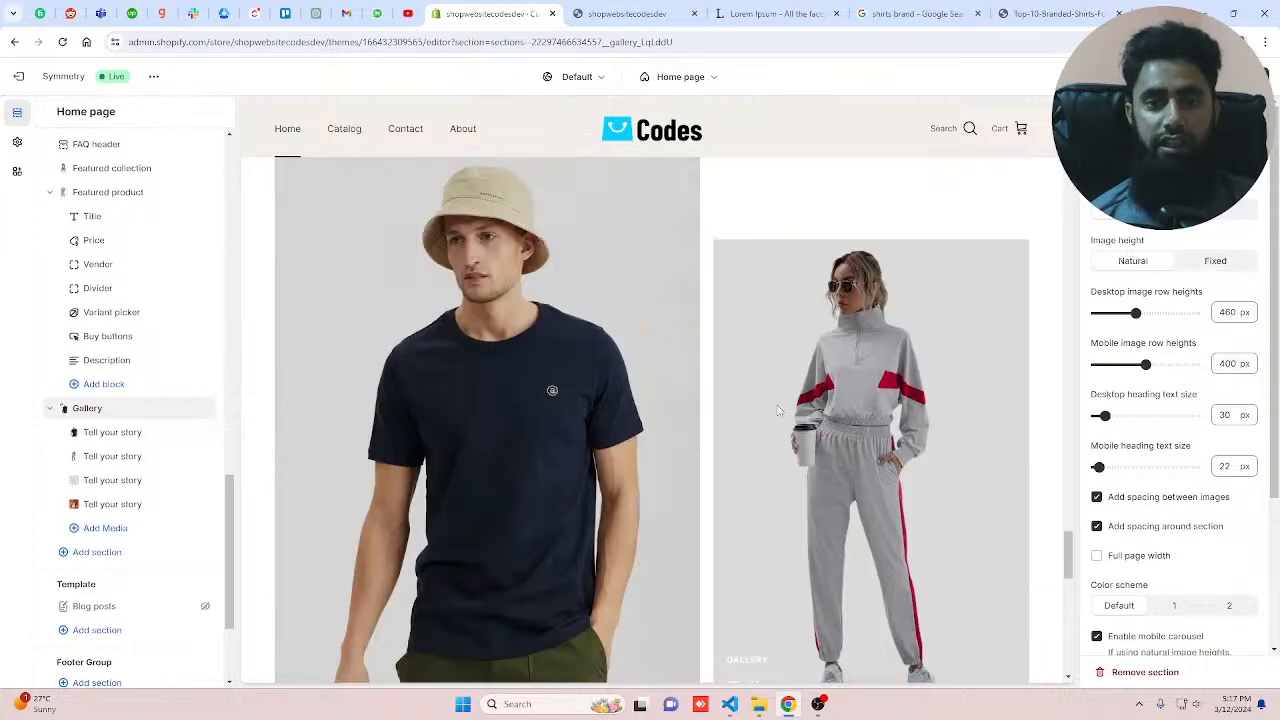
Step: Scroll through the Gallery section in the preview to examine its image layout
scroll(776, 408, down, 12)
scroll(769, 420, up, 9)
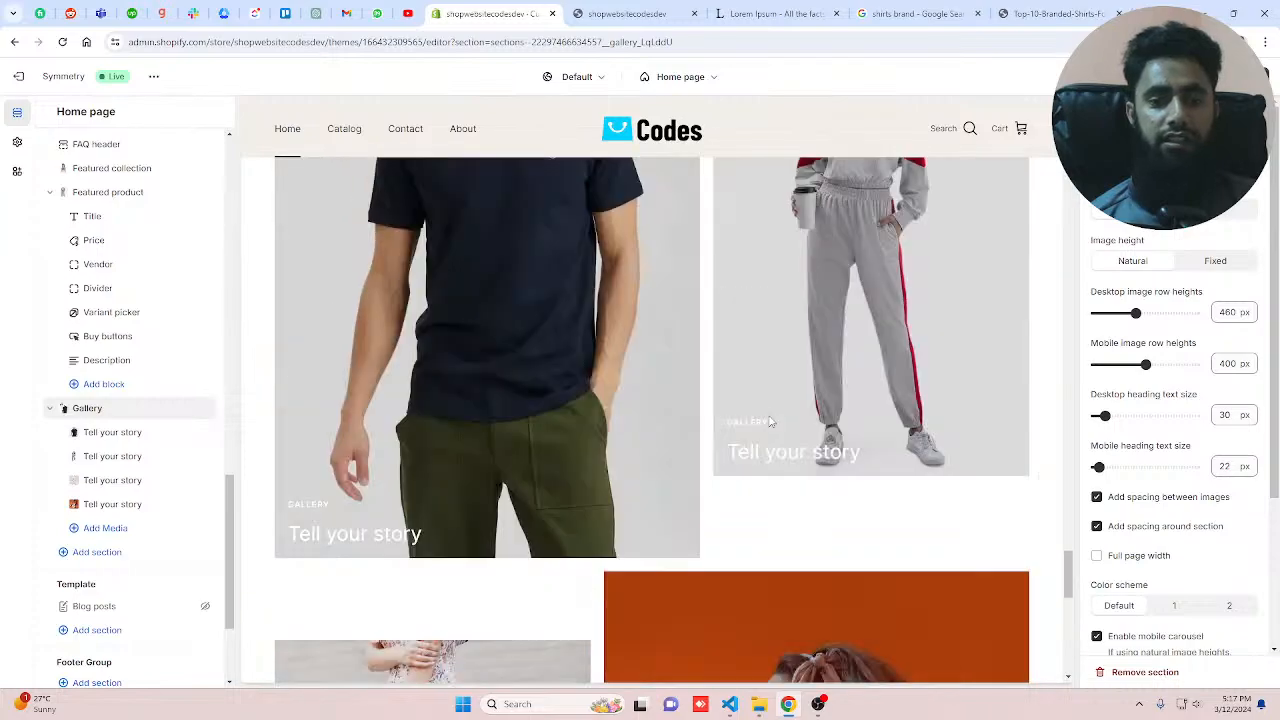
scroll(769, 422, up, 7)
scroll(769, 422, down, 7)
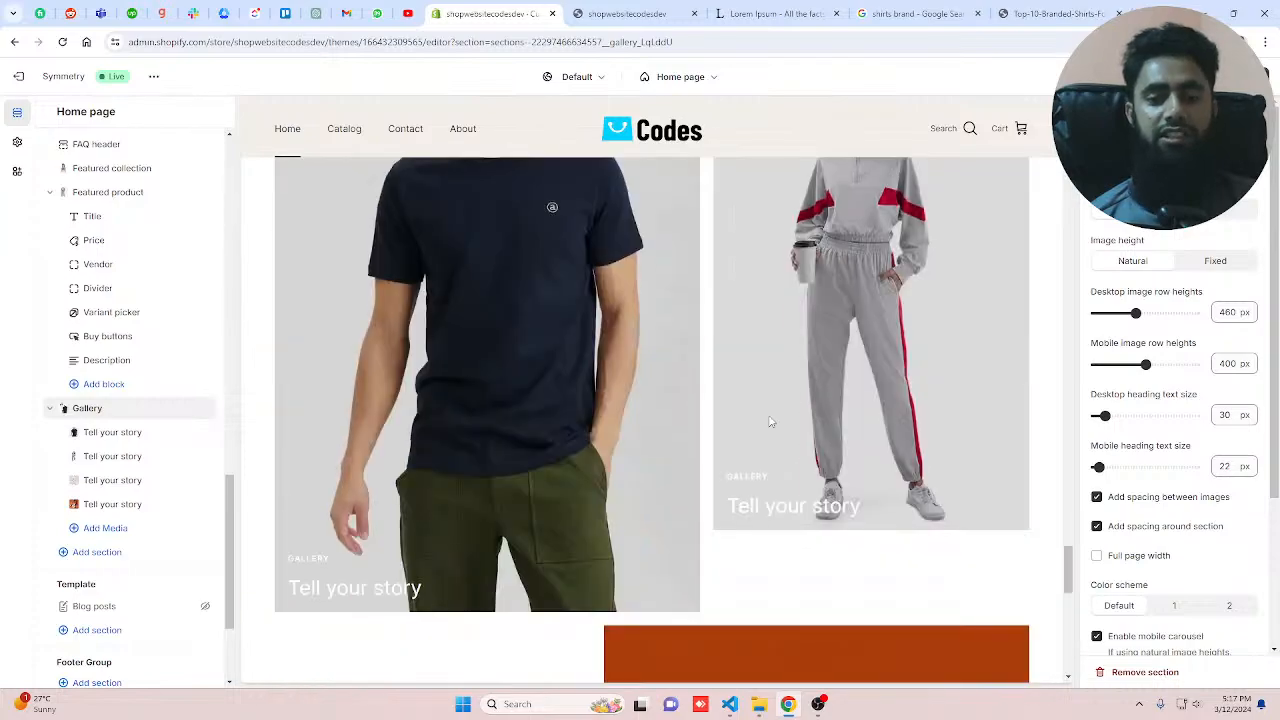
scroll(770, 421, down, 6)
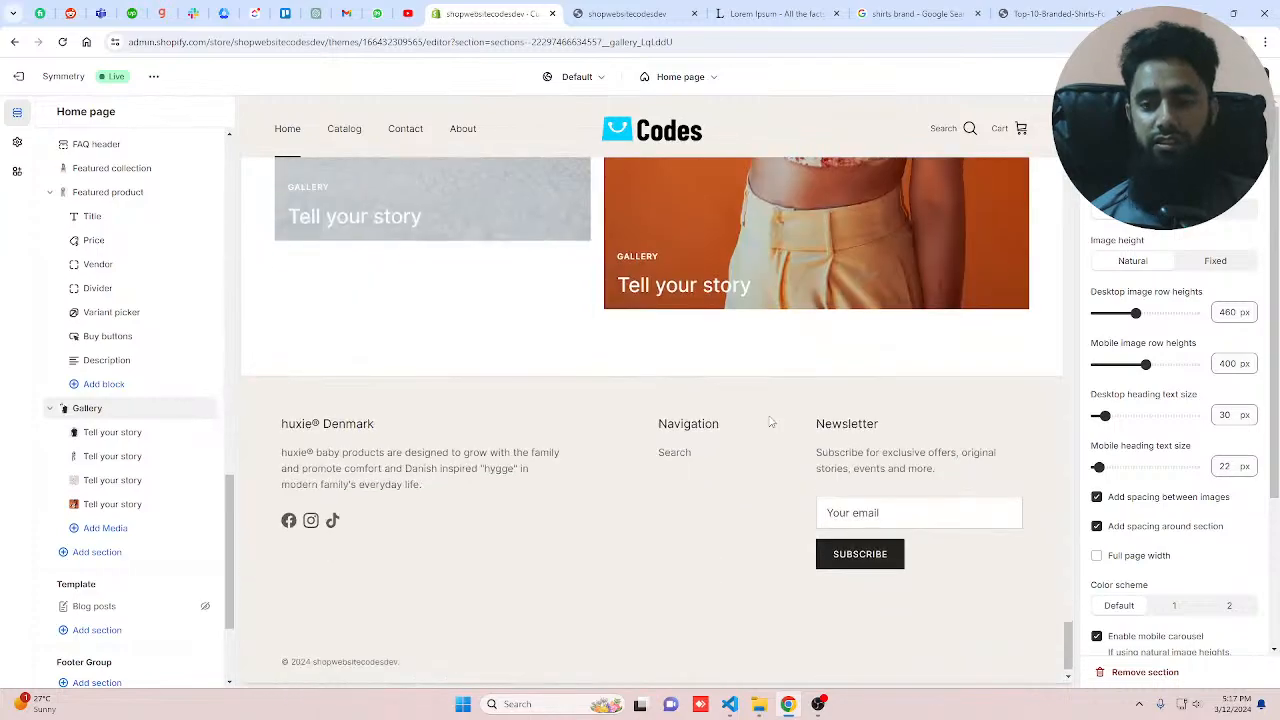
scroll(770, 421, up, 8)
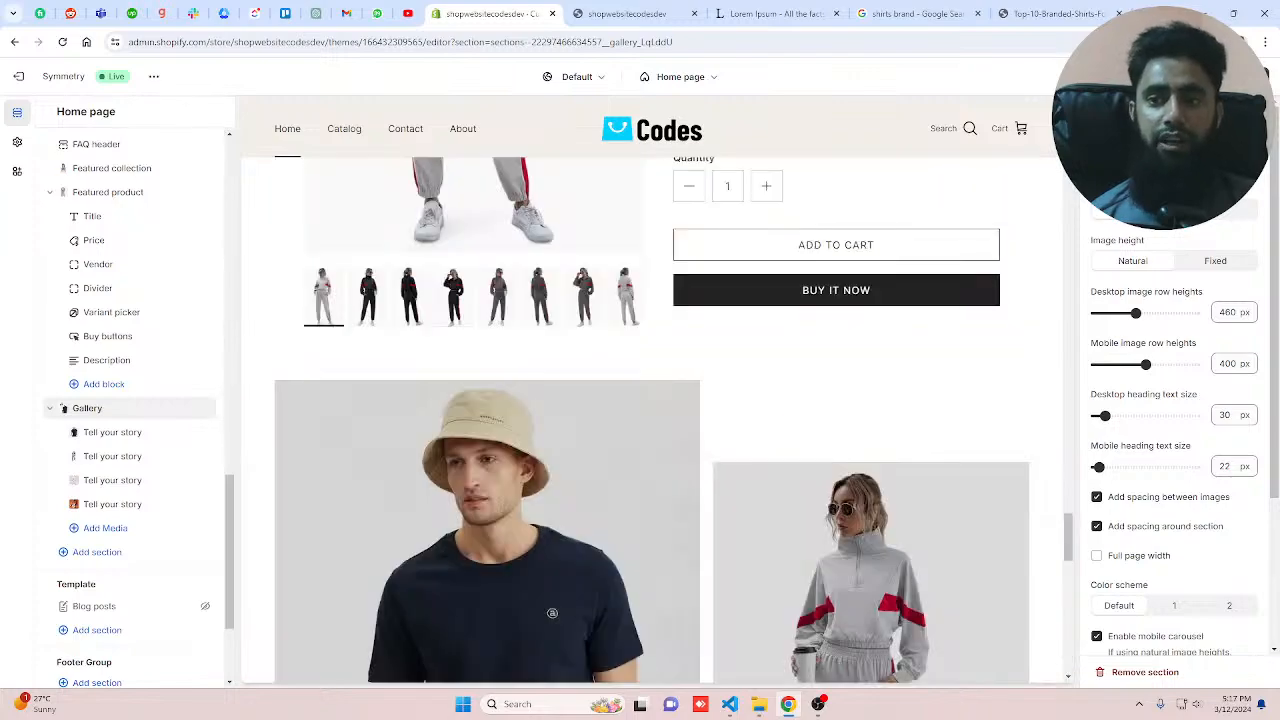
scroll(1020, 428, down, 3)
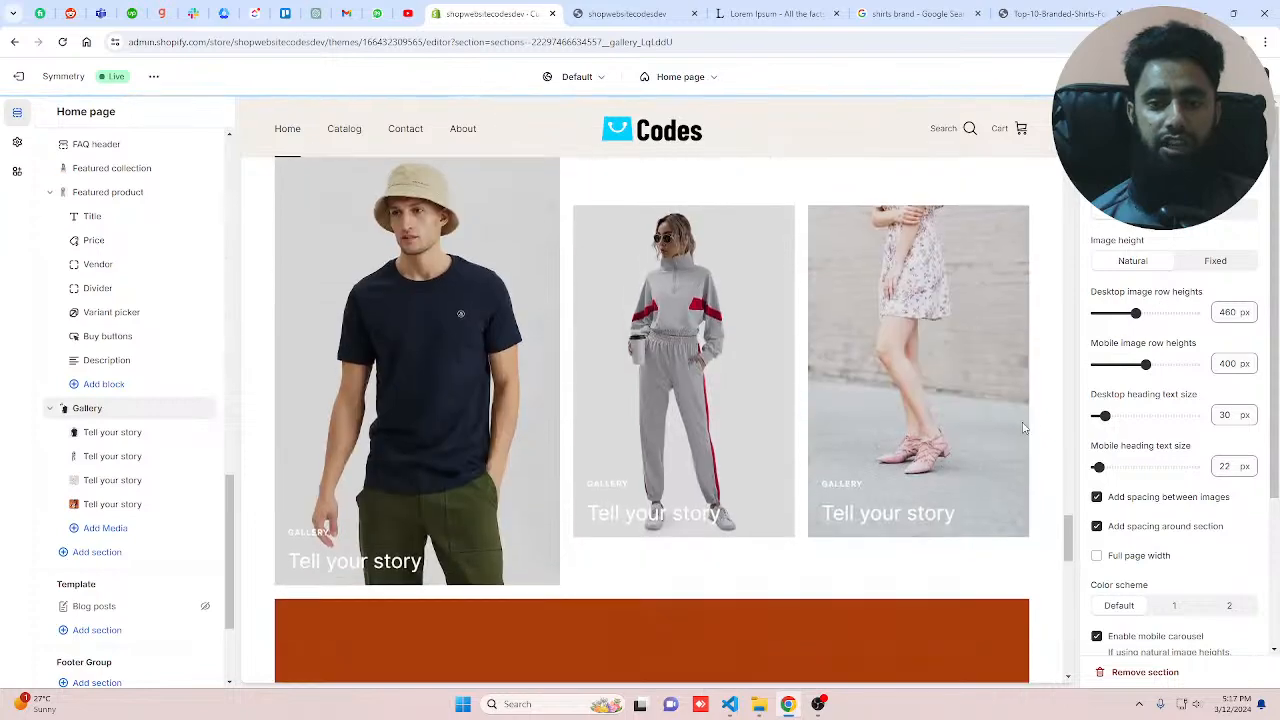
scroll(990, 425, down, 1)
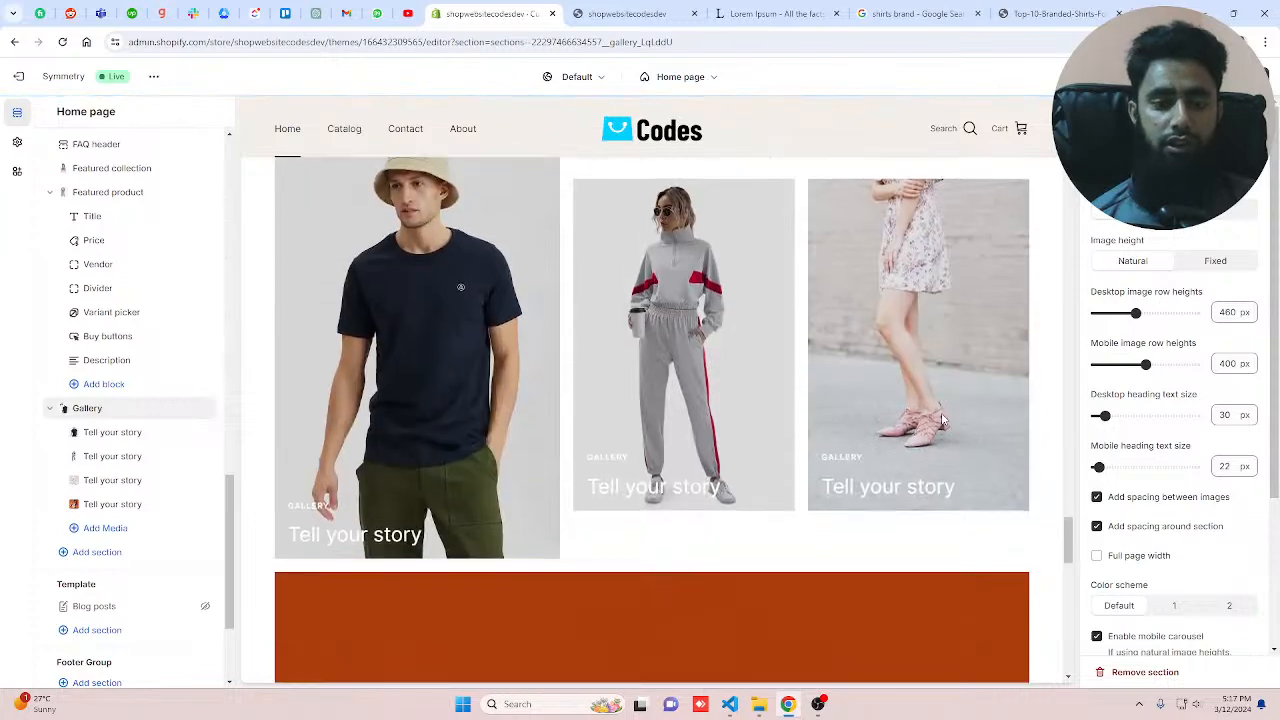
scroll(942, 420, down, 5)
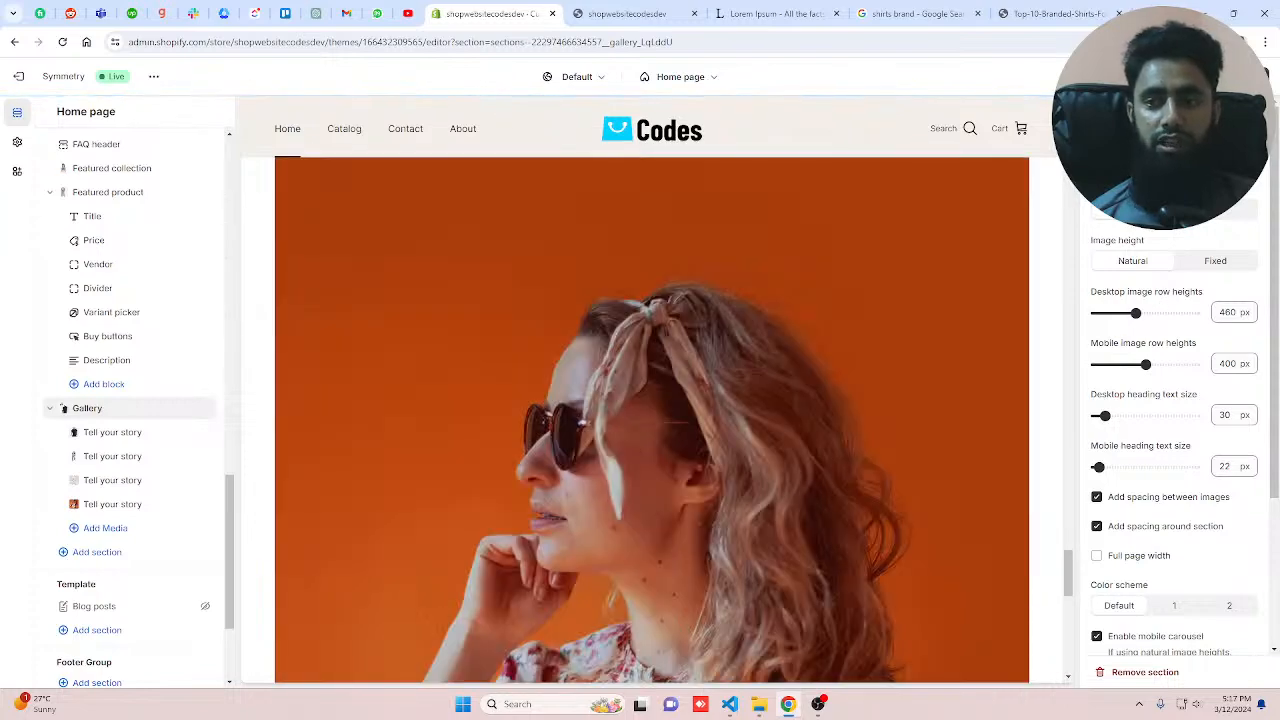
scroll(845, 429, up, 7)
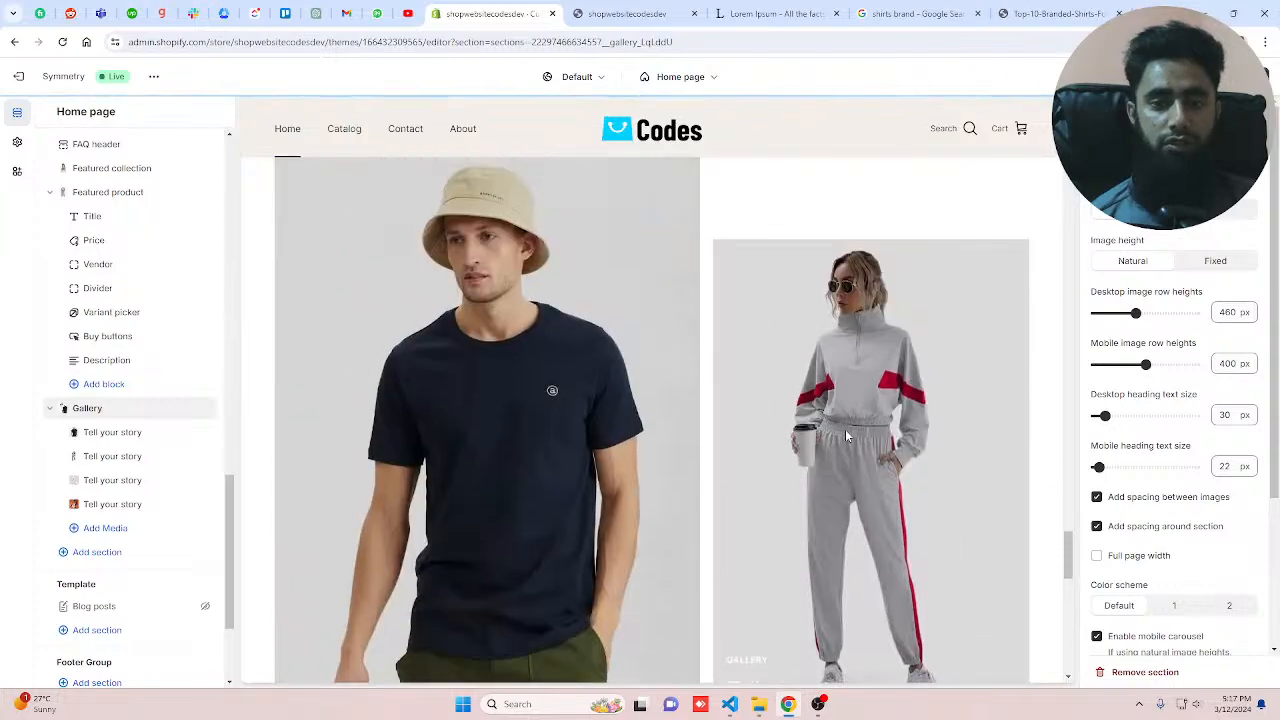
scroll(845, 429, down, 6)
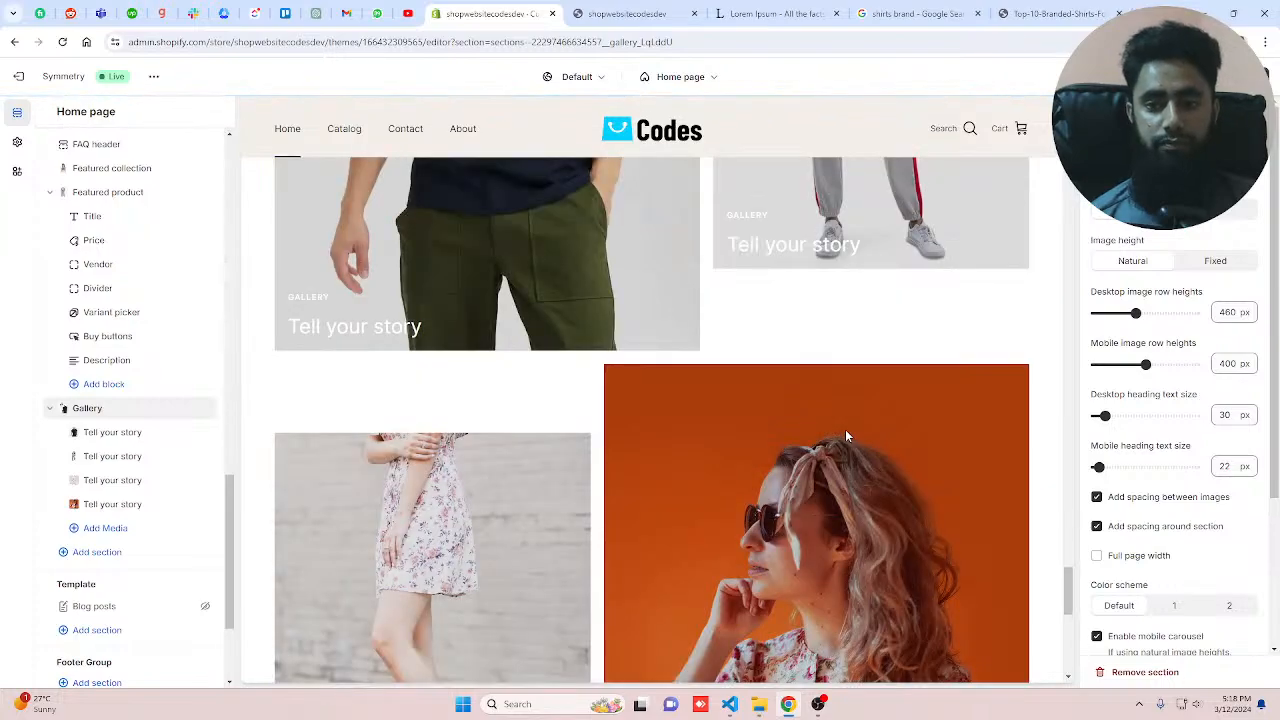
Step: Set the first gallery block's heading to Our New Arrival
click(100, 432)
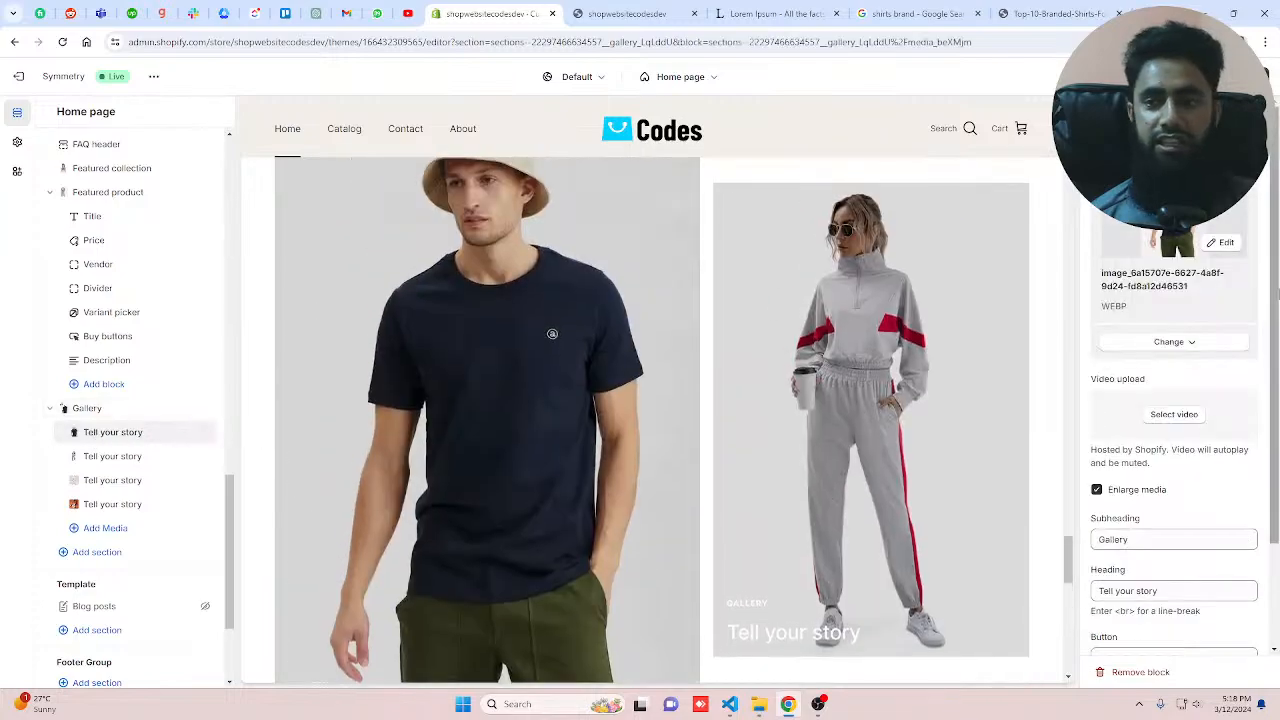
scroll(1277, 290, down, 2)
drag(1160, 461, 1094, 460)
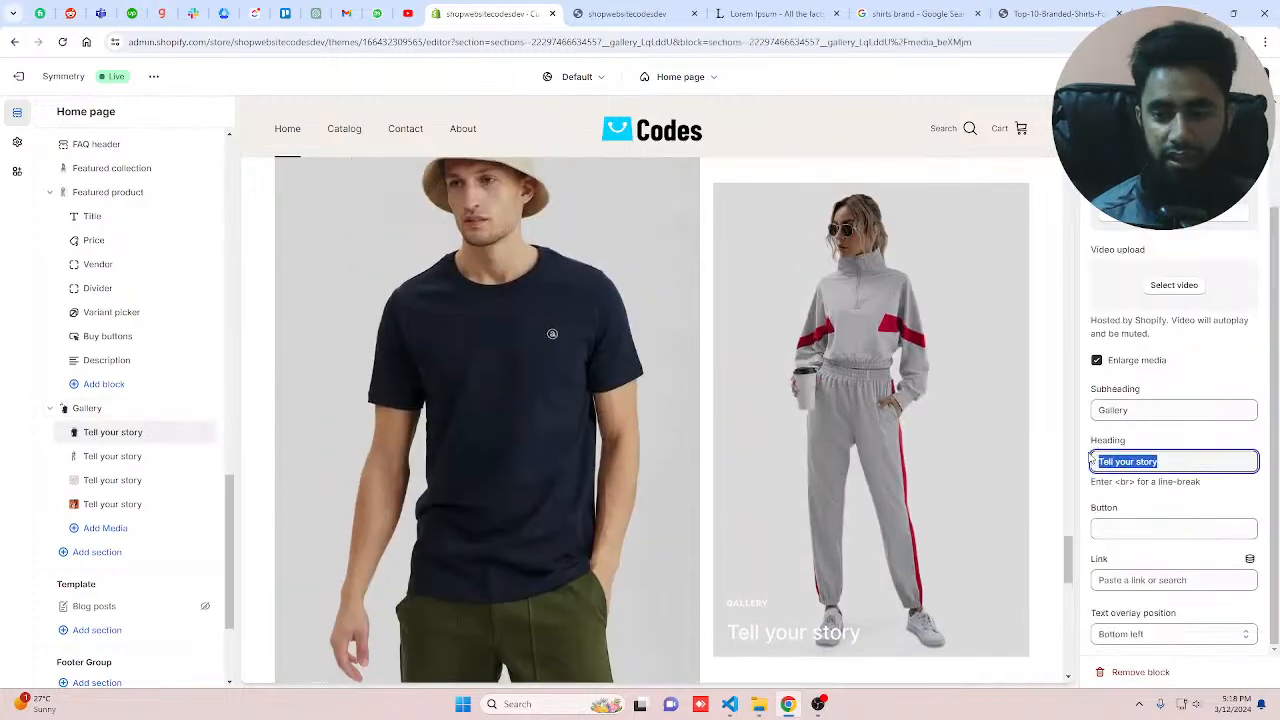
text(Our )
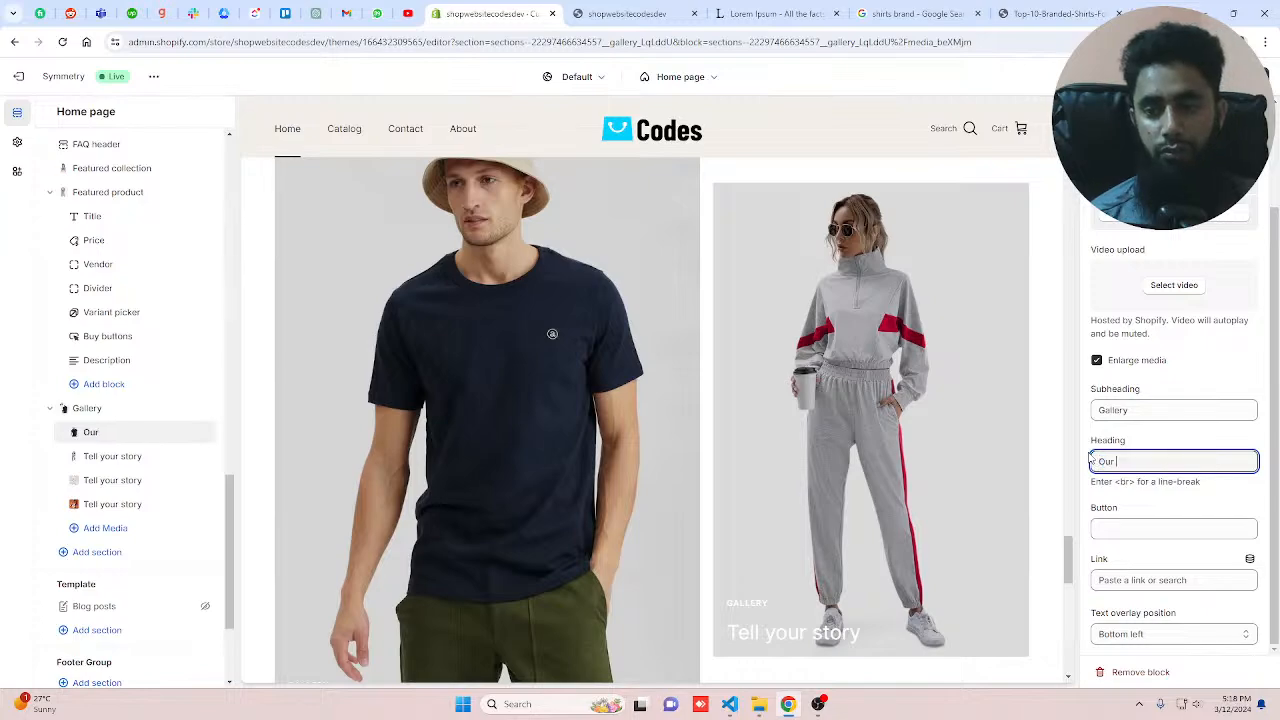
text(New Arr)
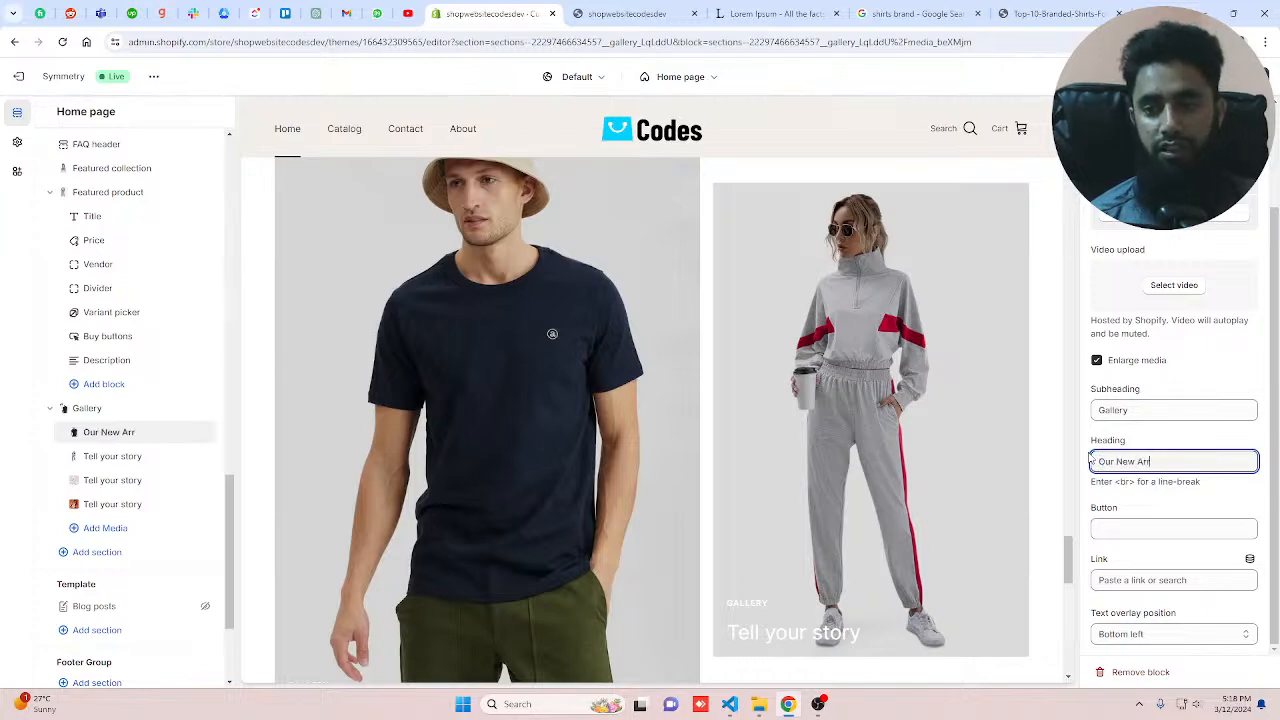
text(ival)
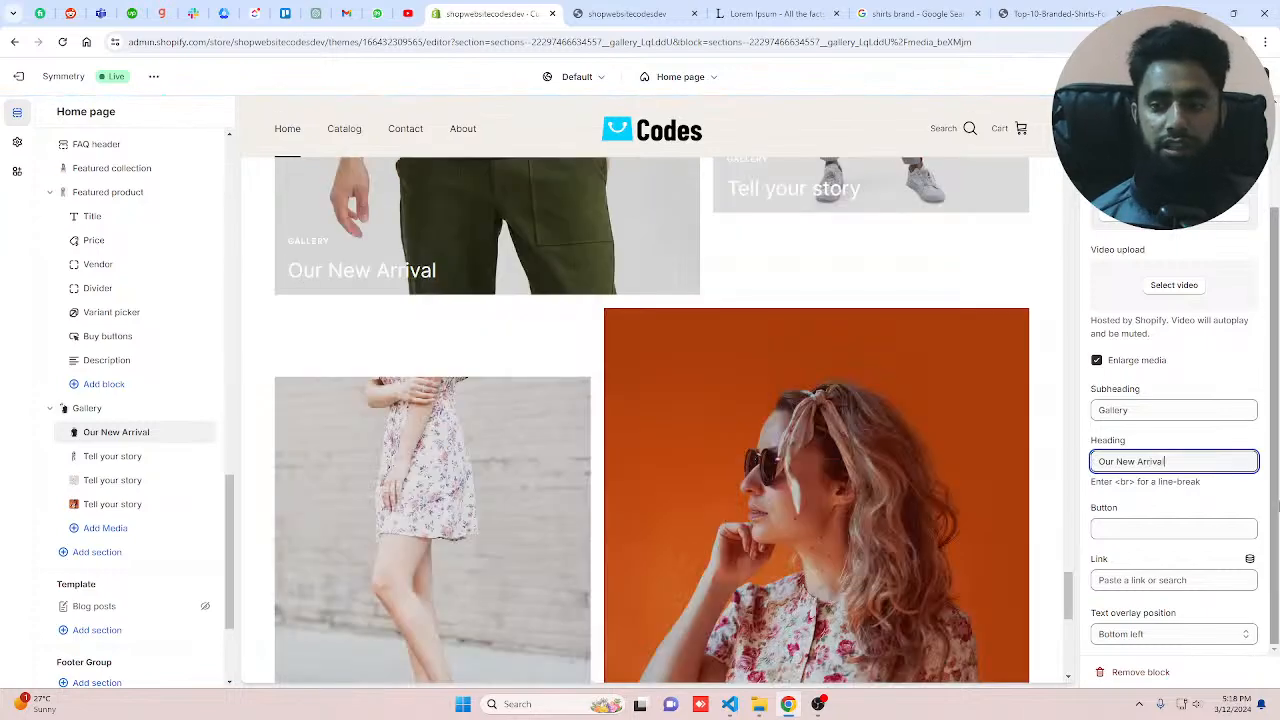
Step: Link the first gallery block to the Love T Shirt product and set its button label to Buy Now
click(1182, 580)
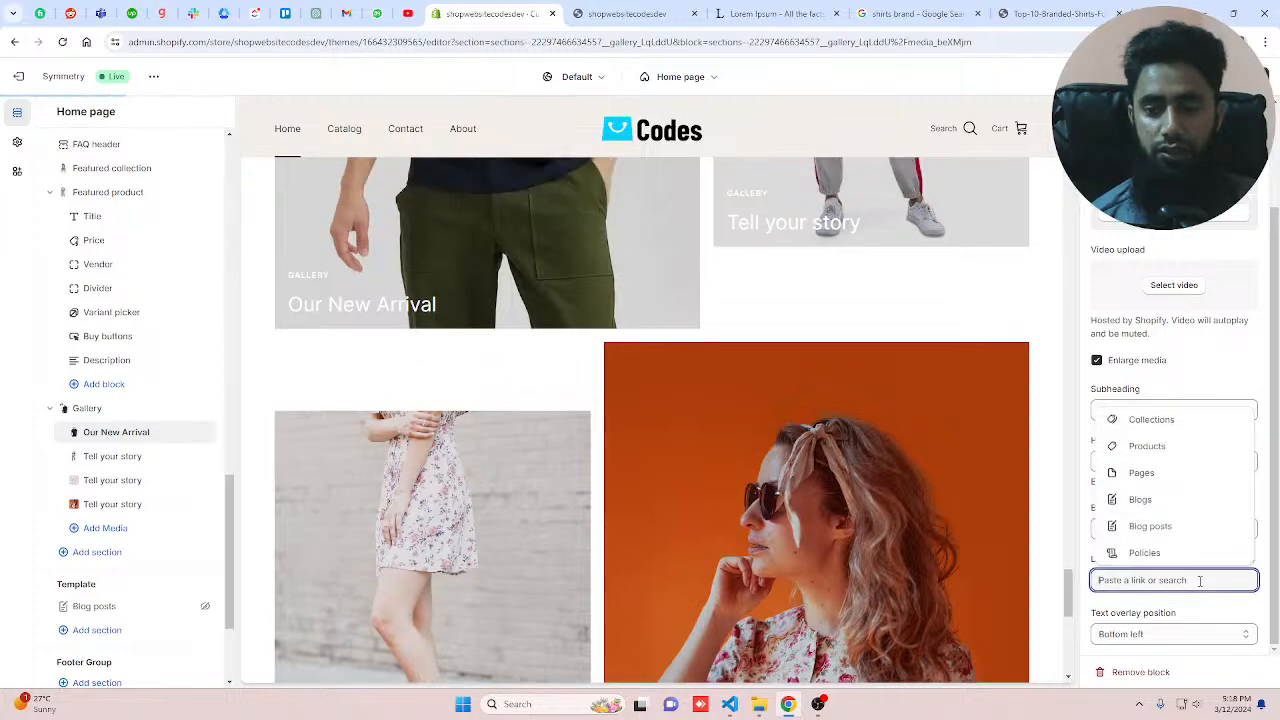
click(1145, 420)
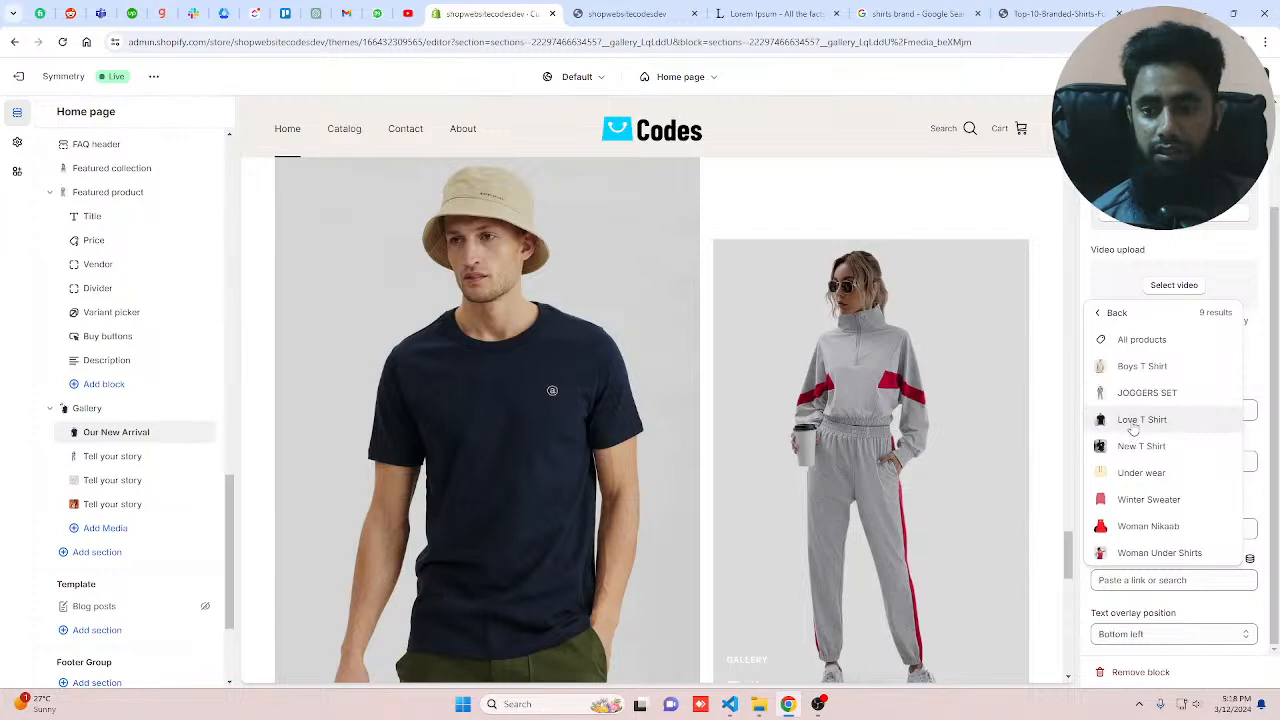
click(1140, 420)
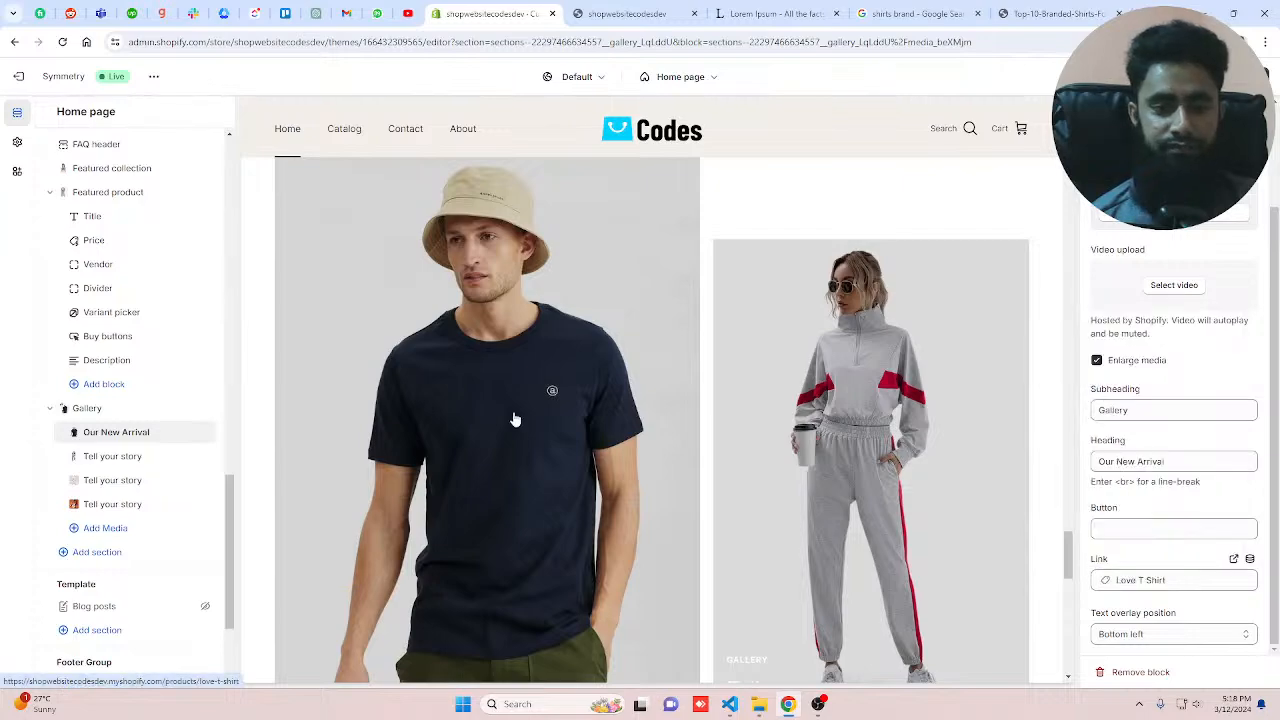
click(1159, 528)
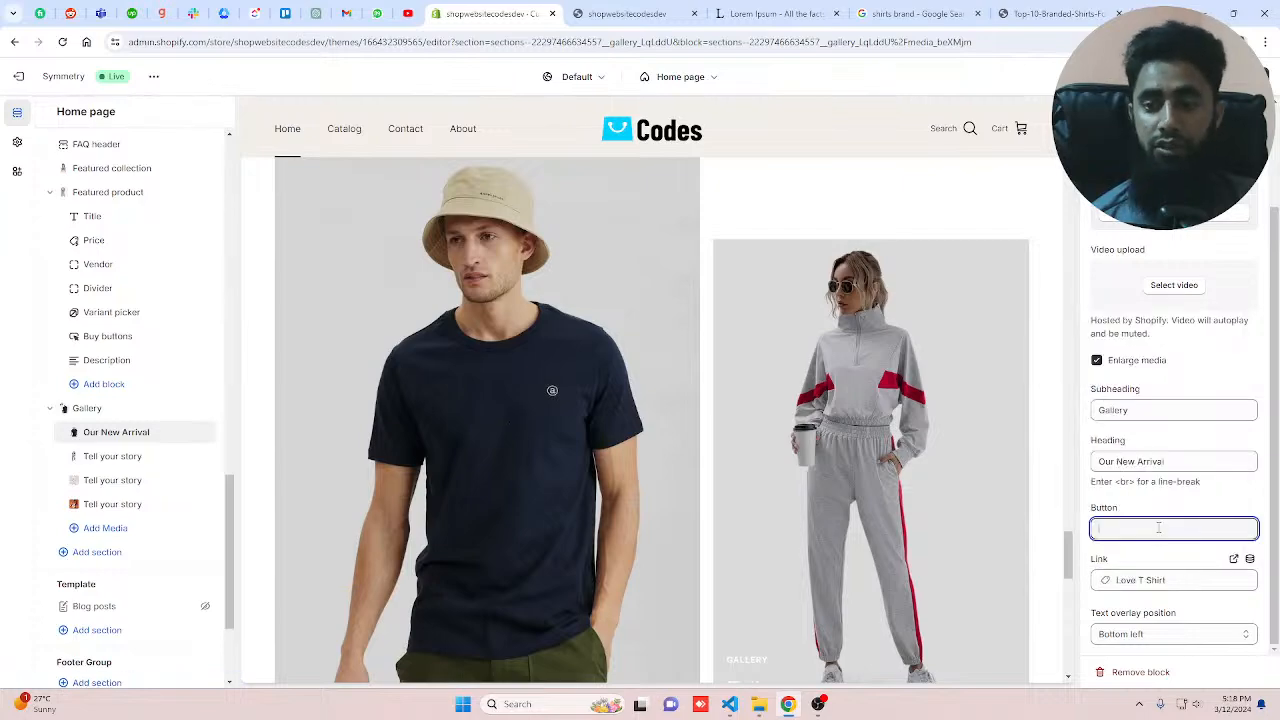
text(Bu)
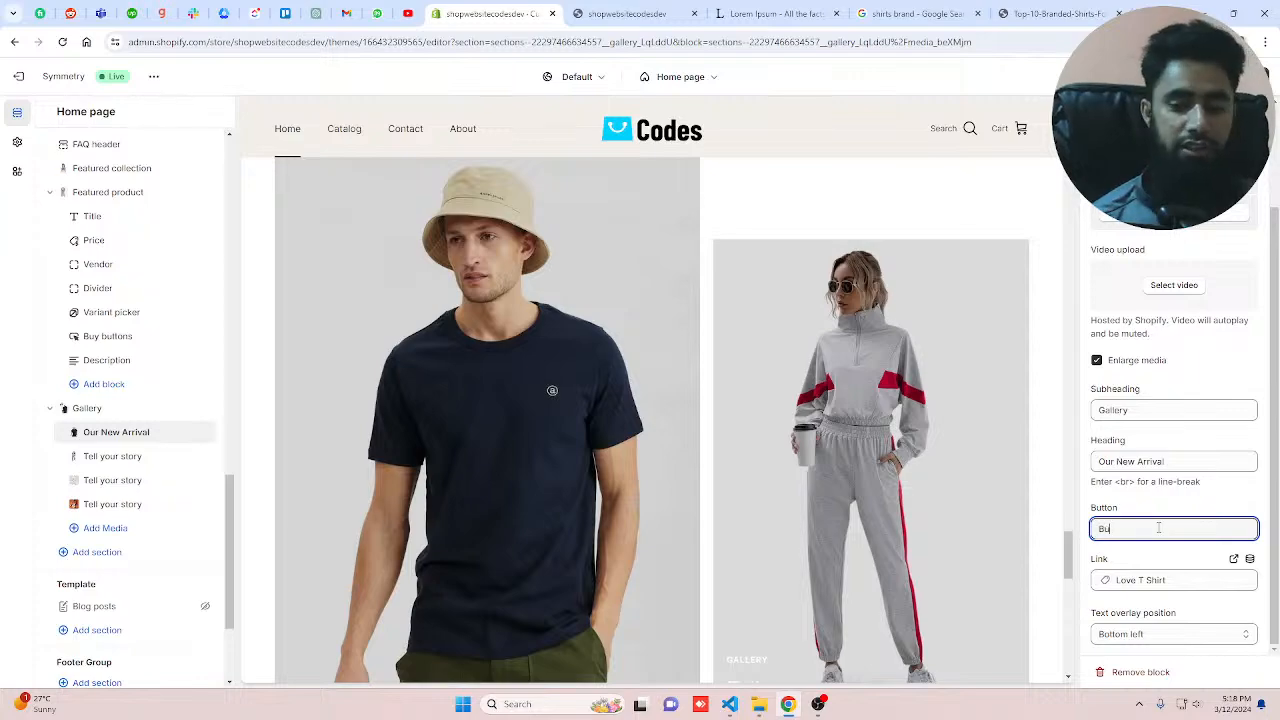
text(y Now)
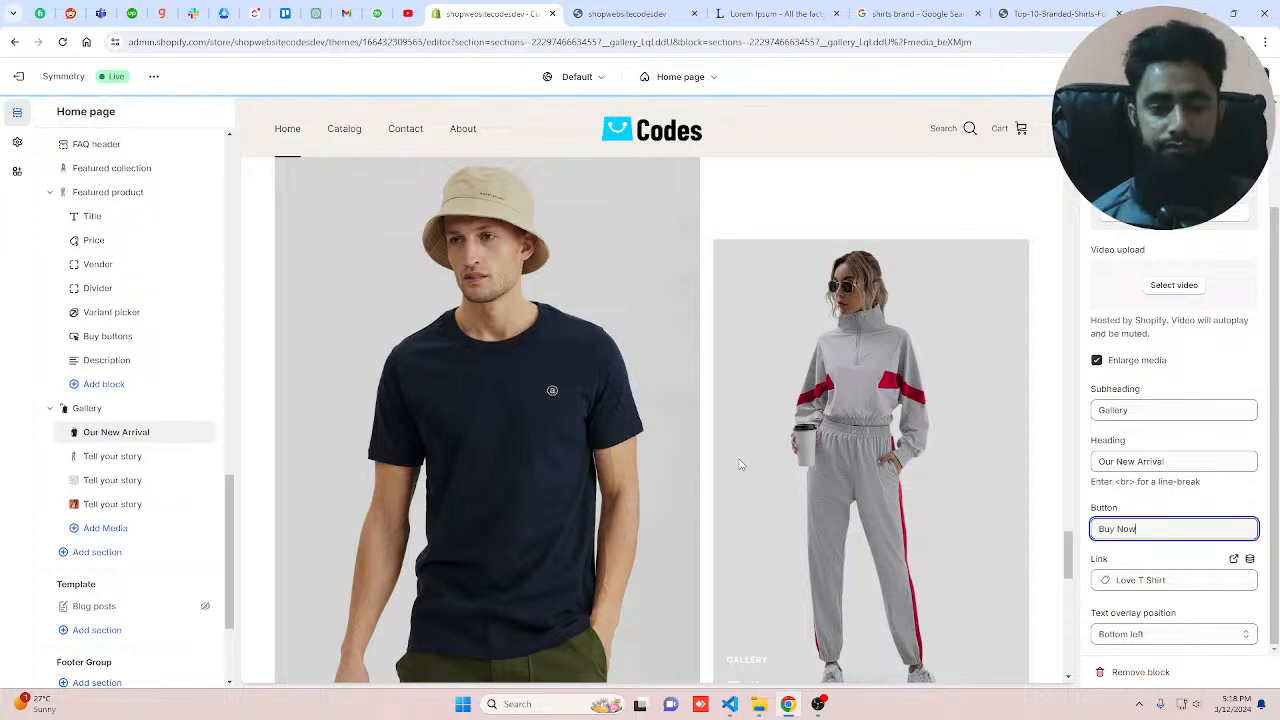
Step: Set the first gallery block's text overlay position to Top left and save the theme
scroll(600, 480, down, 2)
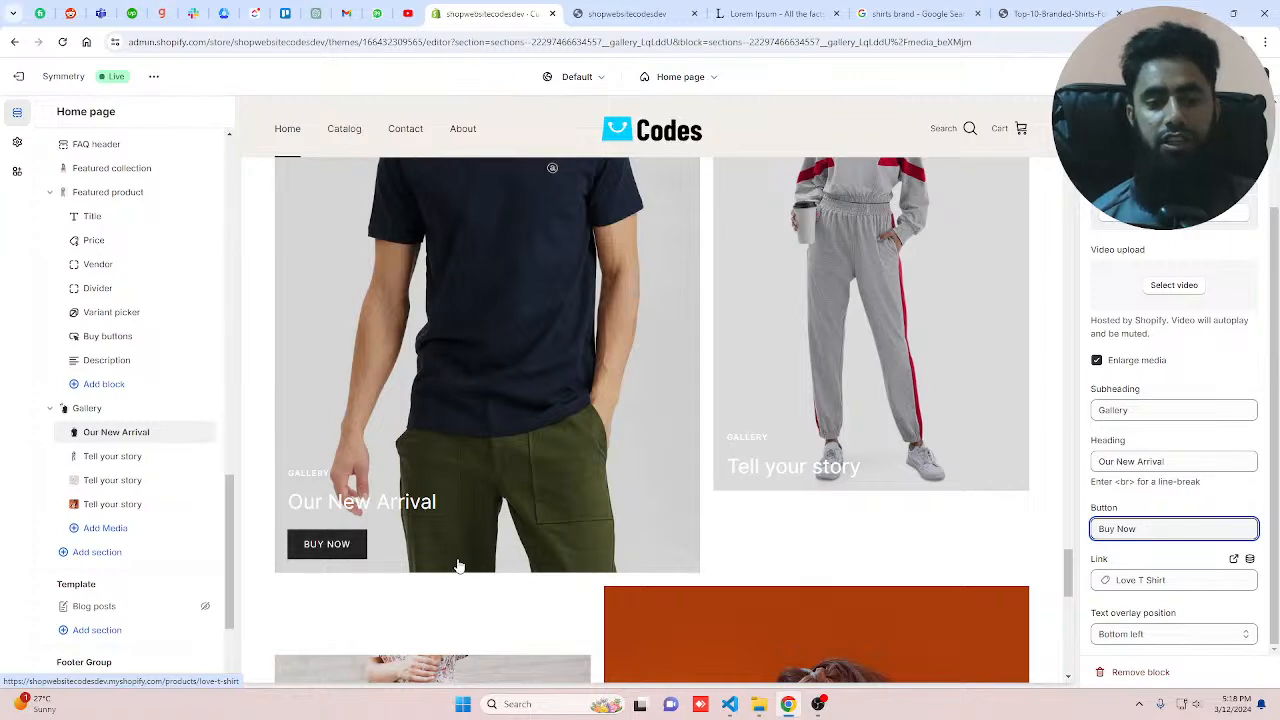
scroll(458, 566, down, 2)
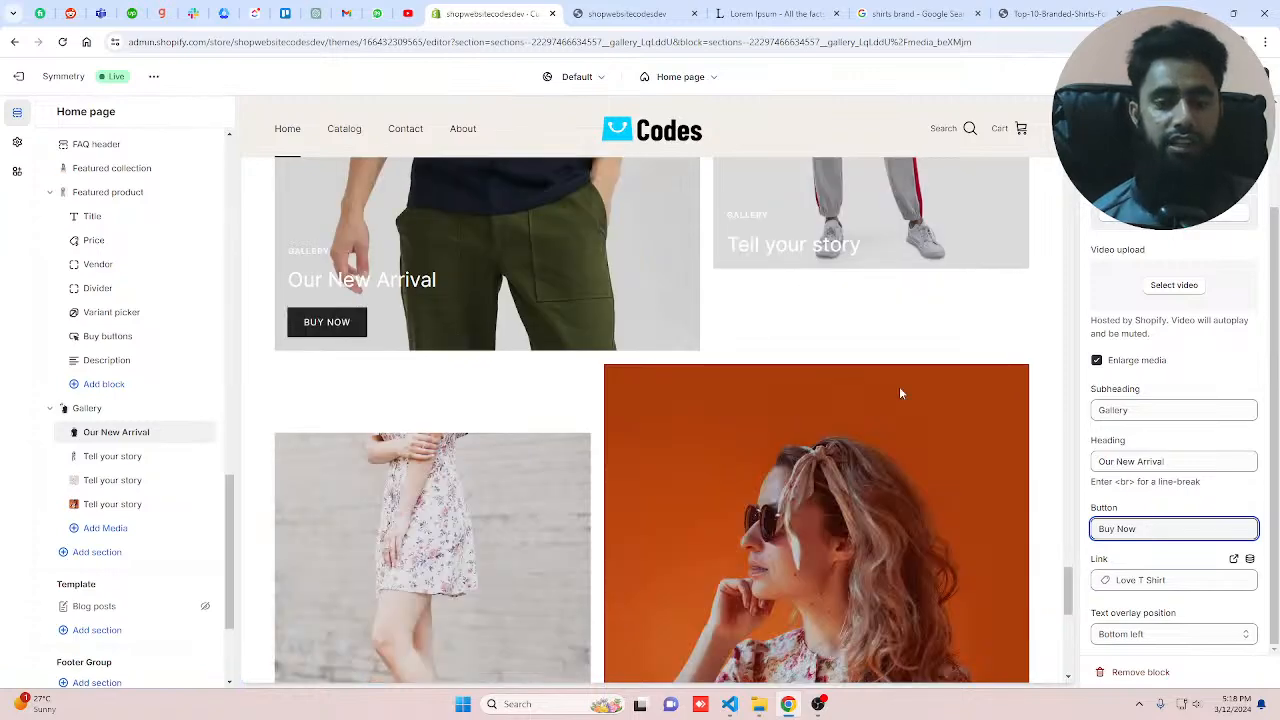
scroll(890, 409, down, 5)
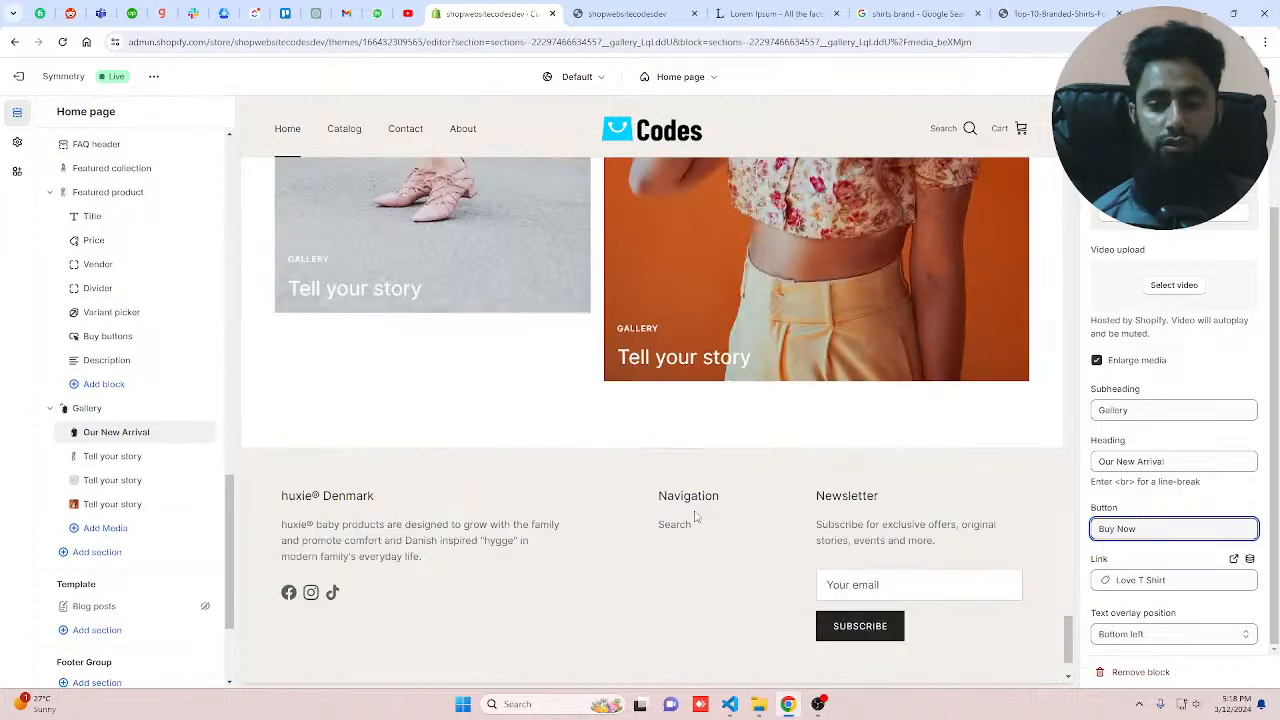
scroll(695, 517, down, 1)
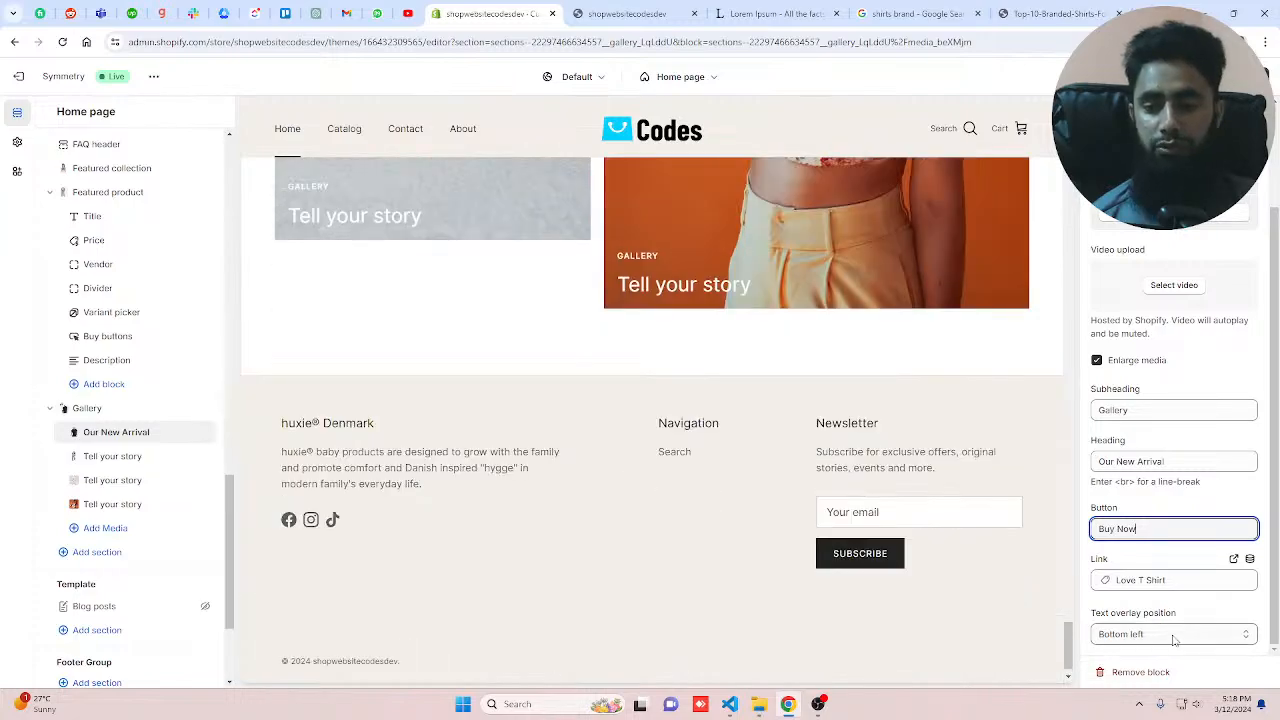
click(1175, 634)
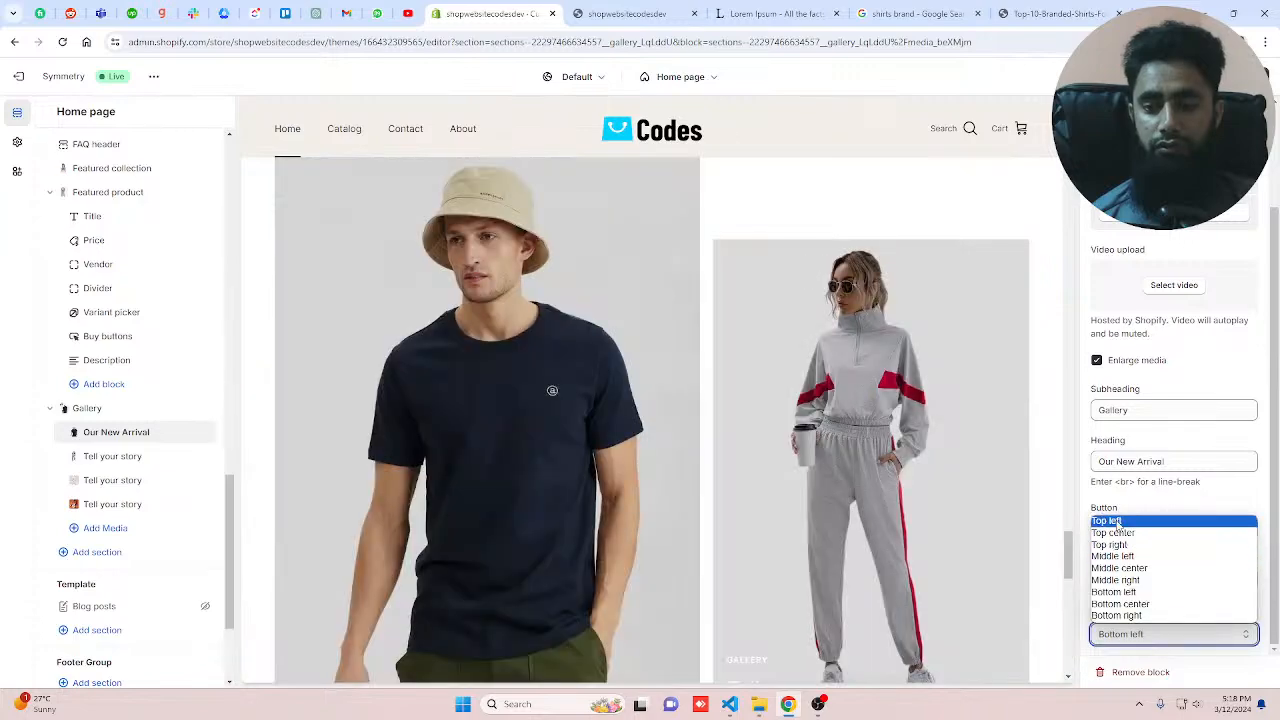
click(1118, 522)
scroll(434, 477, up, 2)
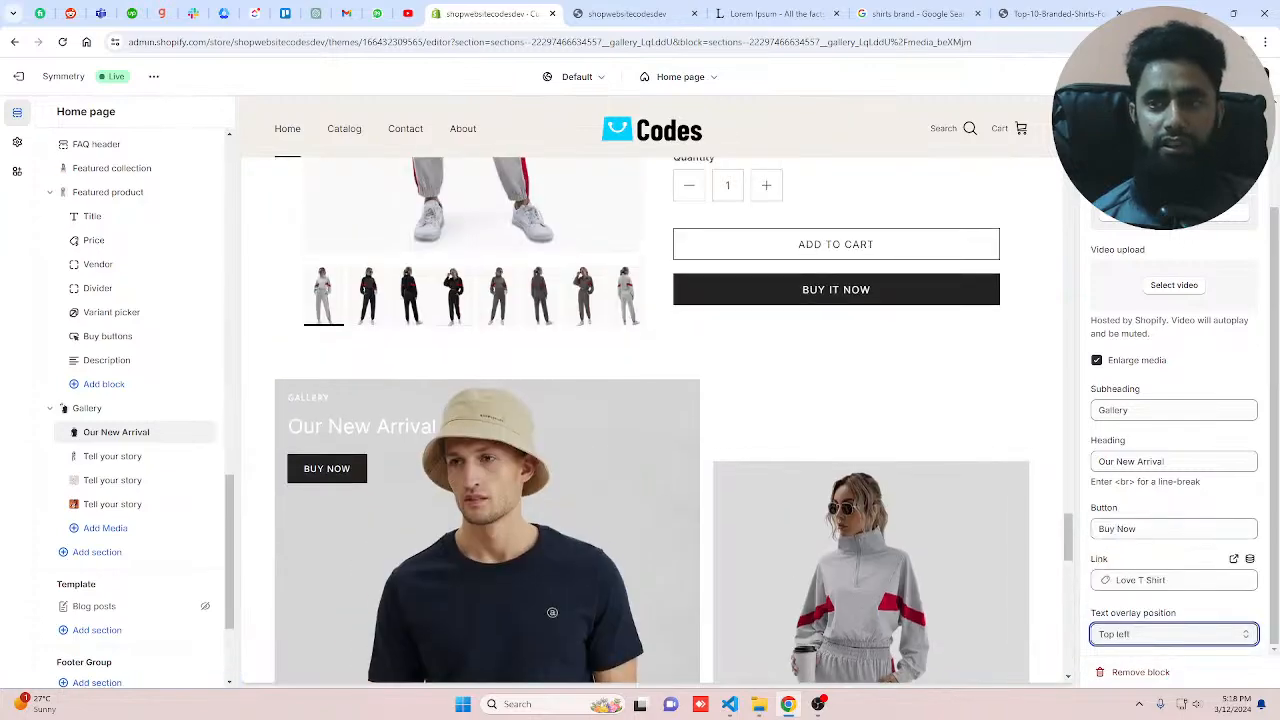
click(1240, 77)
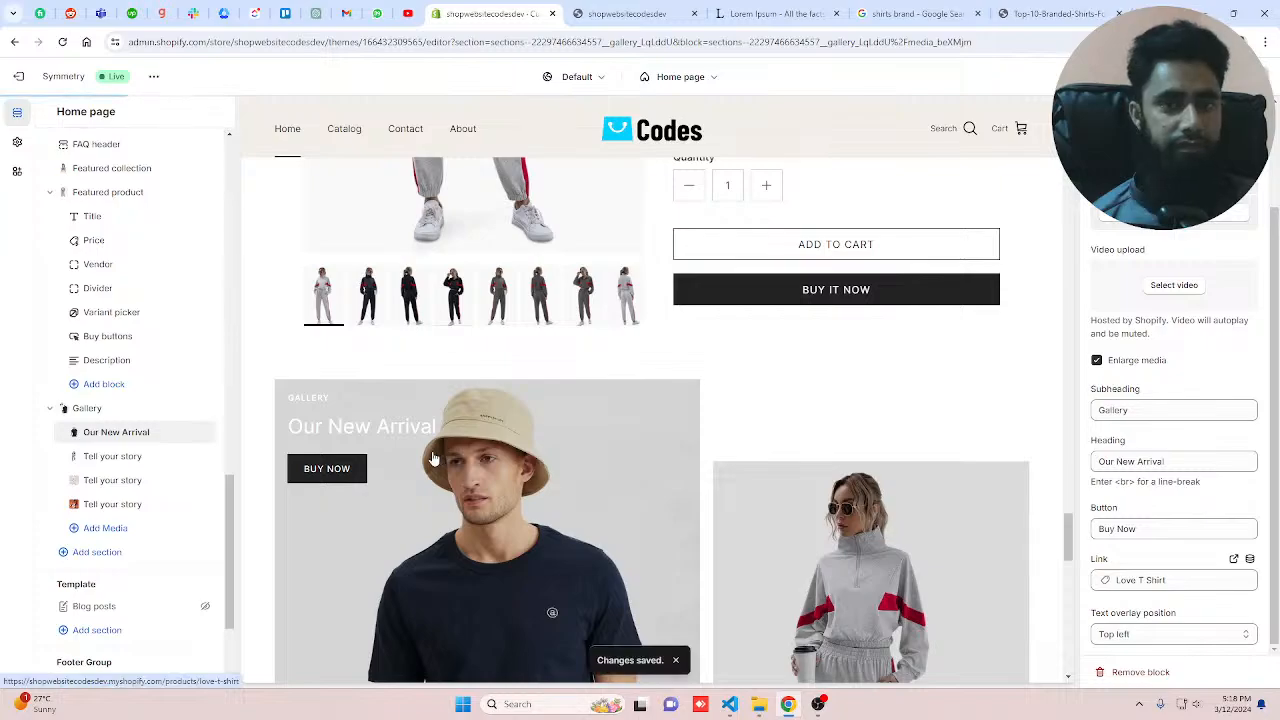
Step: Switch to the storefront preview tab, reload it, and scroll through the home page to review the changes
key(ctrl+Tab)
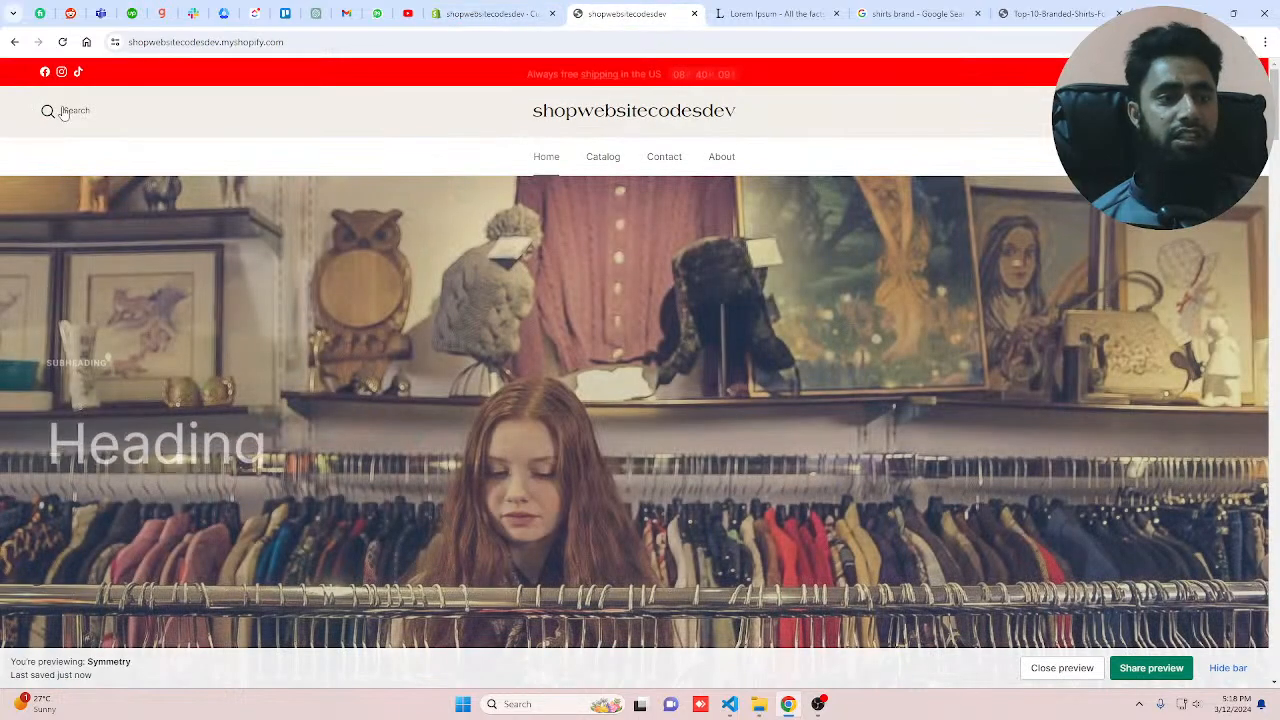
click(62, 42)
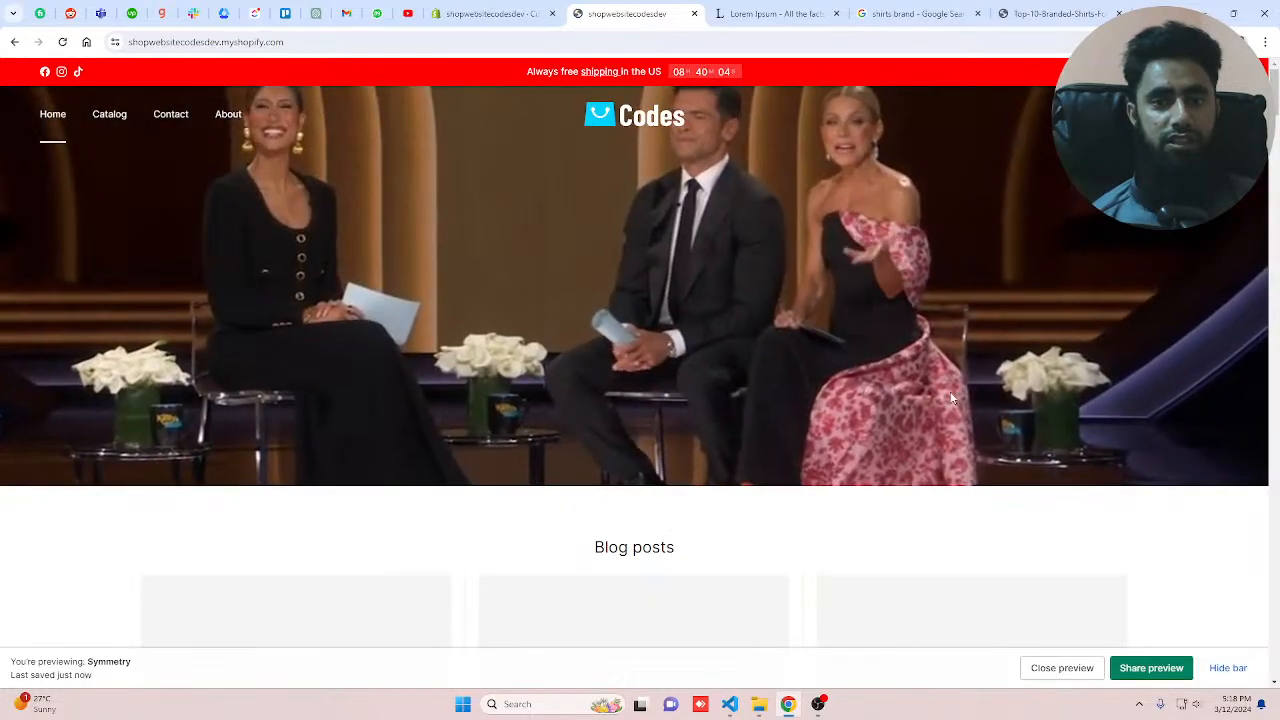
scroll(971, 380, down, 10)
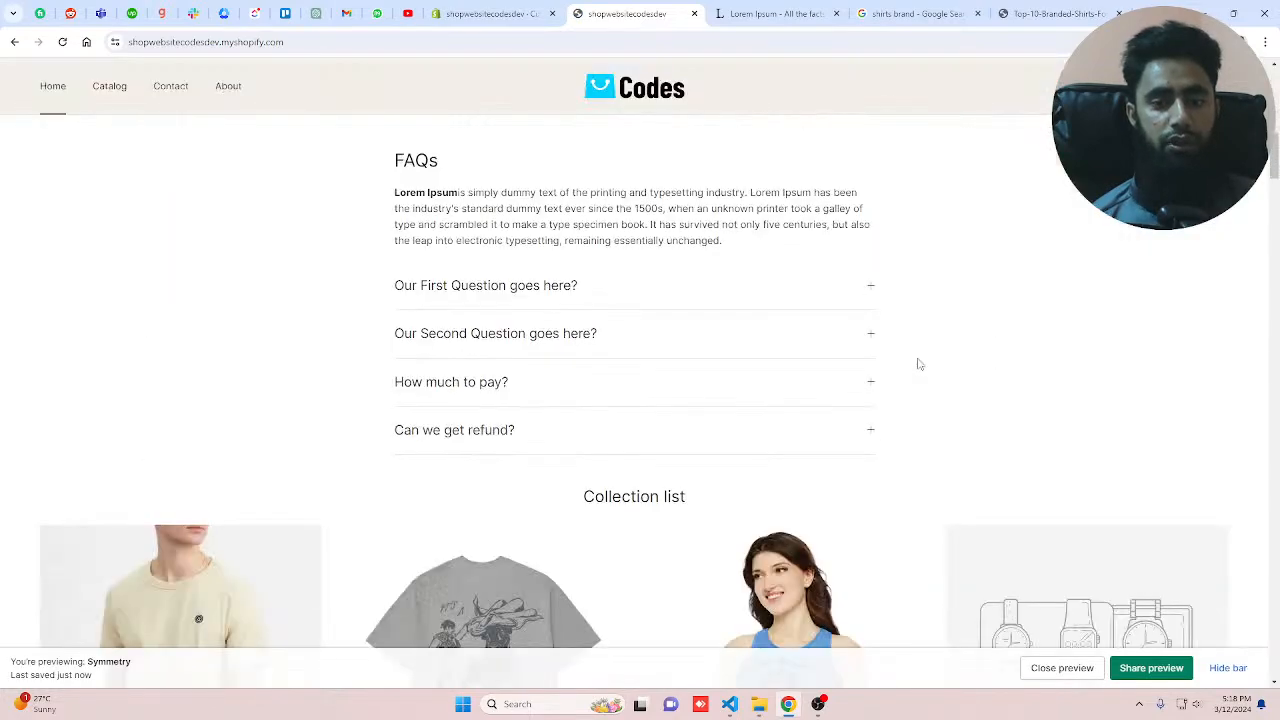
scroll(671, 351, down, 1)
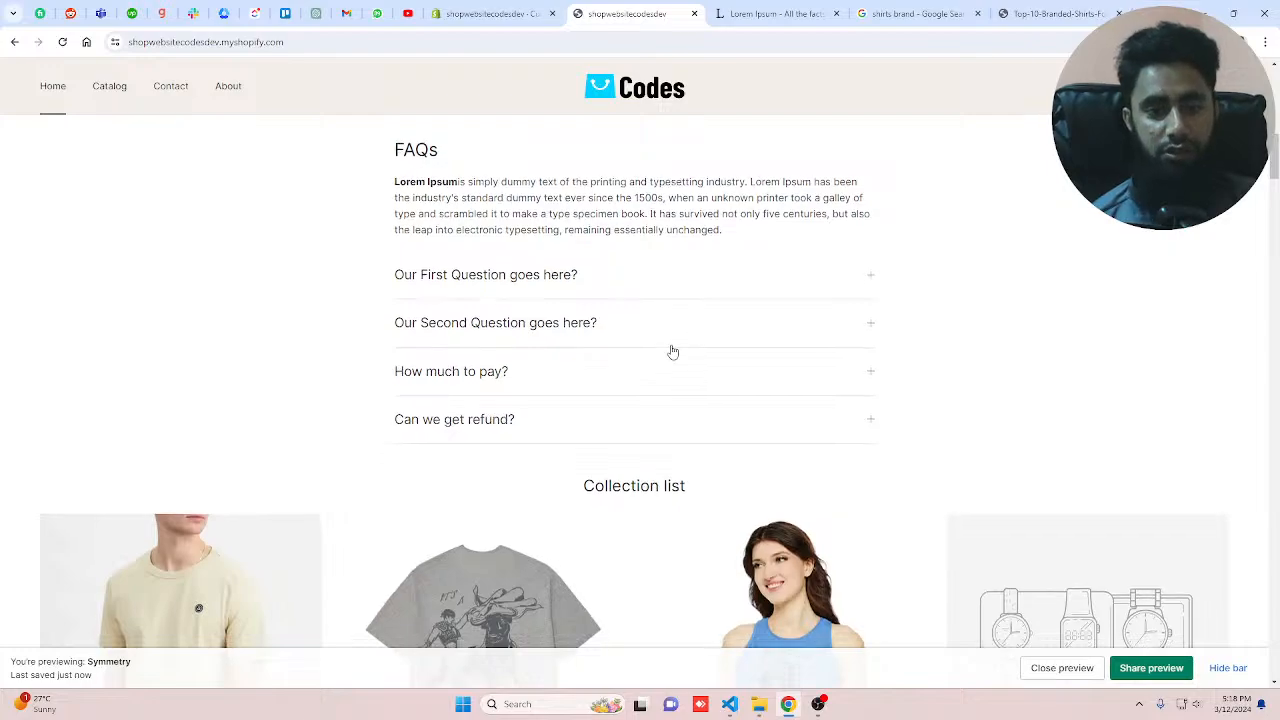
scroll(821, 400, down, 6)
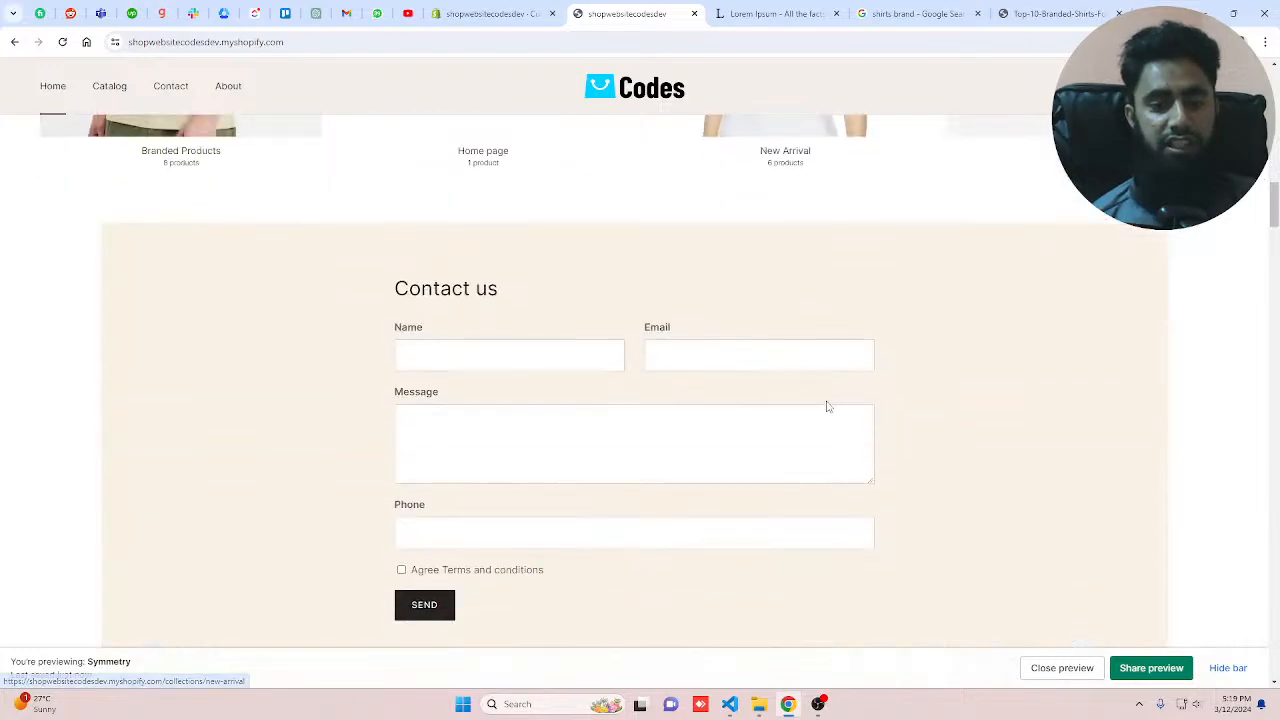
scroll(980, 351, down, 5)
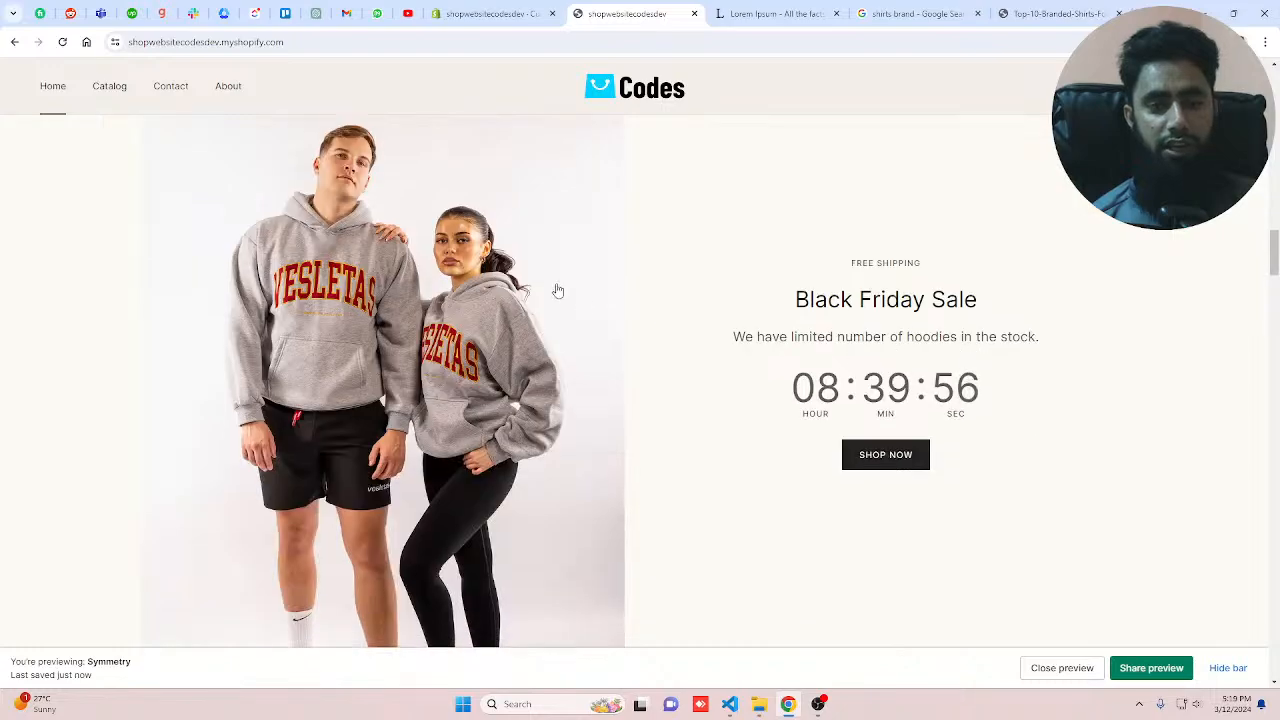
scroll(877, 410, down, 2)
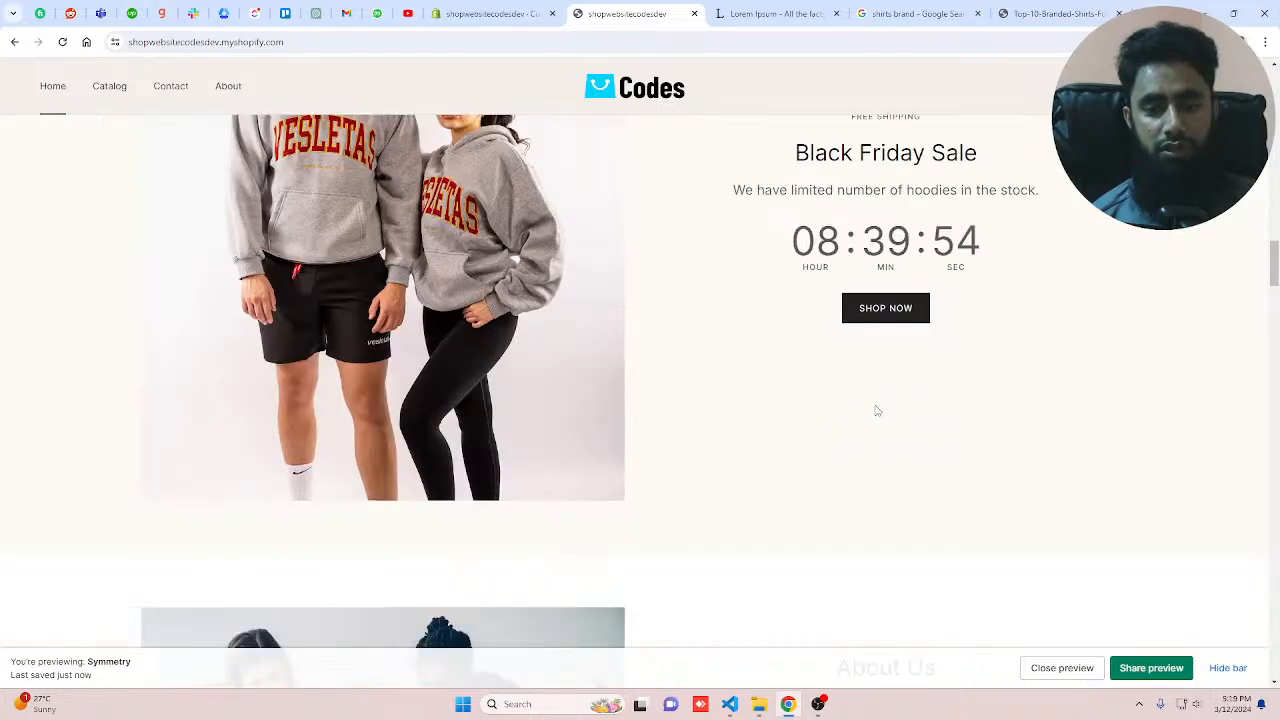
scroll(877, 410, down, 3)
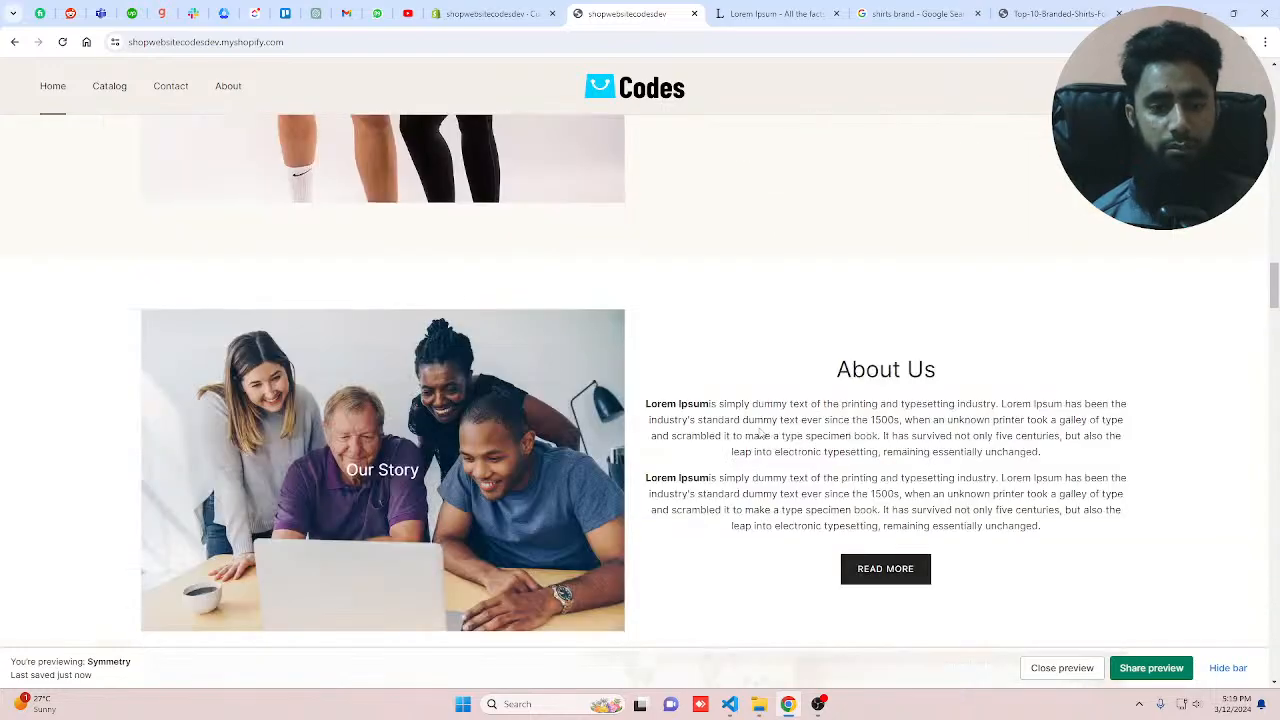
Step: Keep scrolling down the storefront preview past the featured collection and product to review the new gallery section
scroll(940, 400, down, 10)
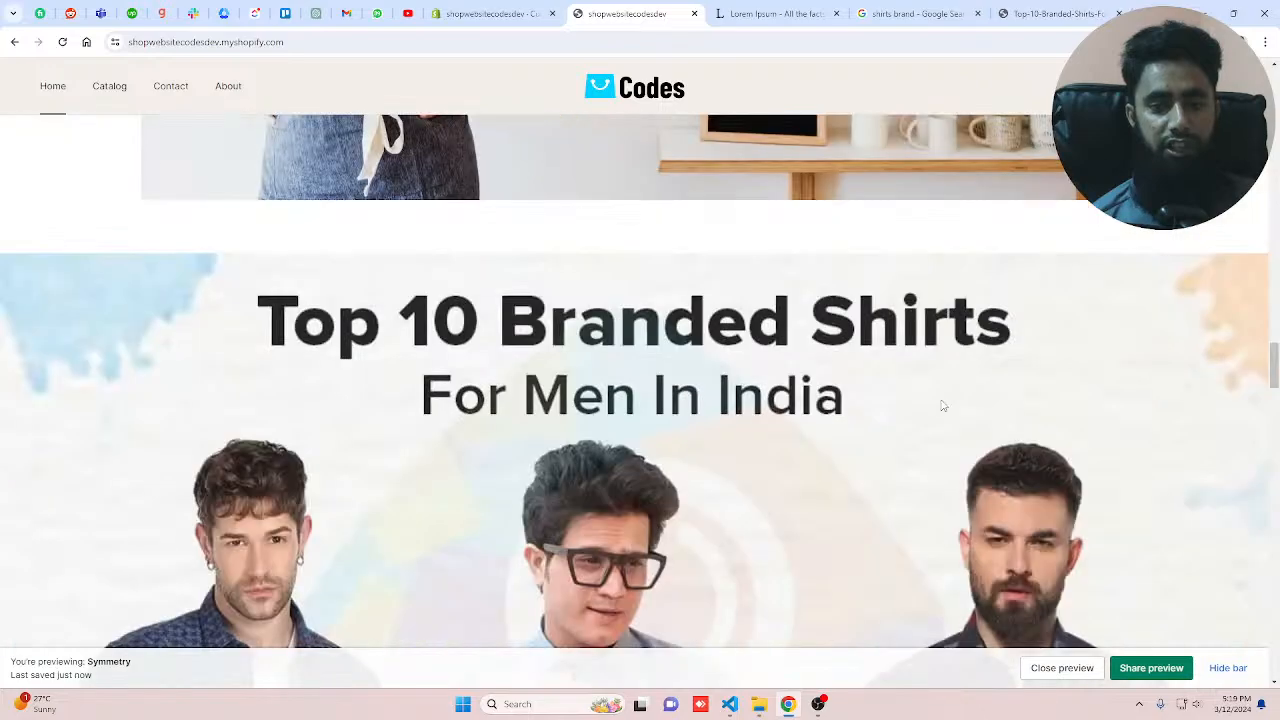
scroll(942, 405, down, 2)
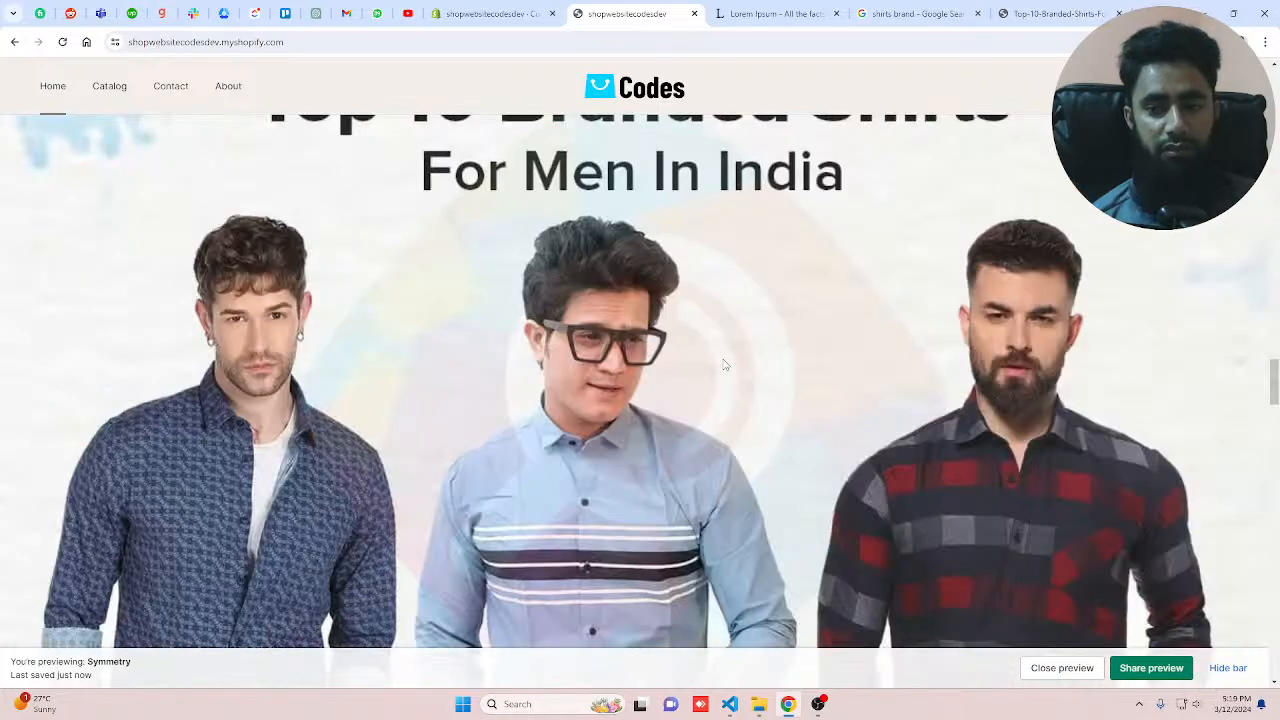
scroll(725, 365, down, 2)
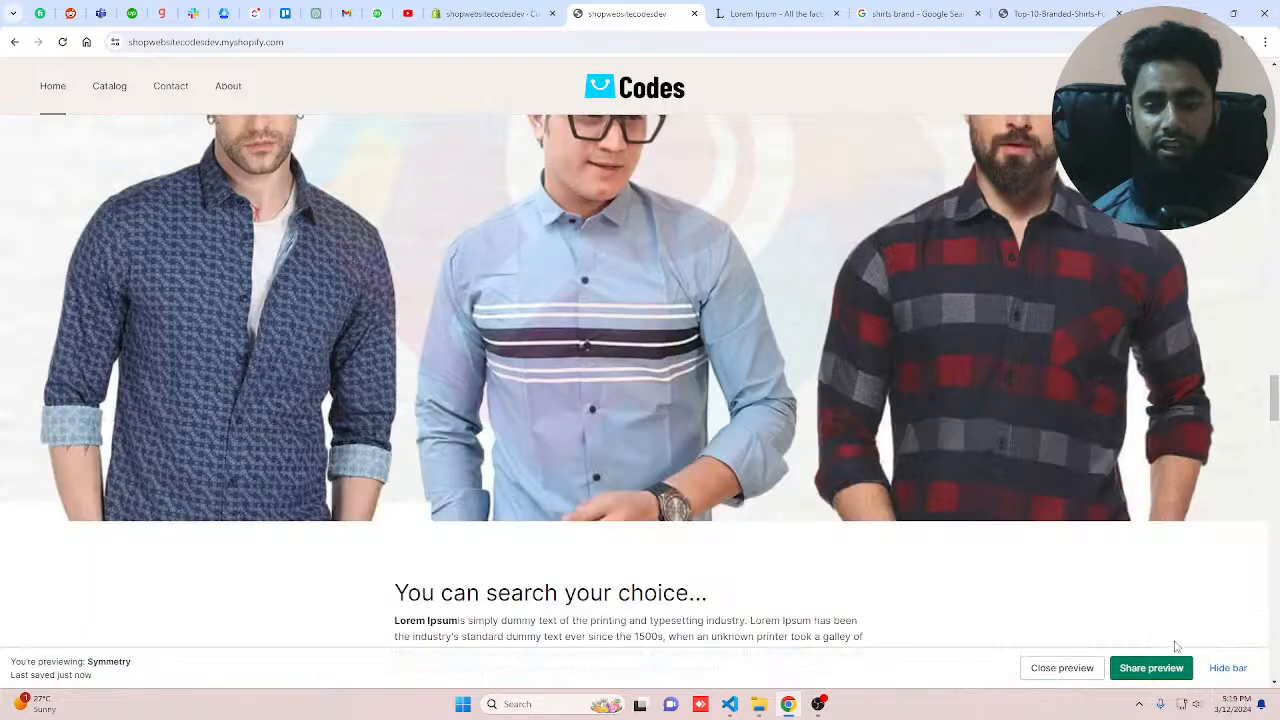
scroll(735, 272, down, 2)
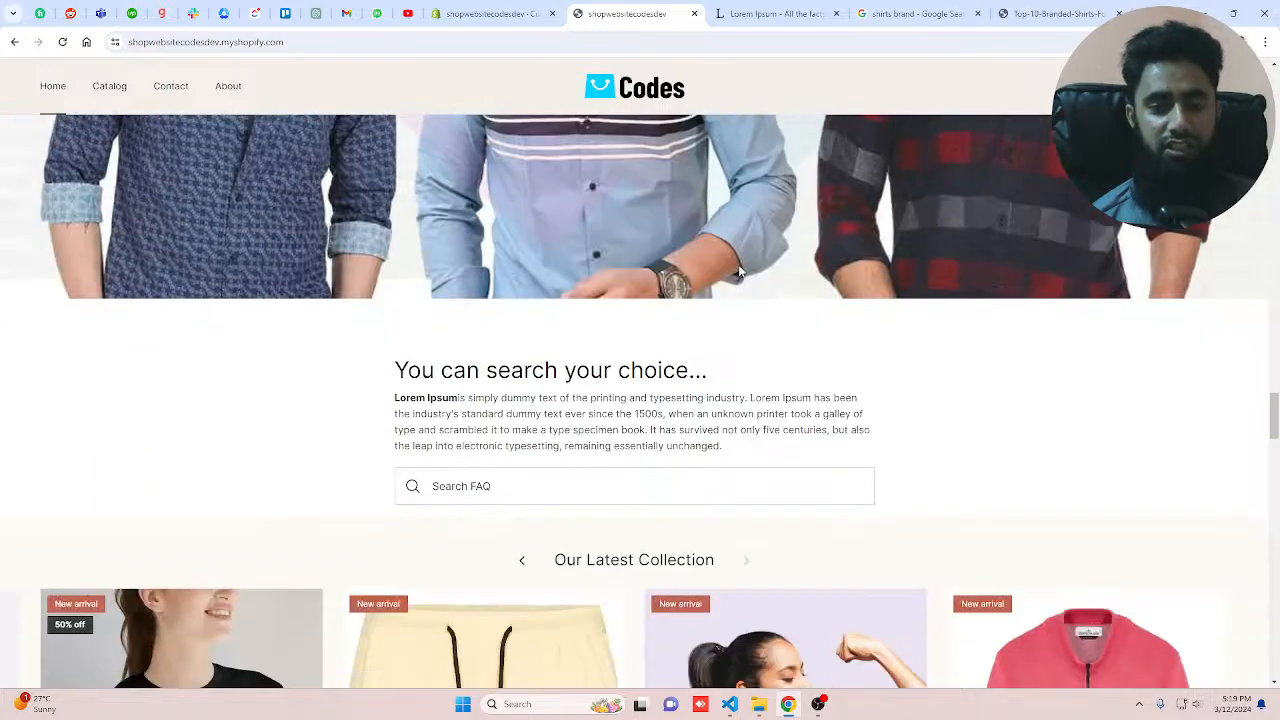
scroll(735, 267, down, 3)
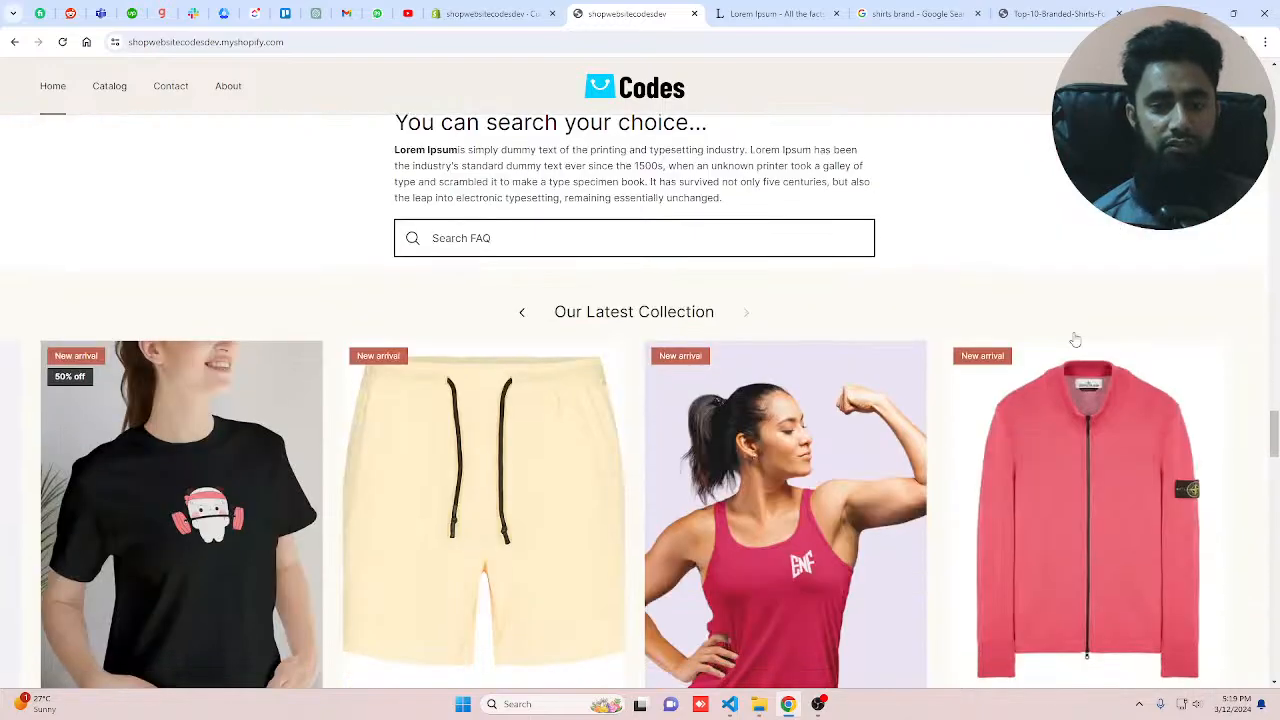
scroll(1072, 340, down, 5)
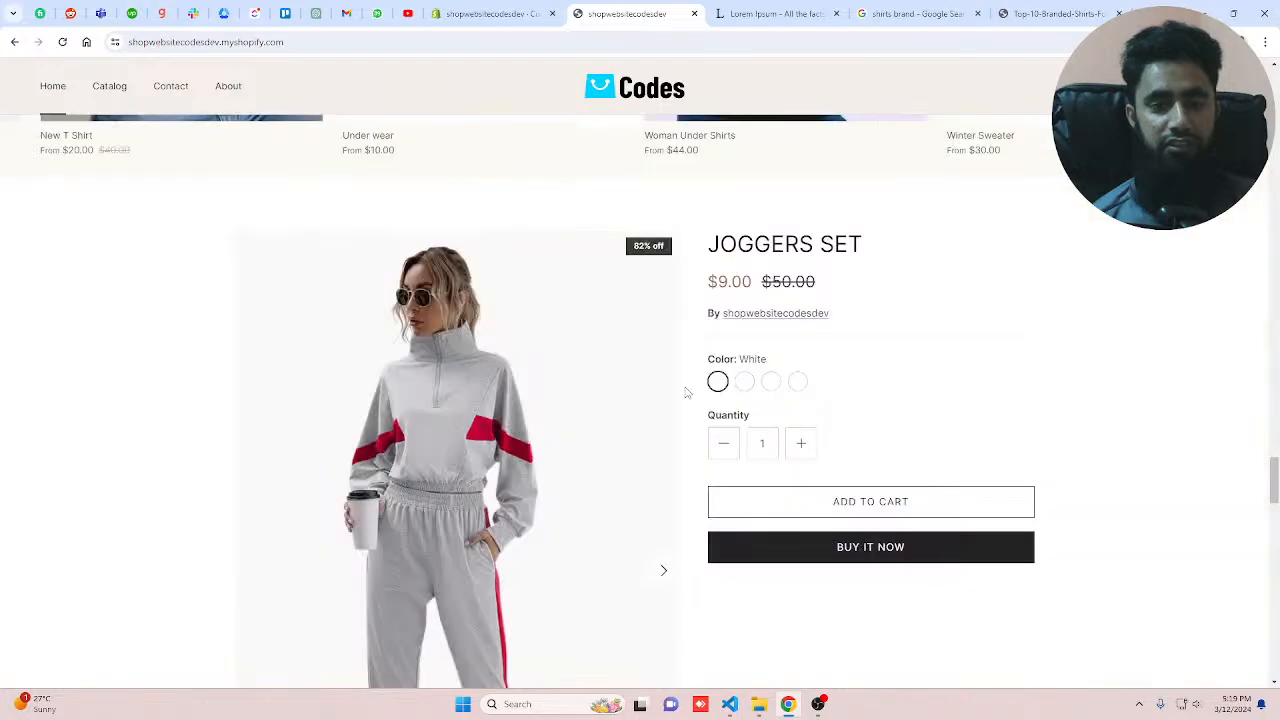
scroll(690, 340, up, 5)
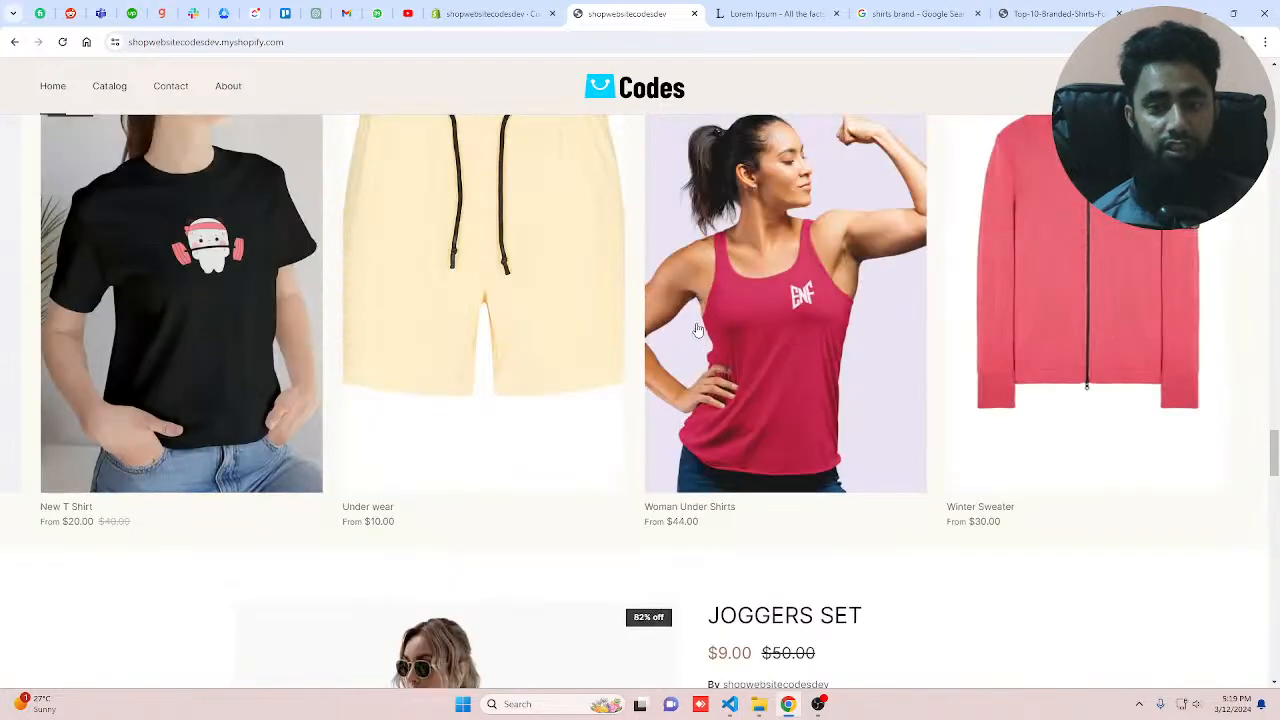
scroll(681, 290, down, 4)
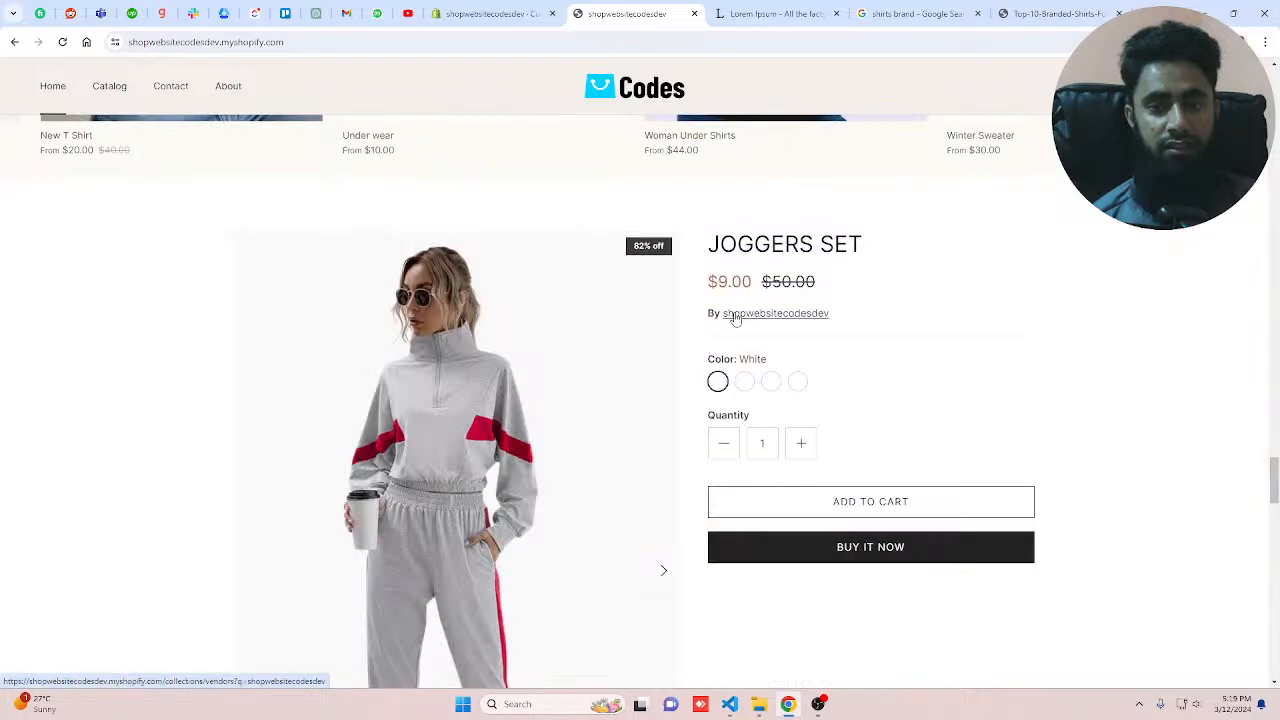
scroll(889, 374, down, 10)
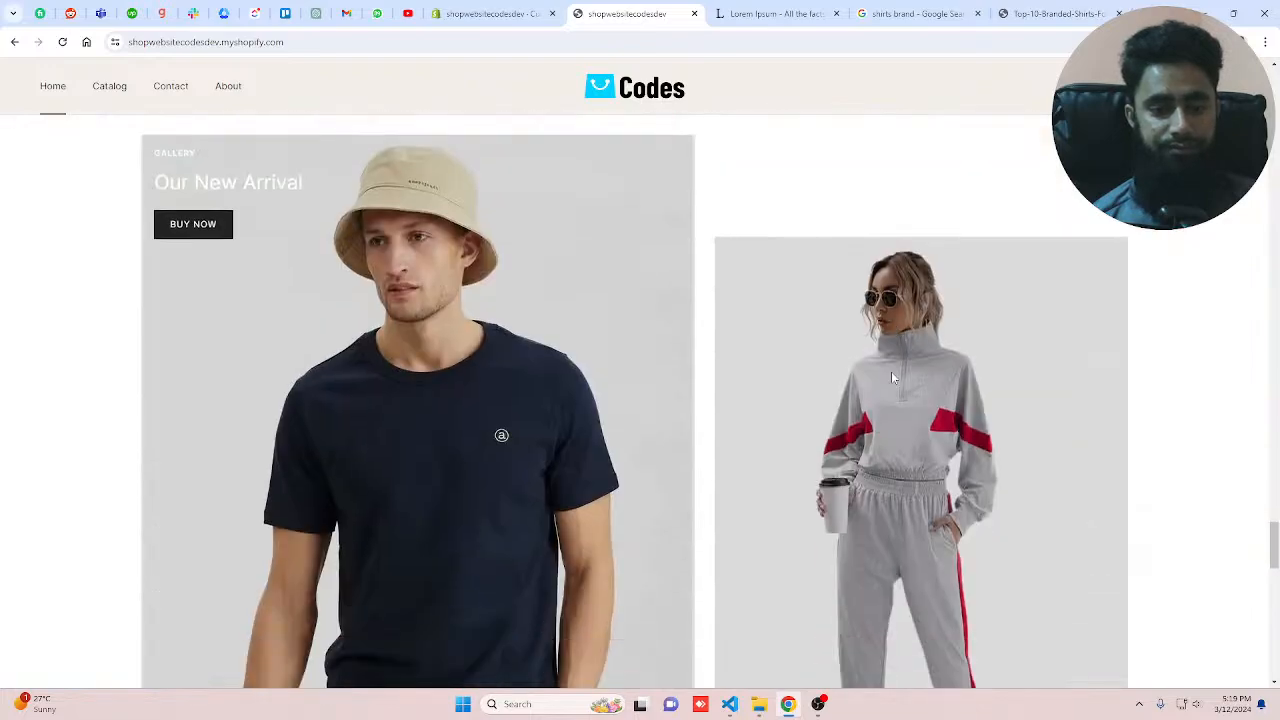
scroll(891, 371, down, 10)
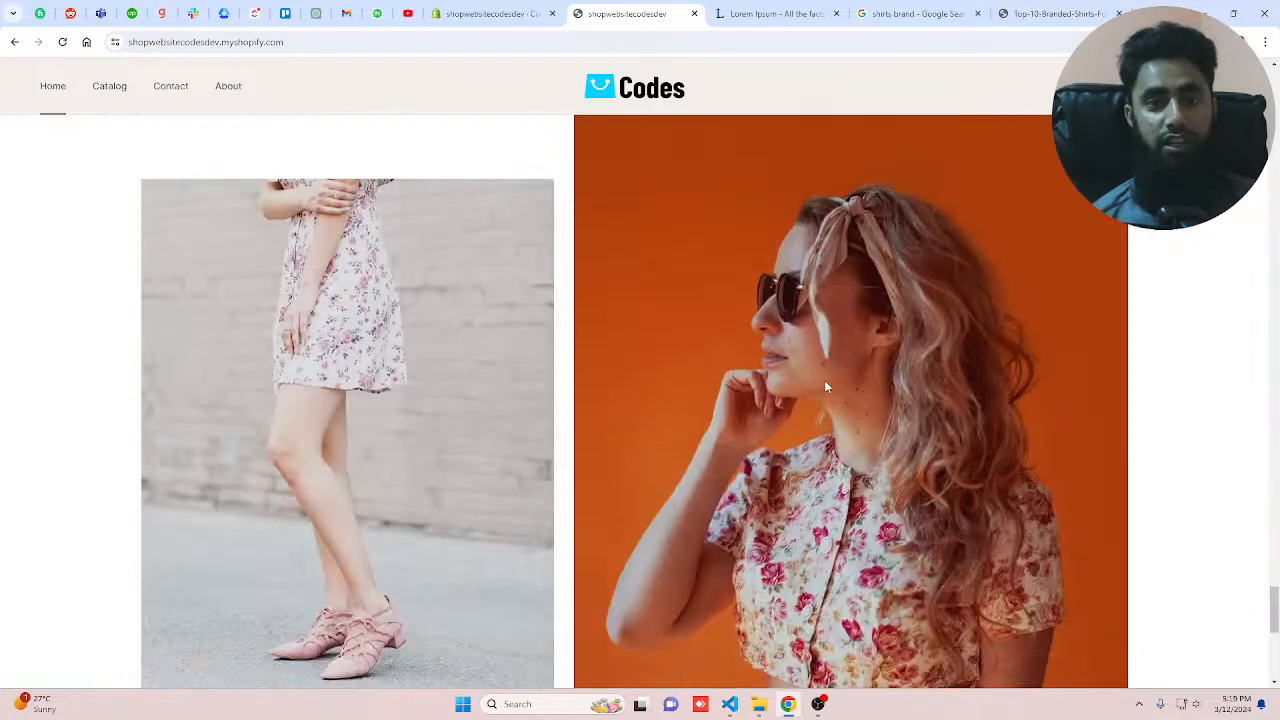
Step: Return to the theme editor and add a Hotspots section to the home page below the gallery
click(492, 14)
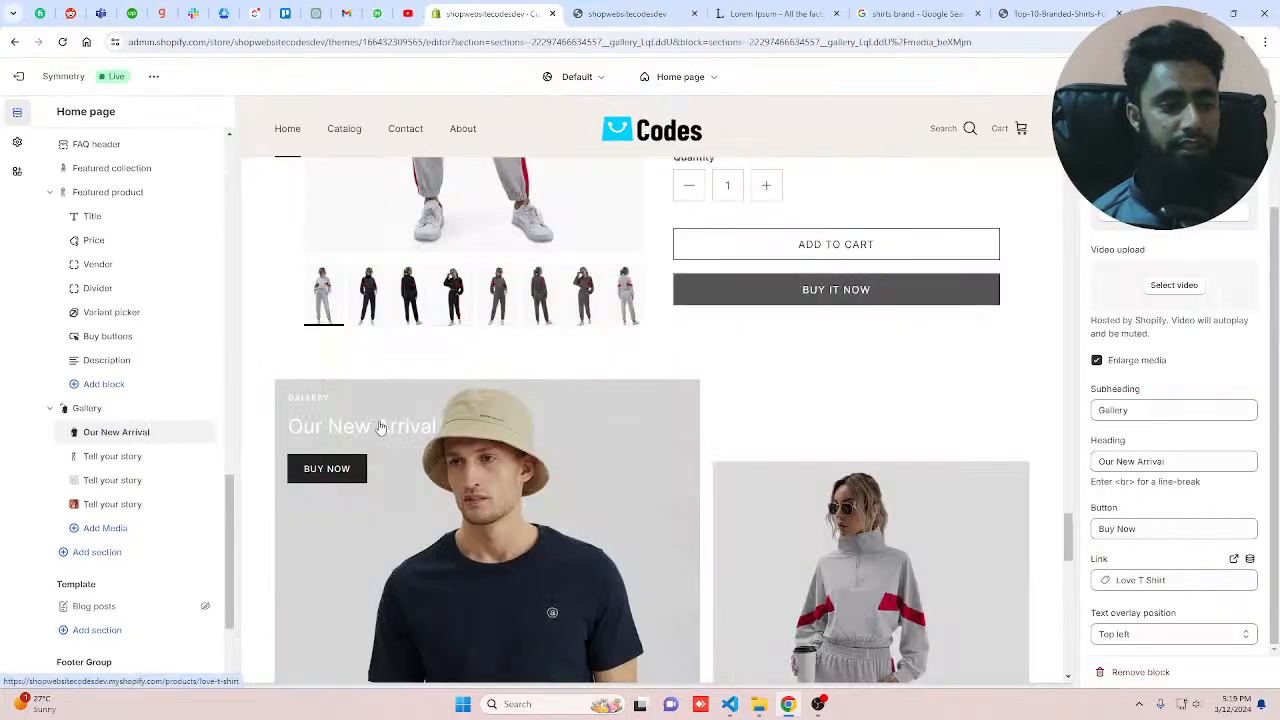
click(97, 552)
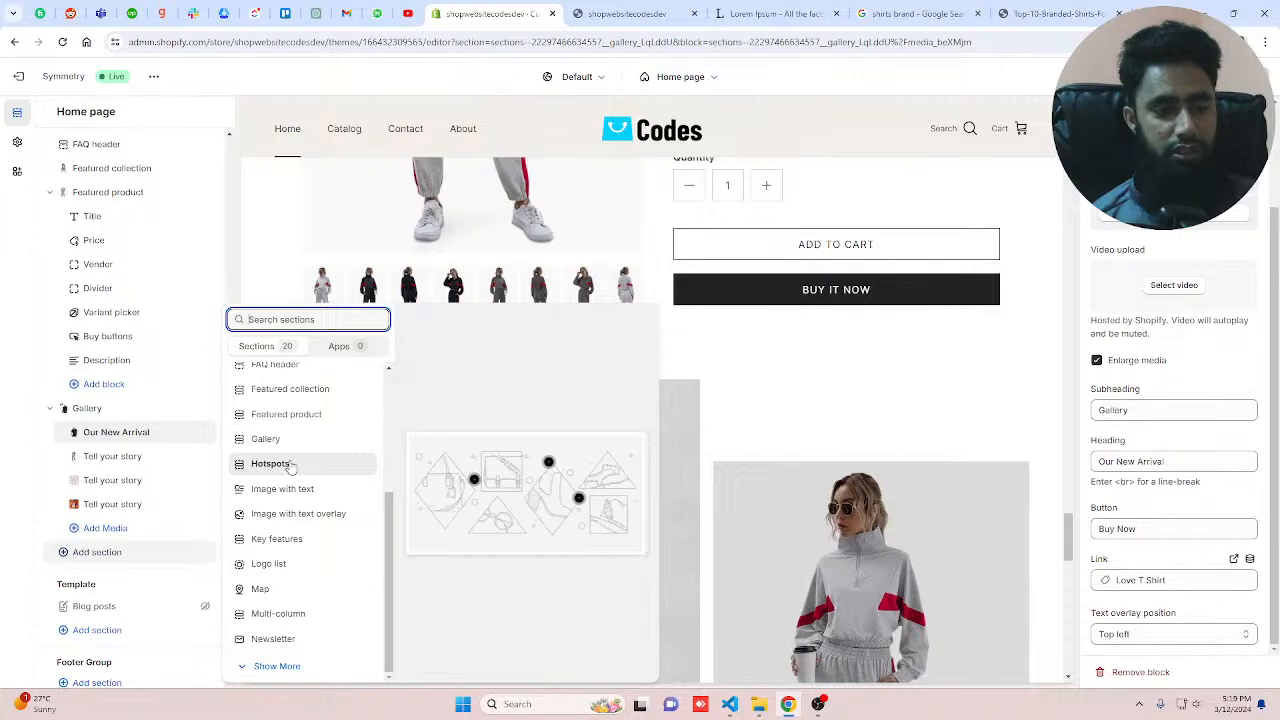
key(Escape)
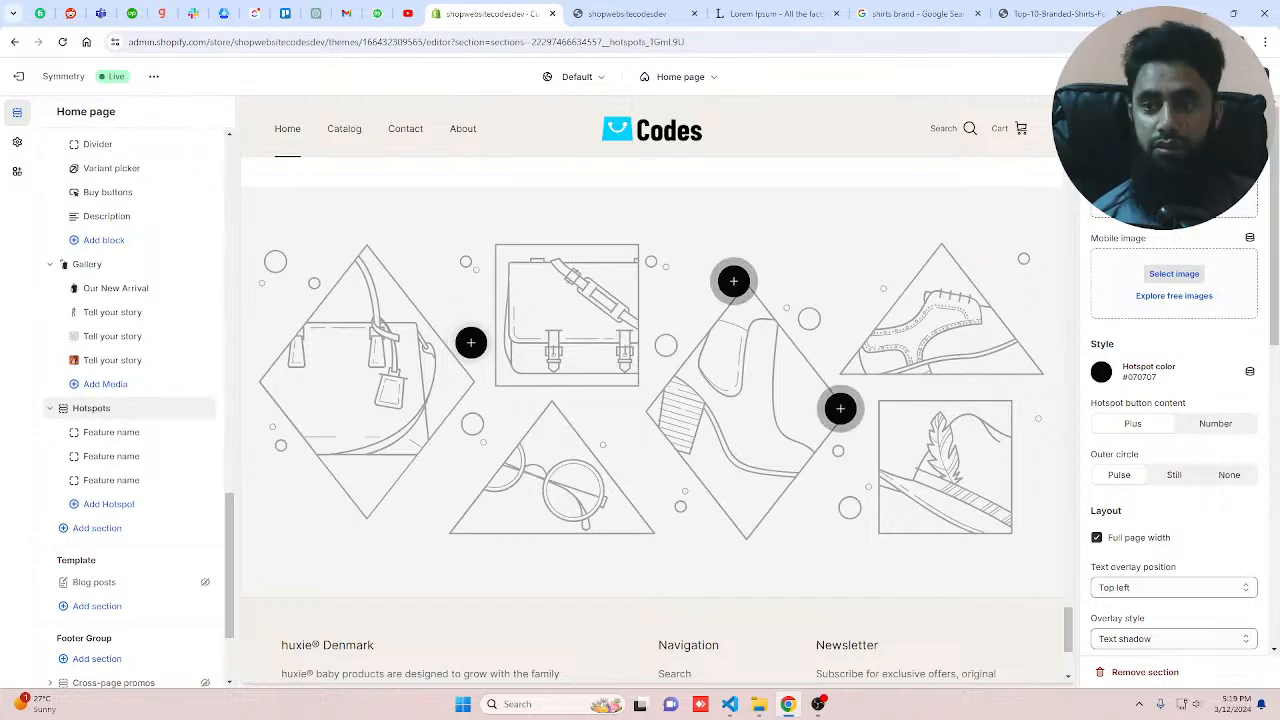
Step: Open the image picker for the Hotspots section's mobile image and browse the store library for a picture
click(1174, 273)
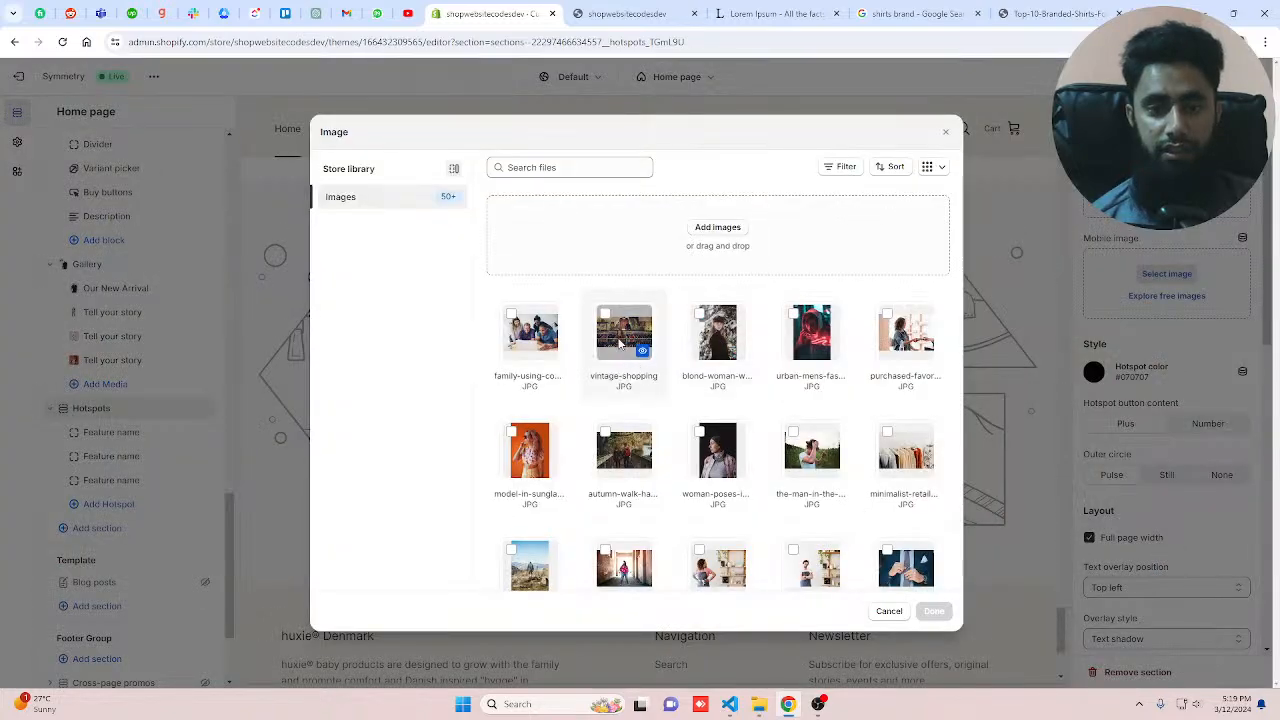
scroll(810, 472, down, 2)
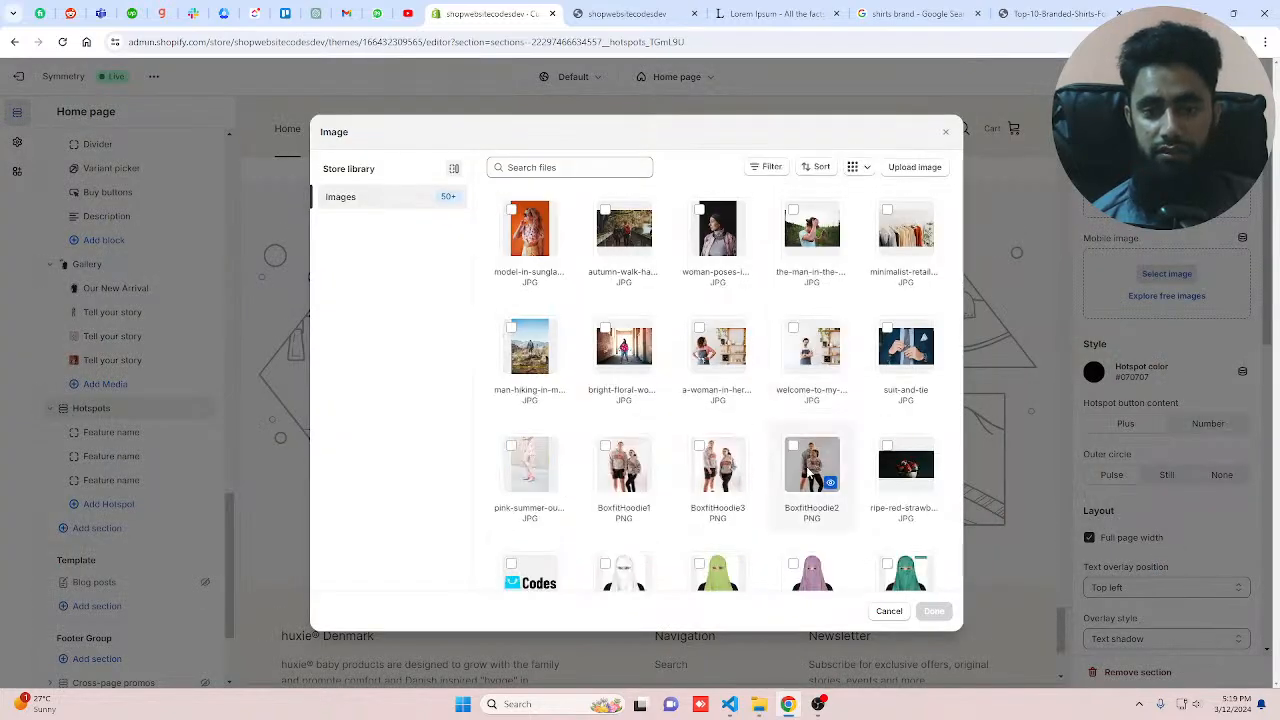
scroll(810, 472, down, 4)
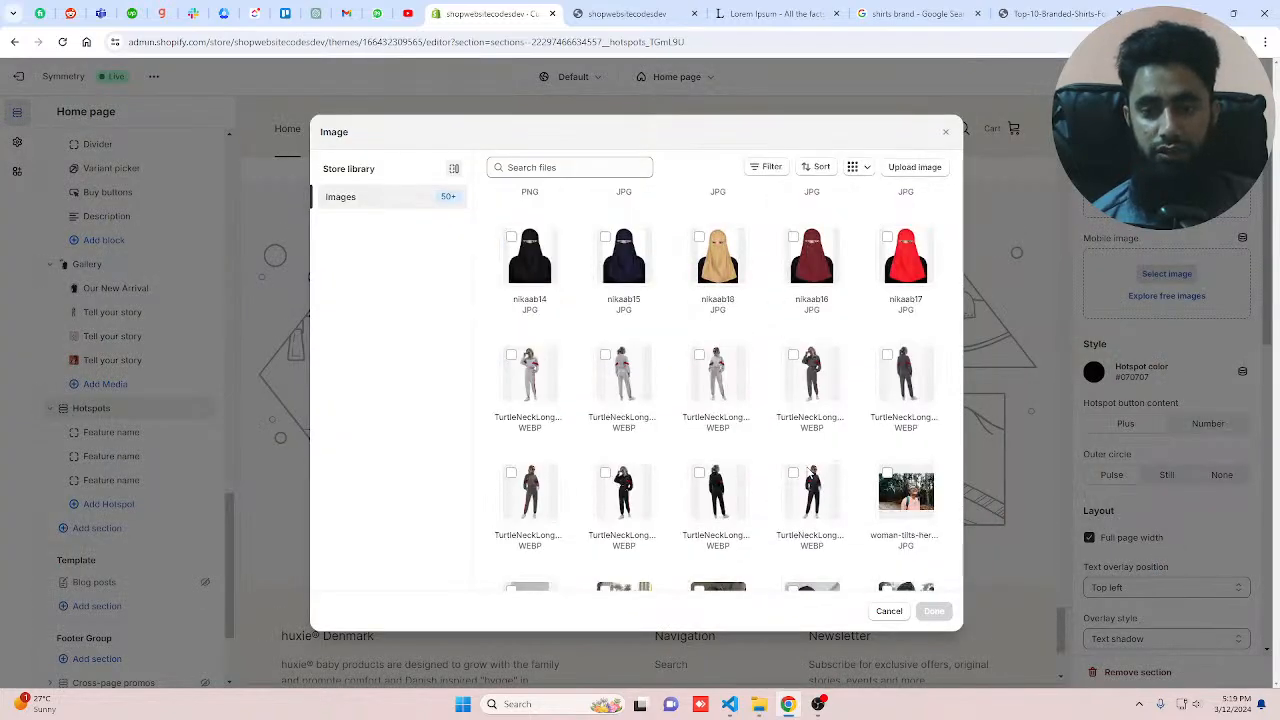
scroll(810, 472, down, 6)
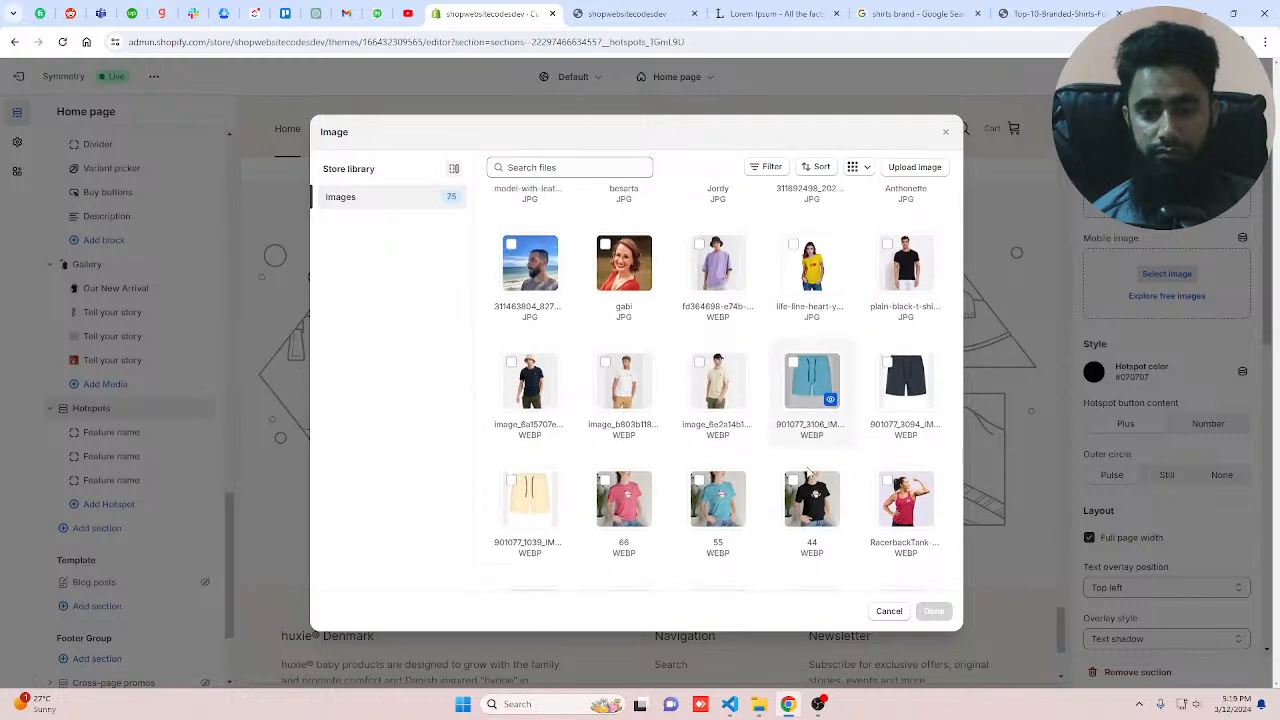
scroll(806, 474, down, 3)
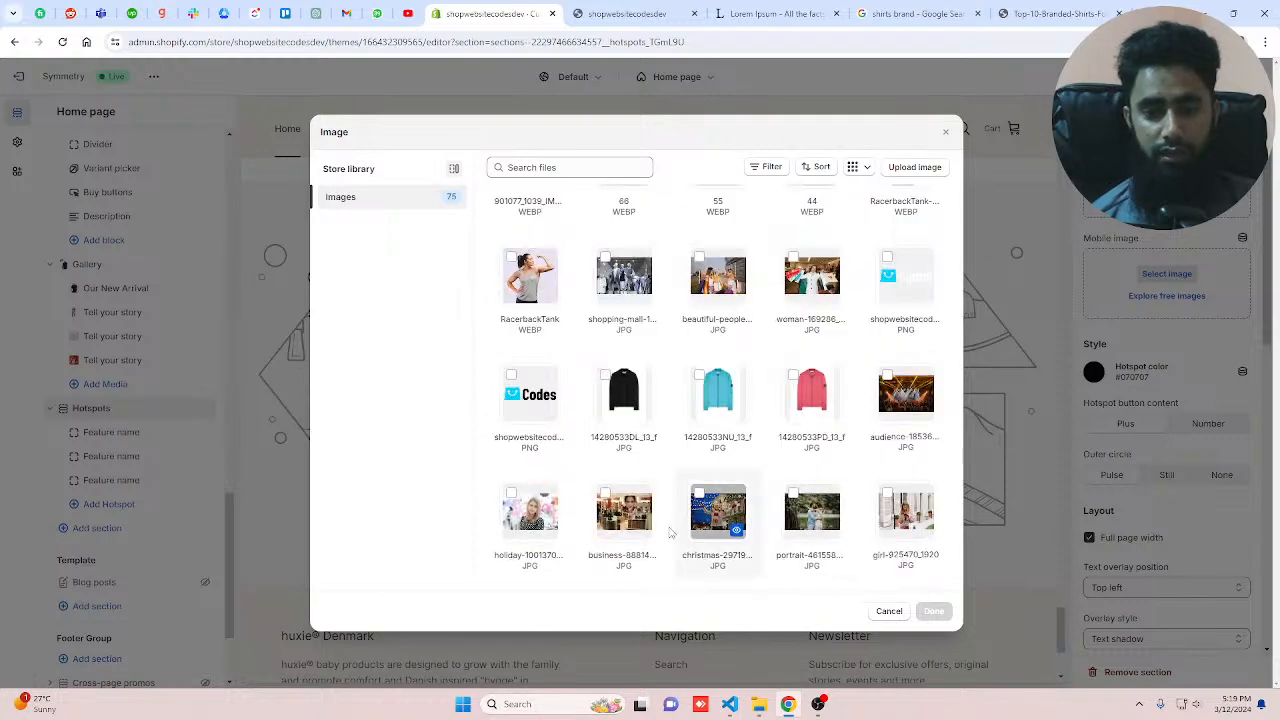
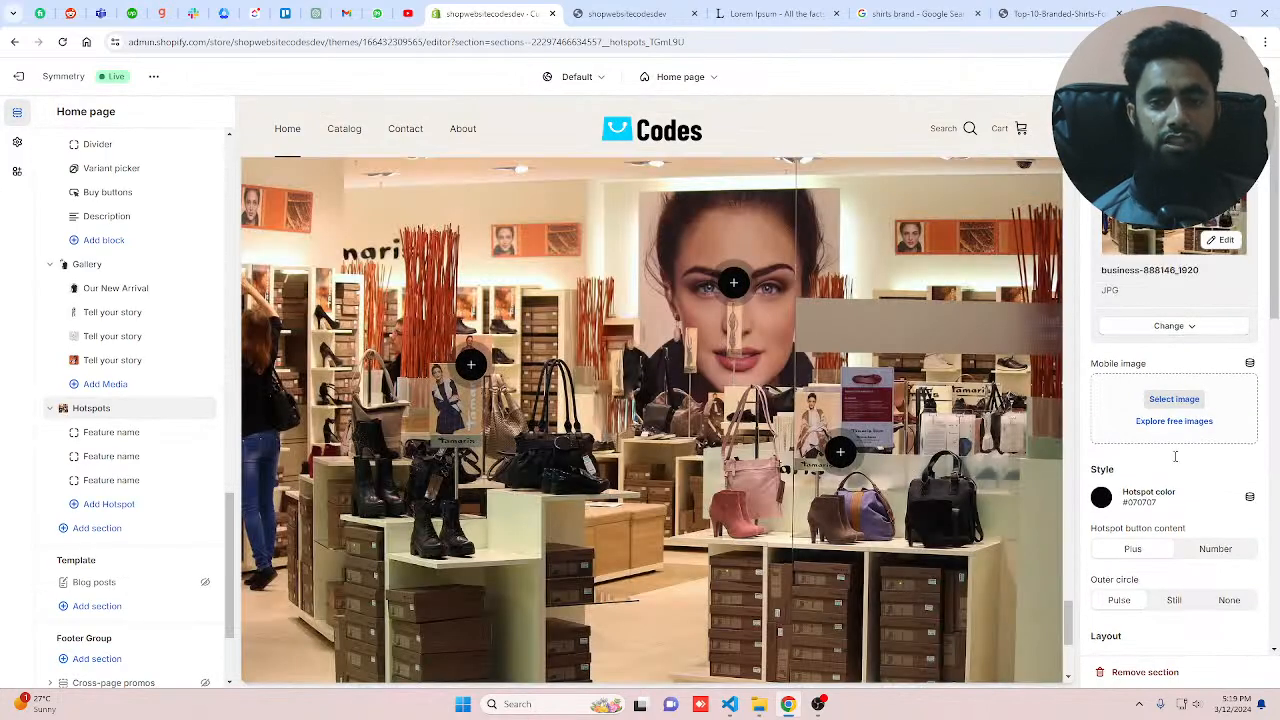
Step: Open the first hotspot block and set its heading to "Shirt"
click(112, 434)
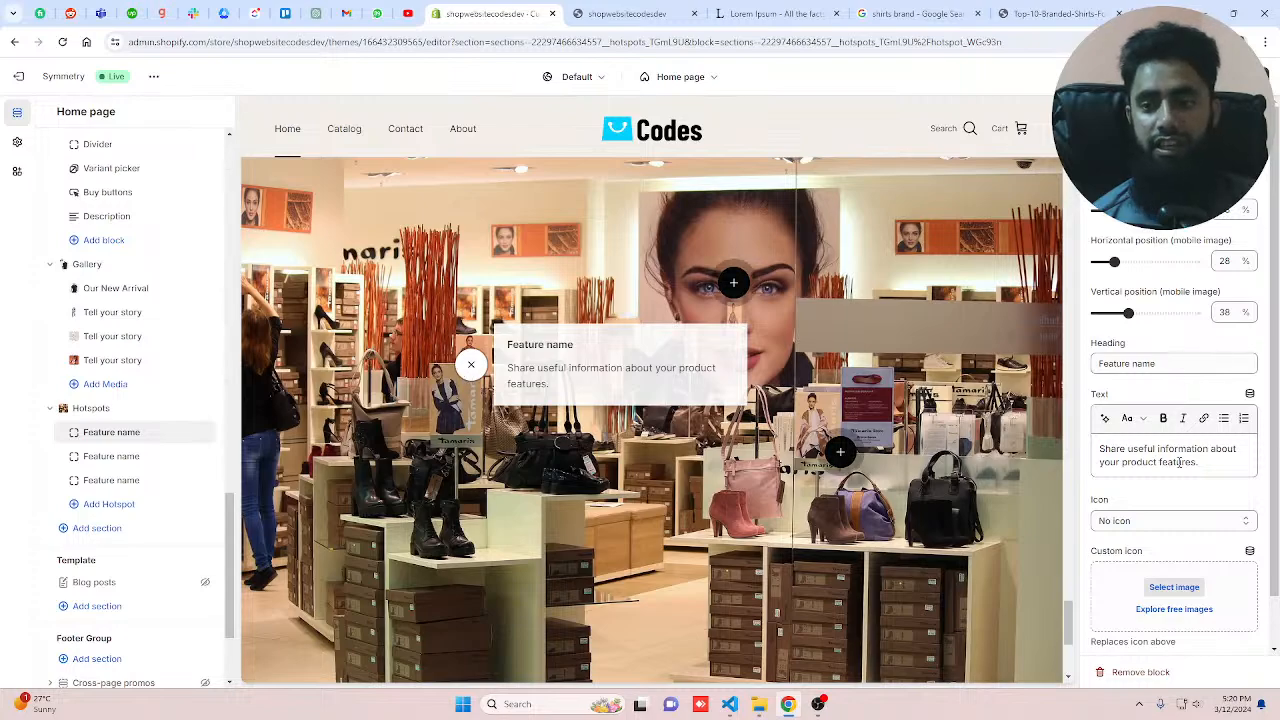
drag(1189, 365, 1067, 350)
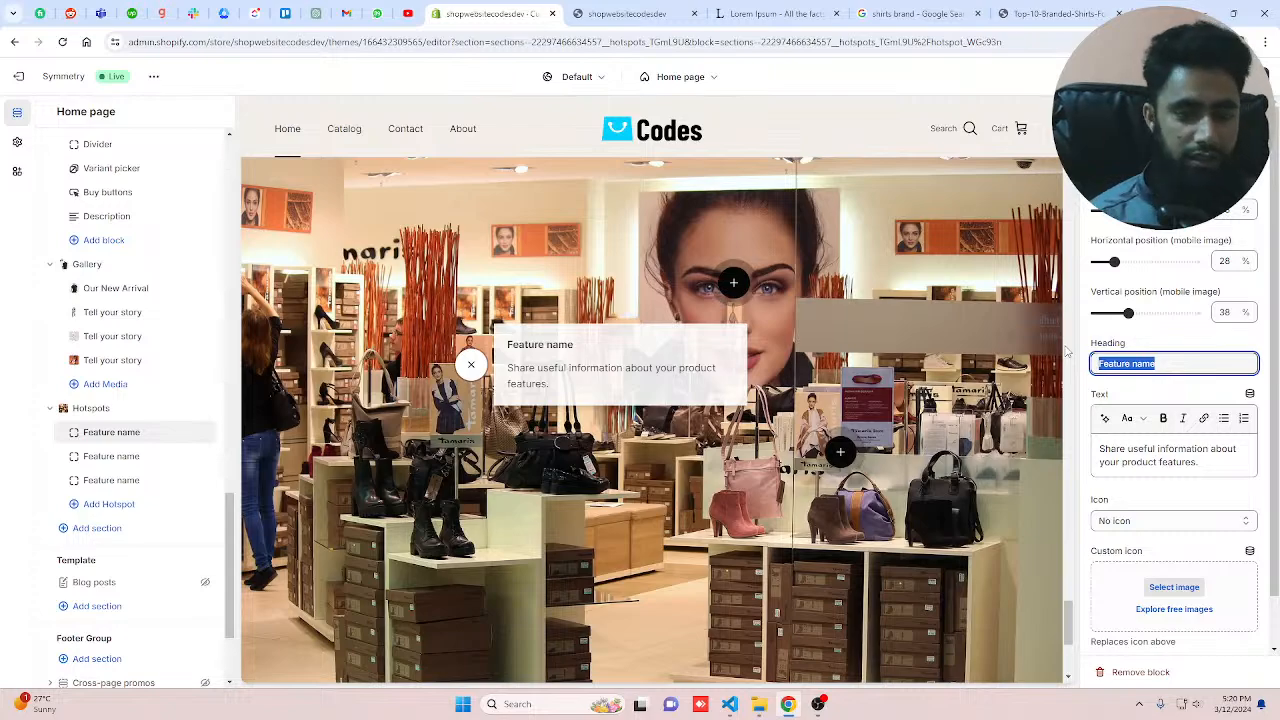
text(S)
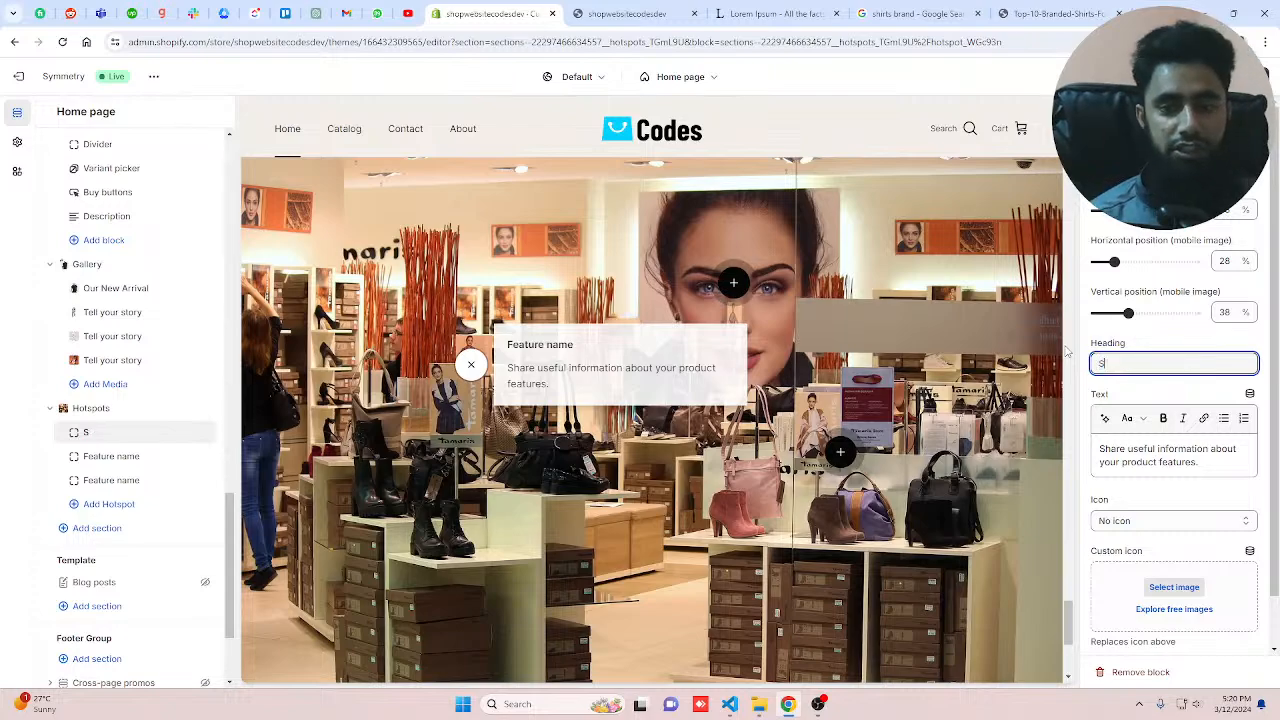
text(hirt)
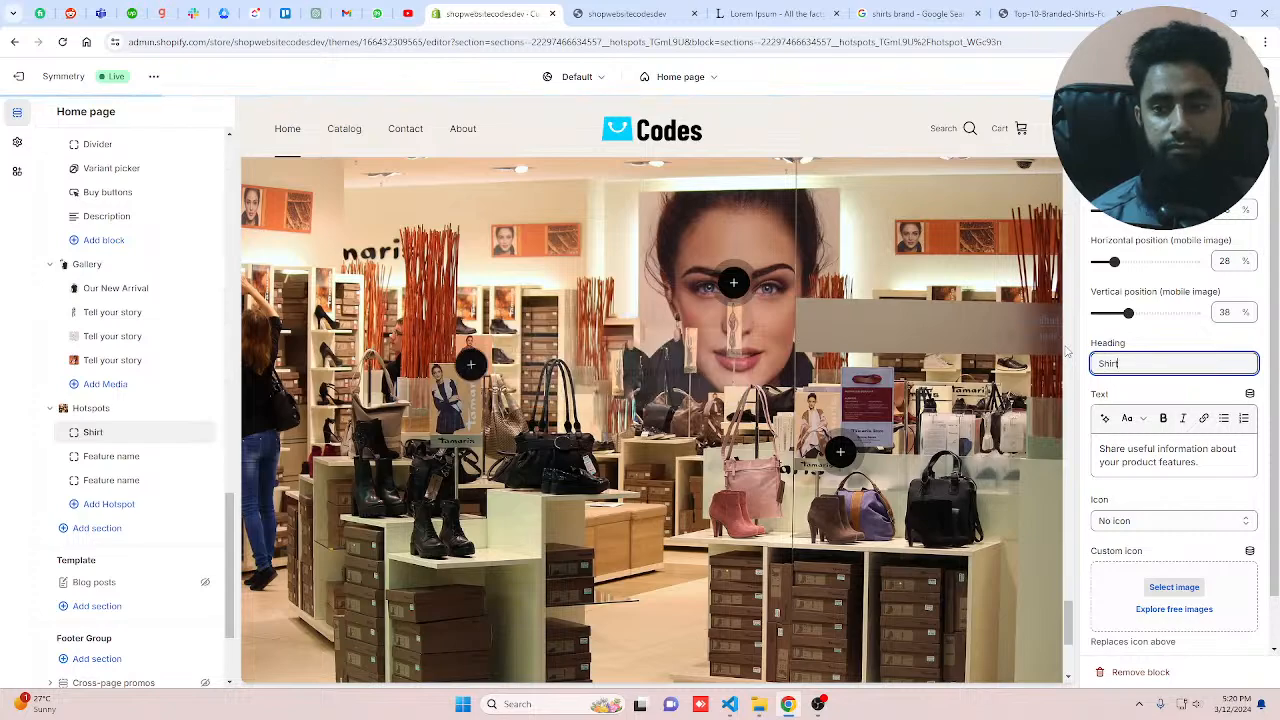
Step: Replace the Shirt hotspot's text with "New arrival. This shirt if from our top brands. Really attractive and smooth."
drag(1197, 462, 1093, 452)
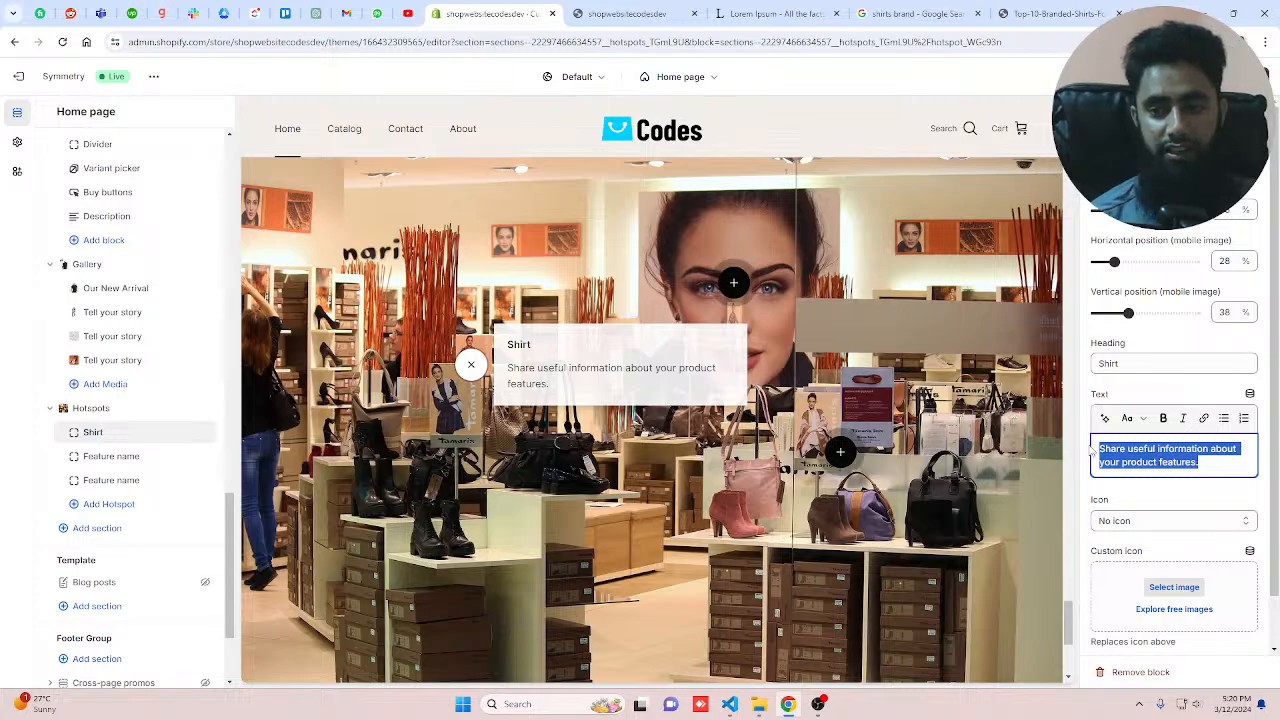
text(New)
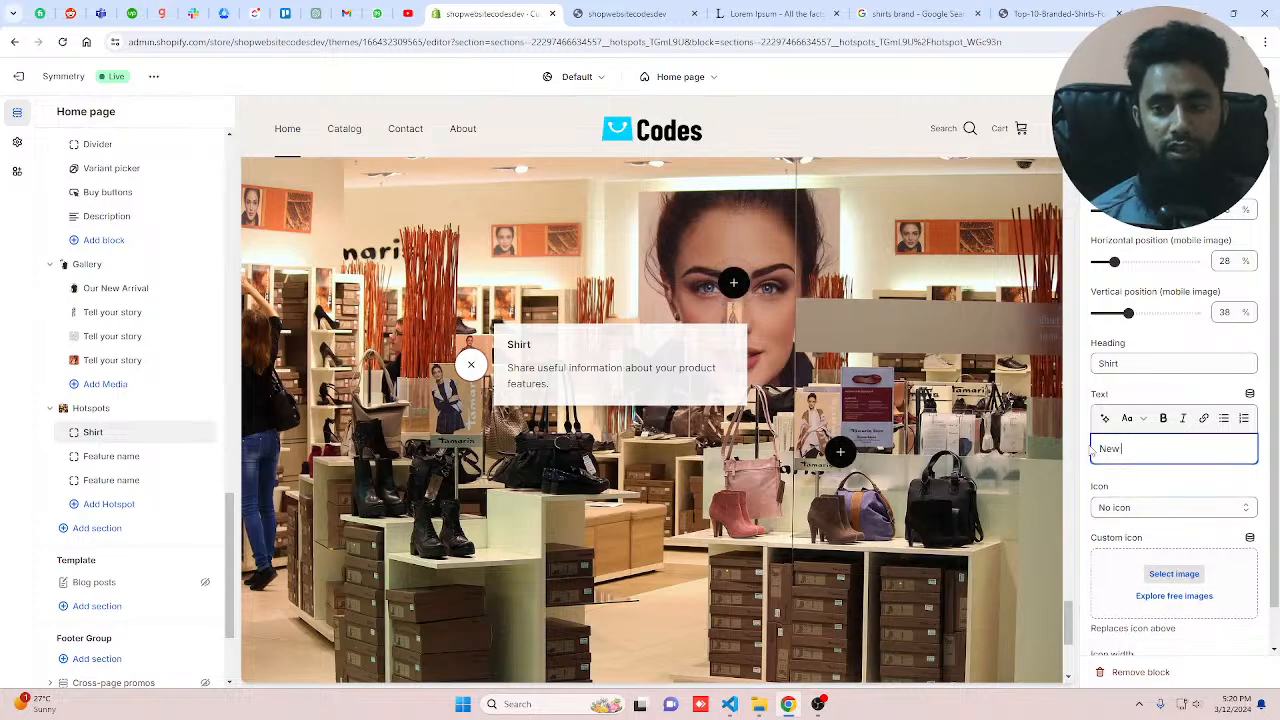
text( arrival)
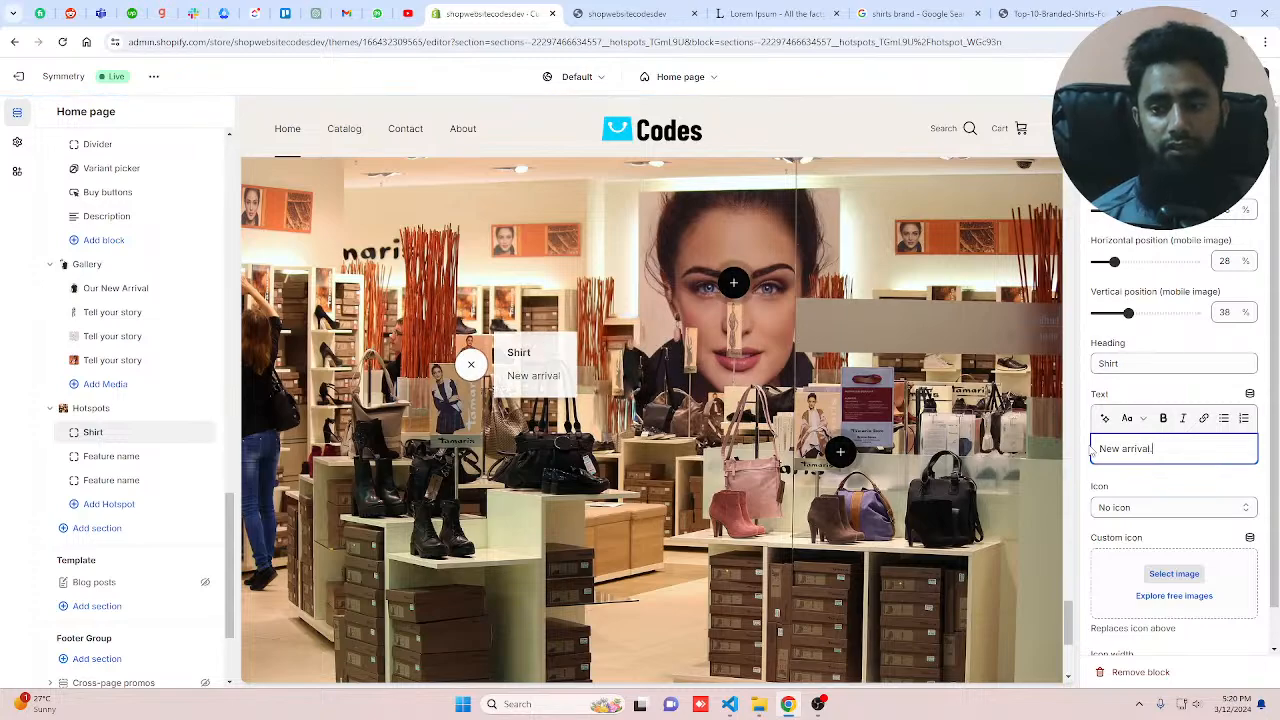
text(.)
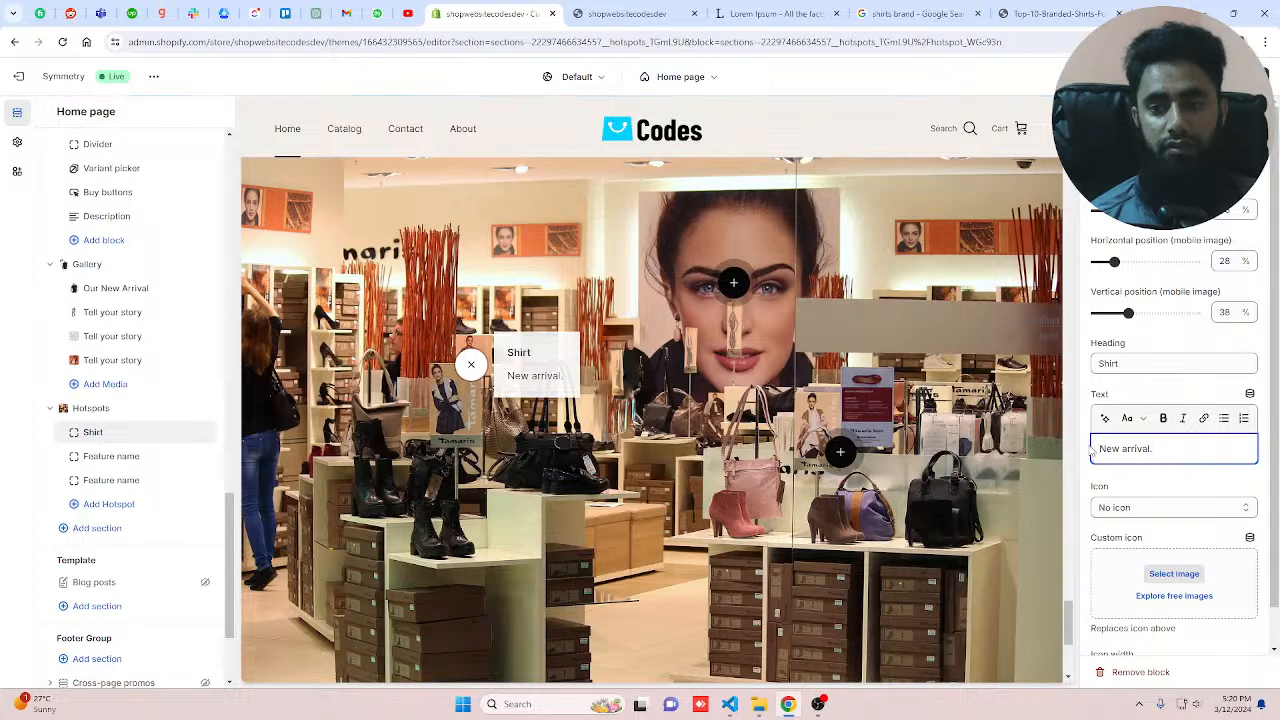
text( This shir)
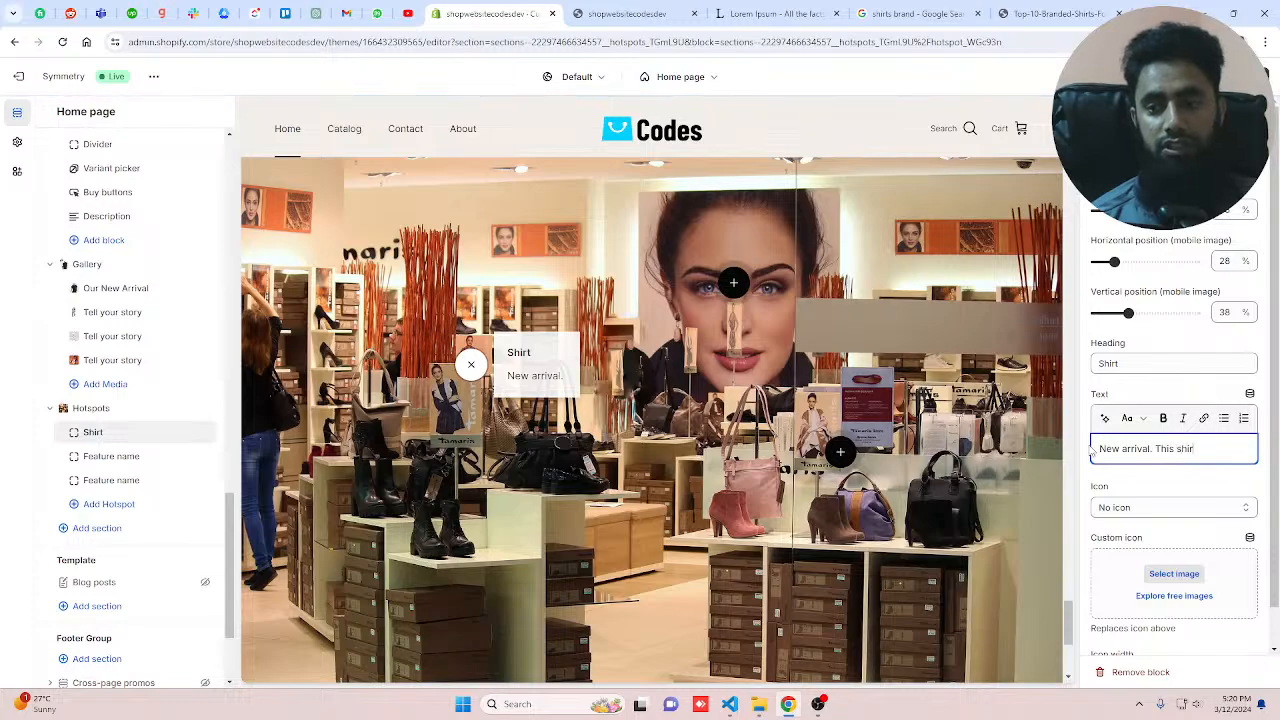
text(t if)
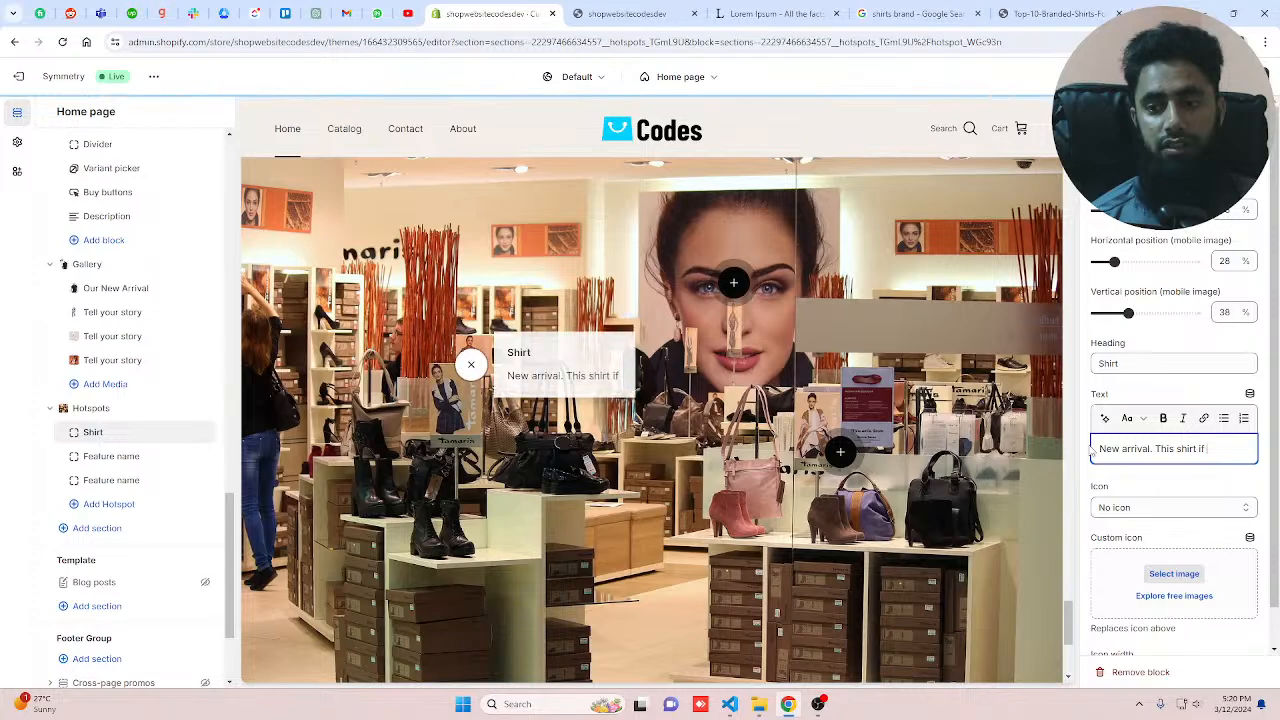
text( f)
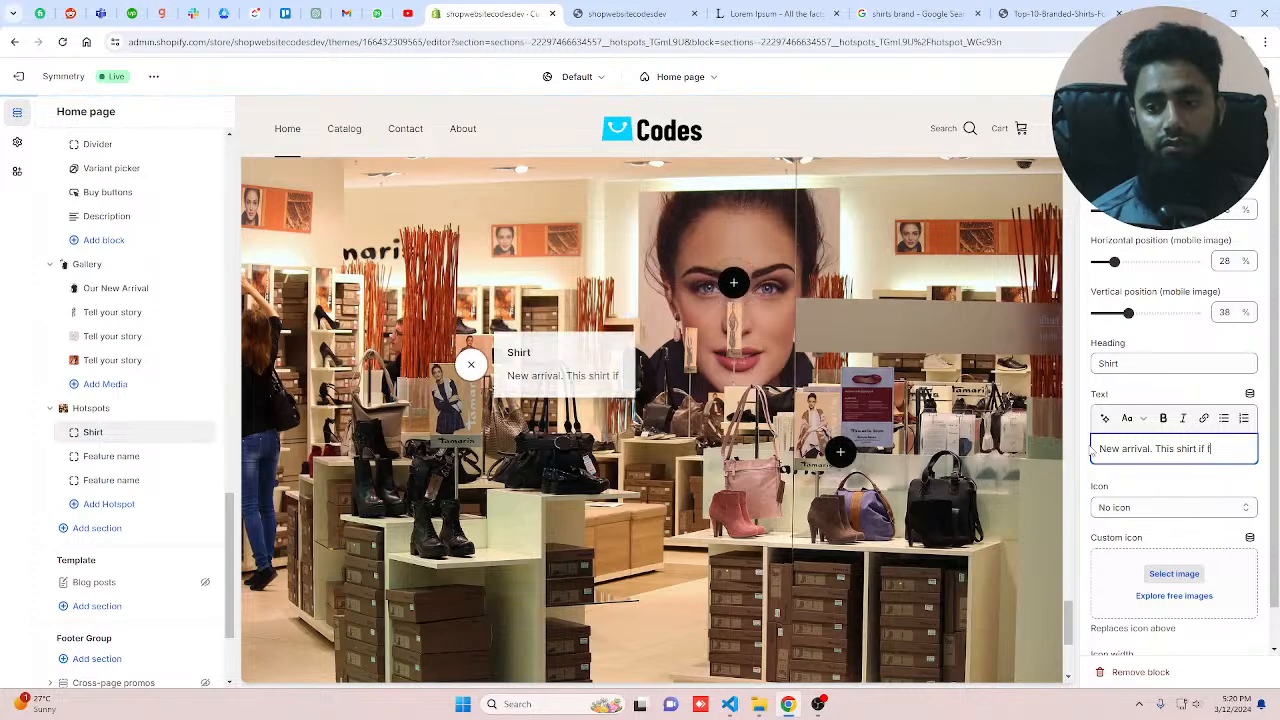
text(rom our top)
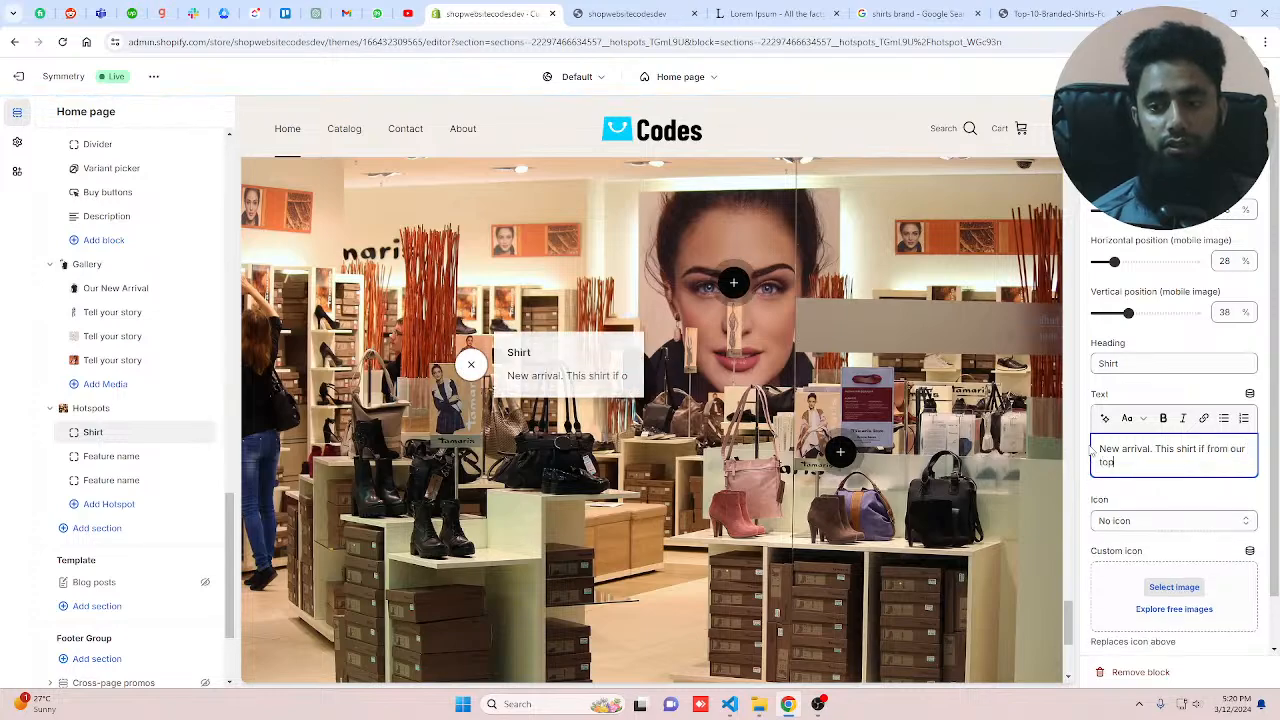
text( brands)
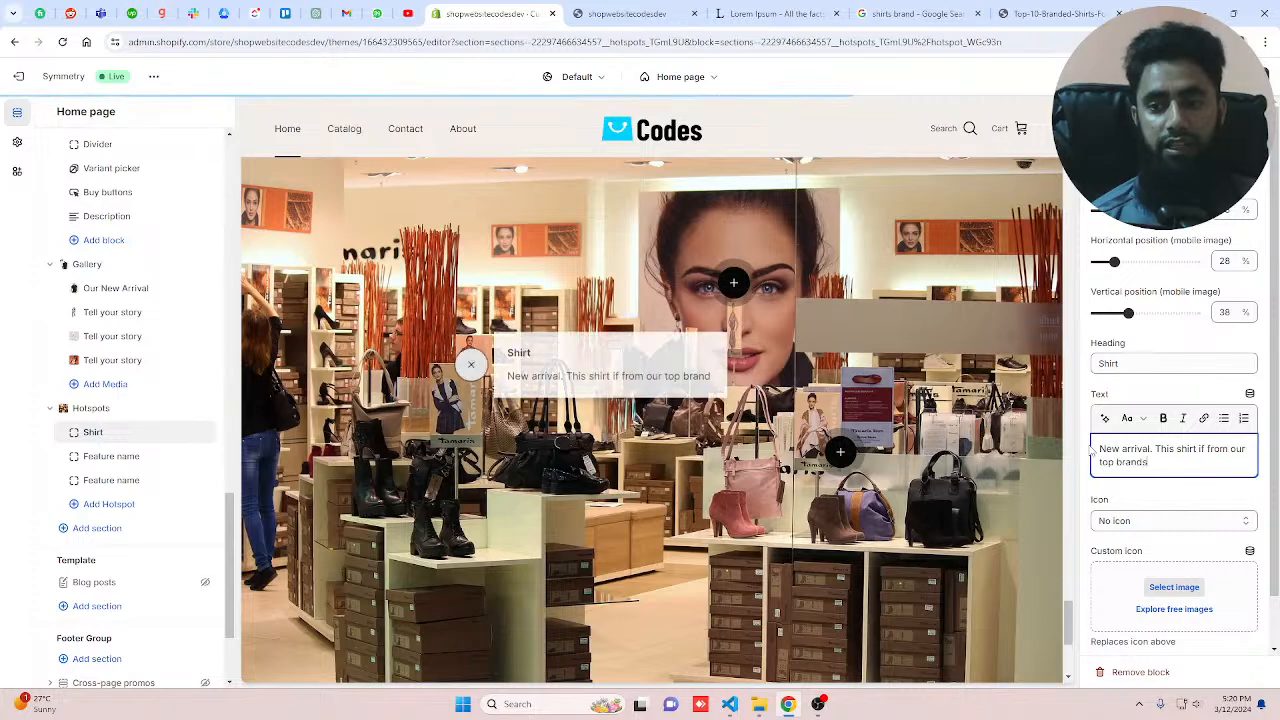
text(. Rea)
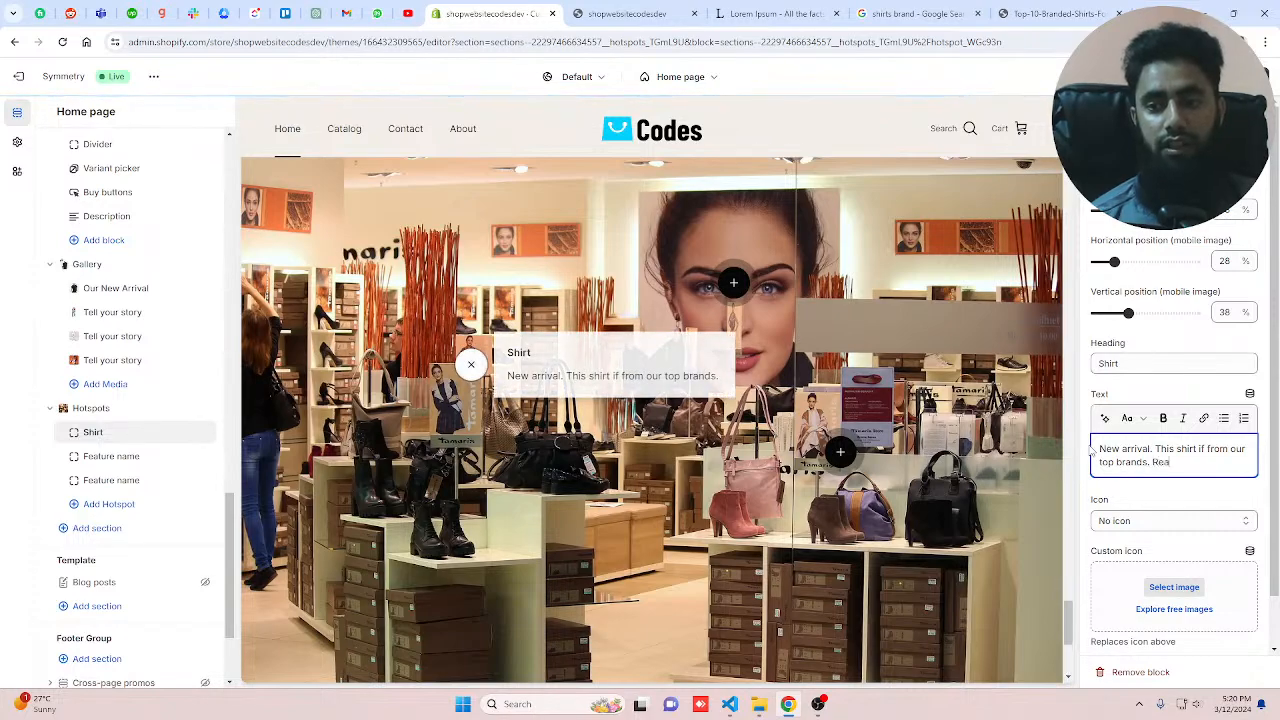
text(lly attra)
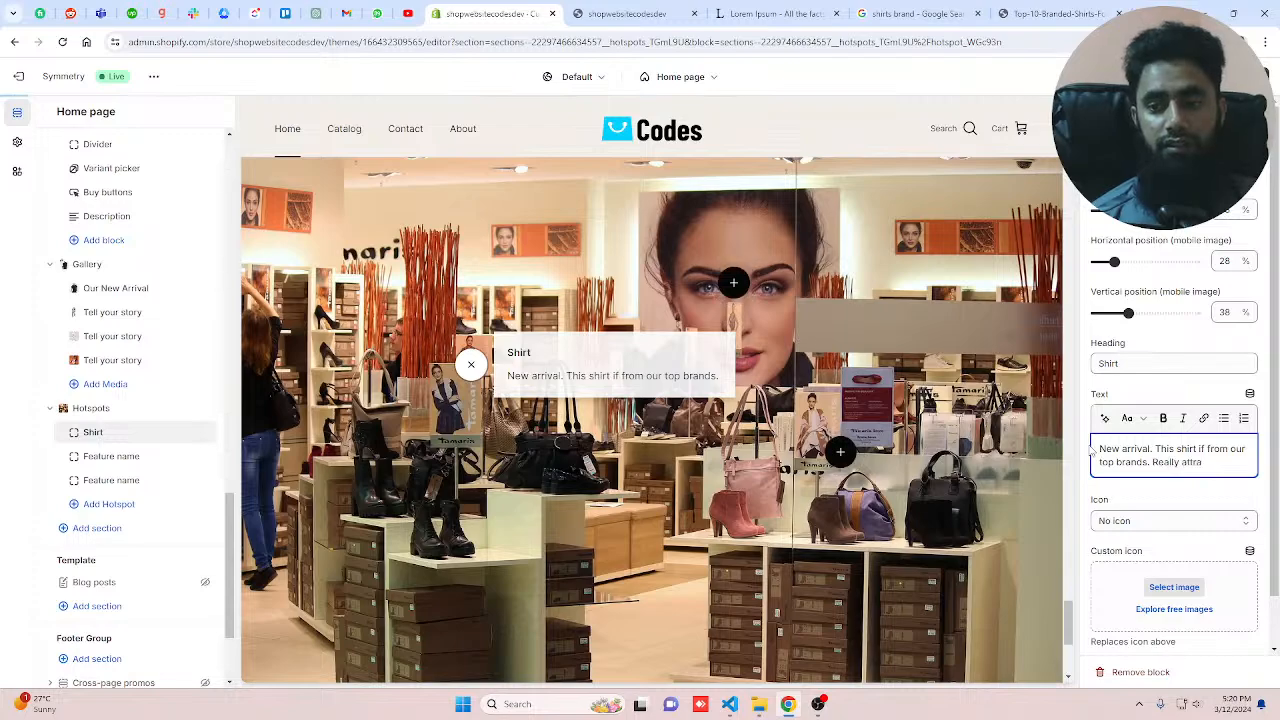
text(ctive and)
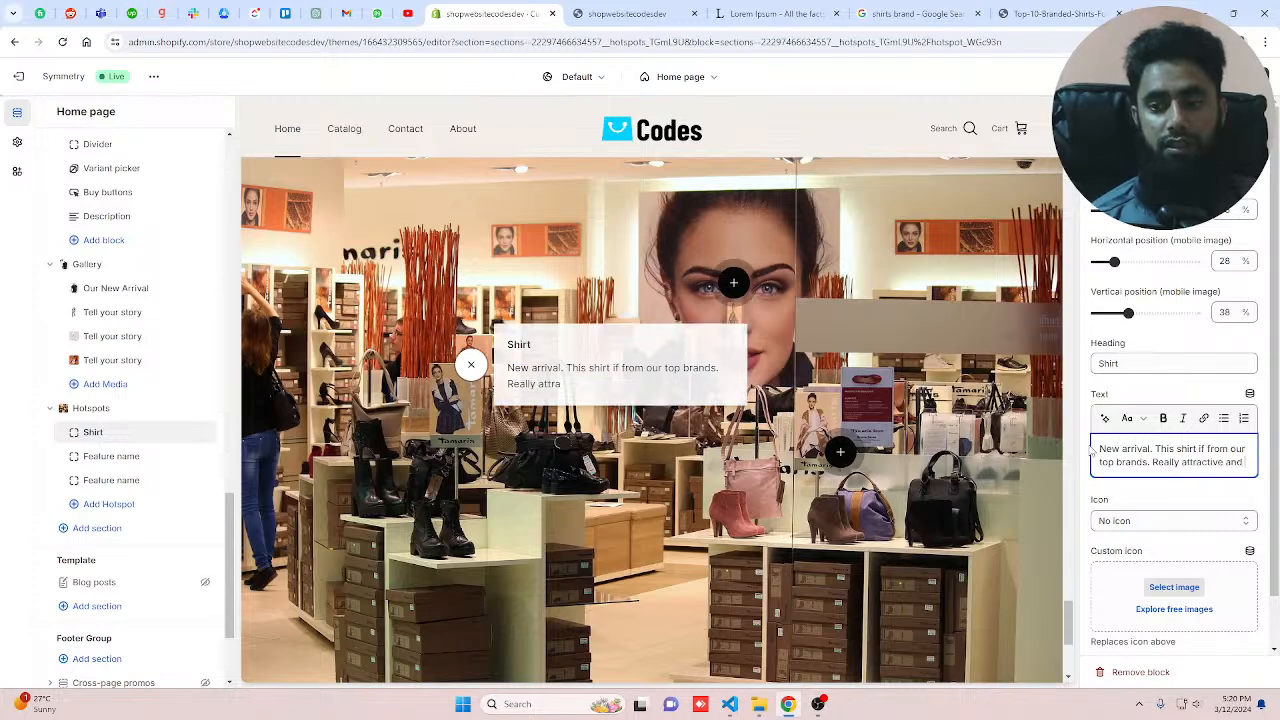
text( smooth.)
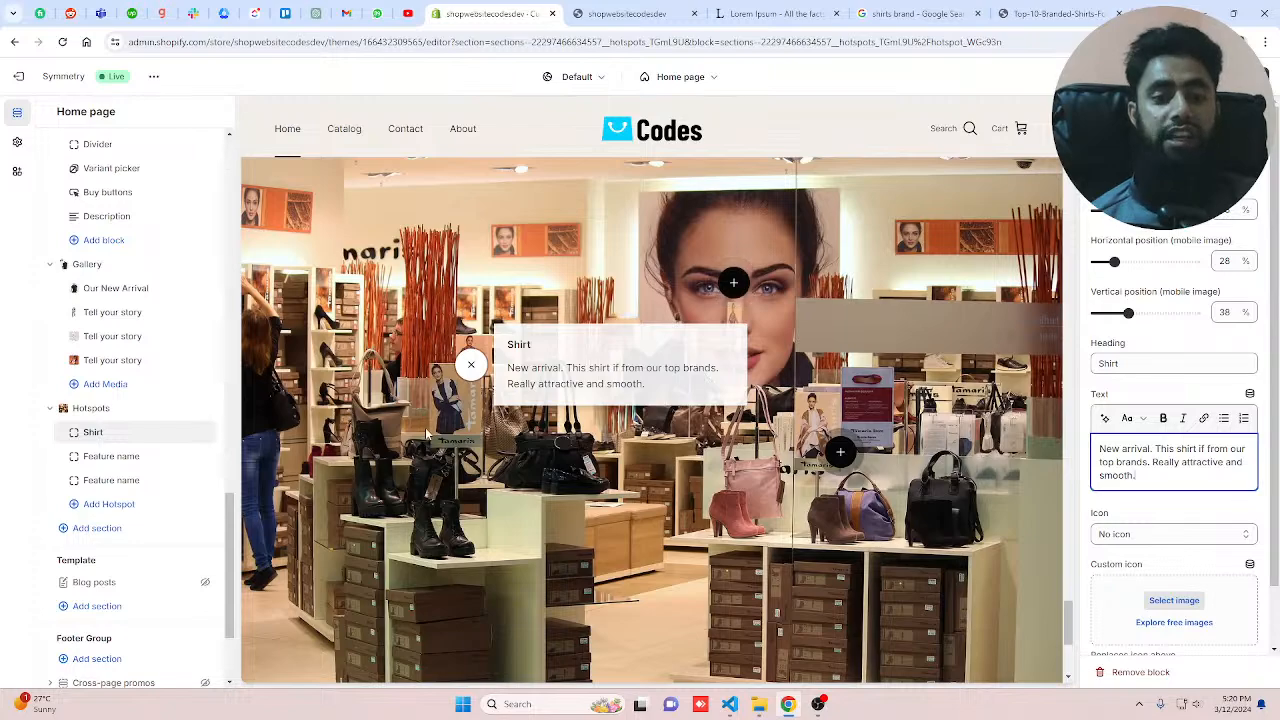
click(564, 444)
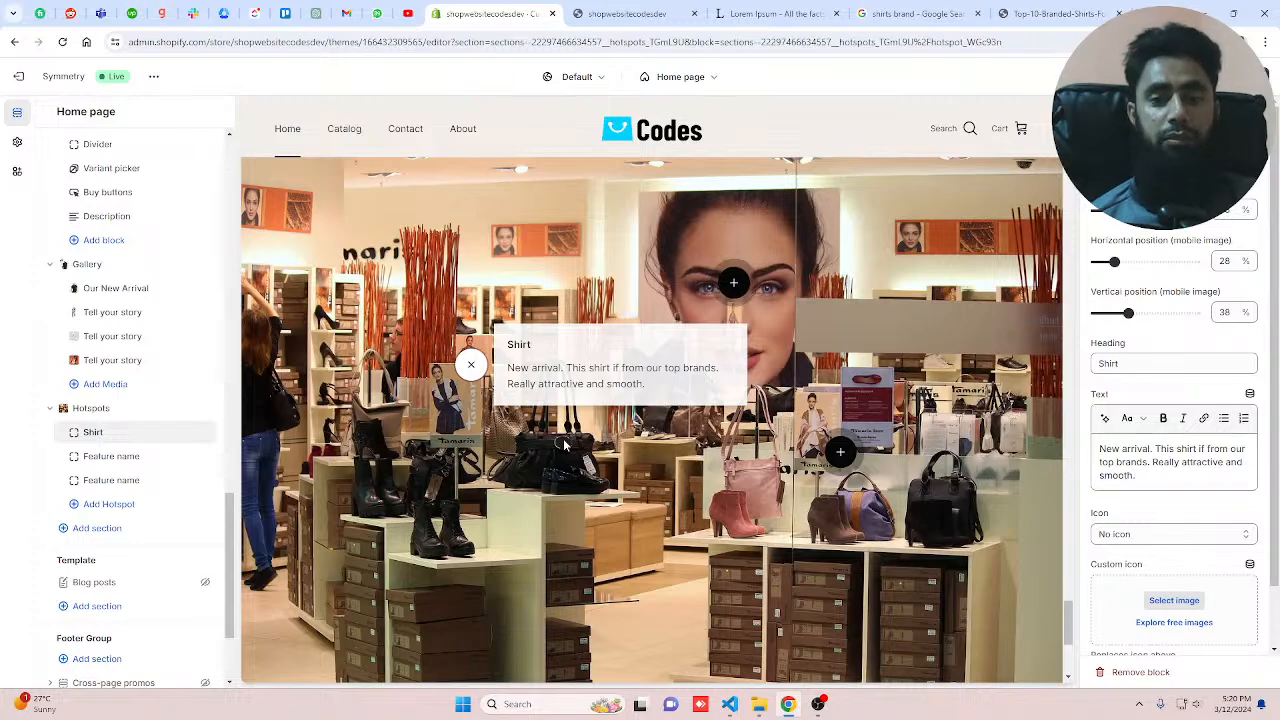
Step: Open the second hotspot block and set its heading to "Eye lashes"
click(111, 458)
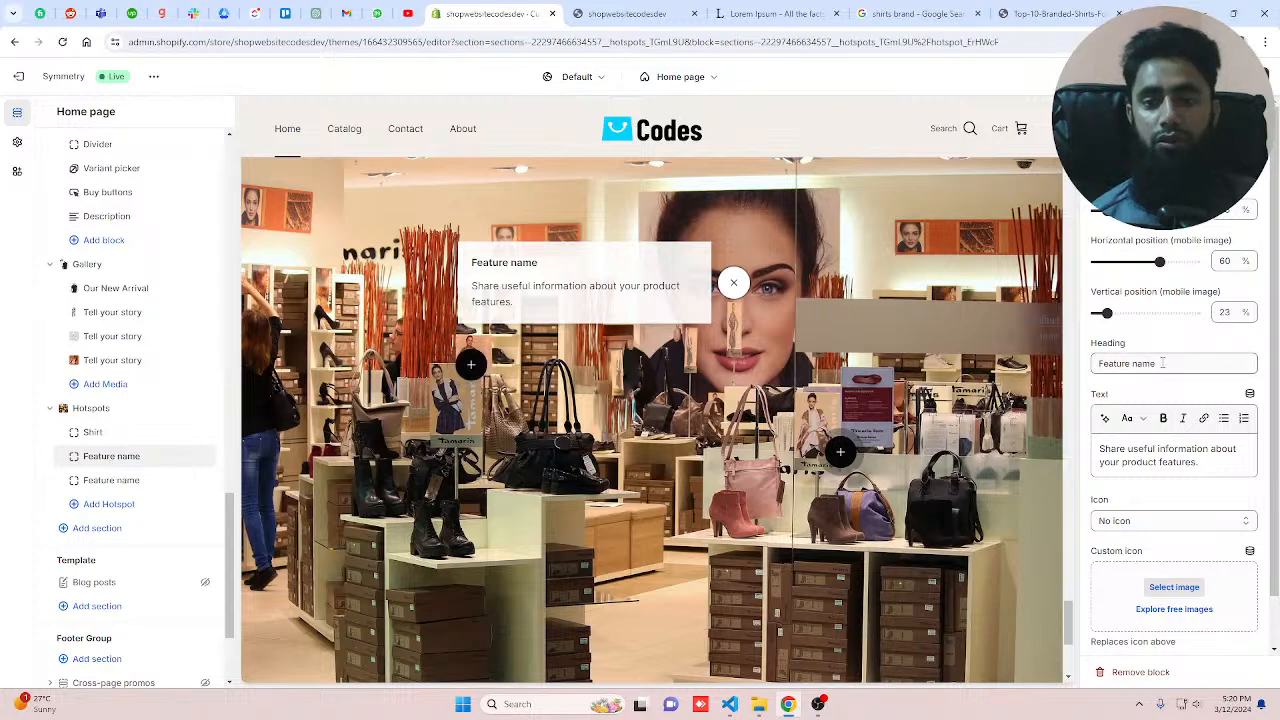
drag(1162, 363, 1093, 364)
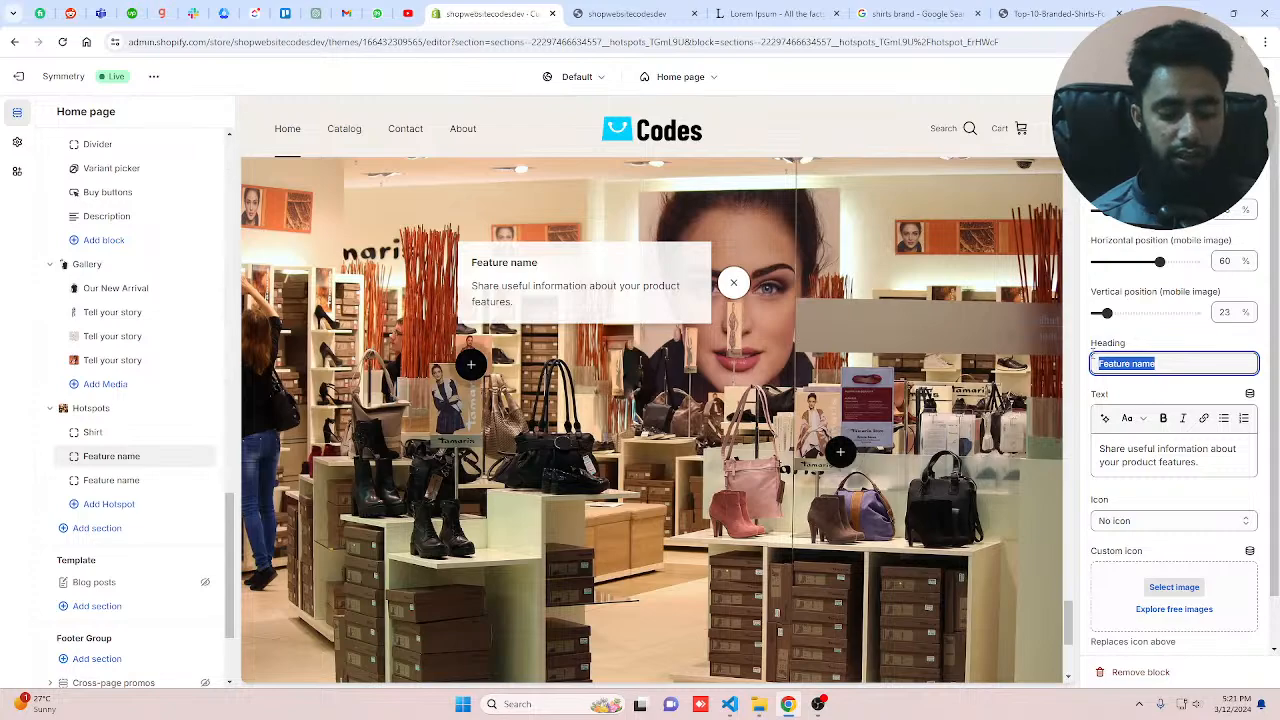
text(Eye)
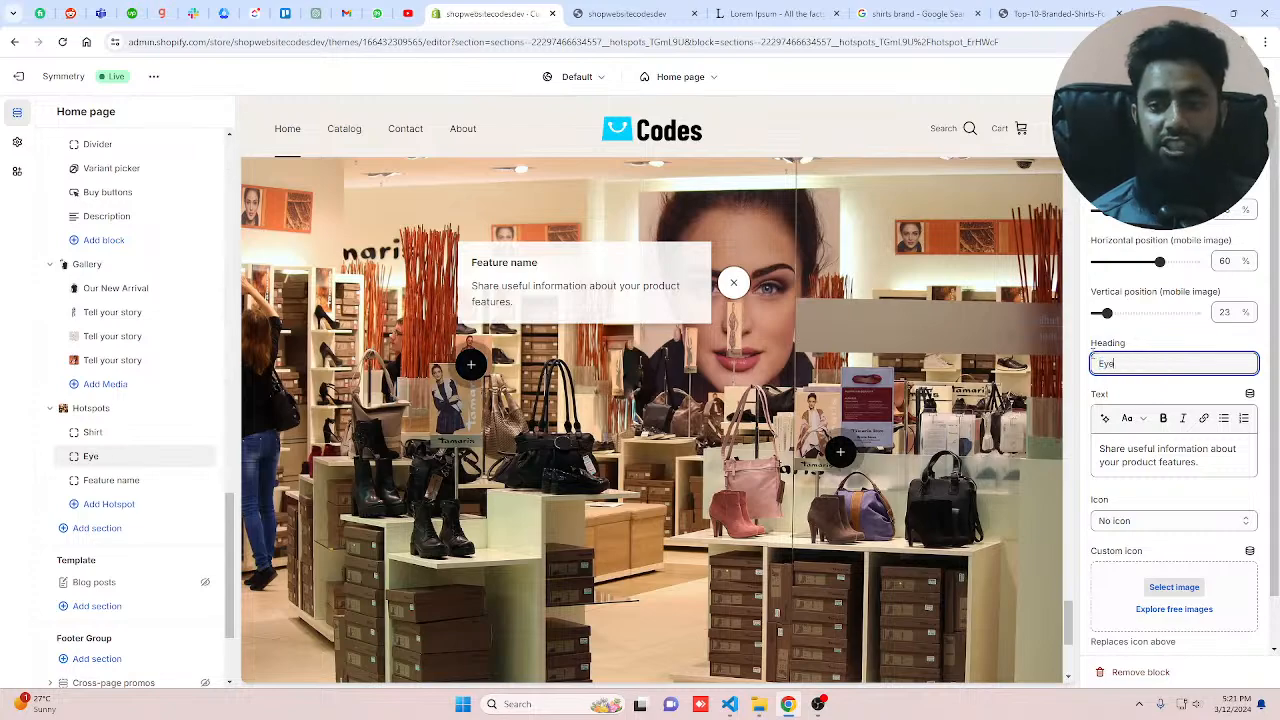
text( lashes)
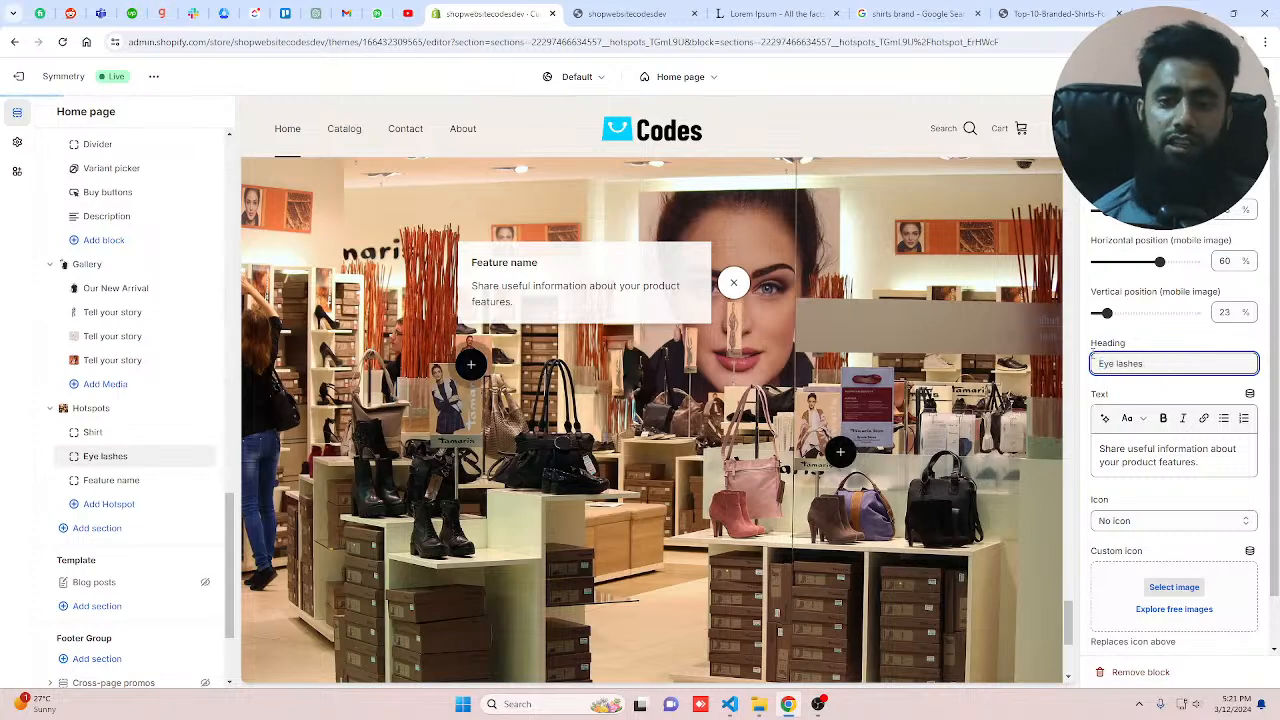
click(1193, 476)
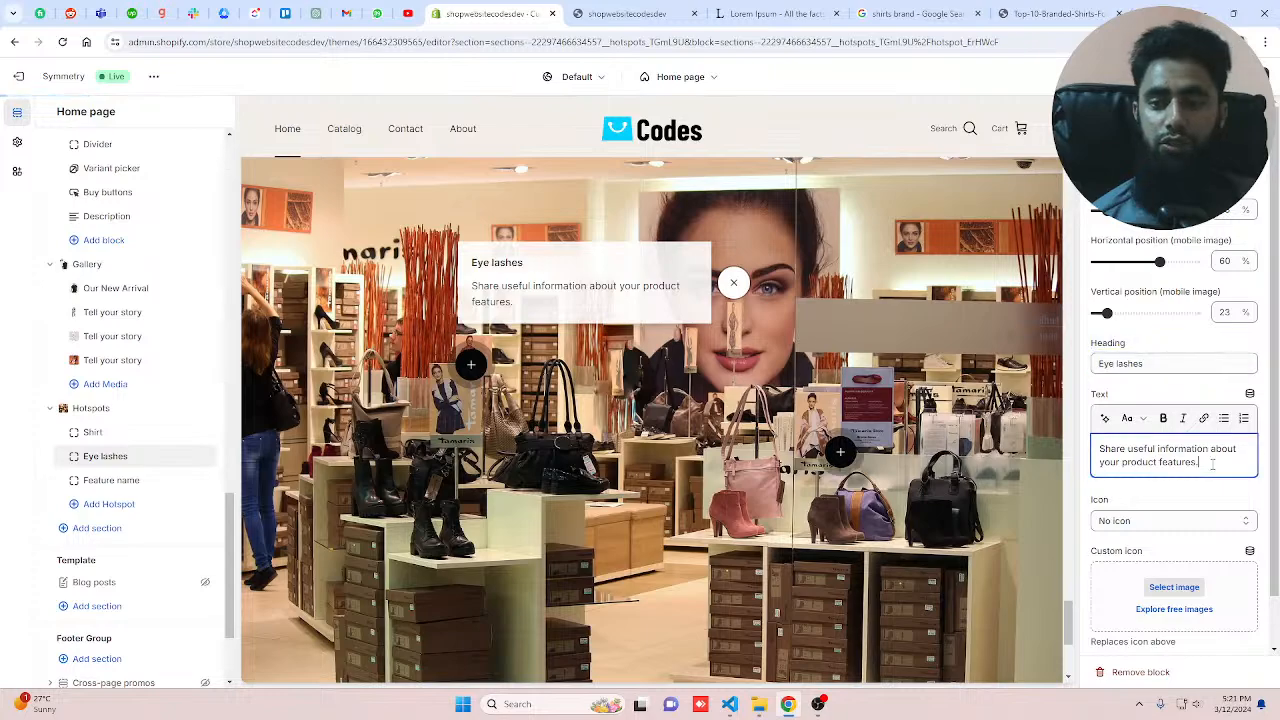
Step: Open the third hotspot block and set its heading to "Leather bags"
click(840, 452)
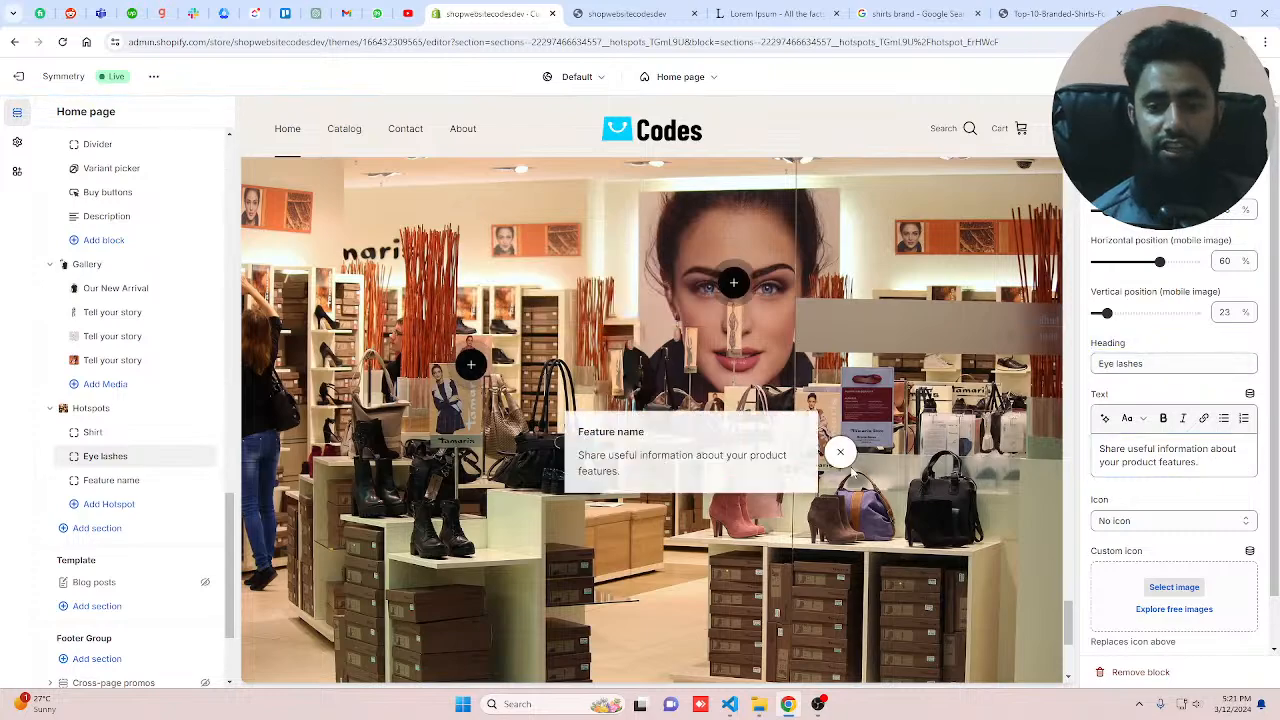
click(107, 481)
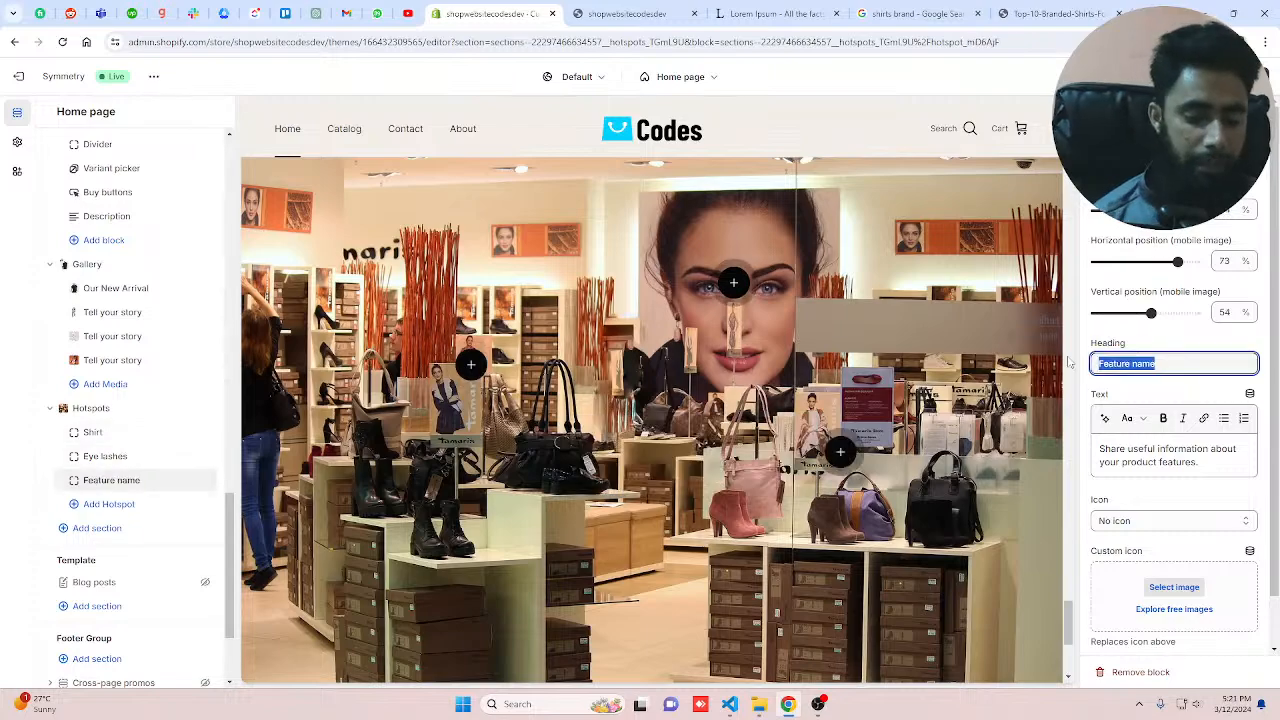
text(Leather pu)
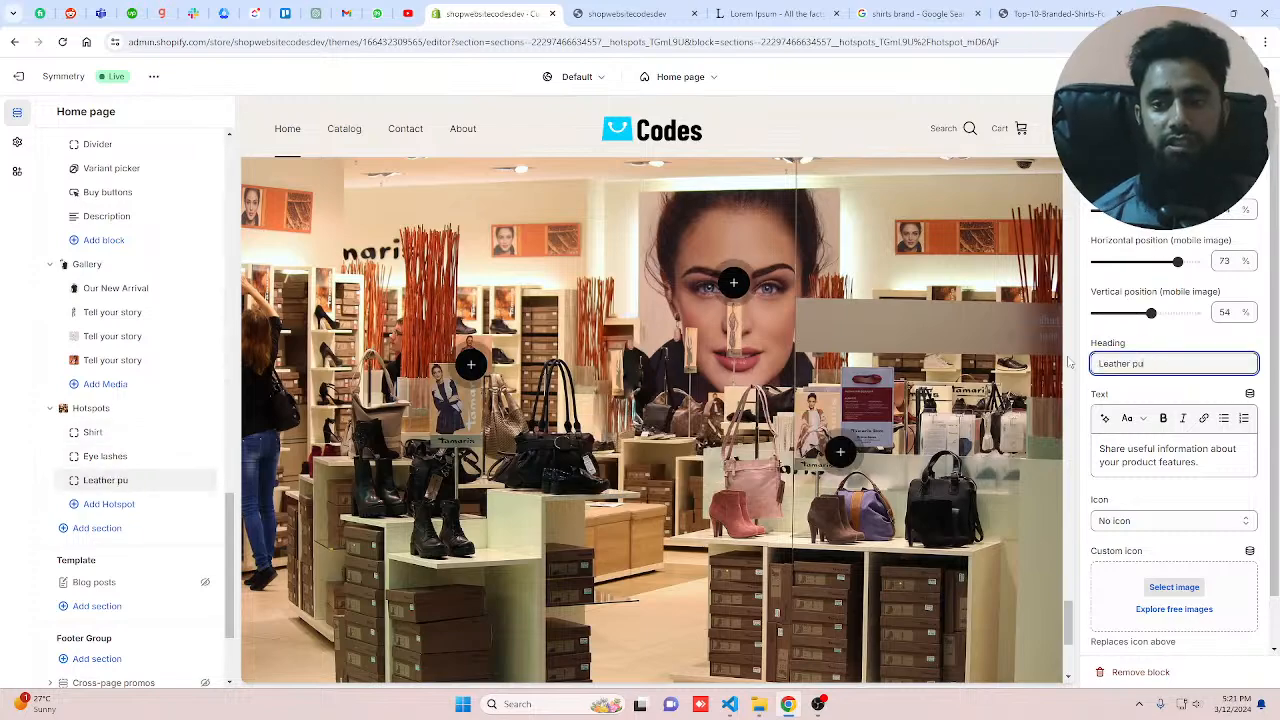
text(r)
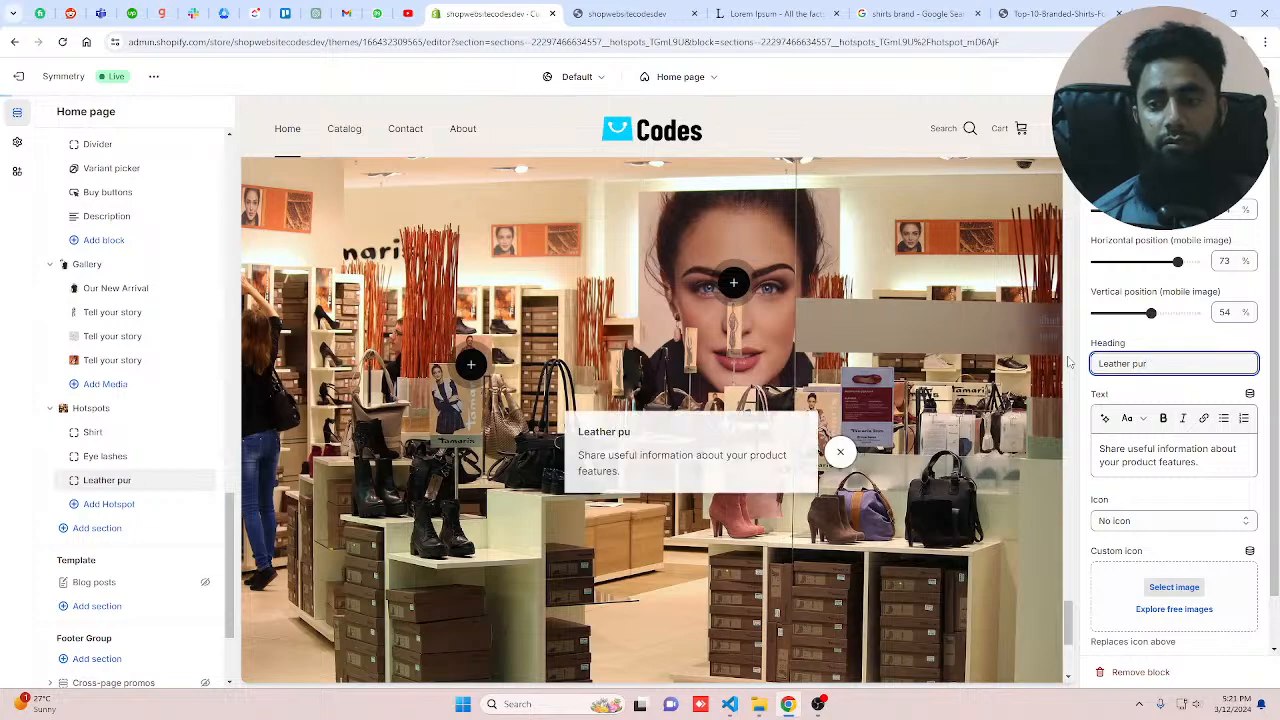
text(se)
key(BackSpace)
key(BackSpace)
key(BackSpace)
key(BackSpace)
key(BackSpace)
text(bags)
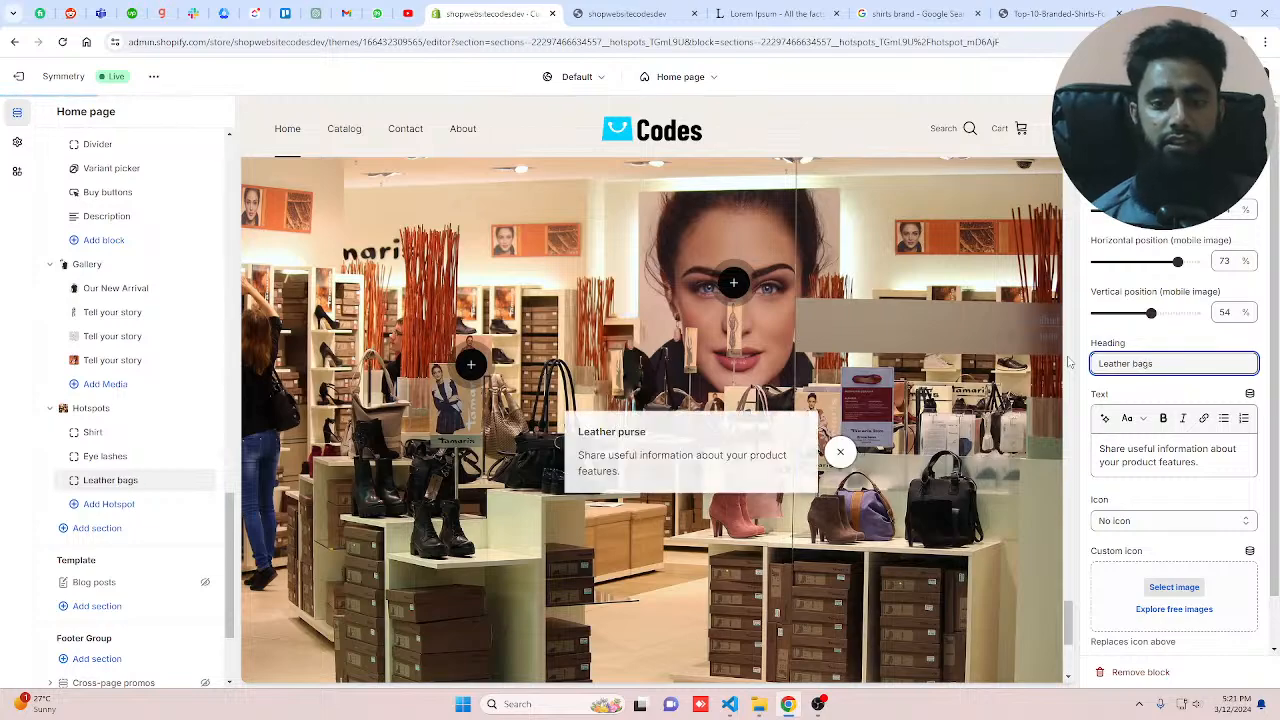
Step: Add a fourth hotspot block to the Hotspots section
drag(1201, 463, 1097, 442)
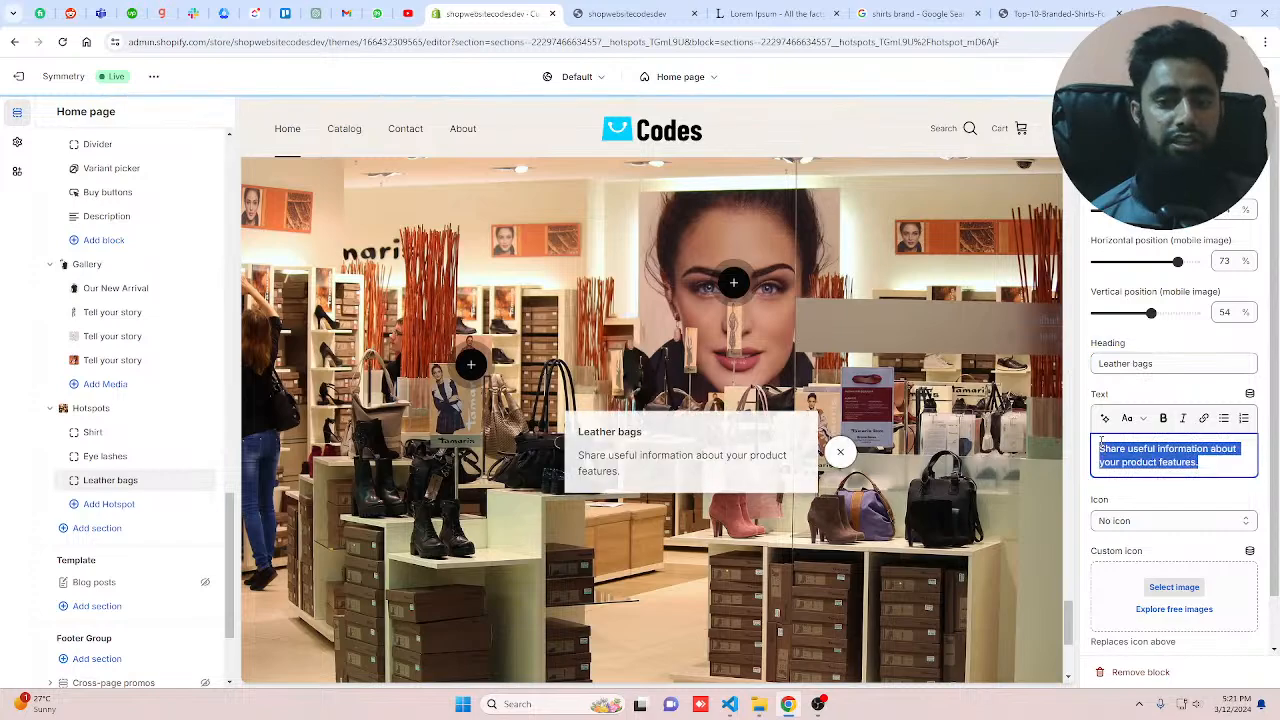
click(112, 507)
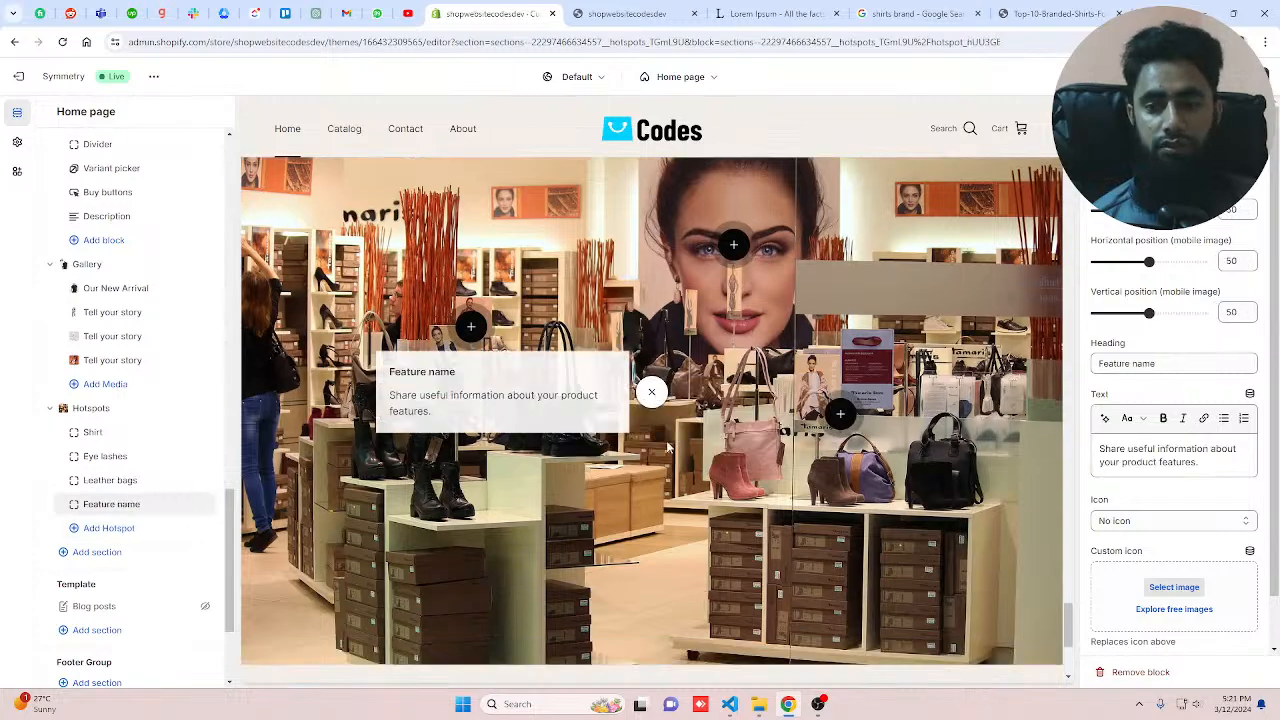
Step: Open the hotspots on the preview image one by one to check their popups
click(651, 391)
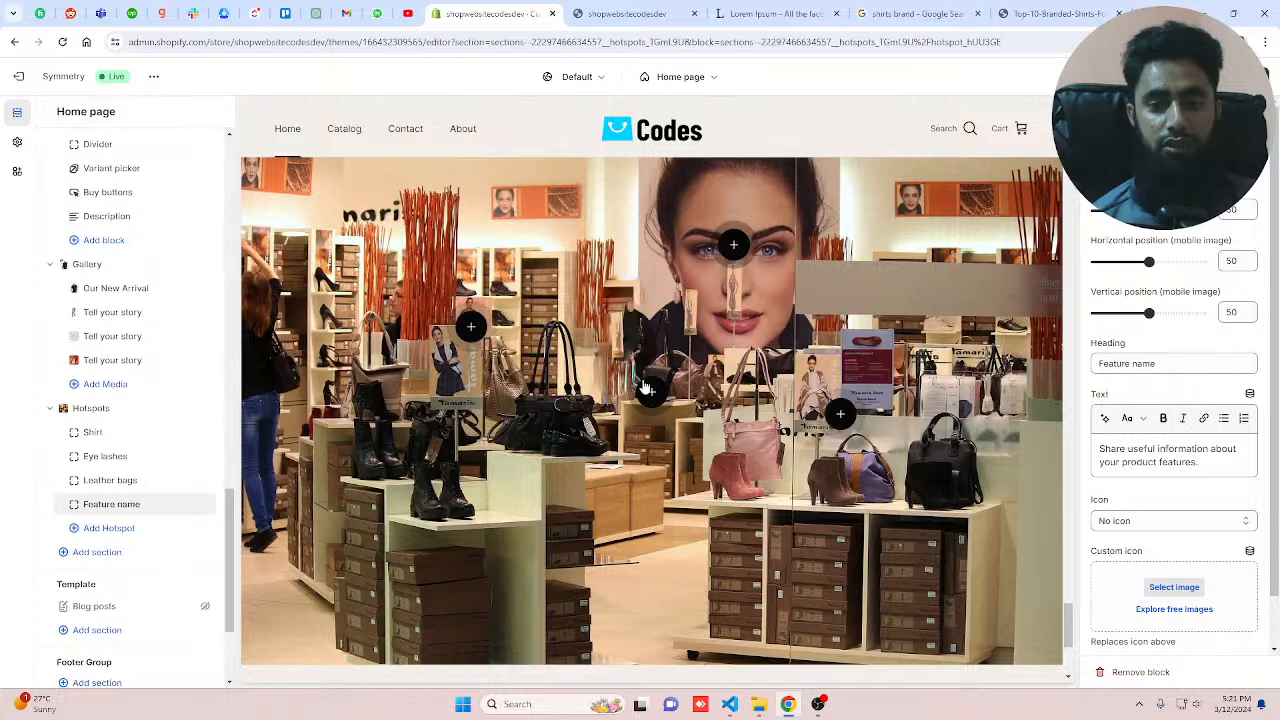
click(836, 416)
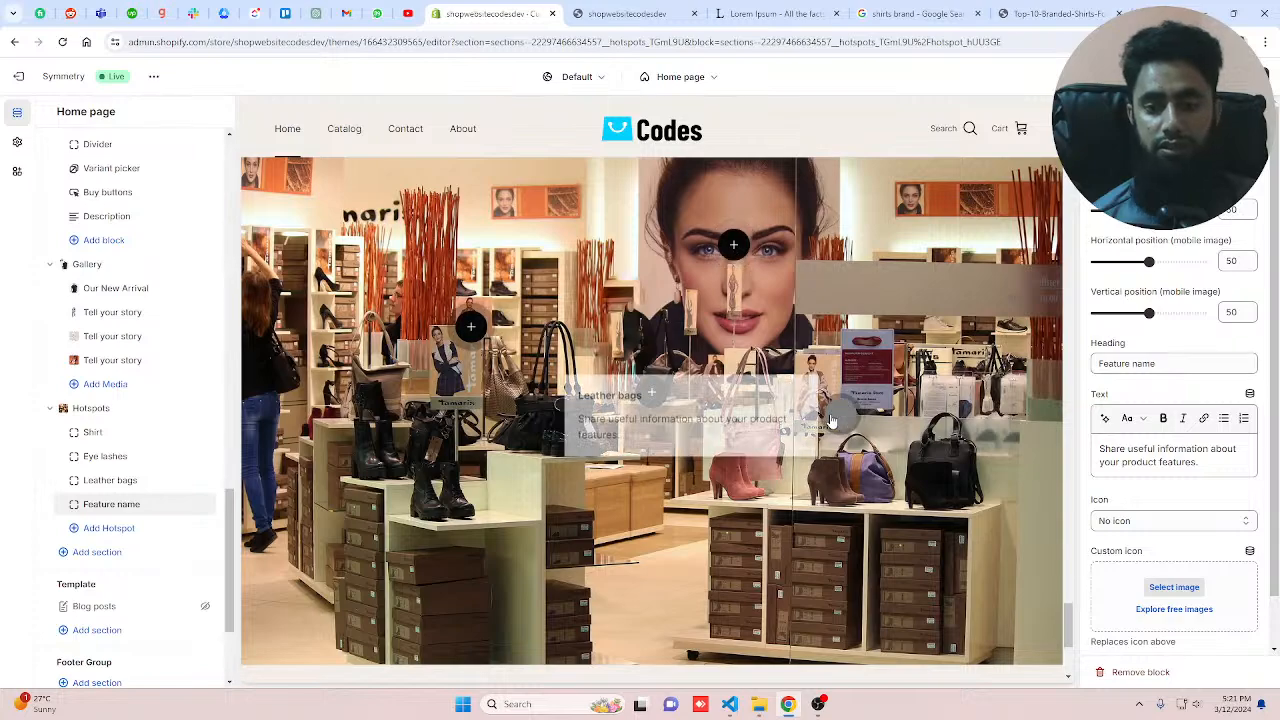
click(471, 327)
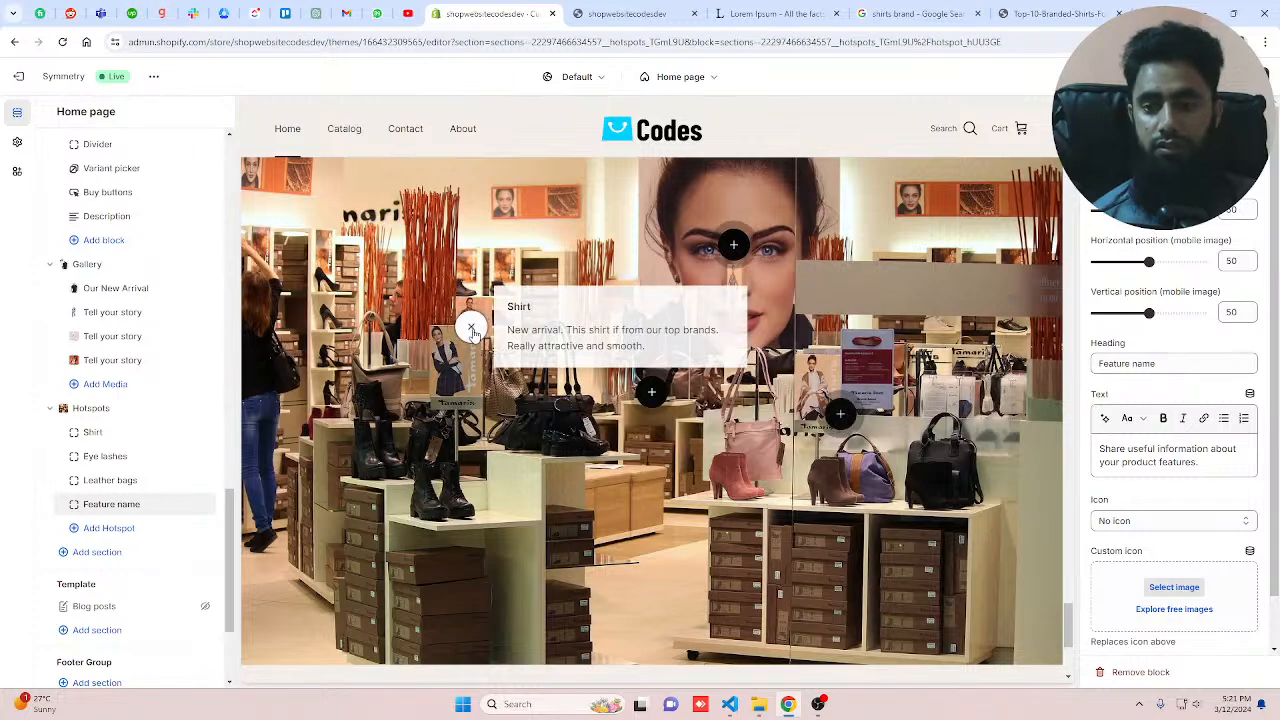
scroll(1186, 515, down, 1)
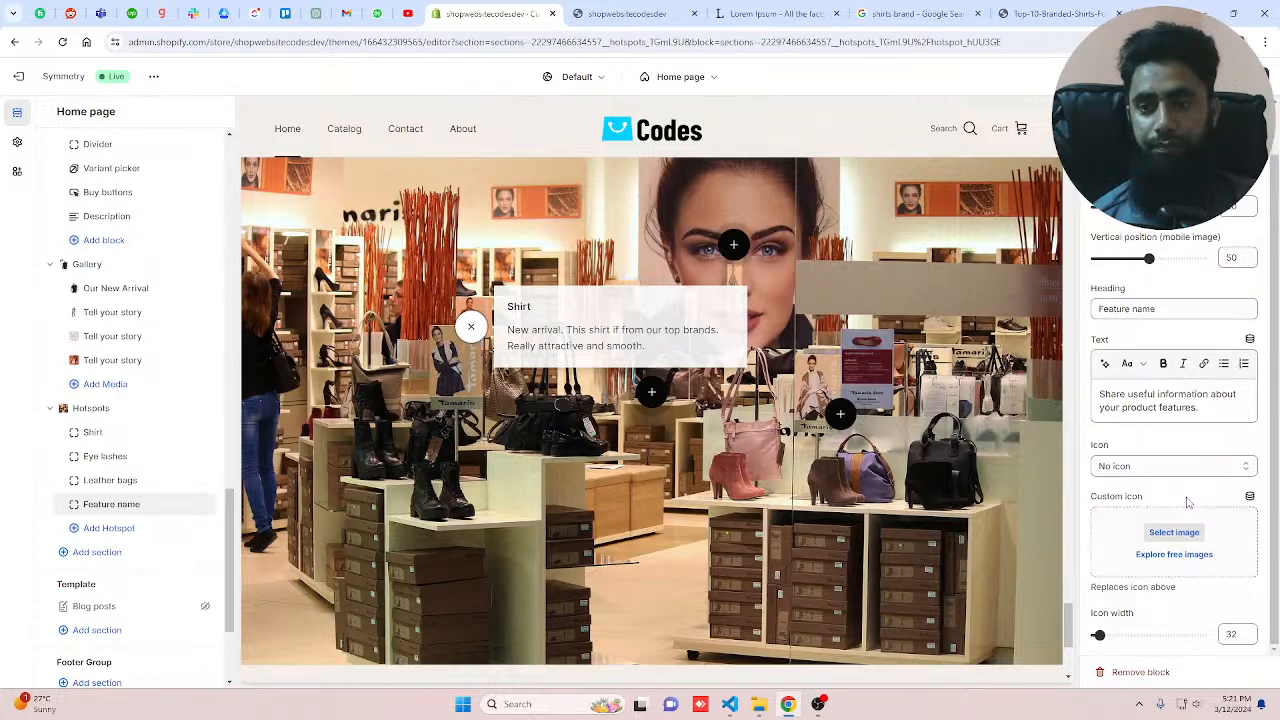
scroll(1200, 488, up, 1)
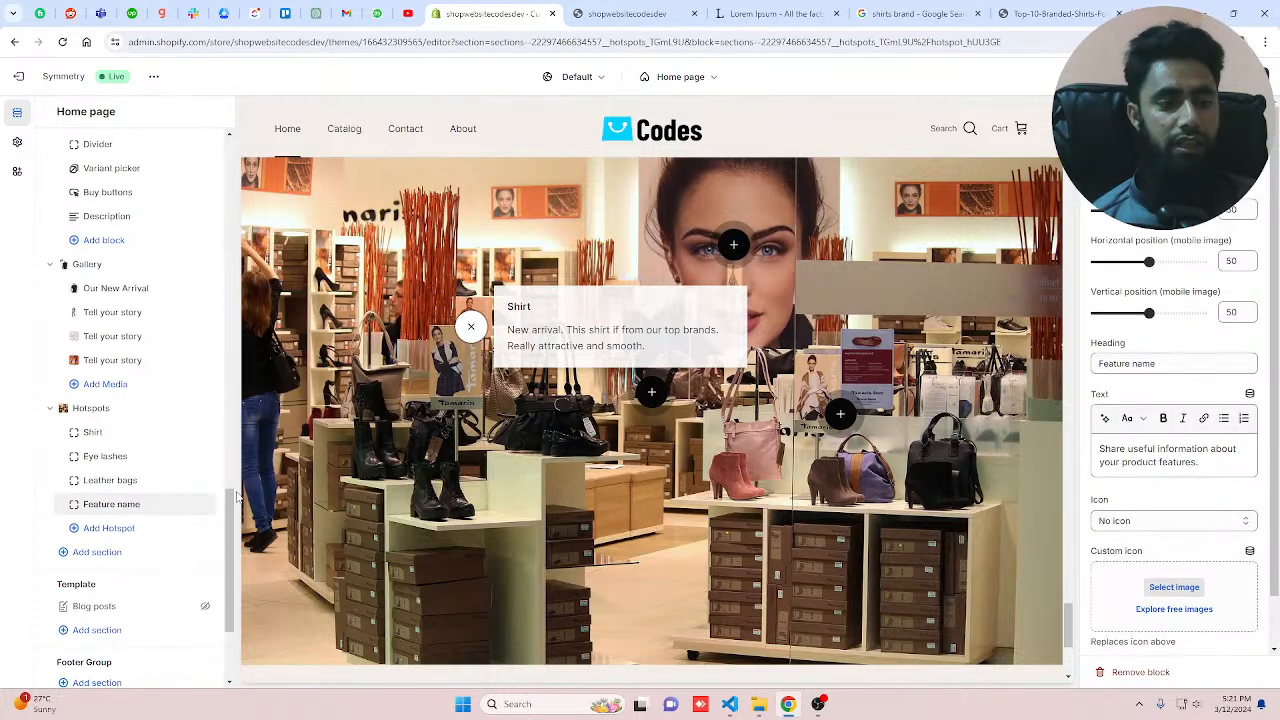
Step: Remove the fourth hotspot block from the Hotspots section
click(186, 506)
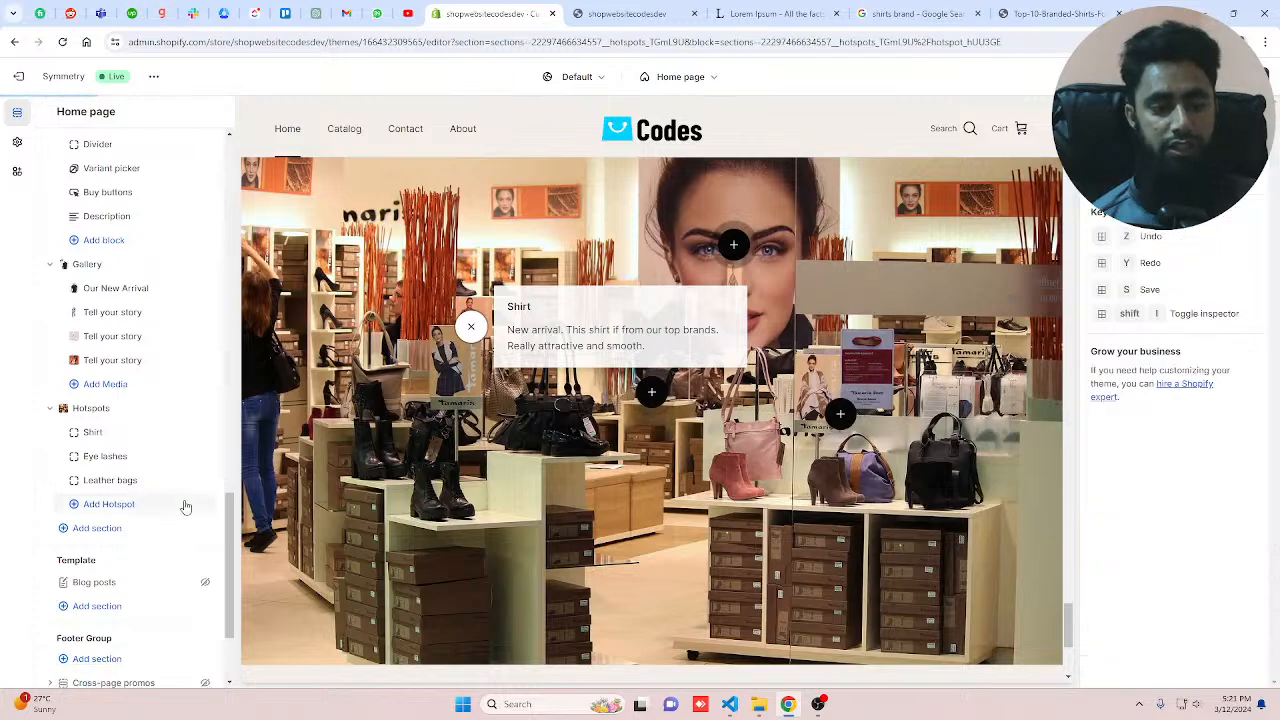
Step: Recheck the three hotspot popups on the preview image and save the theme changes
click(846, 418)
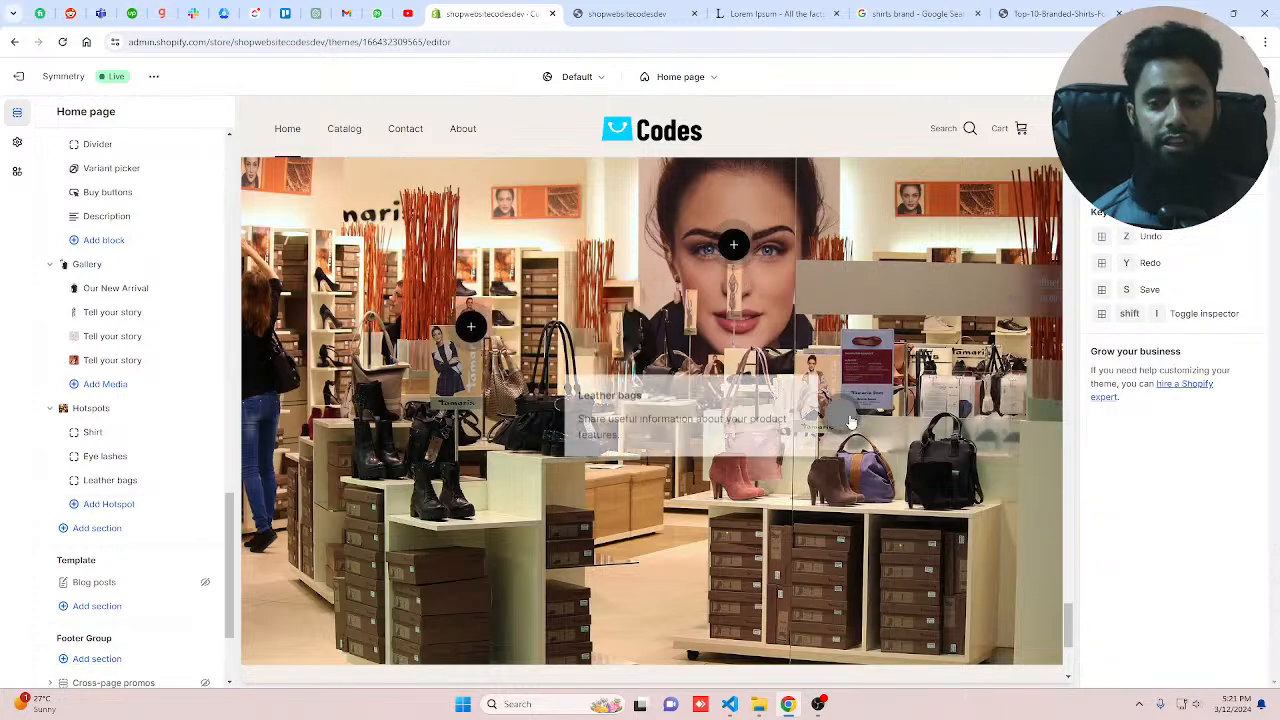
click(735, 247)
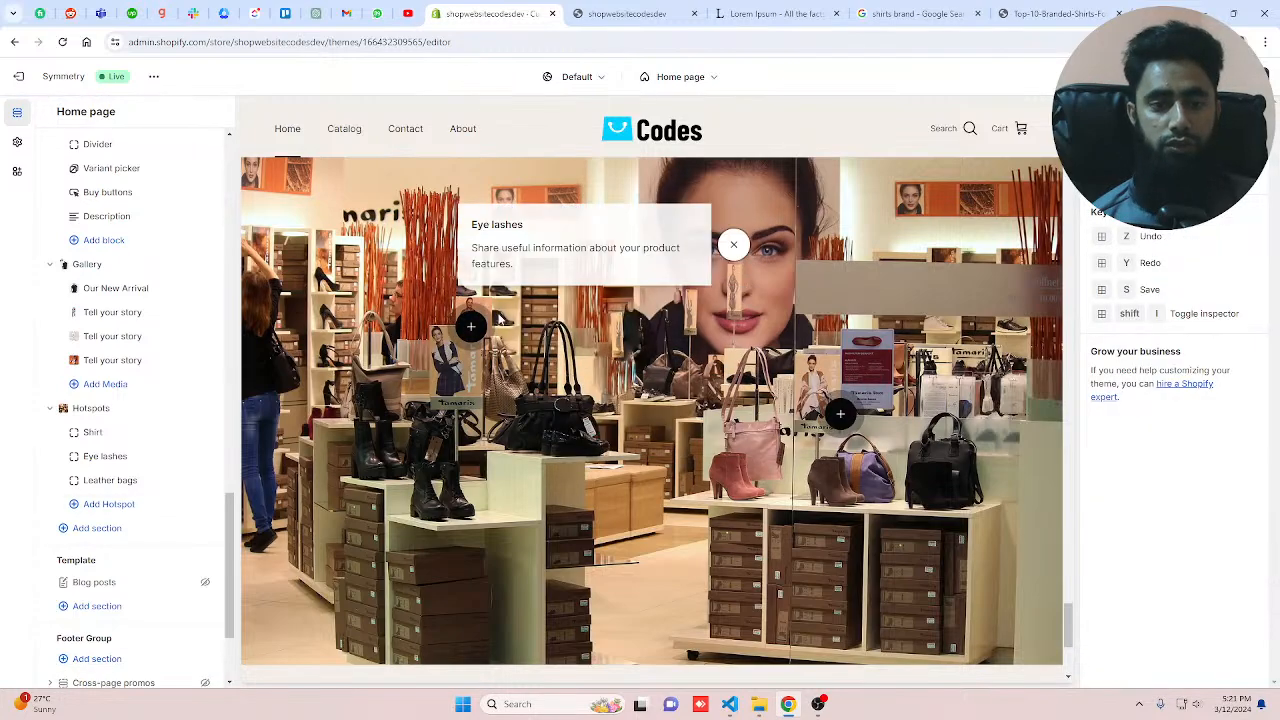
click(471, 325)
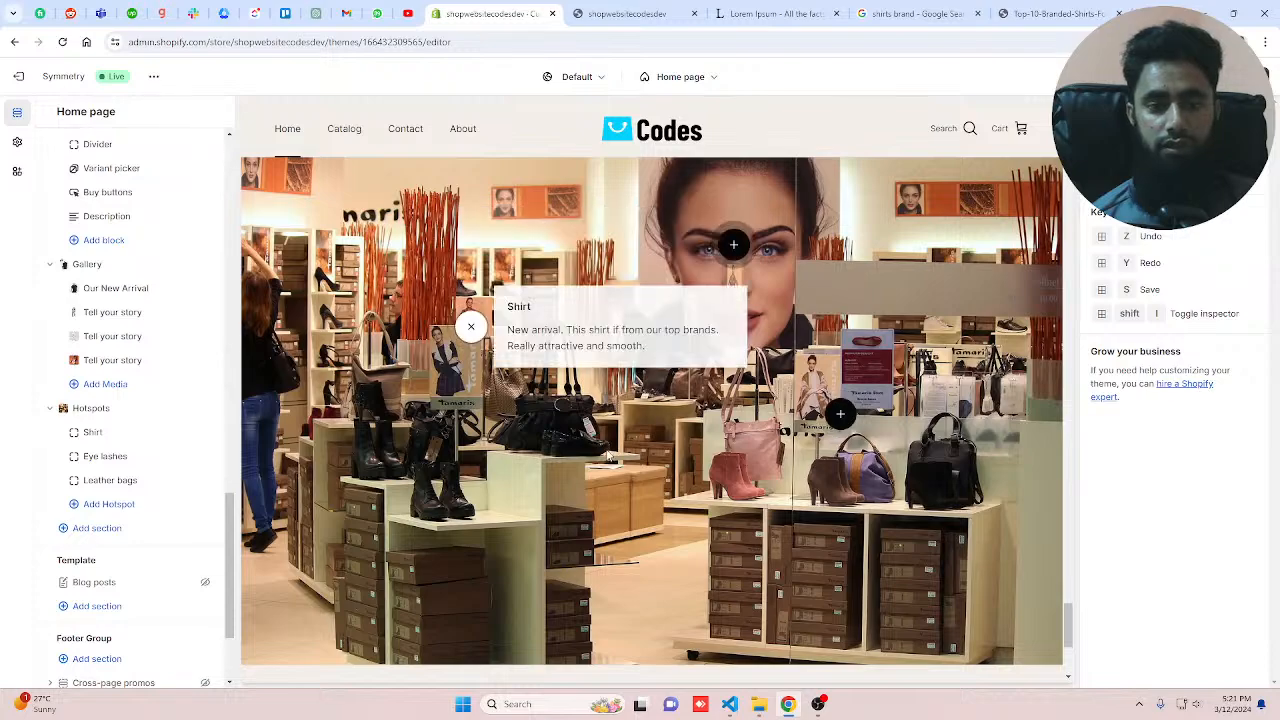
click(653, 459)
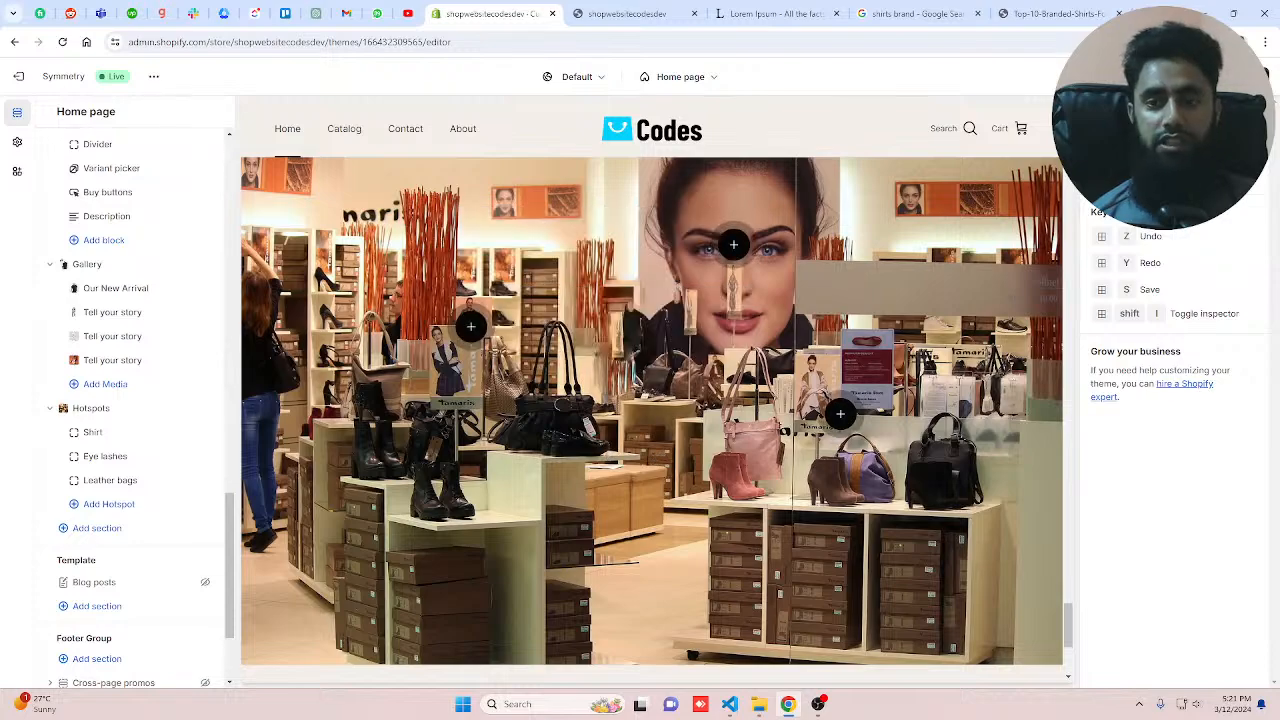
click(1246, 76)
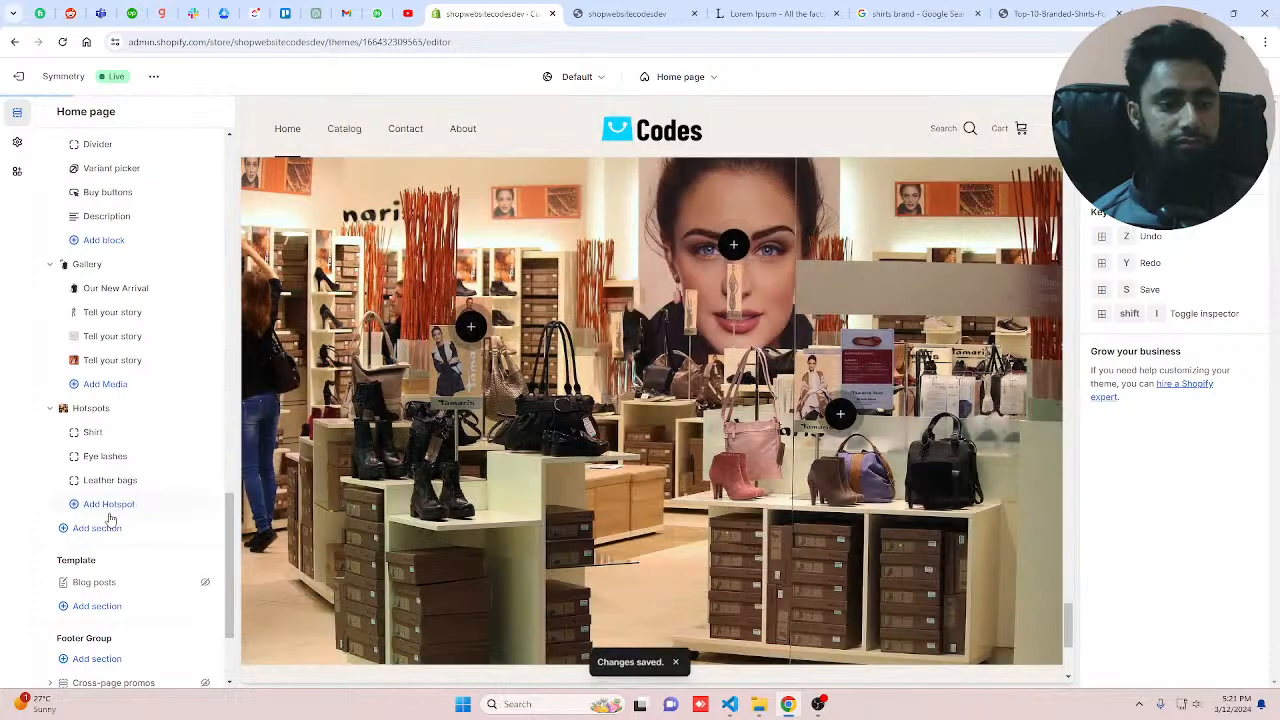
Step: Add an Image with text section and set its second image to model-in-sunglasses-and-summer-clothes
click(104, 526)
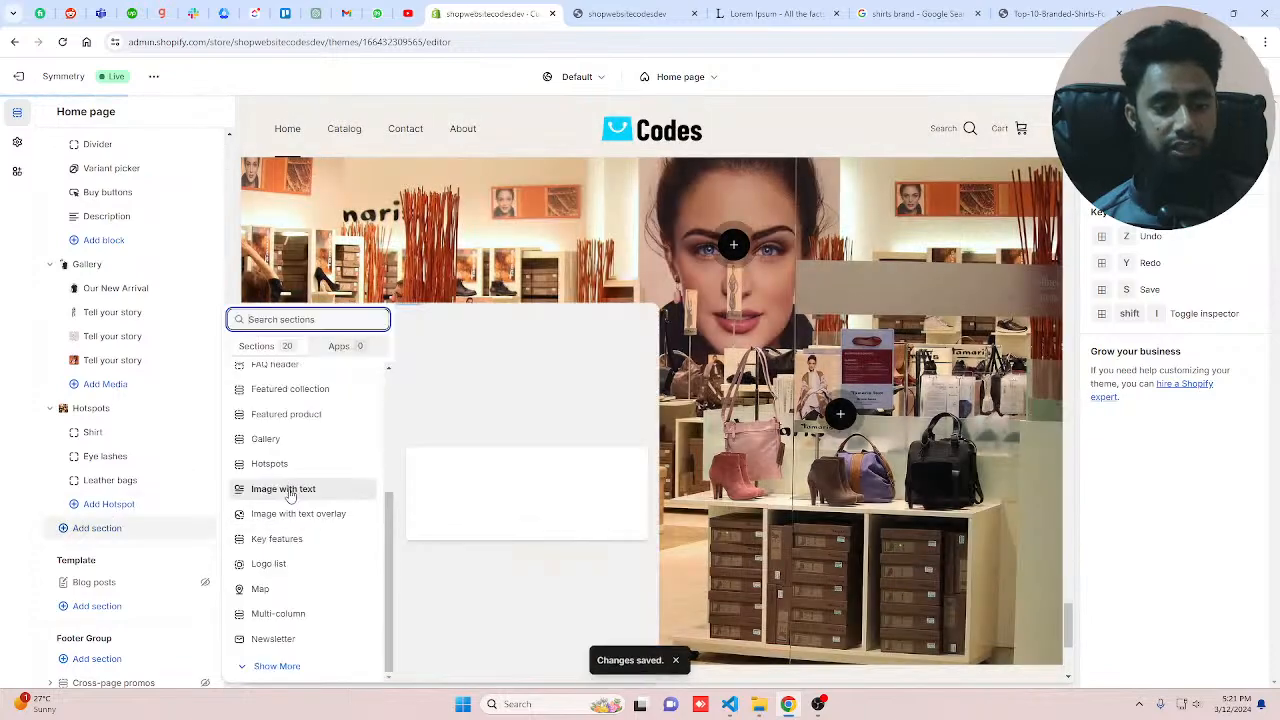
click(289, 494)
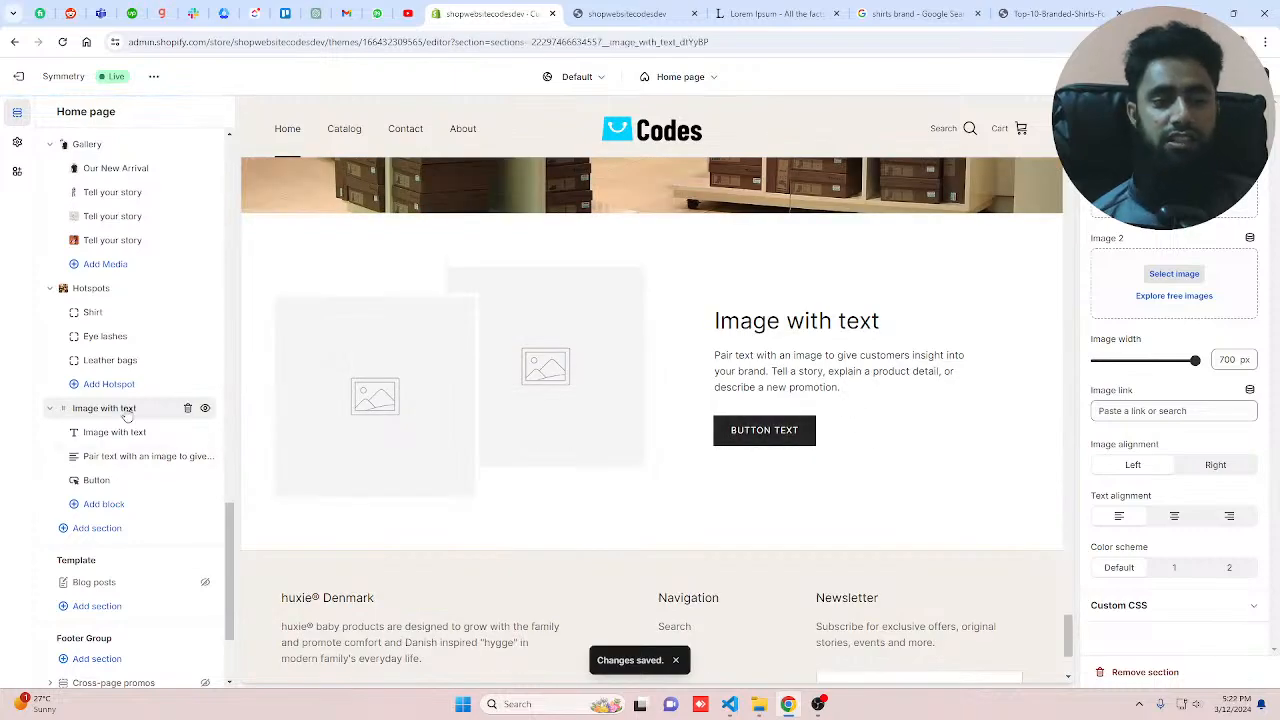
click(1174, 273)
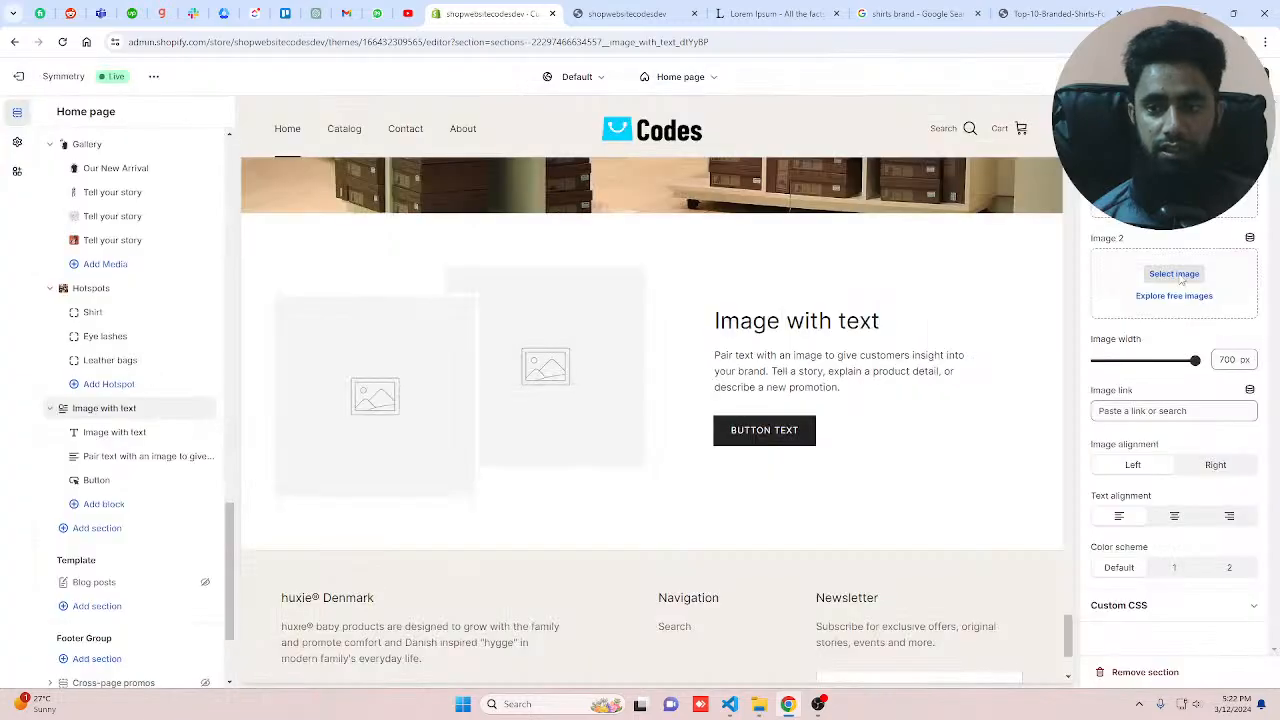
click(1170, 398)
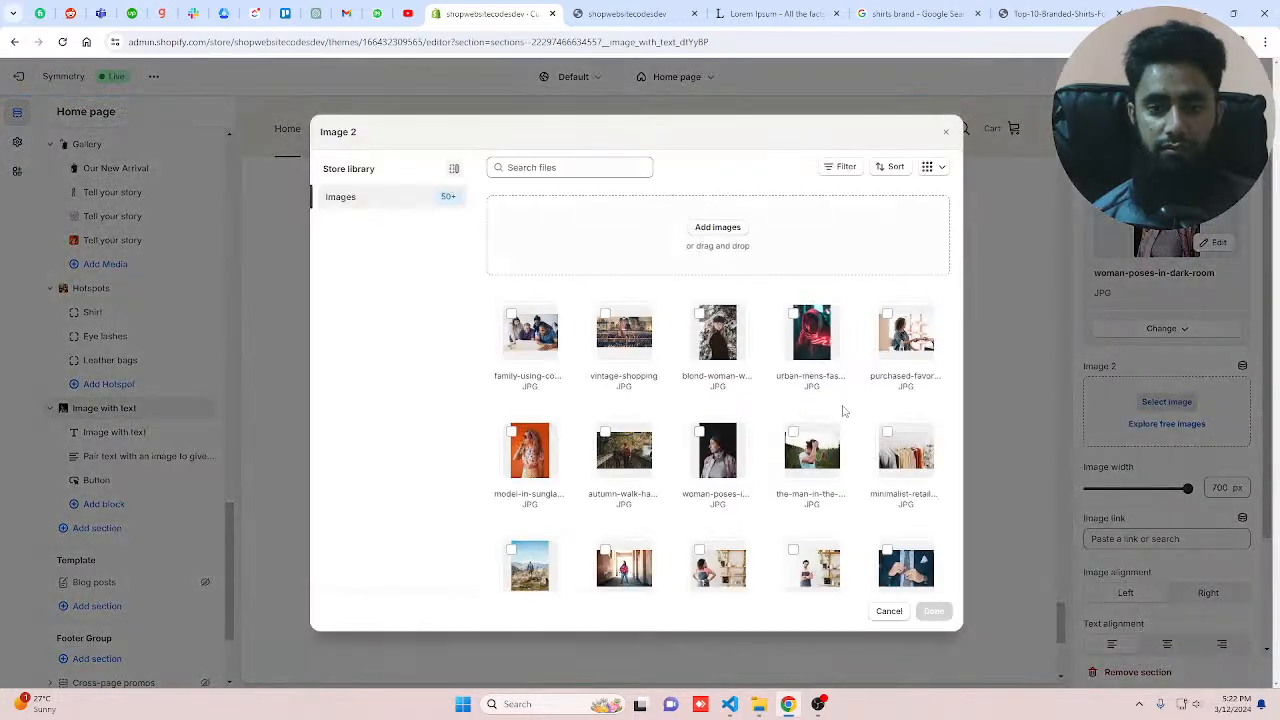
click(530, 450)
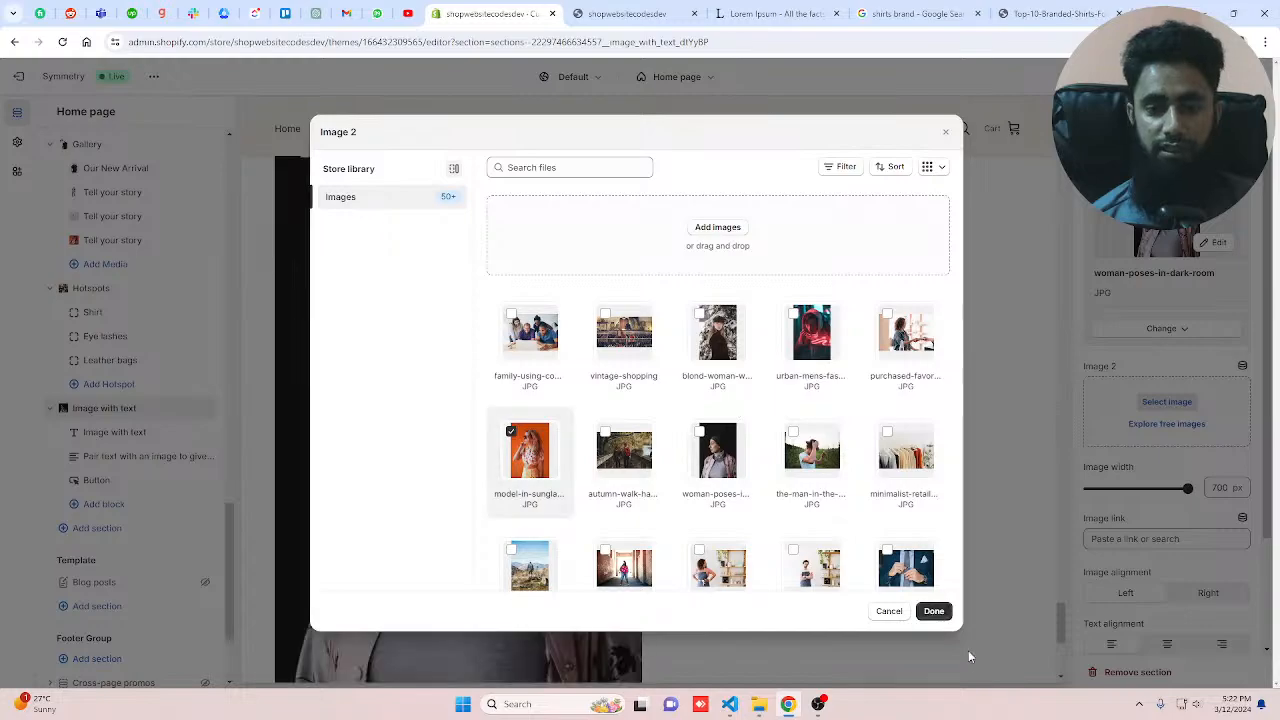
click(935, 612)
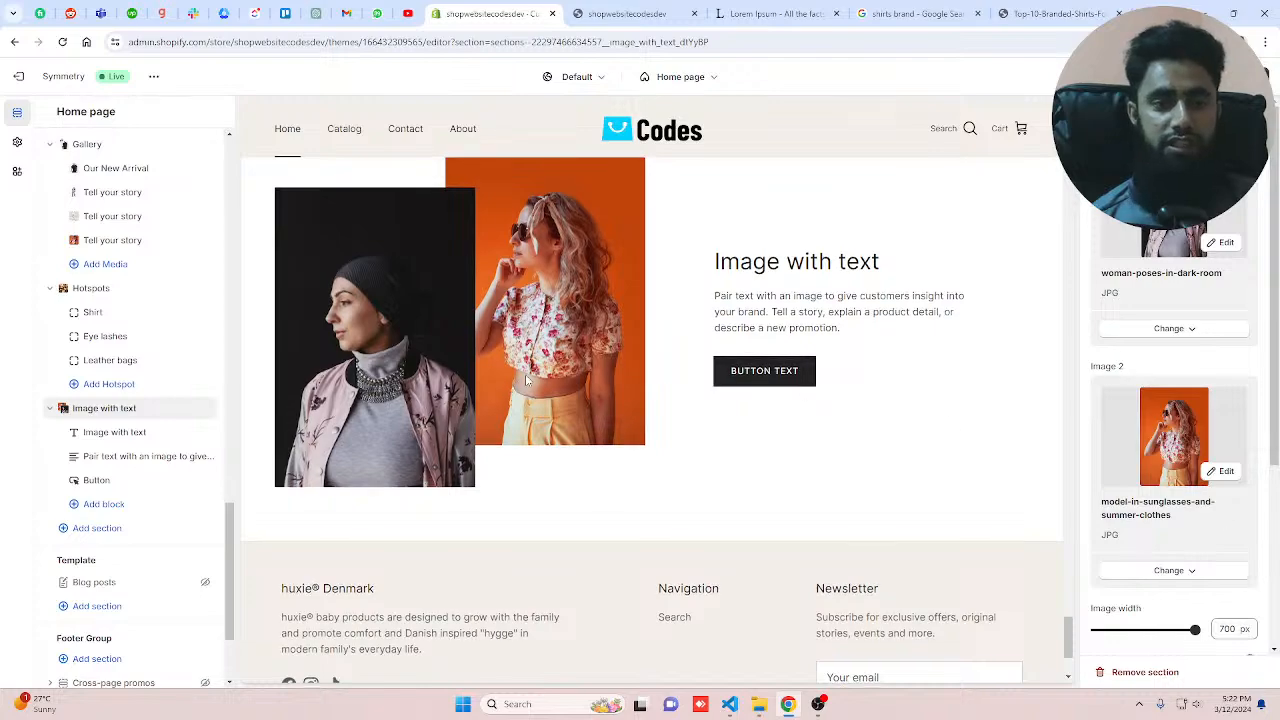
Step: Change the Image with text heading to "Our luxury brand"
click(119, 435)
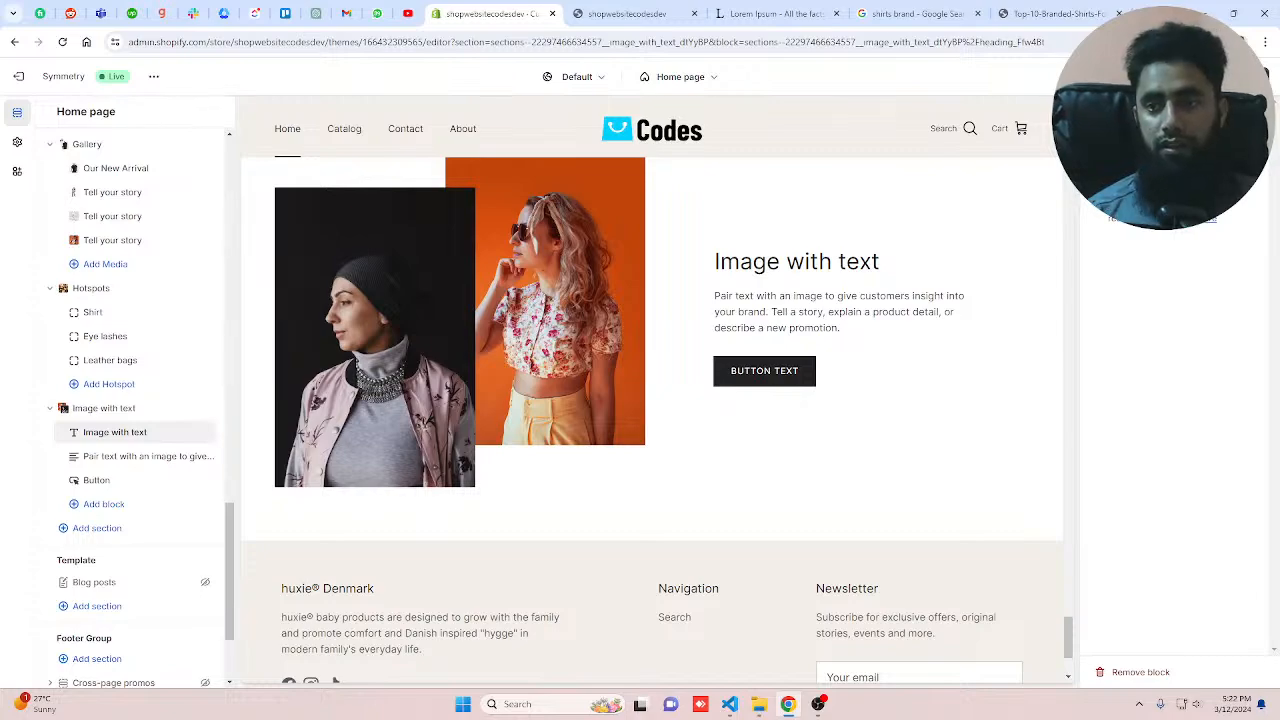
text(Our lu)
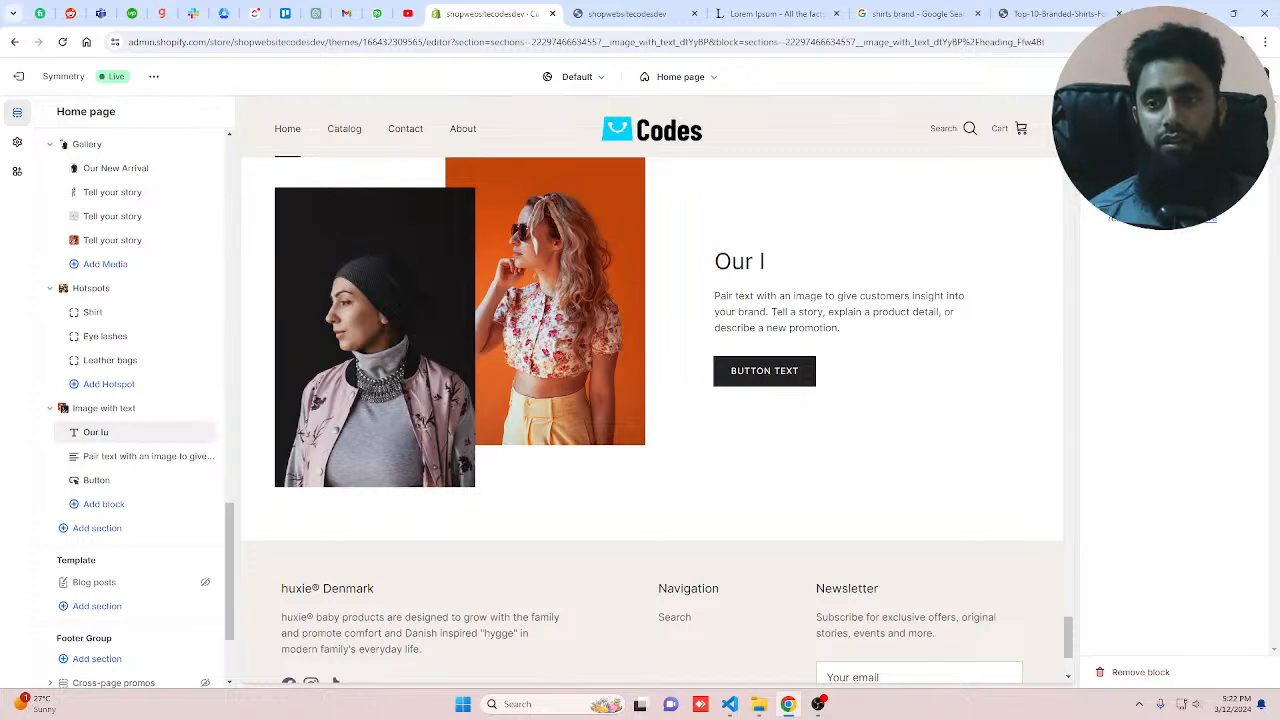
text(xury b)
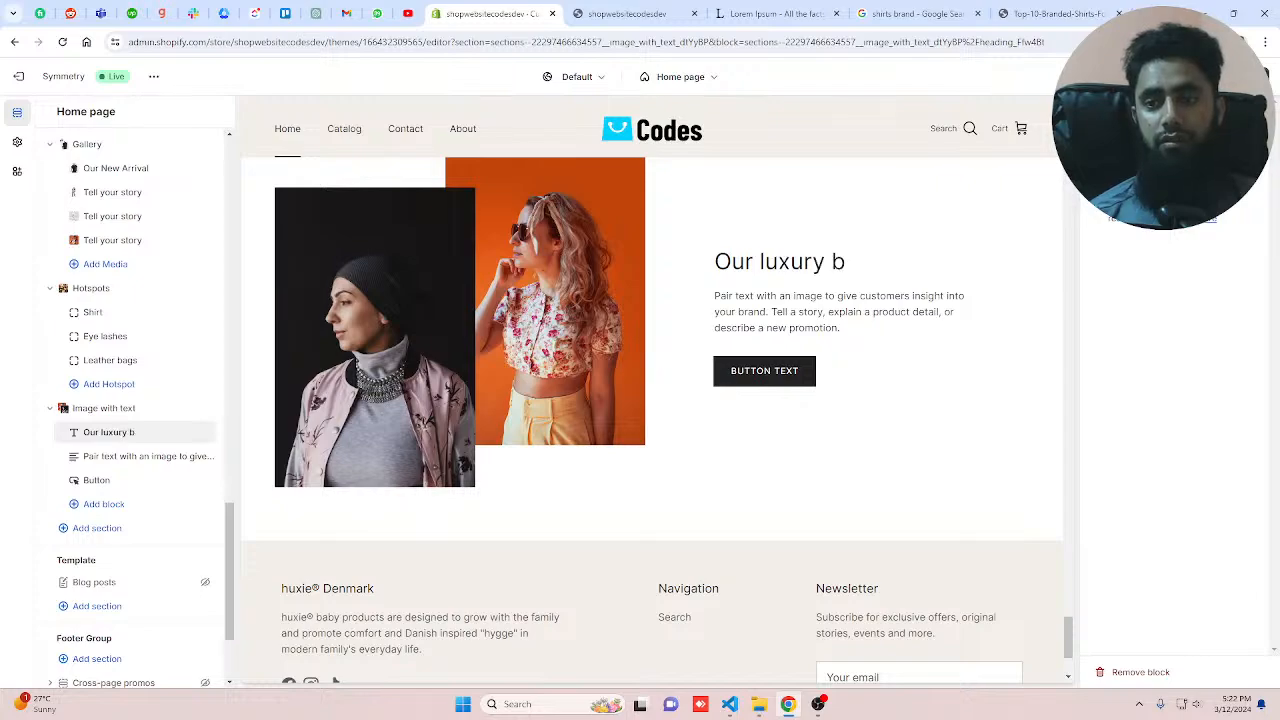
text(rand)
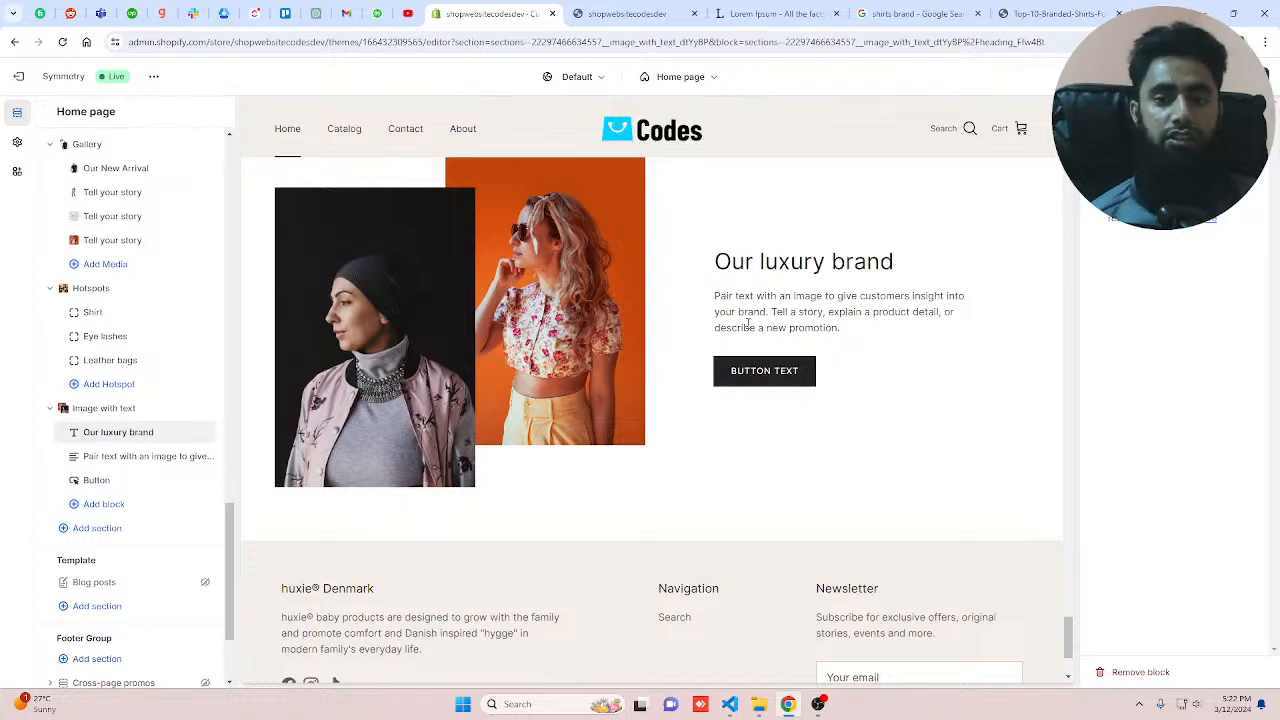
Step: Set the section's button label to "Read more" and link the button to the About Us page
click(118, 484)
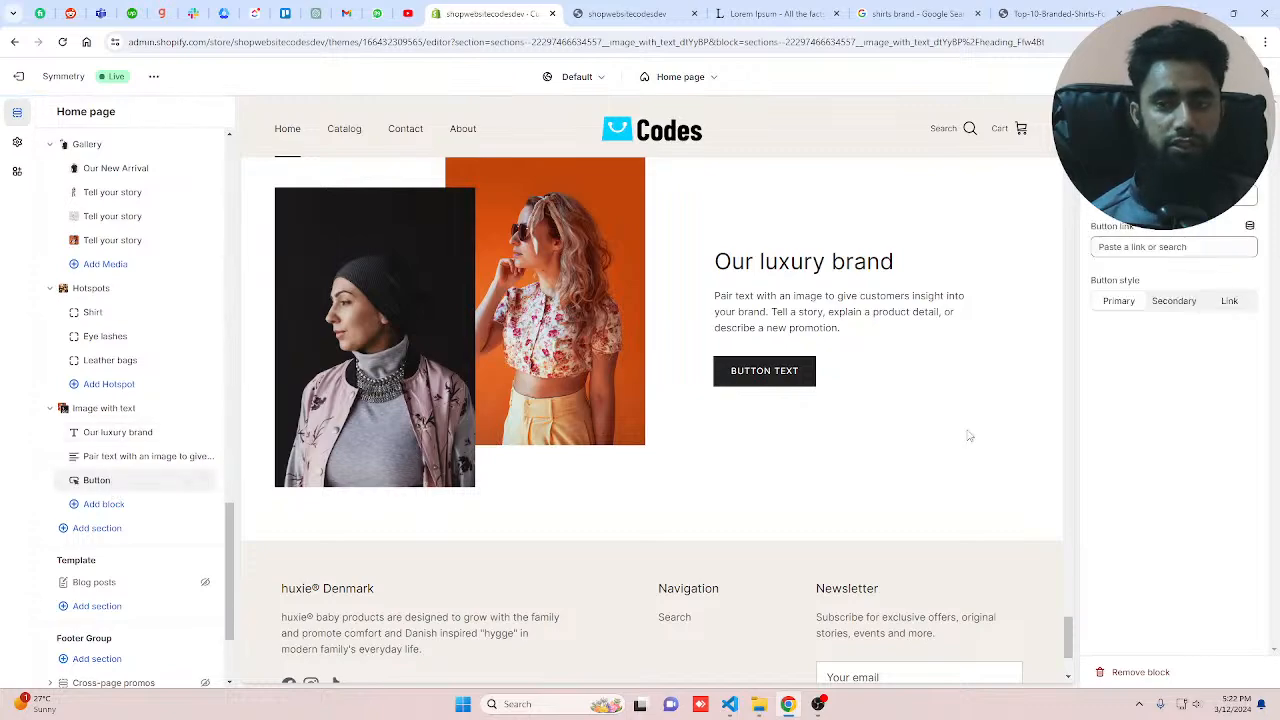
drag(1162, 196, 1063, 190)
text(B)
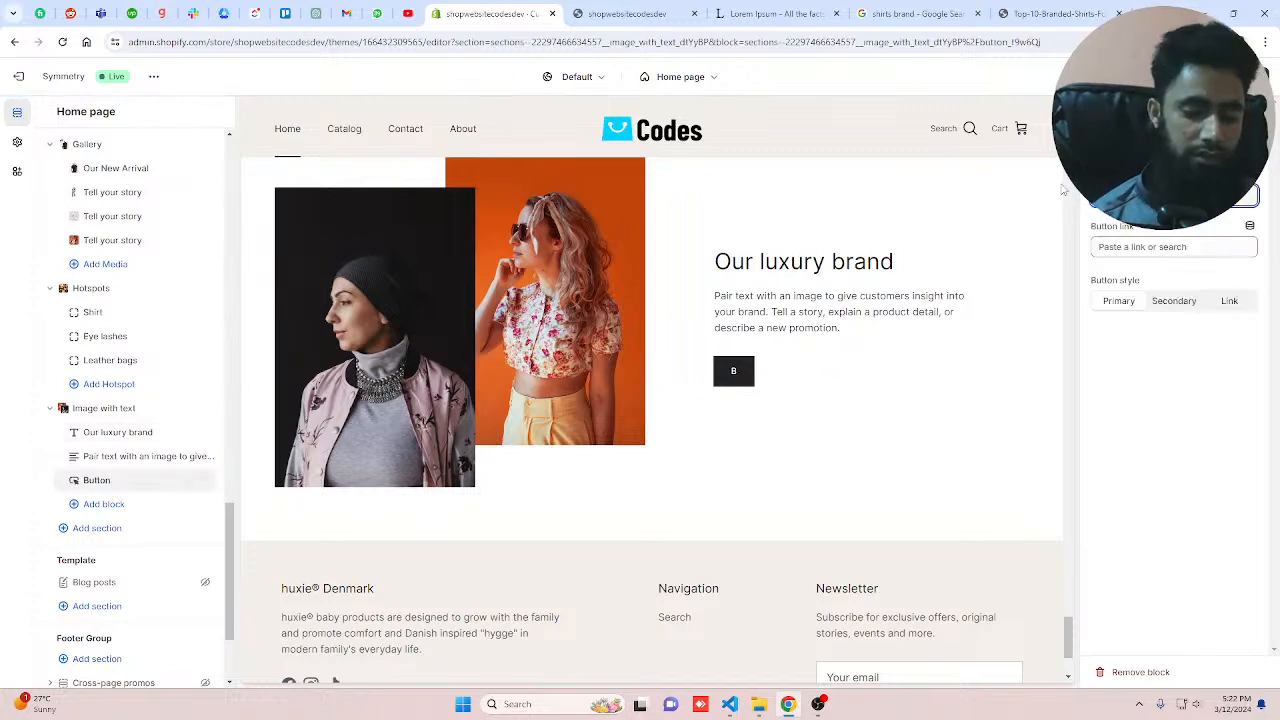
key(BackSpace)
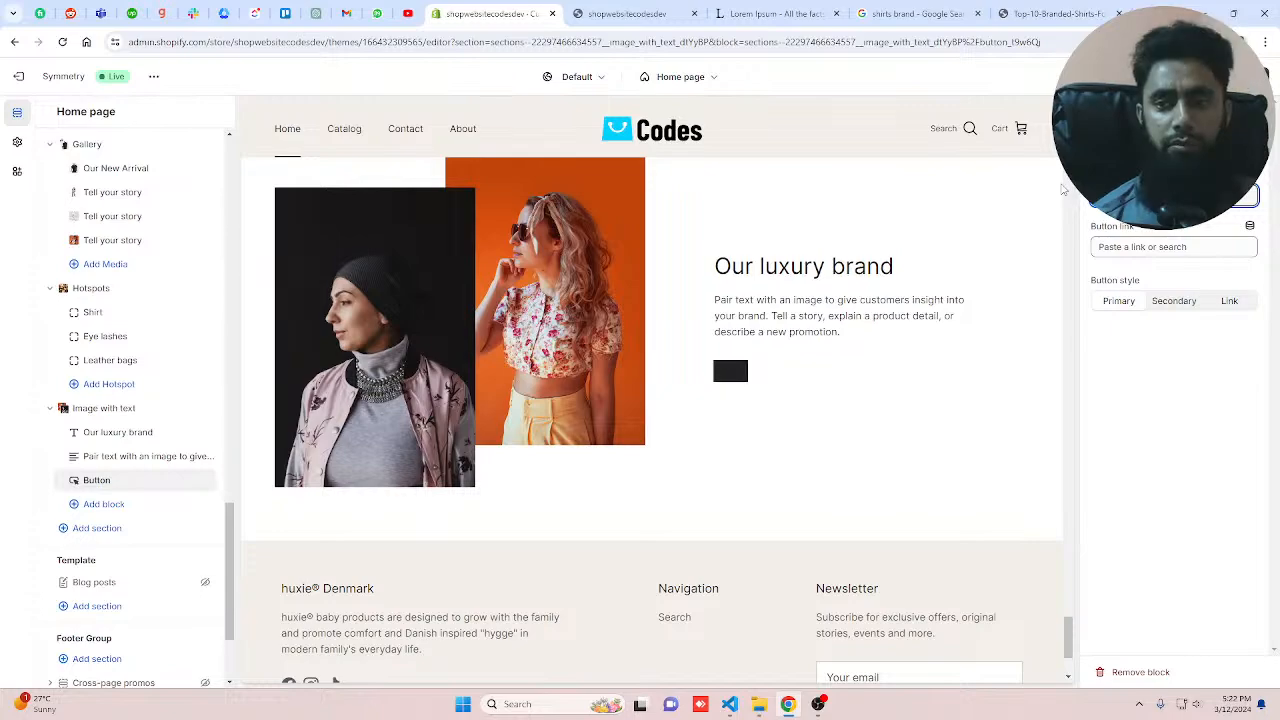
text(Read more)
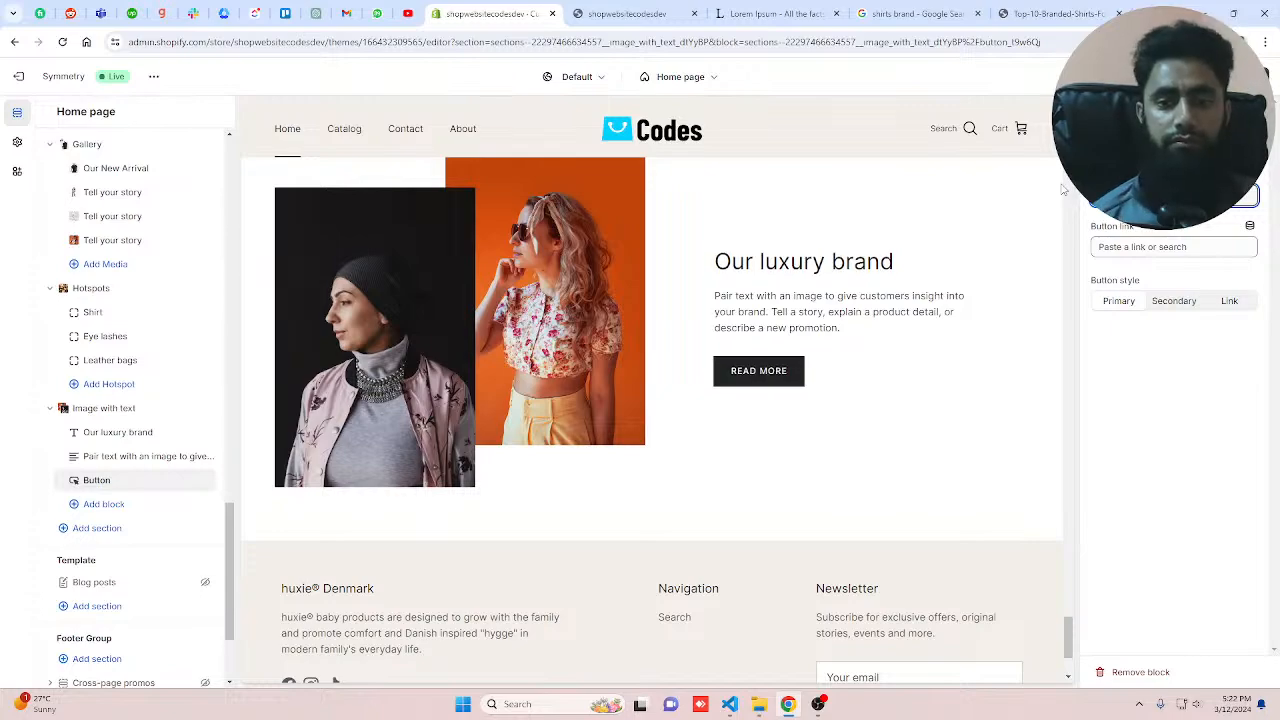
click(1125, 246)
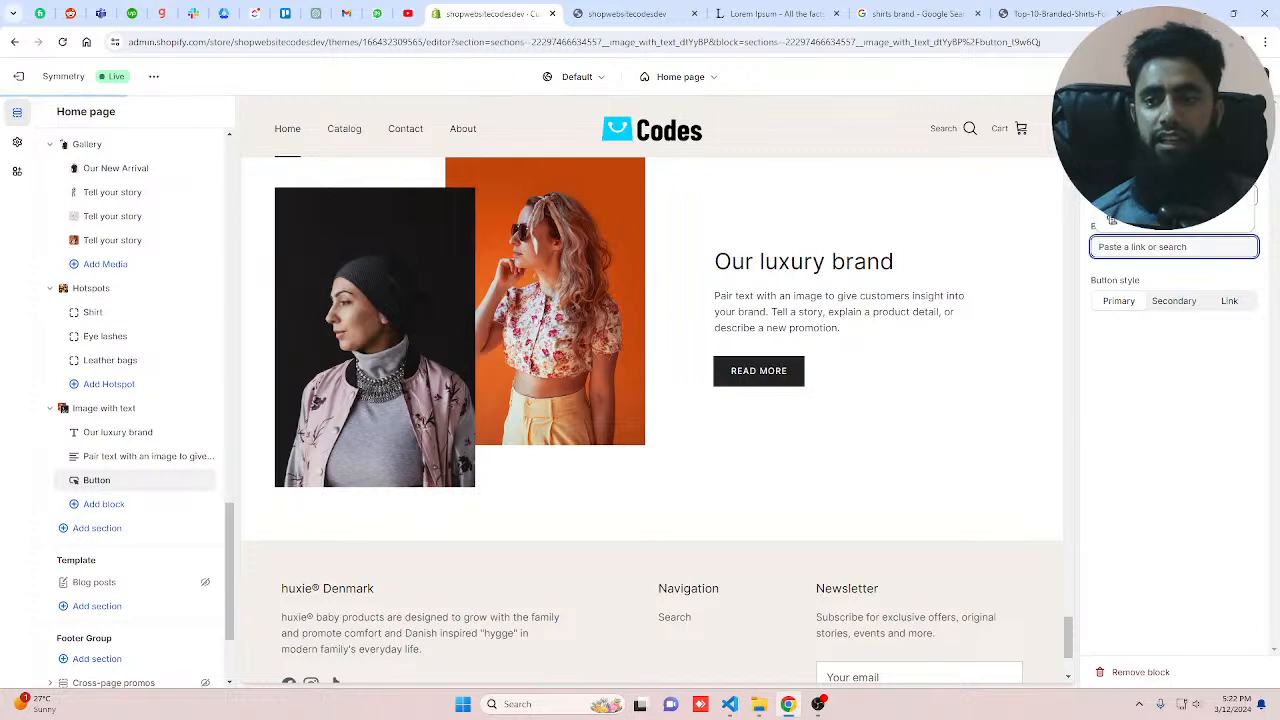
click(1140, 216)
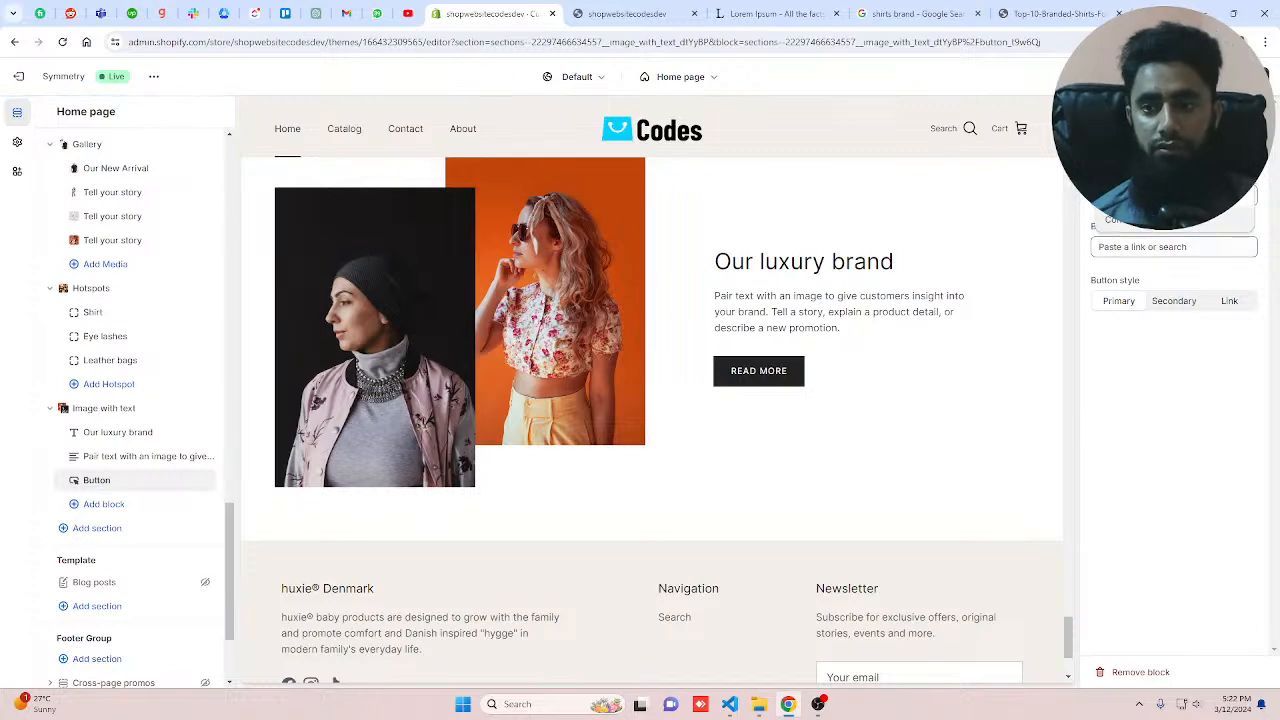
click(1140, 191)
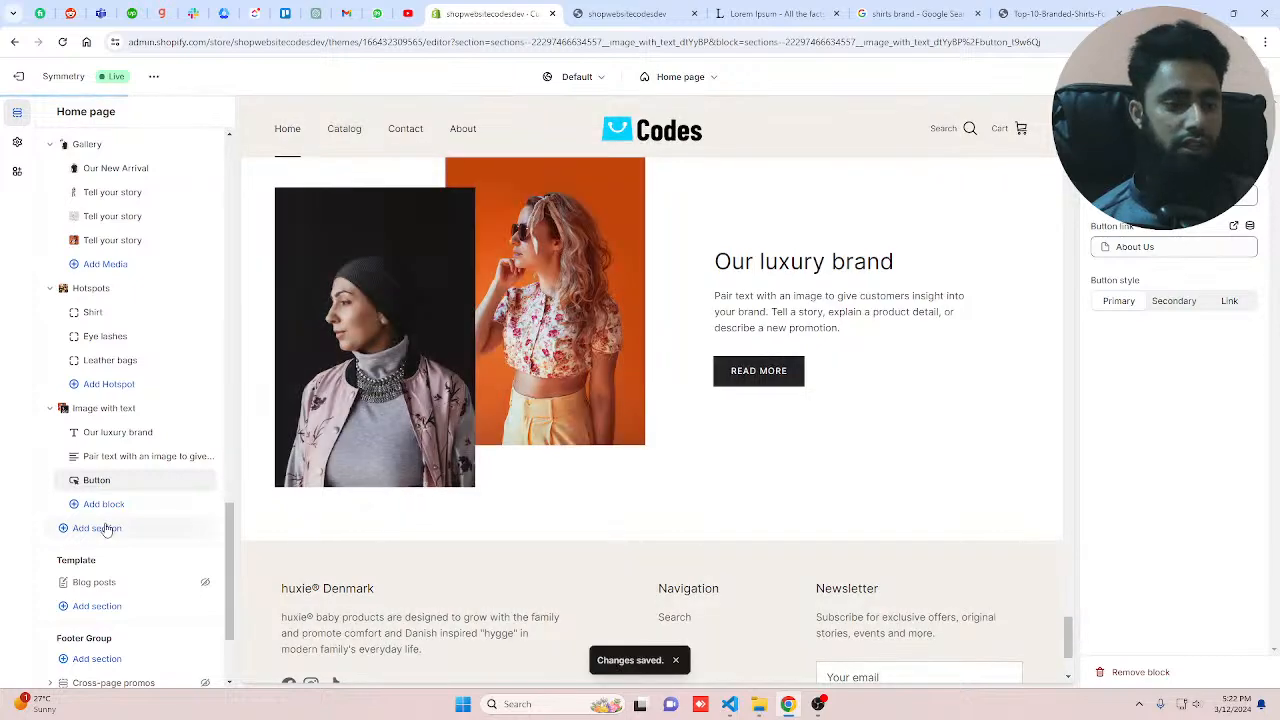
Step: Add an Image with text overlay section and set its image to beautiful-people-3954533_1920
click(106, 530)
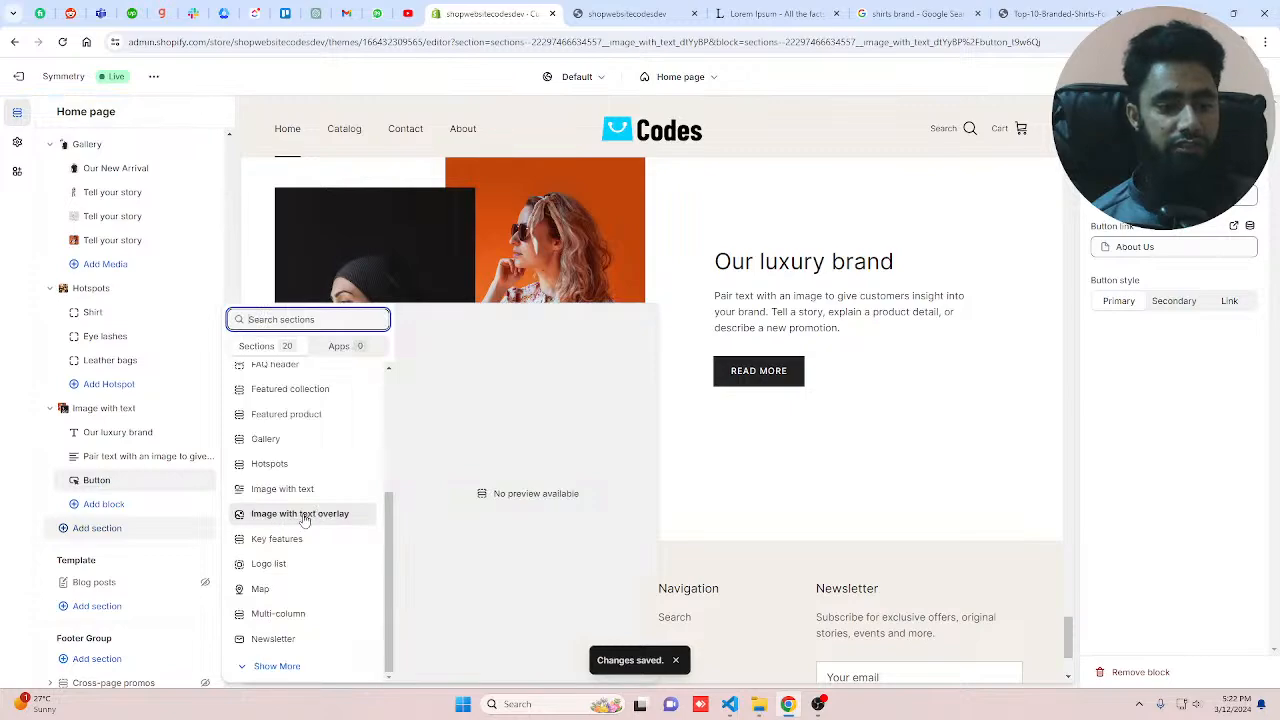
key(Escape)
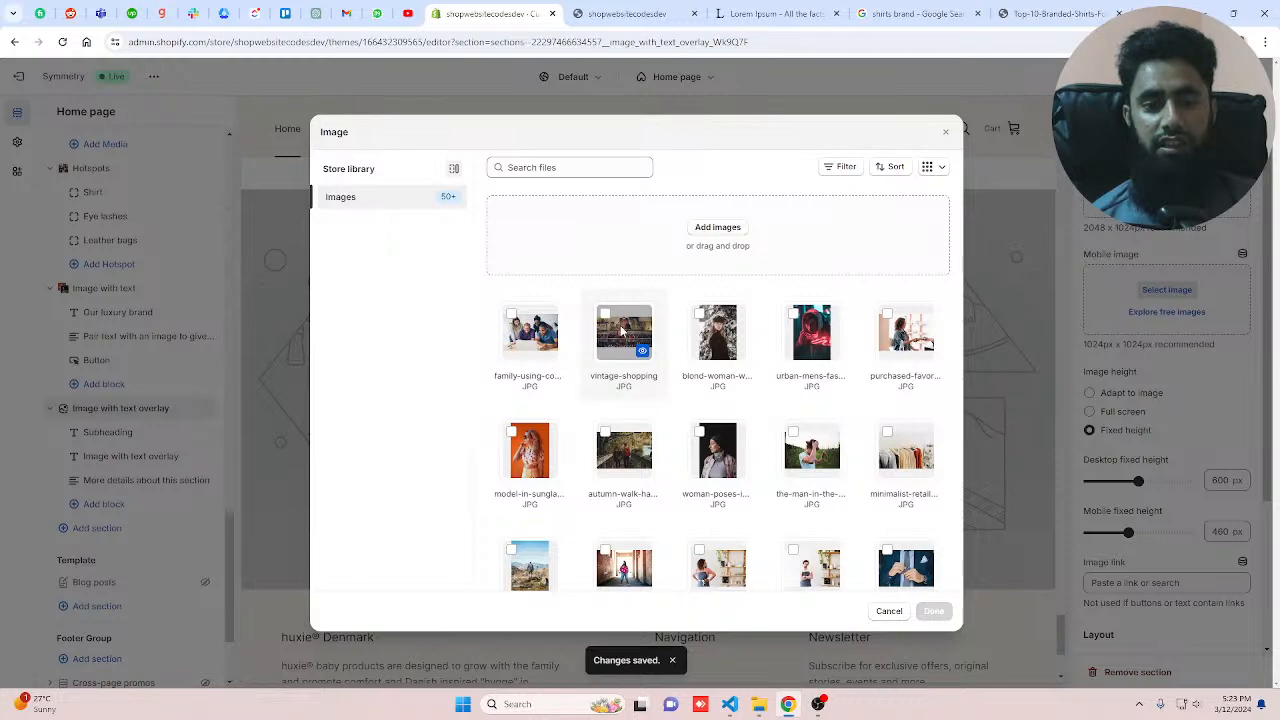
scroll(700, 420, down, 10)
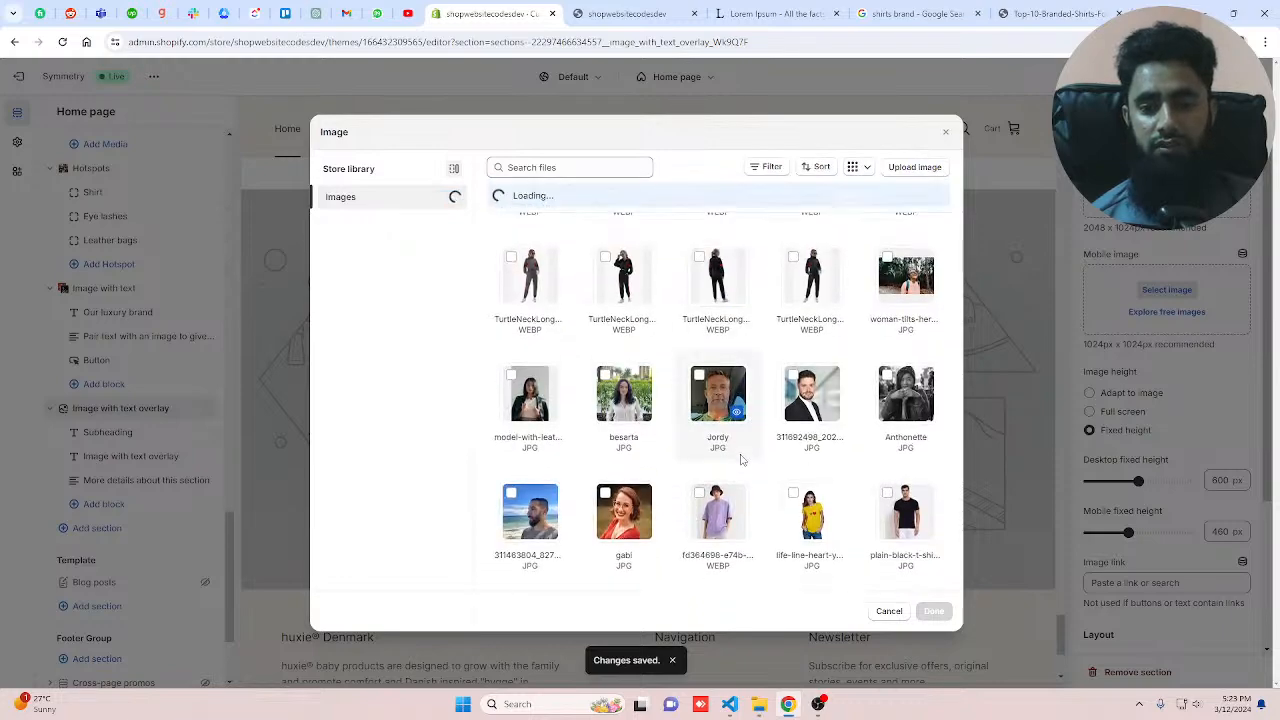
scroll(742, 460, down, 6)
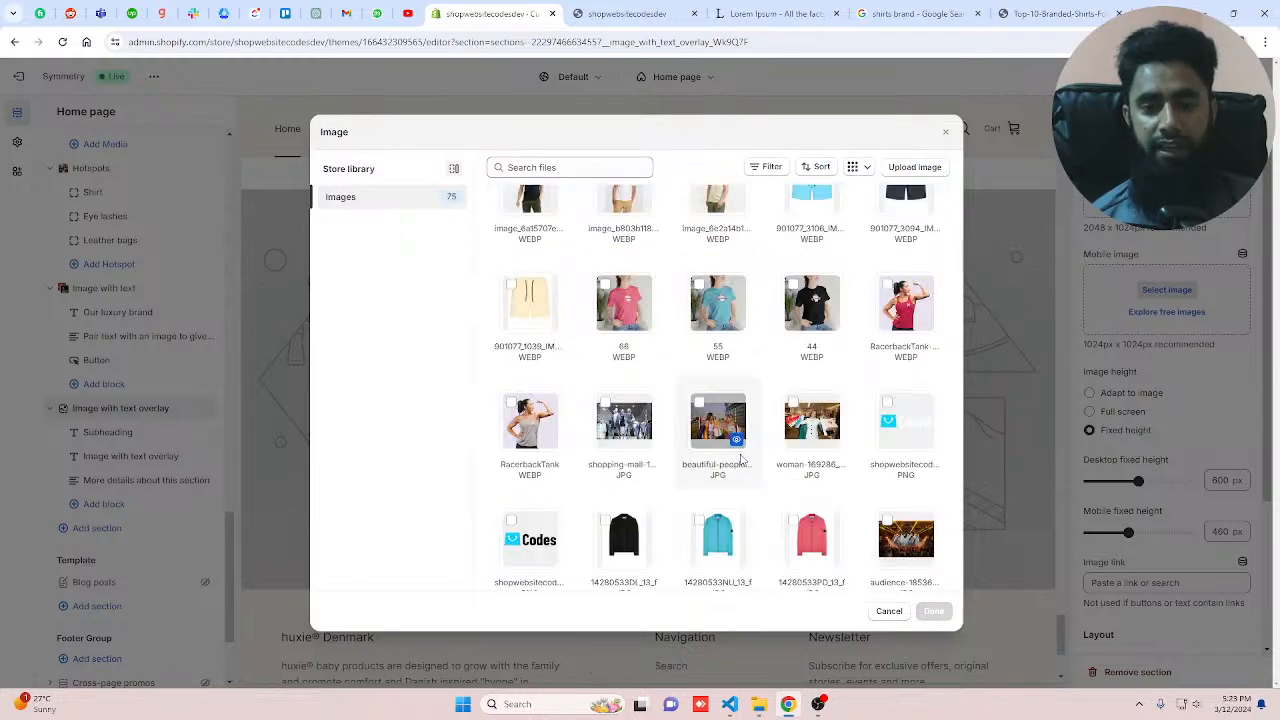
click(812, 420)
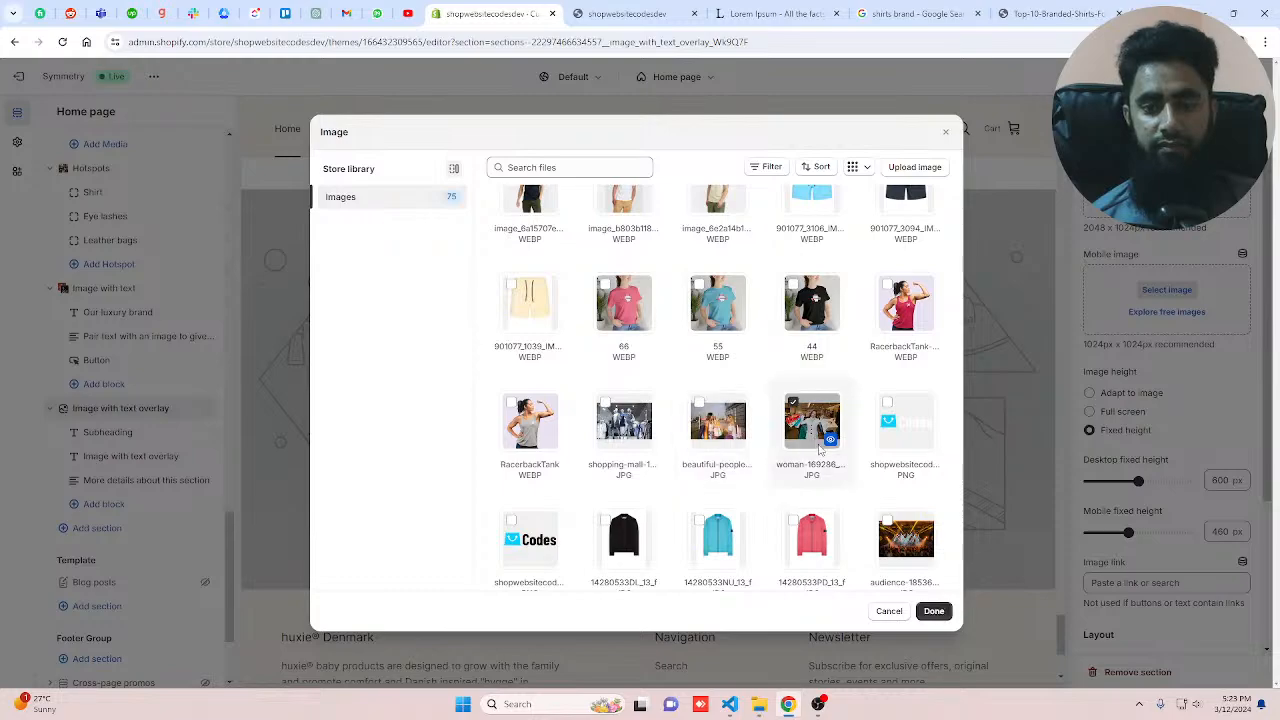
click(933, 611)
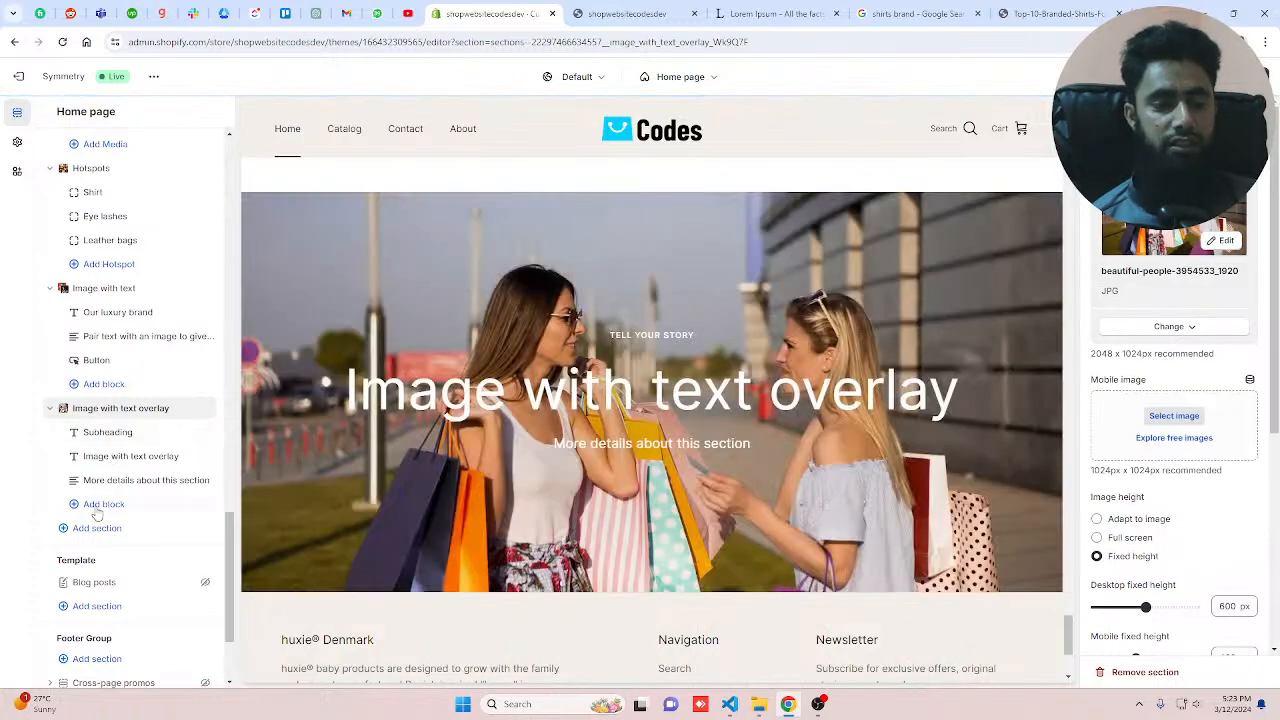
Step: Add a Button block to the Image with text overlay section and hide its Subheading block
click(100, 505)
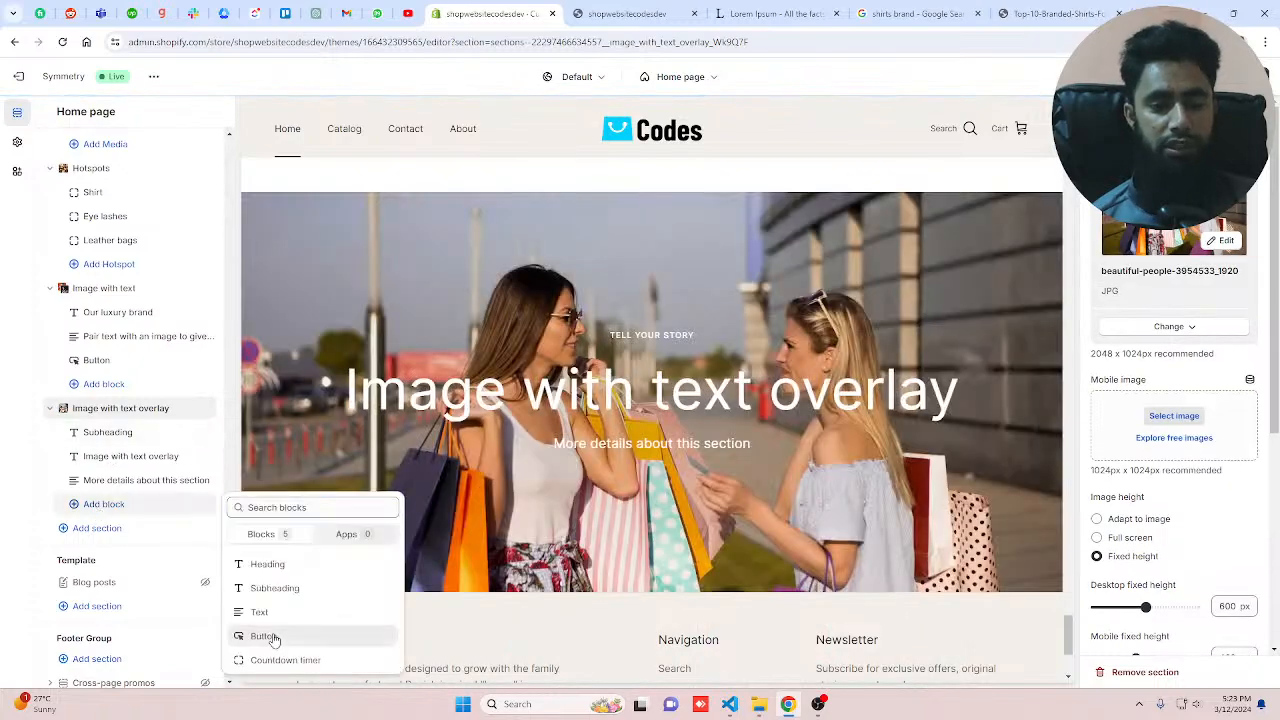
click(266, 637)
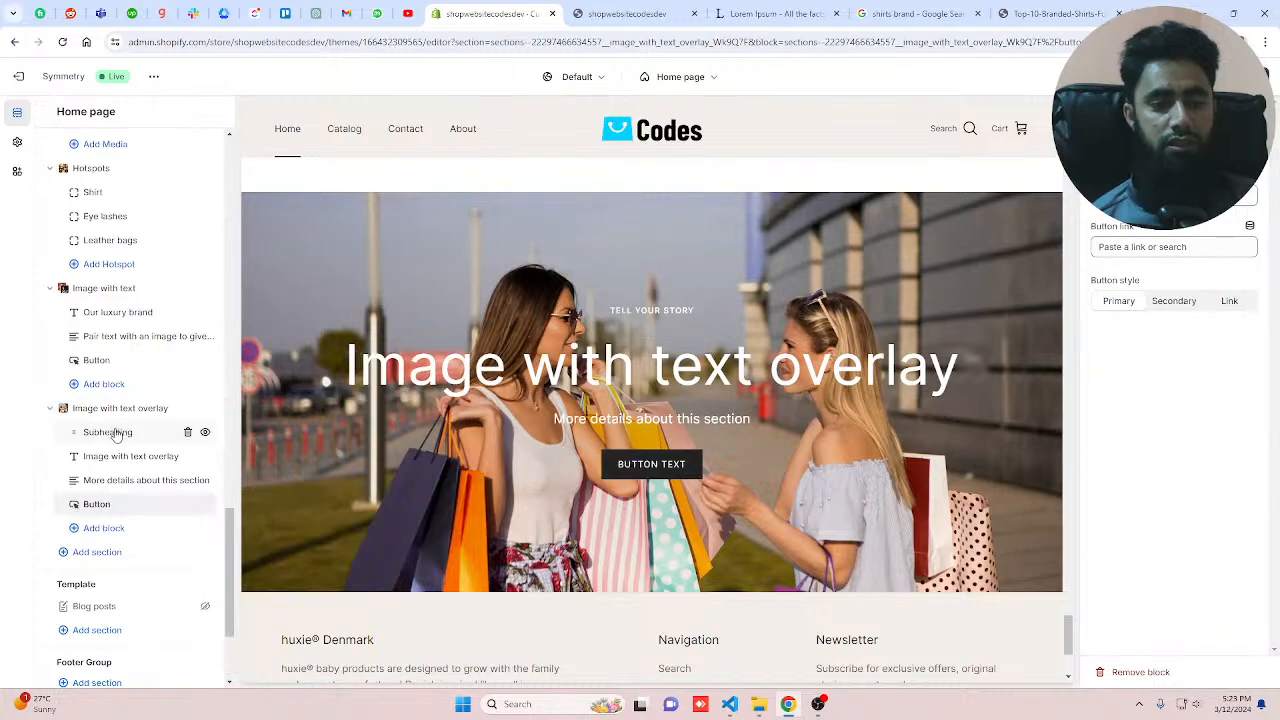
click(115, 433)
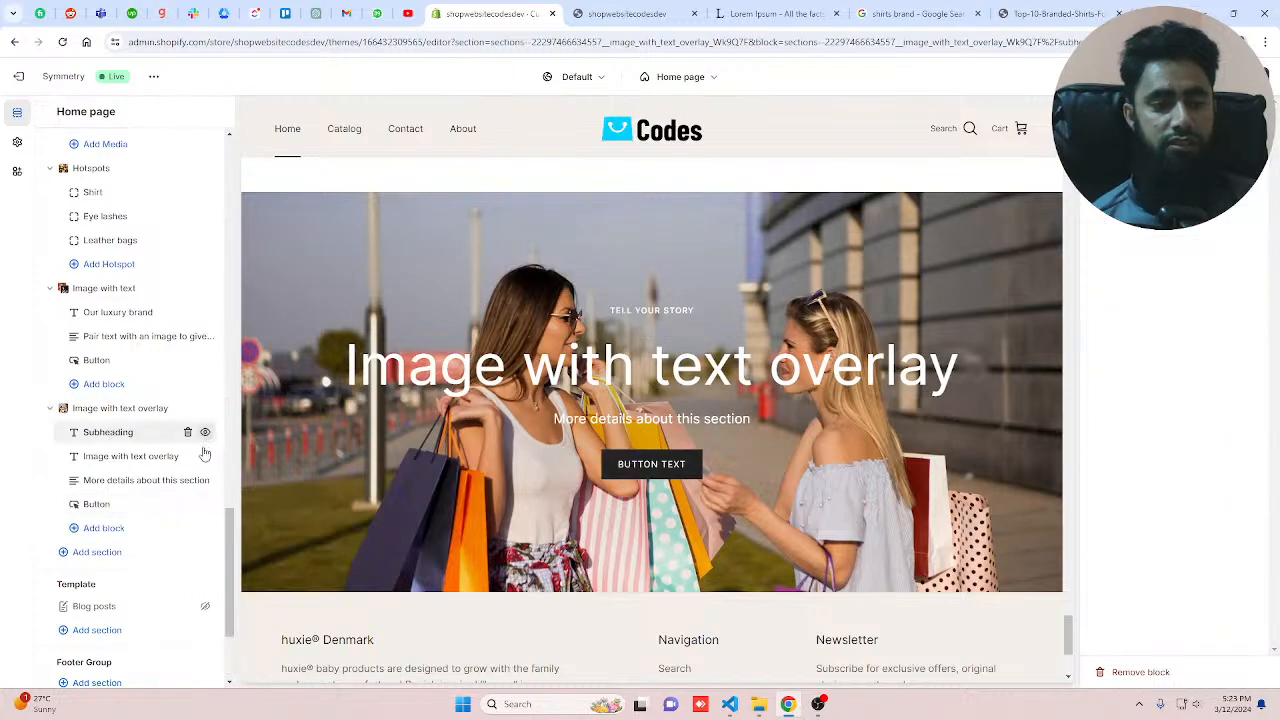
click(205, 432)
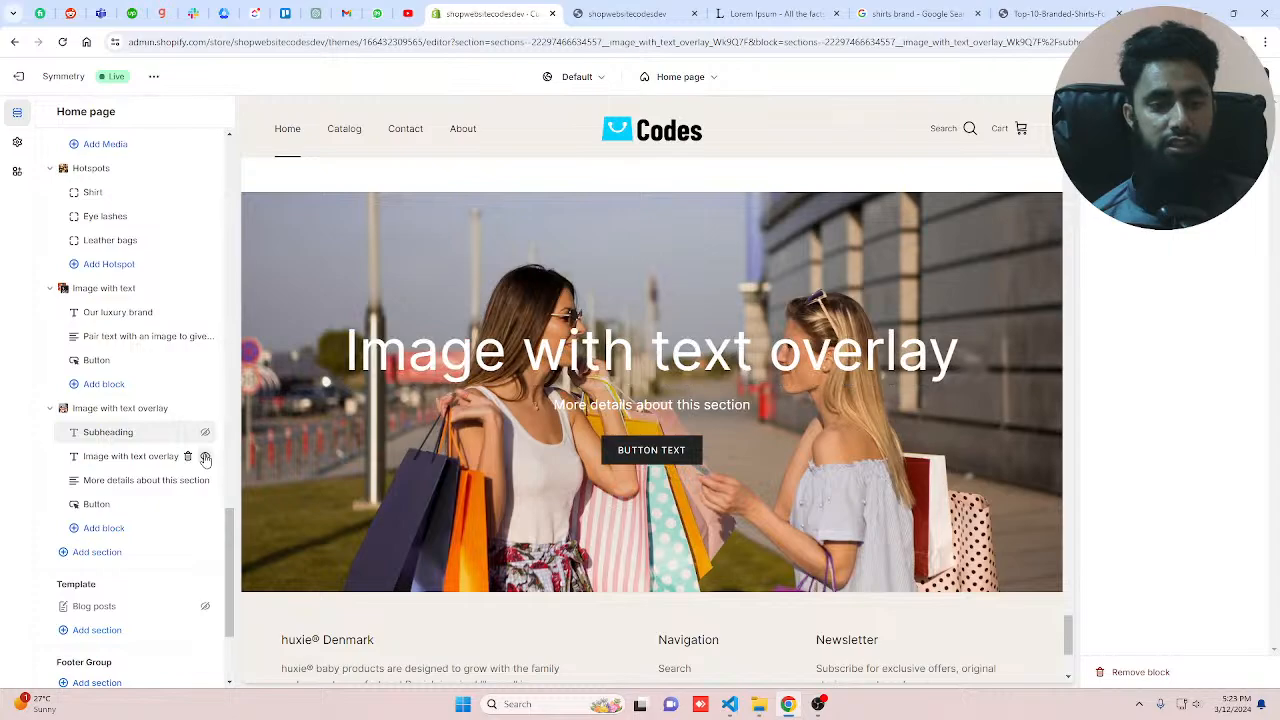
Step: Change the overlay section's heading text to "Latest" and then to "Premium"
click(127, 458)
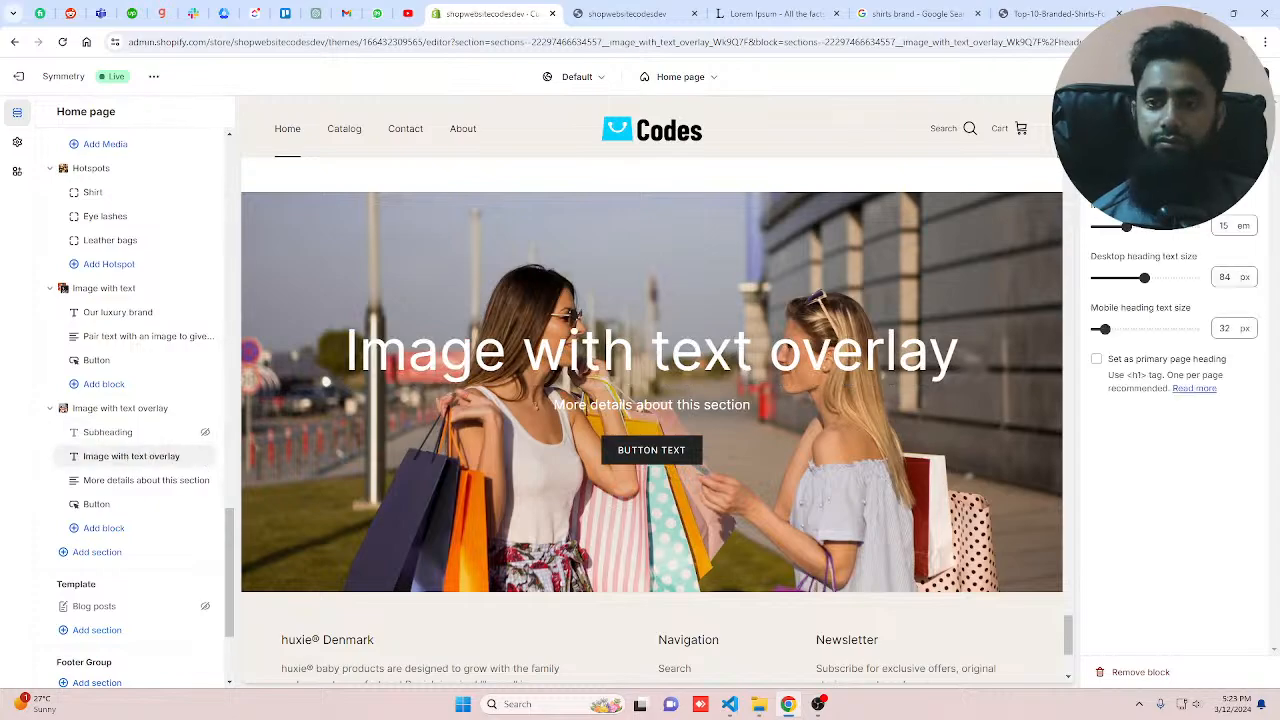
text(tes)
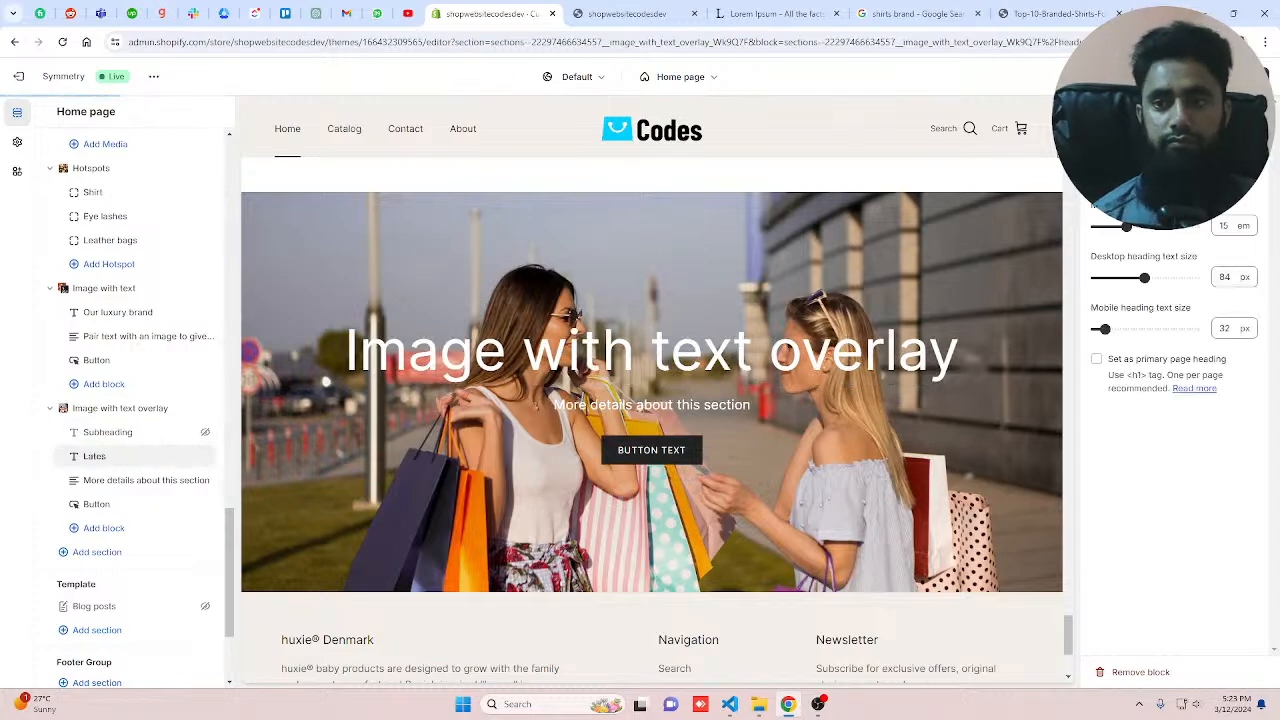
text(t)
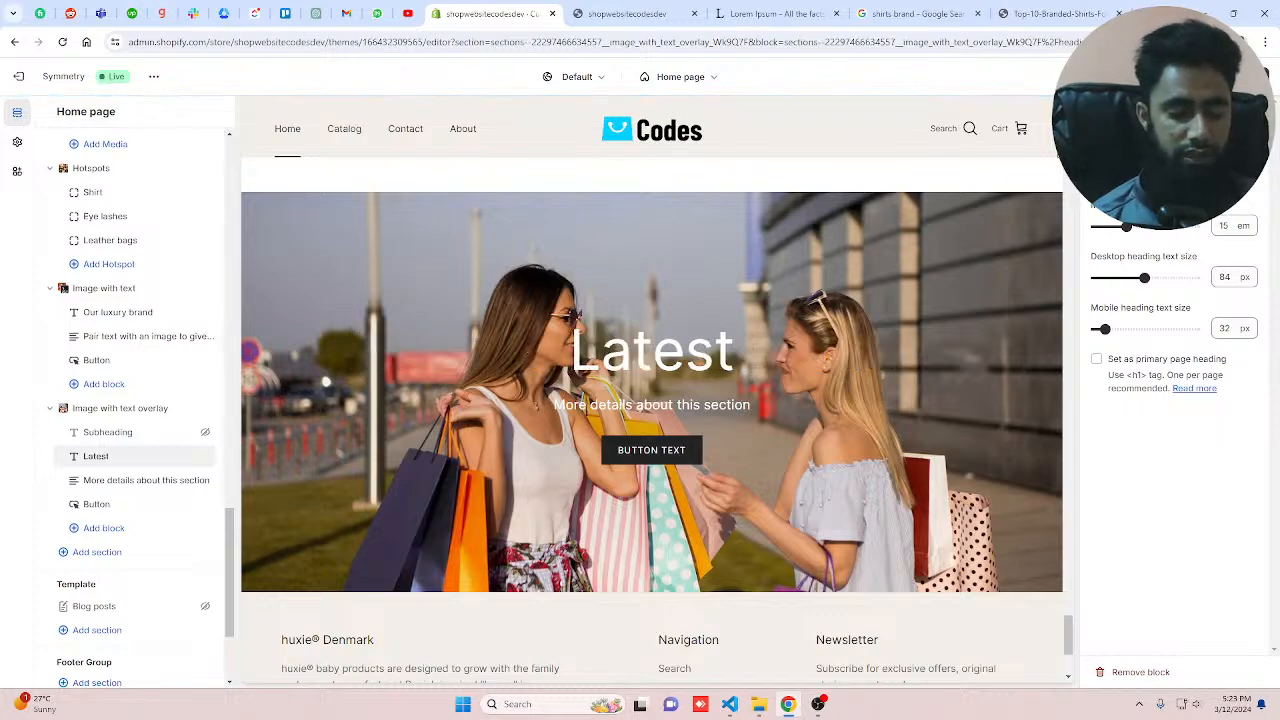
key(ctrl+a)
text(Pre)
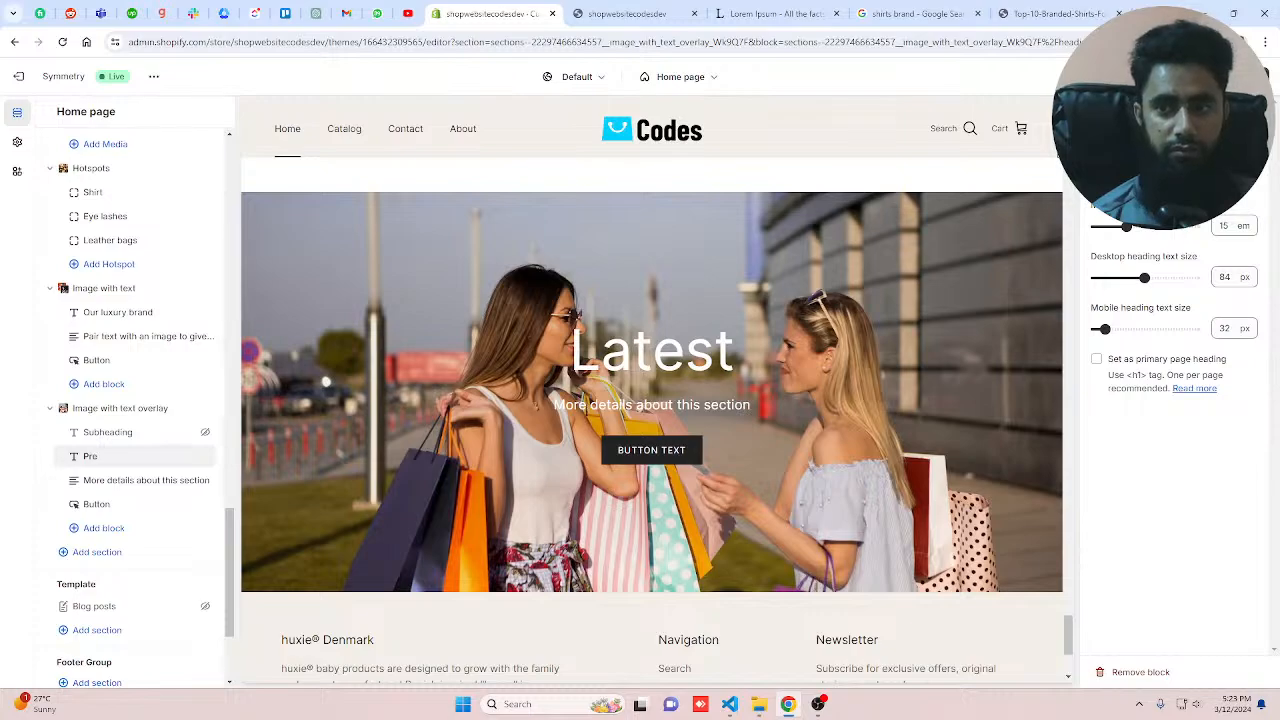
text(mium)
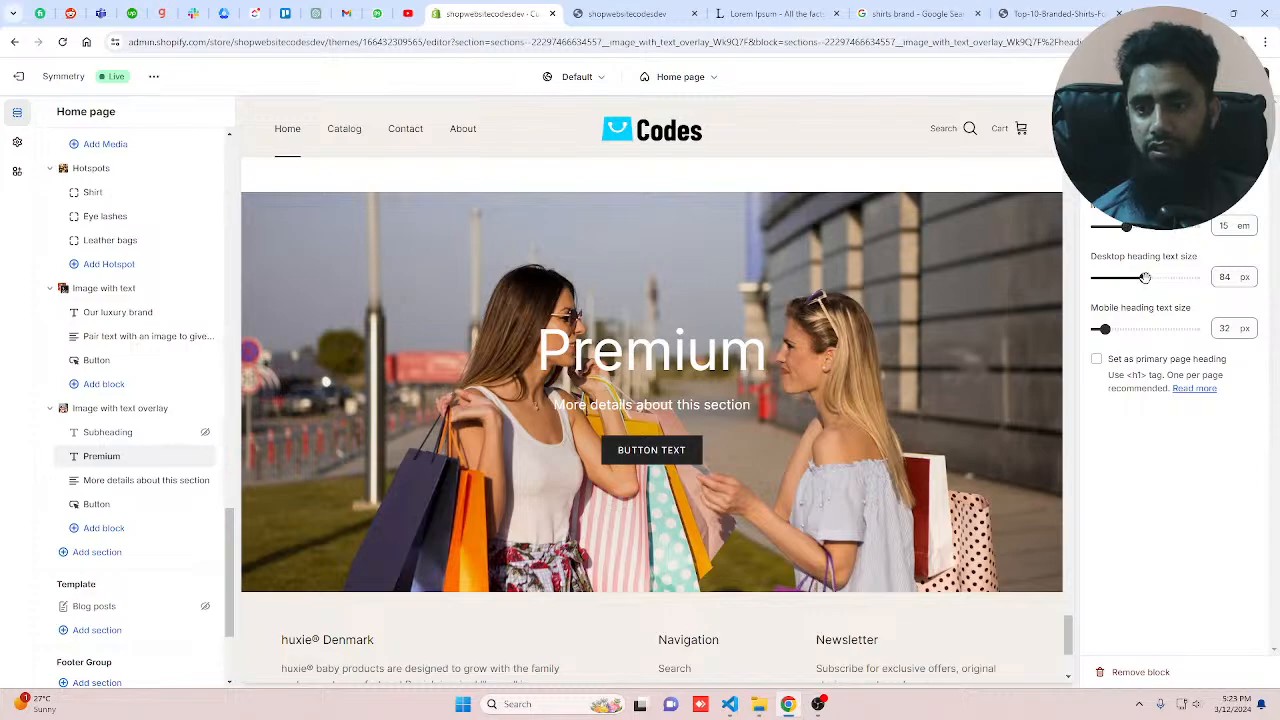
Step: Set the overlay heading's desktop text size to 50 px and change the heading text to "PREMIUM"
drag(1145, 278, 1118, 278)
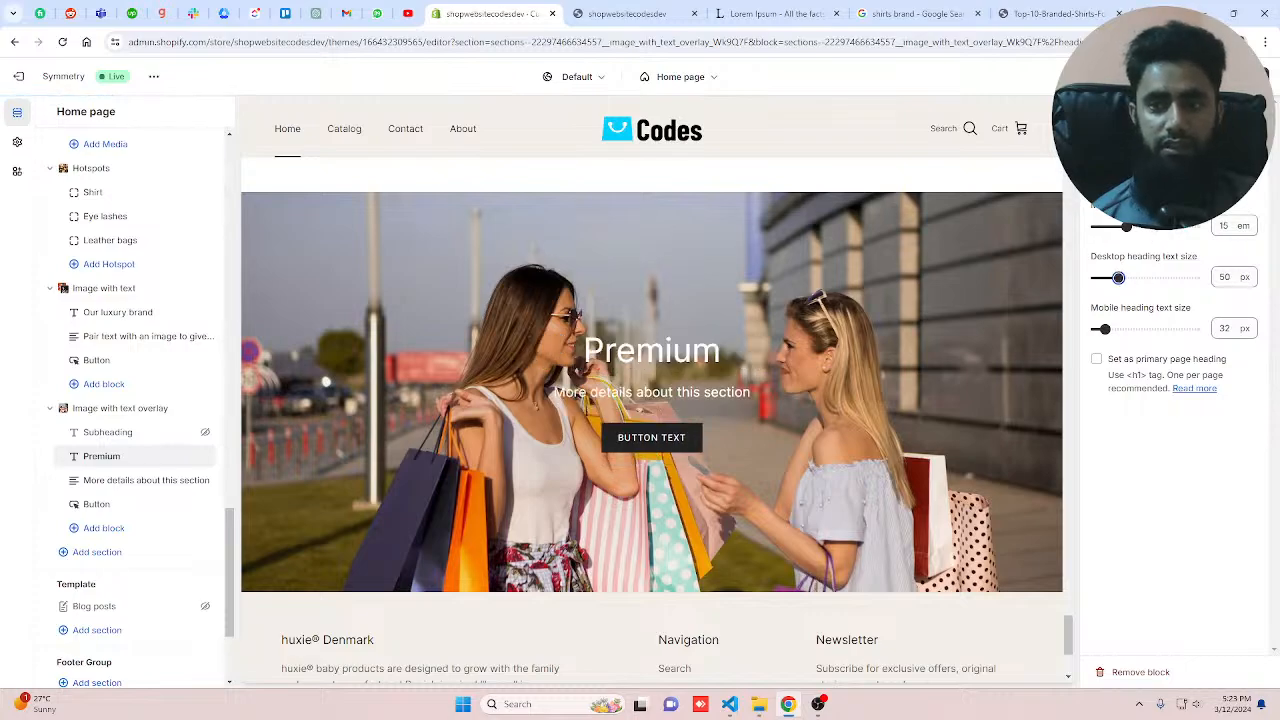
drag(1150, 167, 1045, 166)
text(PRE)
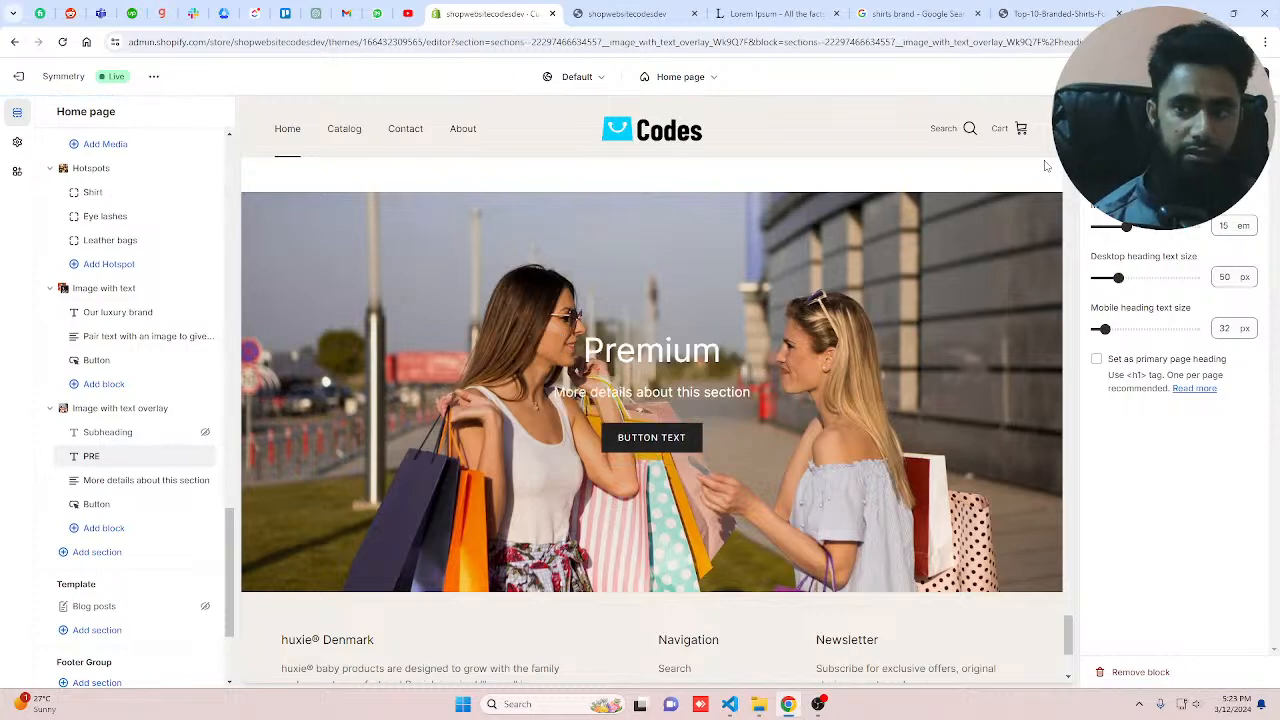
text(MIUM)
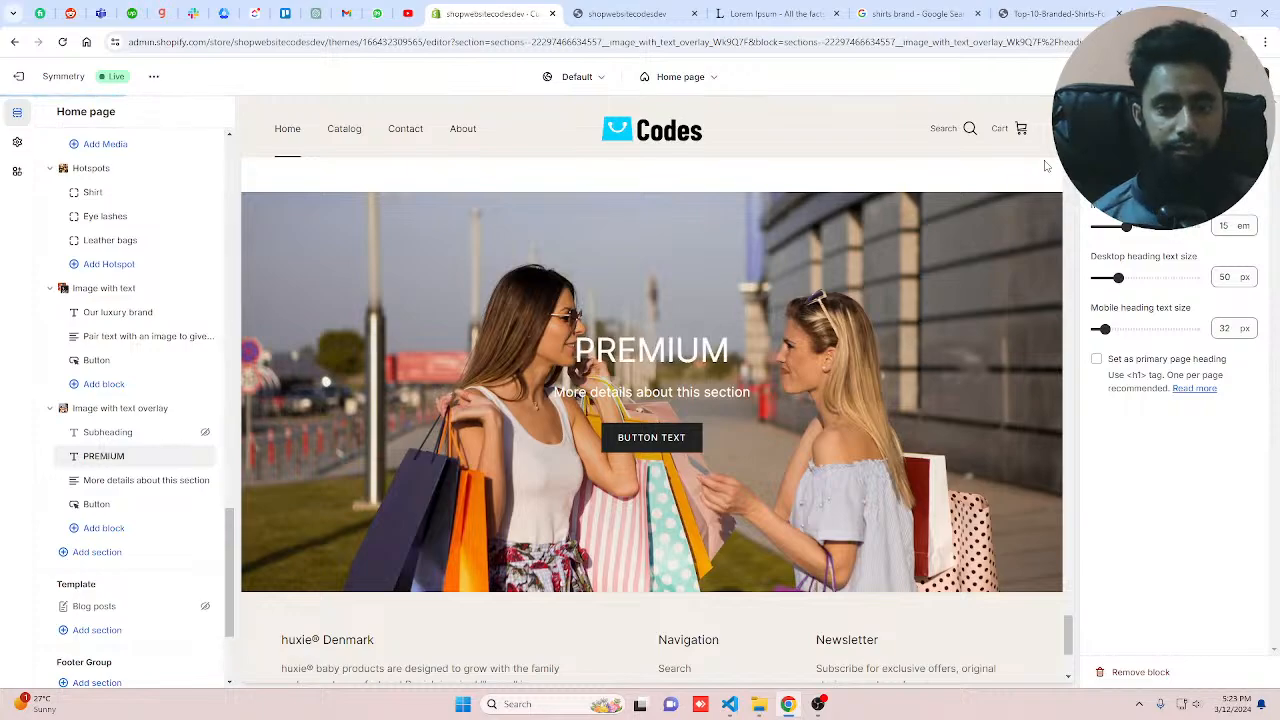
Step: Change the overlay section's button label to "BUY NOW"
click(97, 504)
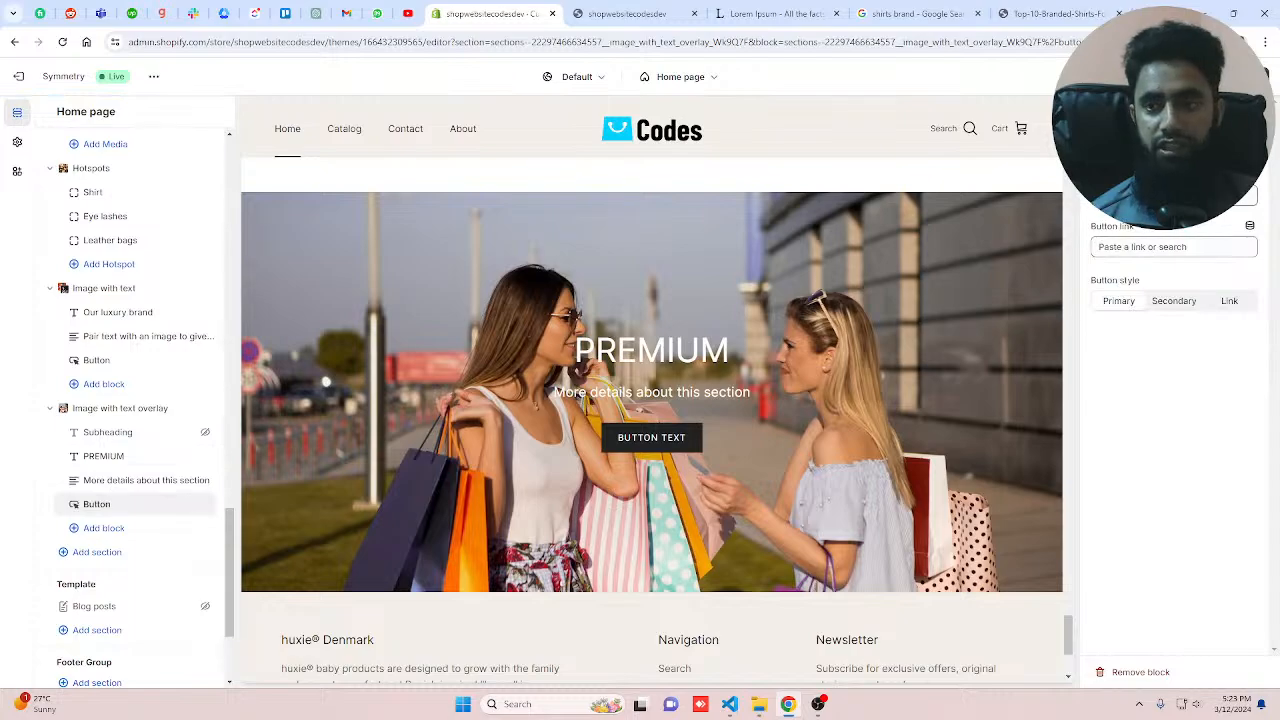
drag(1165, 197, 1038, 200)
text(BUY)
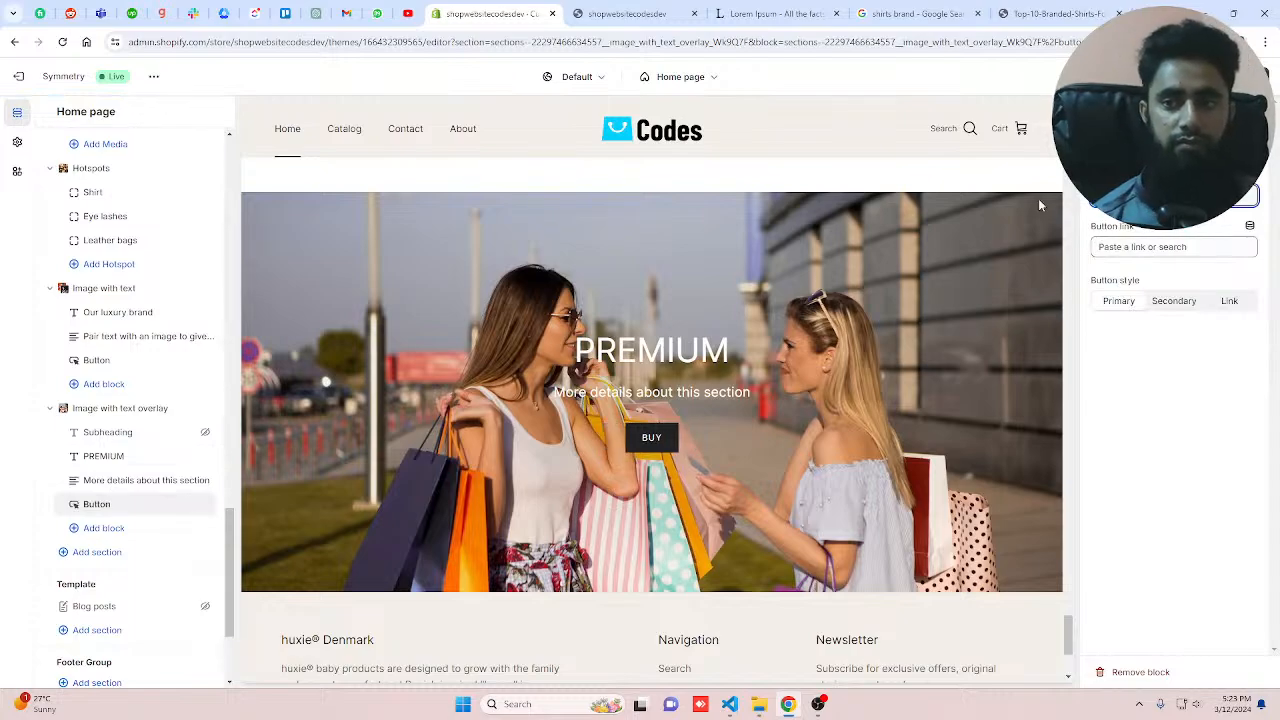
text( NOW)
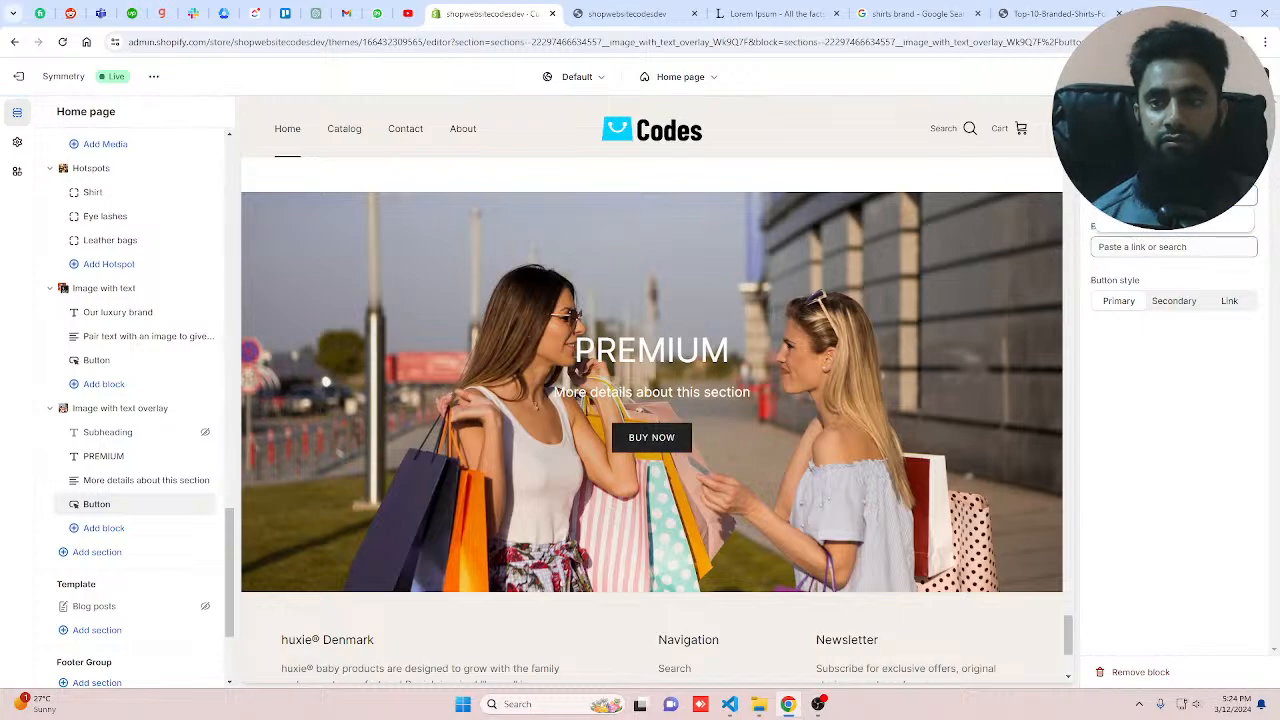
Step: Link the overlay button to All products and try the Secondary style before switching back to Primary
click(1143, 150)
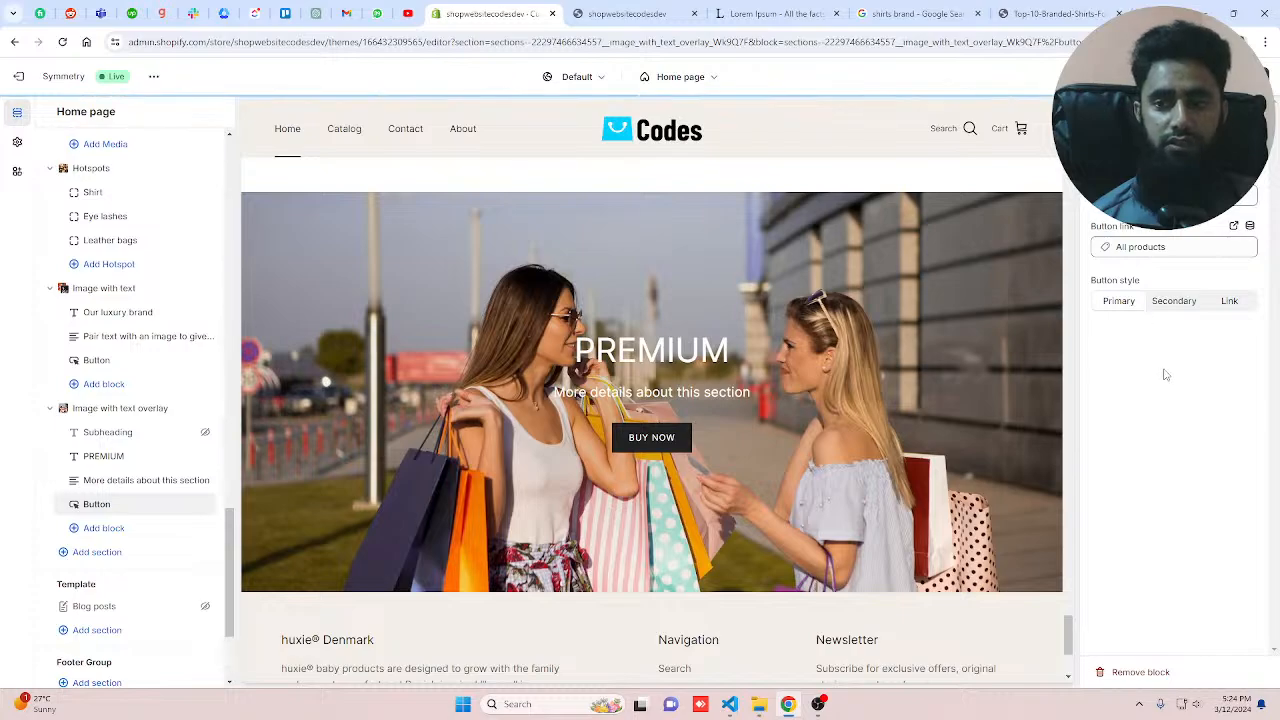
click(1180, 304)
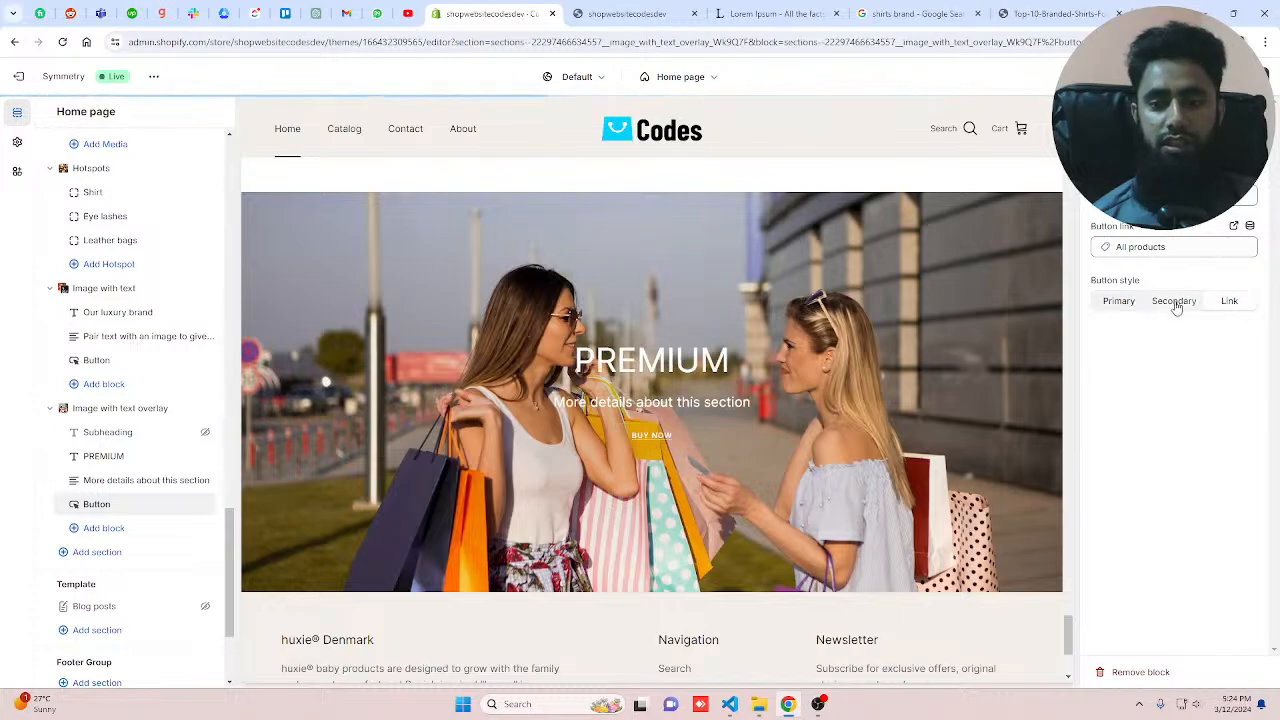
click(1110, 303)
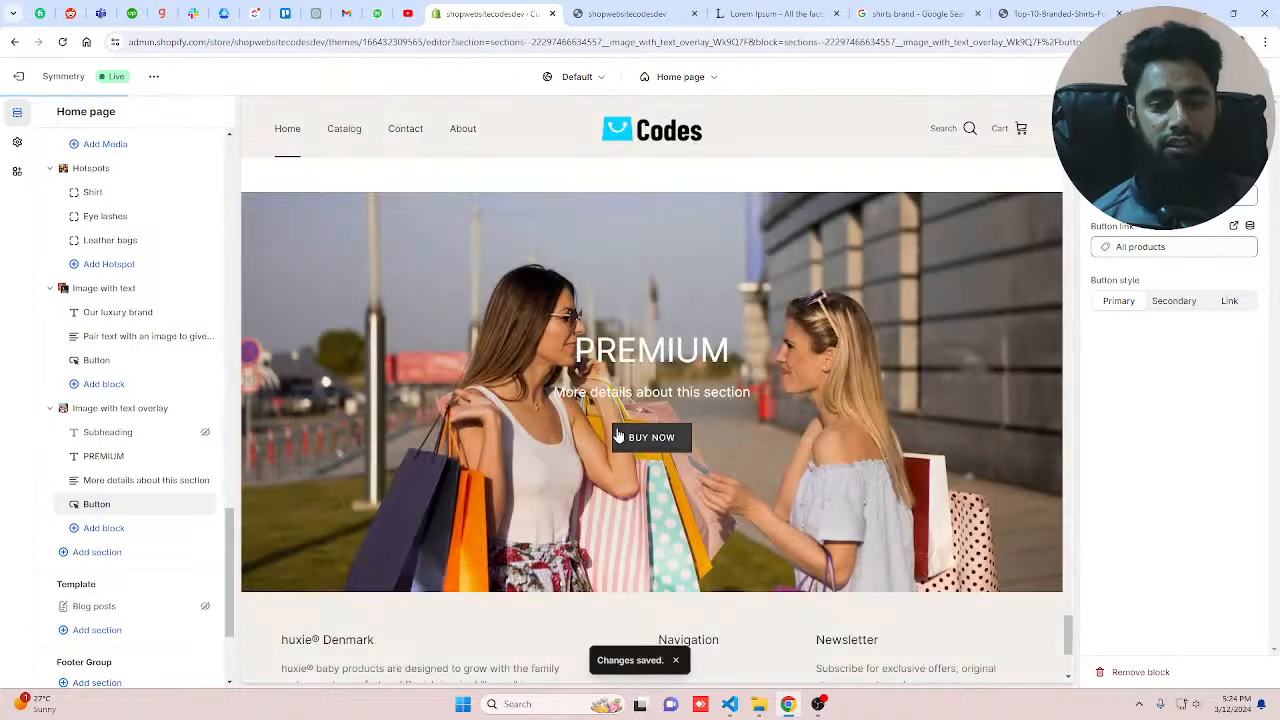
Step: Add a Key features section below the Image with text overlay section
scroll(617, 437, down, 3)
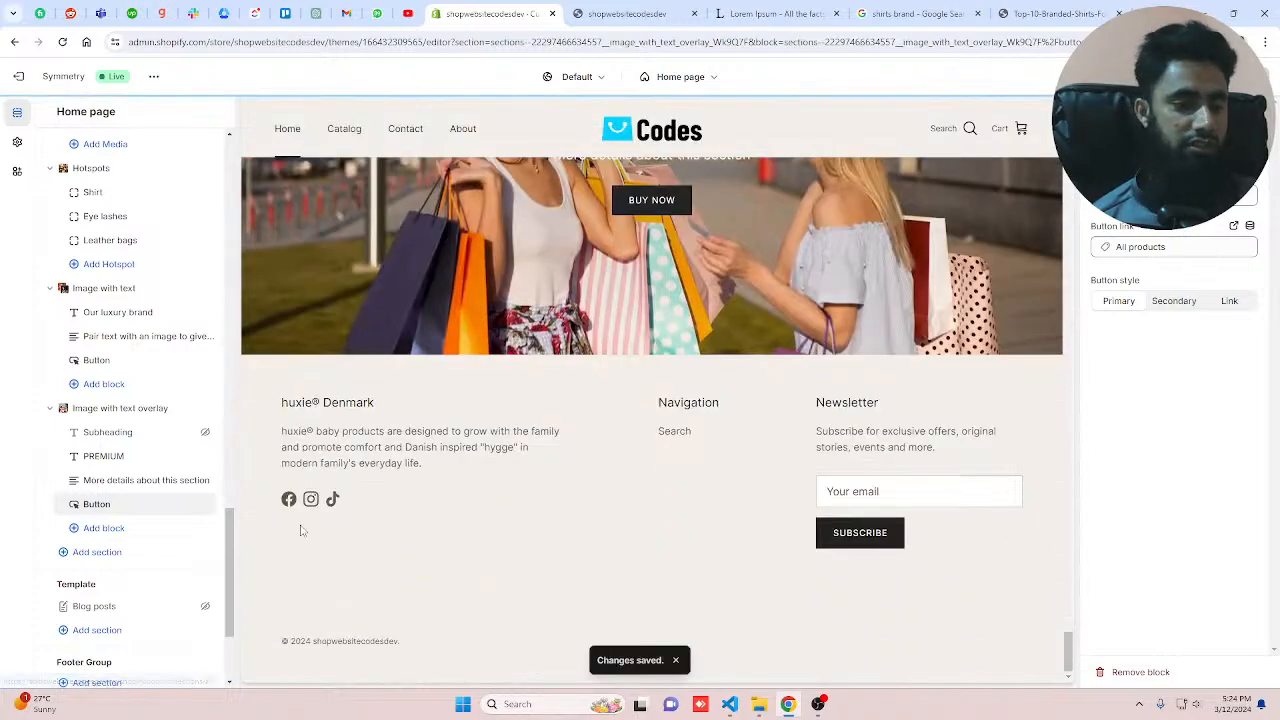
click(104, 528)
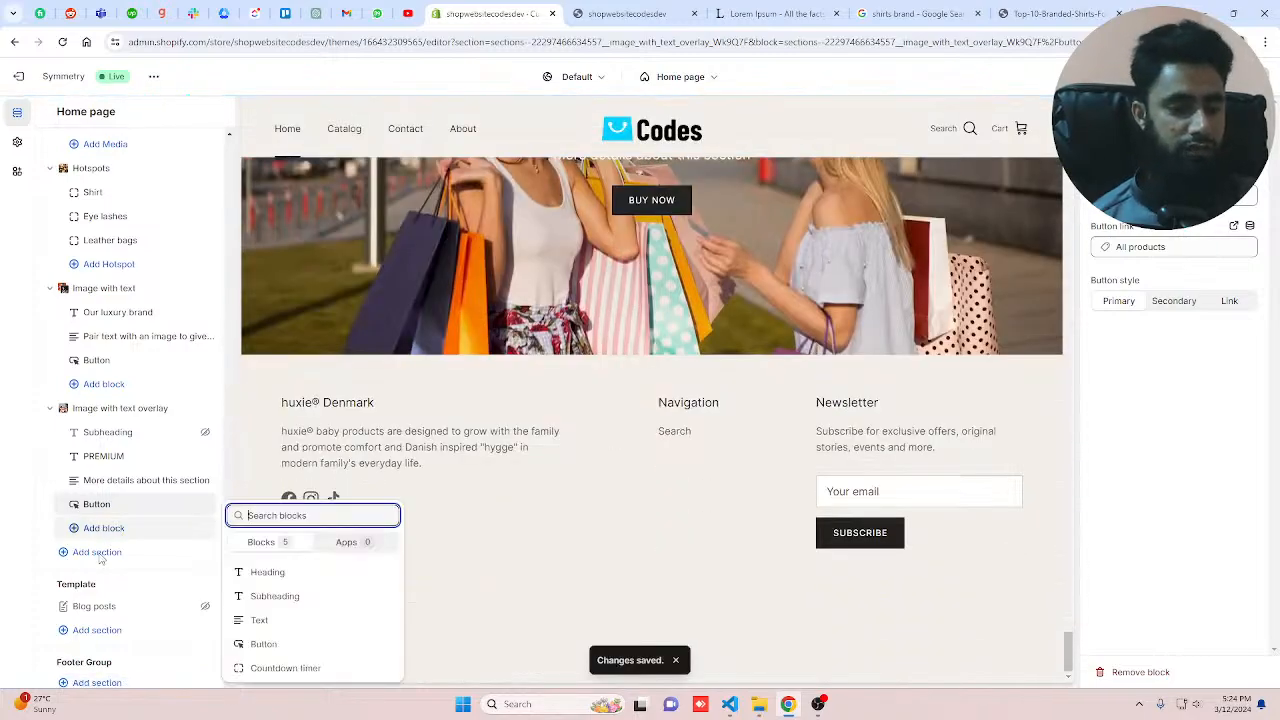
click(98, 556)
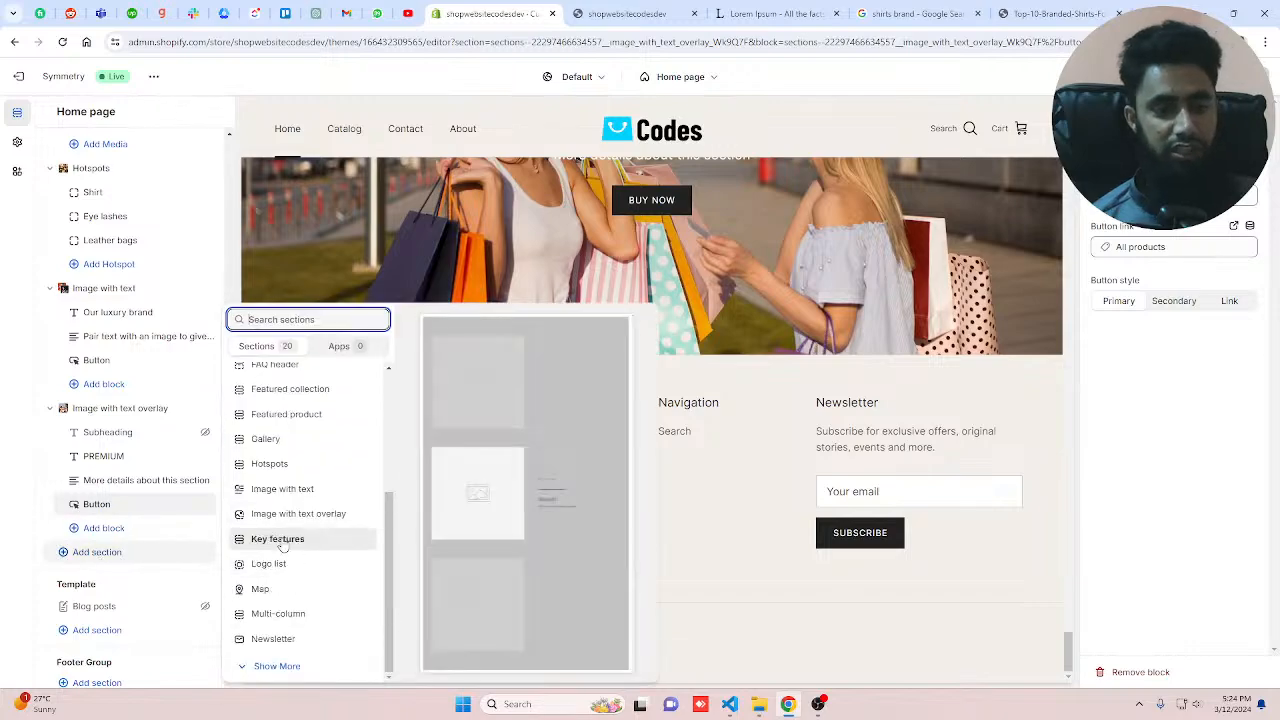
click(278, 539)
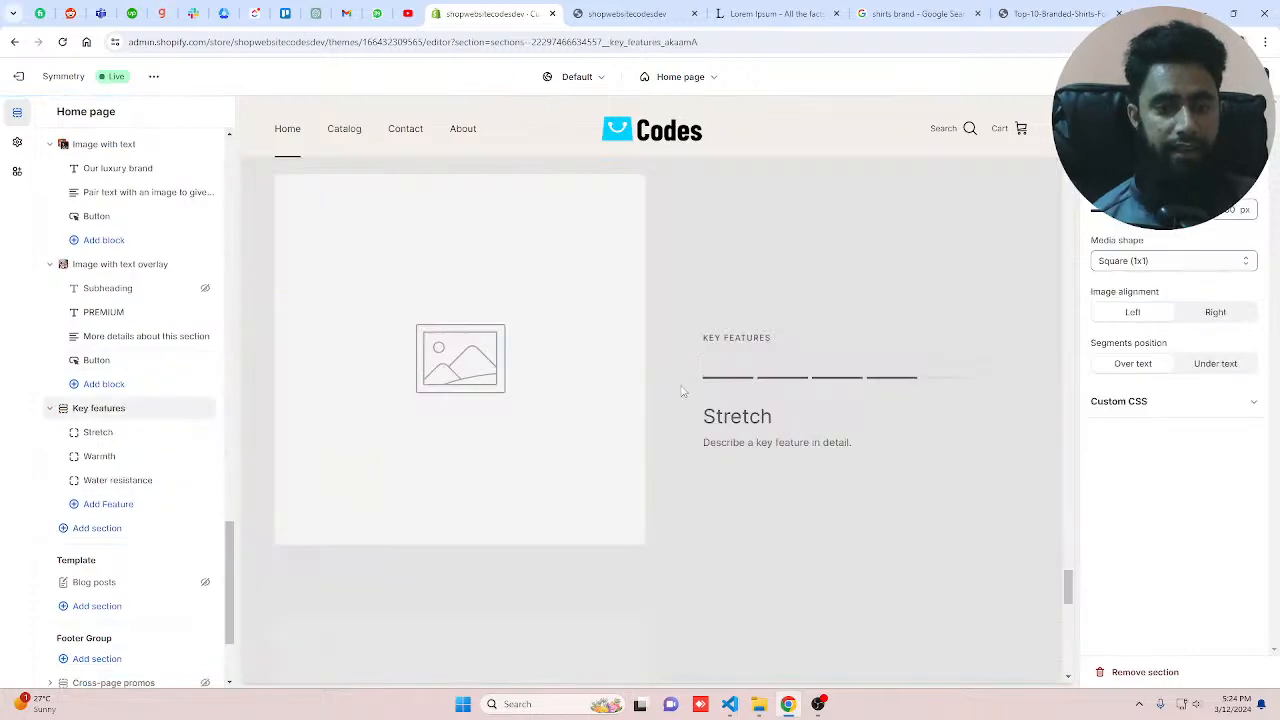
Step: Set the Stretch feature's image to the welcome-to-my picture from the store library
click(94, 437)
click(1167, 173)
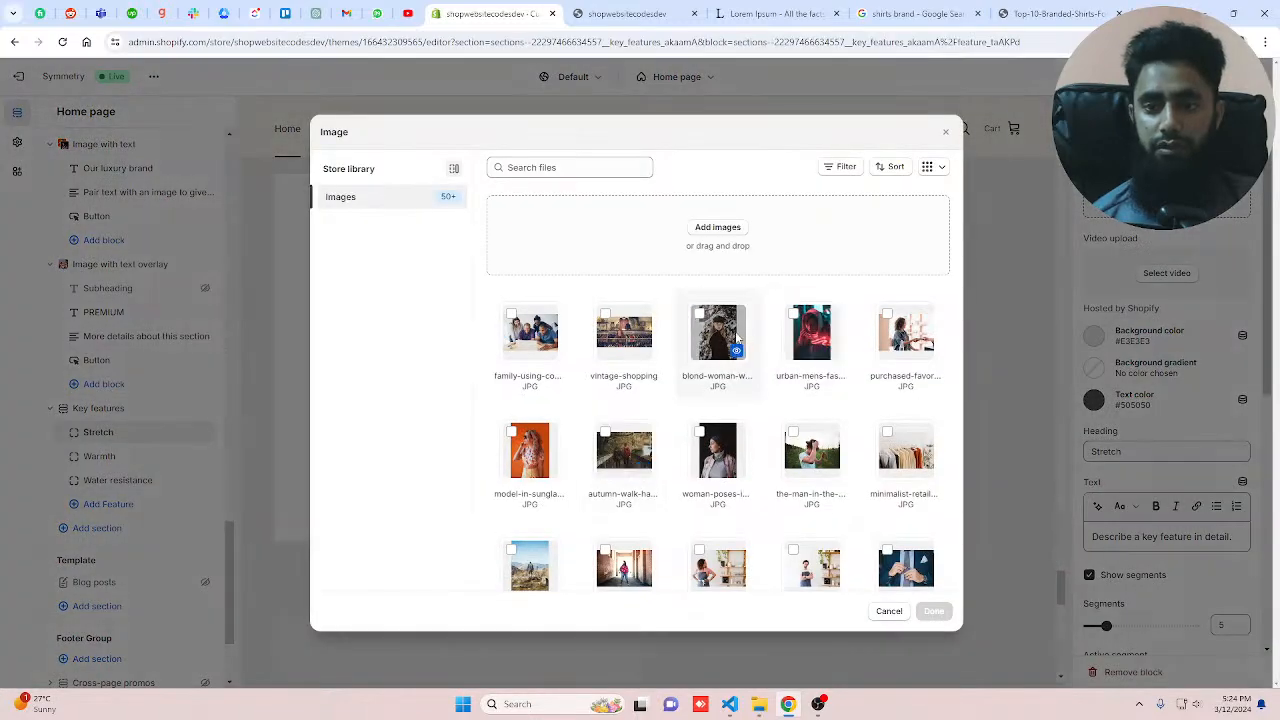
scroll(735, 340, down, 2)
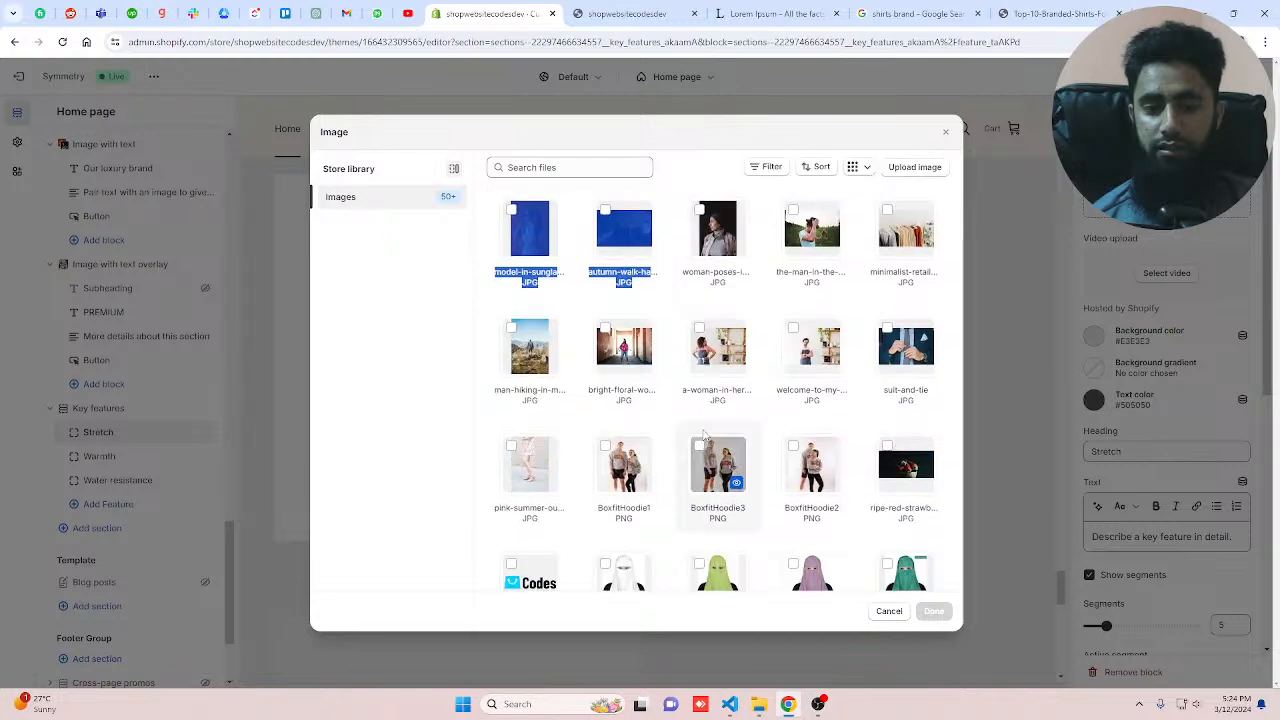
click(812, 345)
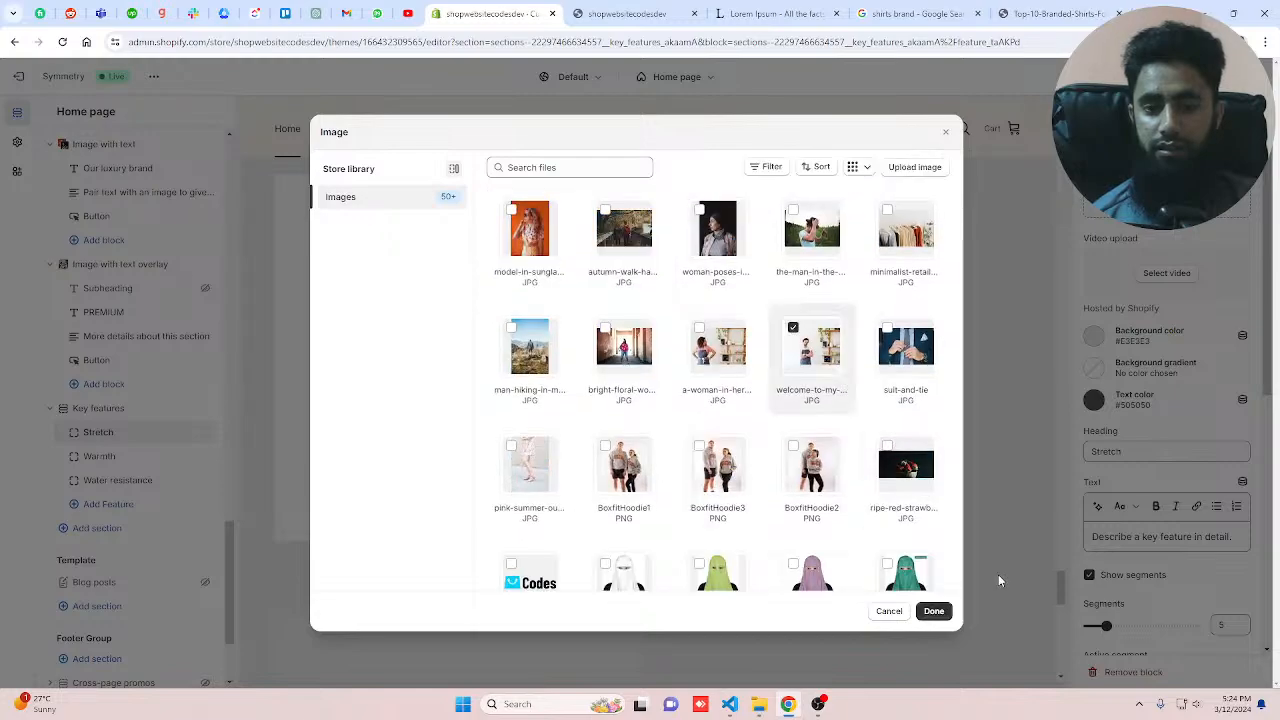
click(933, 610)
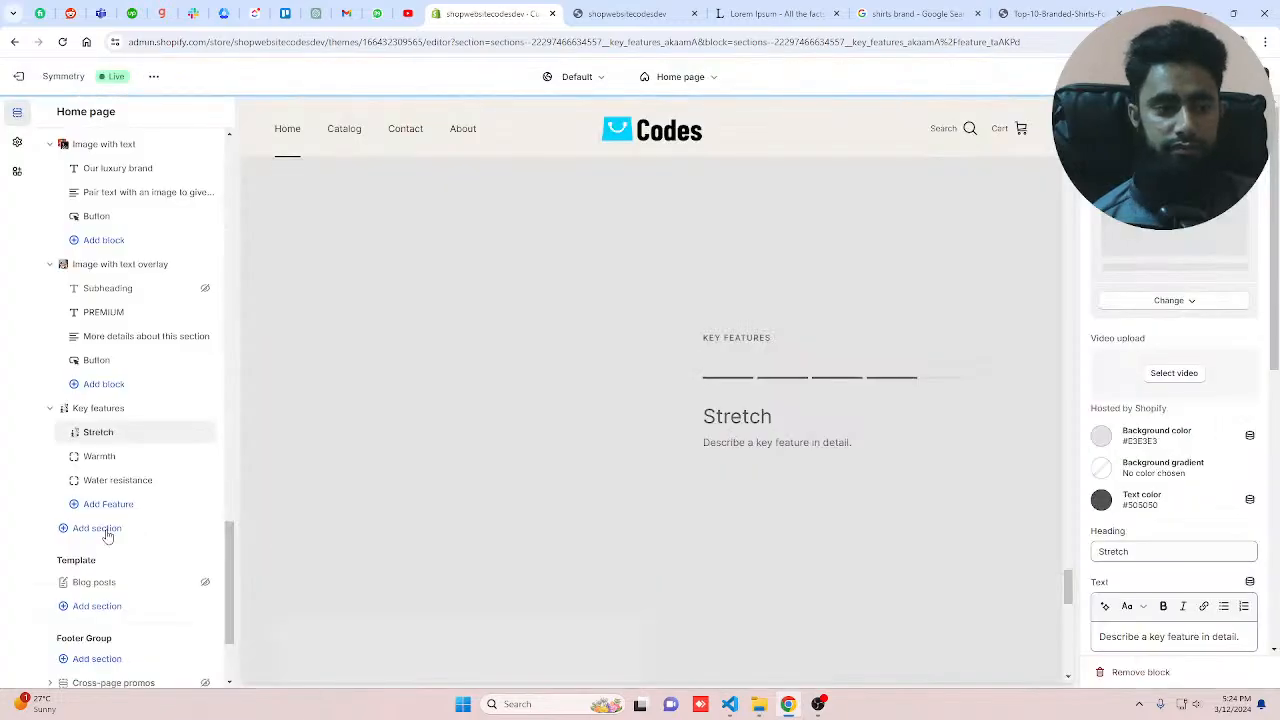
Step: Set the Warmth feature's image to the life-line-heart picture from the store library
click(100, 457)
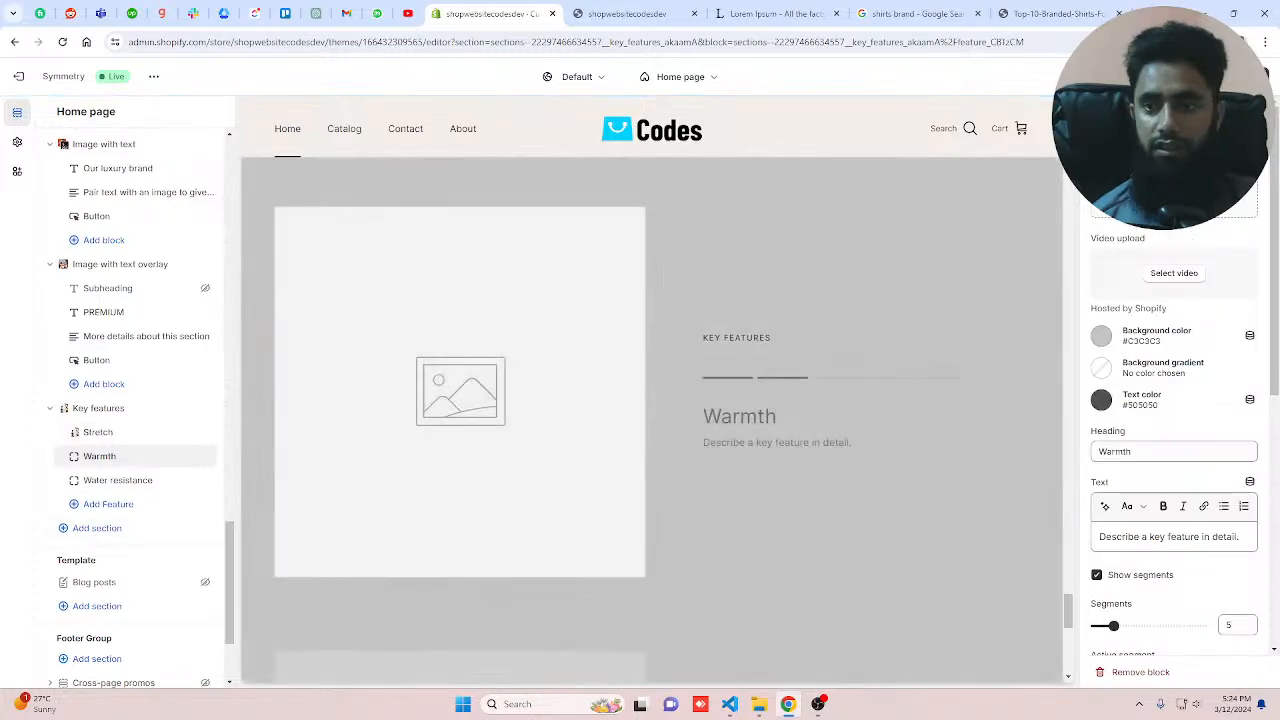
click(1174, 181)
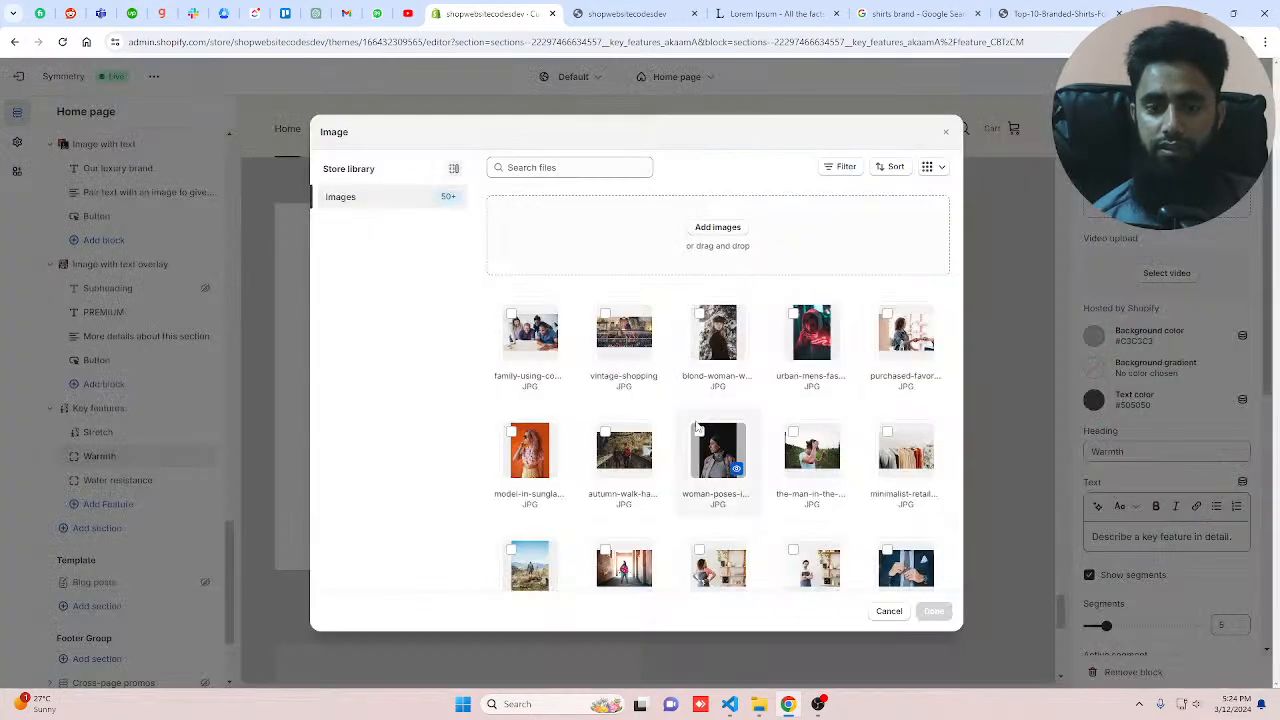
scroll(695, 430, down, 10)
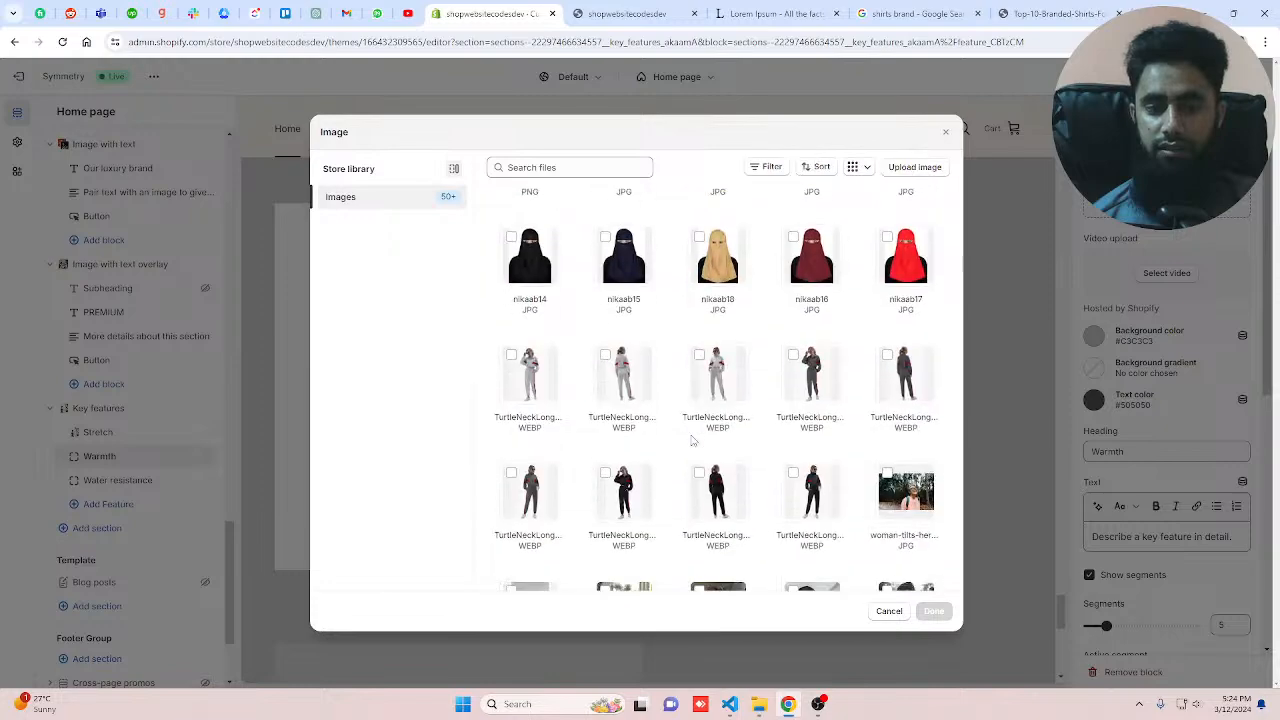
scroll(692, 440, down, 3)
click(814, 518)
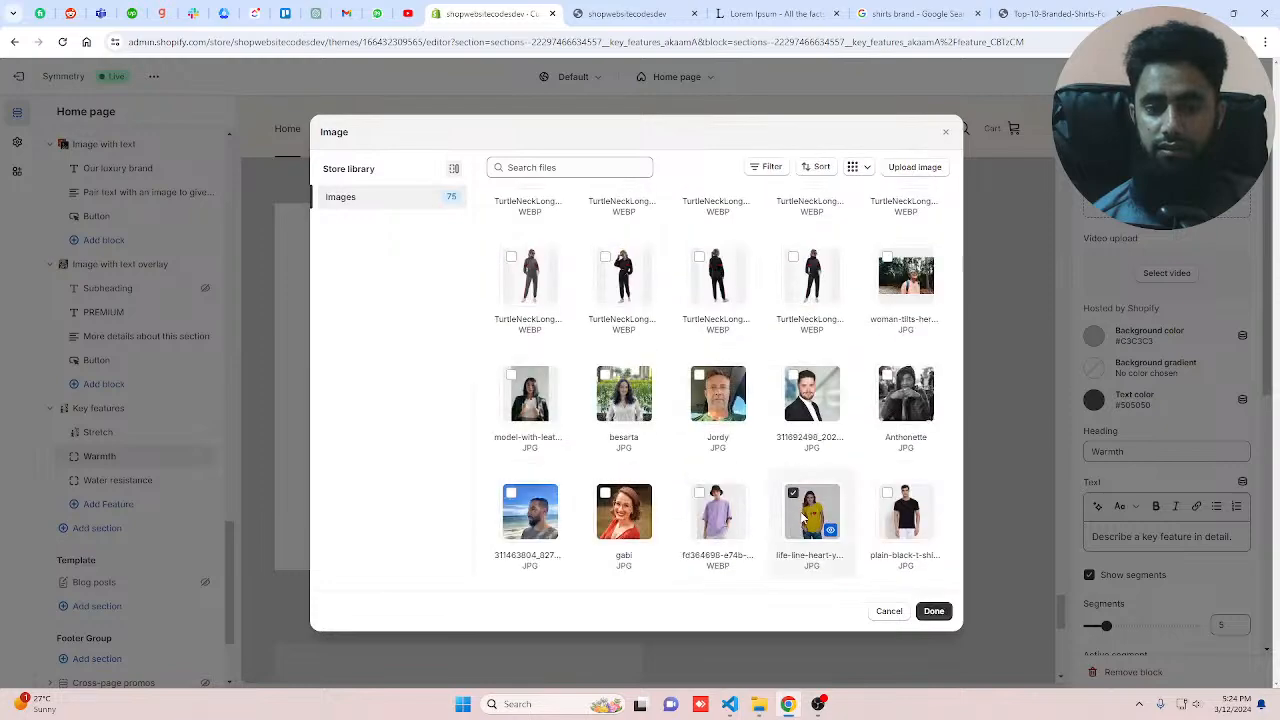
click(934, 611)
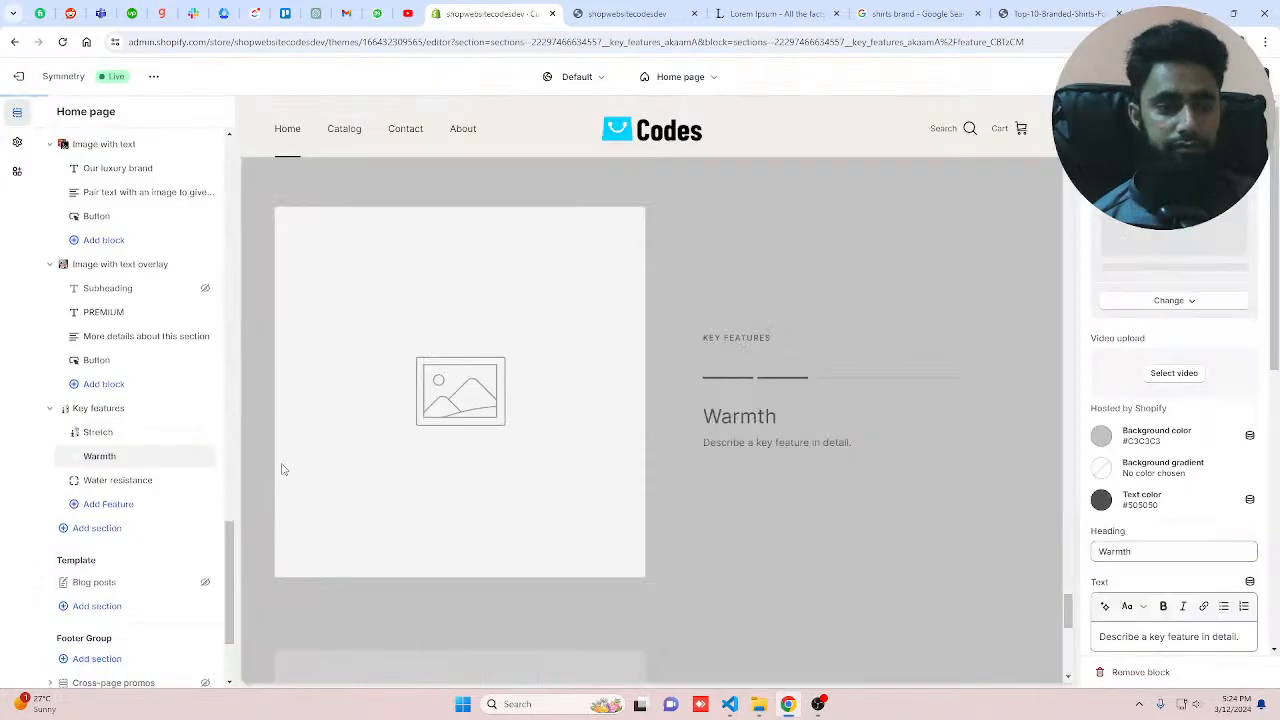
Step: Set the Water resistance feature's image to the 55 picture from the store library
click(118, 480)
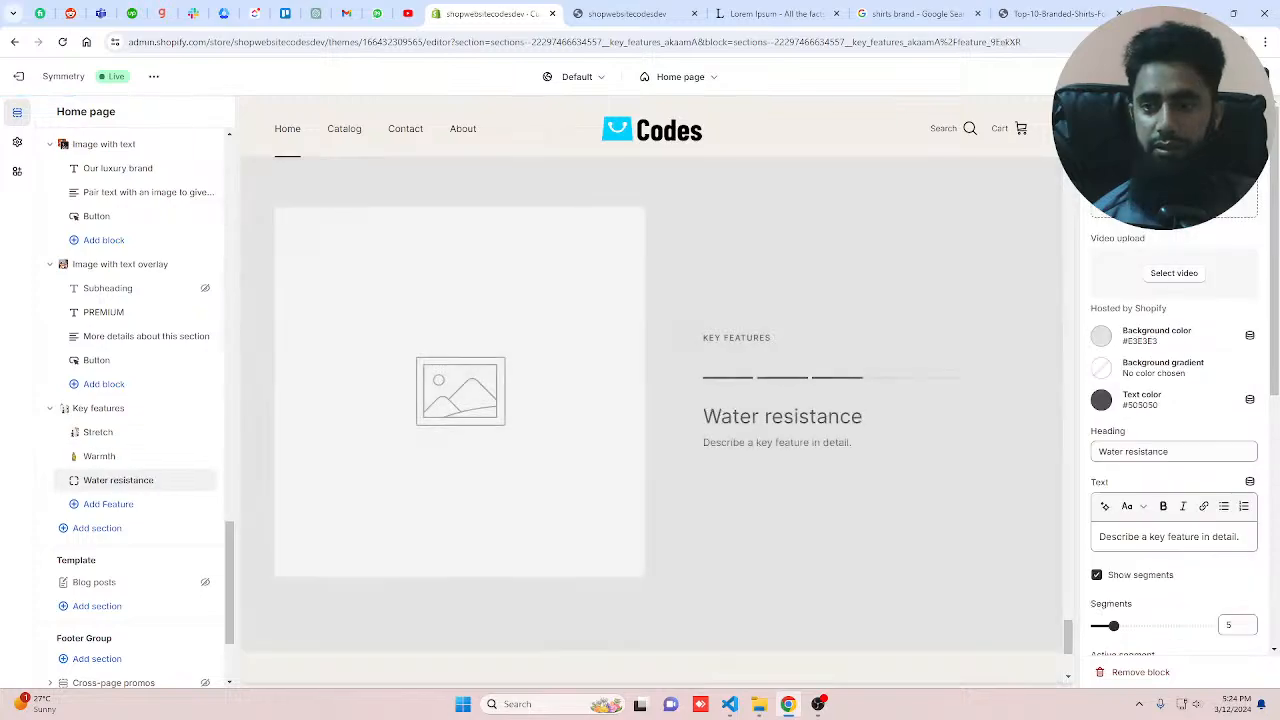
click(1172, 164)
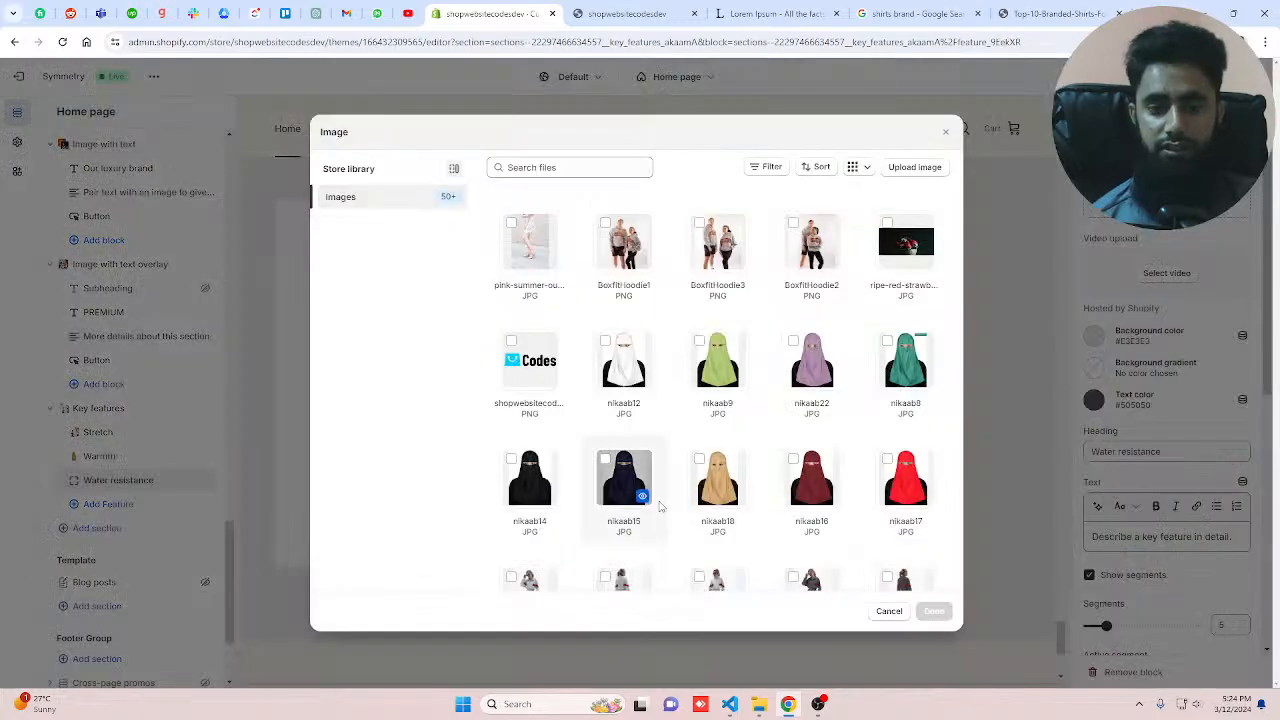
scroll(660, 507, down, 10)
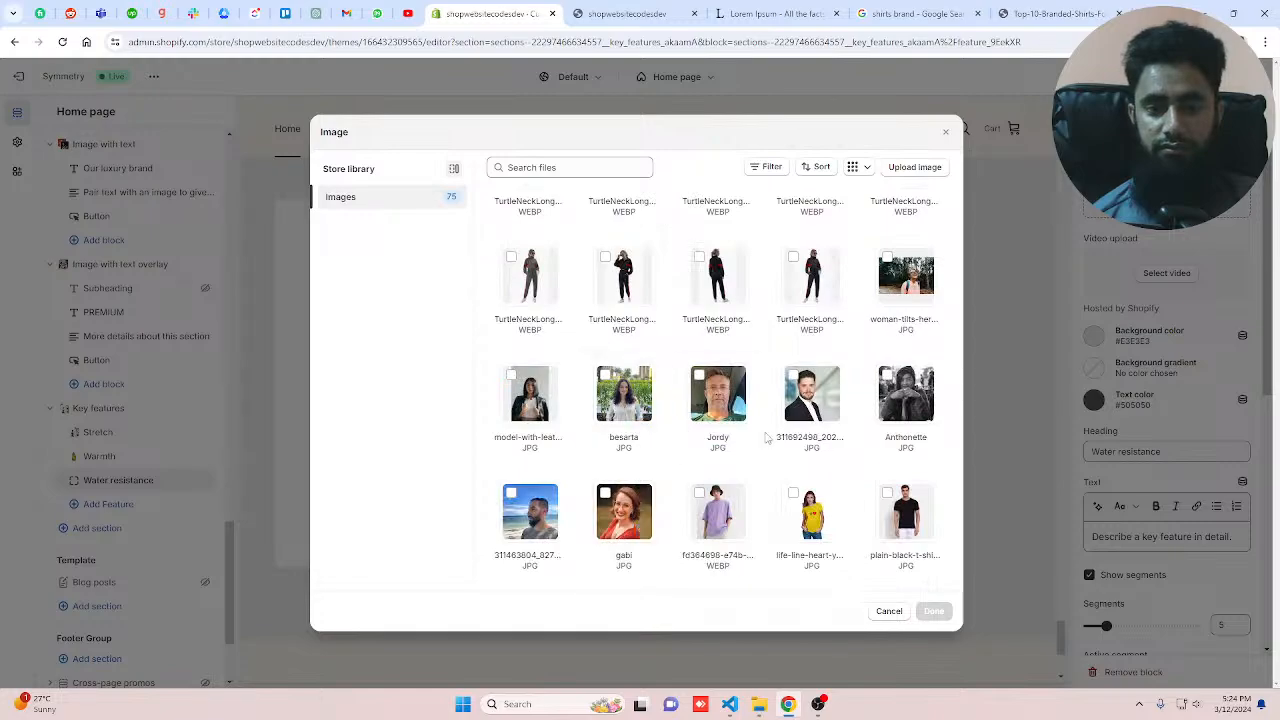
scroll(767, 437, down, 5)
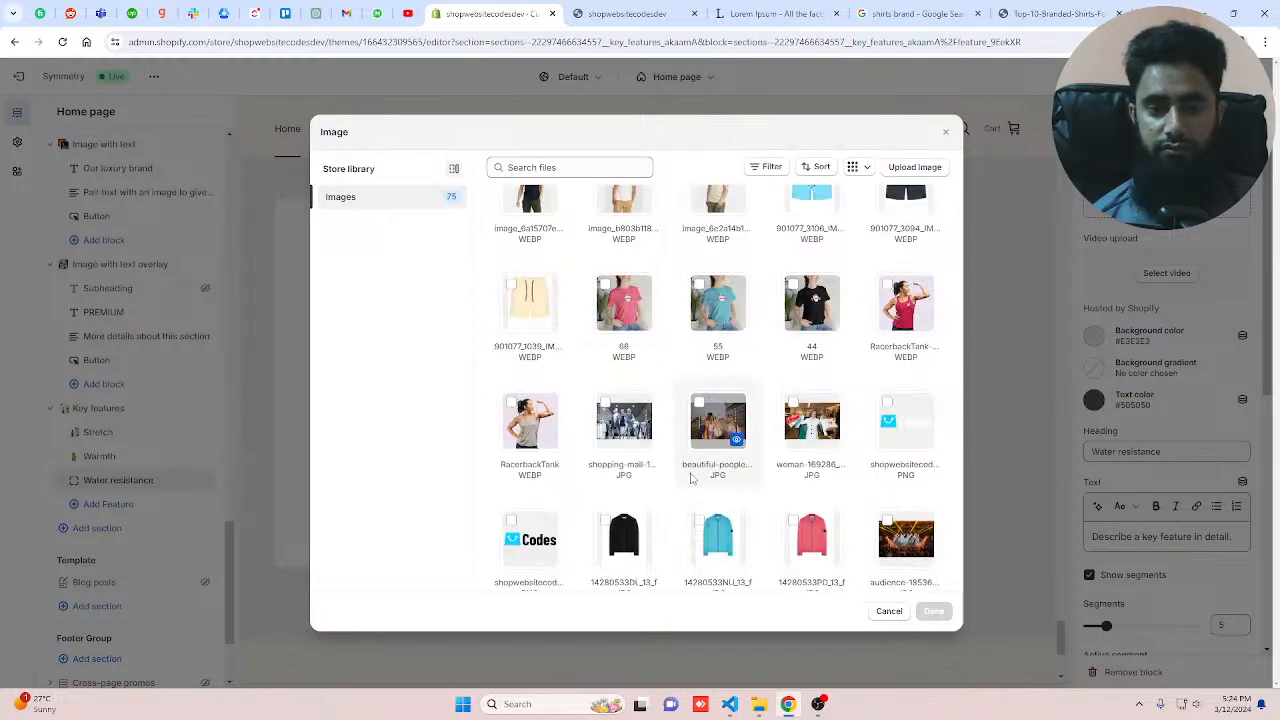
click(724, 338)
click(932, 611)
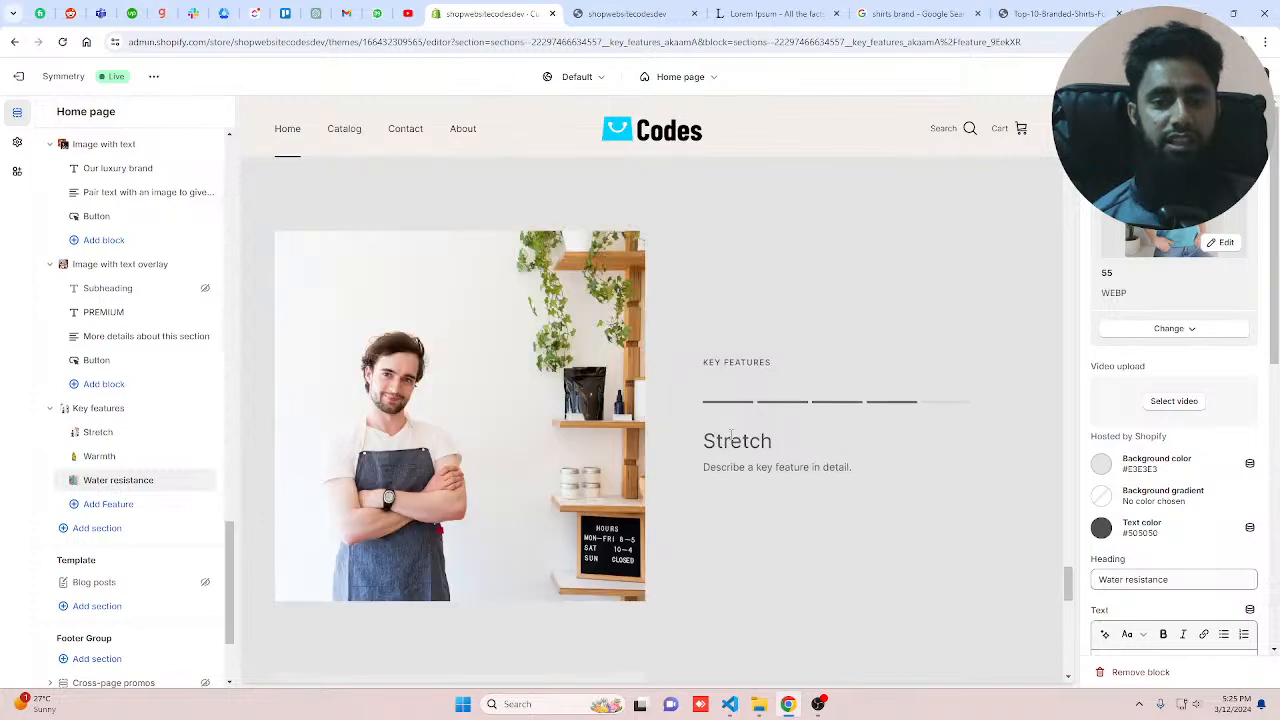
Step: Rename the Stretch feature's heading to "Kite"
click(118, 433)
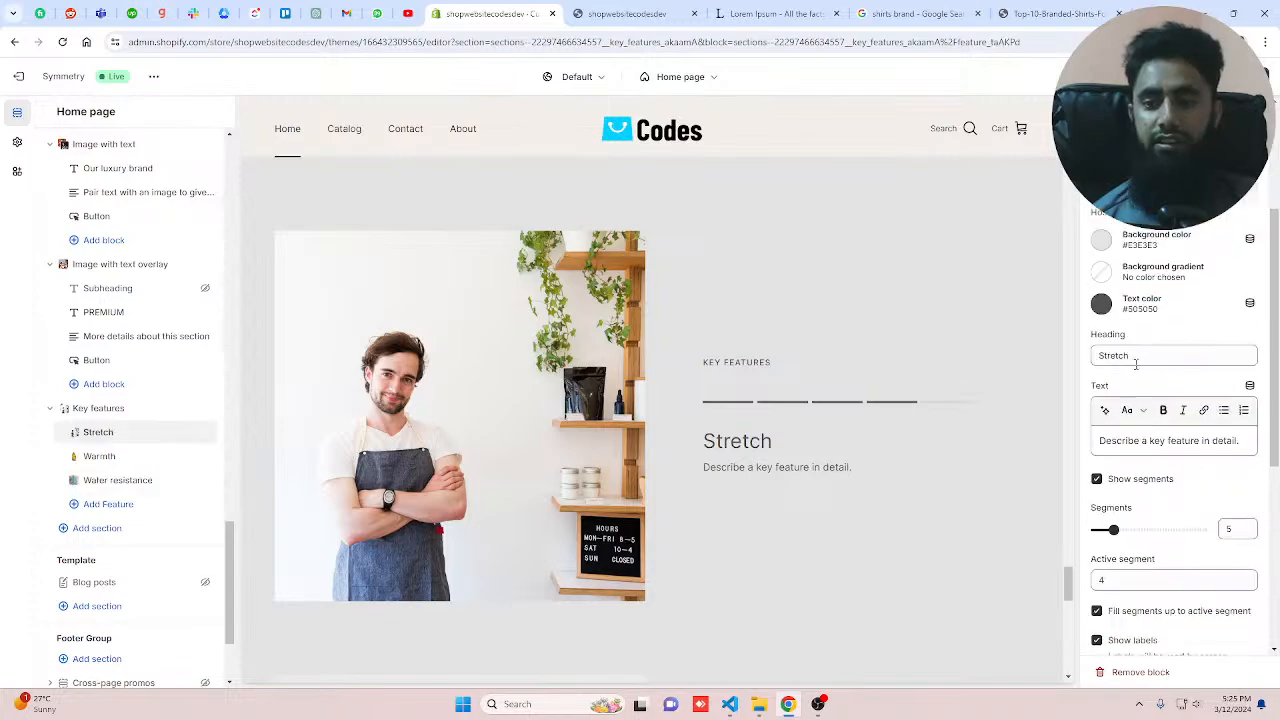
drag(1135, 364, 1093, 356)
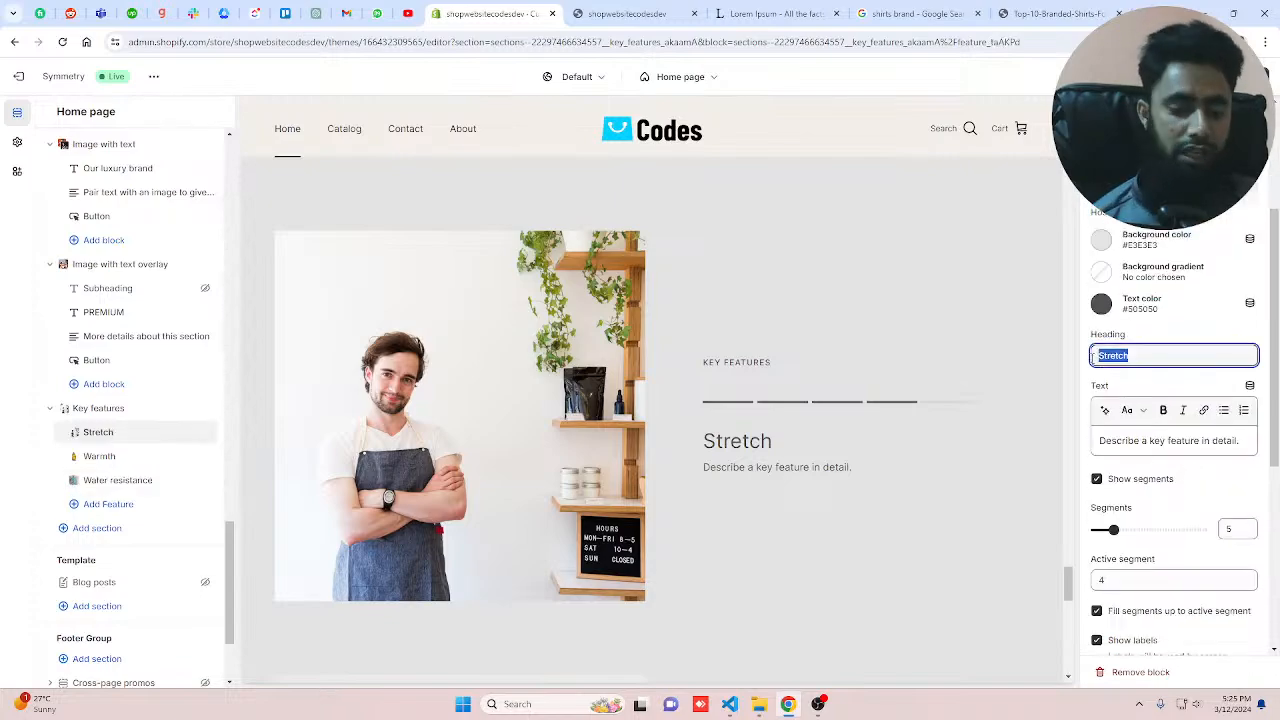
text(Kite)
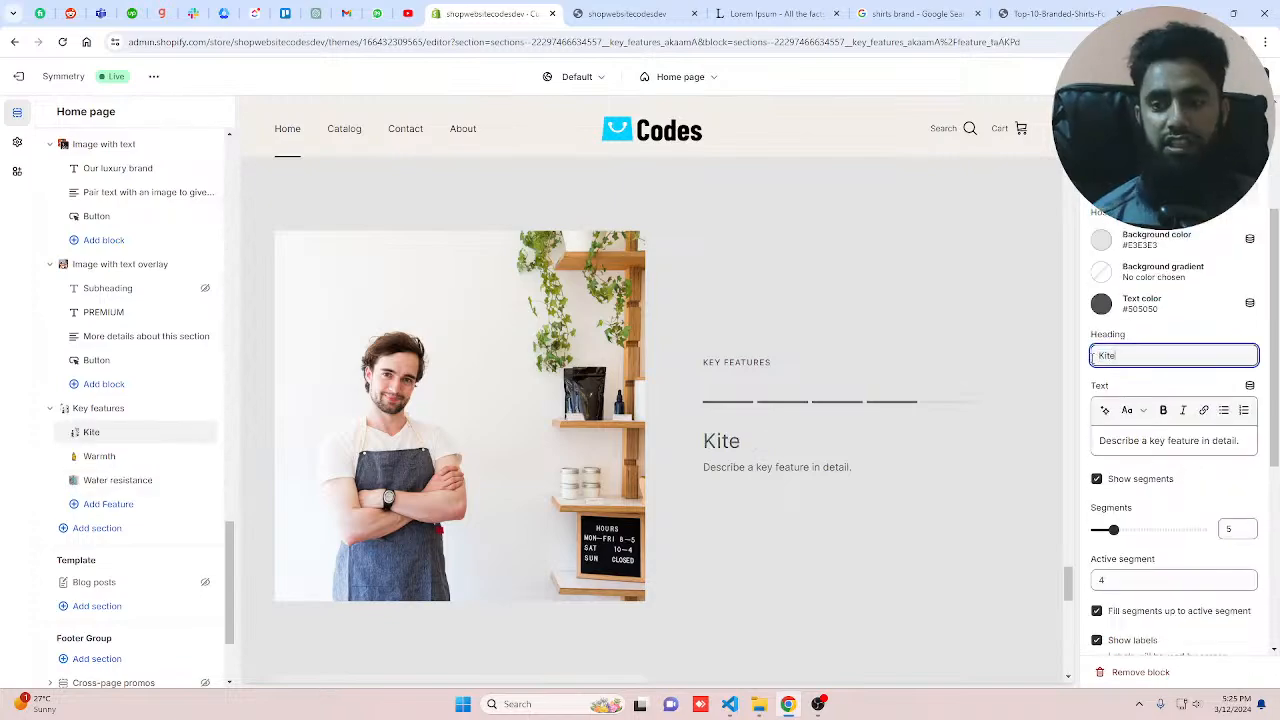
Step: Rename the first Key features block's heading to "Kitchen products"
key(BackSpace)
text(chen p)
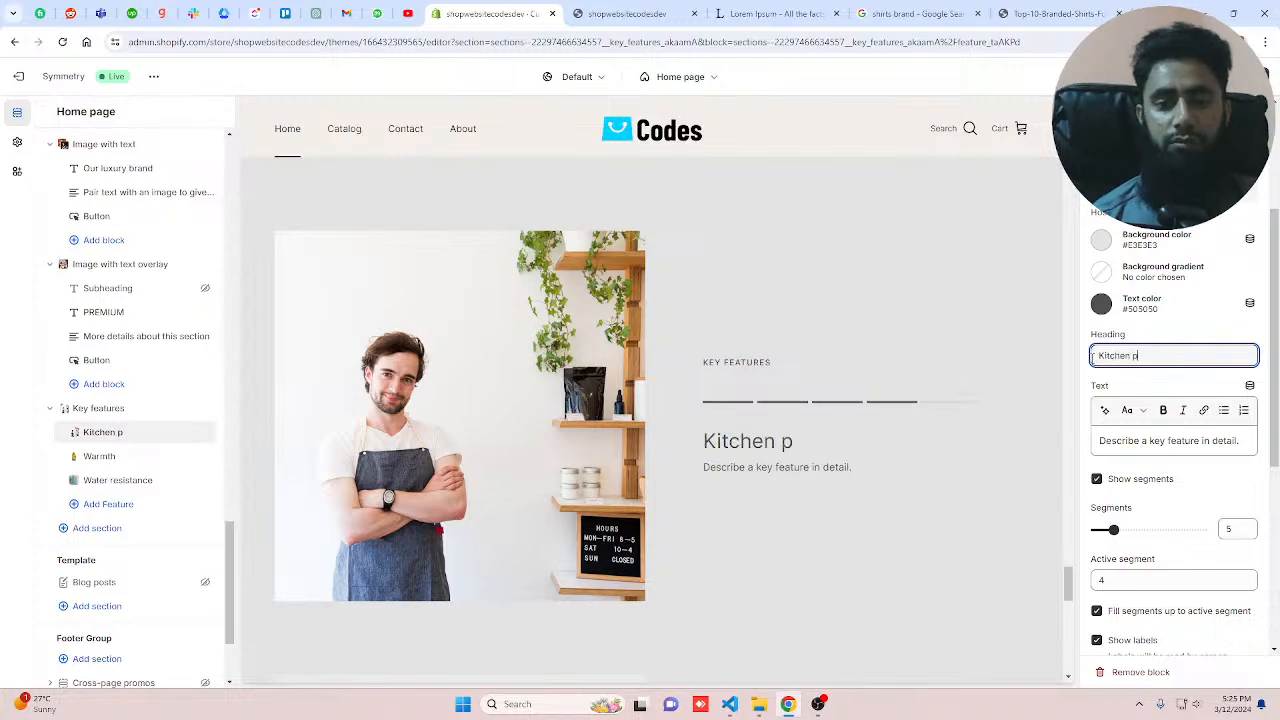
text(roducts)
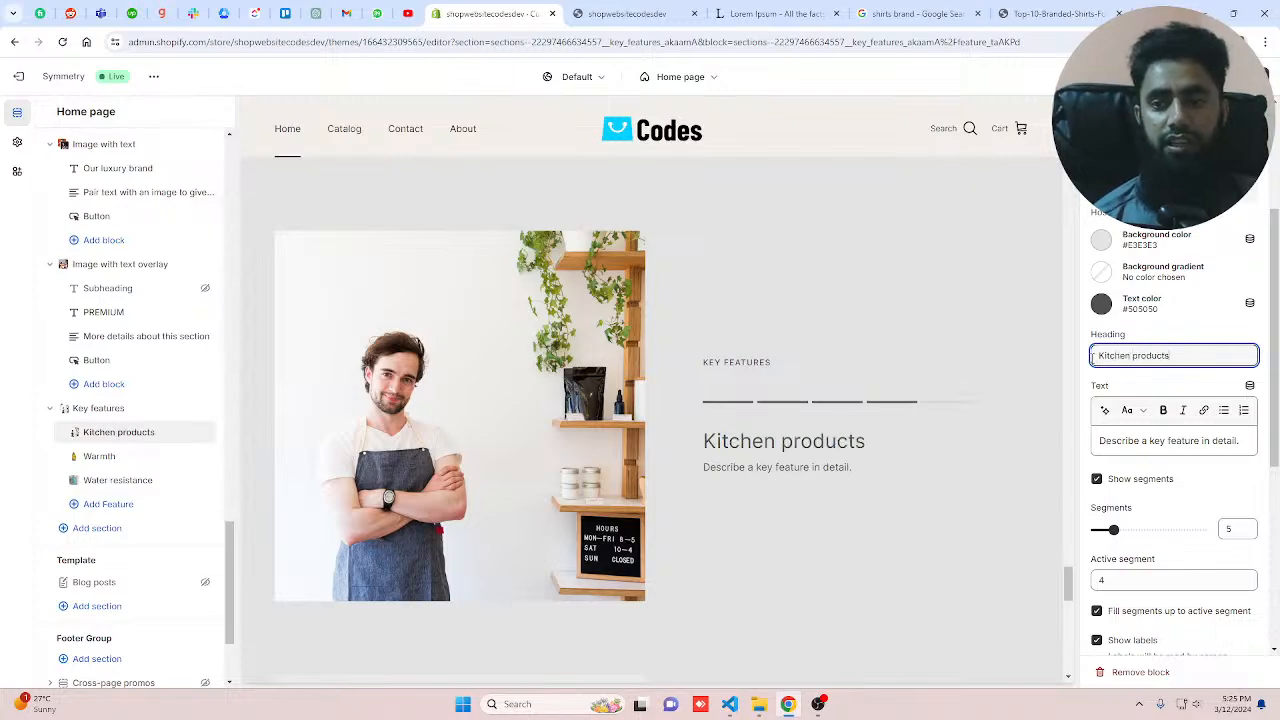
drag(1190, 441, 1101, 446)
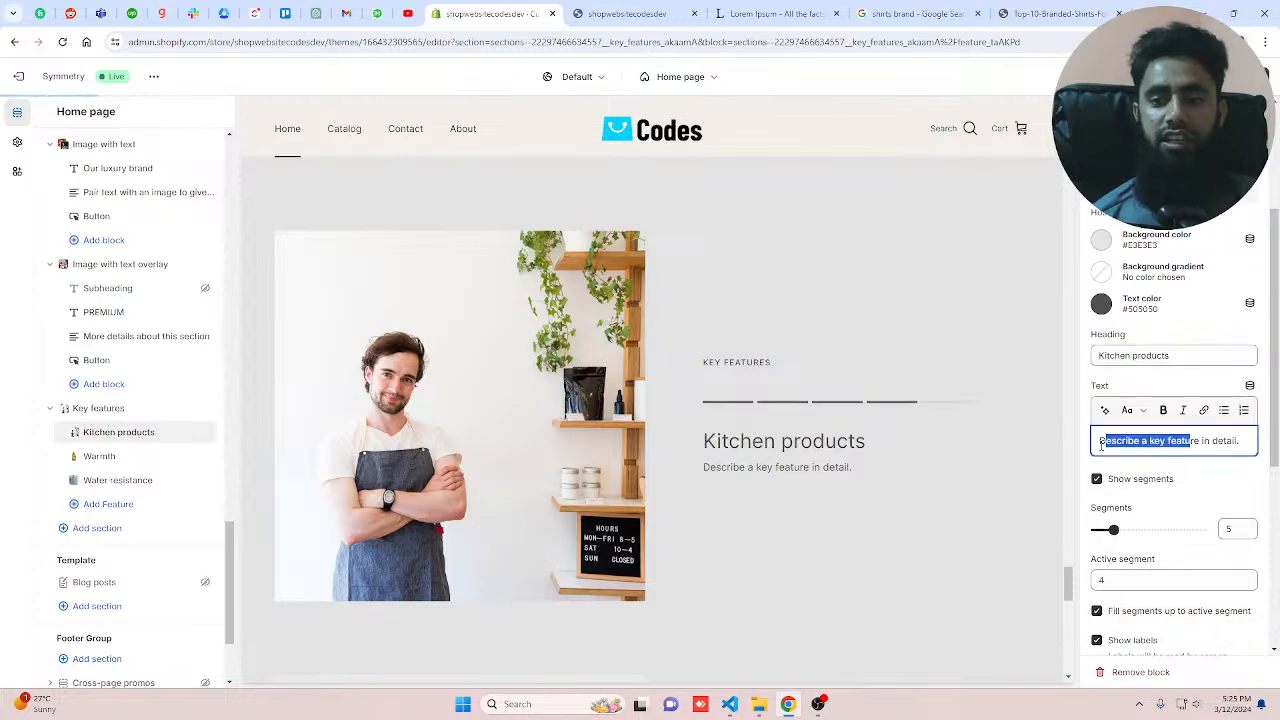
Step: Rename the Warmth feature's heading to "T Shirt"
click(100, 456)
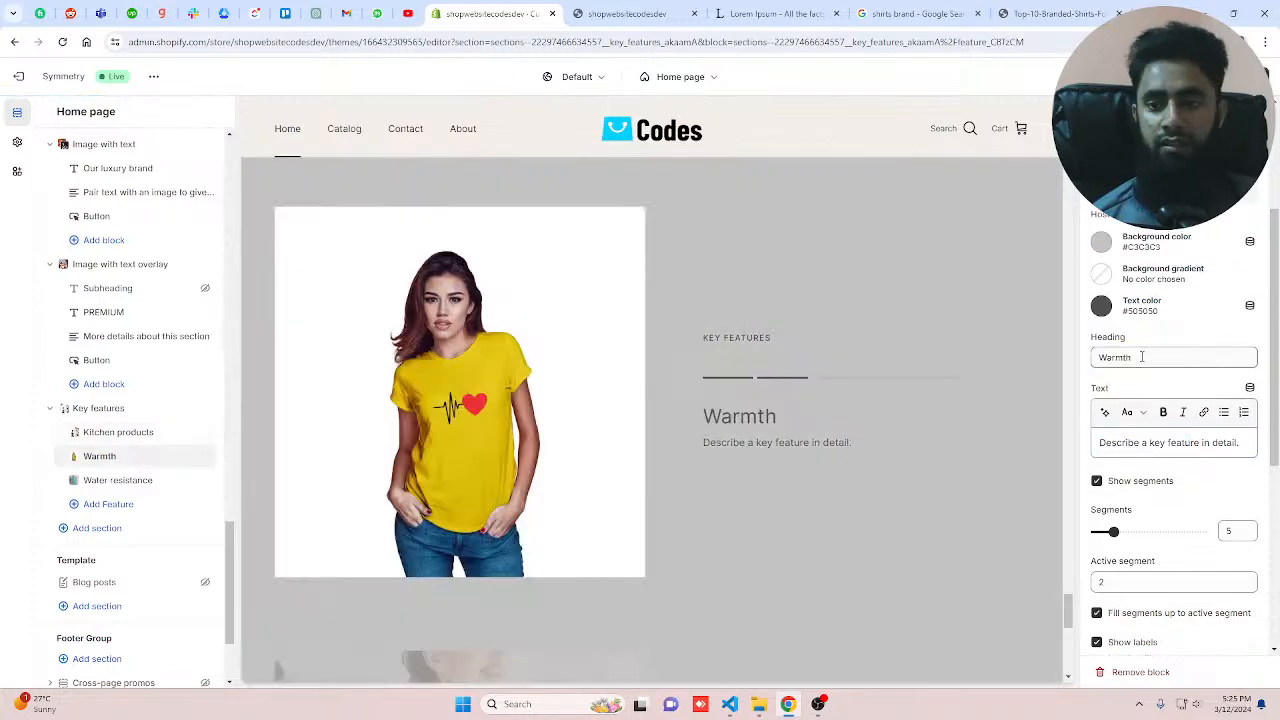
drag(1143, 357, 1041, 343)
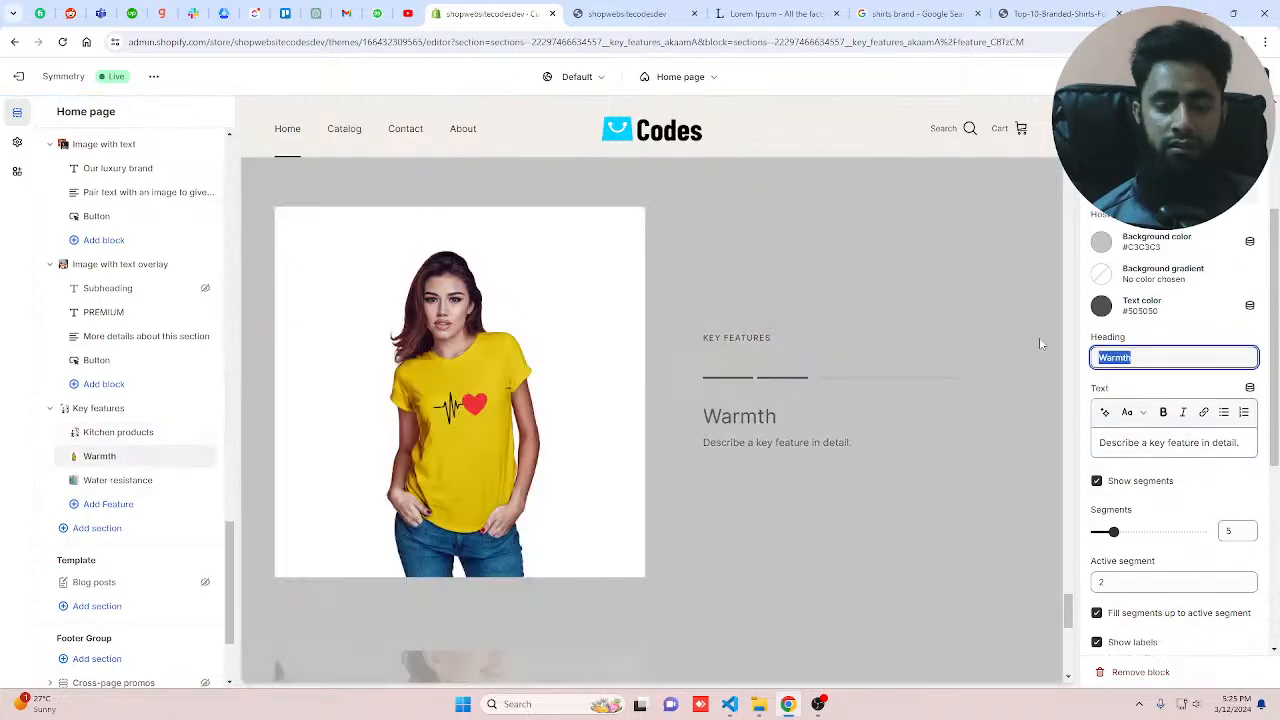
text(T Shi)
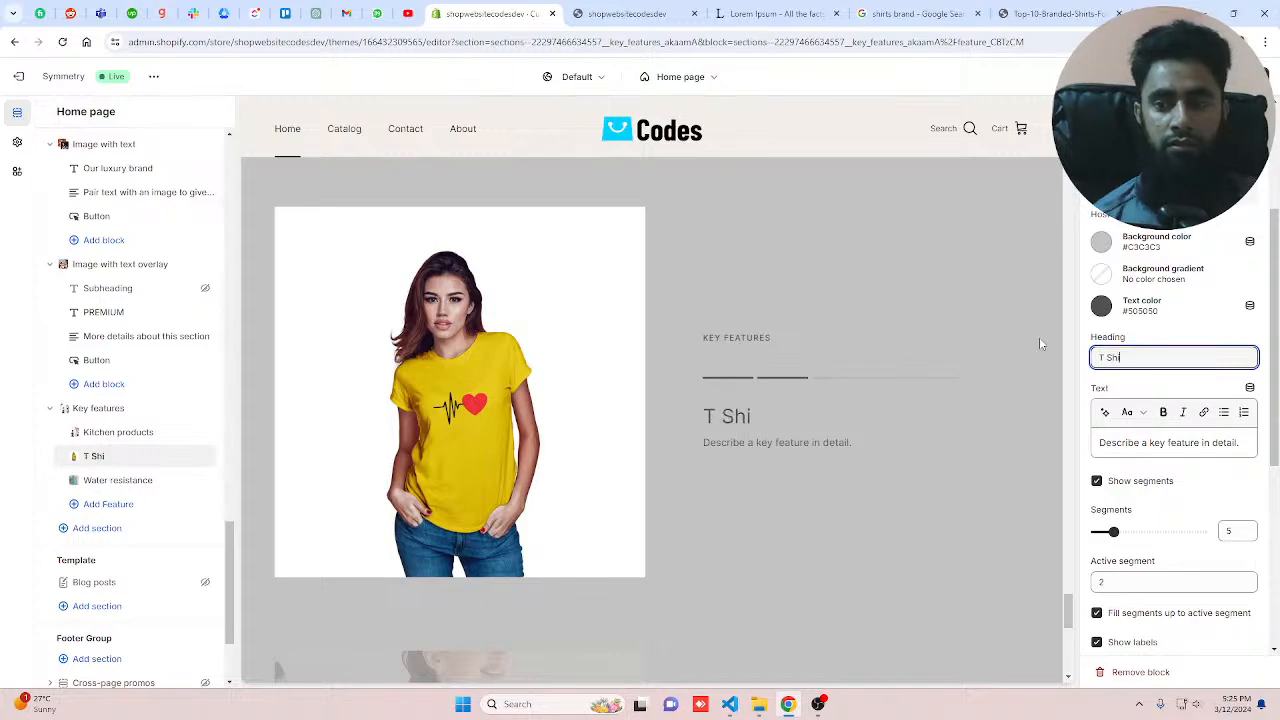
text(rt)
click(1176, 443)
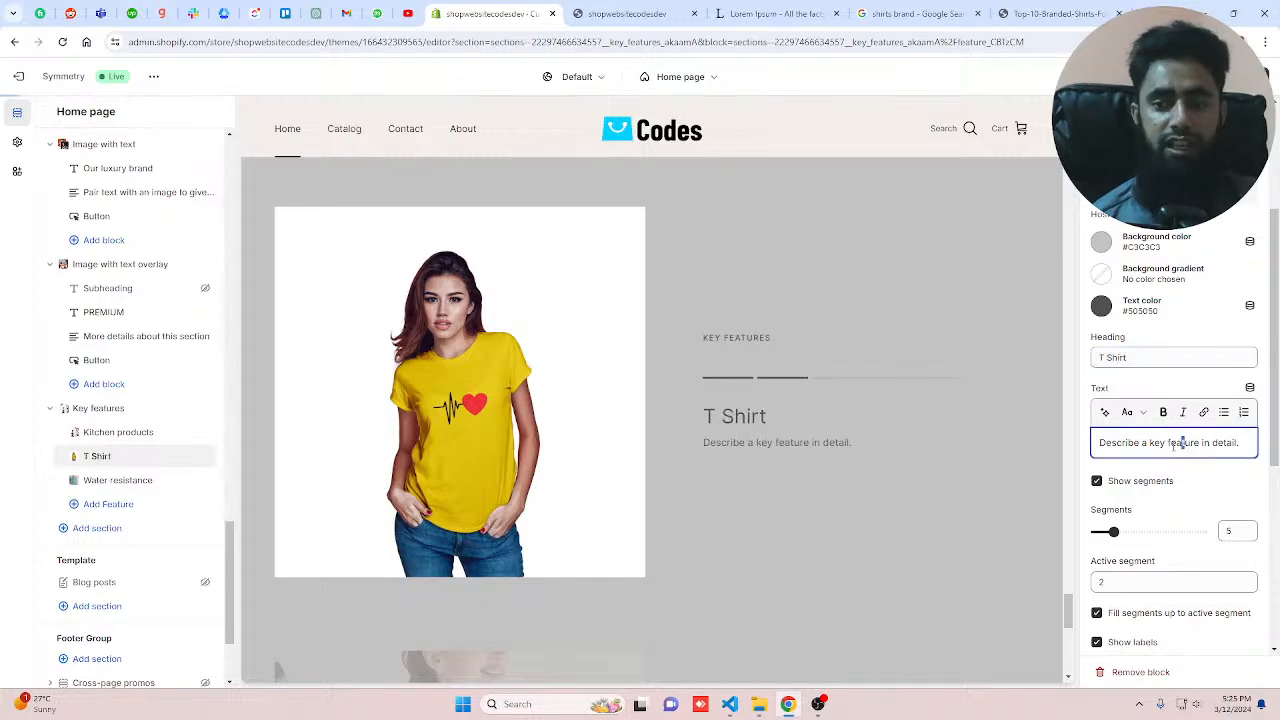
drag(1186, 443, 1097, 443)
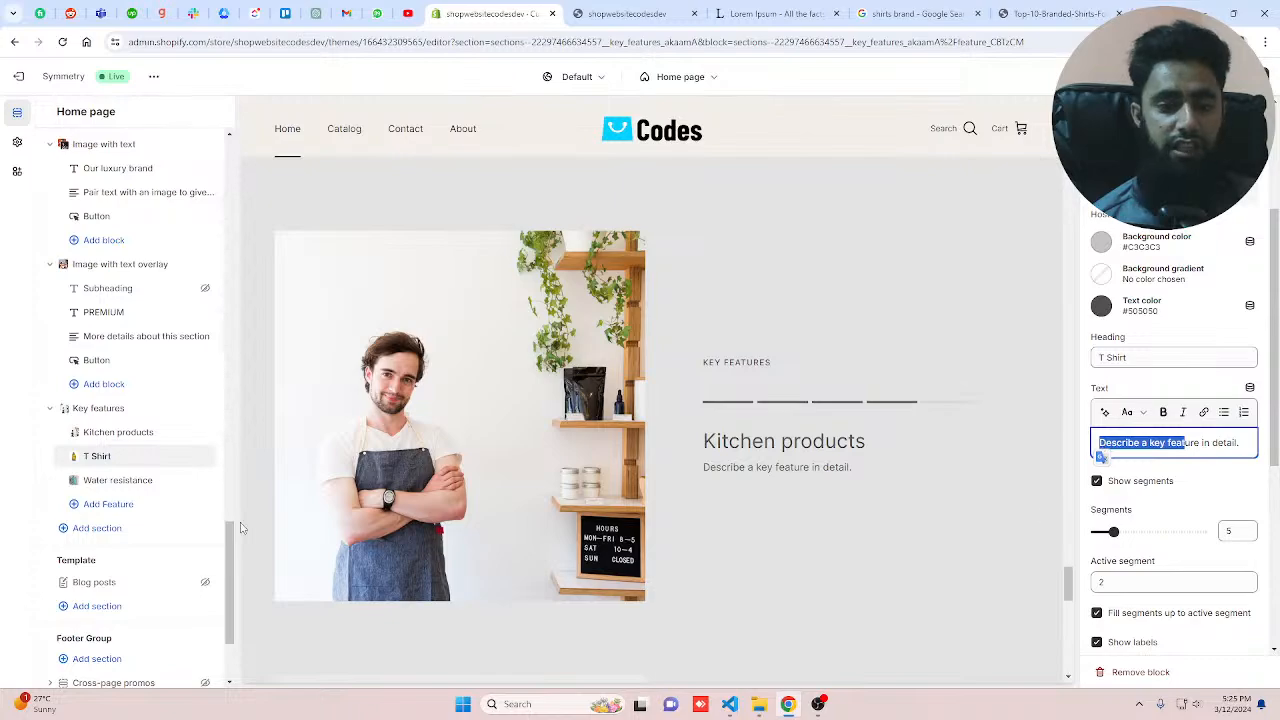
Step: Rename the Water resistance feature's heading to "Girls T Shirt"
click(134, 482)
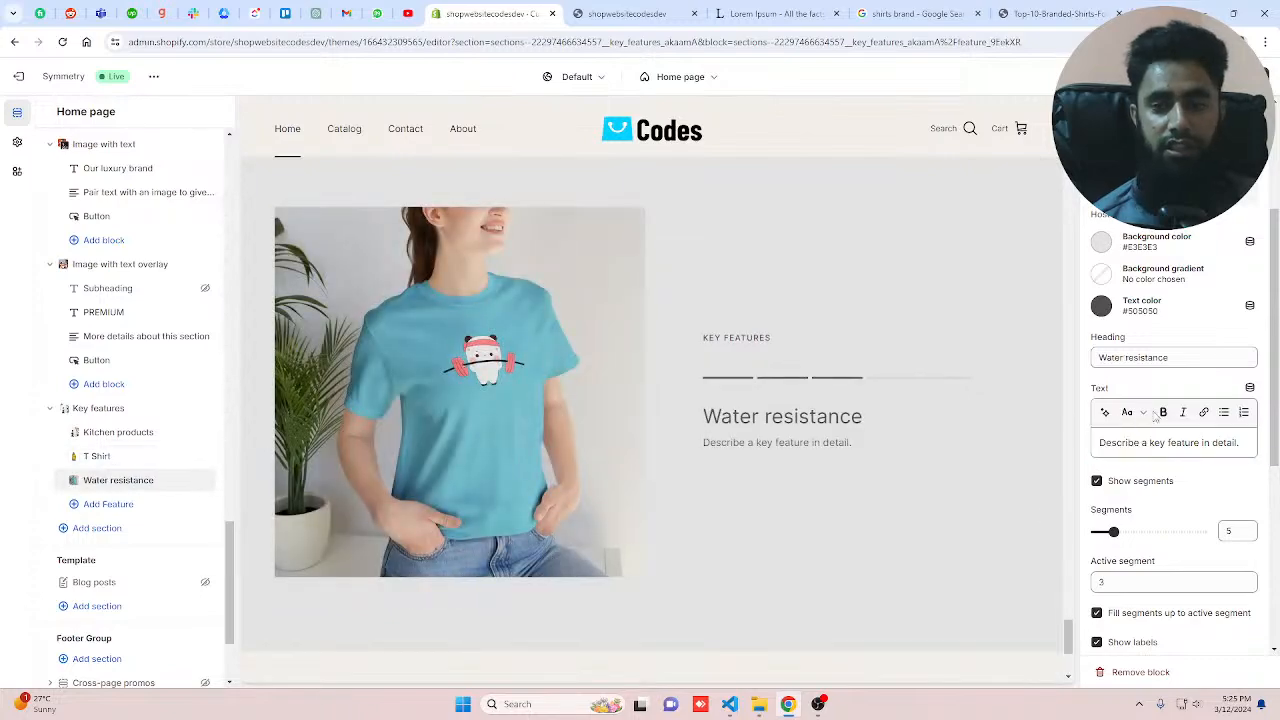
drag(1182, 359, 1073, 347)
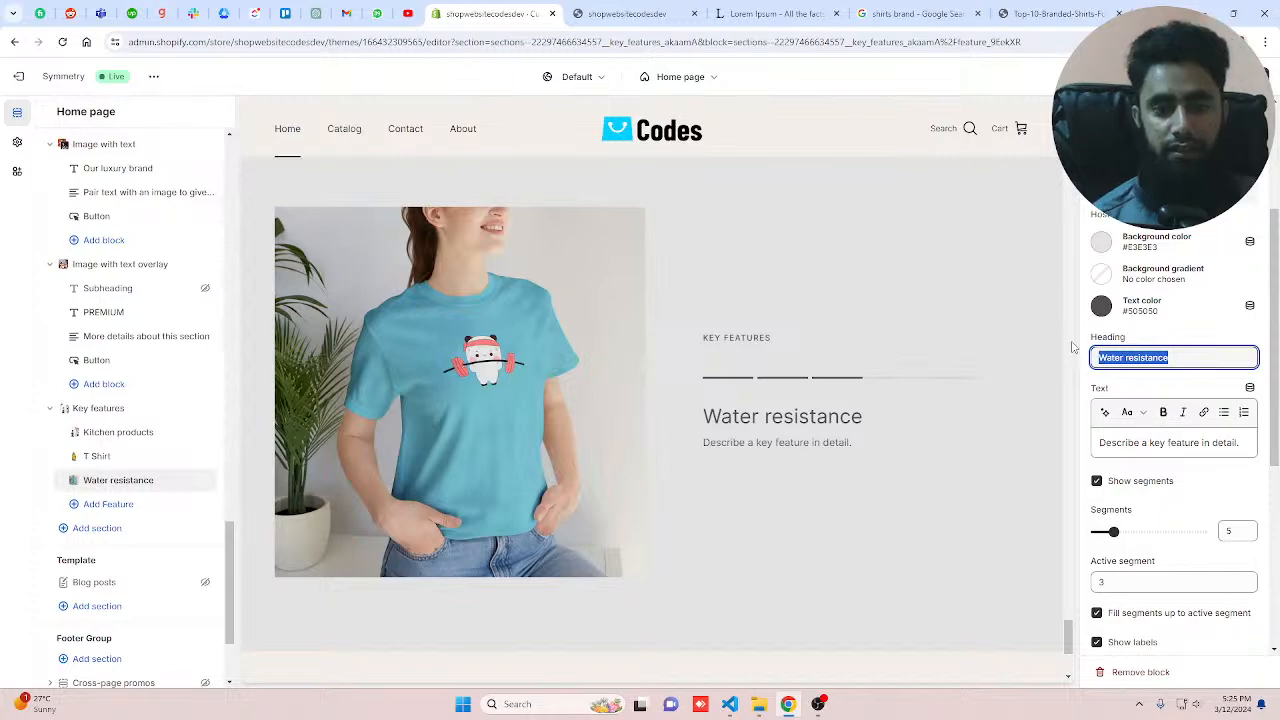
text(Women)
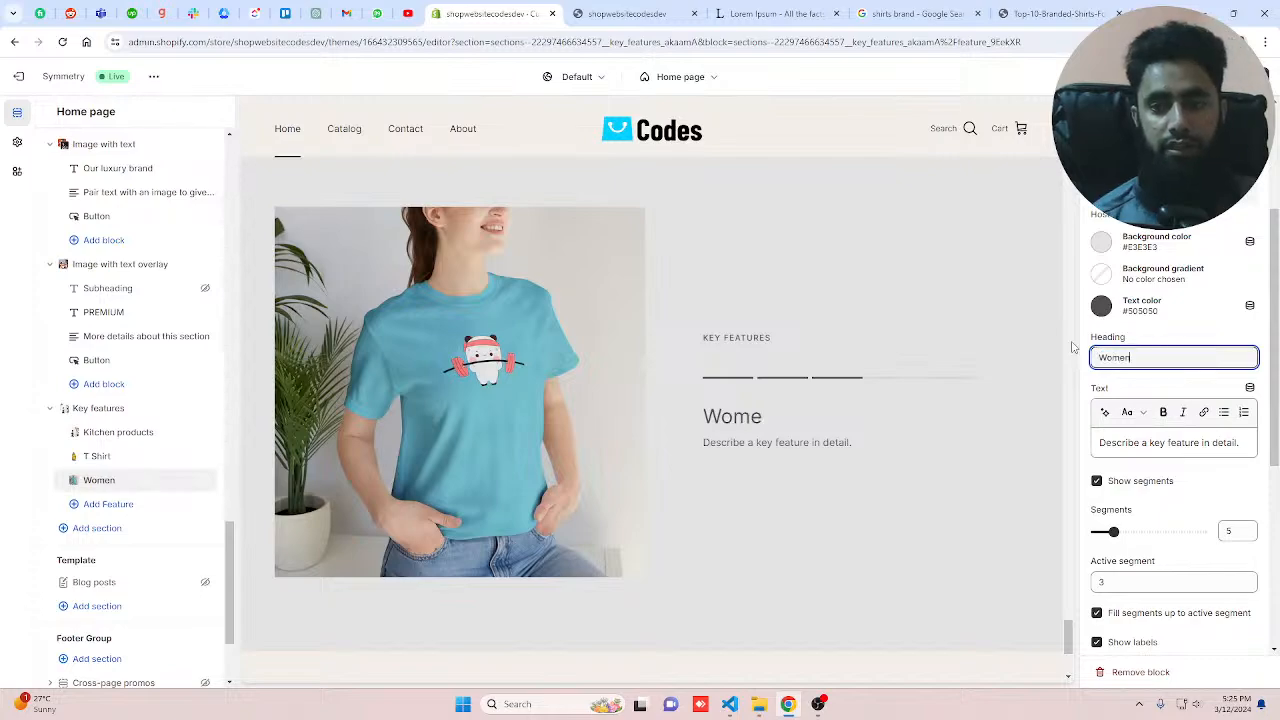
key(BackSpace)
key(BackSpace)
key(BackSpace)
key(BackSpace)
key(BackSpace)
text(Gir)
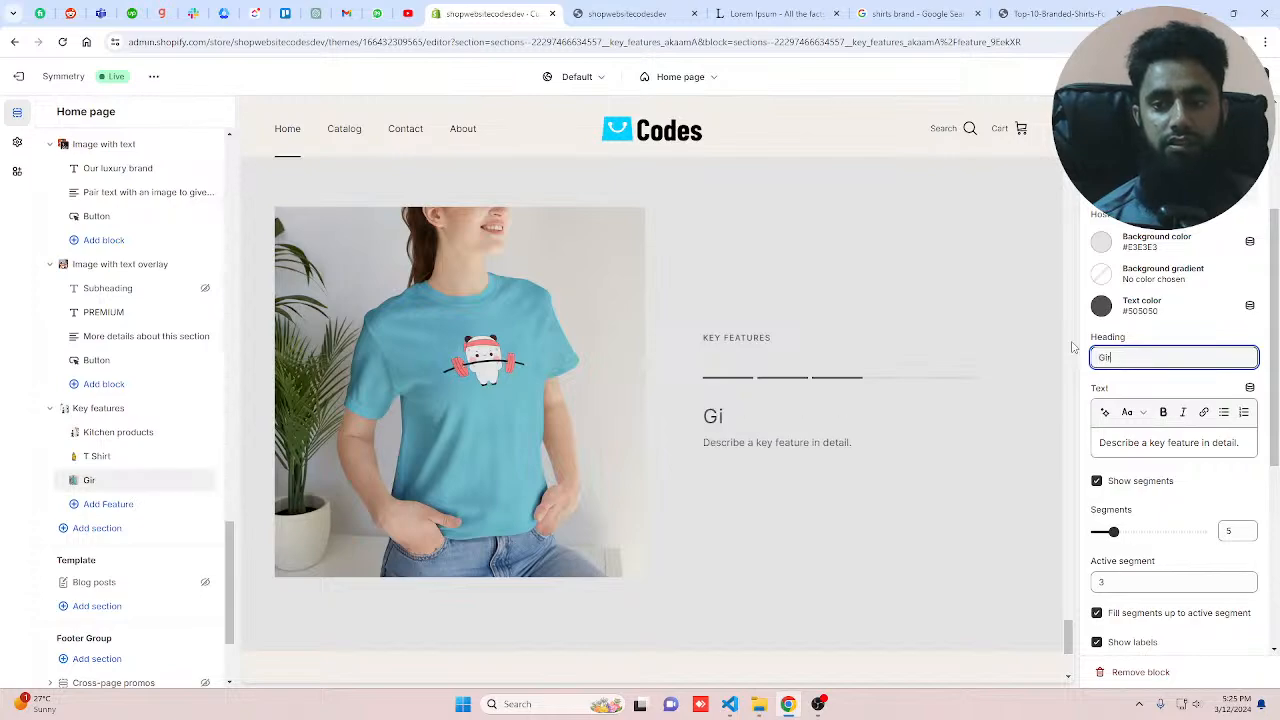
text(ls T Shi)
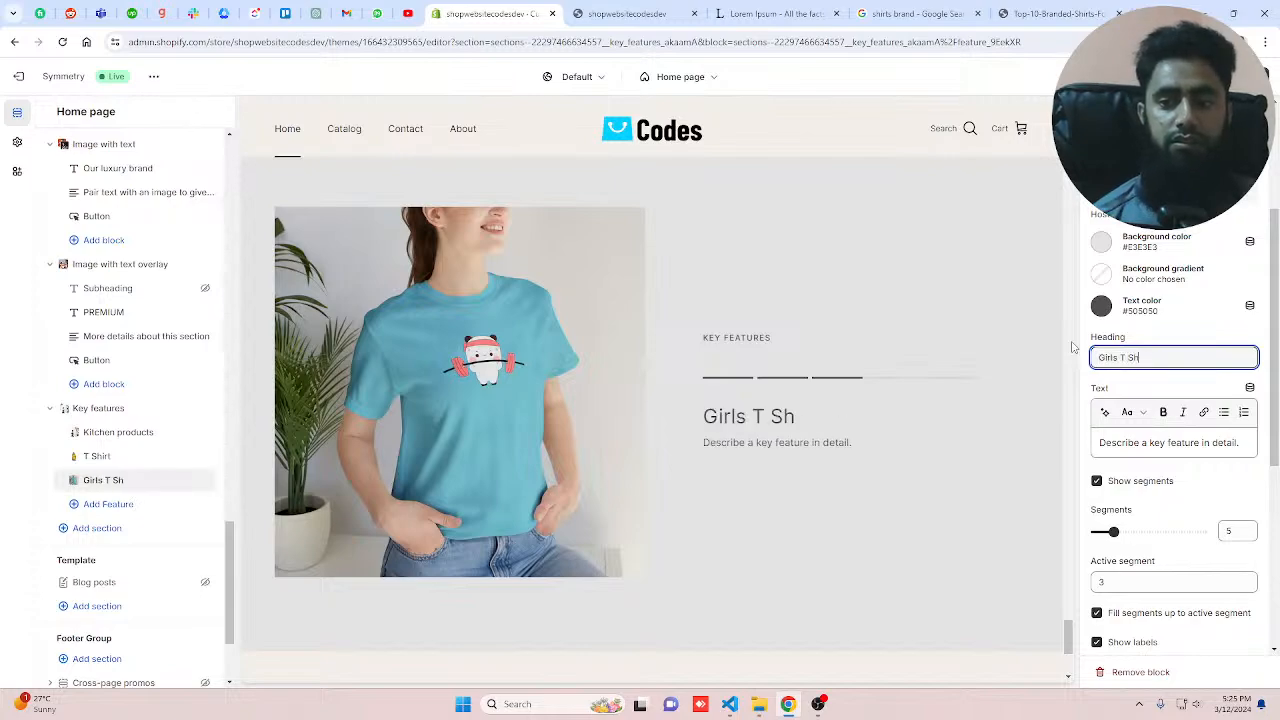
text(rt)
drag(1167, 443, 1094, 445)
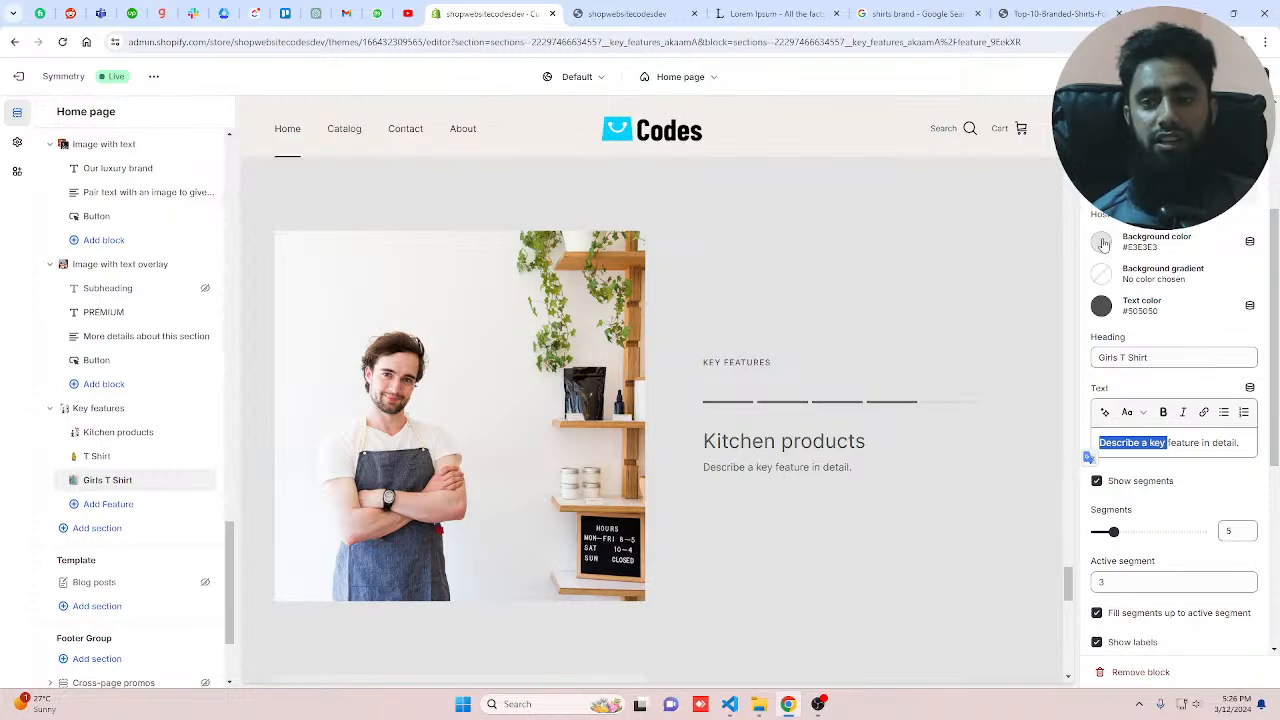
Step: Add a Logo list section after Key features and set its heading to "Brands"
scroll(1103, 245, up, 2)
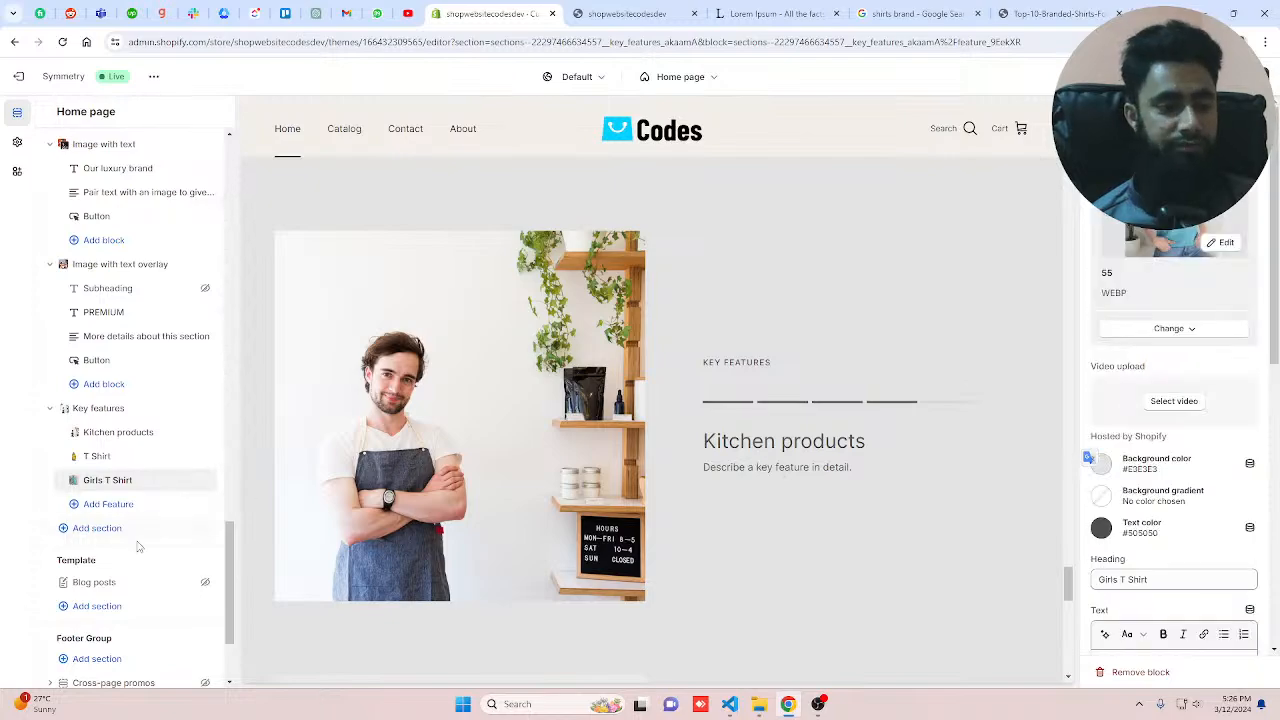
click(100, 528)
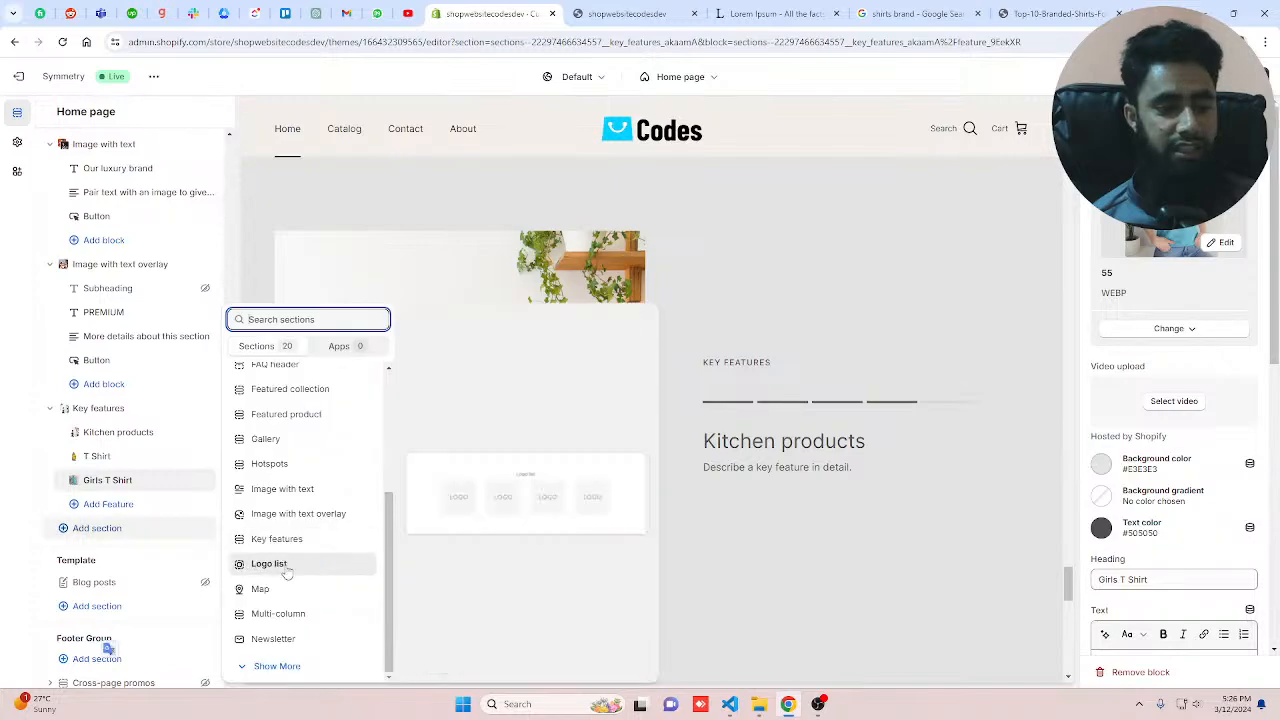
click(289, 571)
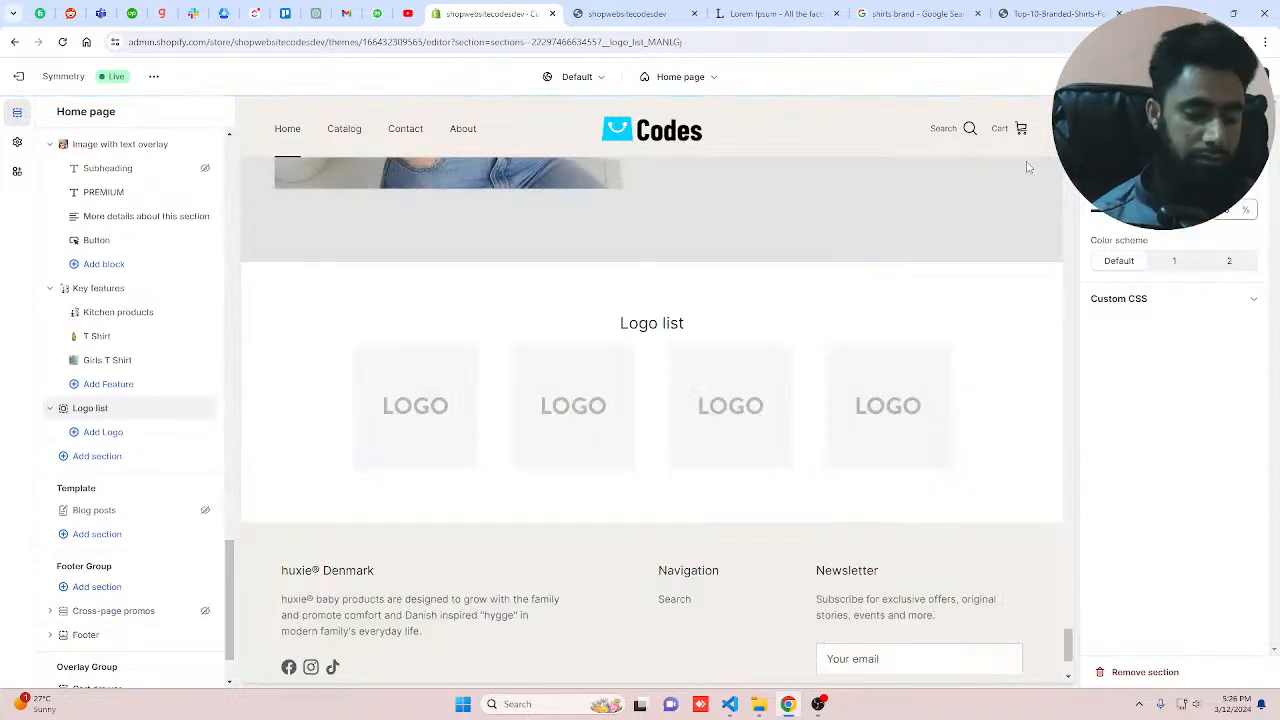
text(Brands)
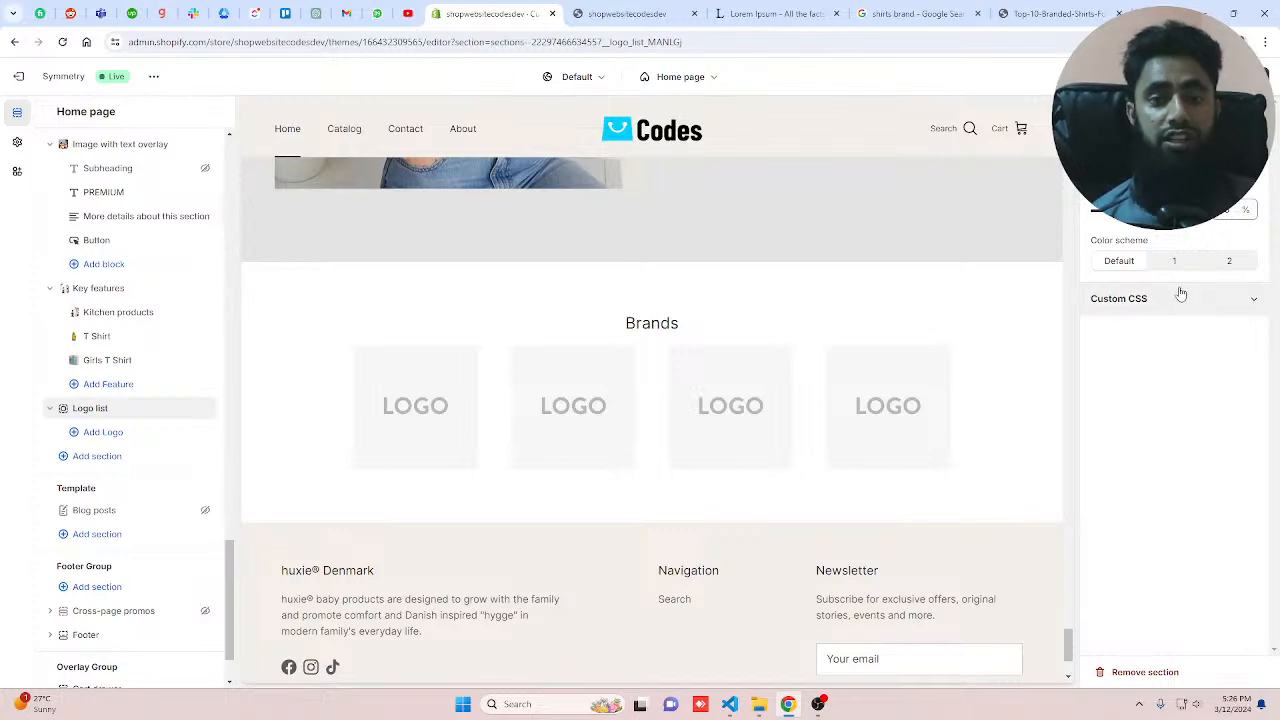
Step: Add five logo blocks to the Logo list section
click(118, 437)
click(105, 456)
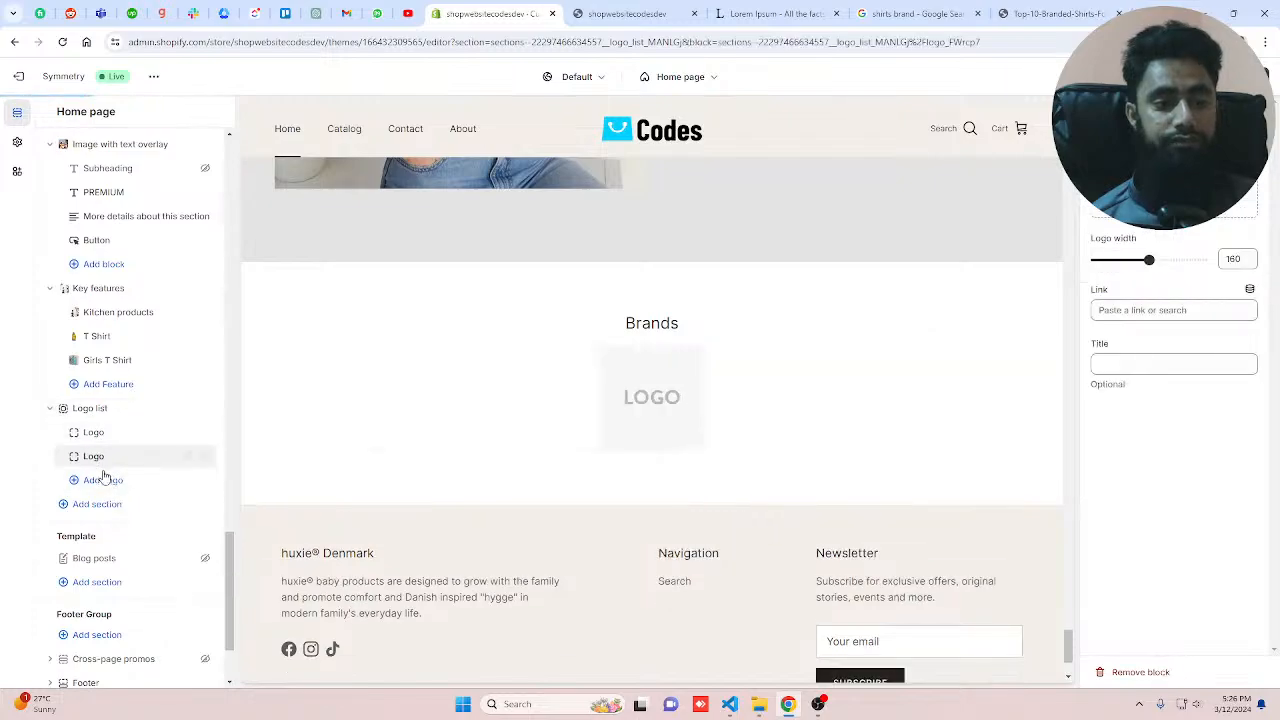
click(103, 480)
click(103, 504)
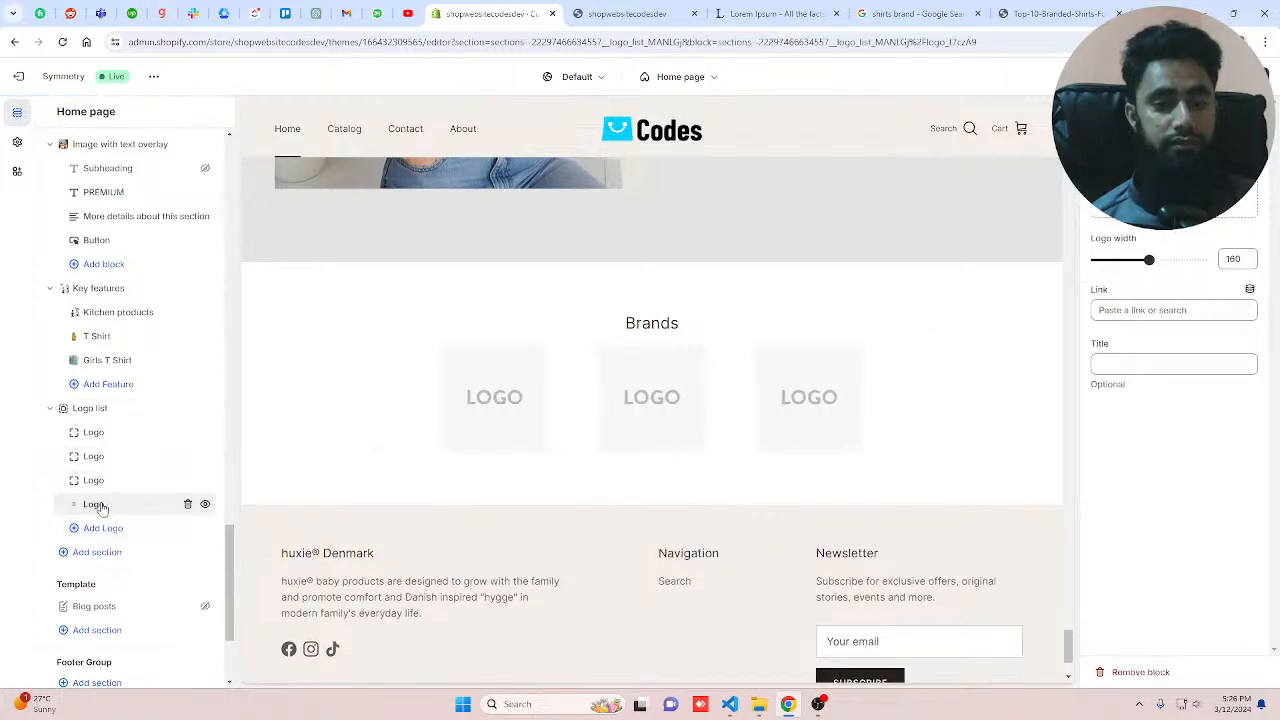
click(103, 528)
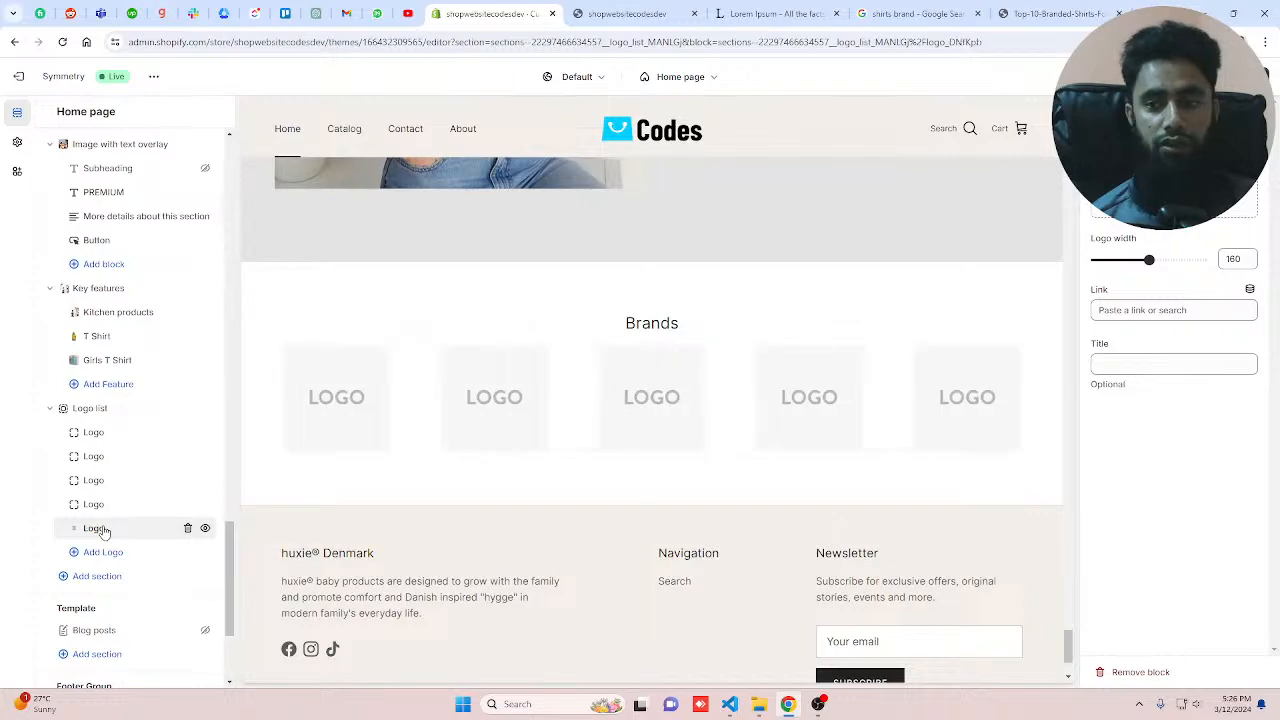
click(100, 408)
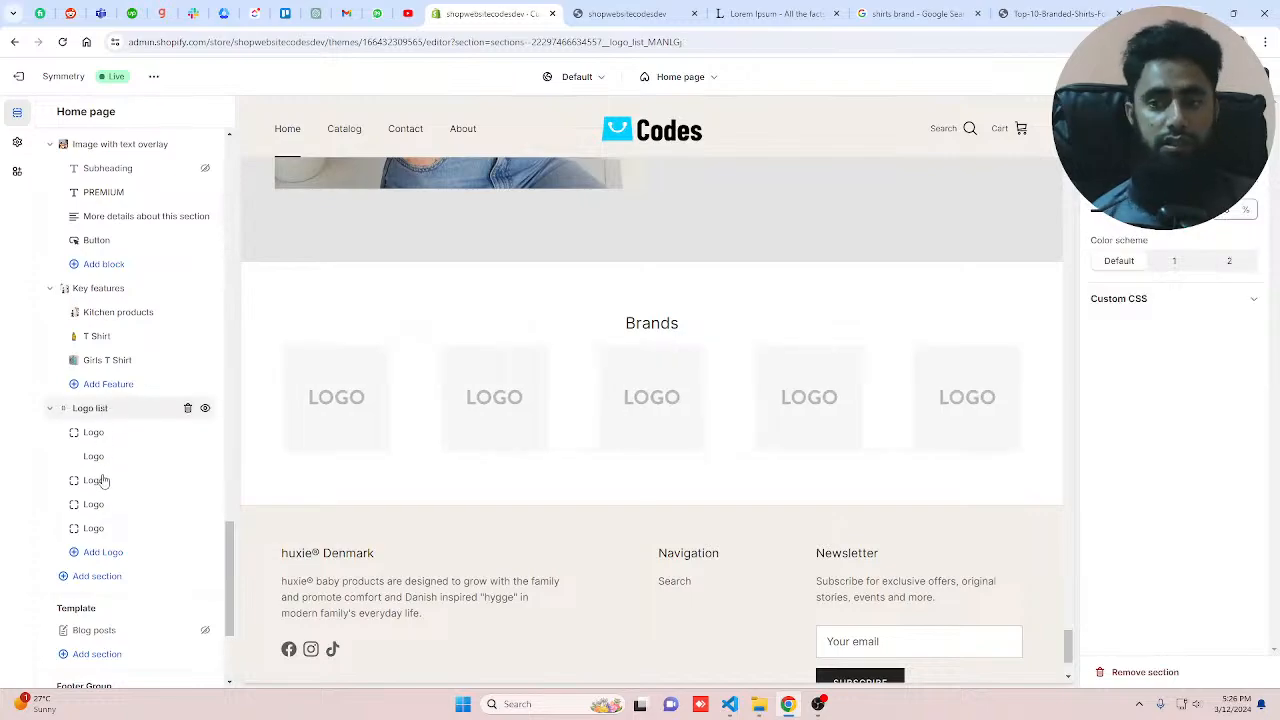
Step: Set the first logo's image to the shopwebsitecodes picture from the store library
click(383, 405)
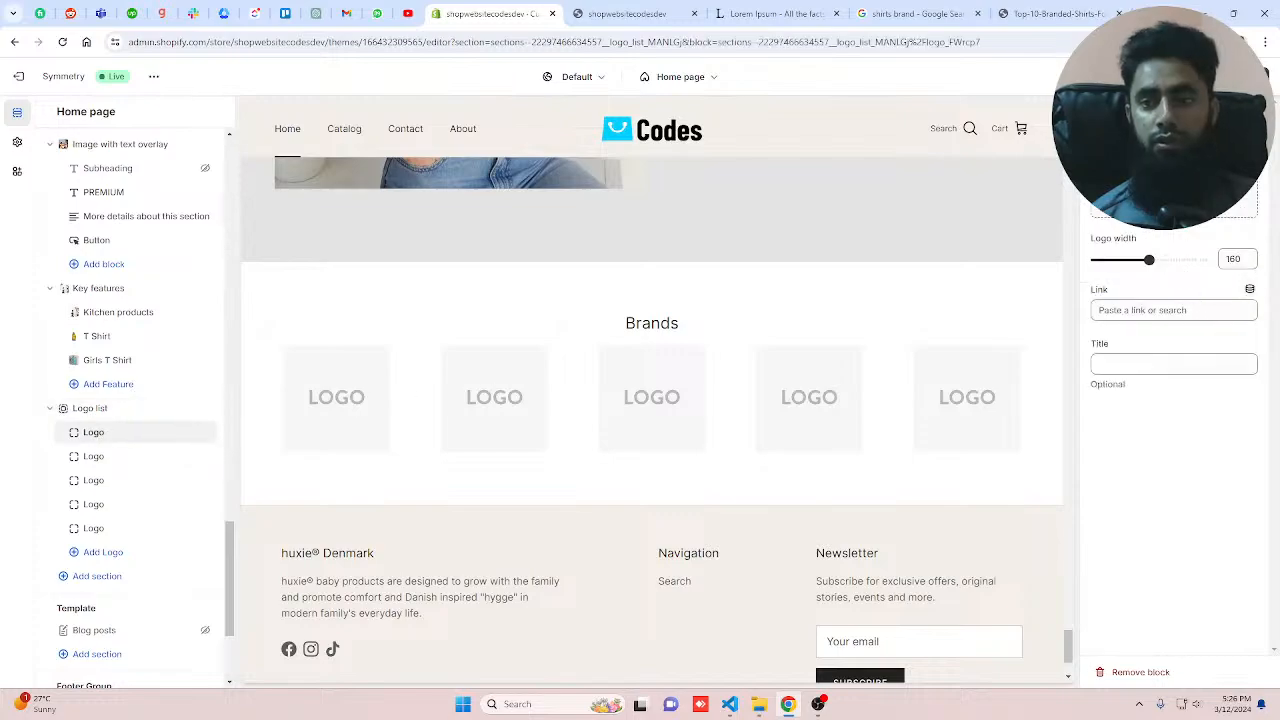
click(1173, 175)
scroll(590, 548, down, 4)
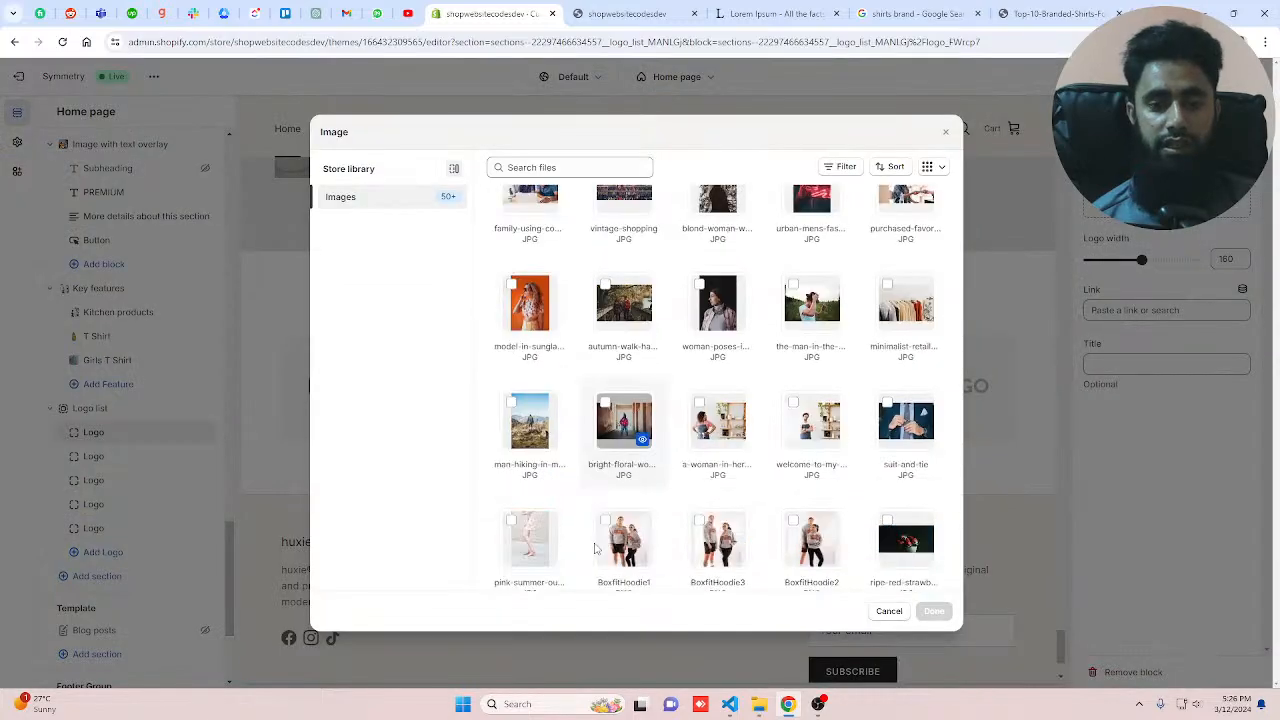
click(530, 365)
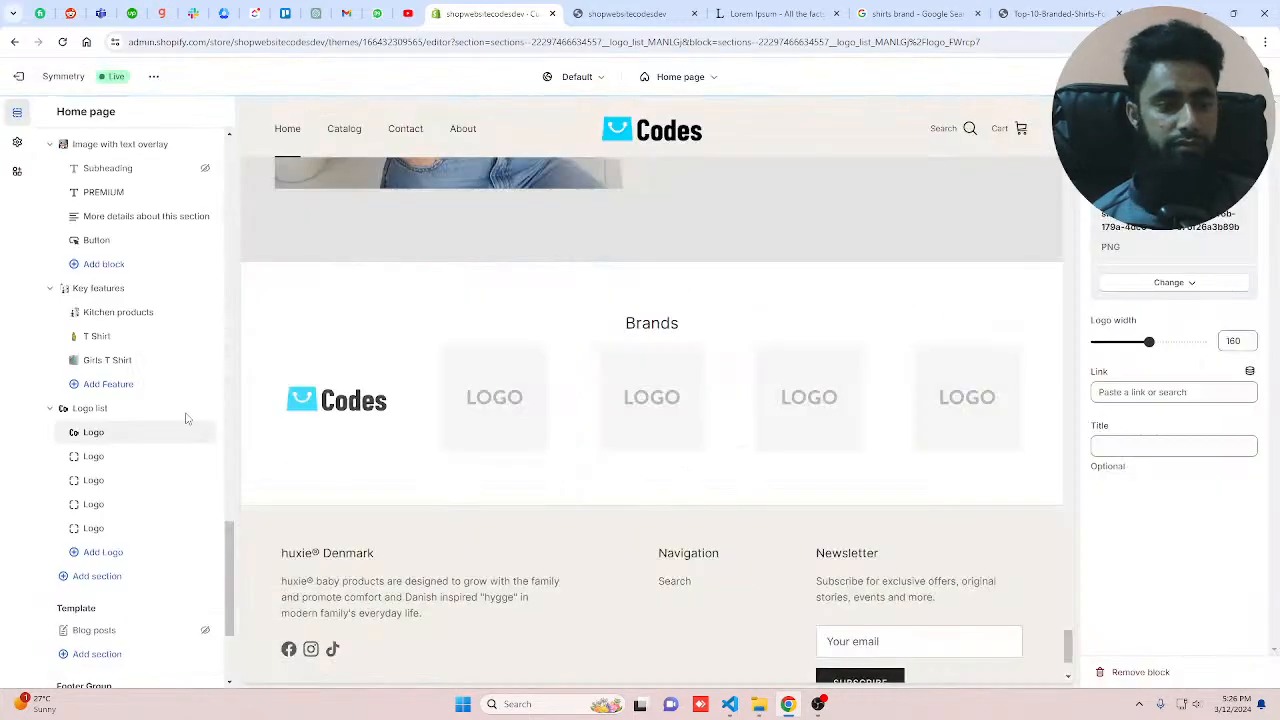
Step: Set the second logo's image to the shopwebsitecodes picture from the store library
click(160, 456)
click(1166, 174)
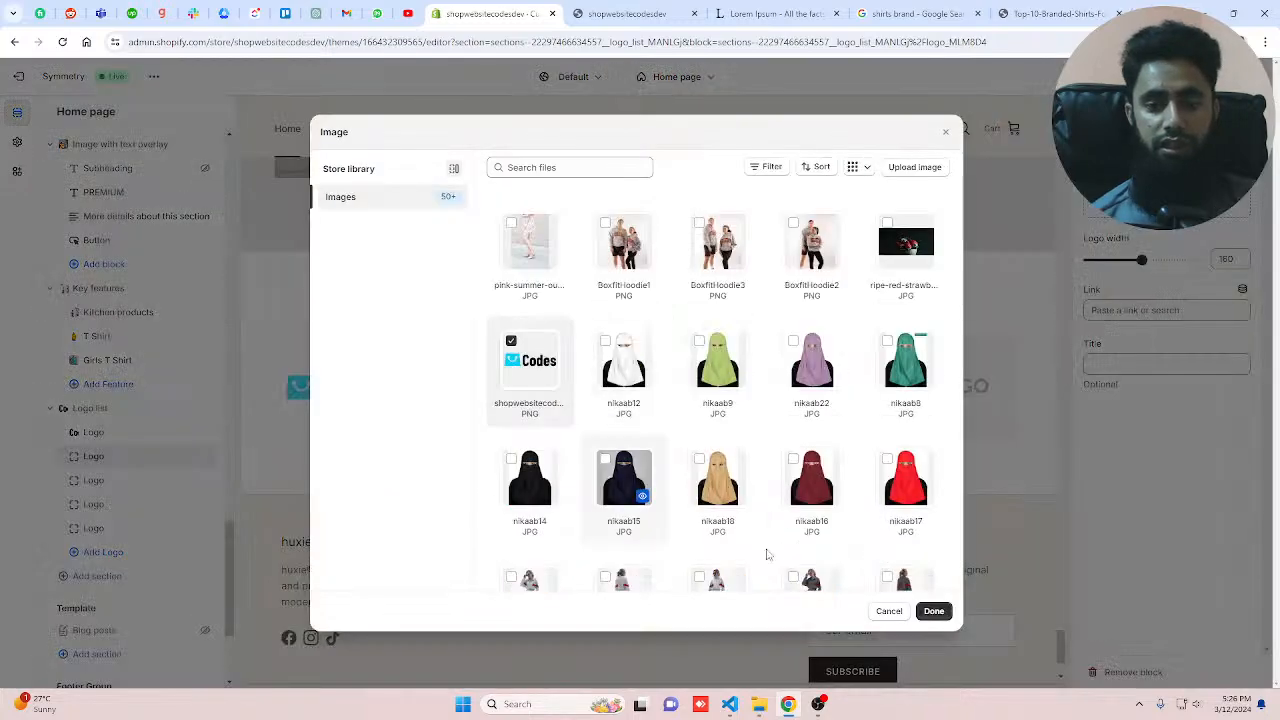
click(933, 611)
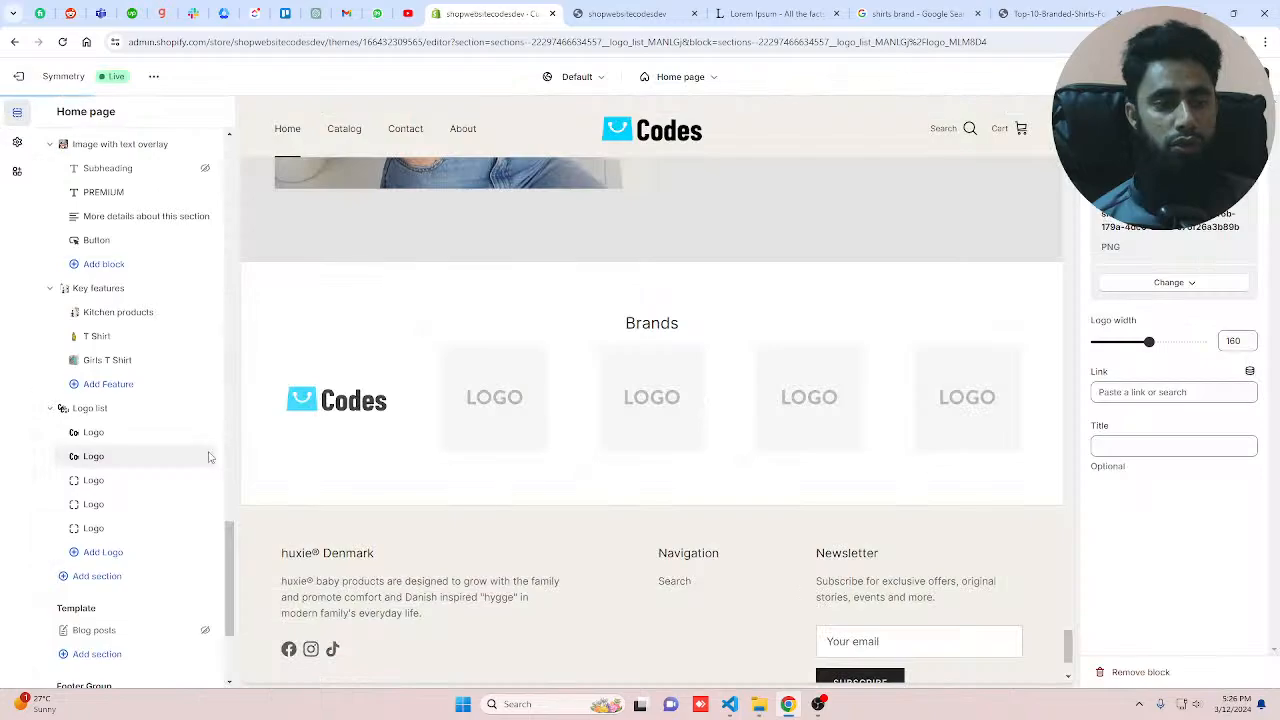
Step: Set the third and fourth logos' images to the shopwebsitecodes picture from the store library
click(104, 481)
click(1166, 174)
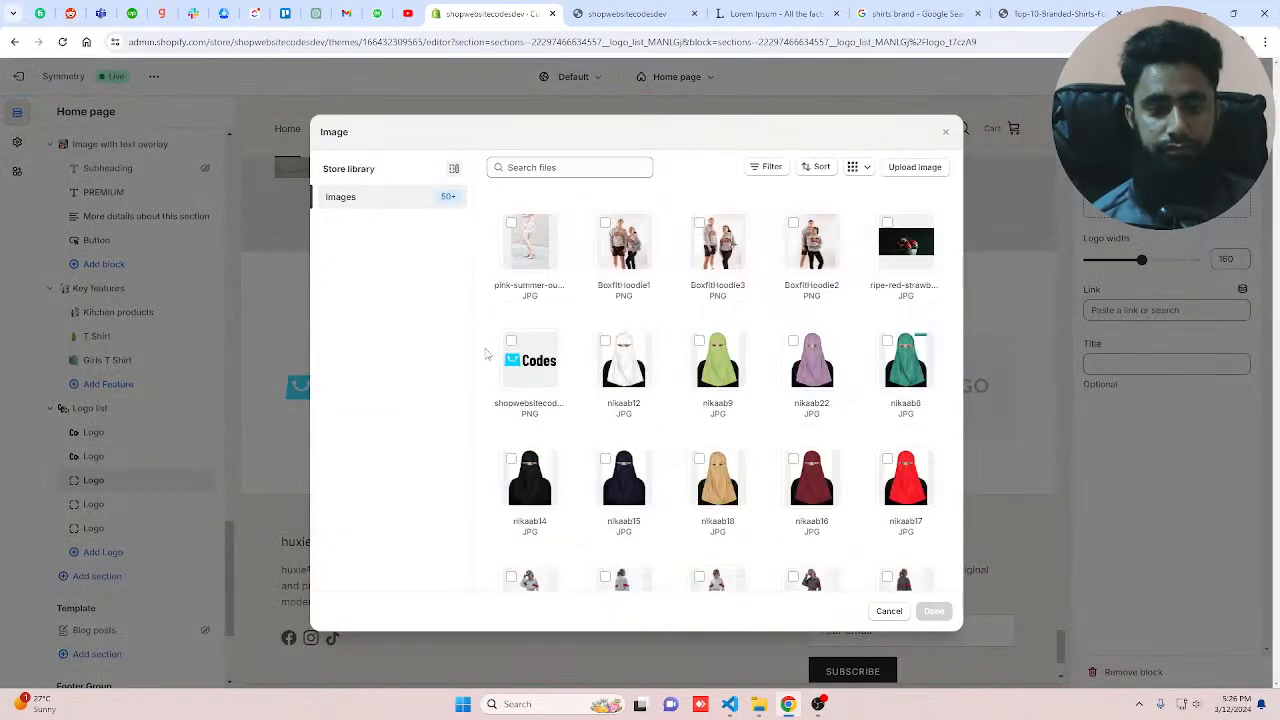
key(Escape)
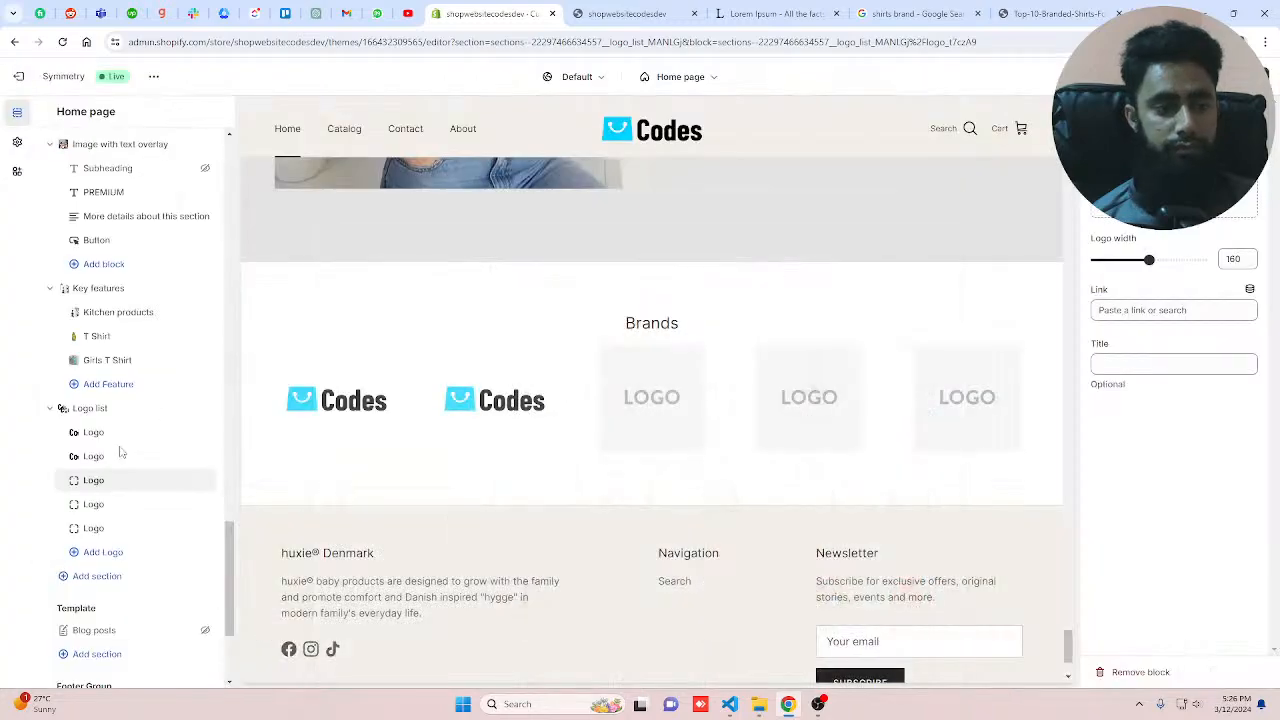
click(100, 504)
click(1166, 174)
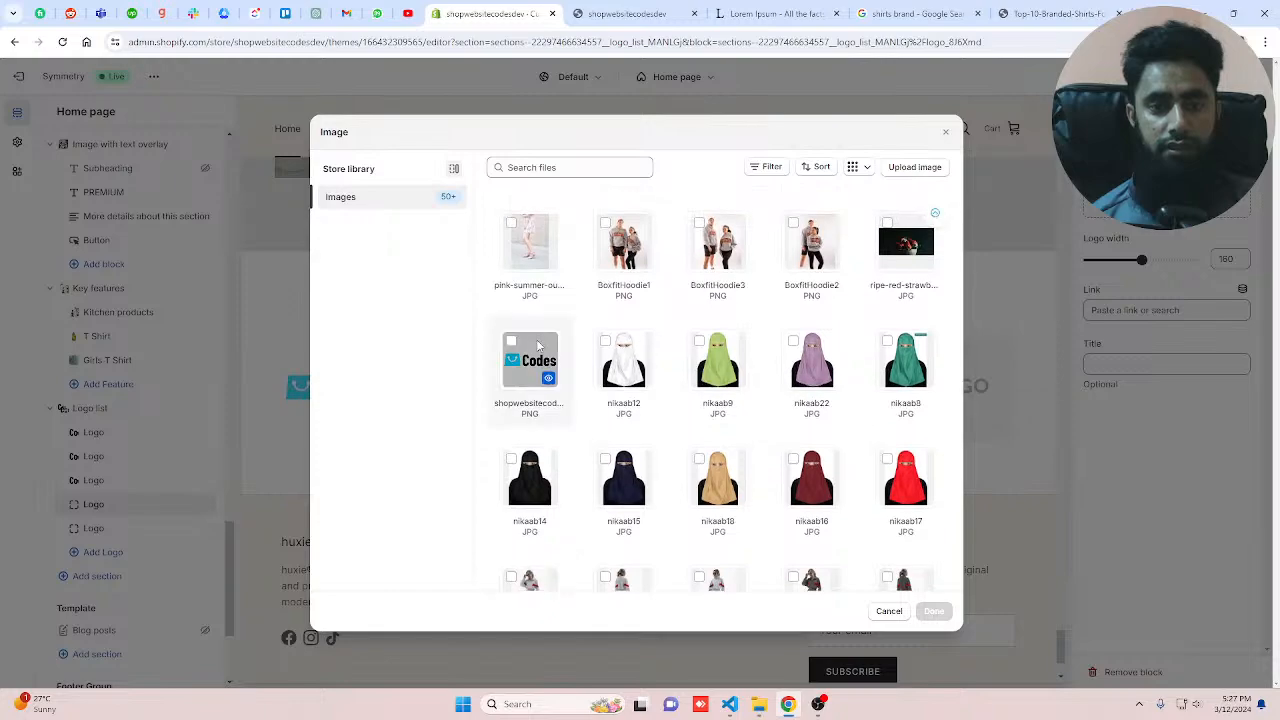
key(Escape)
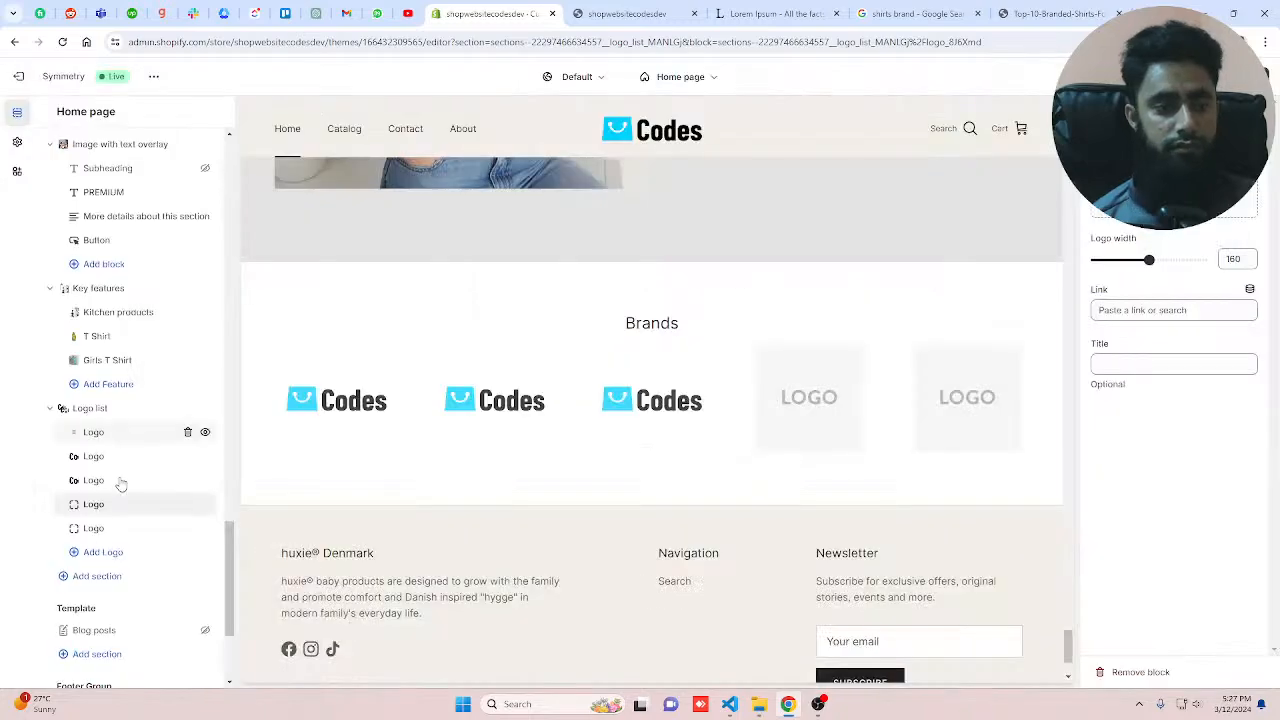
Step: Set the fifth logo's image to the shopwebsitecodes picture and its logo width to 210
click(100, 528)
click(1160, 190)
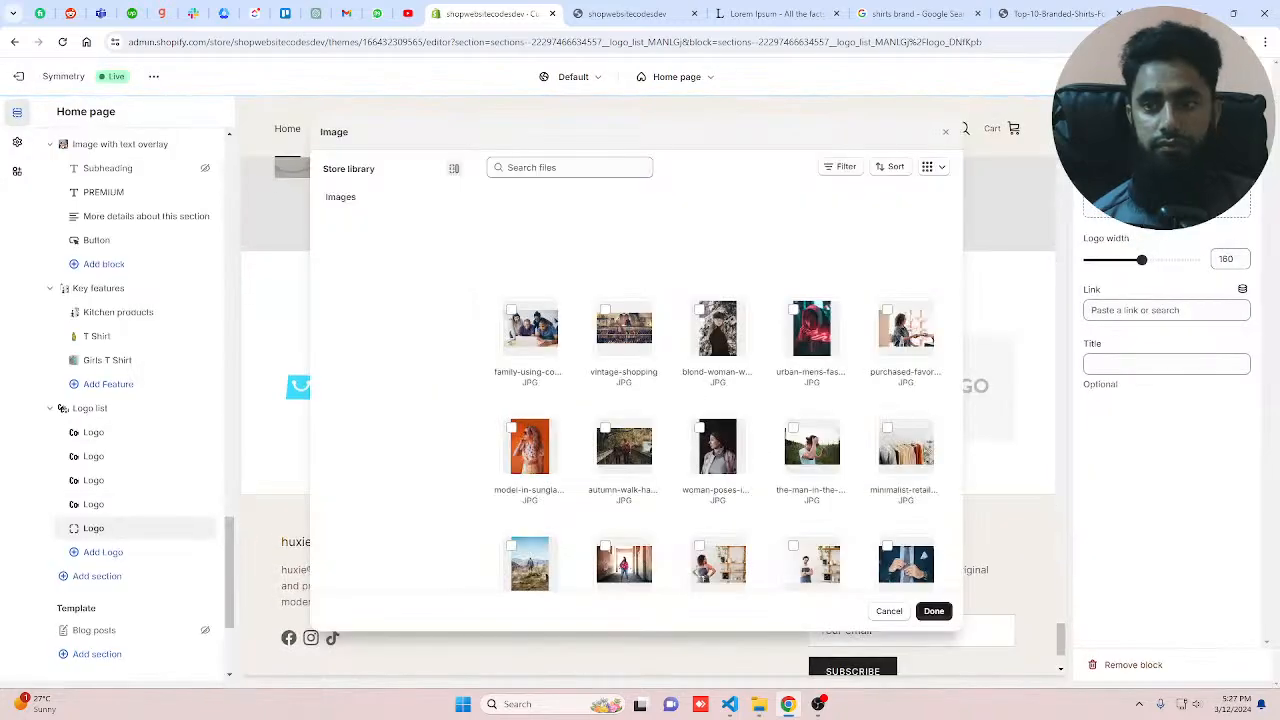
scroll(536, 494, down, 5)
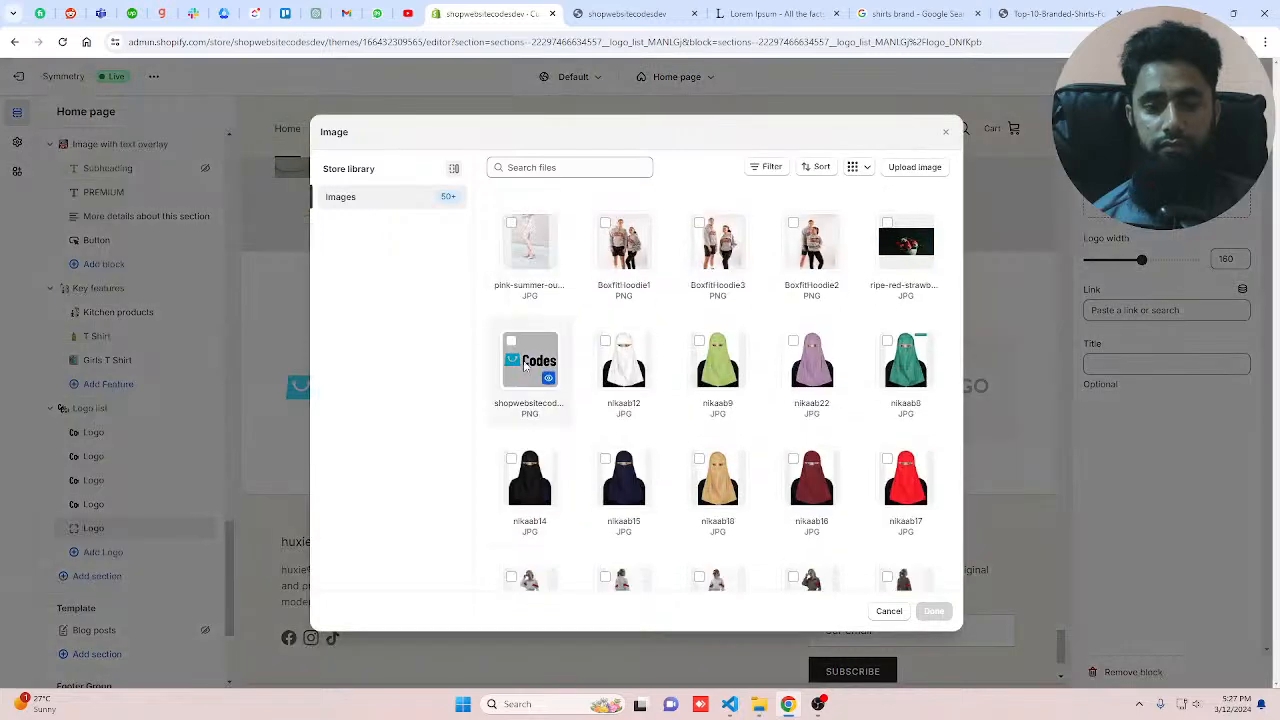
click(525, 357)
click(933, 611)
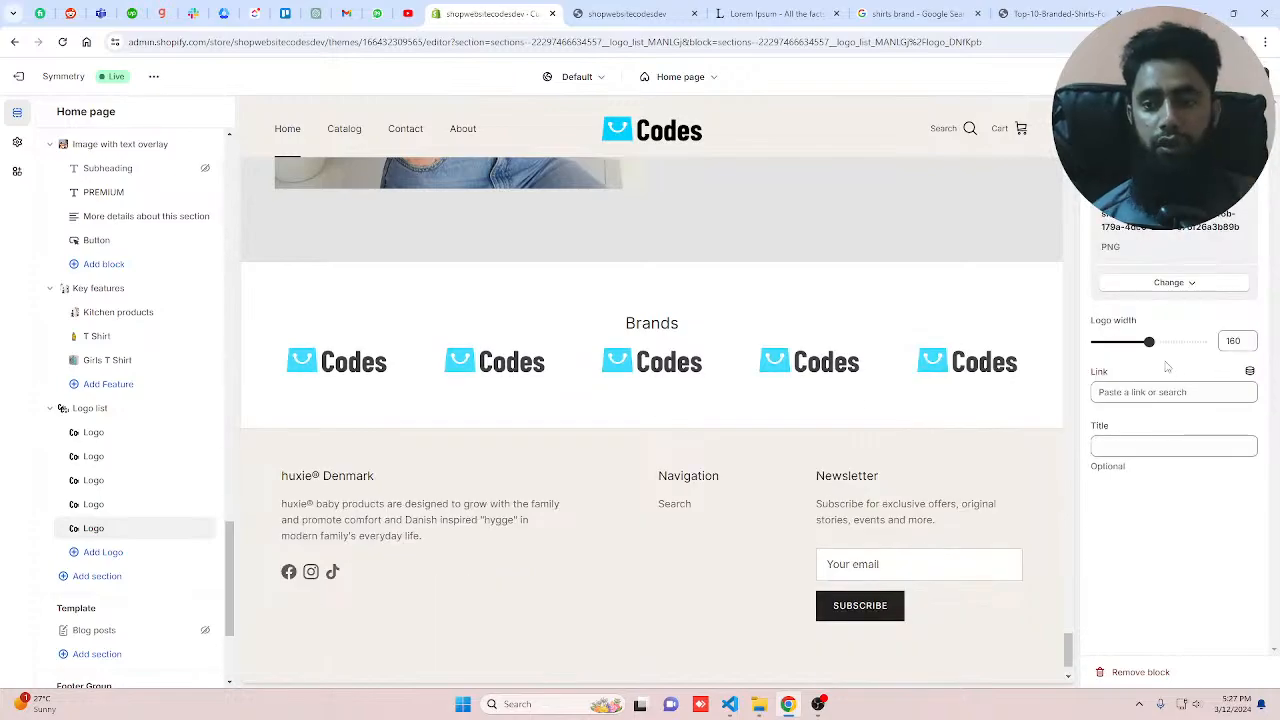
drag(1150, 342, 1171, 342)
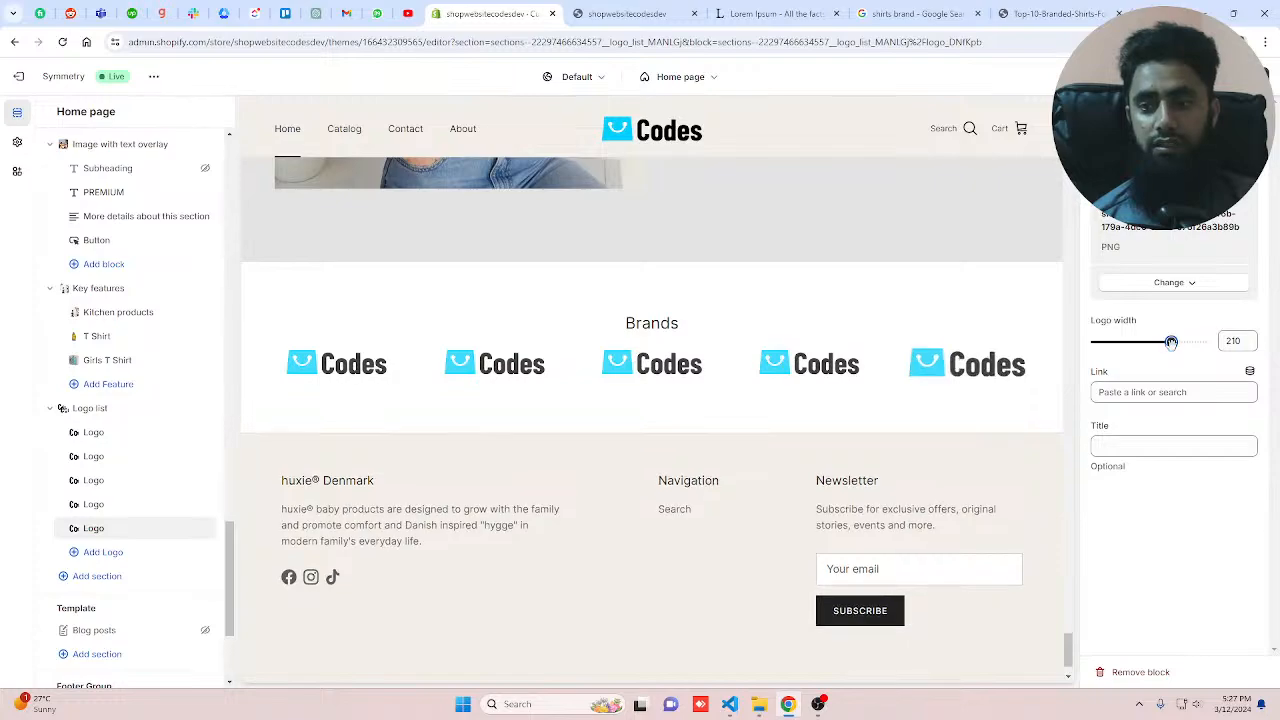
Step: Set the fifth logo's width to 160
drag(1171, 342, 1145, 354)
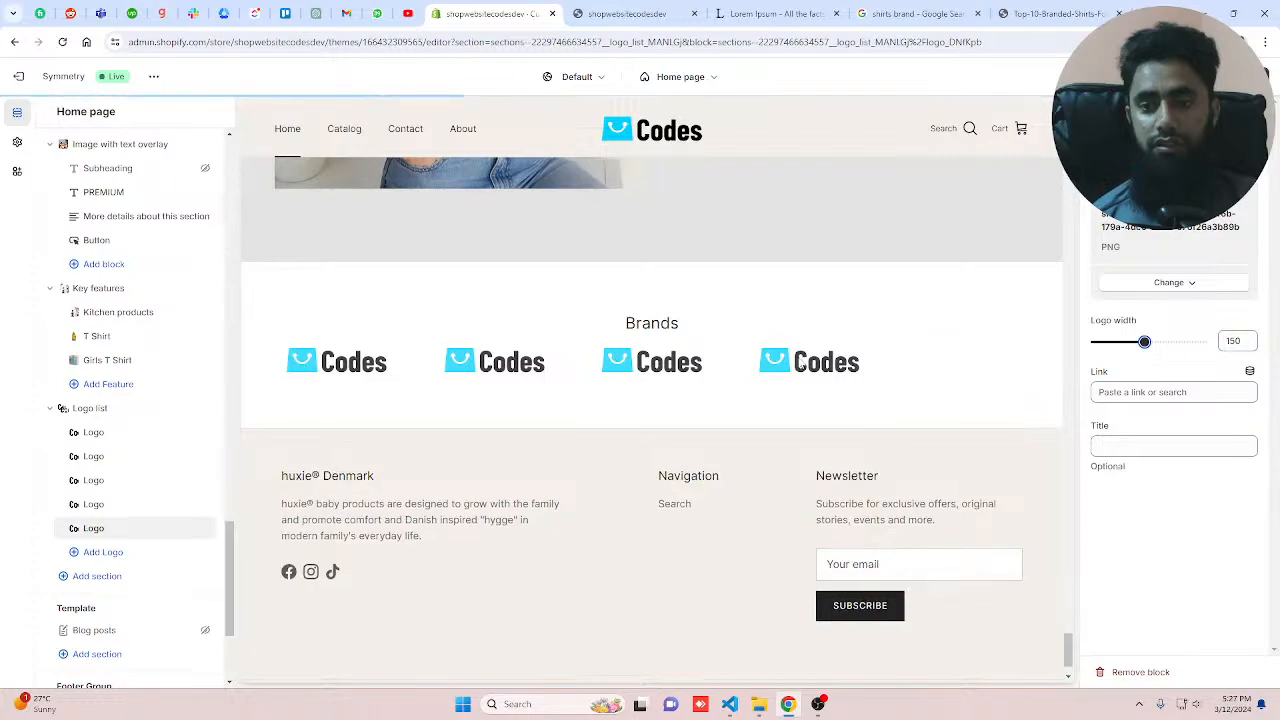
click(93, 504)
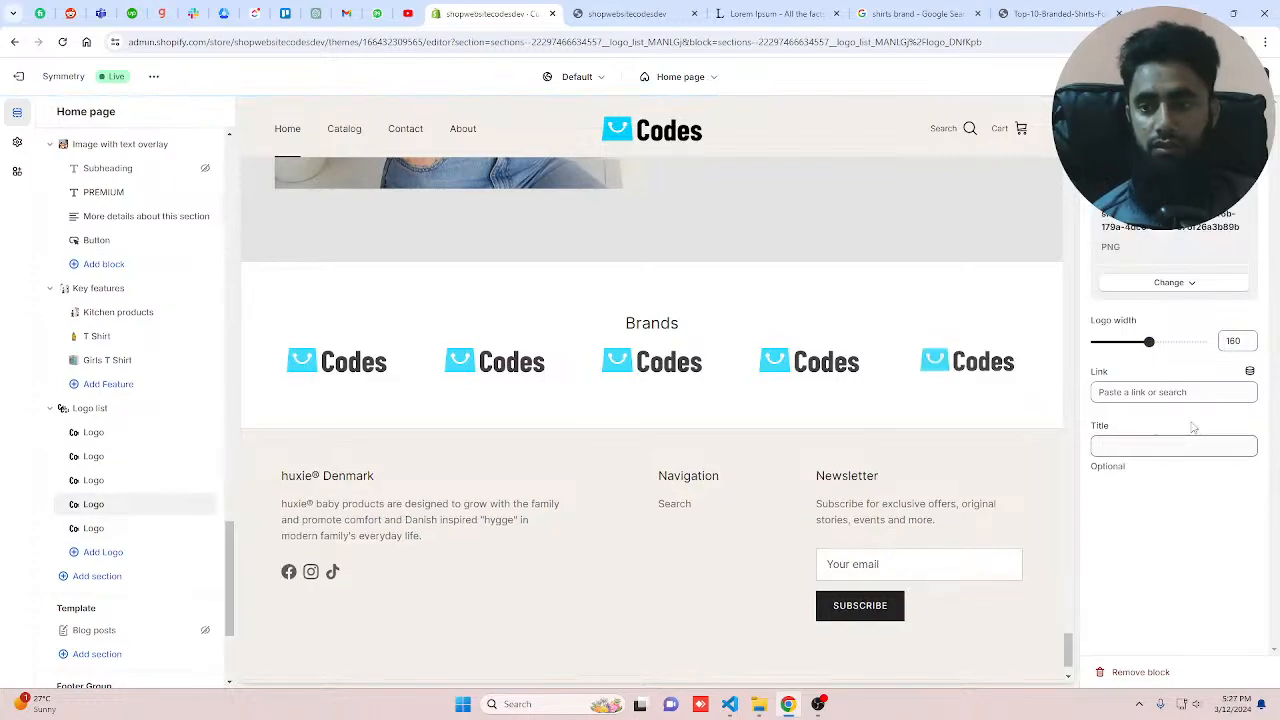
click(94, 528)
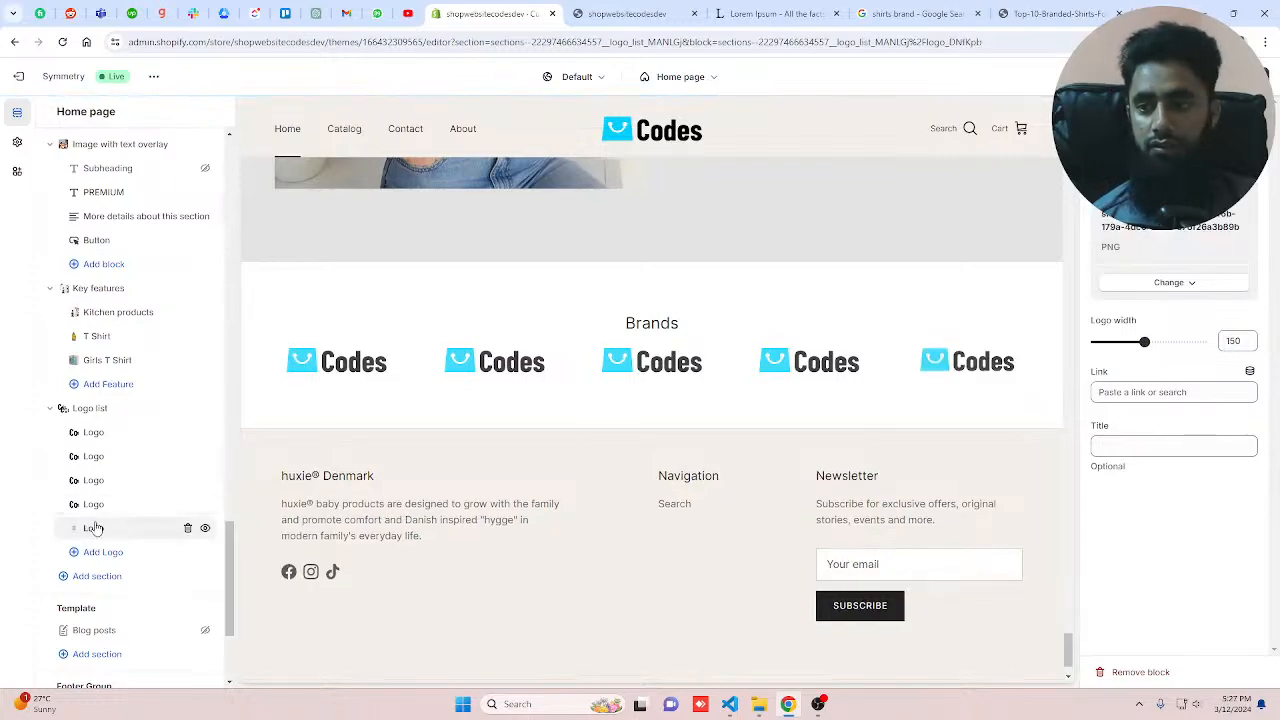
click(1230, 338)
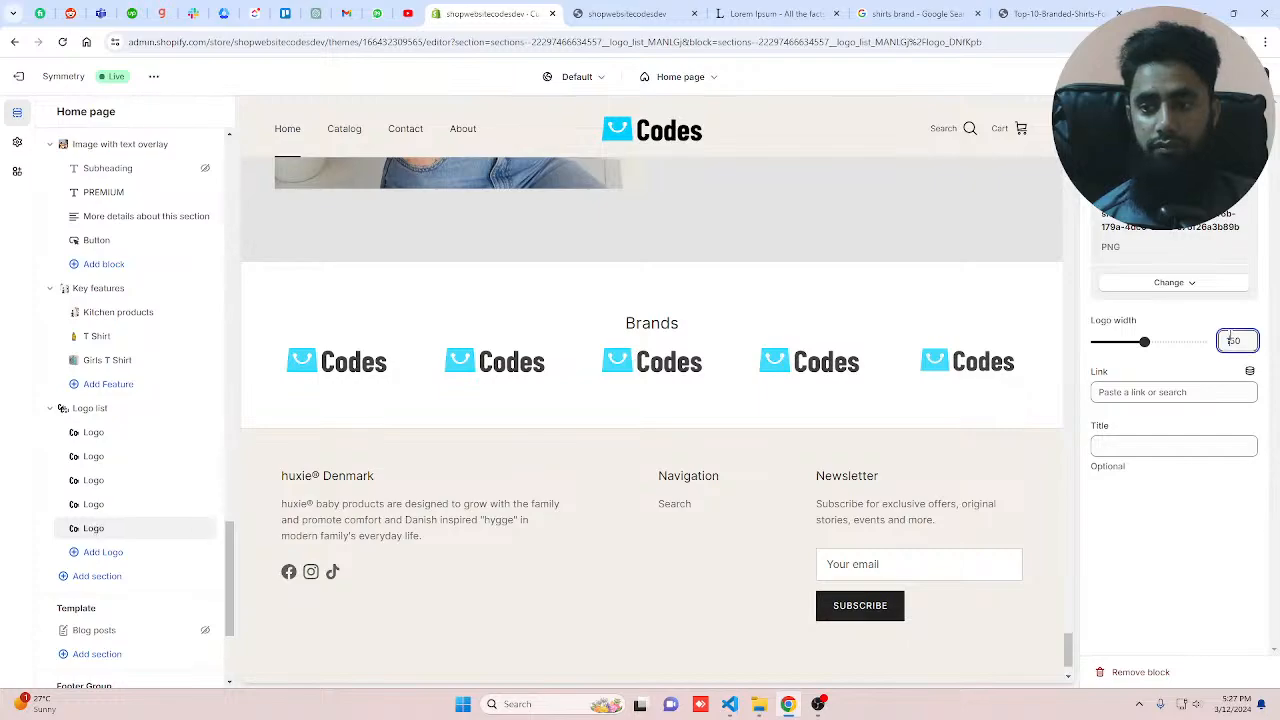
key(BackSpace)
text(6)
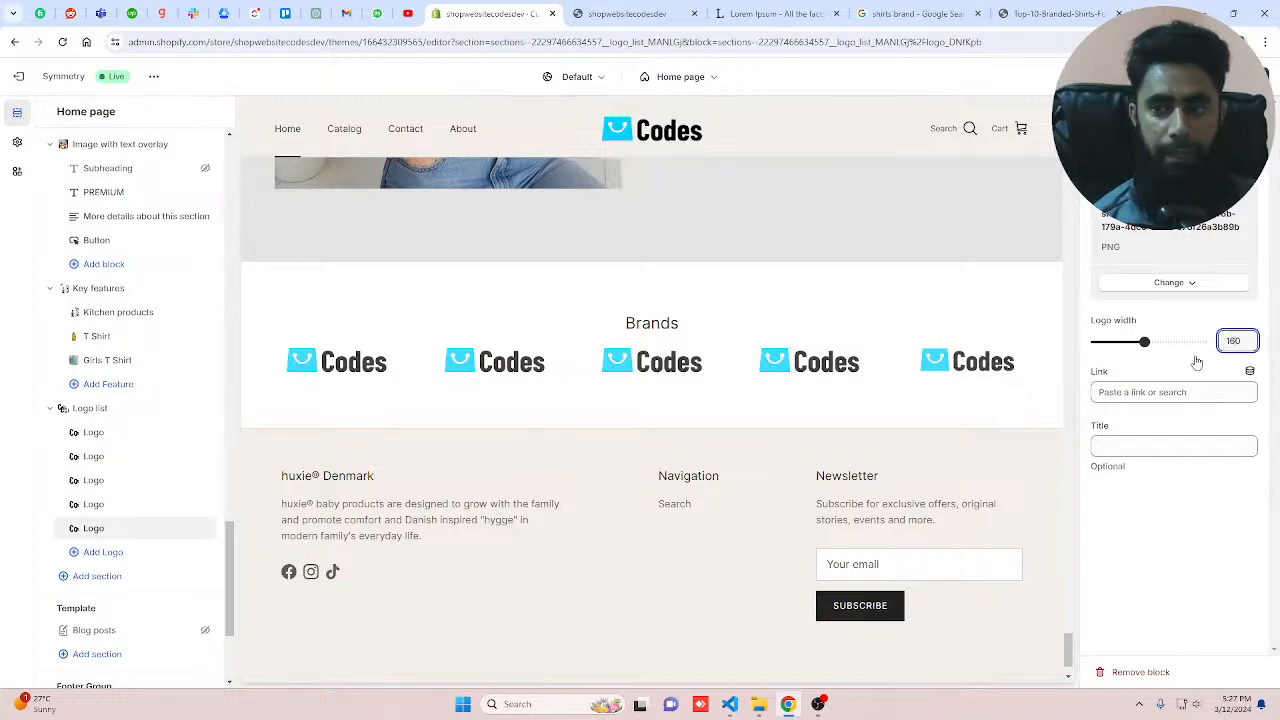
Step: Set the Logo list section's color scheme to 1 and clear its Brands heading
click(100, 414)
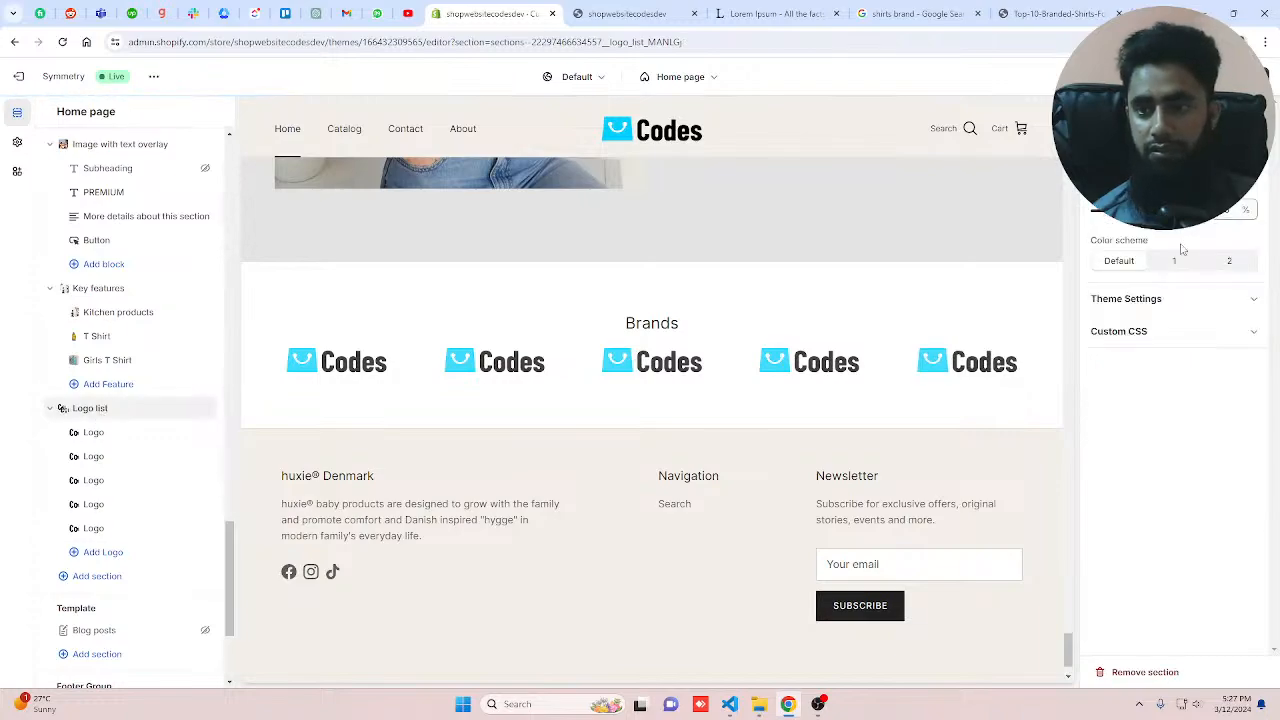
click(1229, 261)
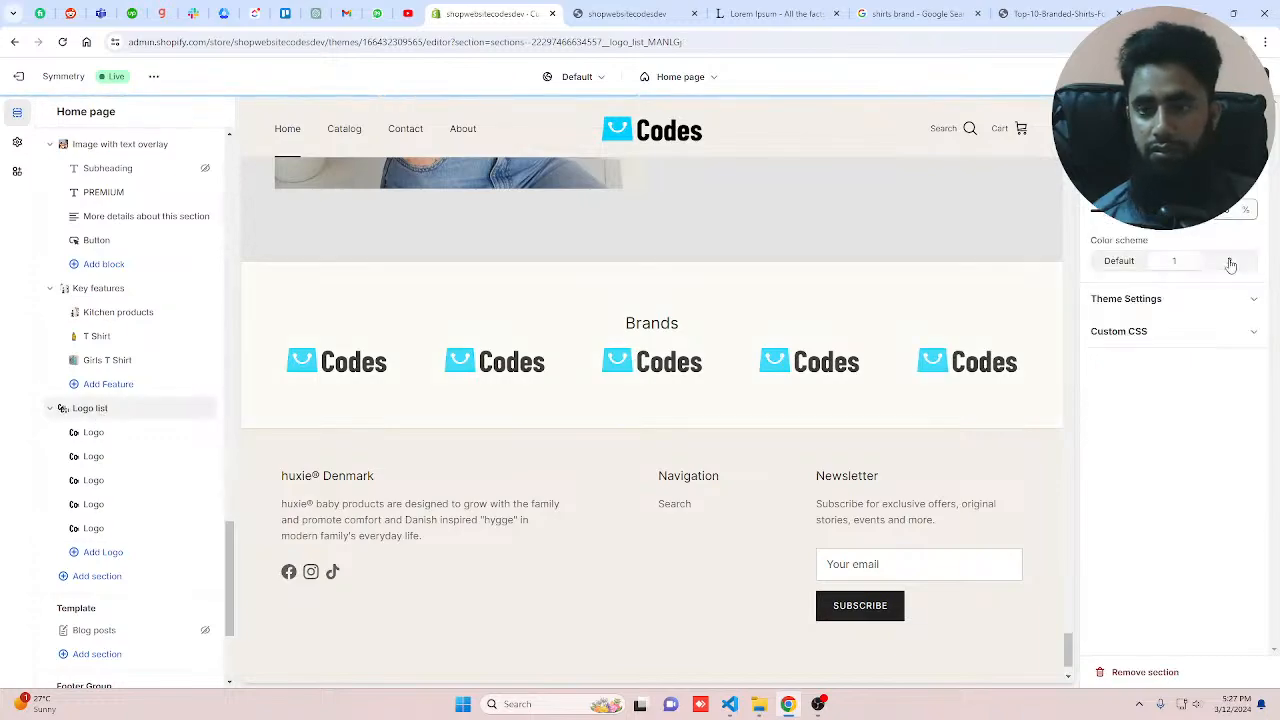
click(1230, 265)
click(1178, 266)
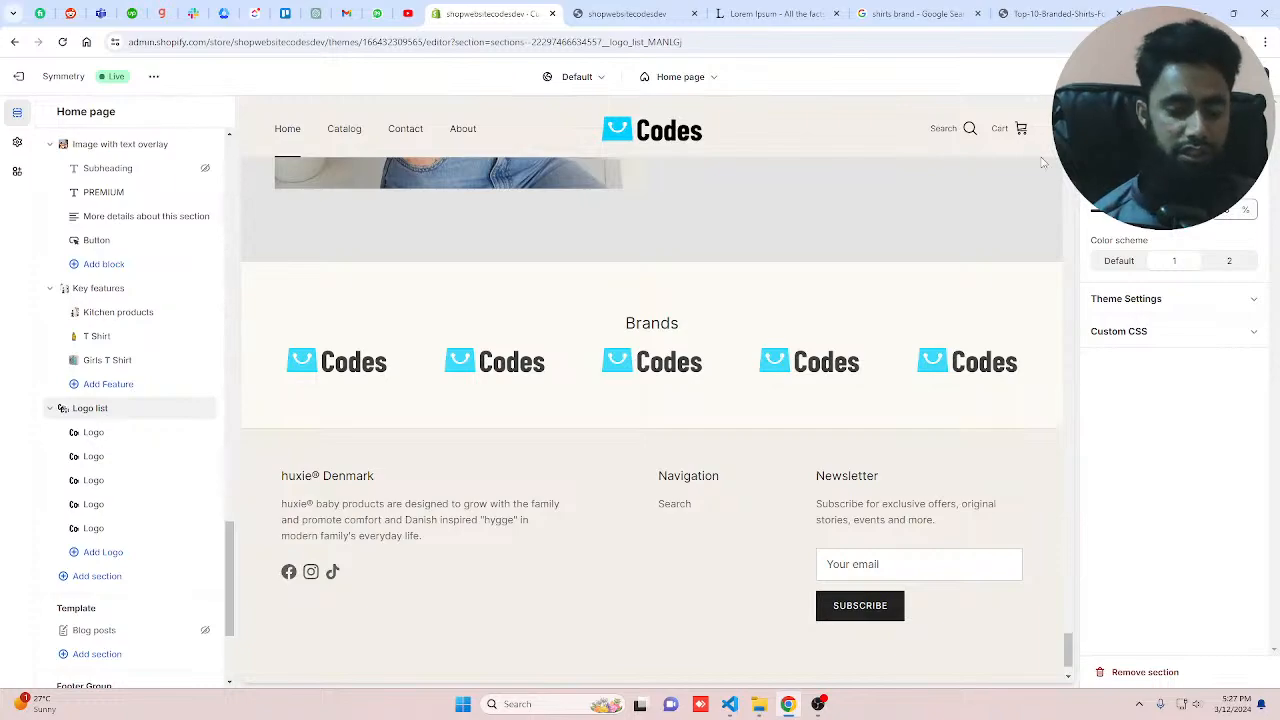
key(BackSpace)
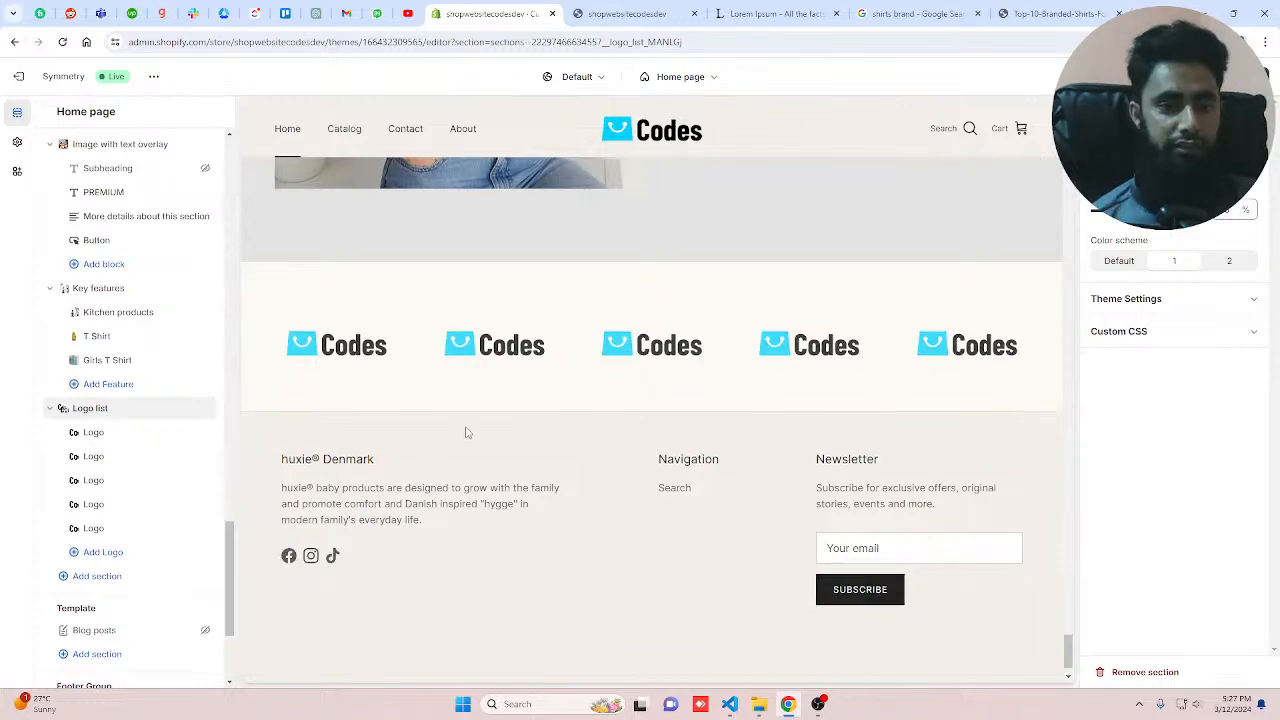
Step: Add a Map section below the Logo list
click(97, 576)
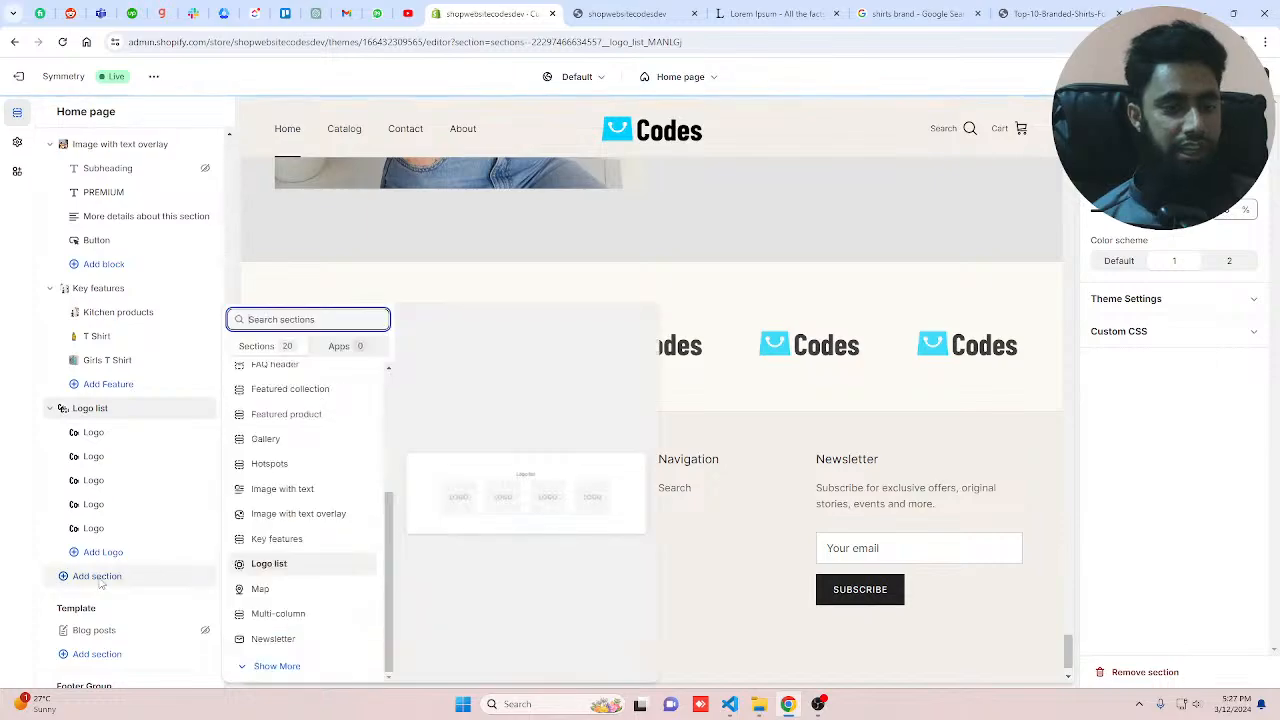
click(264, 589)
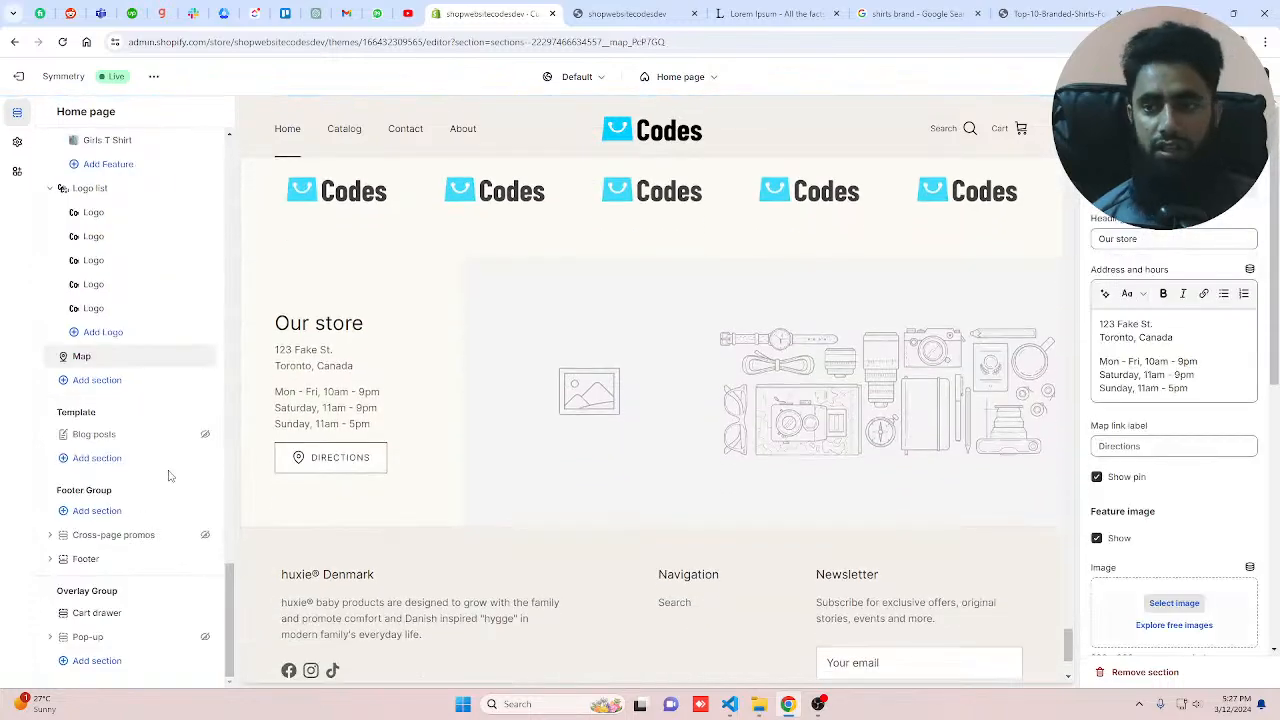
Step: Set the Map section's feature image to the audience-1853662_1920 picture from the store library
drag(1192, 388, 1089, 304)
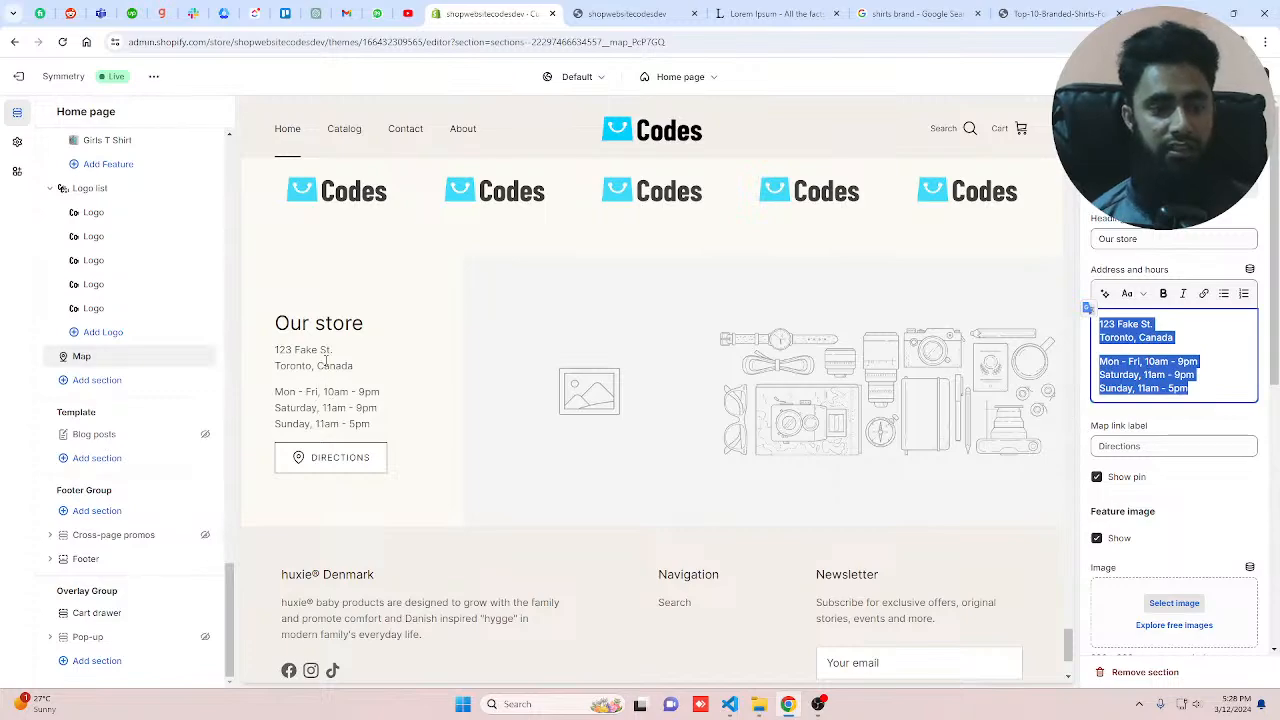
scroll(1183, 410, down, 2)
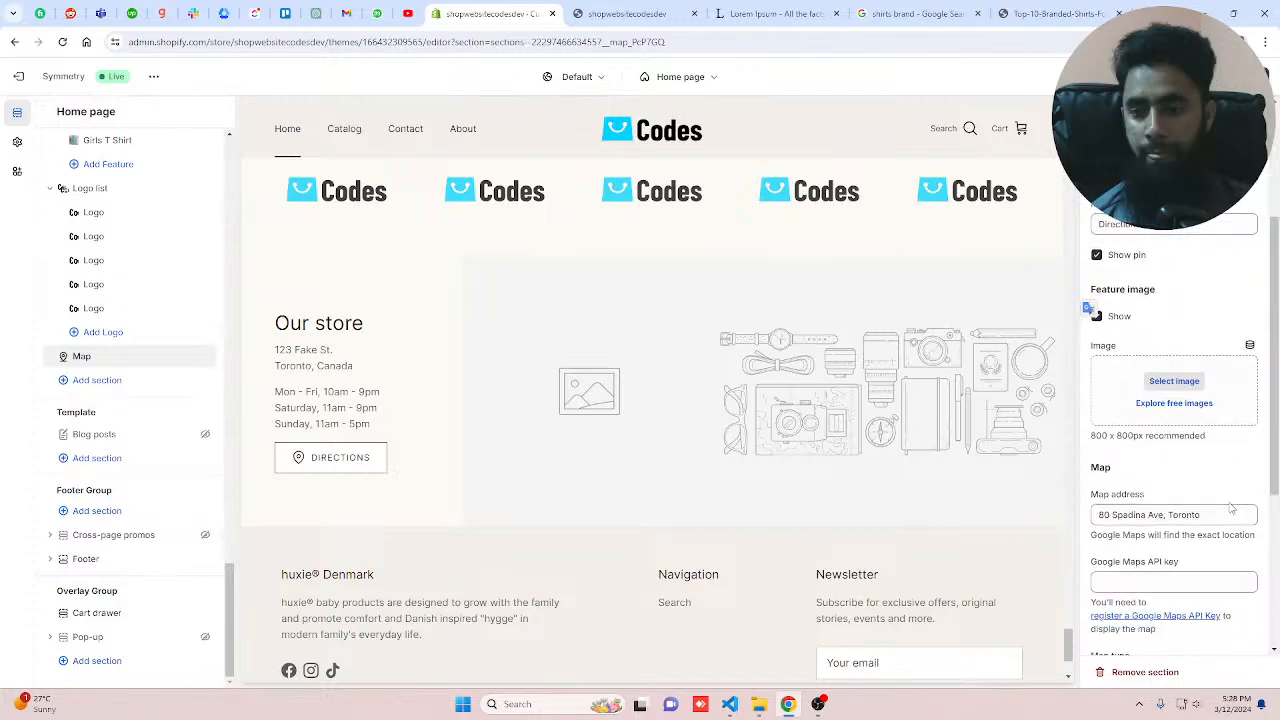
click(1180, 403)
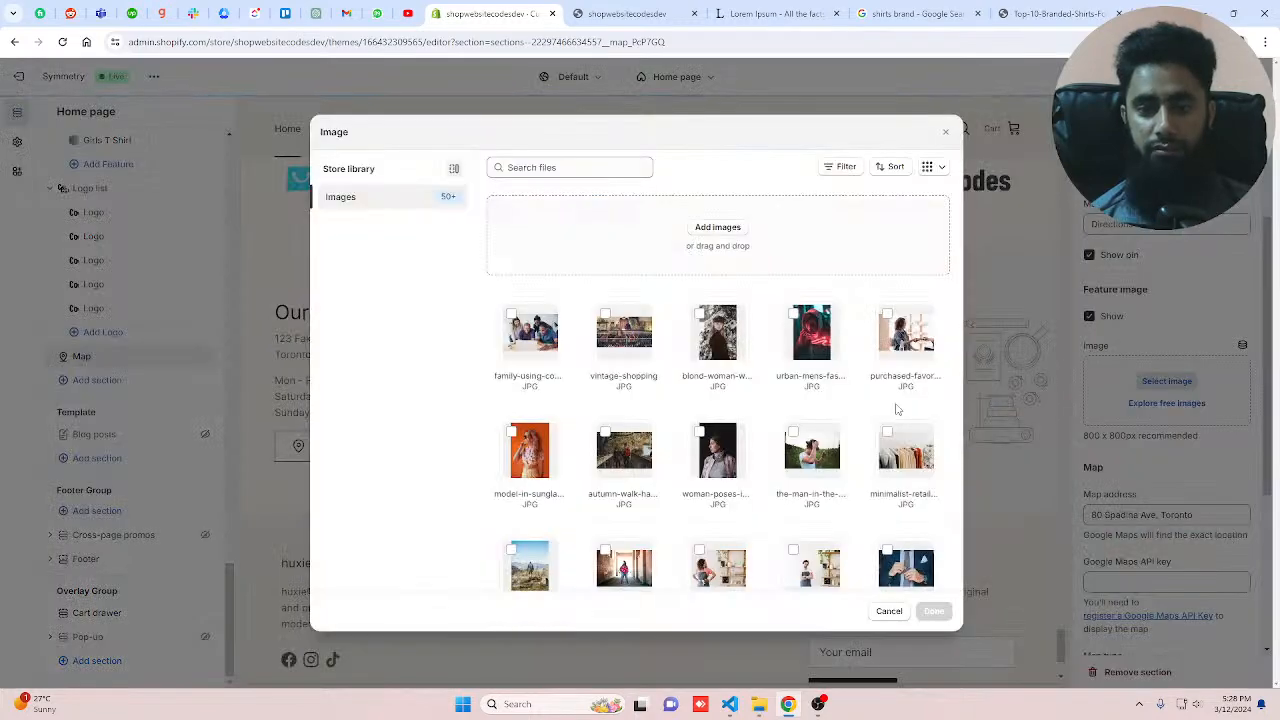
scroll(888, 413, down, 10)
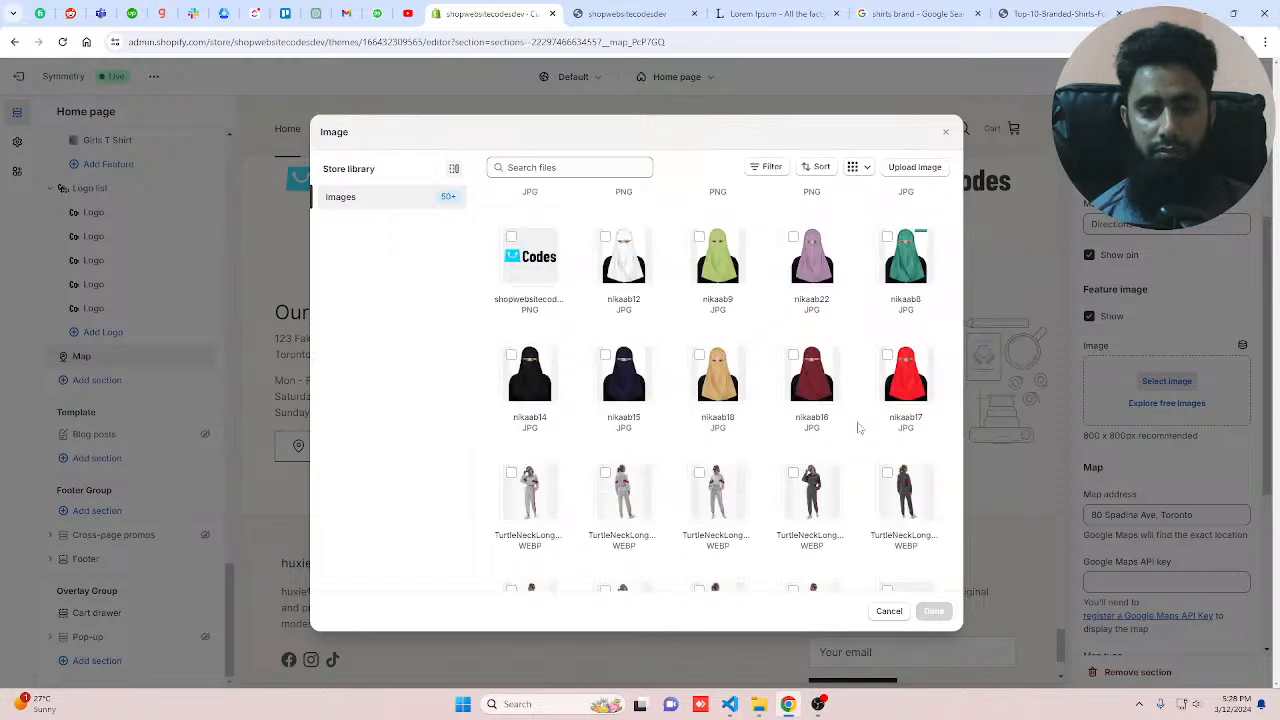
scroll(855, 427, down, 10)
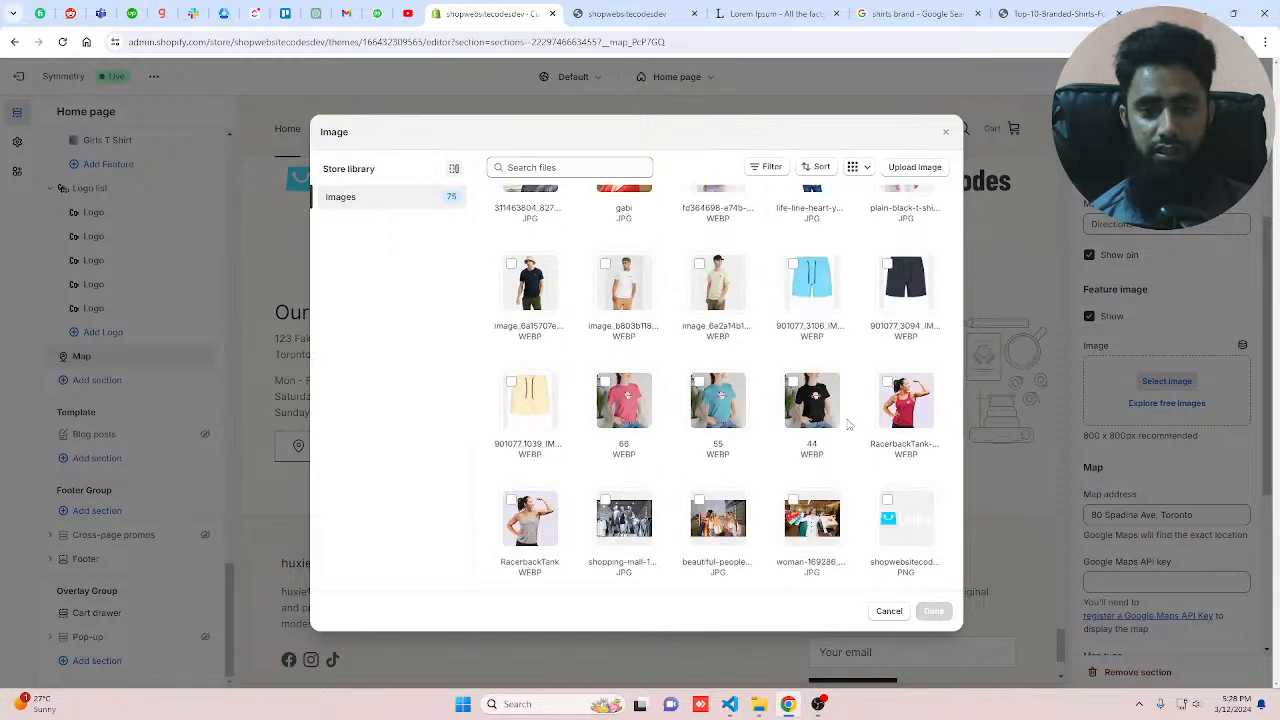
scroll(848, 425, down, 2)
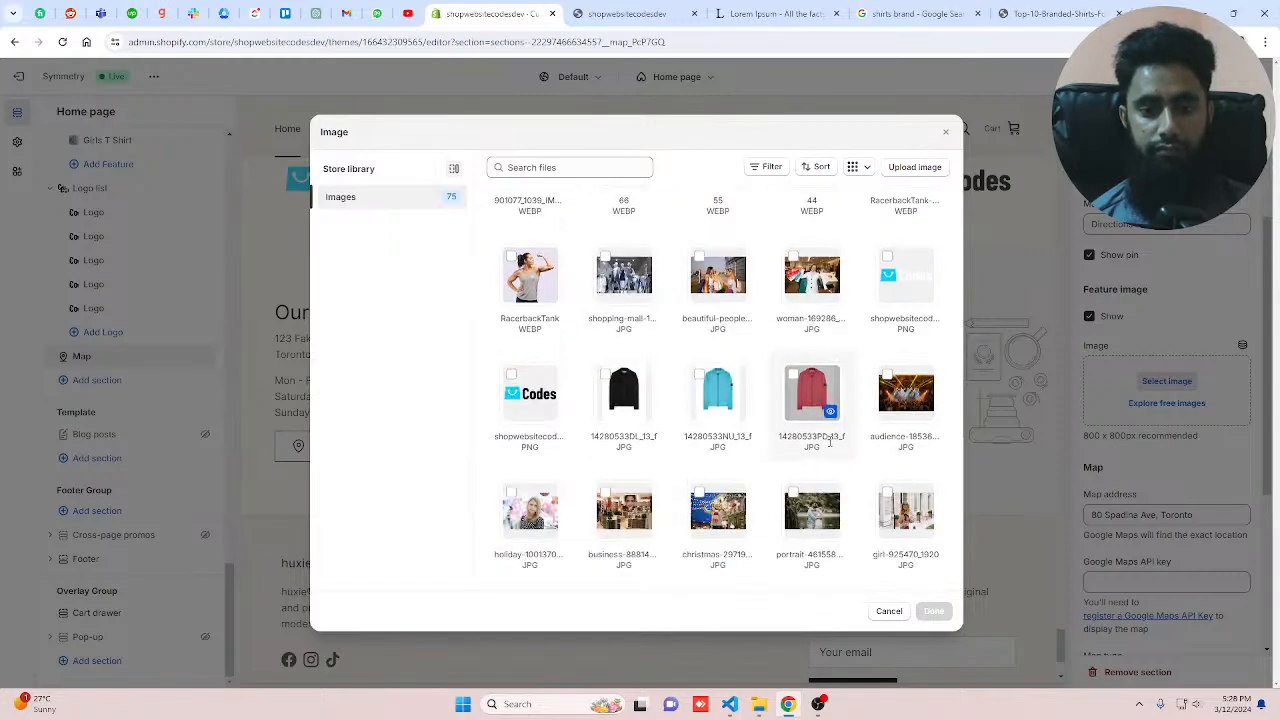
click(894, 525)
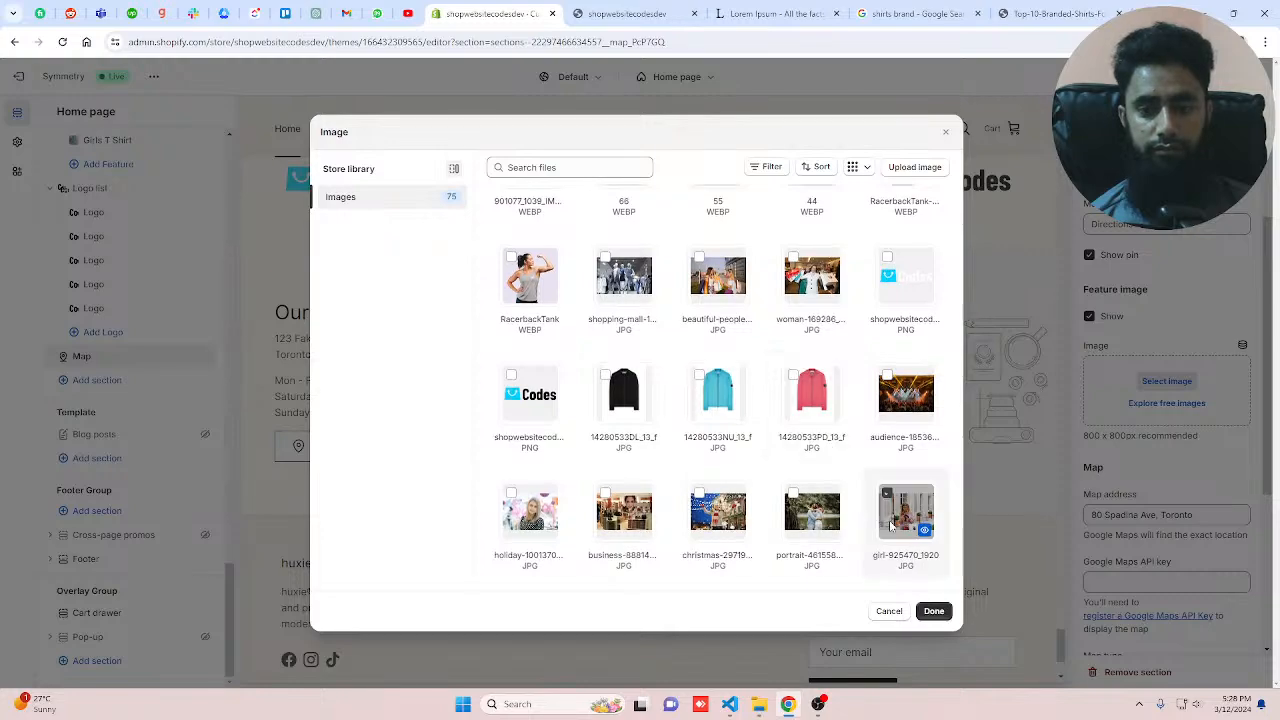
click(905, 395)
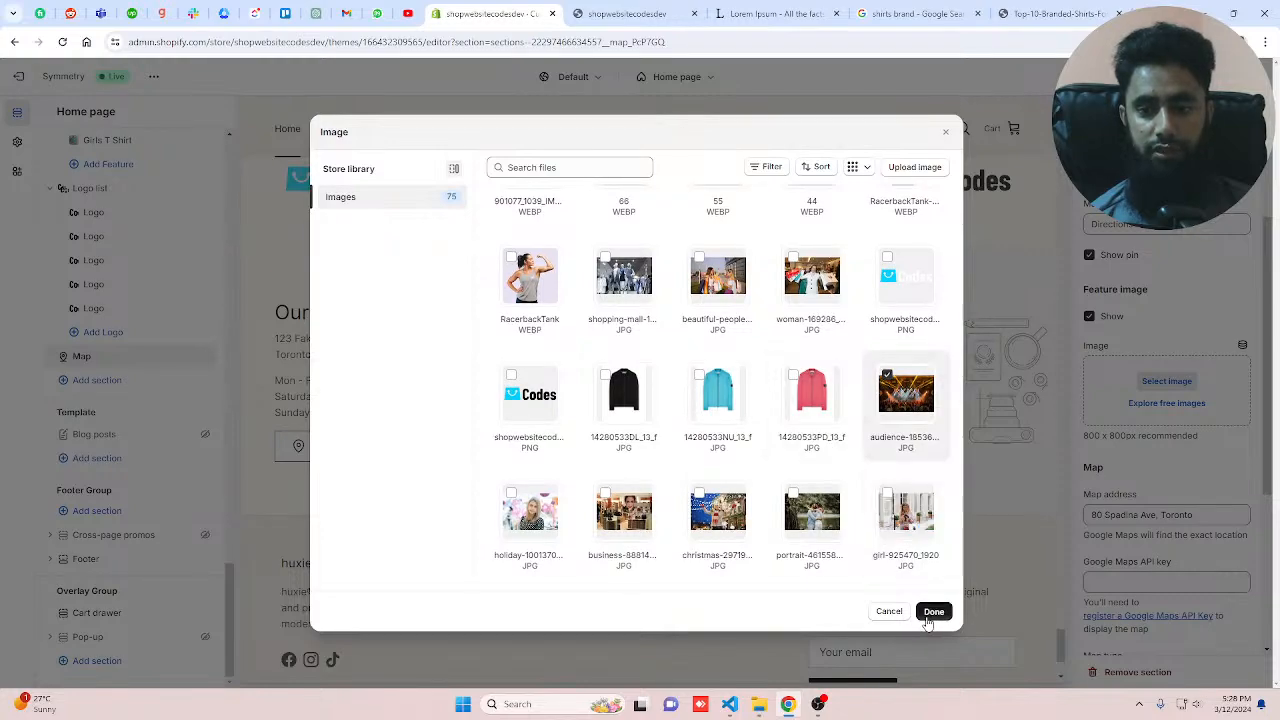
click(933, 612)
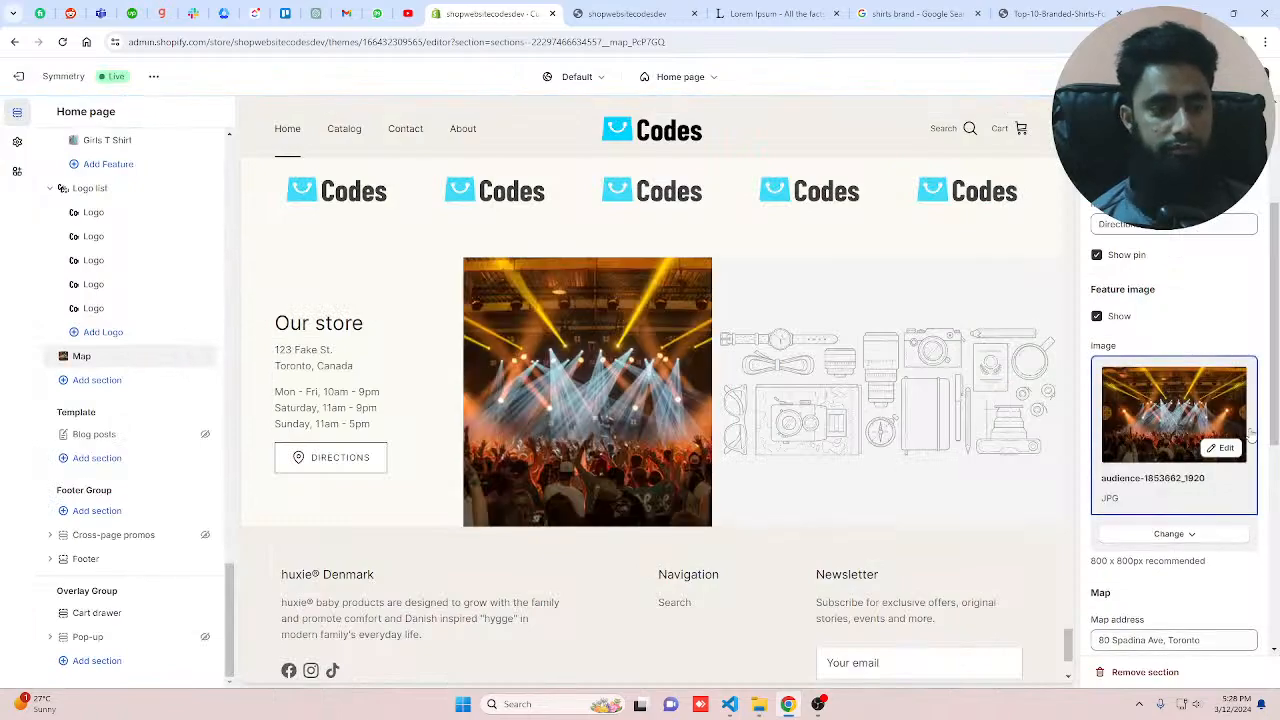
Step: Review the Map section's map address, API key and map type settings
scroll(1251, 435, down, 1)
scroll(1251, 435, down, 5)
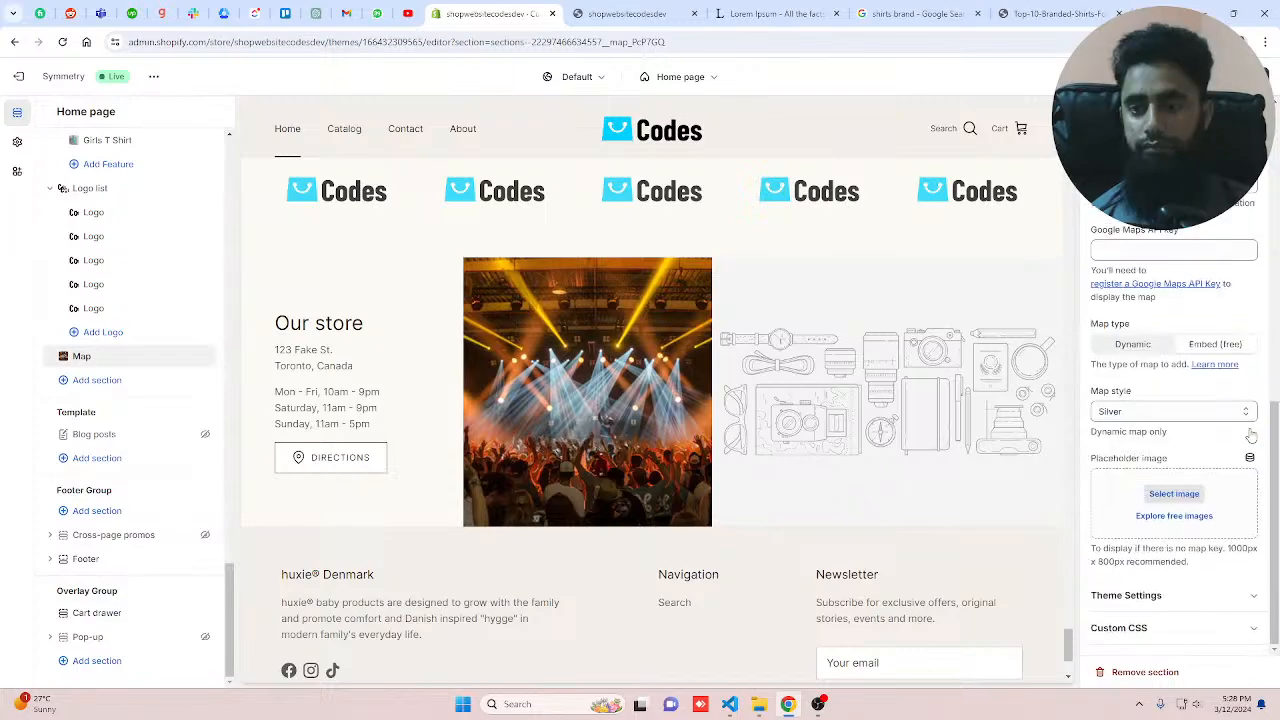
scroll(1251, 435, up, 5)
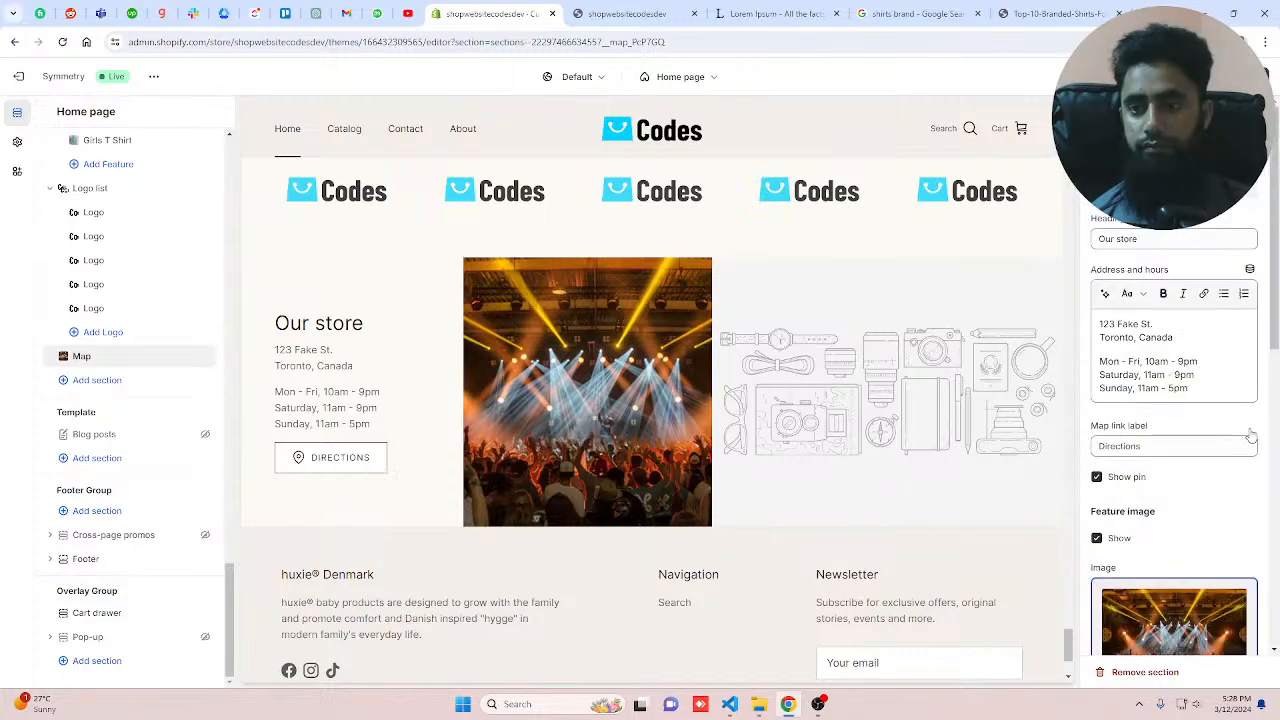
scroll(1251, 435, down, 5)
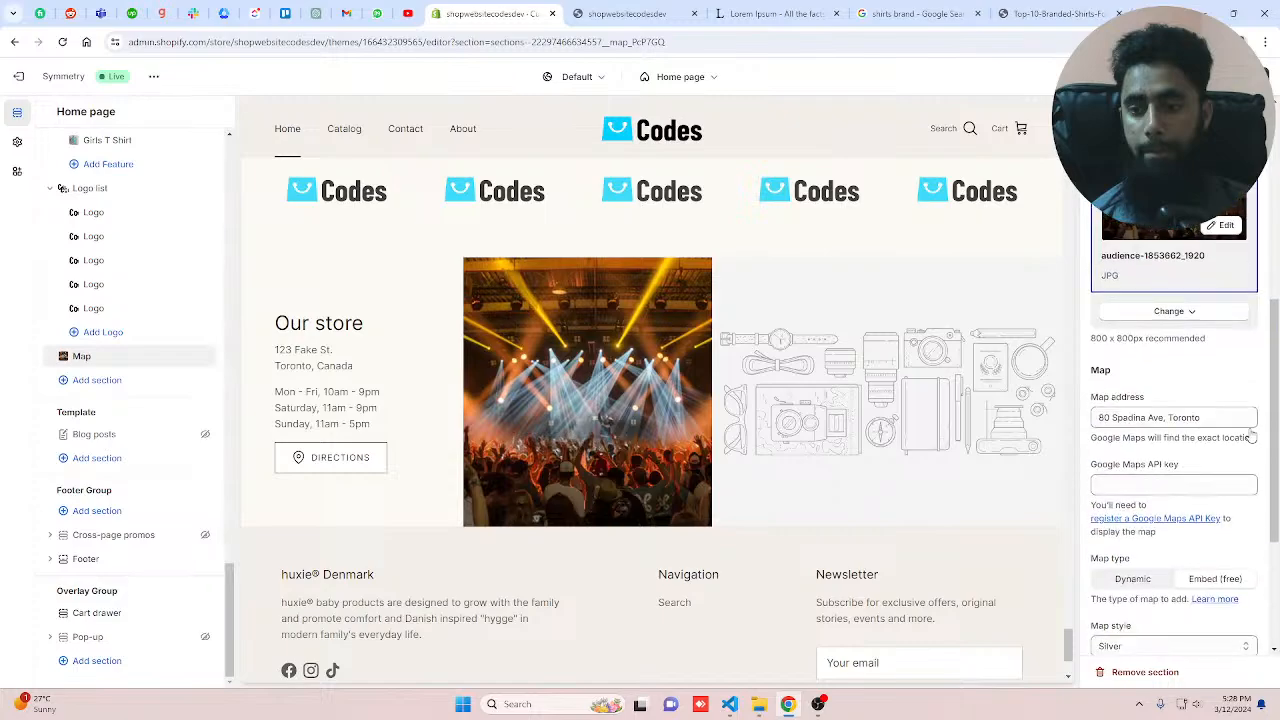
scroll(1251, 435, down, 3)
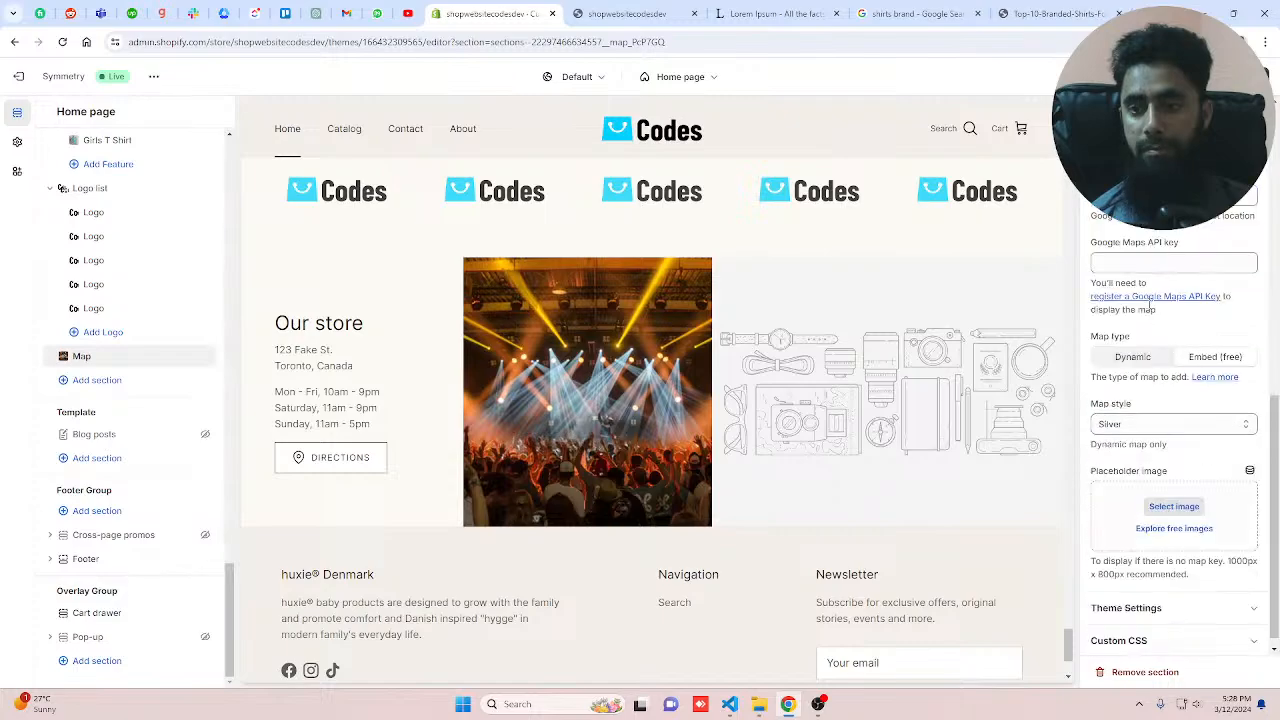
click(1151, 261)
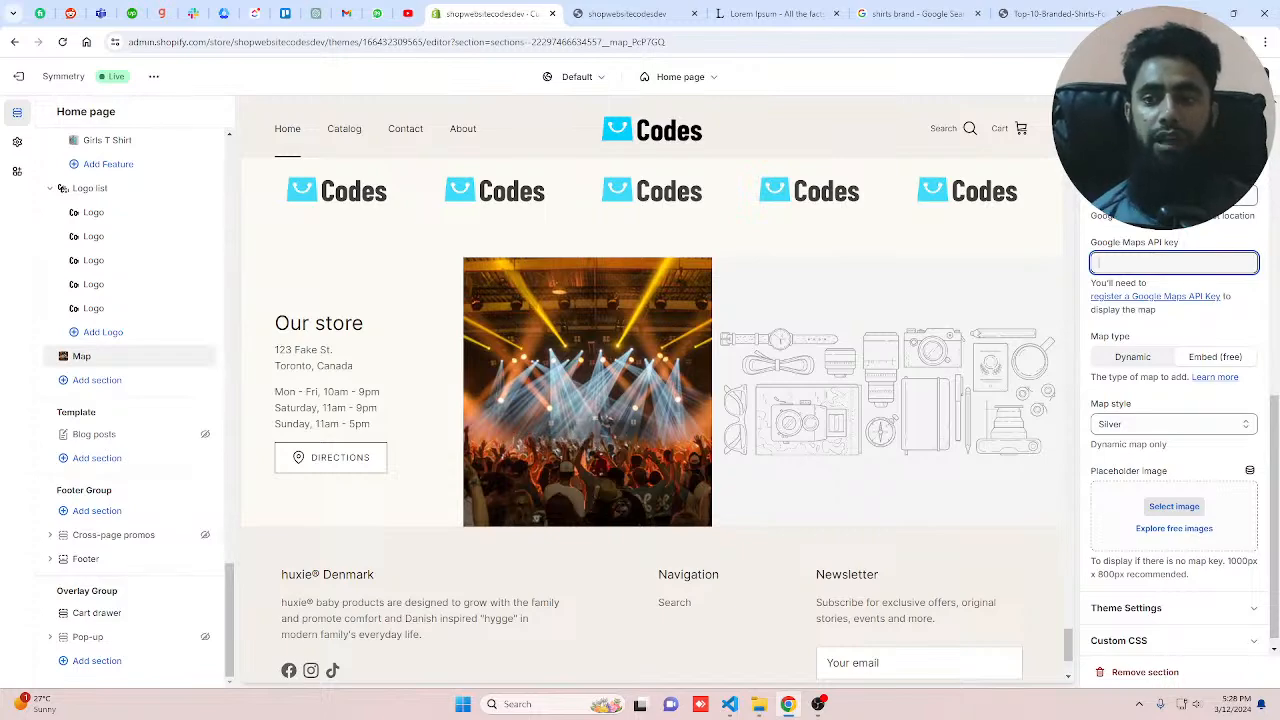
click(1172, 195)
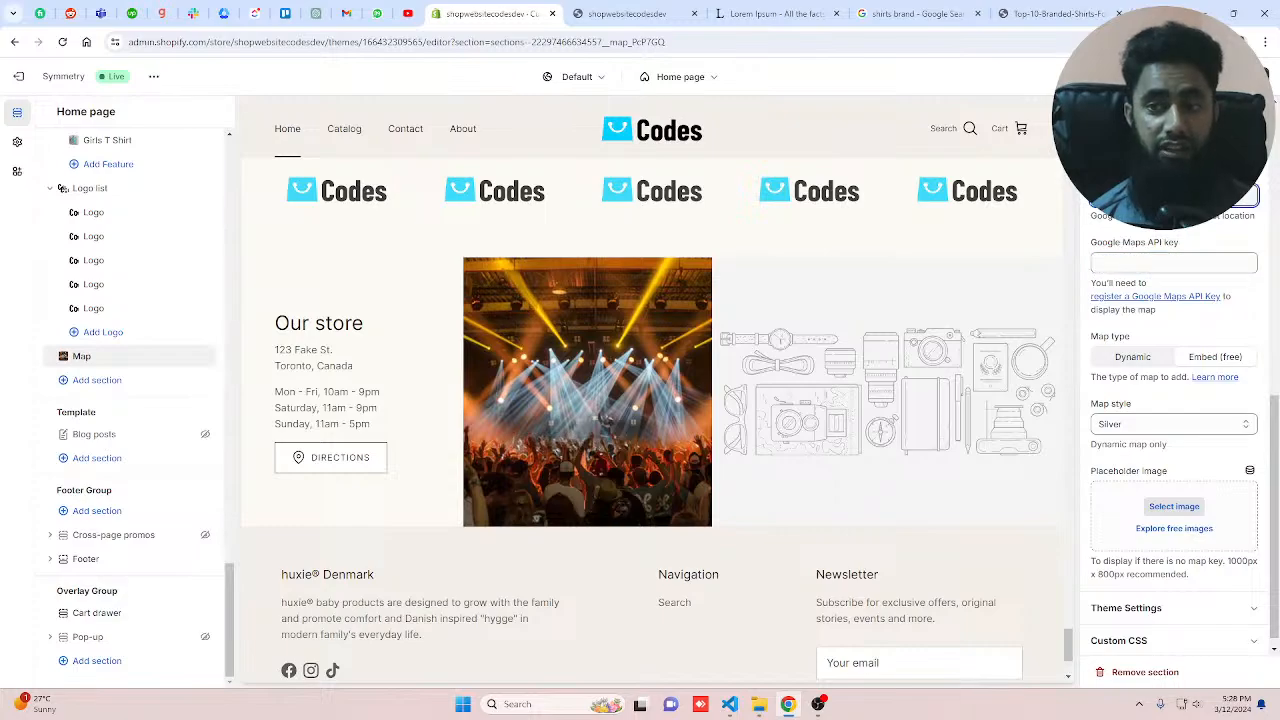
click(1138, 263)
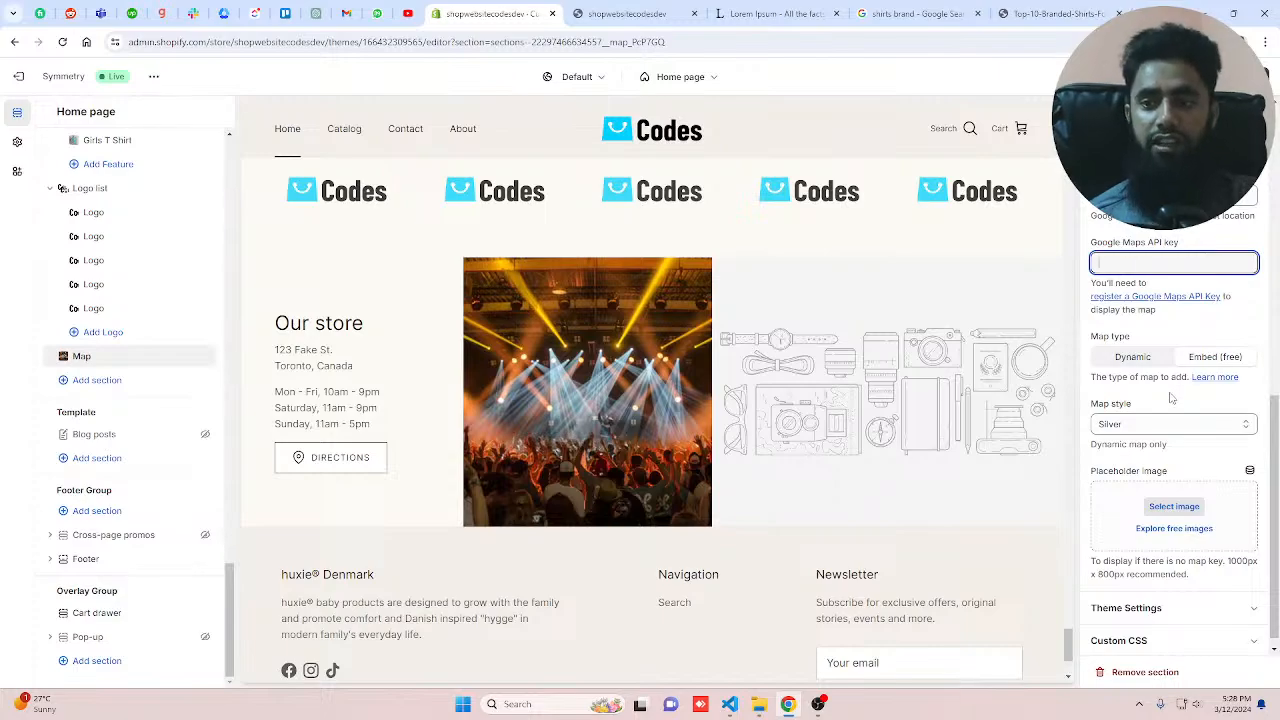
Step: Open the Google Maps API key registration help and return to the theme editor
scroll(1187, 346, up, 6)
scroll(1187, 346, down, 6)
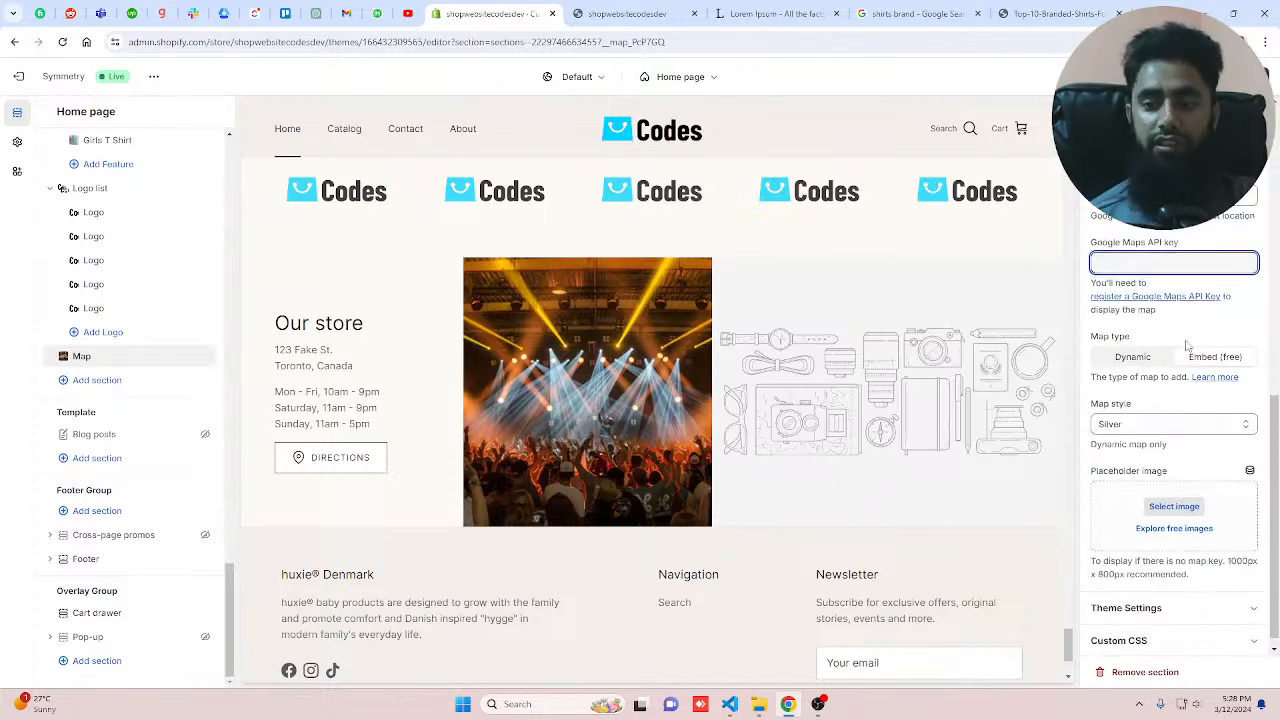
click(1140, 298)
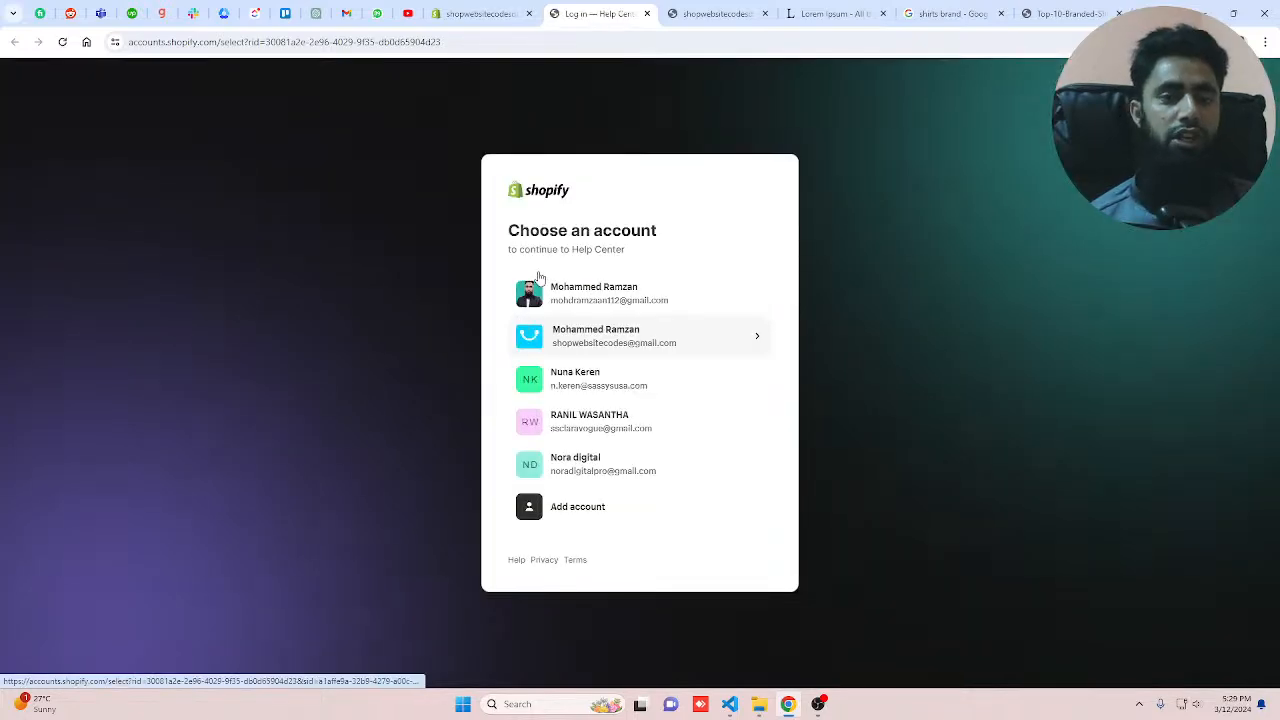
click(482, 14)
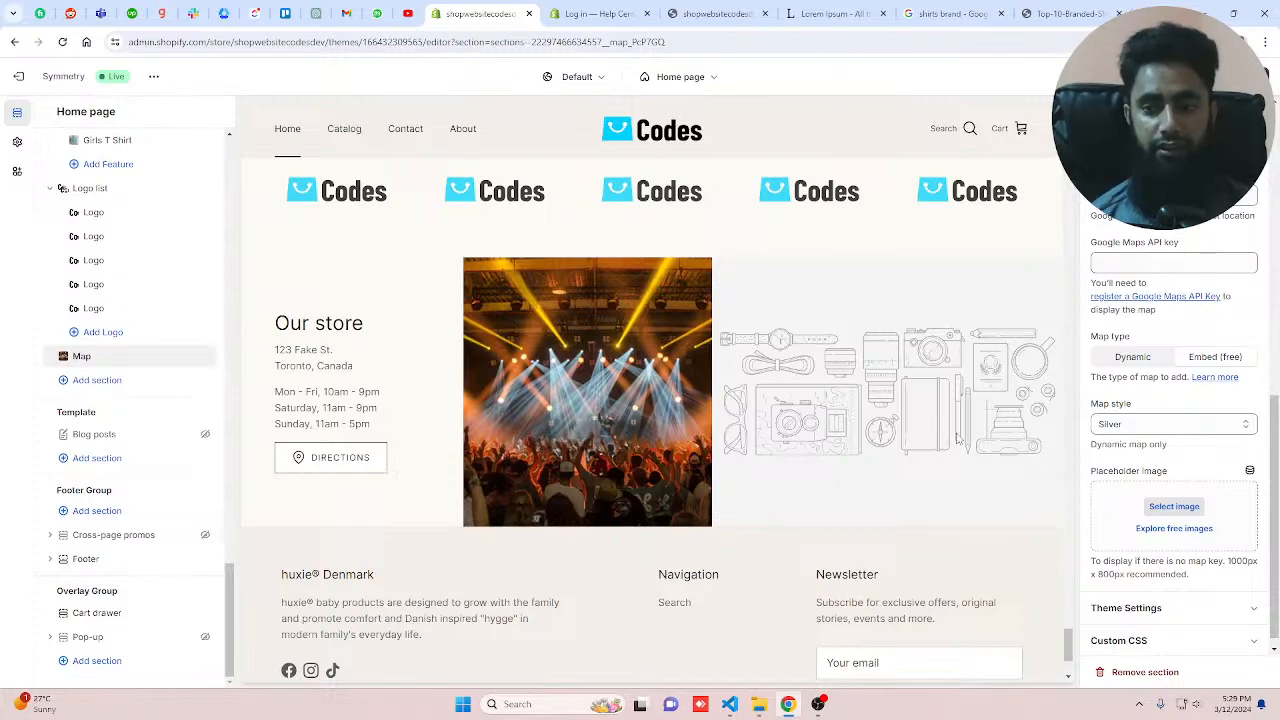
Step: Set the map style to Retro
click(1147, 432)
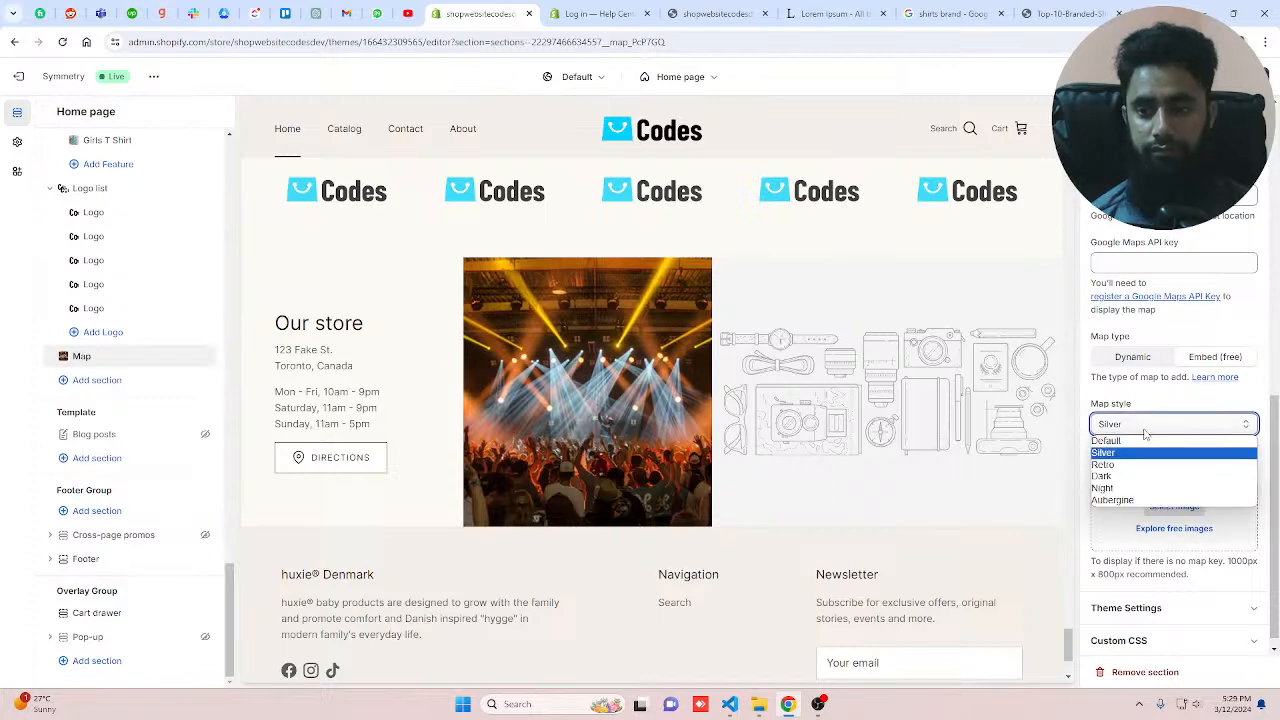
click(1104, 464)
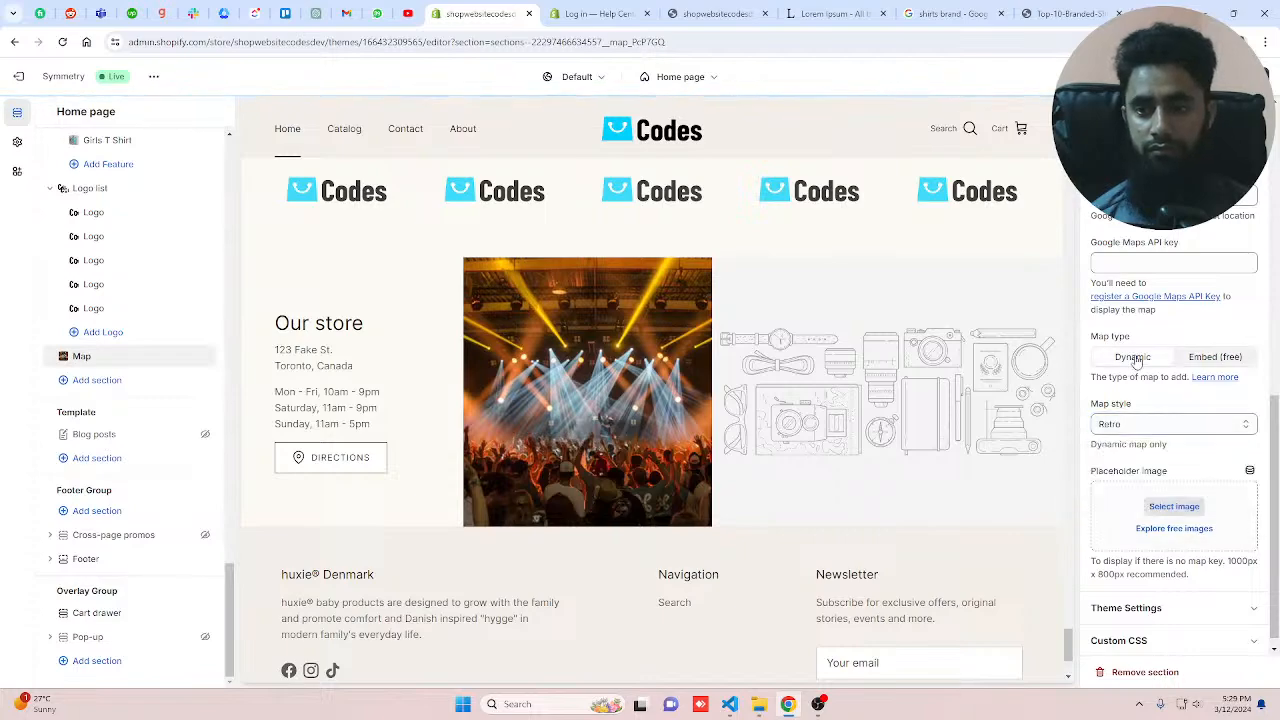
Step: Set the Map section's placeholder image to the suit-and-tie picture from the store library
scroll(1177, 543, down, 1)
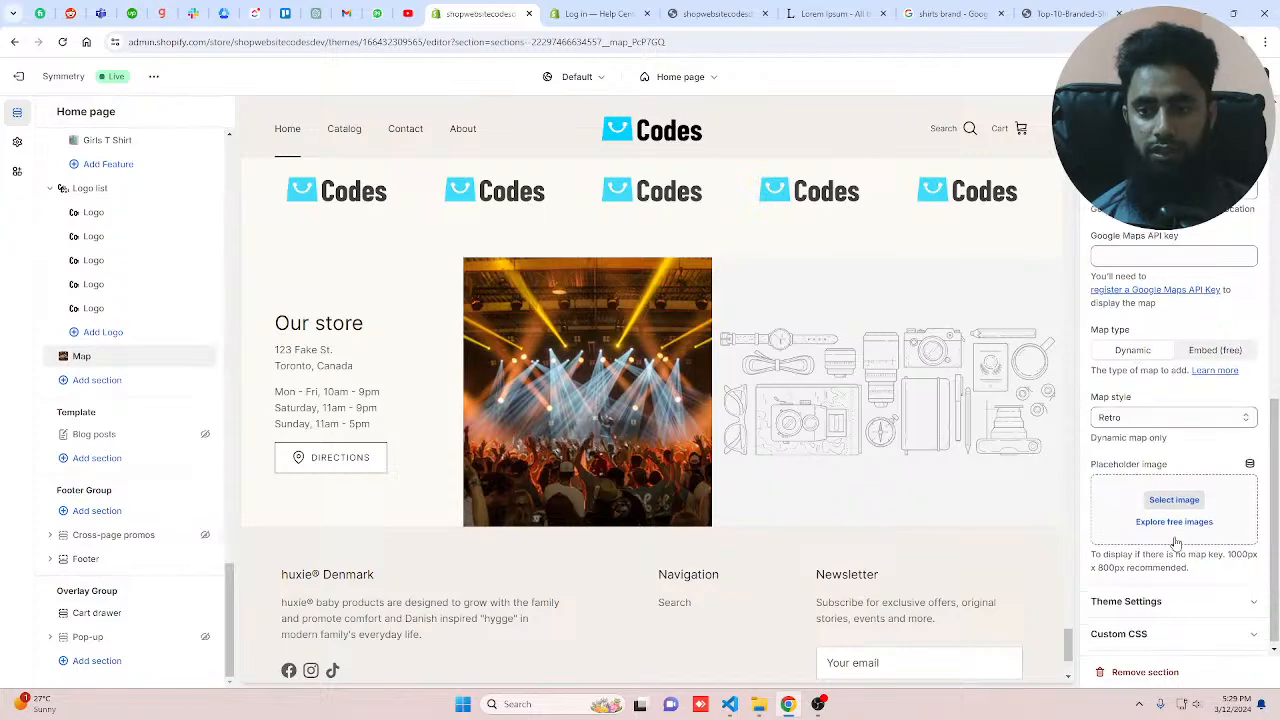
click(1169, 497)
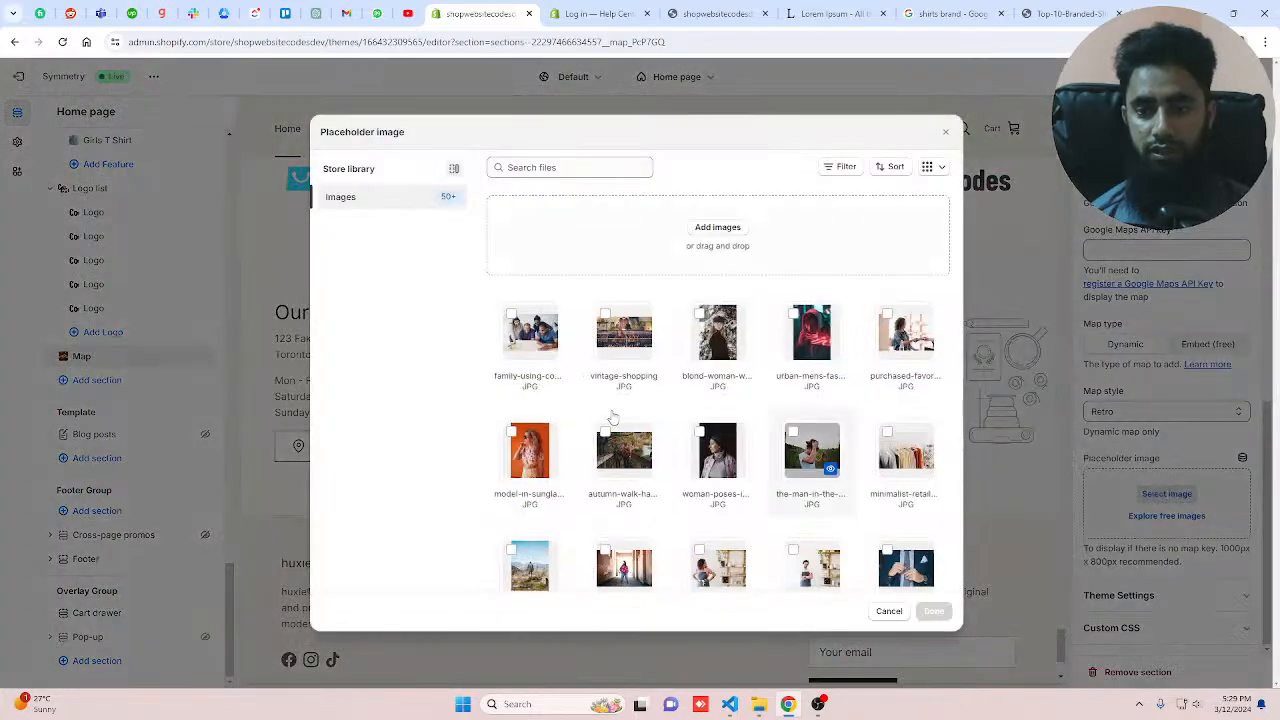
click(549, 386)
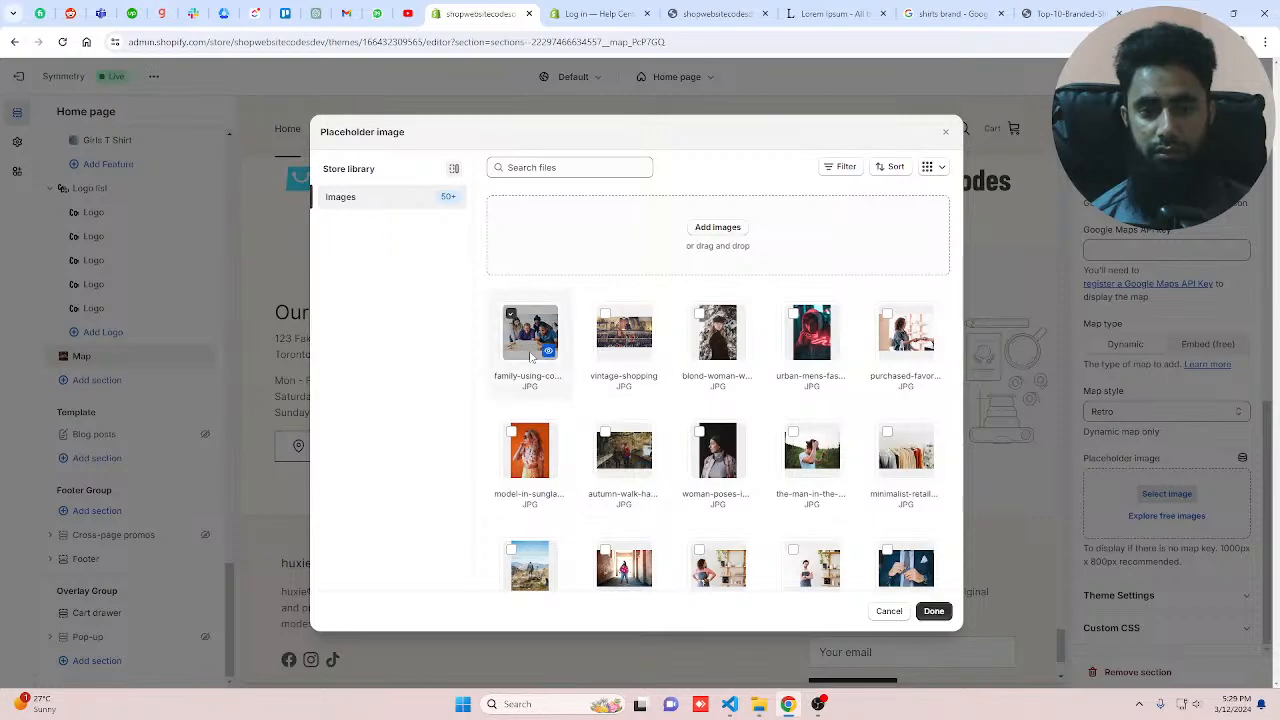
click(933, 611)
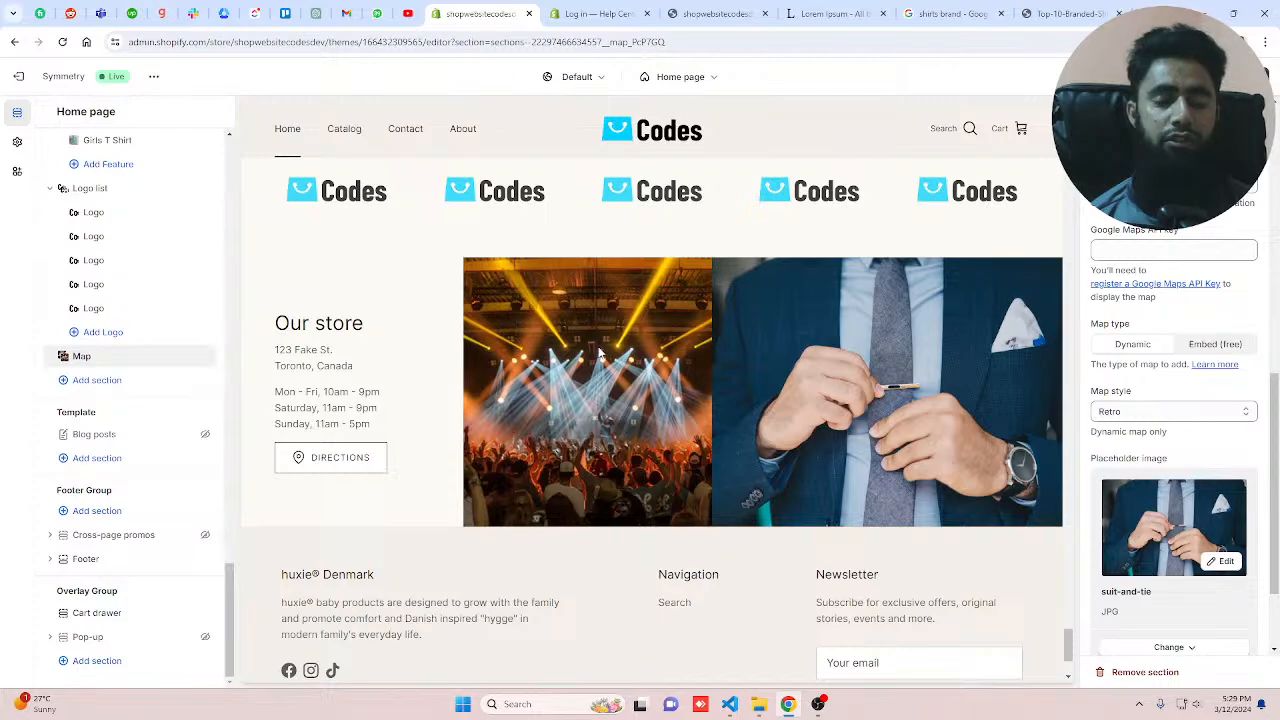
Step: Add a Multi-column section to the home page below the Map section
click(1135, 252)
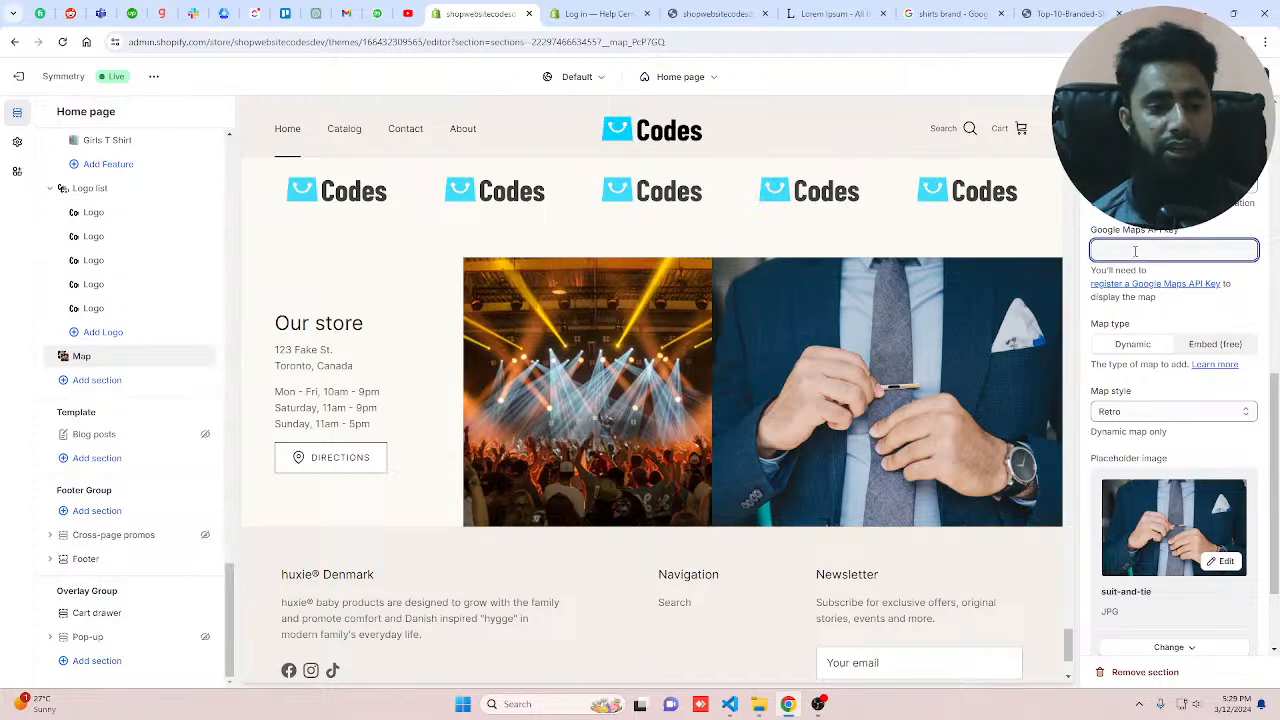
click(97, 380)
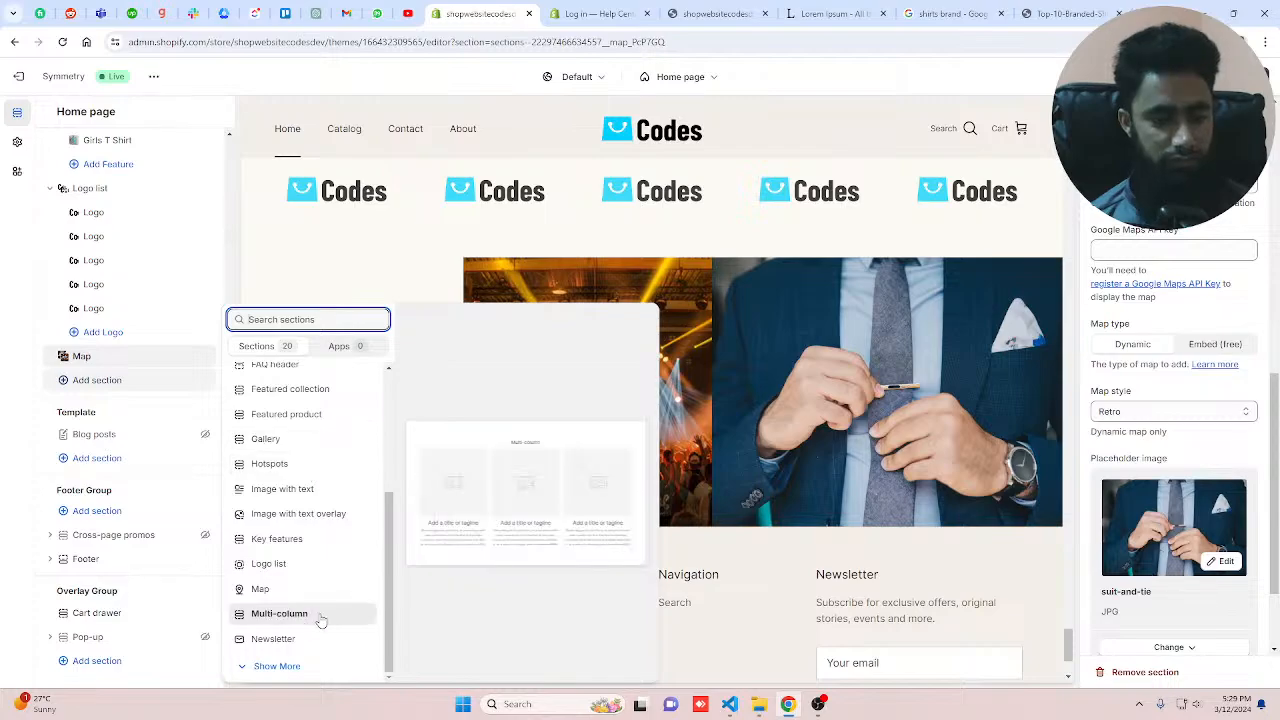
click(280, 613)
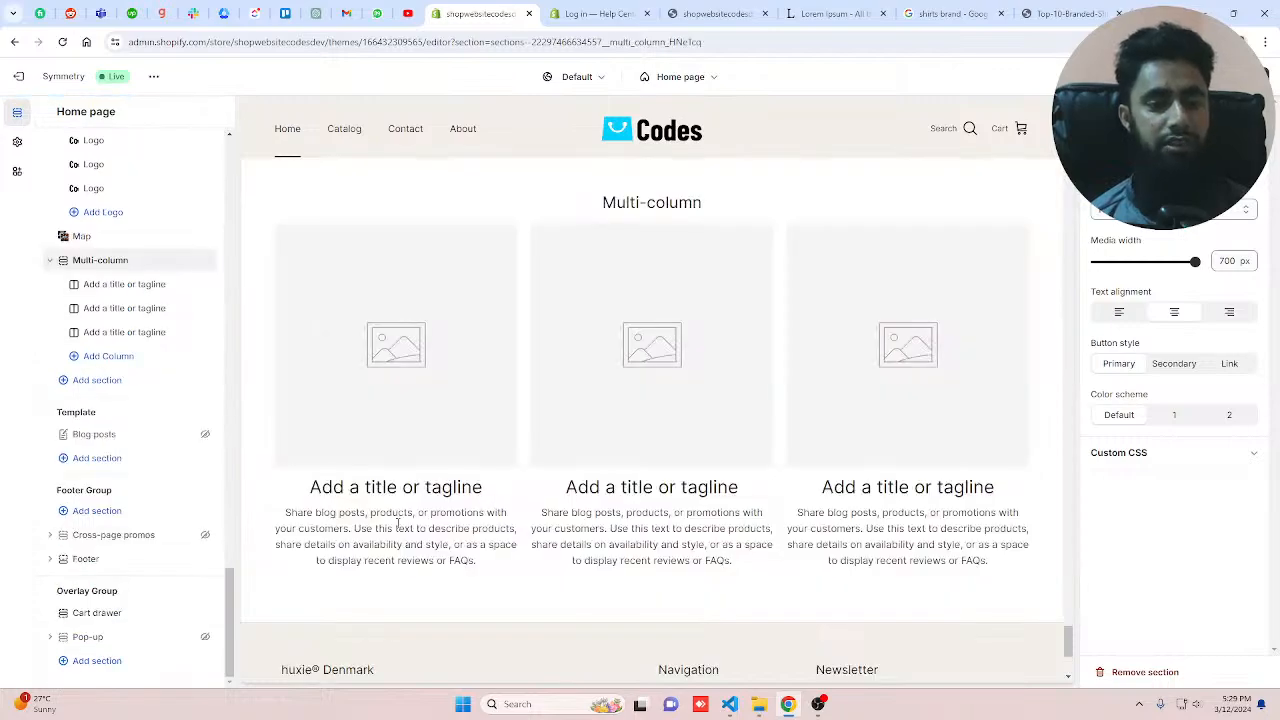
Step: Set the first column's image to the woman-poses picture from the store library
click(110, 284)
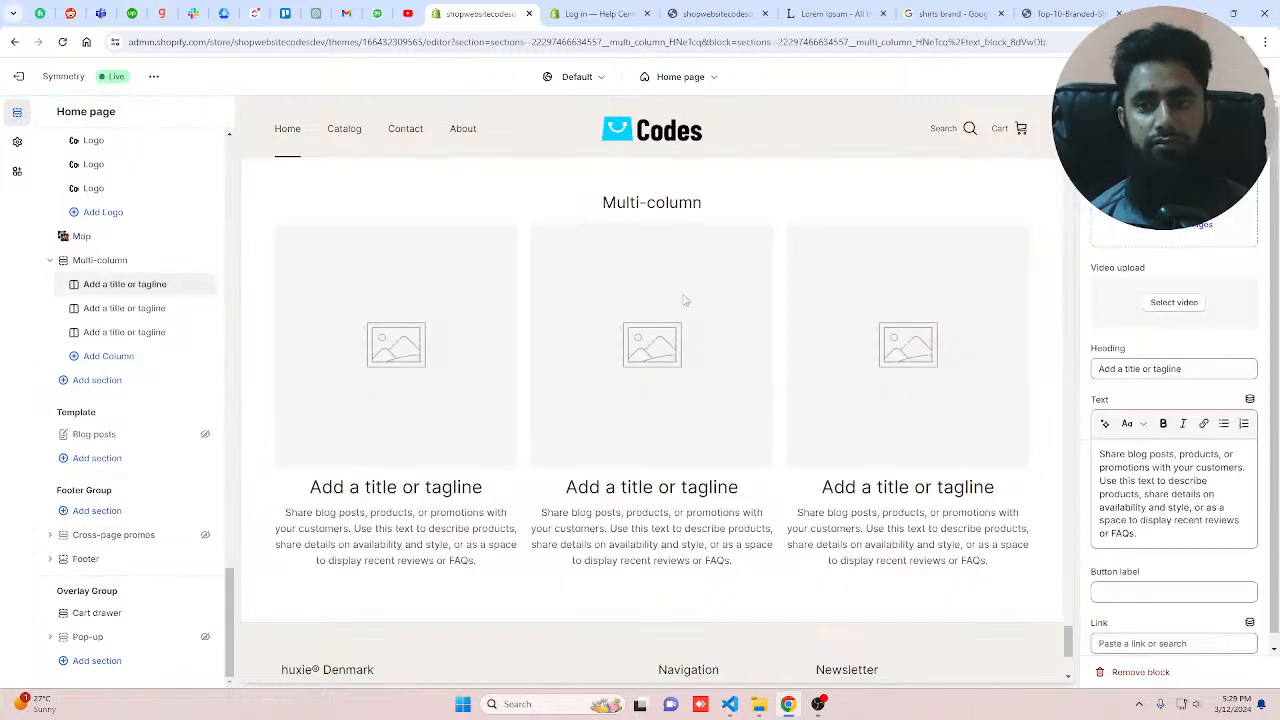
click(1174, 202)
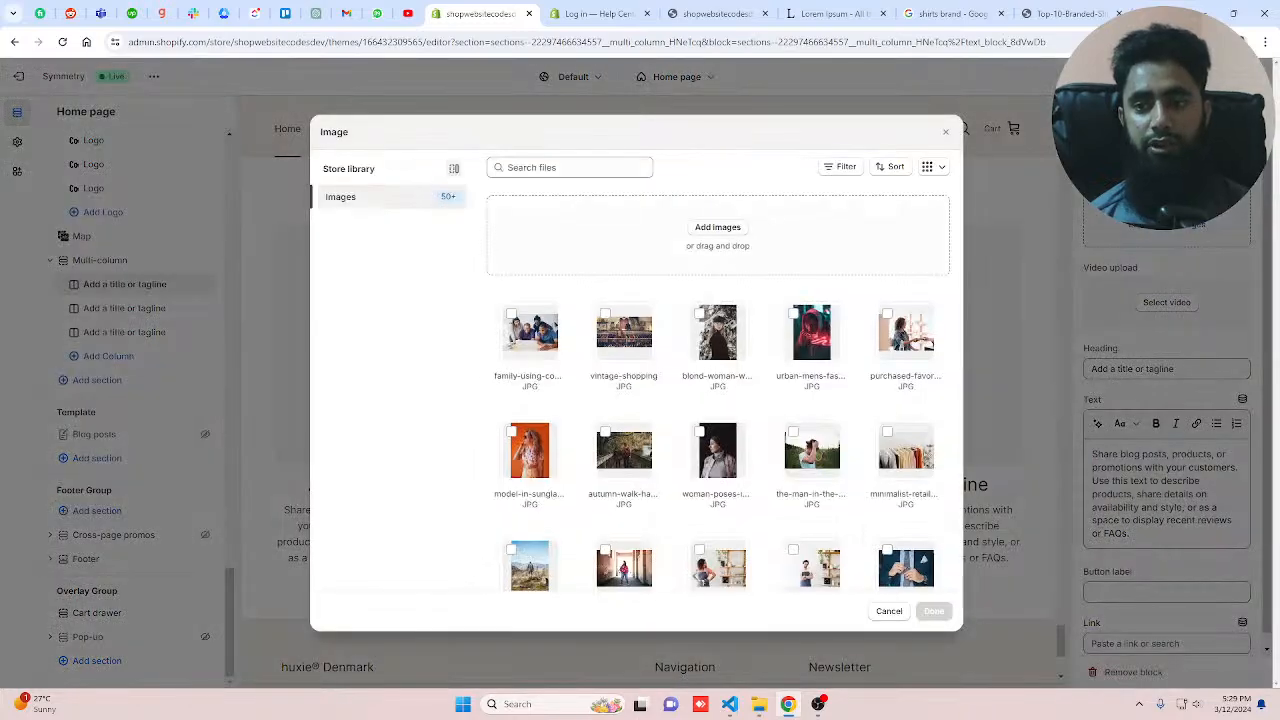
click(717, 450)
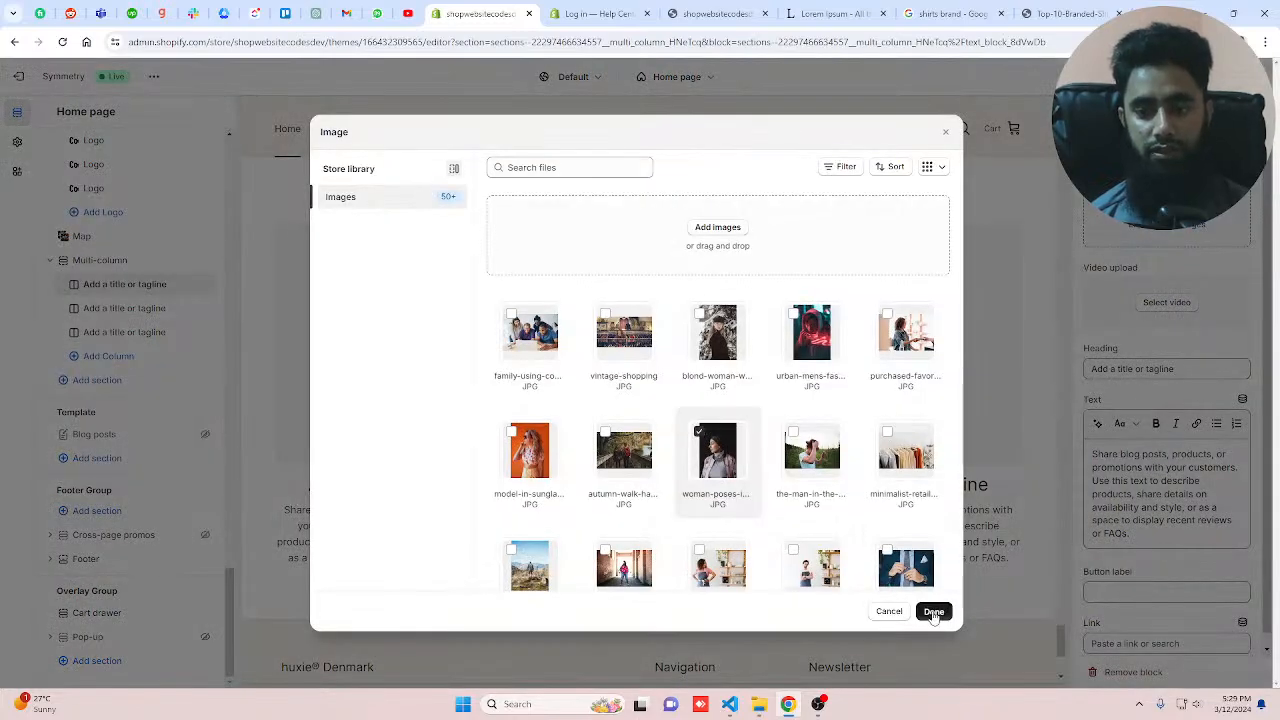
click(933, 612)
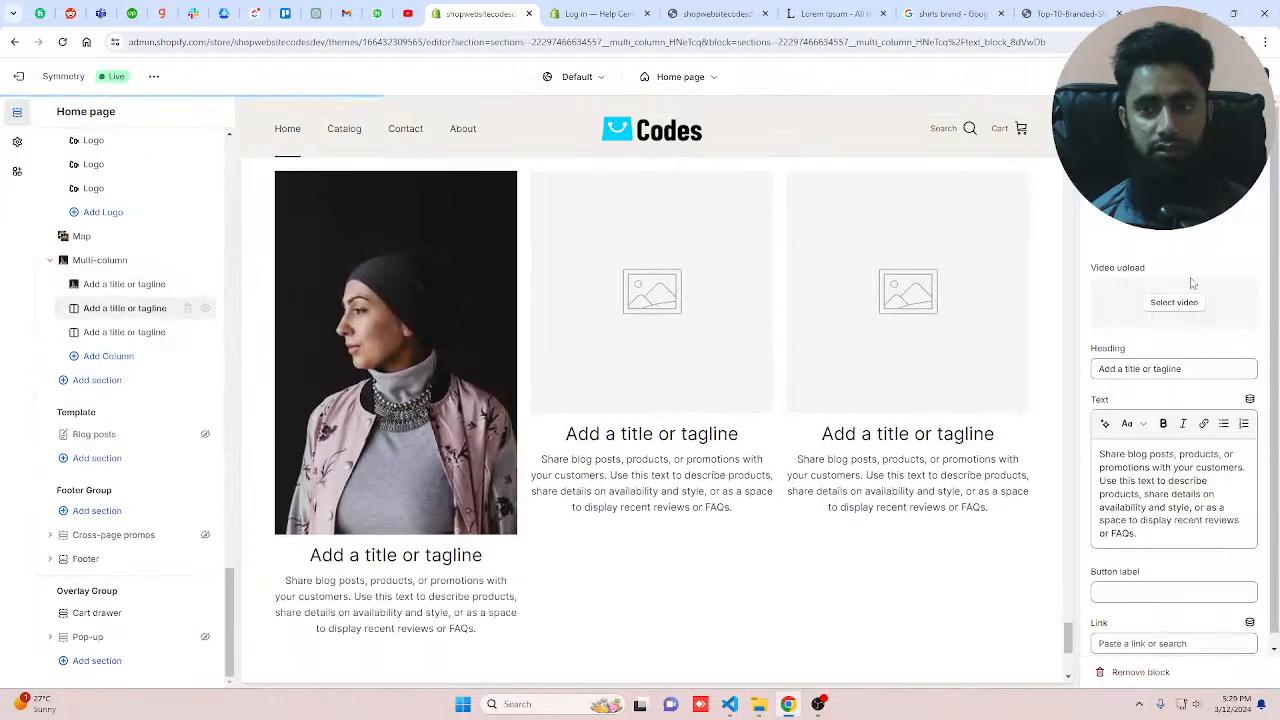
Step: Set the second column's image to the fd364698 purple T-shirt picture from the library
click(1174, 202)
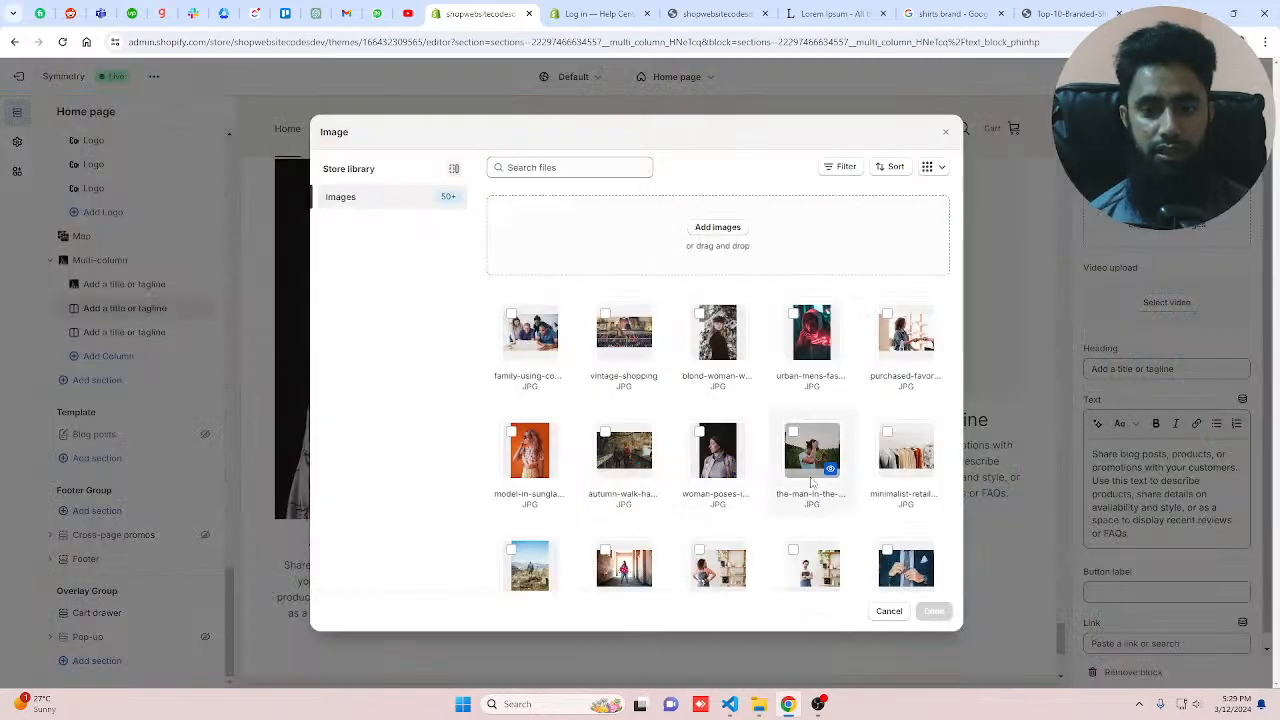
scroll(811, 480, down, 2)
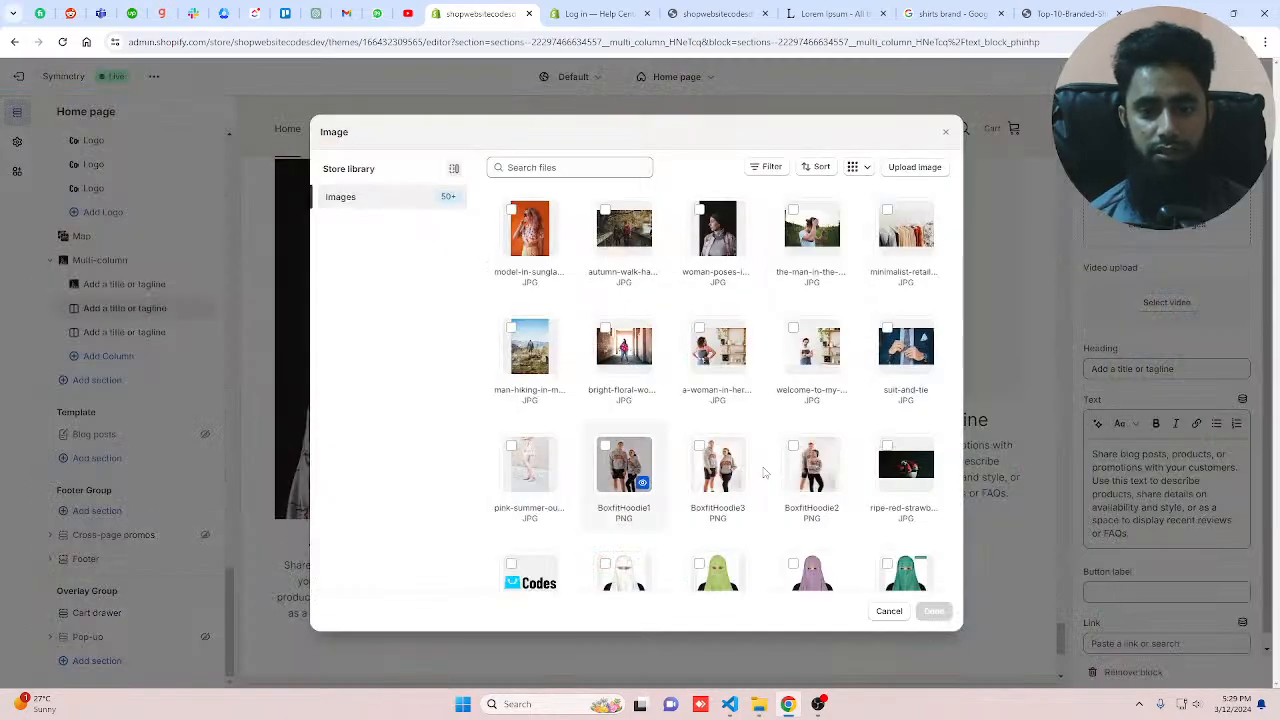
scroll(837, 472, down, 5)
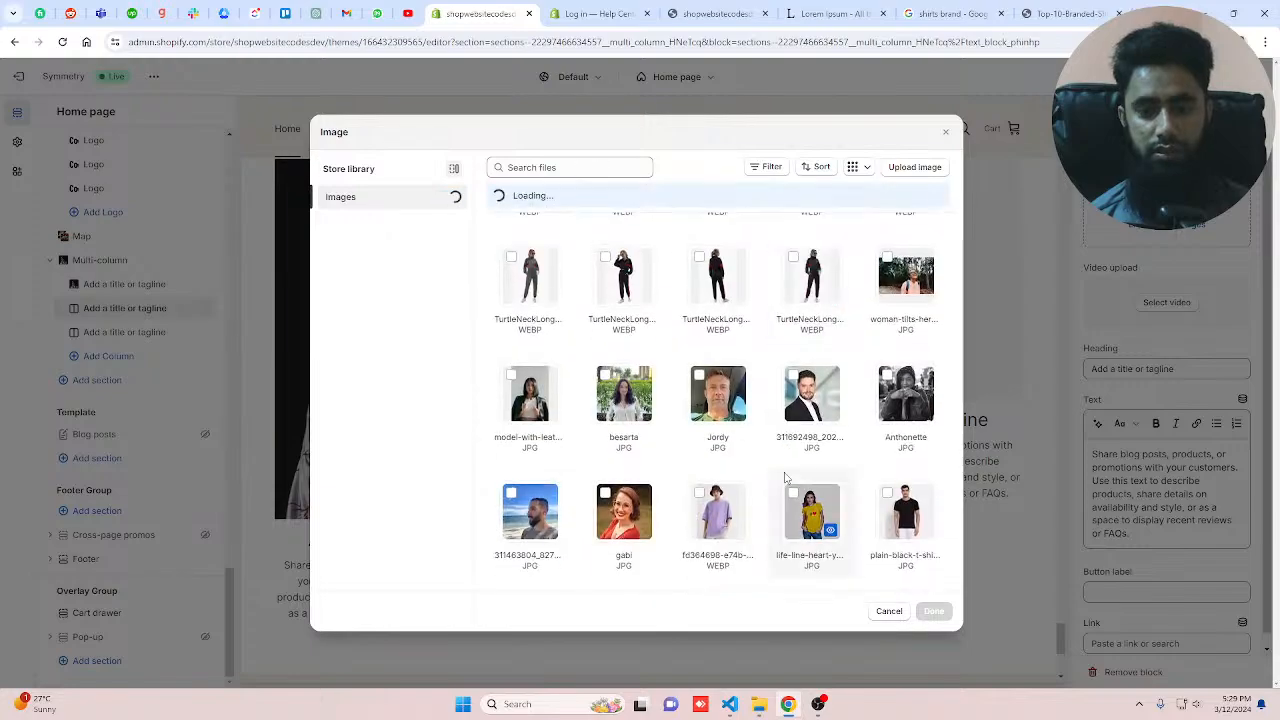
click(717, 511)
click(933, 611)
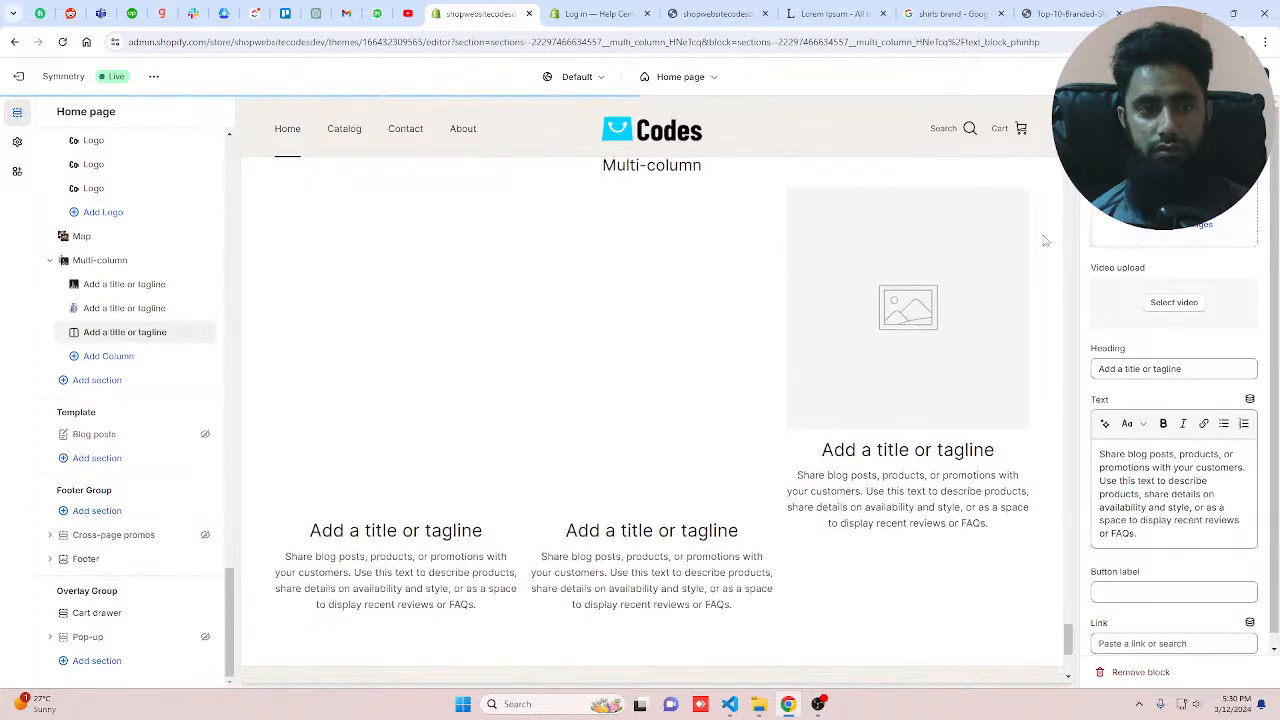
Step: Set the third column's image to the 311463804 beach portrait picture from the library
click(1122, 236)
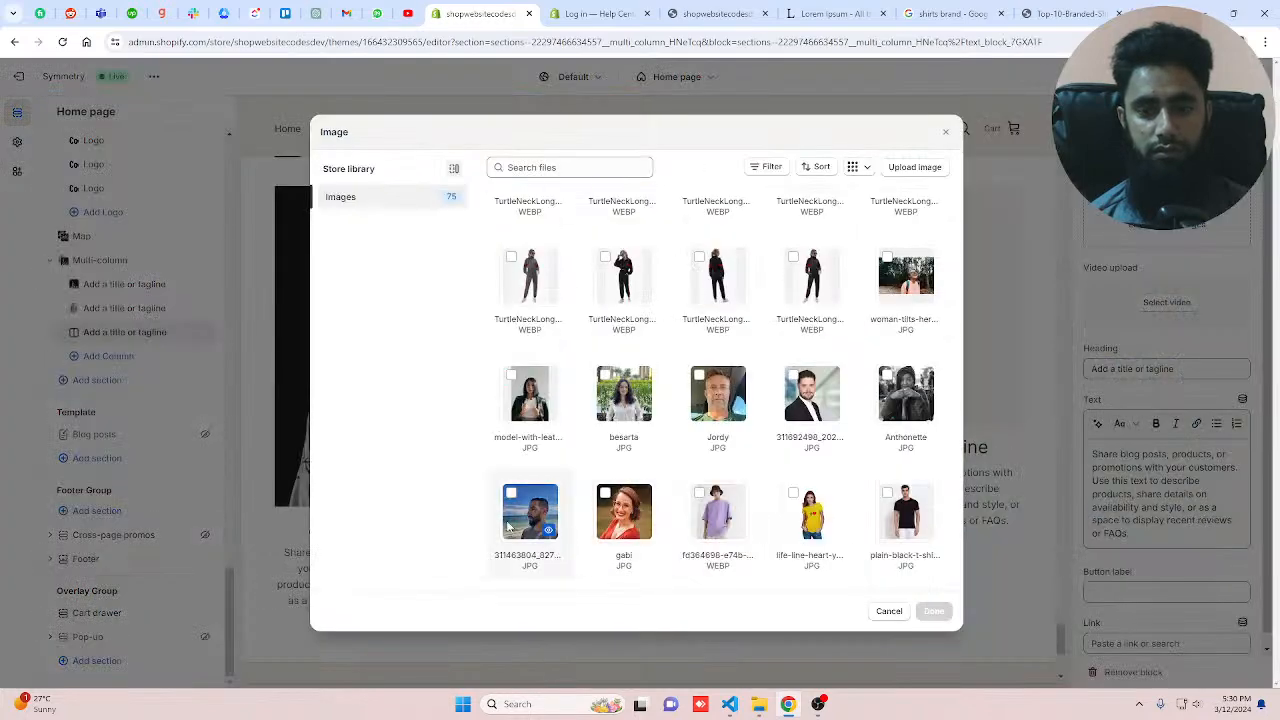
double_click(790, 556)
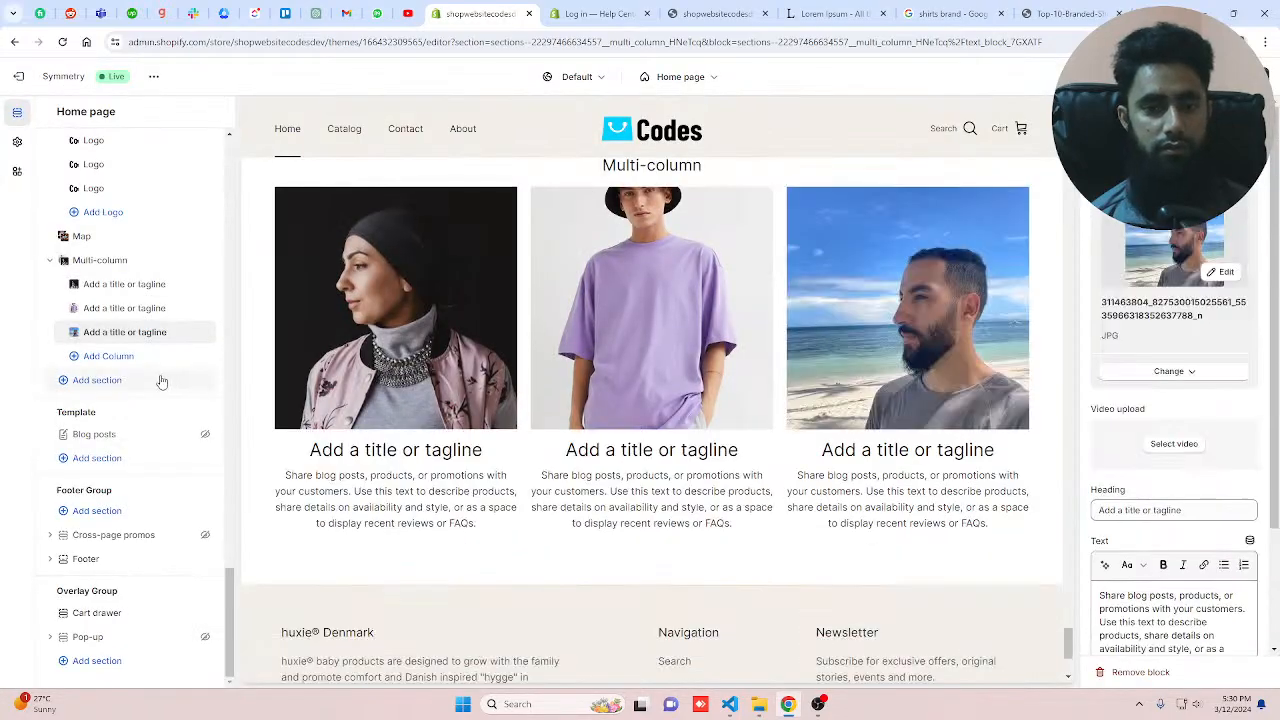
Step: Replace the second column's image with the gabi picture from the store library
click(124, 308)
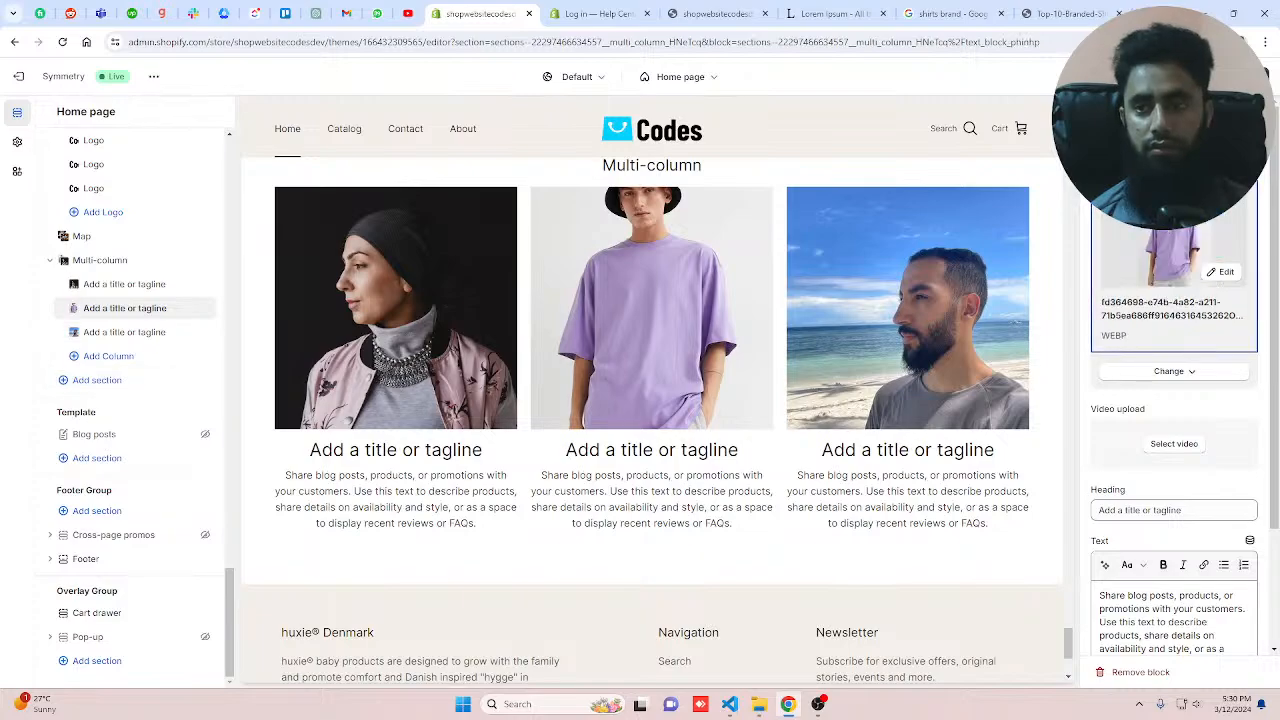
click(1174, 371)
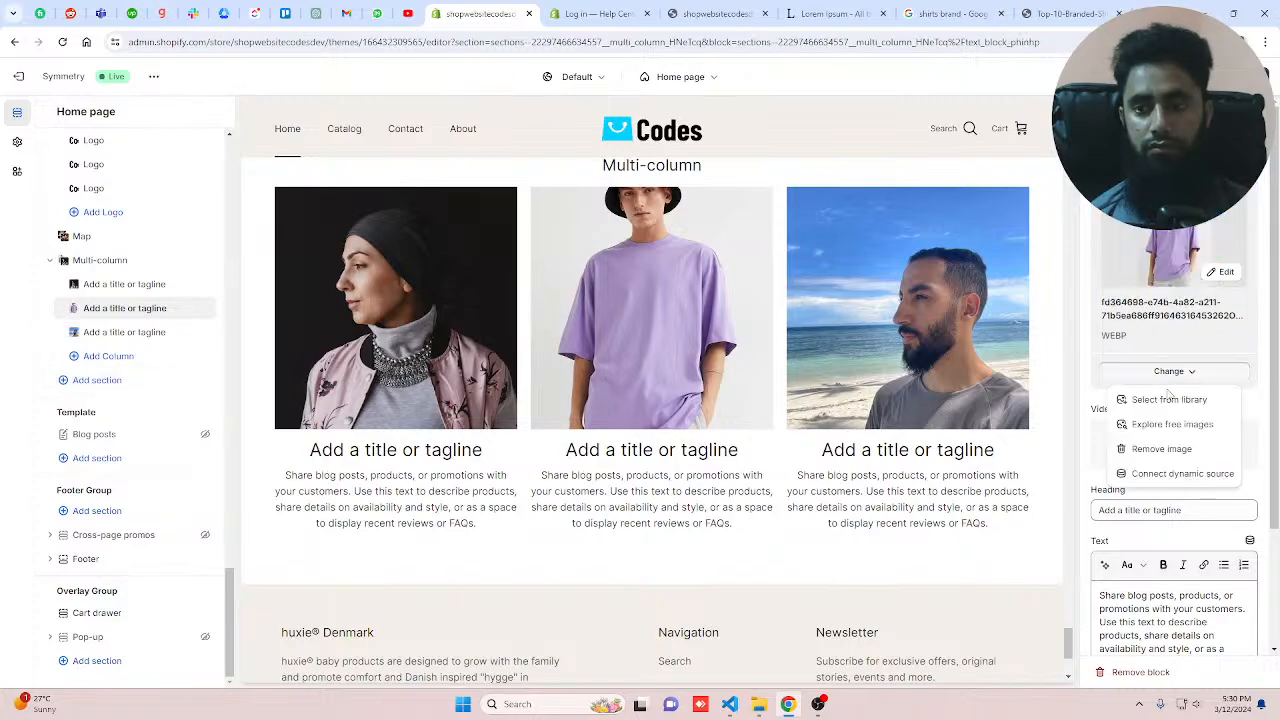
click(1163, 400)
scroll(640, 440, down, 5)
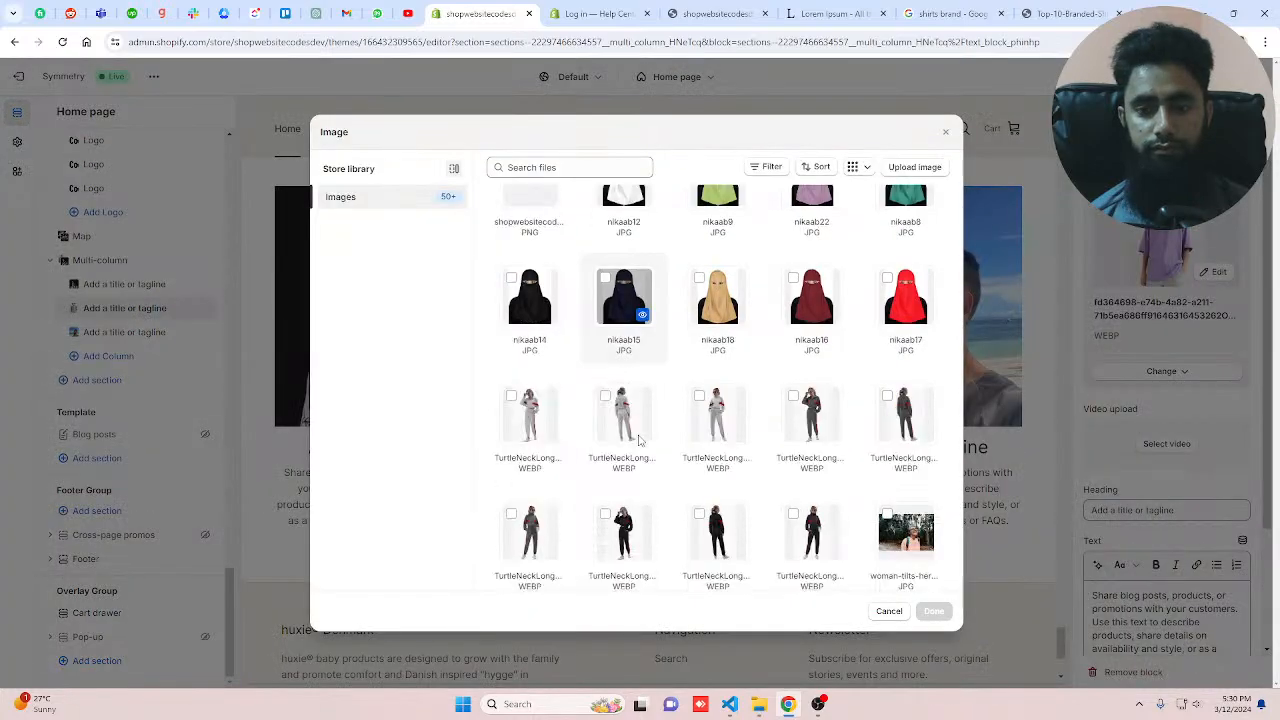
click(624, 515)
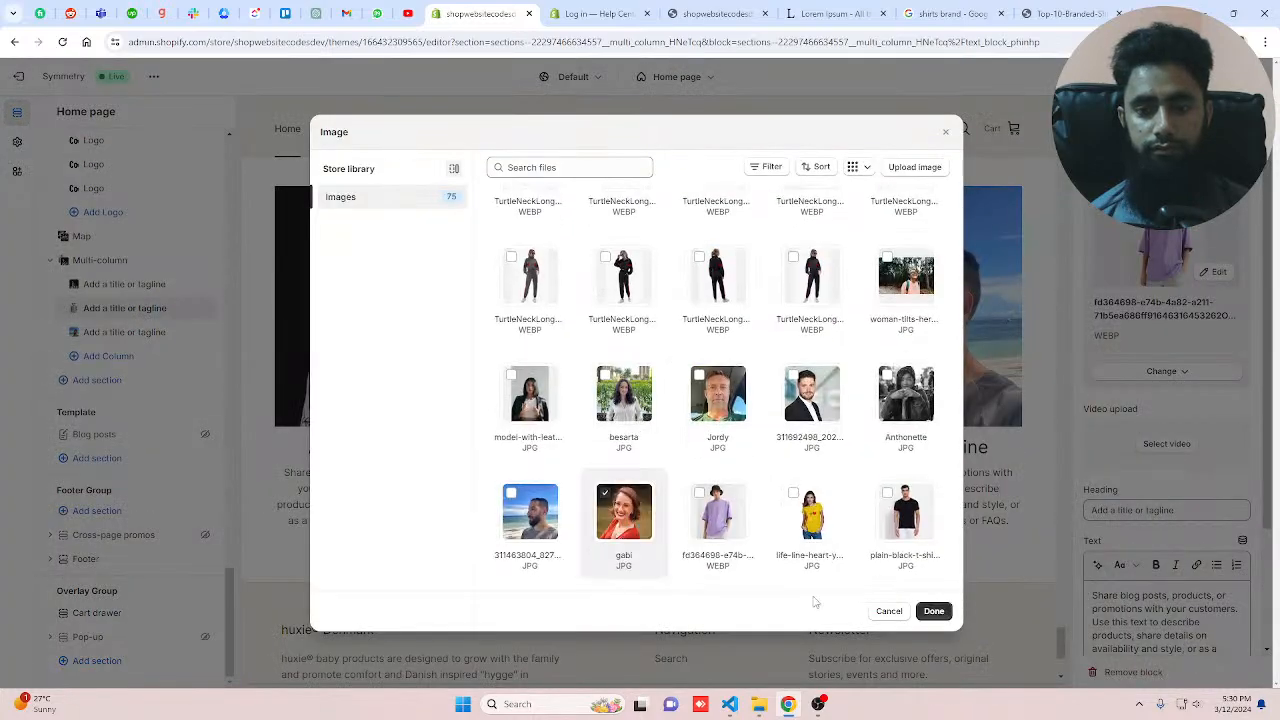
click(933, 611)
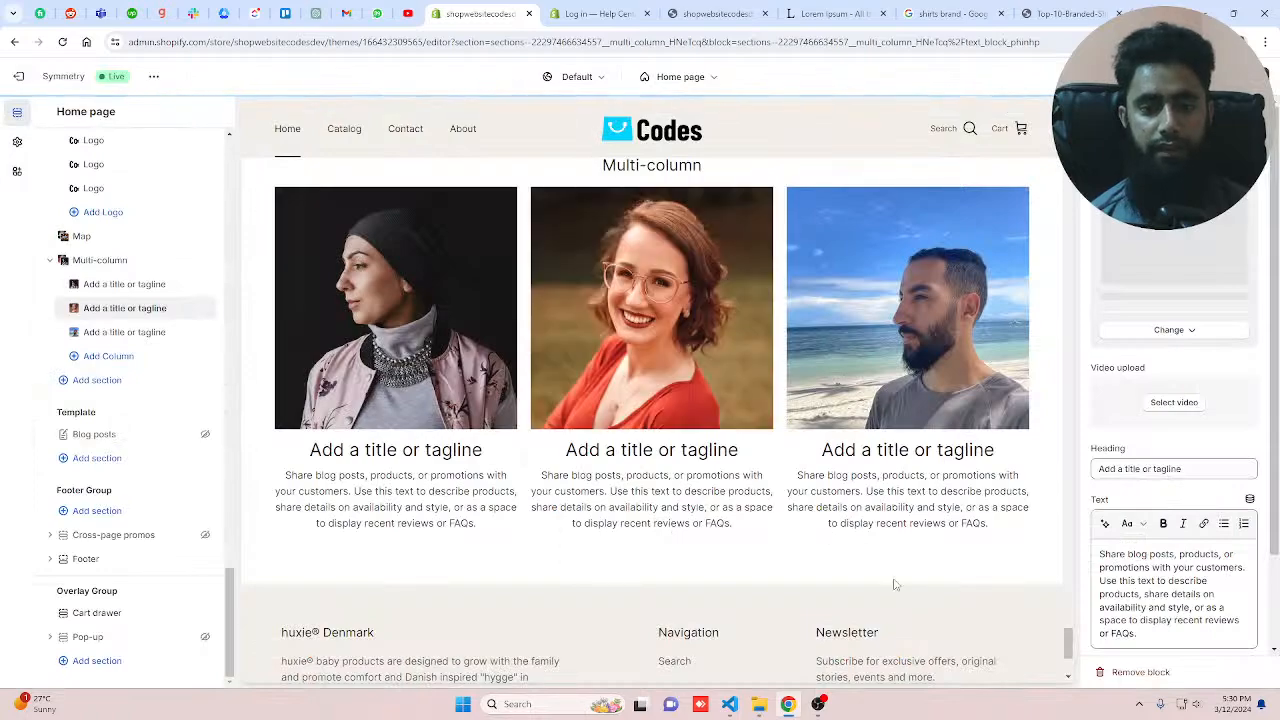
Step: Set the Multi-column section's image aspect ratio to Square (1x1)
click(91, 265)
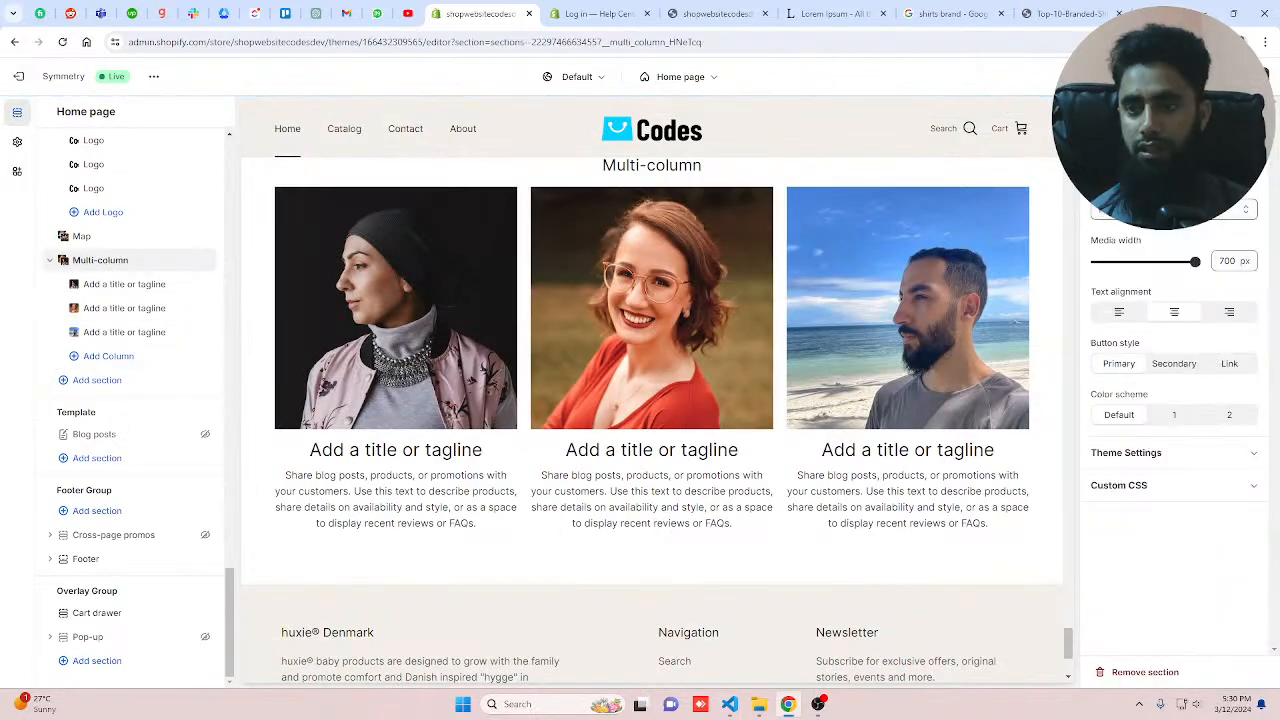
click(1160, 208)
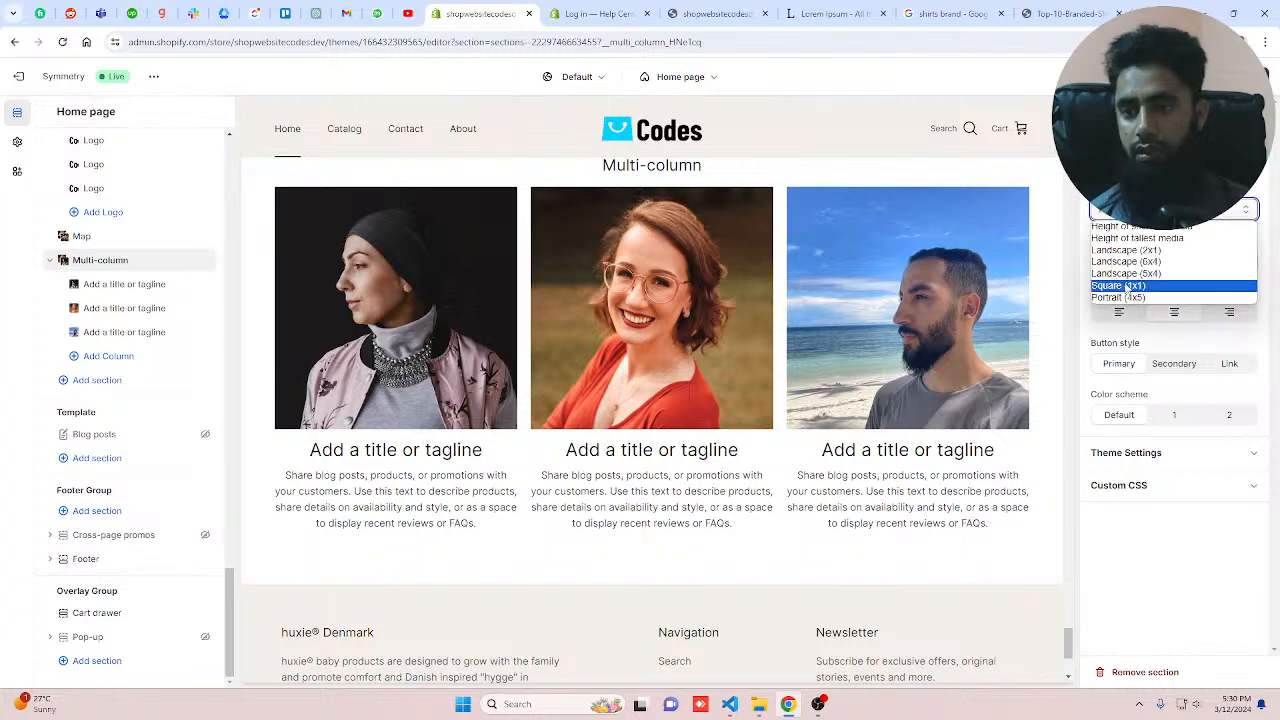
click(1133, 287)
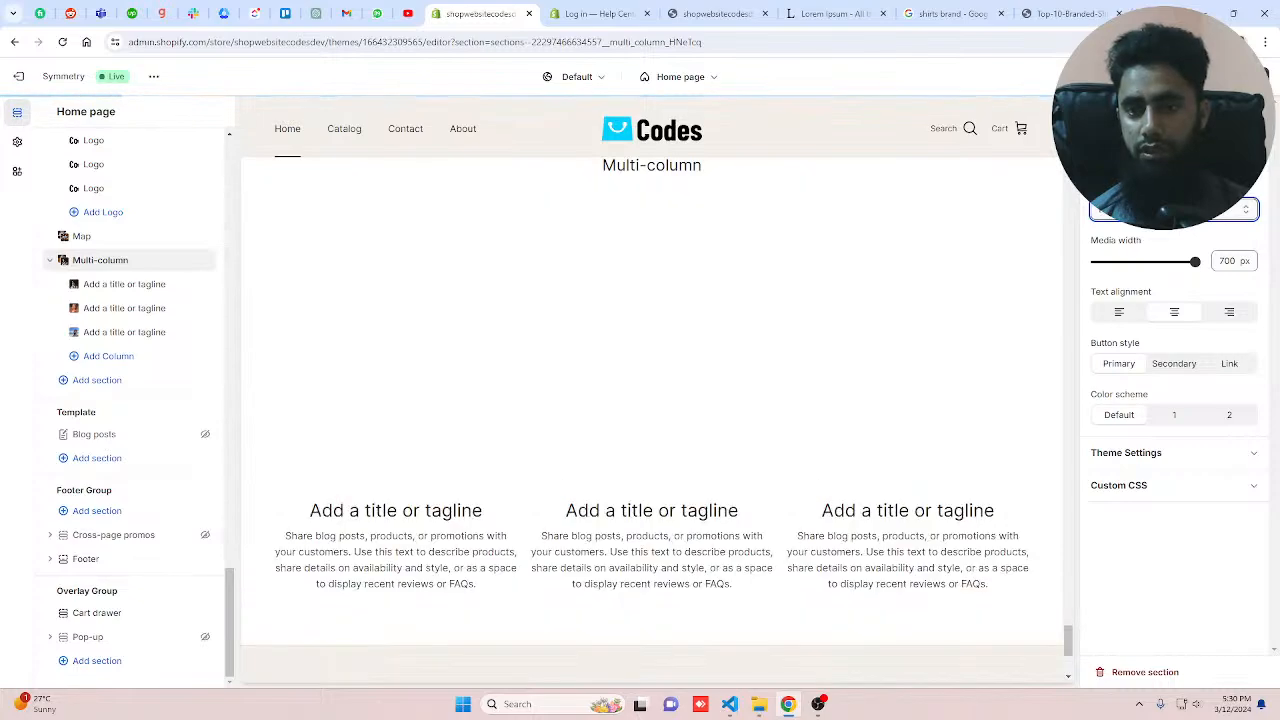
click(1139, 210)
click(1138, 252)
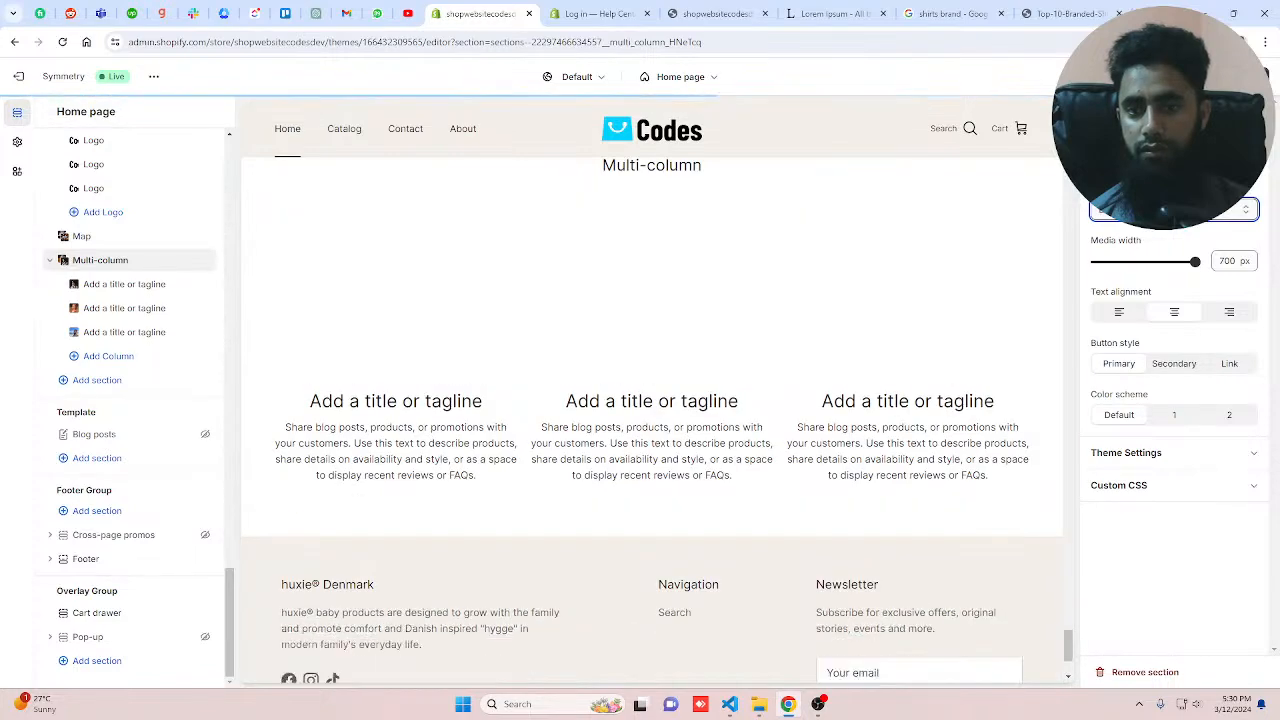
click(1150, 209)
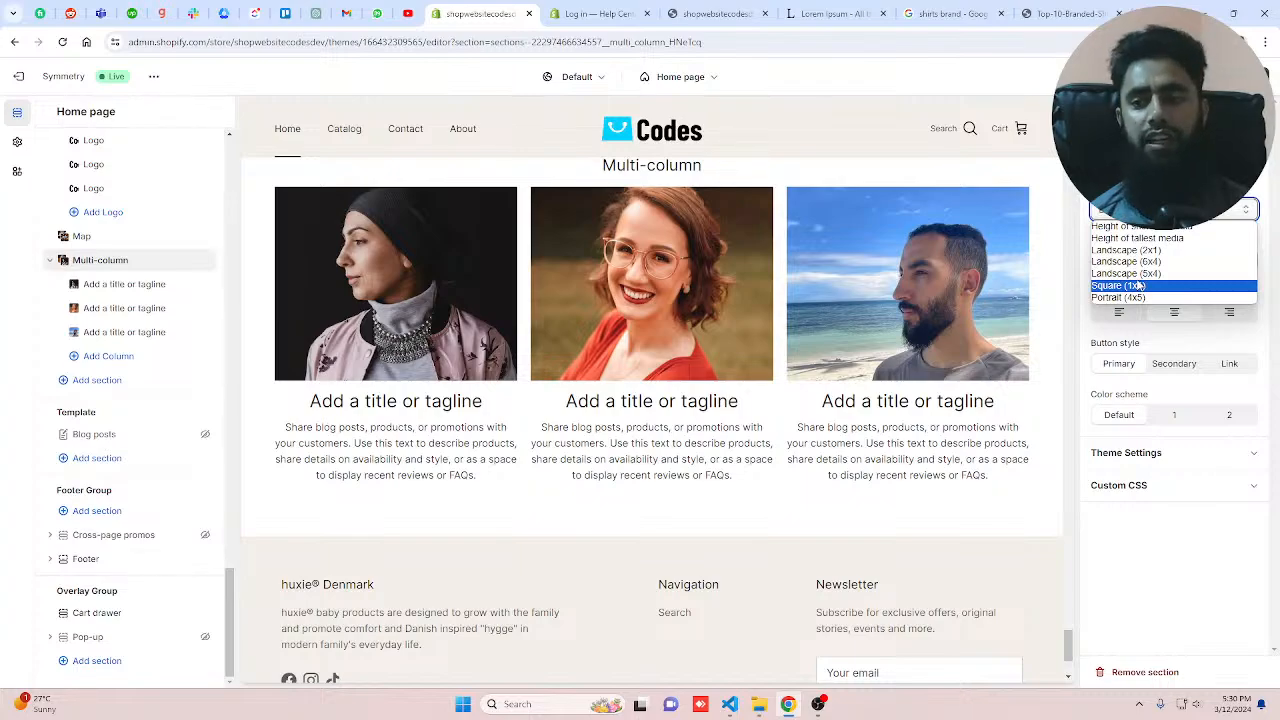
click(1138, 286)
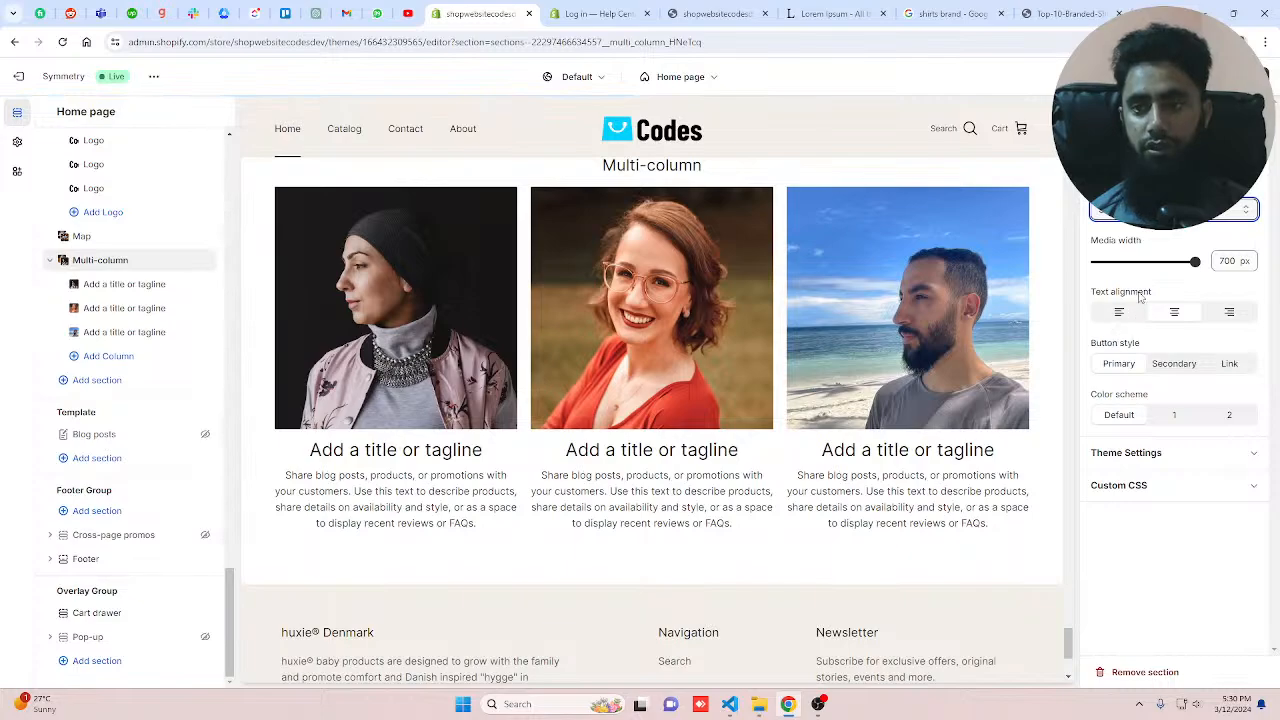
Step: Set the Multi-column heading to Testimonials and its button style to Secondary with the Default colour scheme
scroll(937, 334, up, 3)
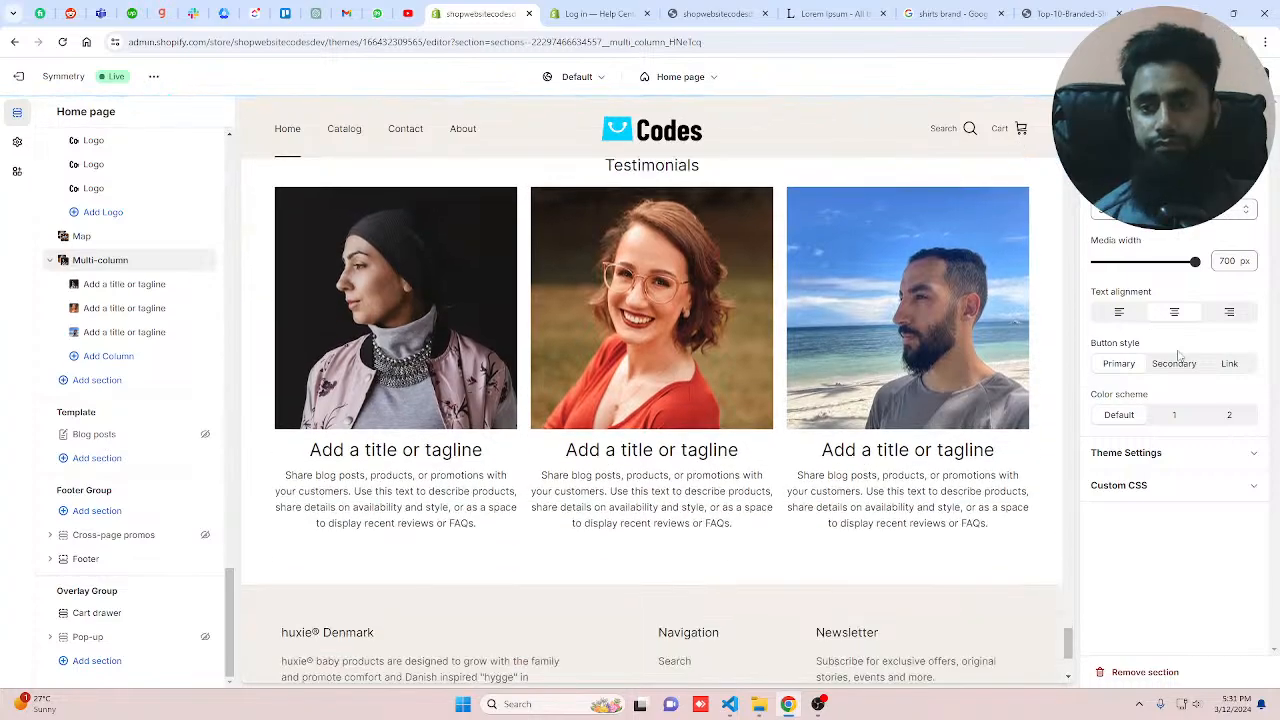
click(1176, 362)
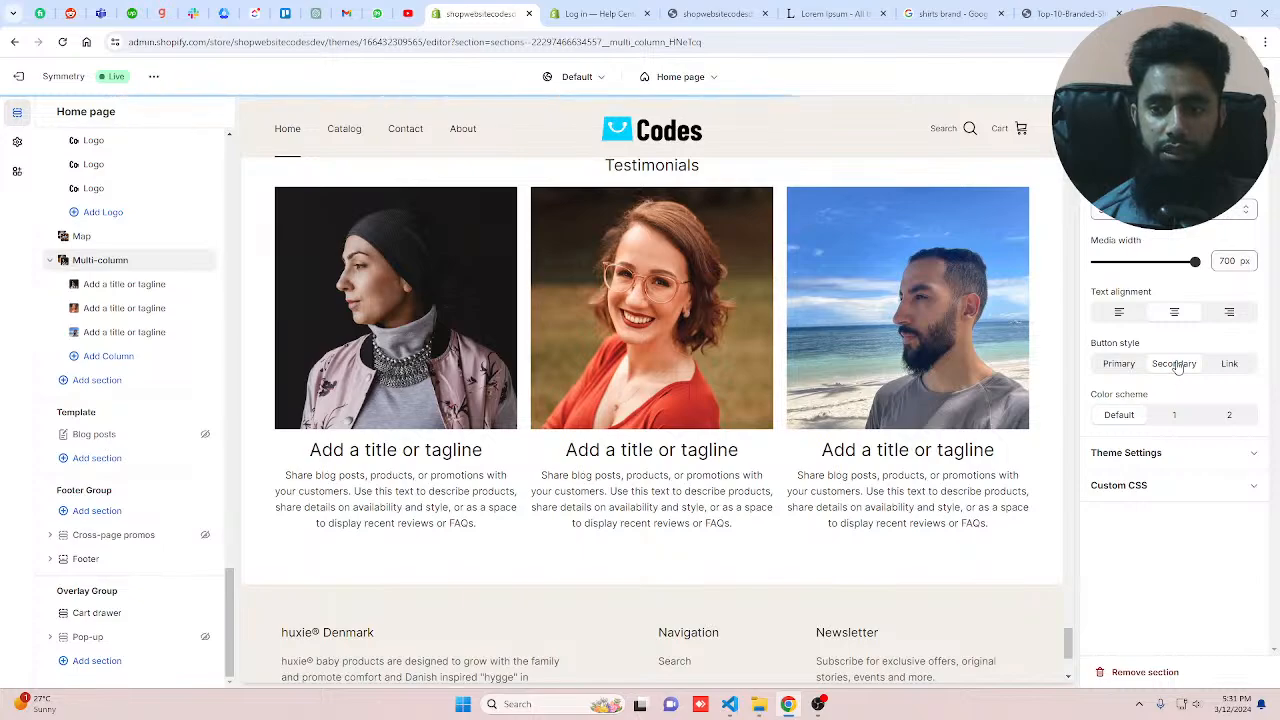
click(1175, 415)
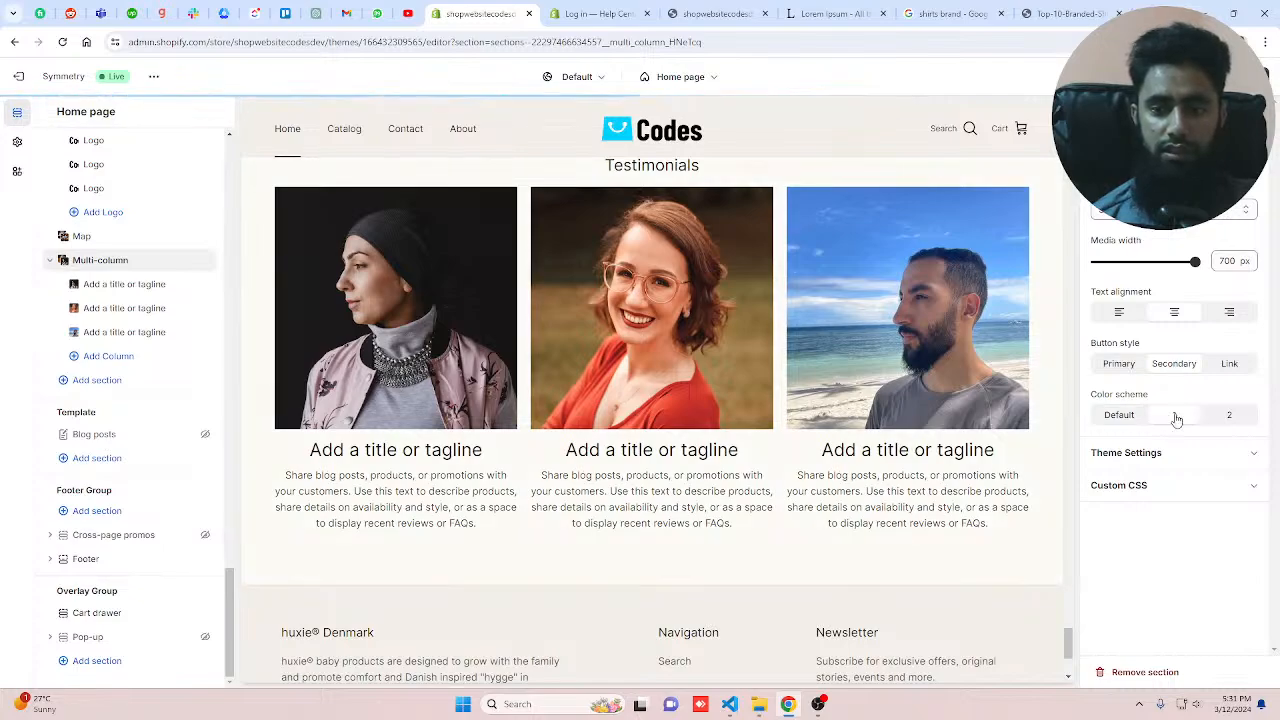
click(1120, 416)
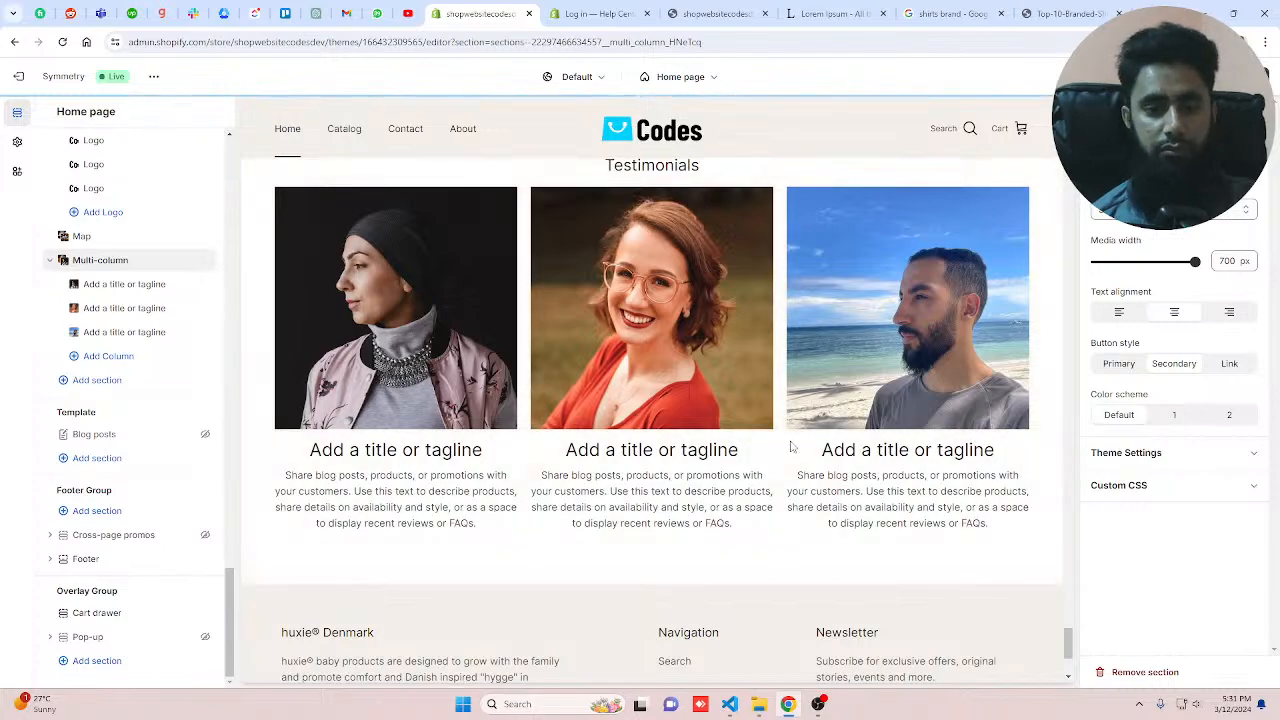
Step: Set the first testimonial column's button label to Share
click(124, 288)
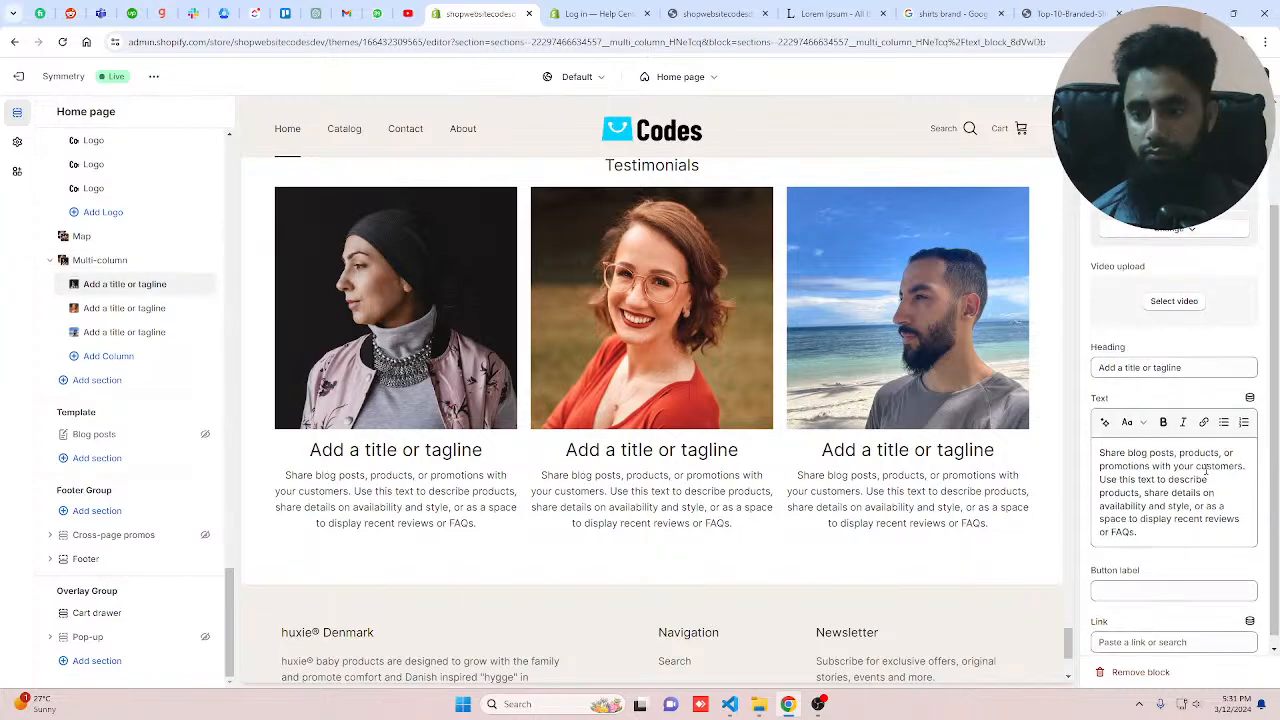
scroll(1205, 469, down, 1)
click(1129, 580)
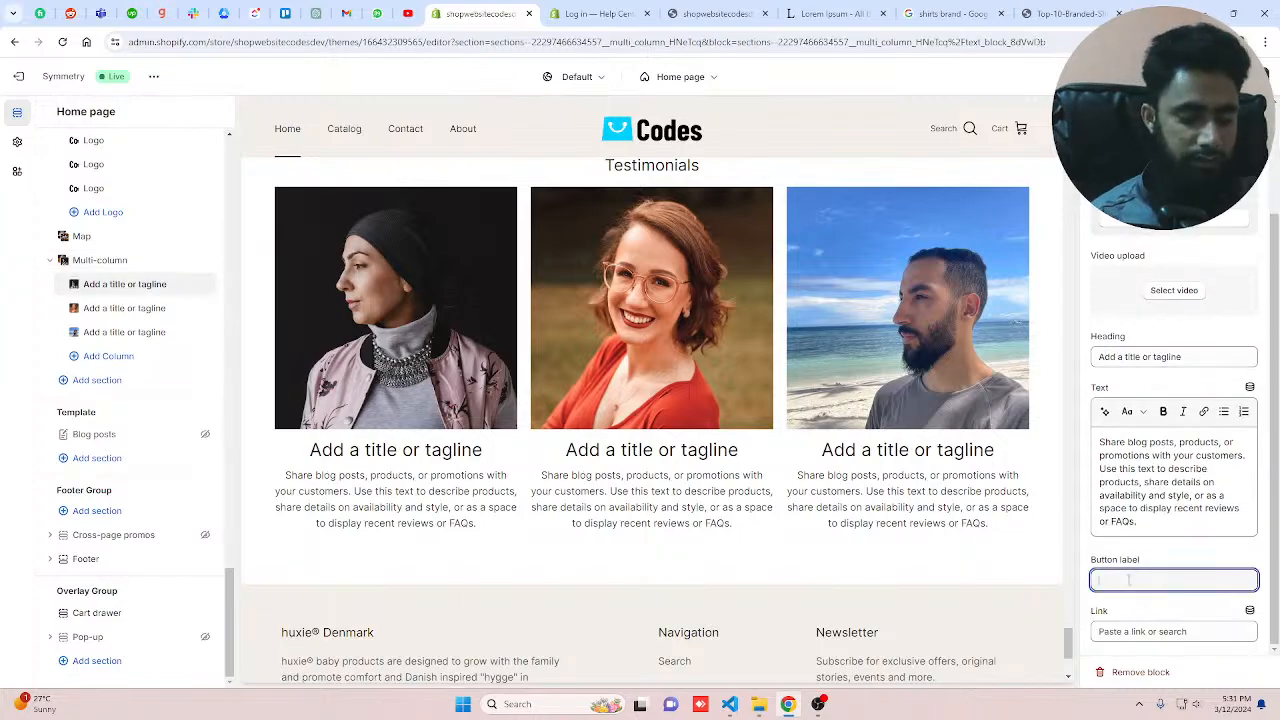
text(Co)
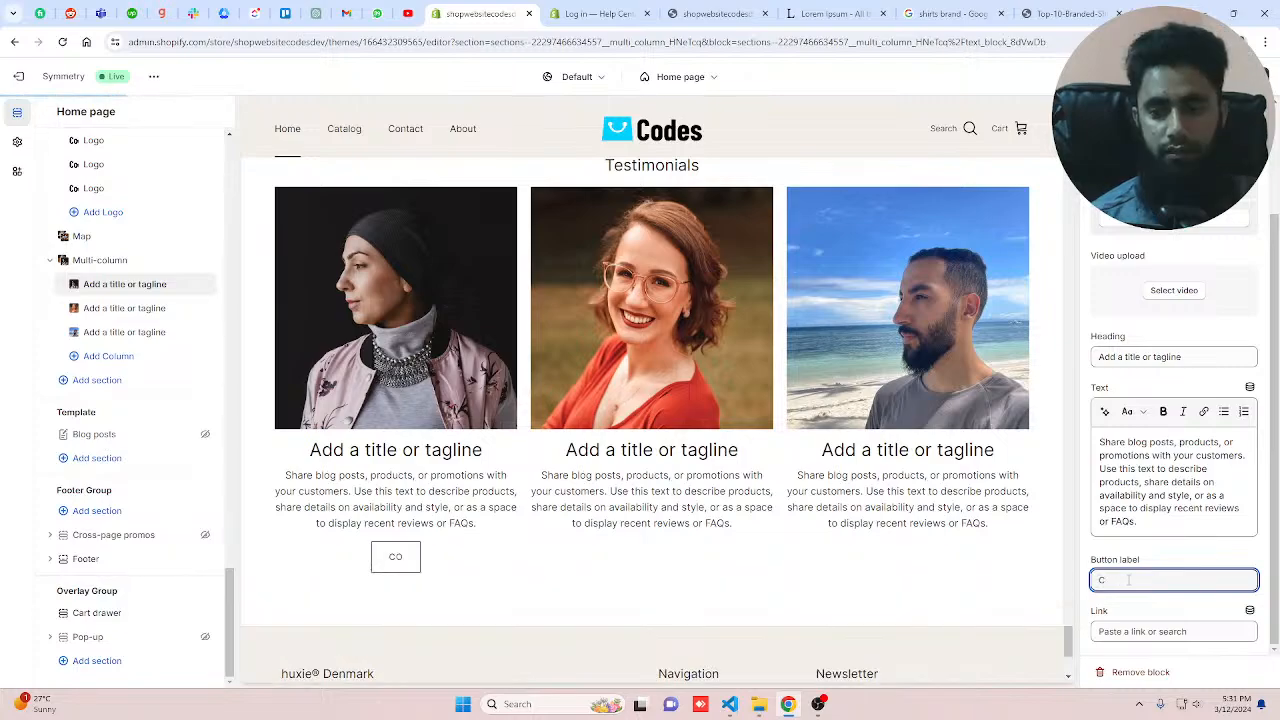
key(BackSpace)
key(BackSpace)
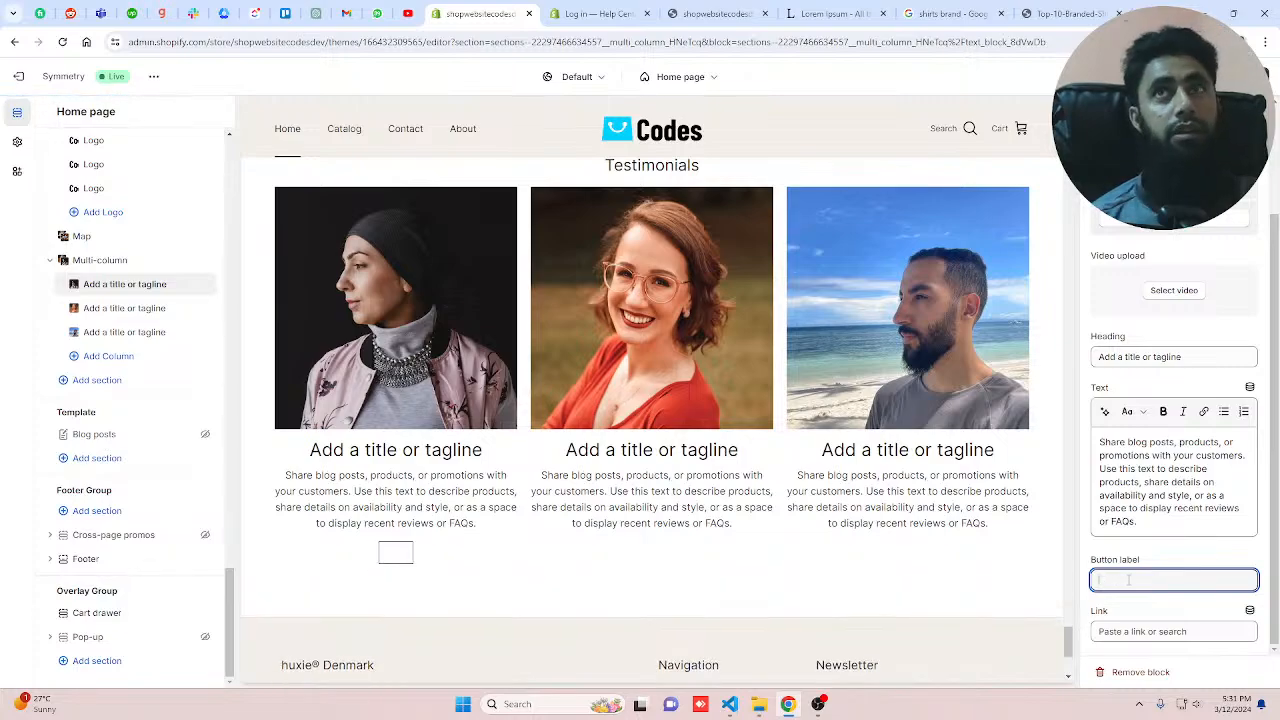
text(Share)
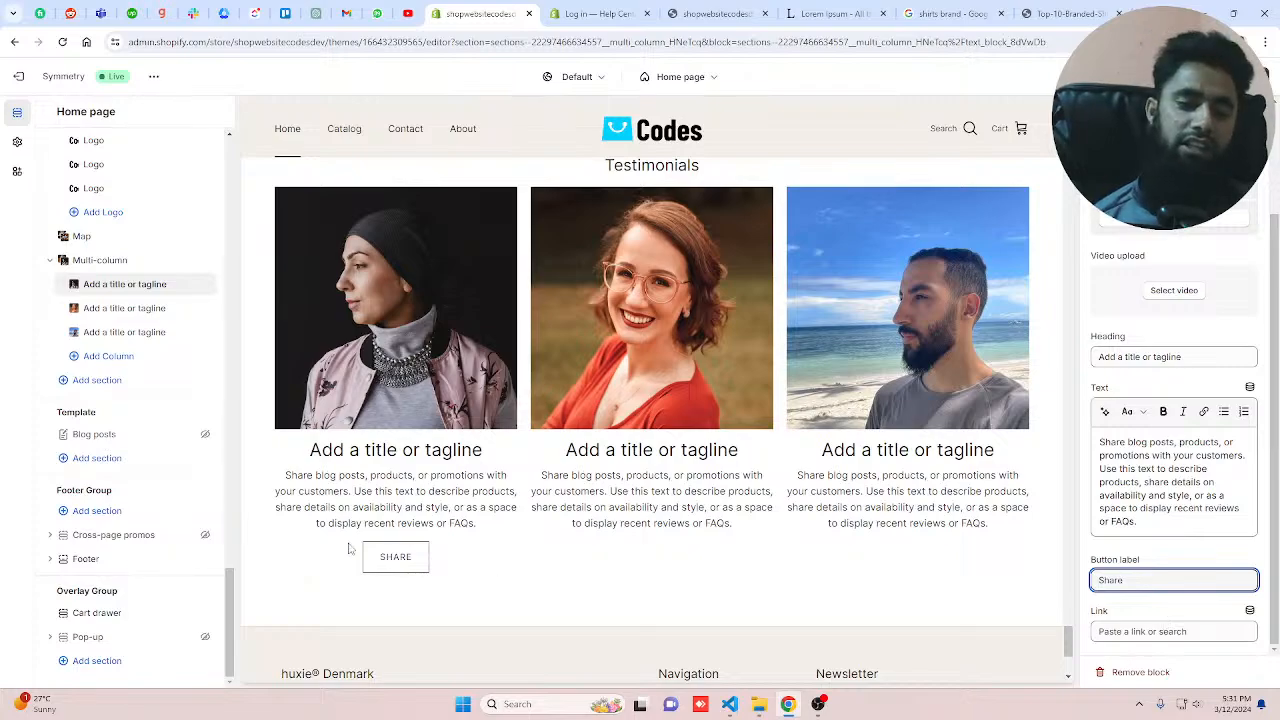
click(1158, 632)
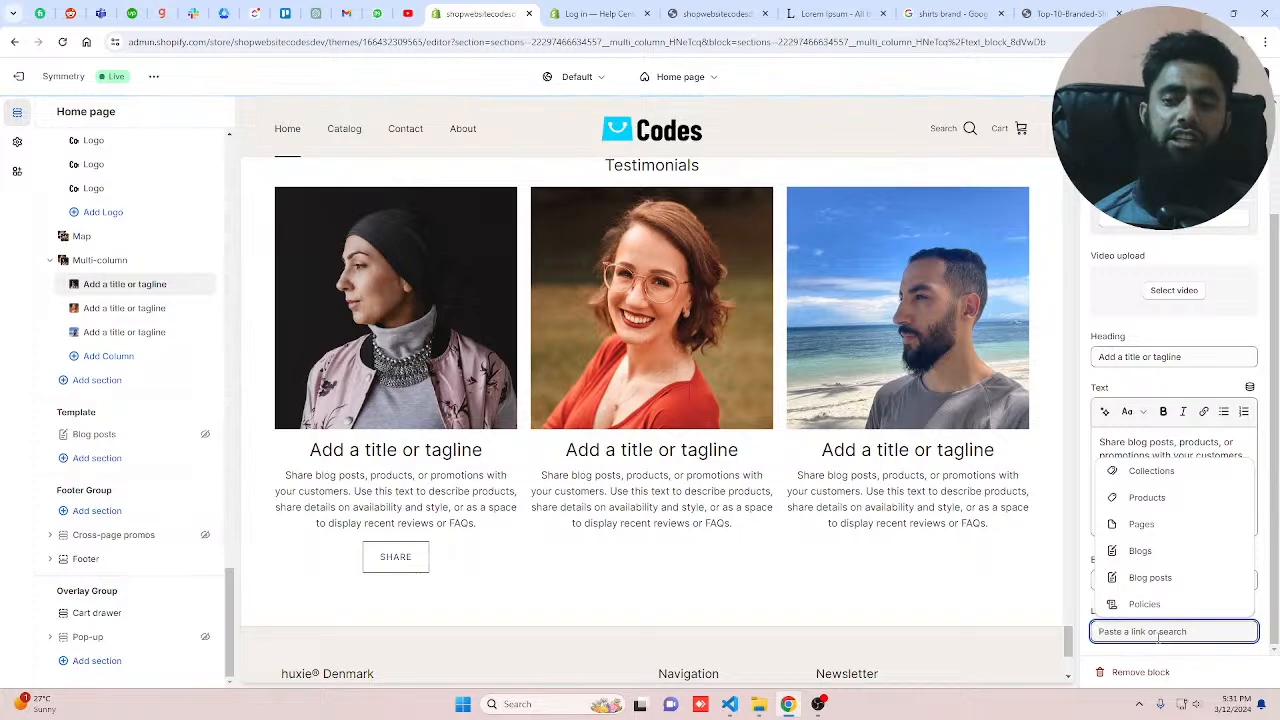
click(952, 564)
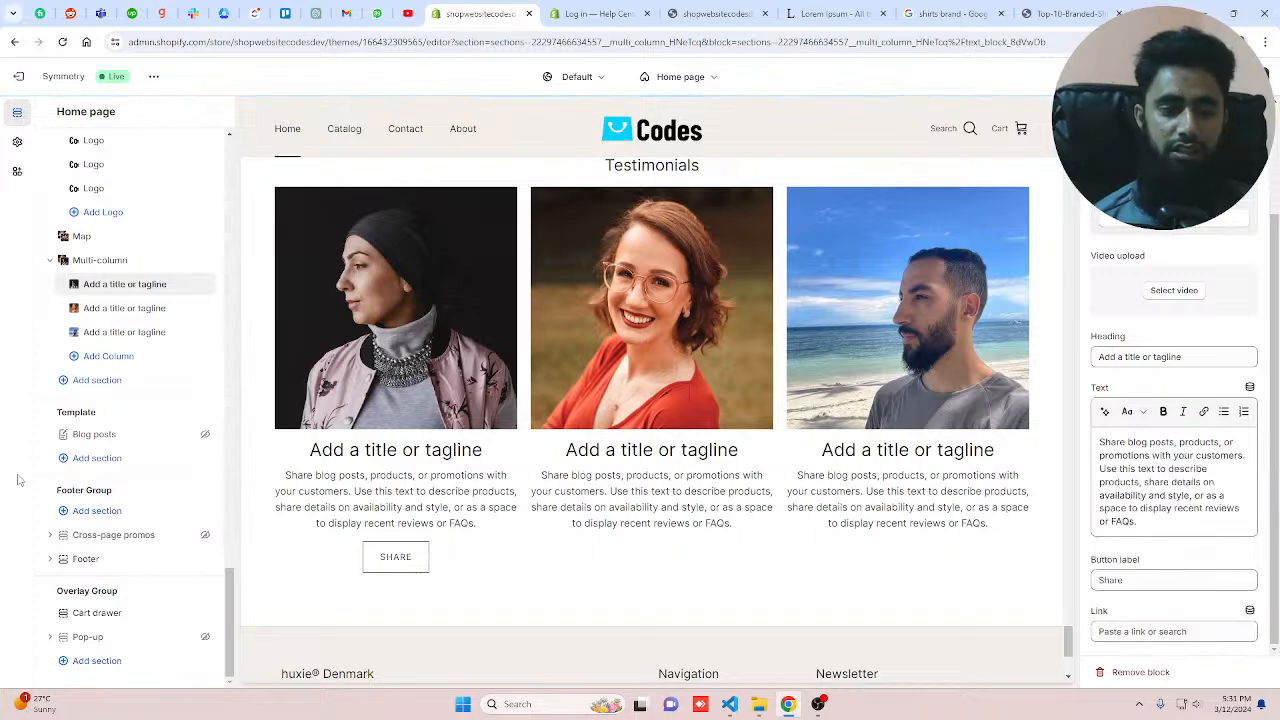
Step: Set the second column's button label to share and link it to the News page
click(148, 308)
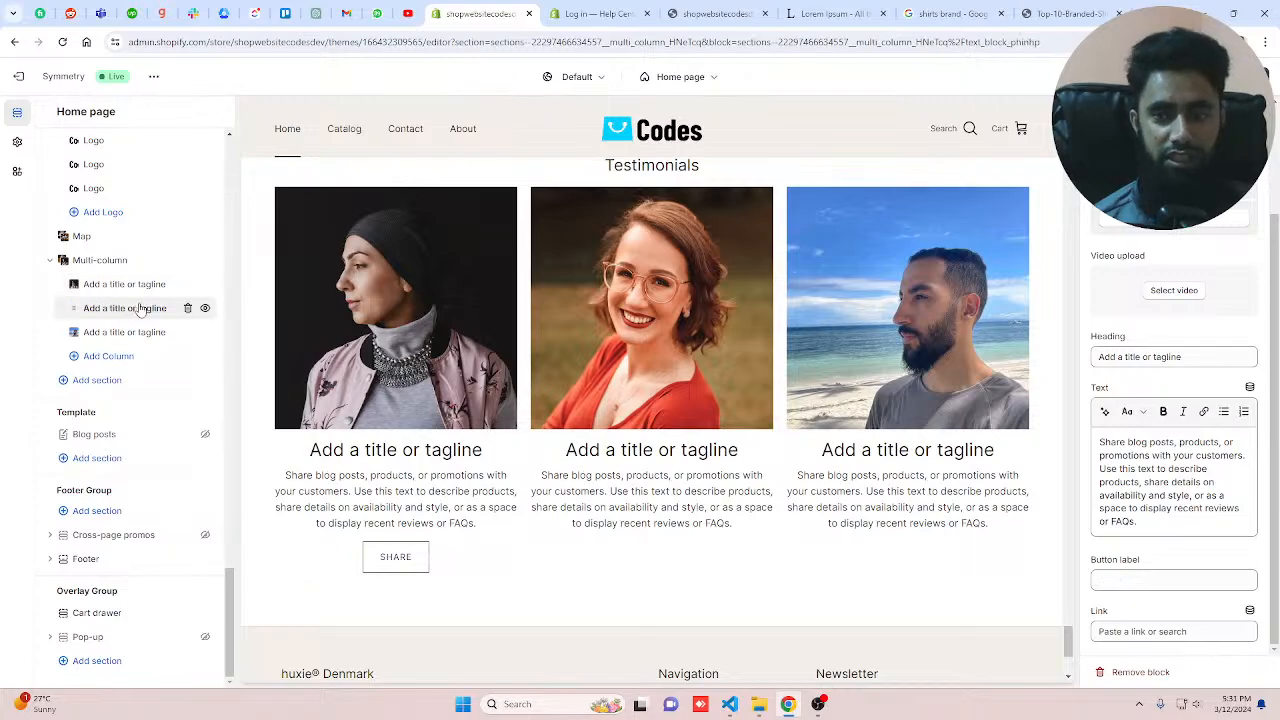
click(1137, 579)
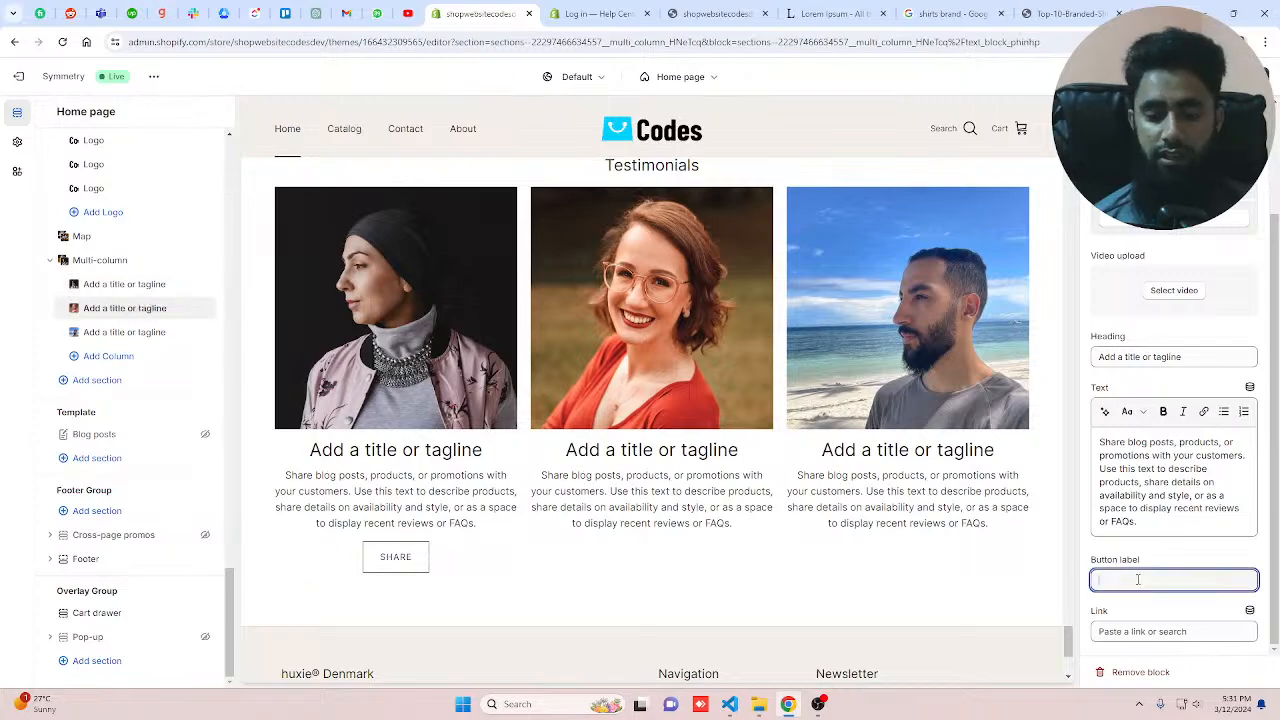
text(Lorem Ipsum is simply dummy text of the printing and typesetting industry. Lorem Ipsum has been the industry's standard dummy text ever since the 1500s, when an unknown printer took a galley of type and scrambled it to make a type specimen book. It has survived not only five centuries, but also the leap into electronic typesetting, remaining essentially unchanged.)
key(ctrl+a)
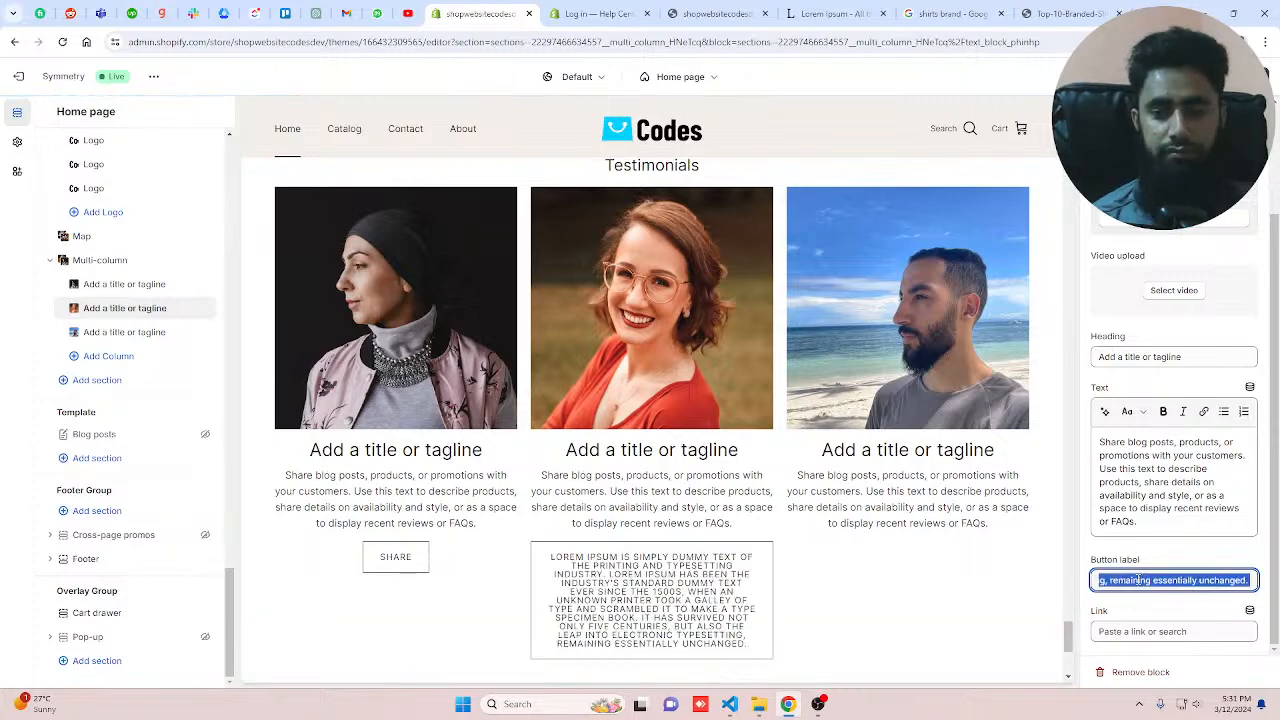
text(share)
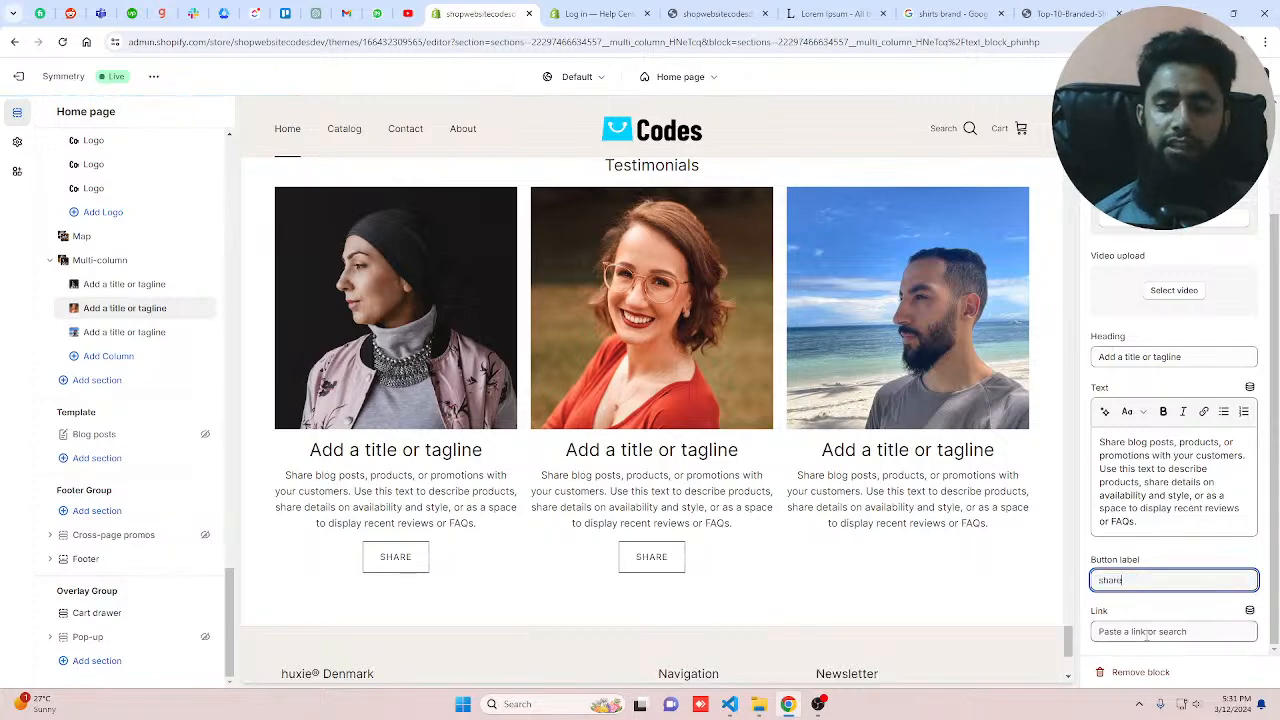
click(1145, 632)
click(1146, 553)
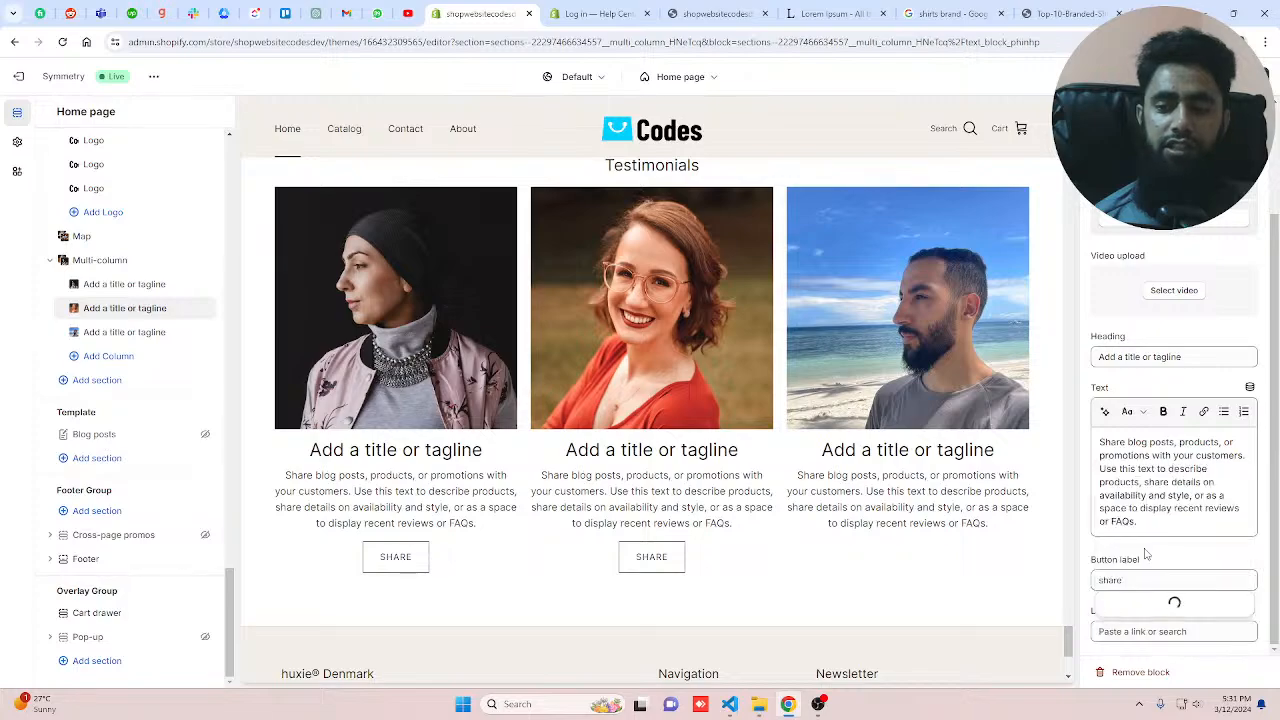
click(1172, 606)
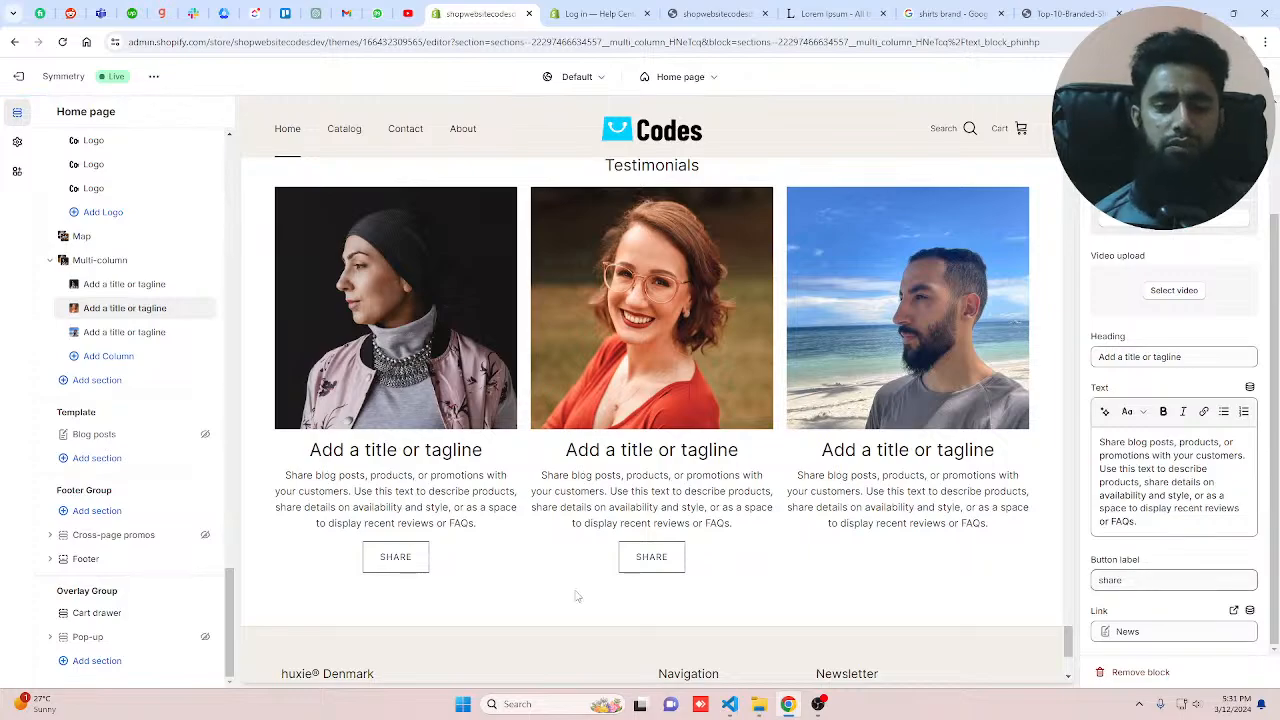
Step: Set the third column's button label to shop and link it to the Boys T Shirt product
click(125, 332)
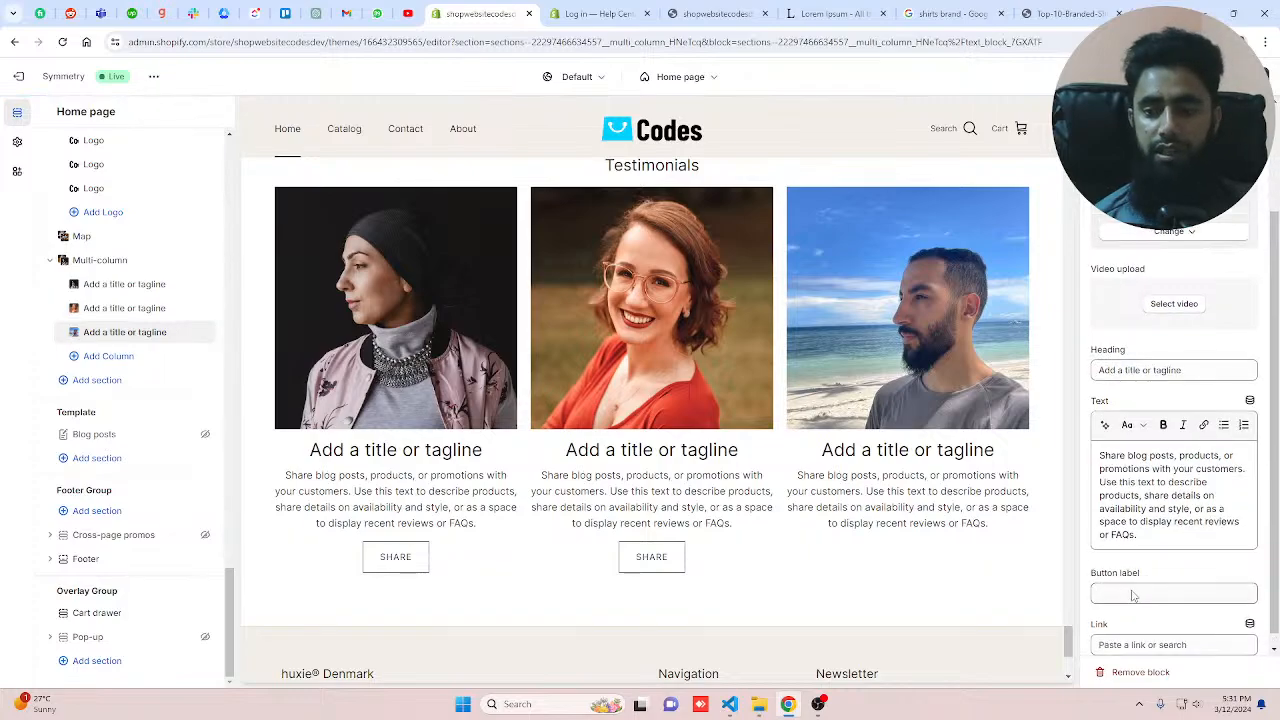
click(1133, 595)
text(share)
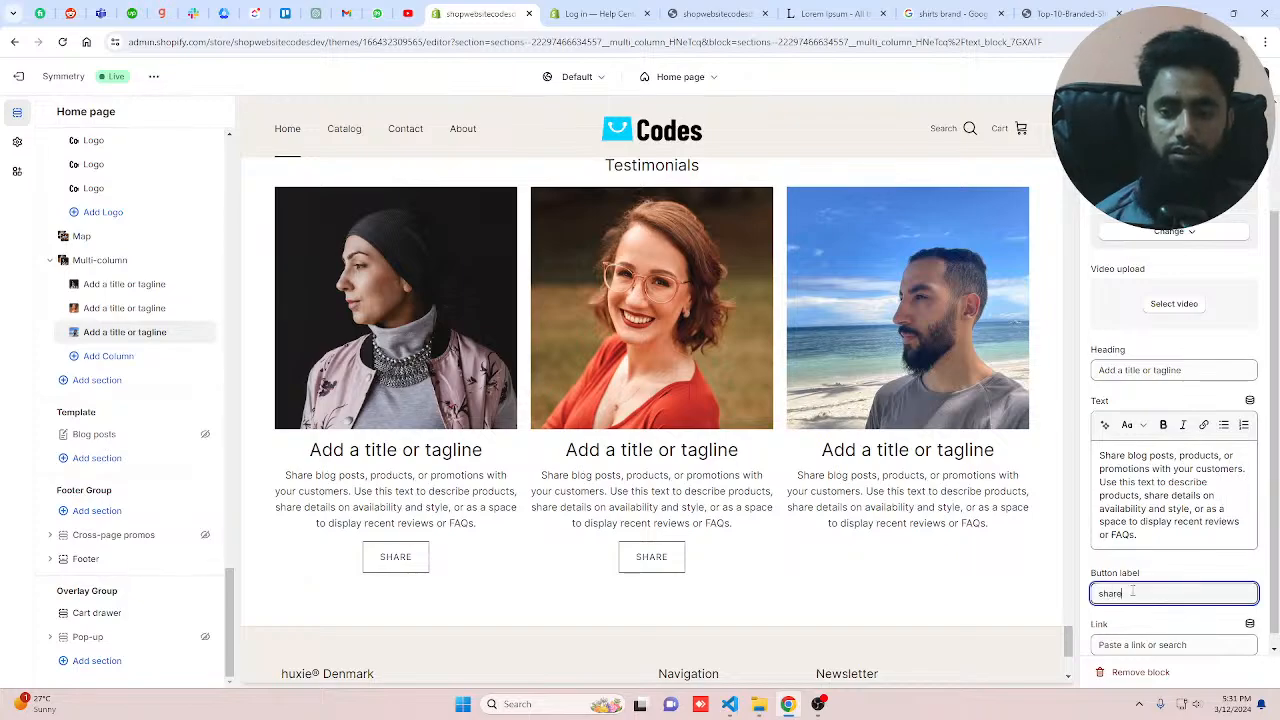
drag(1133, 593, 1097, 592)
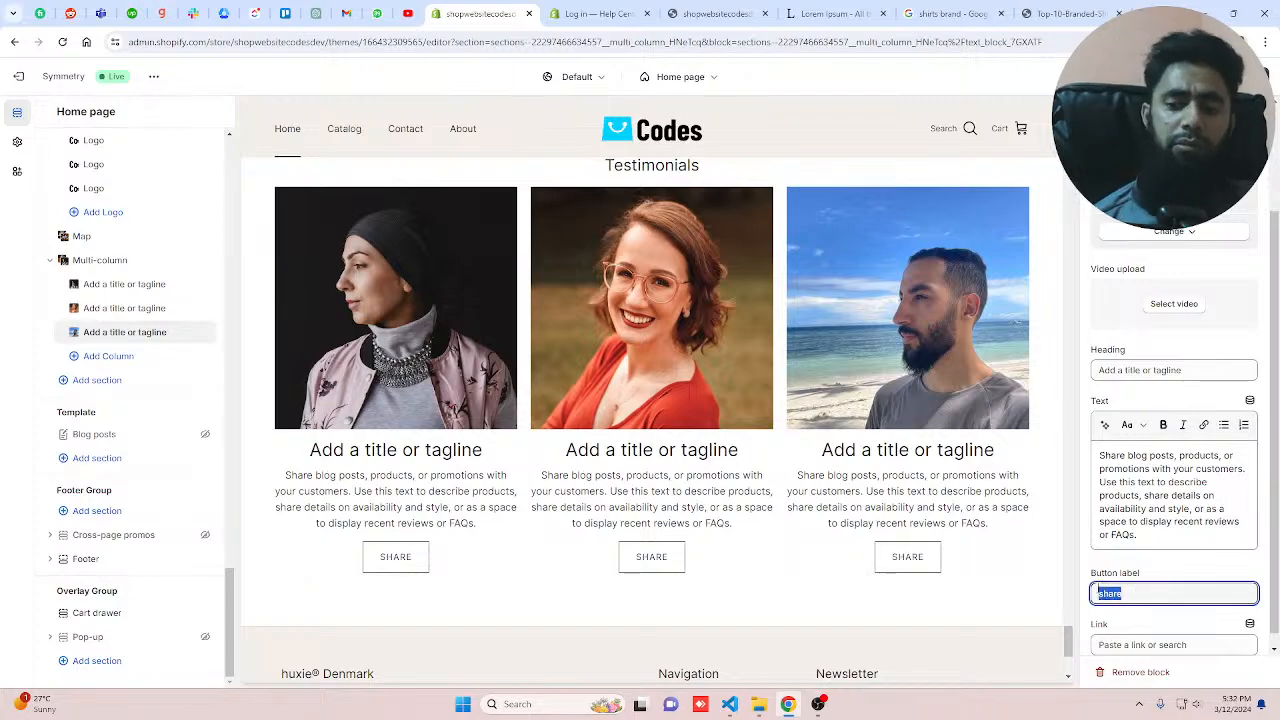
text(shop)
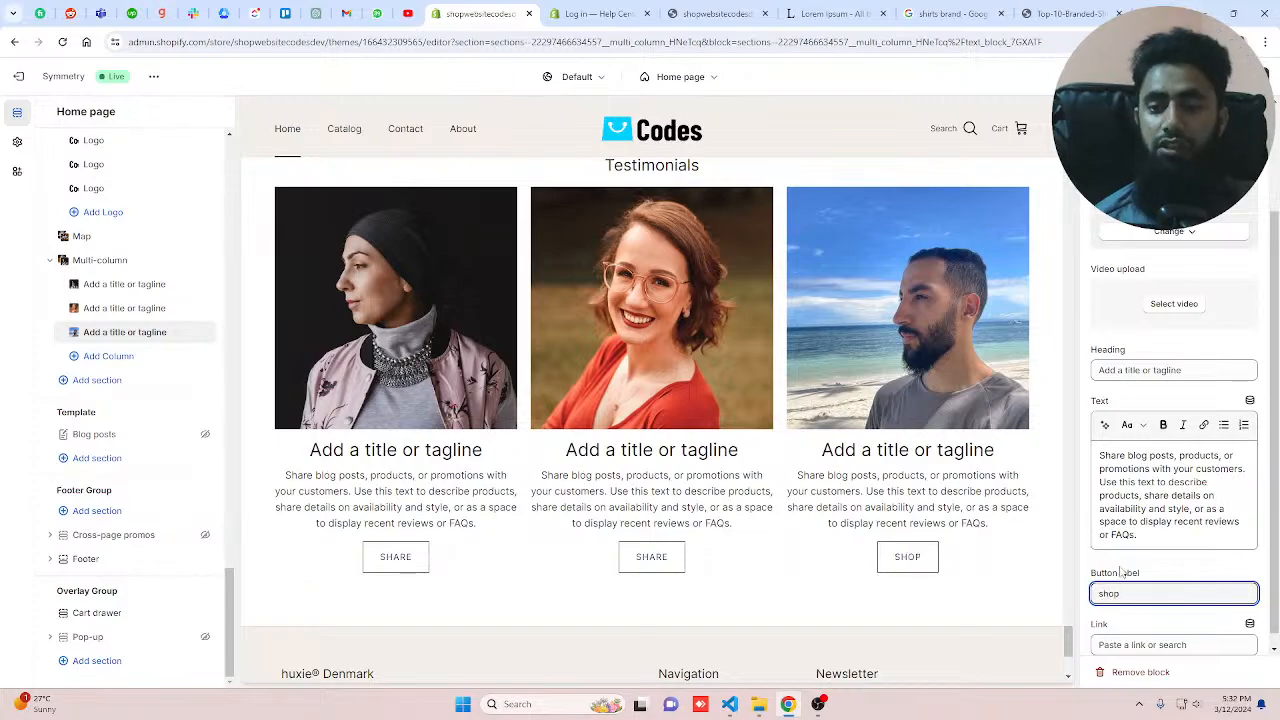
click(1140, 644)
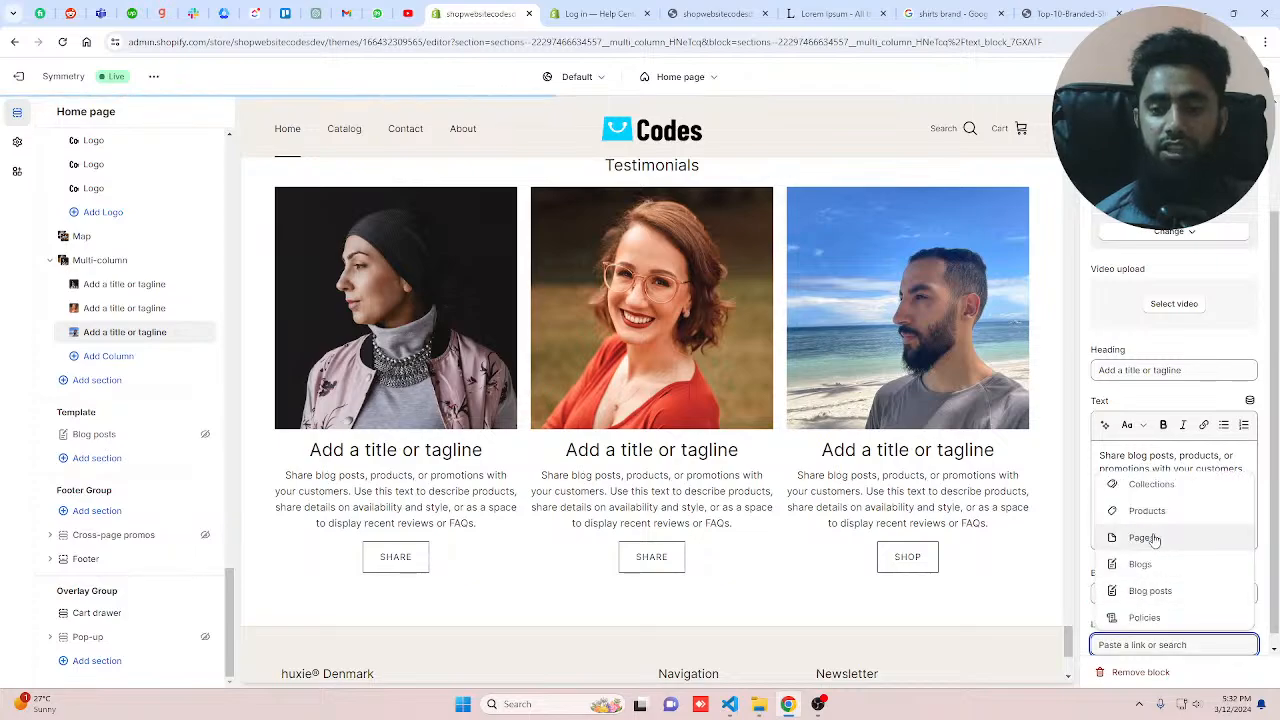
click(1148, 511)
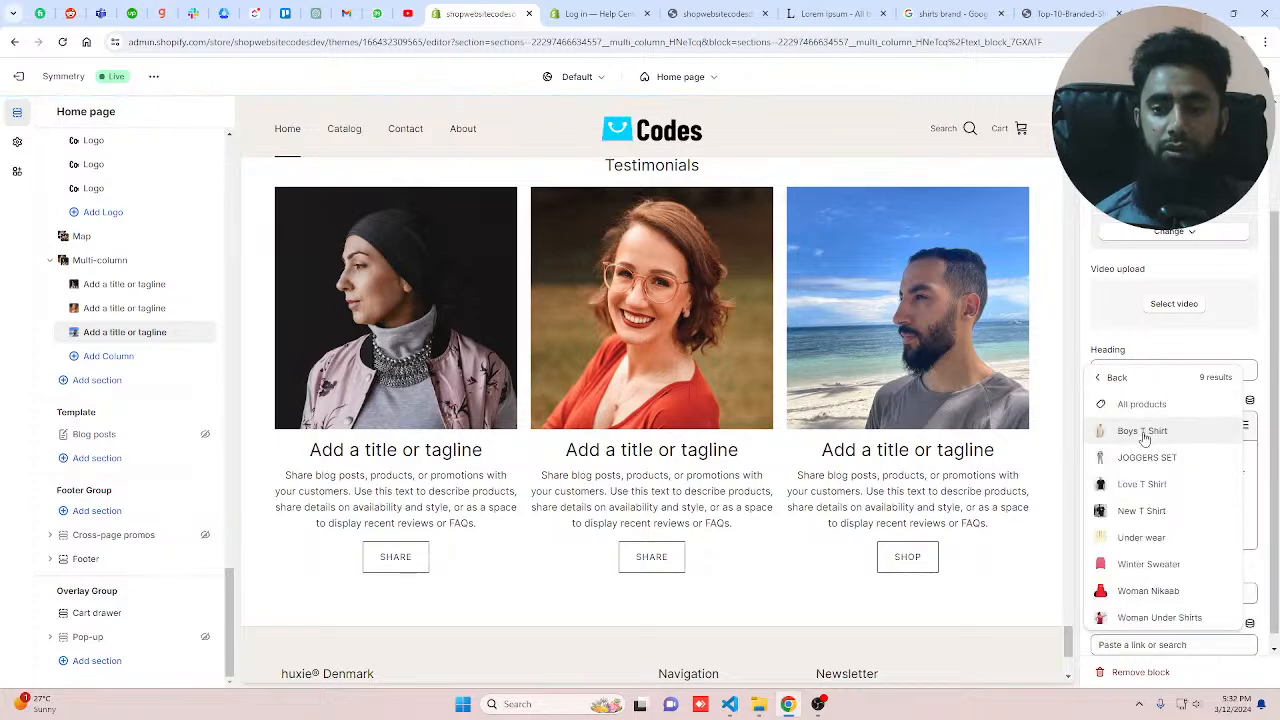
click(1143, 432)
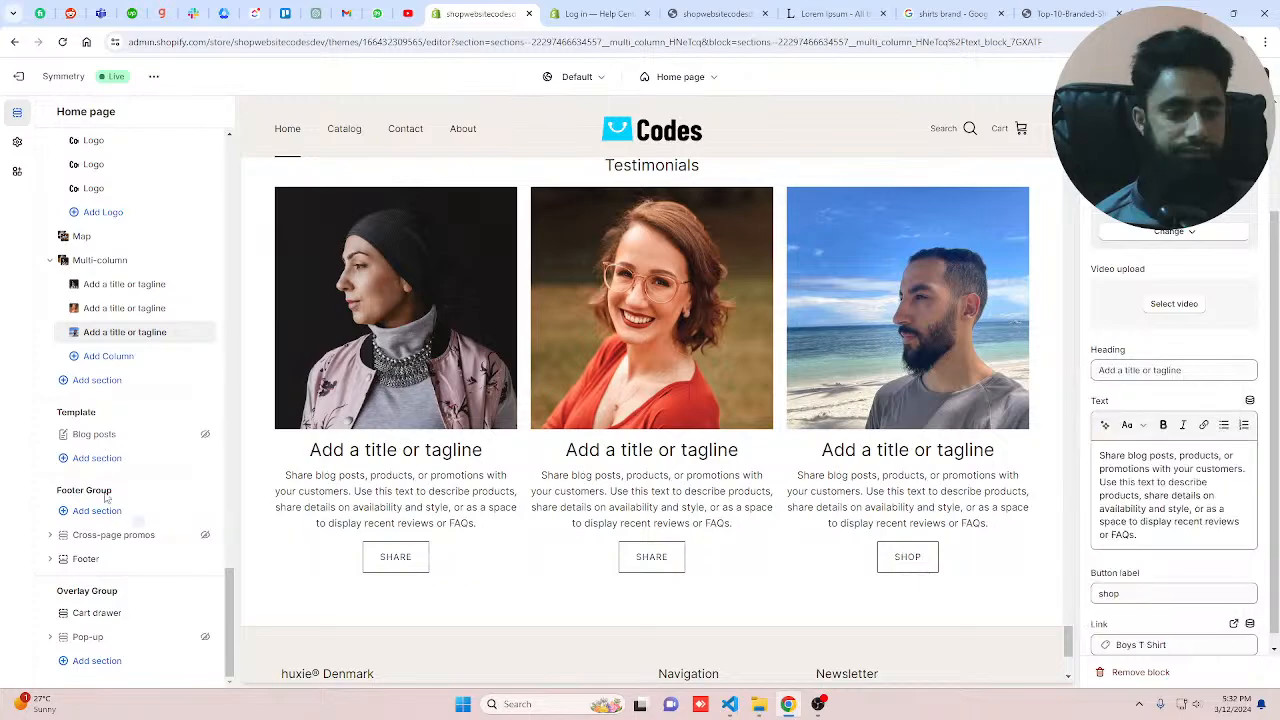
Step: Set the second column's button label to shop and link it to the Under wear product
click(110, 308)
drag(1150, 581, 1066, 582)
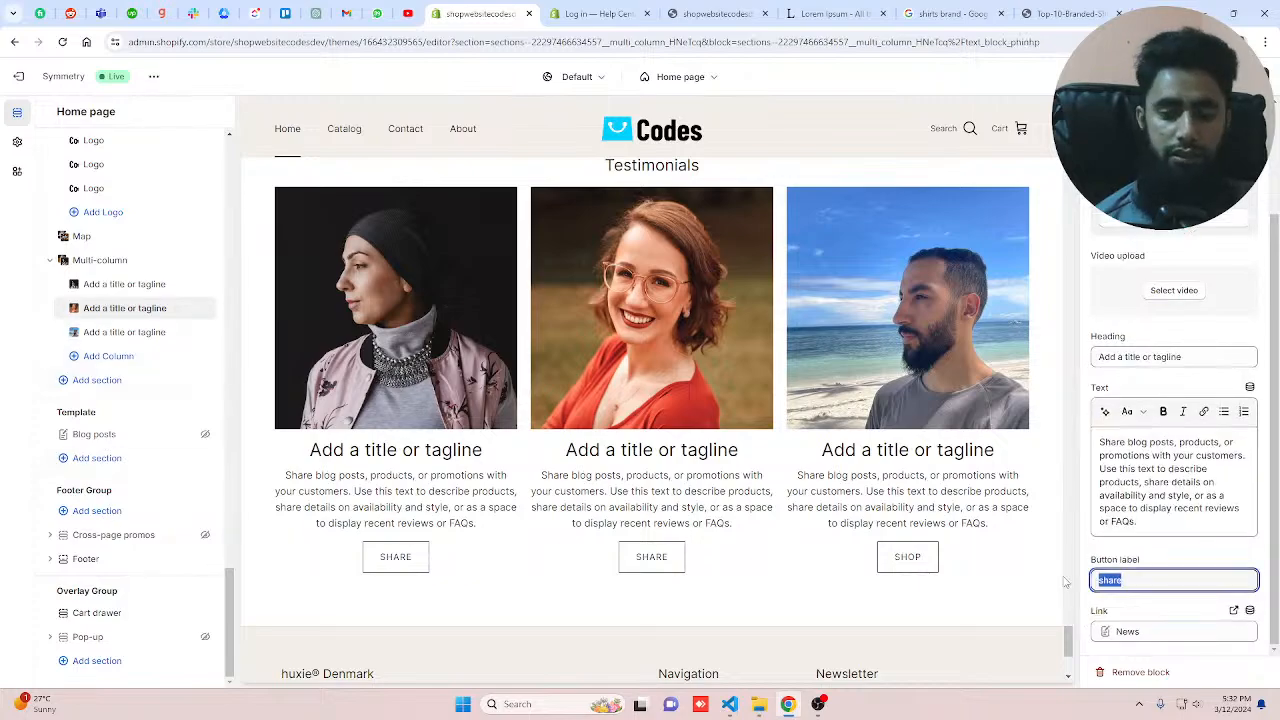
text(shop)
click(1150, 630)
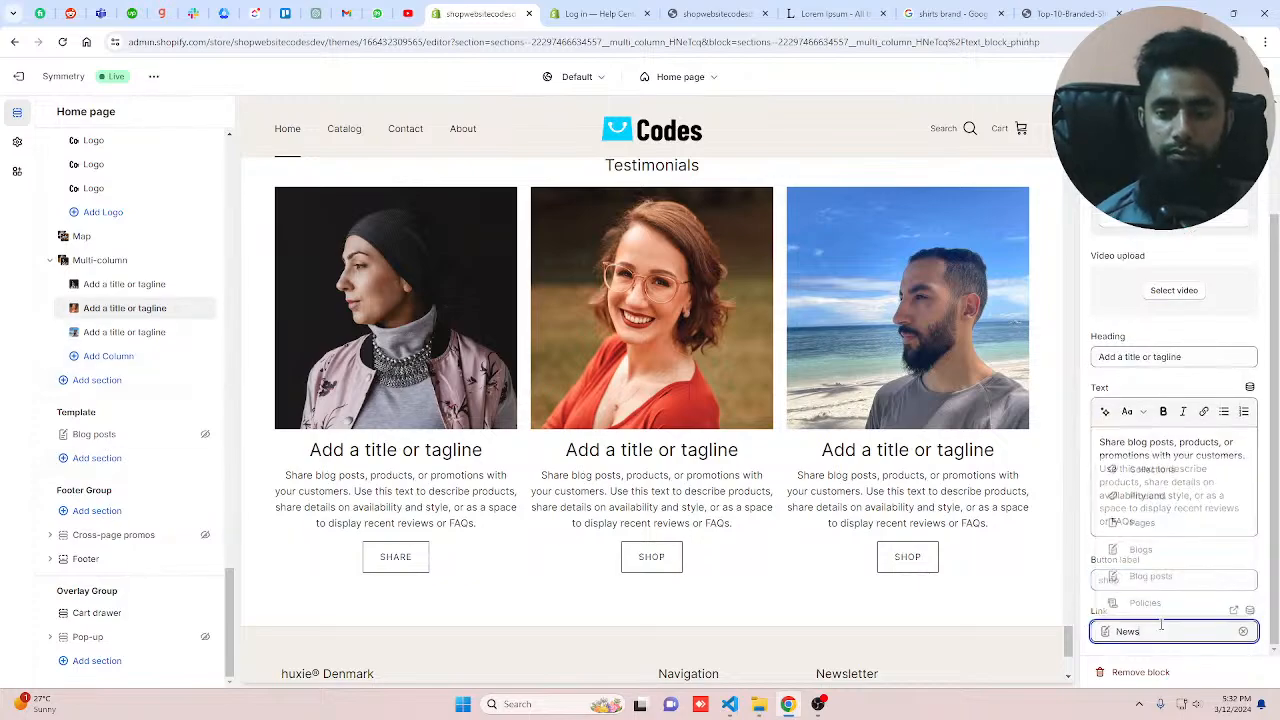
click(1147, 497)
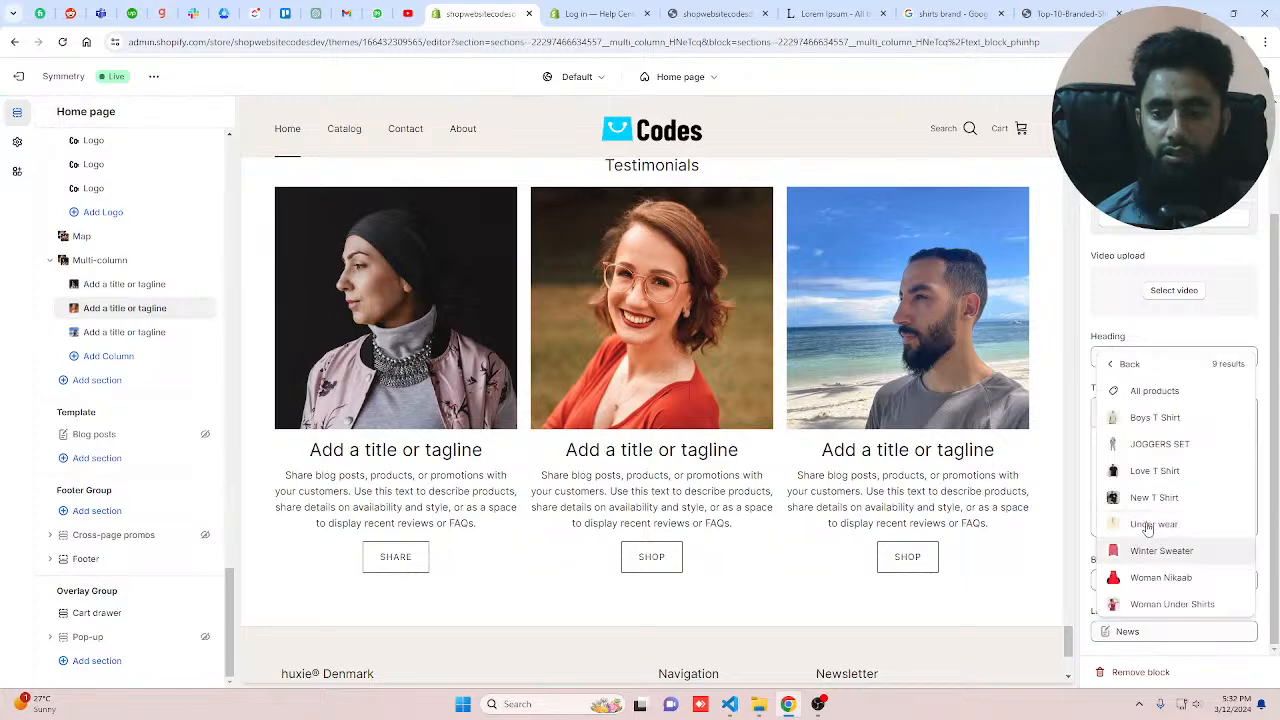
click(1152, 523)
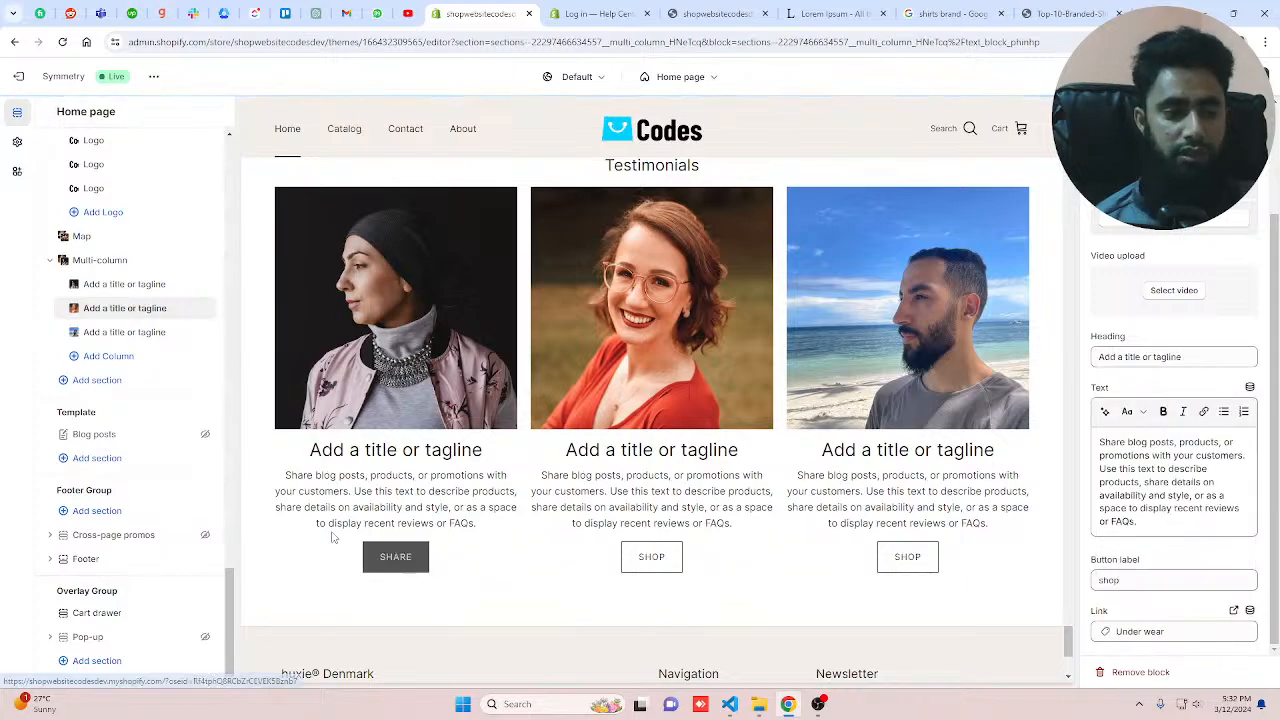
Step: Set the first column's button label to shop and link it to the JOGGERS SET product
click(265, 491)
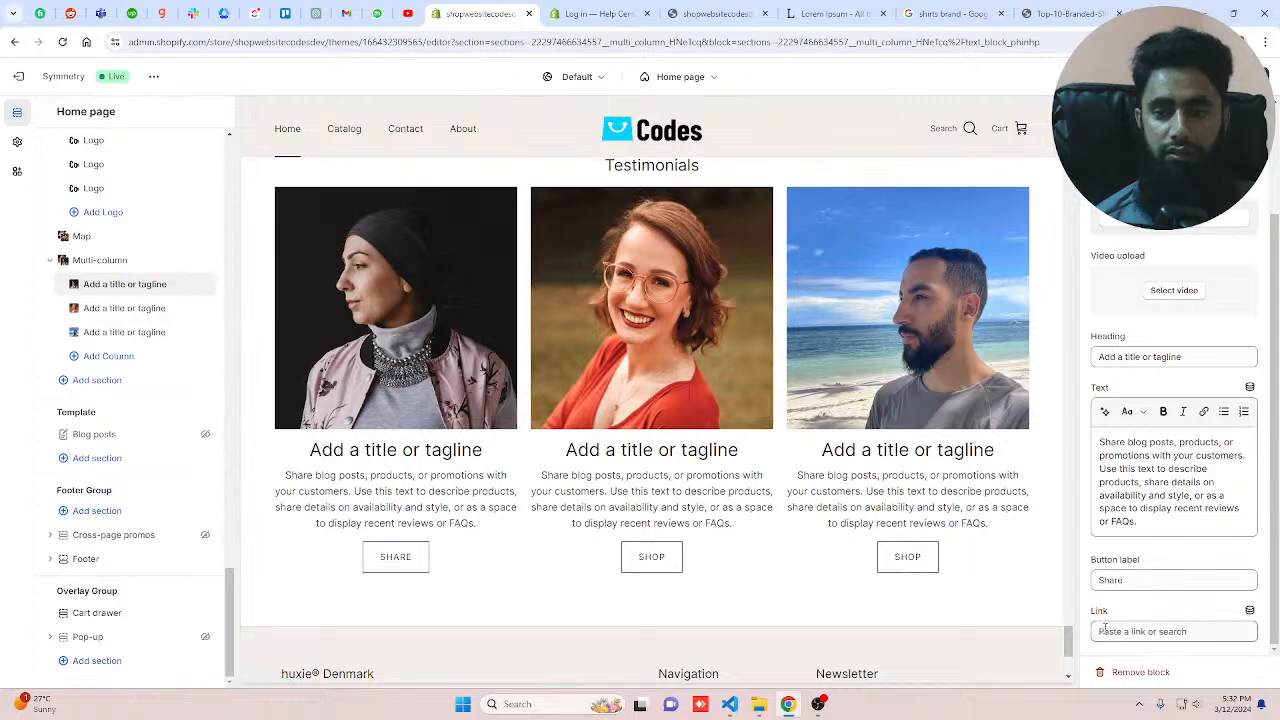
triple_click(1148, 581)
text(shop)
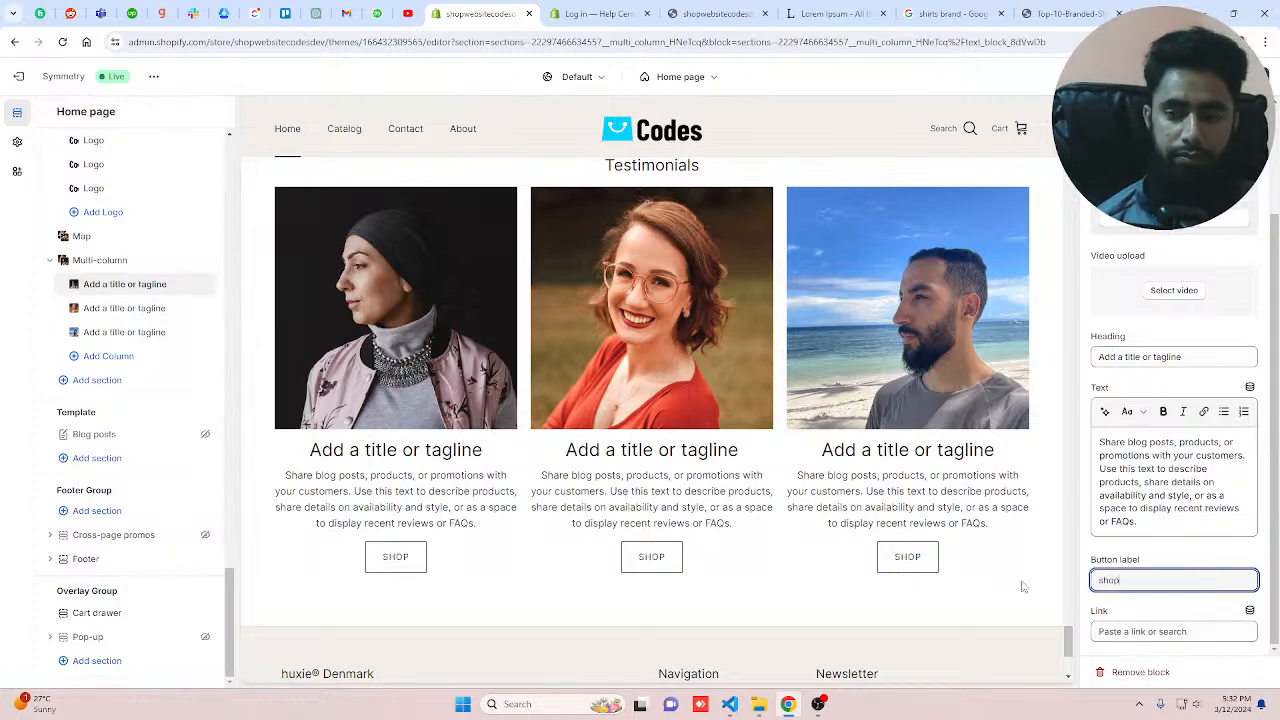
click(1142, 631)
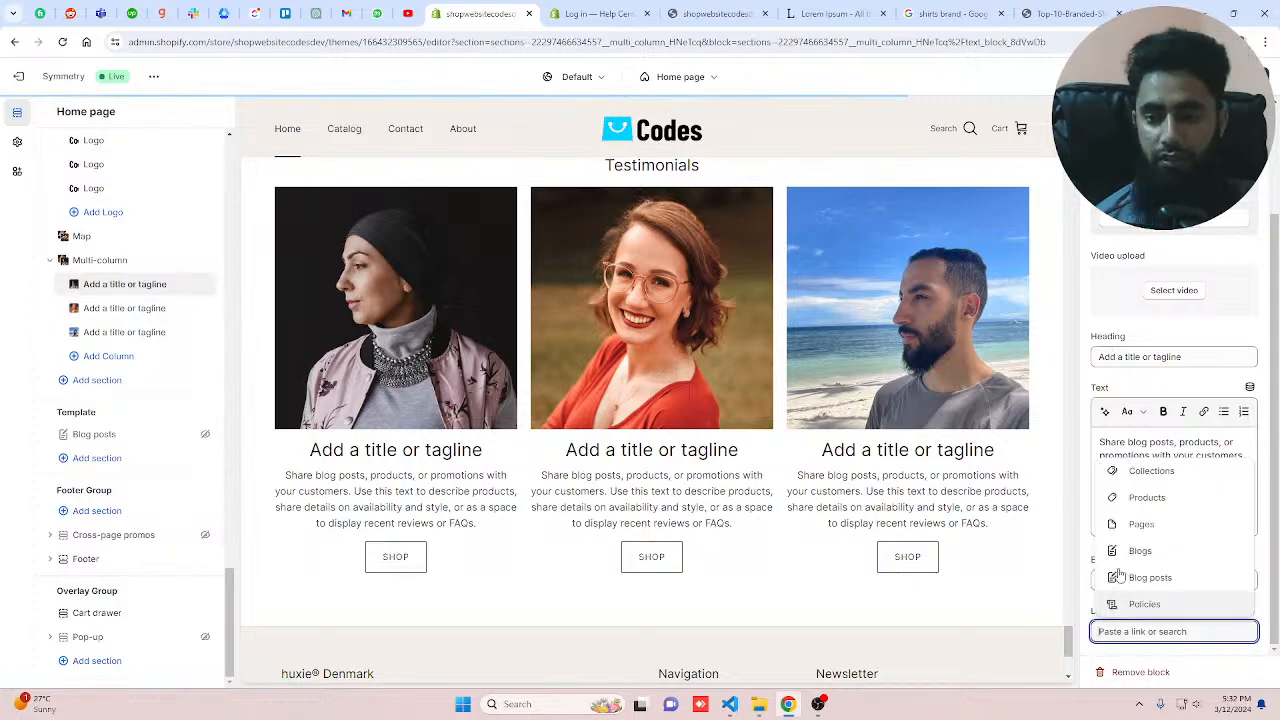
click(1140, 497)
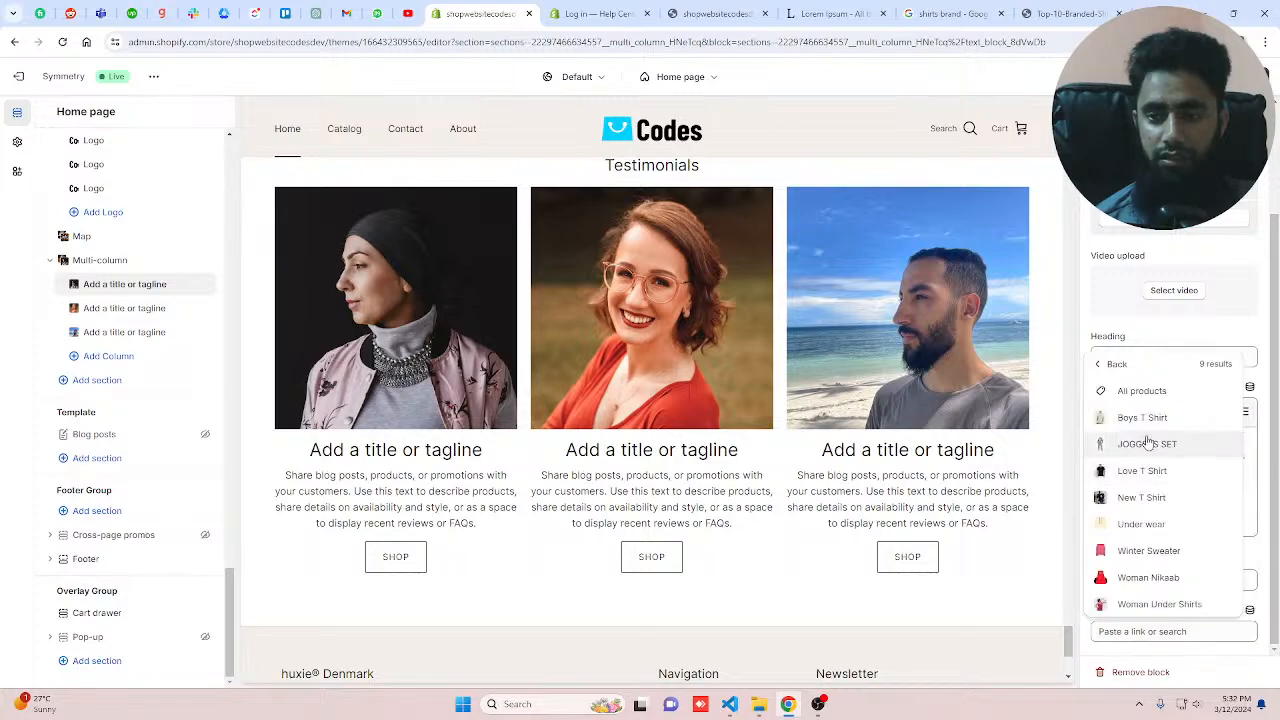
click(1149, 443)
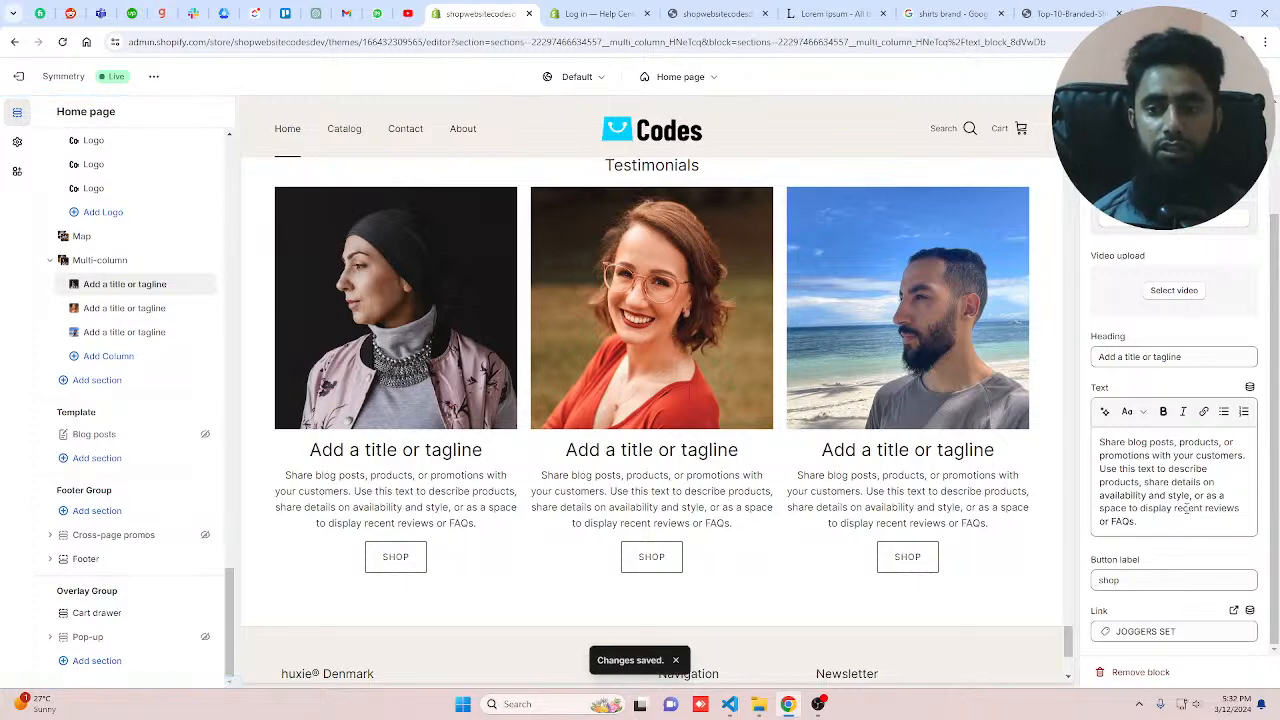
Step: Replace the first and second column headings with the customers' first names
drag(1185, 357, 1071, 351)
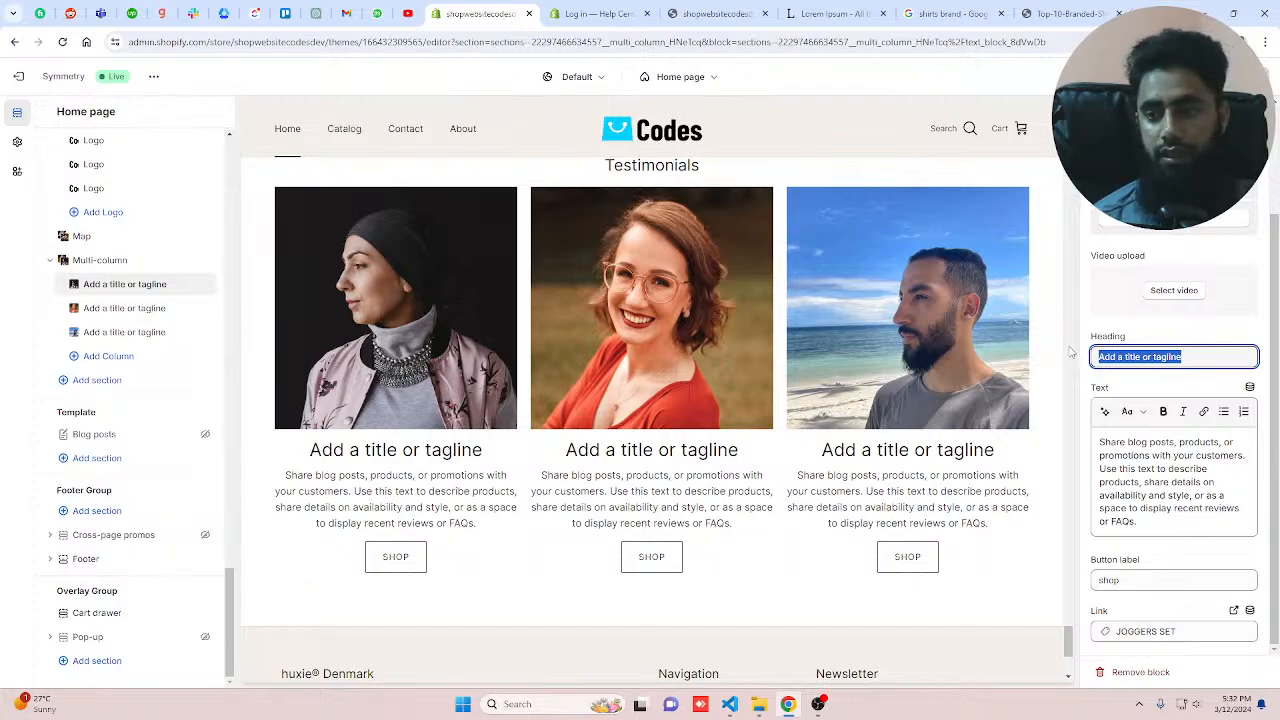
text(Kate)
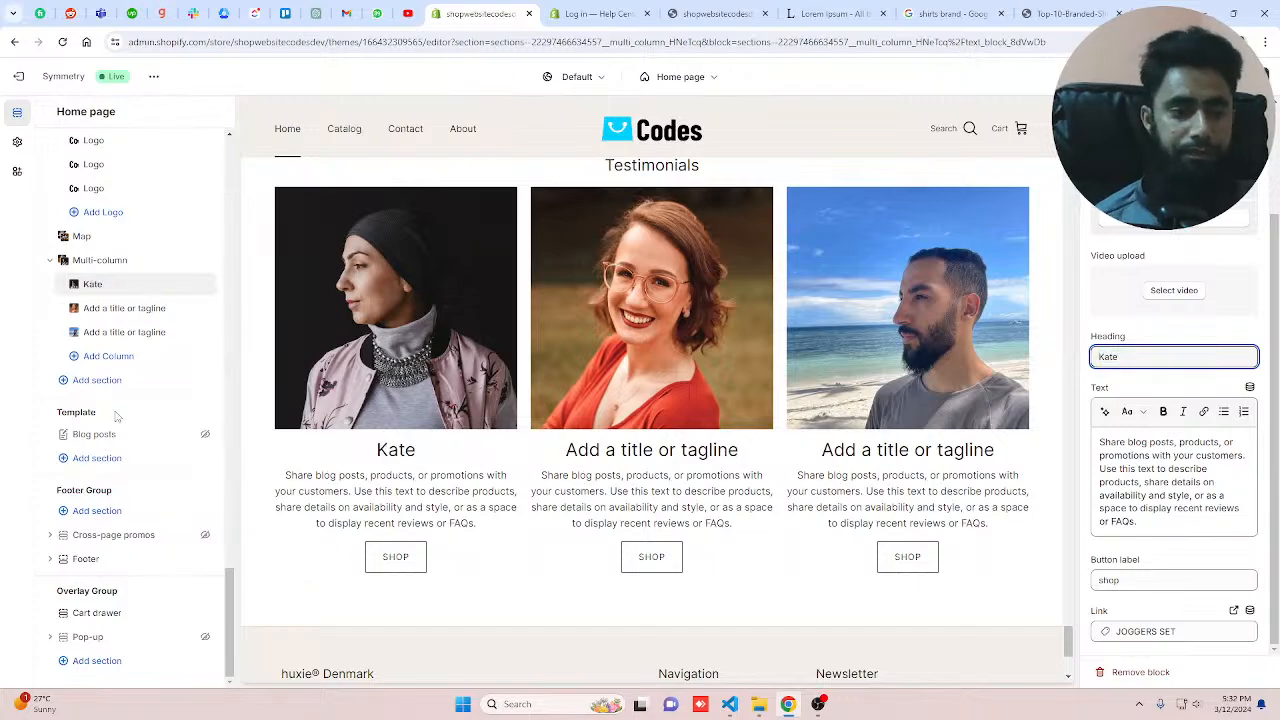
click(118, 308)
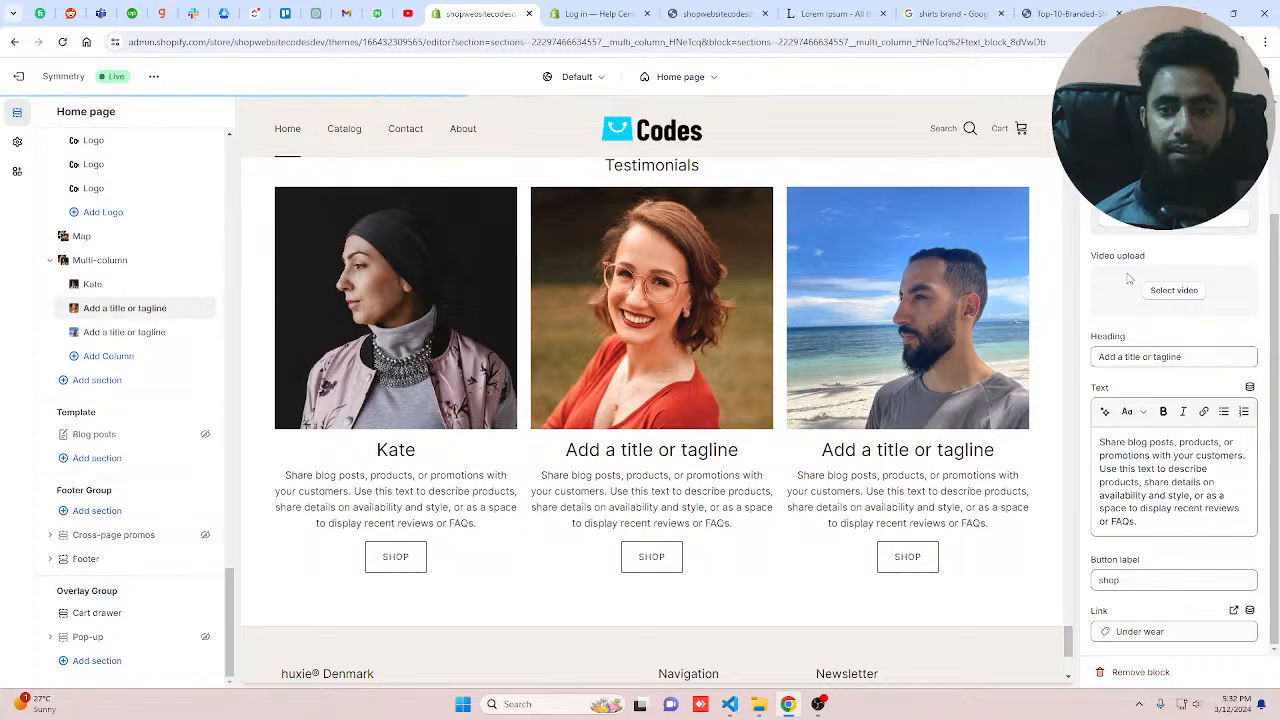
triple_click(1187, 354)
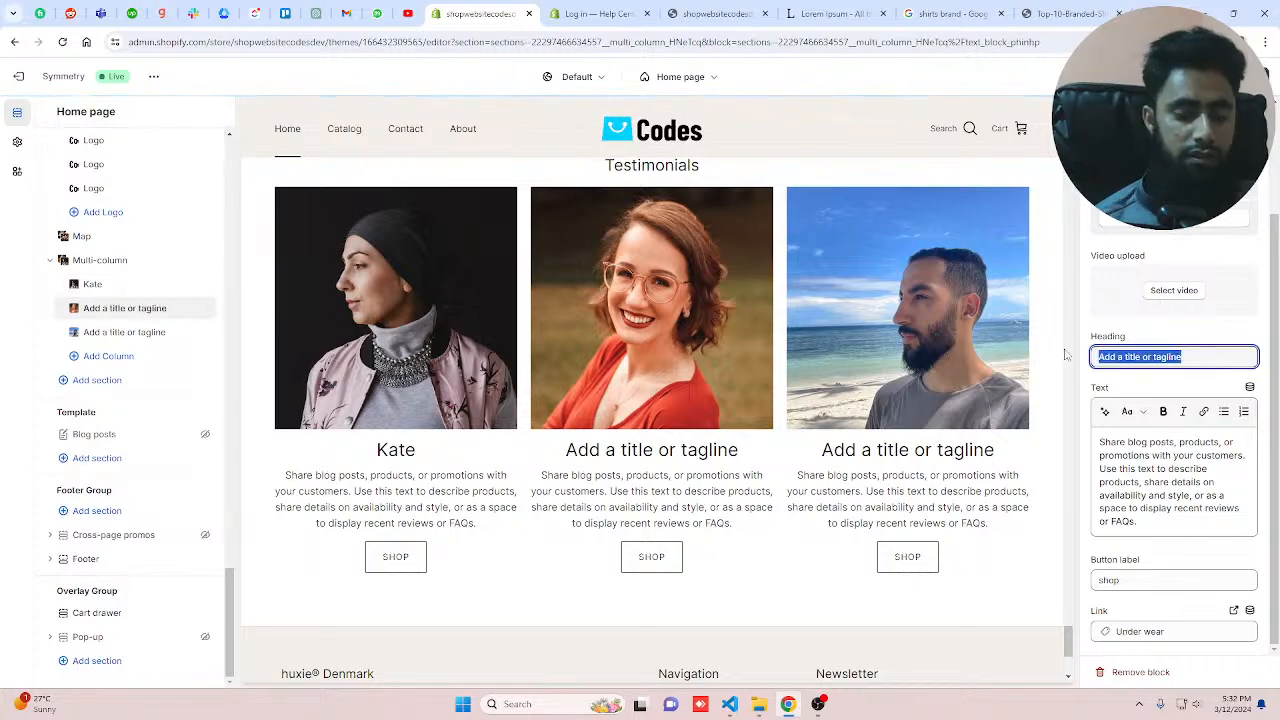
text(Ang)
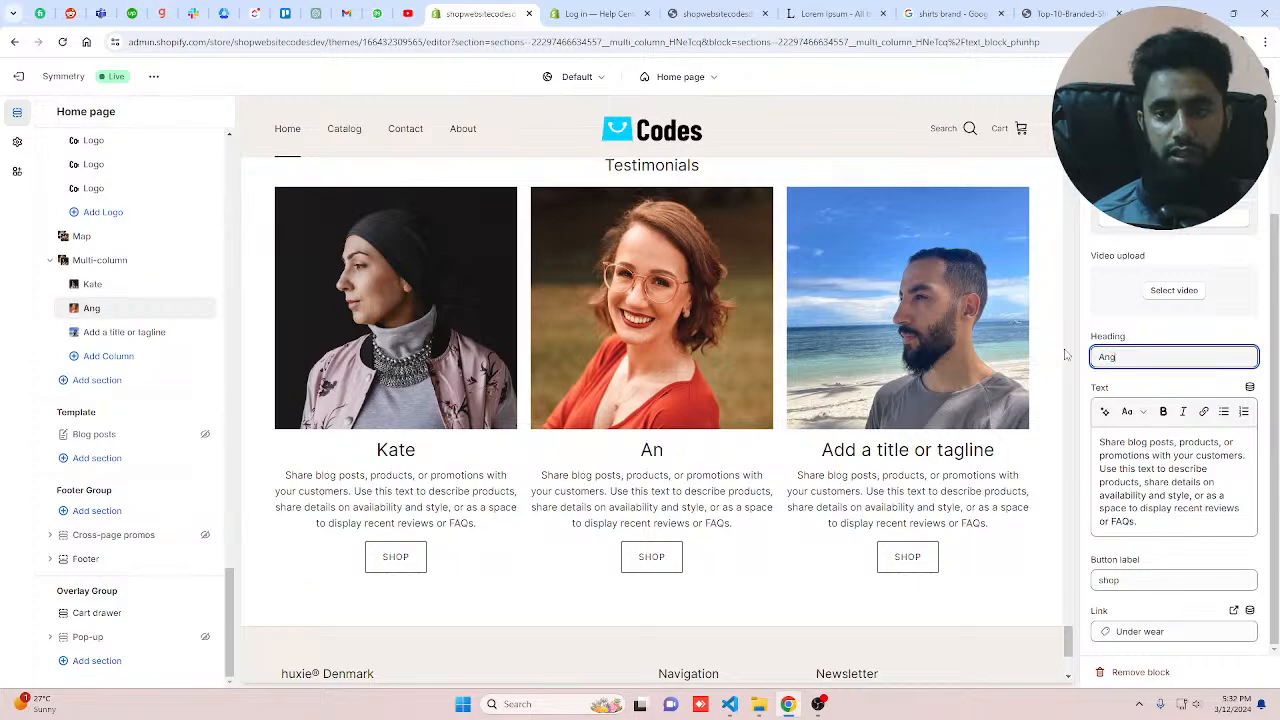
text(elina)
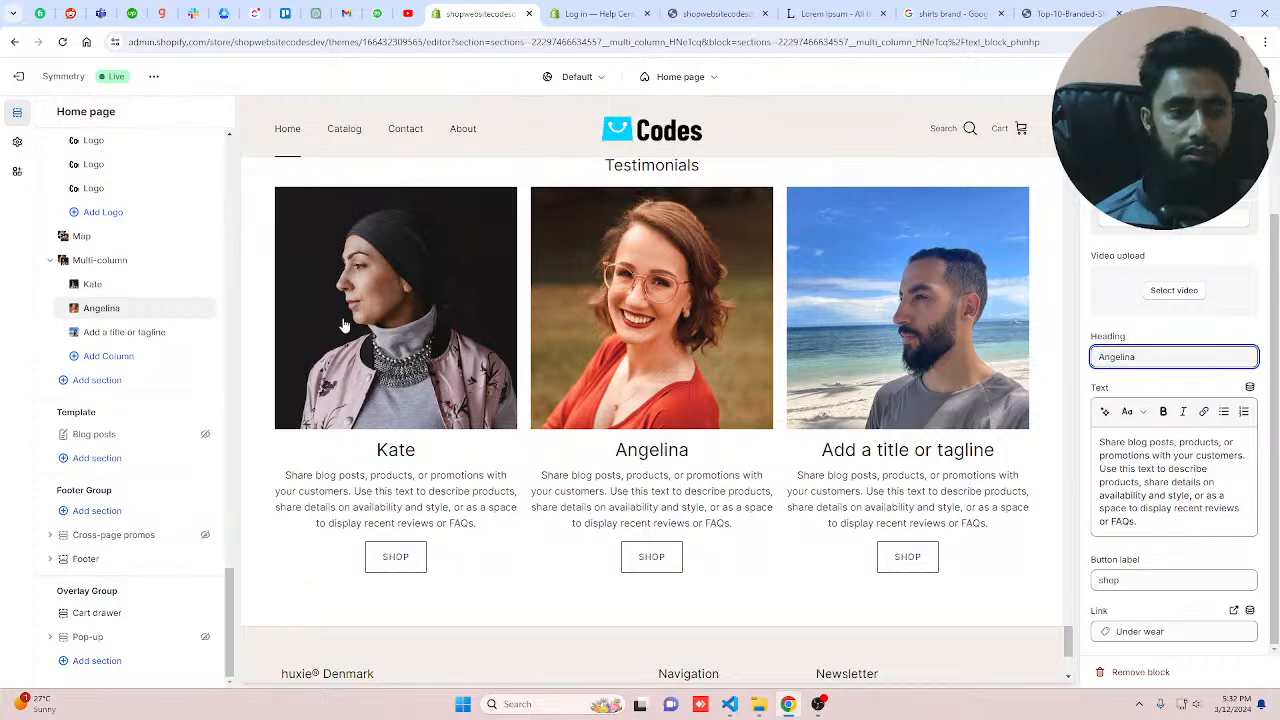
Step: Rename the third column's heading to Bob
click(125, 332)
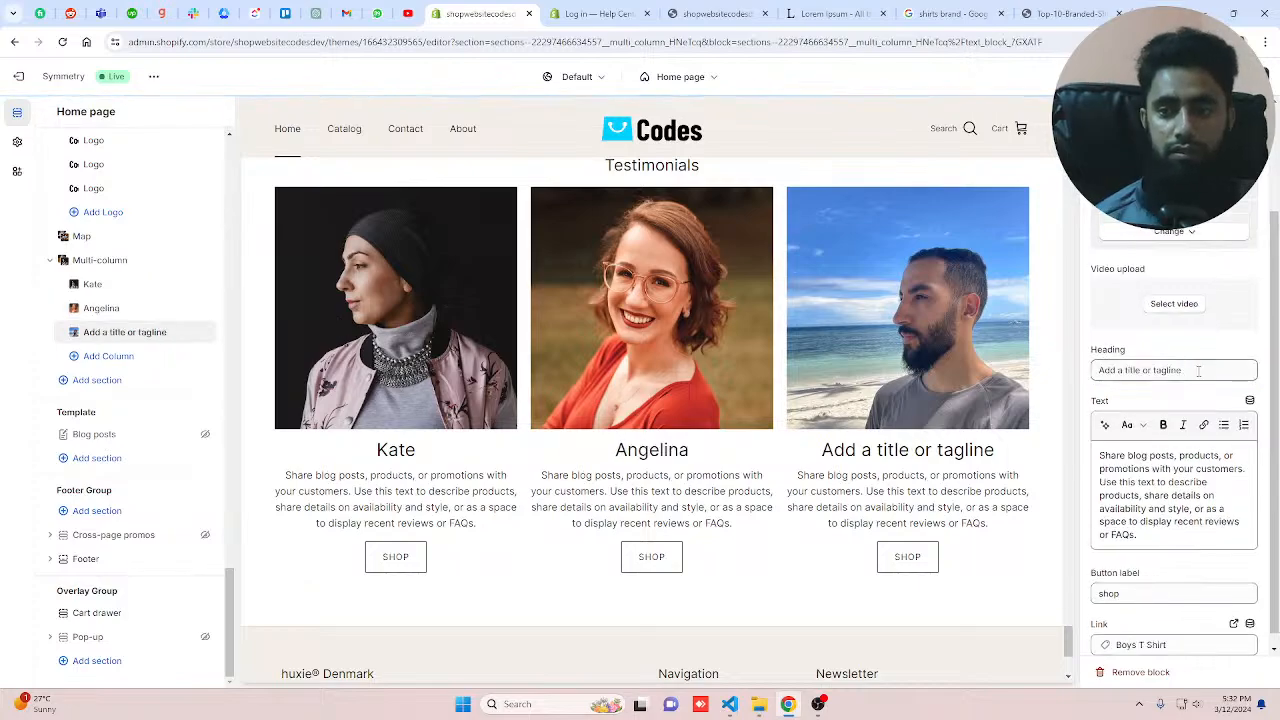
click(1198, 371)
drag(1198, 371, 1073, 359)
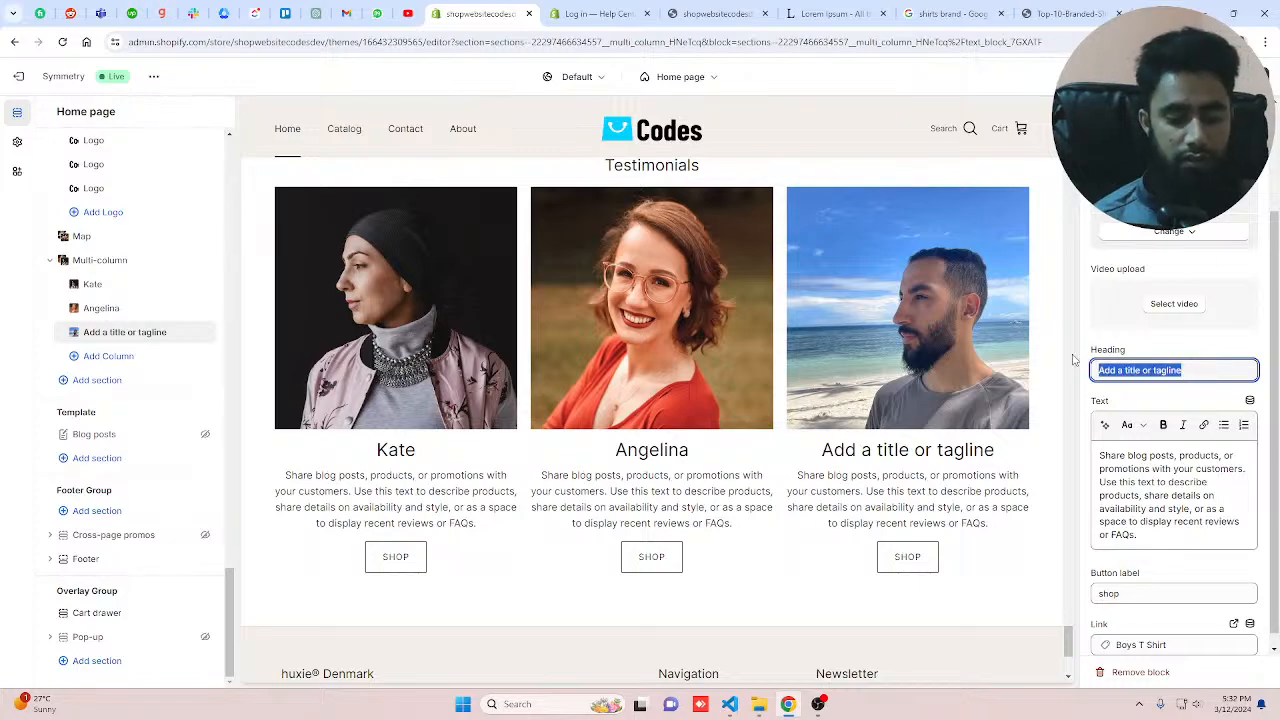
text(Bob)
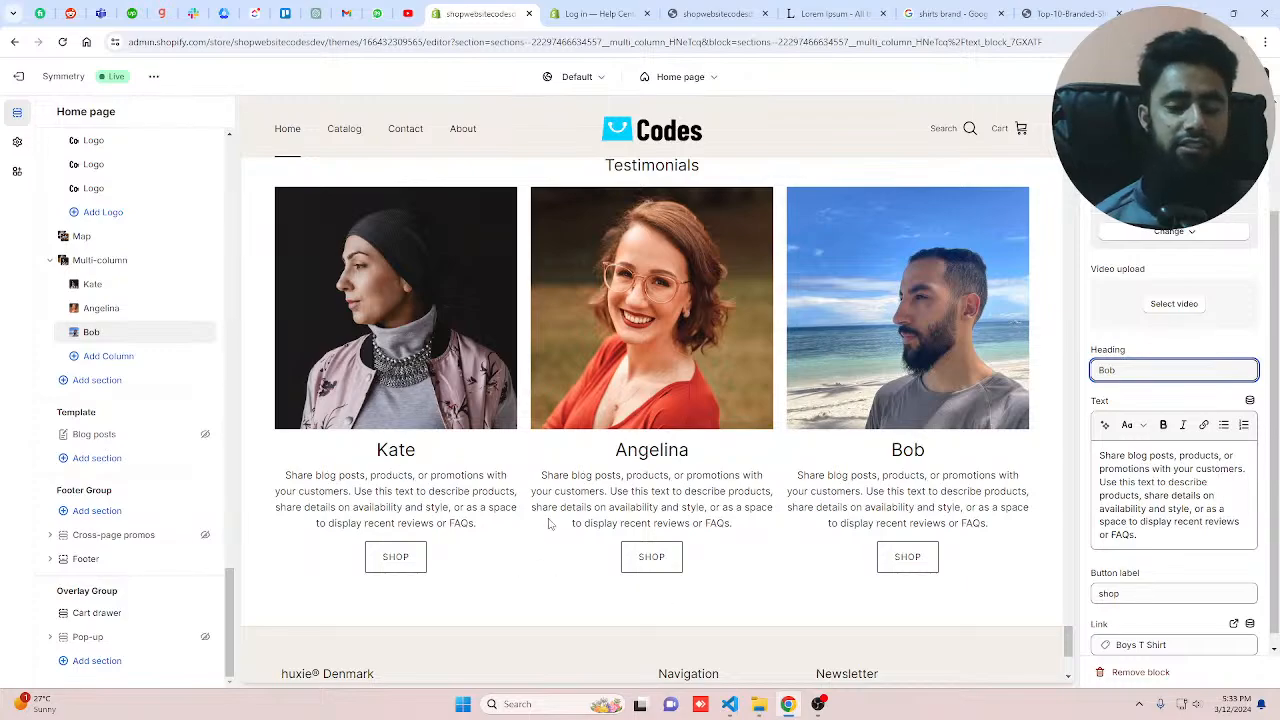
Step: Add a fourth column to the Multi-column section and delete it again
click(105, 356)
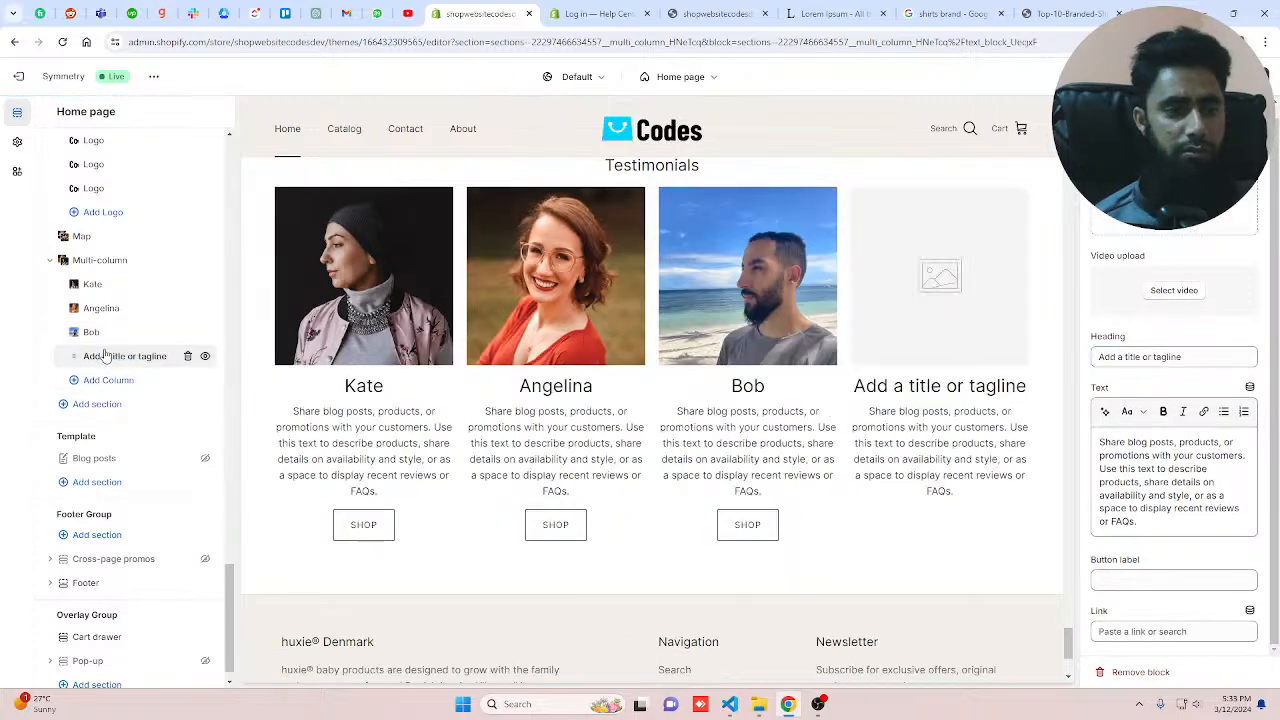
click(187, 356)
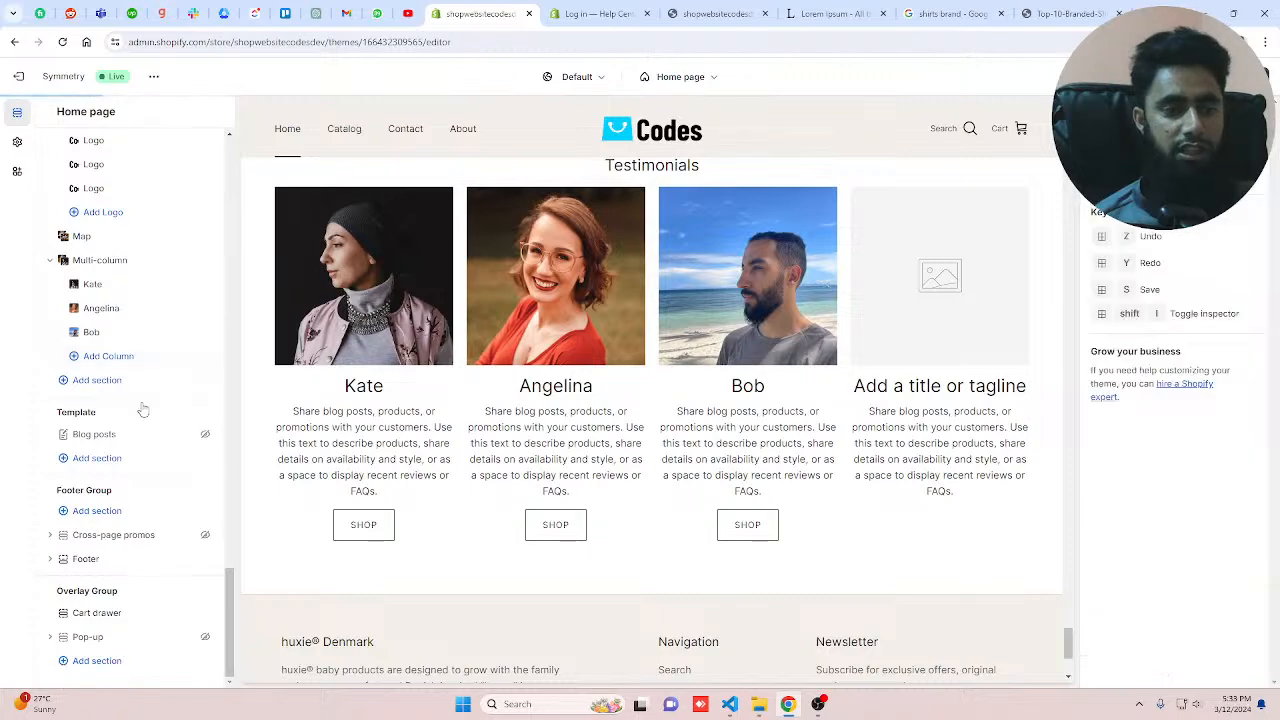
Step: Add a Newsletter section to the home page below the Multi-column section
click(97, 380)
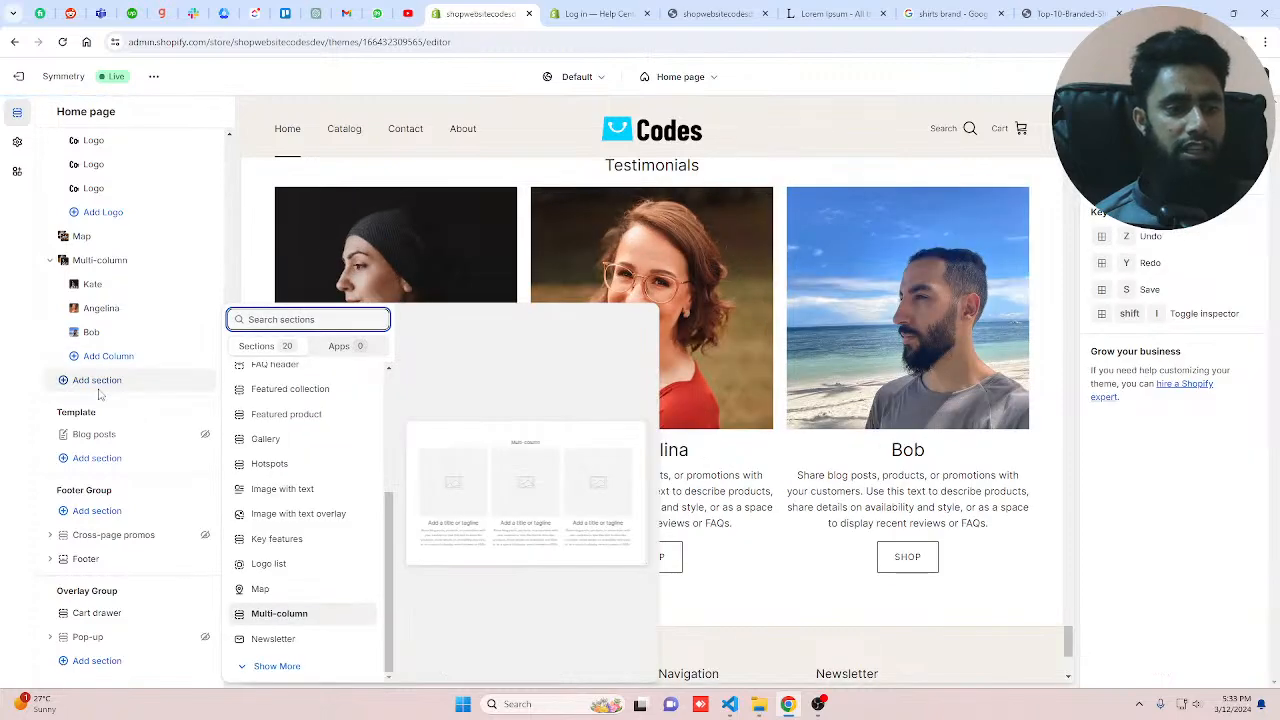
click(289, 646)
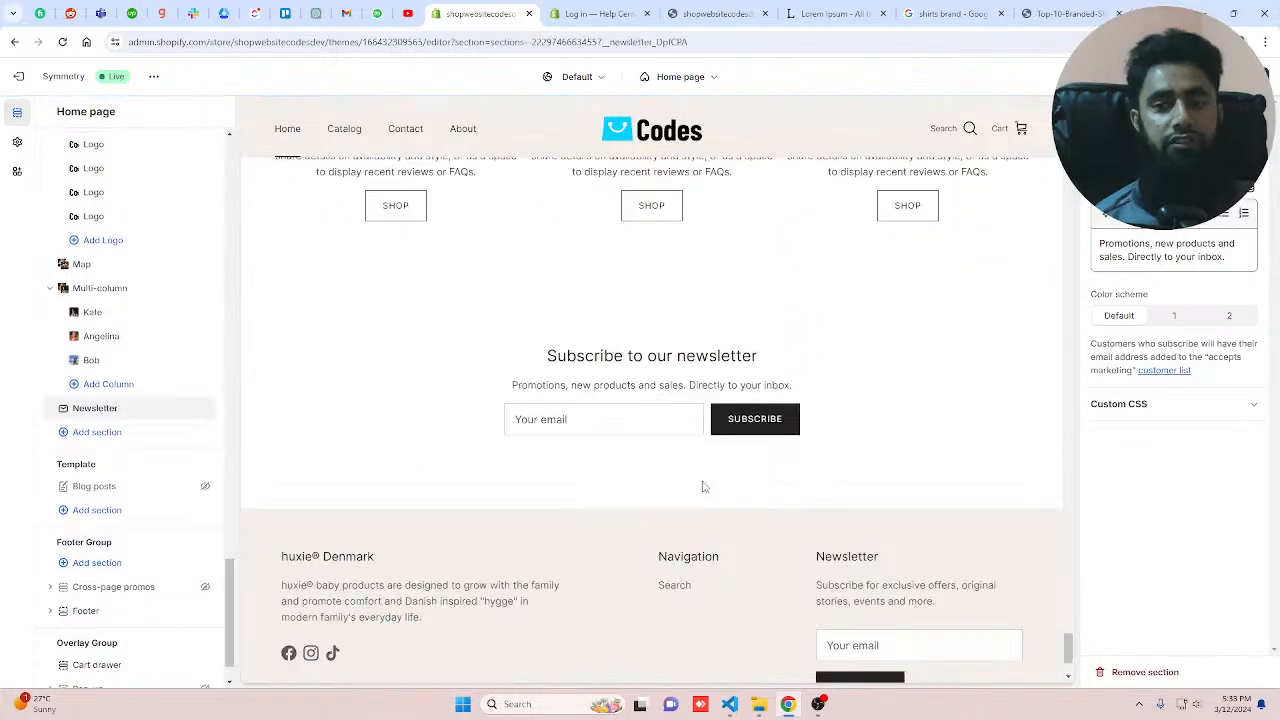
scroll(700, 486, up, 2)
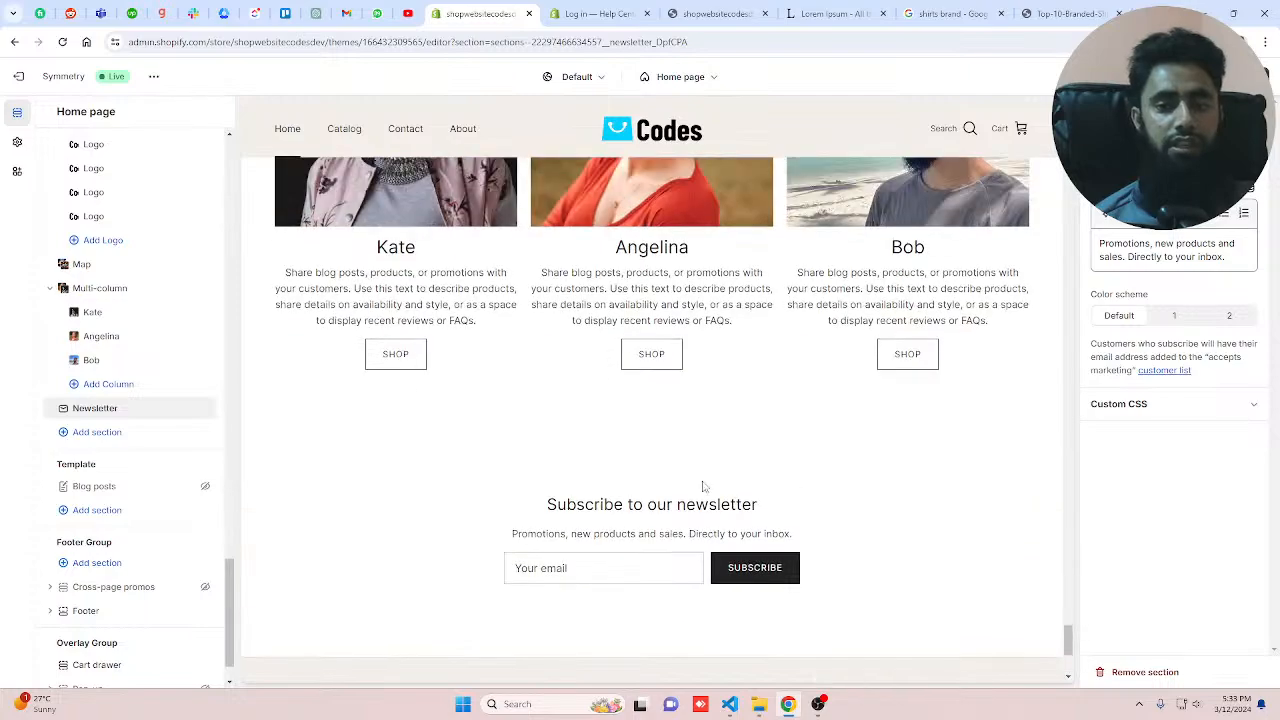
scroll(890, 320, up, 10)
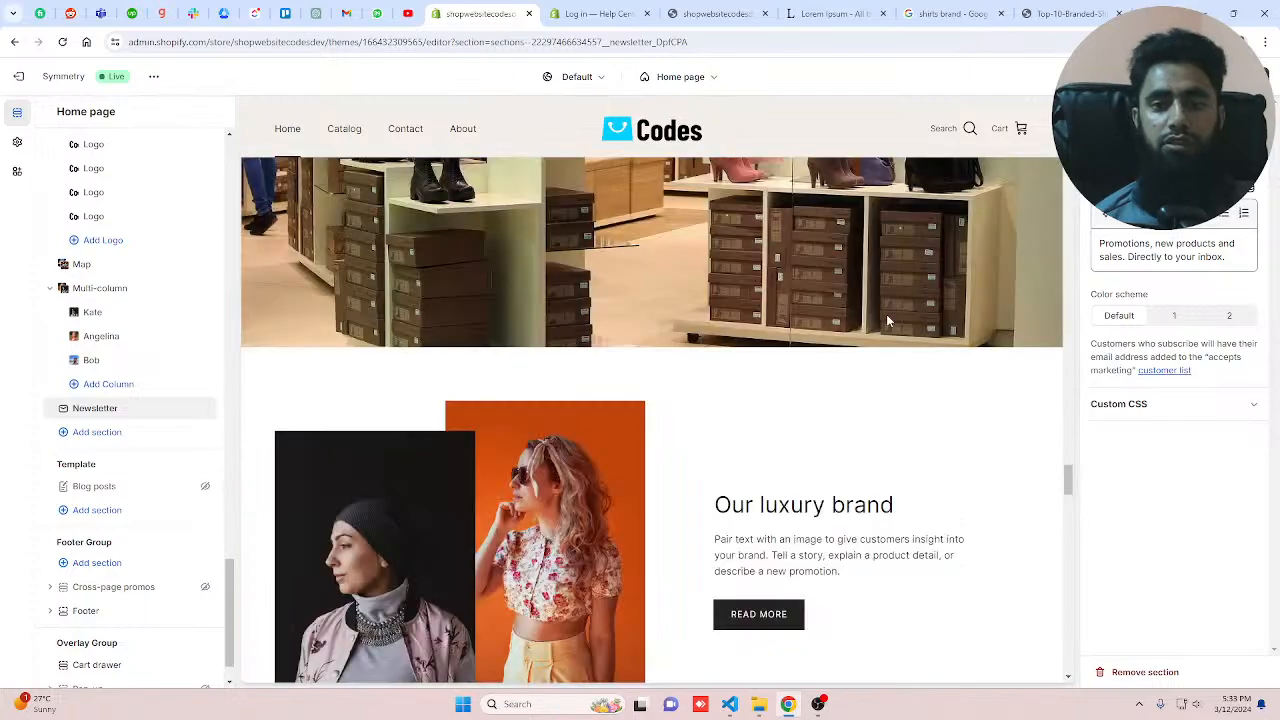
scroll(943, 275, down, 10)
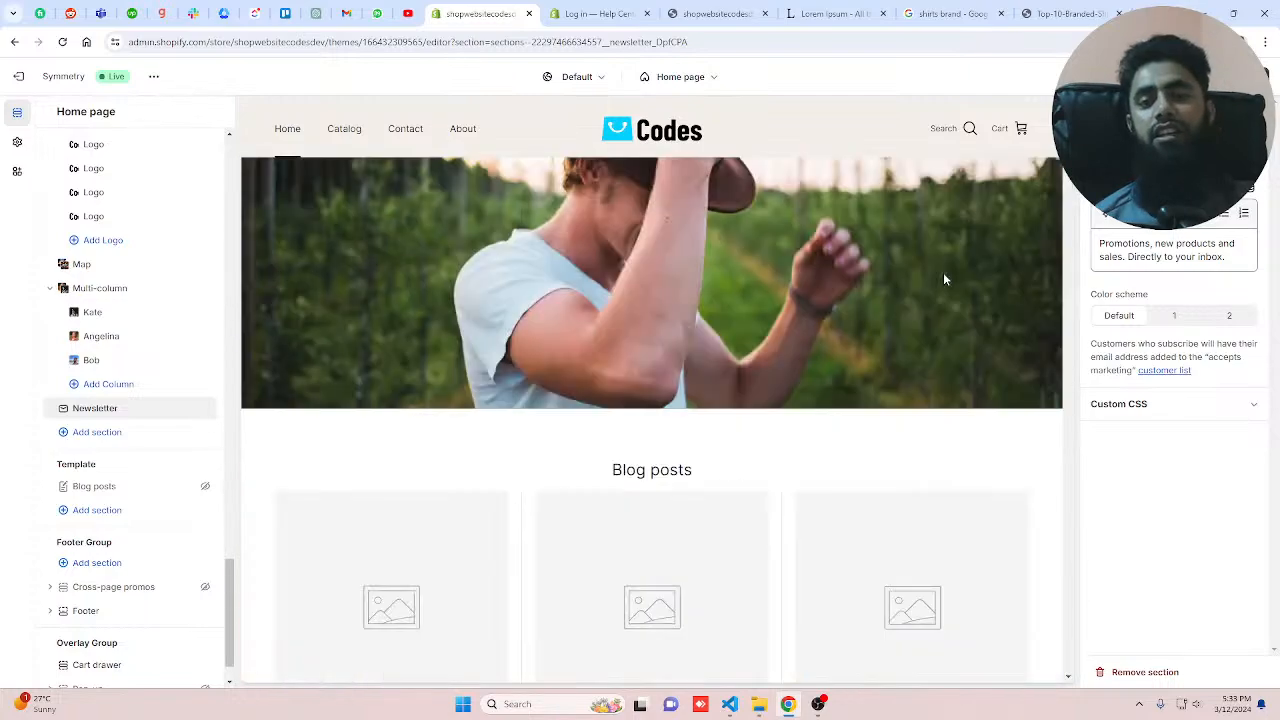
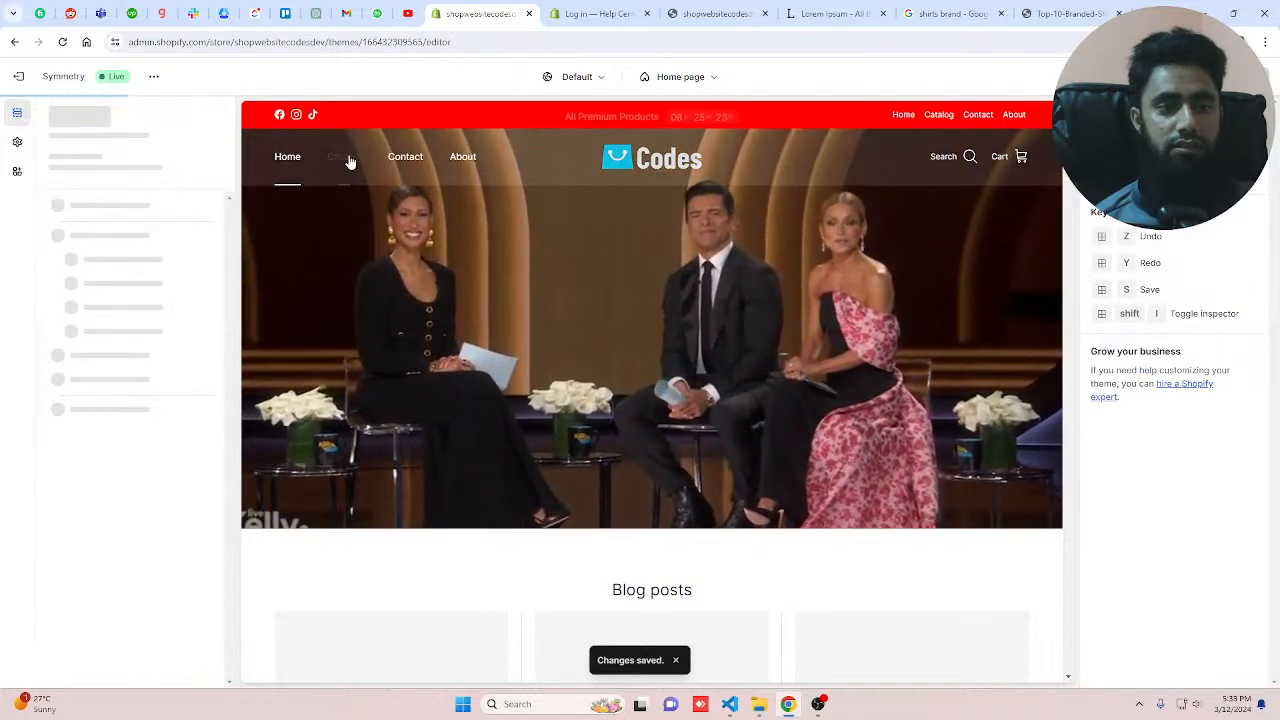
Step: Switch to the storefront preview, reload it and hide the preview bar to review the home page
key(ctrl+Tab)
key(ctrl+Tab)
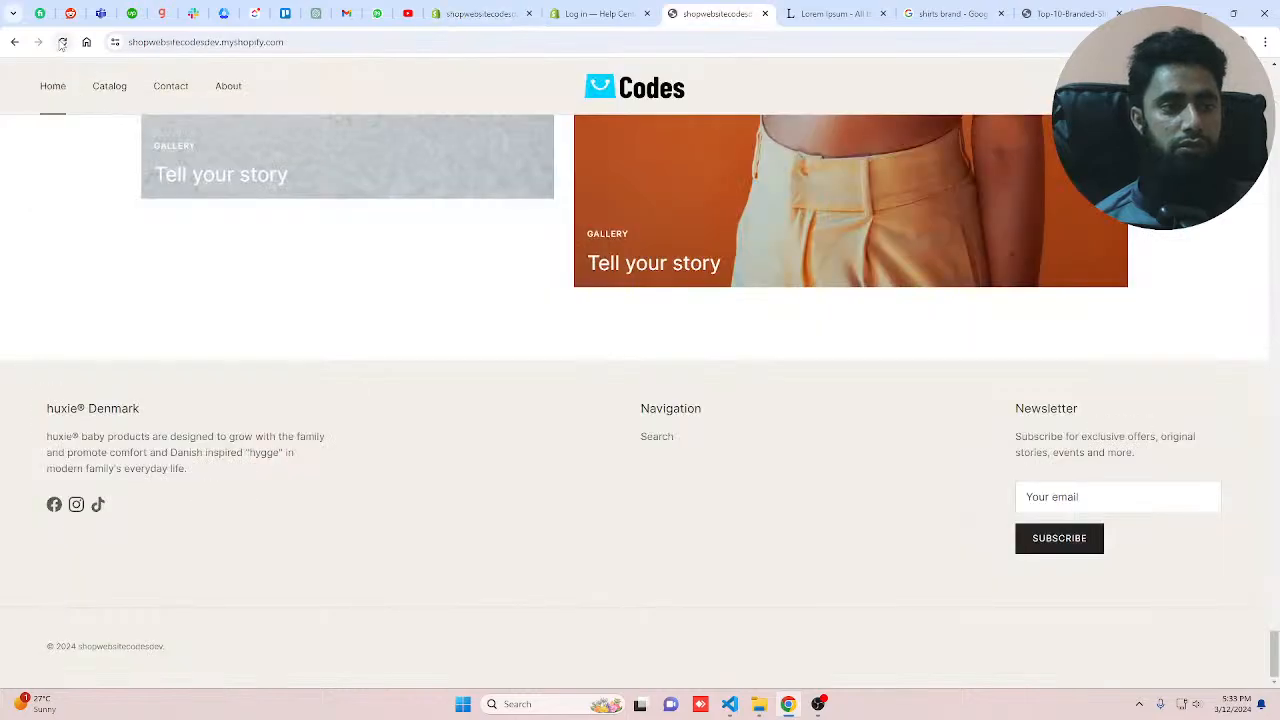
click(62, 42)
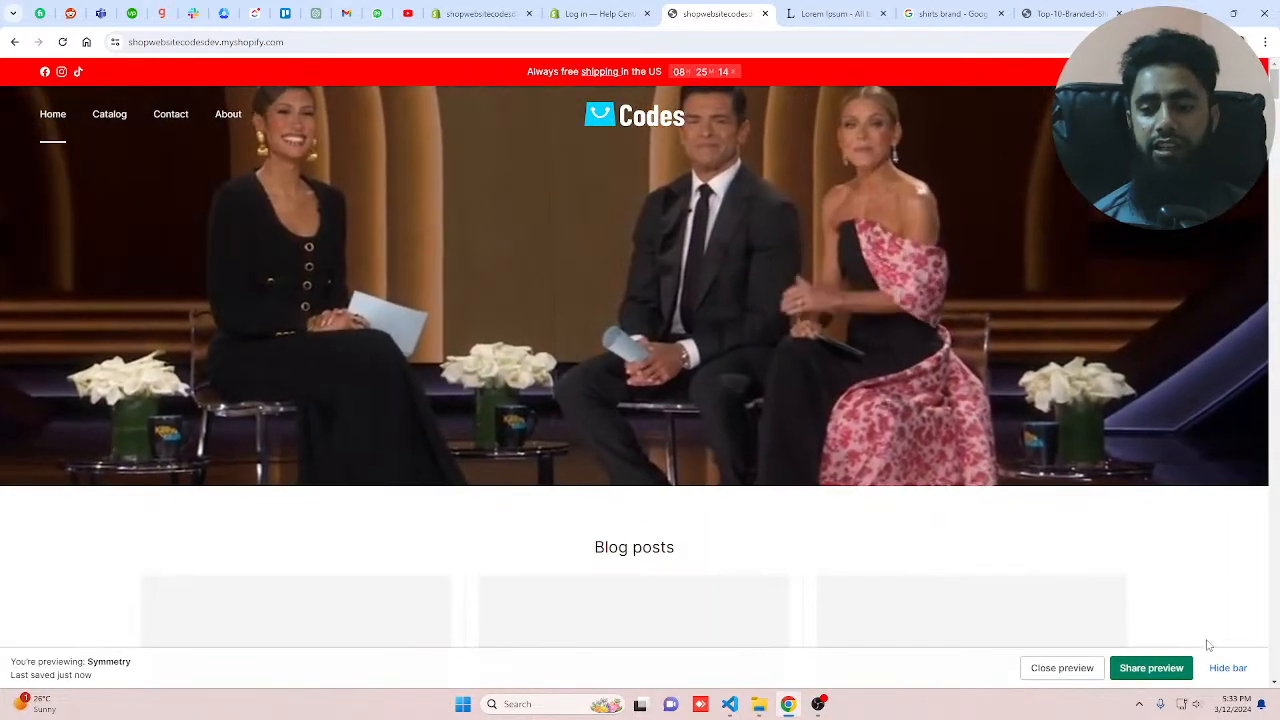
click(1226, 667)
scroll(880, 503, down, 5)
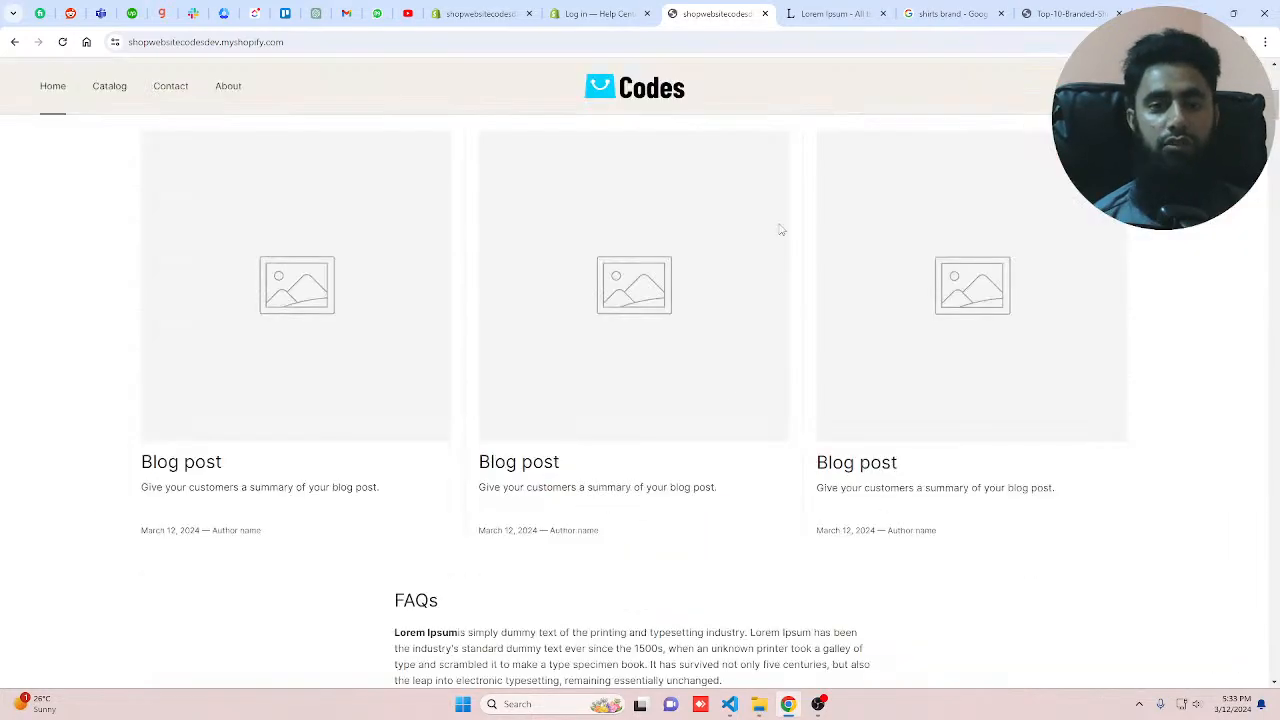
Step: Back in the theme editor, open the Store messages section settings, collapse it and browse the section list
click(470, 15)
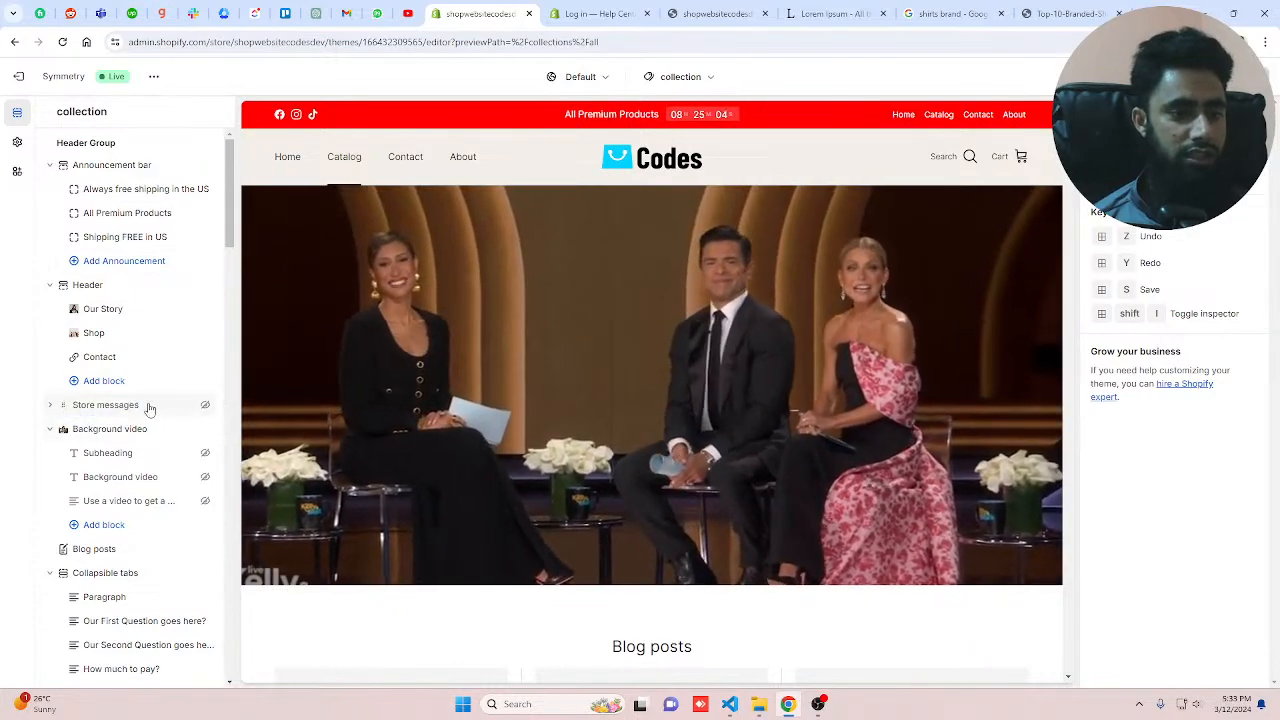
click(148, 405)
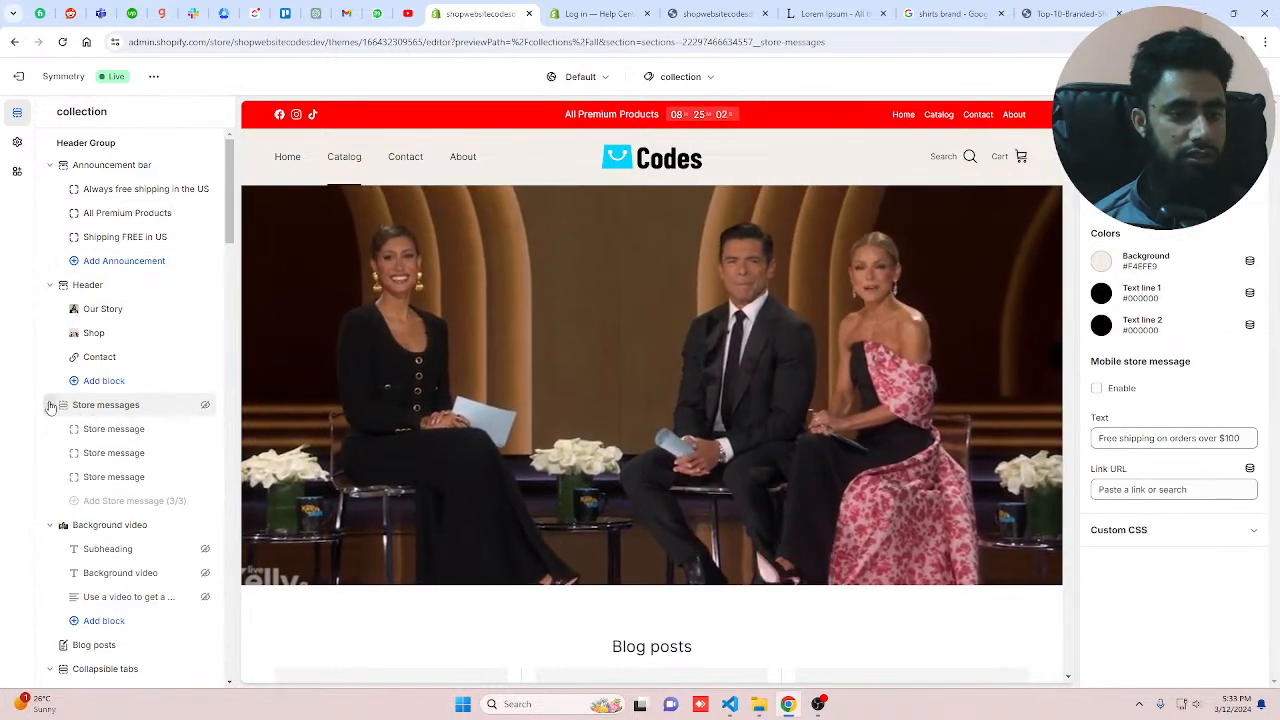
click(50, 405)
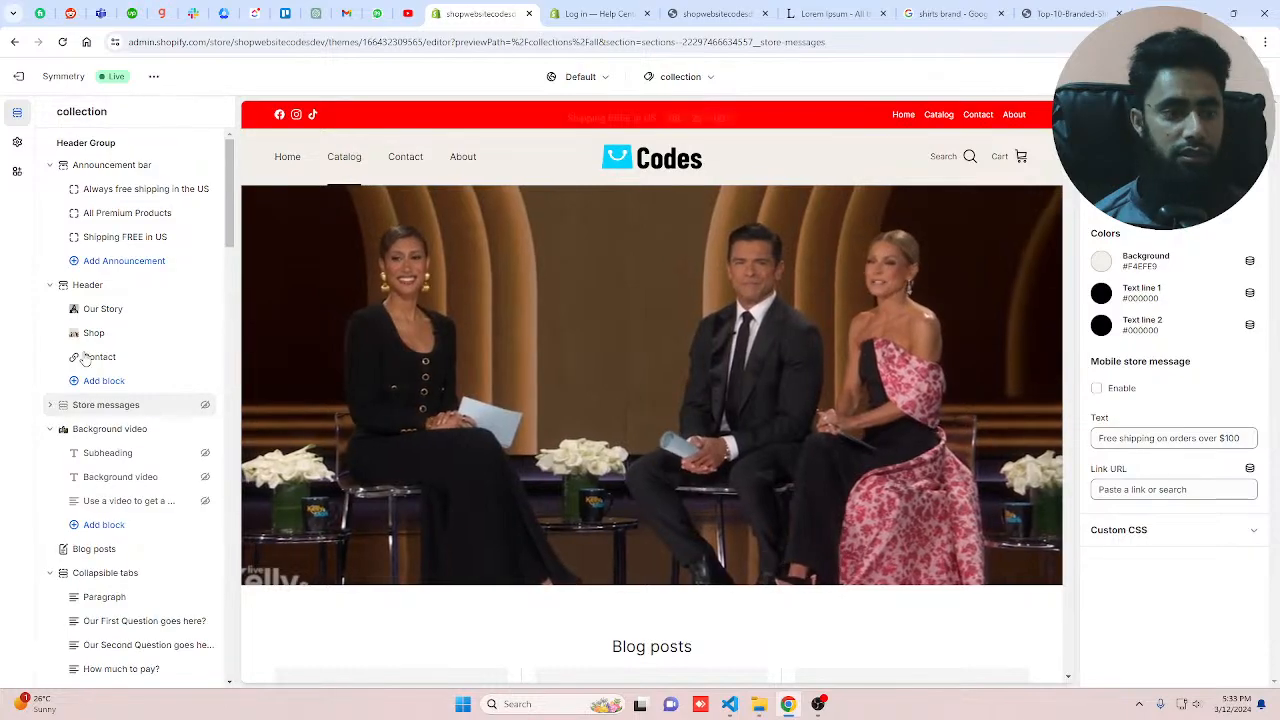
scroll(106, 451, down, 1)
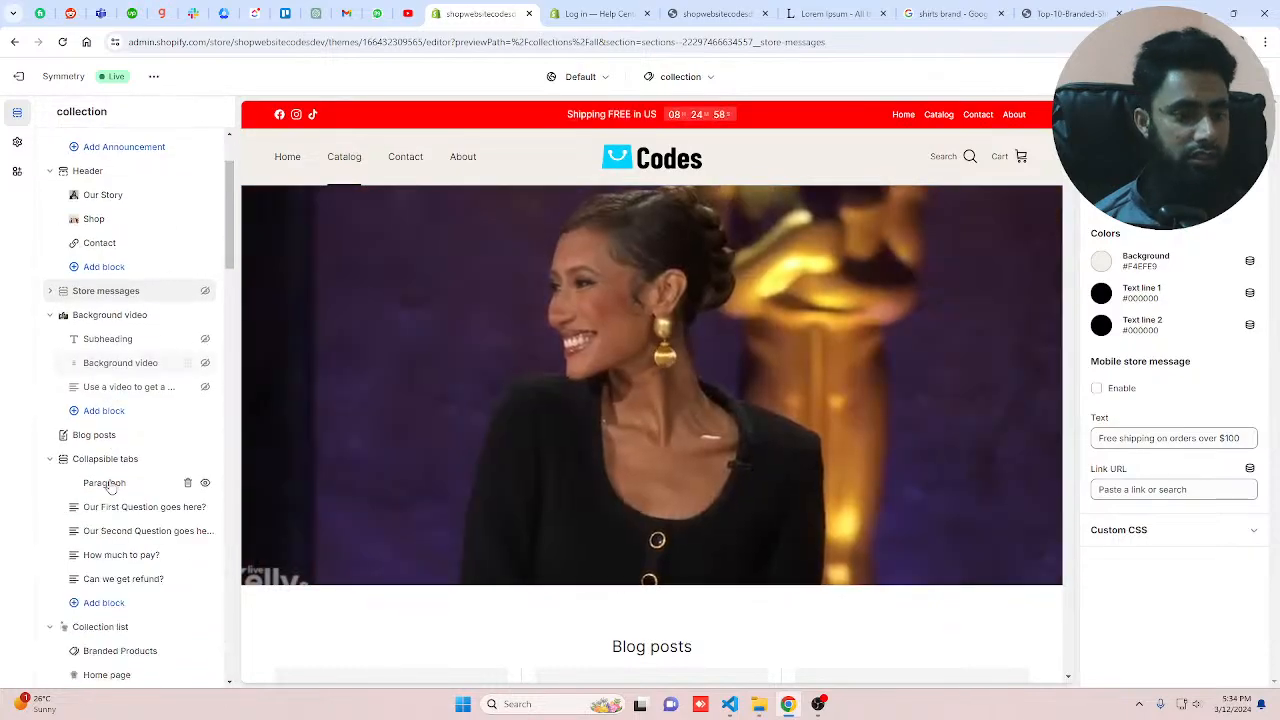
scroll(110, 485, down, 1)
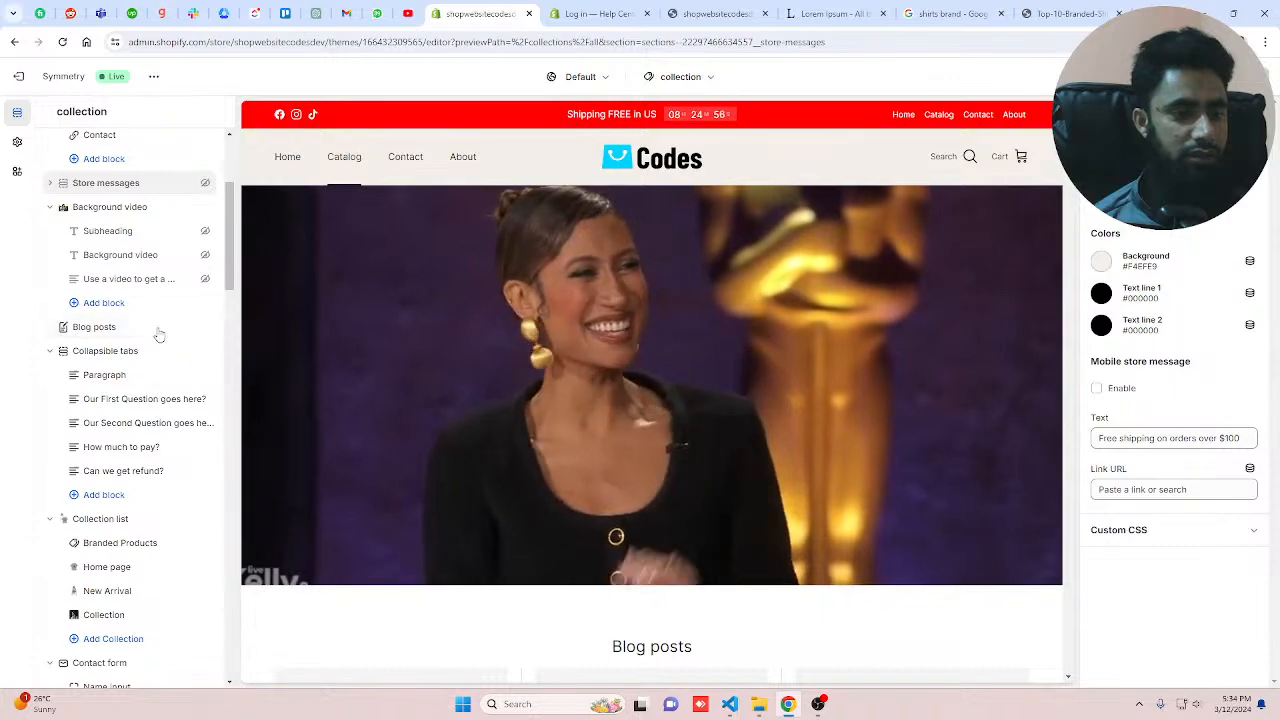
drag(127, 335, 88, 505)
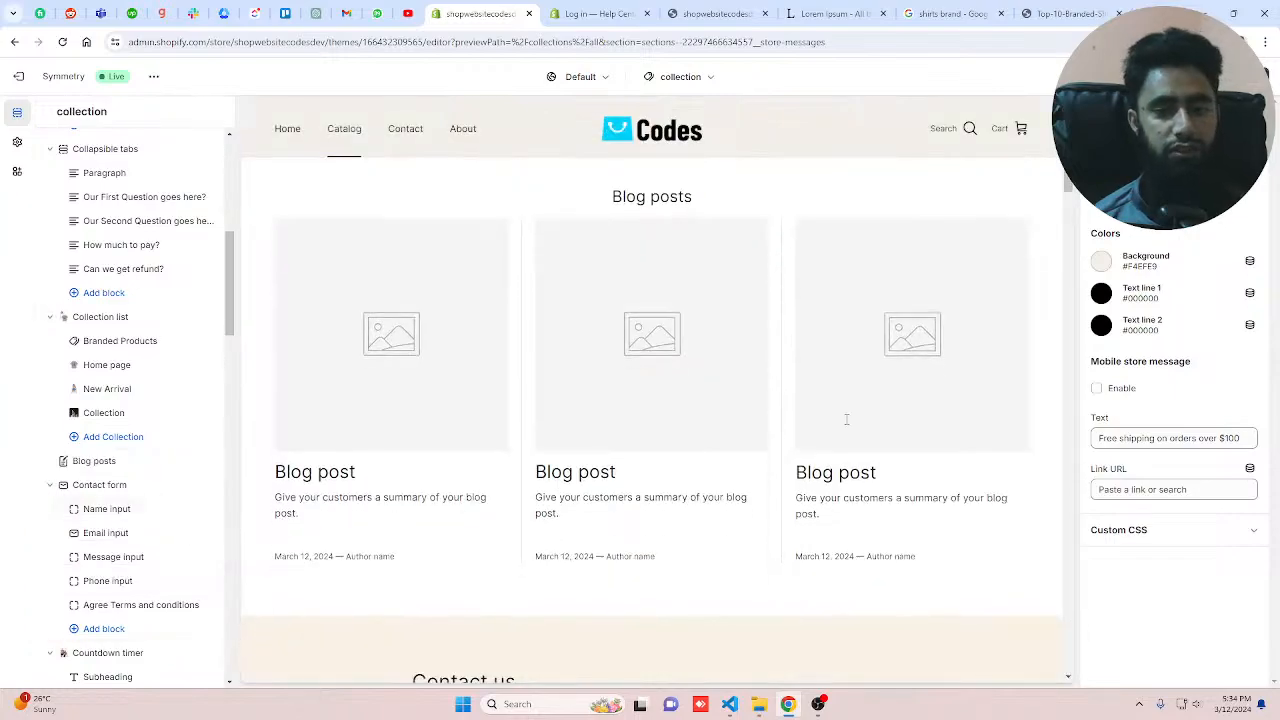
Step: Reload the storefront and scroll through the home page sections from FAQs down to the video
click(710, 10)
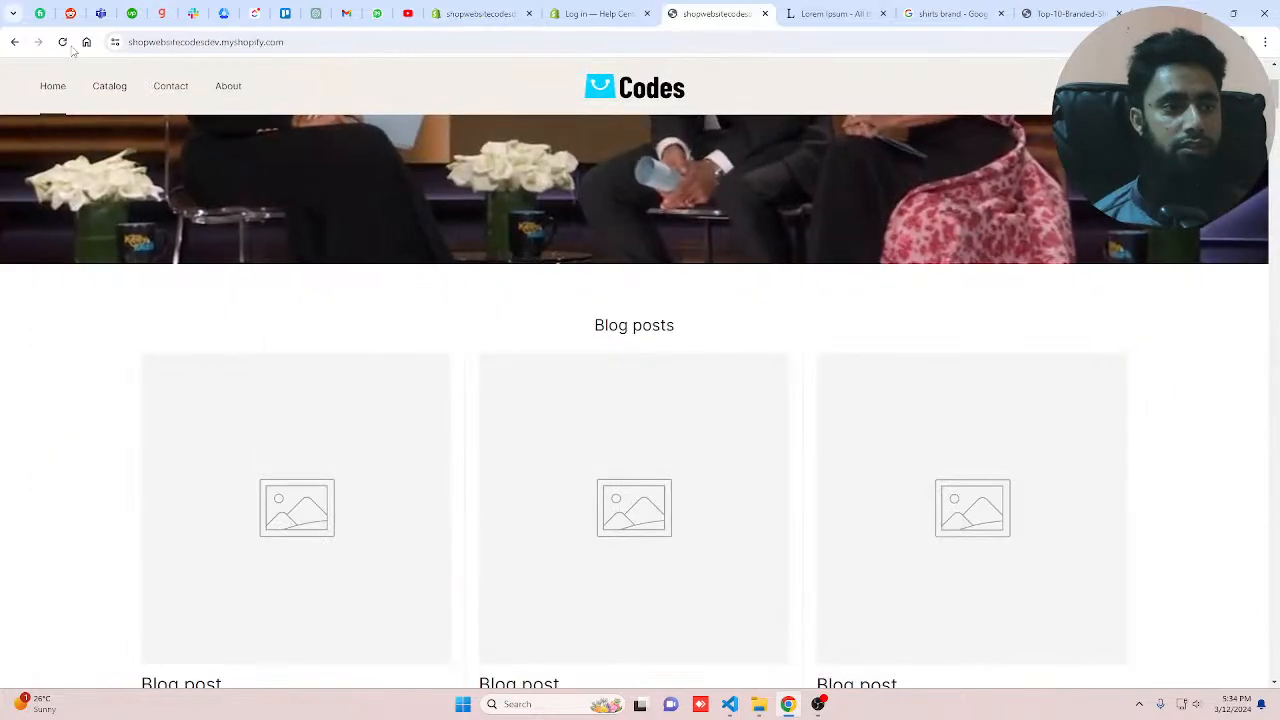
click(63, 42)
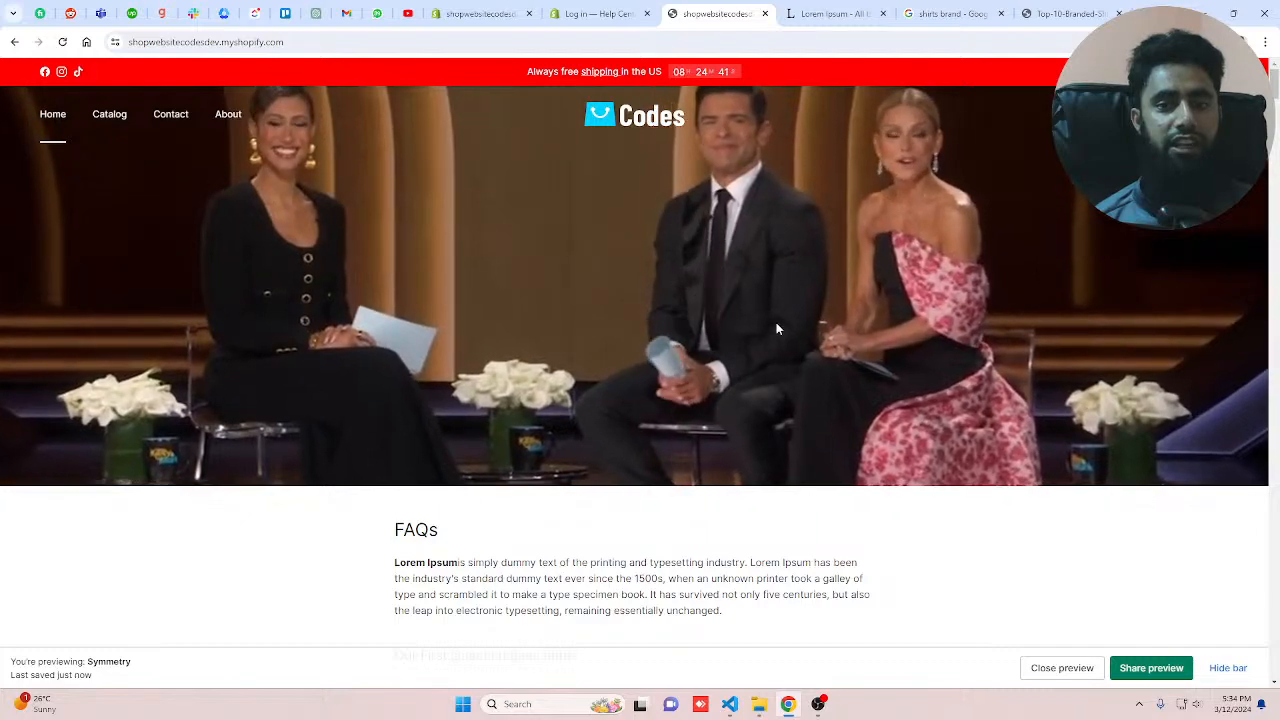
scroll(788, 316, down, 8)
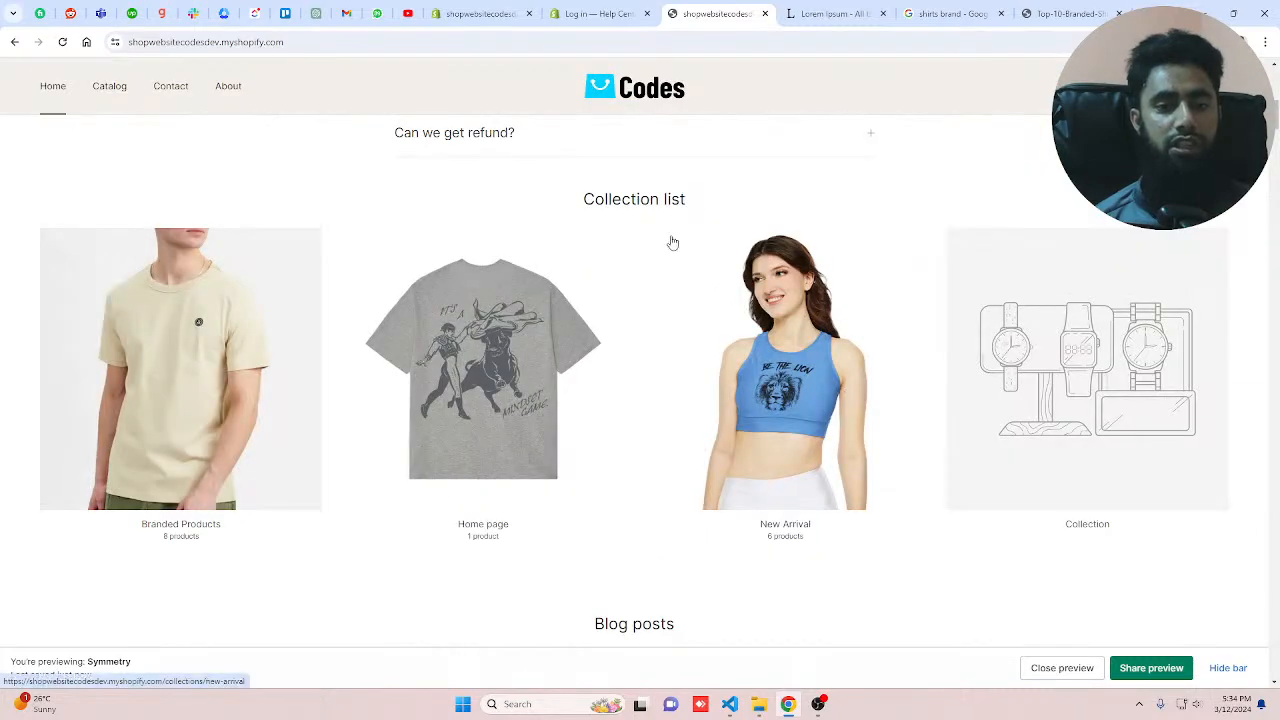
scroll(567, 257, down, 8)
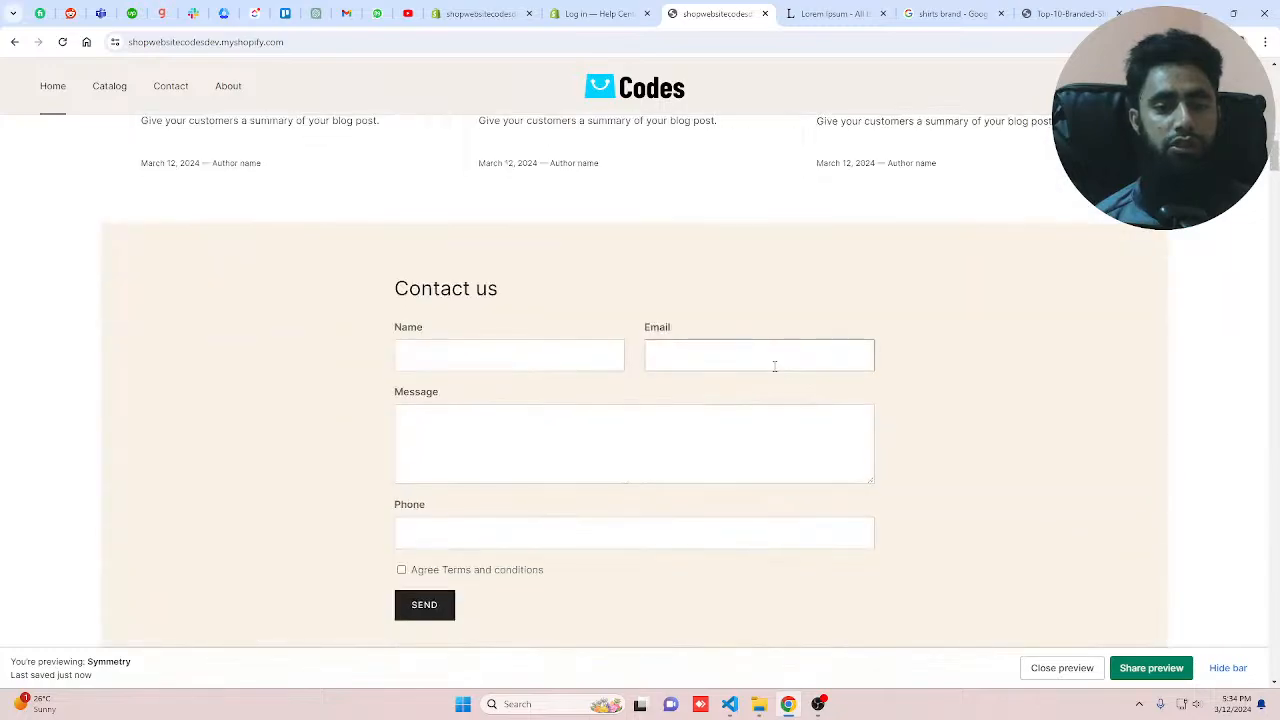
scroll(773, 366, down, 4)
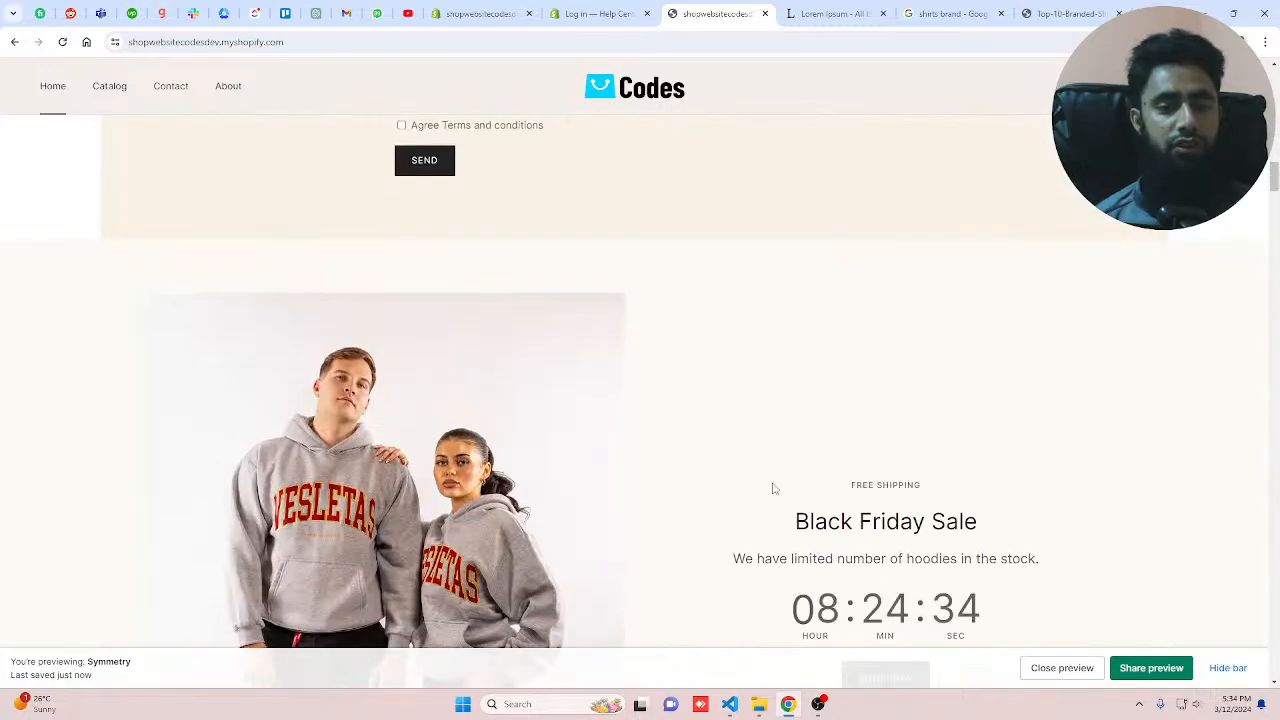
scroll(763, 487, down, 5)
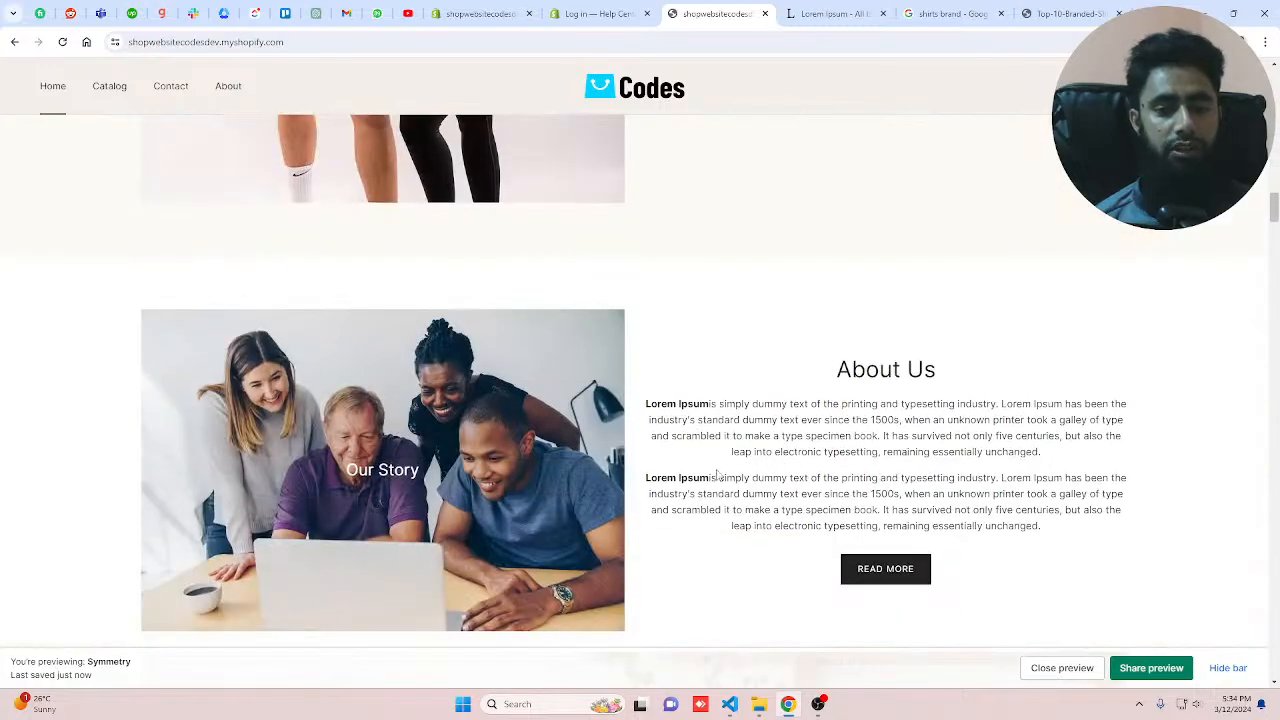
scroll(929, 457, down, 2)
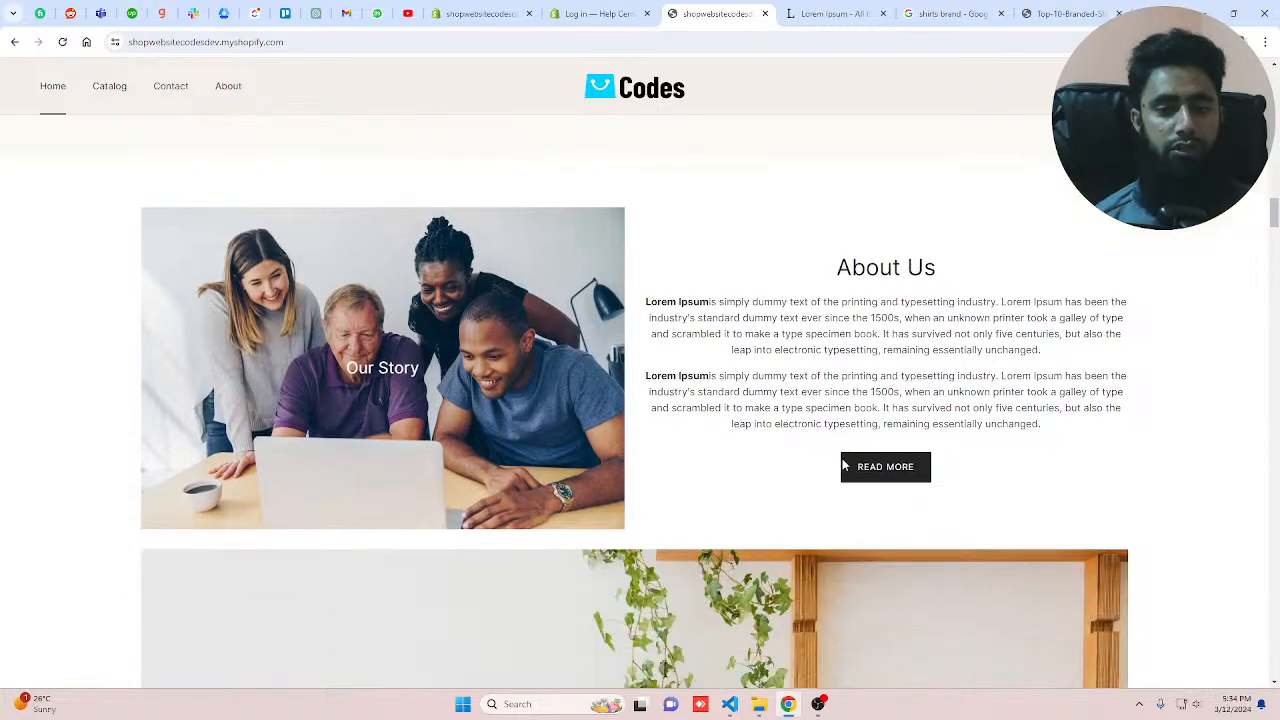
scroll(843, 464, down, 8)
scroll(661, 457, up, 4)
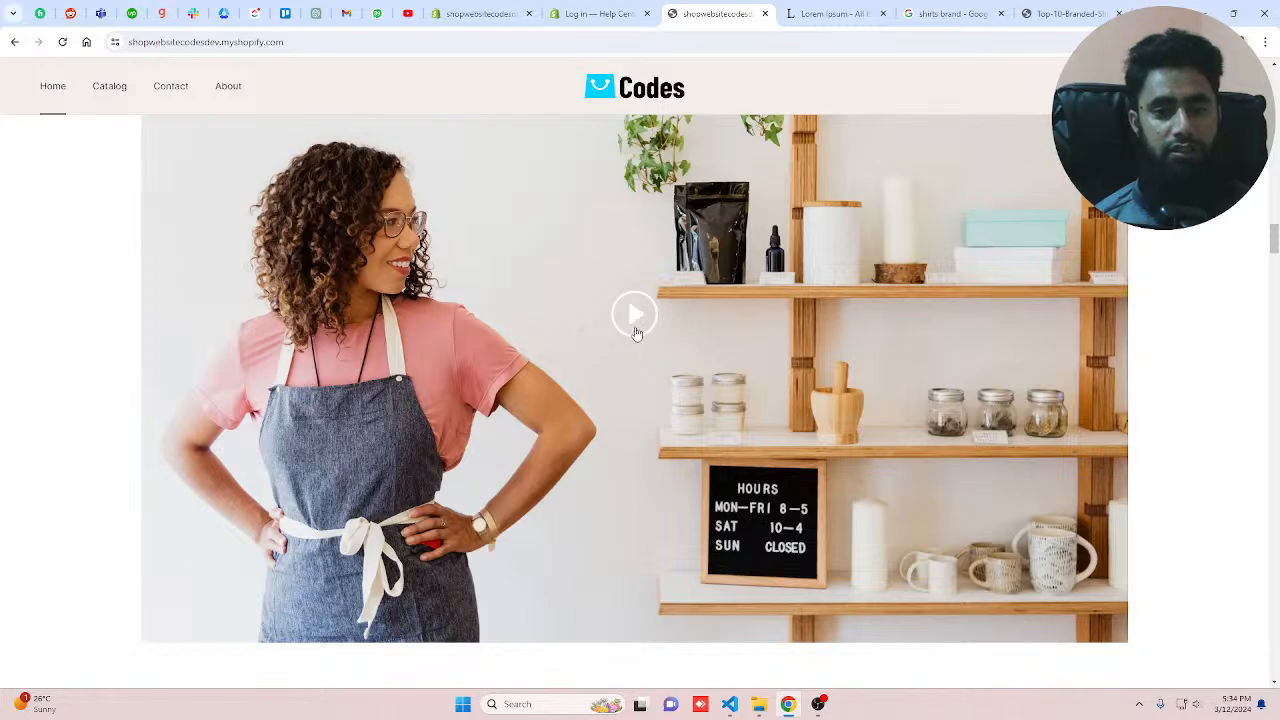
Step: Return to the storefront tab and scroll from the video through the collection, featured product and gallery sections
click(592, 13)
click(474, 10)
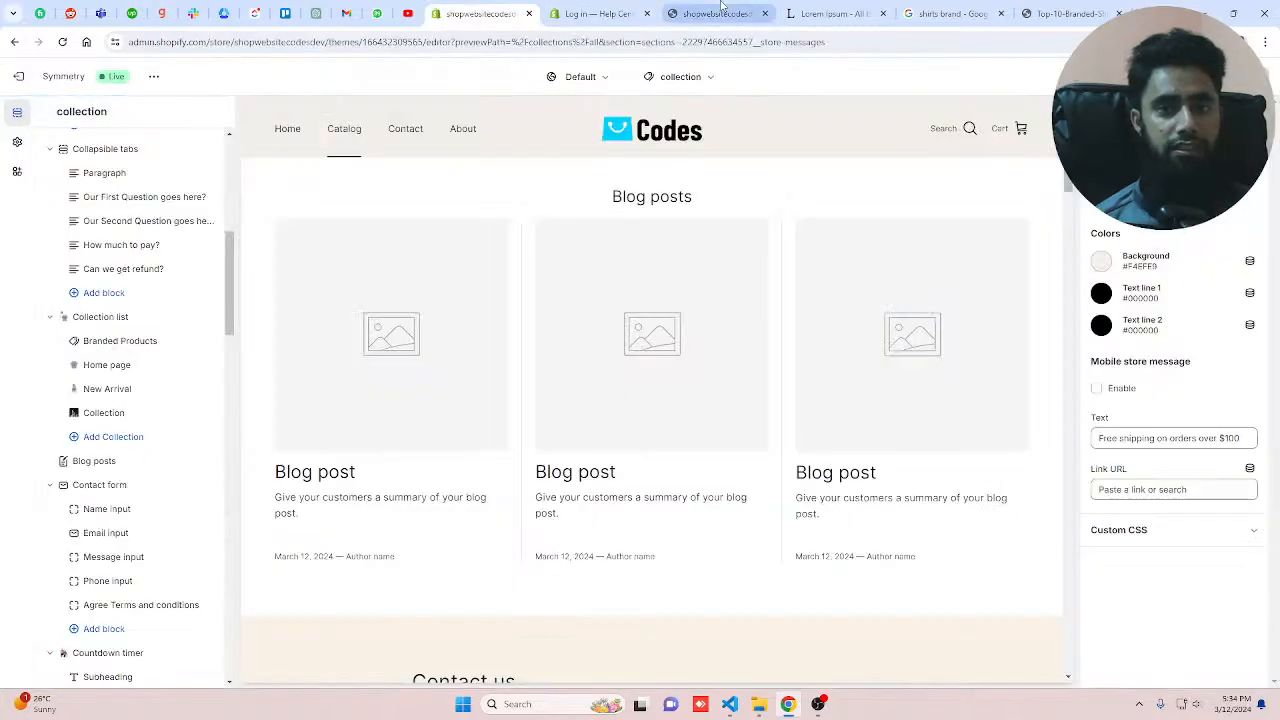
click(722, 8)
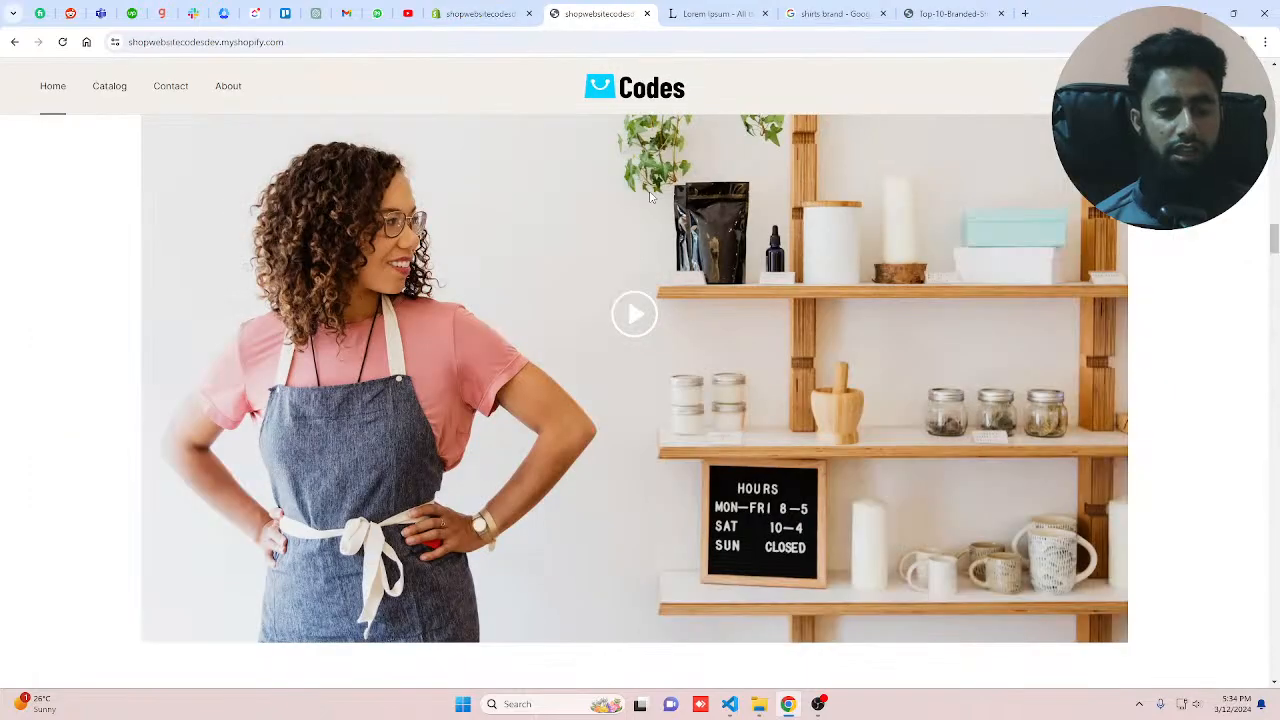
click(655, 436)
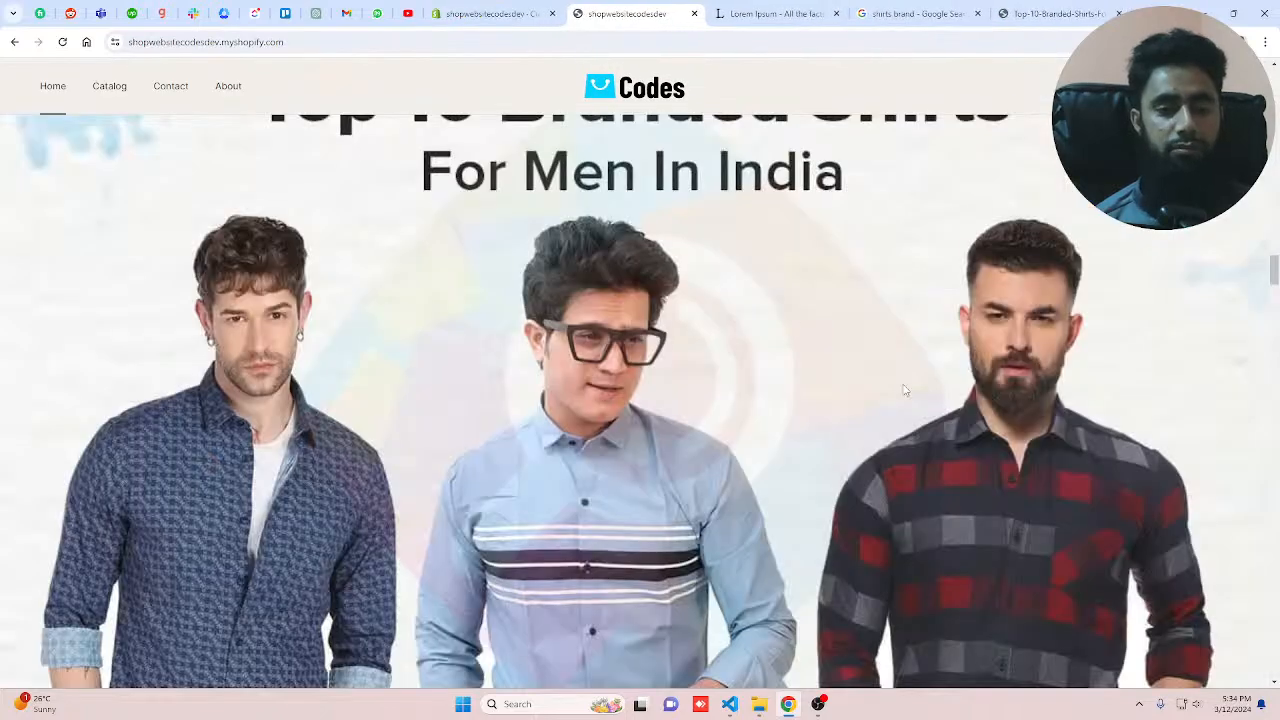
scroll(825, 355, down, 4)
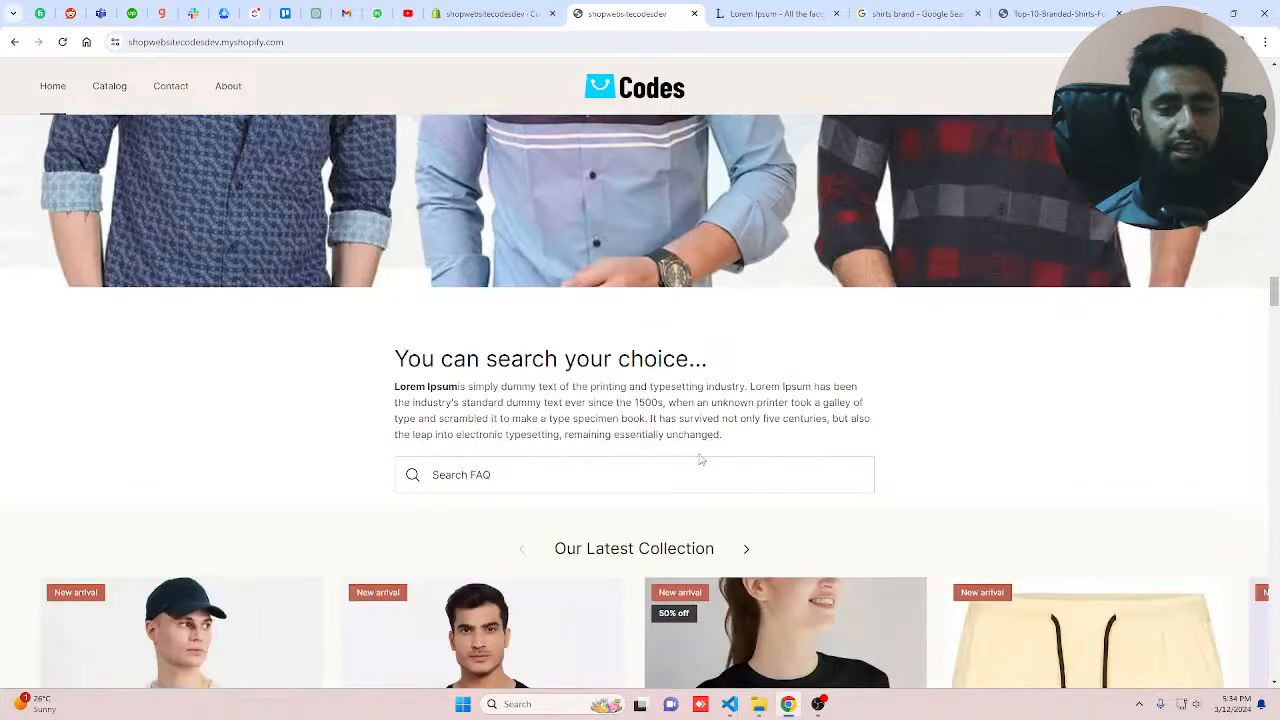
scroll(701, 459, down, 5)
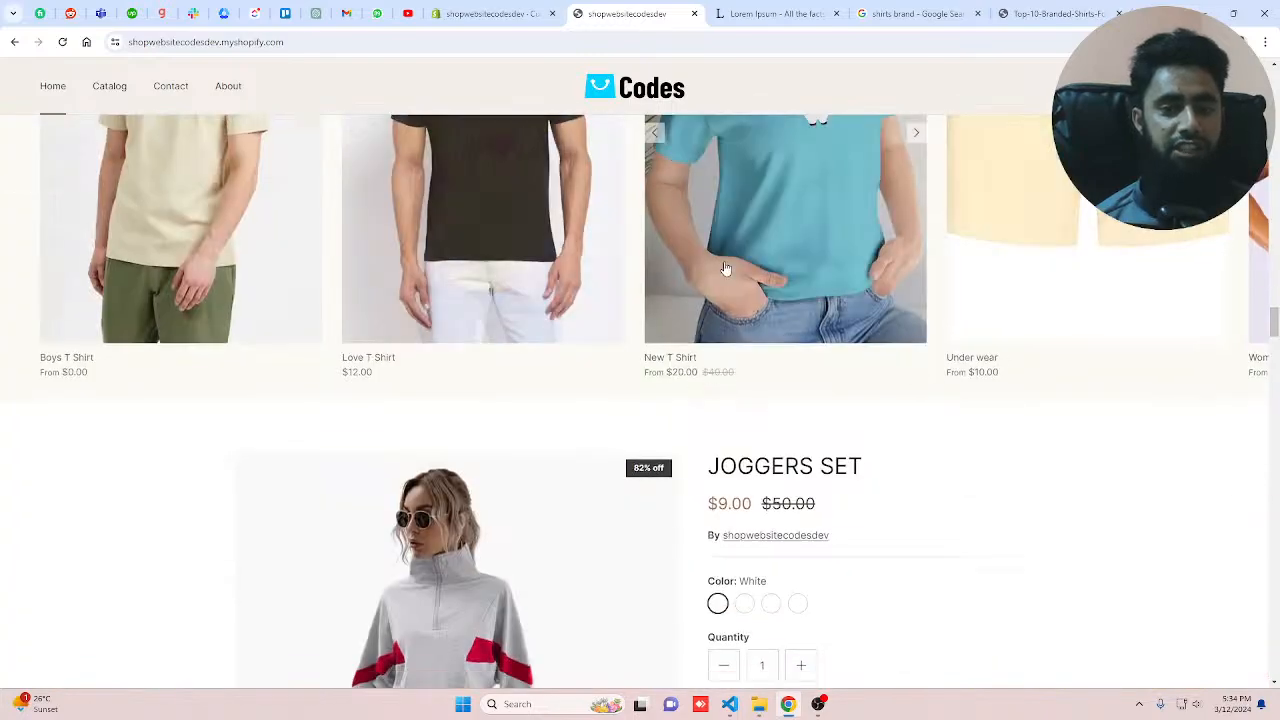
scroll(726, 268, down, 4)
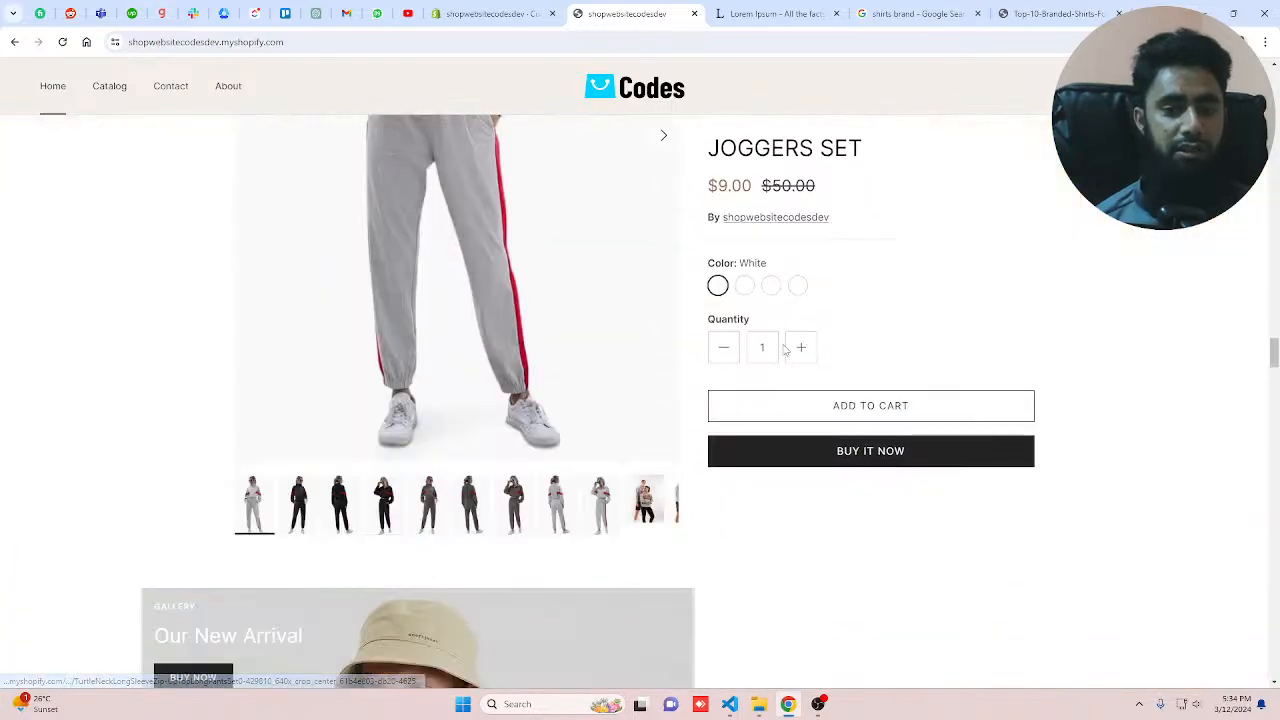
scroll(751, 391, down, 10)
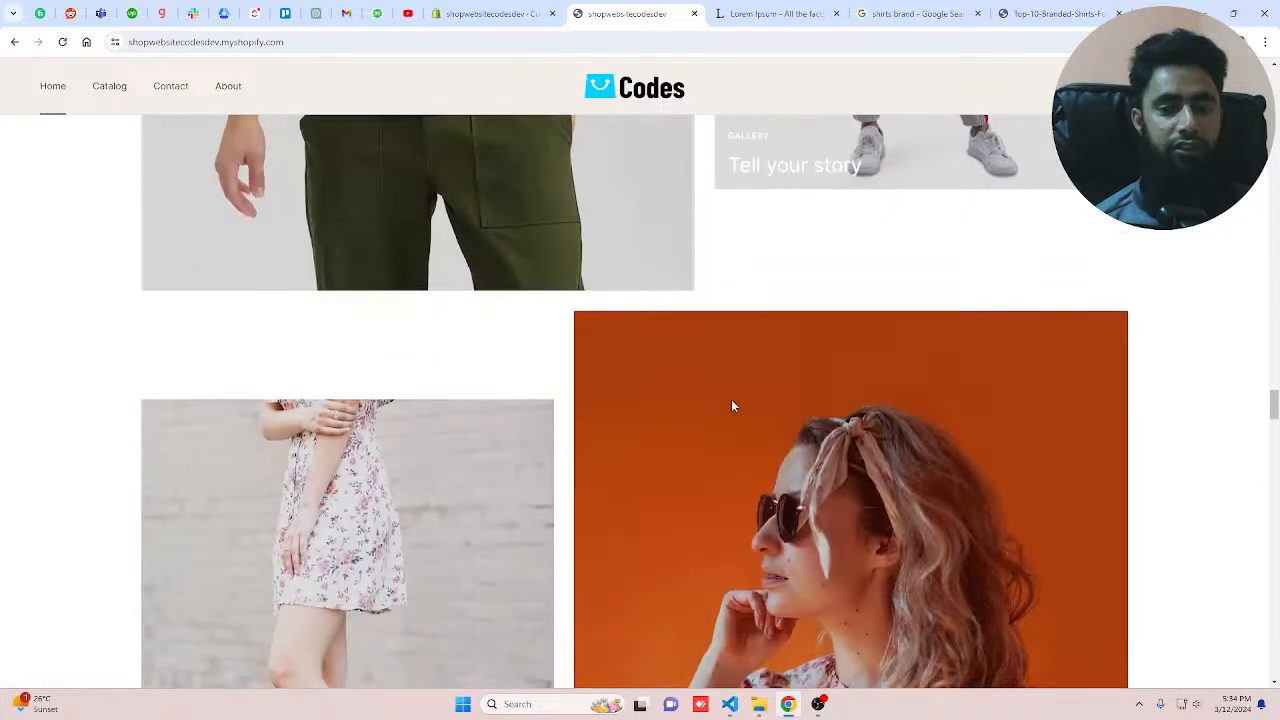
scroll(733, 405, down, 5)
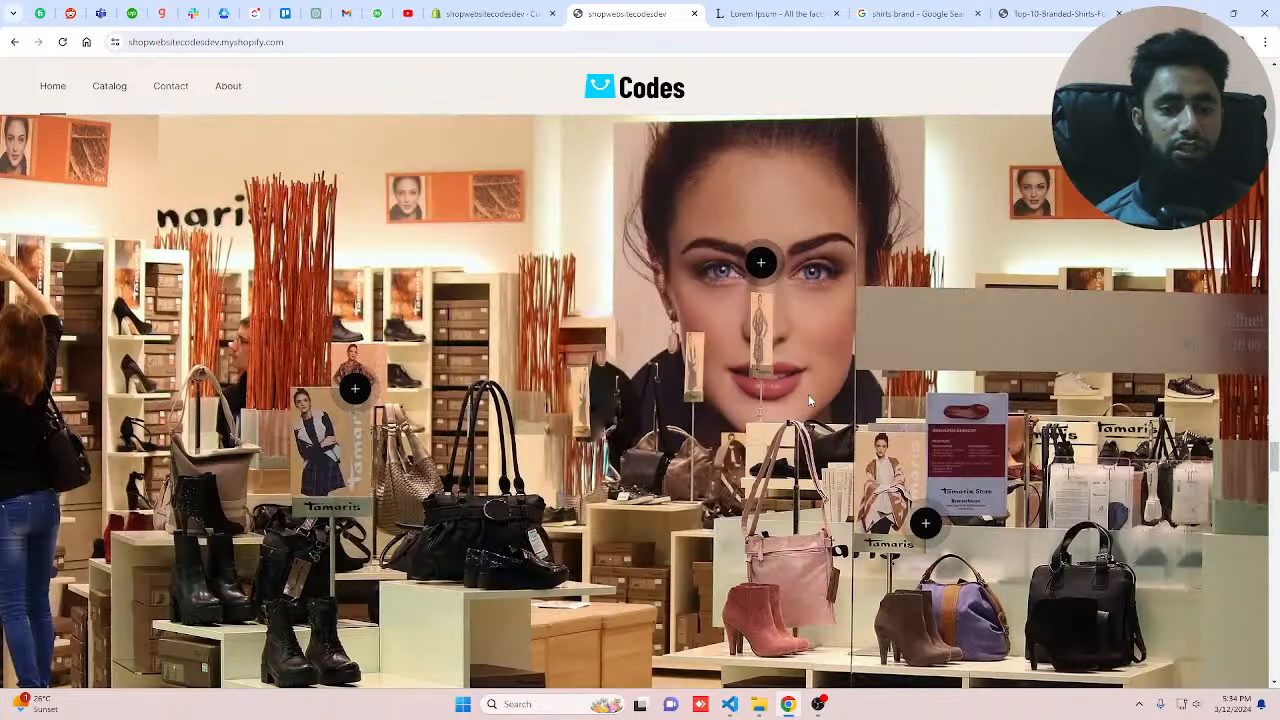
Step: Open each hotspot pop-up on the shop image and scroll past the image section
click(760, 263)
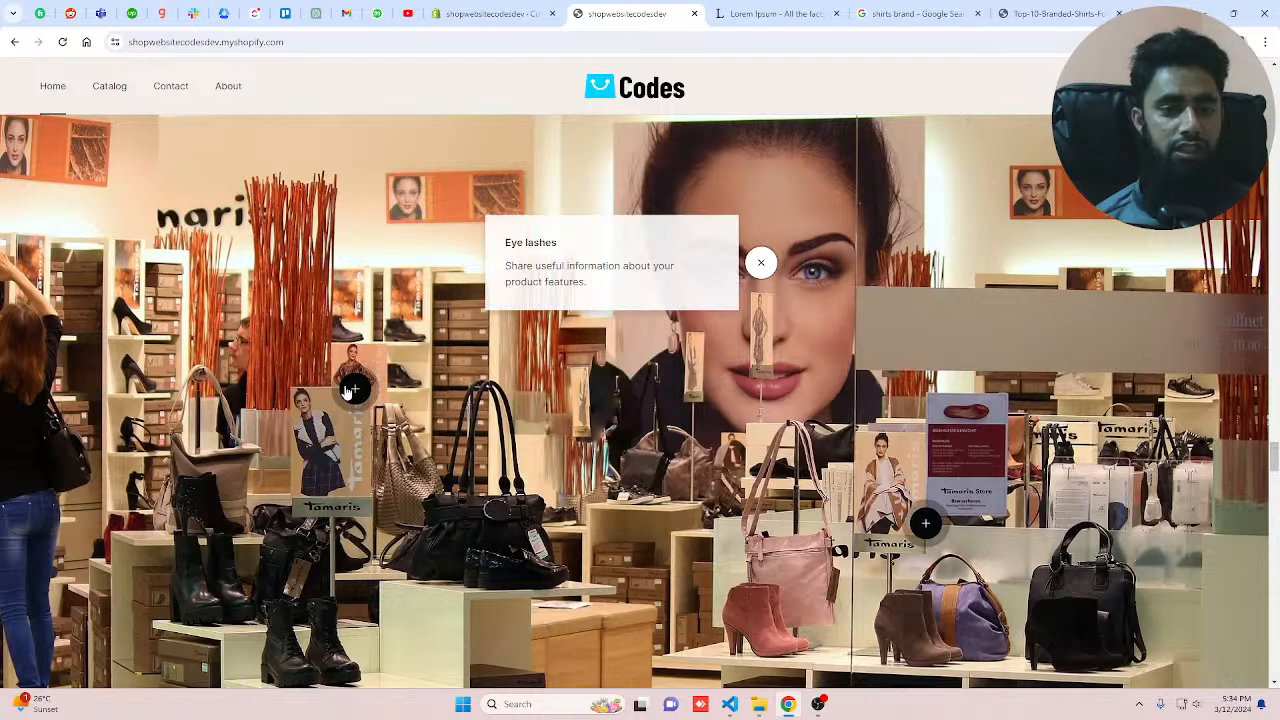
click(352, 389)
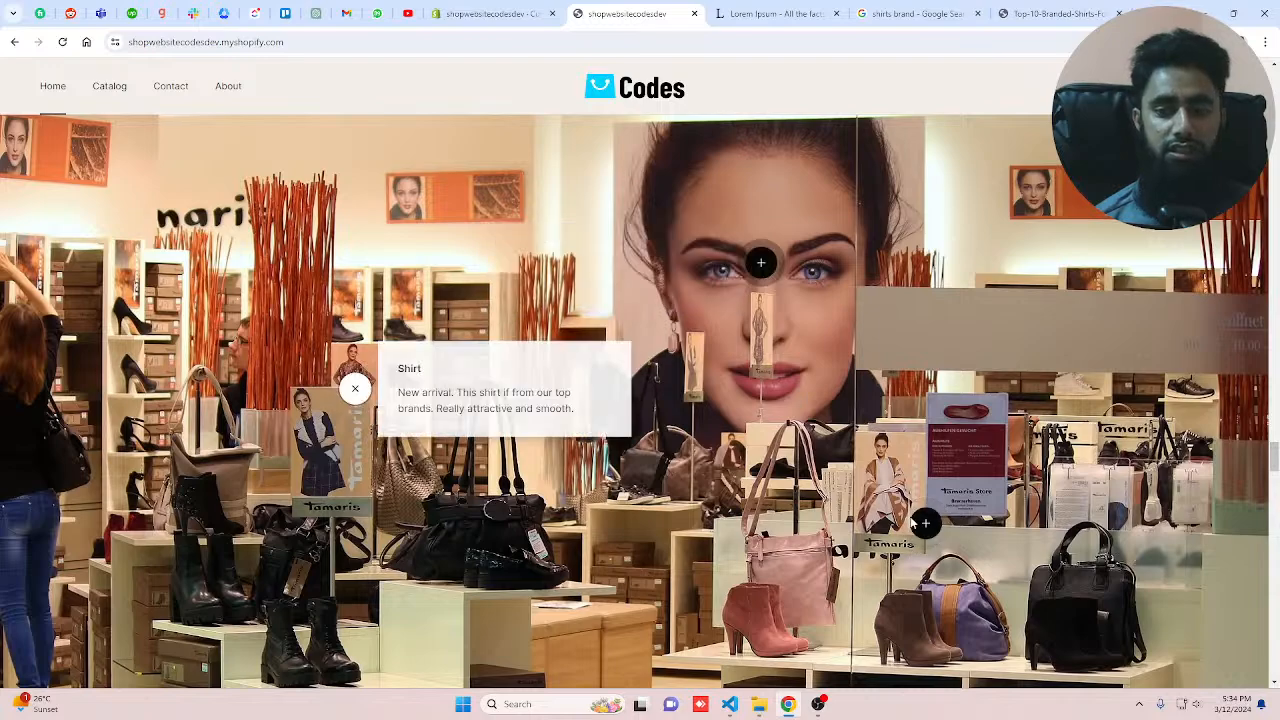
click(924, 522)
scroll(682, 498, down, 2)
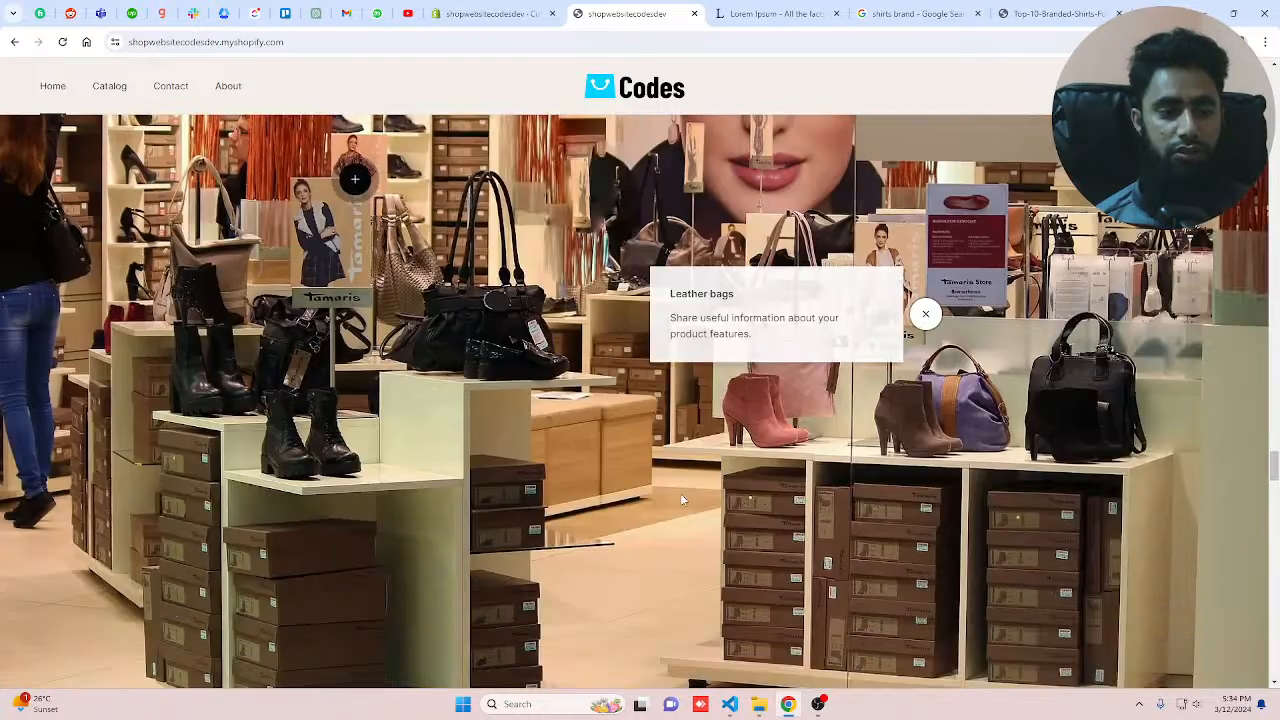
scroll(680, 493, down, 6)
scroll(789, 386, up, 2)
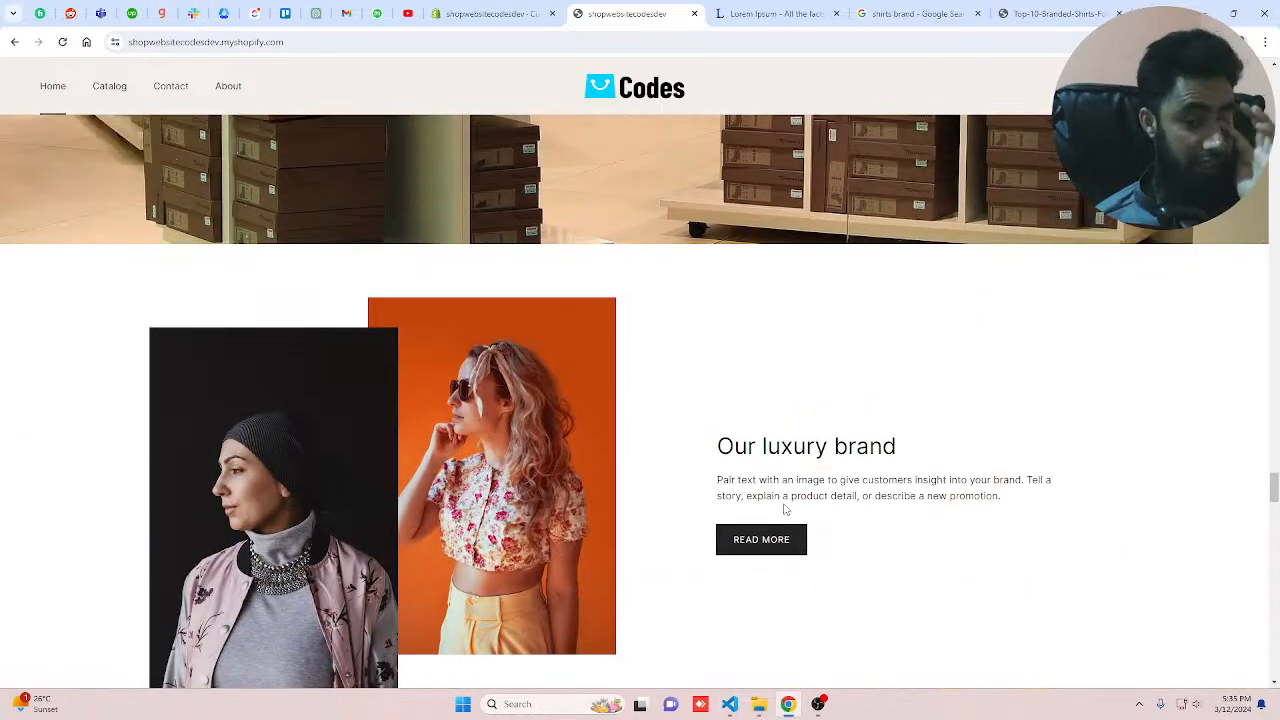
Step: Return to the theme editor and scroll through the section list to review its sections
key(ctrl+shift+Tab)
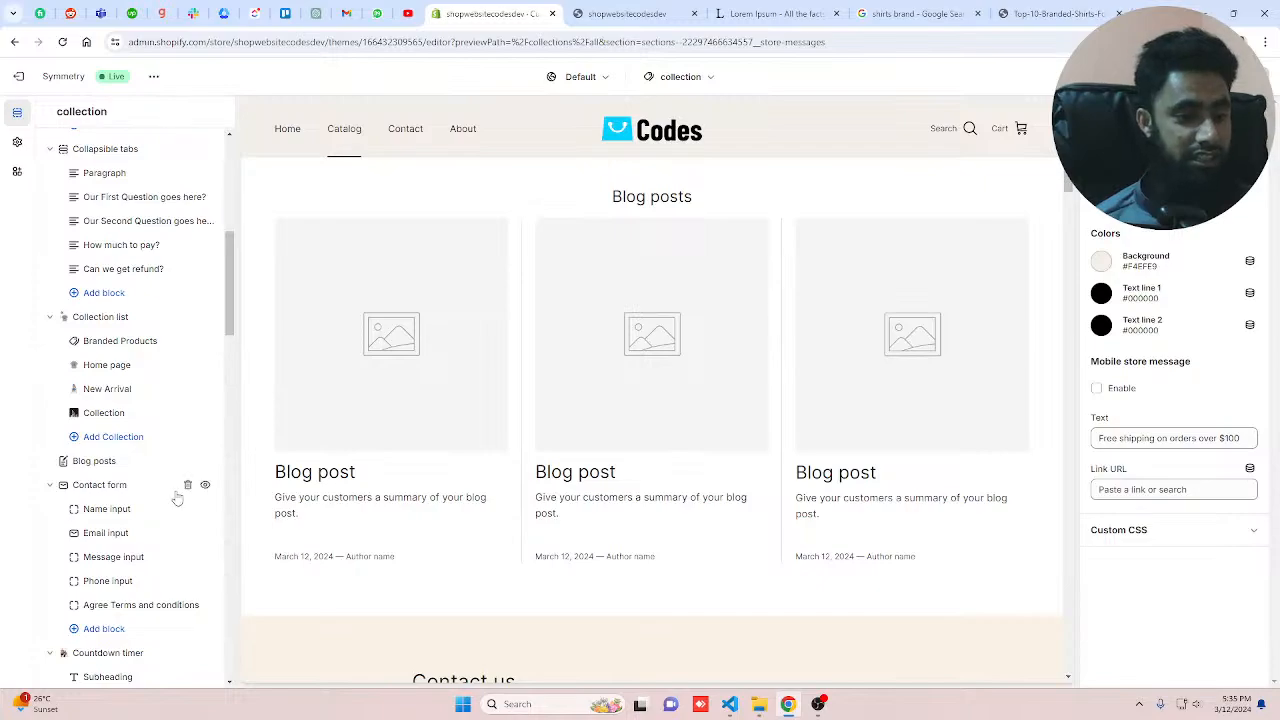
scroll(130, 475, up, 3)
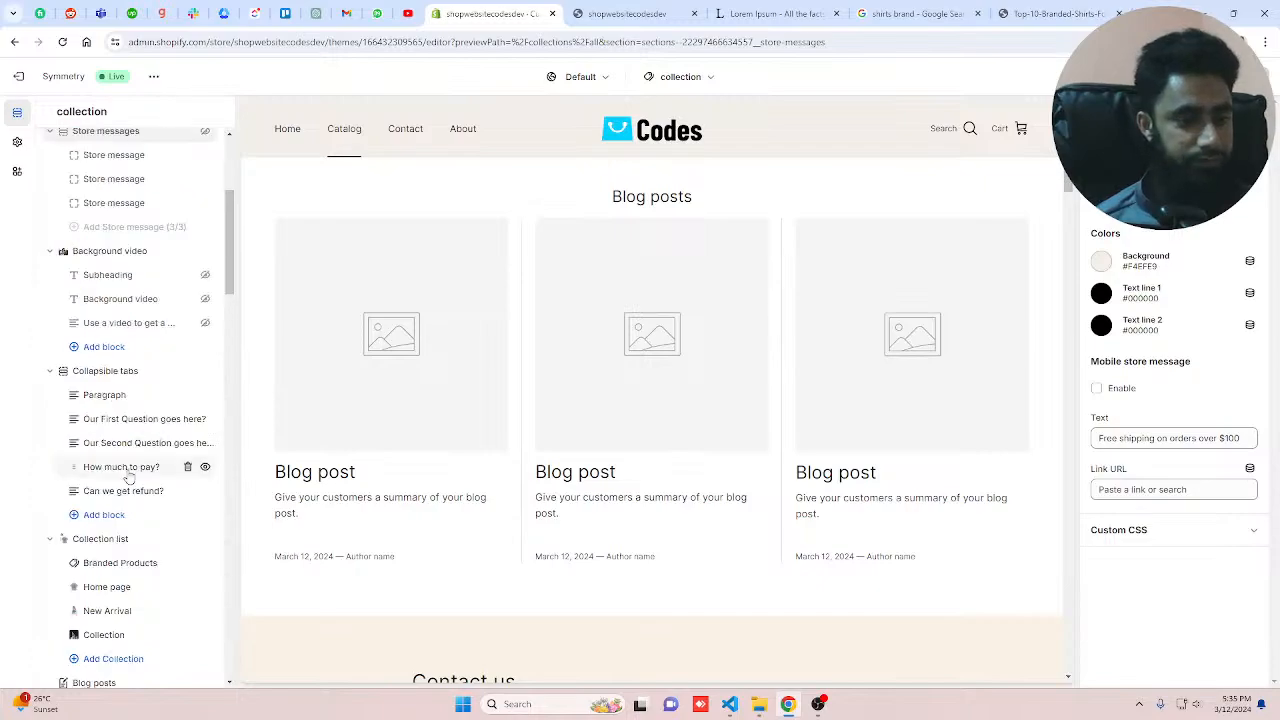
scroll(100, 210, up, 2)
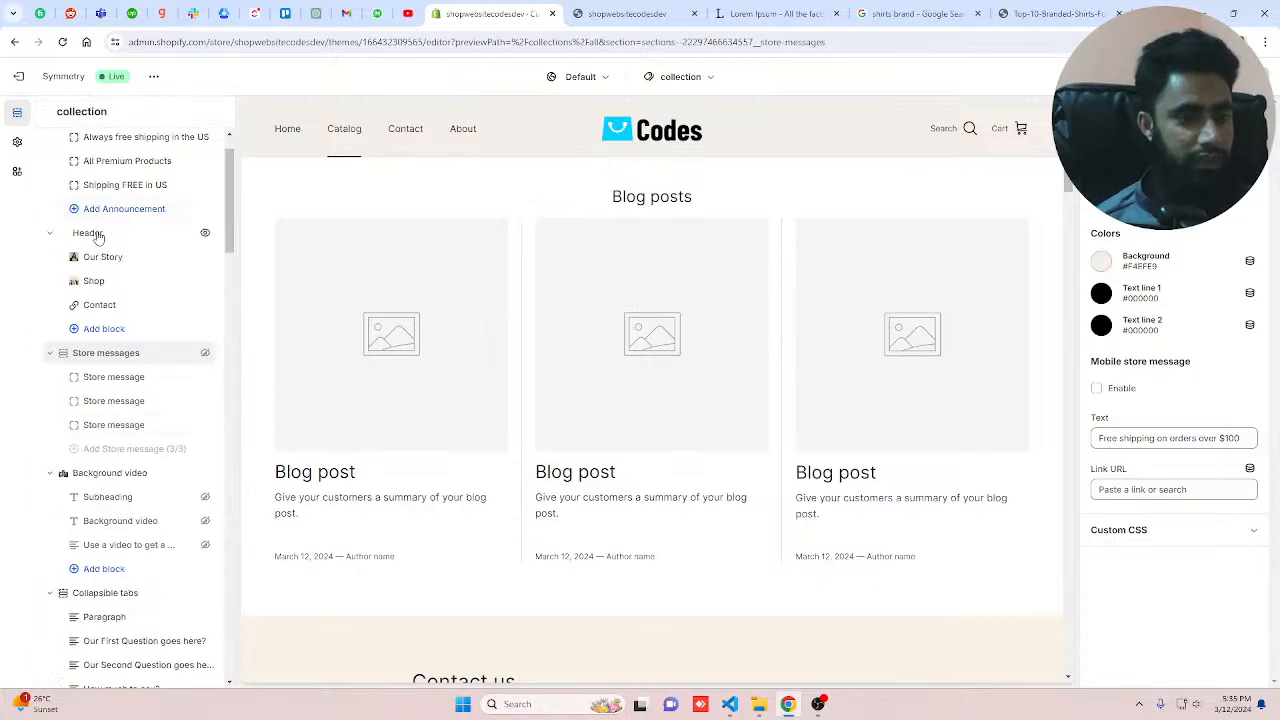
scroll(97, 237, up, 1)
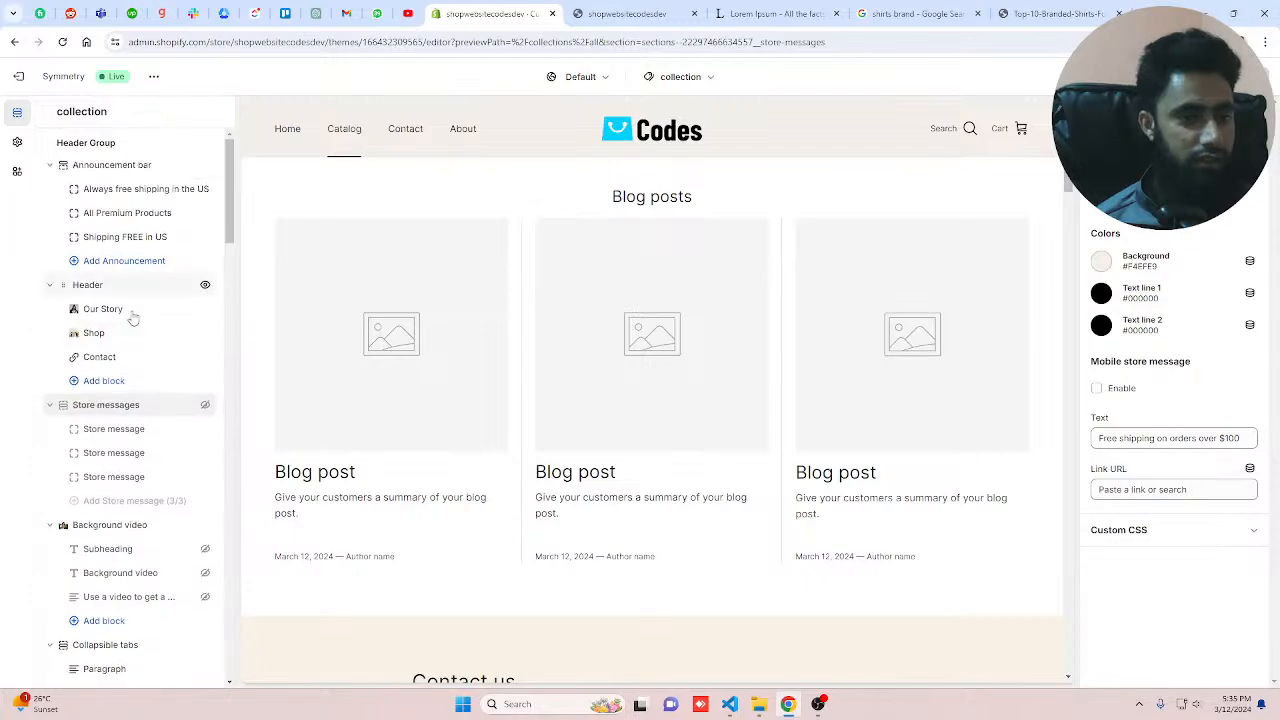
scroll(114, 443, down, 10)
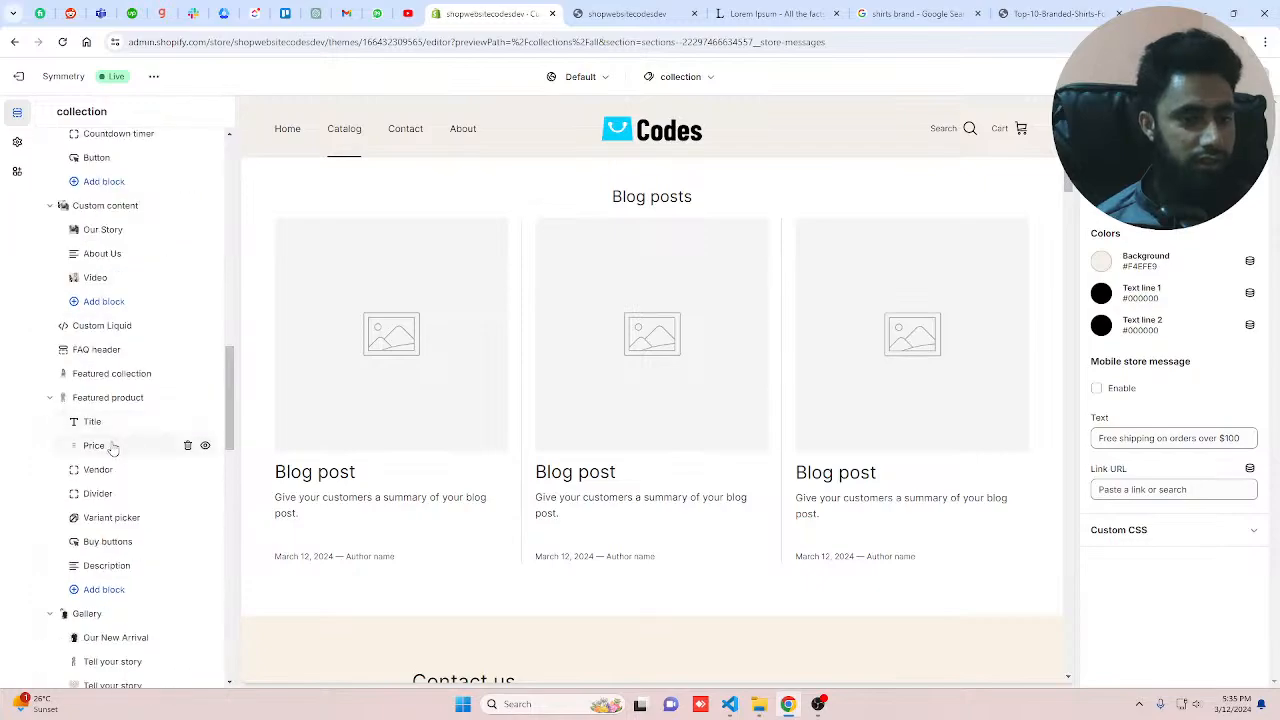
scroll(114, 445, down, 3)
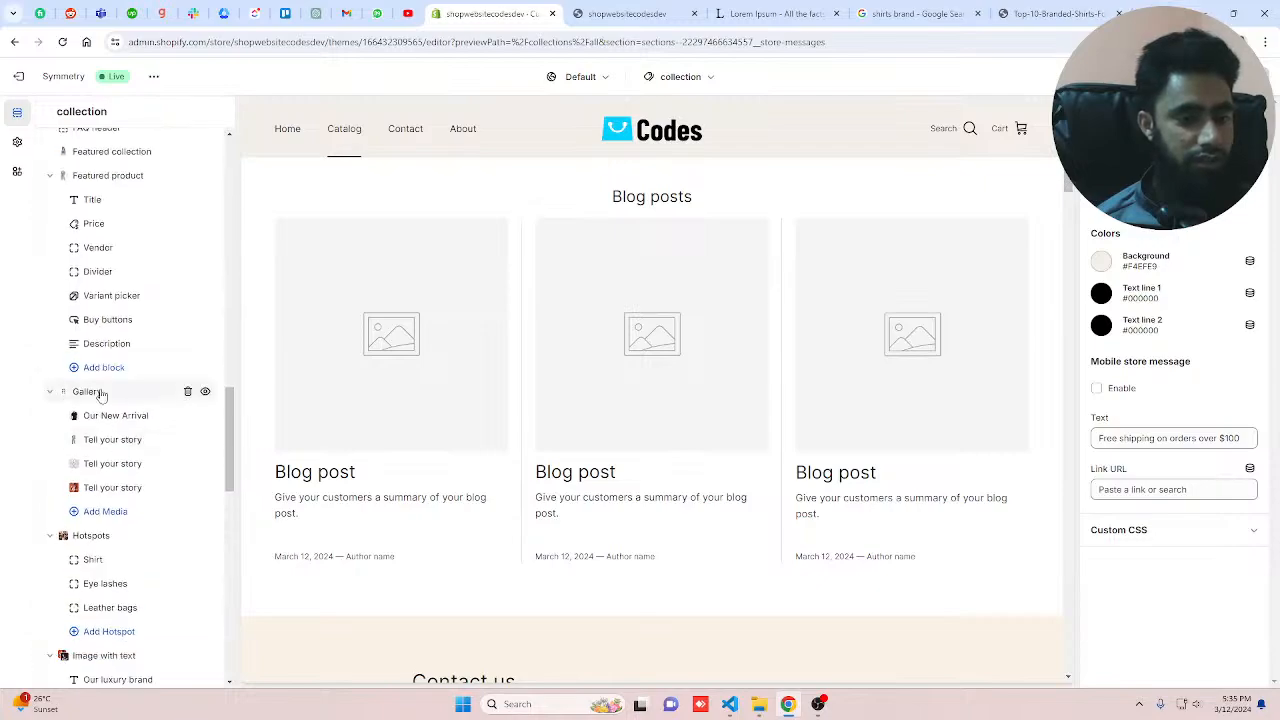
Step: Collapse the Image with text section and move it up to sit directly below the Background video section
scroll(116, 553, down, 3)
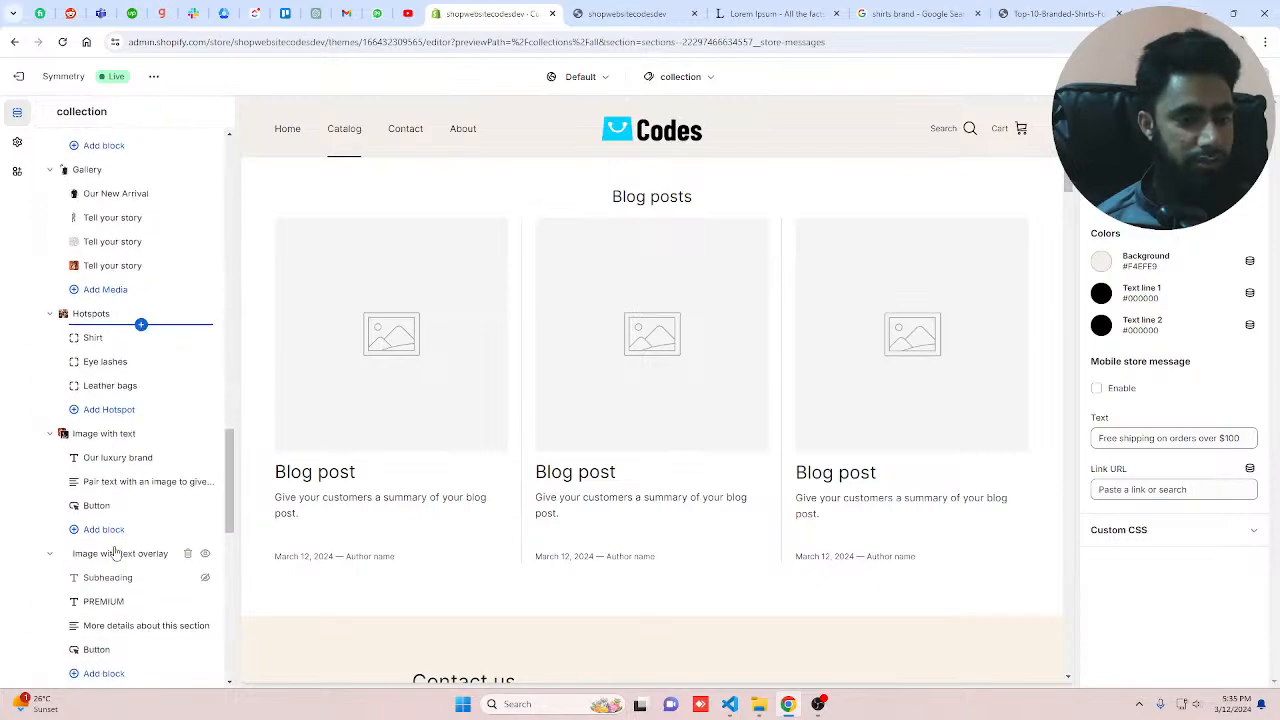
click(51, 433)
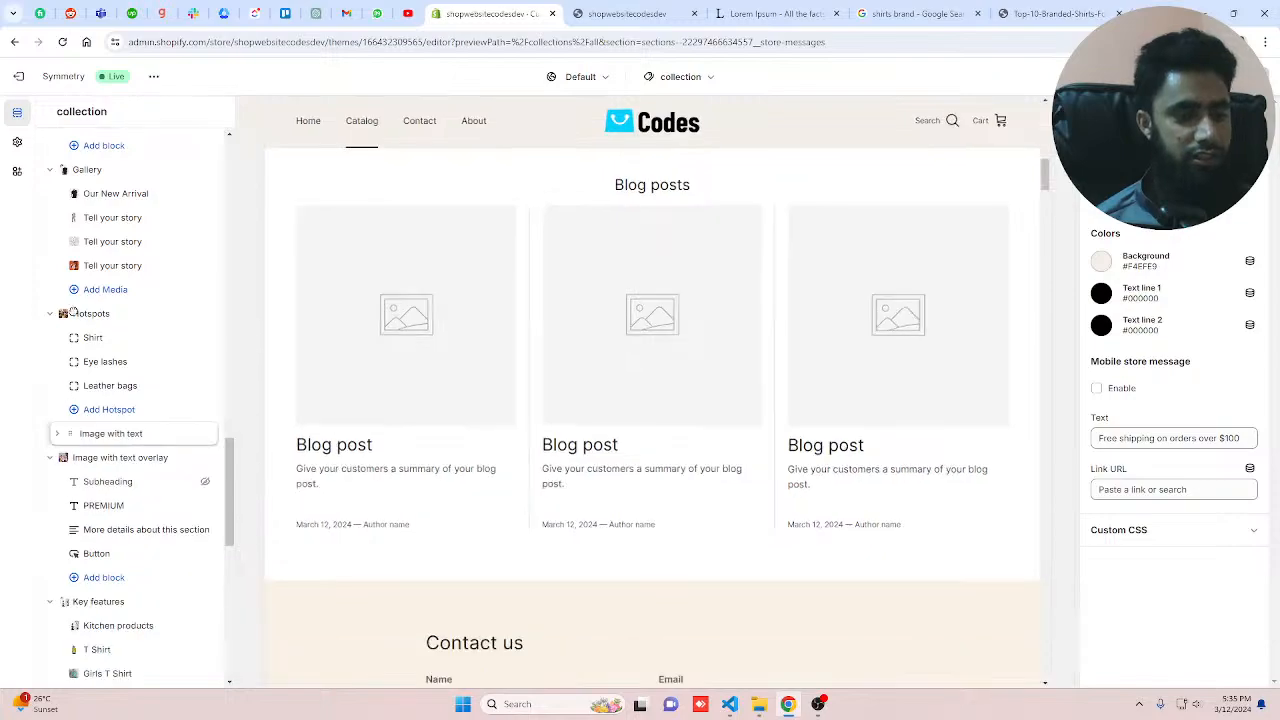
drag(73, 309, 45, 615)
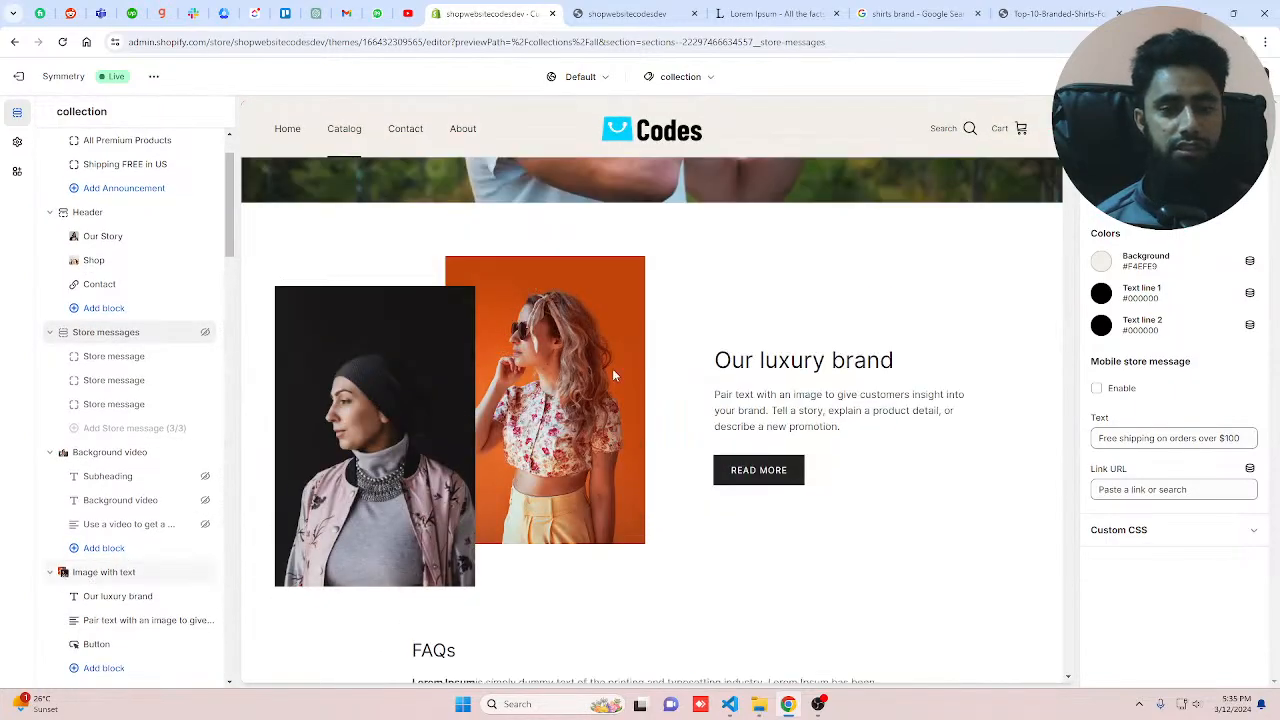
Step: Scroll through the preview and the section list to check the new section order
scroll(614, 375, down, 3)
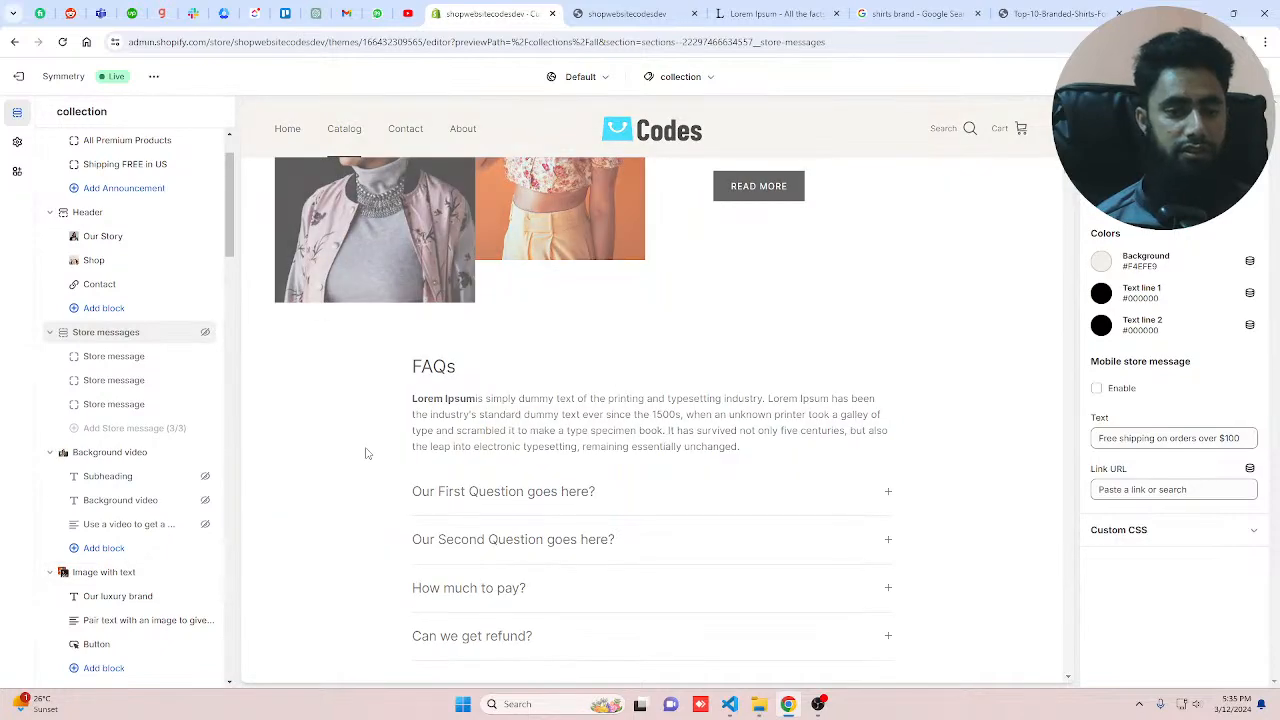
scroll(140, 482, down, 5)
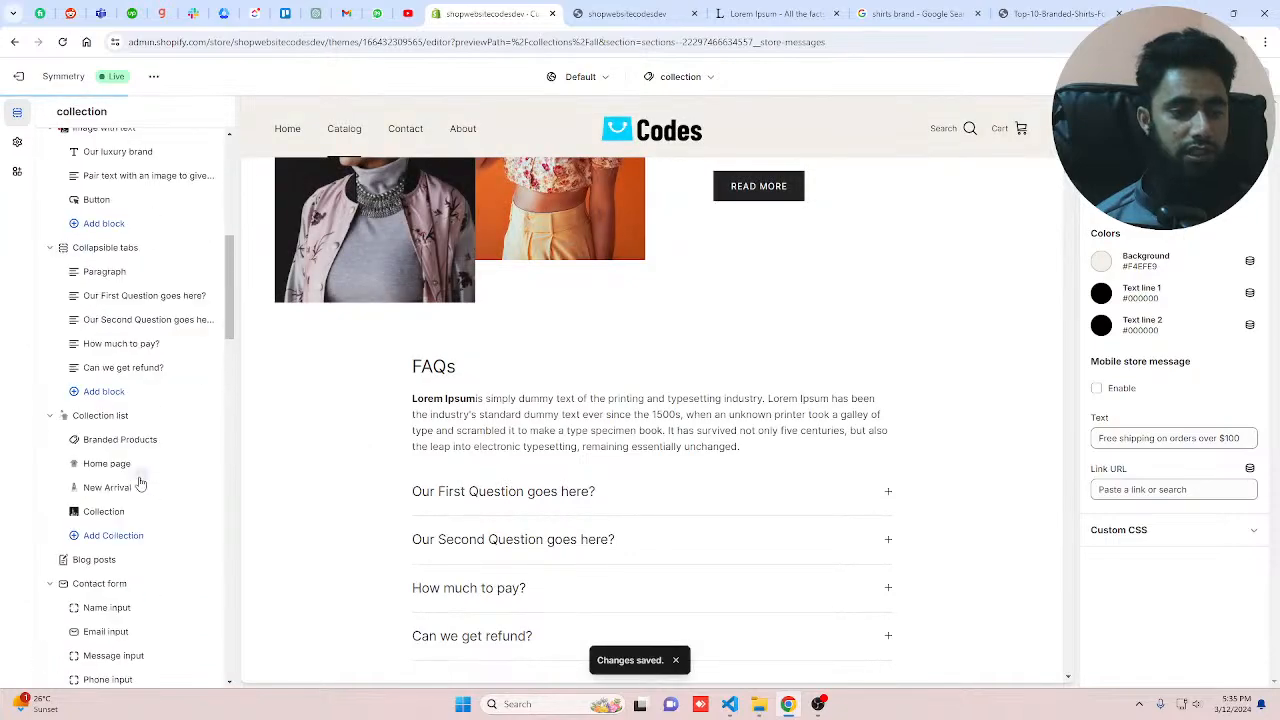
scroll(140, 482, down, 5)
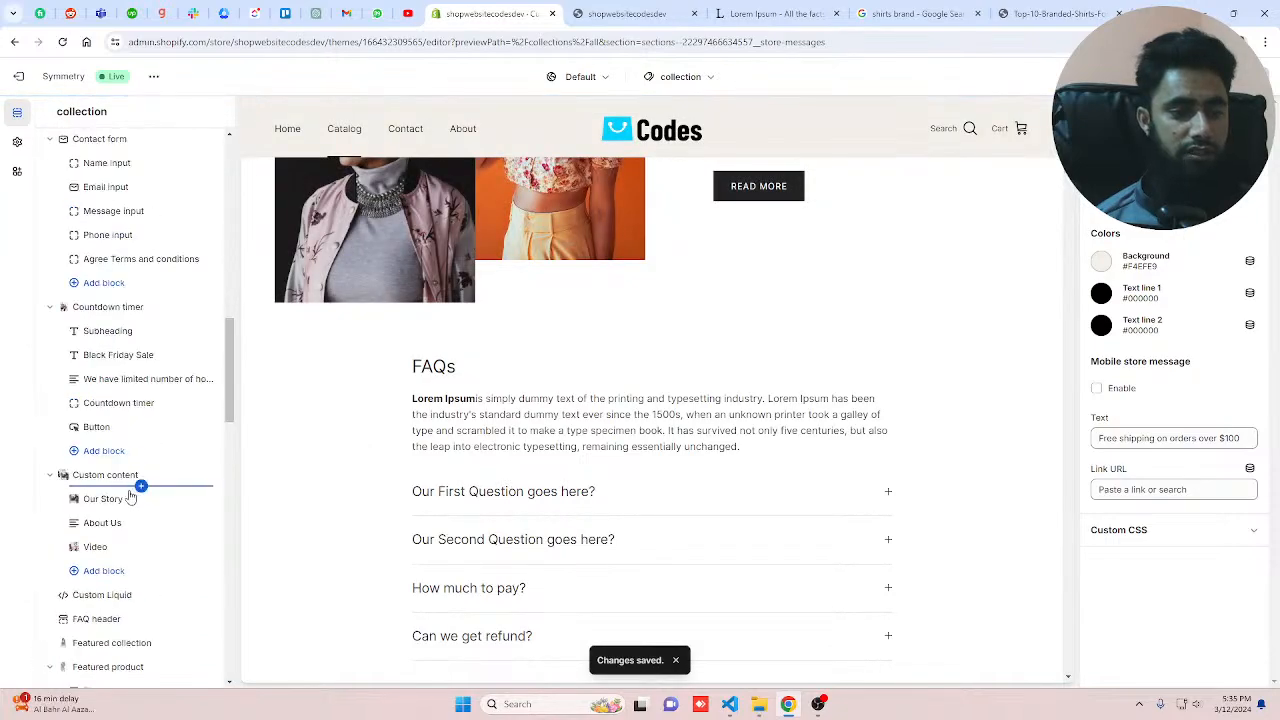
scroll(115, 330, up, 5)
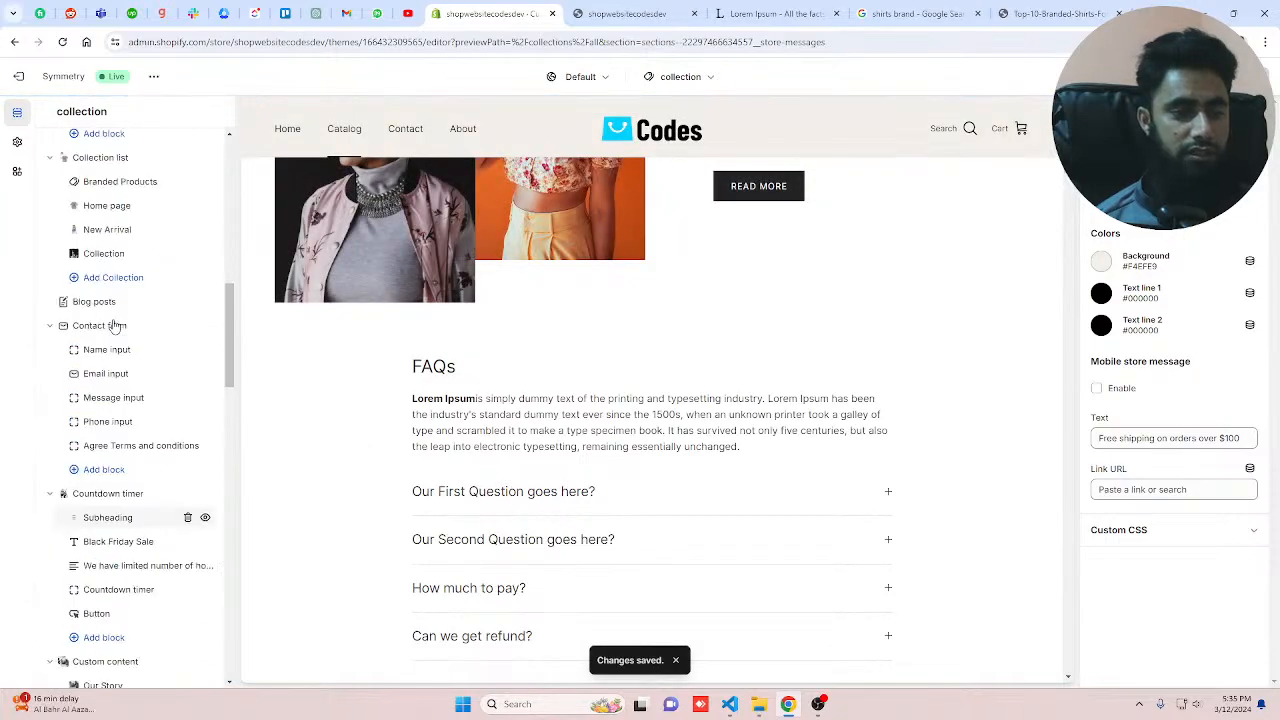
Step: Switch to the storefront tab, reload it, and scroll through the home page from the video down to the gallery
click(609, 13)
key(F5)
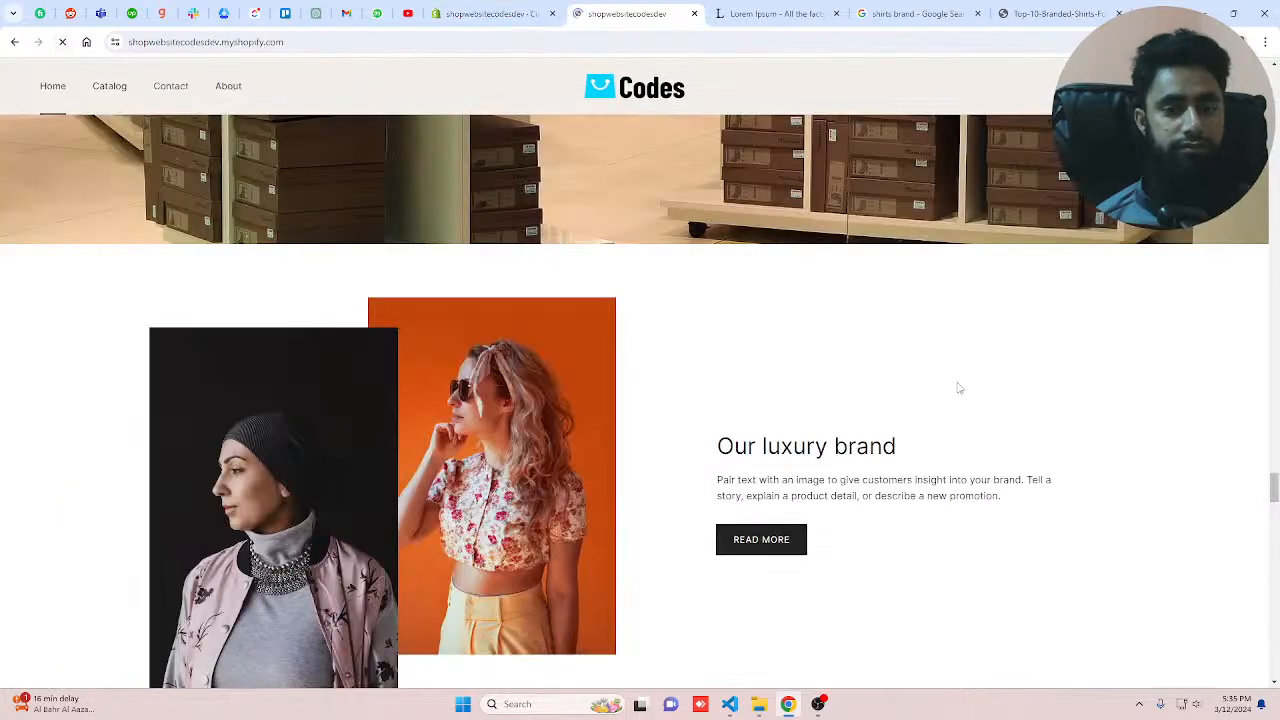
scroll(955, 388, up, 10)
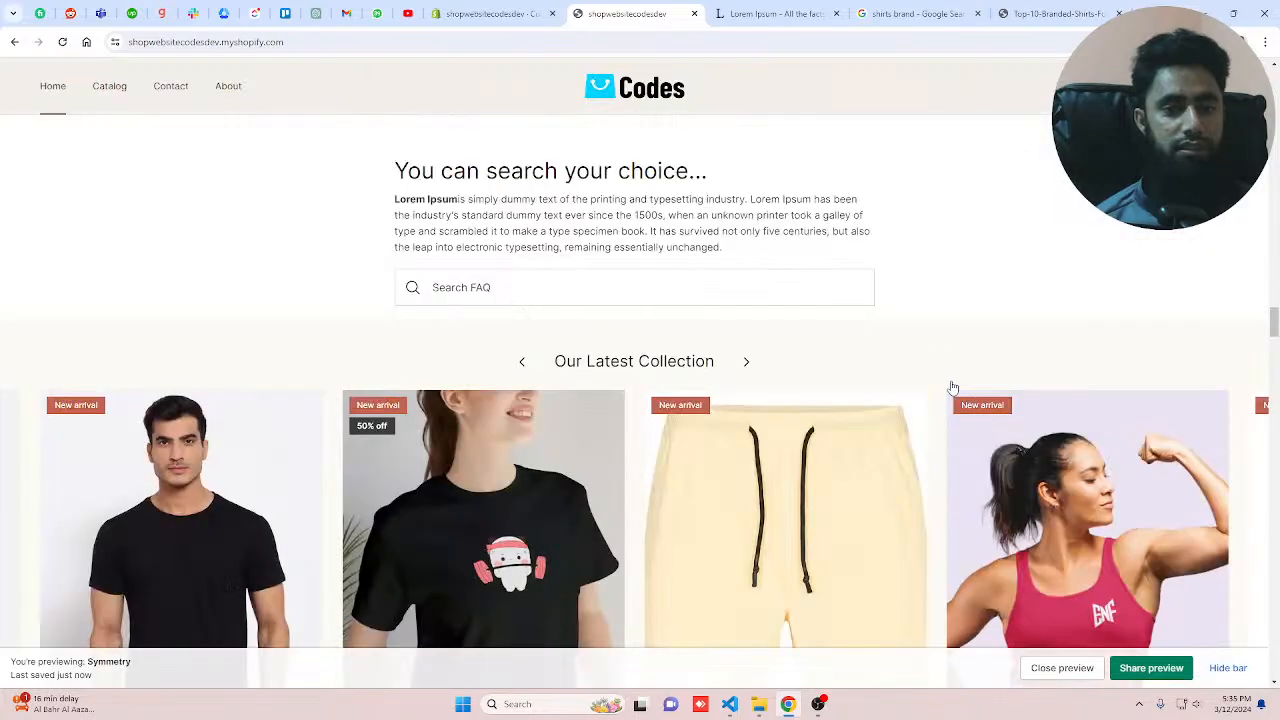
scroll(930, 389, up, 5)
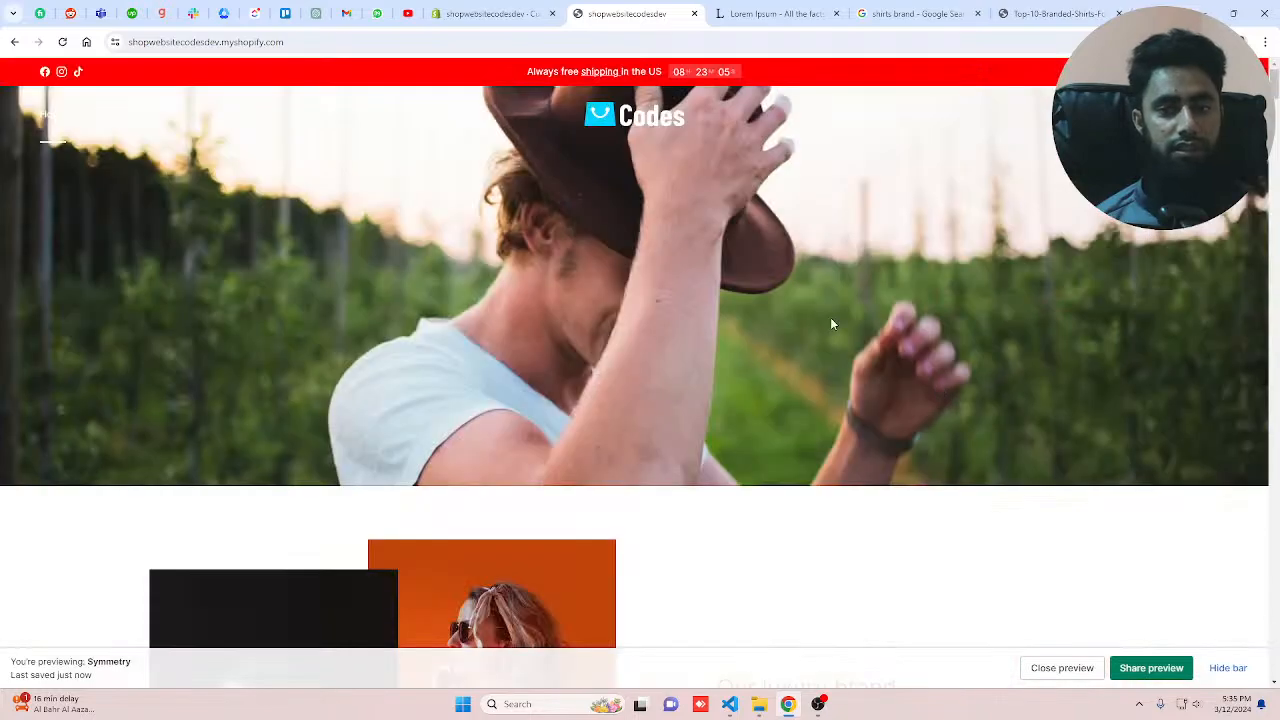
scroll(833, 322, down, 4)
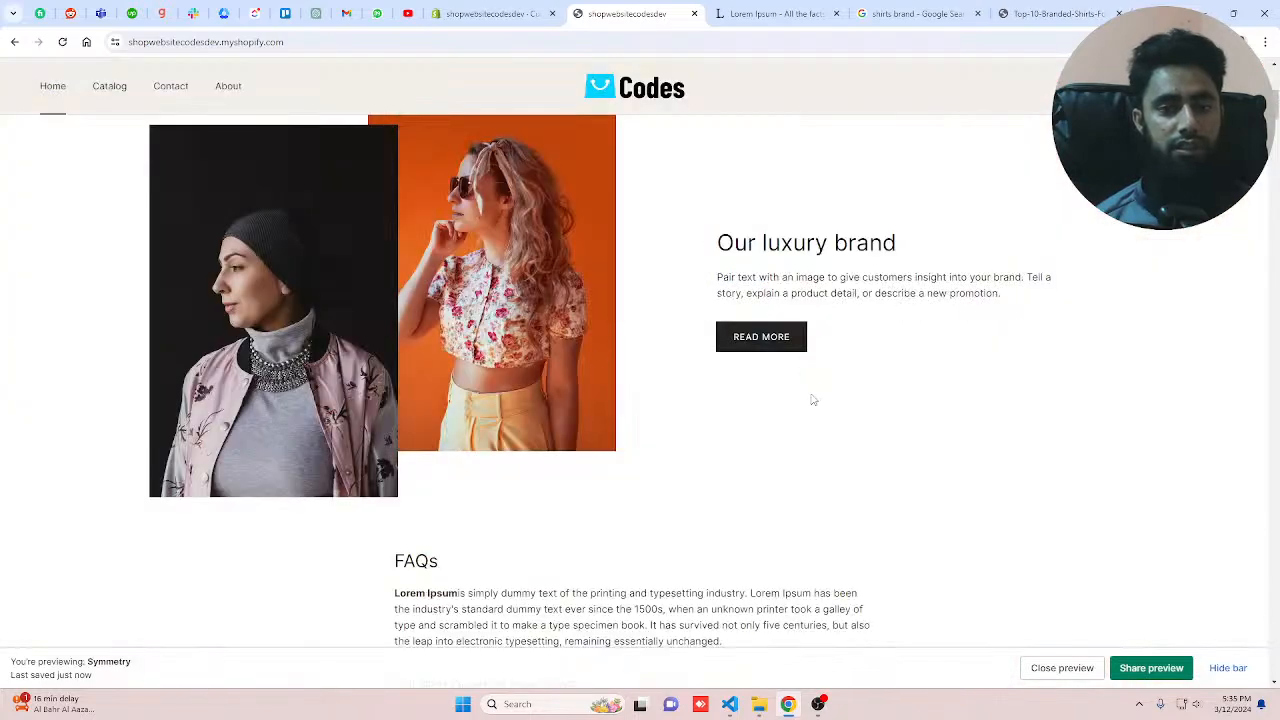
scroll(826, 474, down, 15)
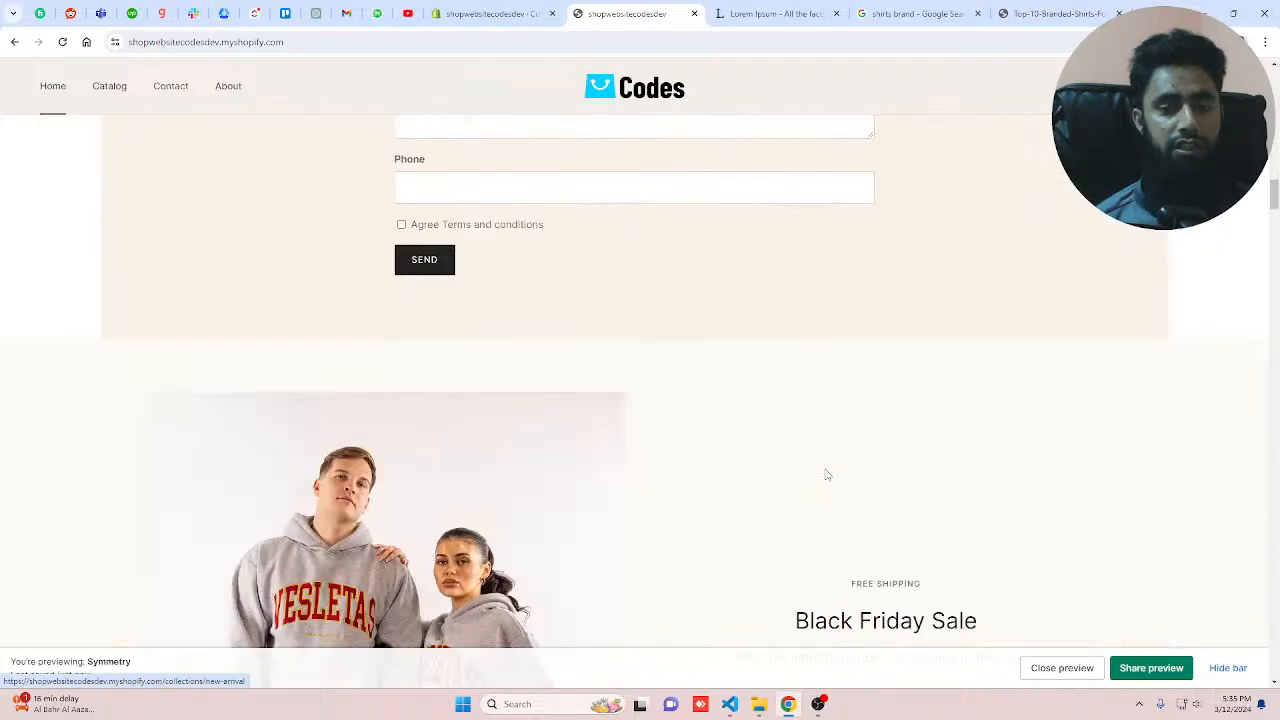
scroll(826, 474, down, 8)
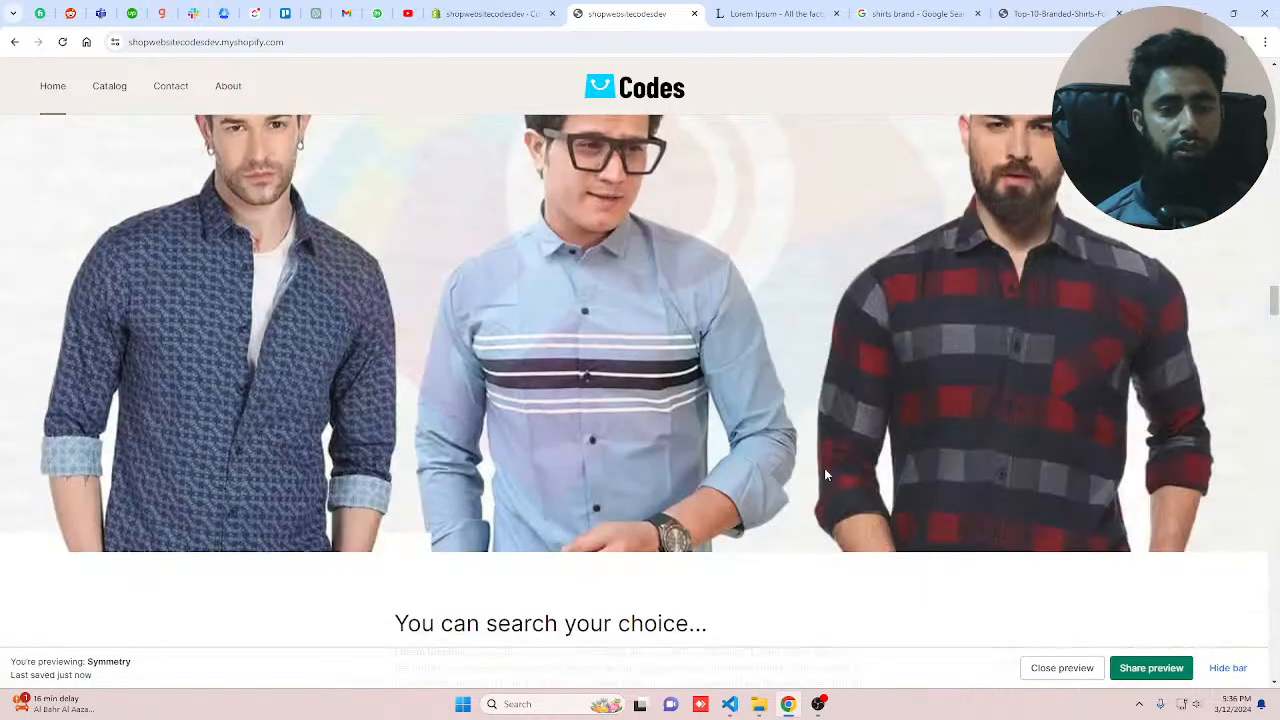
scroll(825, 470, down, 10)
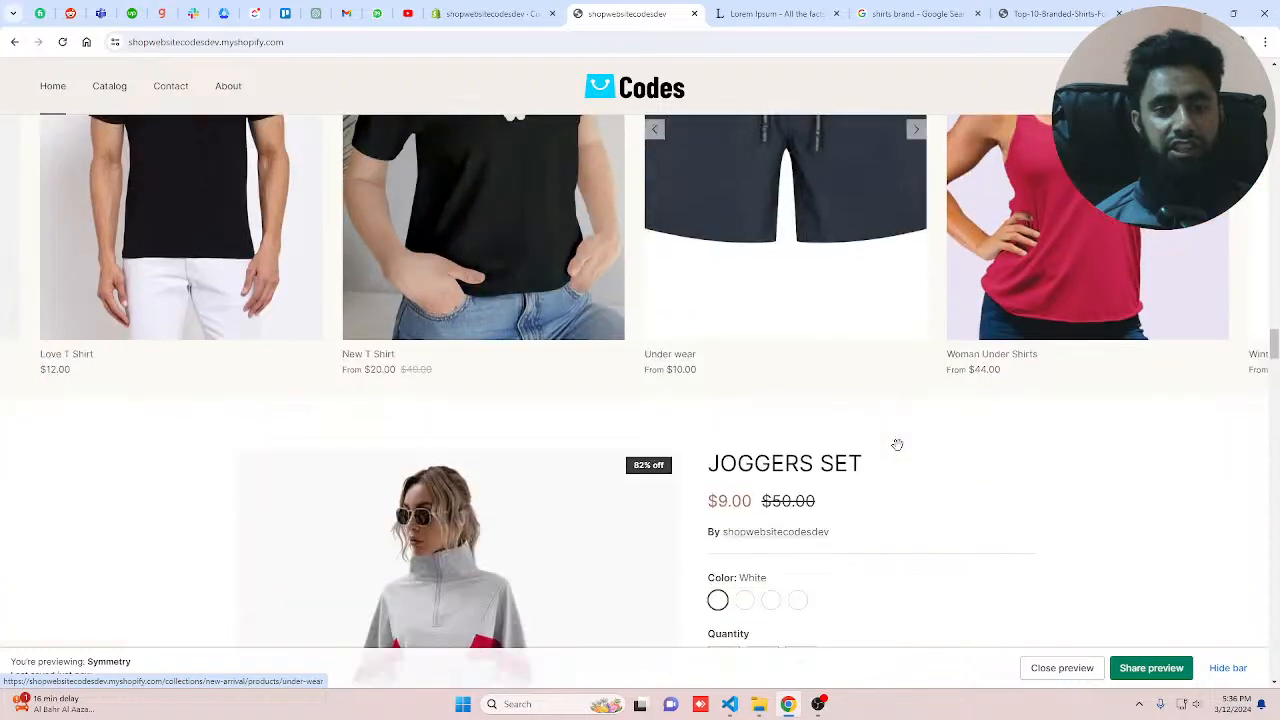
scroll(897, 444, down, 2)
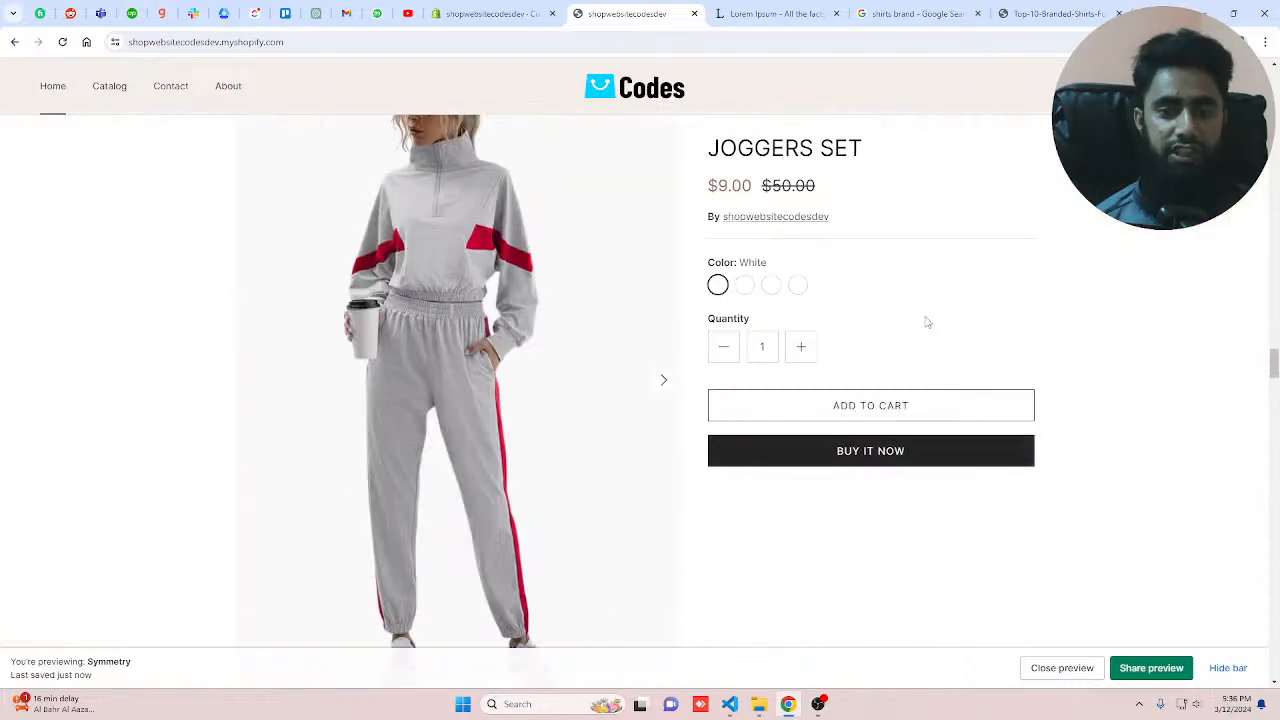
scroll(615, 343, down, 8)
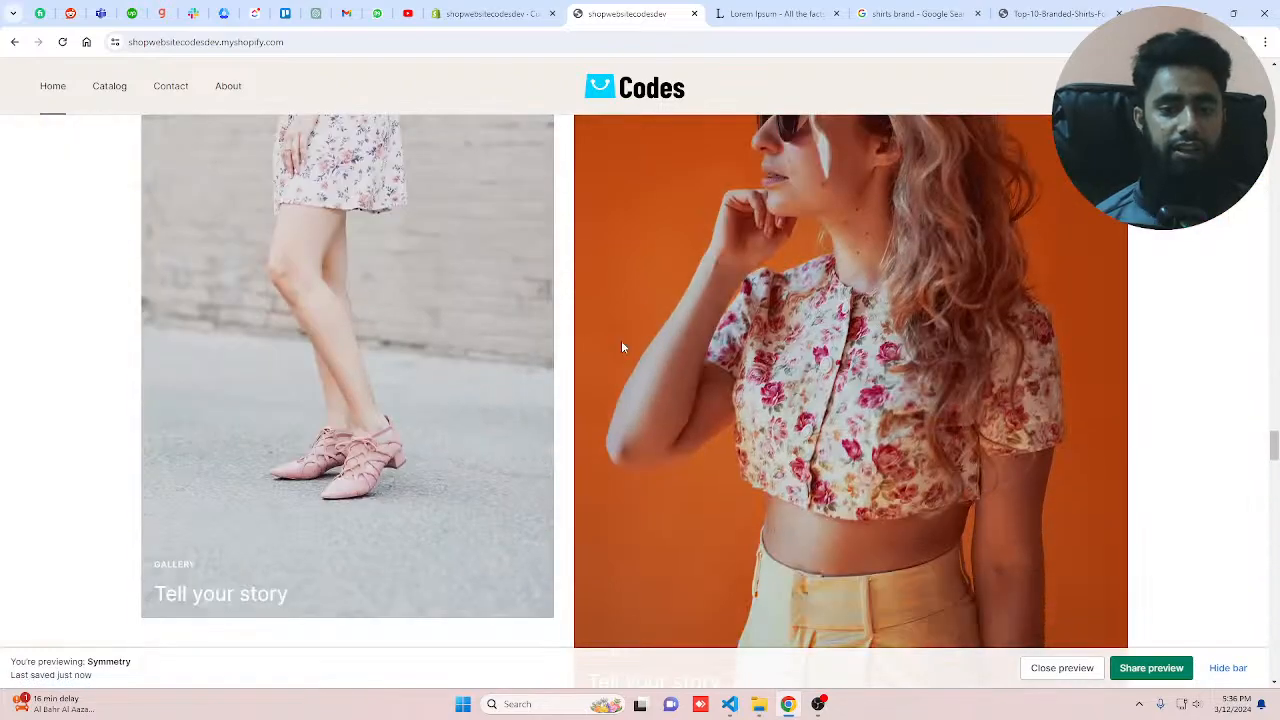
scroll(621, 346, down, 5)
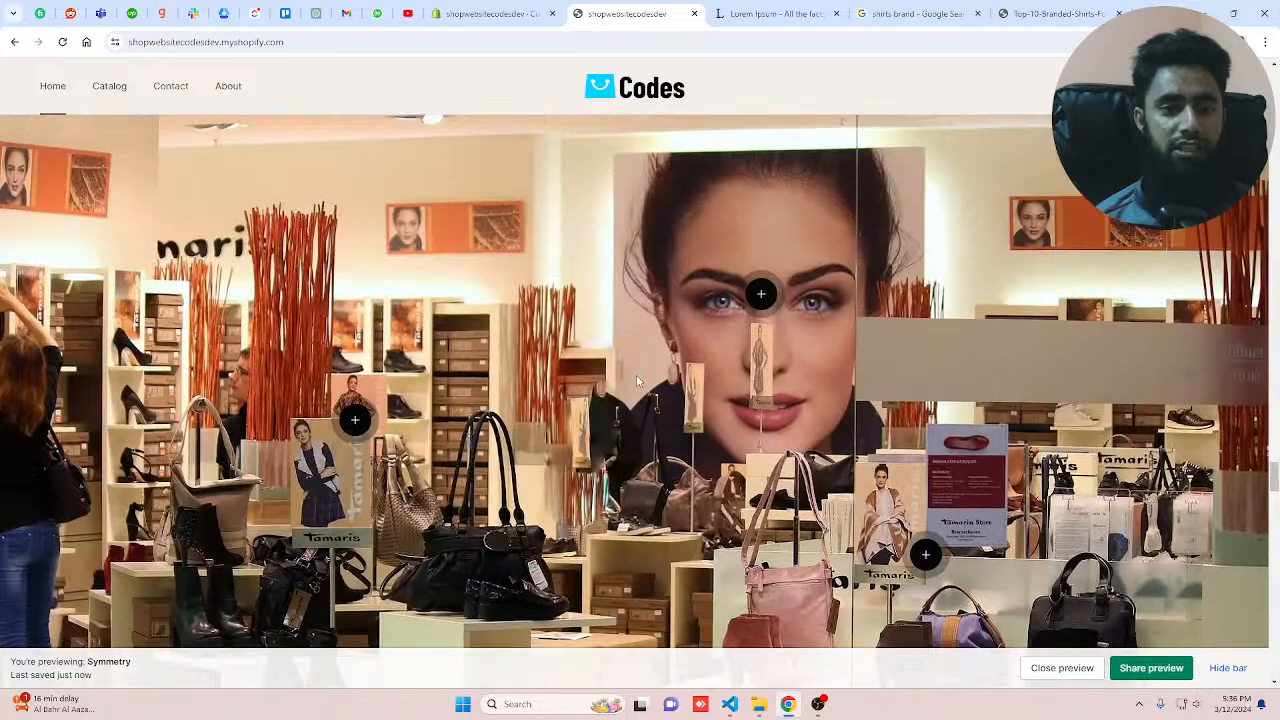
Step: Open the Eye lashes and Shirt hotspot pop-ups and scroll down through the premium banner and key features sections
click(760, 293)
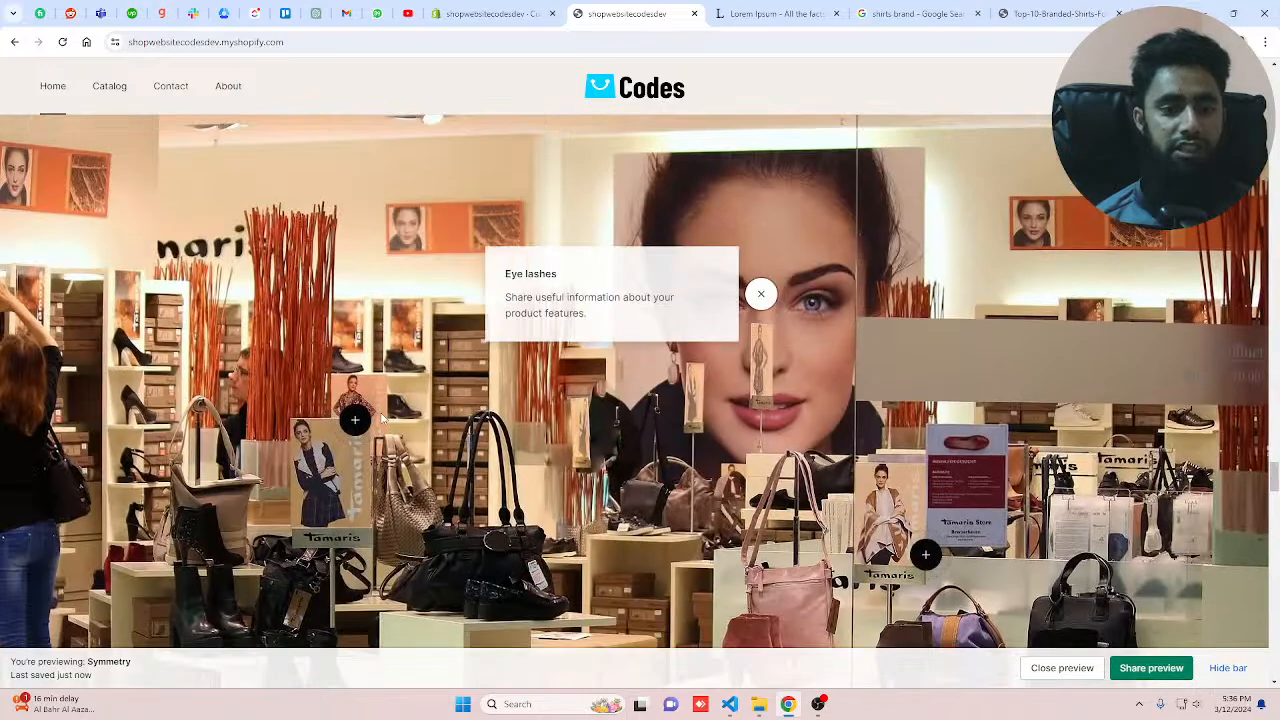
click(355, 420)
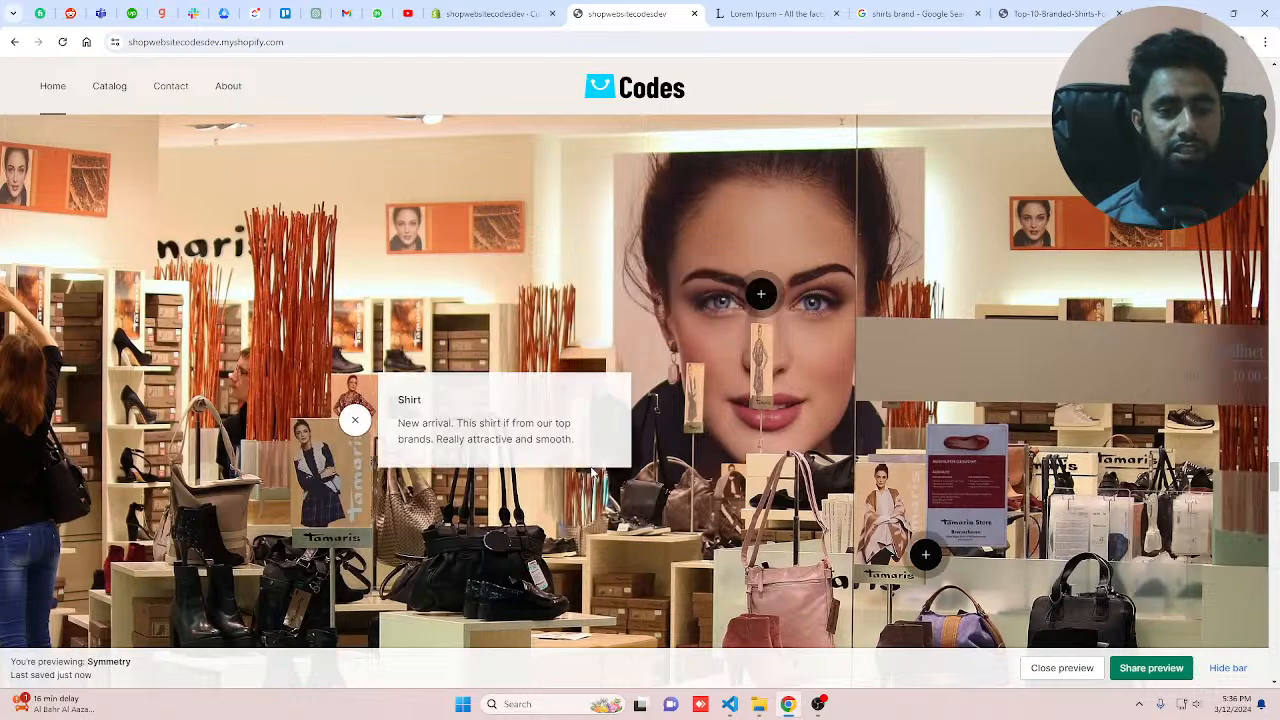
scroll(612, 472, down, 6)
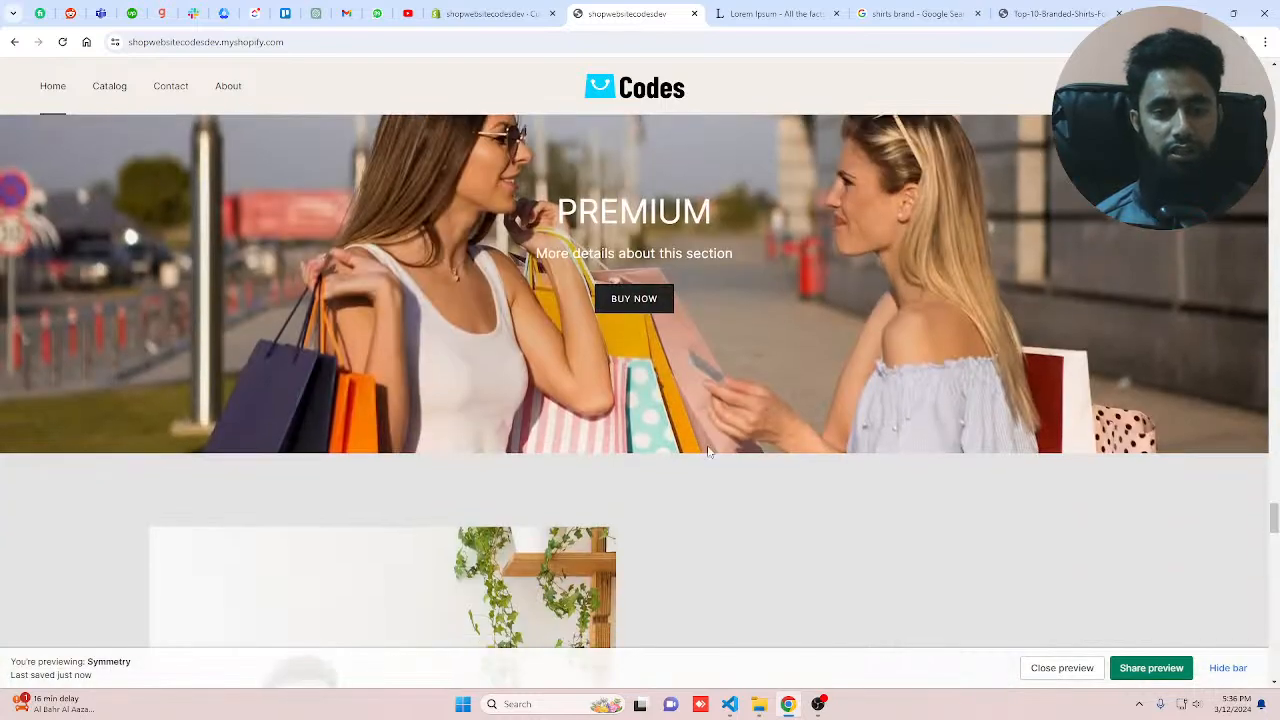
scroll(815, 430, down, 4)
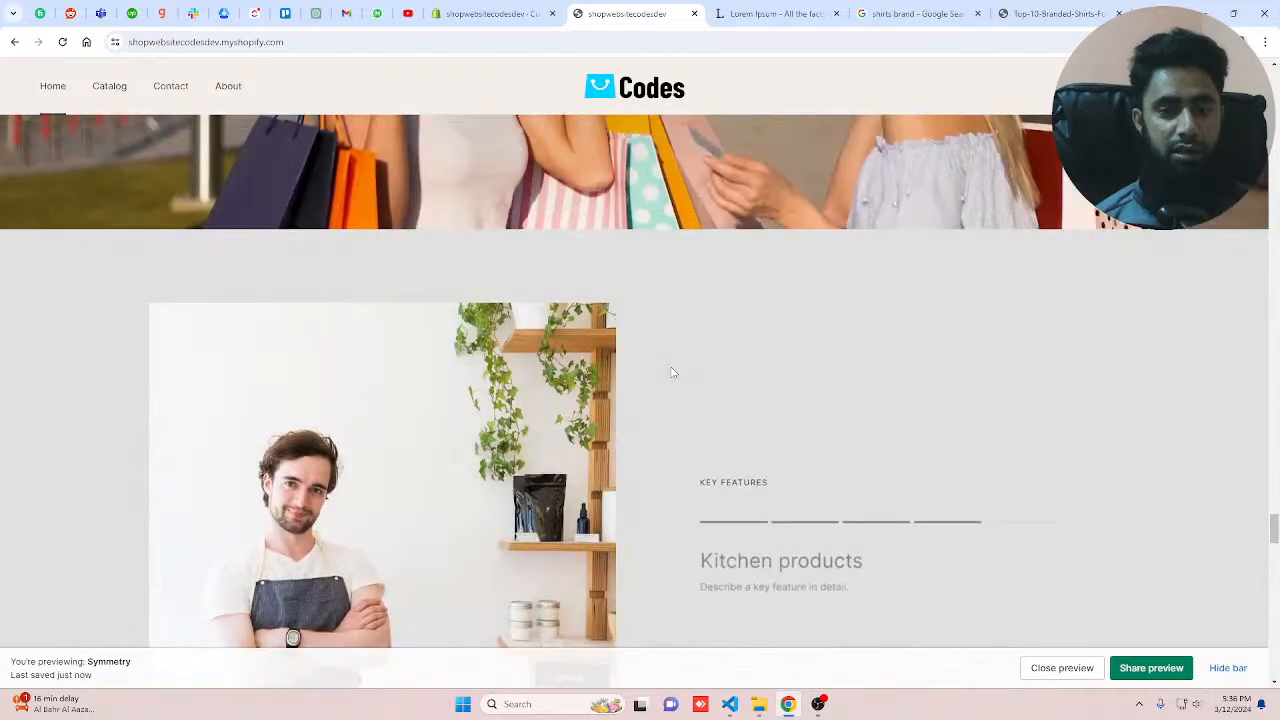
scroll(672, 372, down, 3)
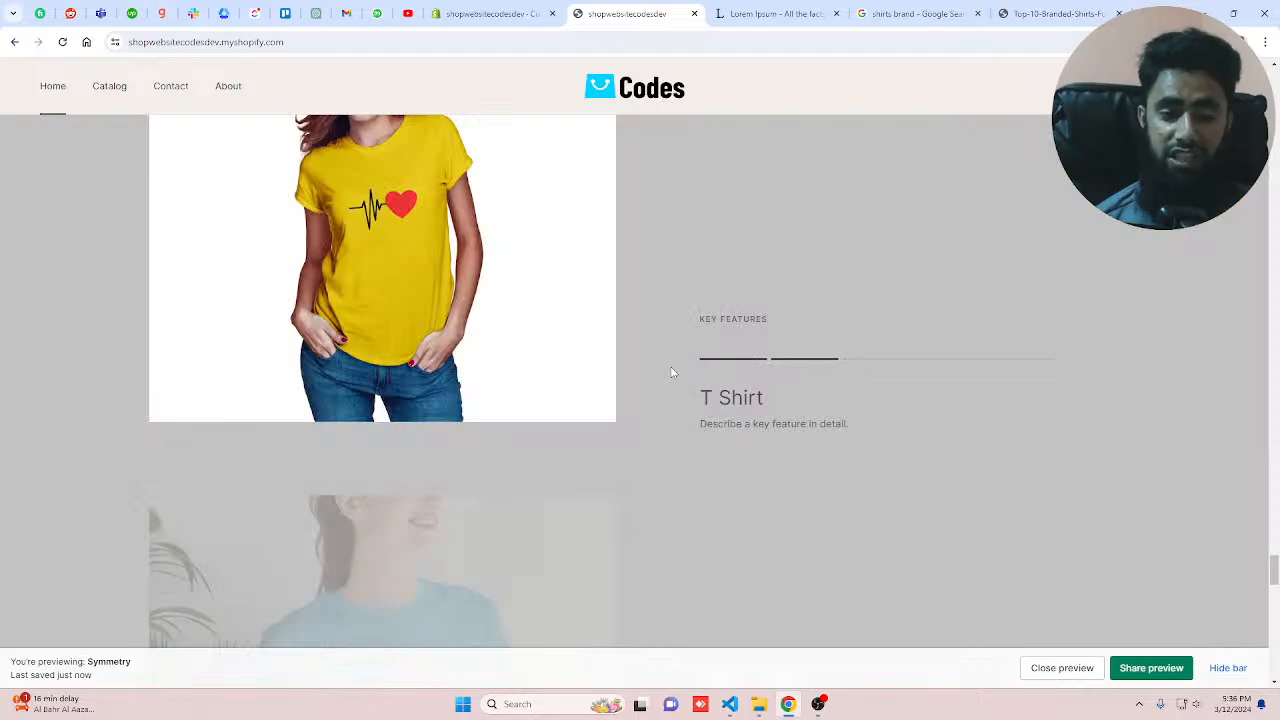
scroll(672, 372, down, 5)
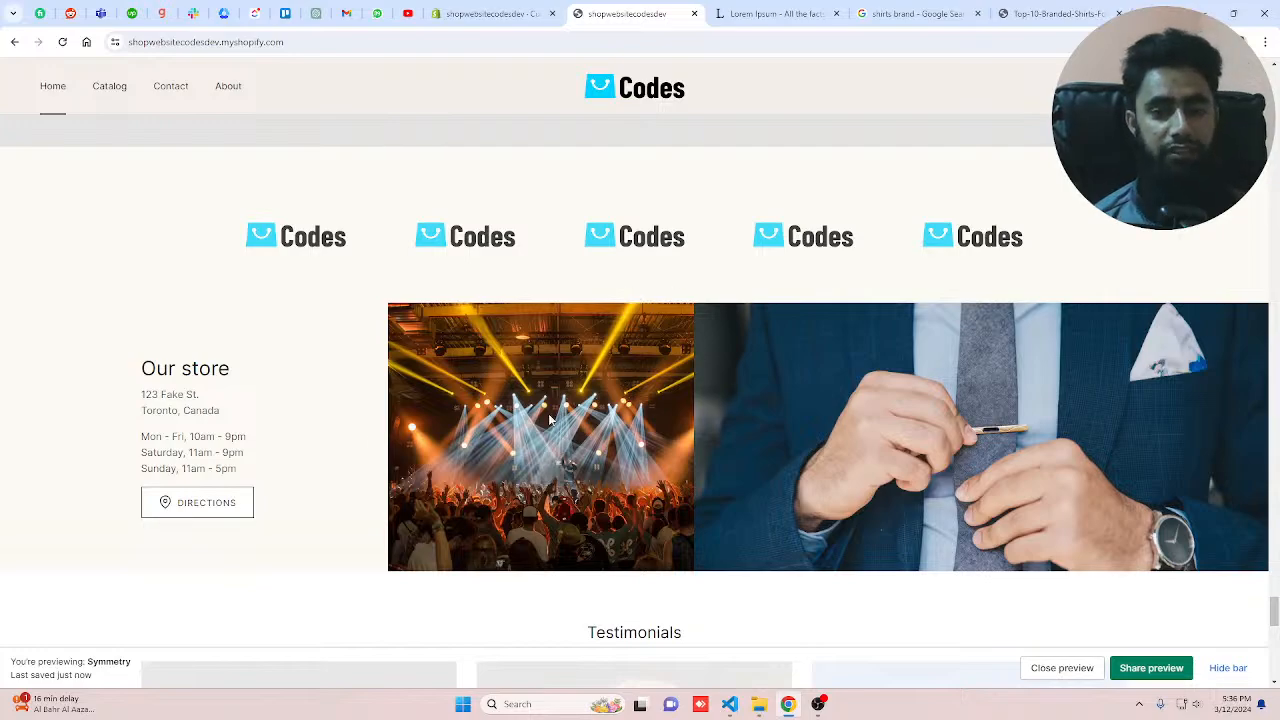
Step: Scroll down to the newsletter section, highlight its heading, and hide the preview bar
scroll(481, 427, down, 10)
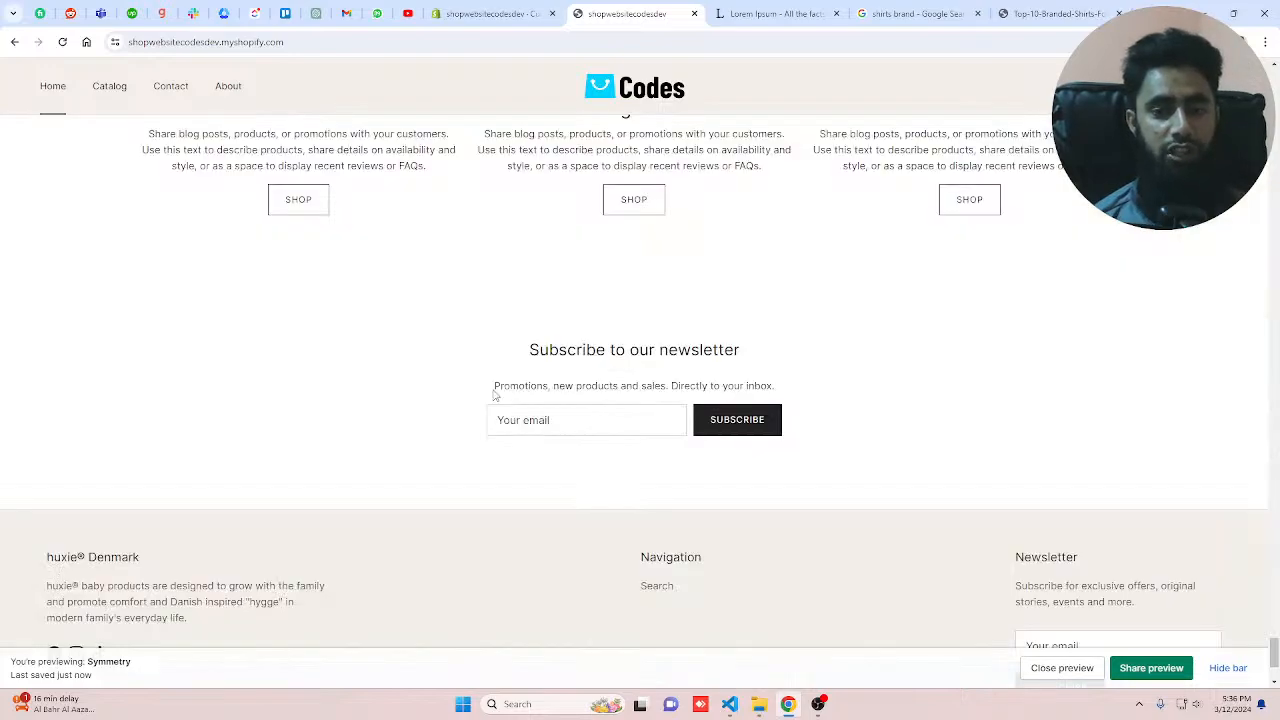
drag(526, 350, 917, 362)
scroll(917, 362, down, 3)
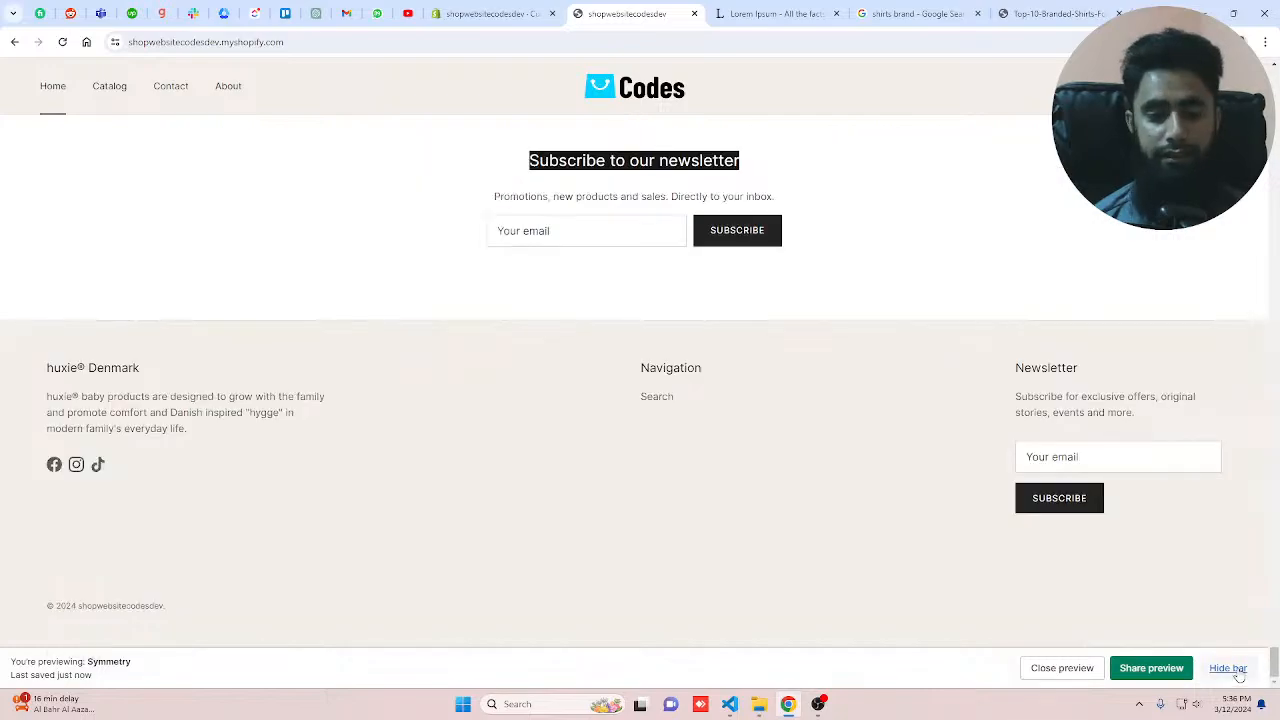
click(1238, 676)
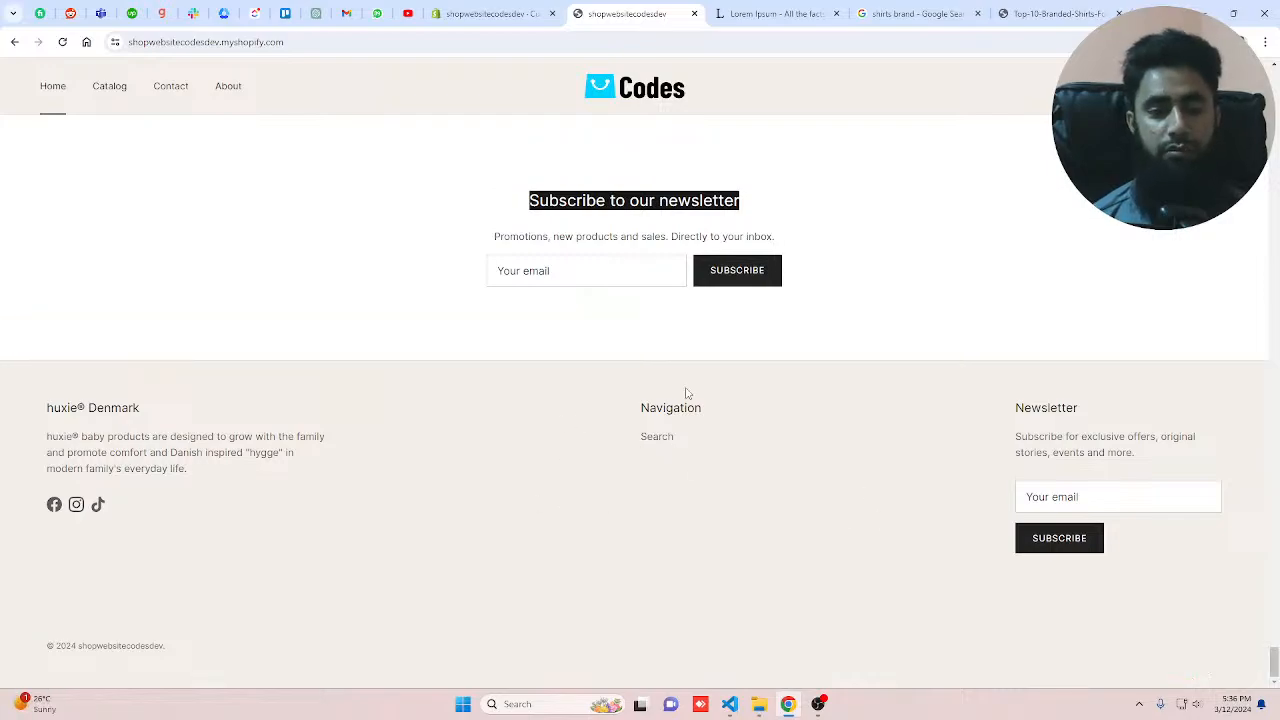
Step: Exit the theme editor, open the Navigation menus page in the admin, and return to the theme editor tab
click(492, 14)
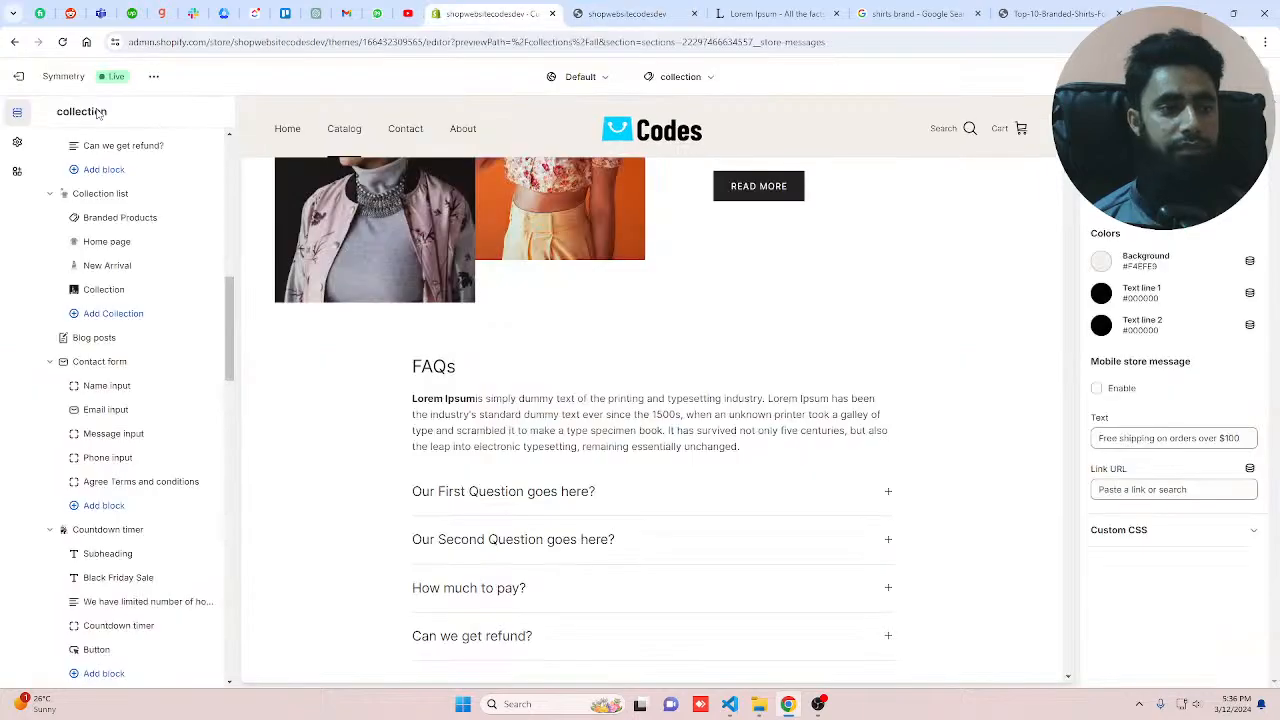
click(19, 77)
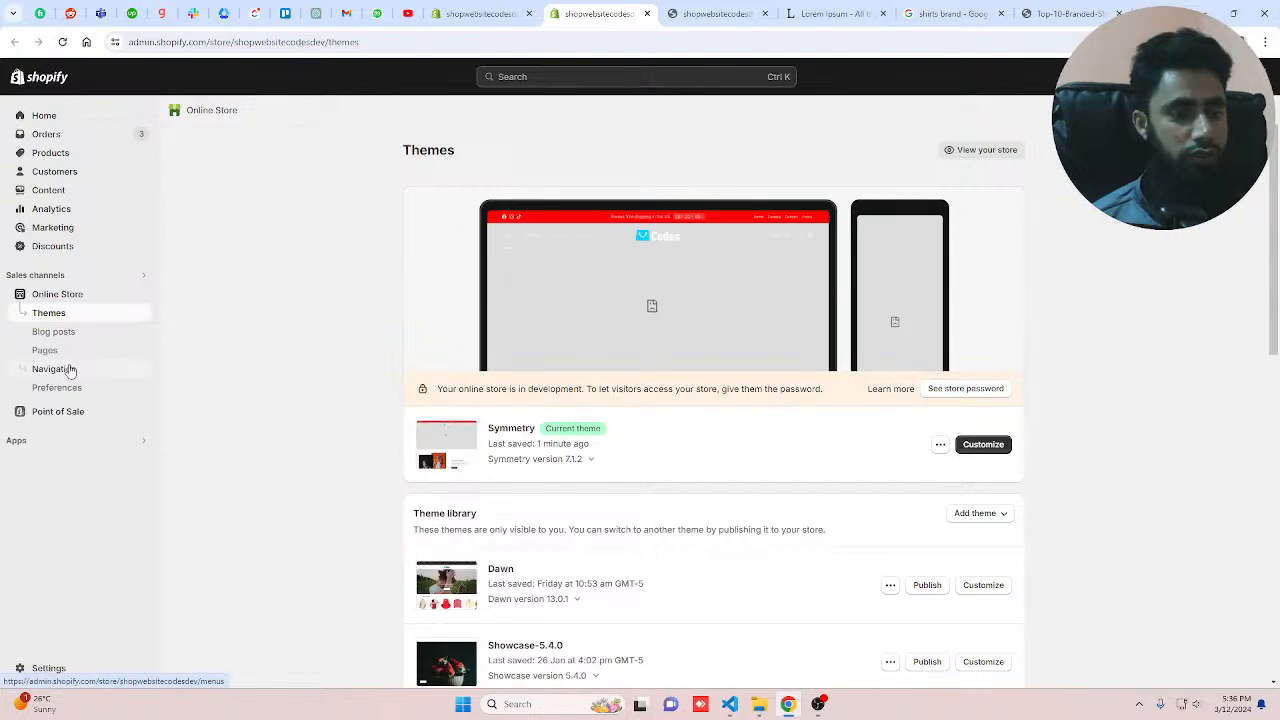
click(69, 370)
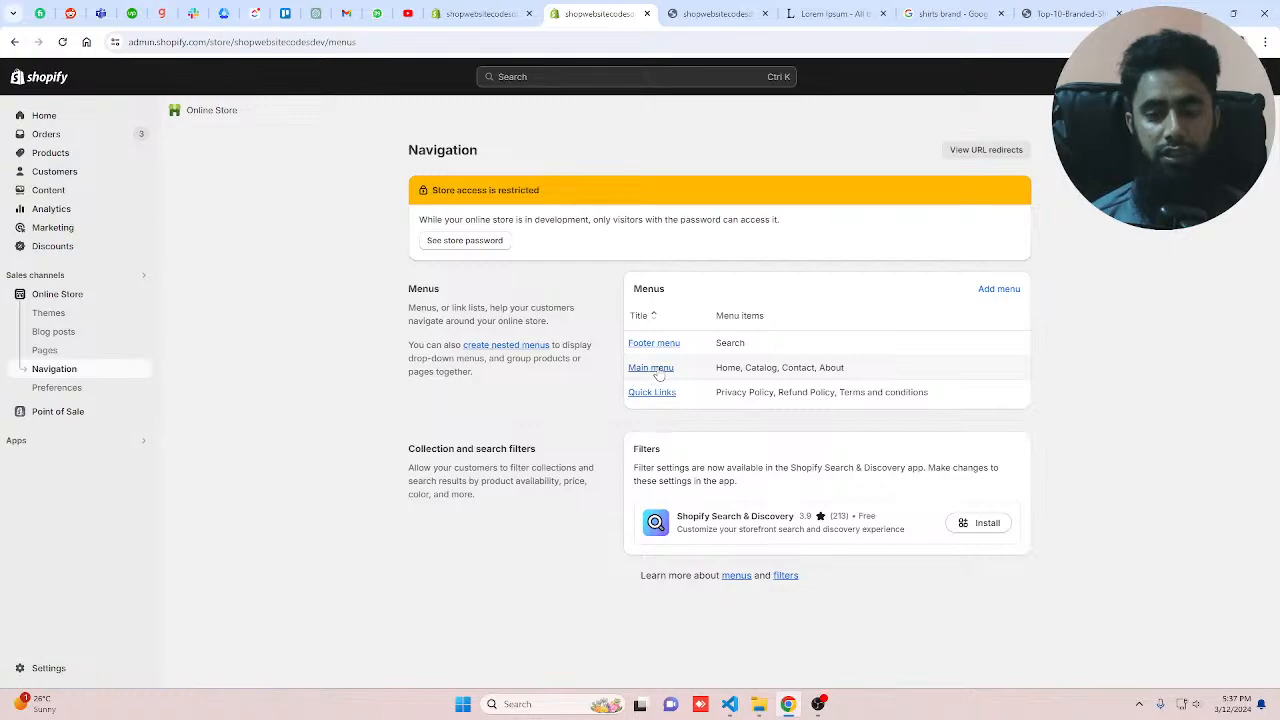
click(489, 9)
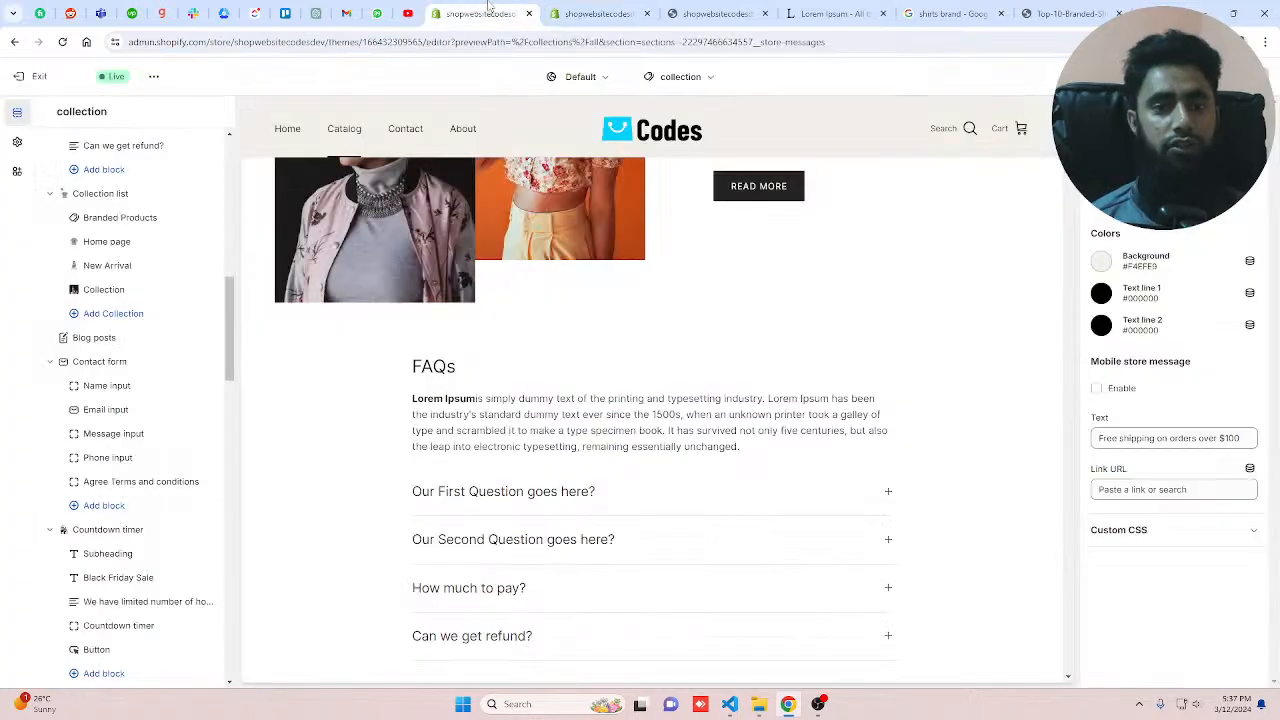
Step: Set the footer's Navigation block to use the Main menu
scroll(86, 645, down, 15)
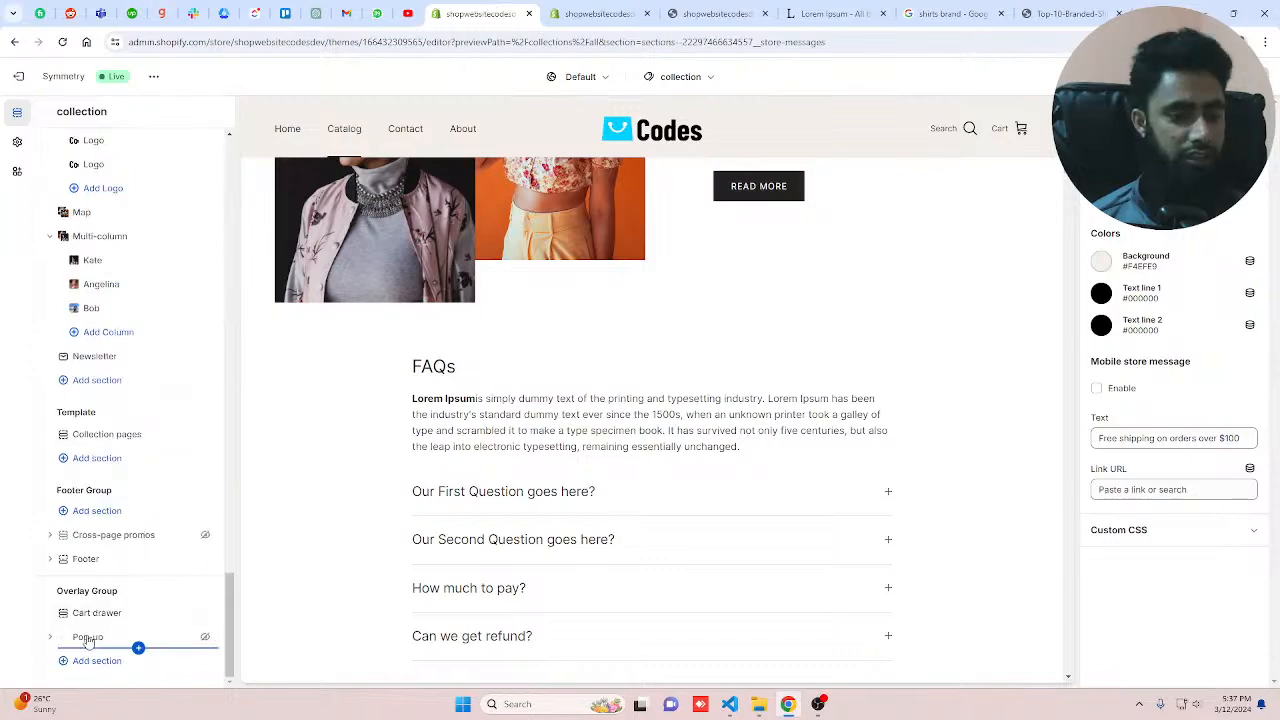
click(85, 559)
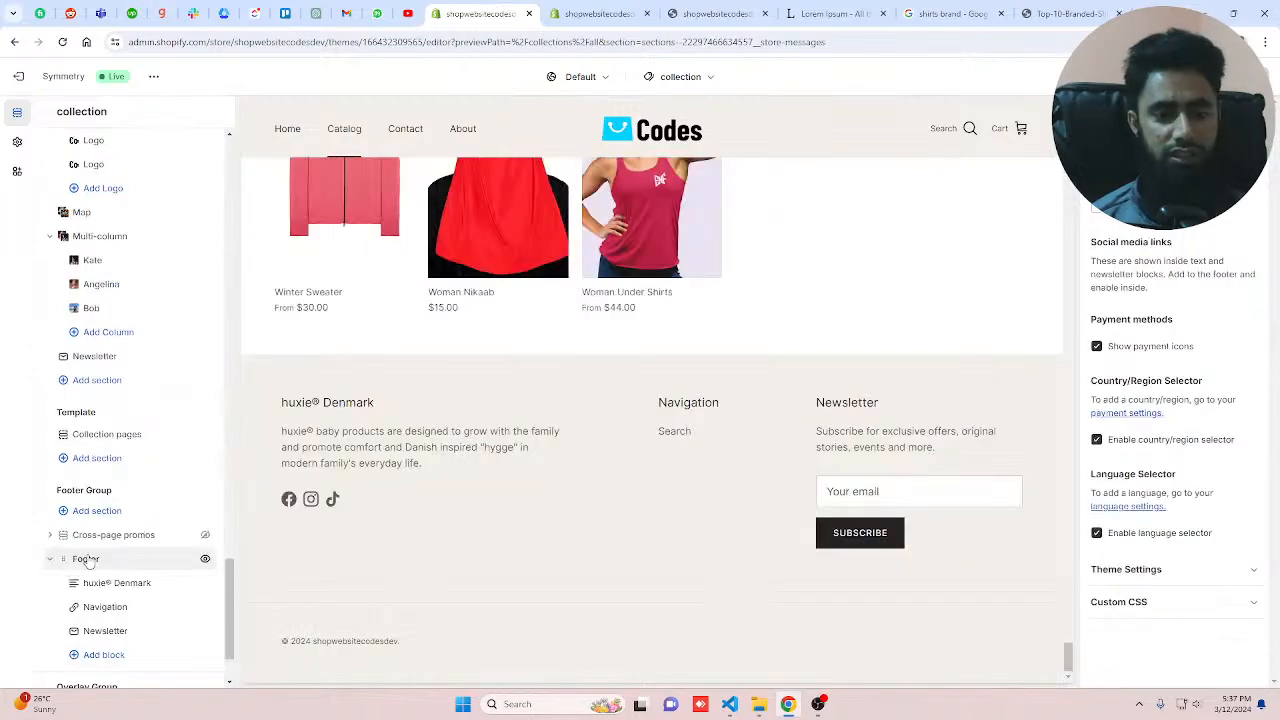
scroll(85, 567, down, 1)
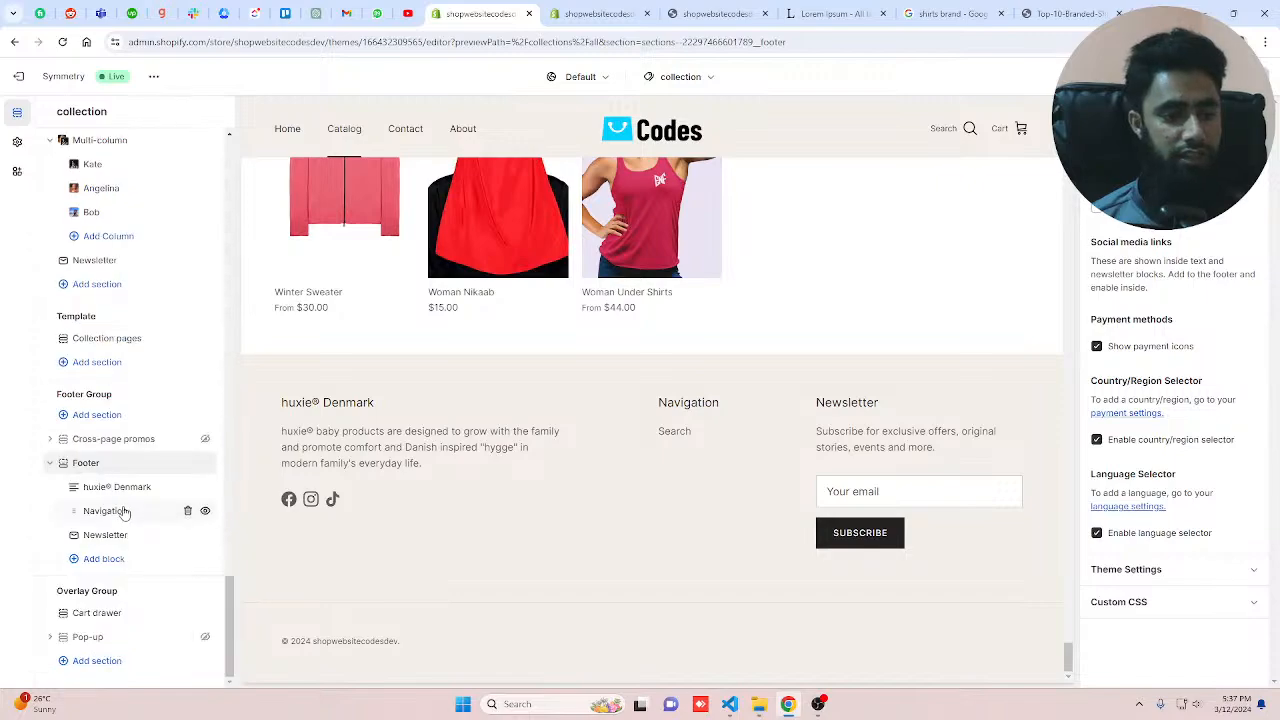
click(124, 512)
click(1194, 288)
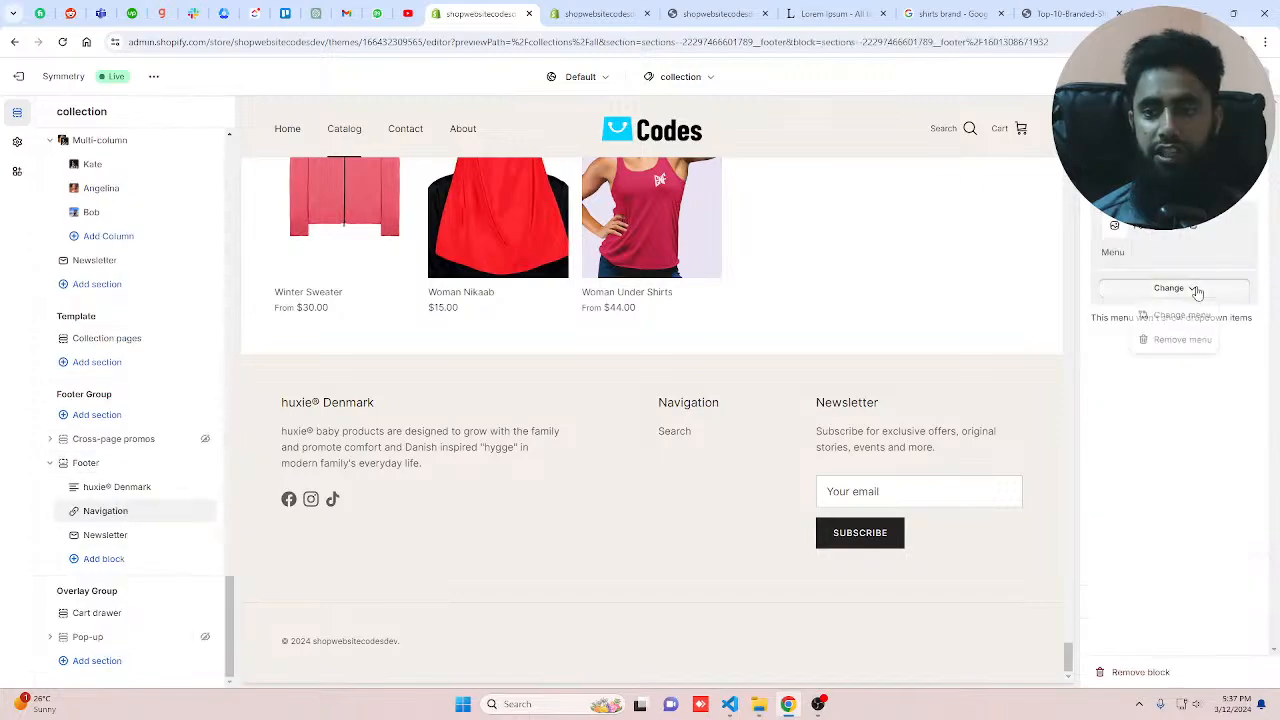
click(1182, 316)
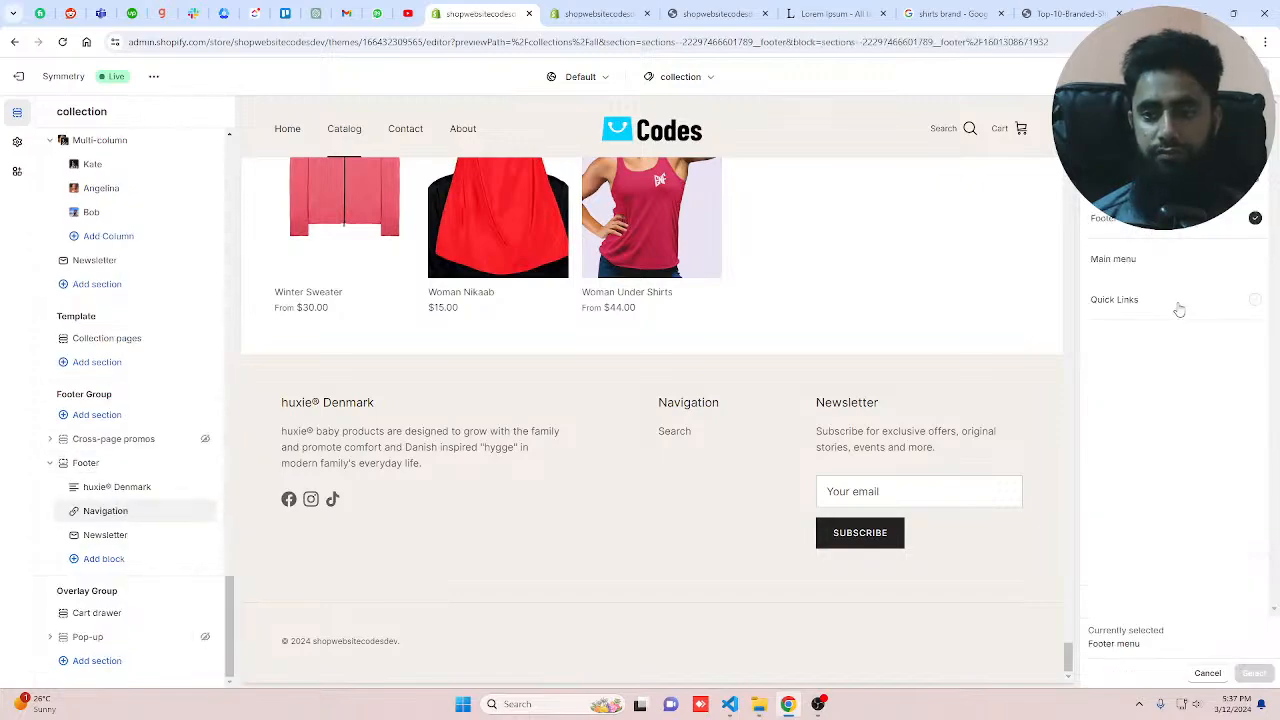
click(1170, 260)
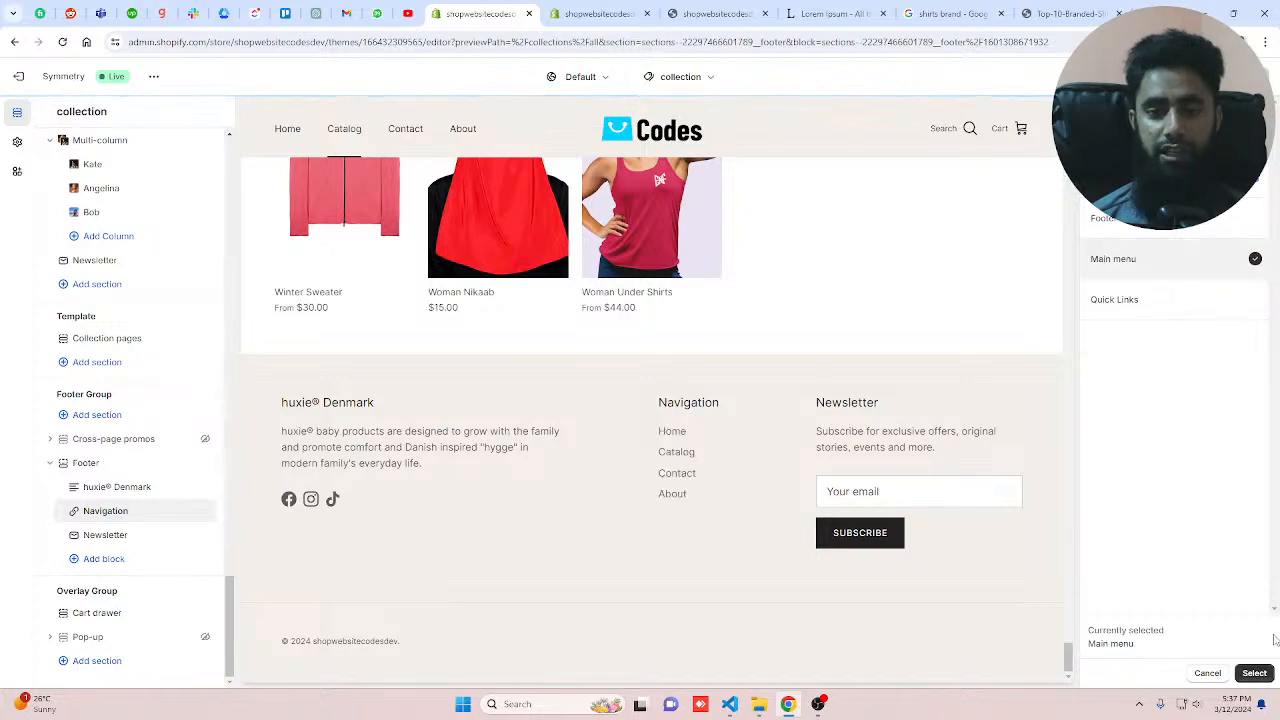
click(1254, 673)
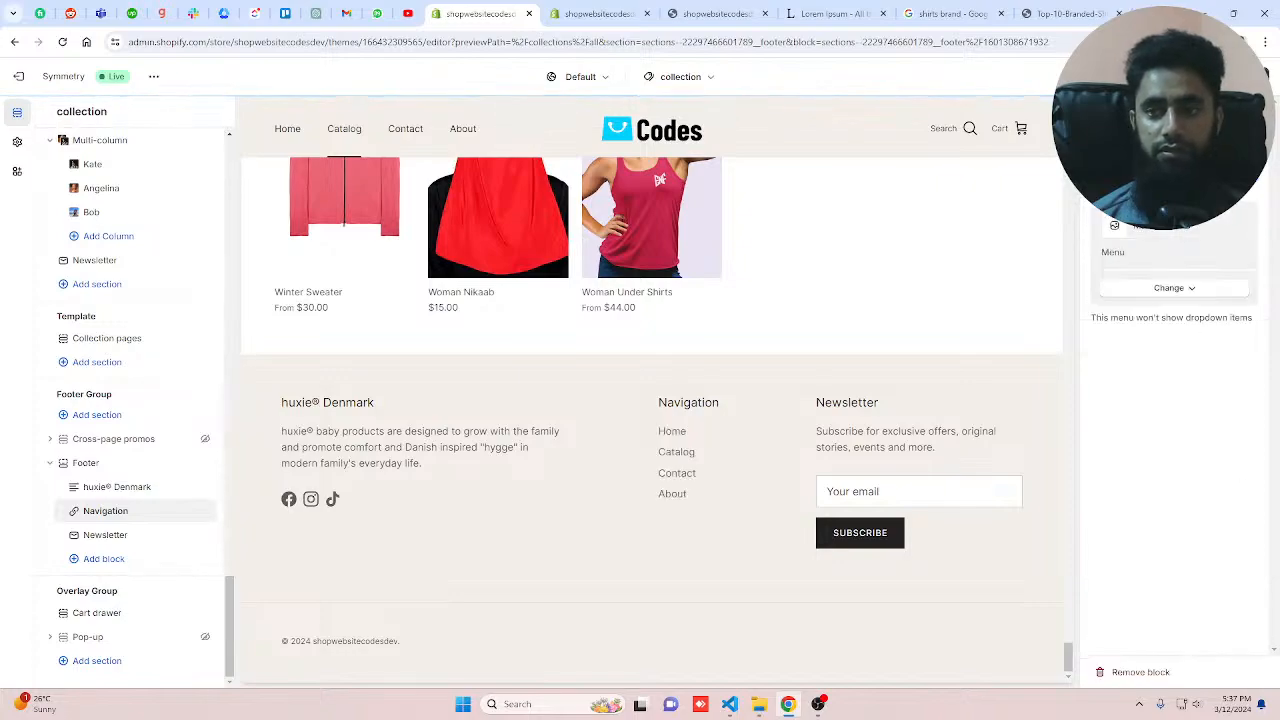
Step: Rename the footer navigation block's heading to Quick Links
drag(1160, 164, 1028, 164)
text(Q)
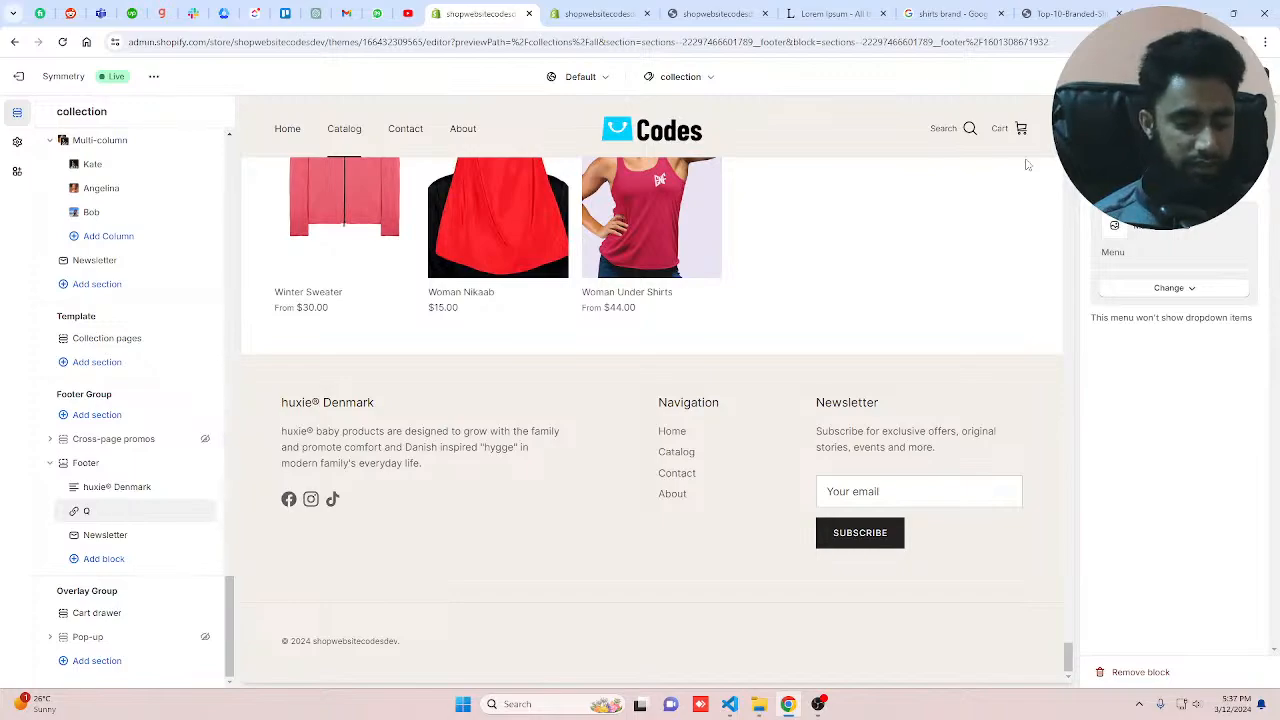
text(uick Links)
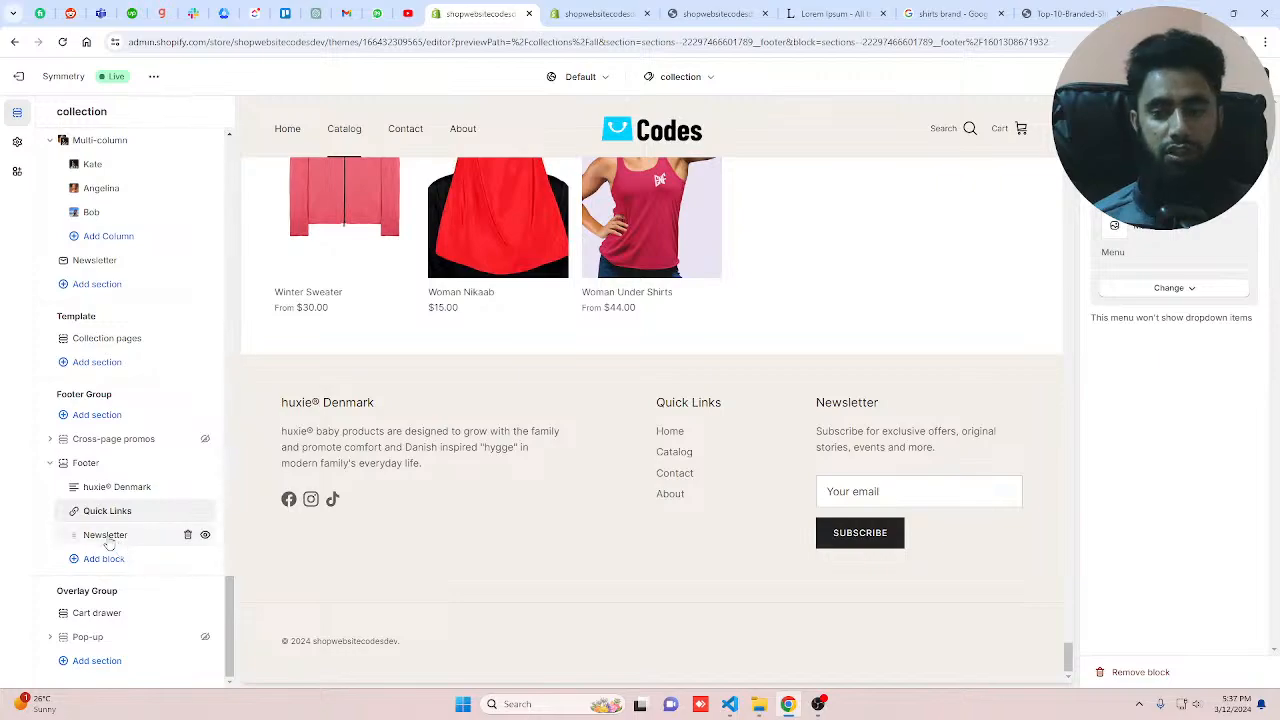
Step: Change the footer's huxie® Denmark text block heading to ShopWebsiteCodes
click(123, 489)
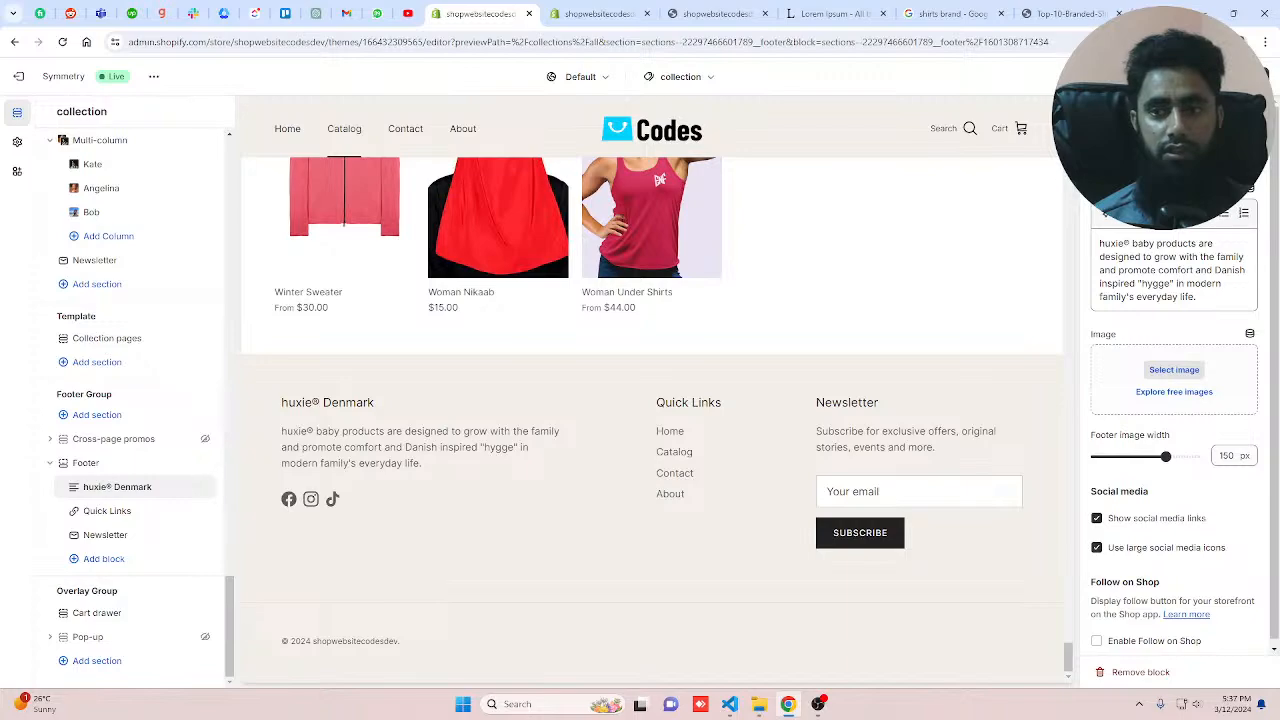
text(Shop)
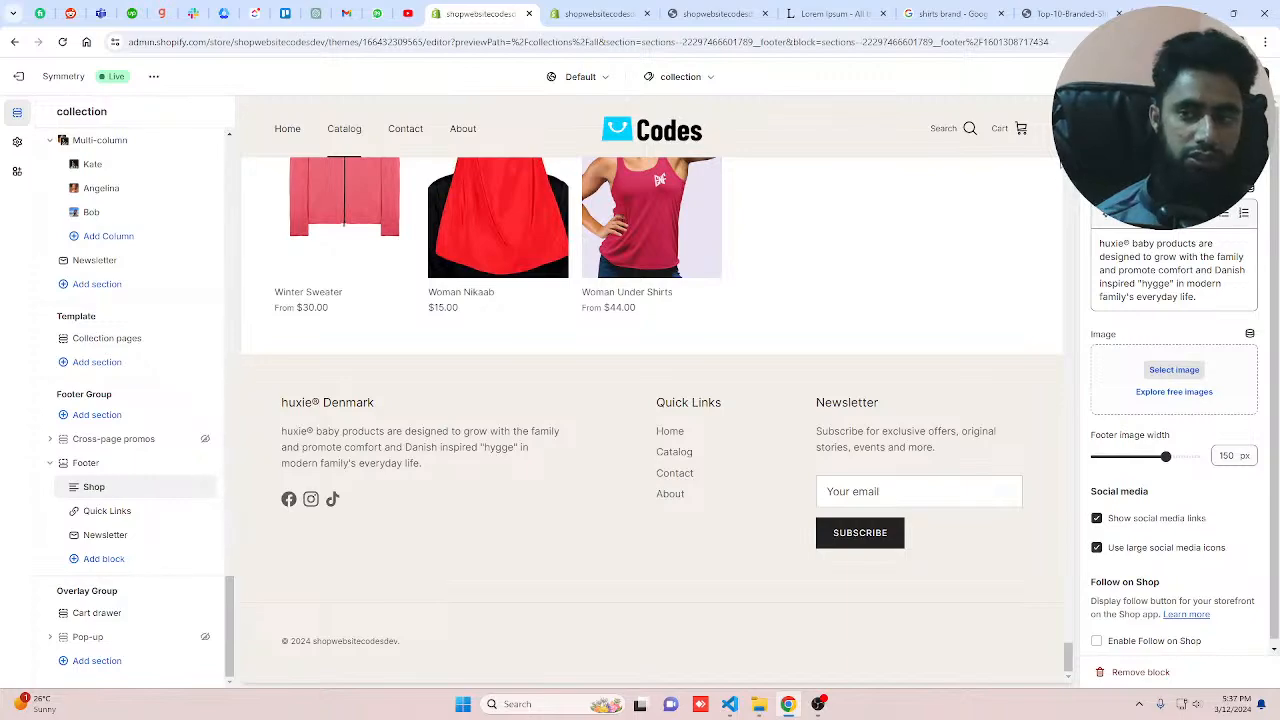
text(website)
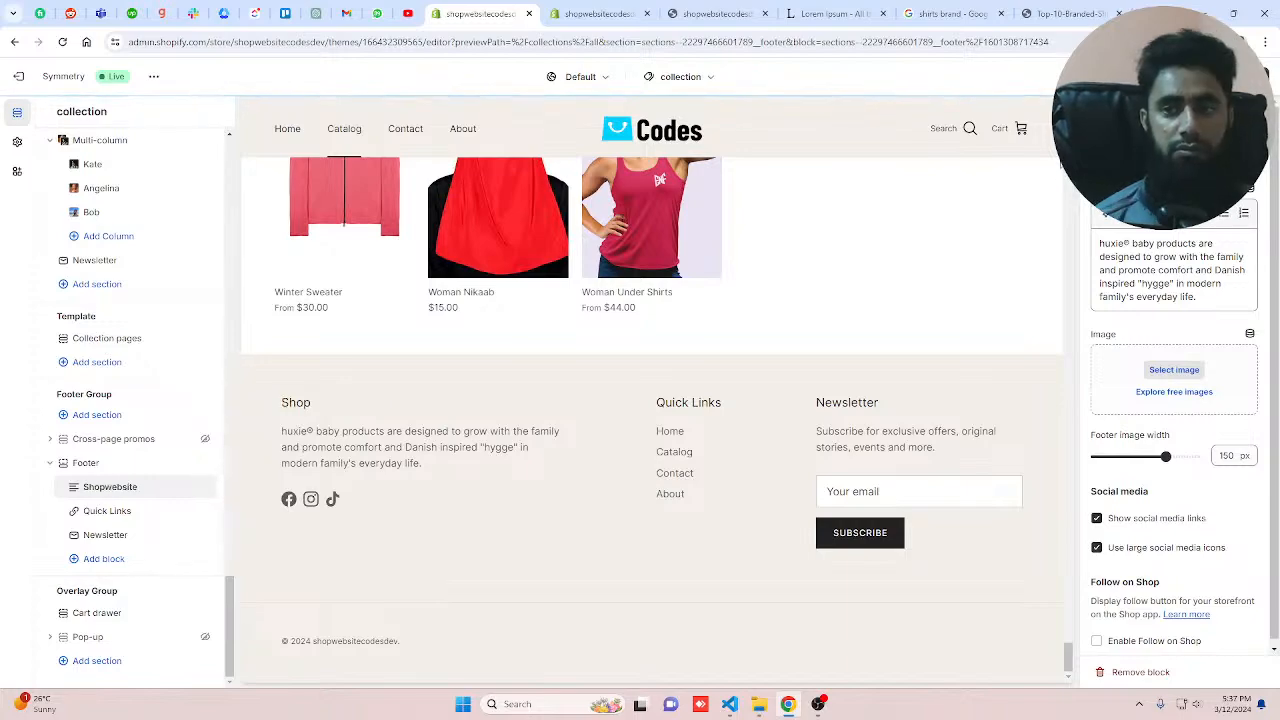
text(code)
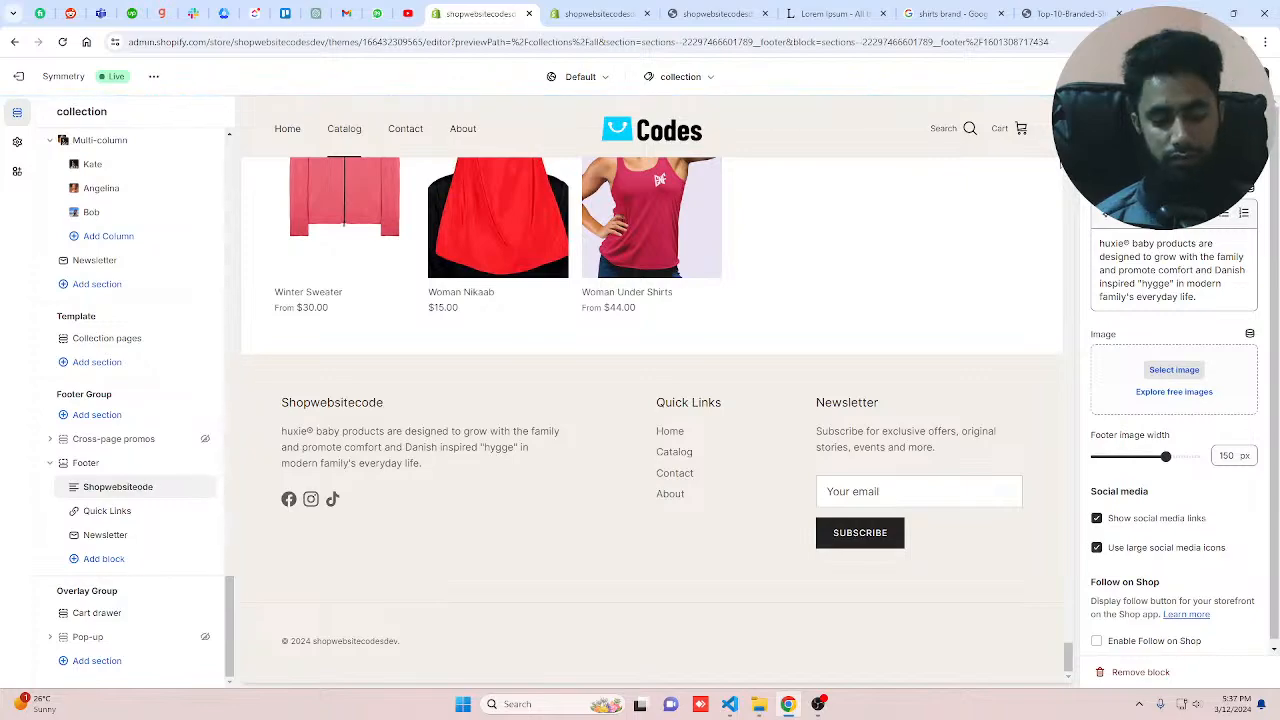
text(C)
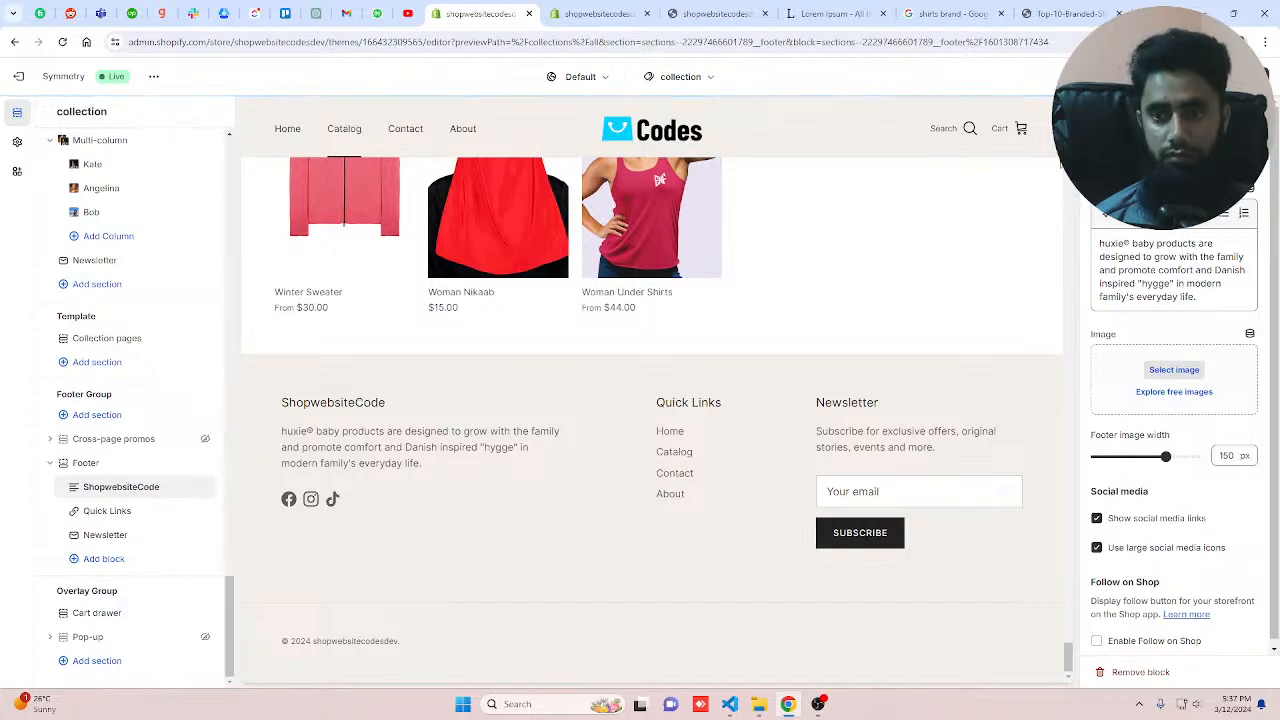
key(BackSpace)
text(Web)
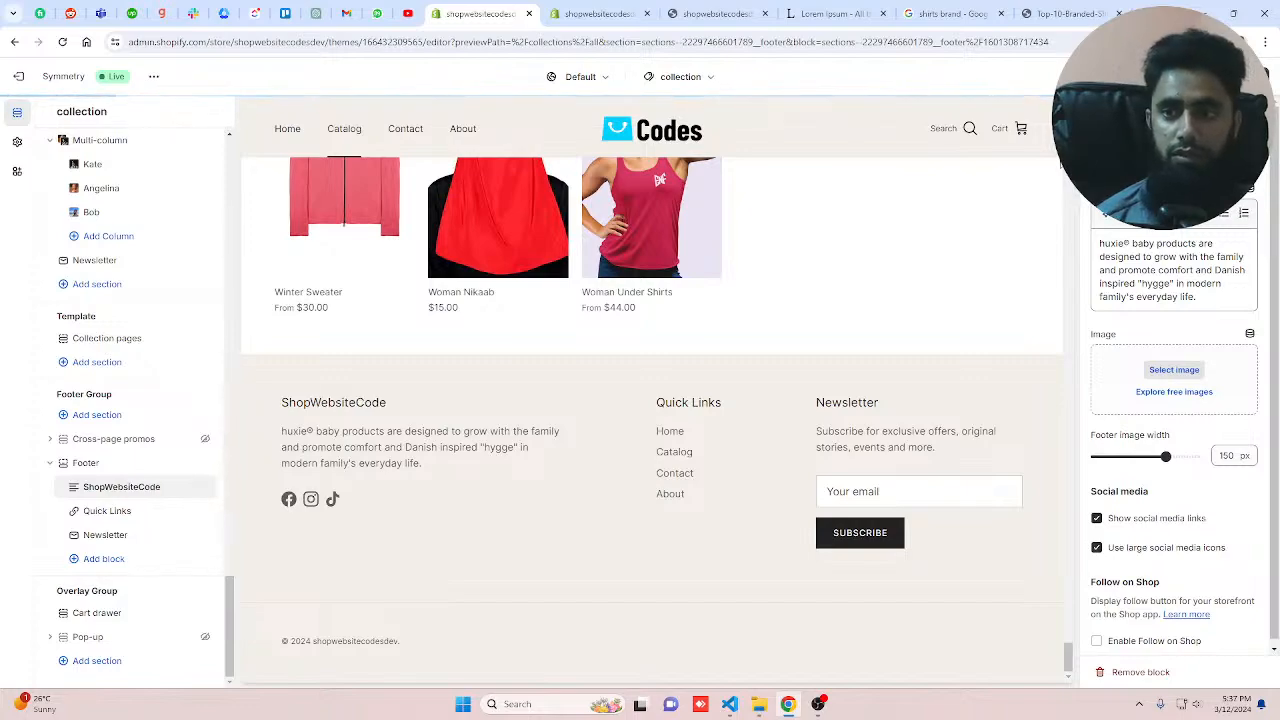
text(s)
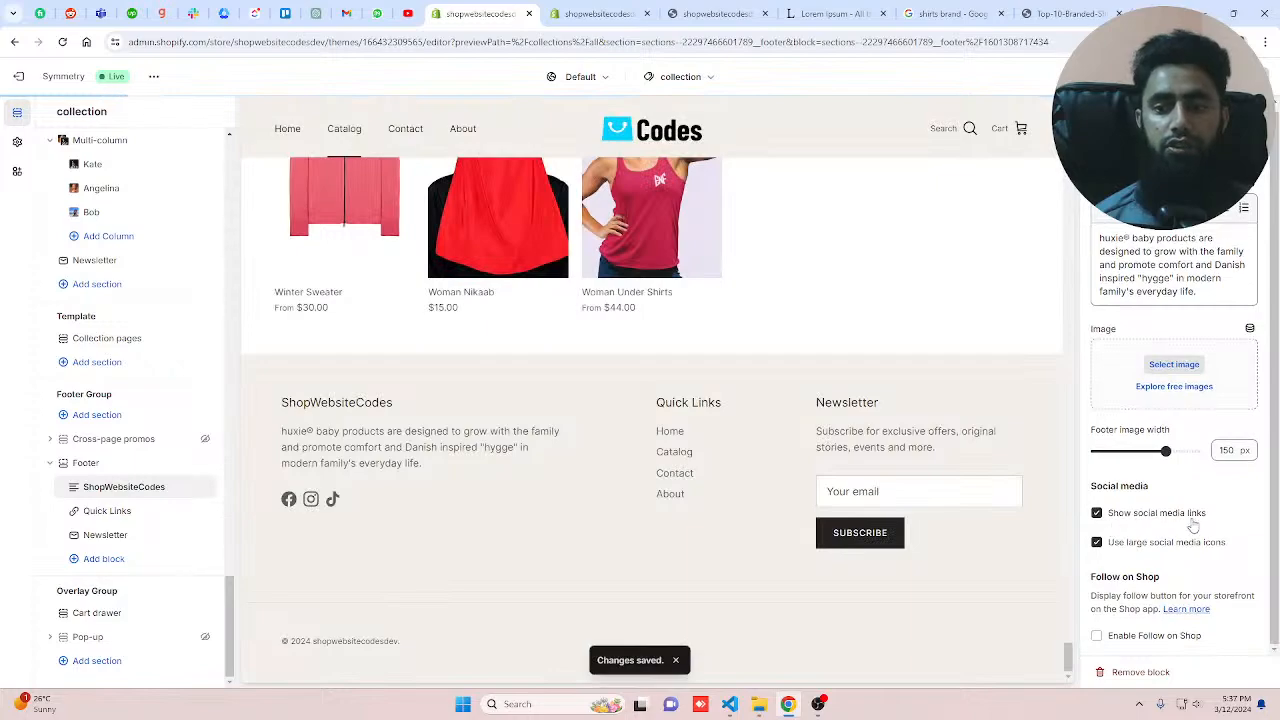
Step: Open the Social media theme settings and review the Facebook, Instagram and other account link fields
click(17, 142)
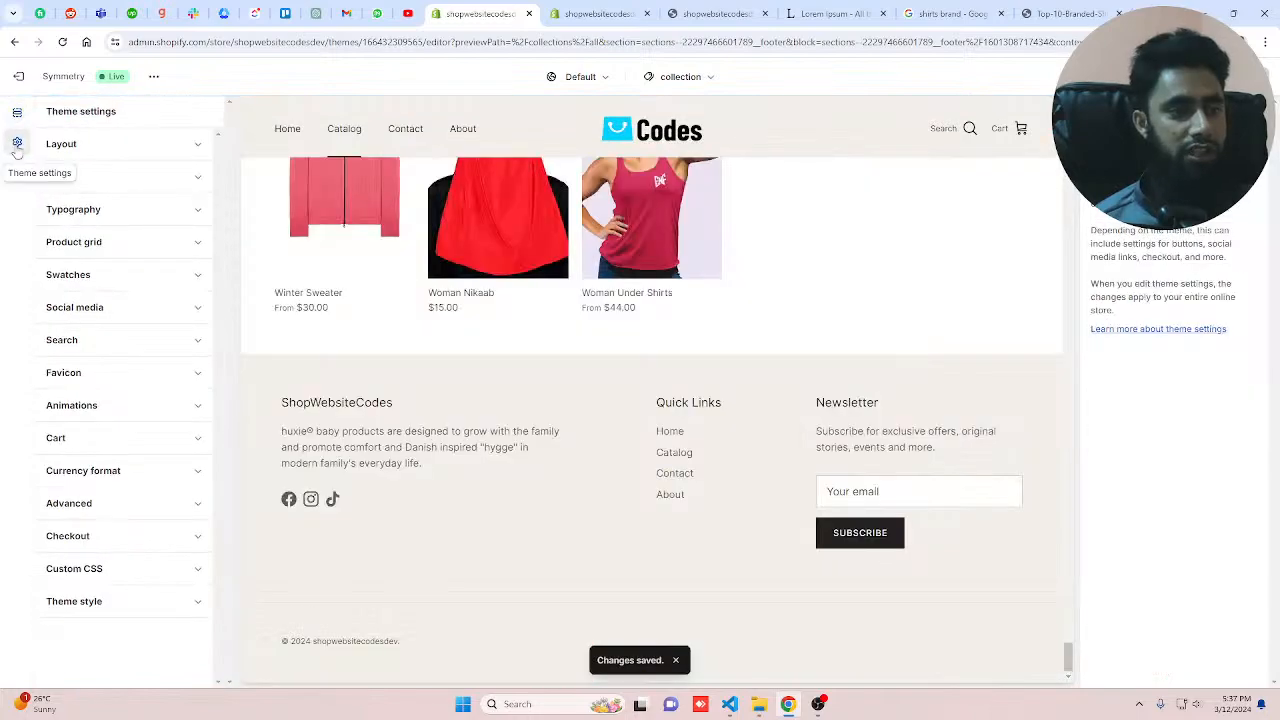
click(90, 308)
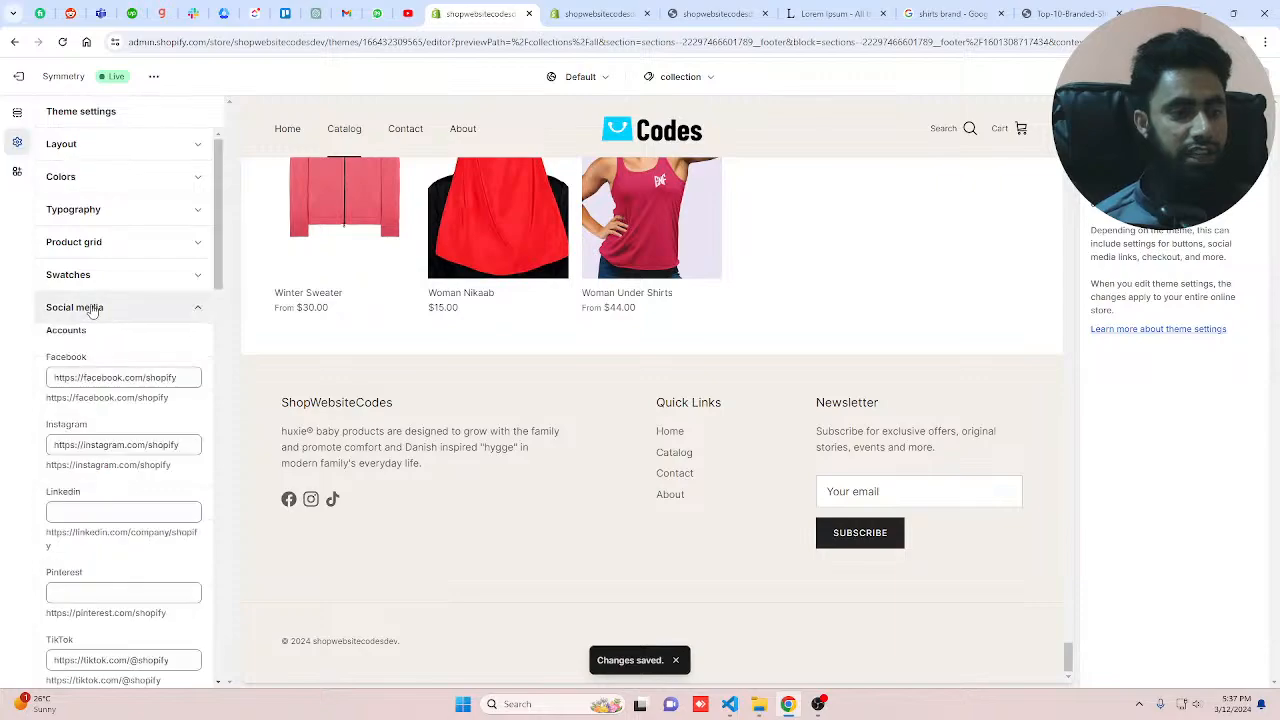
drag(78, 378, 150, 378)
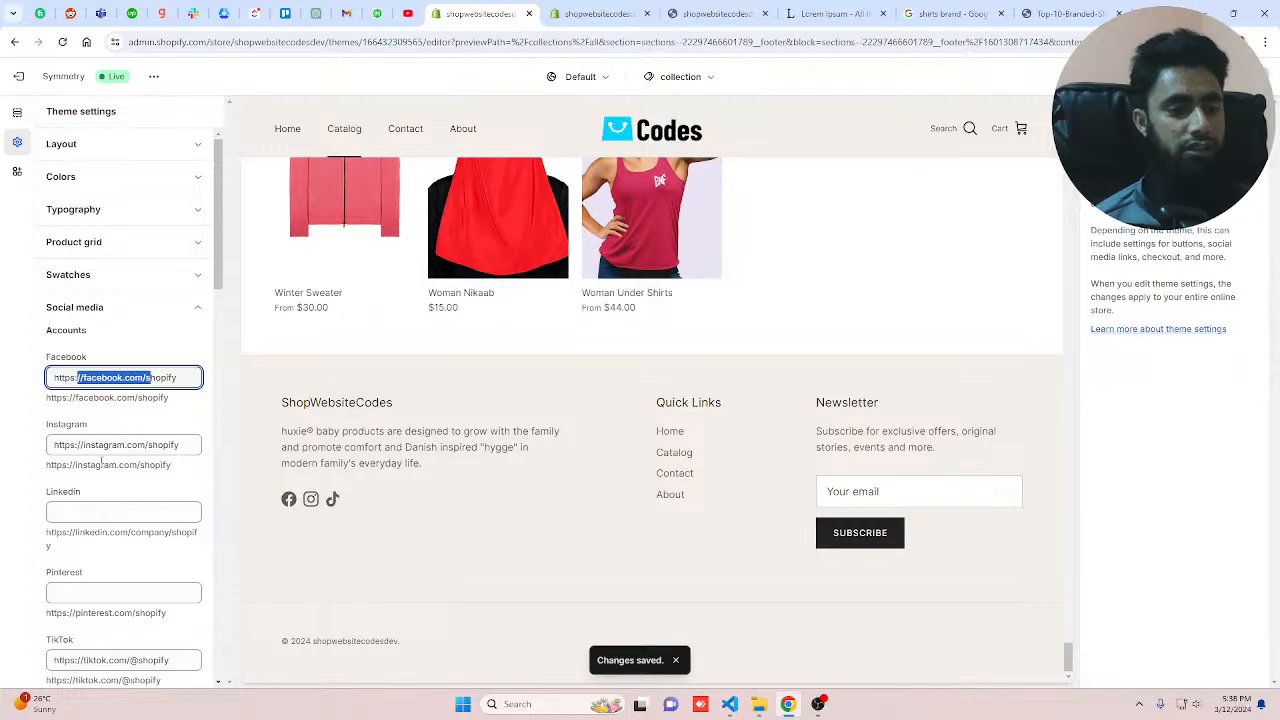
scroll(83, 510, down, 2)
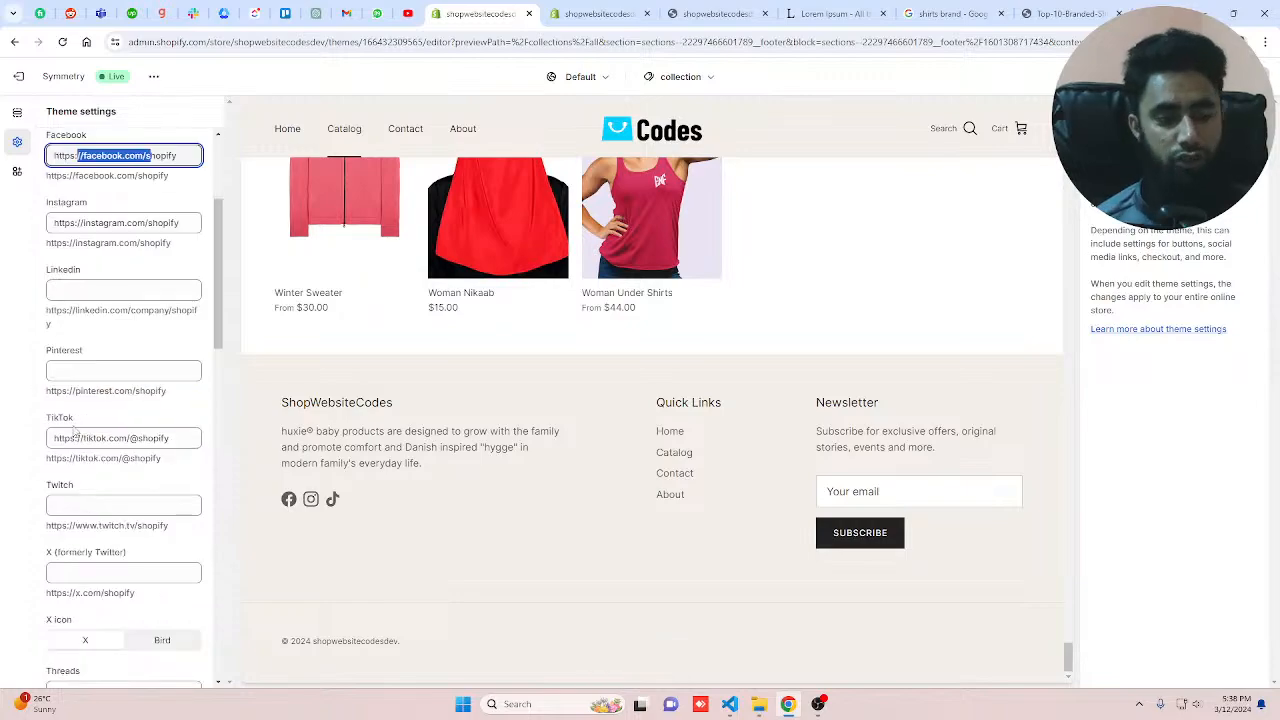
scroll(73, 430, up, 2)
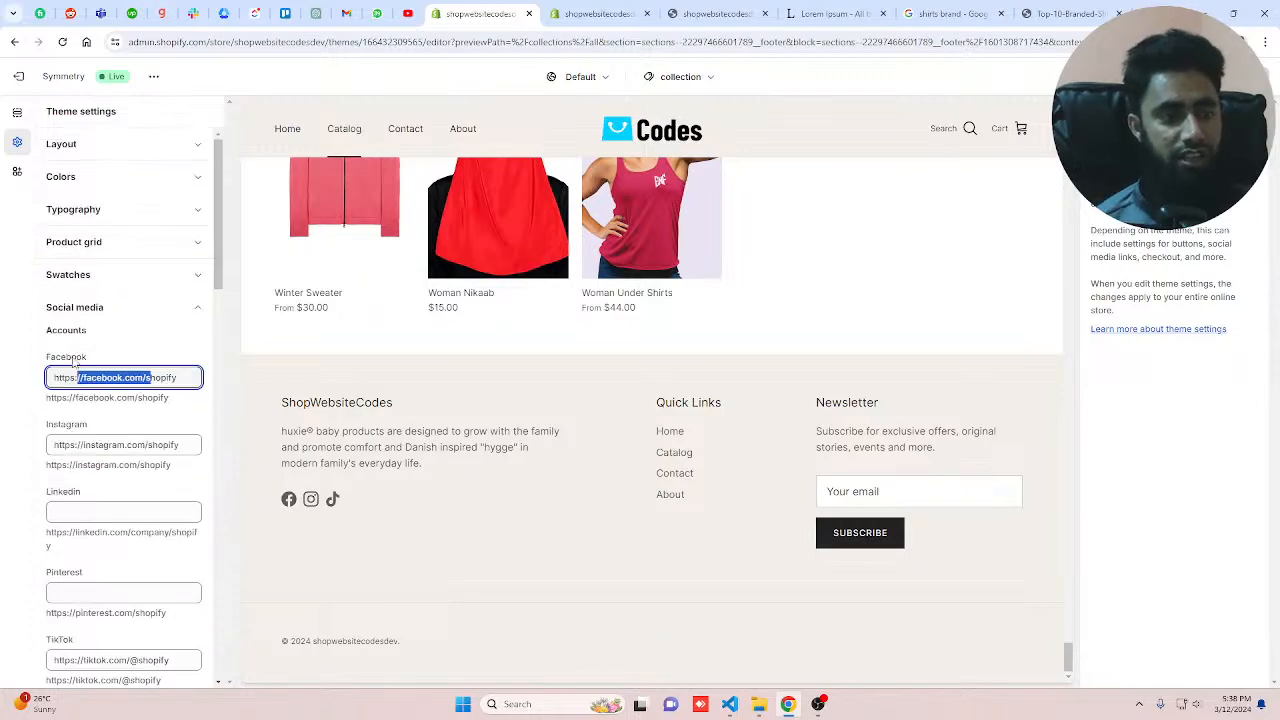
click(90, 184)
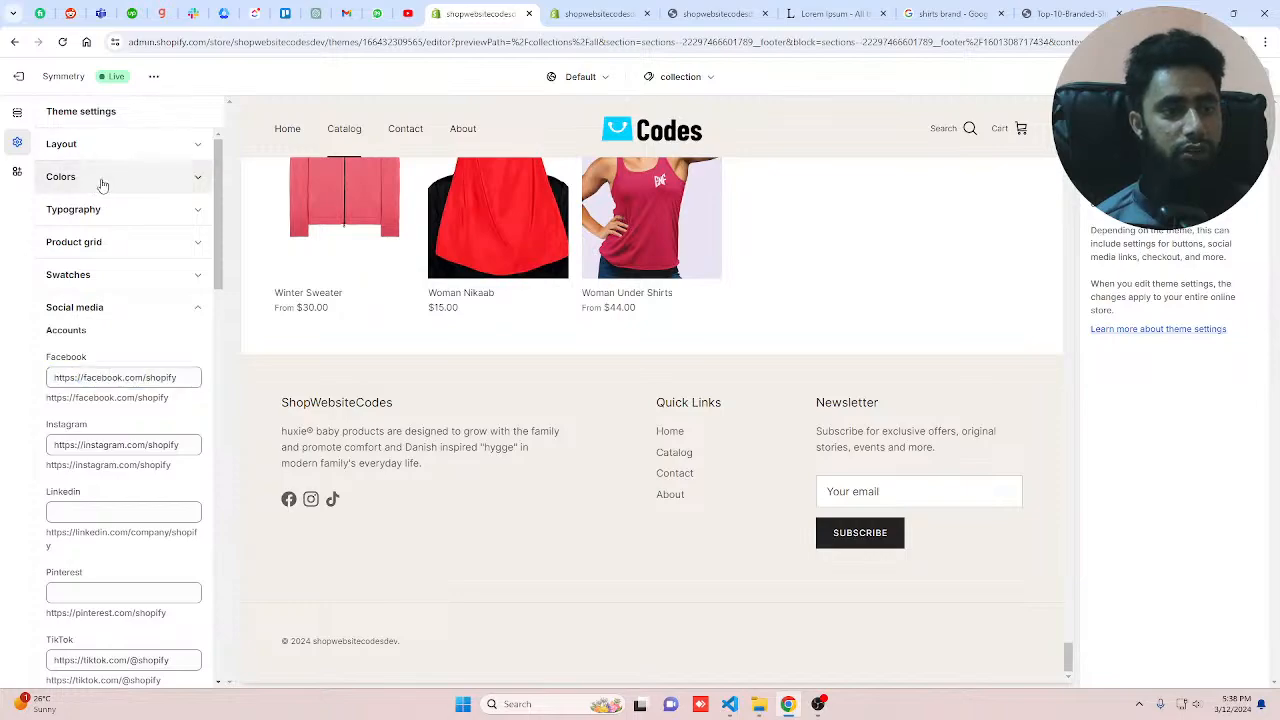
Step: Open the Colors theme settings and set the header background colour to green #3EA36A
click(106, 186)
scroll(106, 537, down, 6)
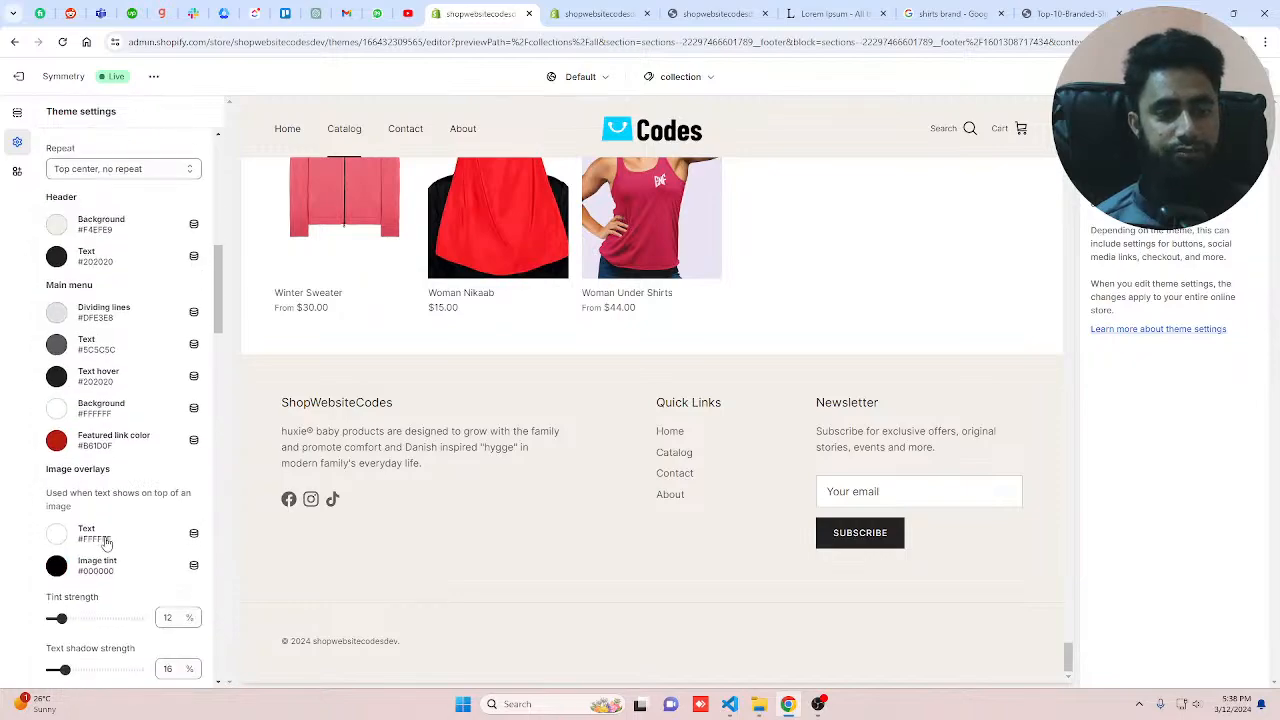
scroll(722, 480, up, 10)
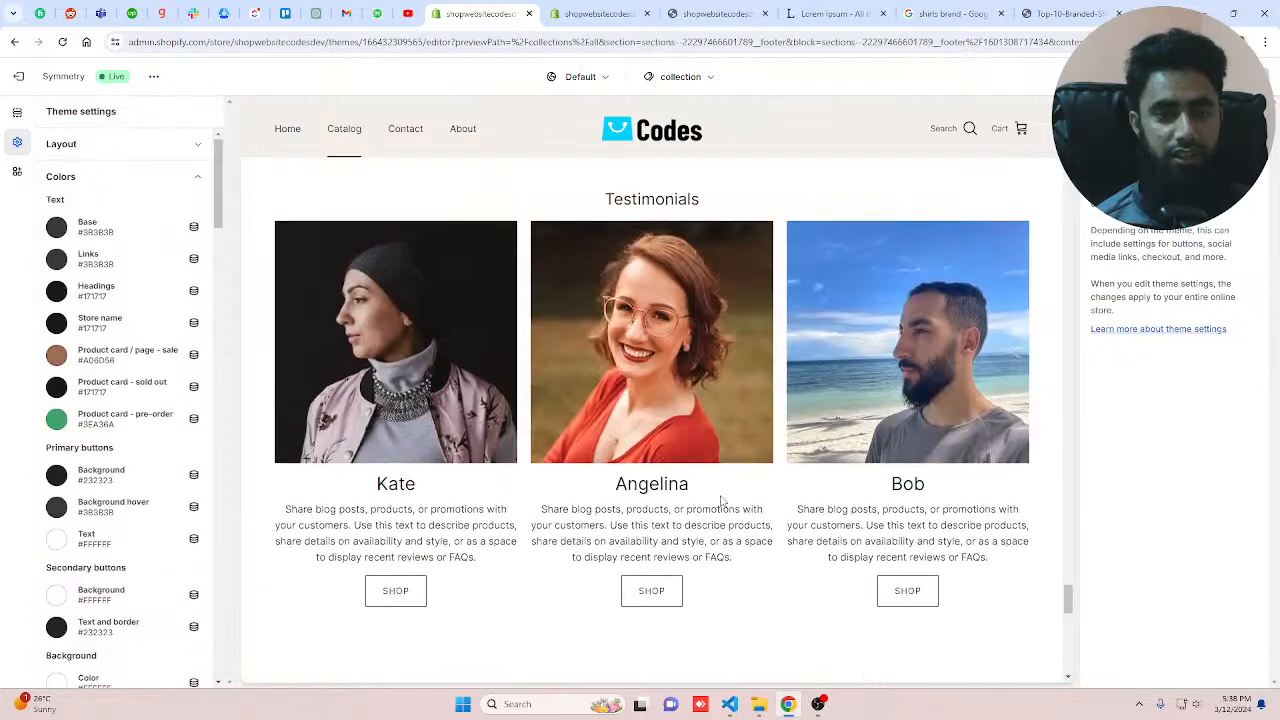
scroll(721, 500, up, 10)
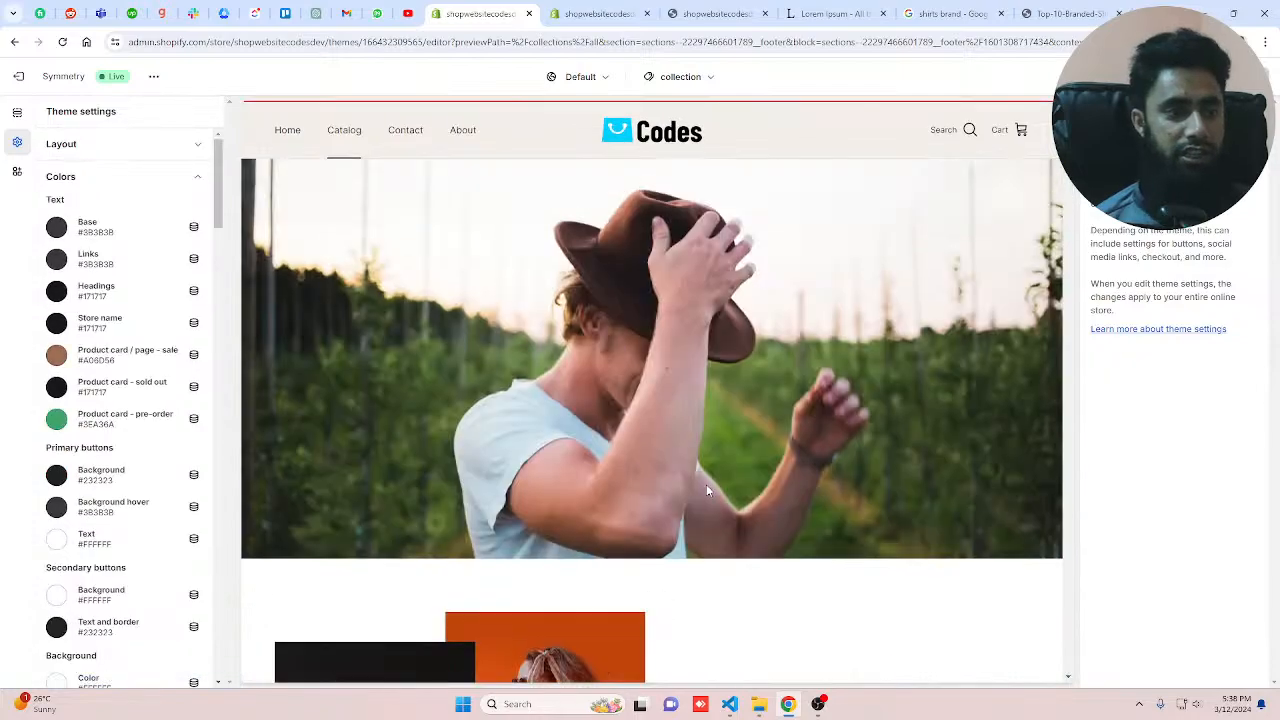
scroll(705, 488, up, 1)
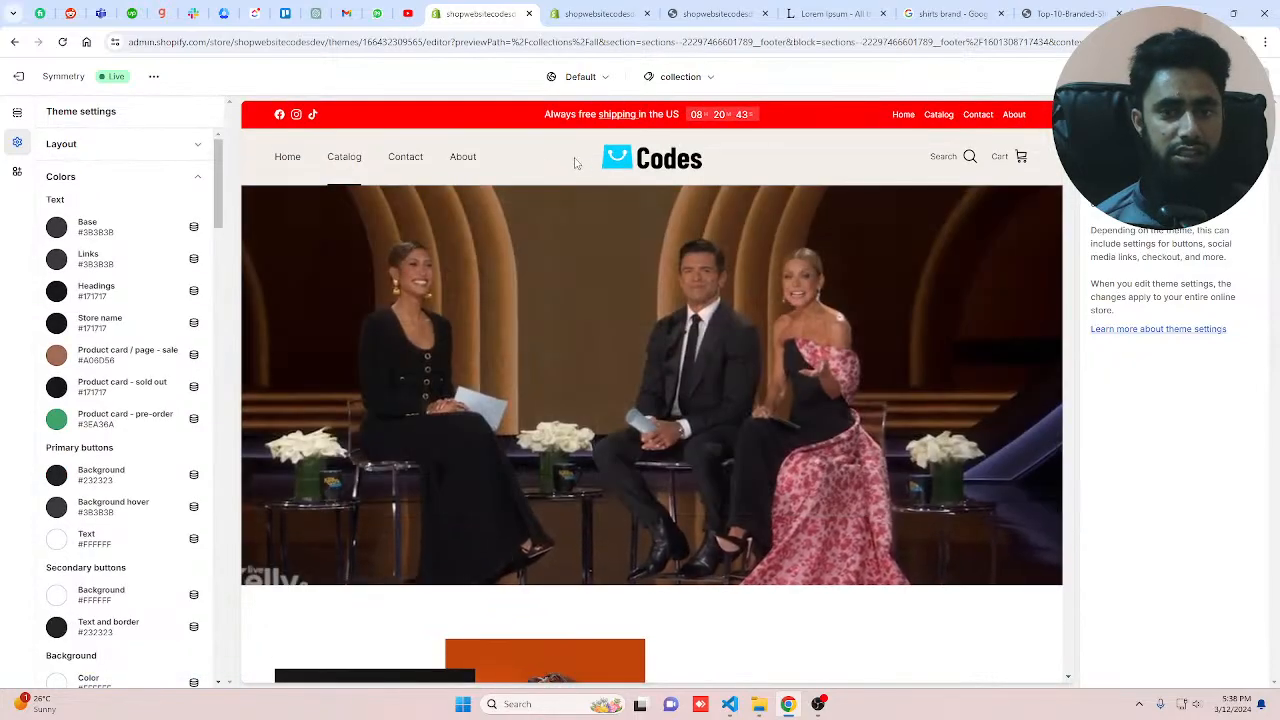
scroll(563, 412, down, 2)
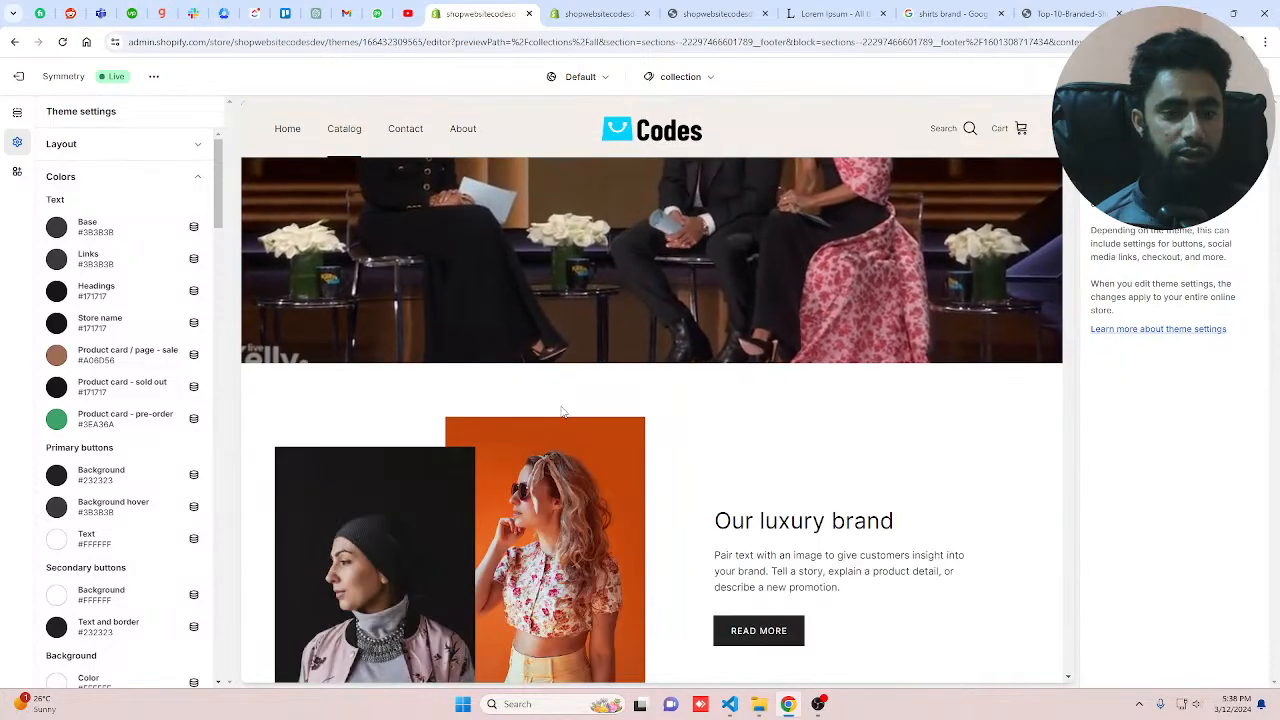
scroll(60, 480, down, 5)
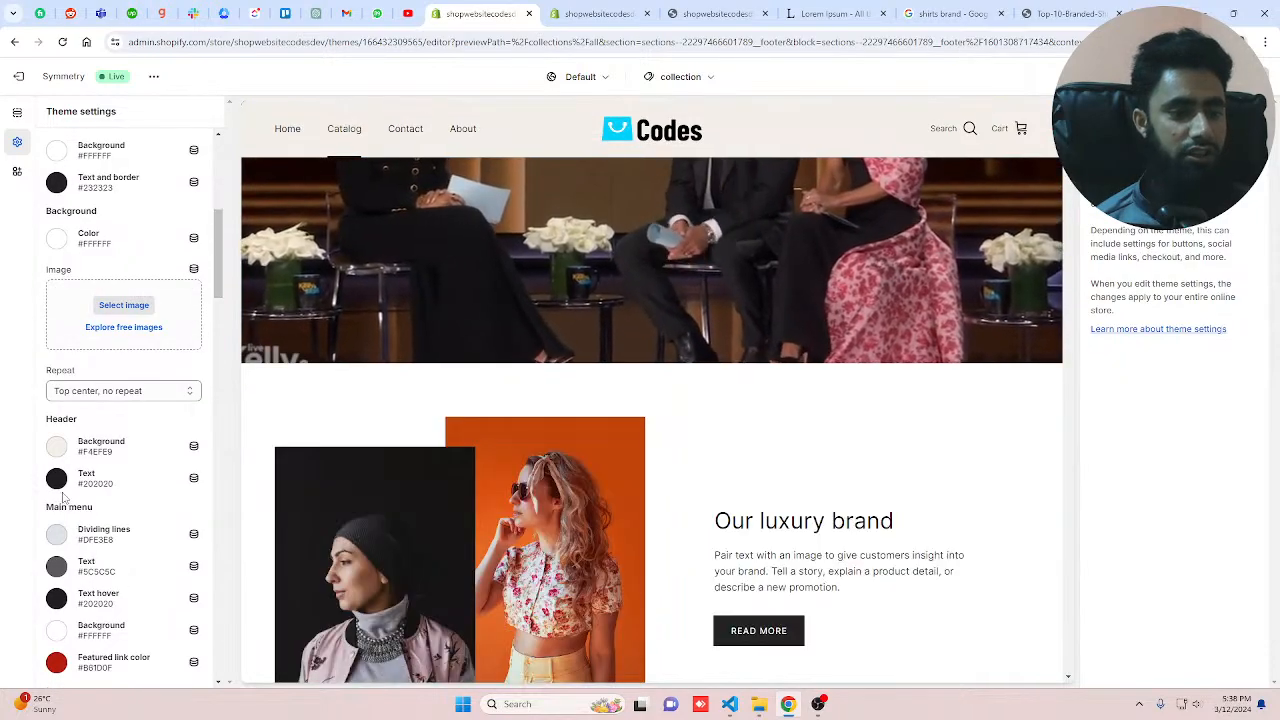
click(56, 446)
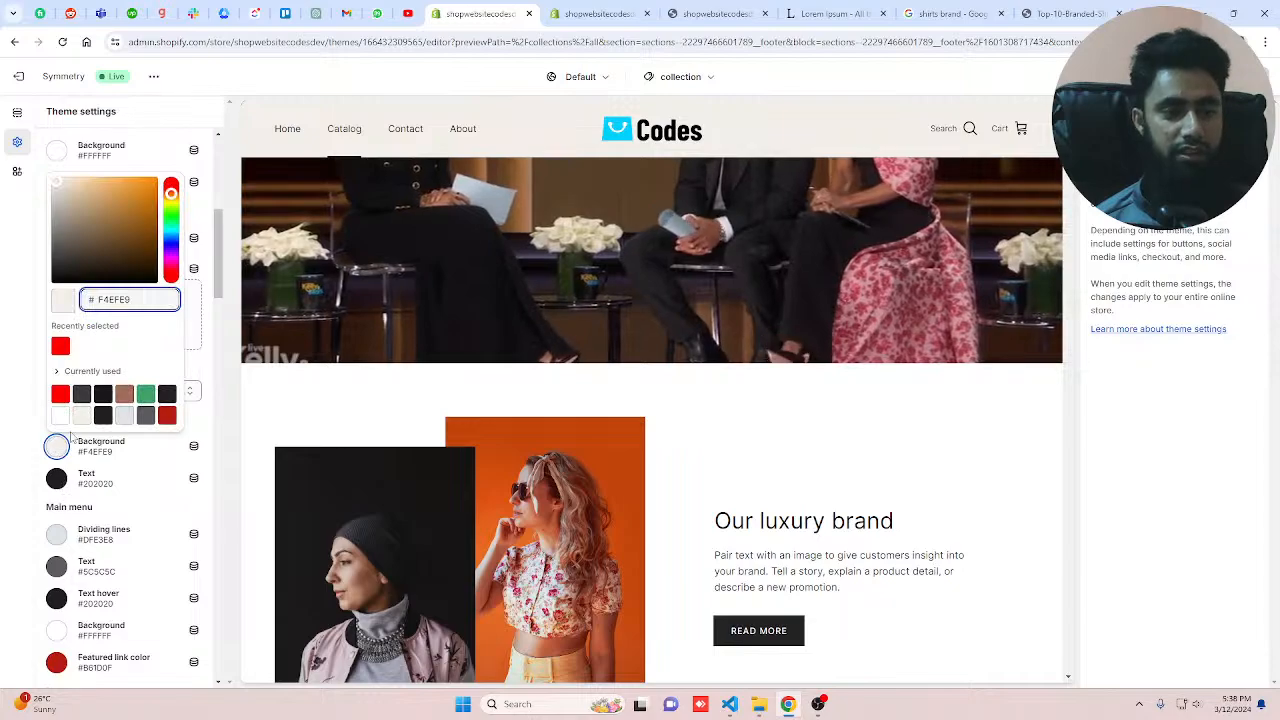
click(145, 395)
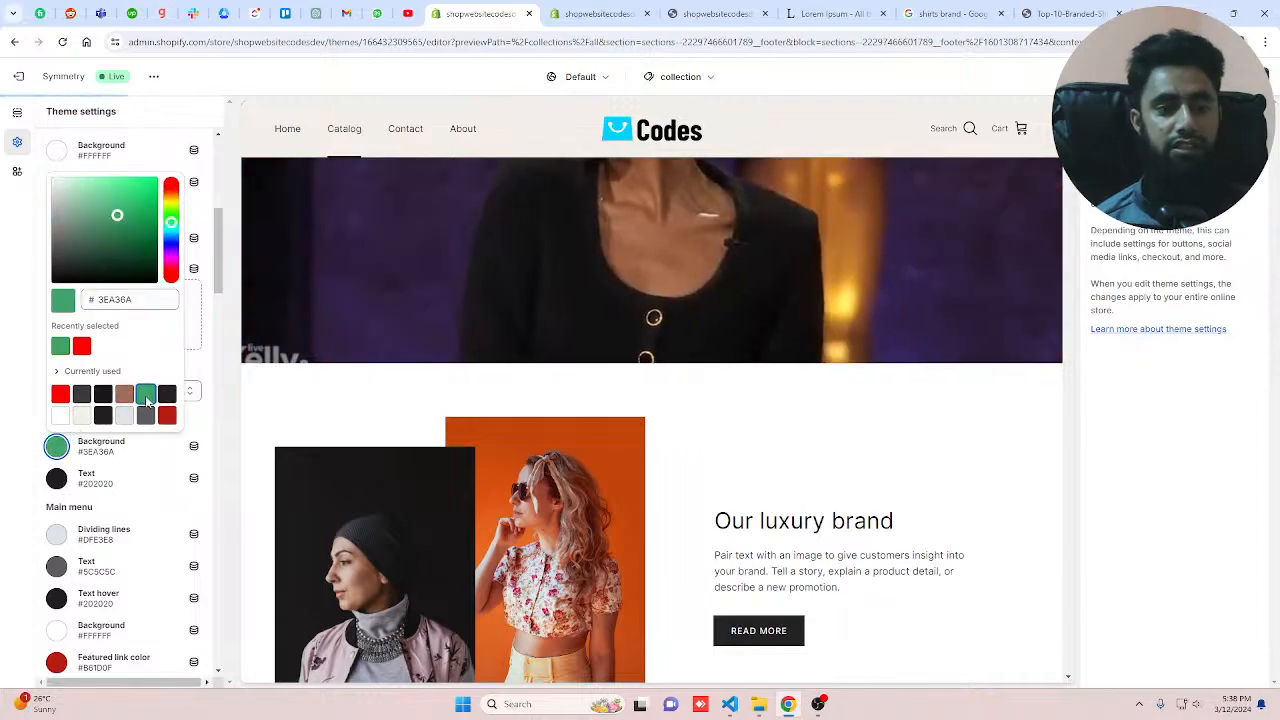
click(196, 370)
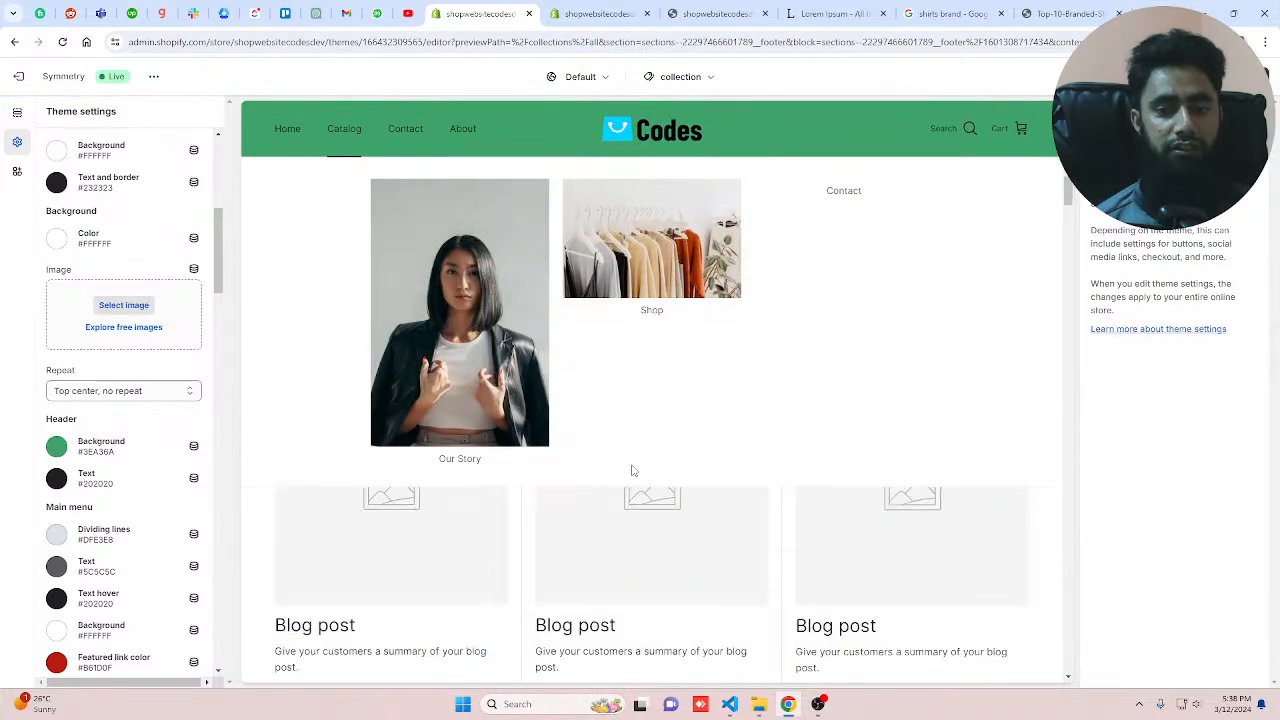
Step: Review the green header at the top of the preview and reopen the header background colour picker
scroll(527, 595, up, 10)
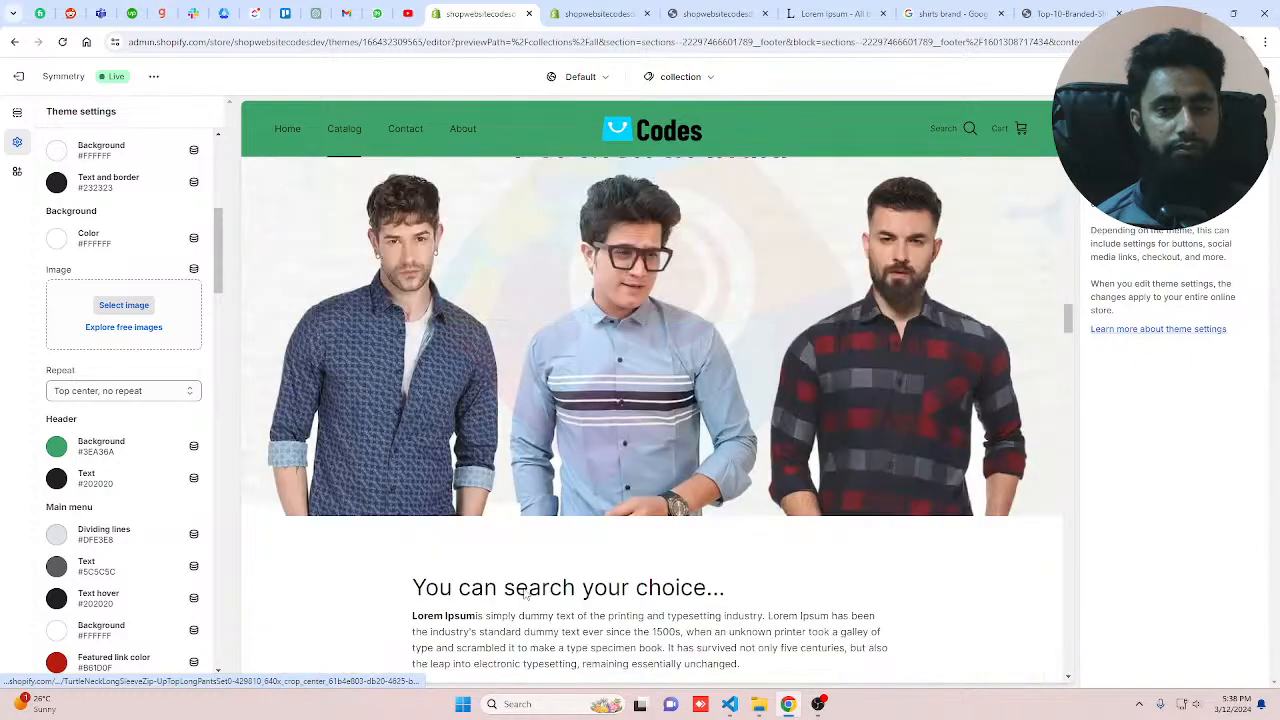
scroll(525, 595, up, 20)
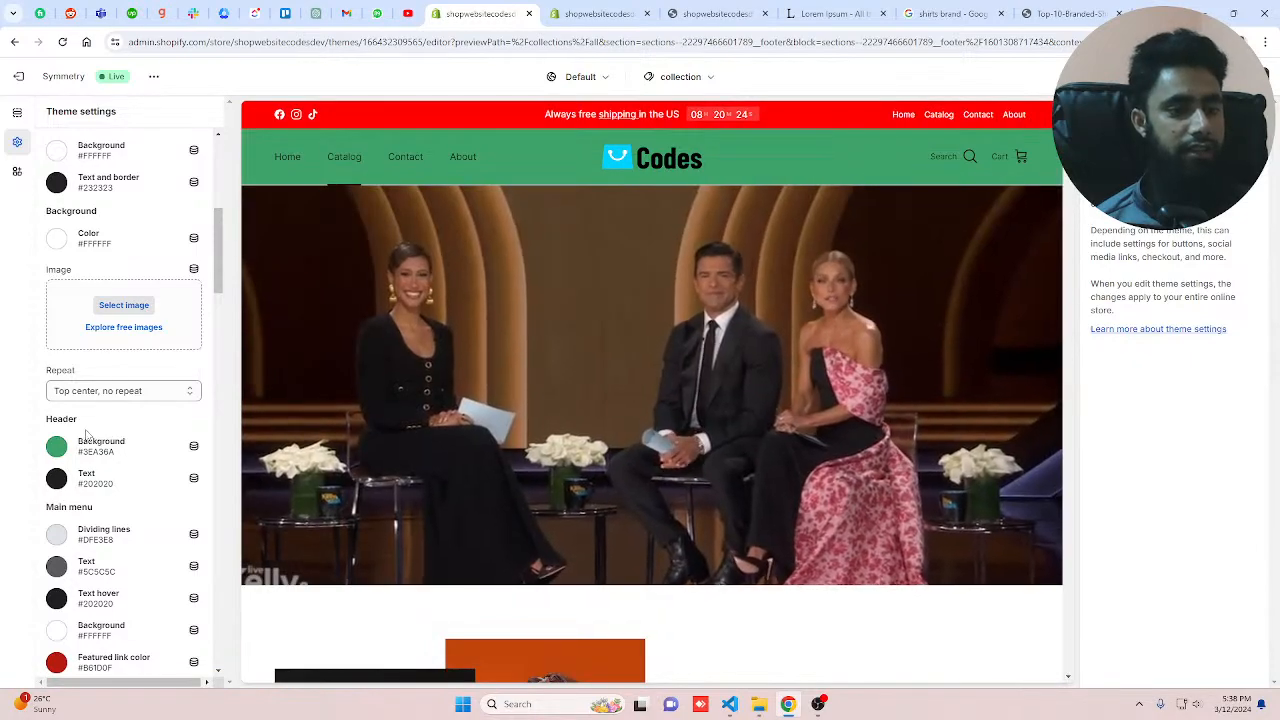
click(86, 436)
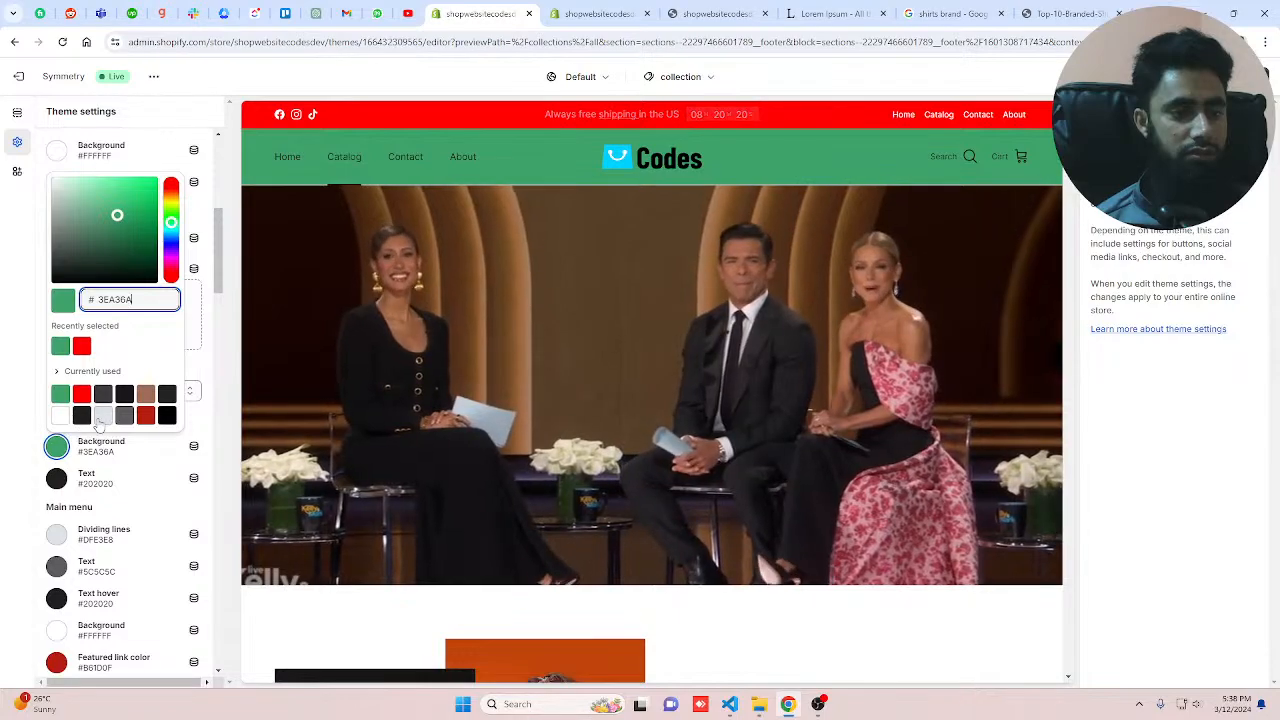
click(14, 256)
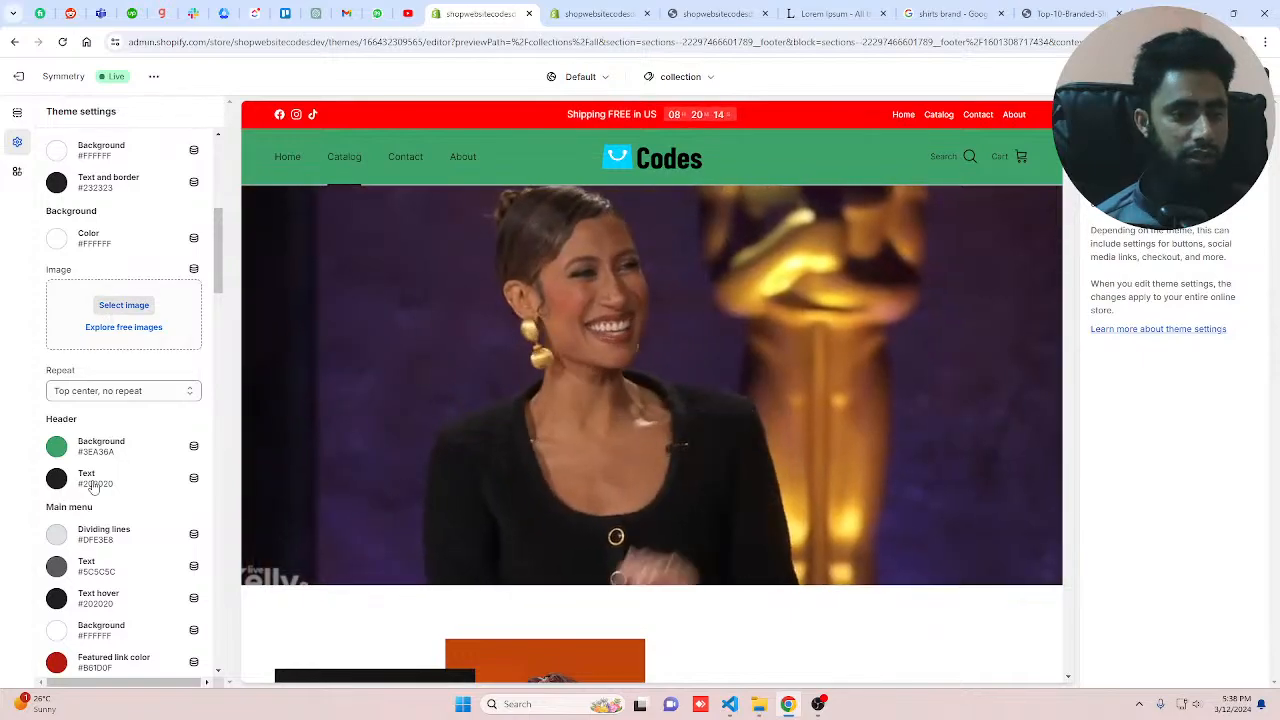
Step: Set the header background colour to the light grey #DFE3E8 swatch
click(56, 446)
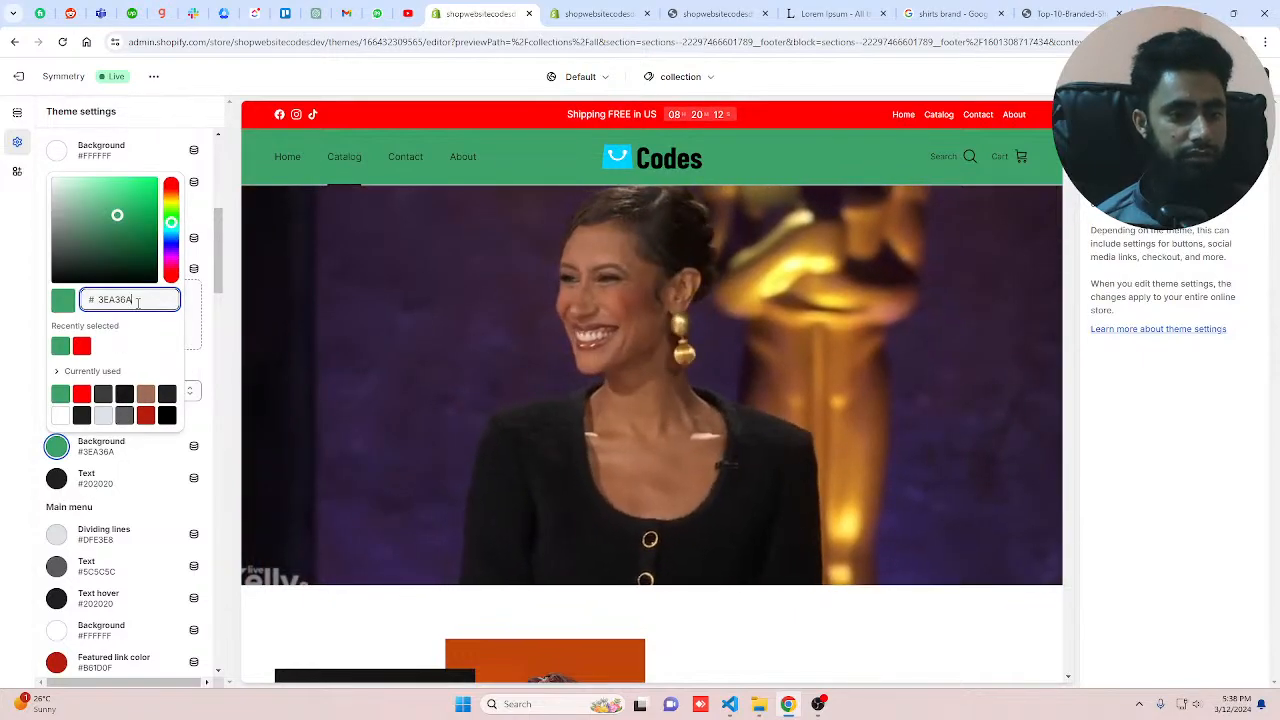
click(103, 416)
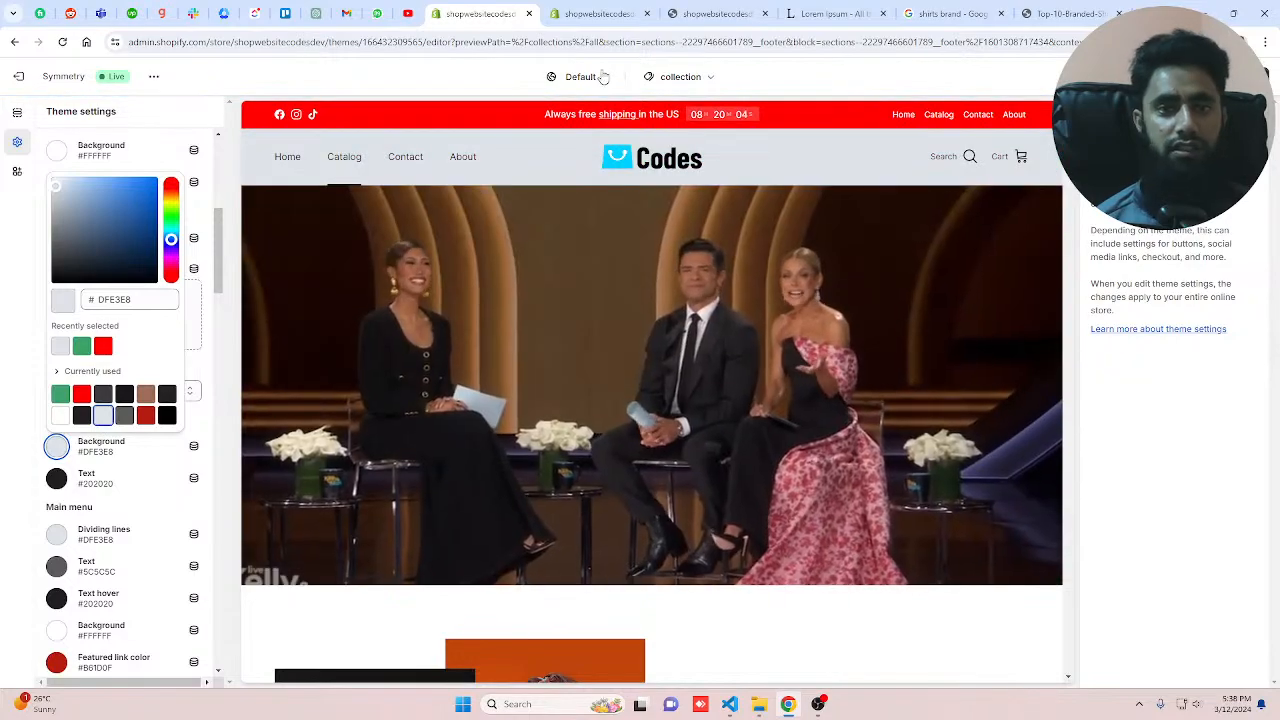
Step: In the live storefront tab, inspect the header and use the DevTools colour eyedropper to sample its background colour
click(715, 13)
right_click(485, 101)
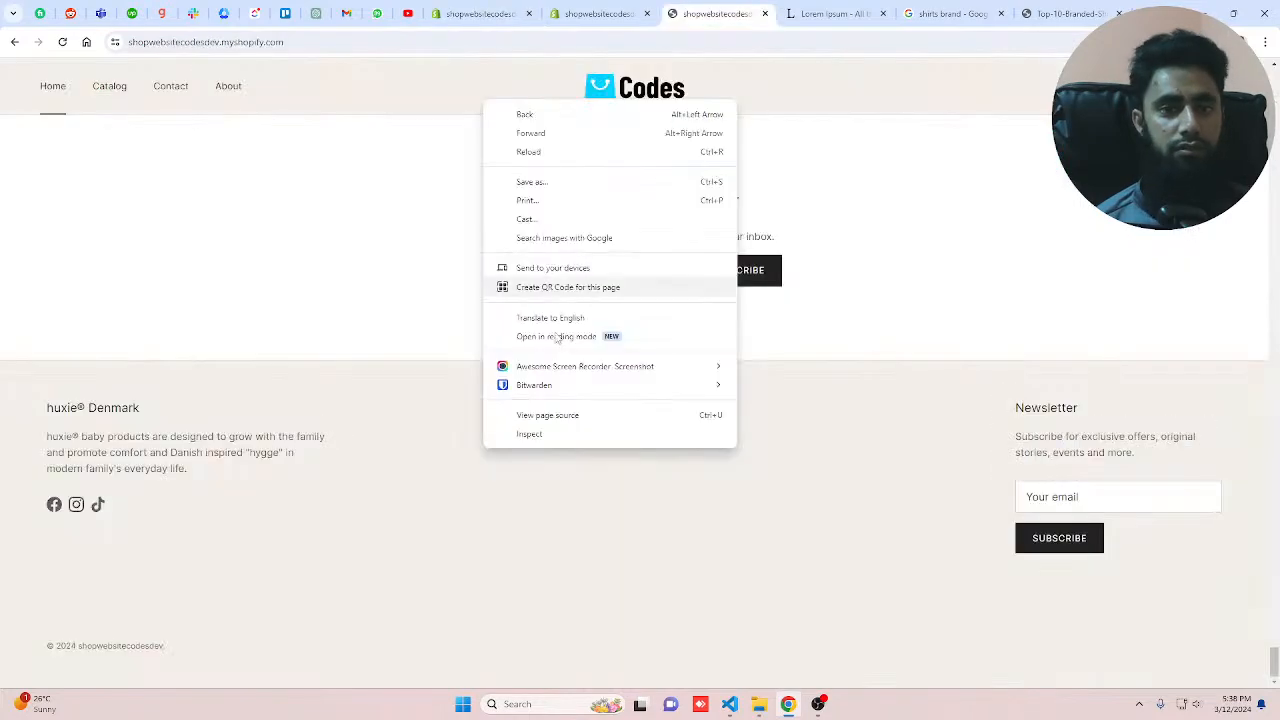
click(530, 434)
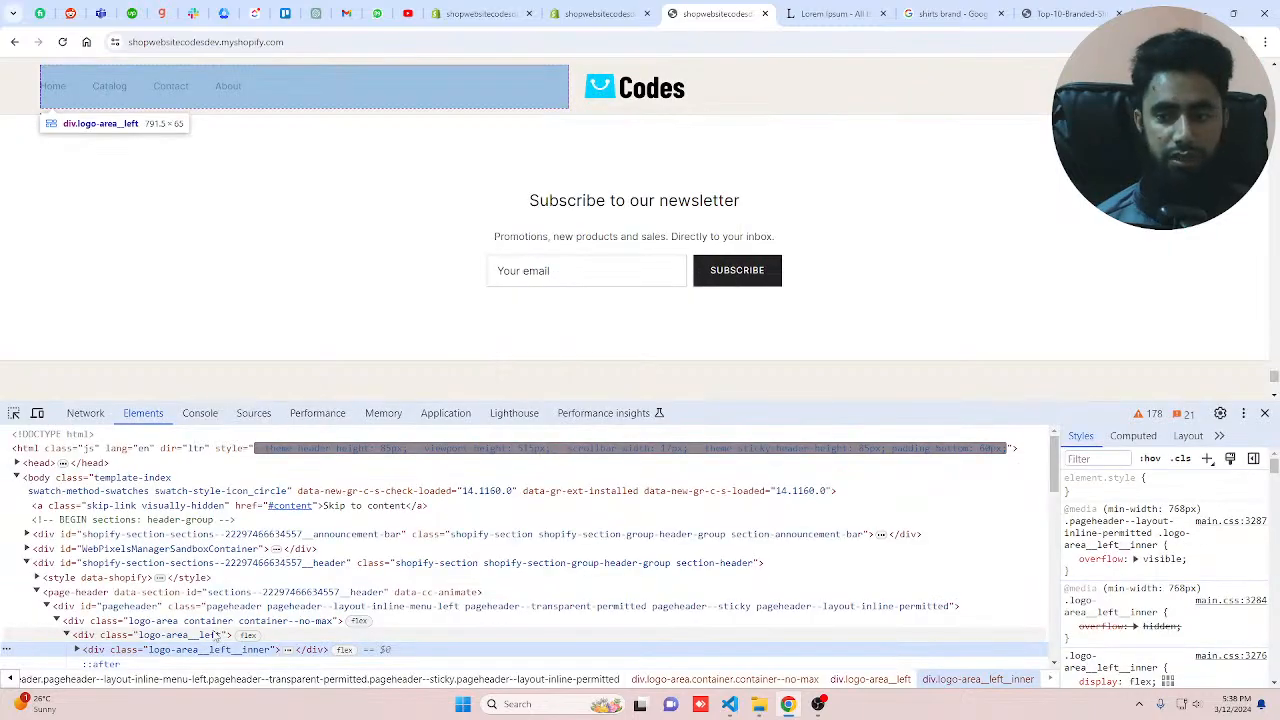
click(1211, 567)
text(c)
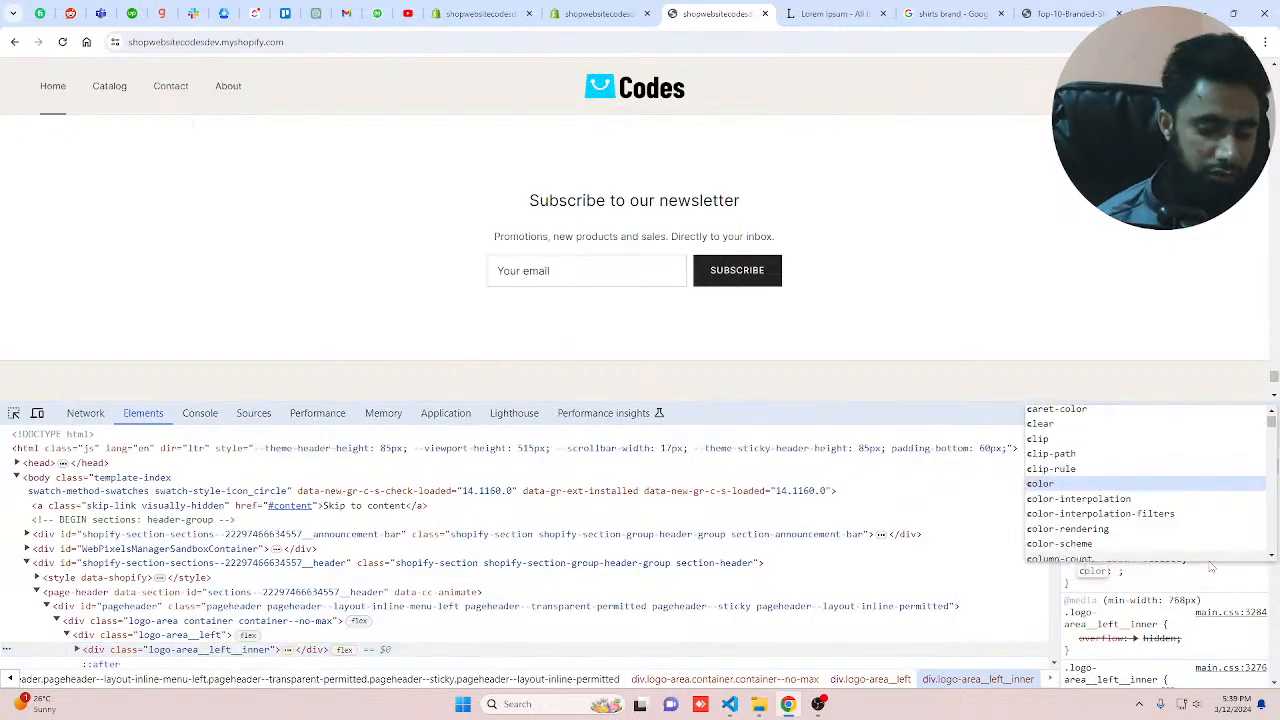
key(Tab)
text(bl)
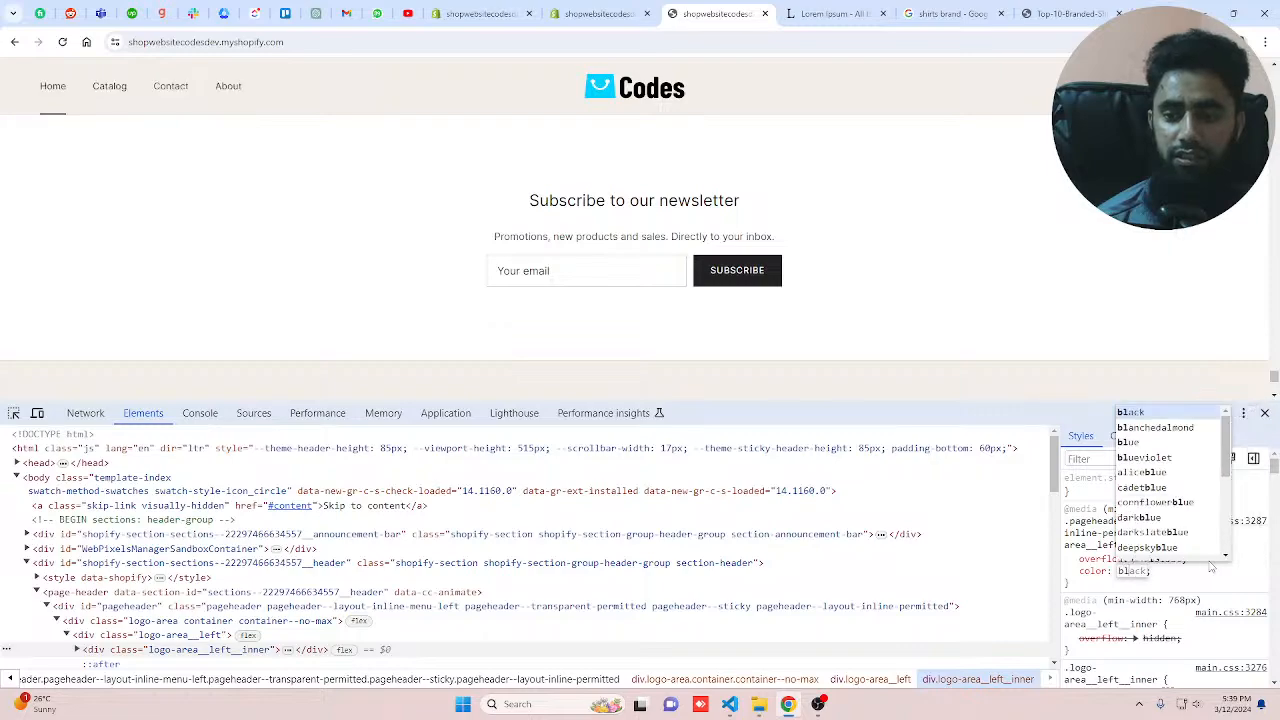
key(Return)
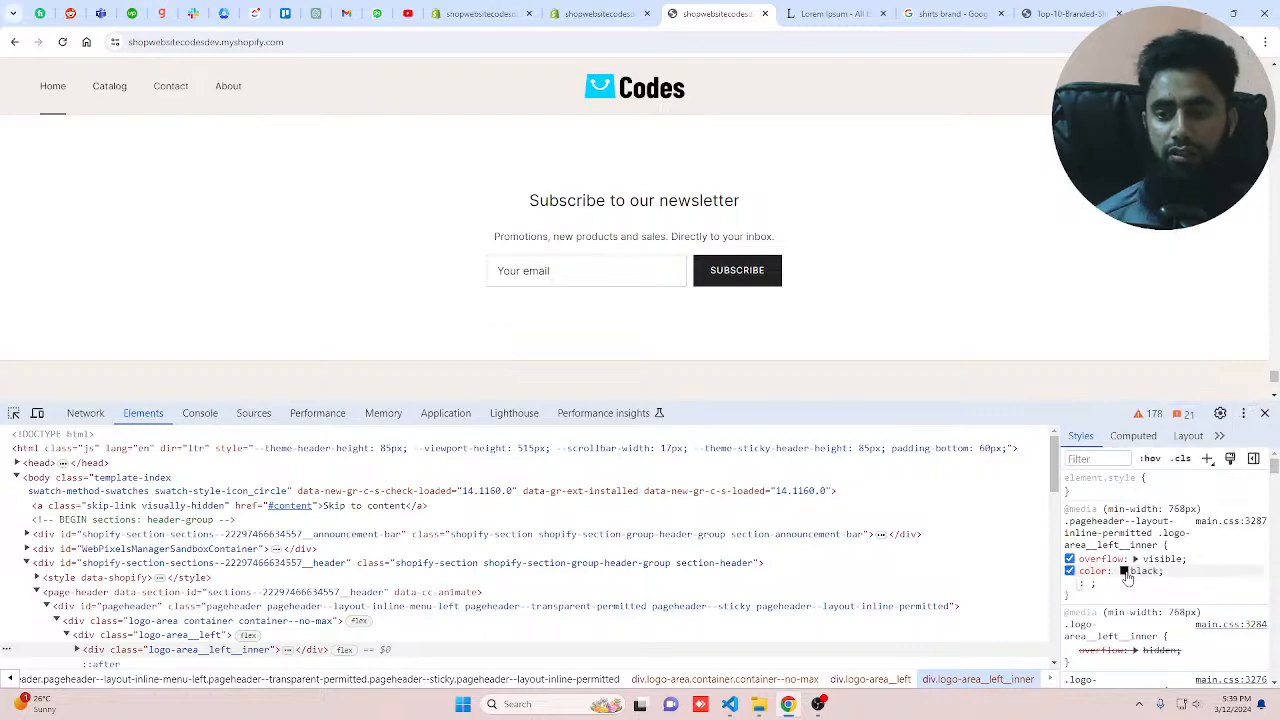
click(1125, 572)
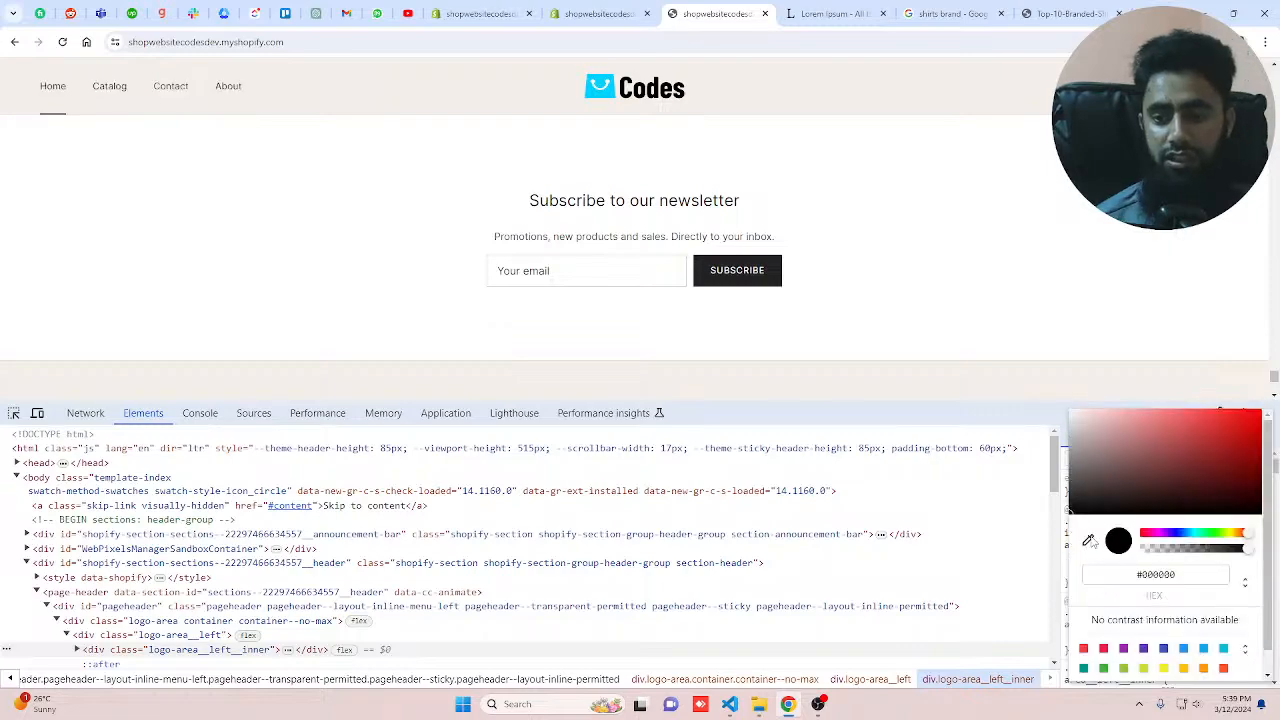
click(1090, 540)
click(760, 92)
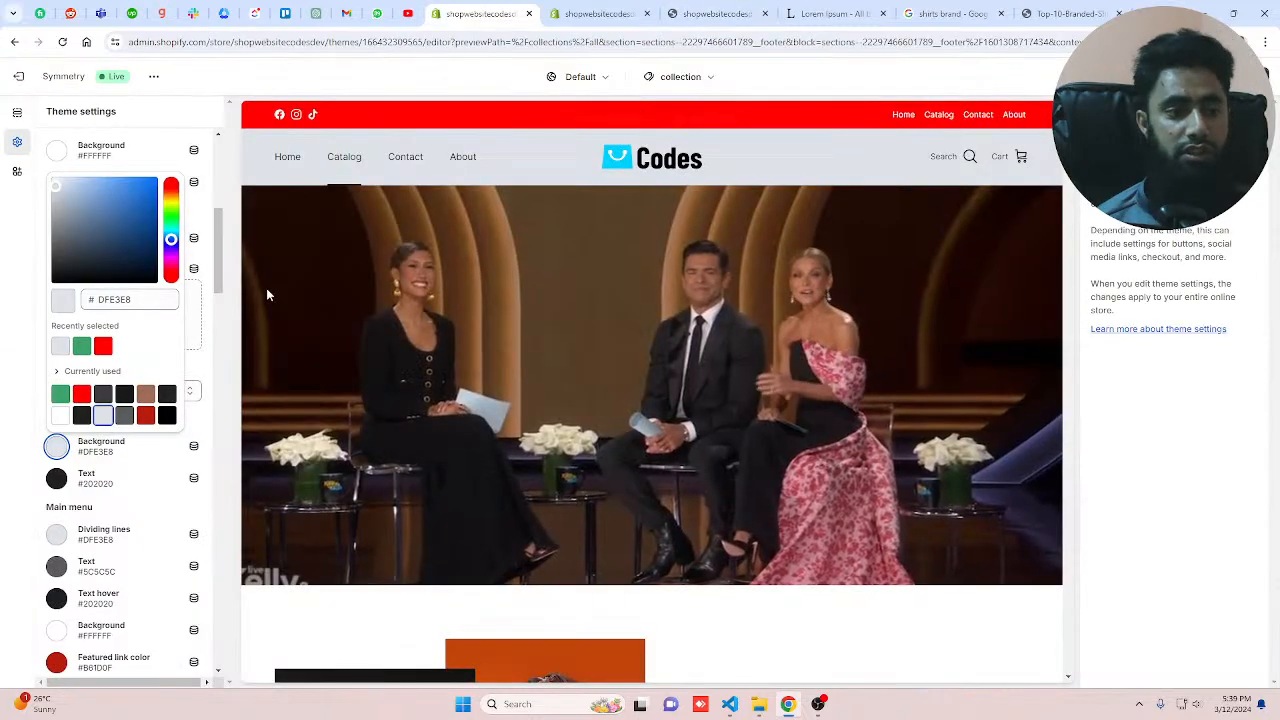
Step: Set the header background colour to #F4EFE9 by pasting the sampled hex value
click(40, 292)
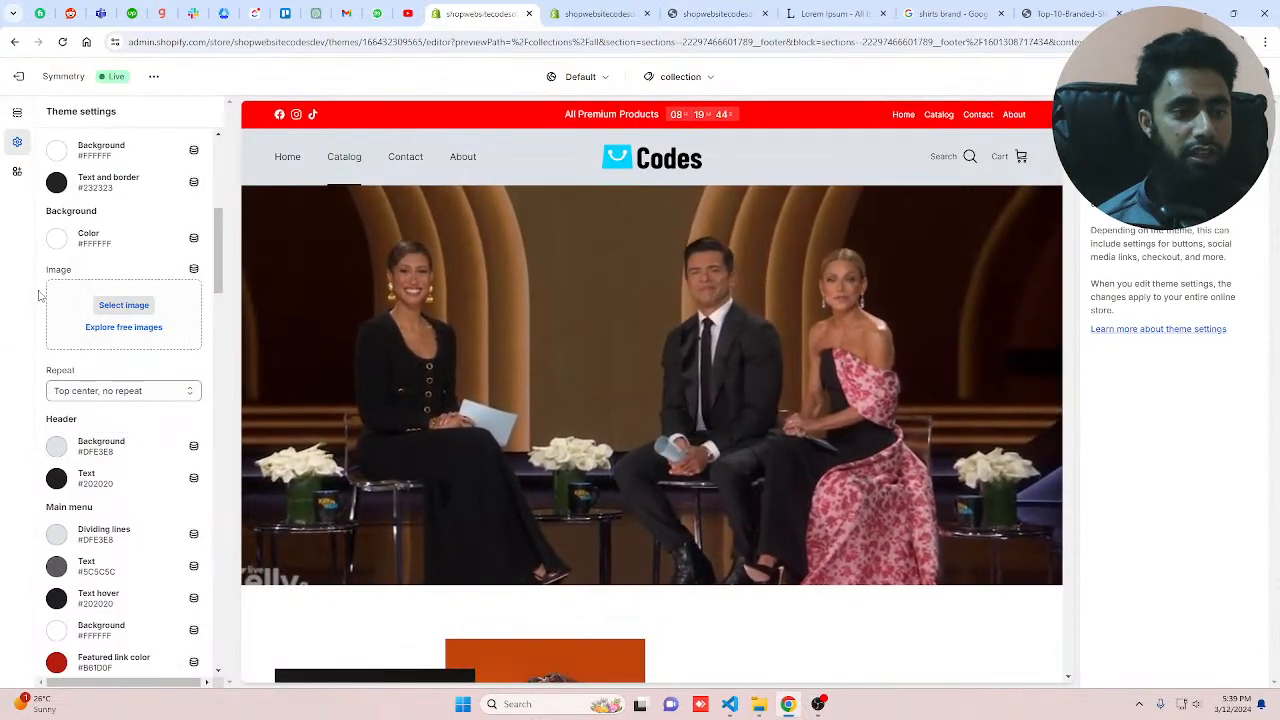
click(60, 449)
double_click(144, 302)
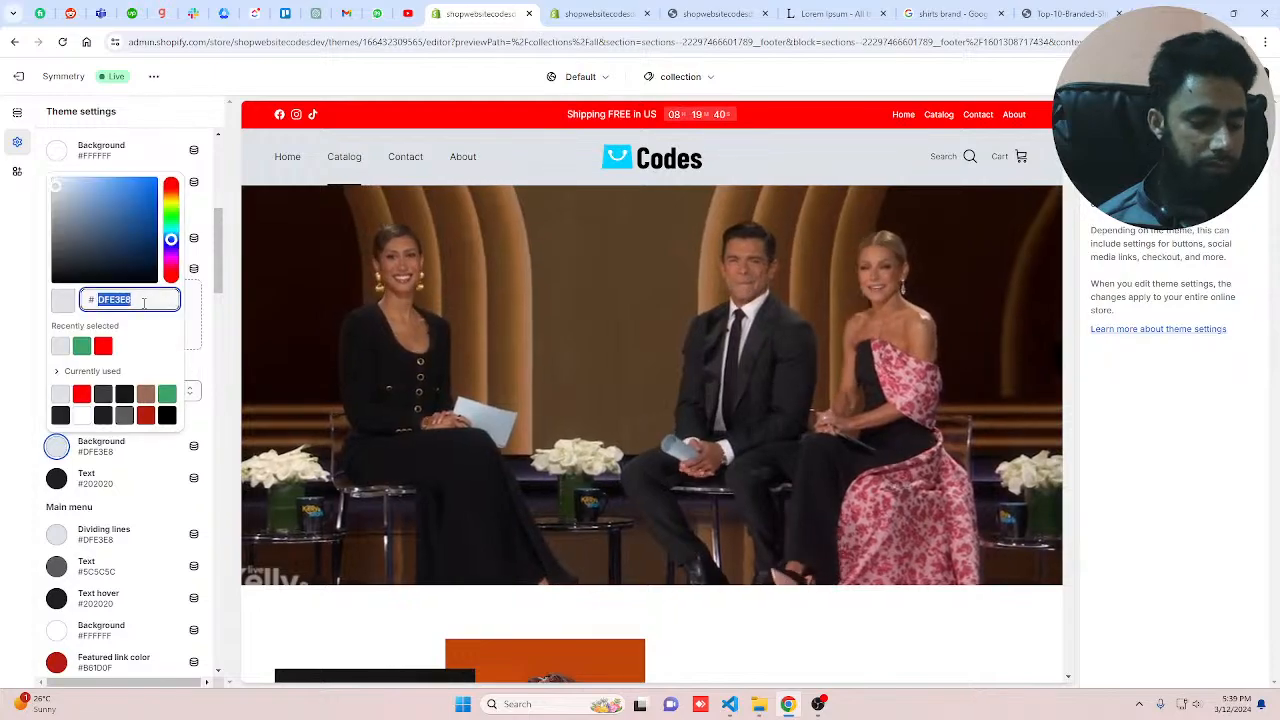
text(F4EFE9)
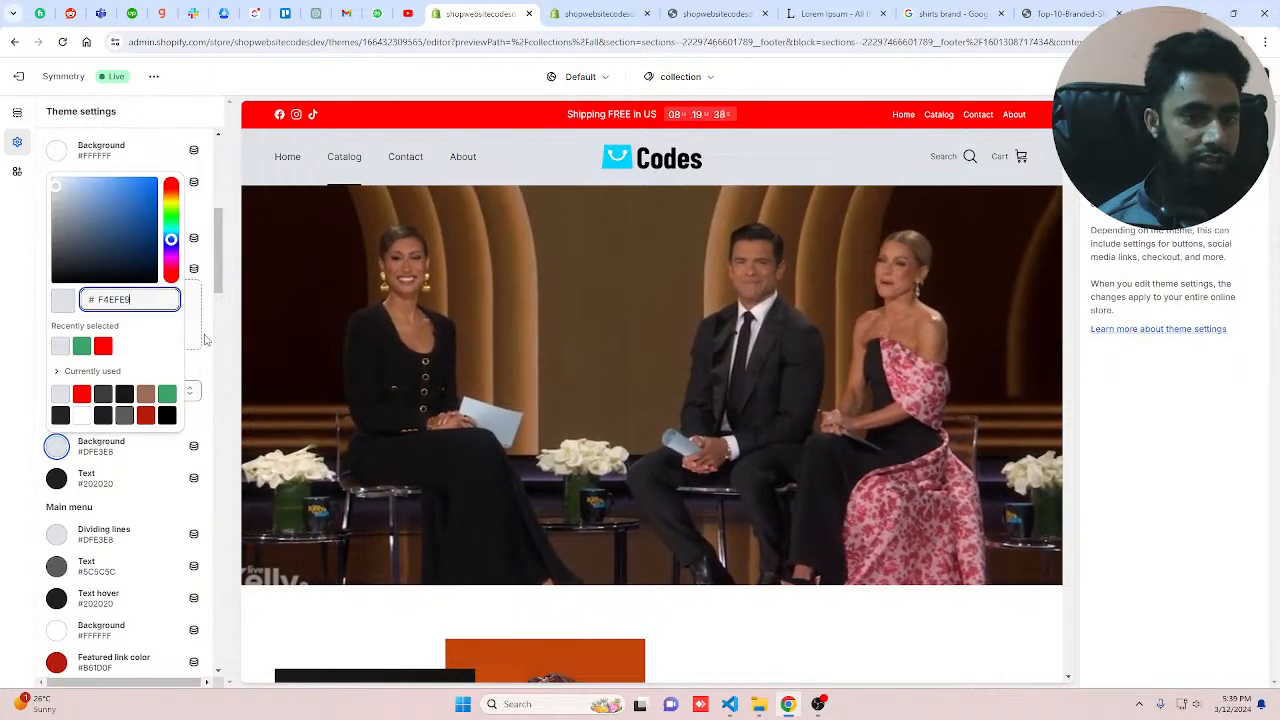
click(205, 341)
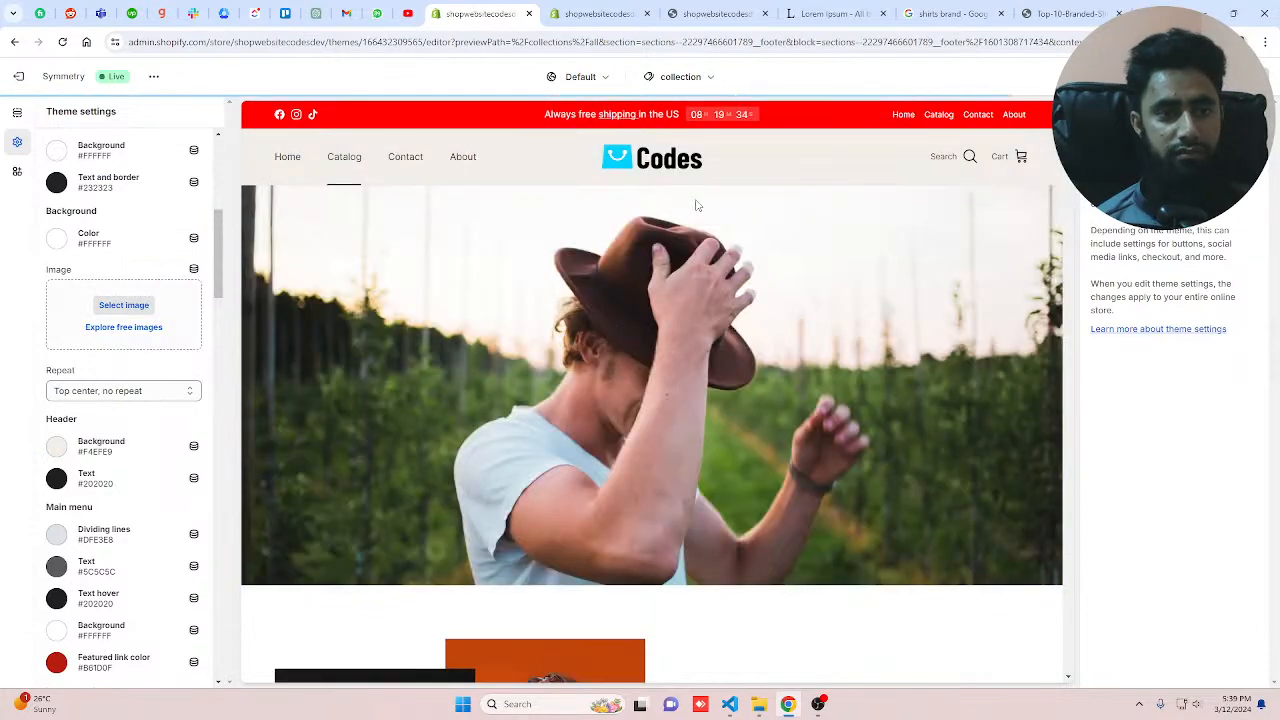
Step: Open the Typography section of the theme settings
scroll(157, 503, down, 1)
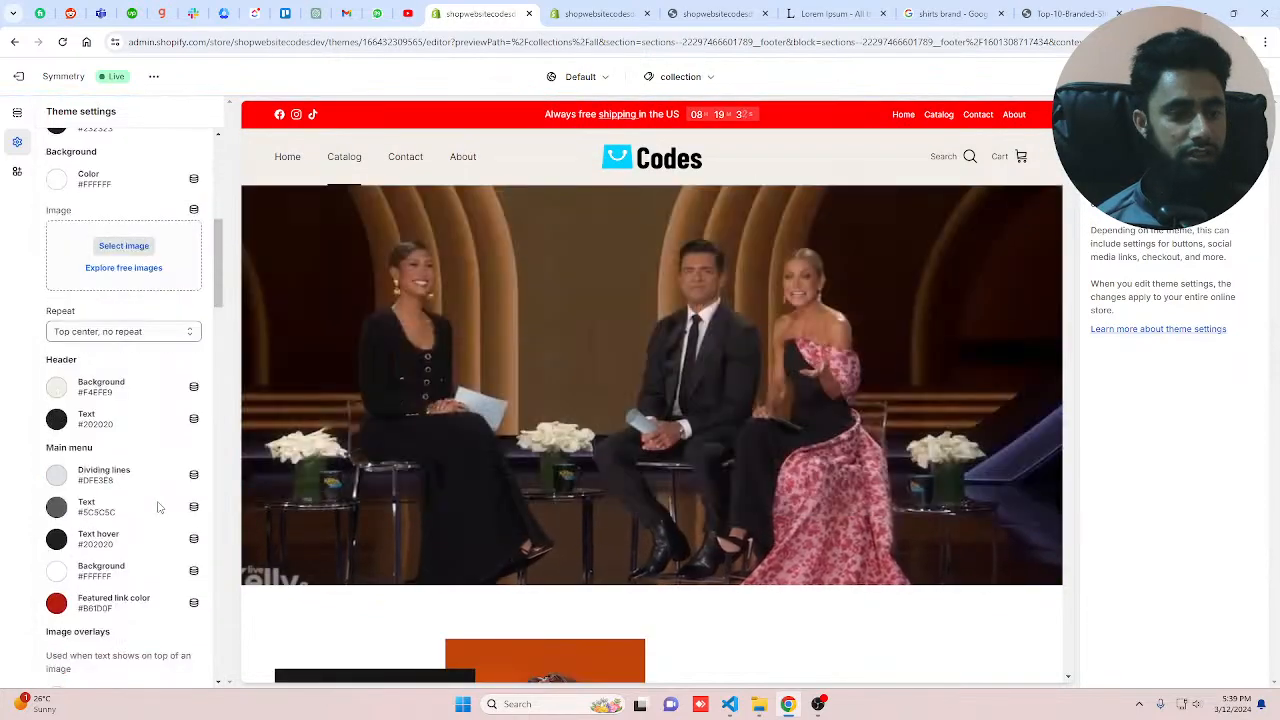
scroll(157, 507, up, 5)
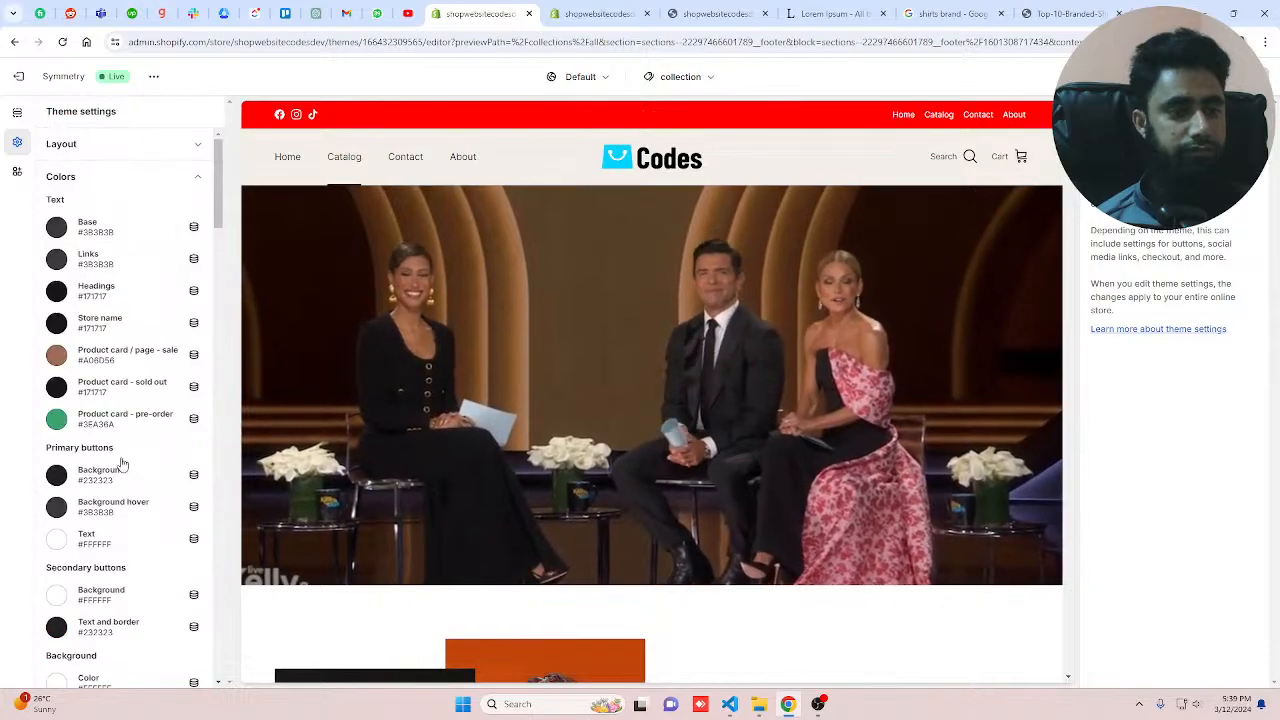
click(19, 144)
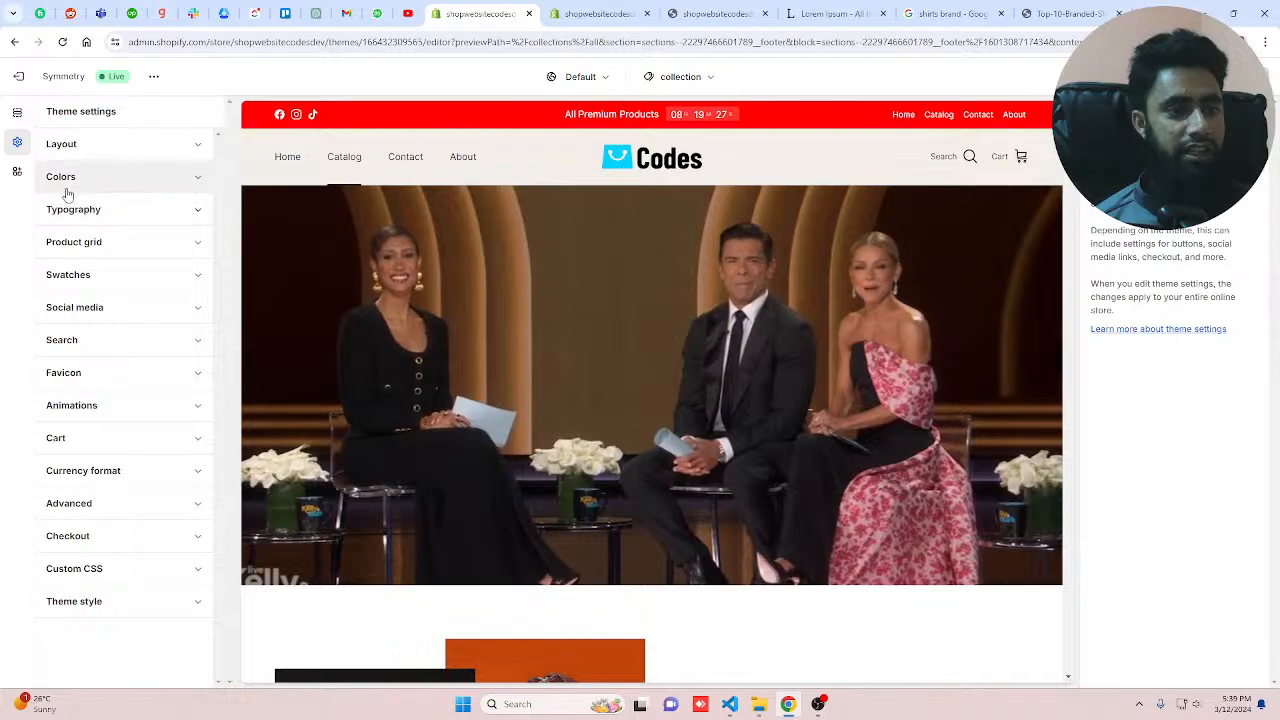
click(126, 142)
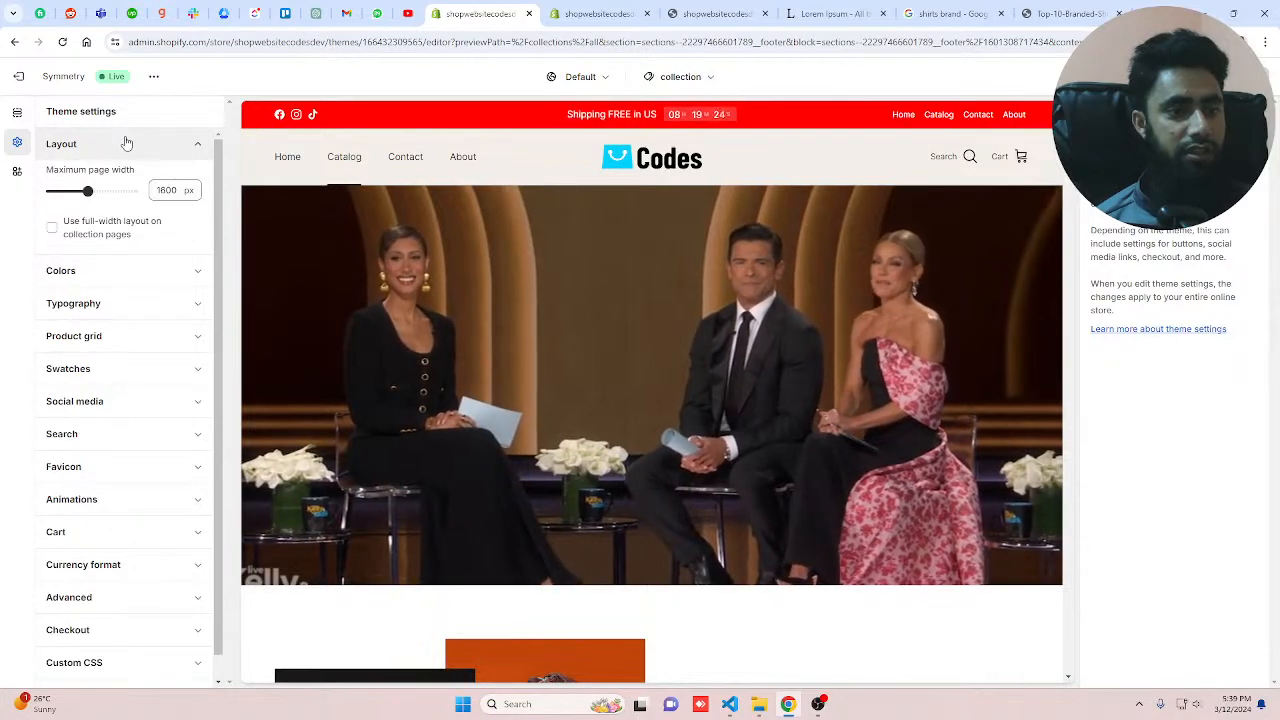
click(126, 143)
click(112, 208)
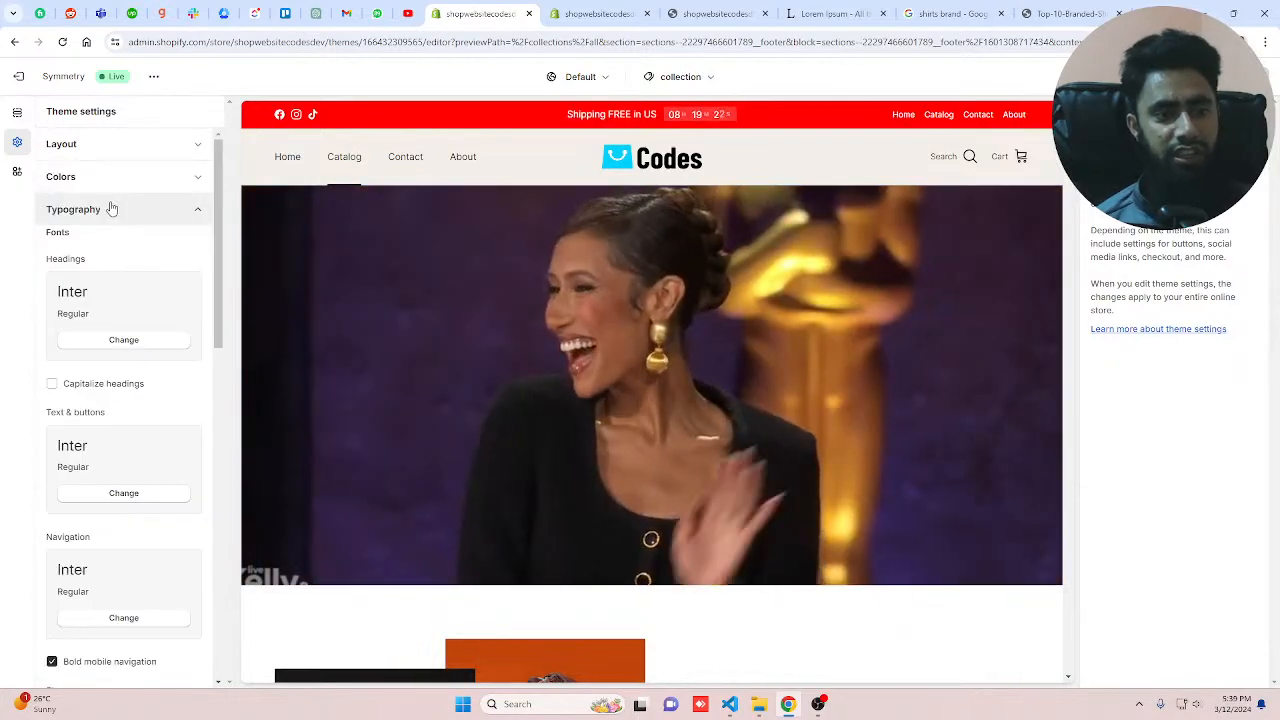
Step: Change the Headings font to Roboto by searching the font list
click(91, 341)
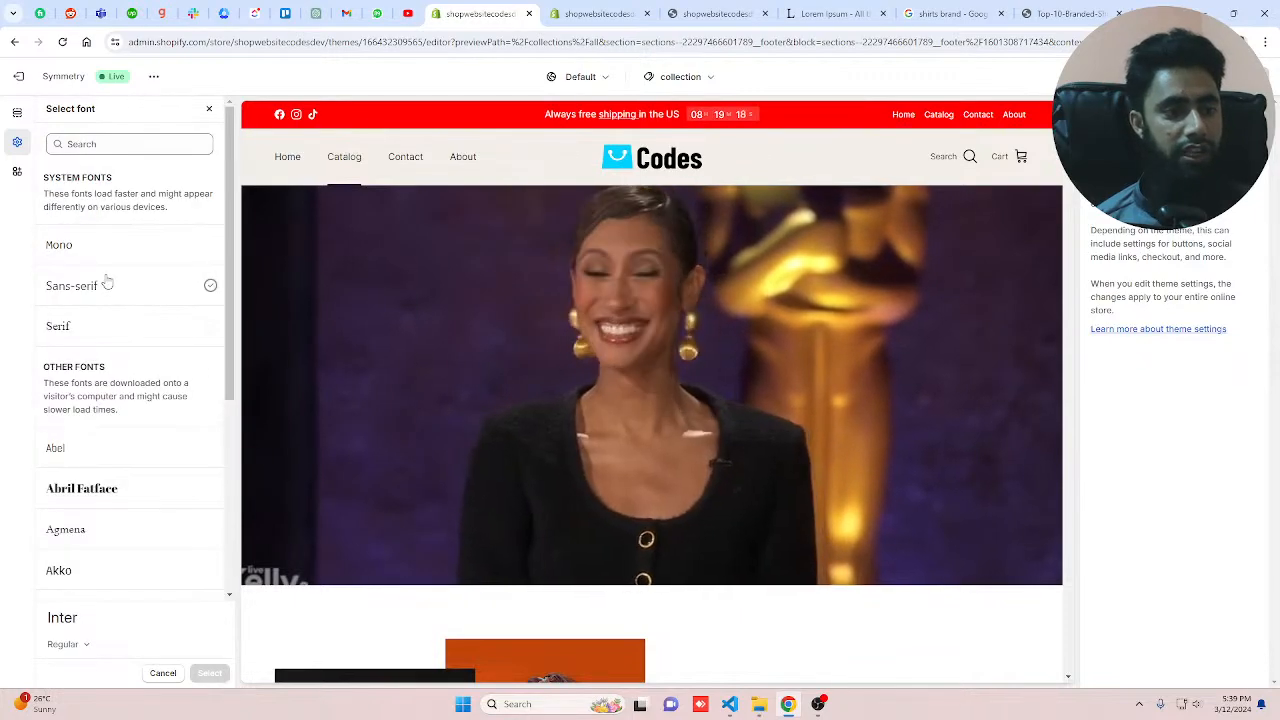
scroll(126, 470, down, 3)
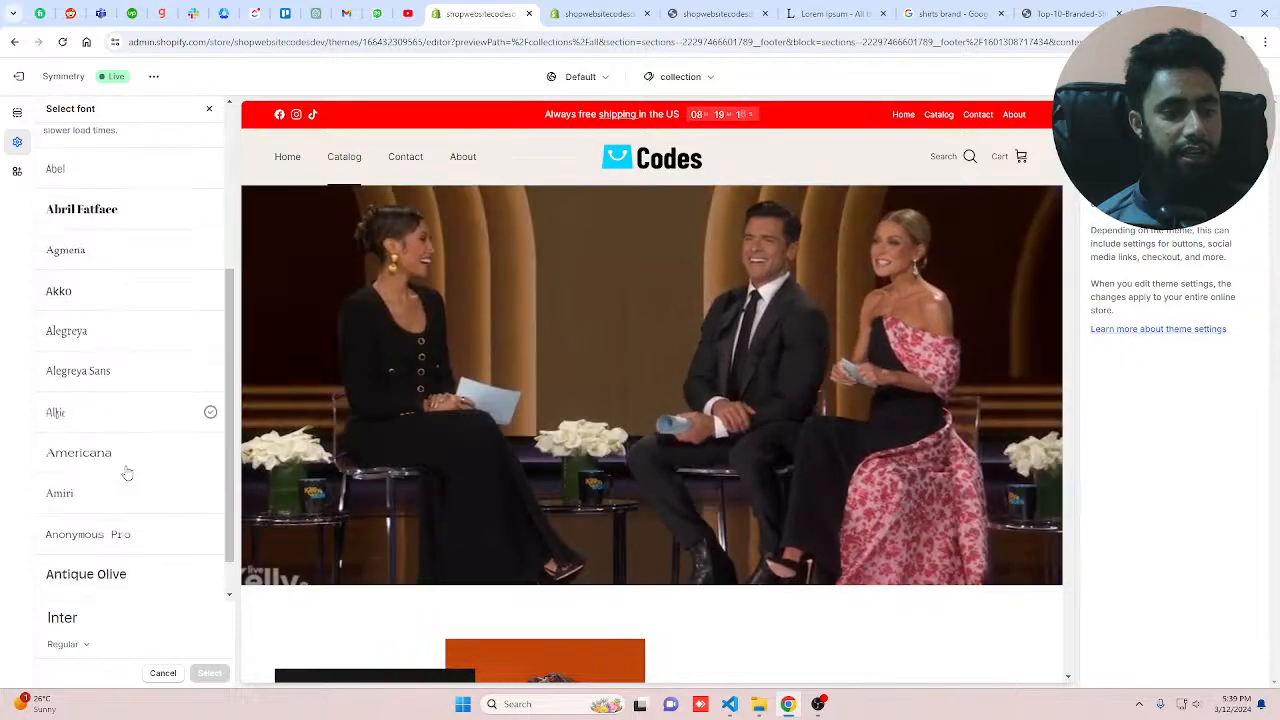
scroll(127, 470, up, 3)
click(105, 142)
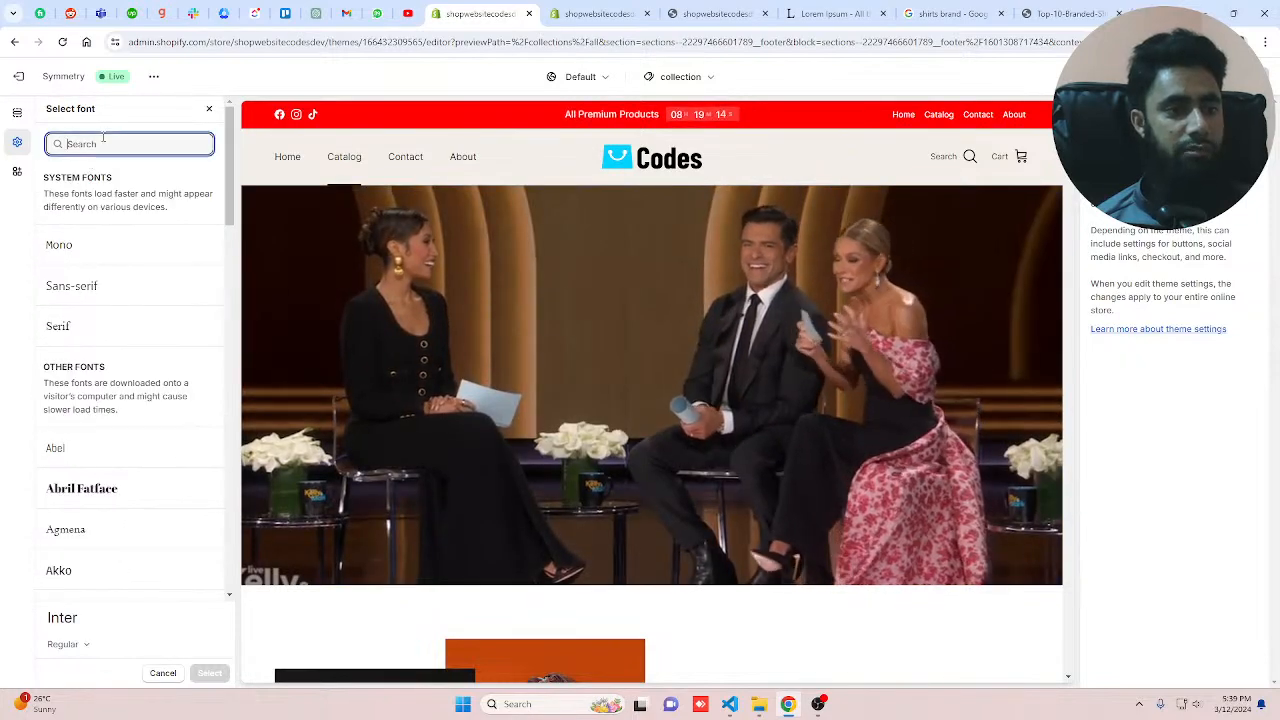
text(robot)
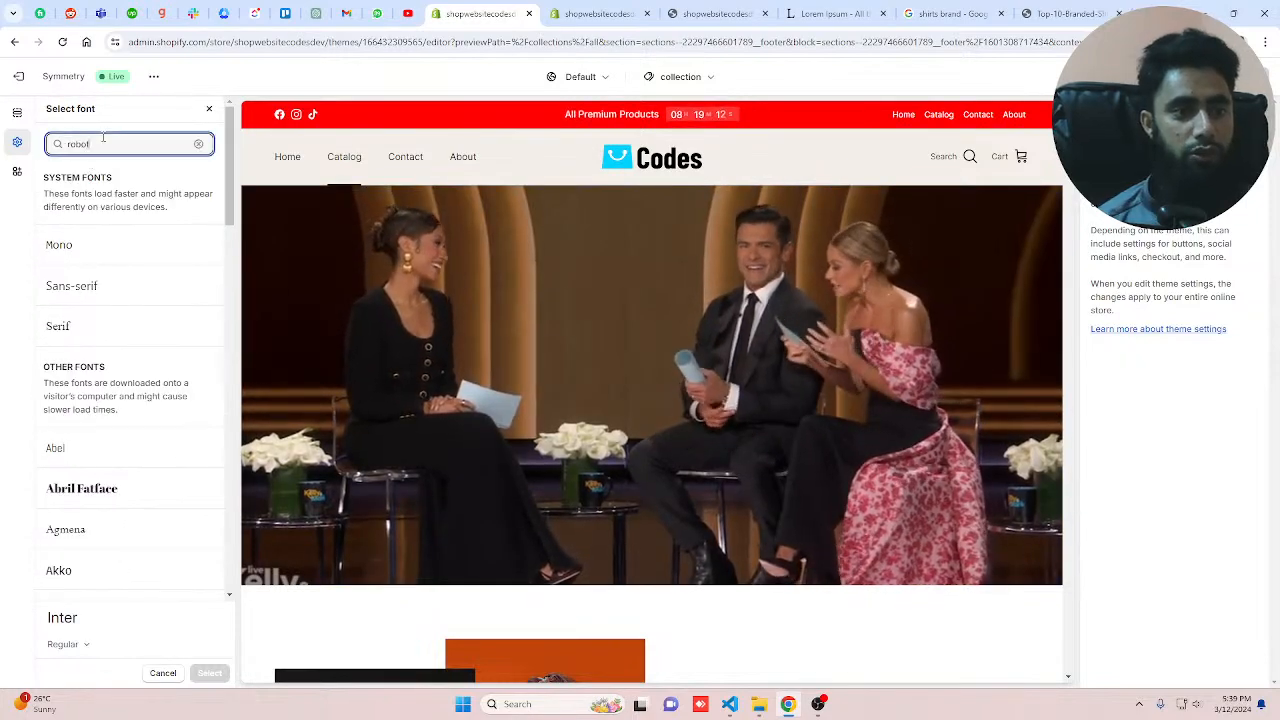
click(101, 270)
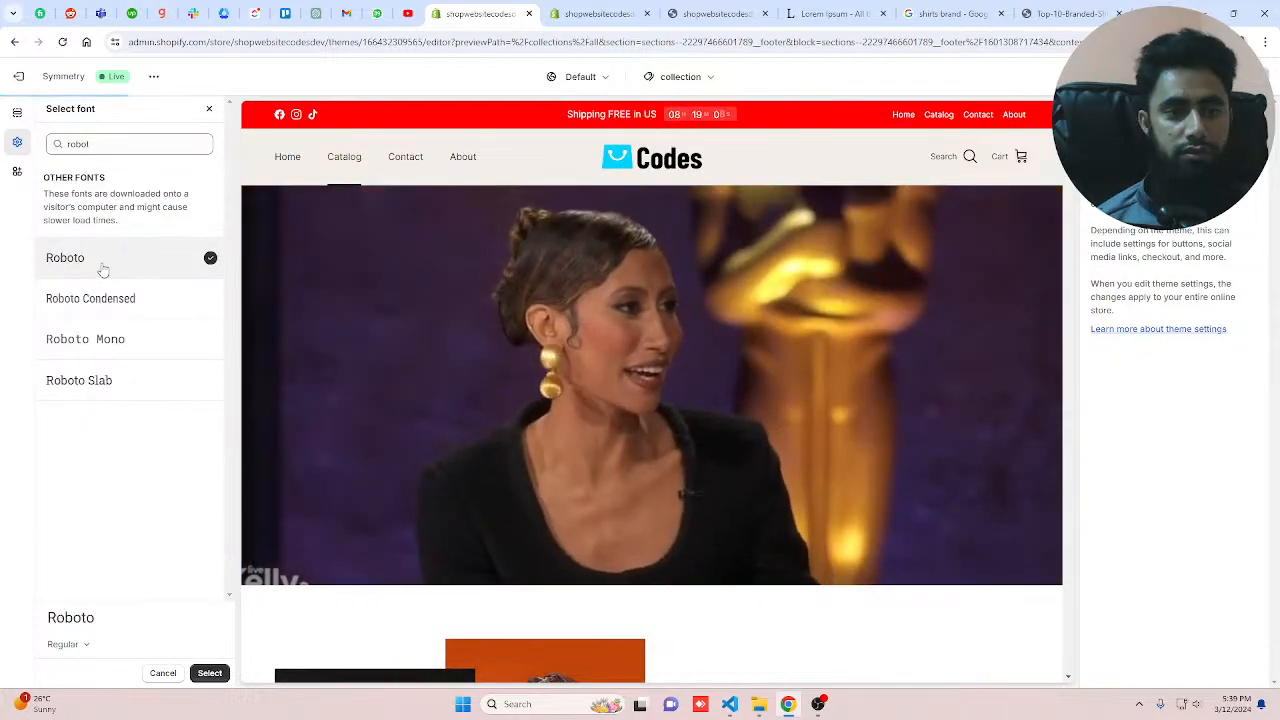
scroll(730, 338, down, 10)
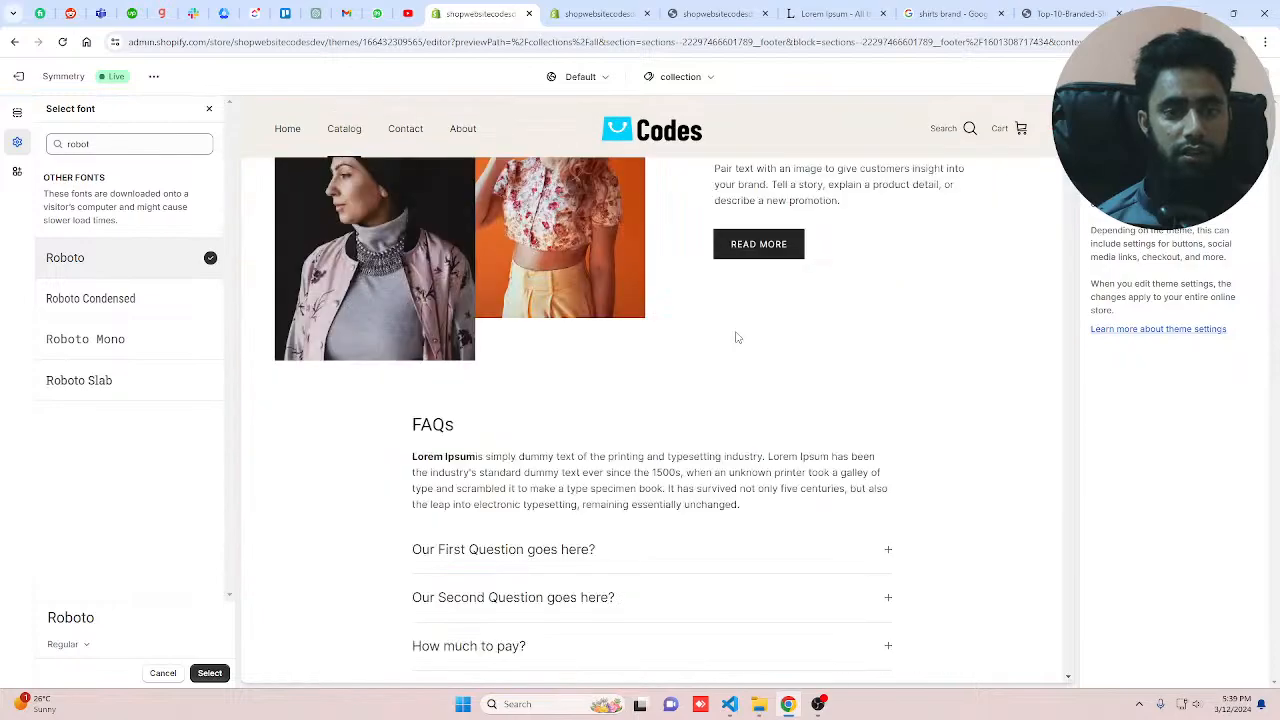
scroll(680, 391, up, 4)
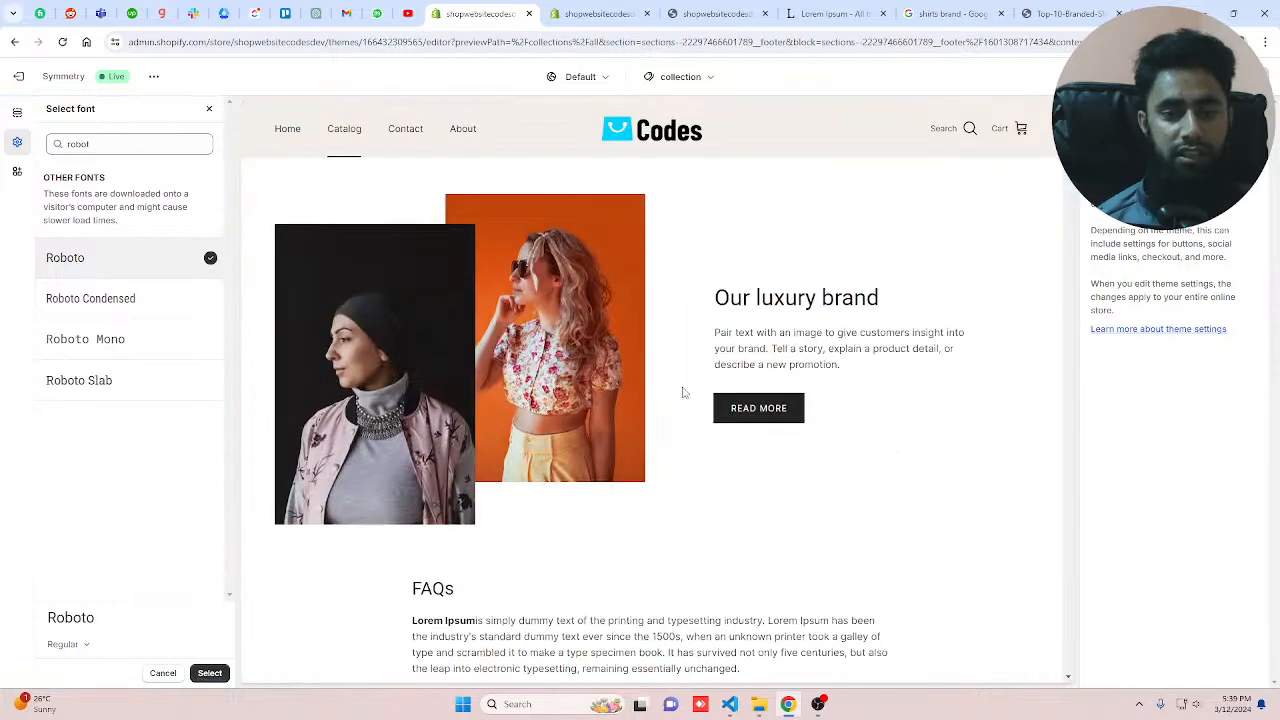
scroll(684, 392, down, 1)
scroll(684, 392, down, 1)
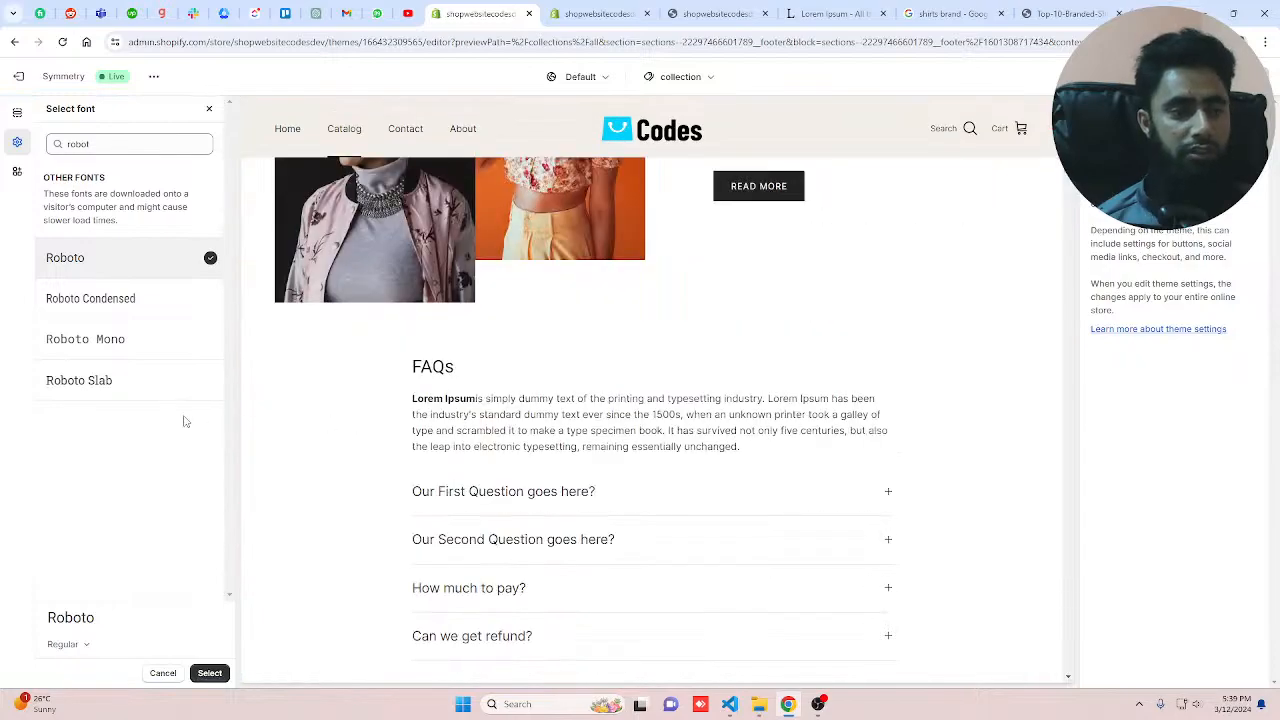
click(208, 677)
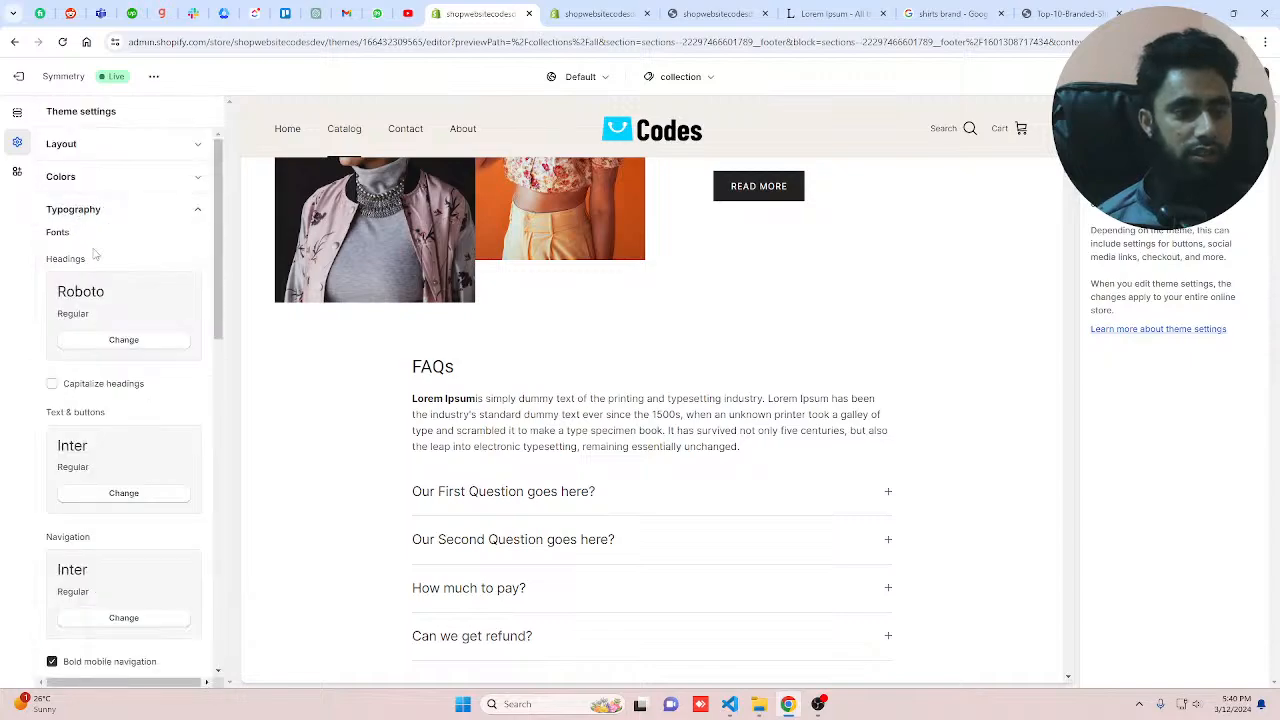
Step: Change the Text & buttons font to Roboto
scroll(105, 280, down, 3)
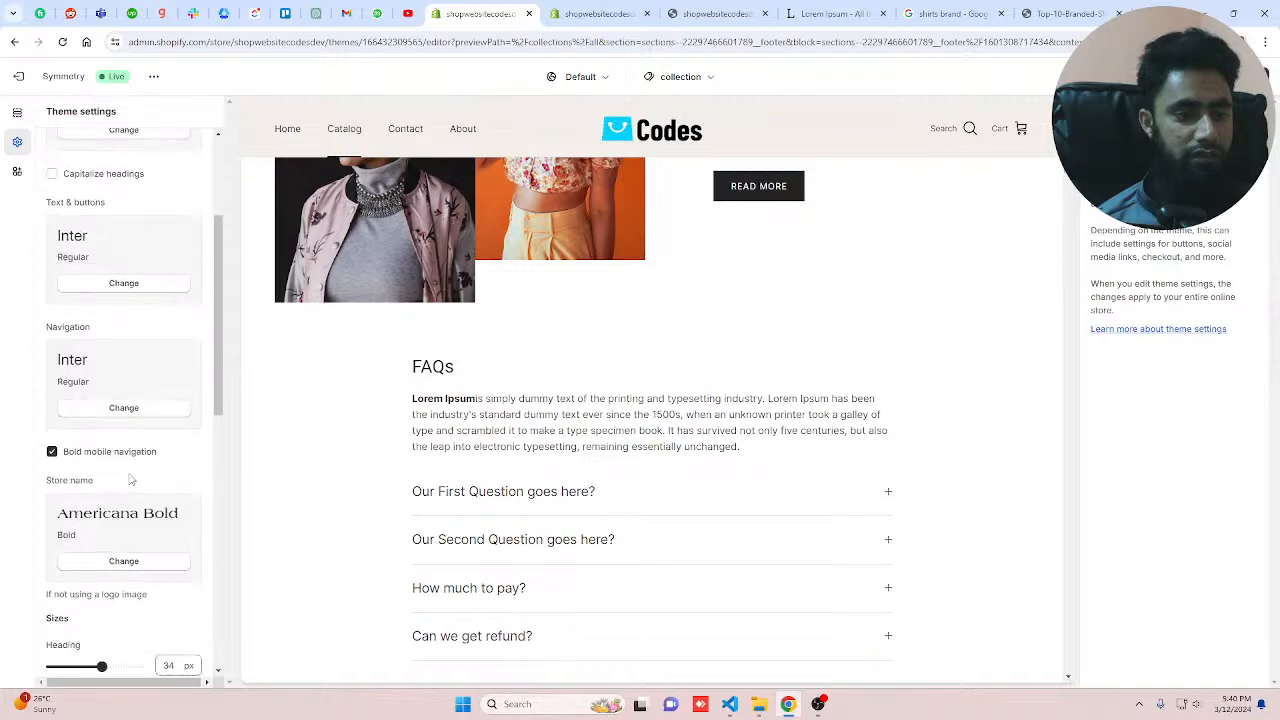
click(133, 275)
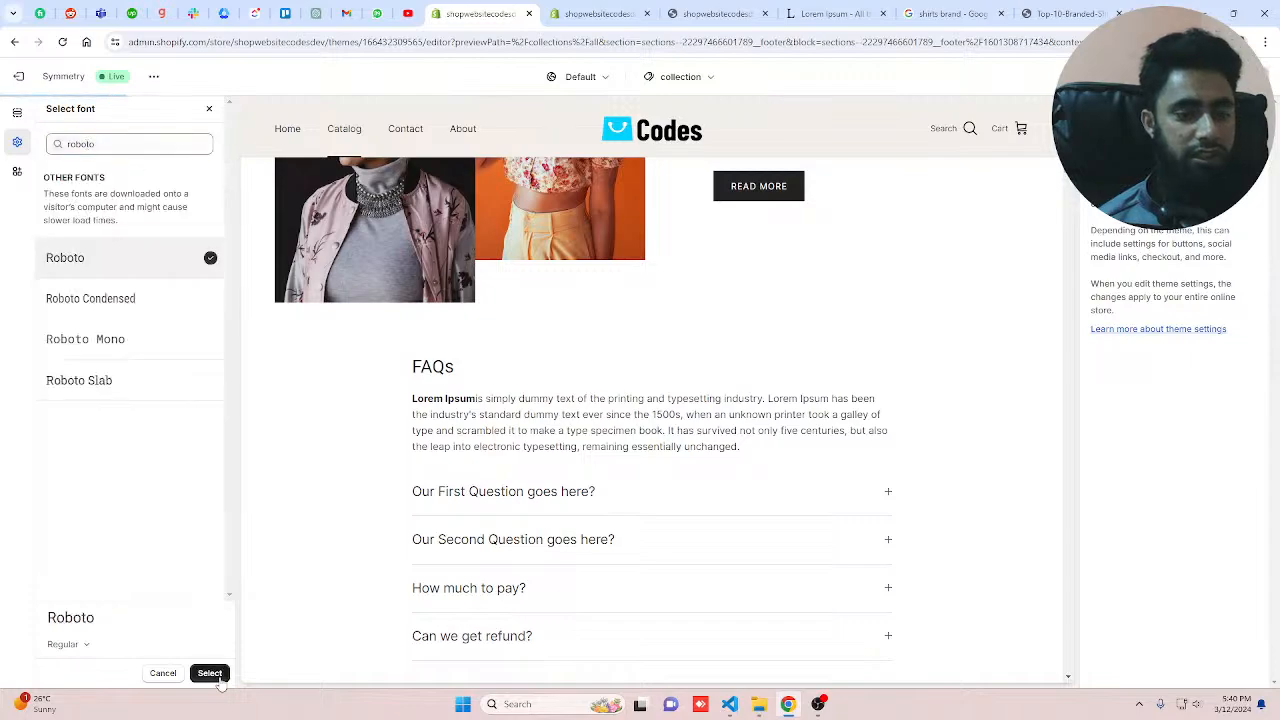
click(210, 673)
Step: Change the Navigation font to Roboto by searching the font list
scroll(128, 560, down, 3)
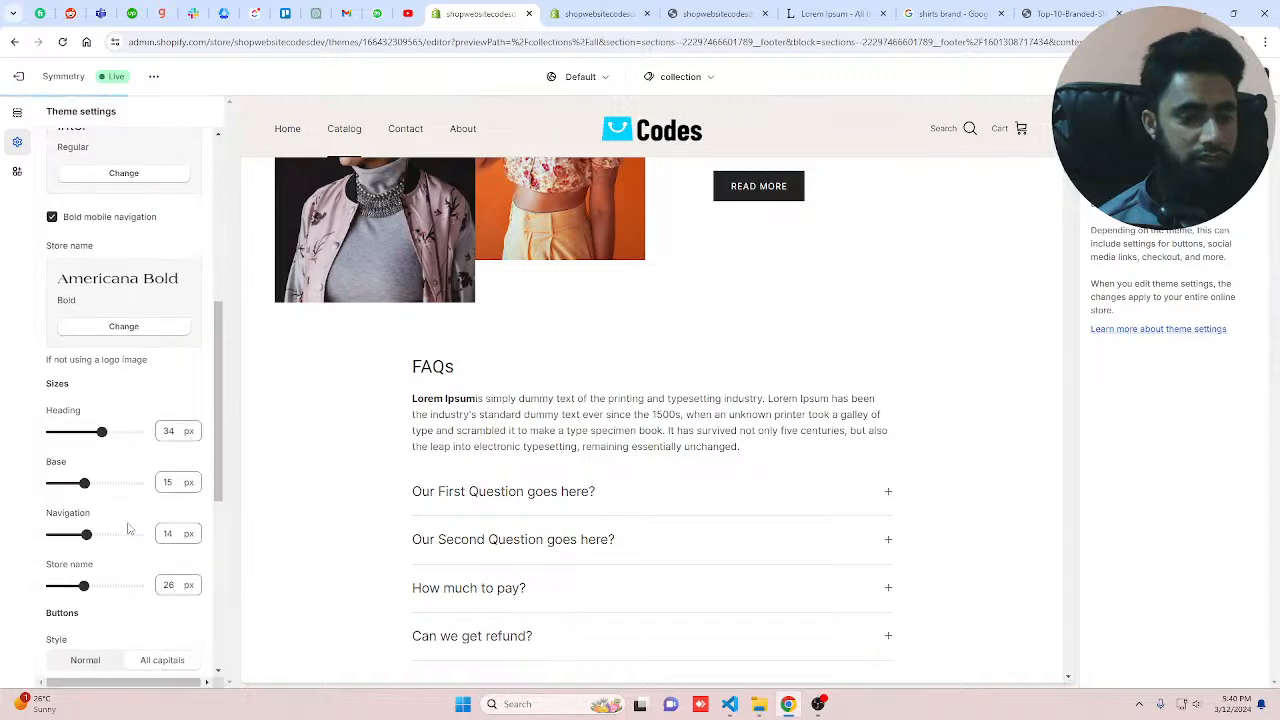
scroll(127, 345, up, 2)
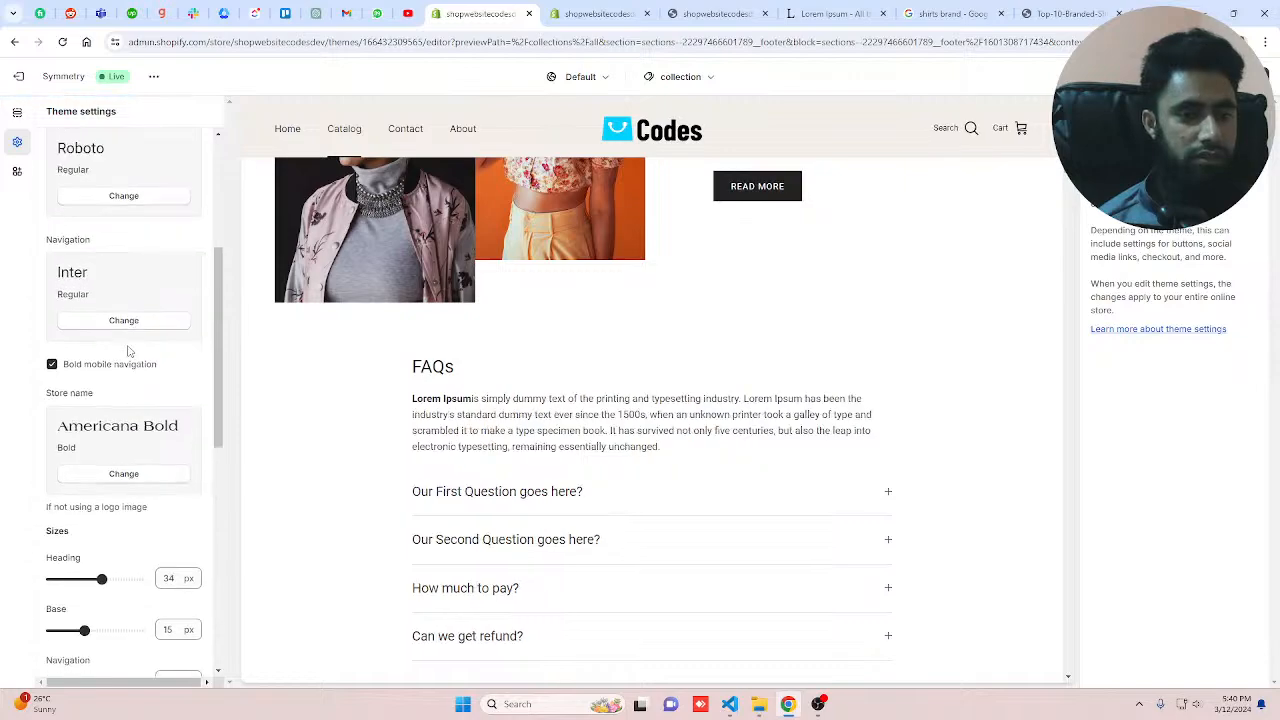
click(128, 386)
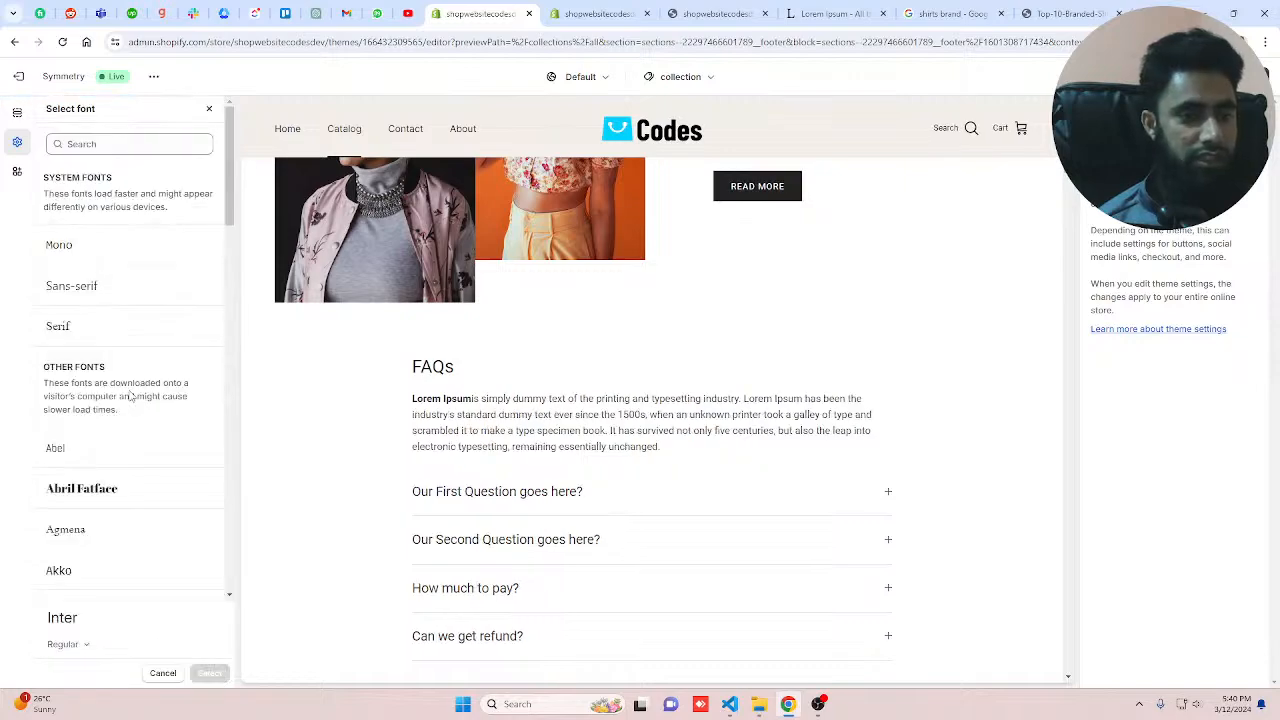
click(108, 143)
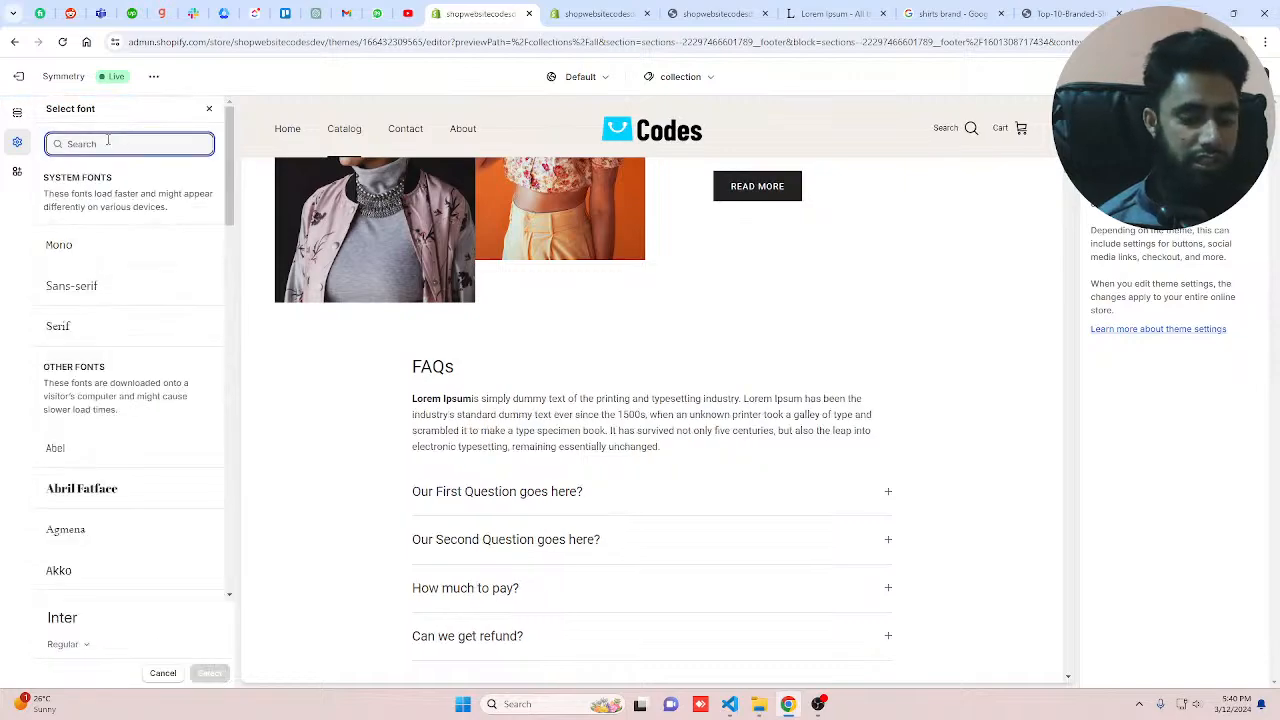
text(roboto)
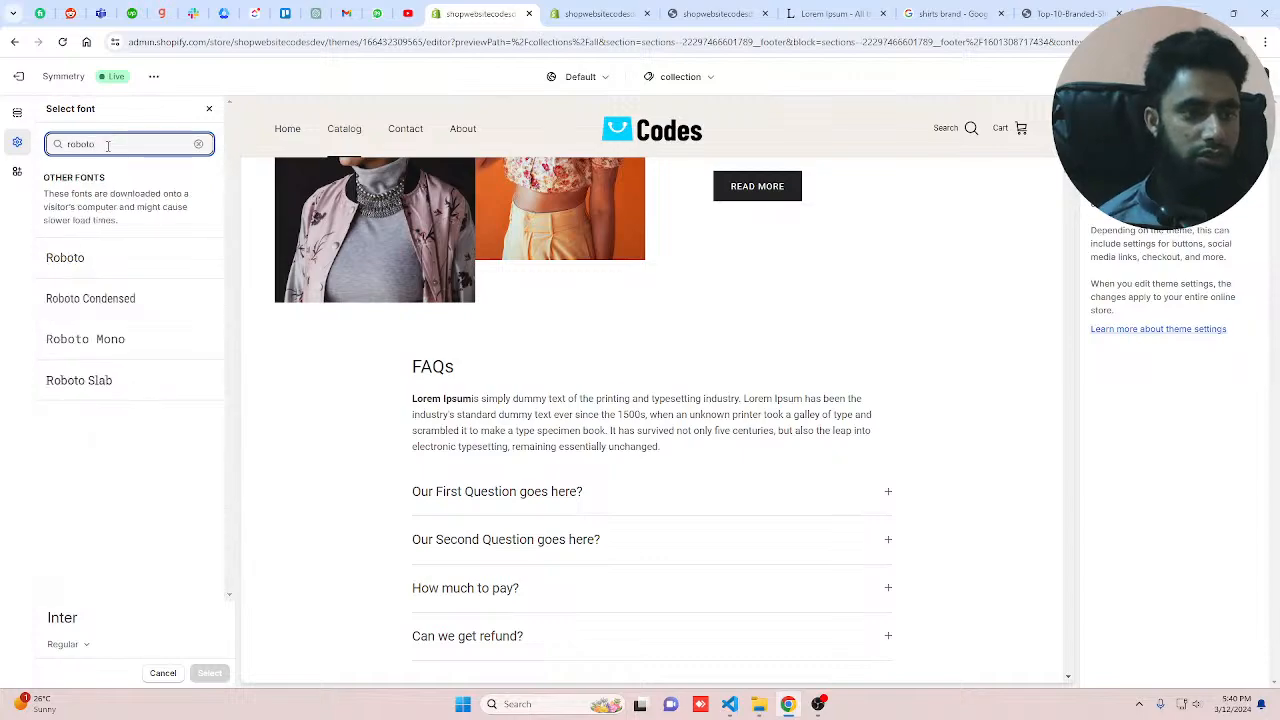
click(65, 257)
click(209, 673)
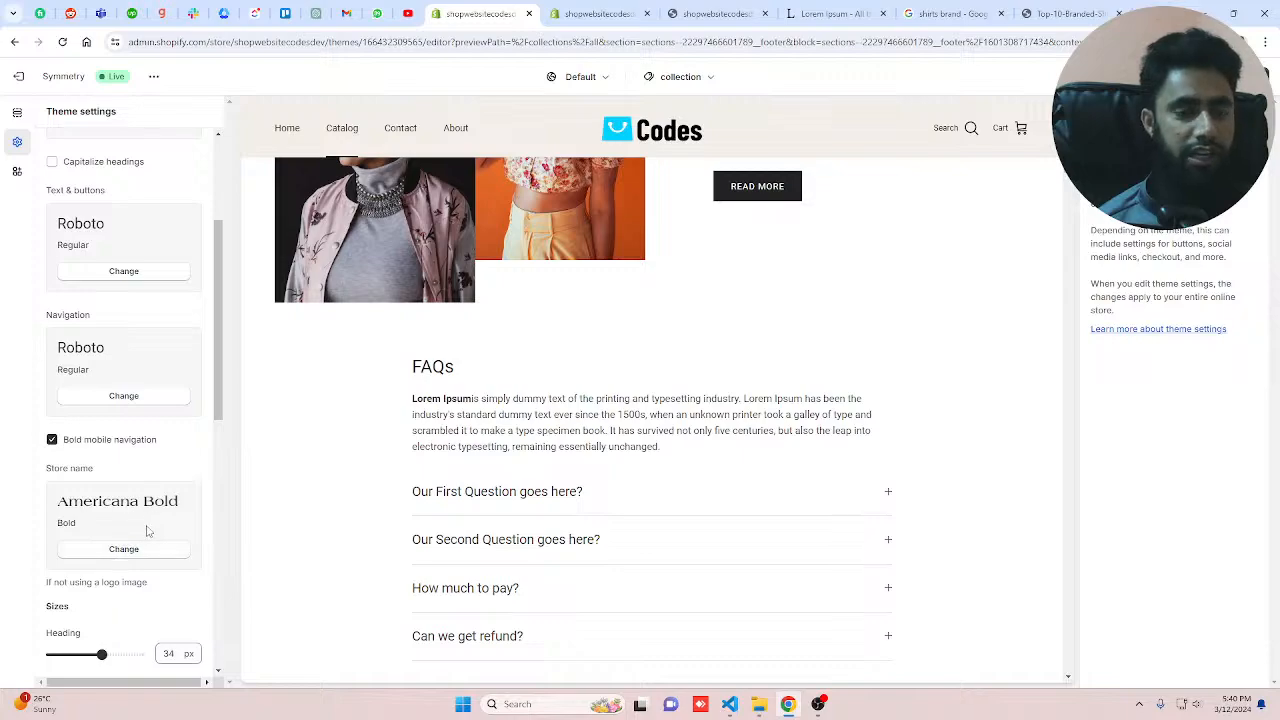
Step: Change the Store name font to Roboto by searching the font list
scroll(147, 538, down, 2)
click(131, 329)
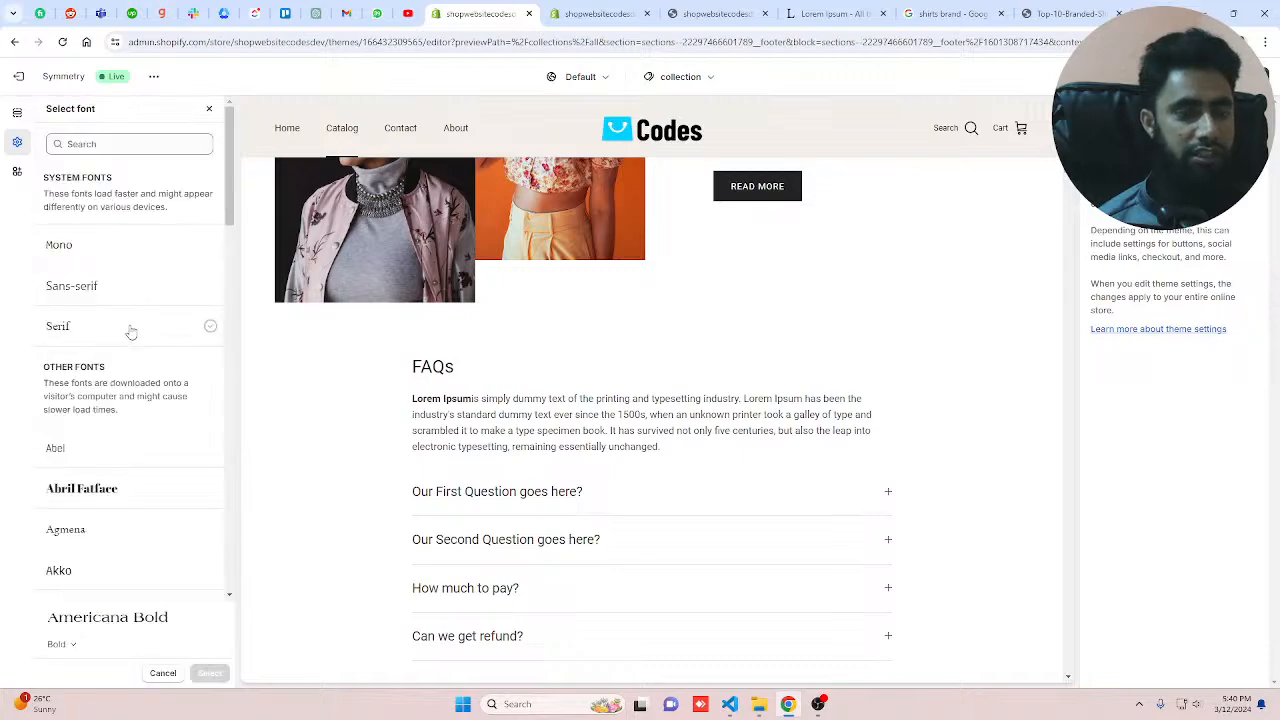
click(108, 144)
text(ro)
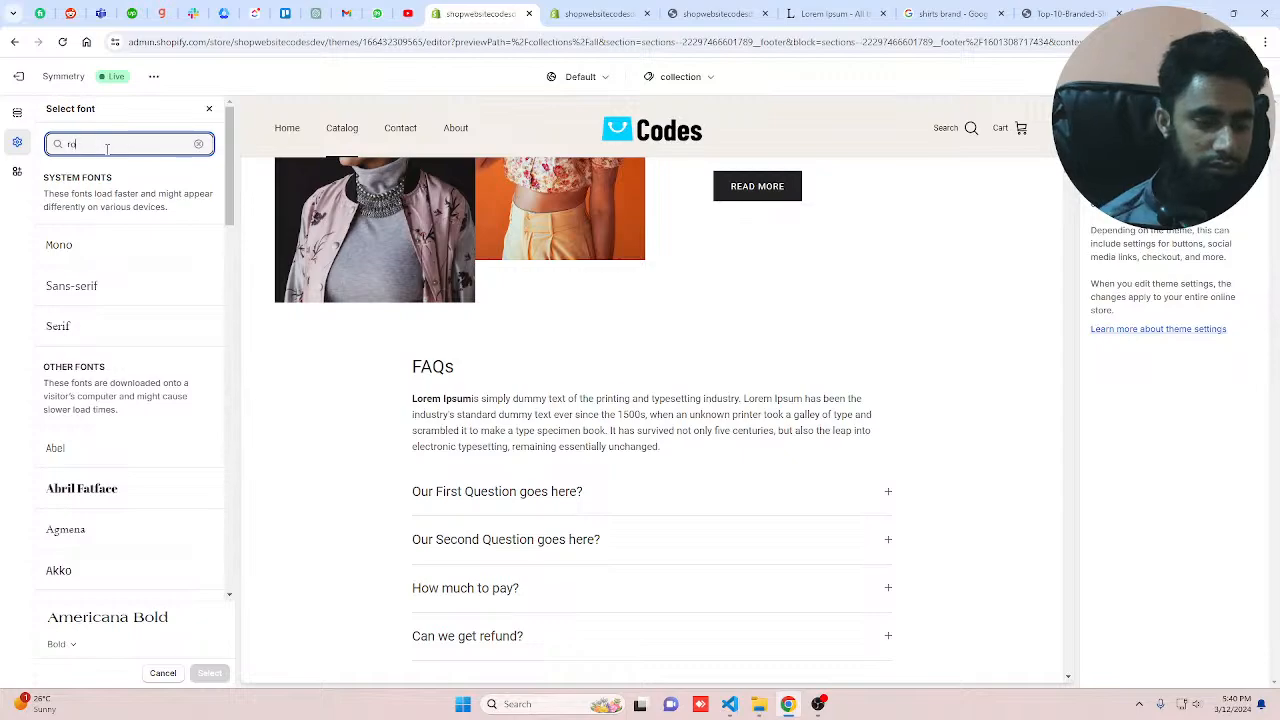
text(boto)
click(98, 274)
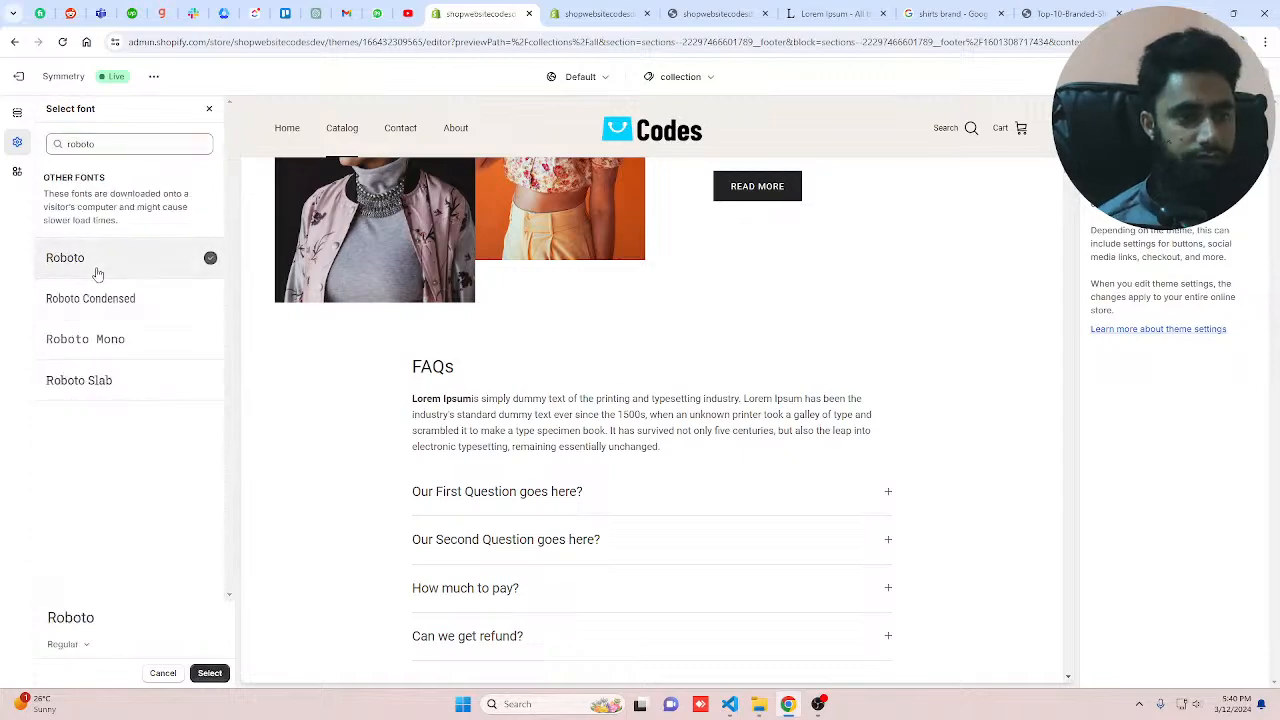
click(210, 673)
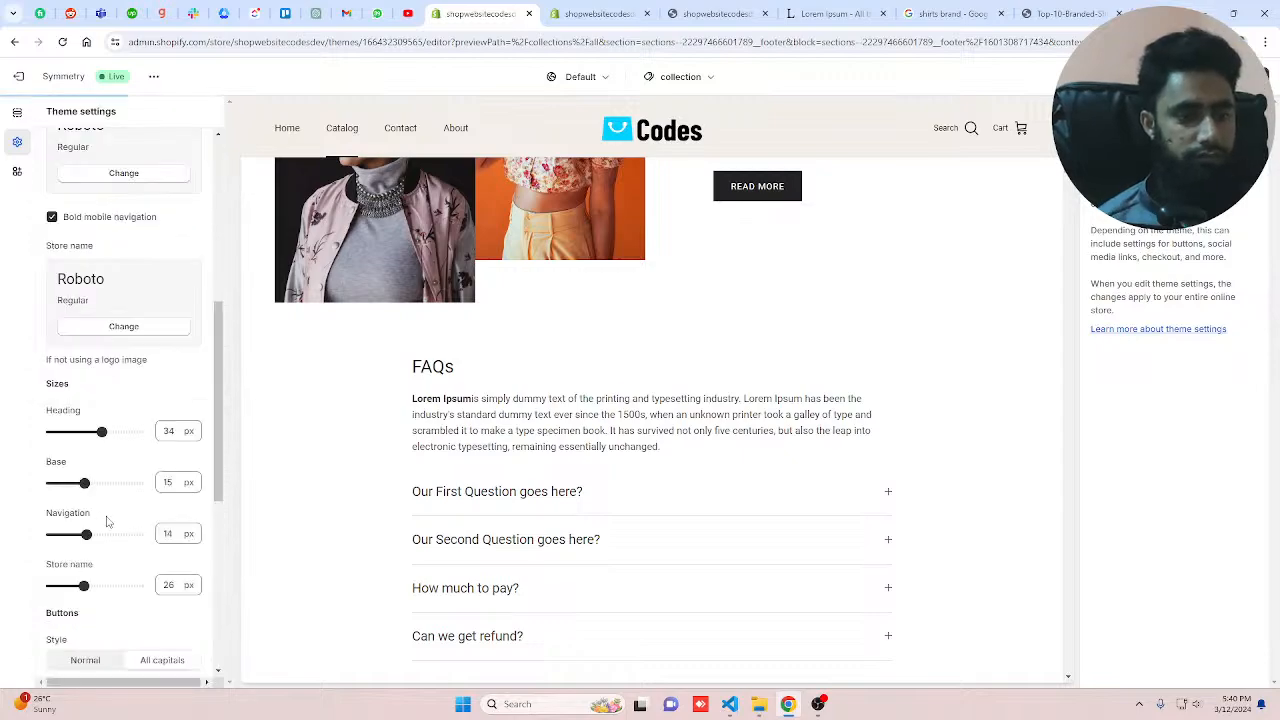
Step: Open the Search section of the theme settings and its collection card text position options
scroll(108, 521, up, 5)
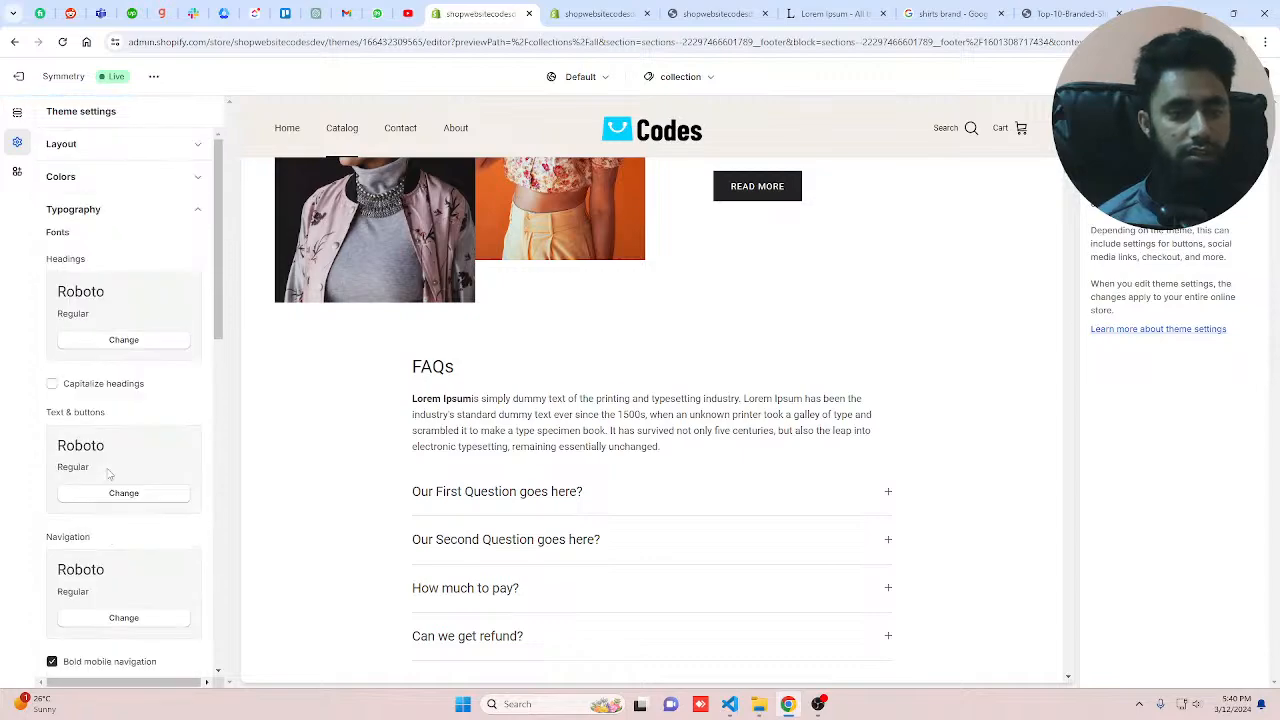
scroll(110, 475, down, 10)
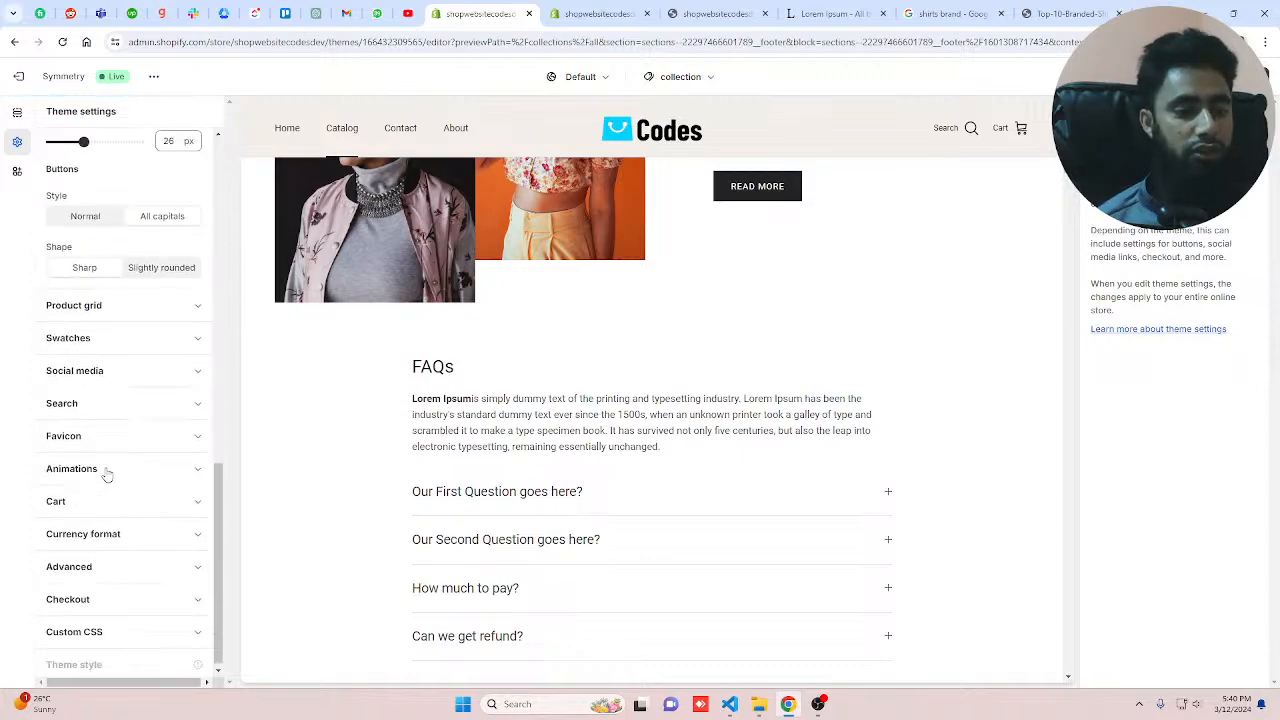
click(89, 404)
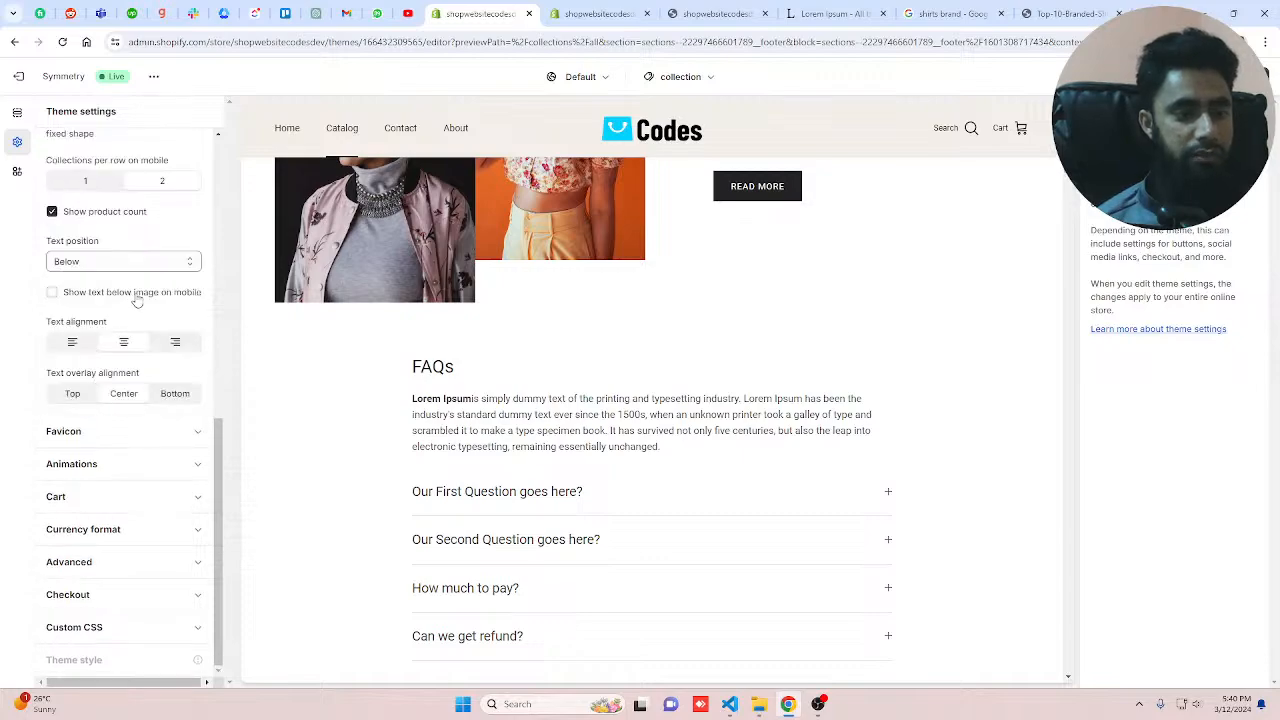
click(74, 262)
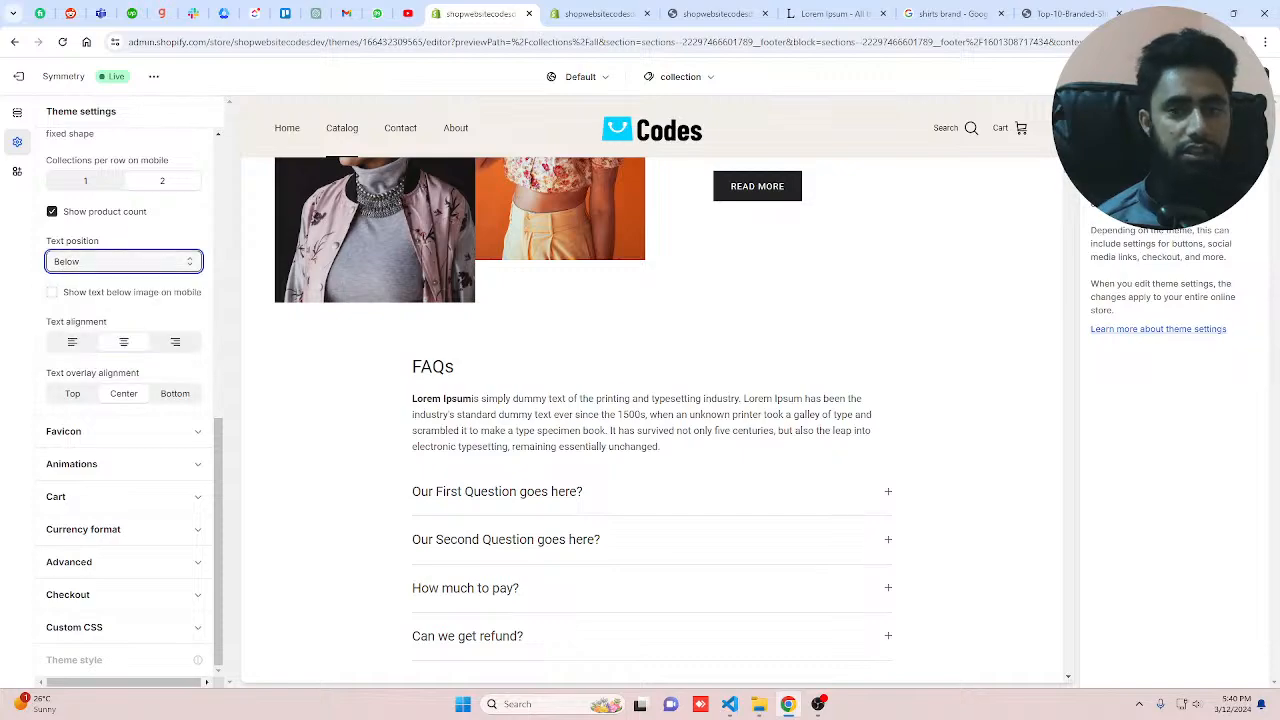
click(1247, 77)
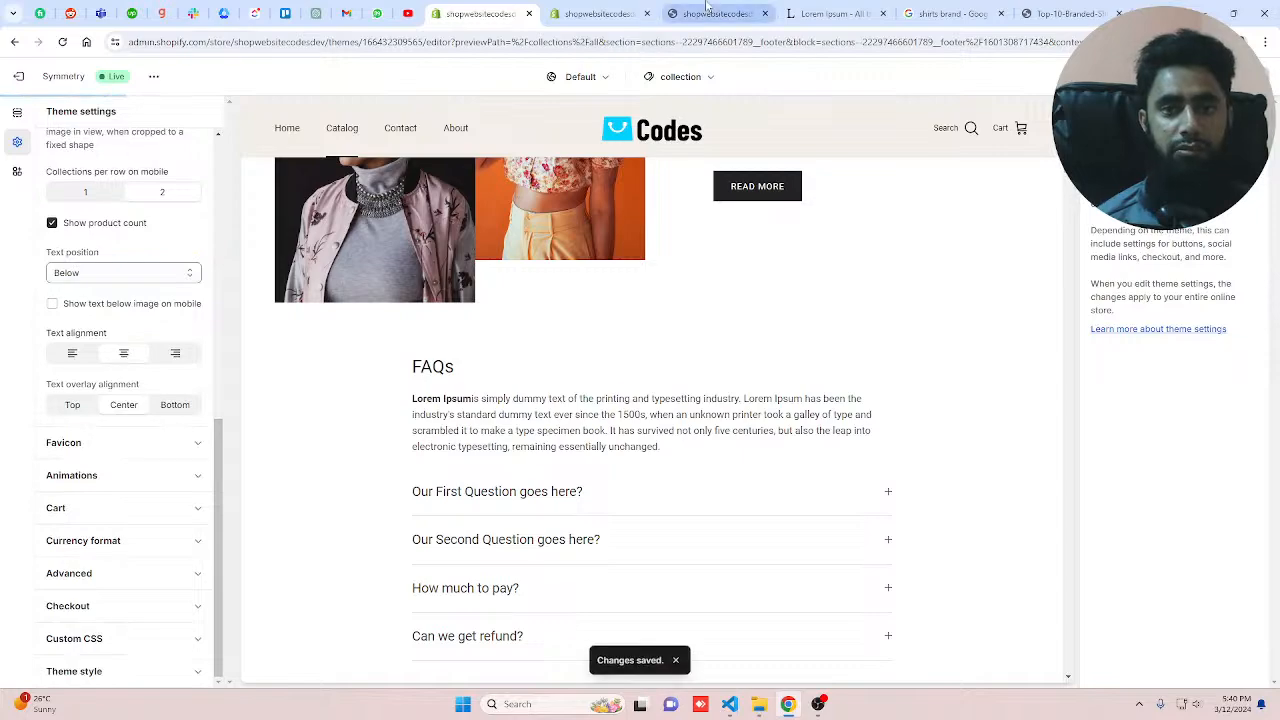
Step: Review the header on the storefront preview, including its search overlay
click(706, 12)
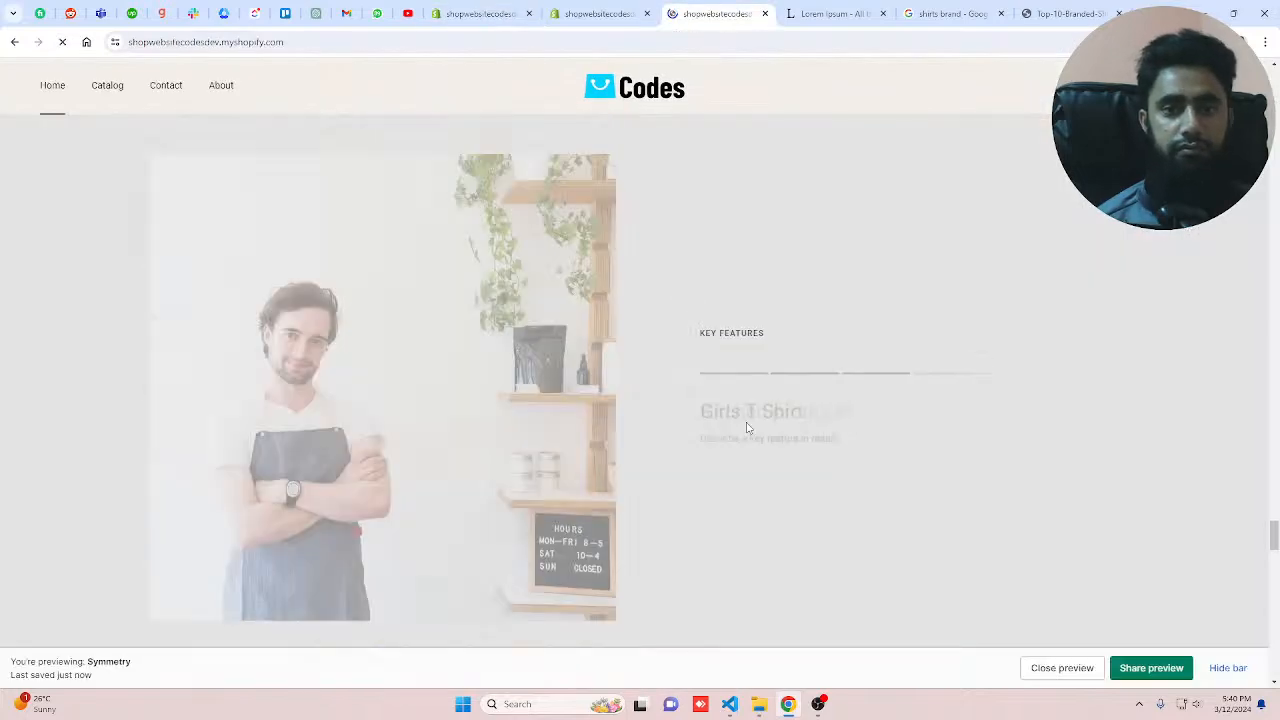
scroll(749, 428, up, 8)
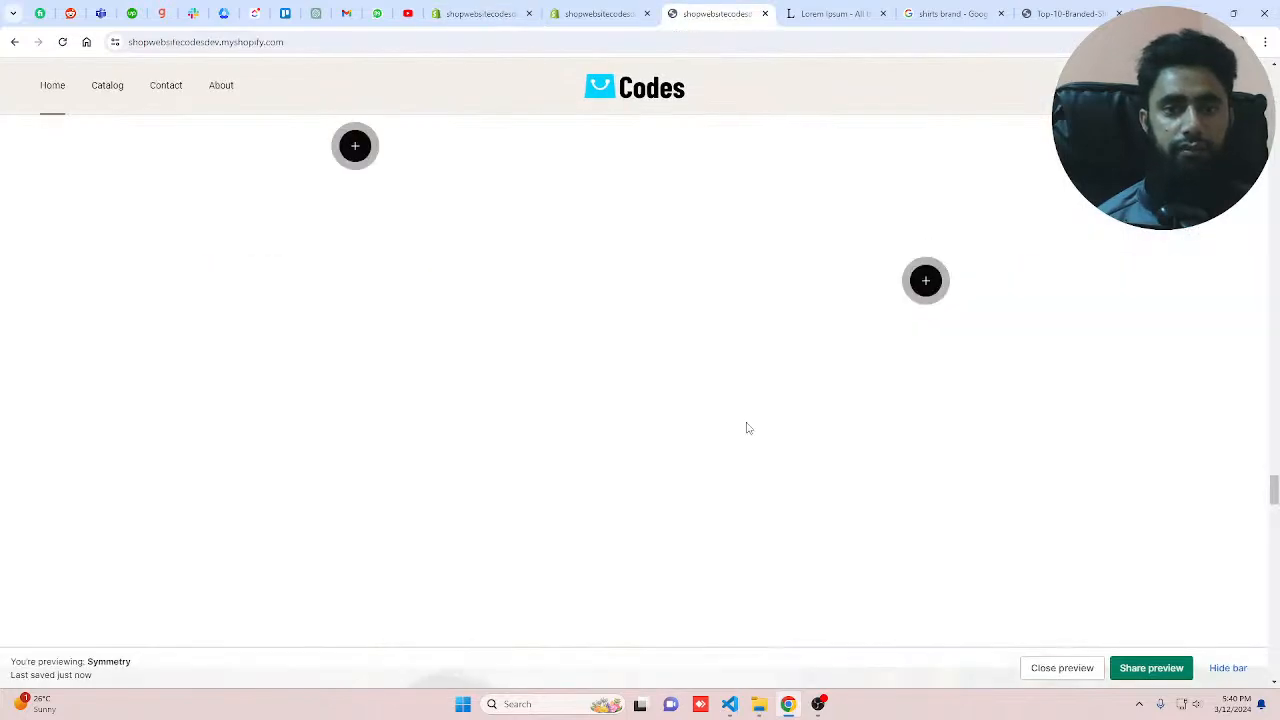
scroll(746, 428, up, 5)
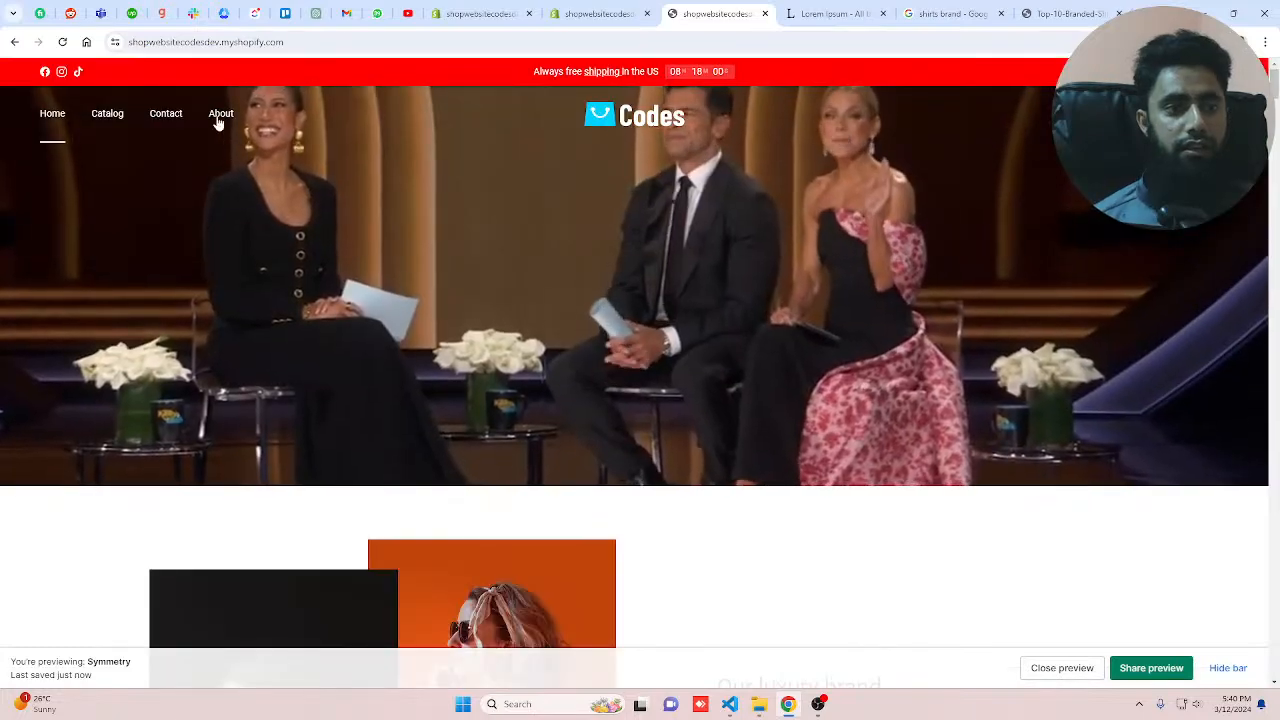
mouse_move(217, 120)
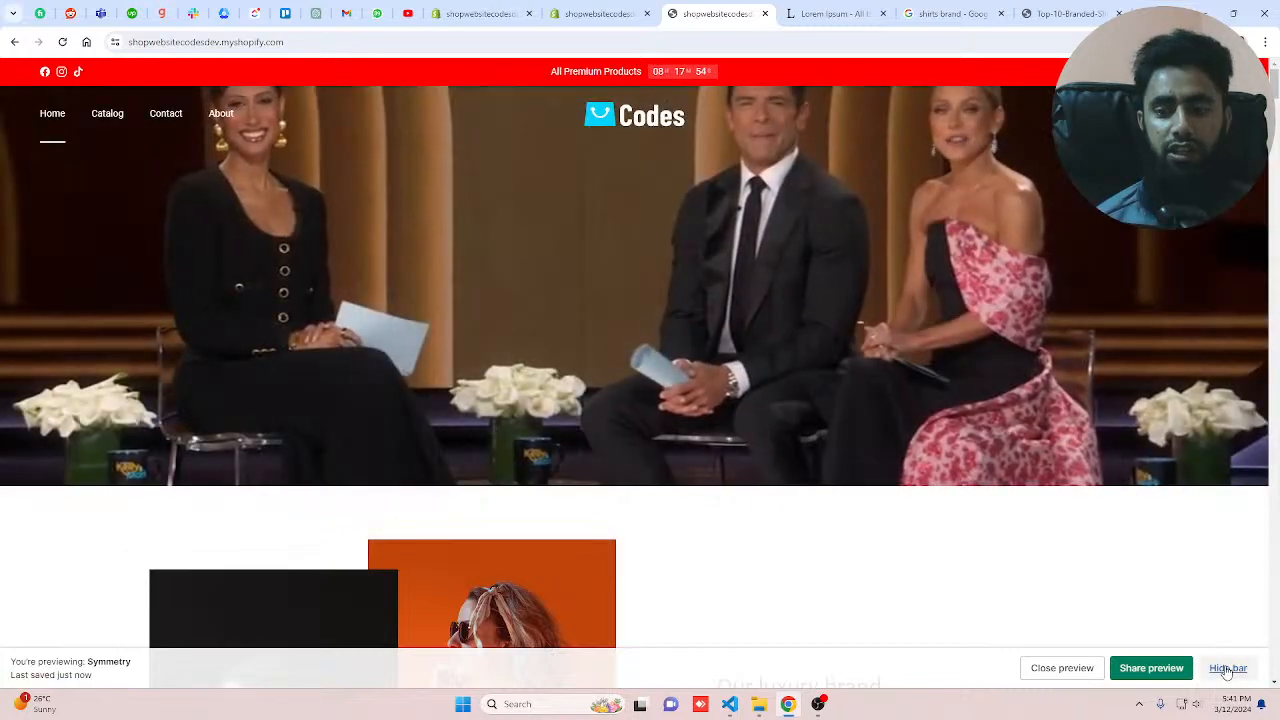
click(1227, 668)
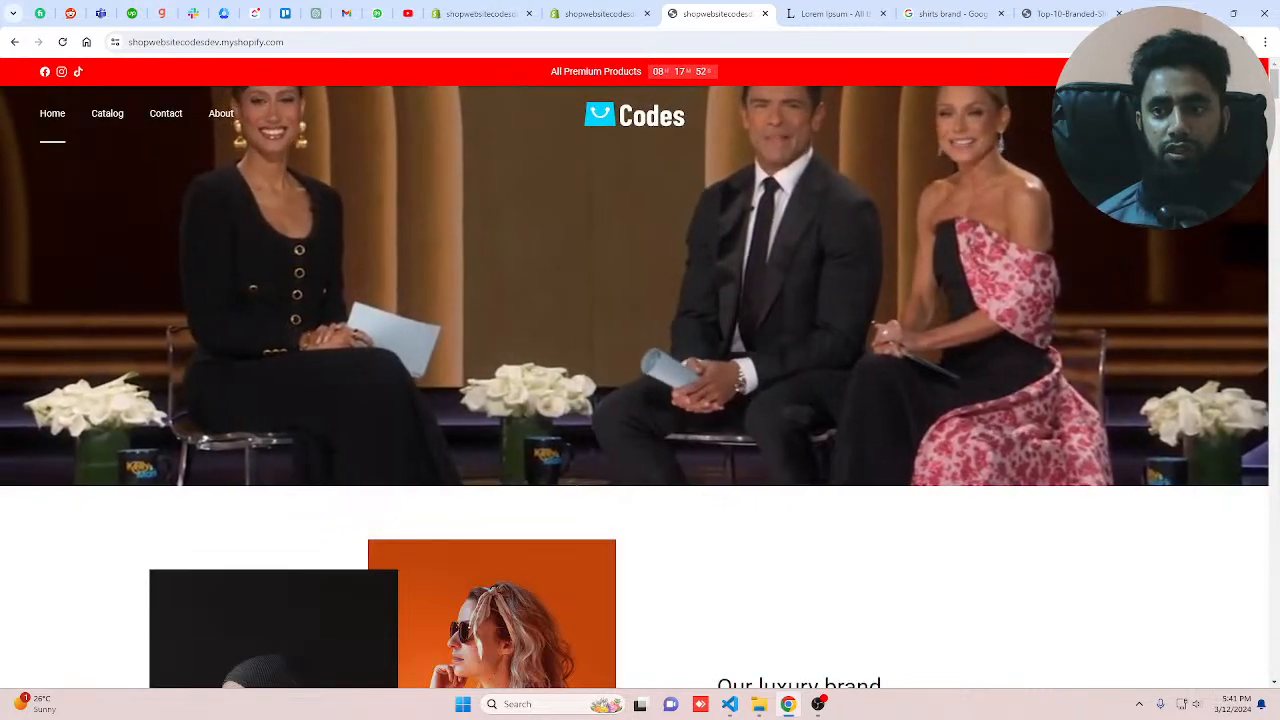
click(1136, 114)
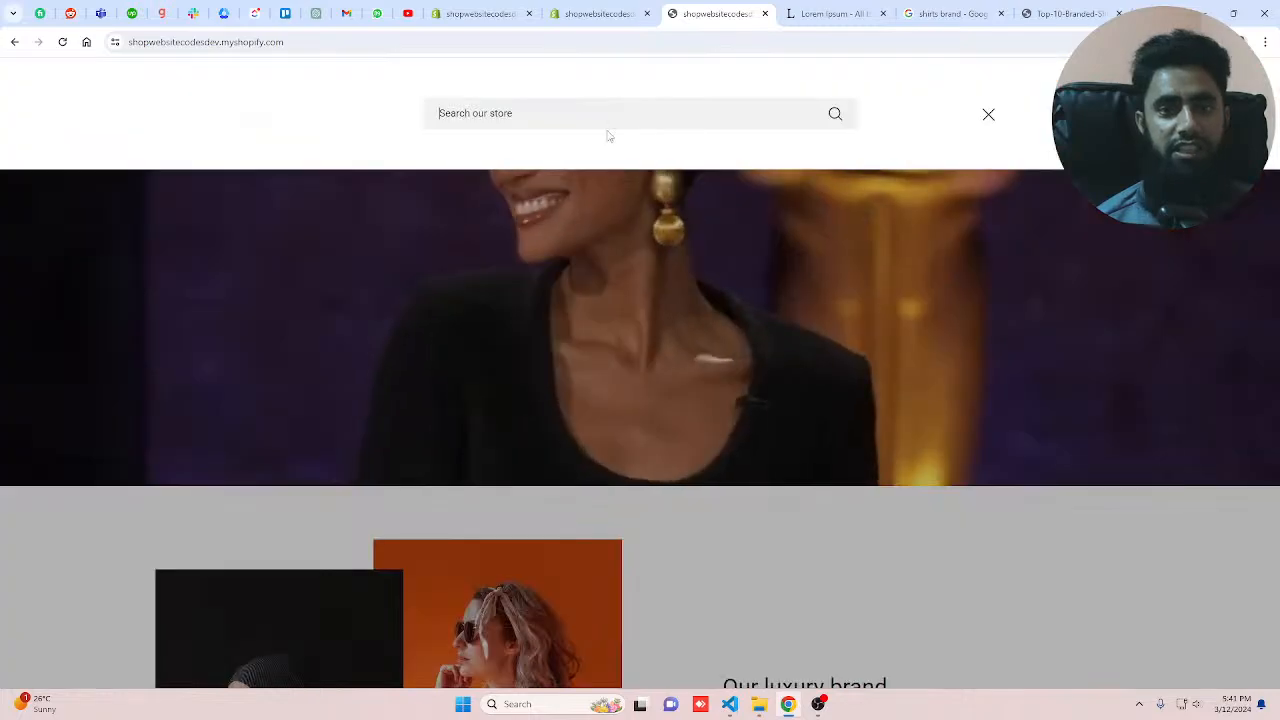
click(486, 13)
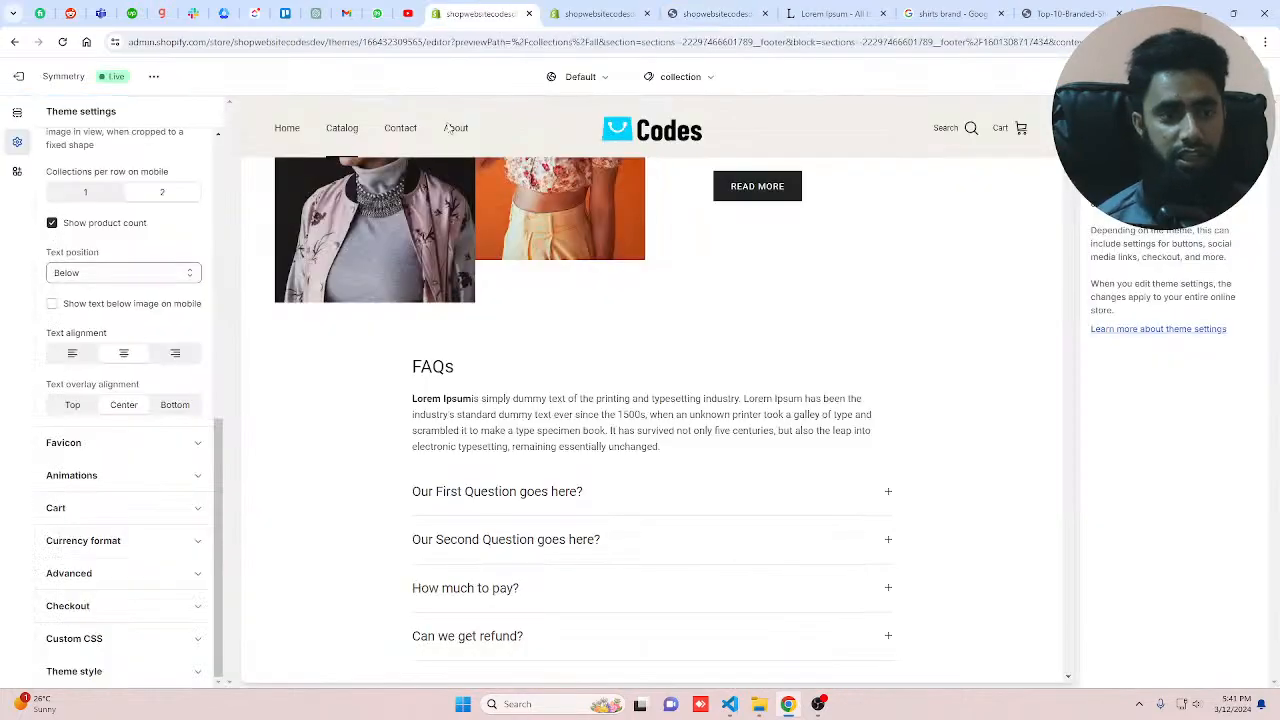
Step: Set the collection cards' text position to Over - Tint
click(98, 272)
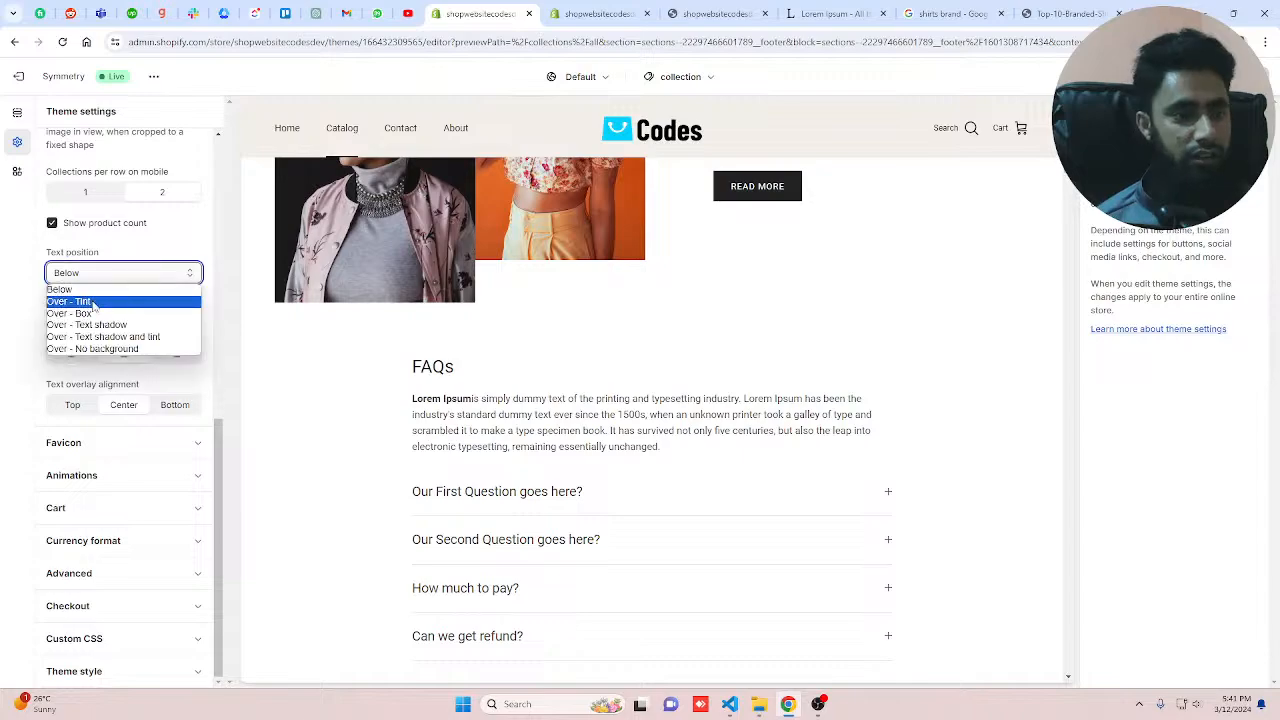
click(94, 302)
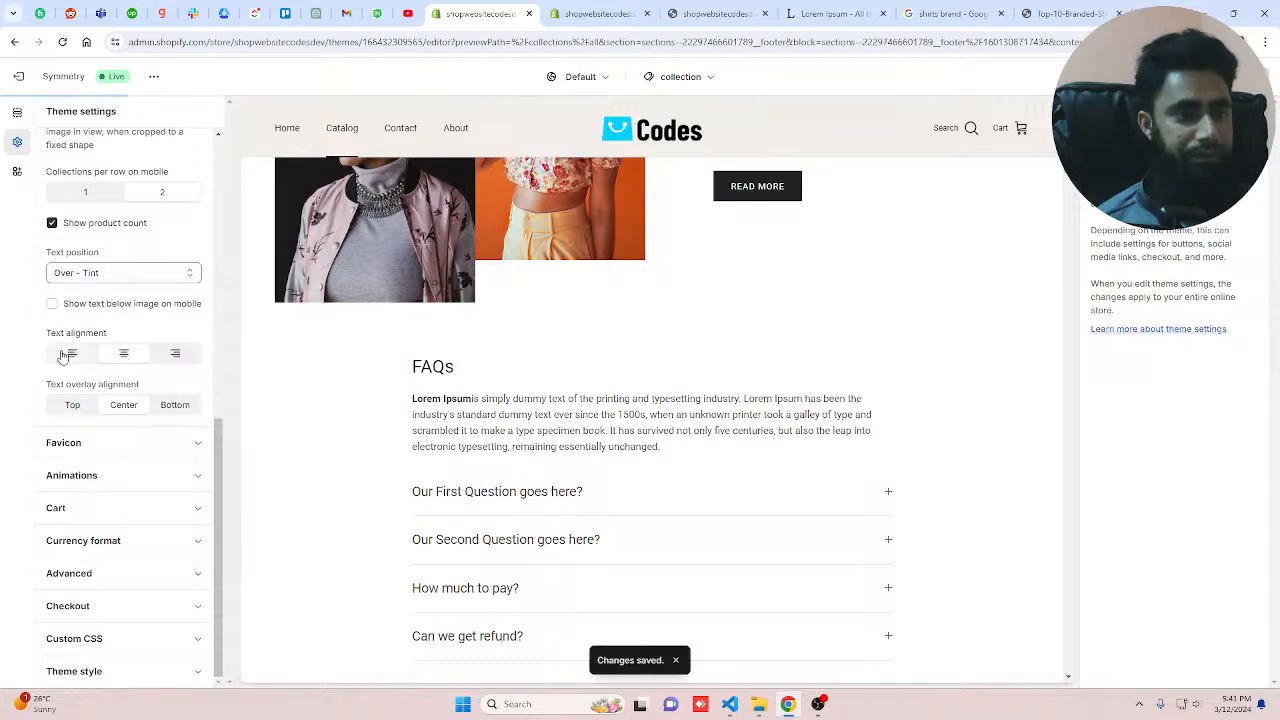
scroll(138, 398, up, 2)
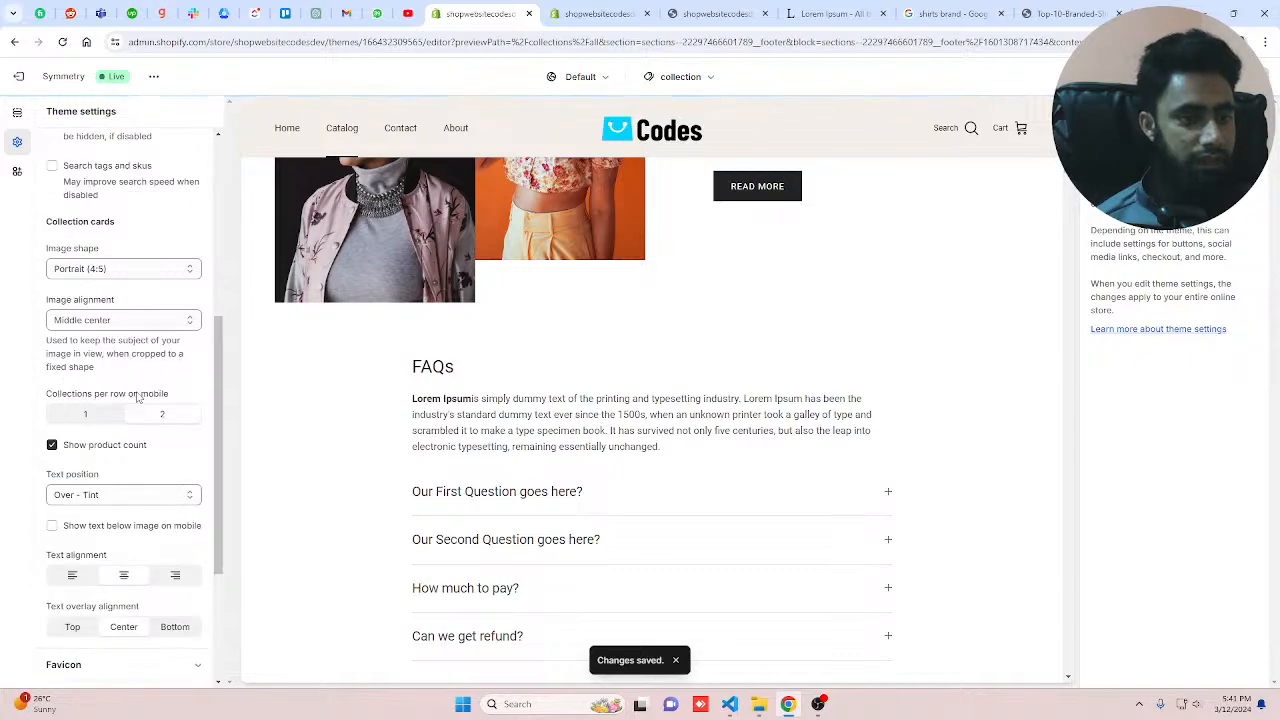
scroll(138, 398, up, 2)
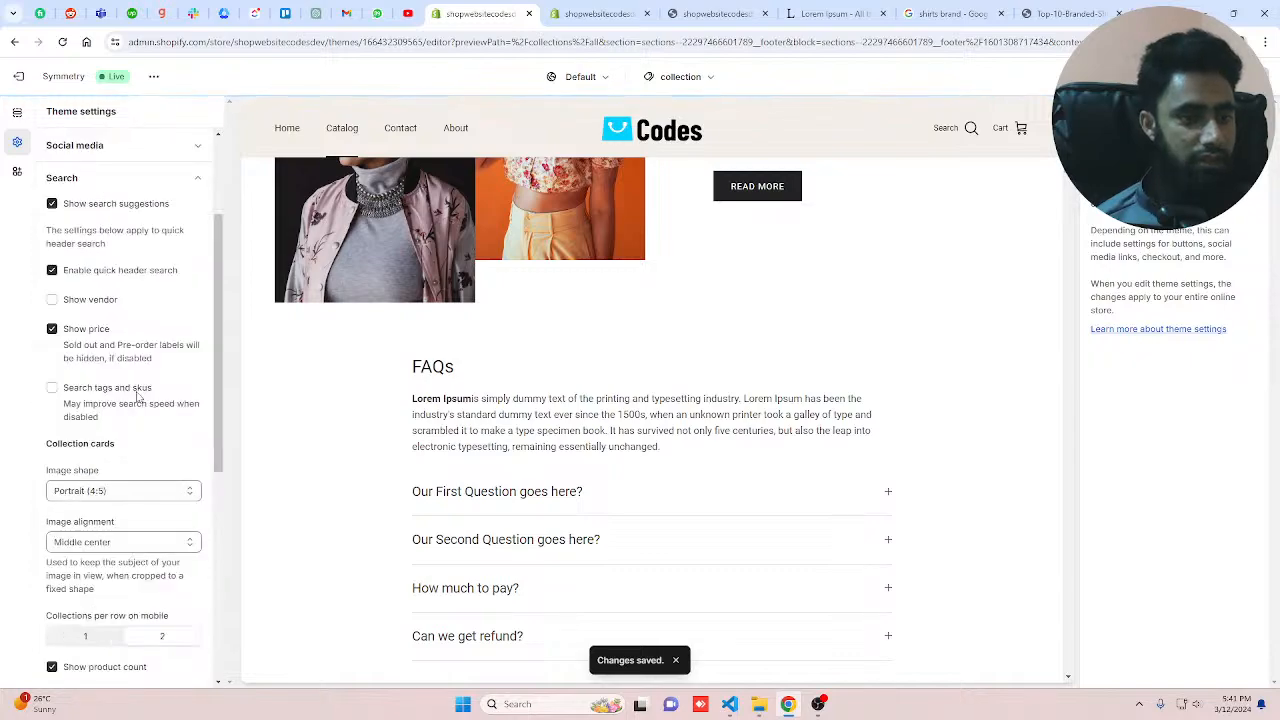
scroll(138, 398, up, 2)
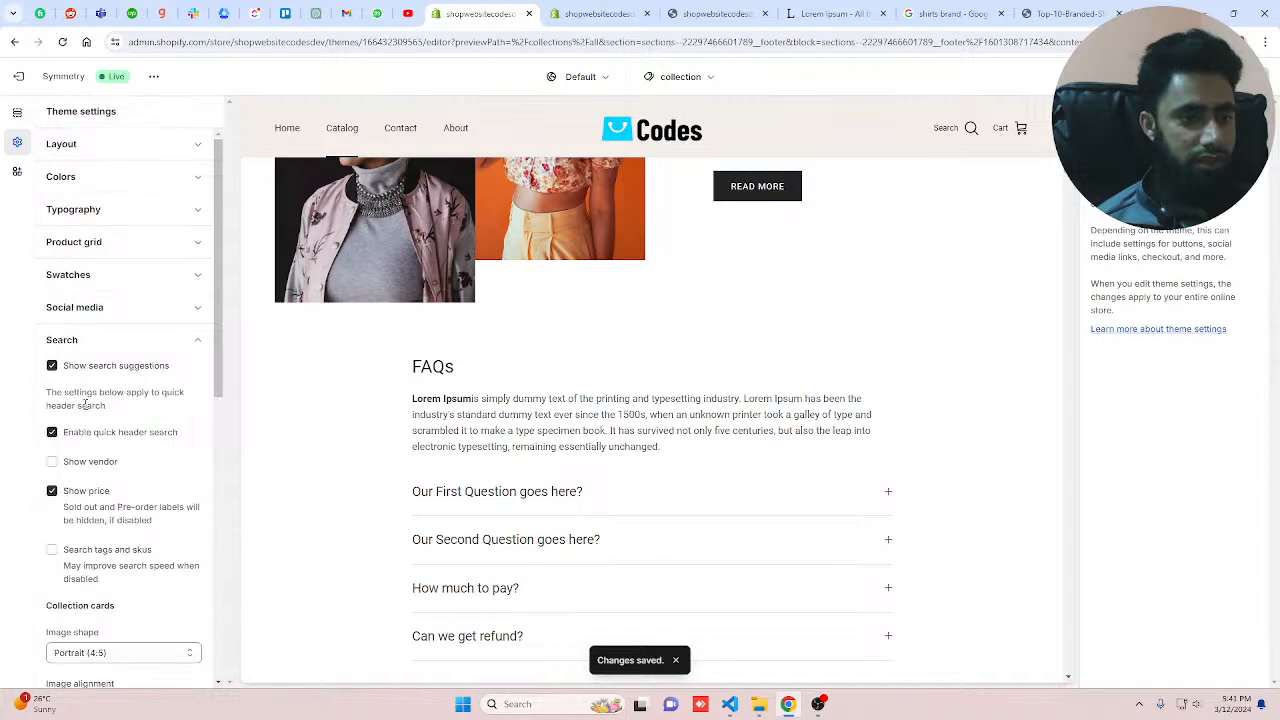
scroll(86, 406, down, 4)
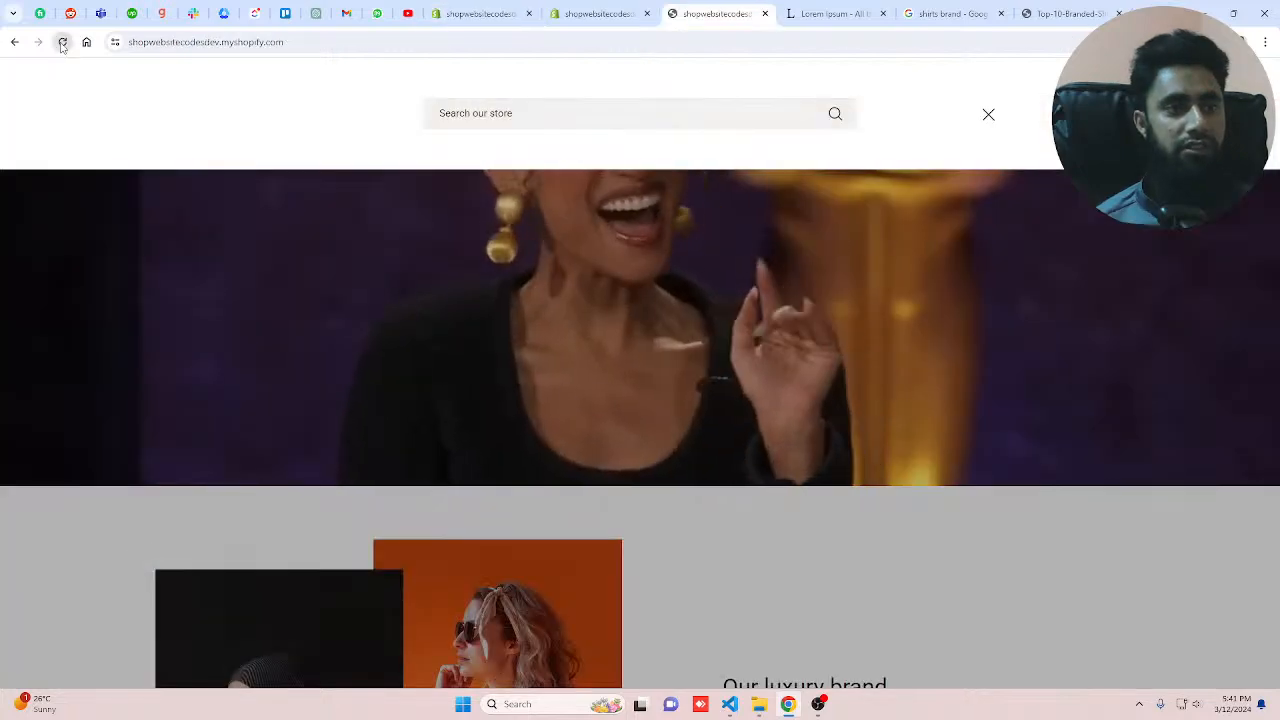
Step: Reload the storefront preview and check the header search overlay
click(62, 42)
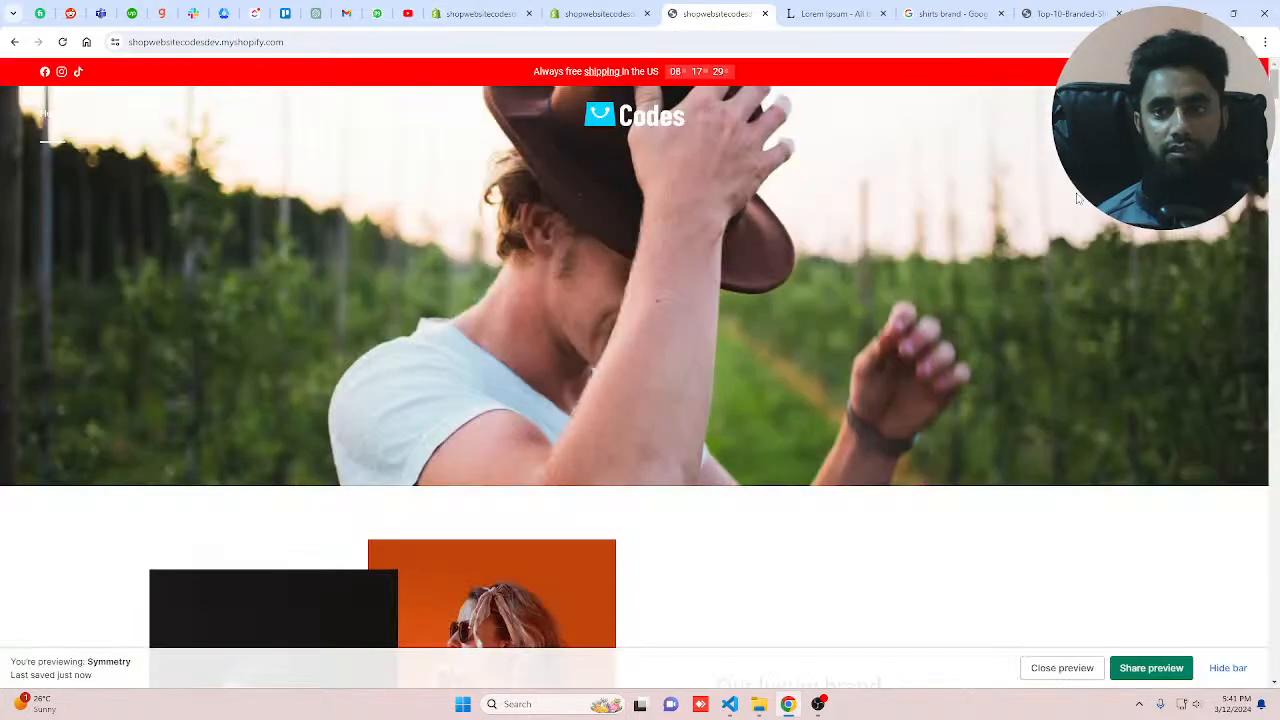
click(1172, 114)
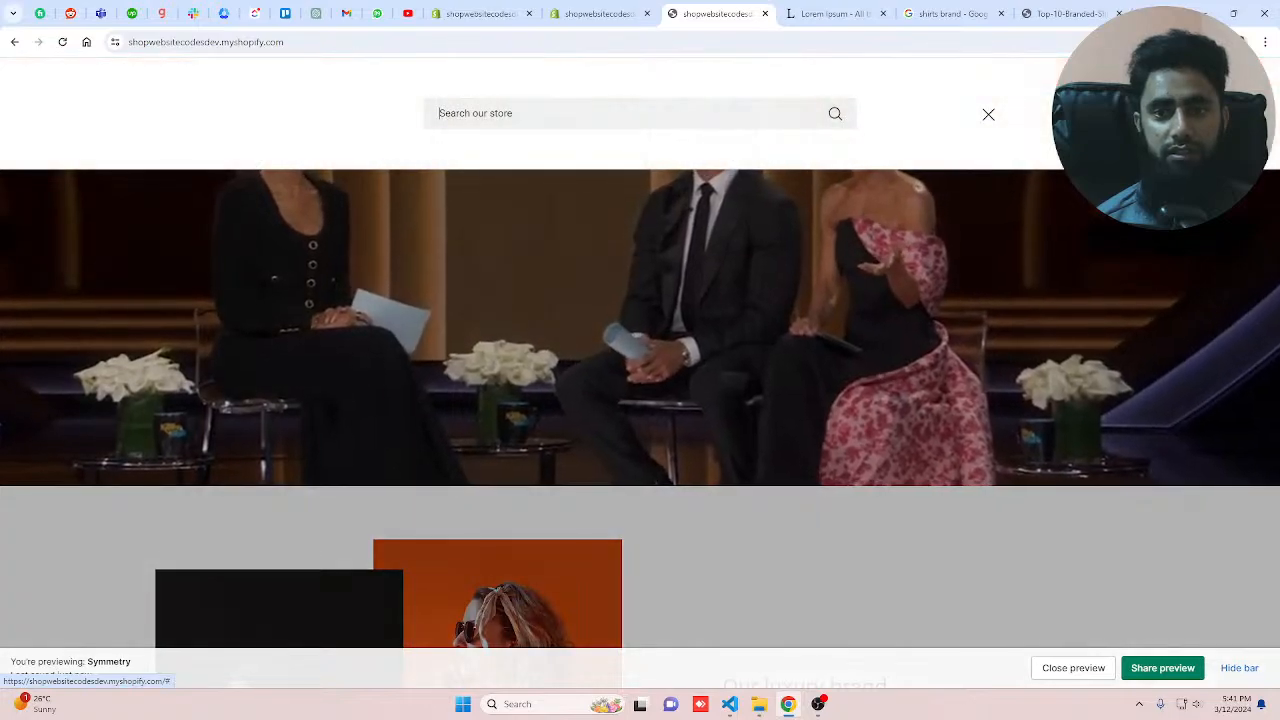
click(988, 114)
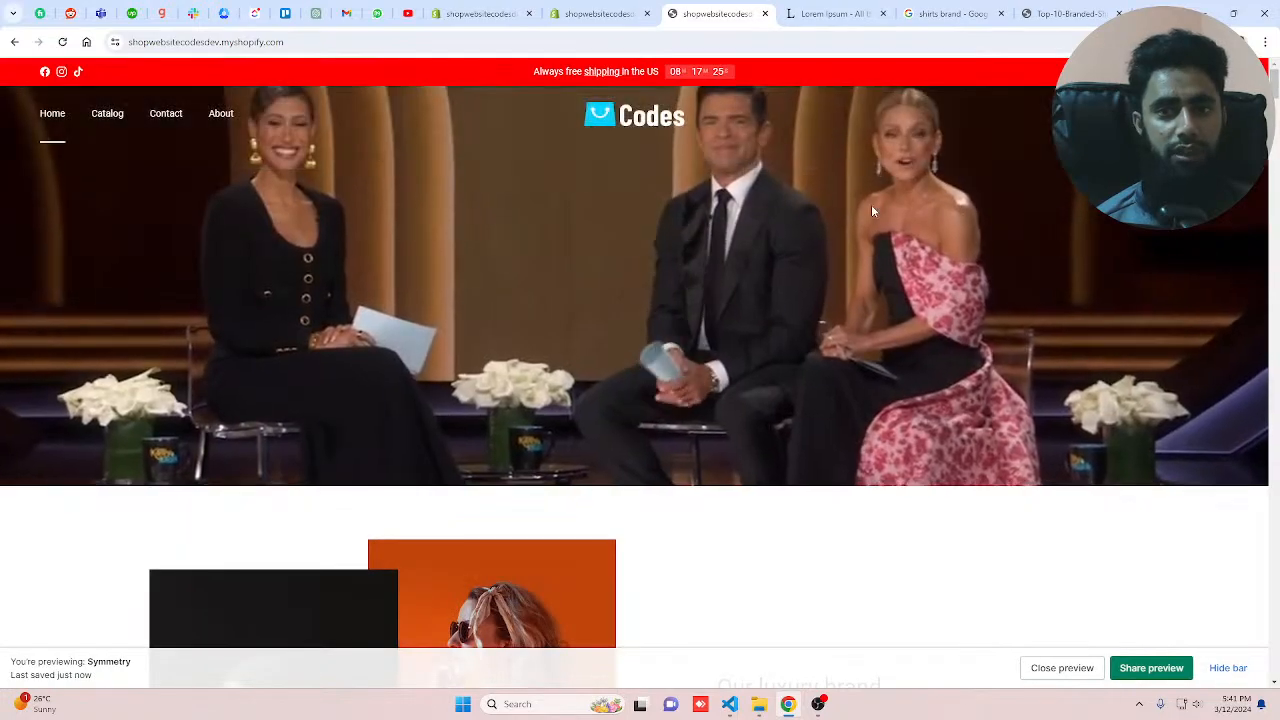
click(1228, 668)
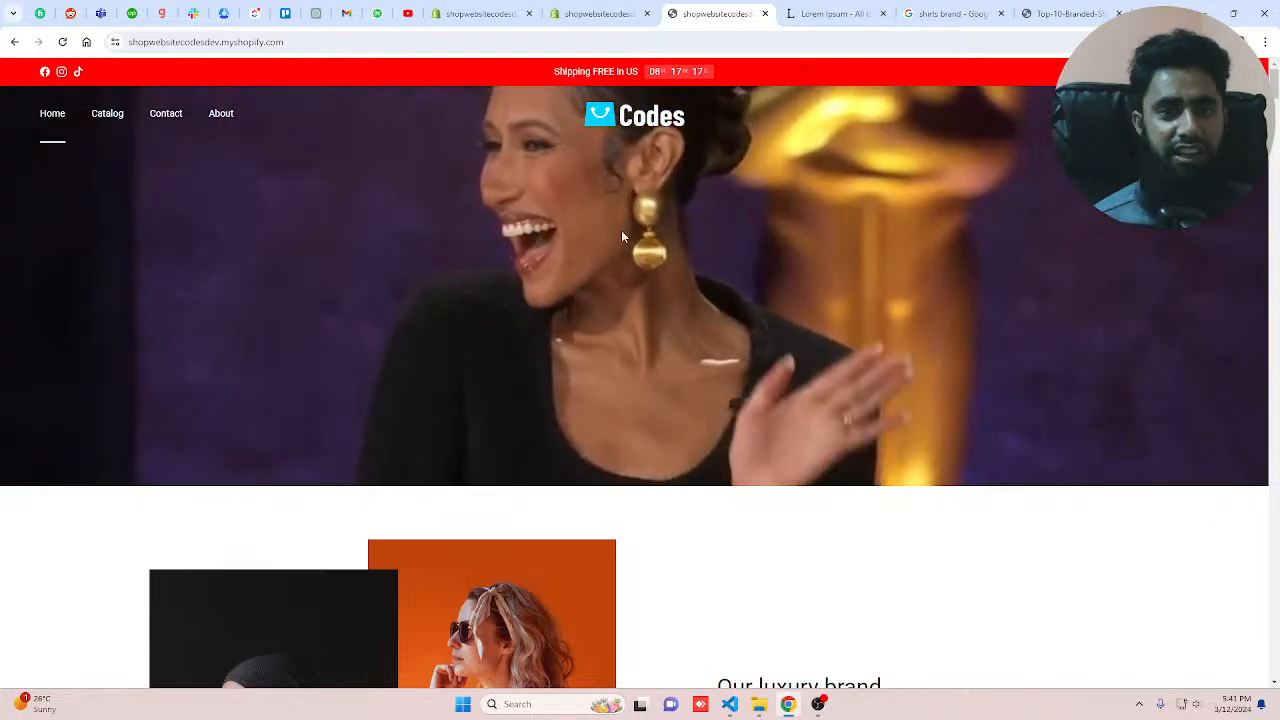
Step: Browse the Favicon and Cart sections of the theme settings
click(466, 14)
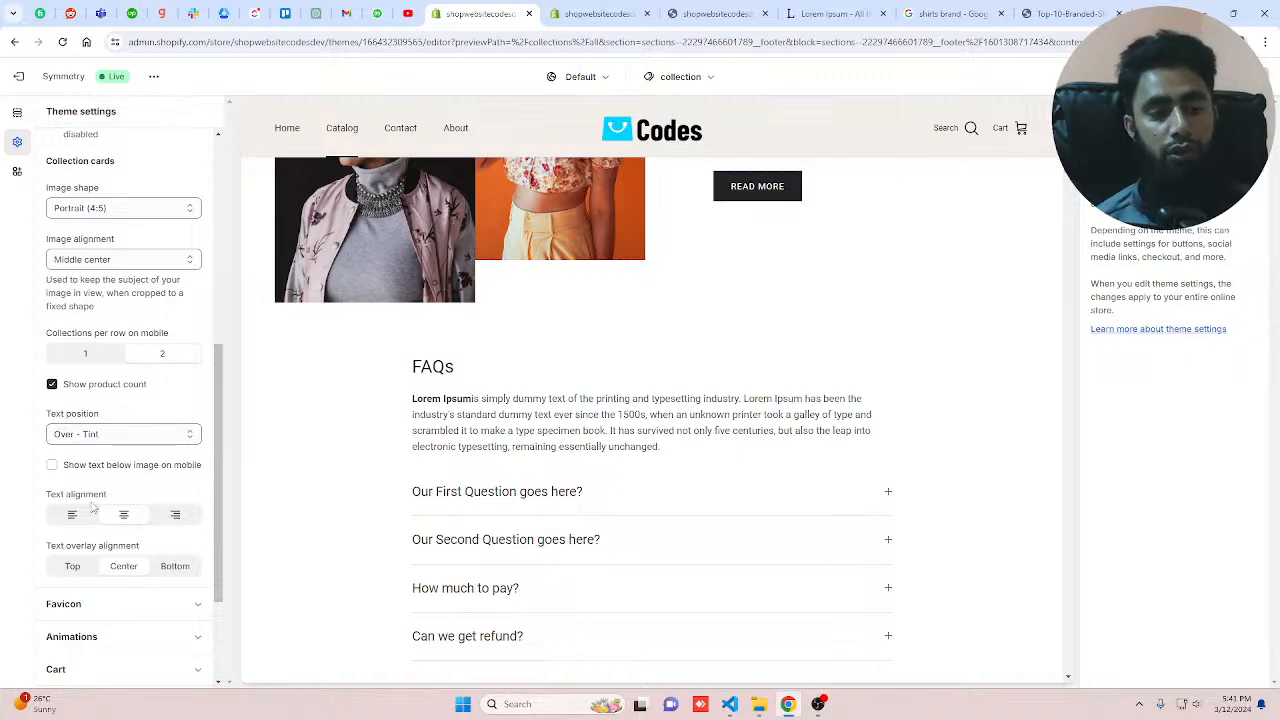
scroll(123, 437, up, 3)
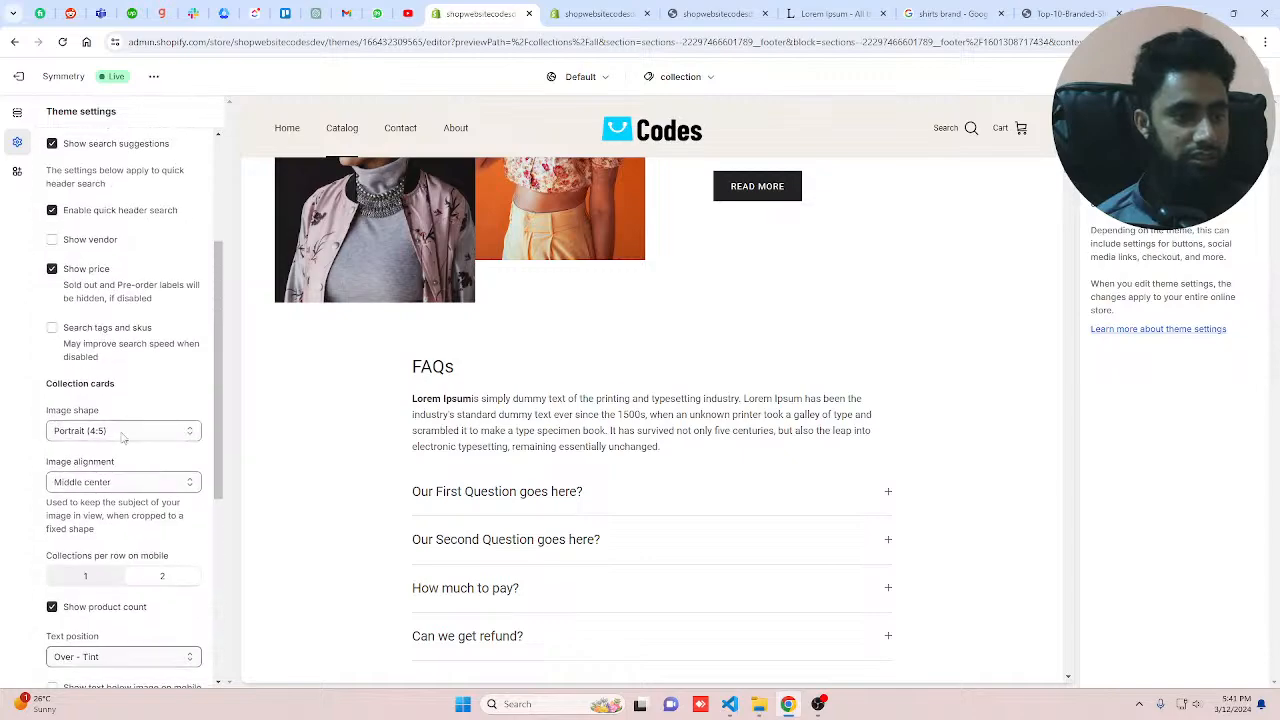
scroll(123, 437, up, 2)
click(89, 340)
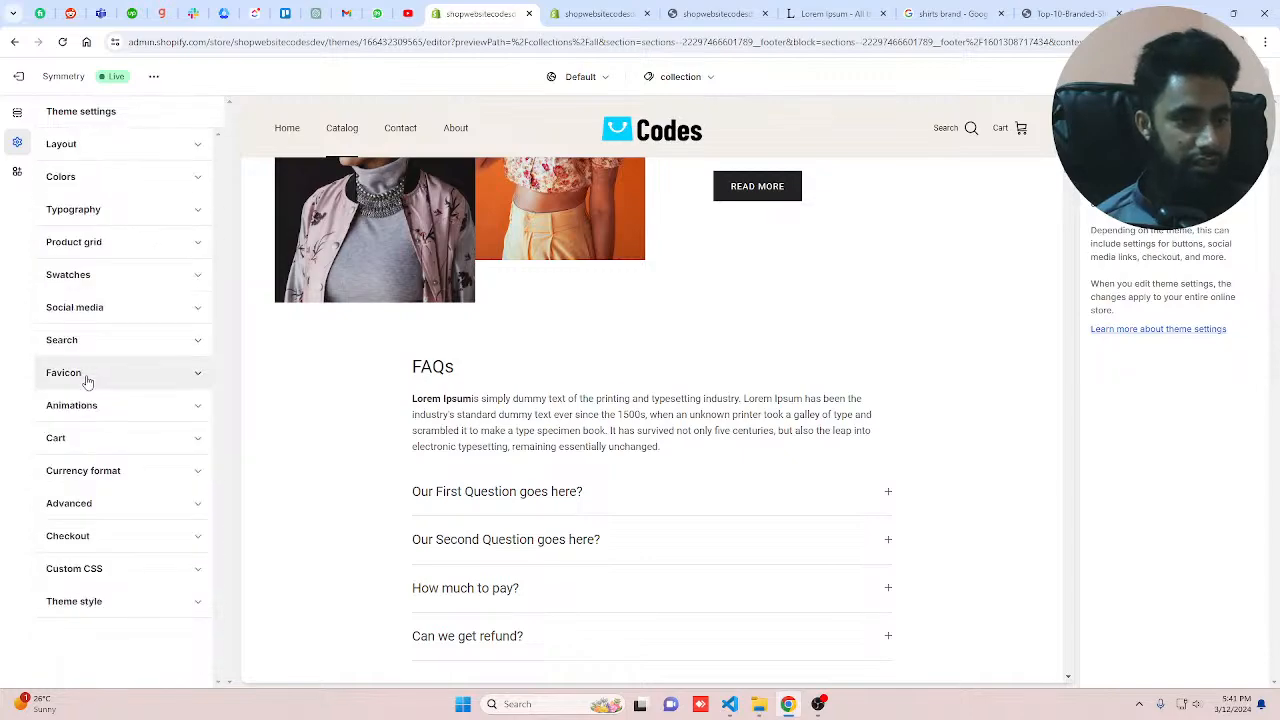
click(87, 380)
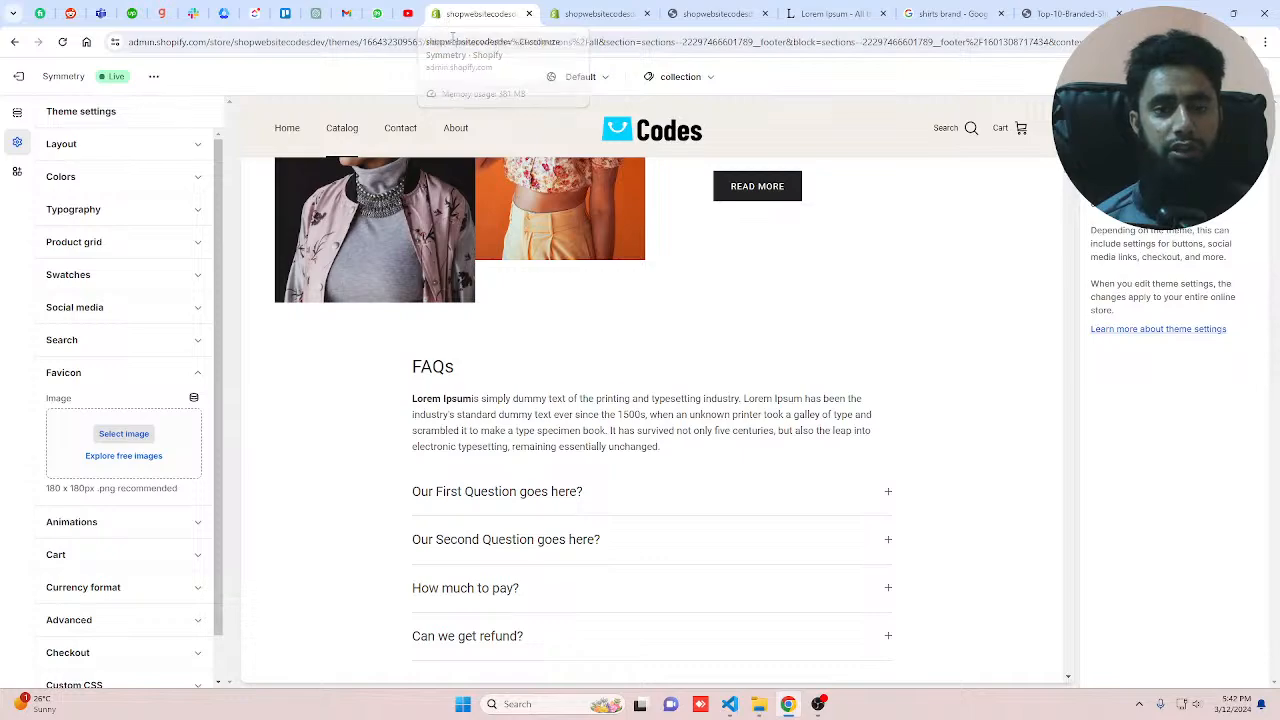
click(113, 549)
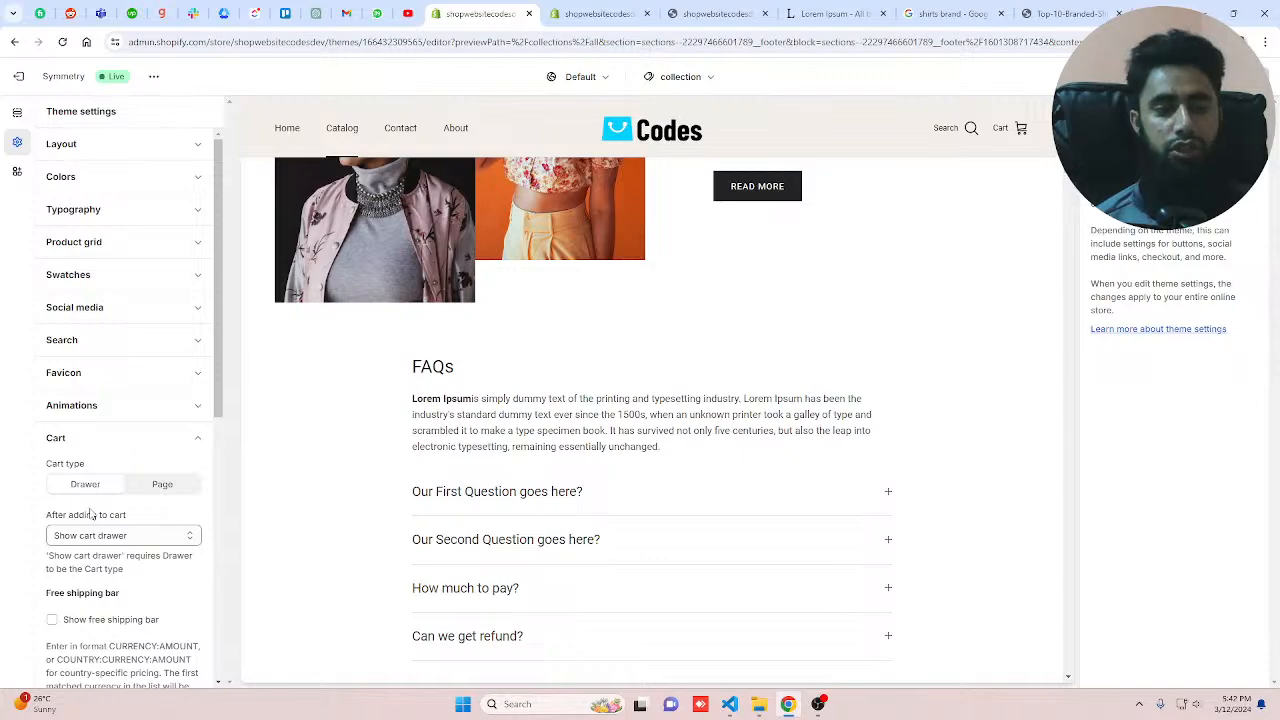
Step: Scroll through the storefront homepage and open the Love T Shirt product page
click(708, 14)
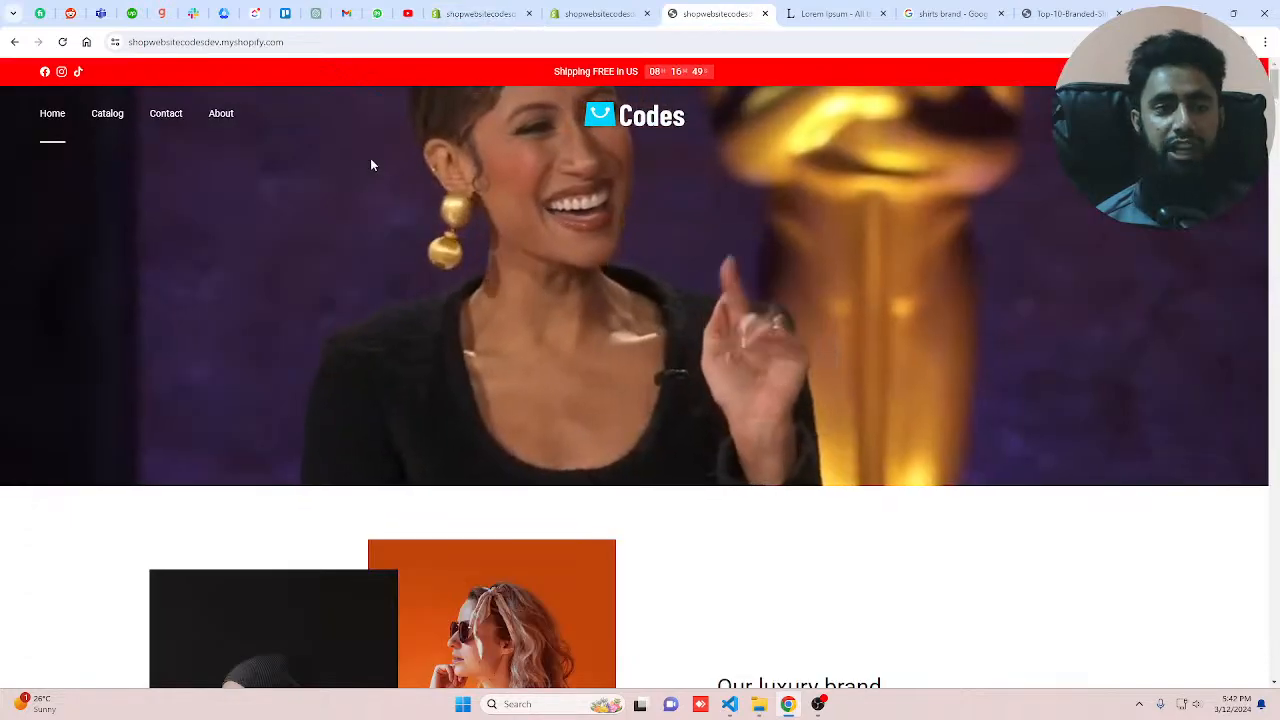
scroll(446, 354, down, 10)
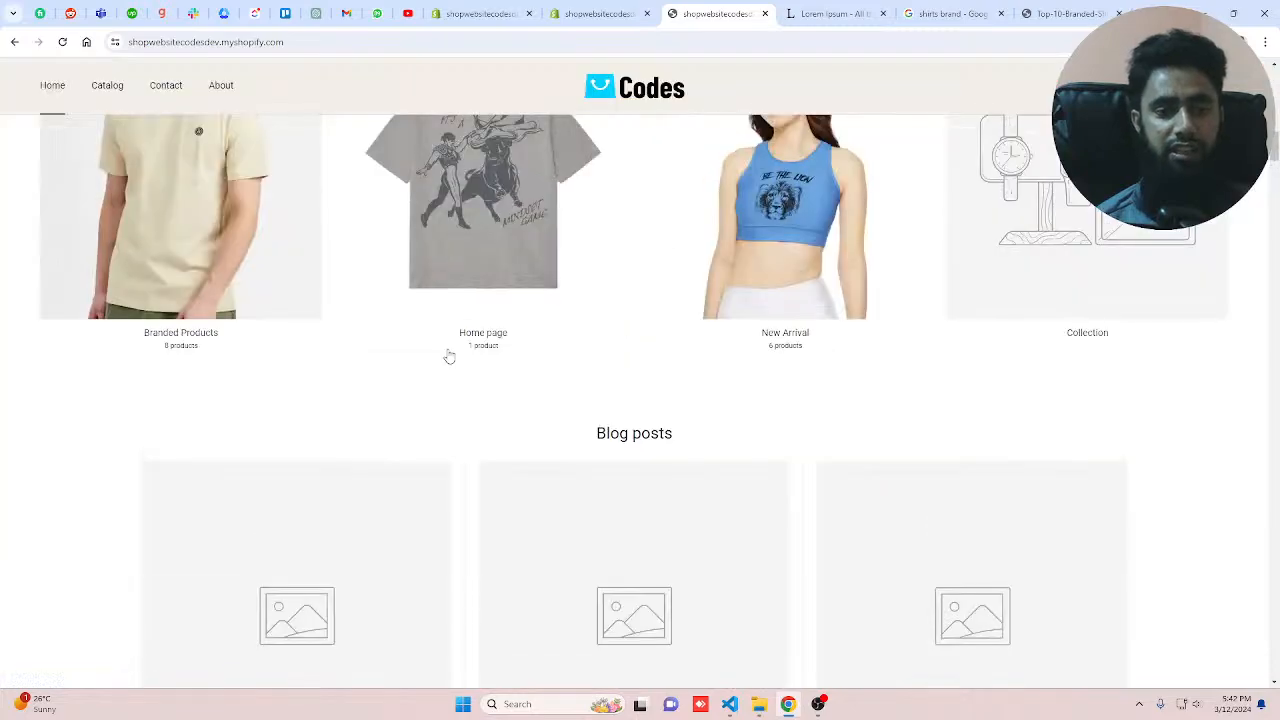
scroll(449, 356, down, 10)
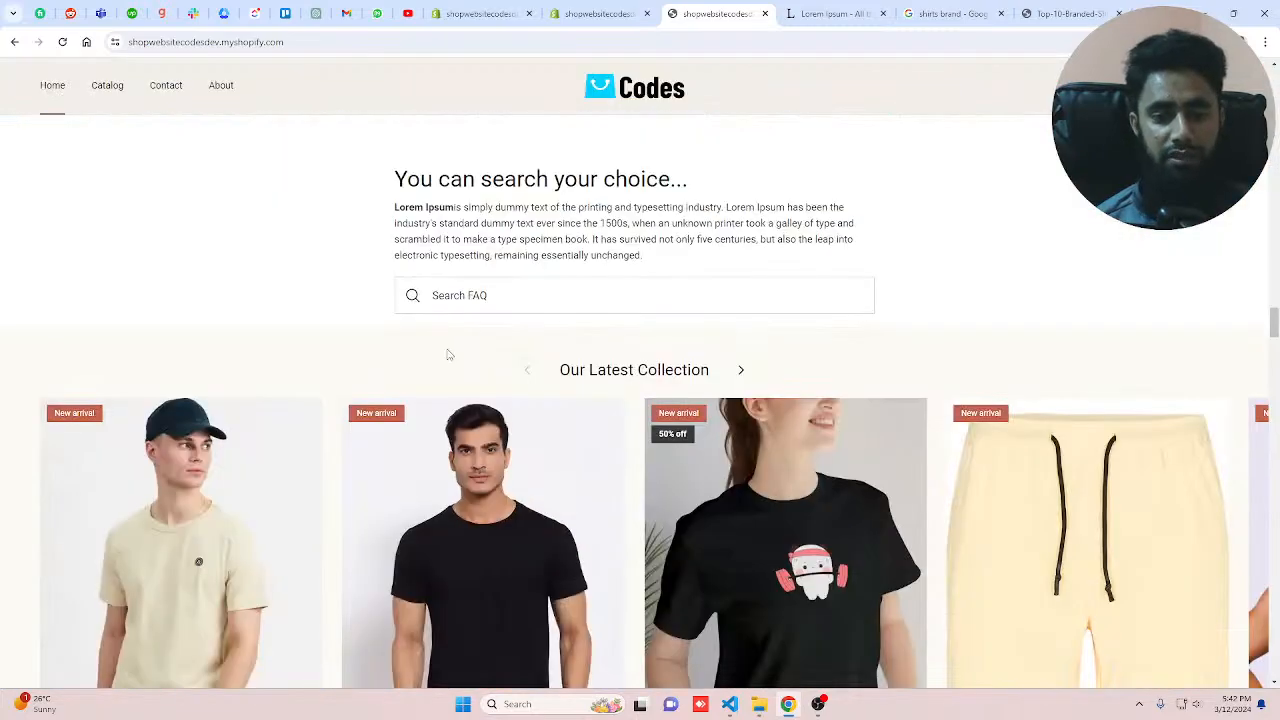
scroll(449, 356, down, 4)
click(659, 345)
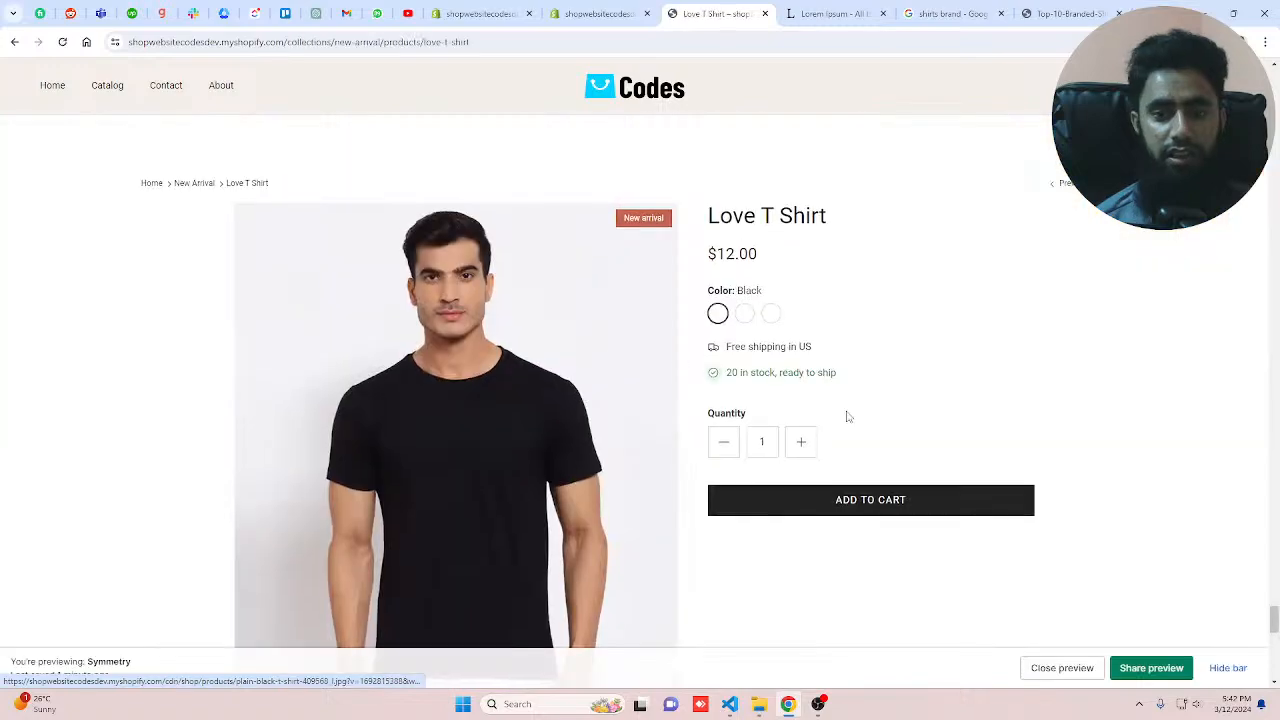
Step: Add the Love T Shirt to the cart on the storefront preview, hide the preview bar and close the cart drawer
click(862, 500)
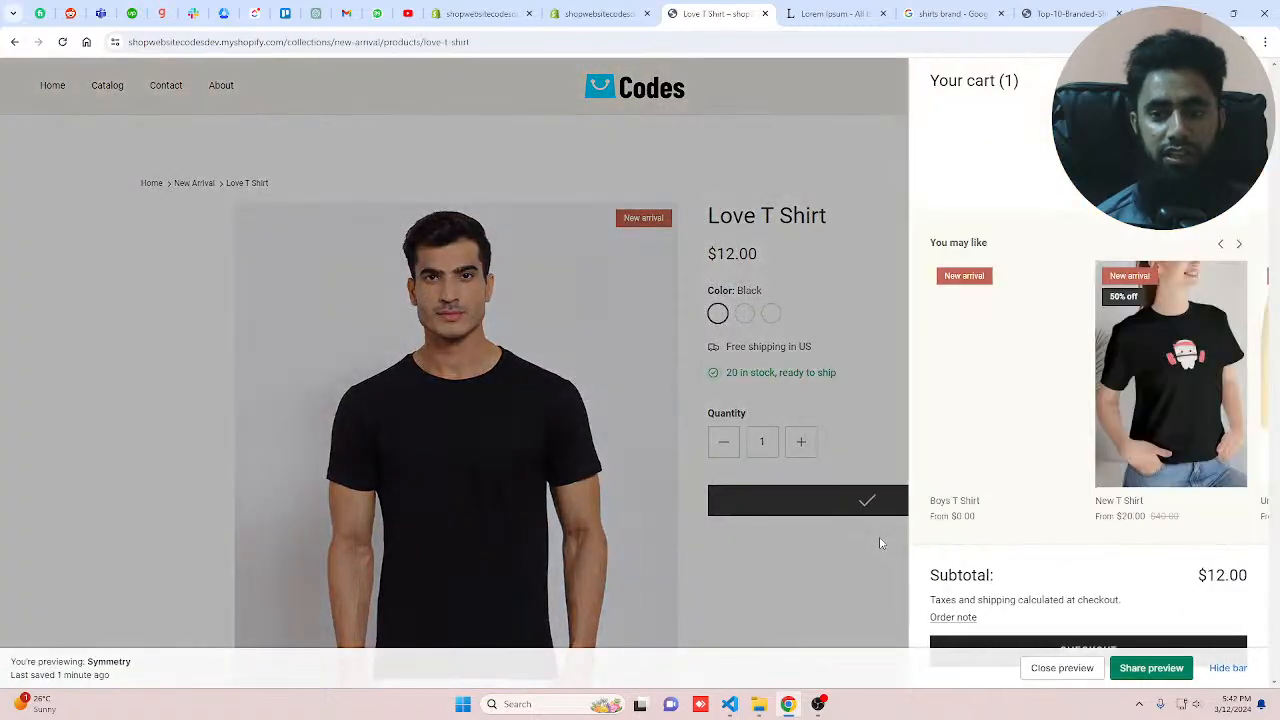
click(1230, 670)
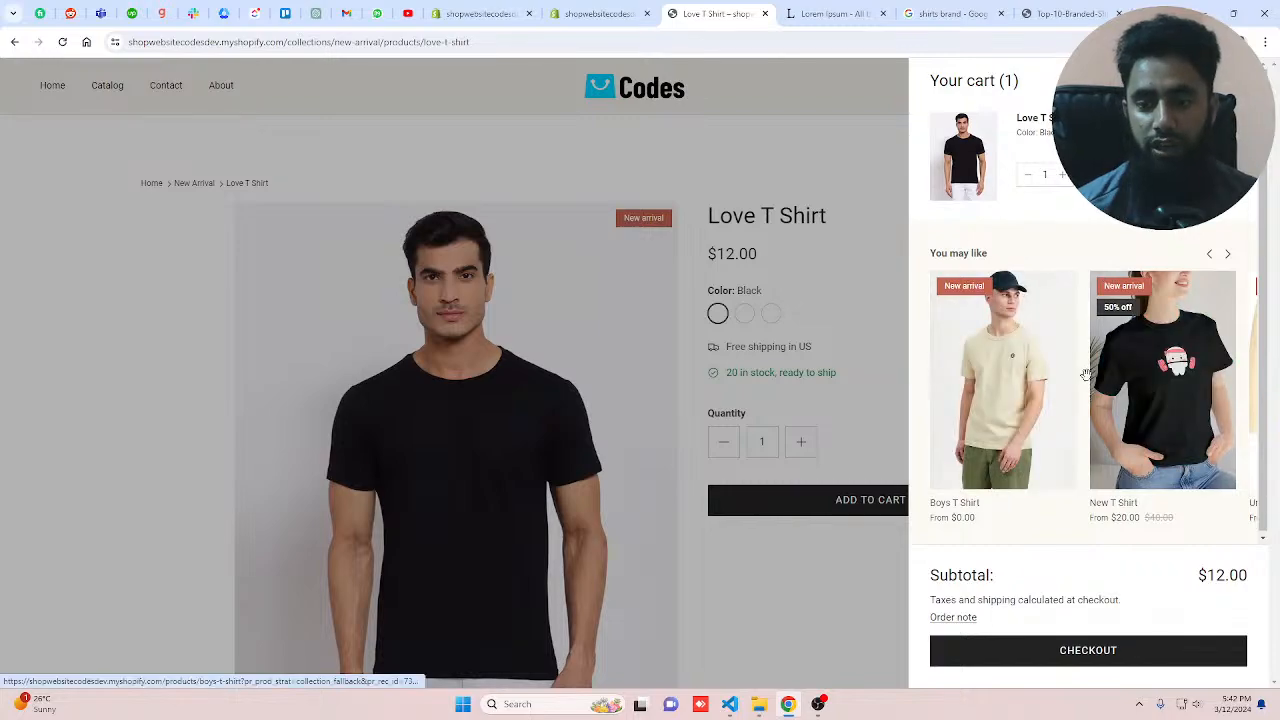
click(772, 152)
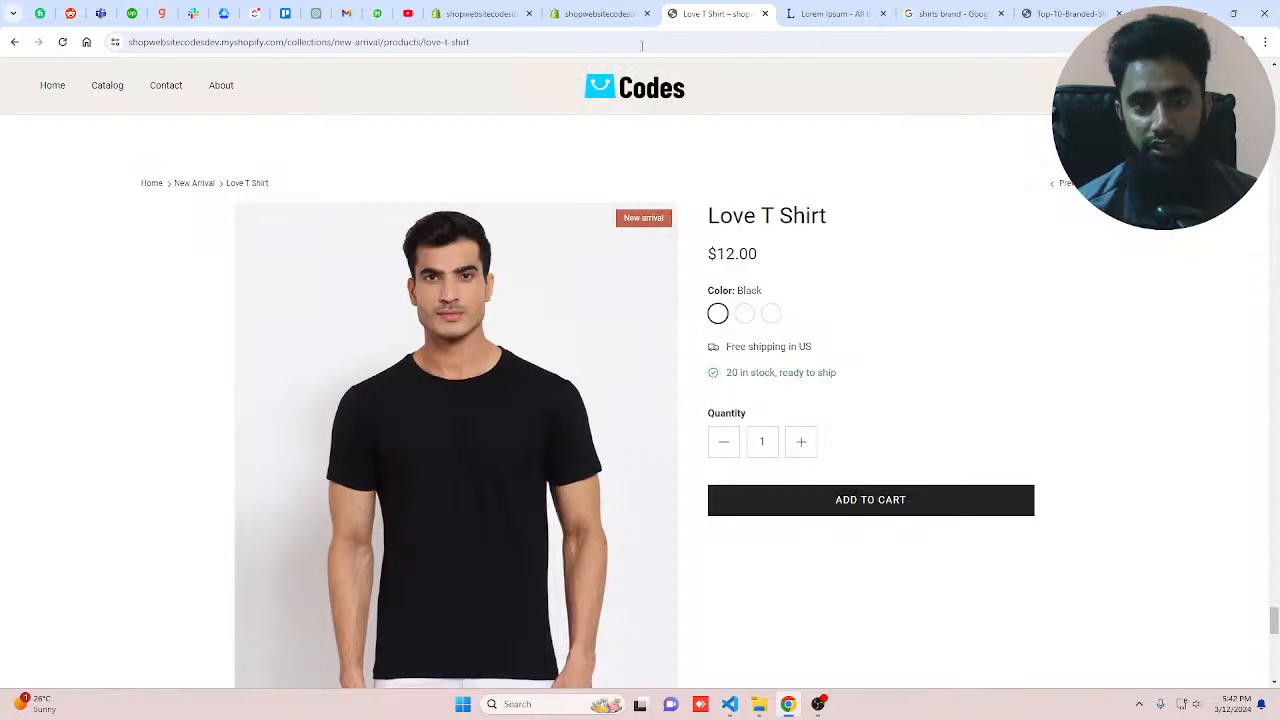
Step: Return to the theme editor and browse the Cart and Checkout sections of the theme settings
click(480, 14)
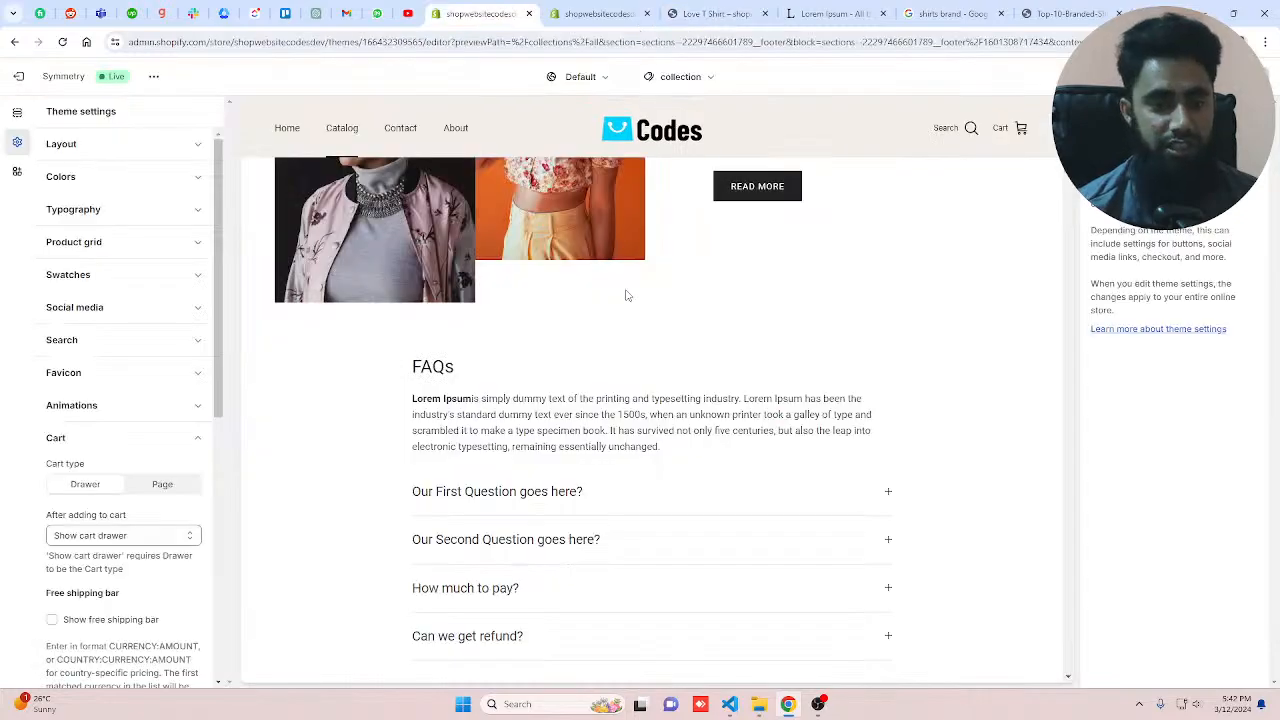
scroll(583, 412, down, 3)
scroll(581, 408, up, 8)
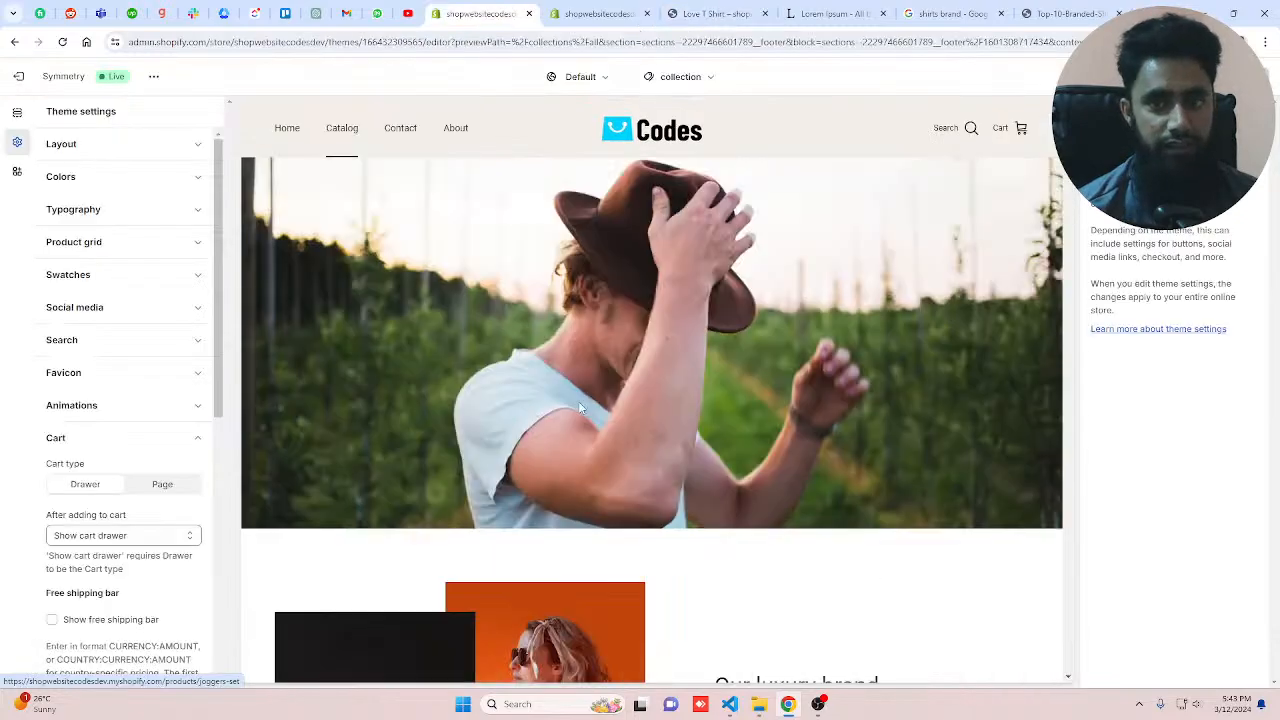
scroll(580, 407, up, 1)
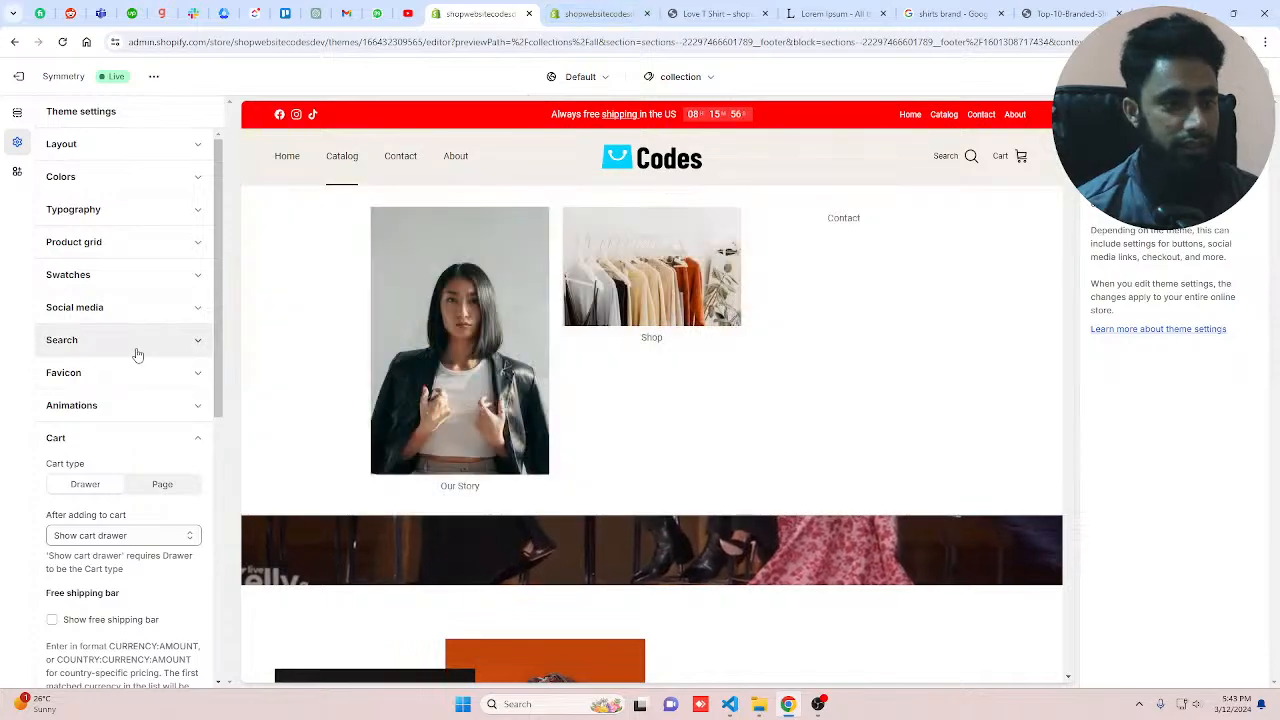
click(112, 438)
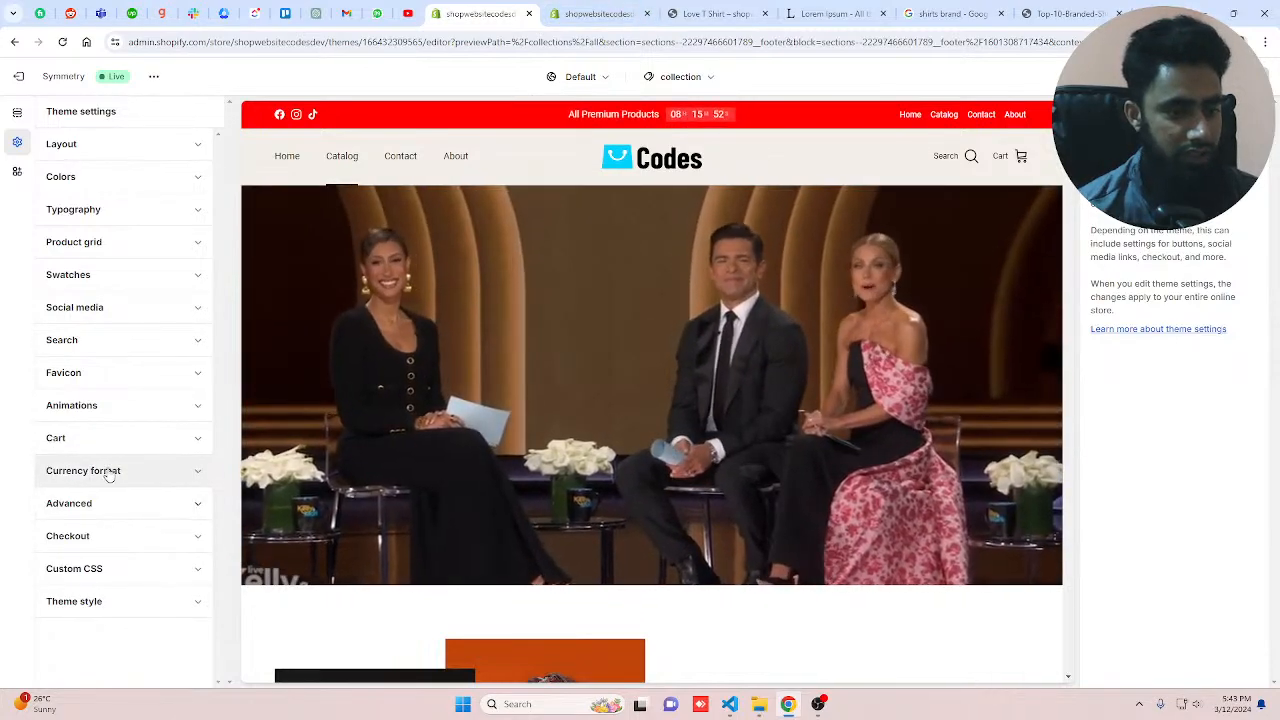
click(96, 537)
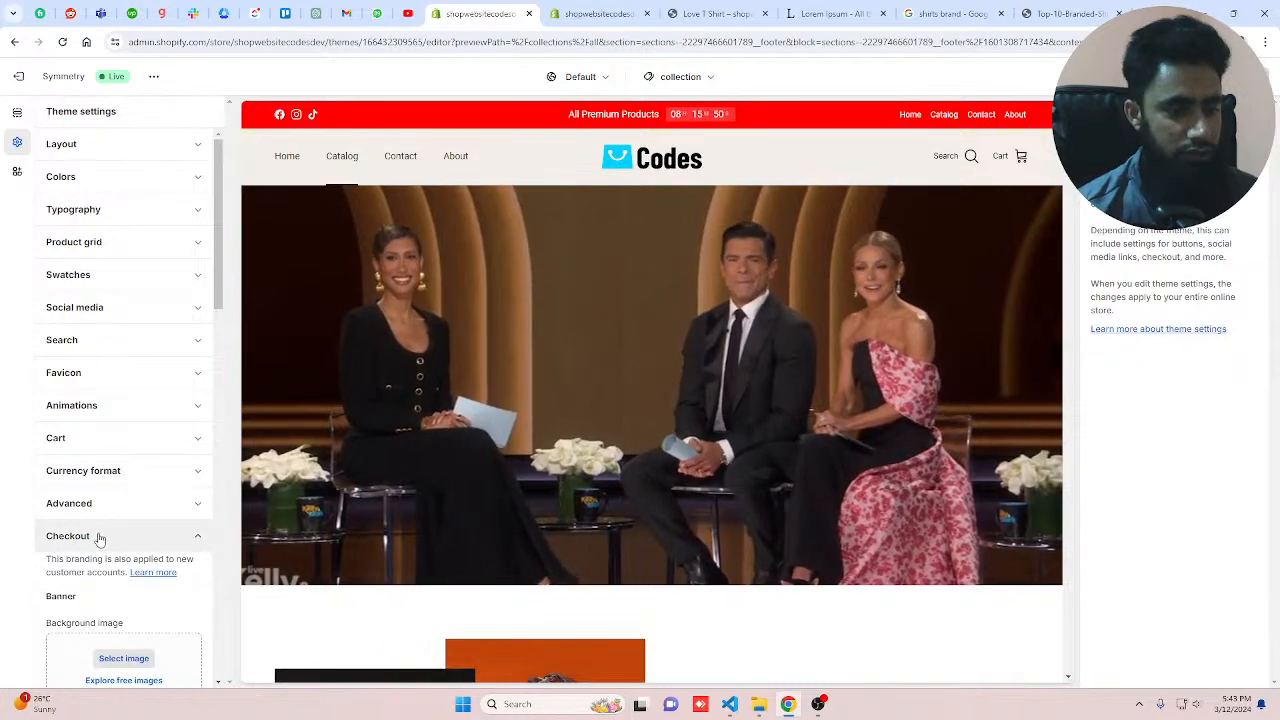
click(99, 537)
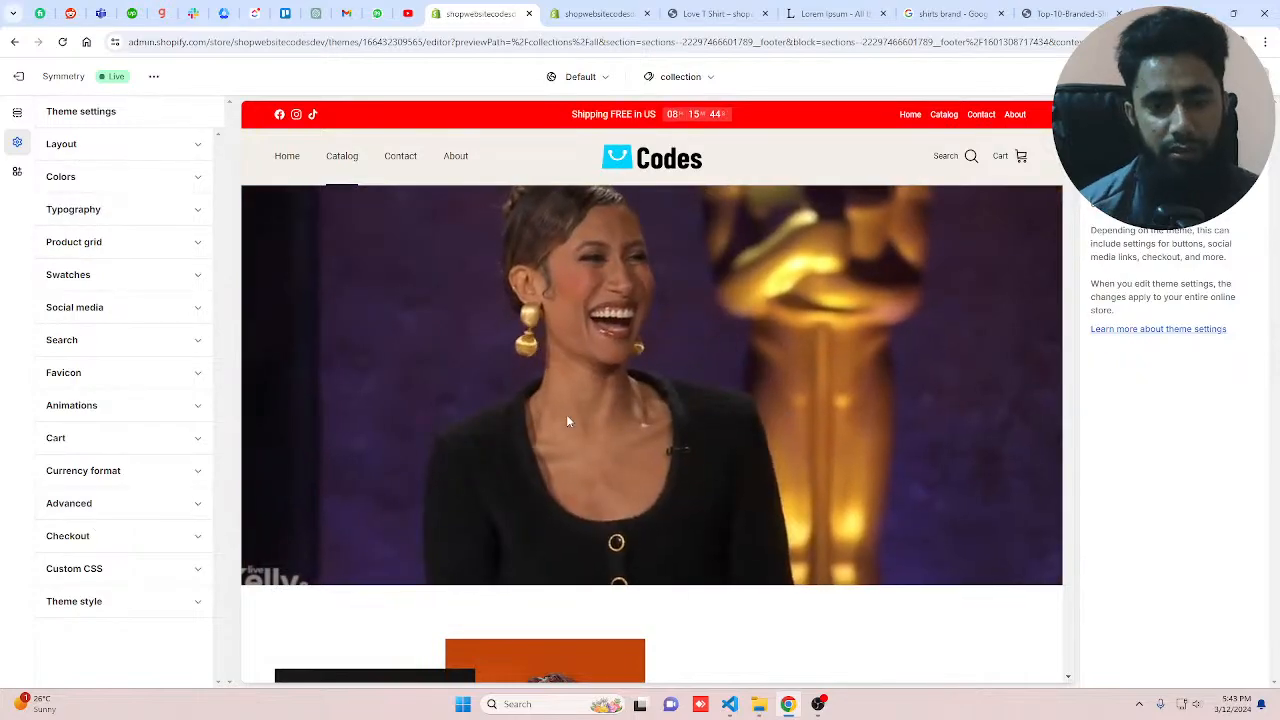
Step: Scroll down the homepage preview and open the Love T Shirt product from the product slider
scroll(751, 411, down, 15)
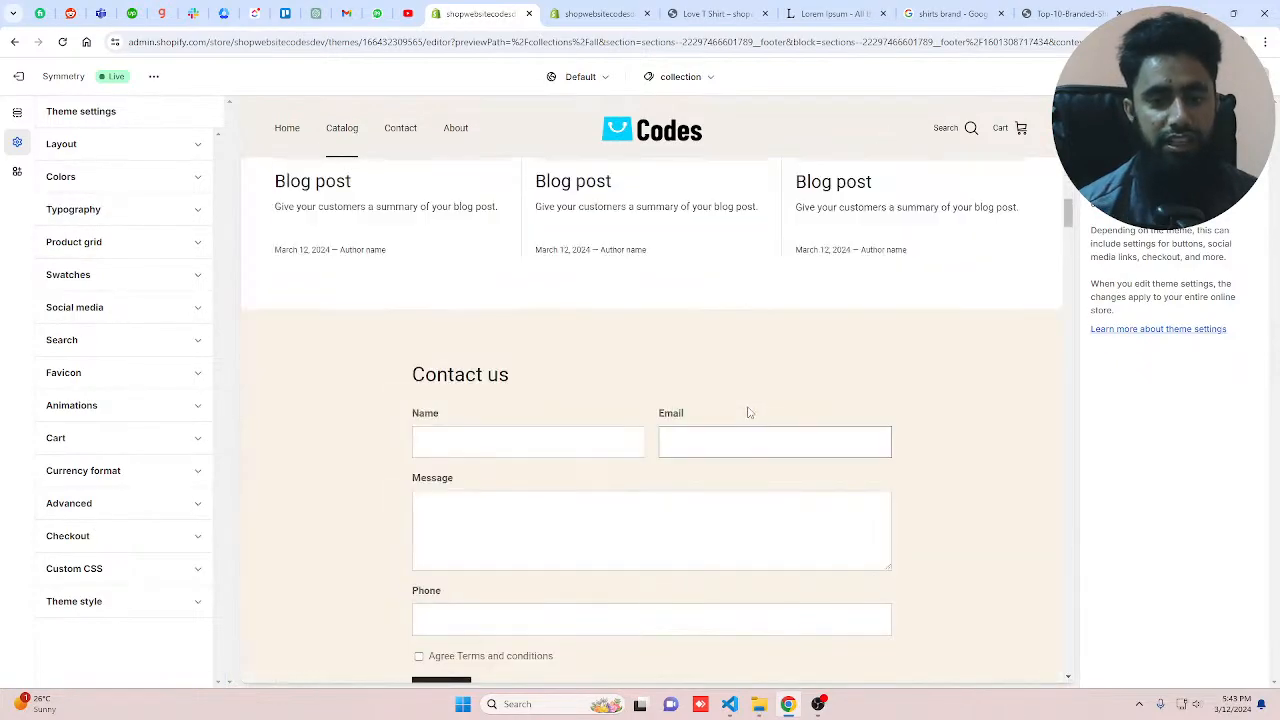
scroll(749, 411, down, 10)
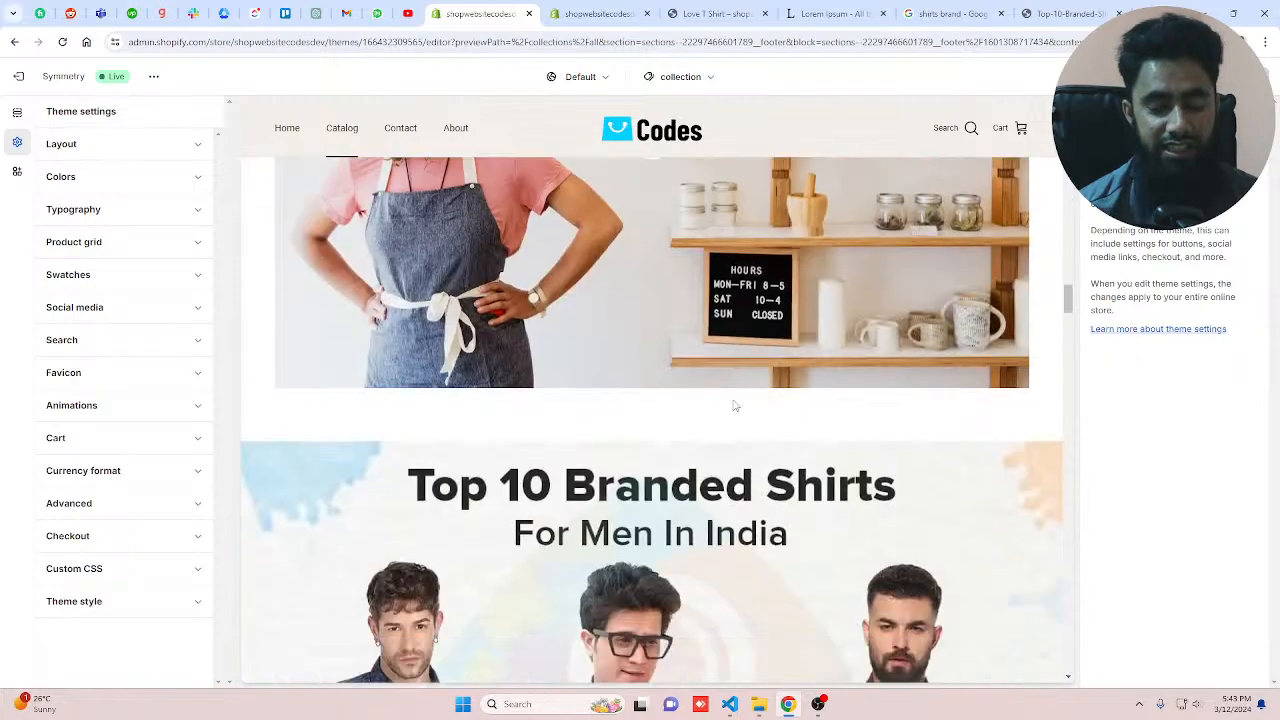
scroll(735, 405, down, 5)
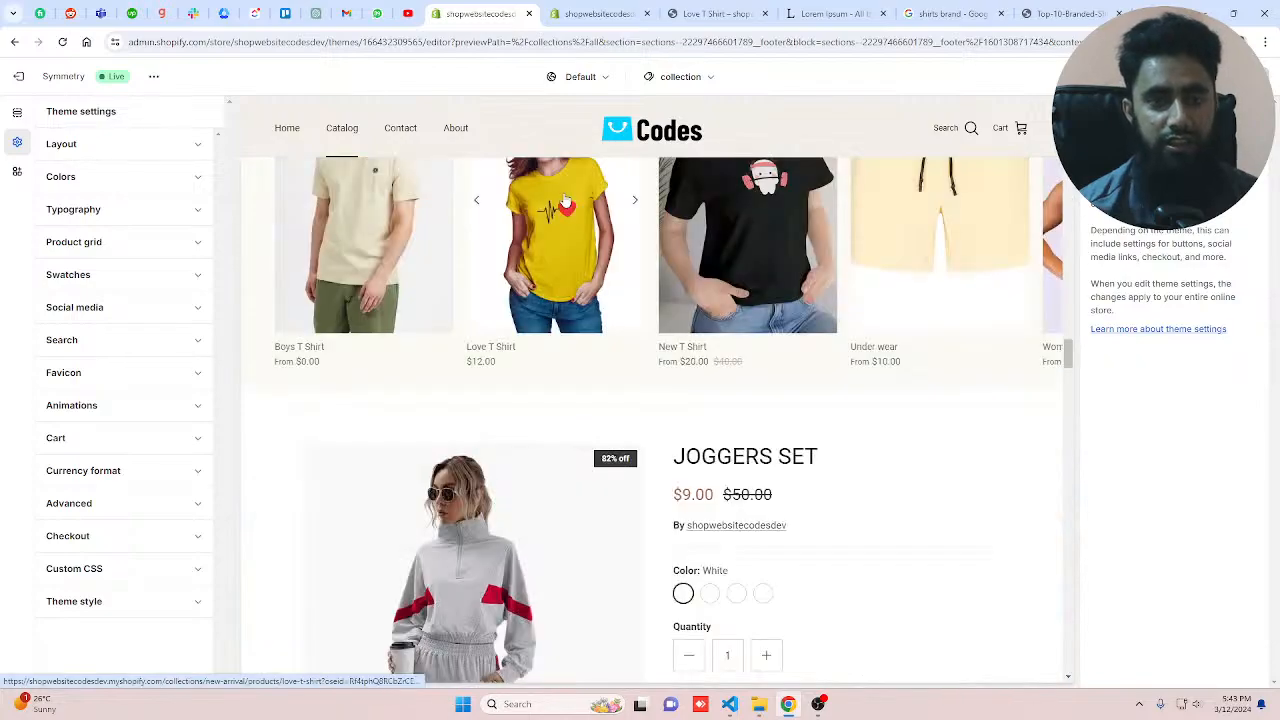
click(564, 201)
scroll(610, 418, down, 3)
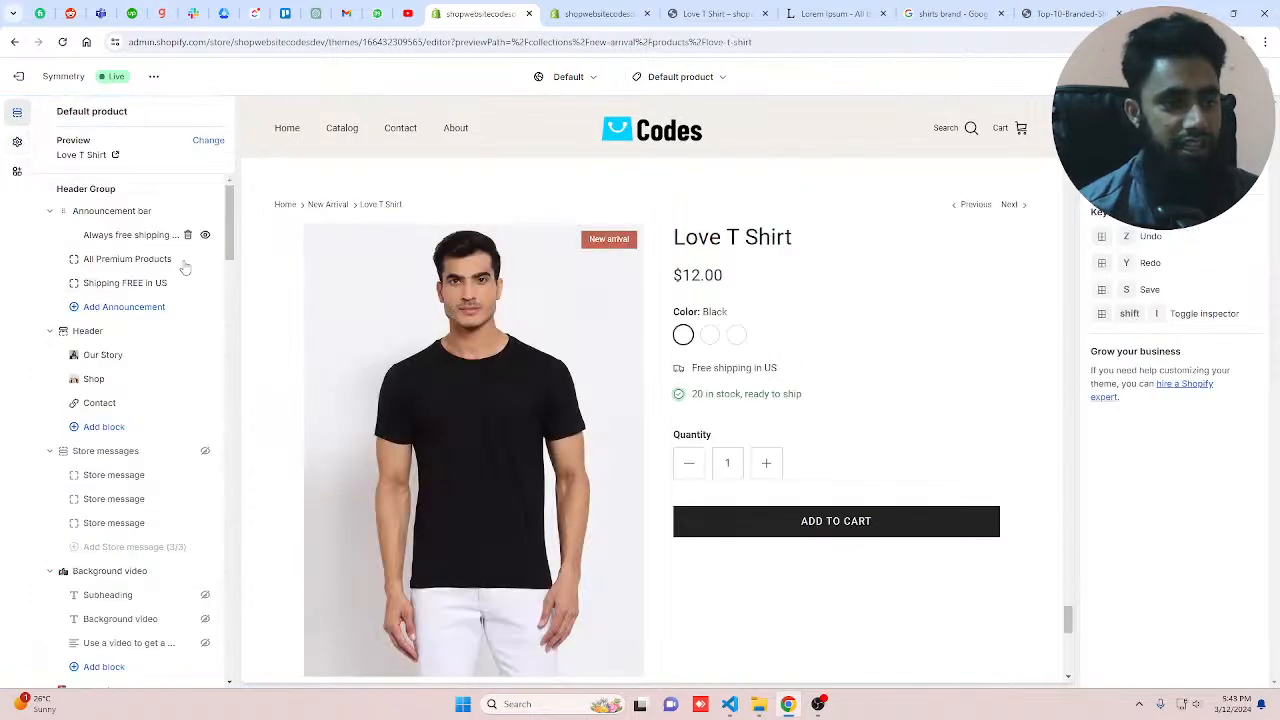
Step: Collapse the Header group in the sections list and select the Featured product section
click(51, 331)
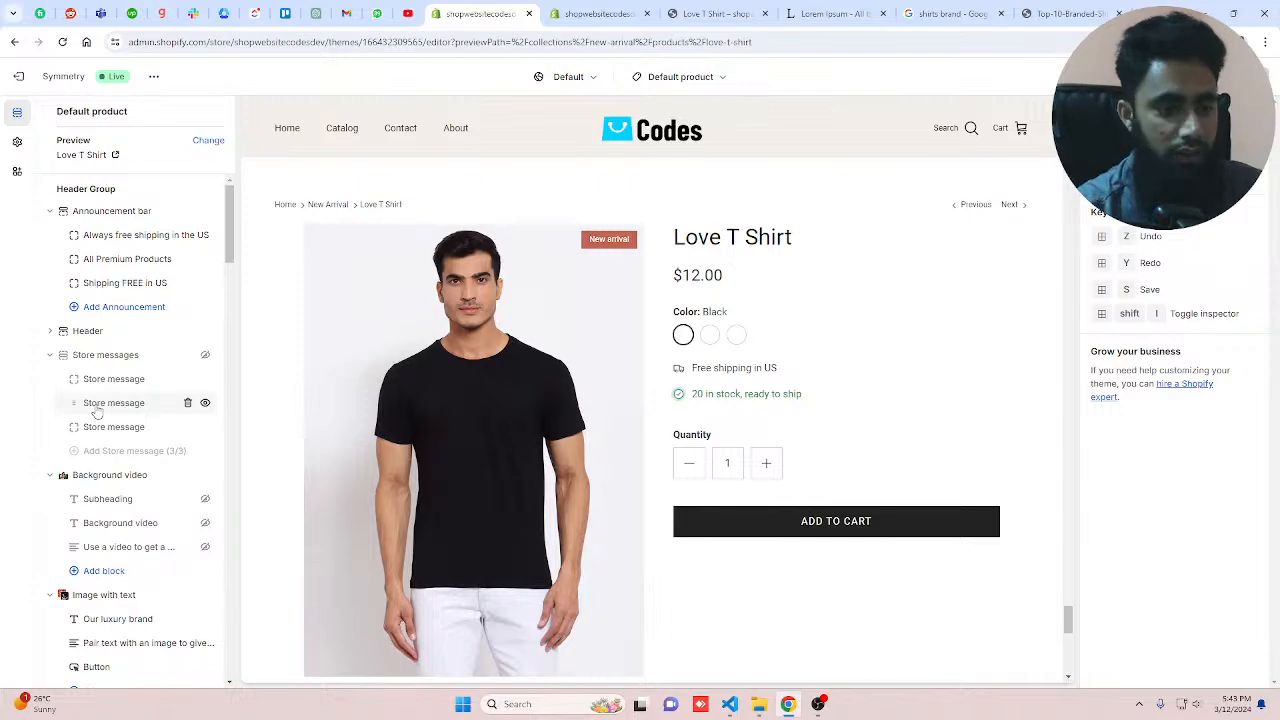
scroll(97, 410, down, 2)
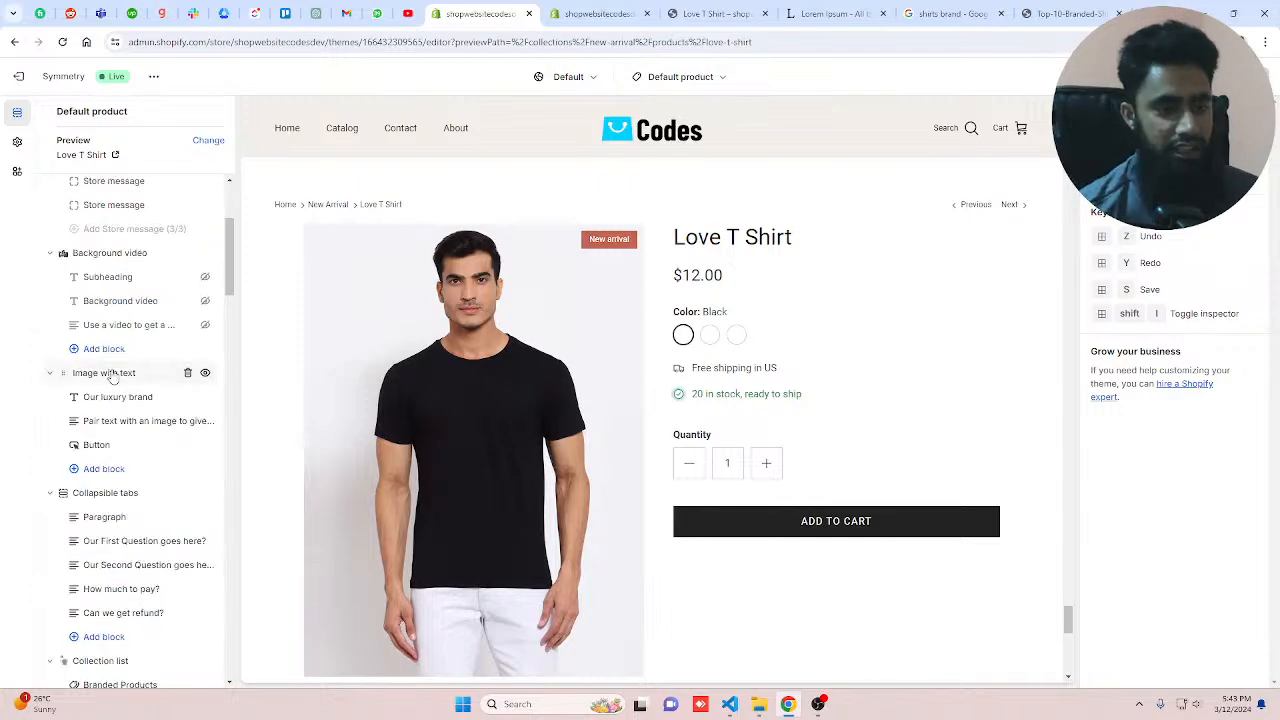
scroll(115, 376, down, 6)
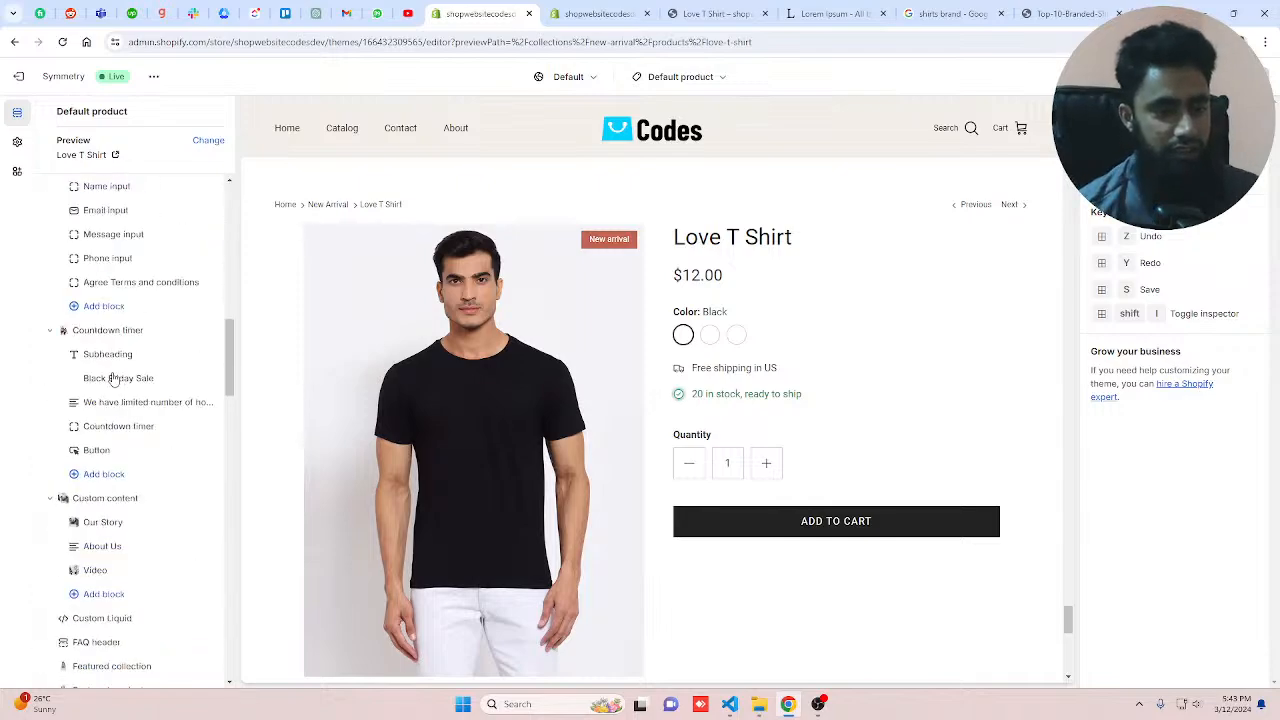
scroll(113, 378, down, 4)
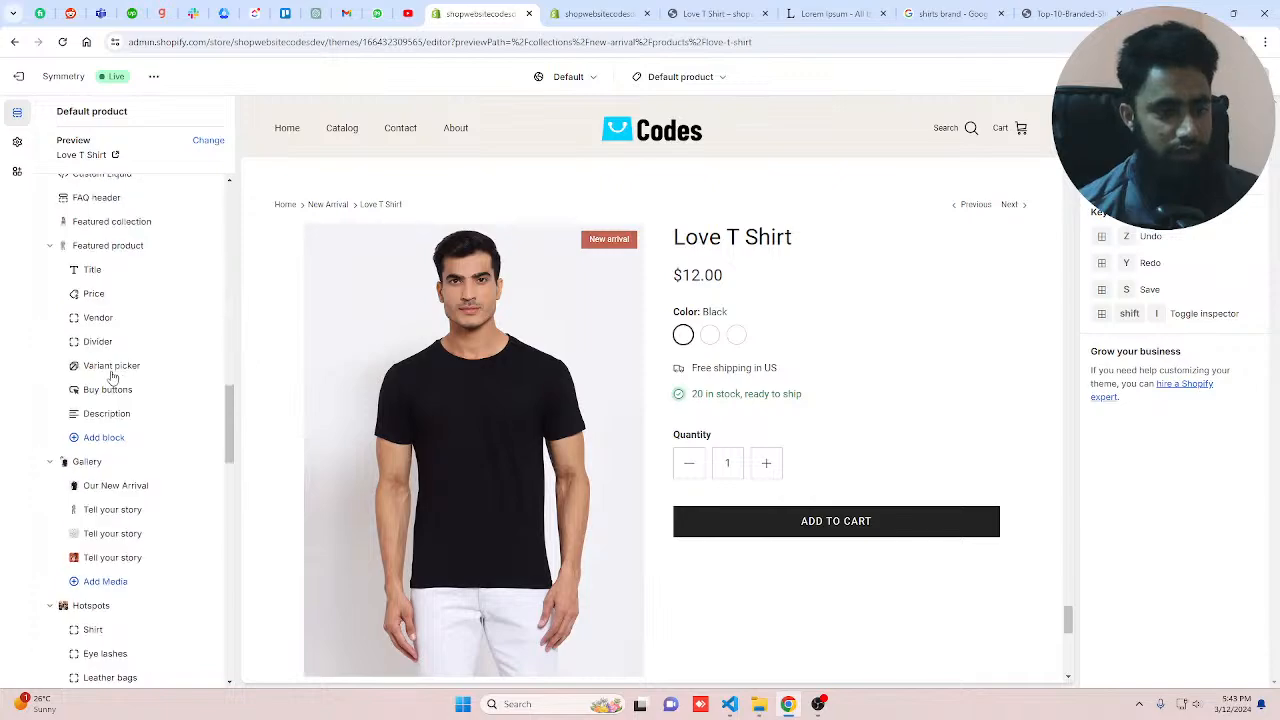
click(118, 247)
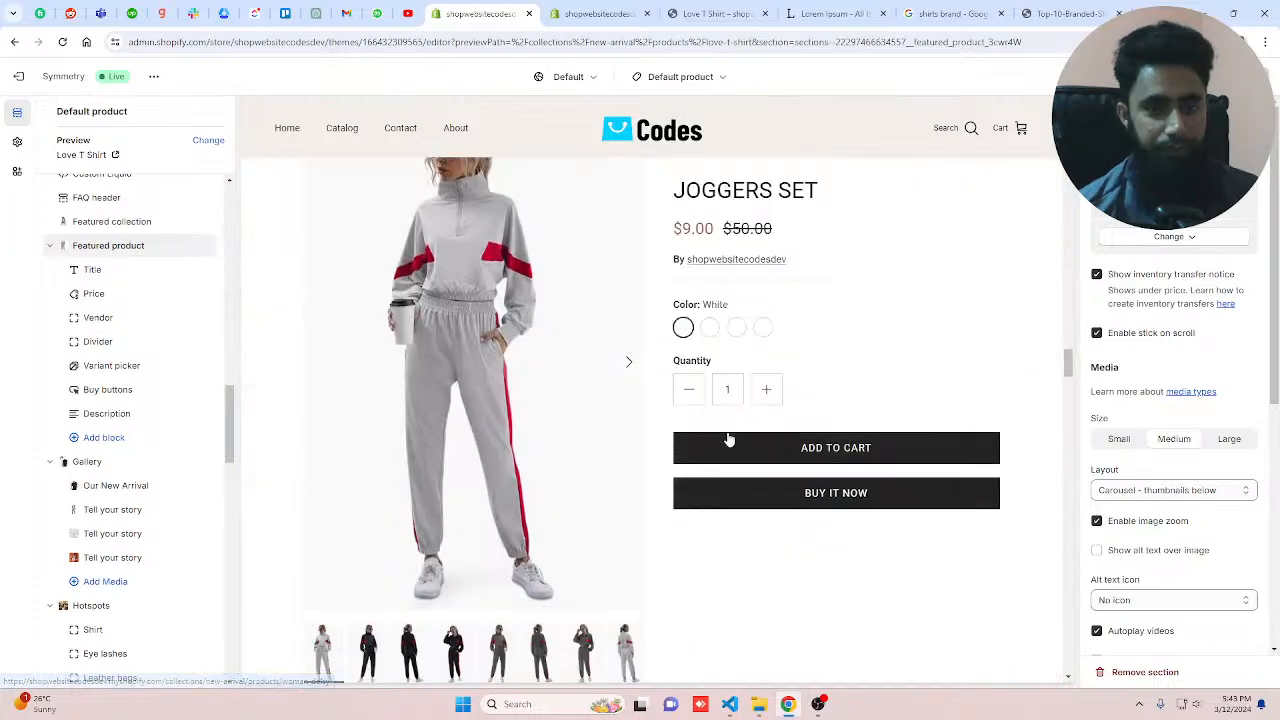
Step: Open the Catalog page in the preview, then switch the editor to the Products default product template
scroll(725, 437, up, 10)
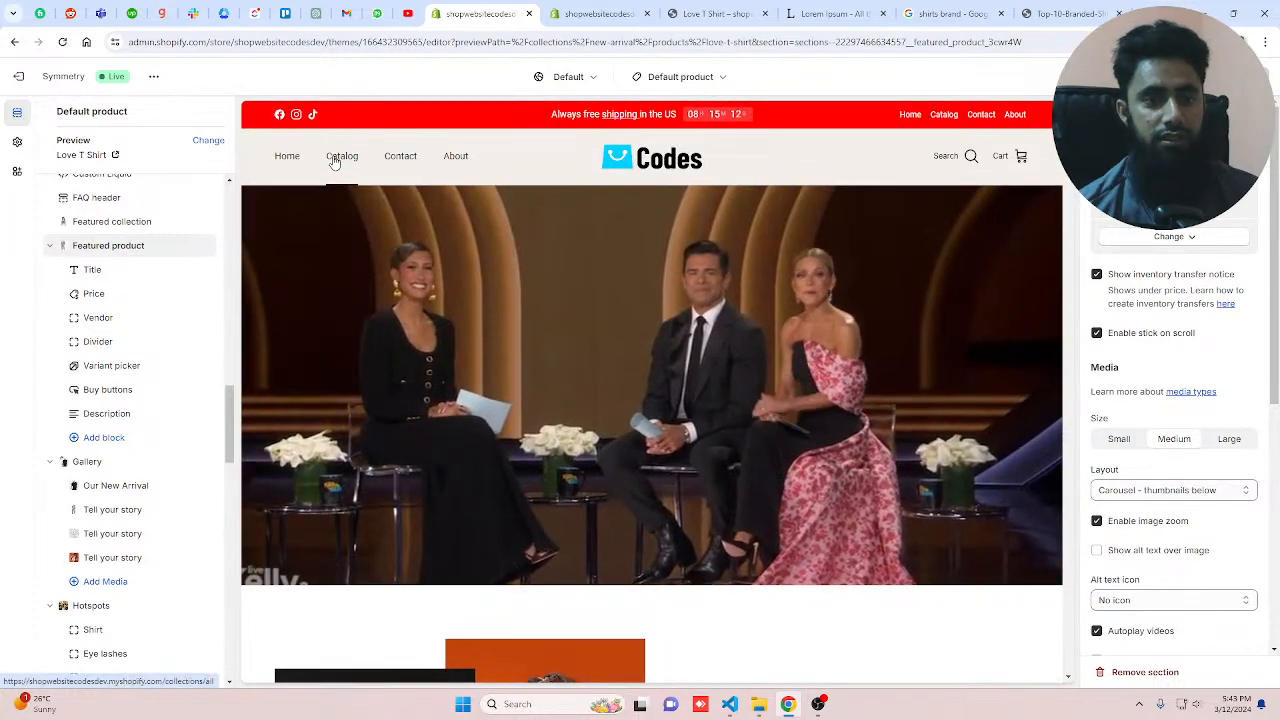
click(336, 160)
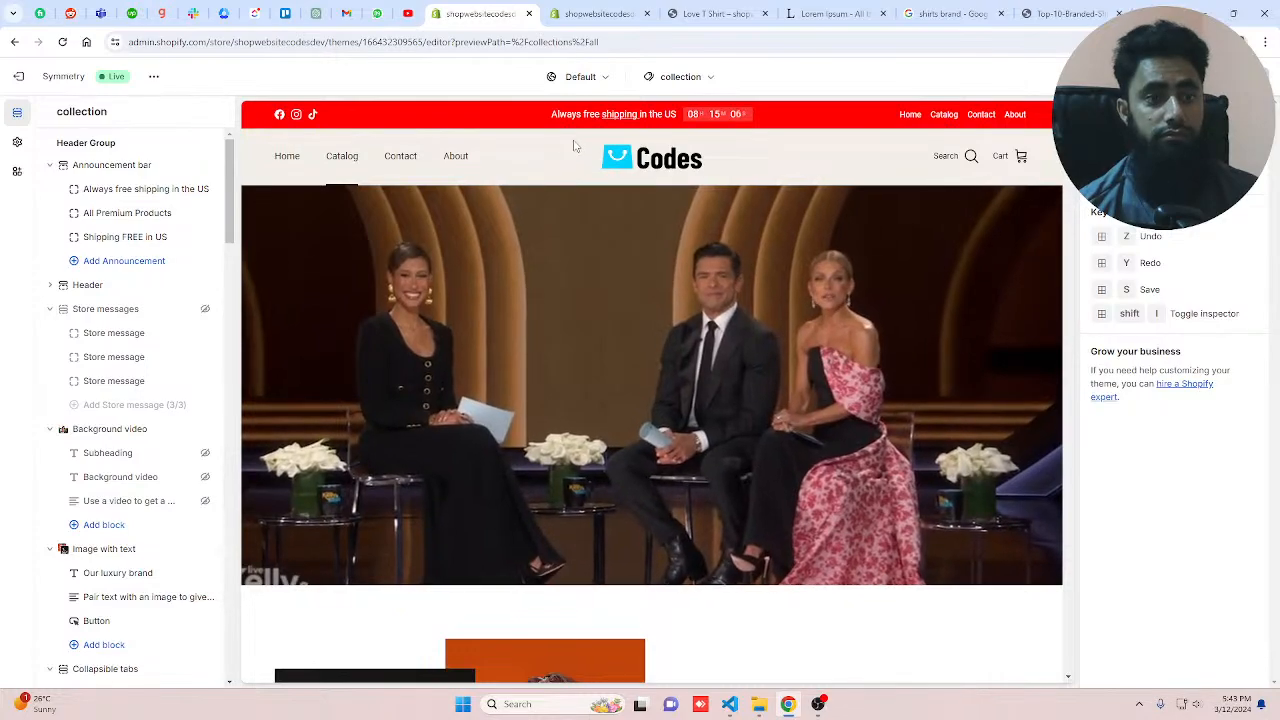
click(678, 77)
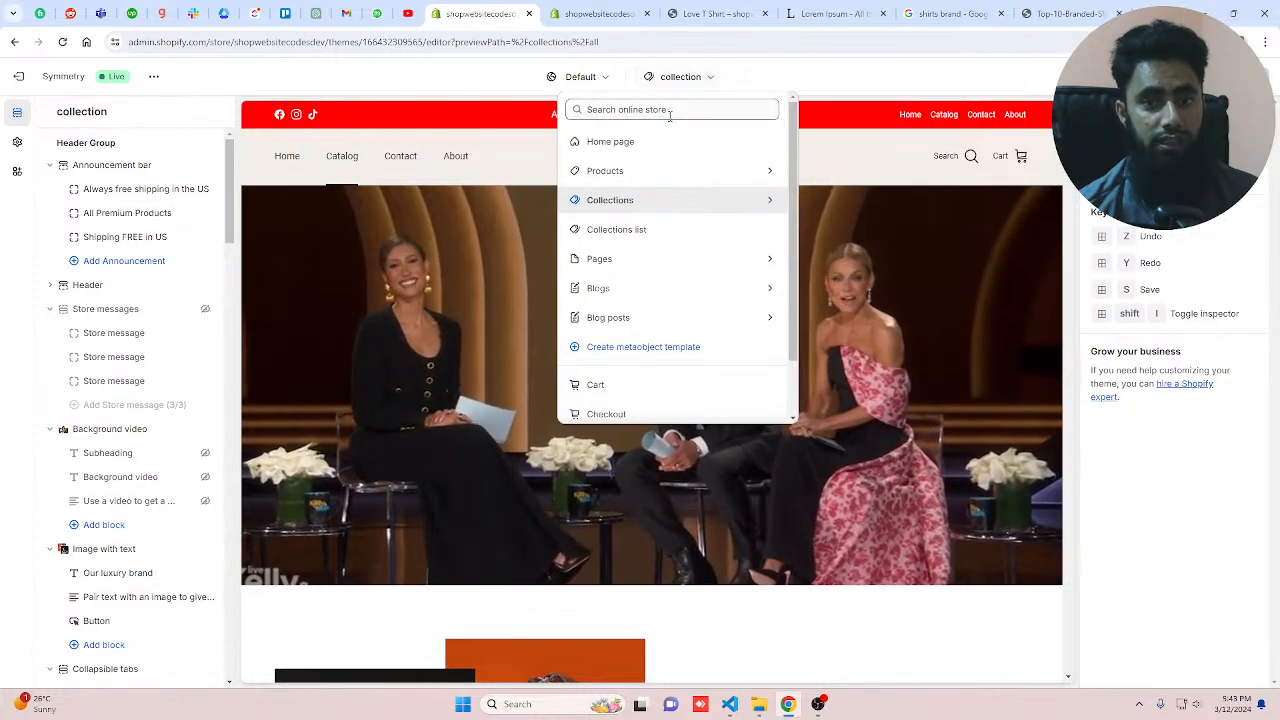
click(634, 172)
click(650, 178)
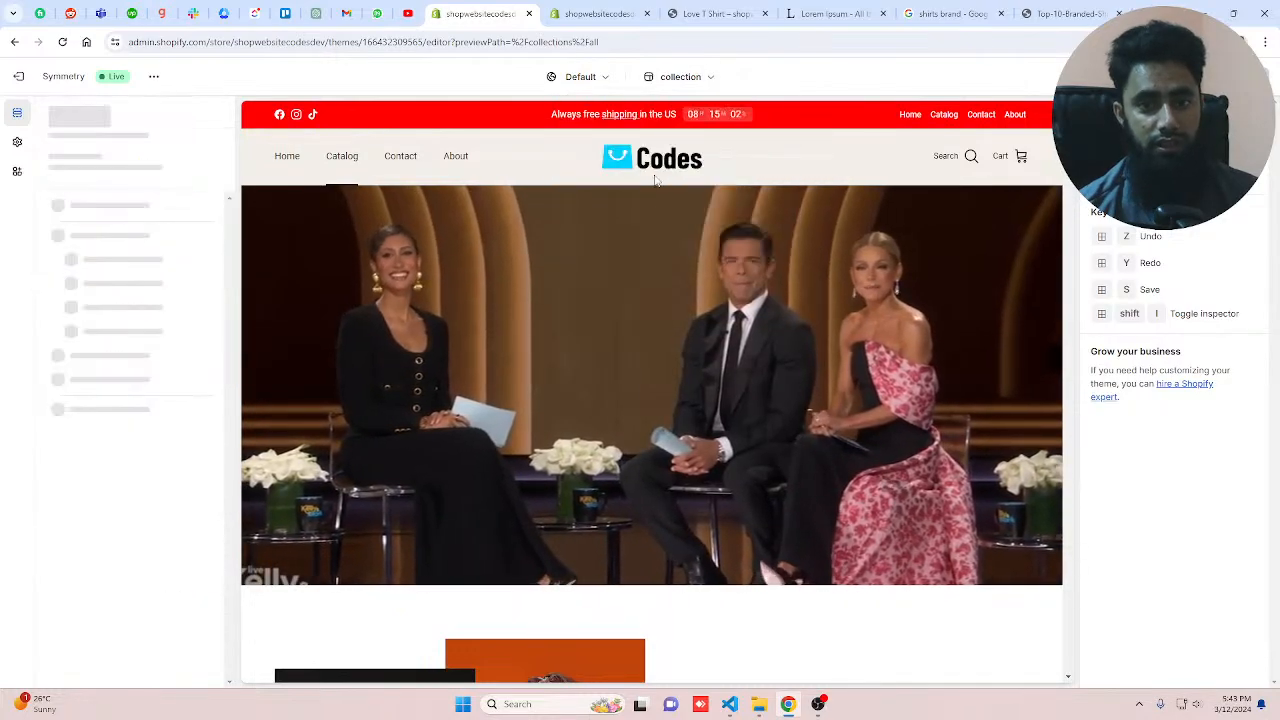
scroll(656, 181, down, 8)
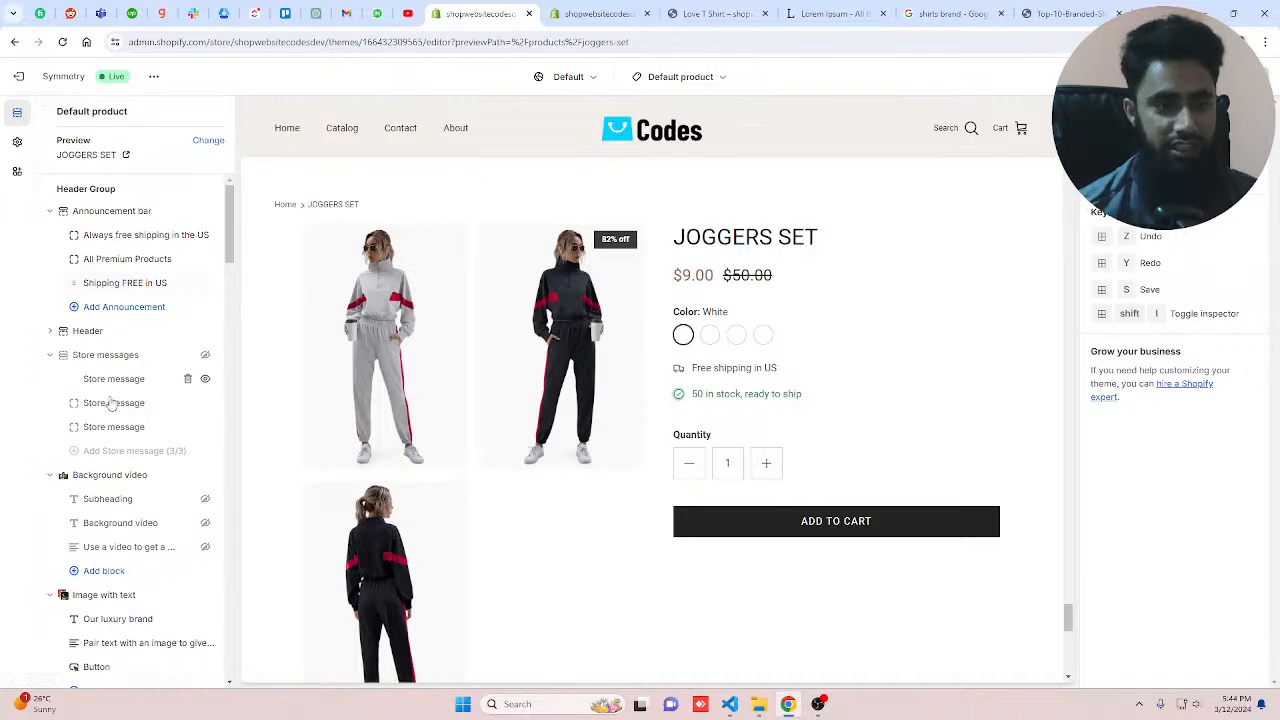
Step: Select the Featured product section in the product template and scroll through the preview above it
scroll(149, 509, down, 5)
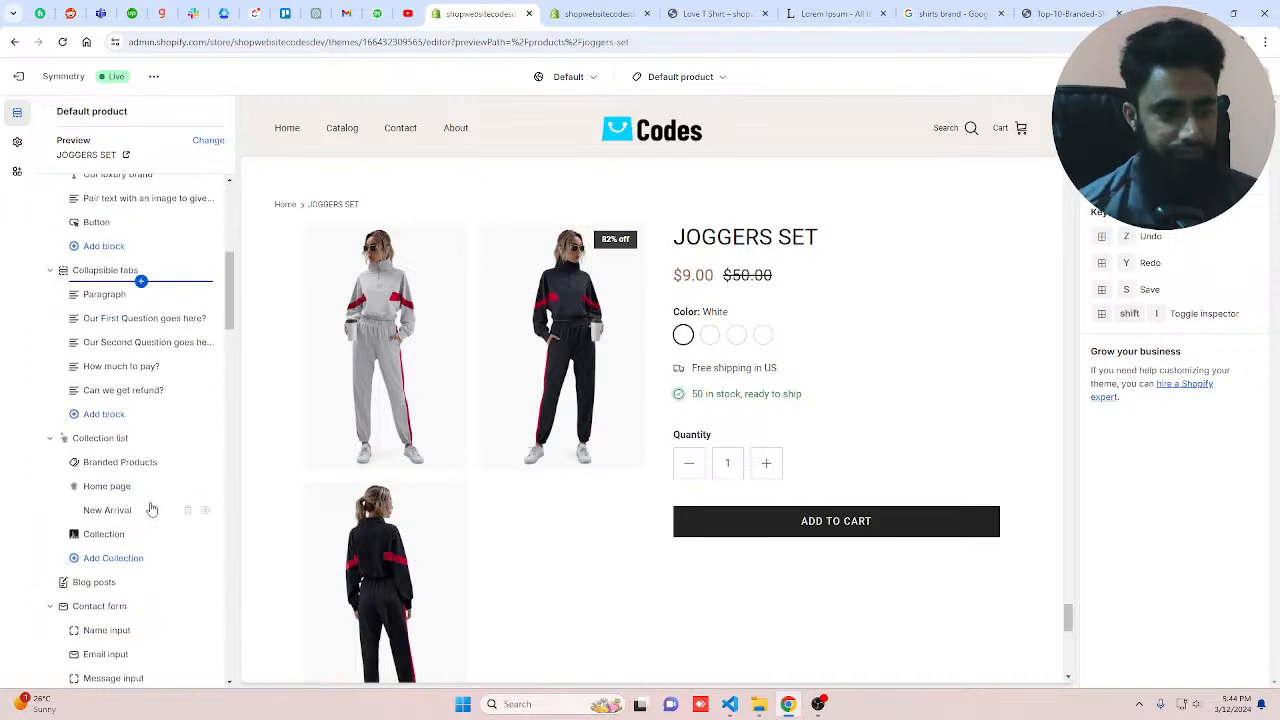
scroll(151, 509, down, 5)
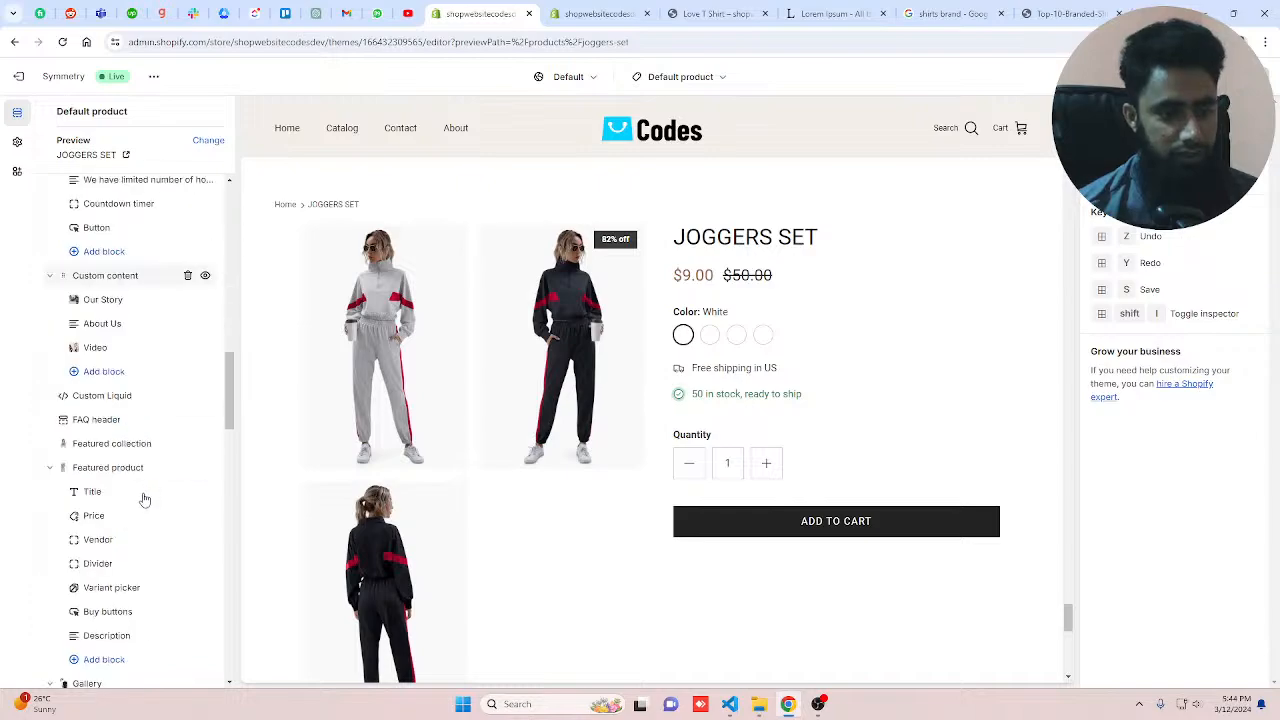
click(118, 467)
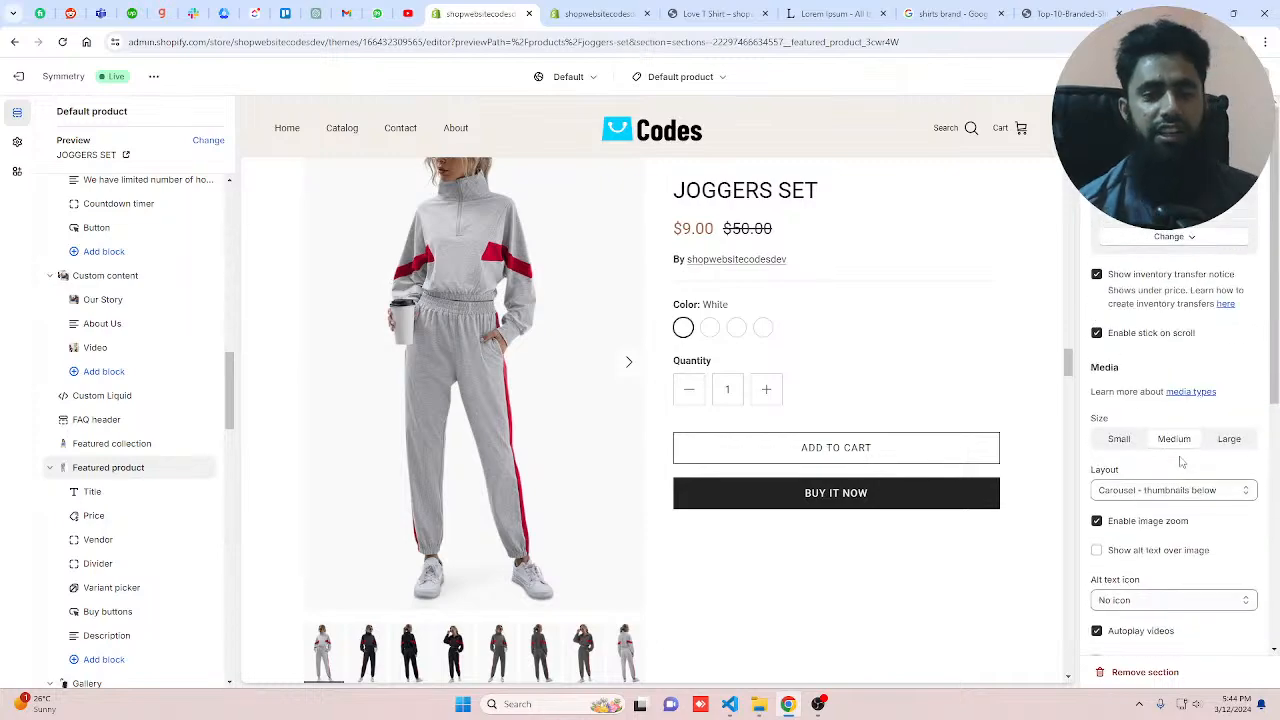
scroll(858, 500, up, 2)
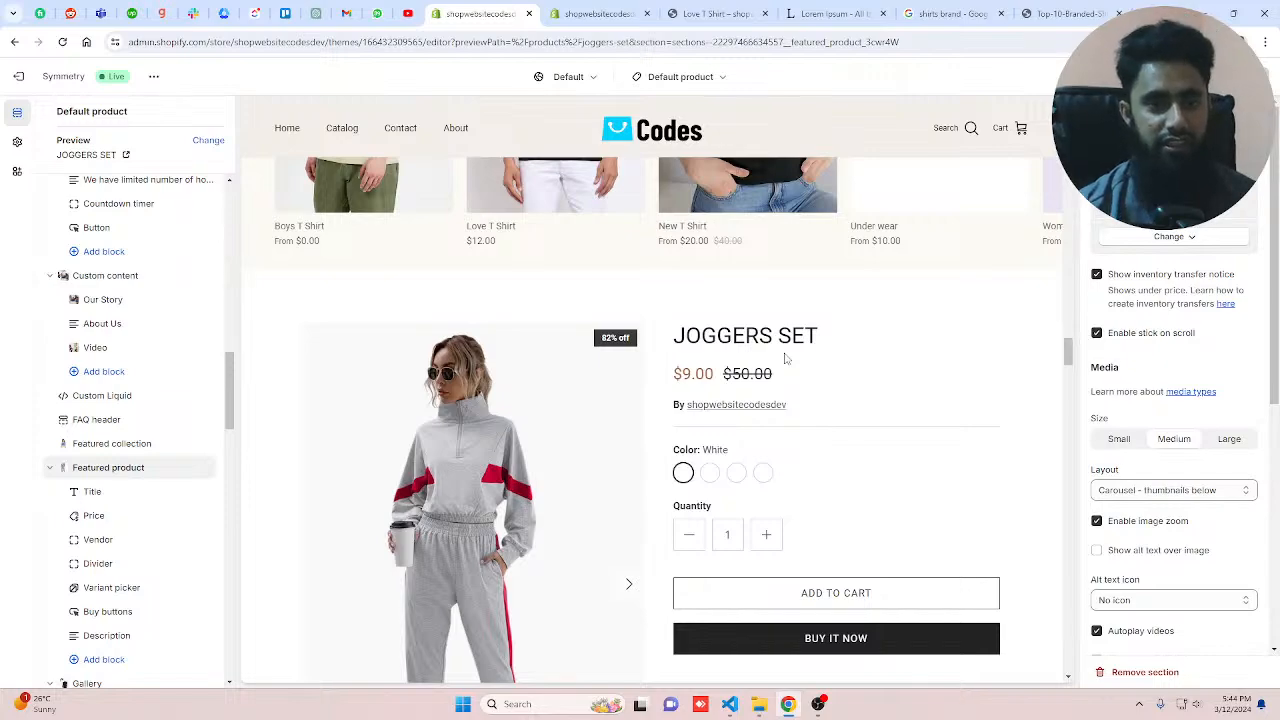
scroll(677, 352, up, 10)
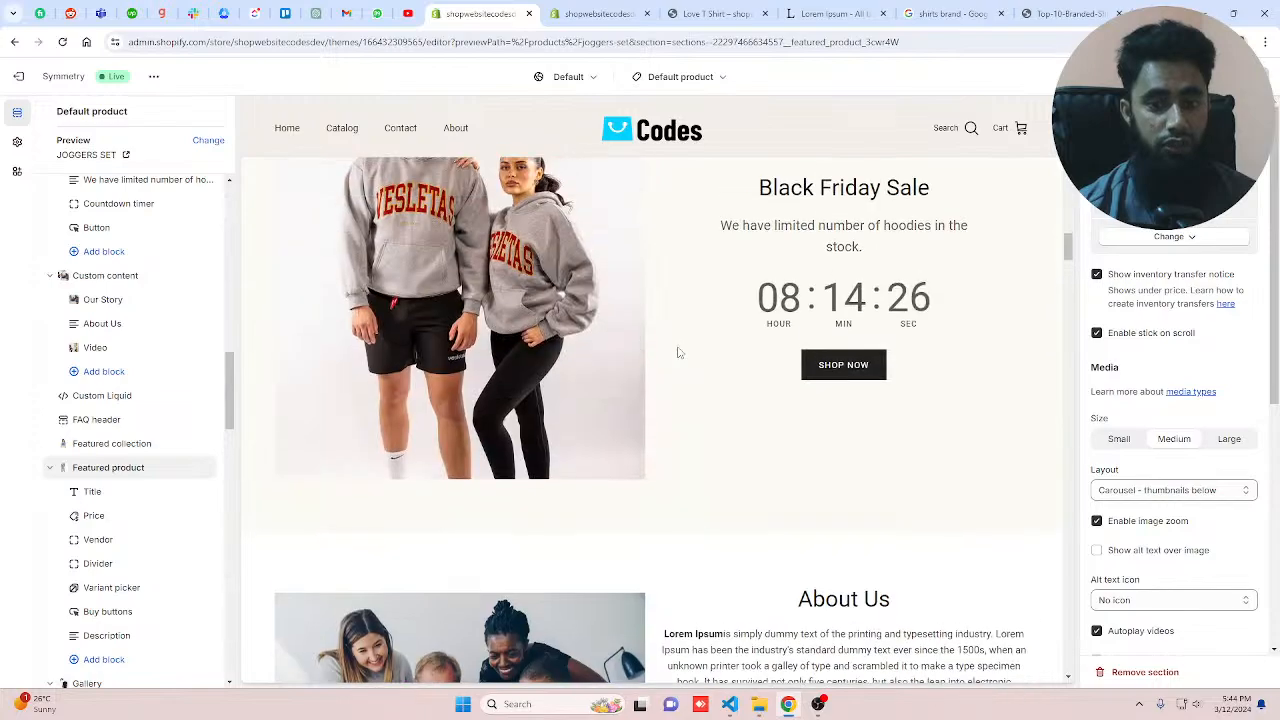
scroll(677, 352, up, 5)
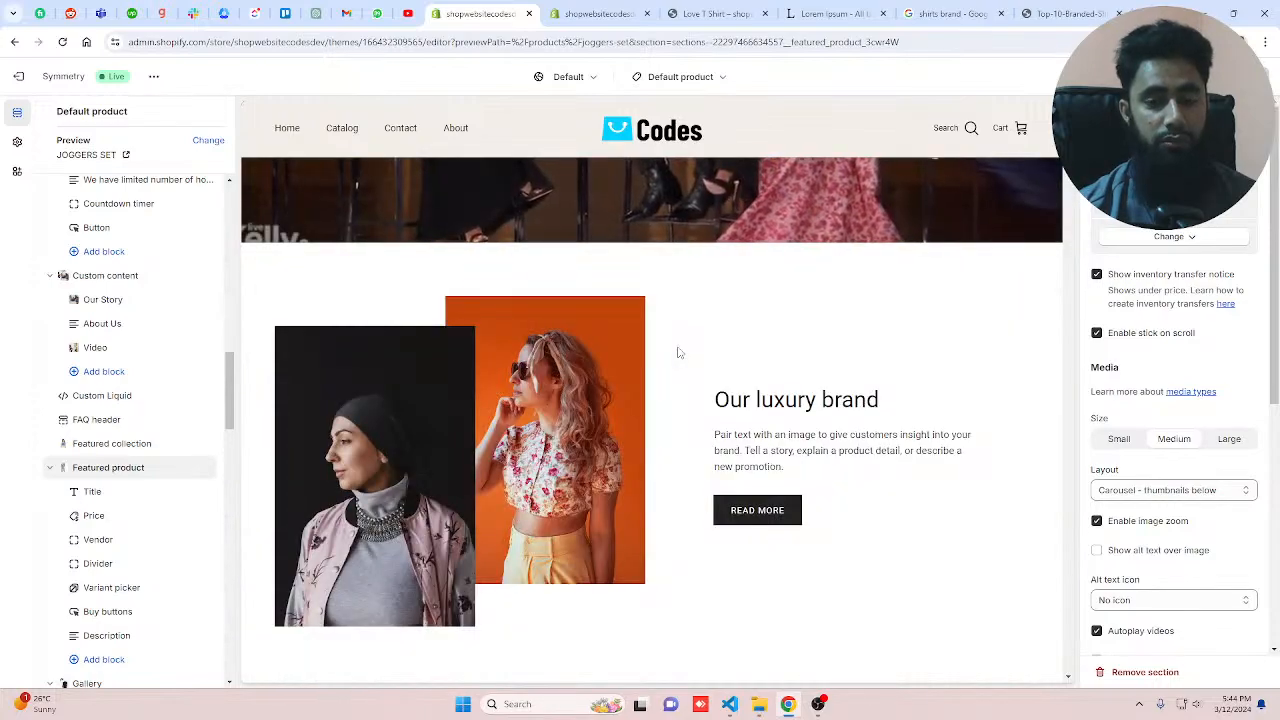
scroll(677, 352, down, 2)
scroll(485, 357, up, 2)
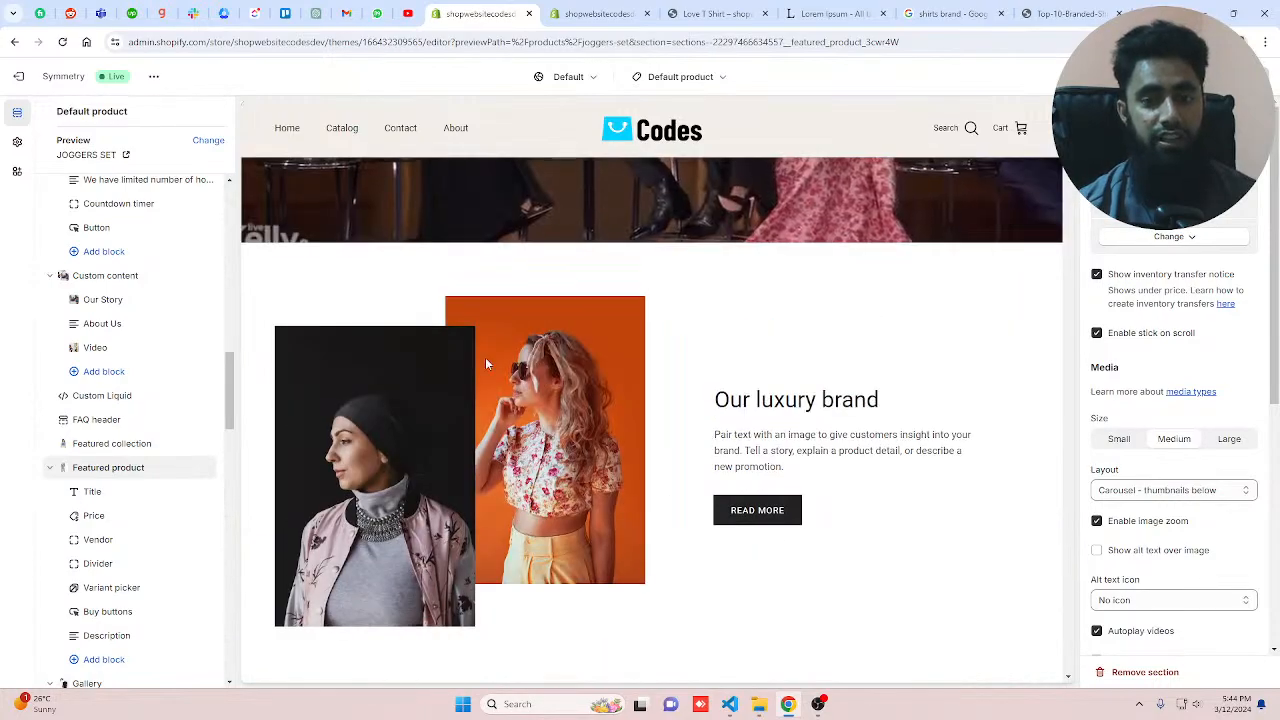